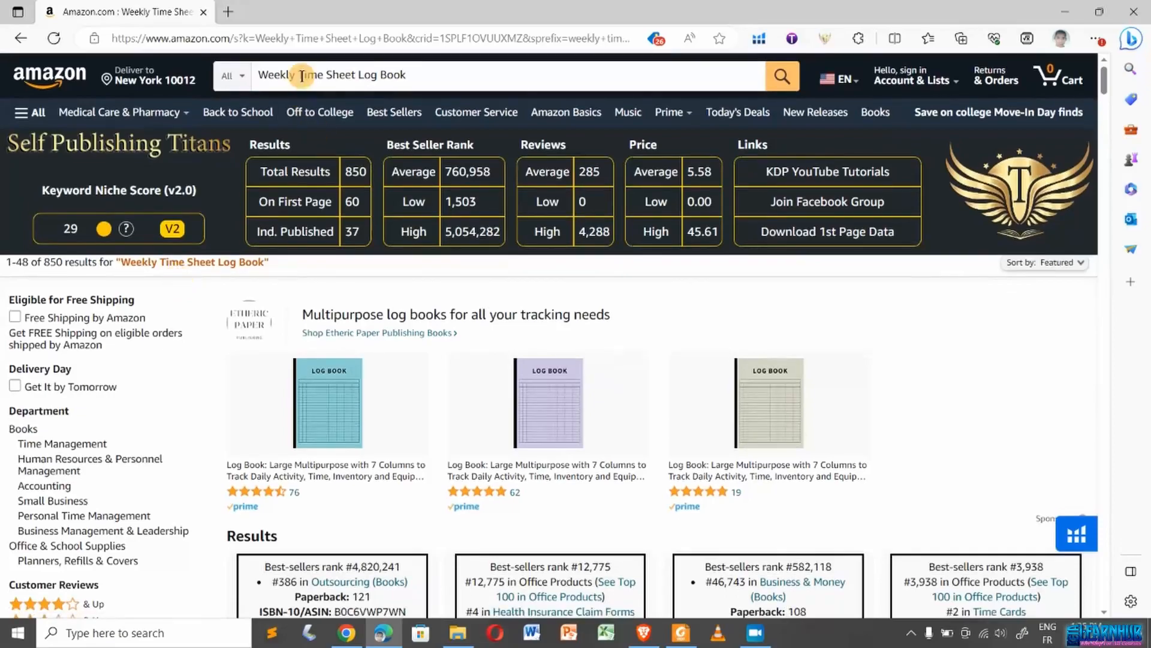
- Examine the keyword niche statistics, result count and book listings for the "Weekly Time Sheet Log Book" search
{"action": "scroll", "coordinate": [284, 67], "scroll_direction": "up", "scroll_amount": 4}
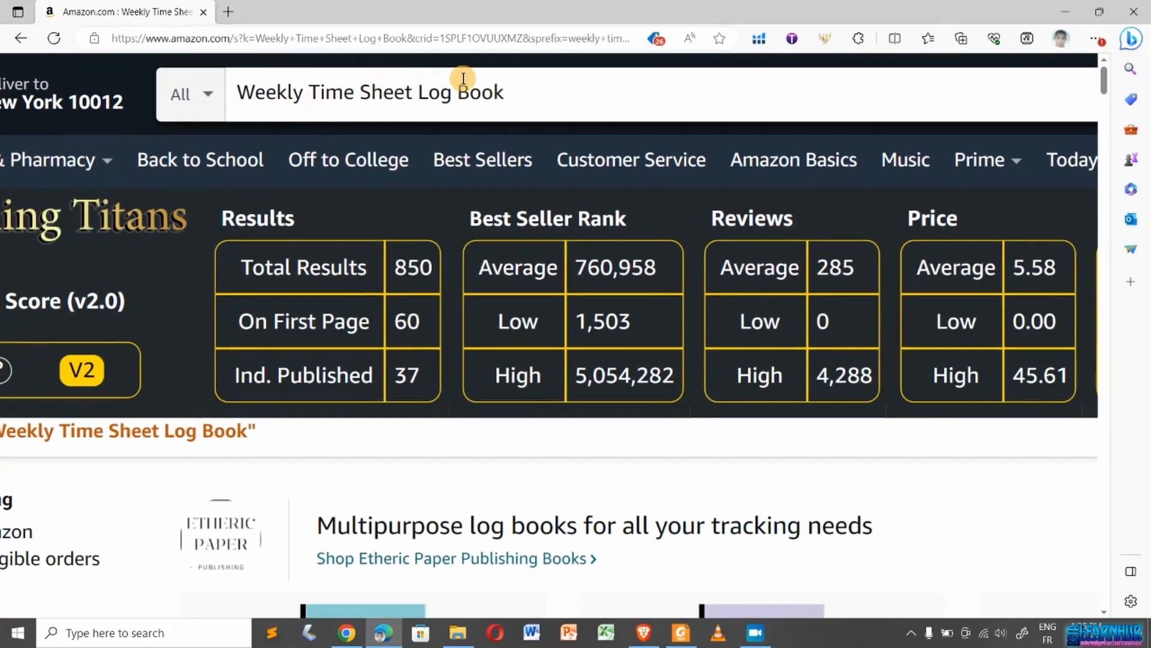
{"action": "scroll", "coordinate": [364, 104], "scroll_direction": "down", "scroll_amount": 4}
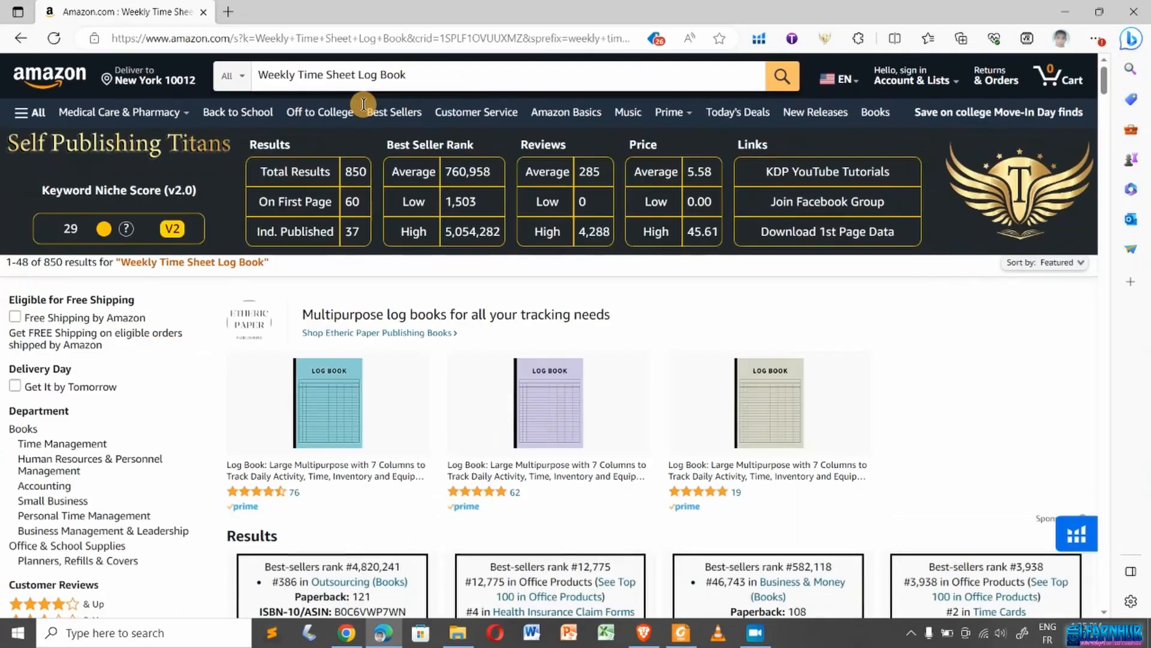
{"action": "scroll", "coordinate": [51, 247], "scroll_direction": "up", "scroll_amount": 4}
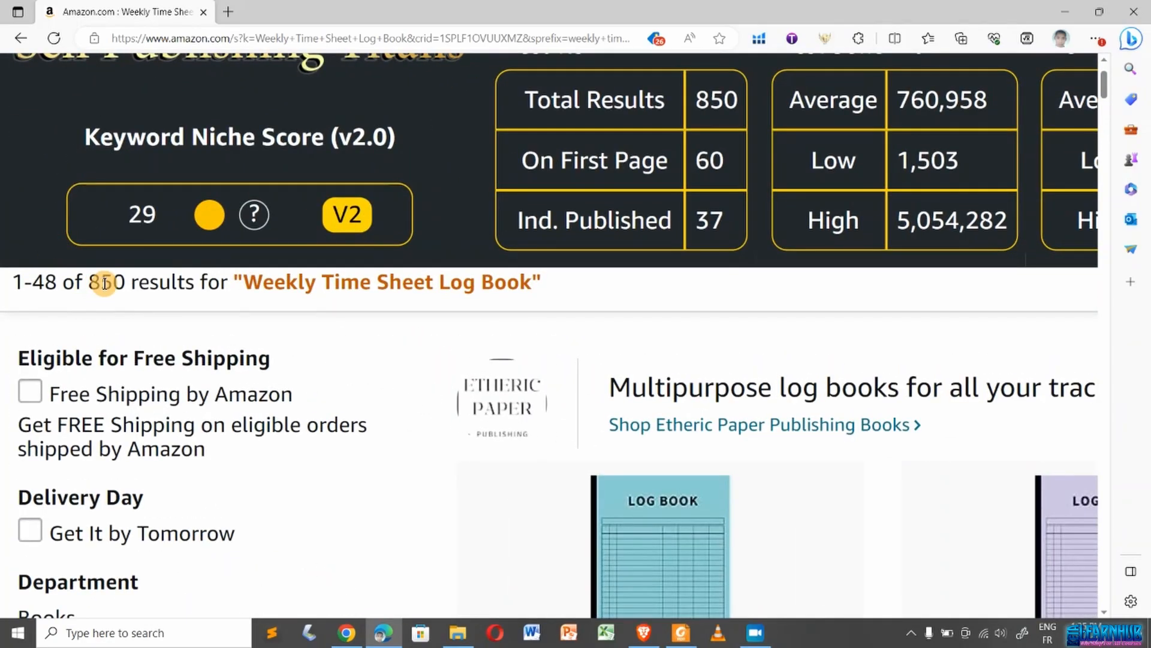
{"action": "scroll", "coordinate": [104, 283], "scroll_direction": "down", "scroll_amount": 4}
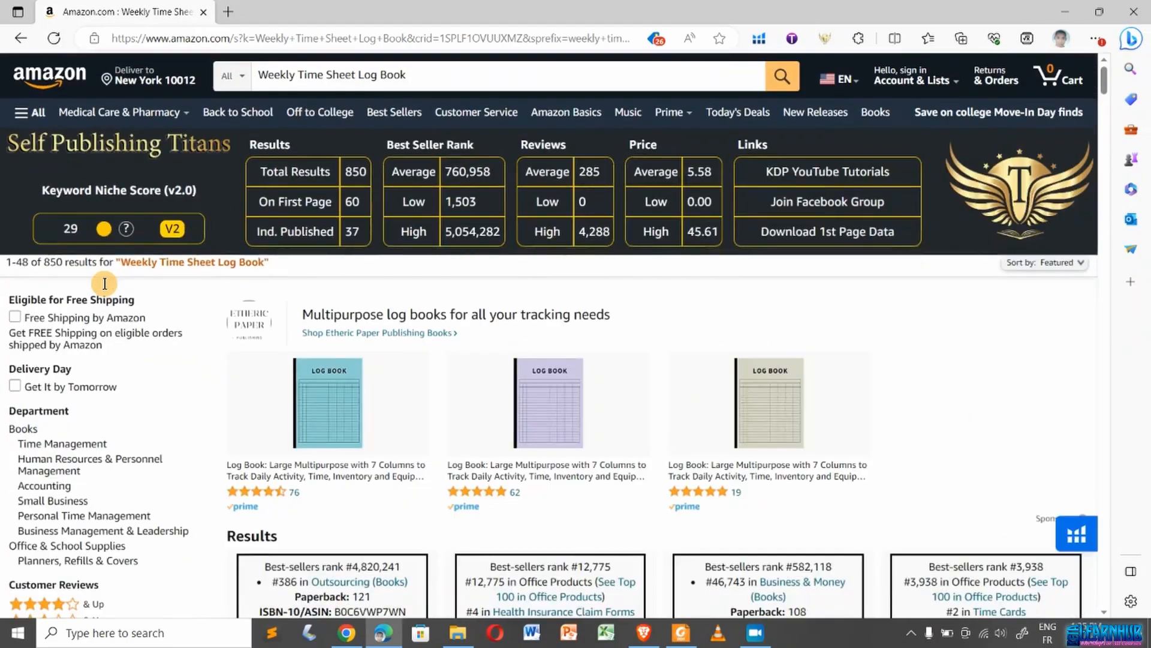
{"action": "scroll", "coordinate": [384, 470], "scroll_direction": "down", "scroll_amount": 8}
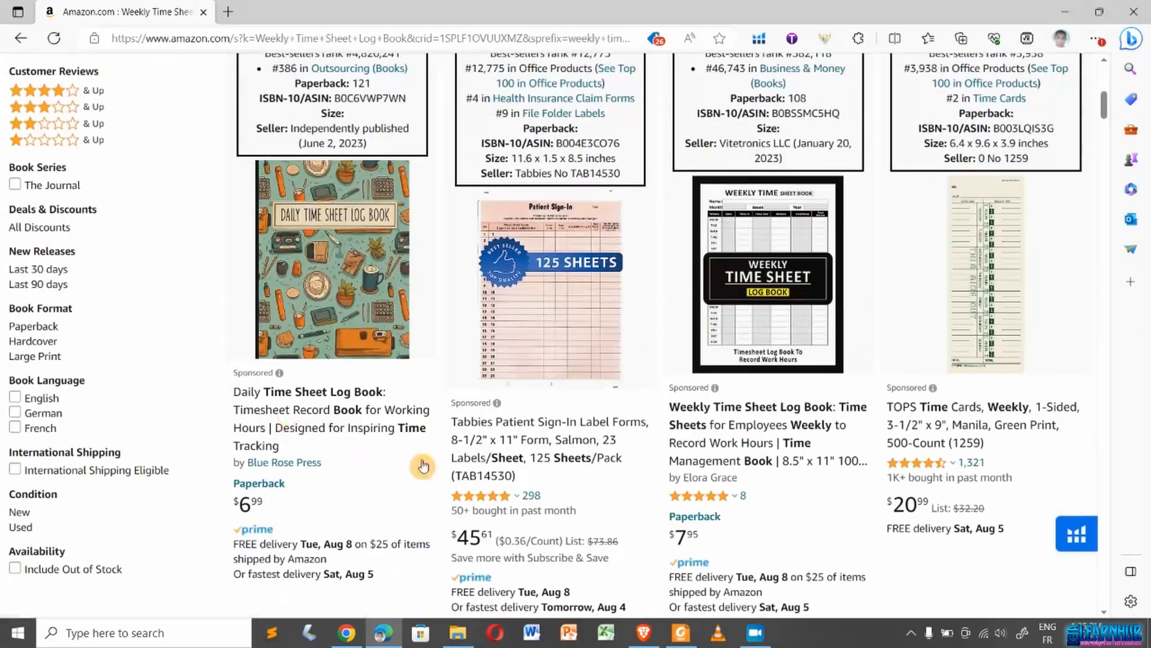
{"action": "scroll", "coordinate": [524, 472], "scroll_direction": "down", "scroll_amount": 7}
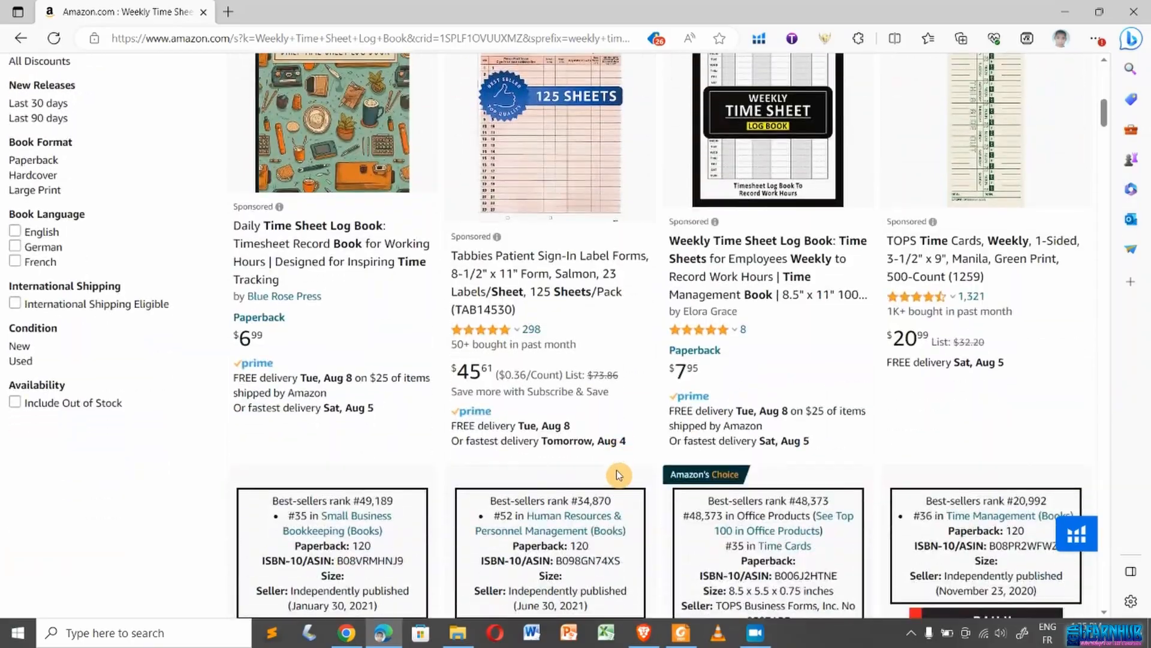
{"action": "scroll", "coordinate": [619, 475], "scroll_direction": "down", "scroll_amount": 3}
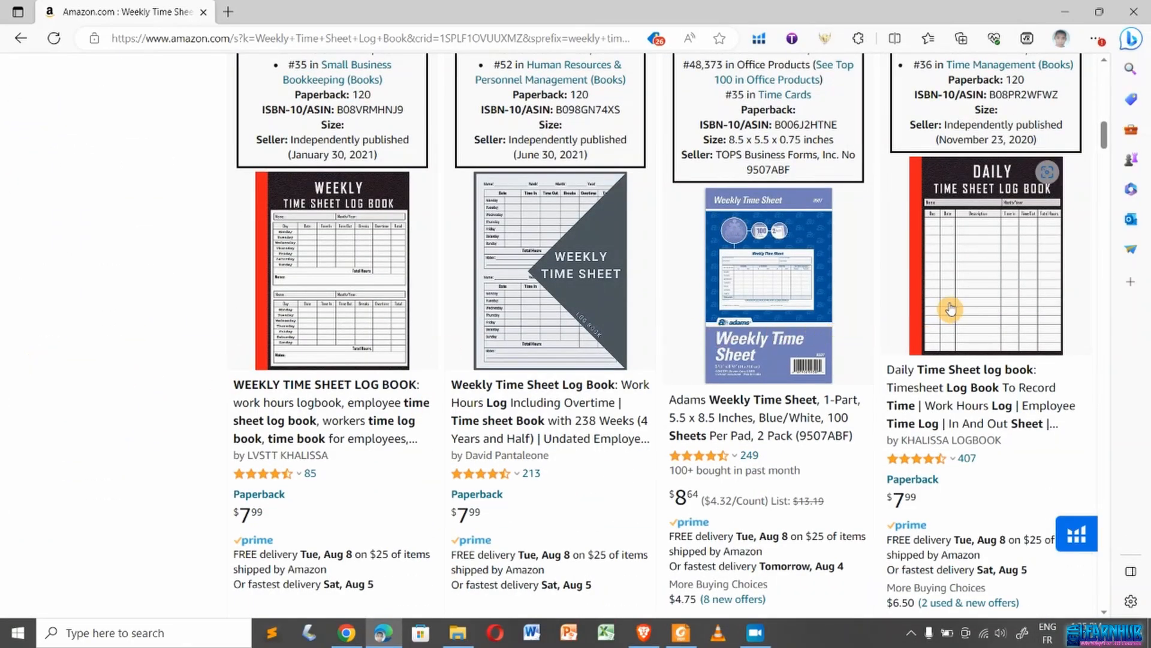
{"action": "scroll", "coordinate": [120, 360], "scroll_direction": "down", "scroll_amount": 4}
{"action": "scroll", "coordinate": [120, 359], "scroll_direction": "up", "scroll_amount": 5}
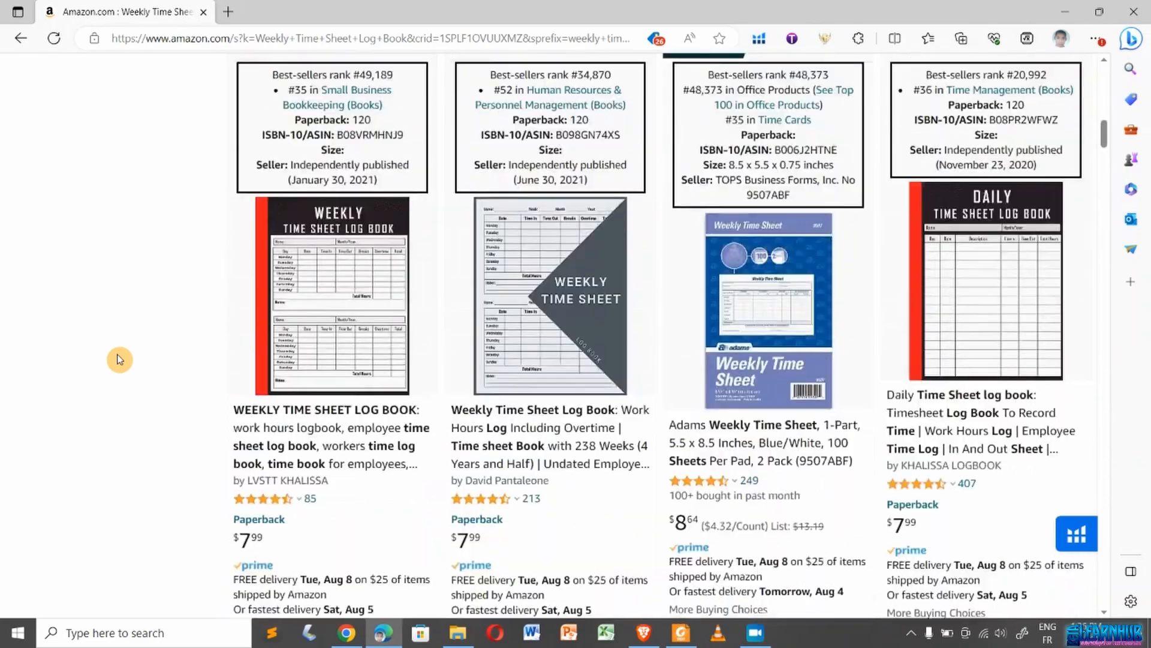
{"action": "scroll", "coordinate": [120, 360], "scroll_direction": "up", "scroll_amount": 3, "text": "ctrl"}
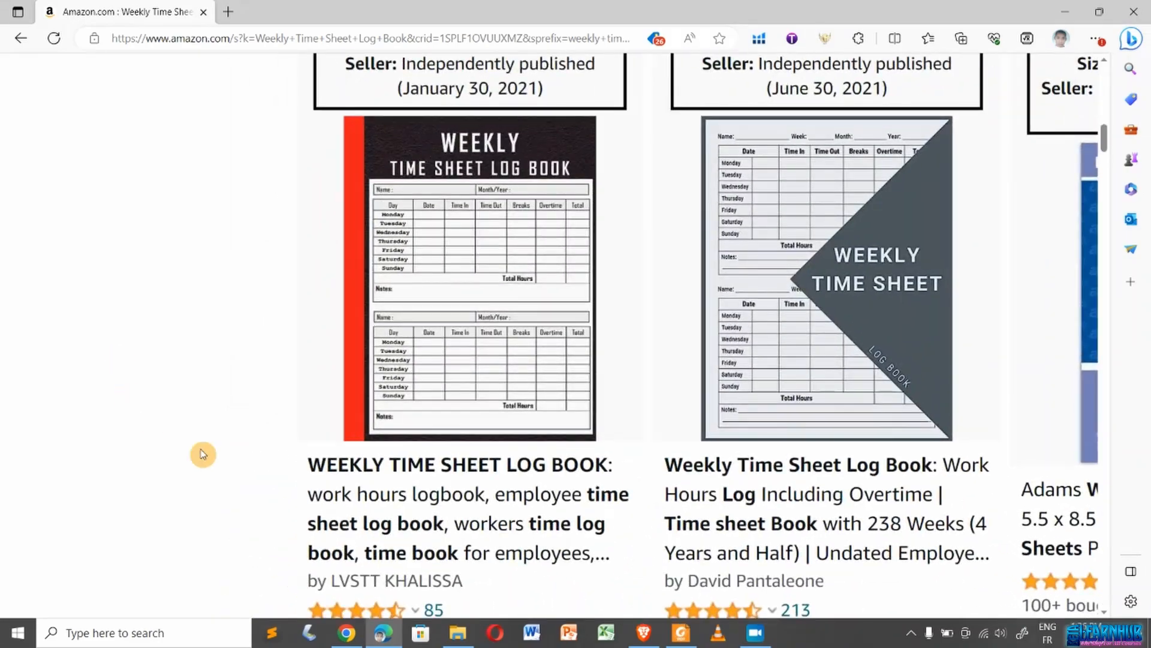
- Open the product page of the red-spined "WEEKLY TIME SHEET LOG BOOK" paperback and its Look inside sample
{"action": "left_click", "coordinate": [418, 466]}
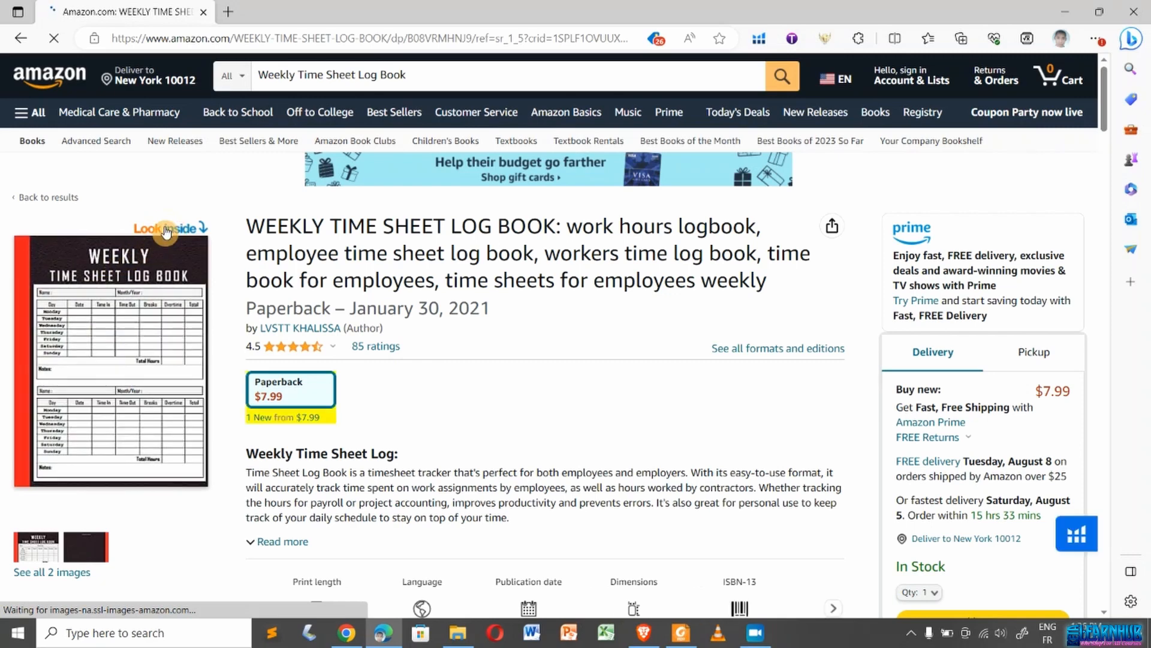
{"action": "left_click", "coordinate": [166, 231]}
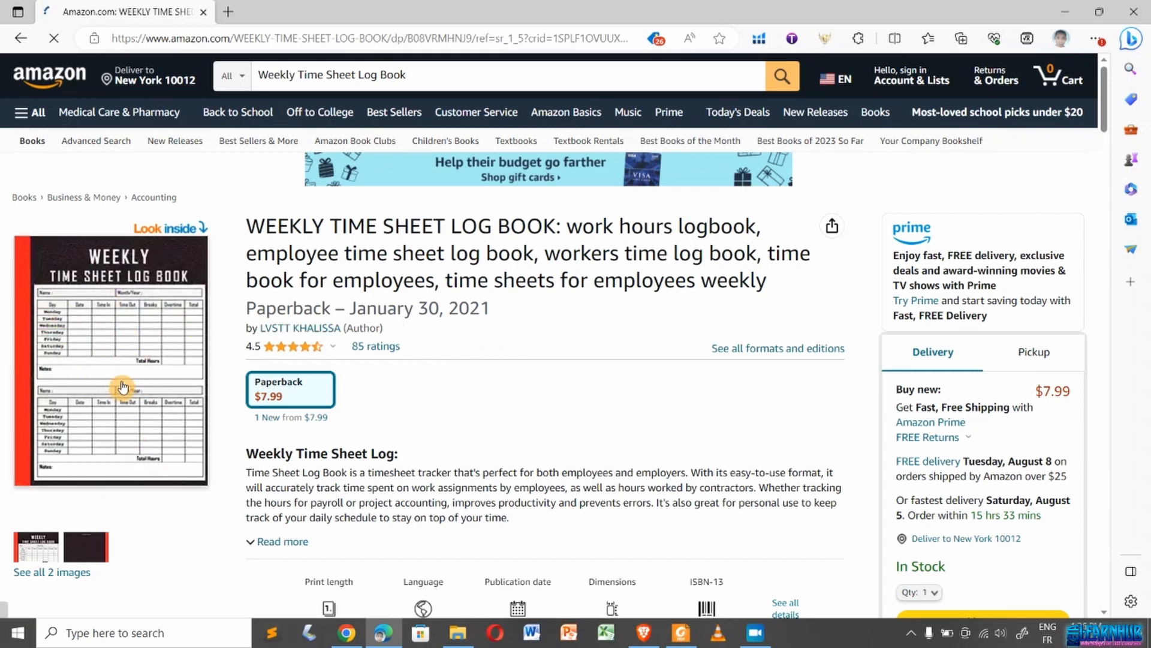
{"action": "left_click", "coordinate": [99, 540]}
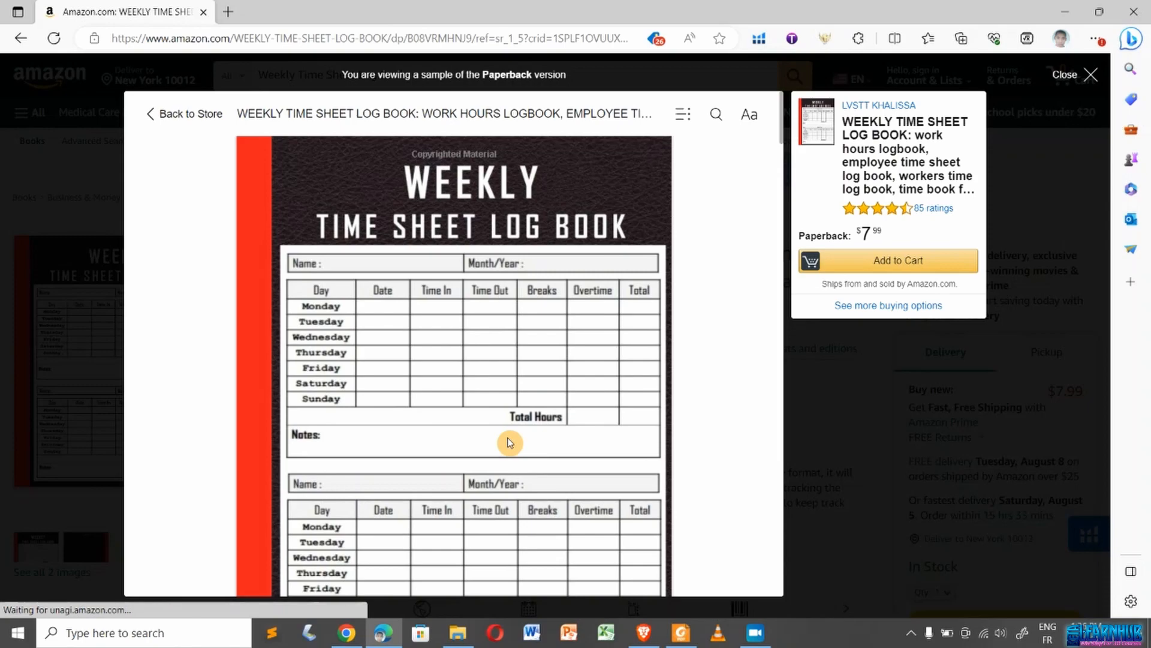
- Examine the sample's cover, ownership page and weekly timesheet interior layout, and close the preview
{"action": "scroll", "coordinate": [508, 442], "scroll_direction": "down", "scroll_amount": 9}
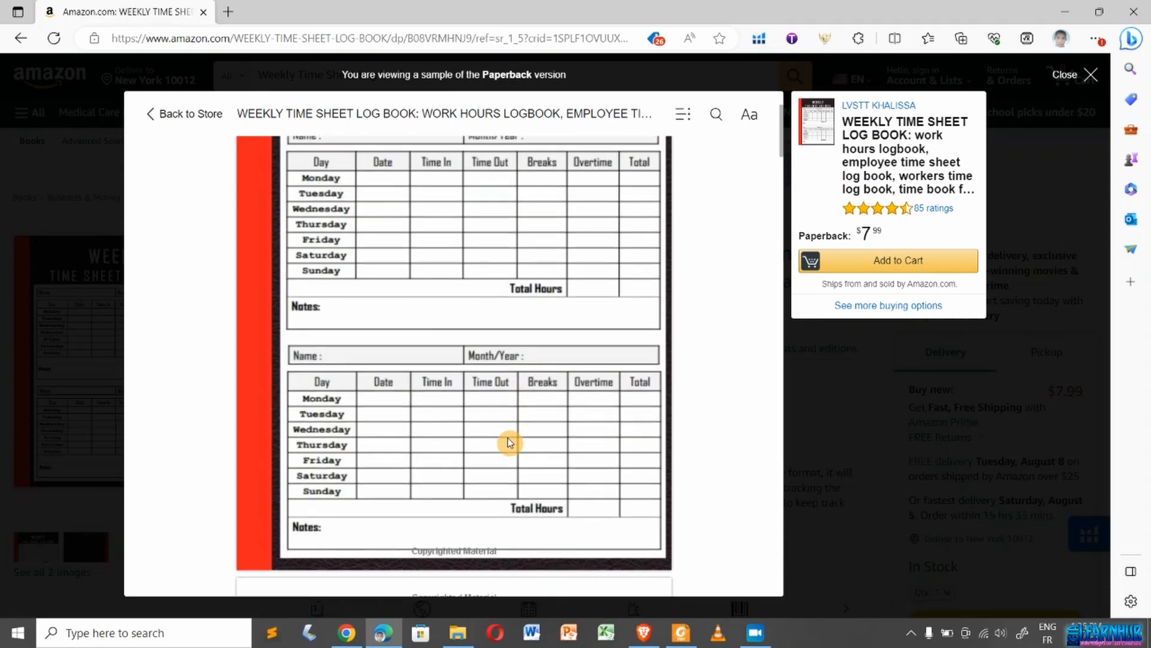
{"action": "scroll", "coordinate": [509, 443], "scroll_direction": "down", "scroll_amount": 1}
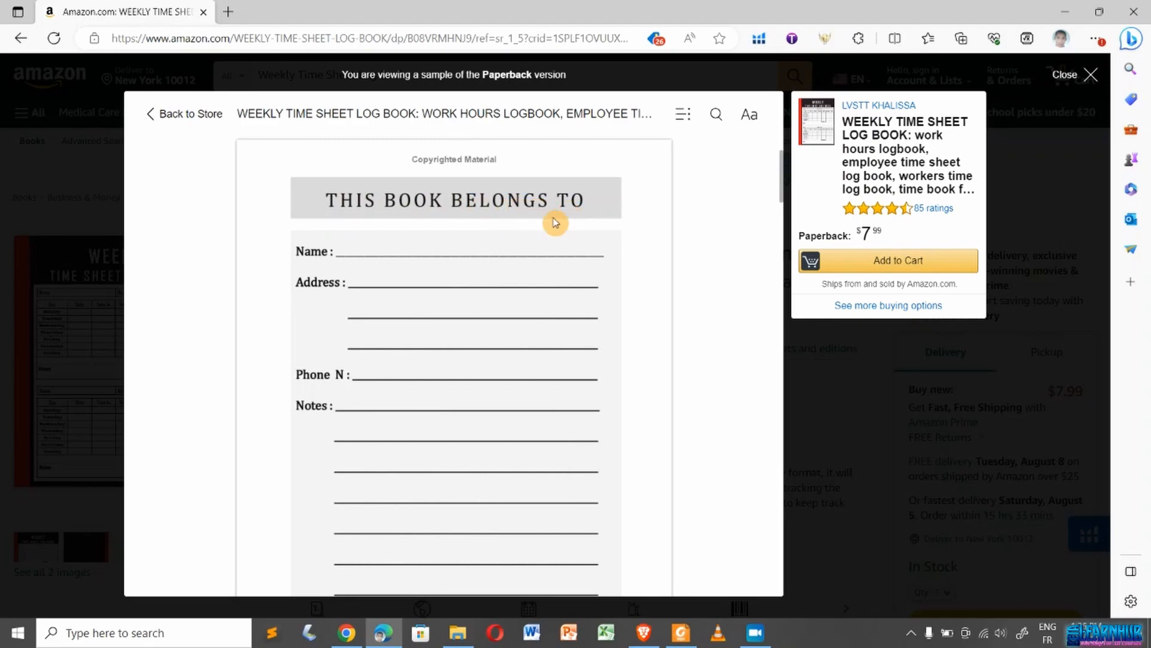
{"action": "scroll", "coordinate": [420, 462], "scroll_direction": "down", "scroll_amount": 2}
{"action": "scroll", "coordinate": [420, 462], "scroll_direction": "down", "scroll_amount": 10}
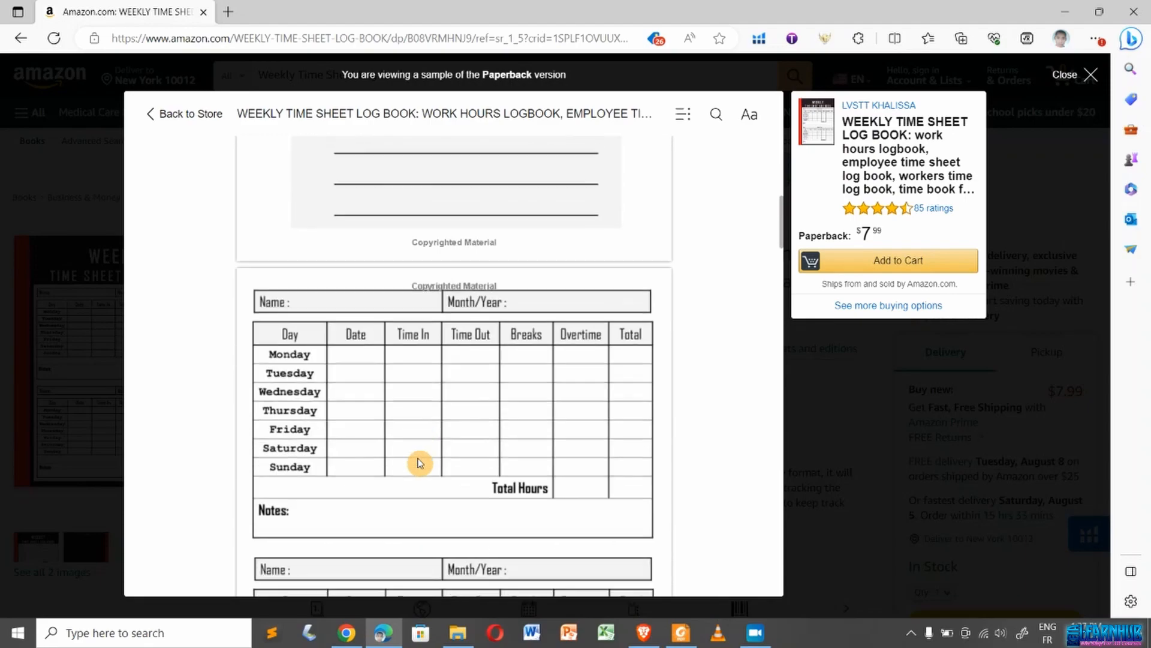
{"action": "scroll", "coordinate": [420, 463], "scroll_direction": "down", "scroll_amount": 10}
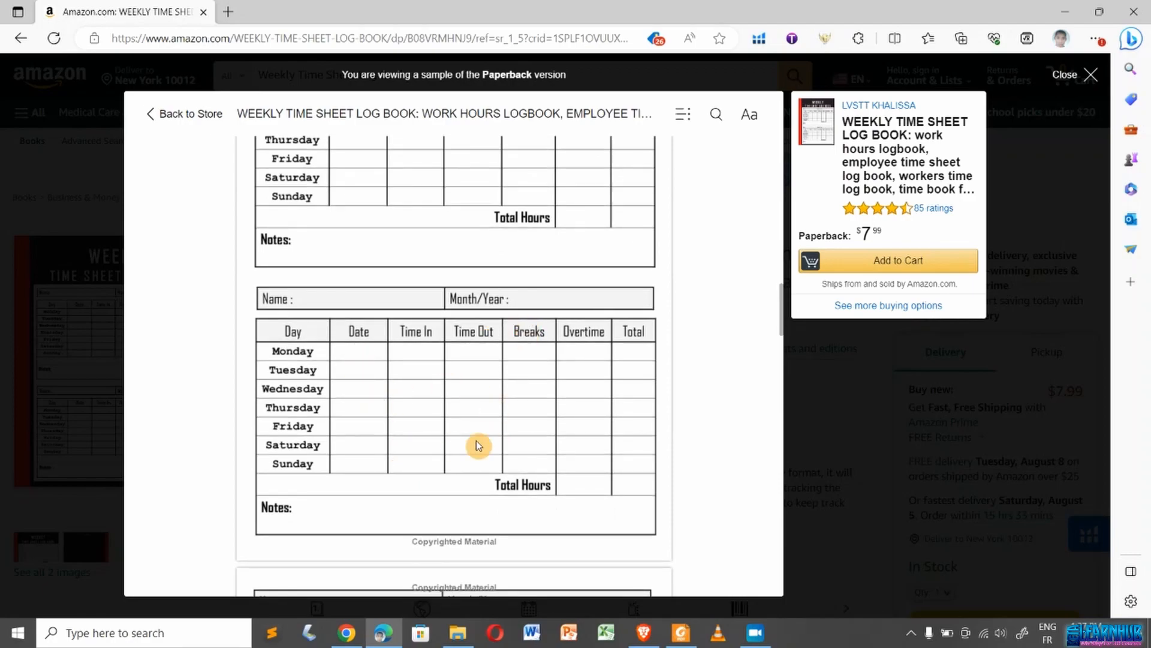
{"action": "scroll", "coordinate": [475, 449], "scroll_direction": "down", "scroll_amount": 10}
{"action": "scroll", "coordinate": [475, 451], "scroll_direction": "down", "scroll_amount": 10}
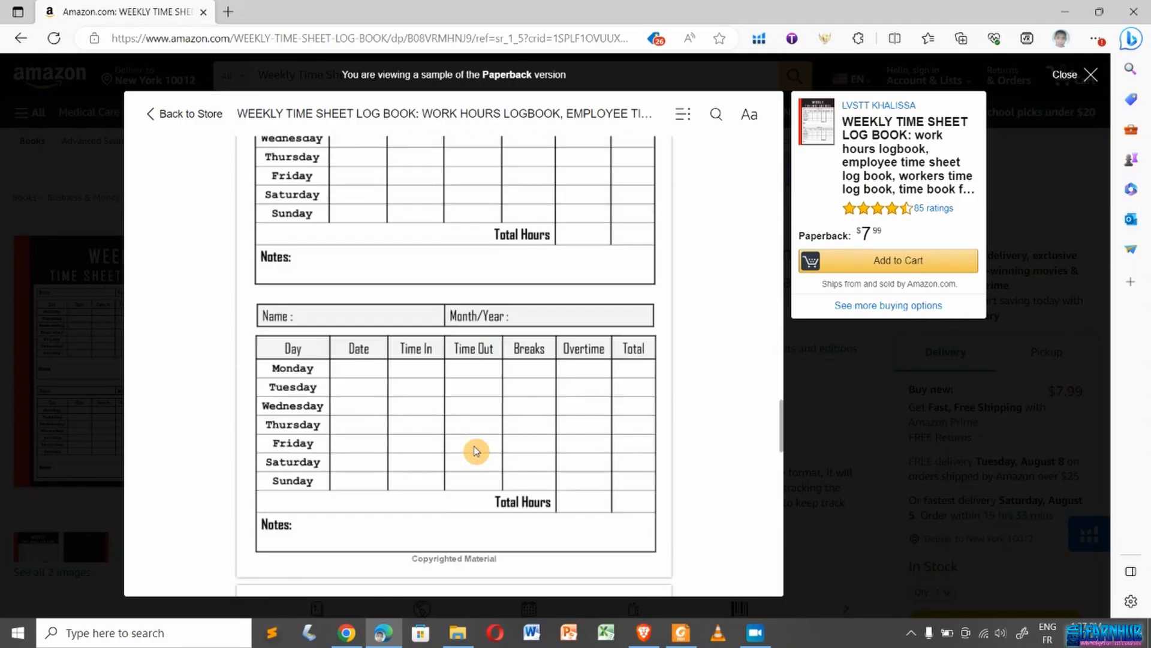
{"action": "scroll", "coordinate": [476, 451], "scroll_direction": "down", "scroll_amount": 5}
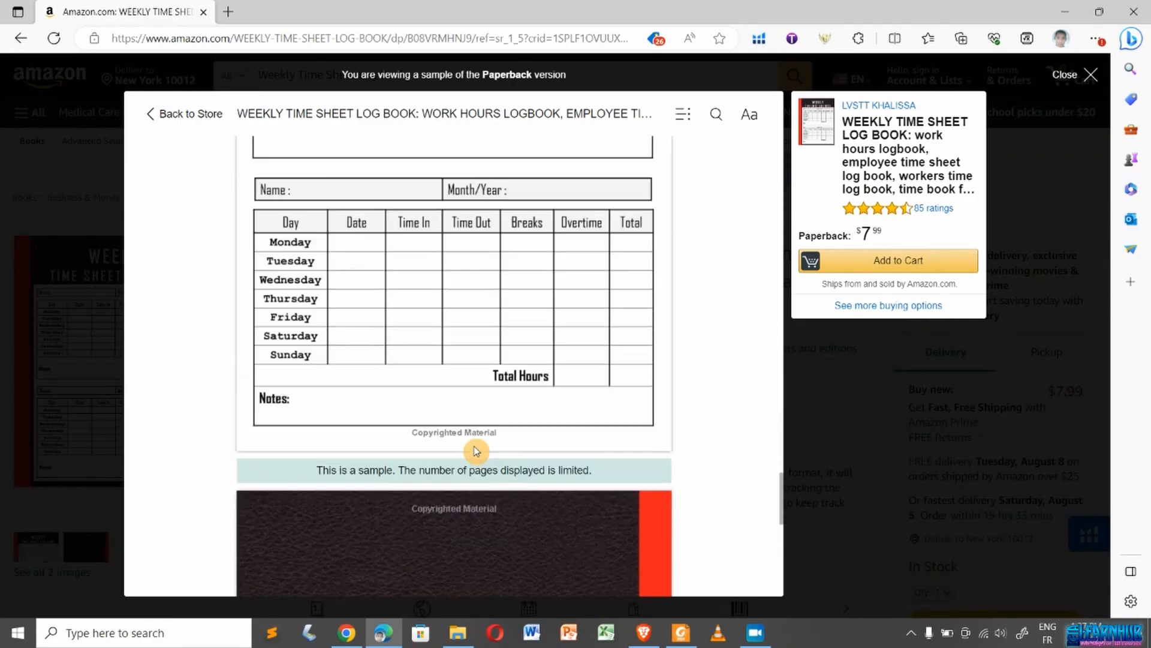
{"action": "scroll", "coordinate": [520, 391], "scroll_direction": "up", "scroll_amount": 5}
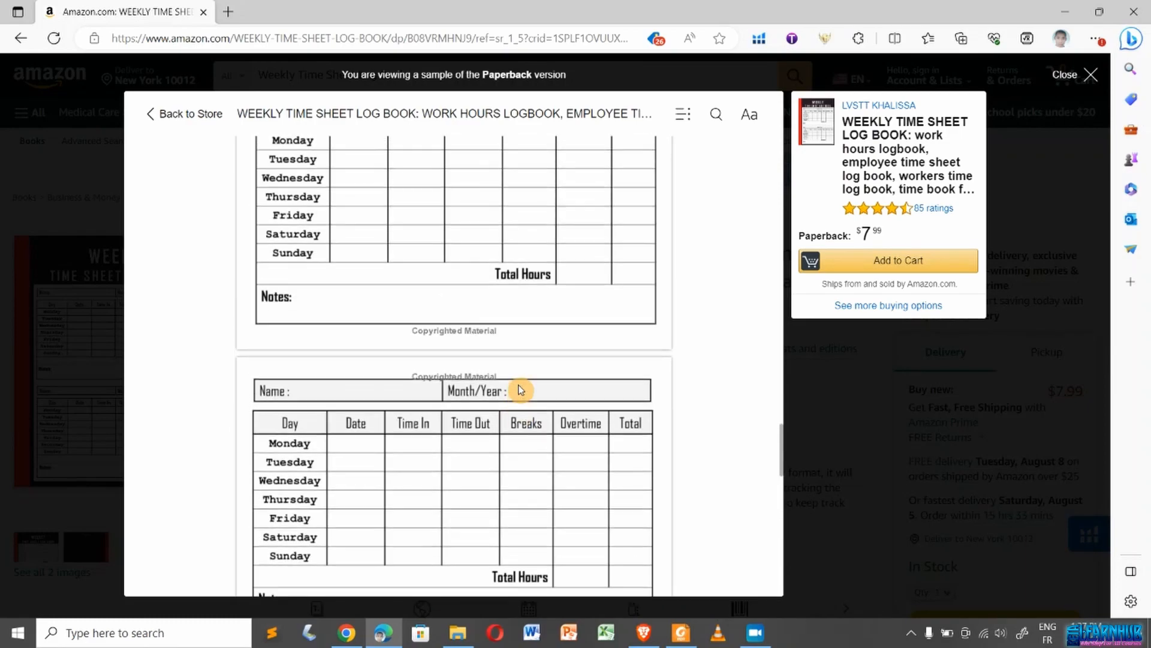
{"action": "scroll", "coordinate": [521, 391], "scroll_direction": "down", "scroll_amount": 2}
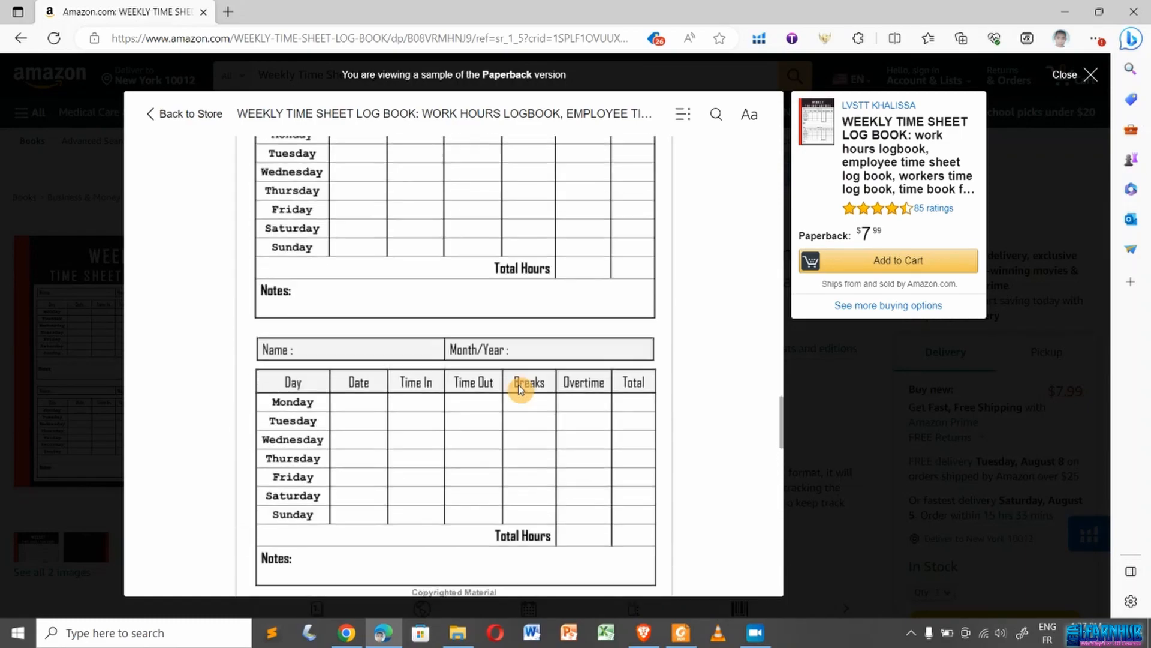
{"action": "scroll", "coordinate": [520, 390], "scroll_direction": "up", "scroll_amount": 2}
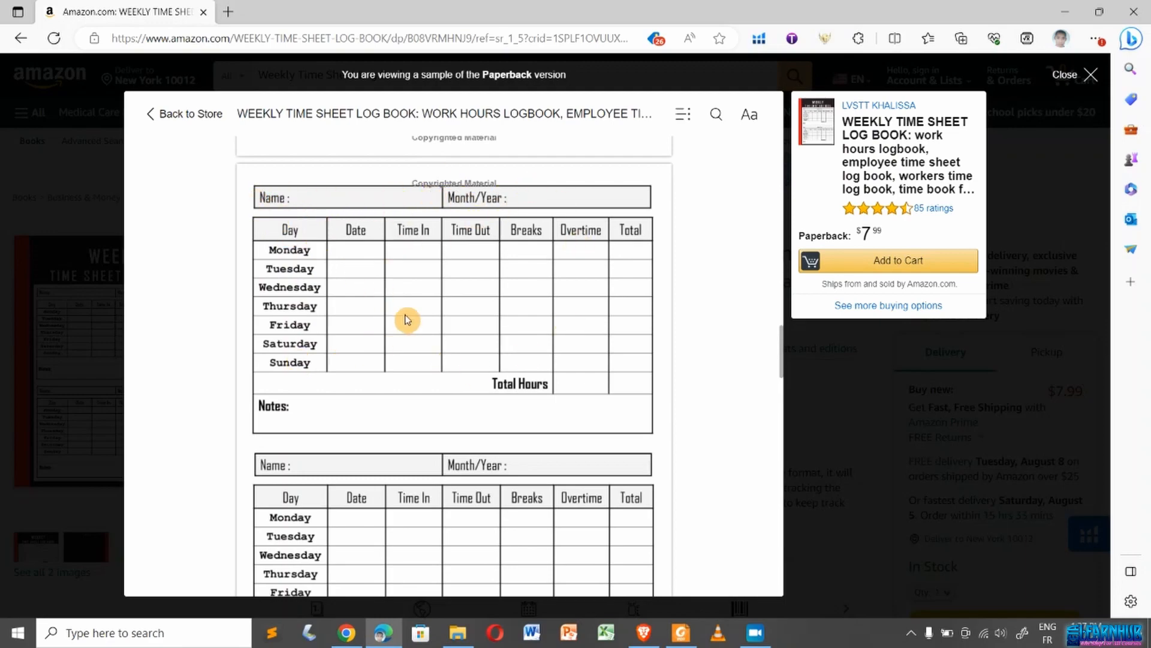
{"action": "scroll", "coordinate": [418, 462], "scroll_direction": "down", "scroll_amount": 3}
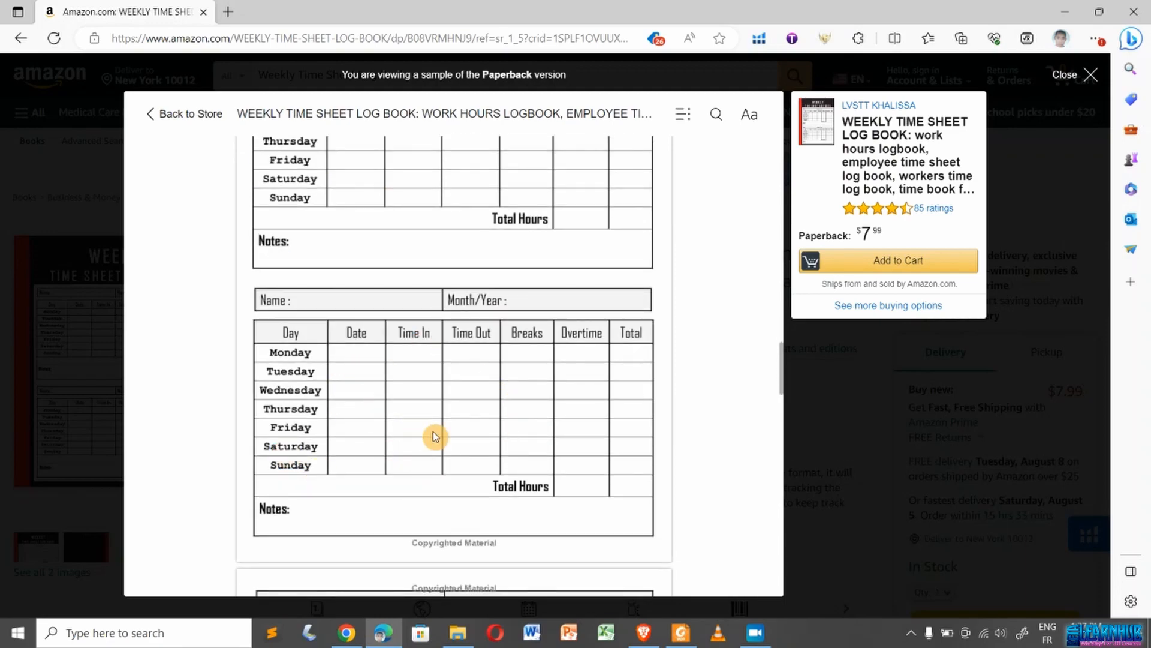
{"action": "scroll", "coordinate": [441, 523], "scroll_direction": "down", "scroll_amount": 6}
{"action": "scroll", "coordinate": [442, 523], "scroll_direction": "down", "scroll_amount": 15}
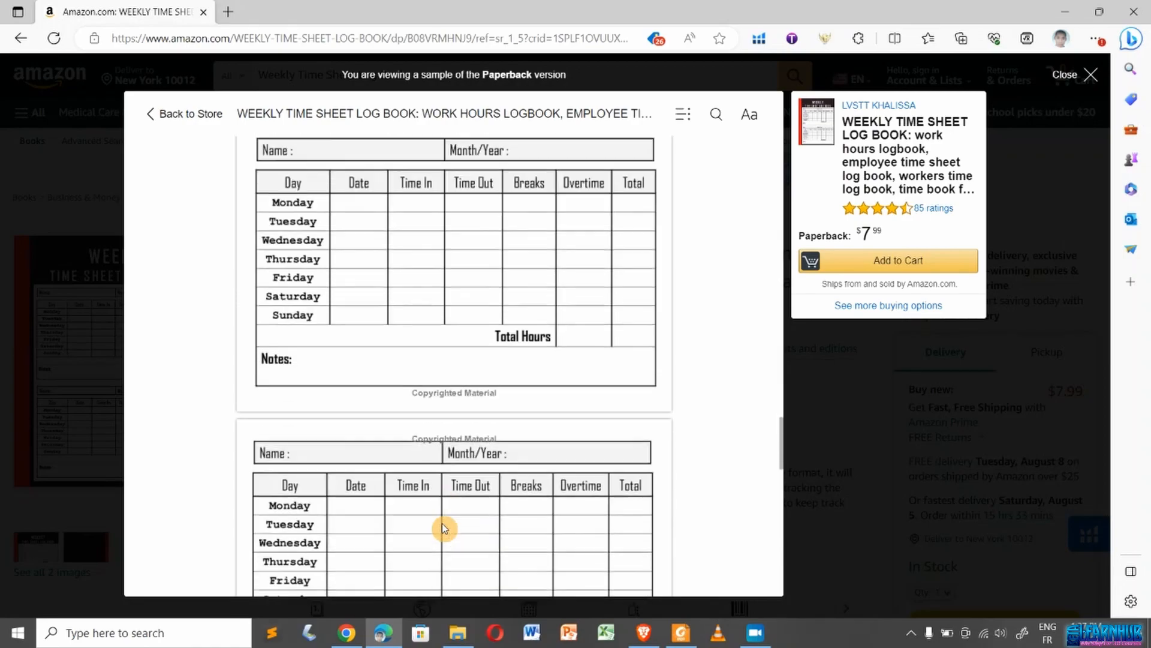
{"action": "scroll", "coordinate": [441, 523], "scroll_direction": "up", "scroll_amount": 4}
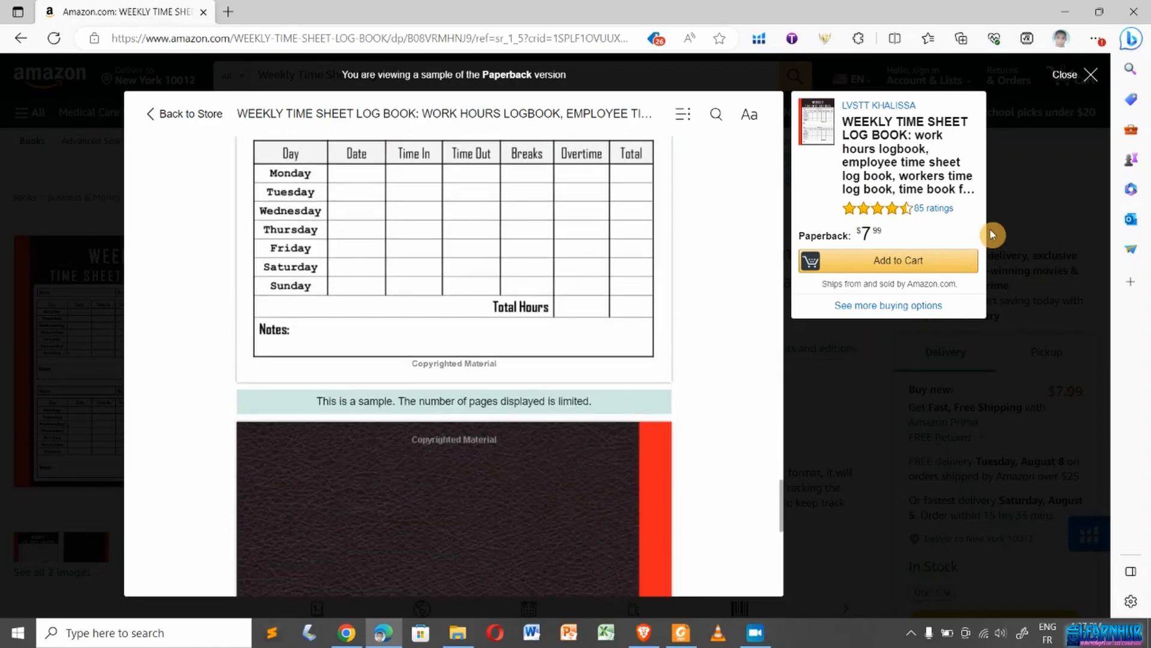
{"action": "left_click", "coordinate": [1093, 74]}
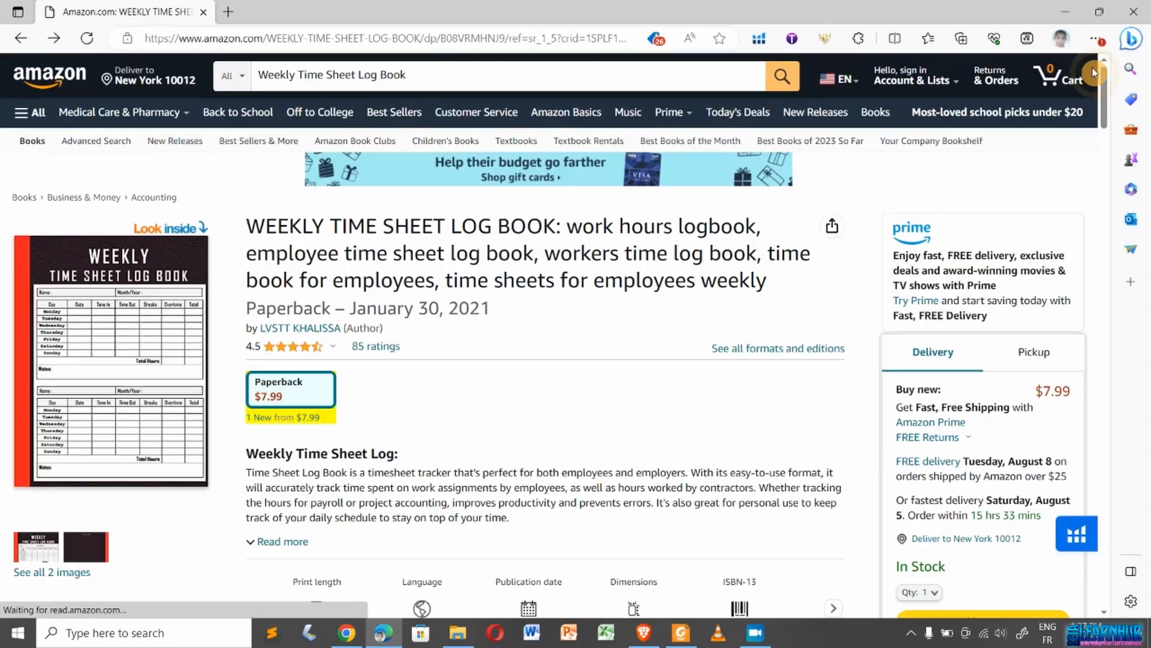
- Go through the book's specification carousel and open its full product details
{"action": "scroll", "coordinate": [169, 495], "scroll_direction": "down", "scroll_amount": 3}
{"action": "scroll", "coordinate": [169, 495], "scroll_direction": "down", "scroll_amount": 1}
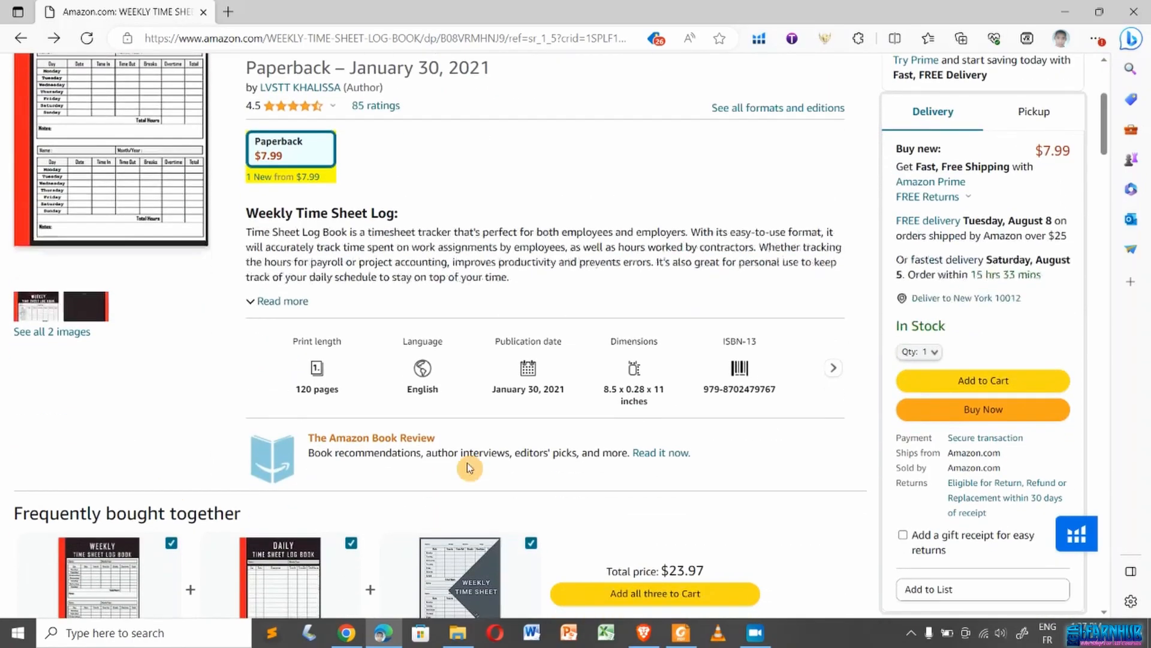
{"action": "left_click", "coordinate": [832, 371]}
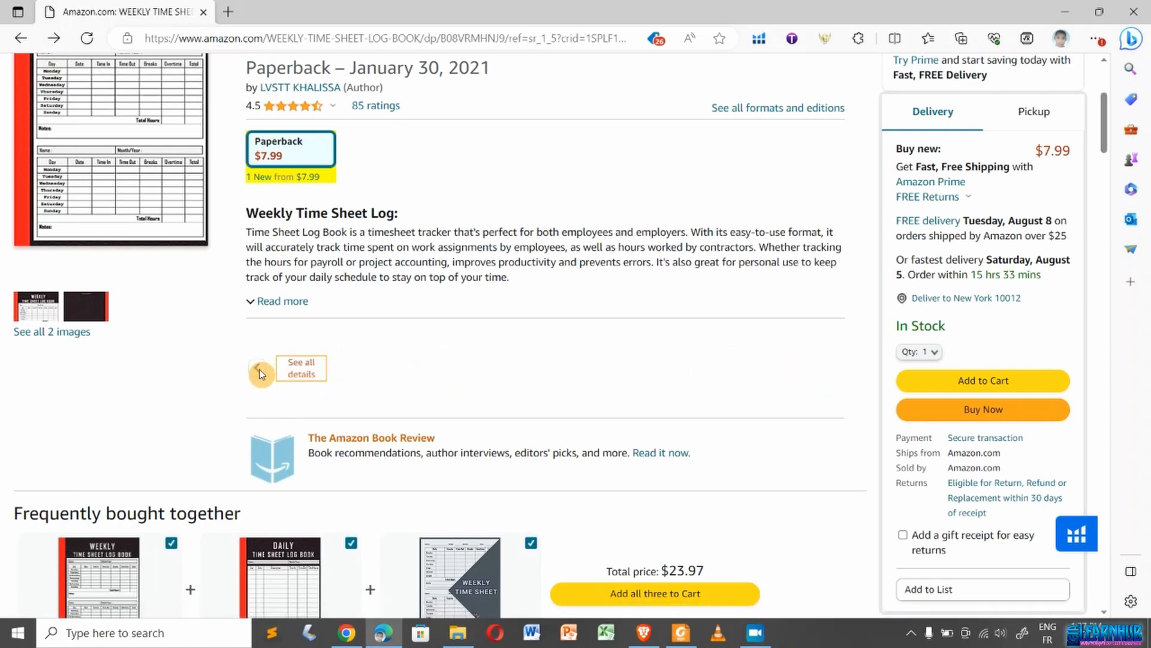
{"action": "left_click", "coordinate": [312, 372]}
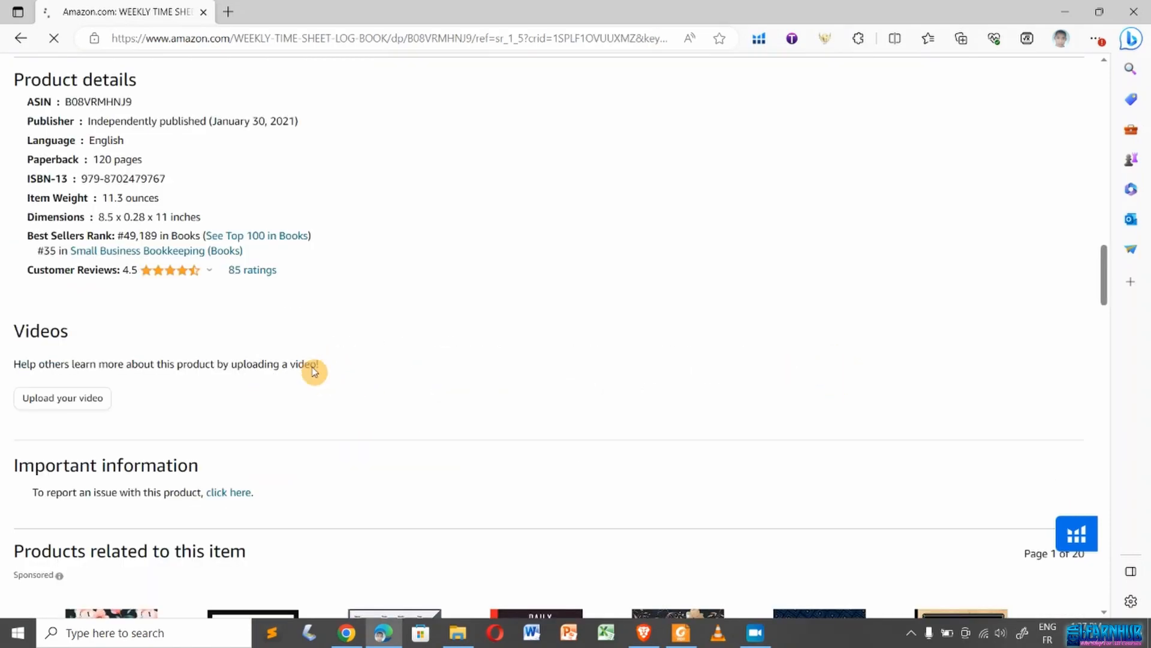
- Examine the book's cover, title and price, and its page count, dimensions and Best Sellers Rank in the product details
{"action": "scroll", "coordinate": [6, 229], "scroll_direction": "up", "scroll_amount": 2}
{"action": "scroll", "coordinate": [9, 234], "scroll_direction": "up", "scroll_amount": 3}
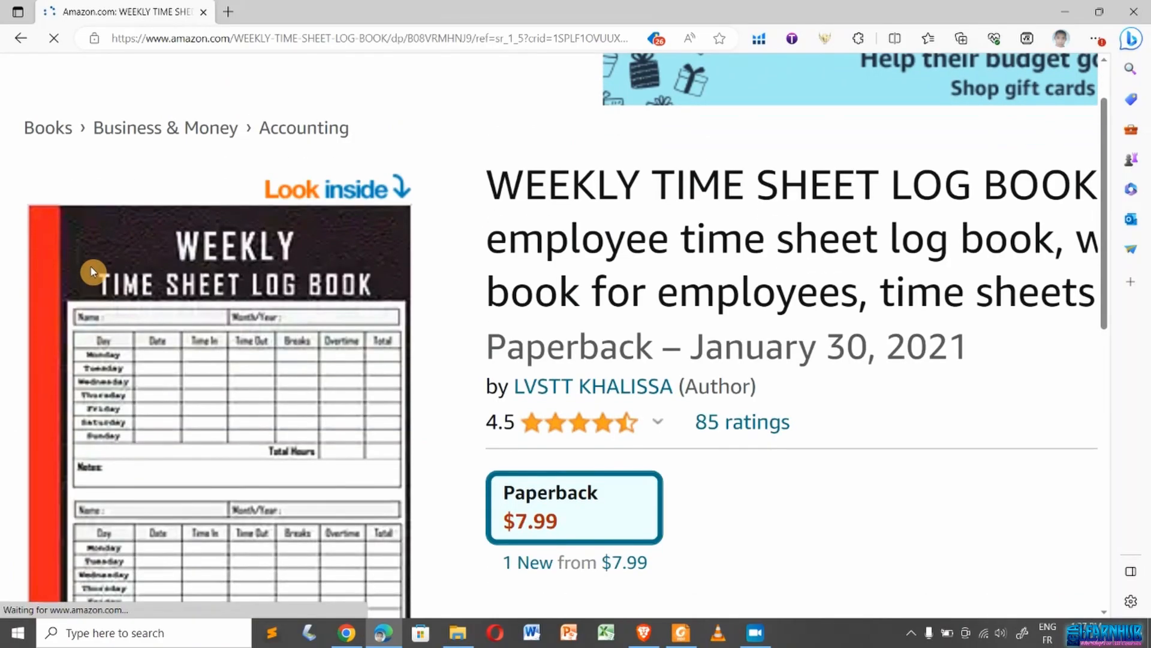
{"action": "scroll", "coordinate": [91, 267], "scroll_direction": "down", "scroll_amount": 3}
{"action": "scroll", "coordinate": [91, 267], "scroll_direction": "down", "scroll_amount": 7}
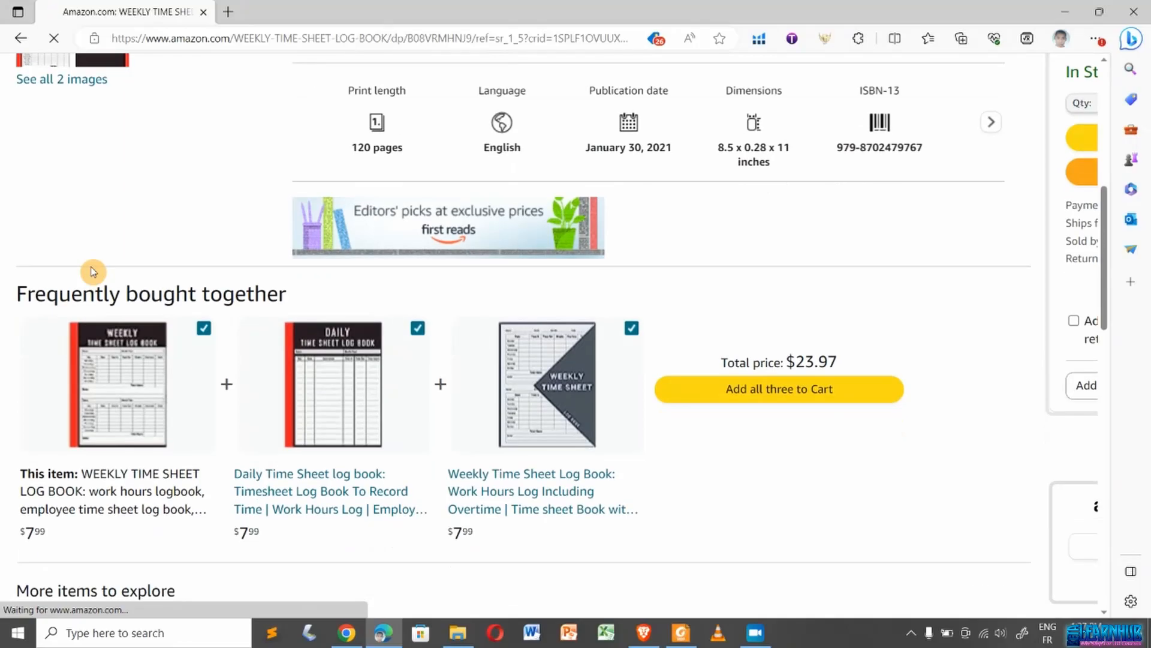
{"action": "scroll", "coordinate": [91, 271], "scroll_direction": "down", "scroll_amount": 5}
{"action": "scroll", "coordinate": [90, 272], "scroll_direction": "up", "scroll_amount": 10}
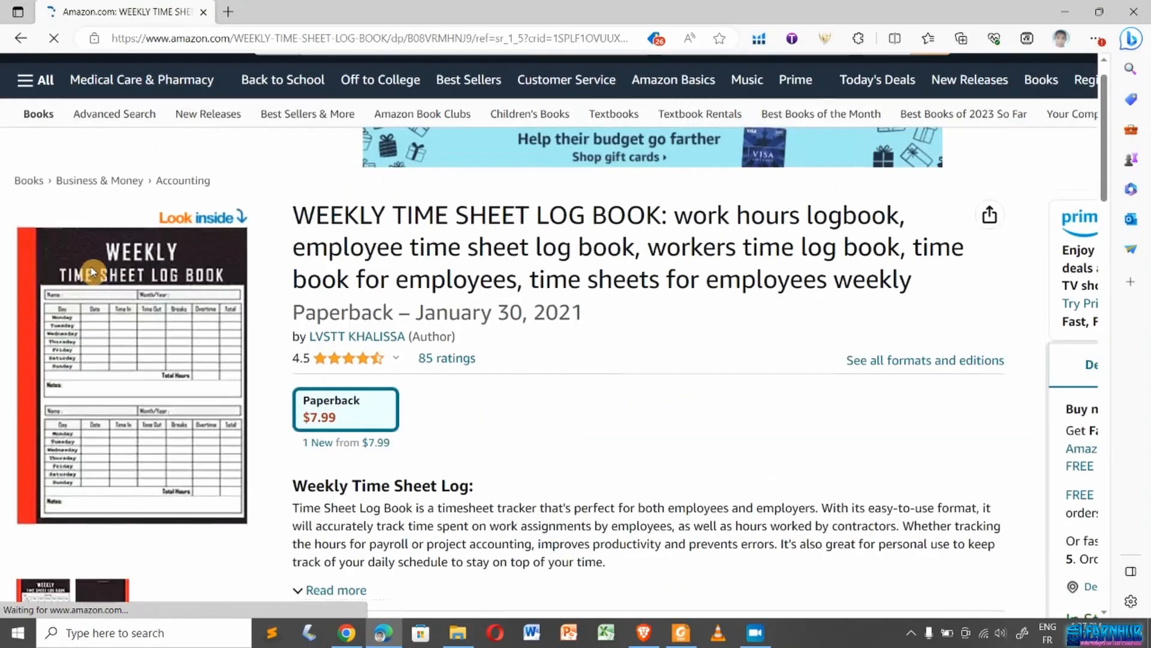
{"action": "scroll", "coordinate": [91, 271], "scroll_direction": "up", "scroll_amount": 1}
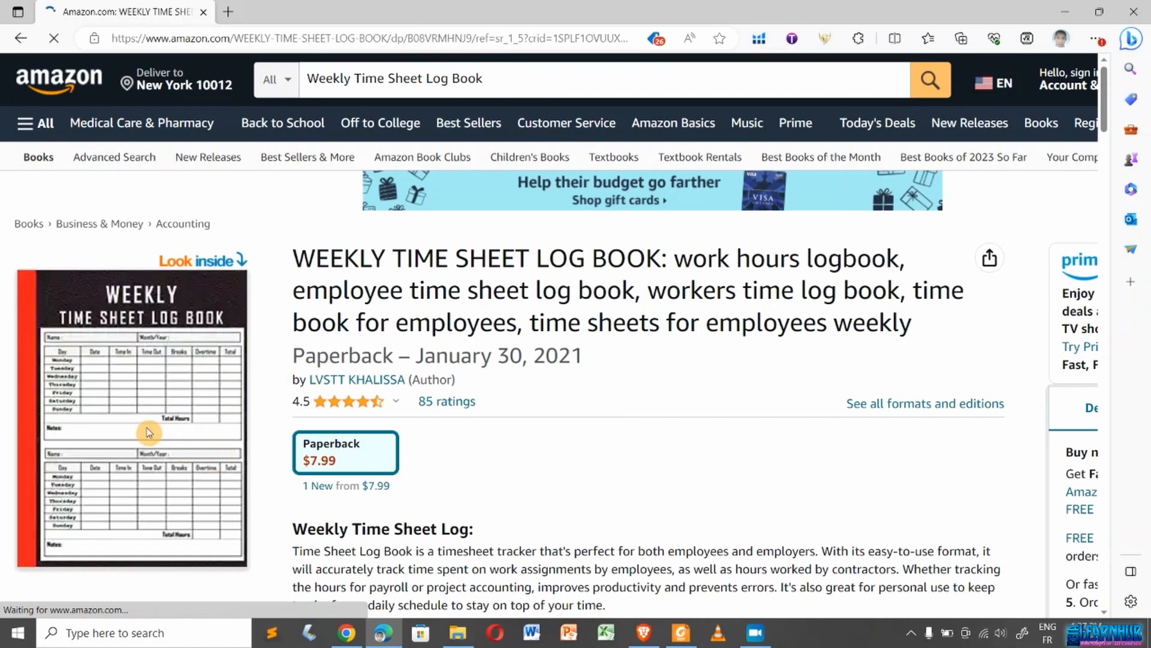
{"action": "scroll", "coordinate": [98, 412], "scroll_direction": "down", "scroll_amount": 10}
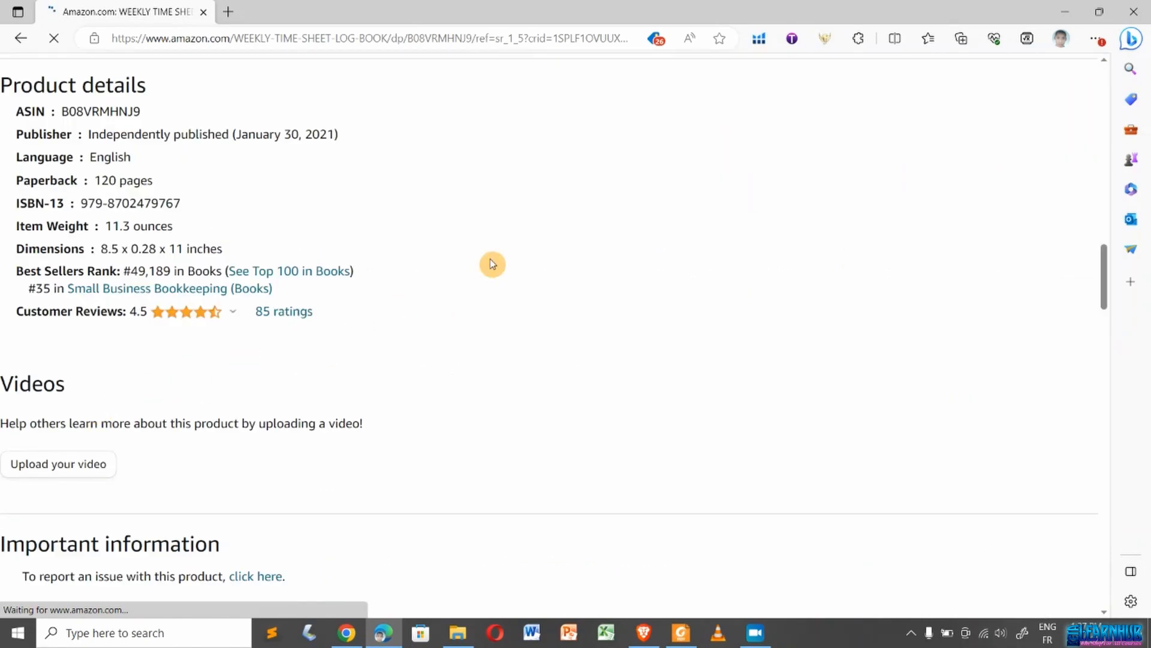
{"action": "scroll", "coordinate": [490, 264], "scroll_direction": "up", "scroll_amount": 3}
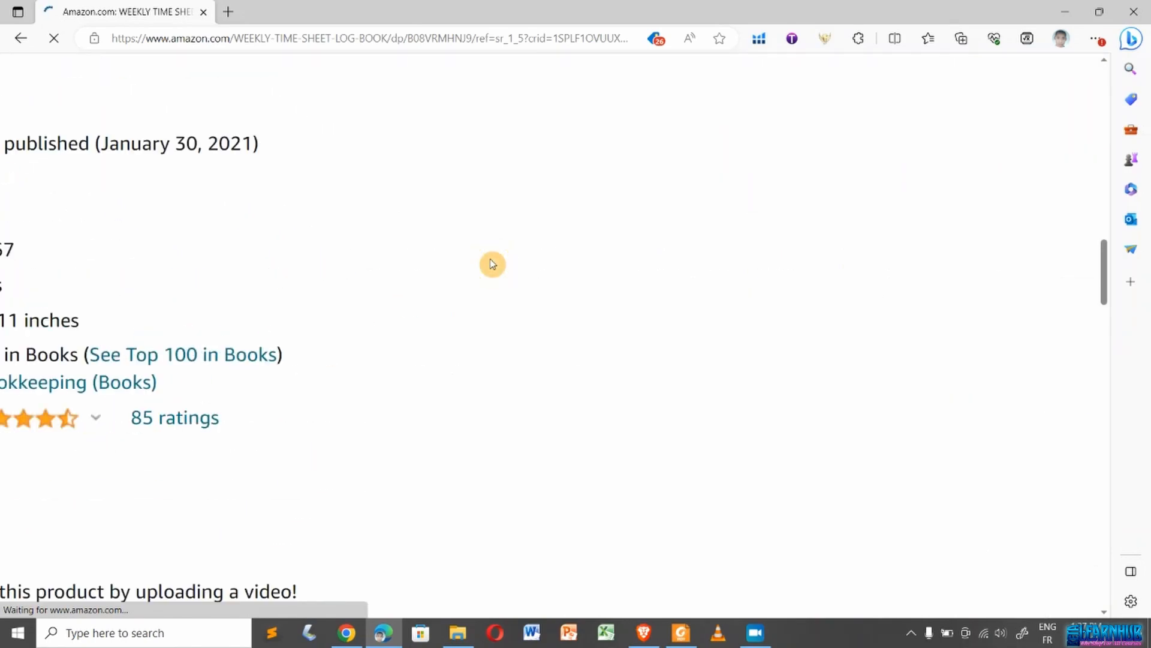
{"action": "scroll", "coordinate": [491, 264], "scroll_direction": "left", "scroll_amount": 2}
{"action": "scroll", "coordinate": [492, 263], "scroll_direction": "down", "scroll_amount": 3}
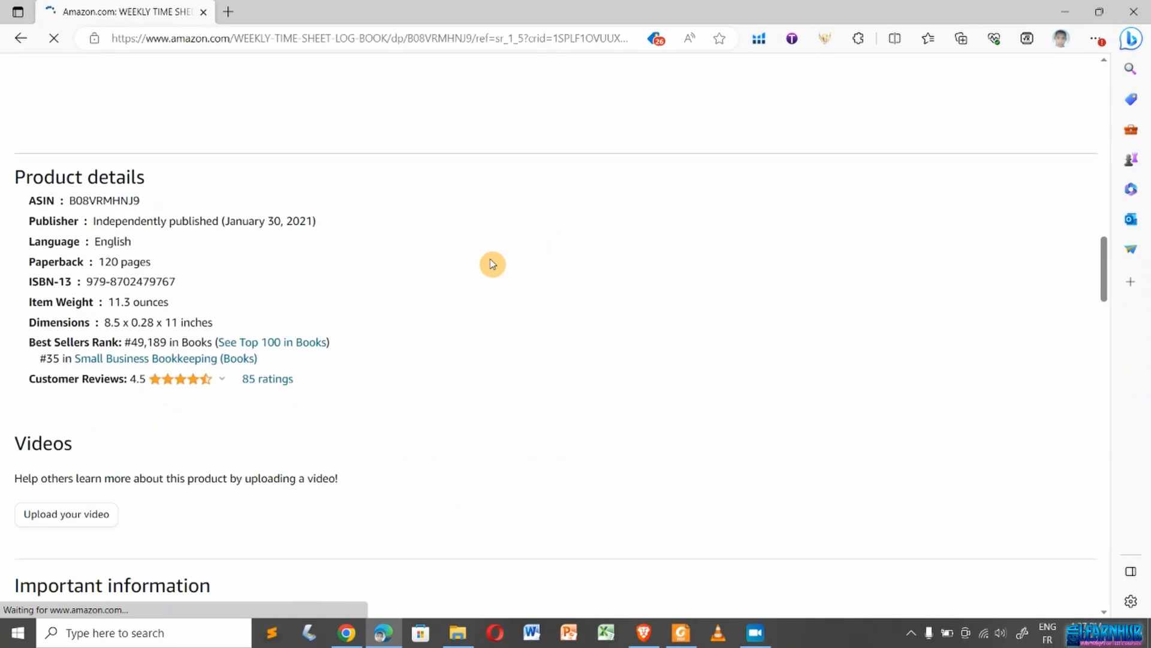
- Review the paperback's Best Sellers Rank and customer ratings in its product details, and return to the start of the product page
{"action": "scroll", "coordinate": [492, 264], "scroll_direction": "down", "scroll_amount": 5}
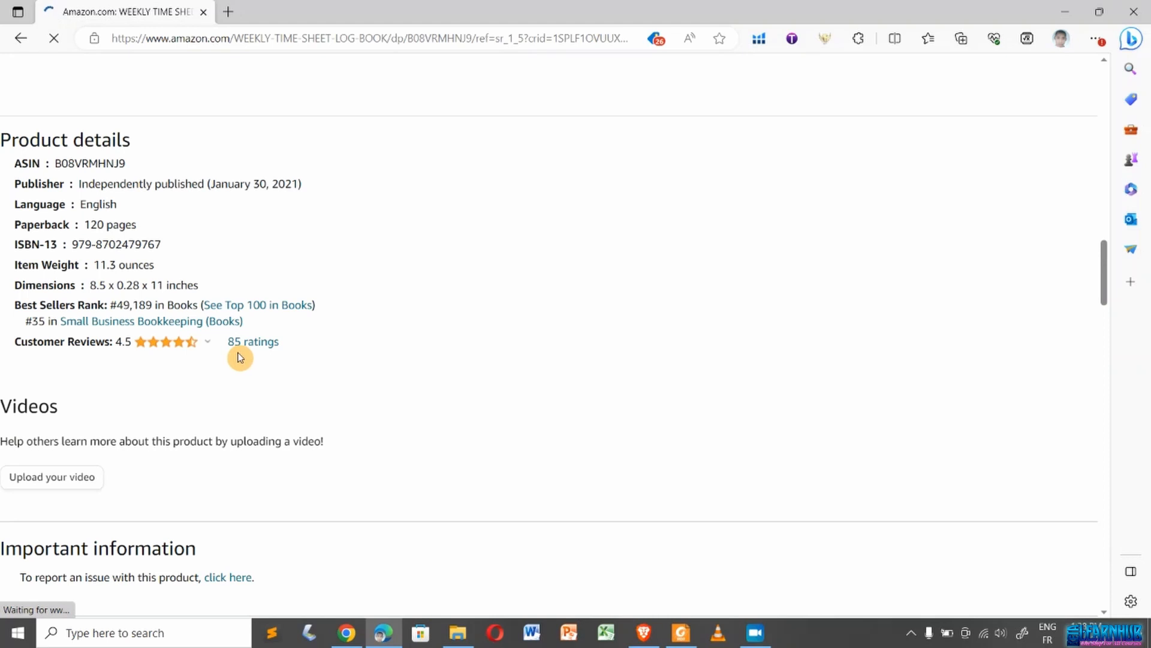
{"action": "scroll", "coordinate": [299, 363], "scroll_direction": "up", "scroll_amount": 2}
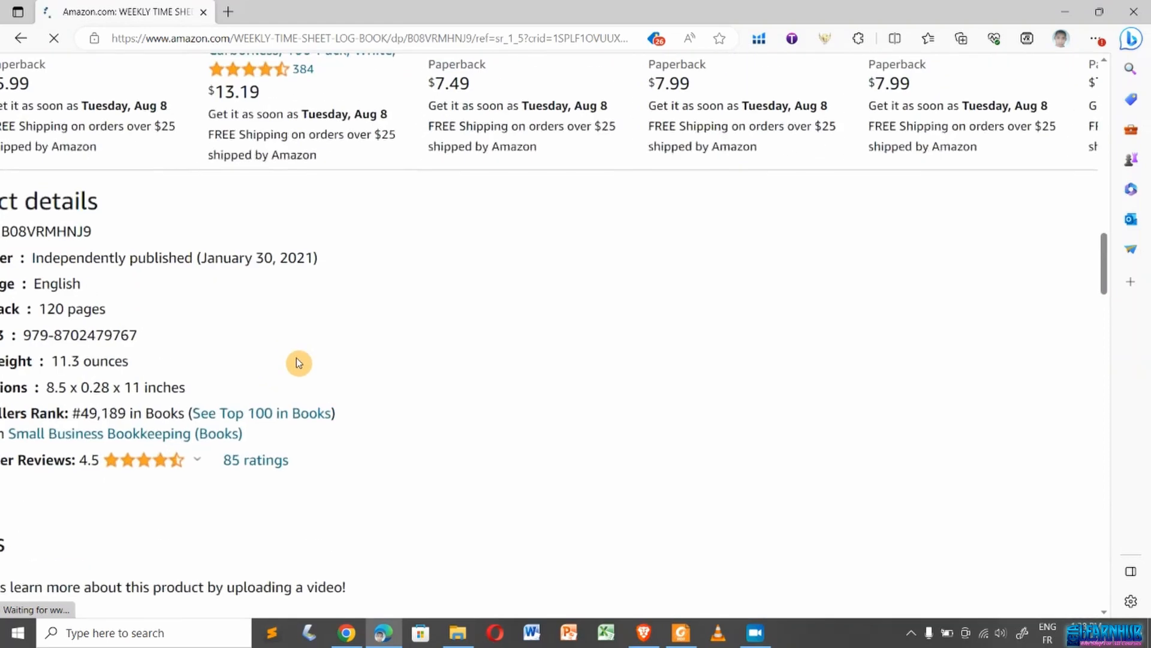
{"action": "scroll", "coordinate": [296, 357], "scroll_direction": "down", "scroll_amount": 2}
{"action": "scroll", "coordinate": [296, 358], "scroll_direction": "up", "scroll_amount": 14}
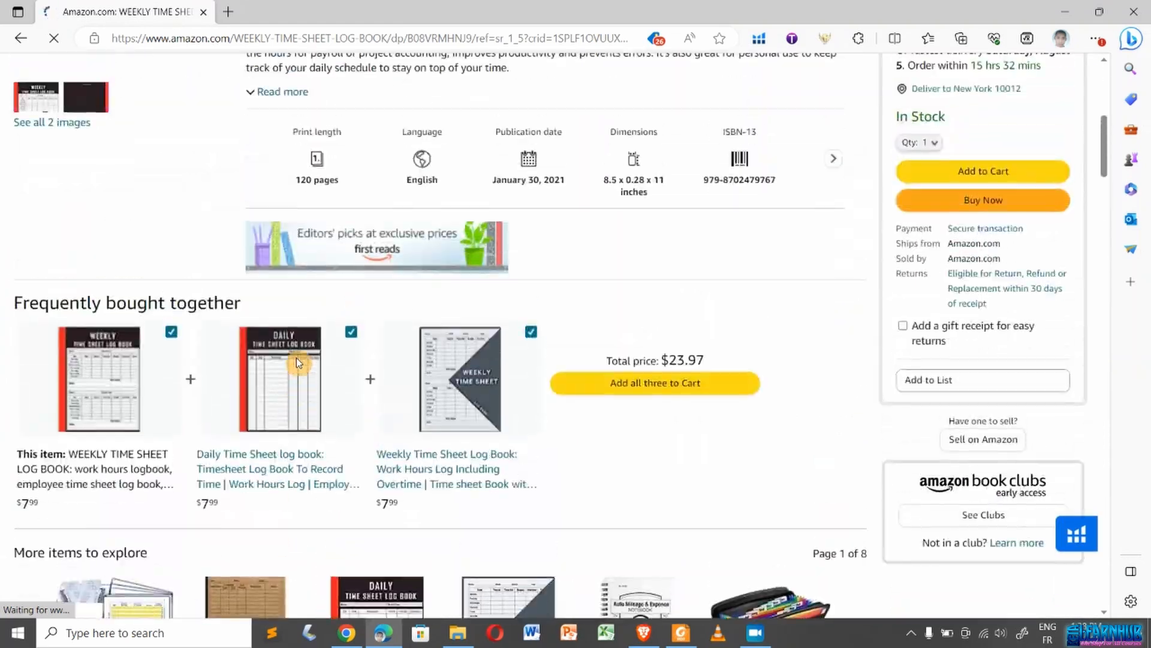
{"action": "scroll", "coordinate": [296, 360], "scroll_direction": "up", "scroll_amount": 7}
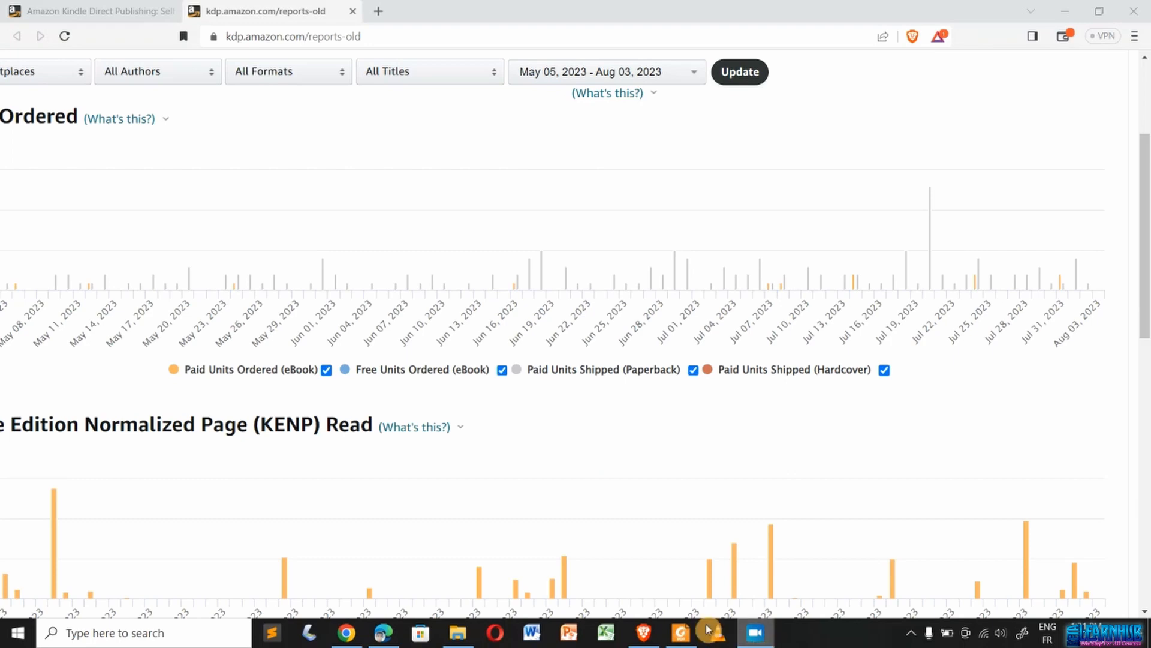
- Switch to Foxit Reader and view temp log interior.pdf from its title page on page 1 to the temperature log pages
{"action": "left_click", "coordinate": [683, 632]}
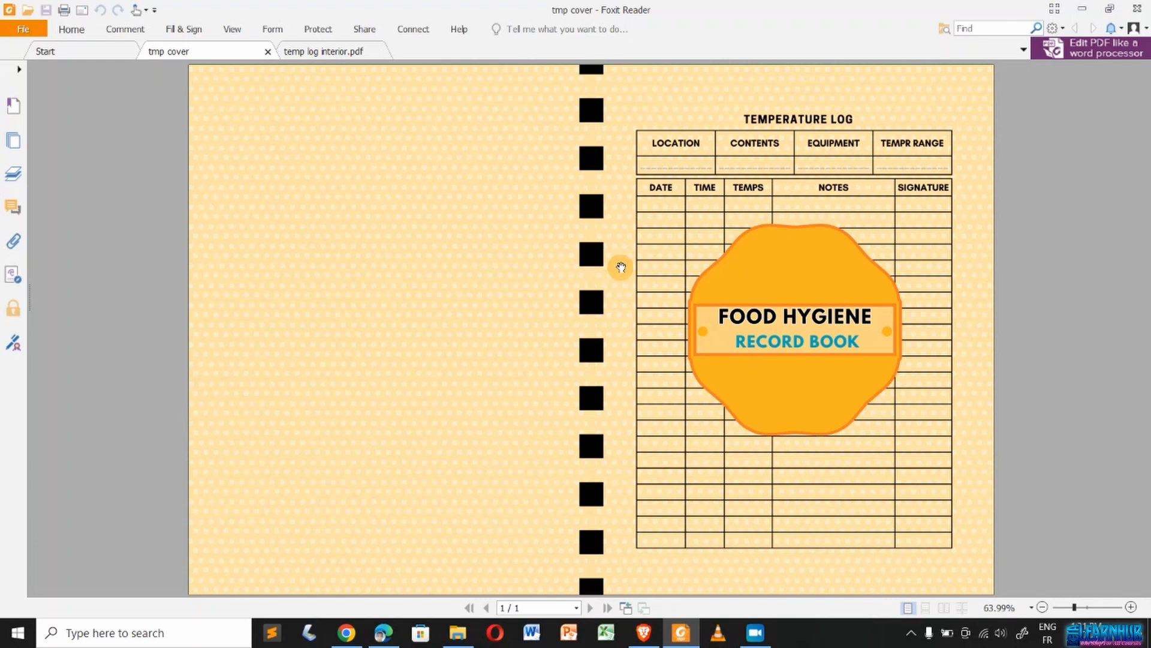
{"action": "left_click", "coordinate": [318, 55]}
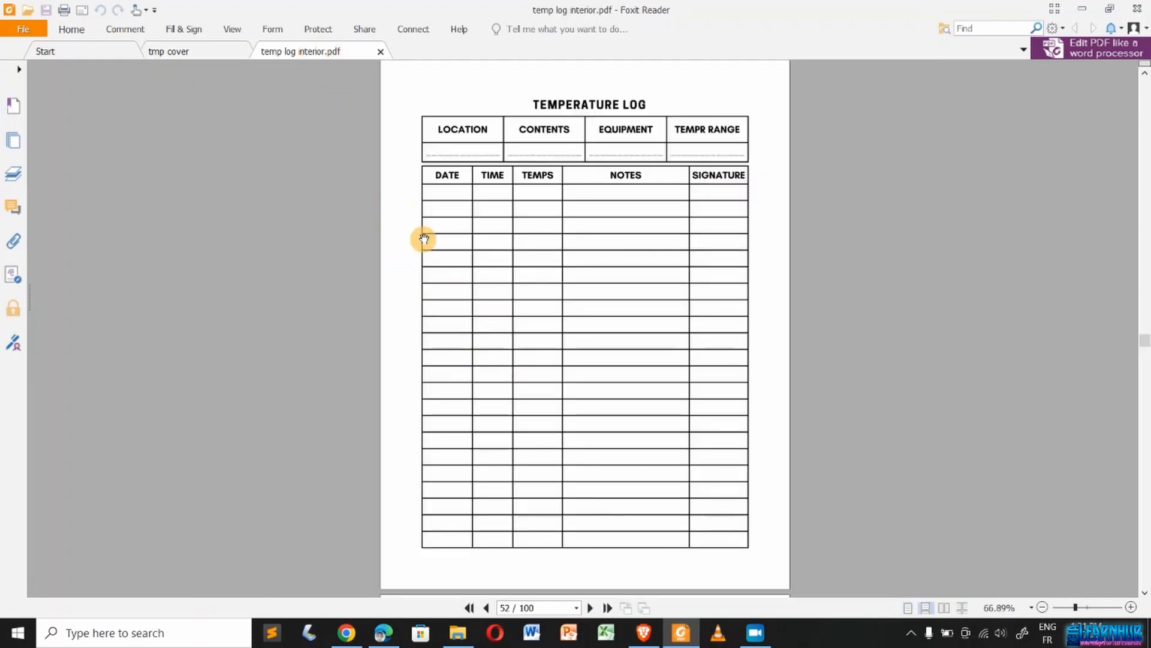
{"action": "scroll", "coordinate": [683, 355], "scroll_direction": "up", "scroll_amount": 6}
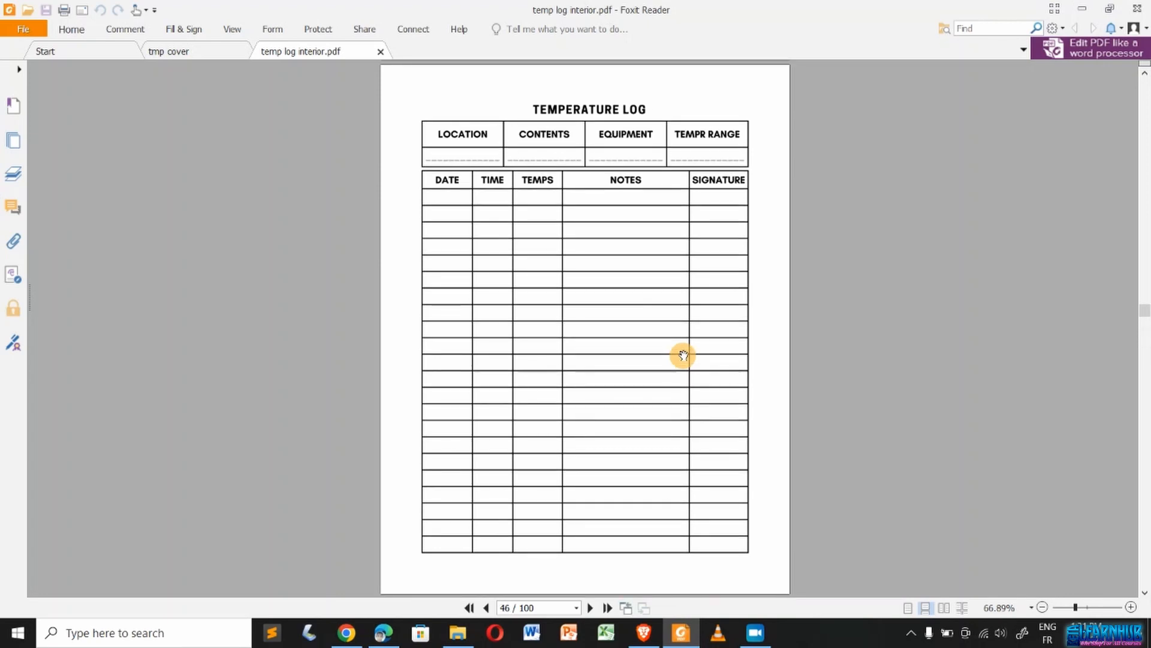
{"action": "left_click", "coordinate": [514, 606]}
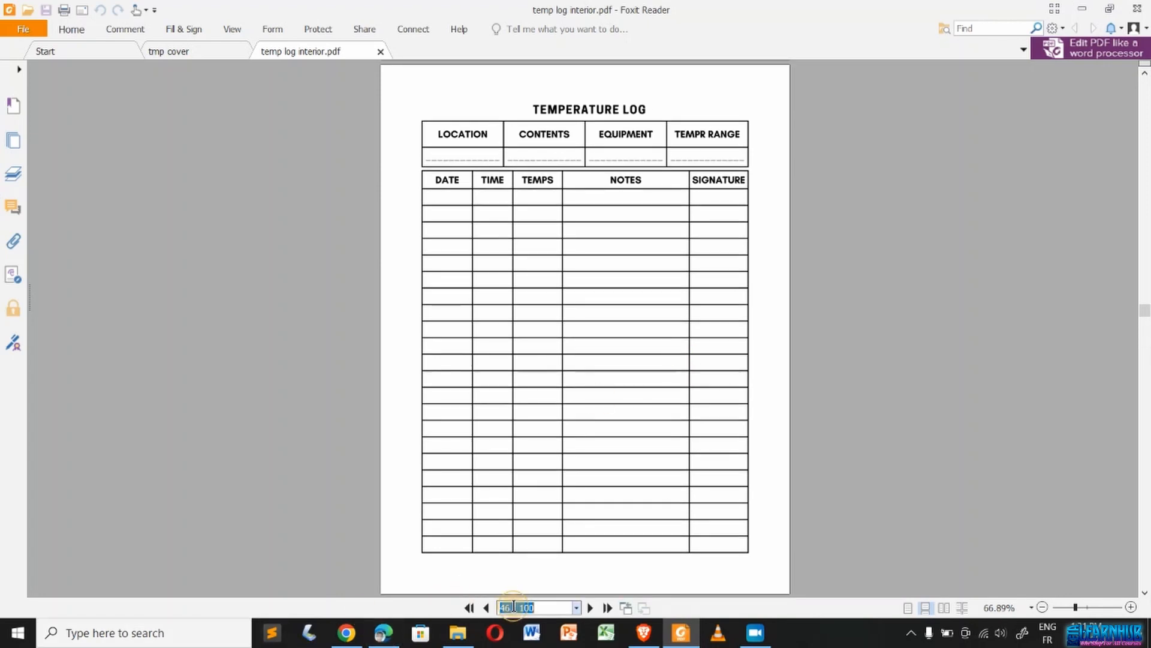
{"action": "type", "text": "1"}
{"action": "key", "text": "Return"}
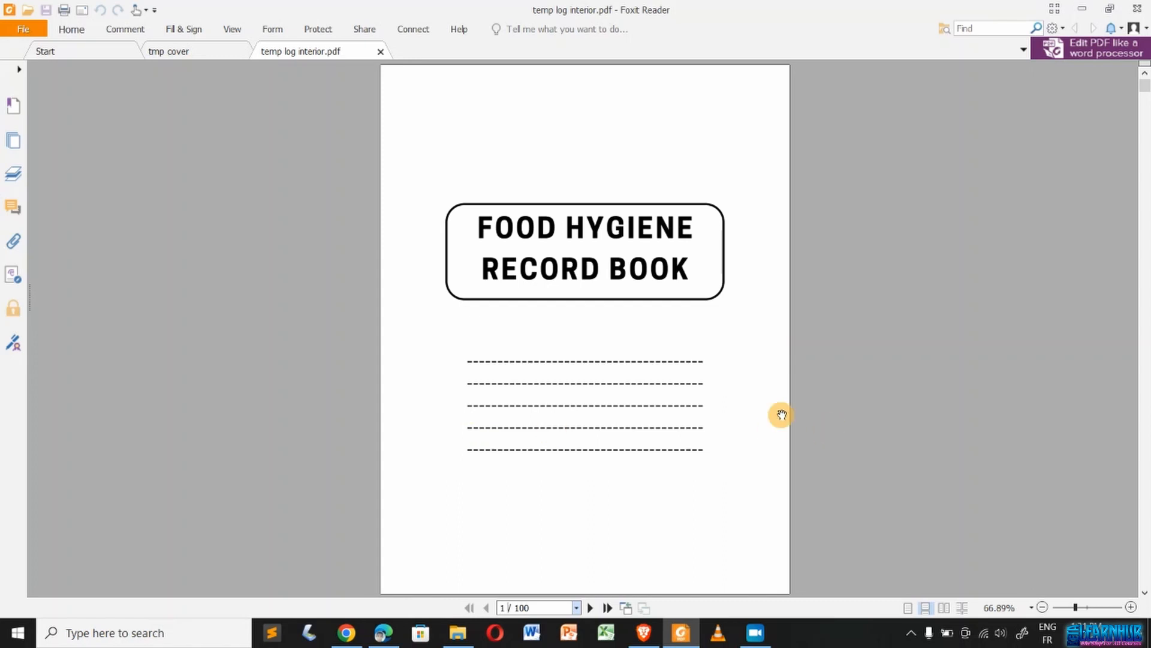
{"action": "scroll", "coordinate": [751, 411], "scroll_direction": "down", "scroll_amount": 1}
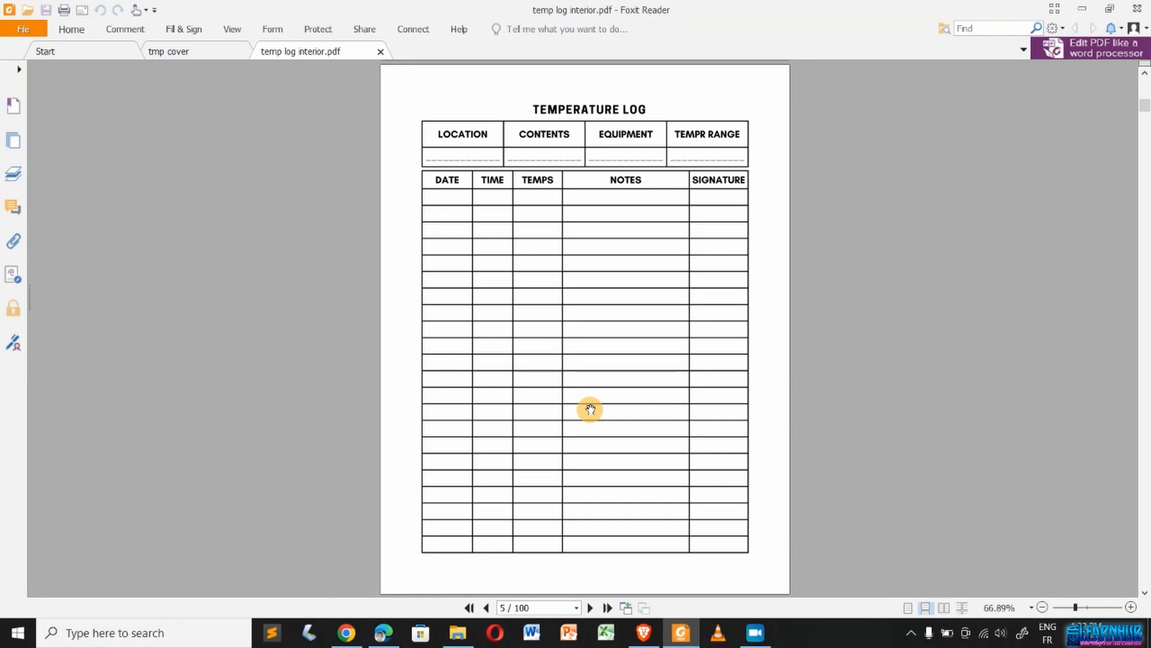
- Compare the Food Hygiene Record Book cover in tmp cover with the temperature log layout in temp log interior.pdf
{"action": "left_click", "coordinate": [192, 56]}
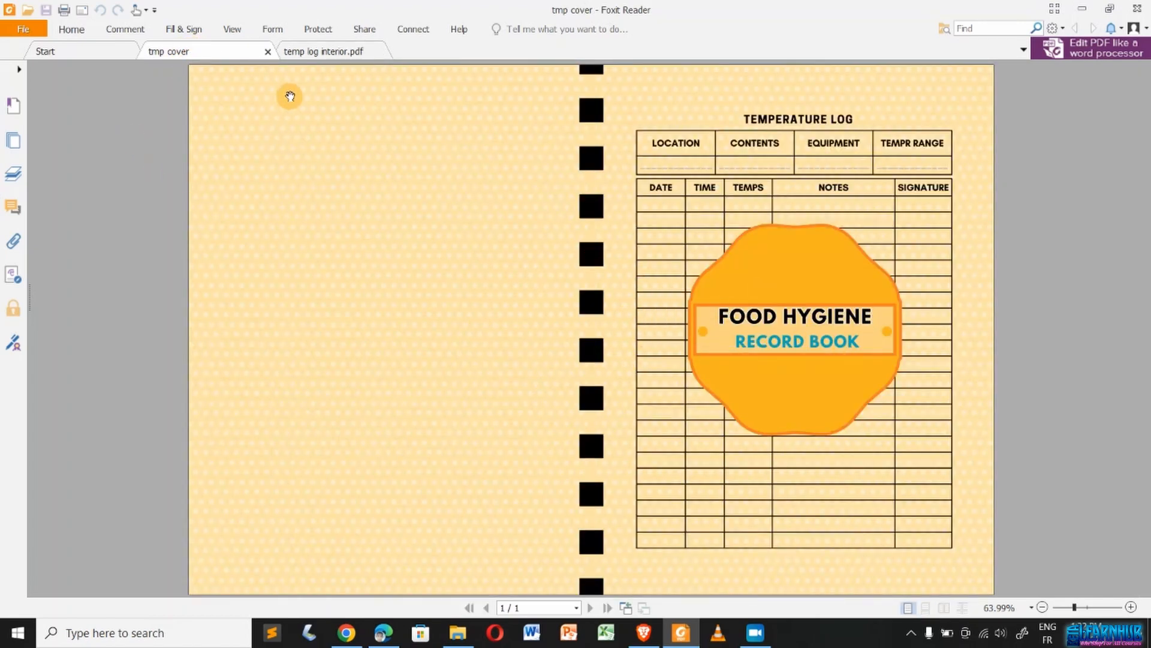
{"action": "left_click", "coordinate": [313, 51]}
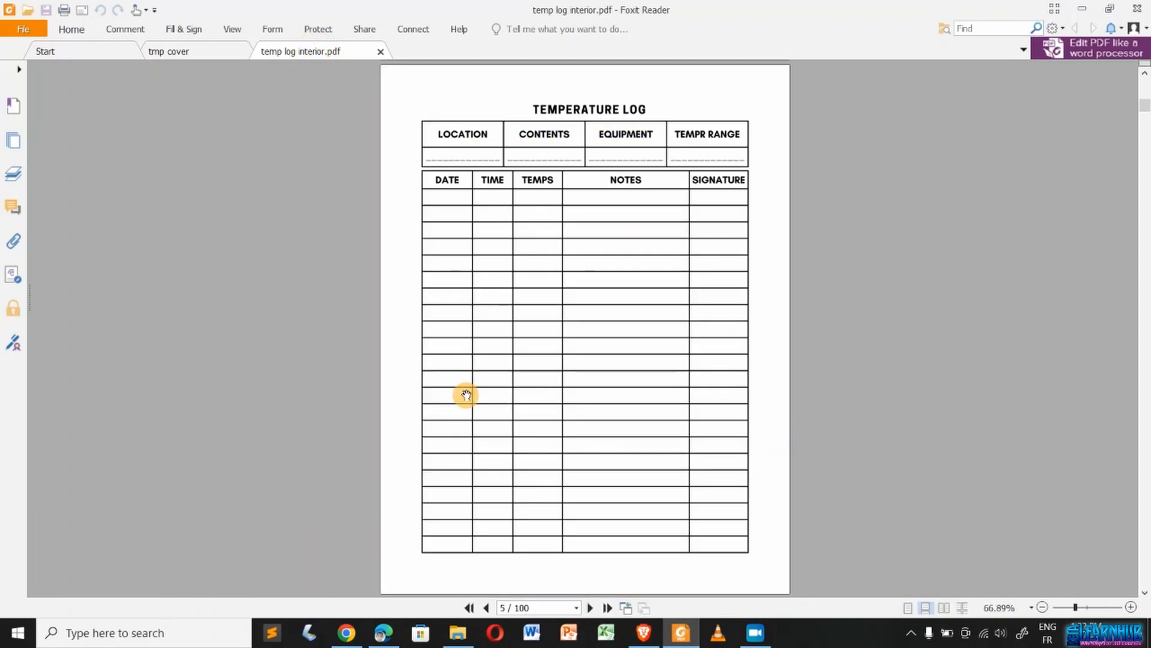
{"action": "left_click", "coordinate": [201, 53]}
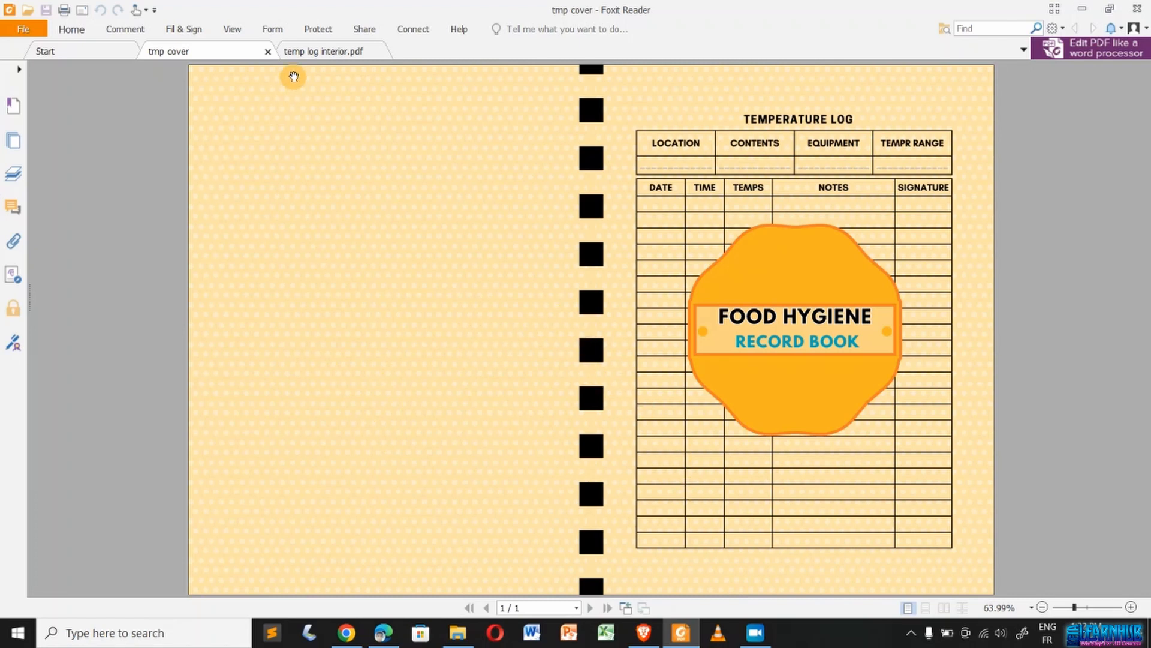
{"action": "left_click", "coordinate": [305, 52]}
{"action": "left_click", "coordinate": [218, 52]}
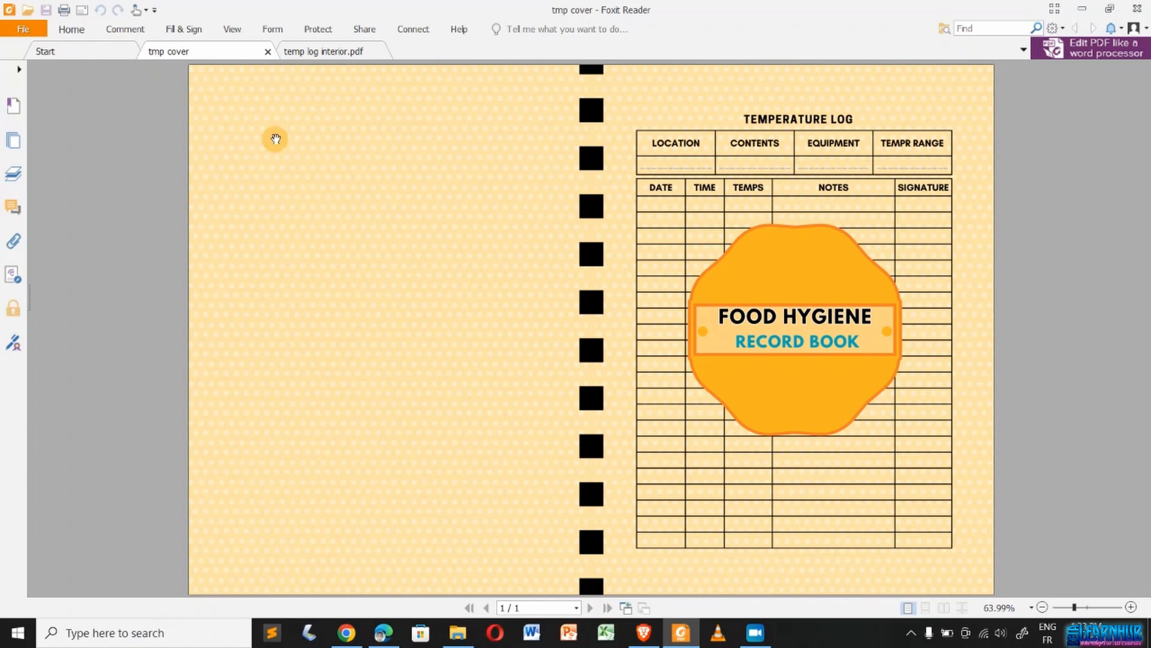
{"action": "left_click", "coordinate": [312, 53]}
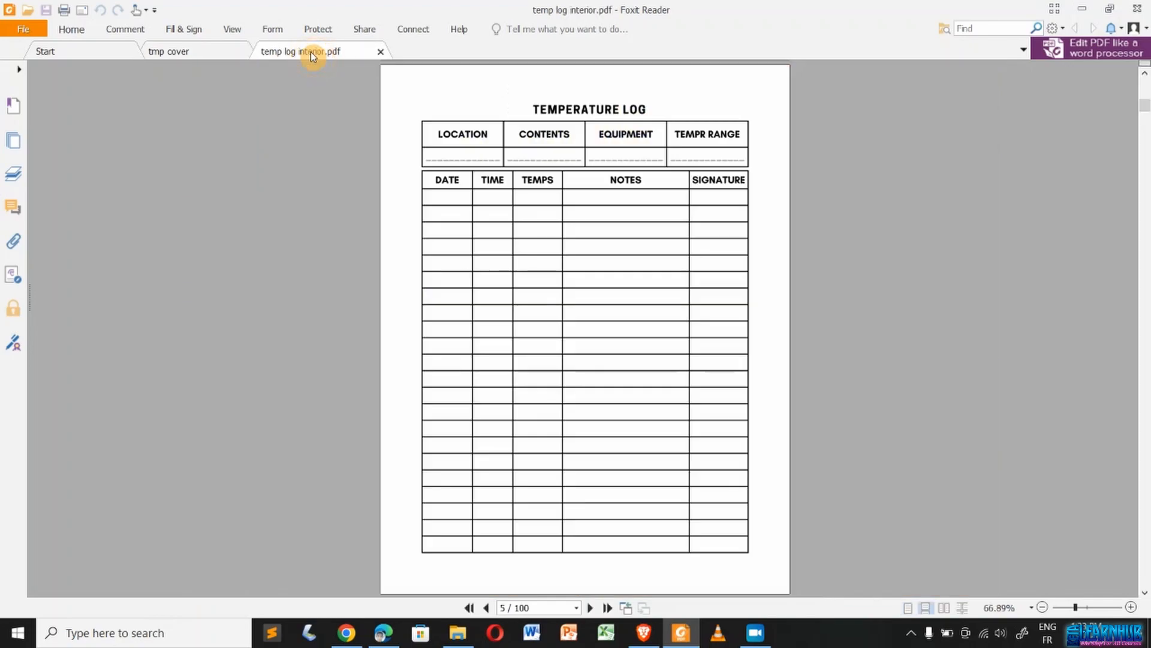
{"action": "left_click", "coordinate": [222, 49]}
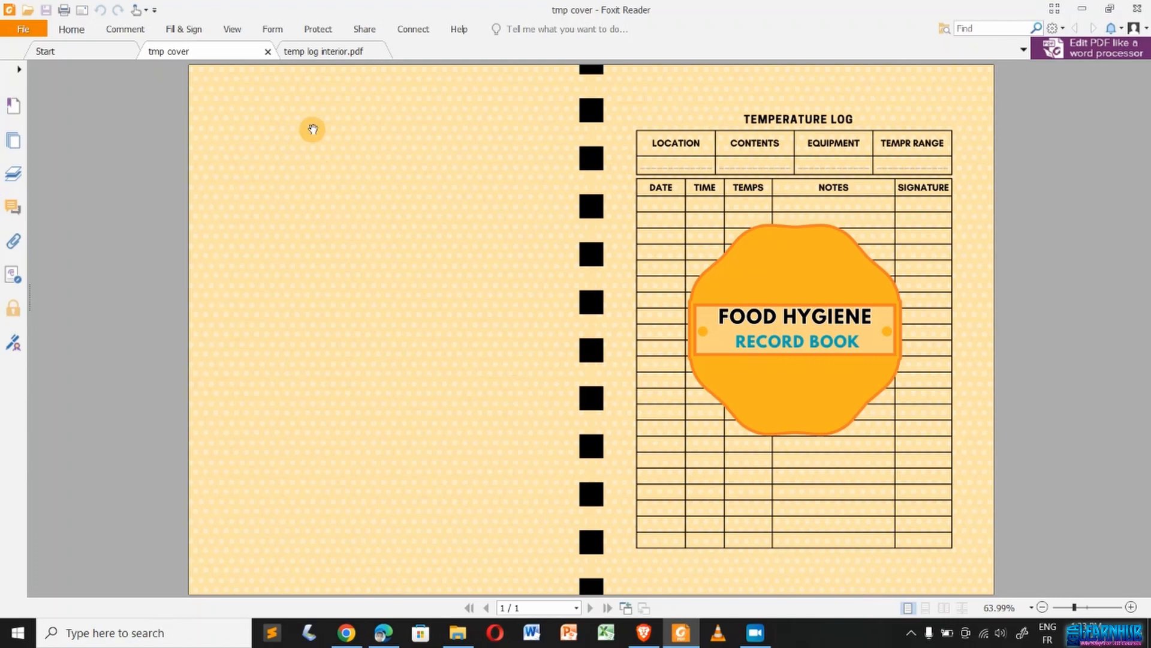
{"action": "left_click", "coordinate": [319, 51]}
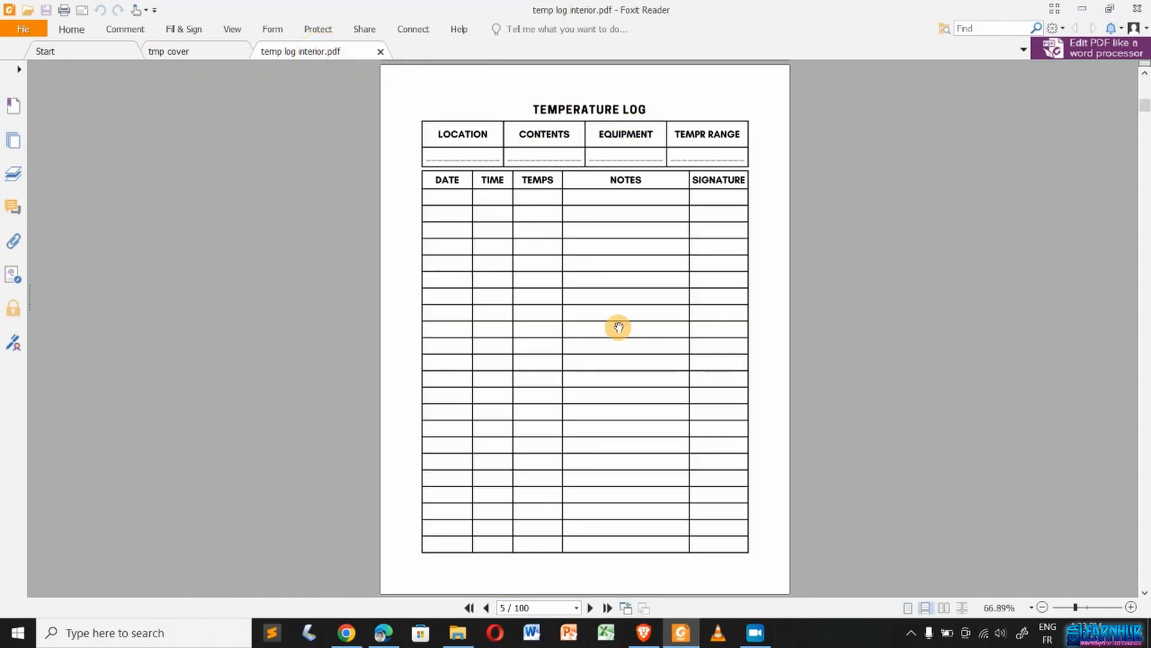
- Look through the repeated temperature log pages of the interior PDF up to page 13
{"action": "scroll", "coordinate": [577, 357], "scroll_direction": "down", "scroll_amount": 1}
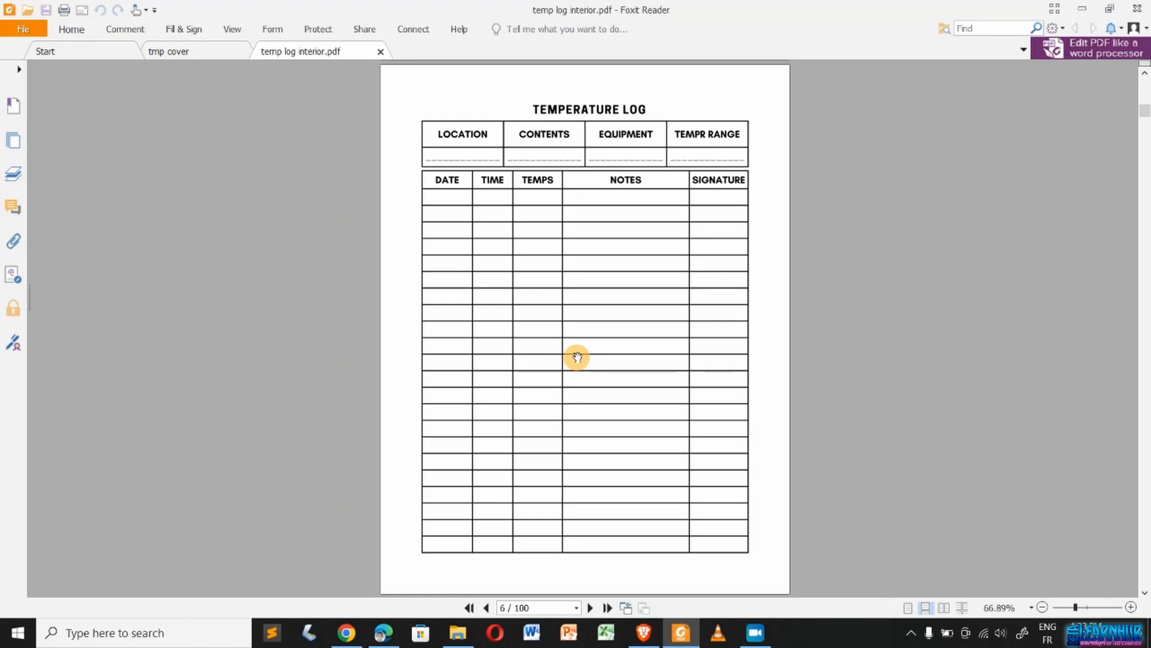
{"action": "scroll", "coordinate": [577, 358], "scroll_direction": "down", "scroll_amount": 2}
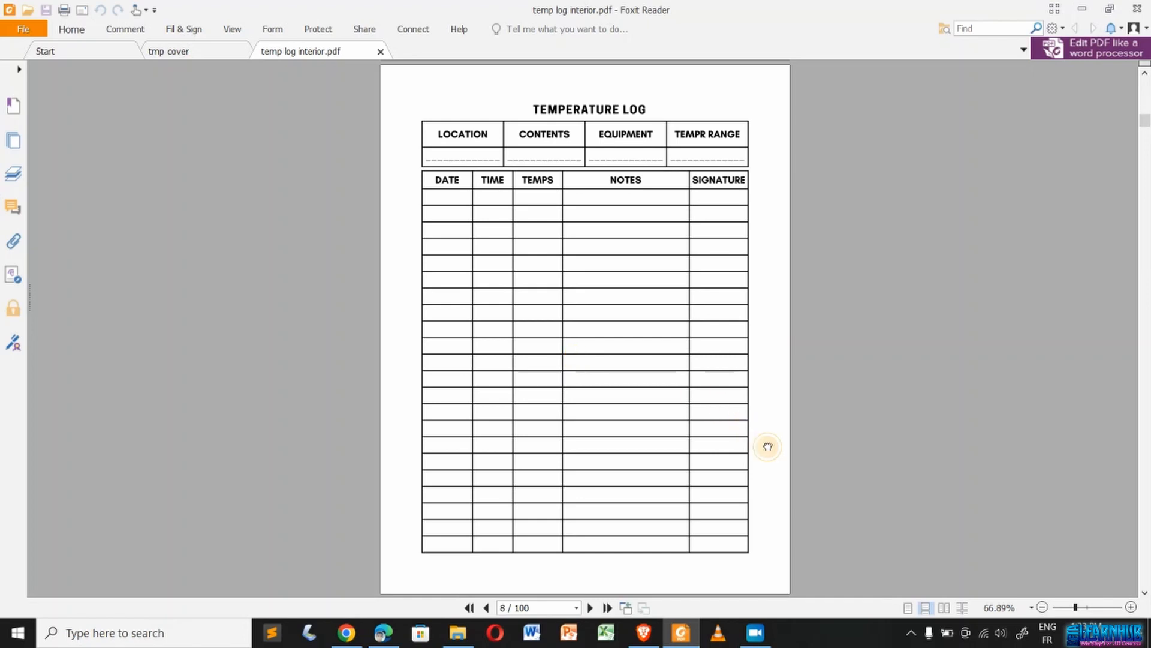
{"action": "scroll", "coordinate": [768, 446], "scroll_direction": "down", "scroll_amount": 5}
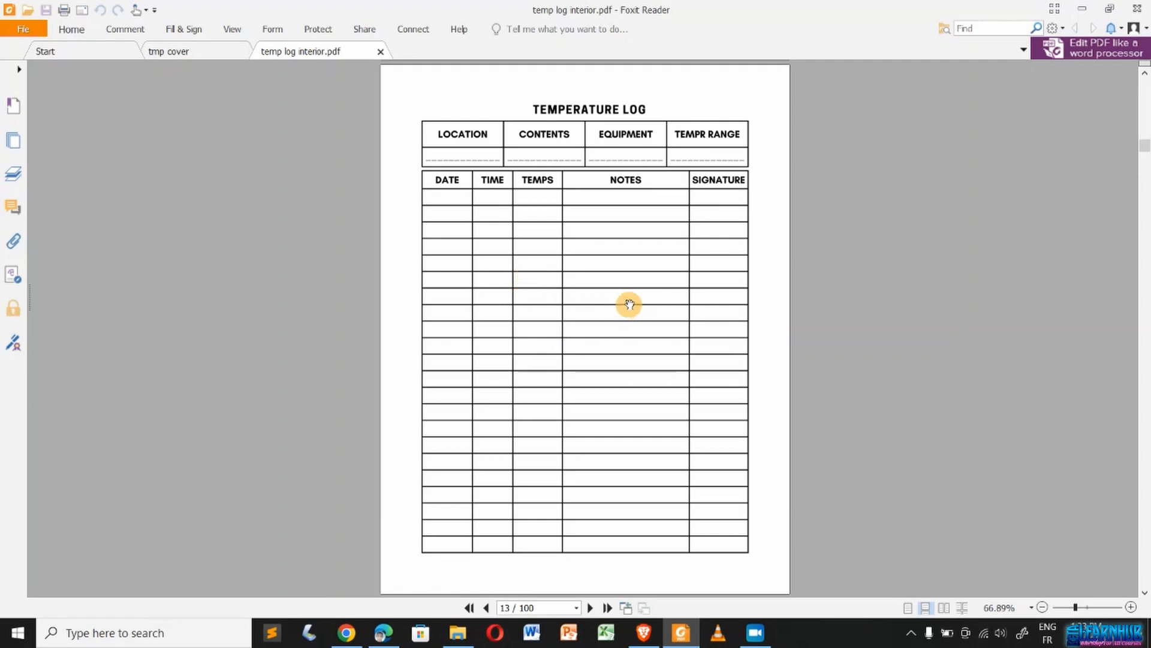
{"action": "left_click", "coordinate": [411, 309]}
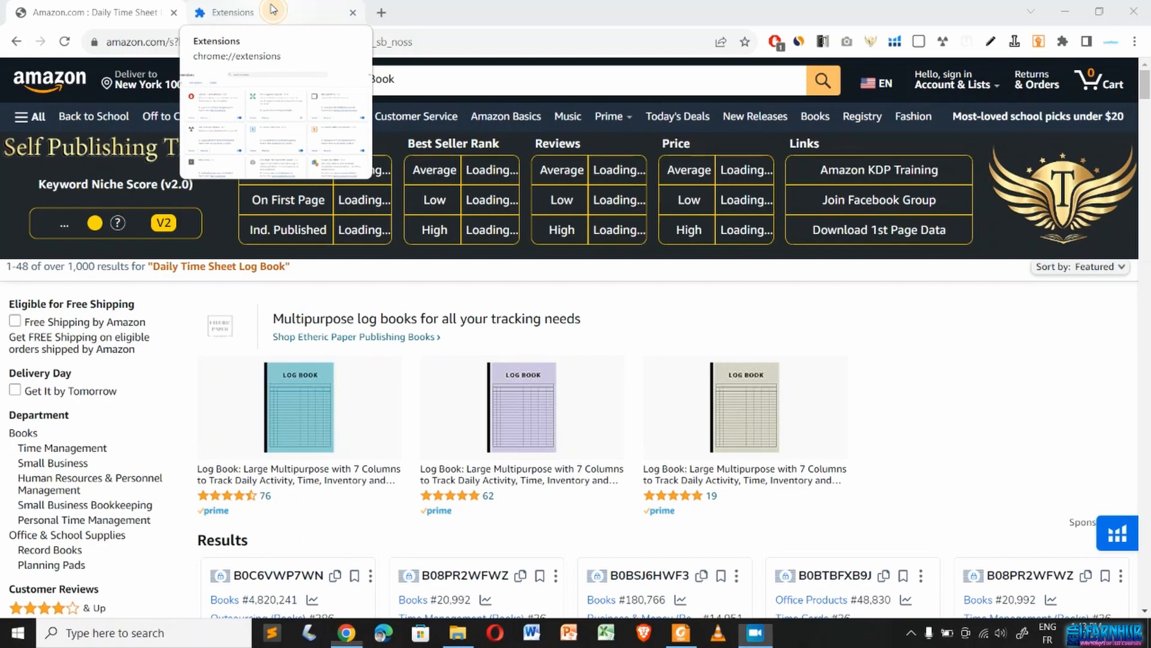
- Examine the AMZ Suggestion Expander extension in Chrome, and bring up Amazon's keyword suggestions for "Daily Time Sheet Log Book"
{"action": "left_click", "coordinate": [269, 9]}
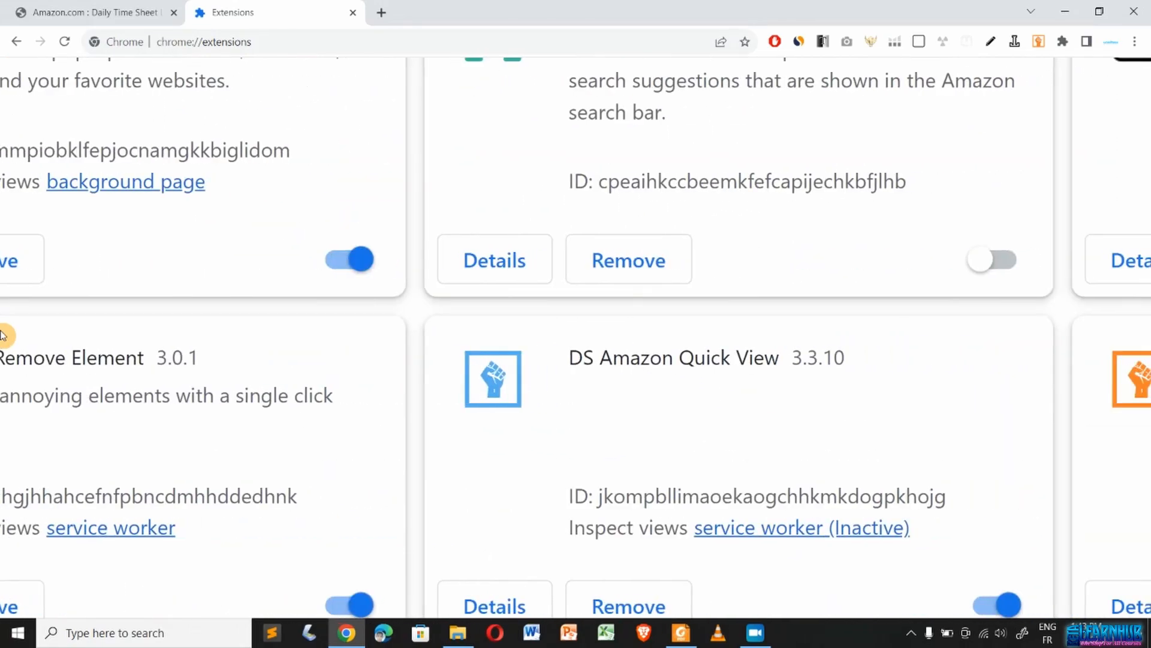
{"action": "scroll", "coordinate": [3, 334], "scroll_direction": "up", "scroll_amount": 5}
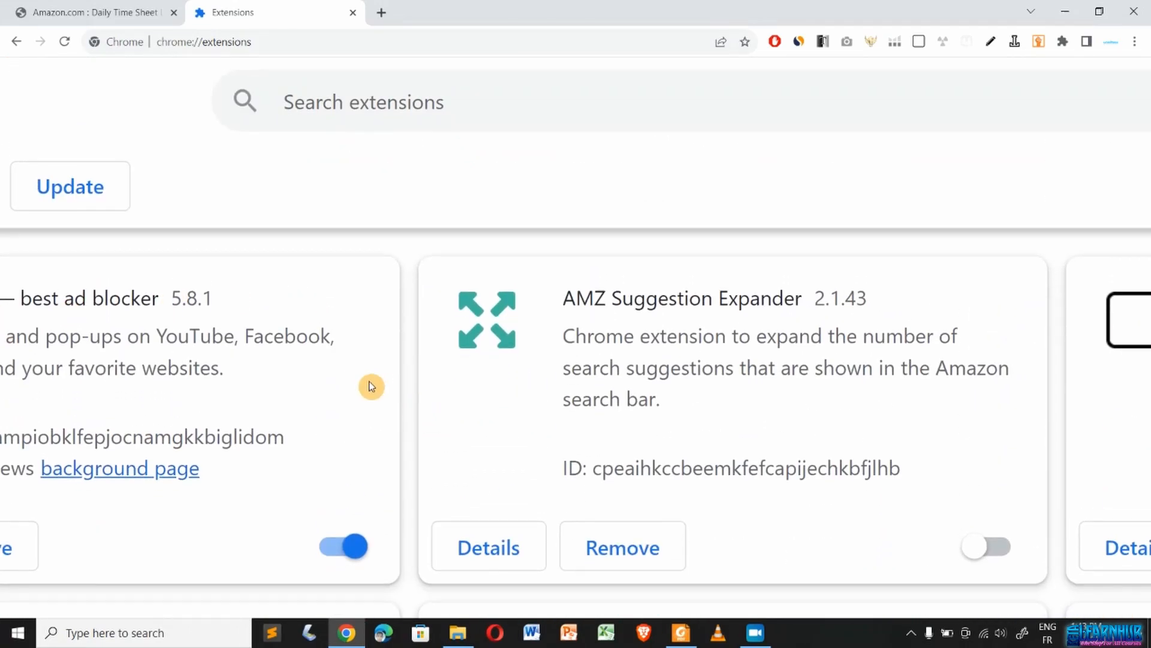
{"action": "scroll", "coordinate": [371, 386], "scroll_direction": "down", "scroll_amount": 1}
{"action": "scroll", "coordinate": [373, 386], "scroll_direction": "up", "scroll_amount": 1}
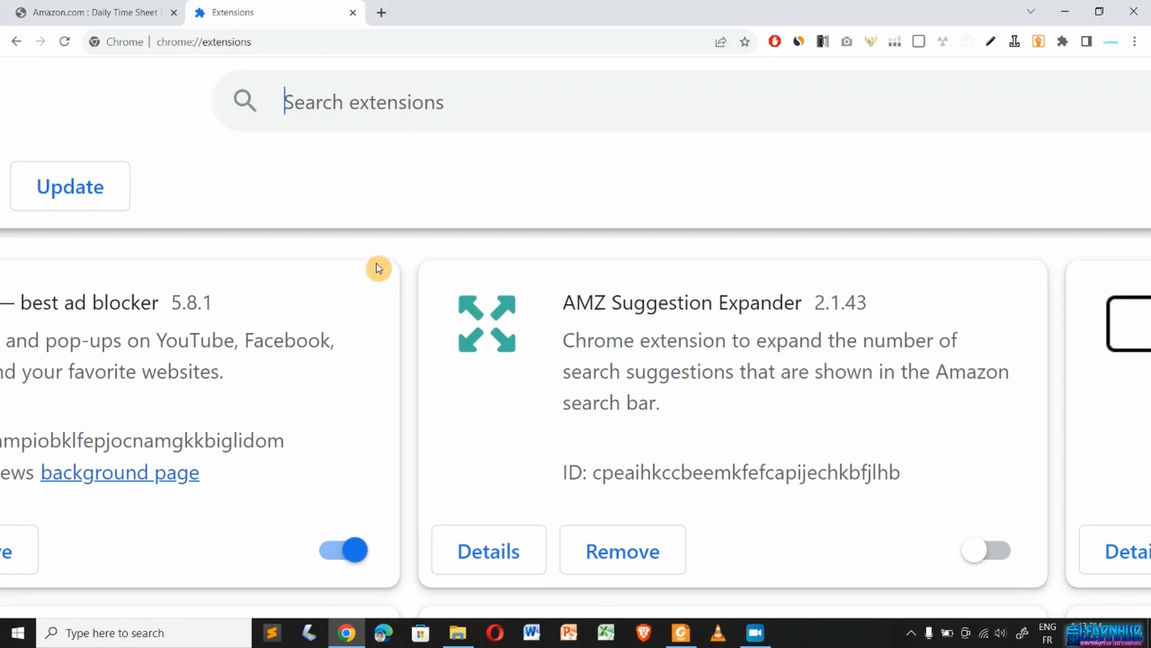
{"action": "left_click", "coordinate": [90, 12]}
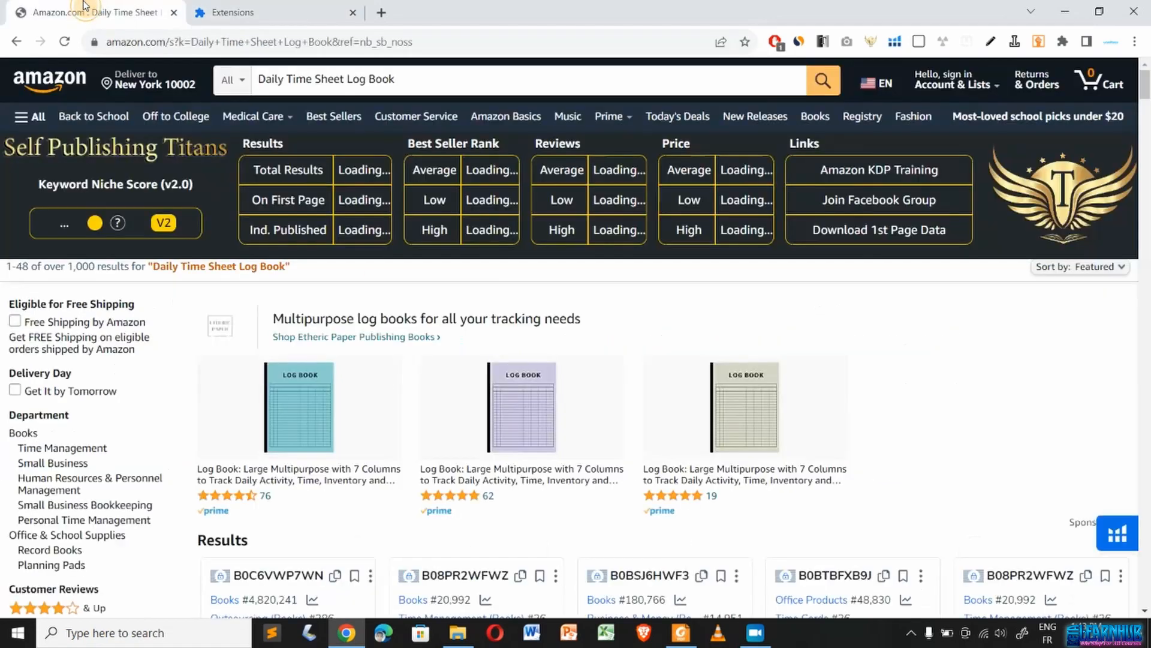
{"action": "left_click", "coordinate": [426, 74]}
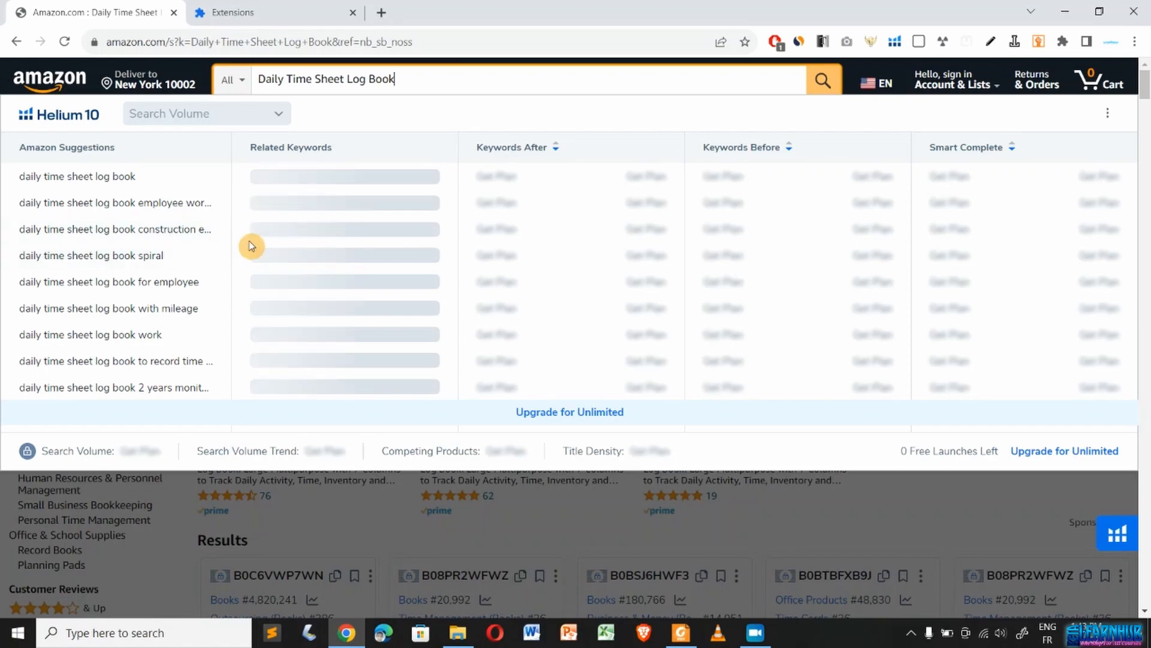
- Look through the installed extensions for the KDP / Amazon BSR & Keyword Research extension, and return to the Amazon results without the keyword suggestions
{"action": "left_click", "coordinate": [249, 8]}
{"action": "scroll", "coordinate": [474, 333], "scroll_direction": "down", "scroll_amount": 4}
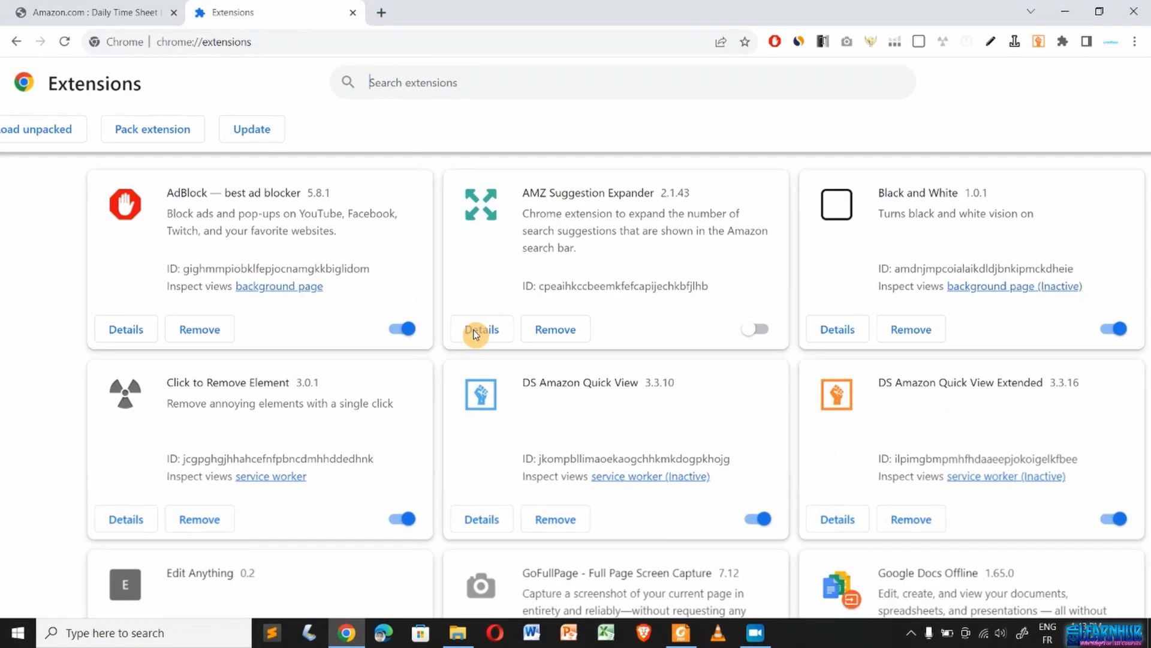
{"action": "scroll", "coordinate": [474, 334], "scroll_direction": "down", "scroll_amount": 1}
{"action": "scroll", "coordinate": [56, 390], "scroll_direction": "down", "scroll_amount": 3}
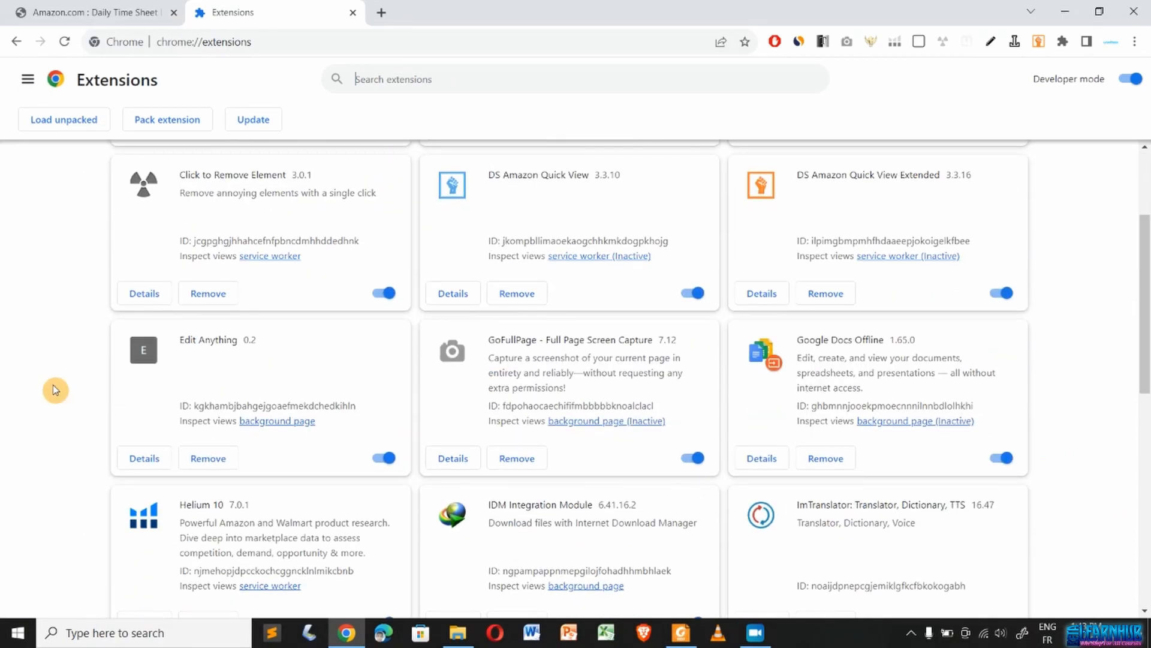
{"action": "scroll", "coordinate": [56, 390], "scroll_direction": "down", "scroll_amount": 9}
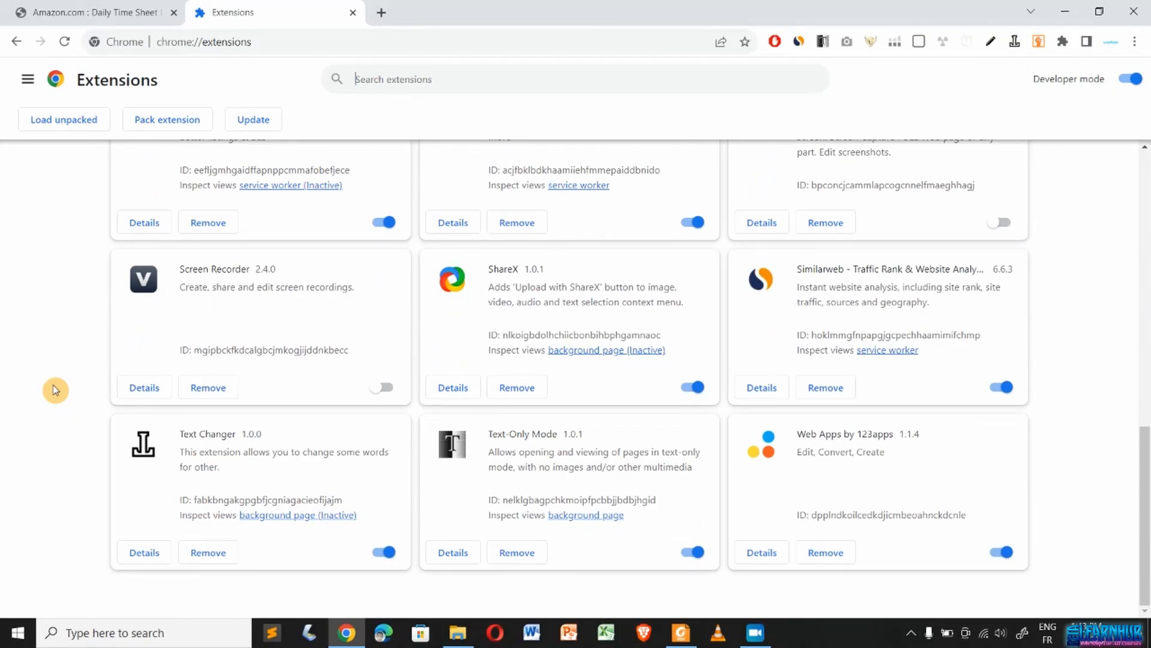
{"action": "scroll", "coordinate": [56, 390], "scroll_direction": "up", "scroll_amount": 1}
{"action": "scroll", "coordinate": [56, 390], "scroll_direction": "up", "scroll_amount": 4}
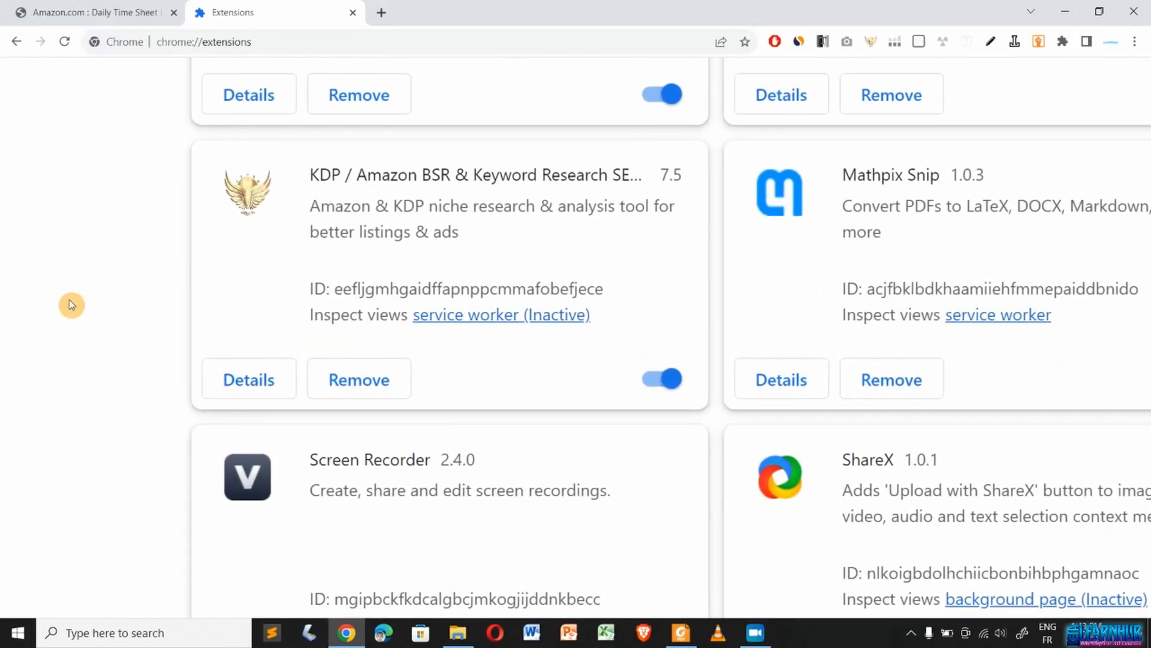
{"action": "scroll", "coordinate": [77, 228], "scroll_direction": "up", "scroll_amount": 1}
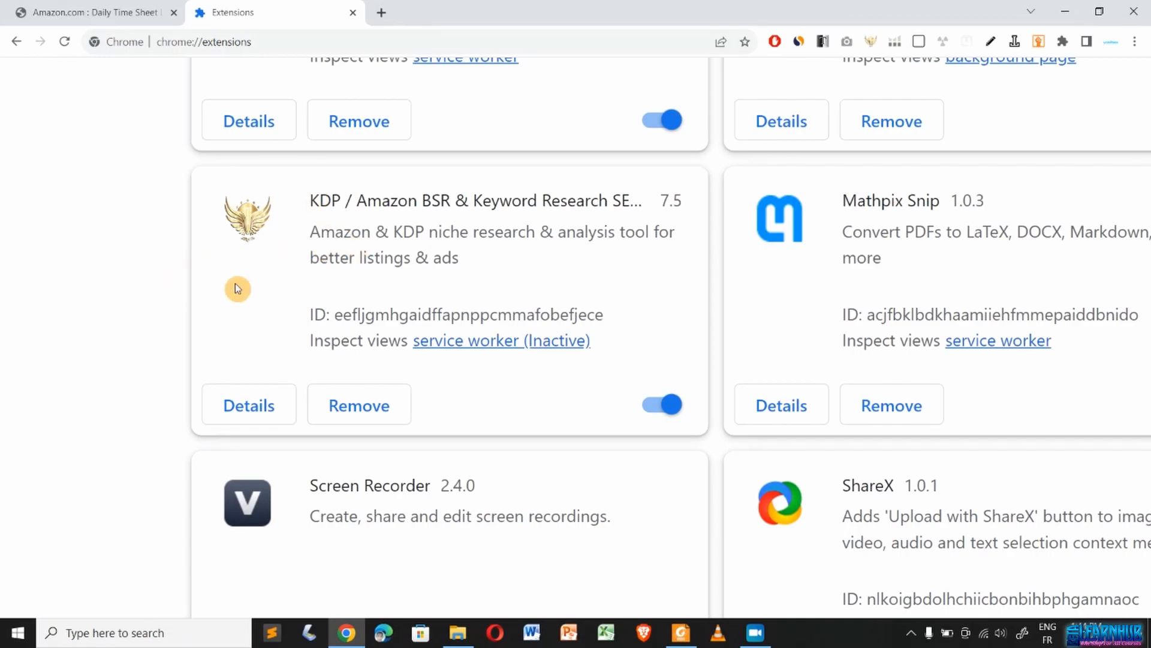
{"action": "scroll", "coordinate": [237, 289], "scroll_direction": "up", "scroll_amount": 2}
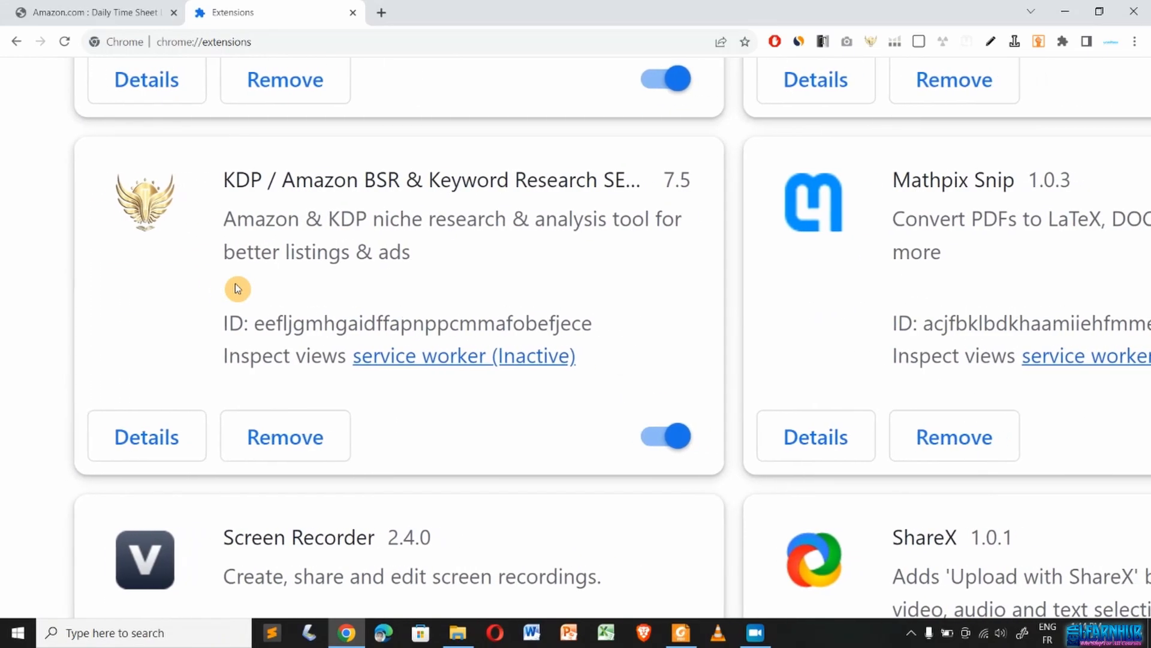
{"action": "scroll", "coordinate": [237, 289], "scroll_direction": "right", "scroll_amount": 1}
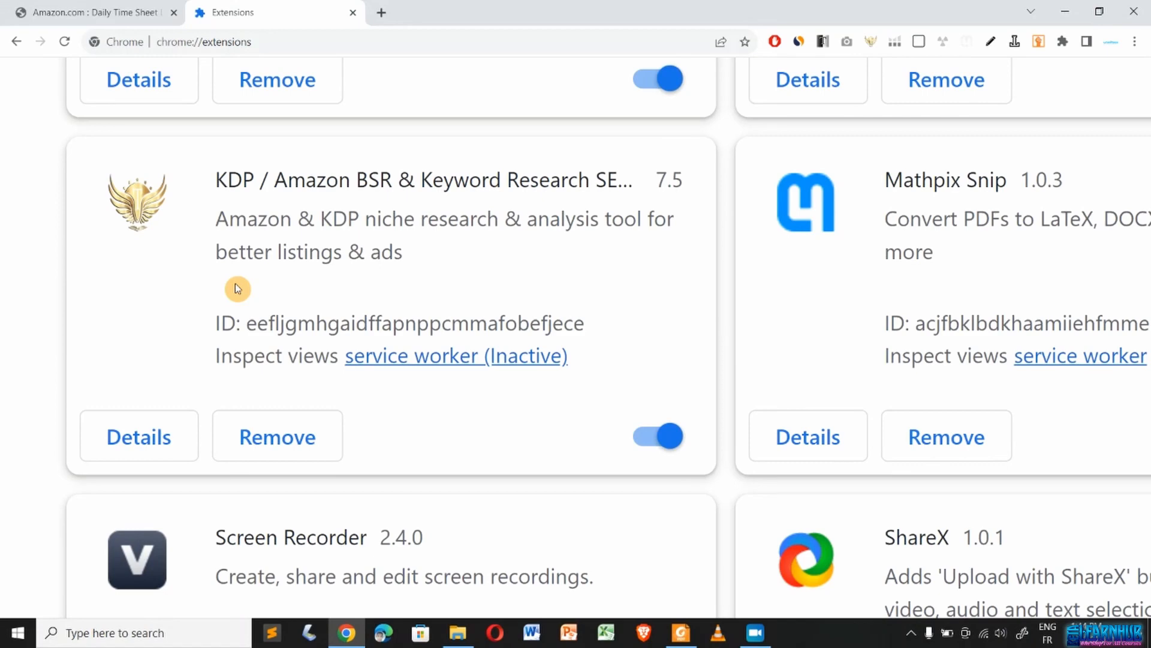
{"action": "left_click", "coordinate": [117, 12]}
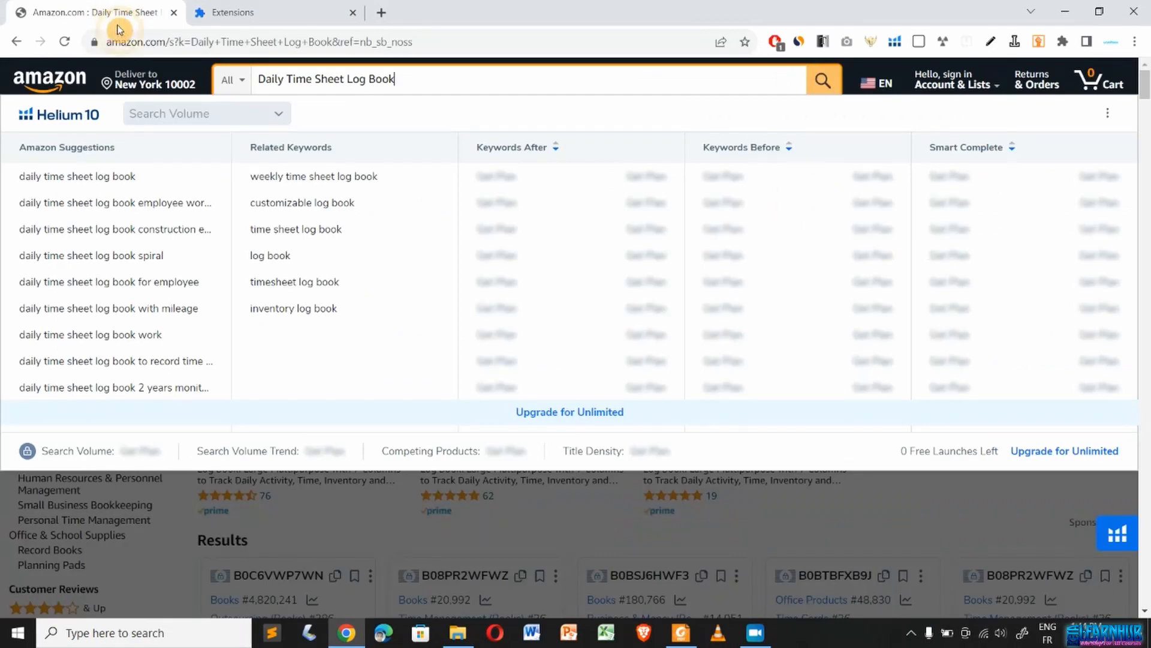
{"action": "left_click", "coordinate": [899, 519]}
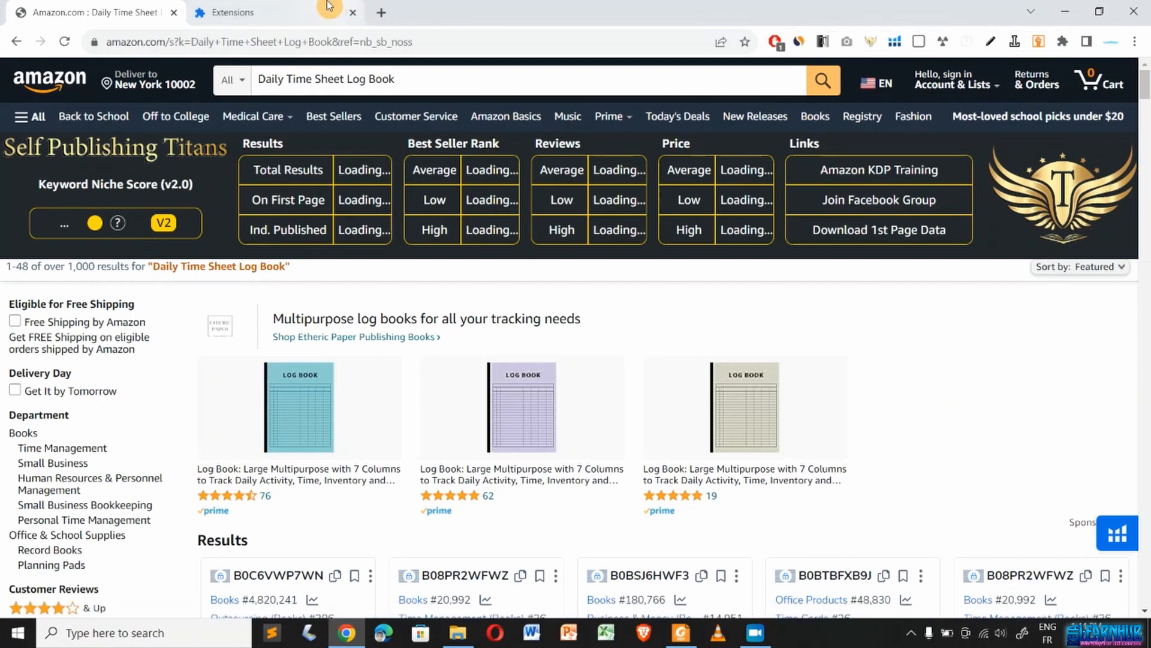
- Look through Chrome's installed extensions and its extension access list for the KDP / Amazon BSR & Keyword Research SEO Tool
{"action": "left_click", "coordinate": [243, 6]}
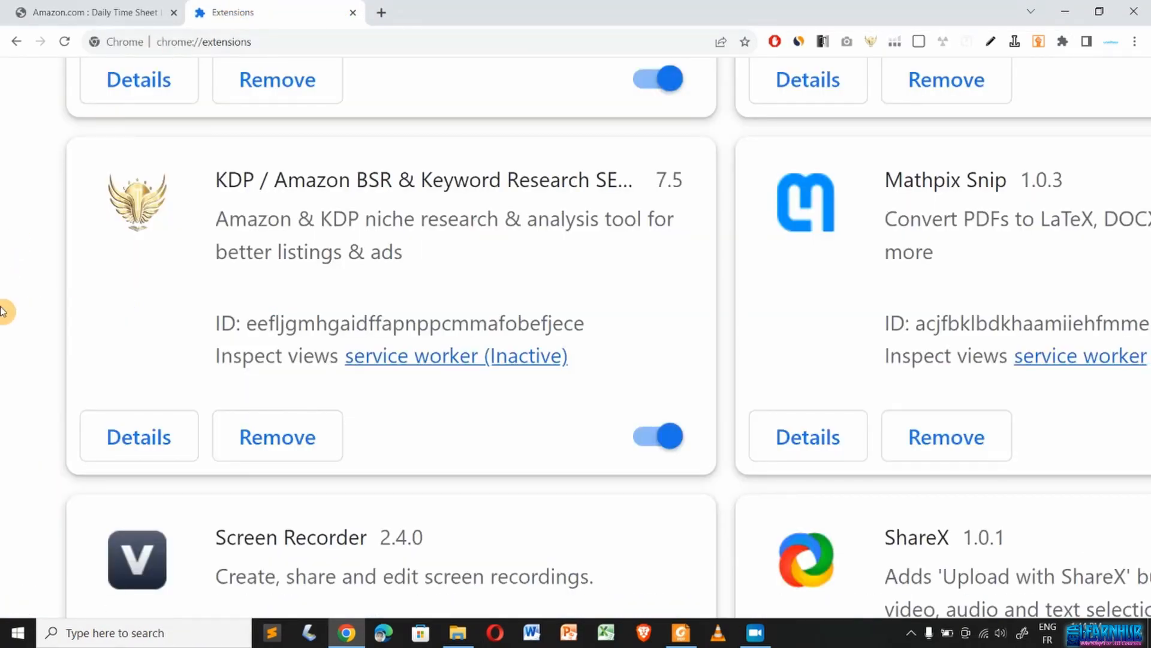
{"action": "scroll", "coordinate": [1, 311], "scroll_direction": "down", "scroll_amount": 3}
{"action": "scroll", "coordinate": [1, 311], "scroll_direction": "down", "scroll_amount": 2}
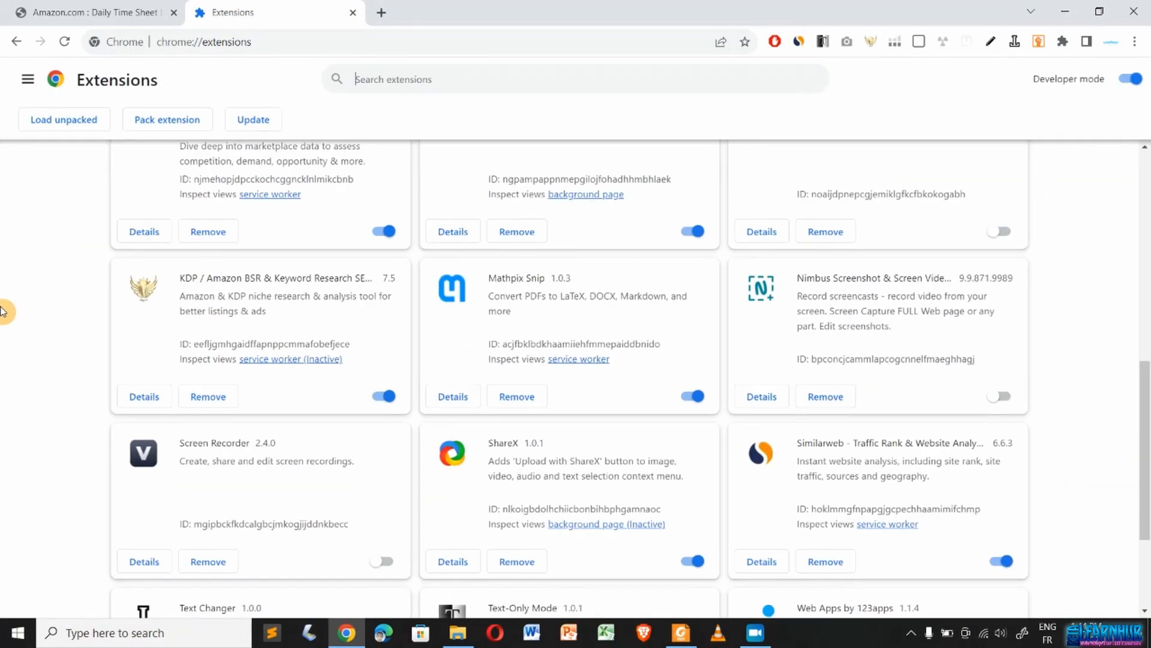
{"action": "scroll", "coordinate": [2, 311], "scroll_direction": "down", "scroll_amount": 2}
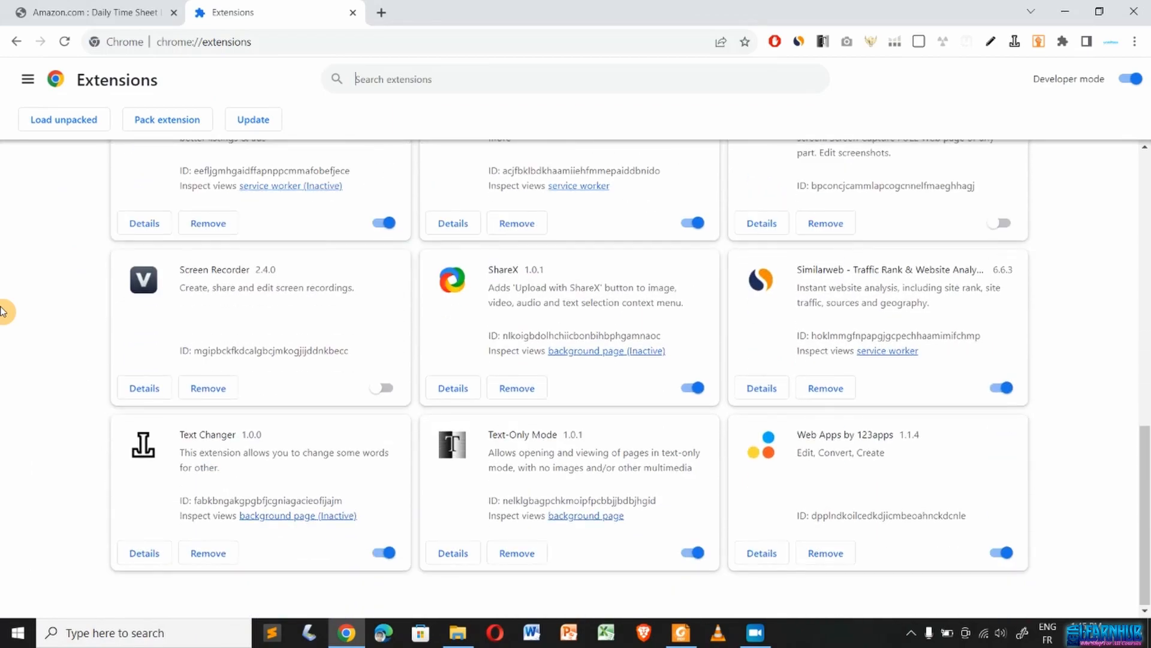
{"action": "scroll", "coordinate": [2, 311], "scroll_direction": "up", "scroll_amount": 10}
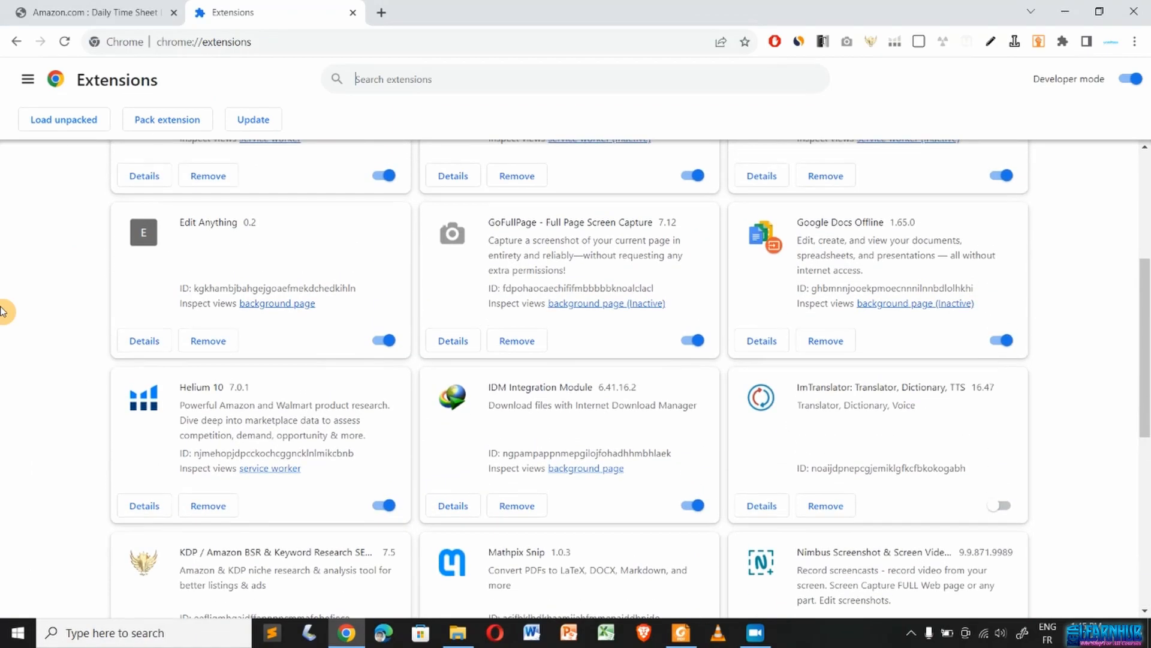
{"action": "scroll", "coordinate": [2, 311], "scroll_direction": "up", "scroll_amount": 1}
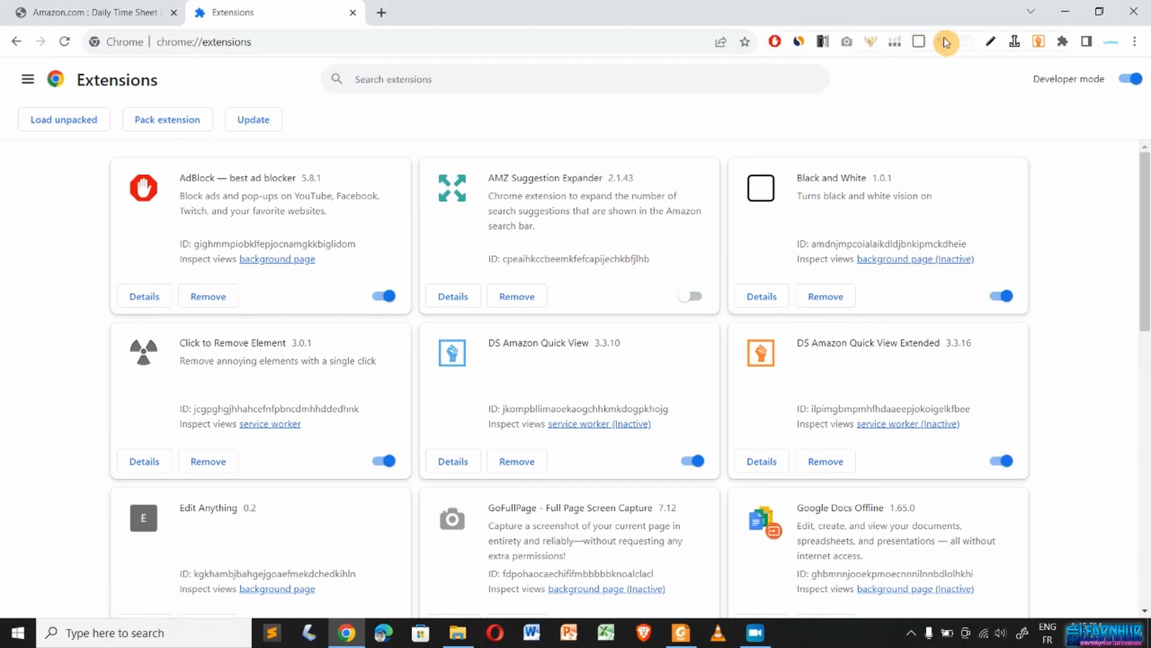
{"action": "left_click", "coordinate": [1062, 42]}
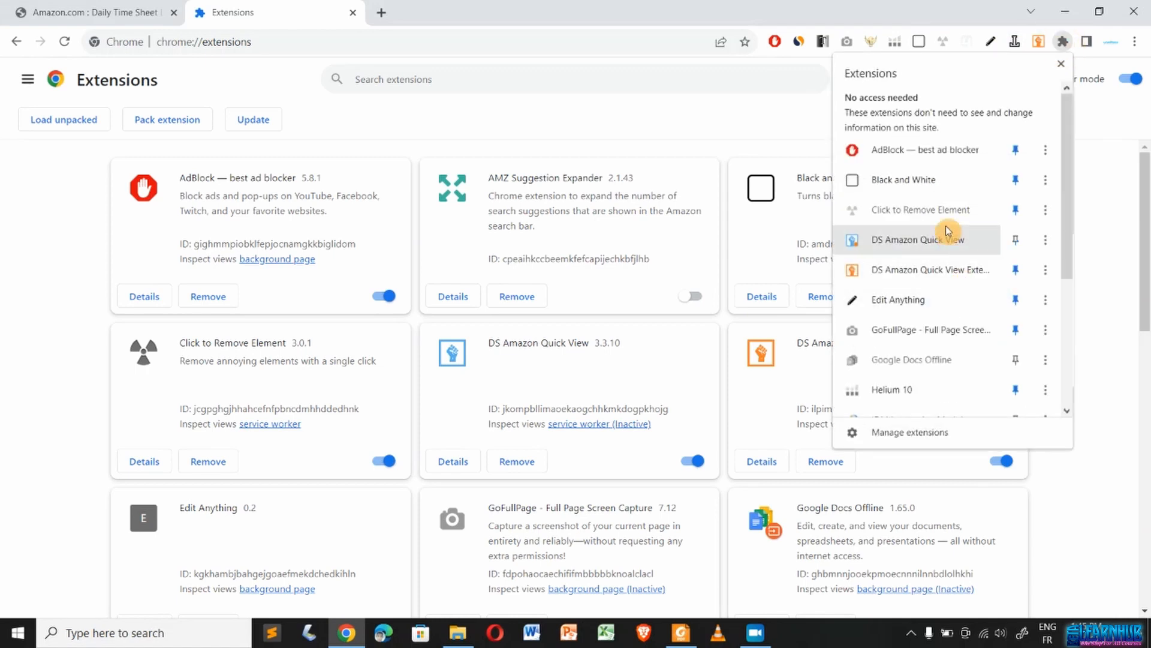
{"action": "scroll", "coordinate": [946, 228], "scroll_direction": "down", "scroll_amount": 4}
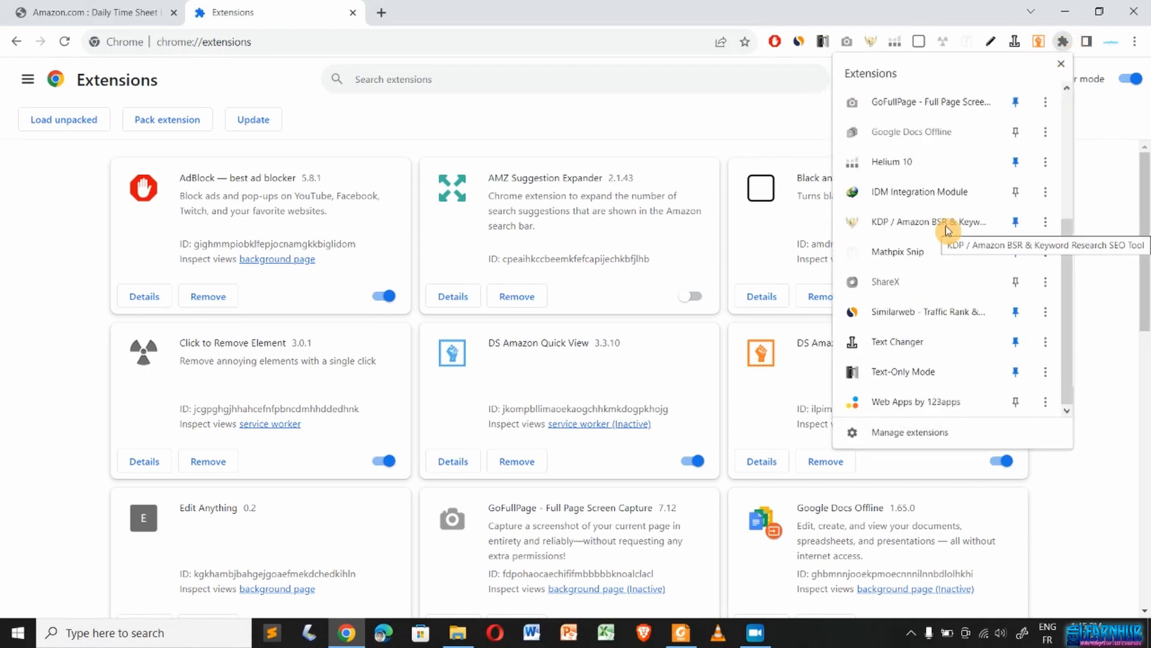
- Run Amazon's suggested search "daily time sheet log book" and examine the Keyword Niche Score panel above the results
{"action": "left_click", "coordinate": [60, 9]}
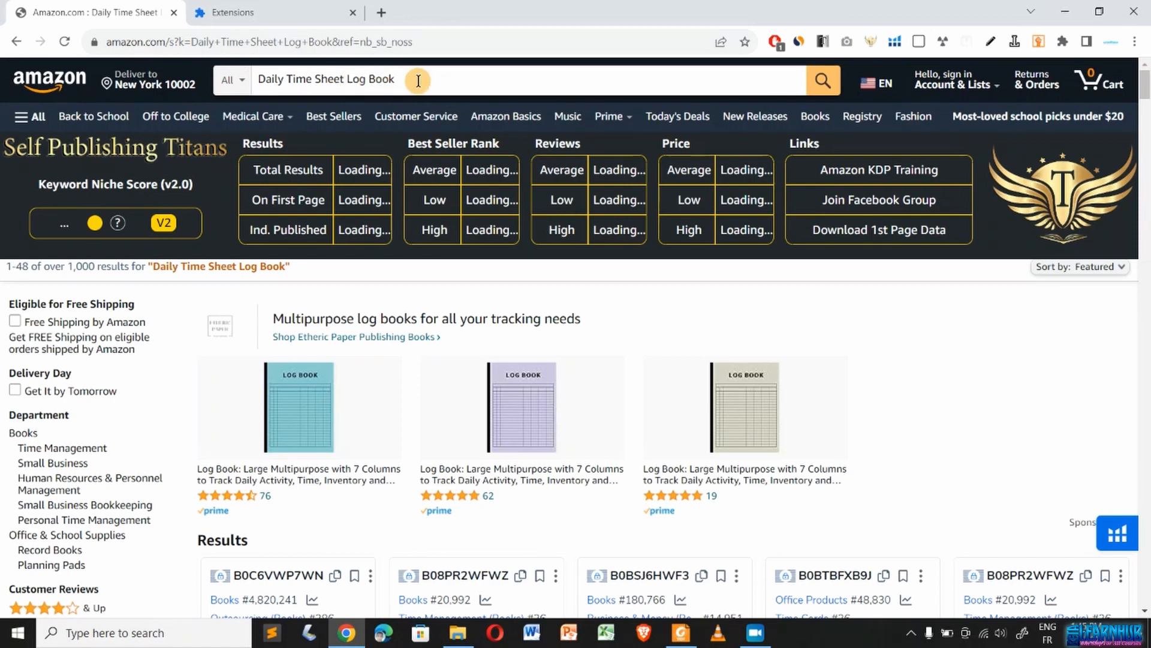
{"action": "double_click", "coordinate": [262, 79]}
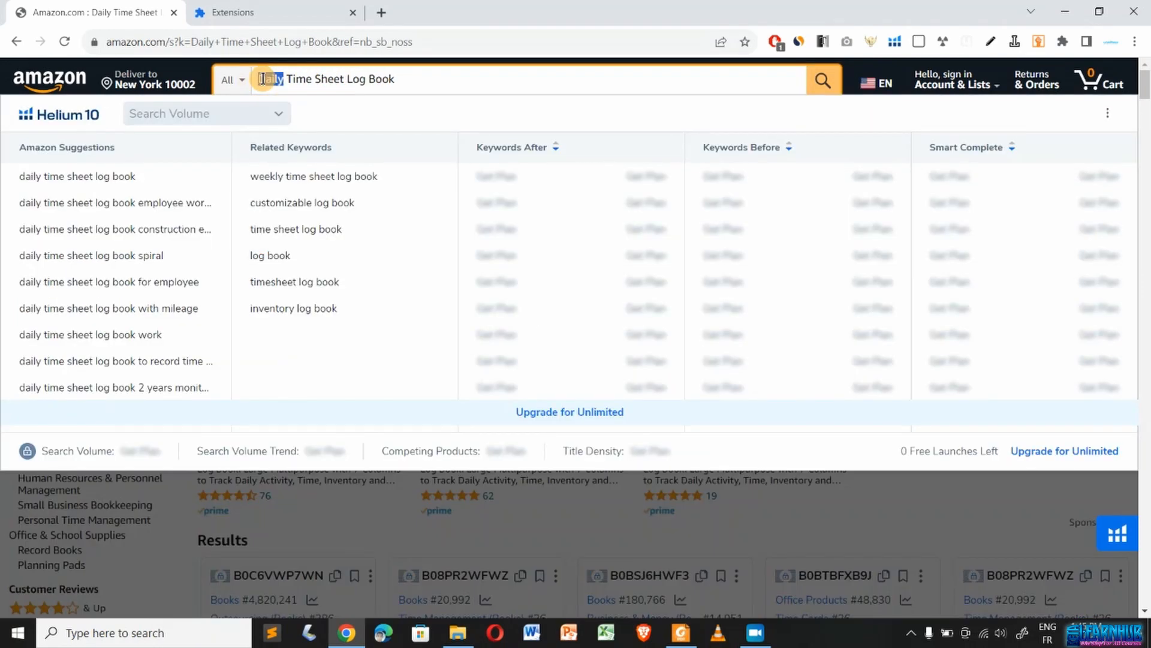
{"action": "left_click", "coordinate": [109, 184]}
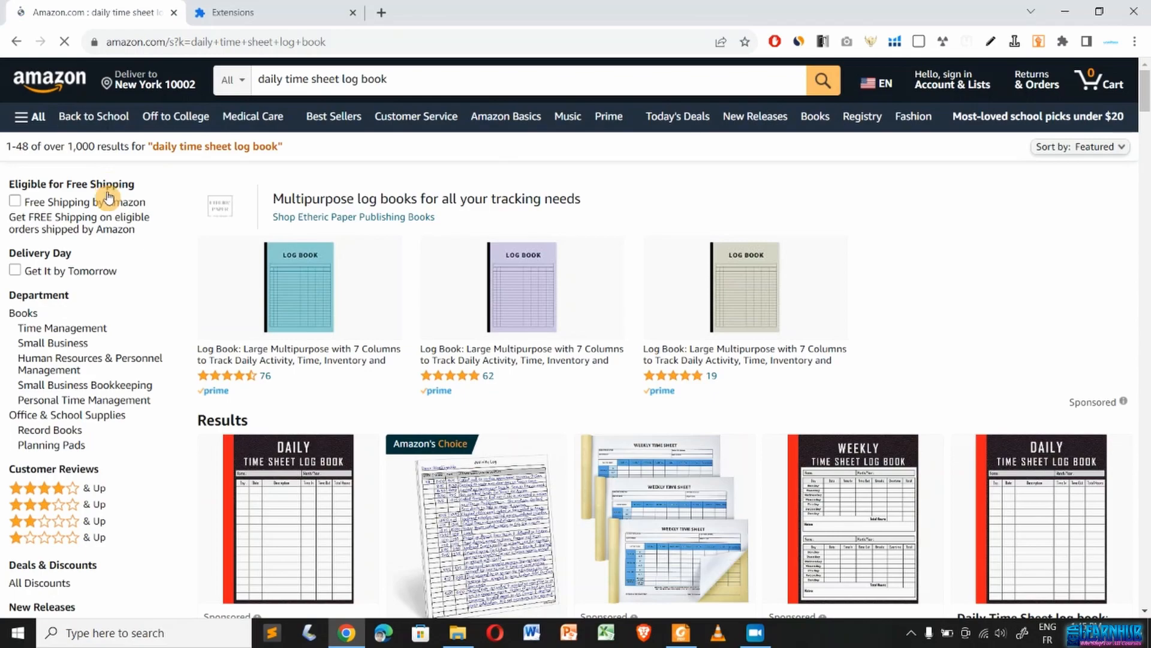
{"action": "scroll", "coordinate": [3, 158], "scroll_direction": "up", "scroll_amount": 5}
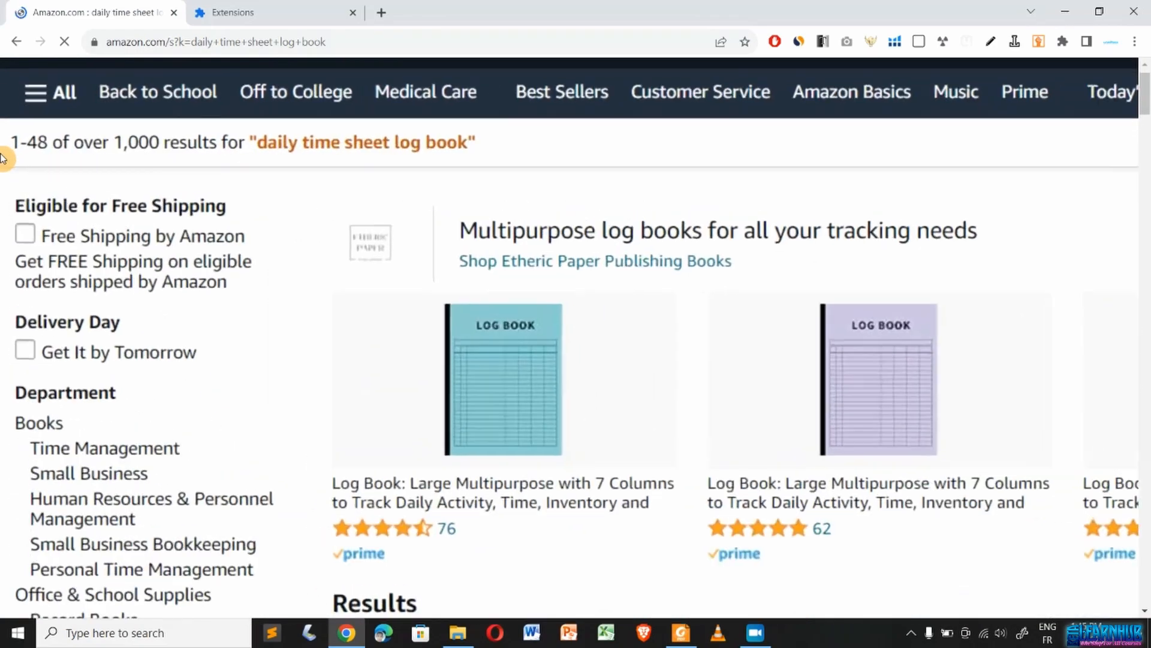
{"action": "scroll", "coordinate": [2, 158], "scroll_direction": "up", "scroll_amount": 3}
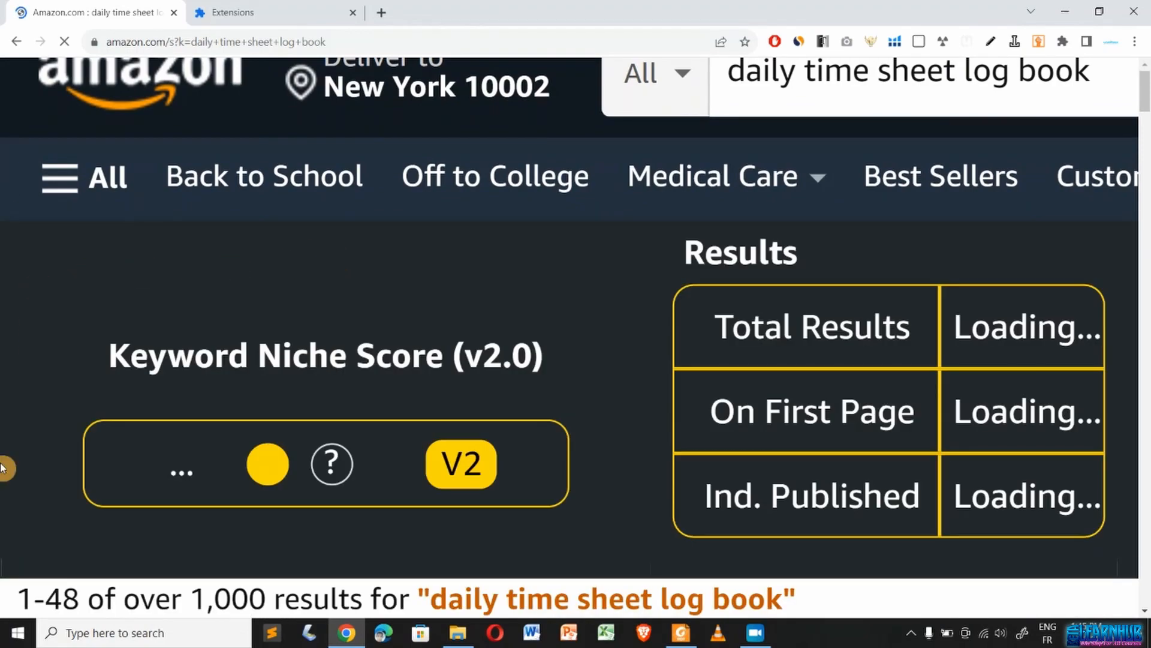
{"action": "scroll", "coordinate": [5, 468], "scroll_direction": "down", "scroll_amount": 5}
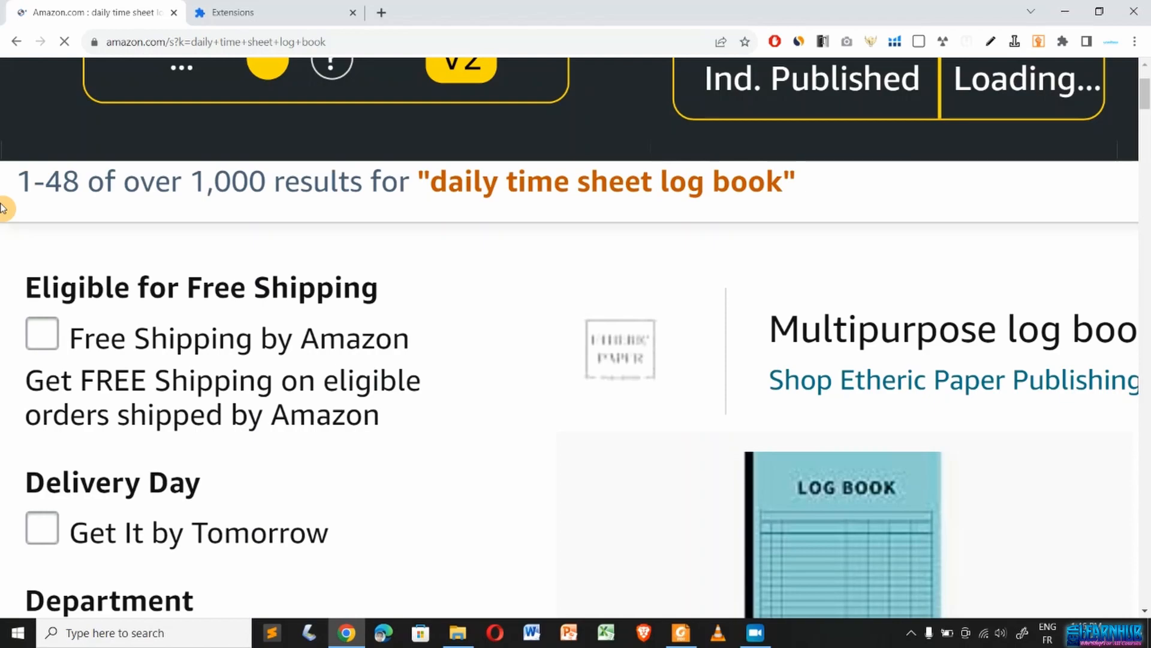
{"action": "scroll", "coordinate": [2, 208], "scroll_direction": "down", "scroll_amount": 6}
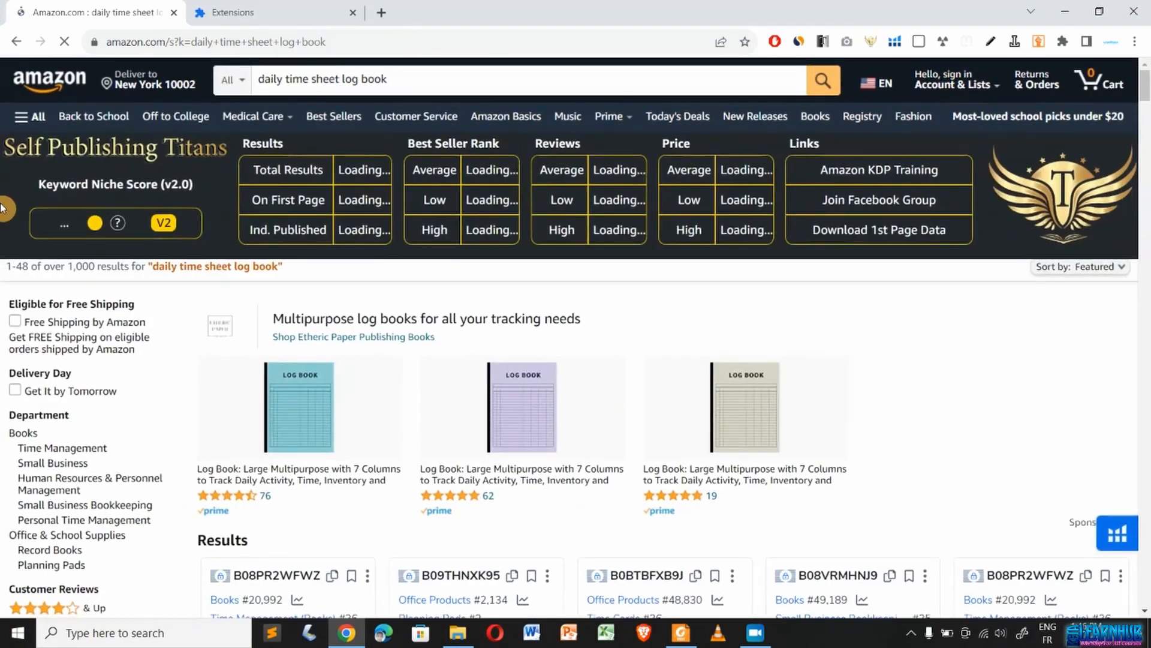
- Examine the best-sellers rank, page count, seller and publication date boxes above the first row of Amazon results
{"action": "scroll", "coordinate": [326, 387], "scroll_direction": "down", "scroll_amount": 3}
{"action": "scroll", "coordinate": [335, 393], "scroll_direction": "down", "scroll_amount": 1}
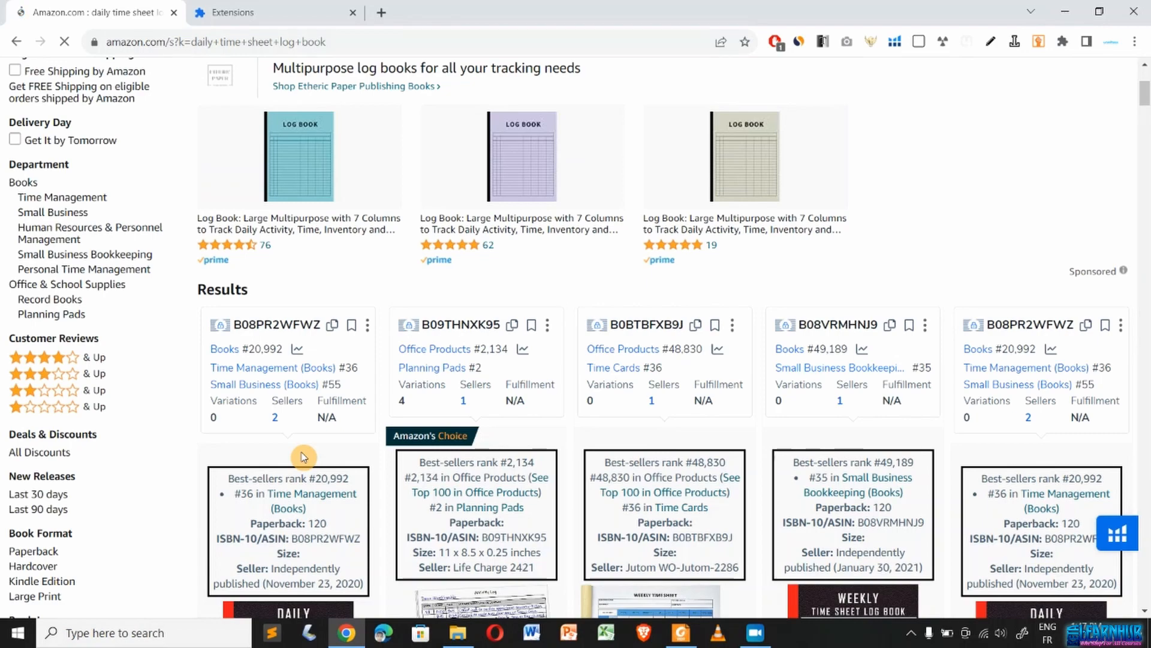
{"action": "scroll", "coordinate": [303, 457], "scroll_direction": "down", "scroll_amount": 1}
{"action": "scroll", "coordinate": [303, 457], "scroll_direction": "down", "scroll_amount": 1}
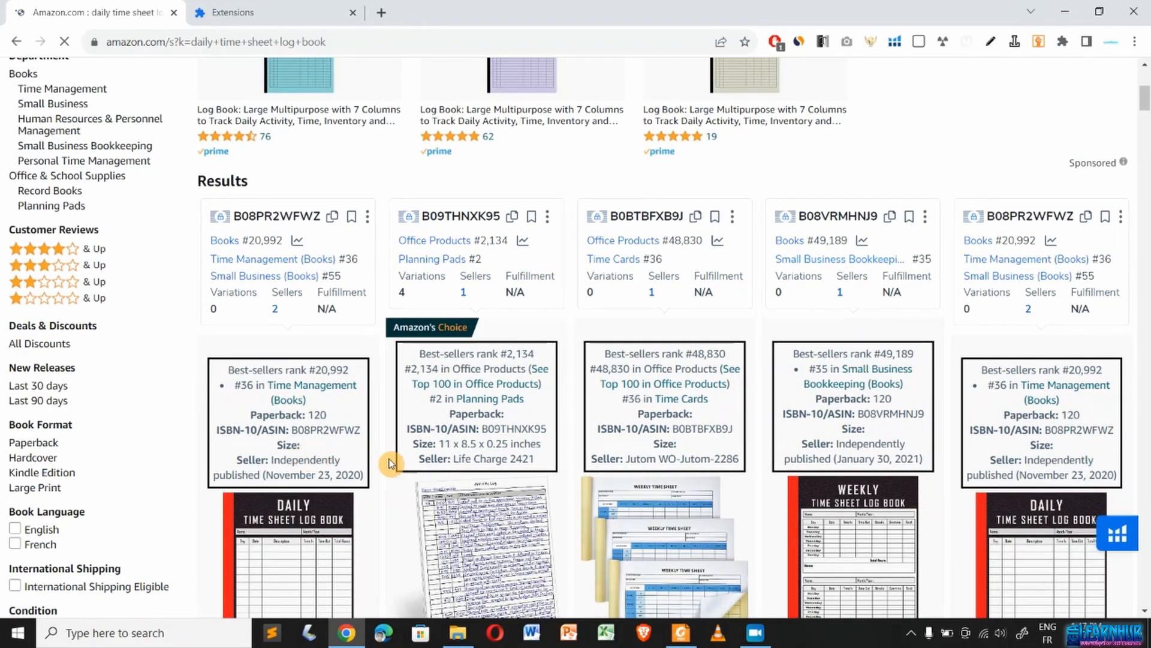
{"action": "scroll", "coordinate": [754, 458], "scroll_direction": "up", "scroll_amount": 2}
{"action": "scroll", "coordinate": [754, 457], "scroll_direction": "up", "scroll_amount": 3}
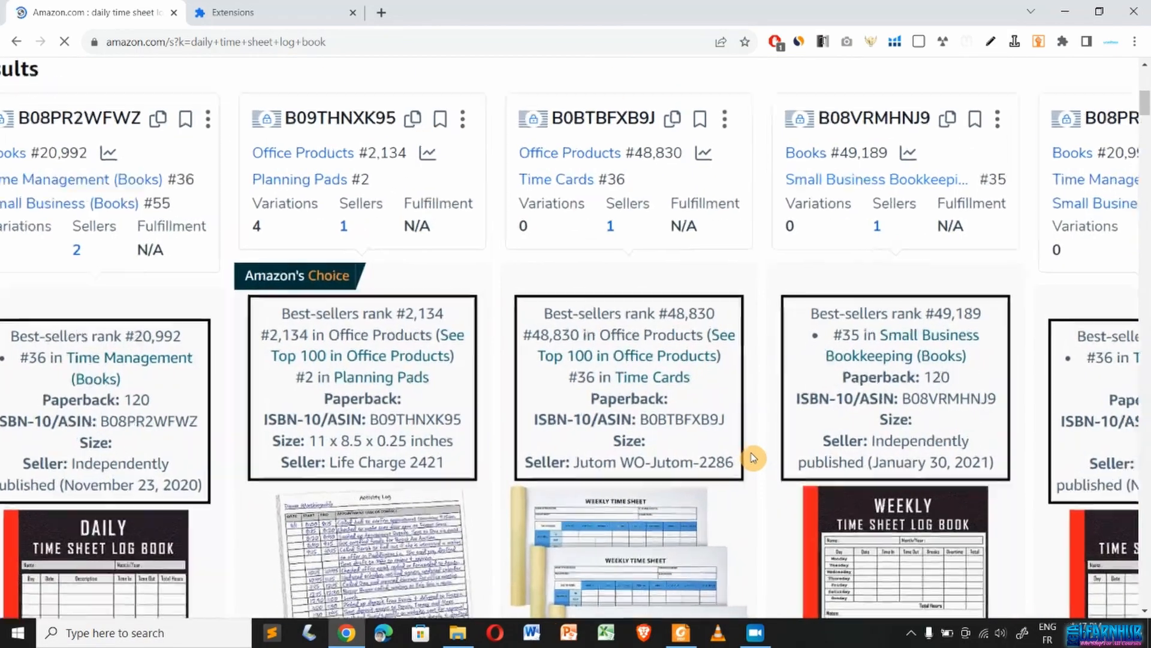
{"action": "scroll", "coordinate": [753, 457], "scroll_direction": "right", "scroll_amount": 2}
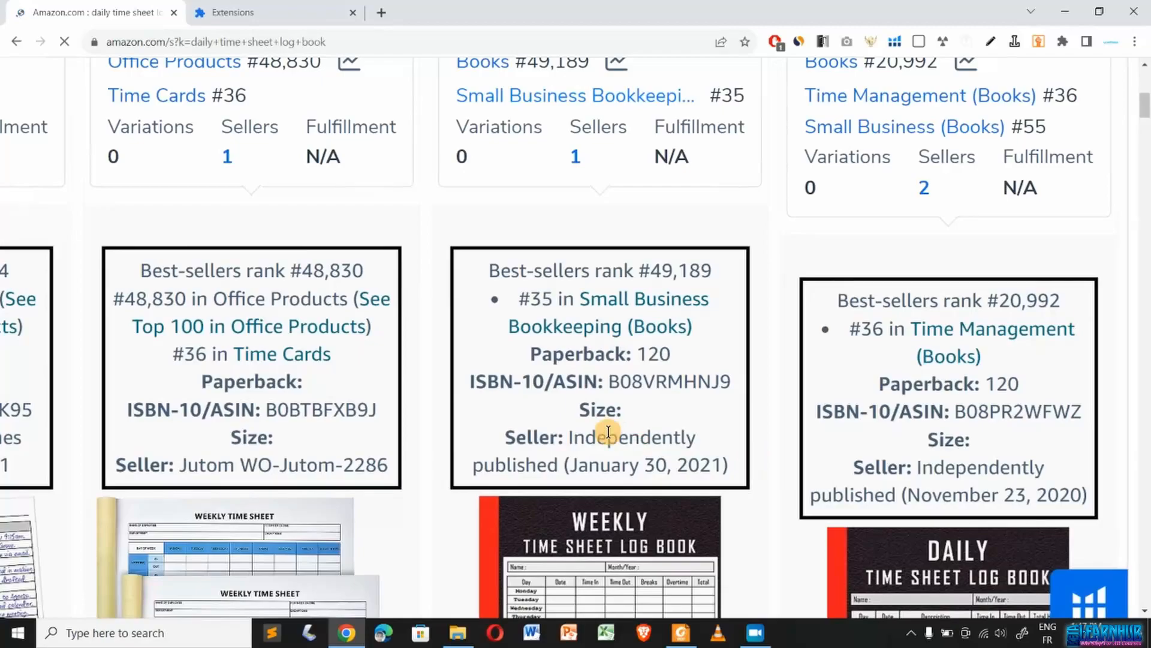
{"action": "scroll", "coordinate": [608, 429], "scroll_direction": "up", "scroll_amount": 3}
{"action": "scroll", "coordinate": [608, 429], "scroll_direction": "right", "scroll_amount": 3}
{"action": "scroll", "coordinate": [609, 429], "scroll_direction": "down", "scroll_amount": 2}
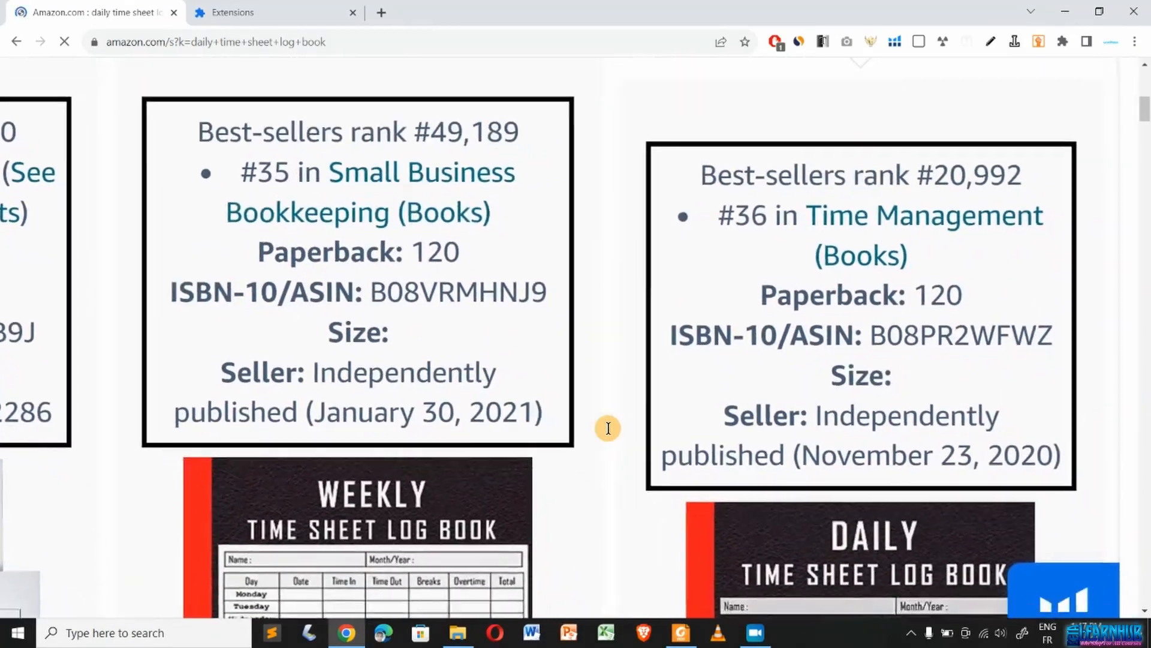
- Highlight the Daily Time Sheet Log Book's best-sellers rank and compare it with the Weekly Time Sheet Log Book's rank
{"action": "scroll", "coordinate": [609, 428], "scroll_direction": "up", "scroll_amount": 2}
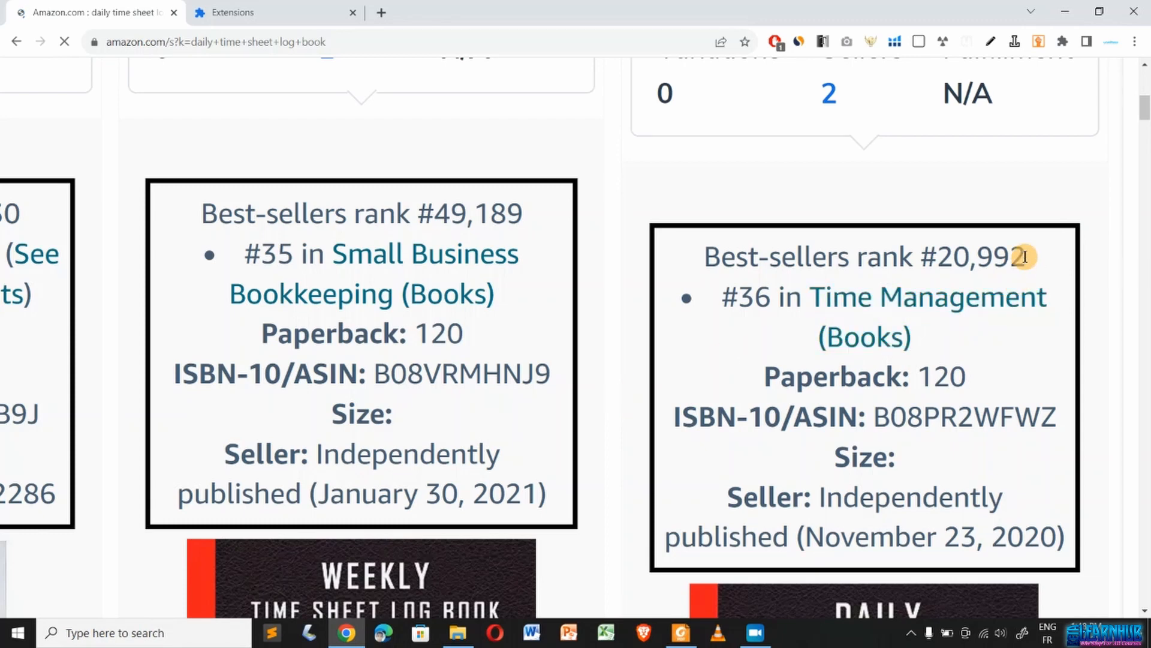
{"action": "left_click_drag", "start_coordinate": [1025, 258], "coordinate": [922, 256]}
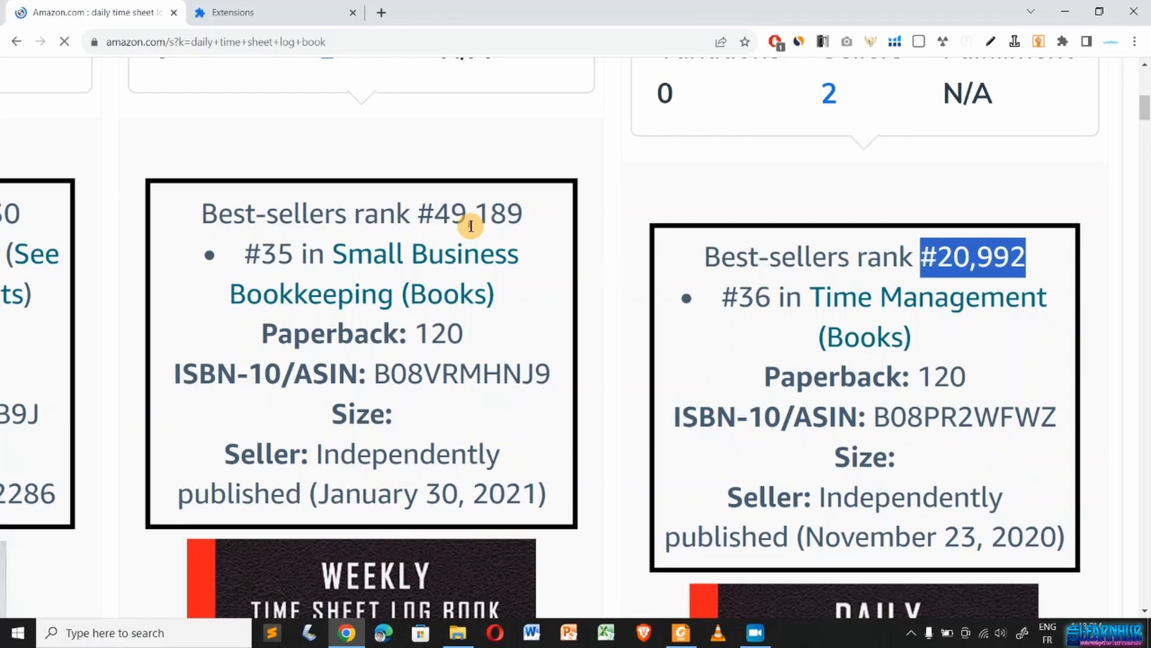
{"action": "scroll", "coordinate": [471, 226], "scroll_direction": "down", "scroll_amount": 3}
{"action": "scroll", "coordinate": [470, 226], "scroll_direction": "up", "scroll_amount": 3}
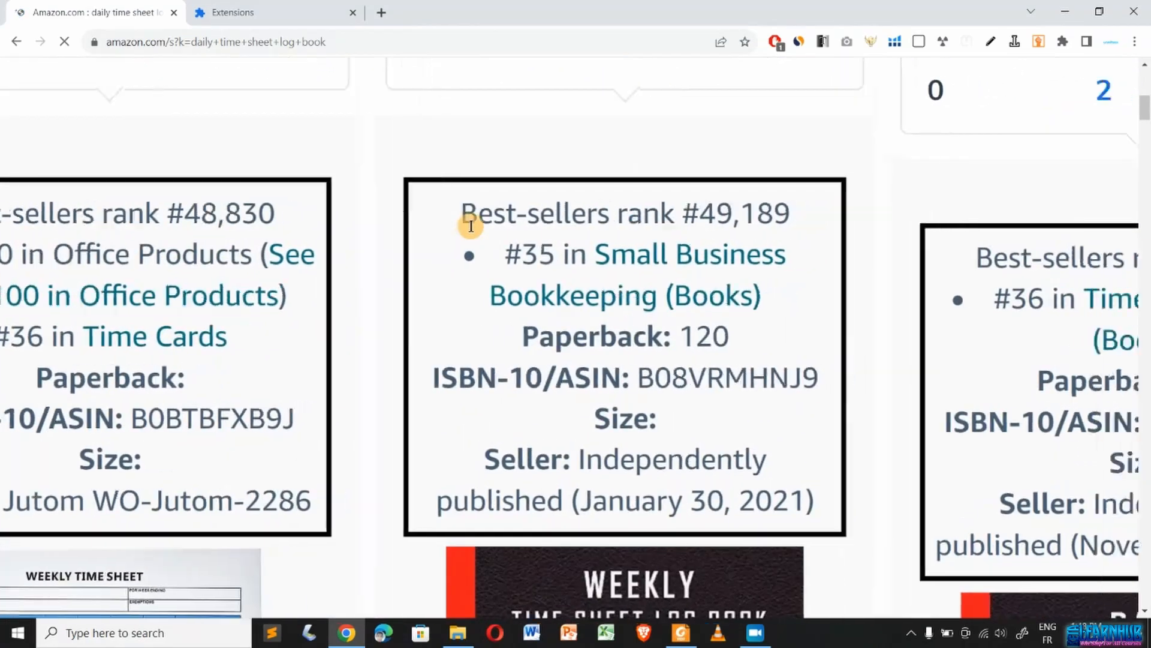
{"action": "scroll", "coordinate": [471, 226], "scroll_direction": "right", "scroll_amount": 3}
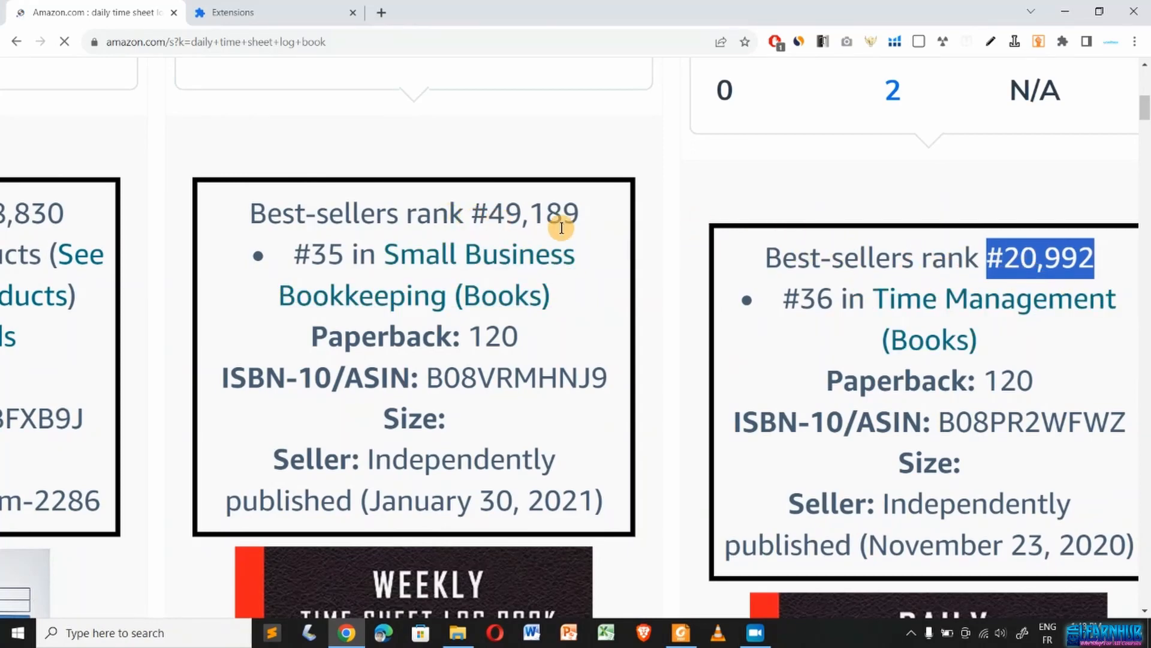
- Search Google for "bsr sales calculator" in a new tab and open TCK Publishing's Amazon Book Sales Calculator, rechecking the log book's rank on Amazon
{"action": "left_click", "coordinate": [382, 13]}
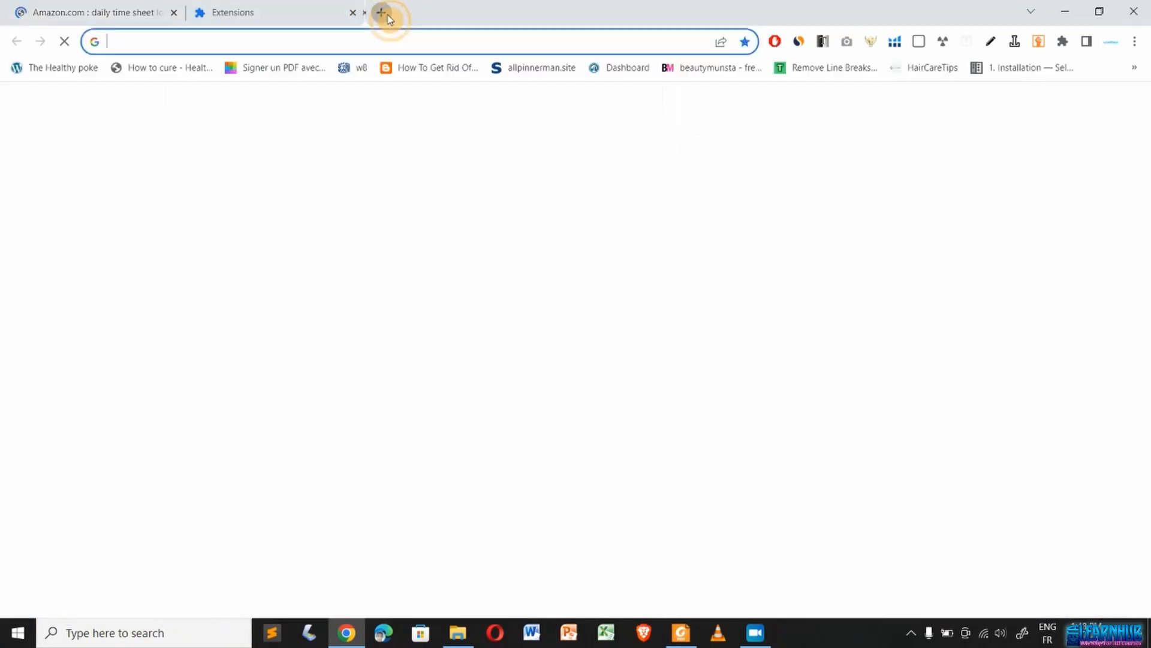
{"action": "type", "text": "bs"}
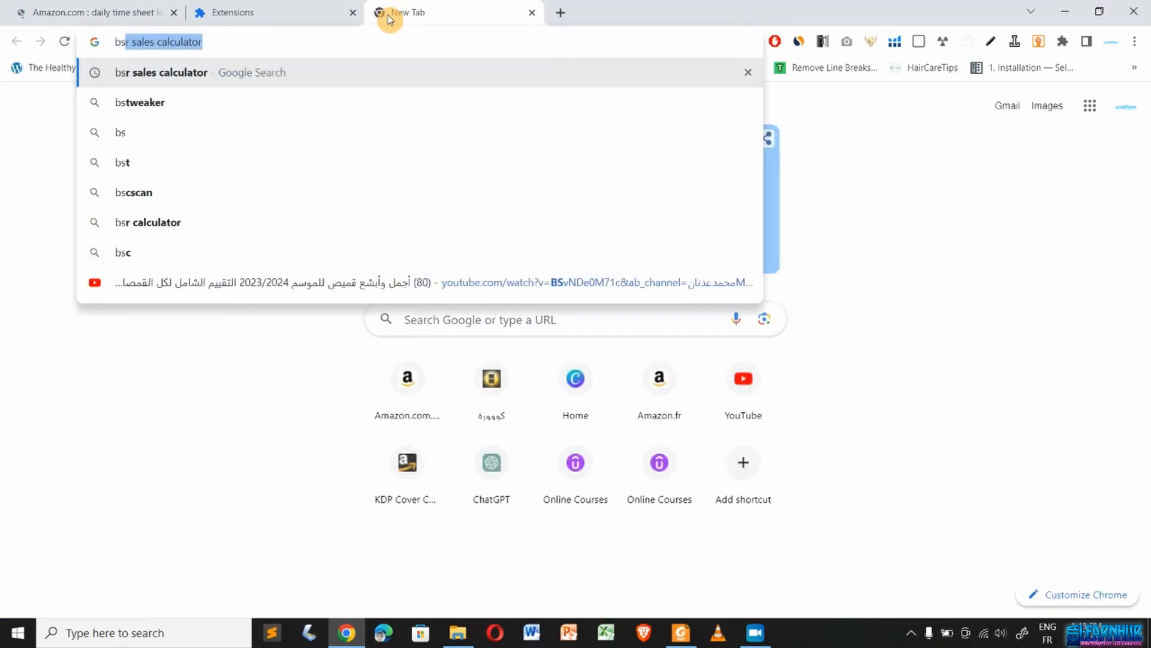
{"action": "key", "text": "Return"}
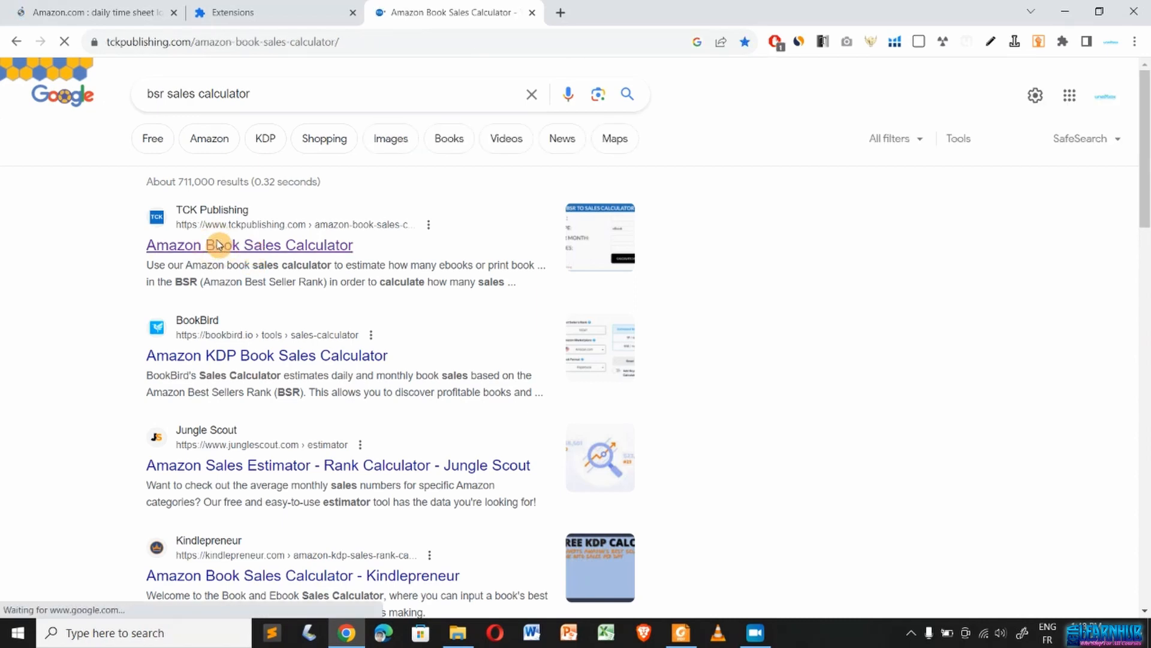
{"action": "left_click", "coordinate": [113, 10]}
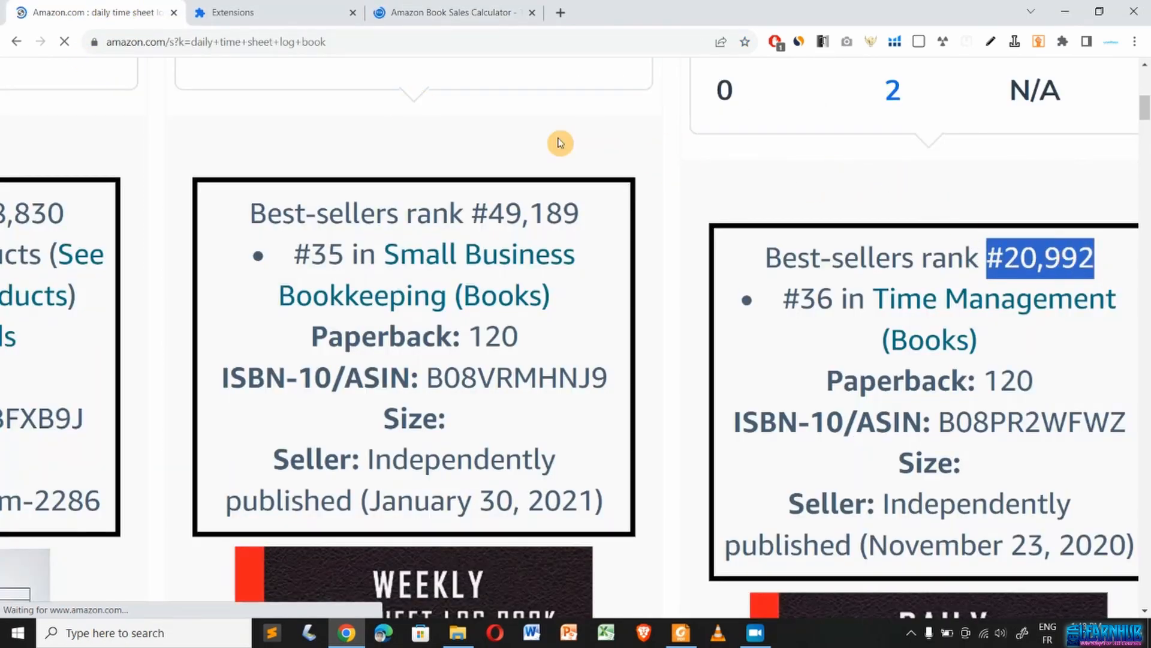
{"action": "left_click", "coordinate": [401, 23]}
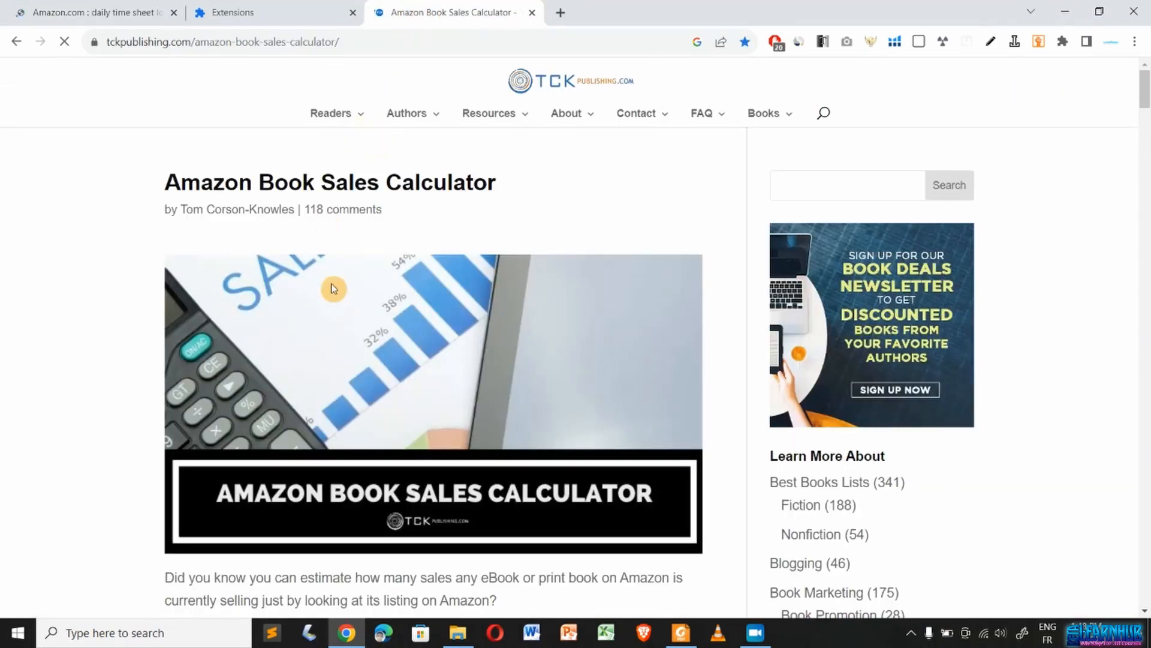
- Calculate the estimated sales for BSR rank 20991 with book type Book, and enlarge the page to read the monthly and daily figures
{"action": "scroll", "coordinate": [52, 396], "scroll_direction": "down", "scroll_amount": 10}
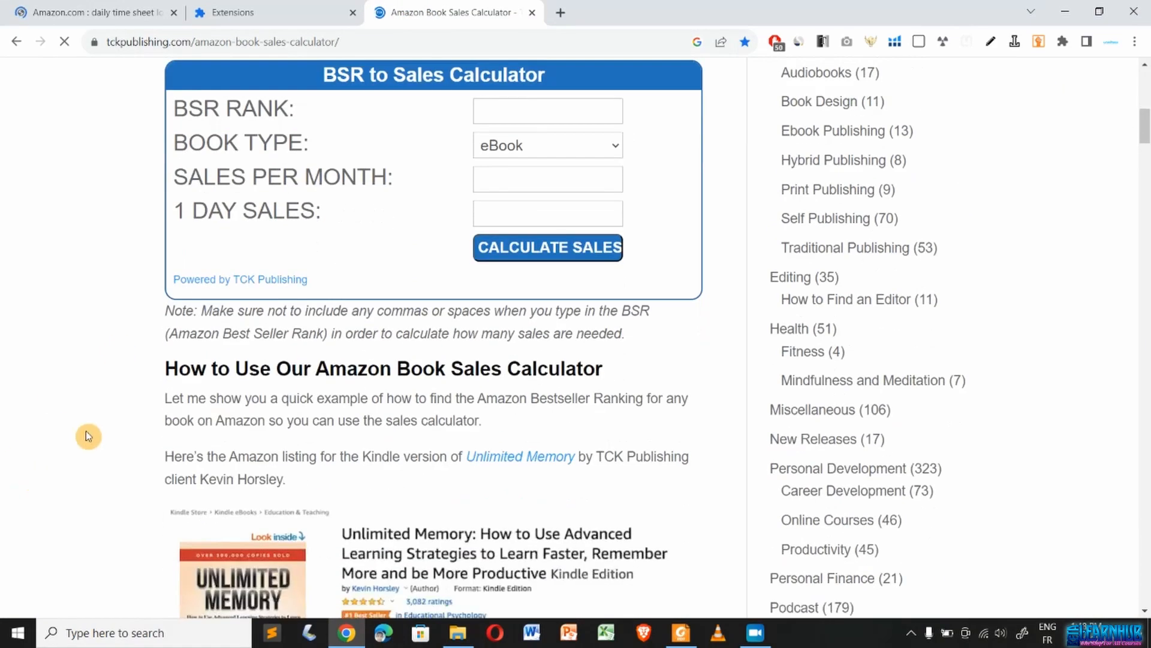
{"action": "left_click", "coordinate": [559, 114]}
{"action": "type", "text": "2"}
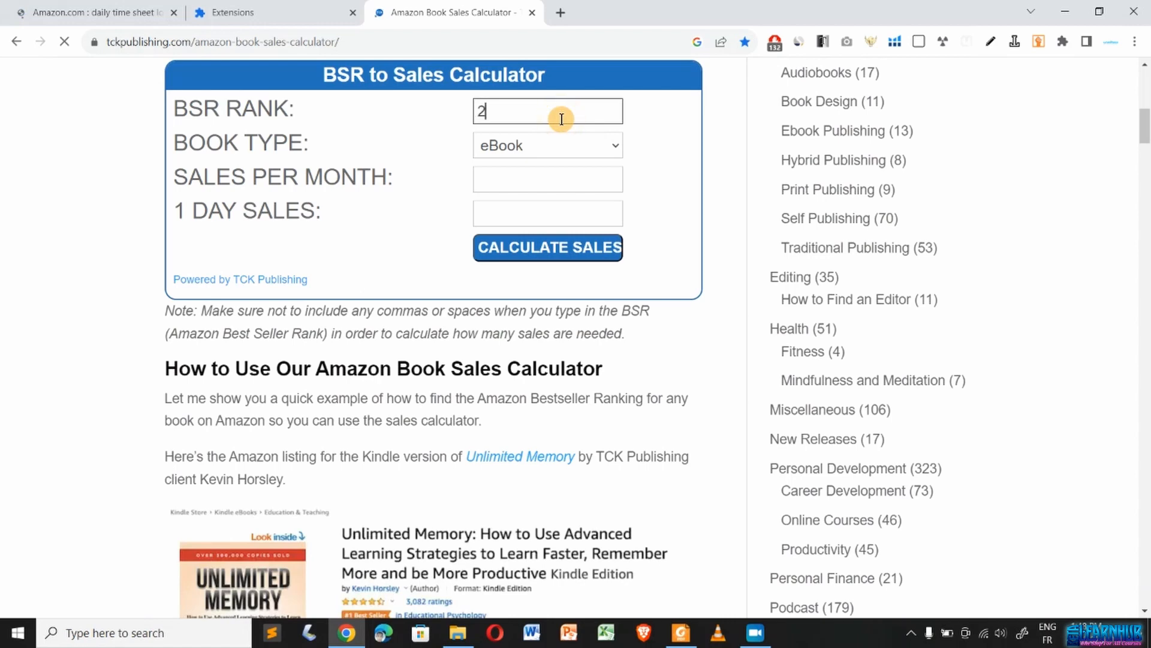
{"action": "type", "text": "0991"}
{"action": "left_click", "coordinate": [568, 144]}
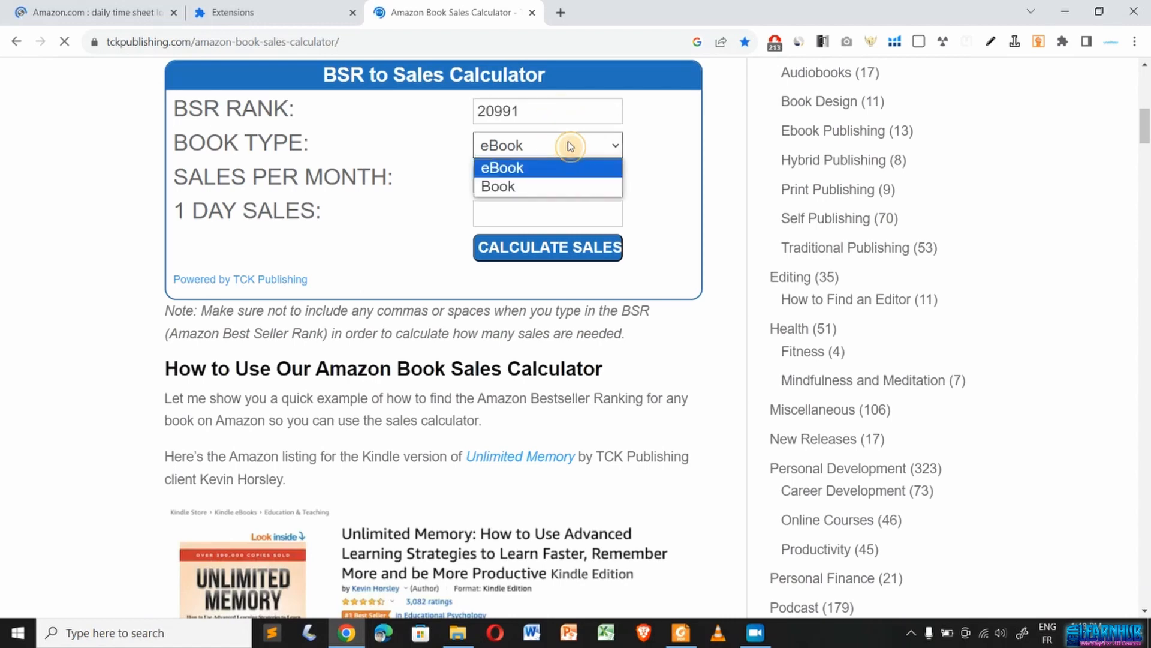
{"action": "left_click", "coordinate": [508, 188]}
{"action": "left_click", "coordinate": [507, 189]}
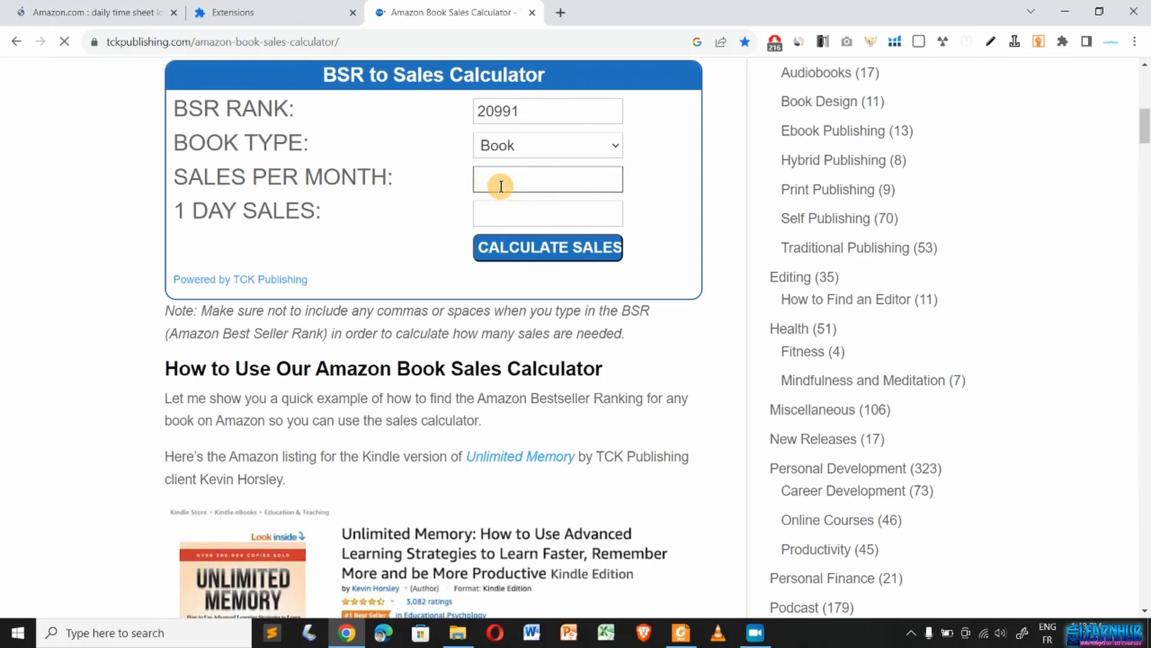
{"action": "left_click", "coordinate": [561, 248]}
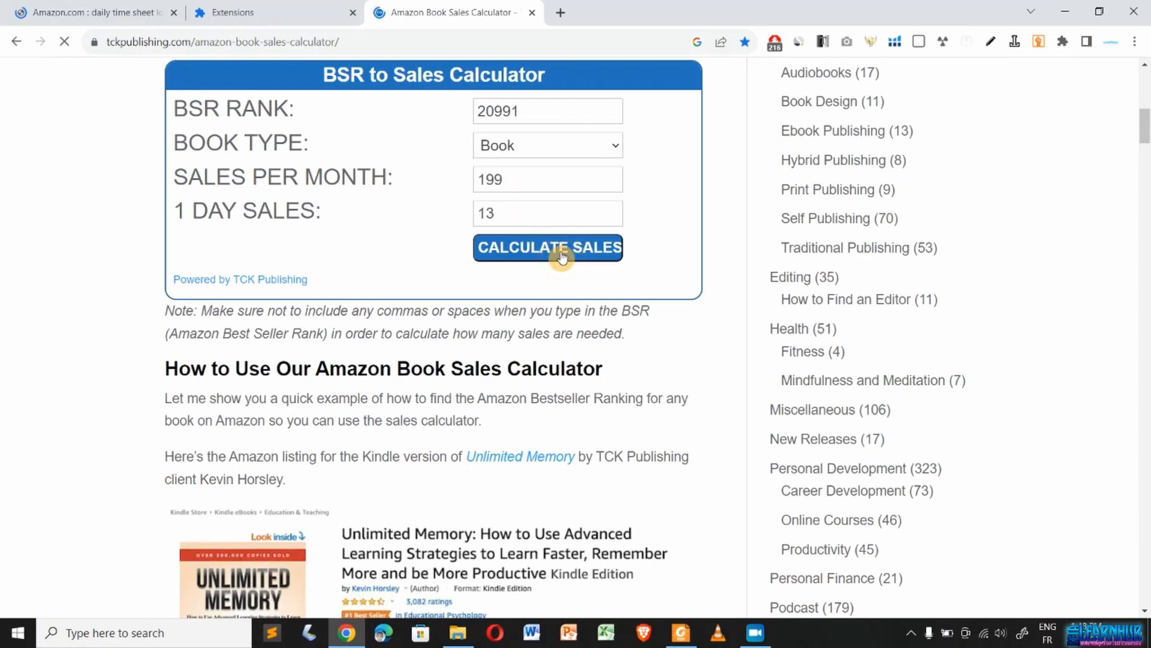
{"action": "key", "text": "ctrl+plus"}
{"action": "key", "text": "ctrl+plus"}
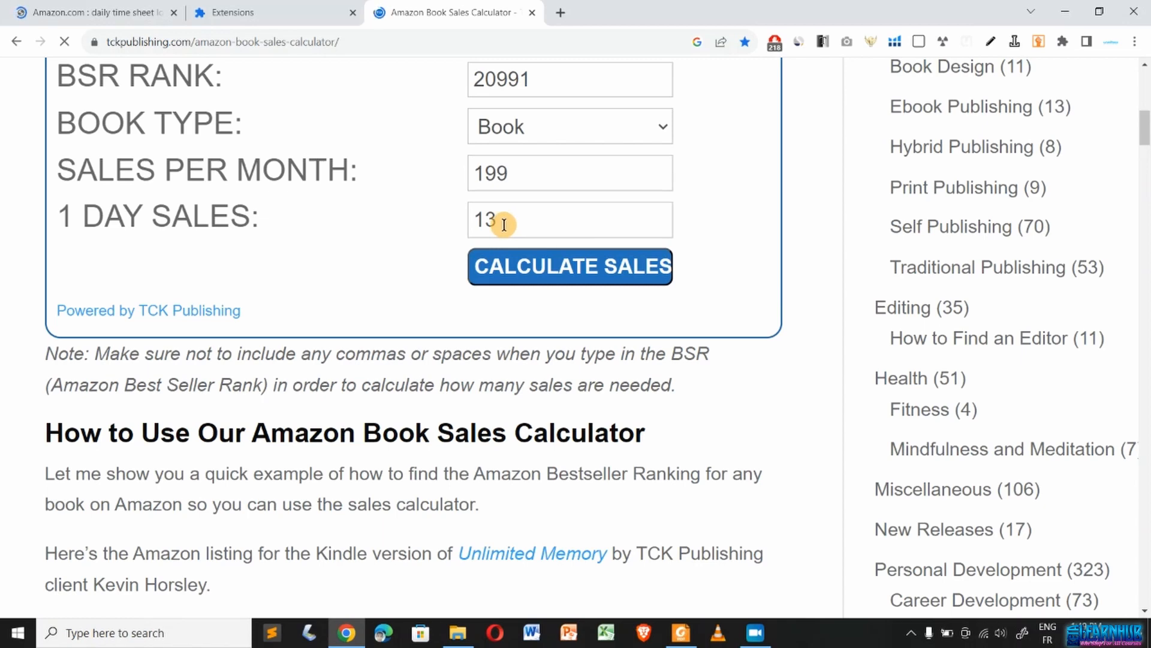
- Open the Windows Calculator and multiply 3 by the 13 estimated daily sales
{"action": "left_click", "coordinate": [81, 633]}
{"action": "type", "text": "ca"}
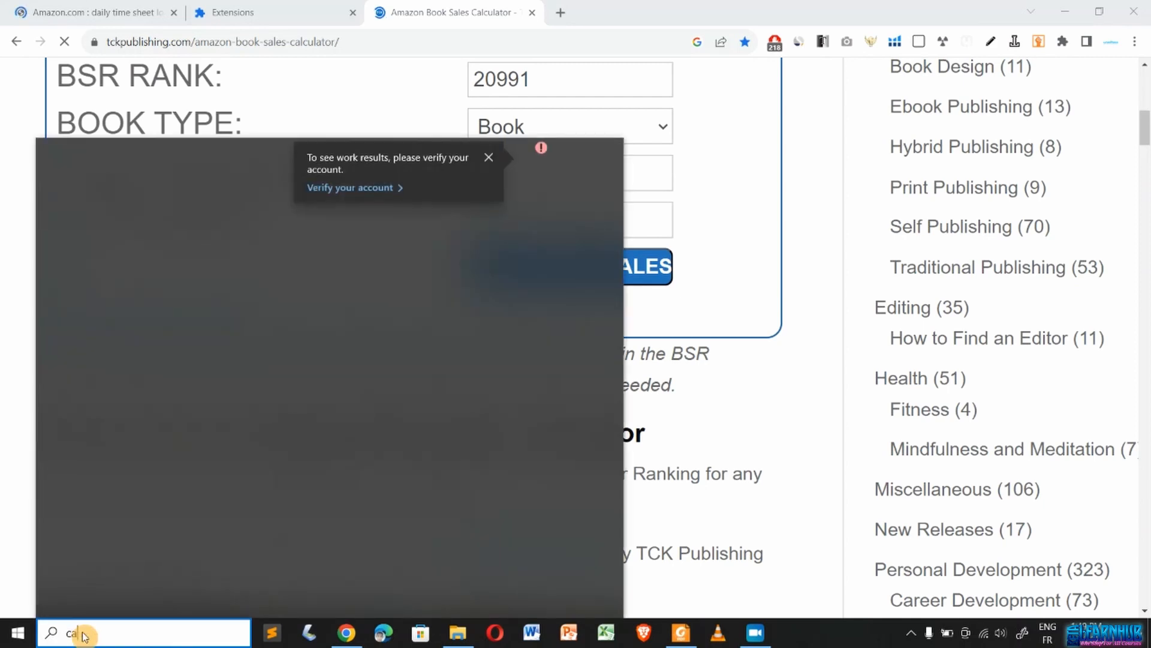
{"action": "type", "text": "lcu"}
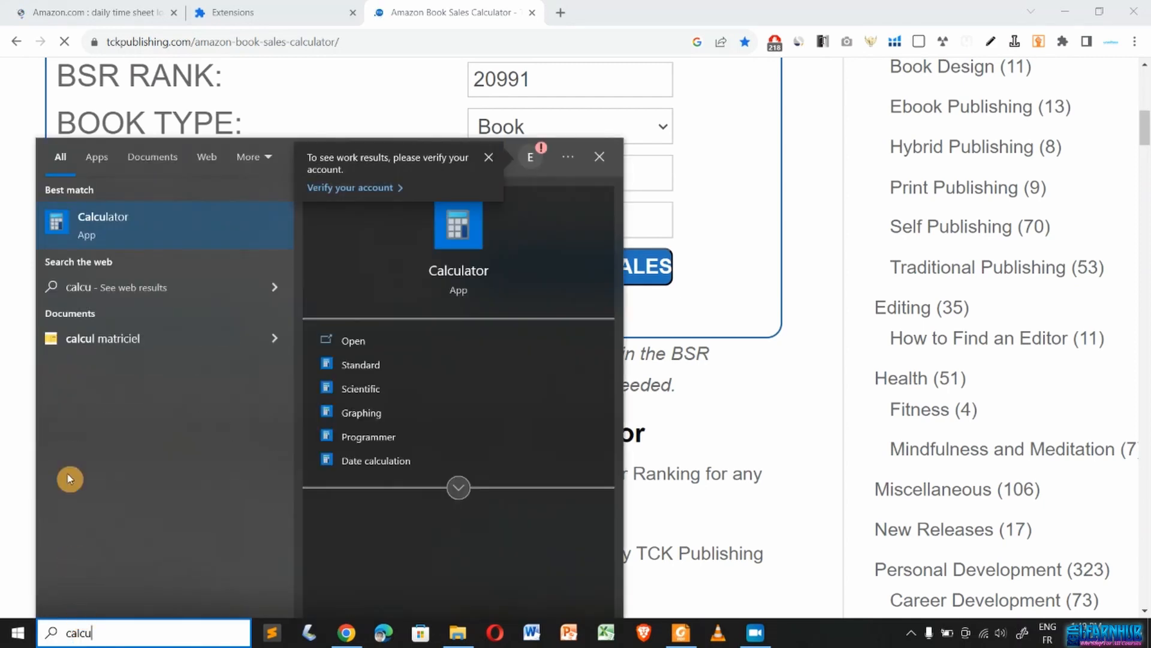
{"action": "left_click", "coordinate": [109, 239]}
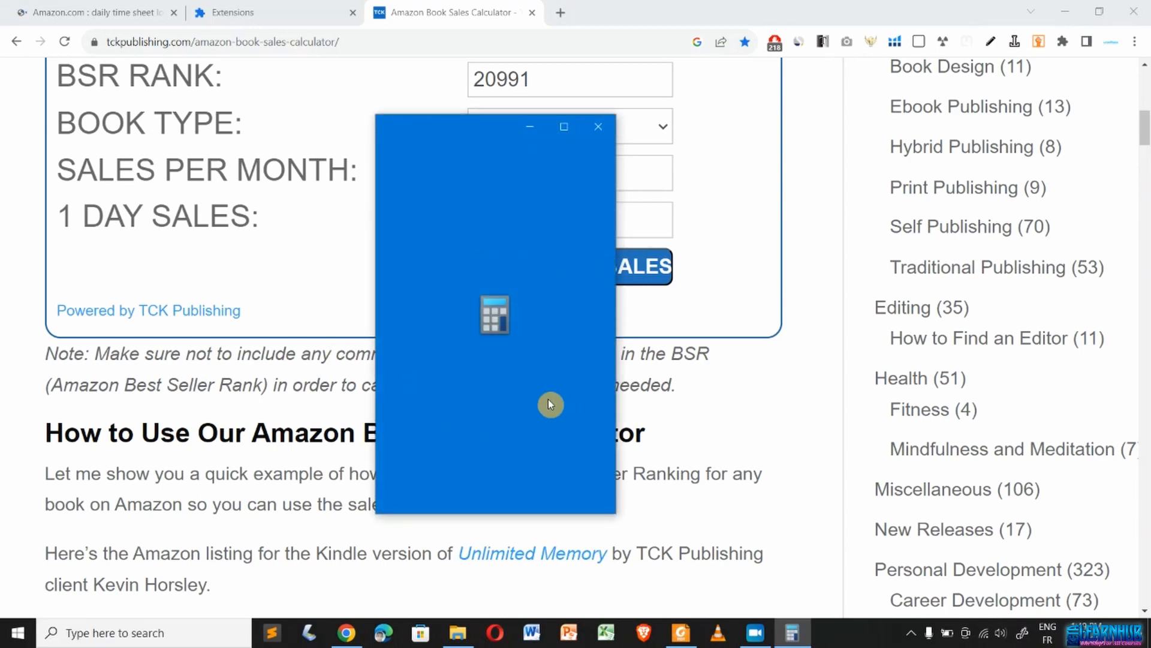
{"action": "key", "text": "3"}
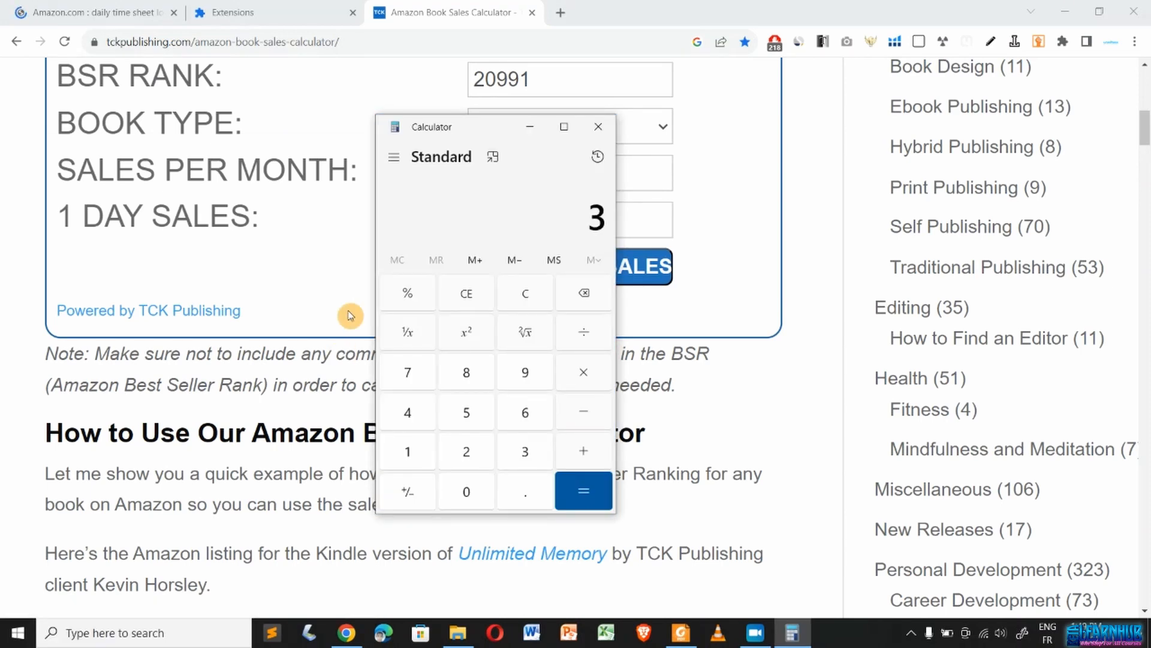
{"action": "key", "text": "asterisk"}
{"action": "type", "text": "13"}
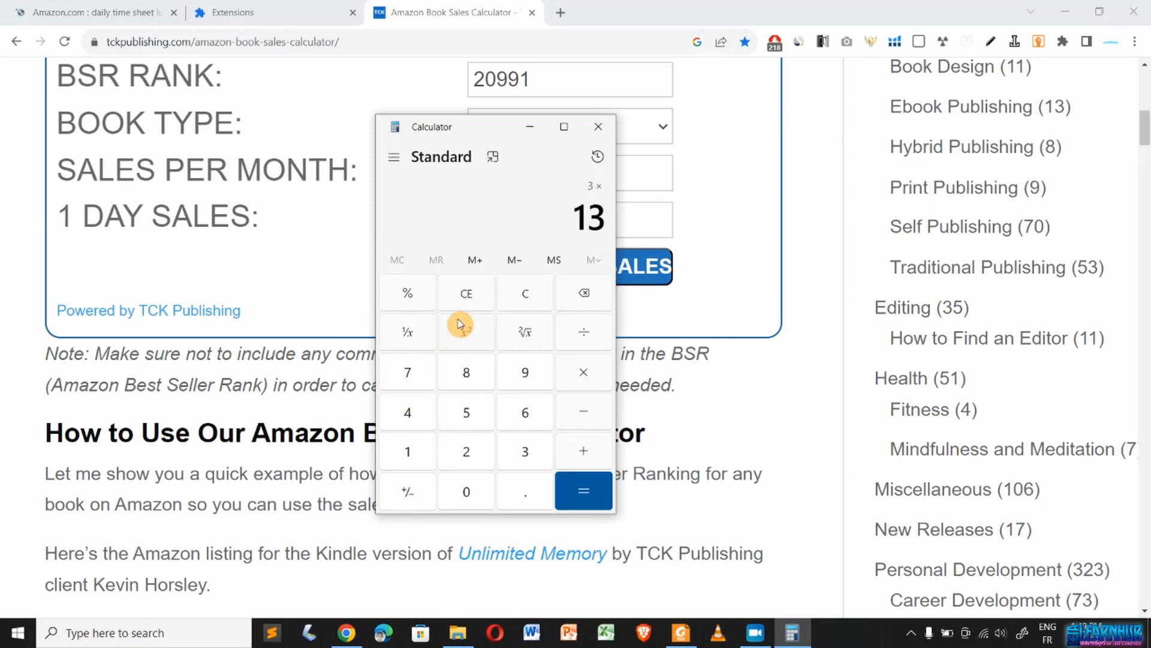
{"action": "key", "text": "Return"}
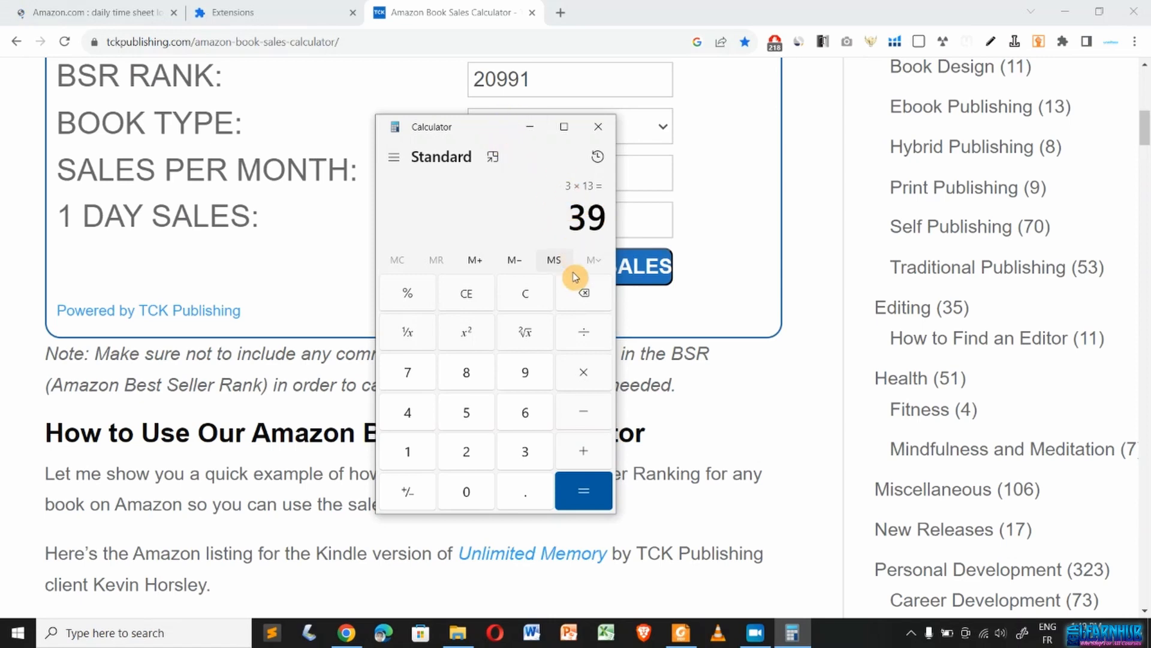
- Clear the calculator, move it off the sales figures, and multiply the 199 estimated monthly sales by 3
{"action": "left_click", "coordinate": [466, 295]}
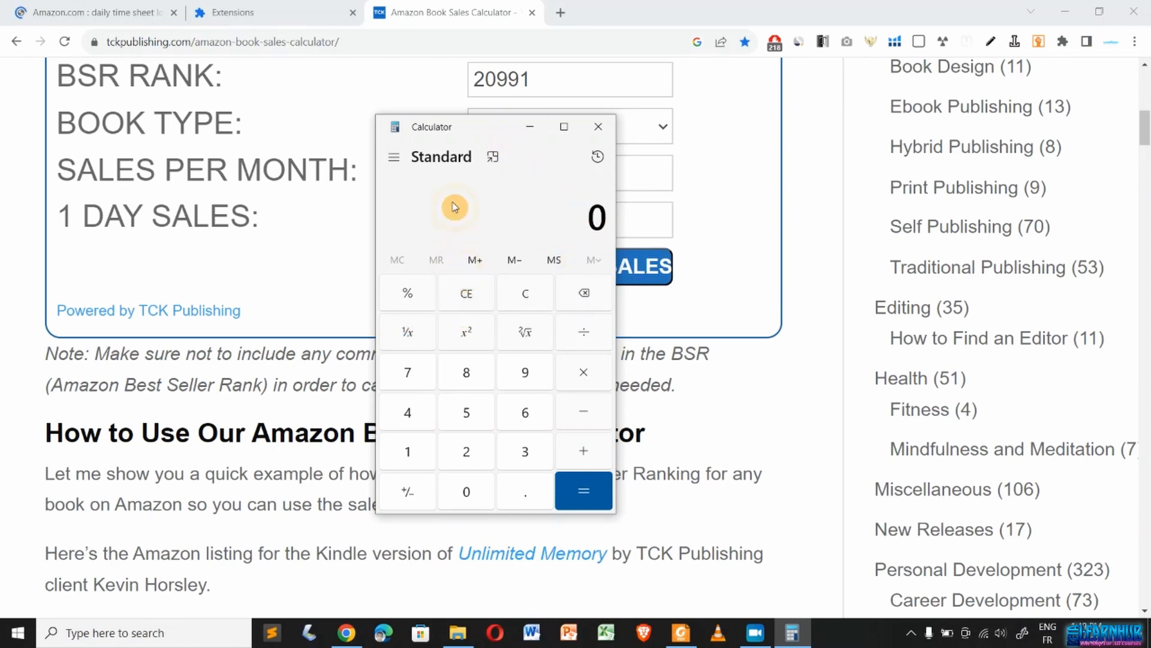
{"action": "left_click_drag", "start_coordinate": [481, 137], "coordinate": [379, 149]}
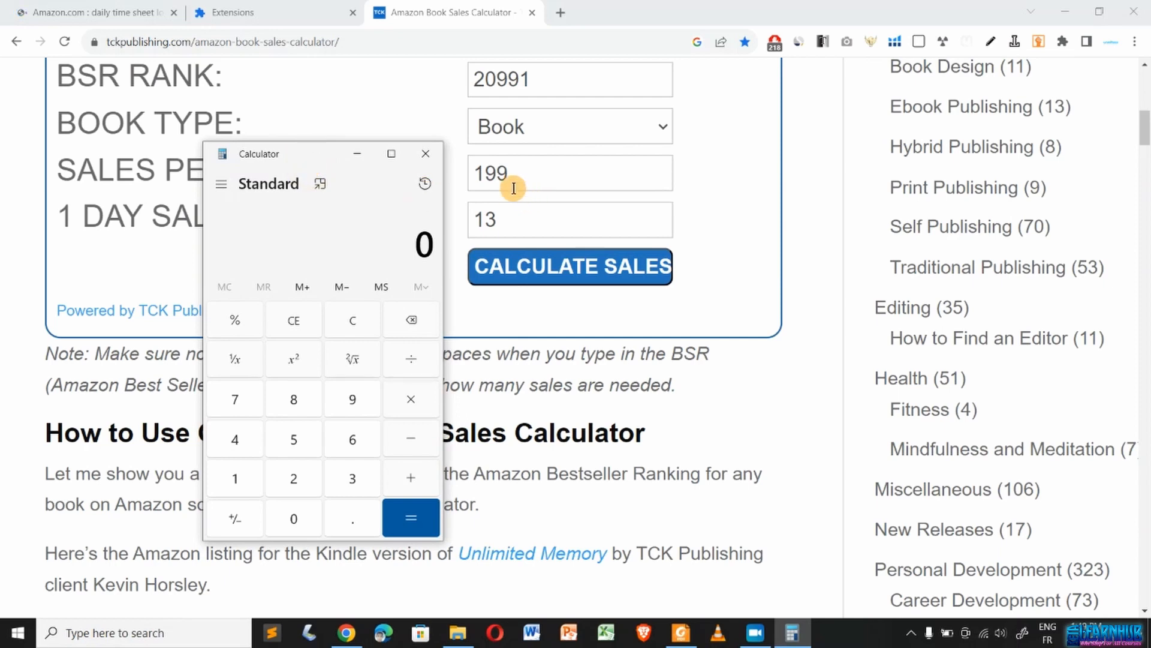
{"action": "type", "text": "199"}
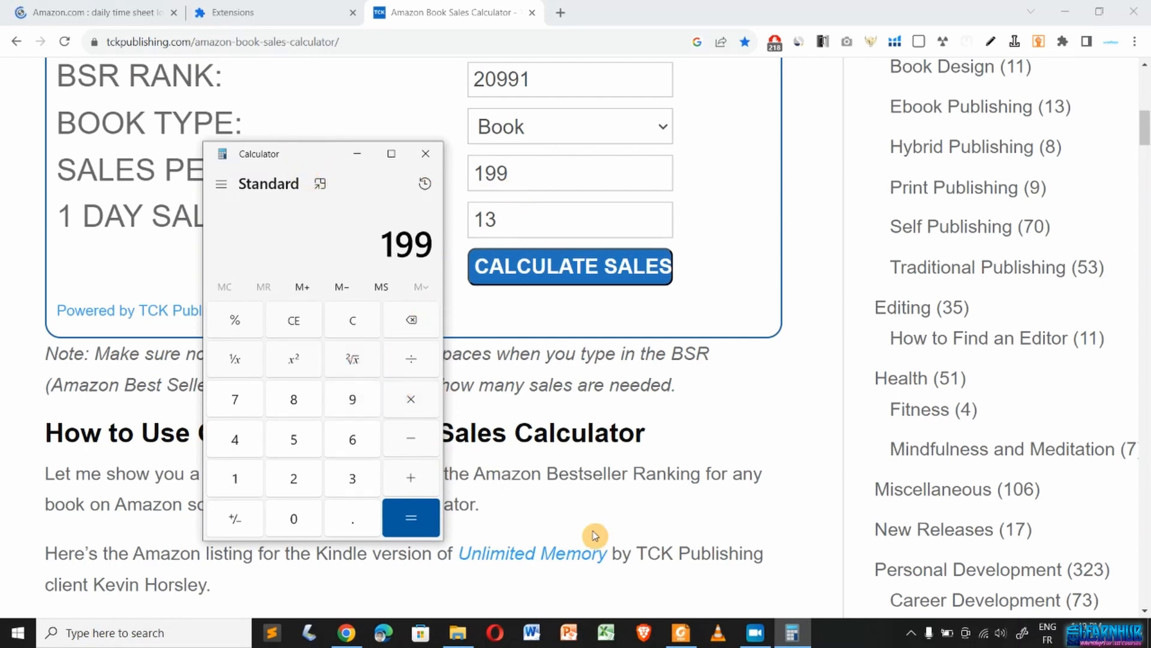
{"action": "key", "text": "asterisk"}
{"action": "key", "text": "3"}
{"action": "key", "text": "Return"}
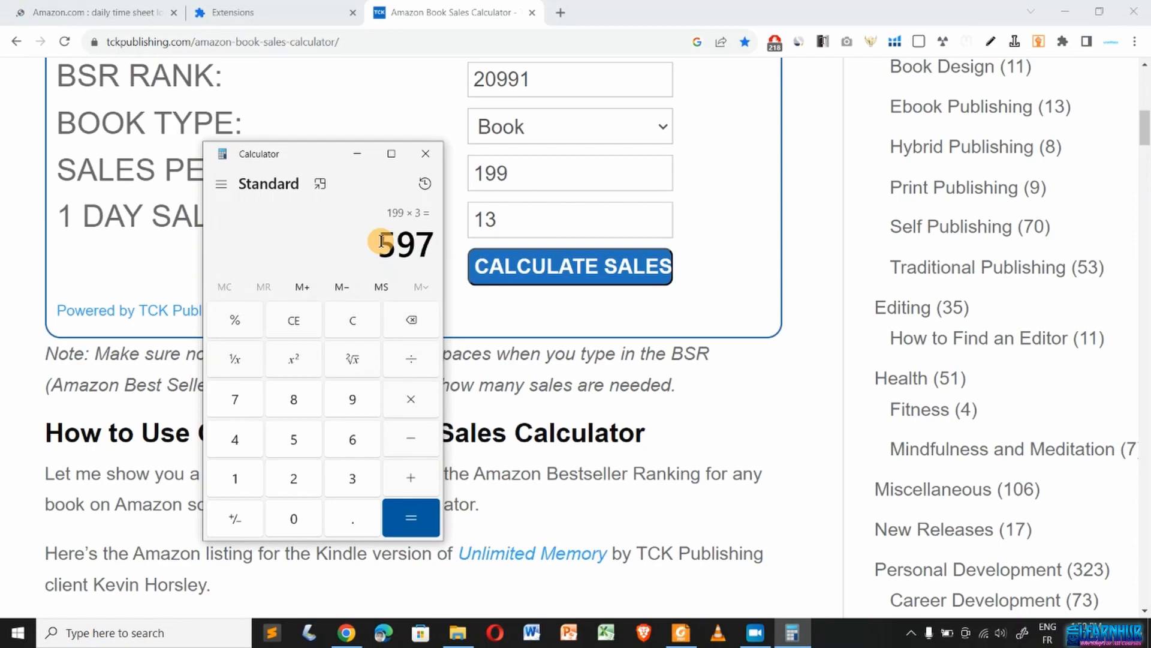
- Return to the Amazon results and highlight the publication year of the Daily Time Sheet Log Book
{"action": "left_click", "coordinate": [120, 12]}
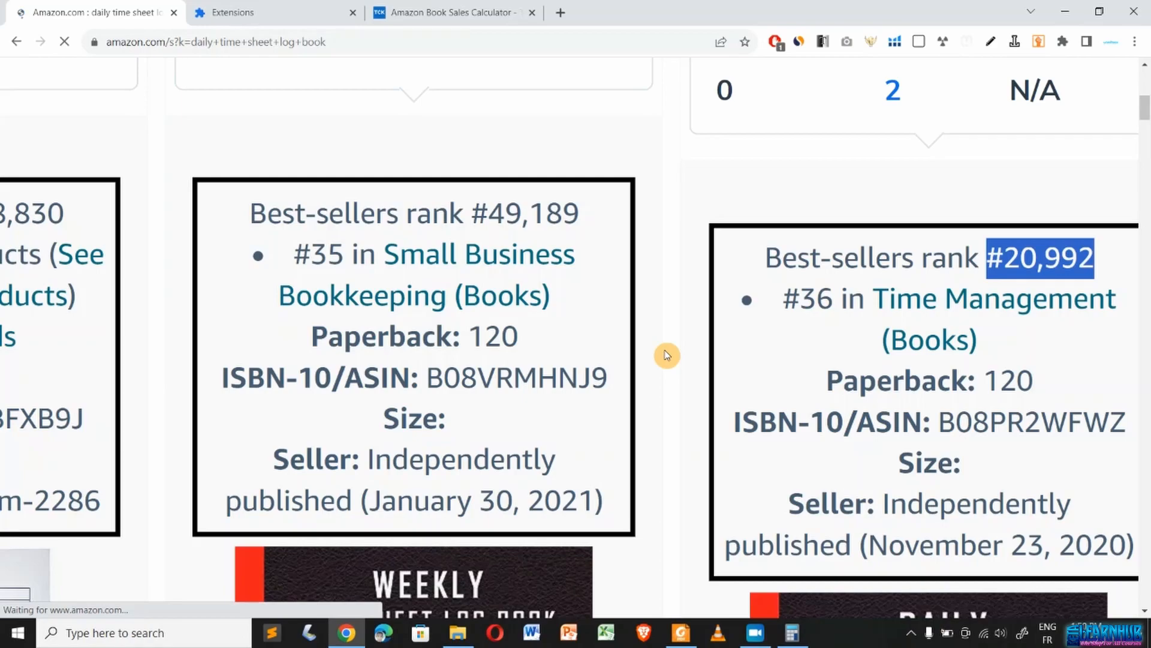
{"action": "scroll", "coordinate": [665, 351], "scroll_direction": "down", "scroll_amount": 3}
{"action": "scroll", "coordinate": [965, 413], "scroll_direction": "up", "scroll_amount": 3}
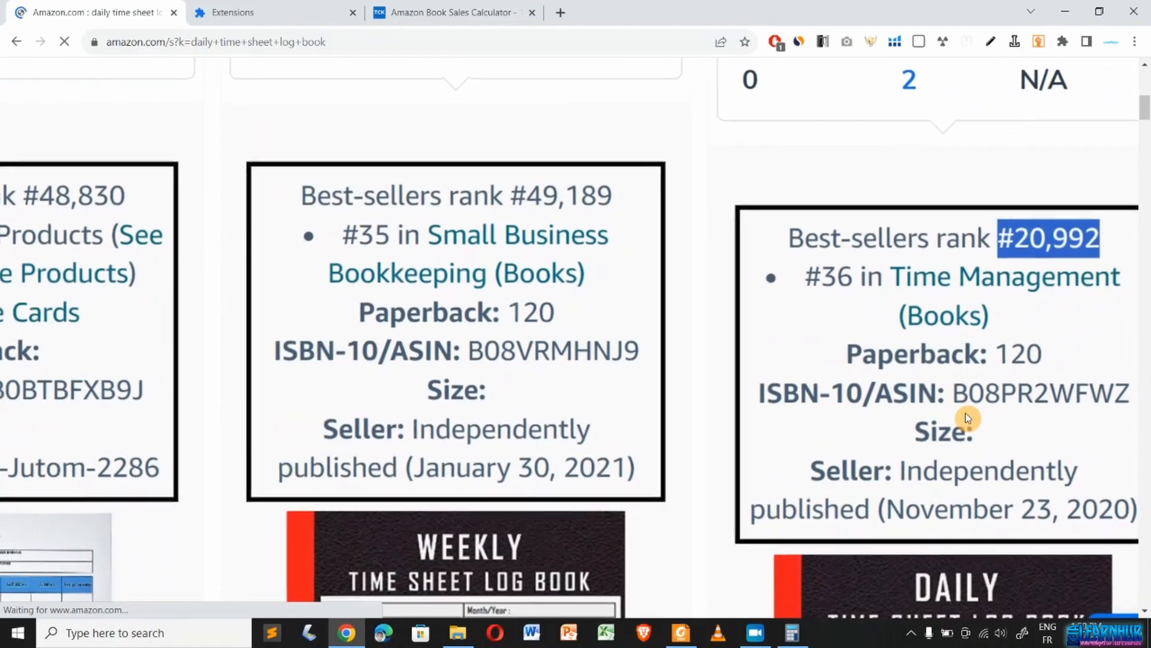
{"action": "scroll", "coordinate": [965, 413], "scroll_direction": "down", "scroll_amount": 1}
{"action": "scroll", "coordinate": [965, 412], "scroll_direction": "down", "scroll_amount": 2}
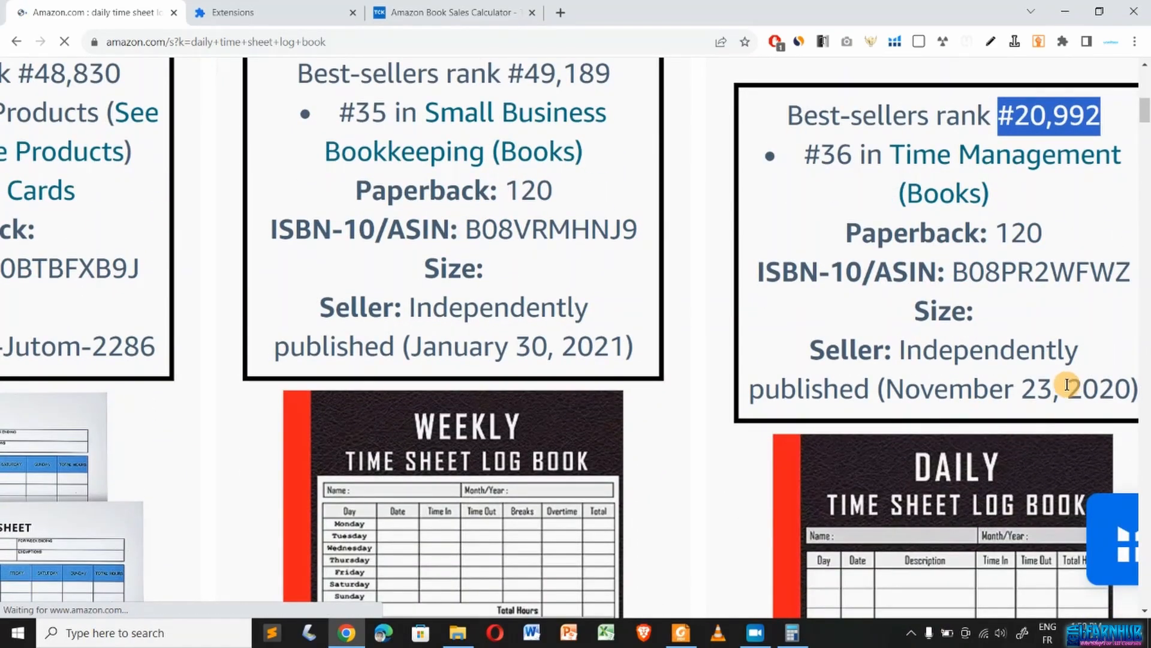
{"action": "scroll", "coordinate": [1025, 380], "scroll_direction": "up", "scroll_amount": 2}
{"action": "scroll", "coordinate": [990, 372], "scroll_direction": "right", "scroll_amount": 3}
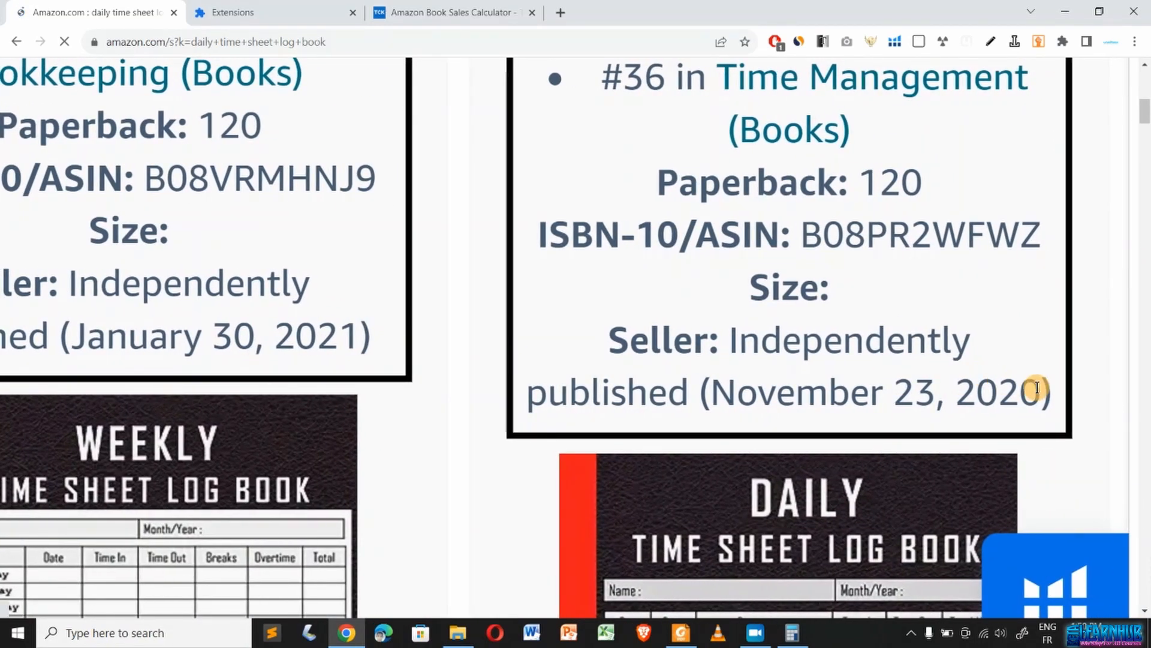
{"action": "left_click_drag", "start_coordinate": [1038, 387], "coordinate": [953, 387]}
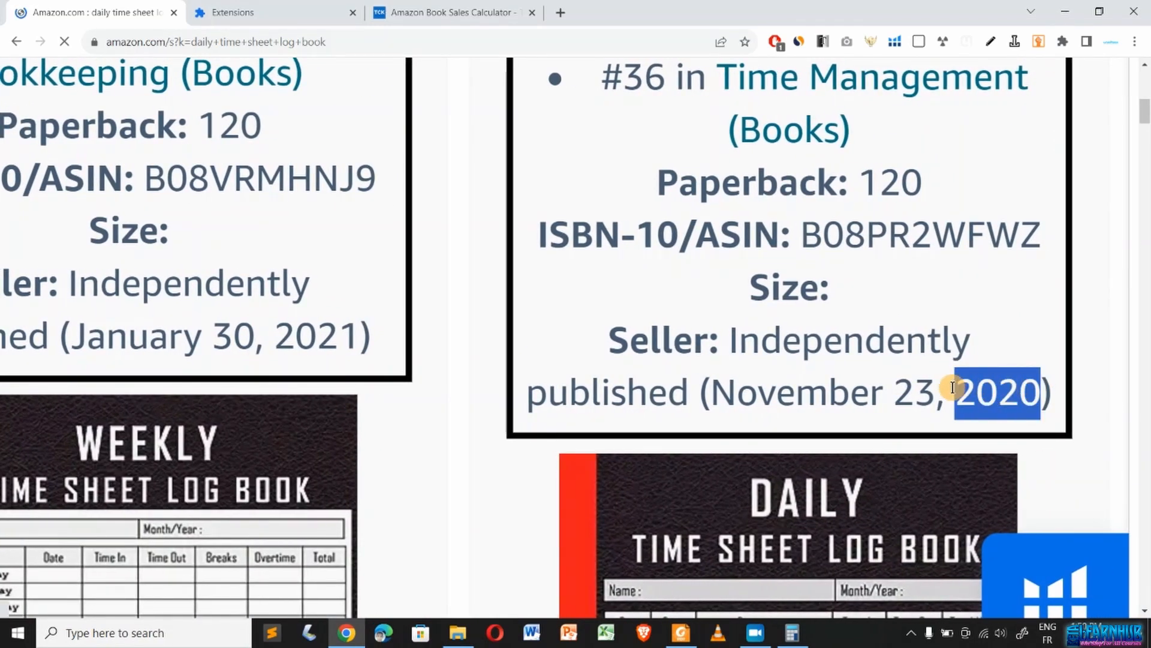
{"action": "scroll", "coordinate": [953, 386], "scroll_direction": "down", "scroll_amount": 2}
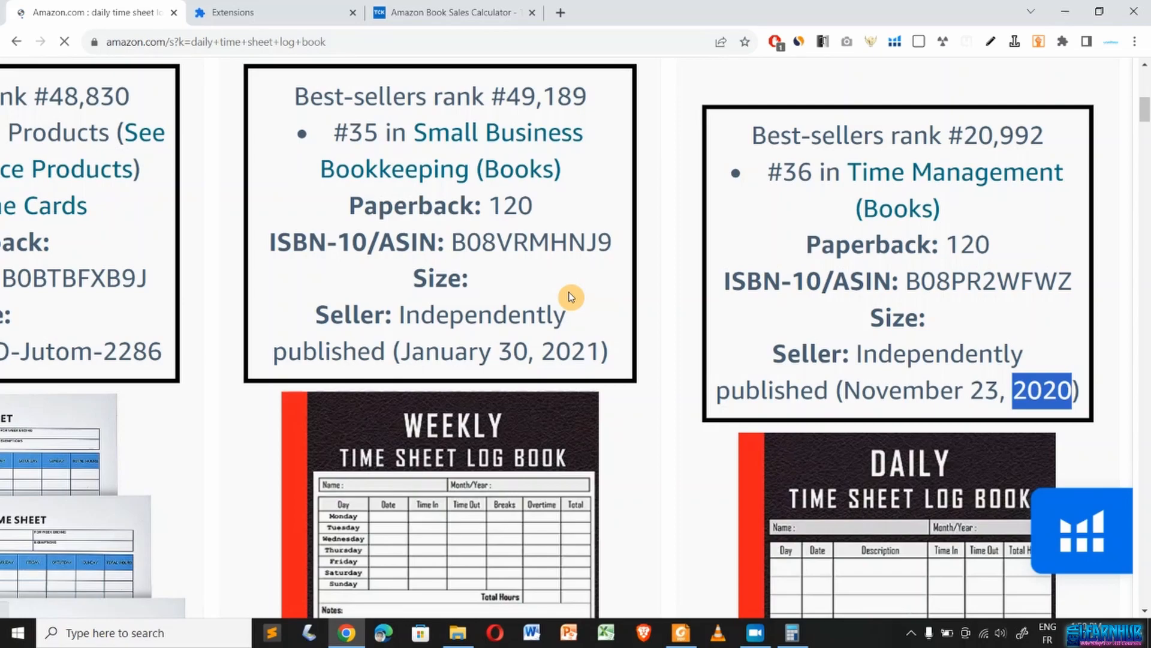
- Examine the Self Publishing Titans niche score, result counts, ranks, reviews and prices against the first row of Amazon results
{"action": "scroll", "coordinate": [570, 297], "scroll_direction": "down", "scroll_amount": 3}
{"action": "scroll", "coordinate": [143, 98], "scroll_direction": "up", "scroll_amount": 6}
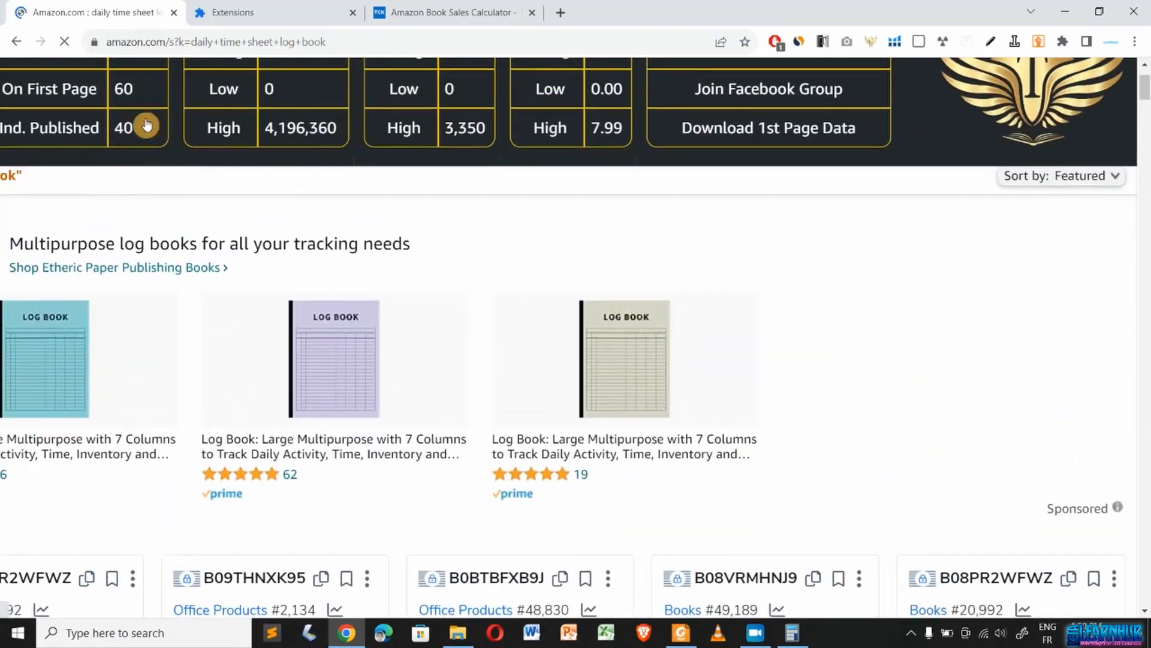
{"action": "scroll", "coordinate": [137, 165], "scroll_direction": "down", "scroll_amount": 3}
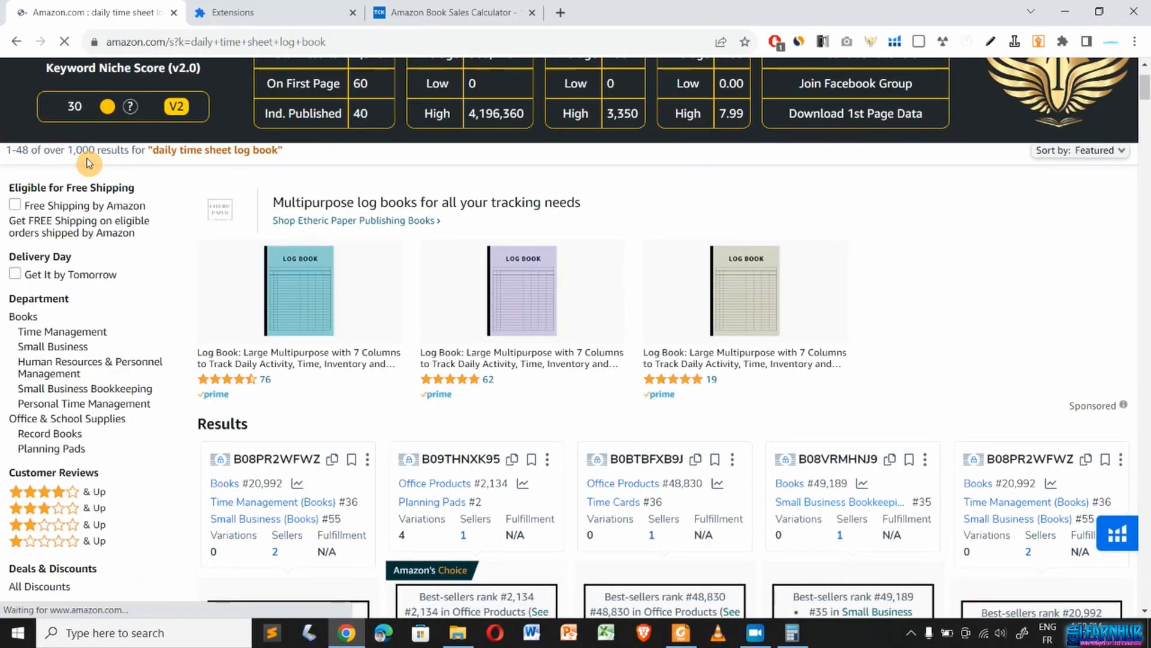
{"action": "scroll", "coordinate": [89, 163], "scroll_direction": "up", "scroll_amount": 3}
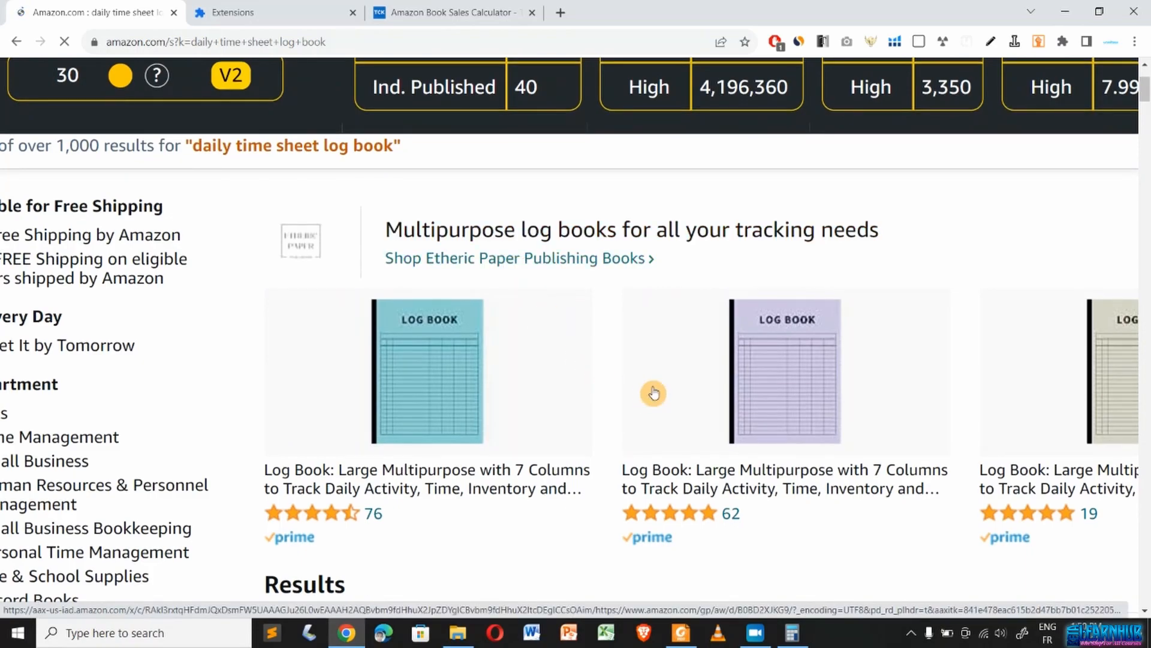
{"action": "scroll", "coordinate": [633, 419], "scroll_direction": "down", "scroll_amount": 6}
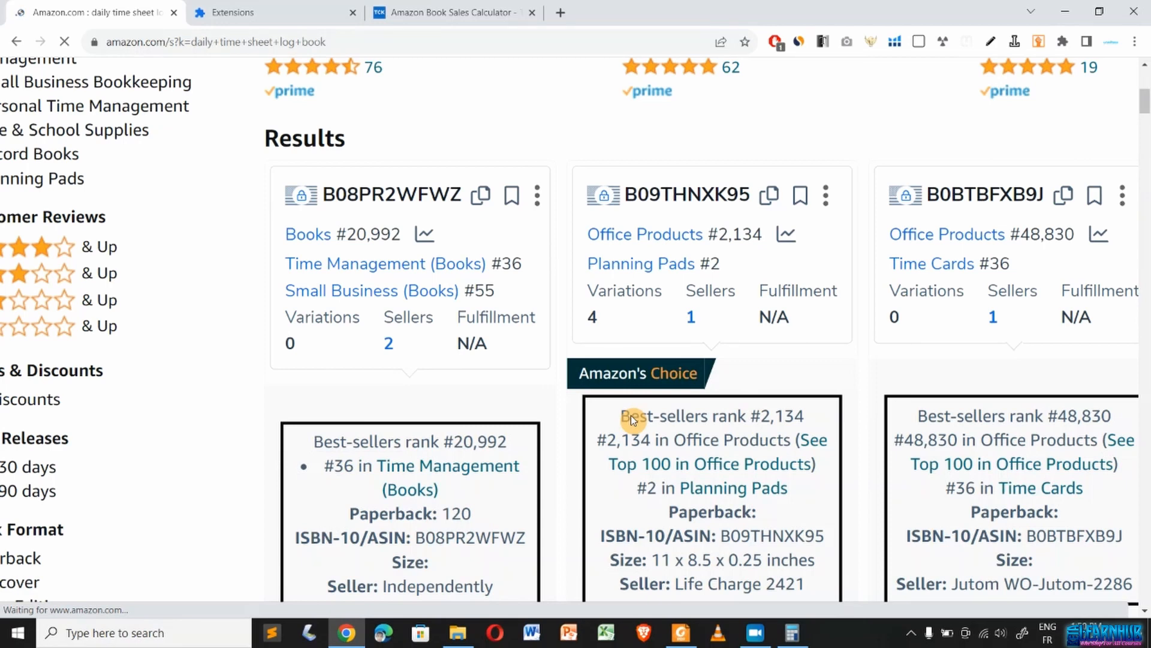
{"action": "scroll", "coordinate": [478, 147], "scroll_direction": "up", "scroll_amount": 4}
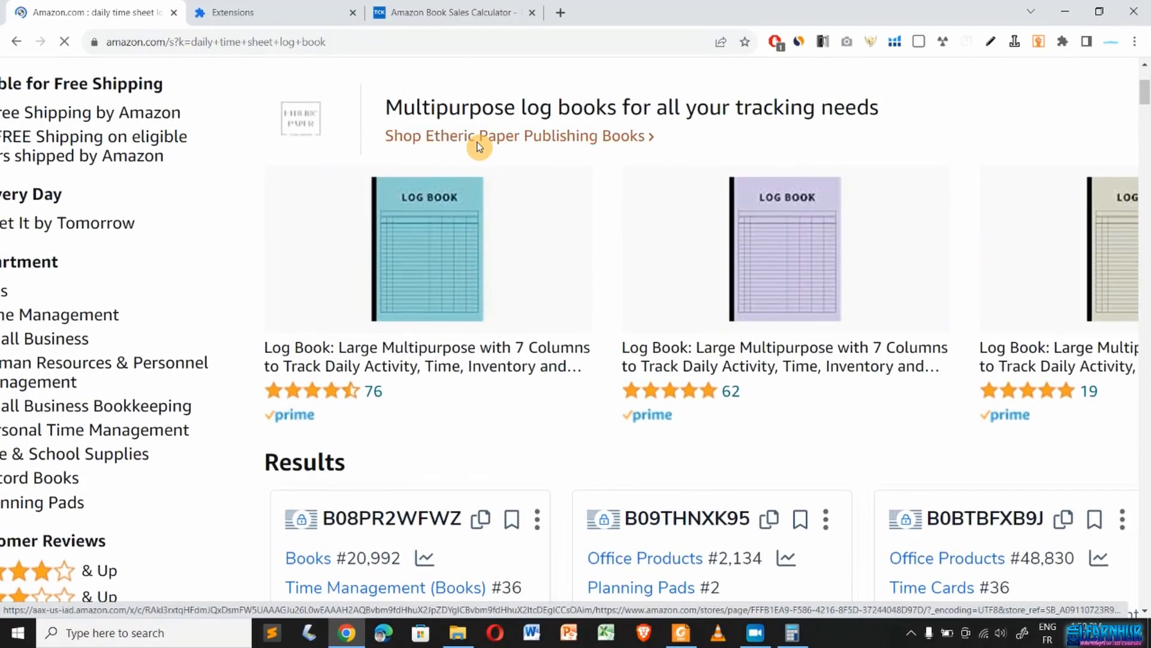
{"action": "scroll", "coordinate": [479, 147], "scroll_direction": "down", "scroll_amount": 3}
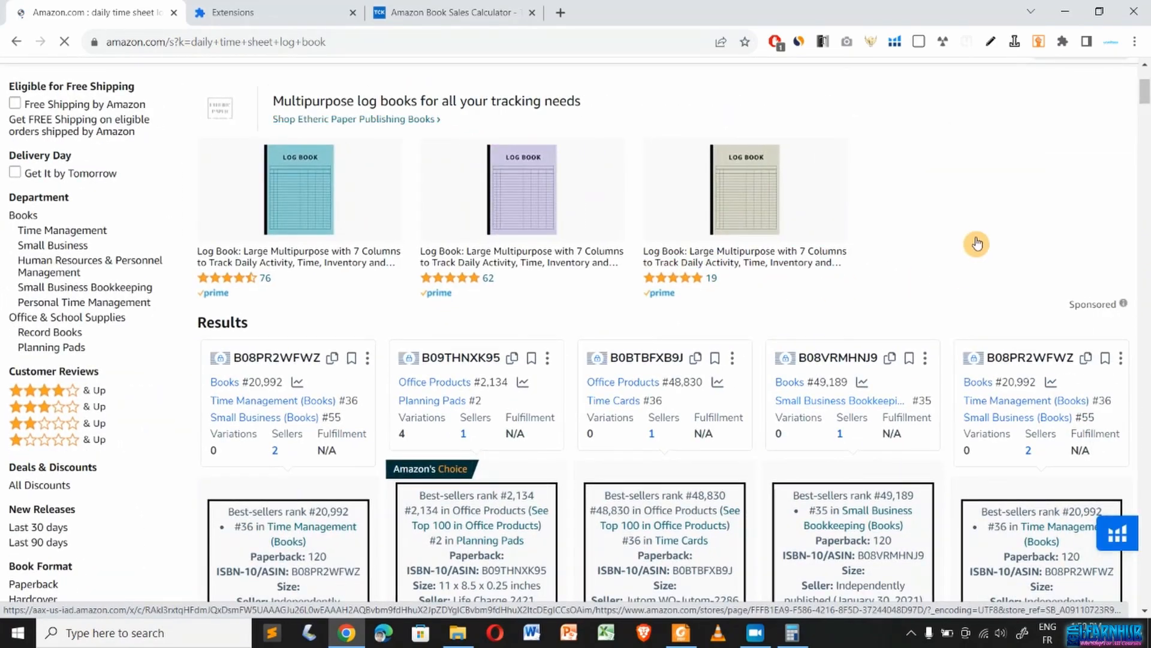
{"action": "scroll", "coordinate": [979, 240], "scroll_direction": "up", "scroll_amount": 3}
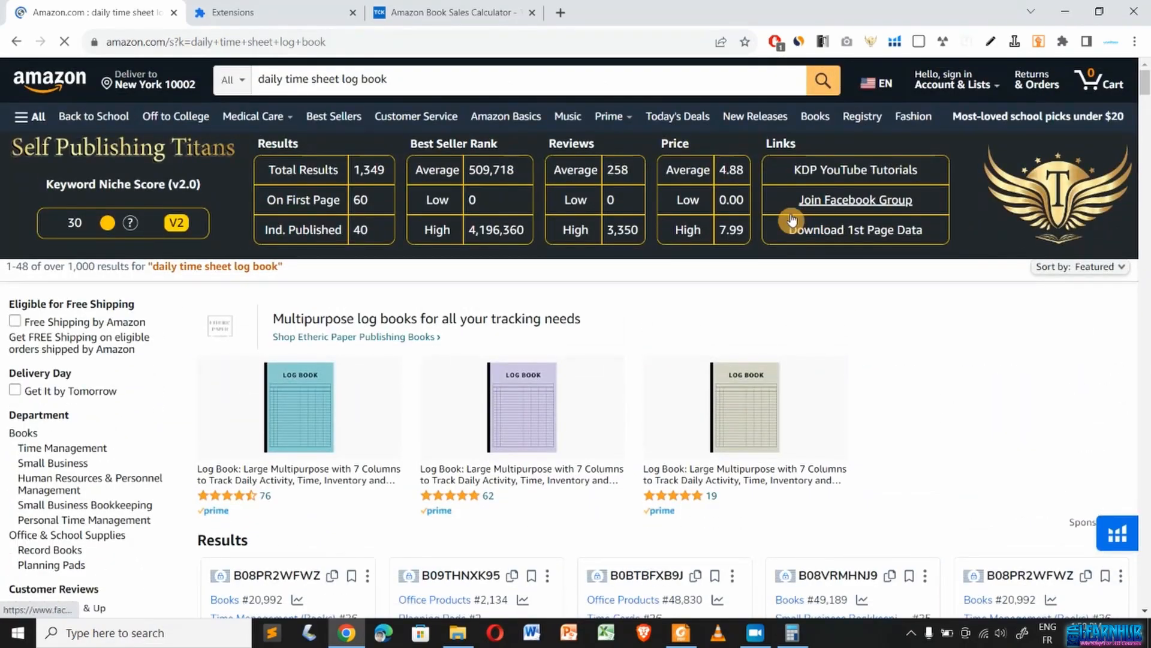
{"action": "scroll", "coordinate": [497, 209], "scroll_direction": "up", "scroll_amount": 4, "text": "ctrl"}
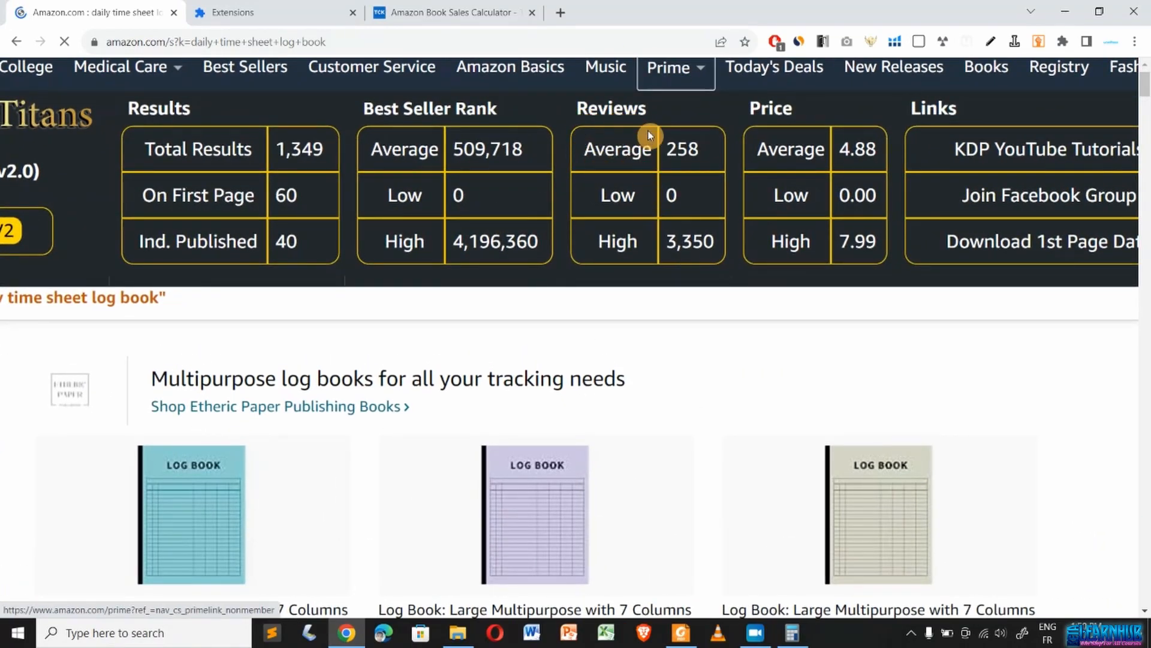
{"action": "scroll", "coordinate": [649, 136], "scroll_direction": "down", "scroll_amount": 6}
{"action": "scroll", "coordinate": [649, 136], "scroll_direction": "down", "scroll_amount": 4, "text": "ctrl"}
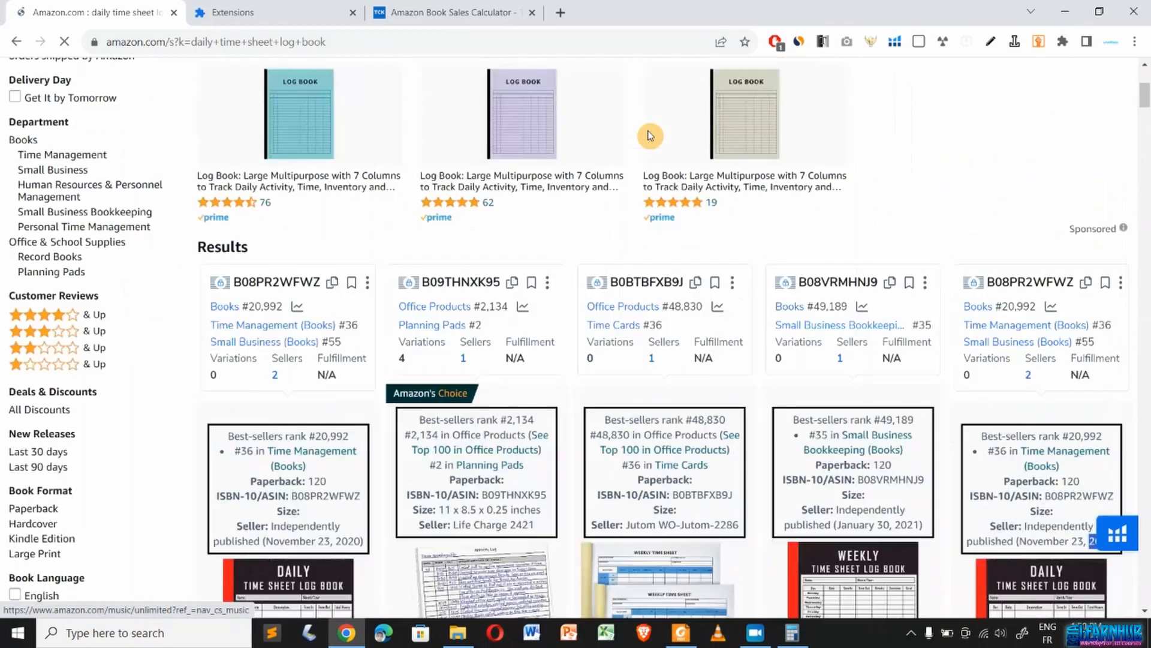
- Preview the product information of the carbonless time sheets, the Activity Log Notepad and the Daily Time Sheet log book
{"action": "scroll", "coordinate": [649, 135], "scroll_direction": "down", "scroll_amount": 4}
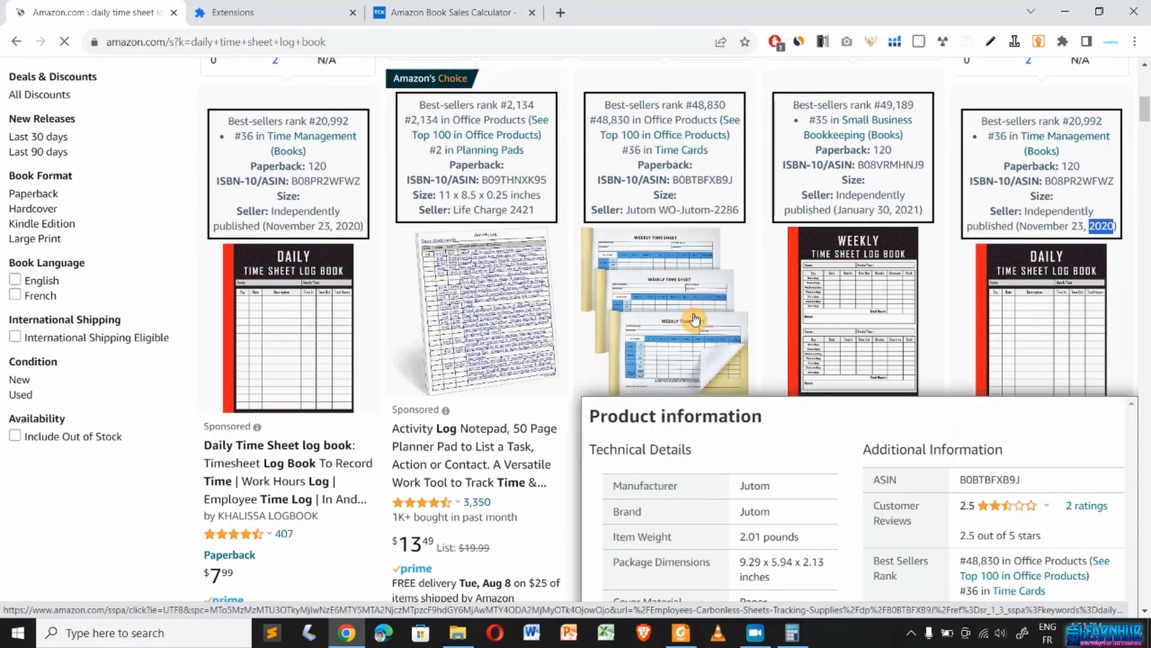
{"action": "mouse_move", "coordinate": [407, 284]}
{"action": "scroll", "coordinate": [408, 284], "scroll_direction": "down", "scroll_amount": 2}
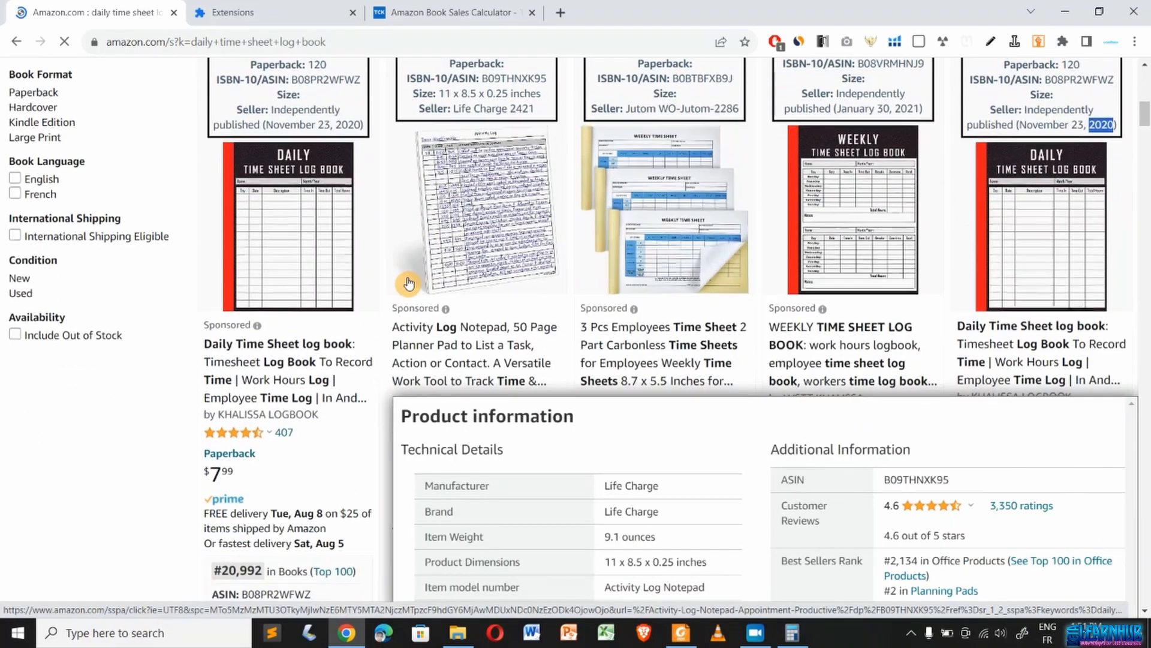
{"action": "mouse_move", "coordinate": [673, 272]}
{"action": "scroll", "coordinate": [674, 275], "scroll_direction": "up", "scroll_amount": 4, "text": "ctrl"}
{"action": "scroll", "coordinate": [674, 274], "scroll_direction": "right", "scroll_amount": 2}
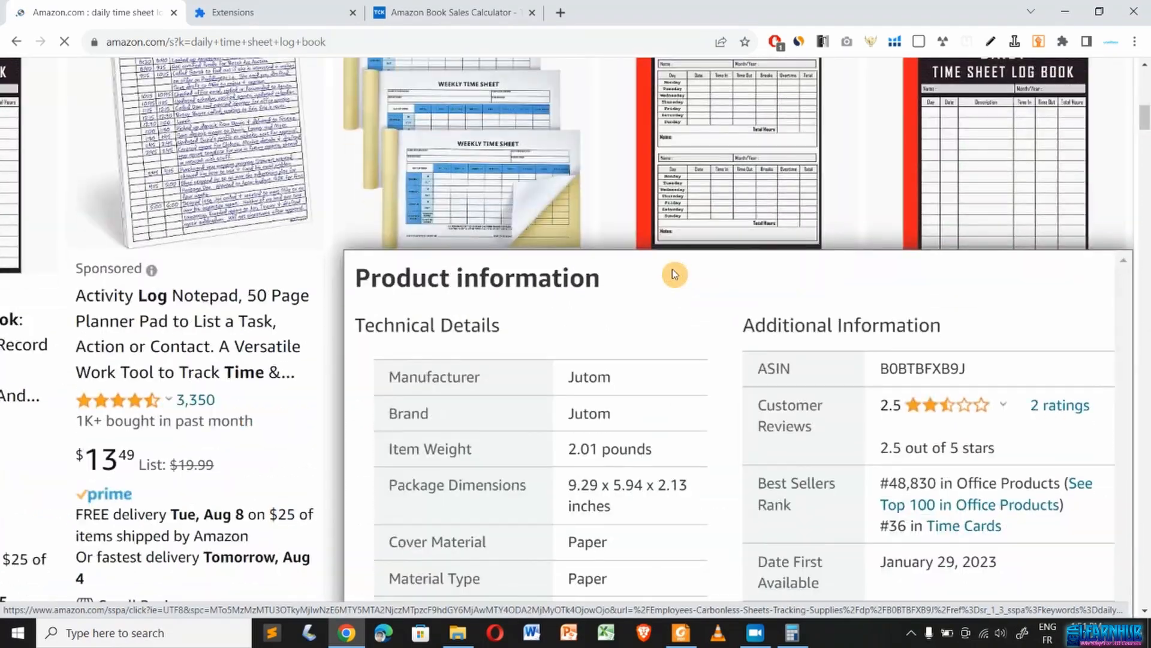
{"action": "scroll", "coordinate": [673, 273], "scroll_direction": "up", "scroll_amount": 3, "text": "ctrl"}
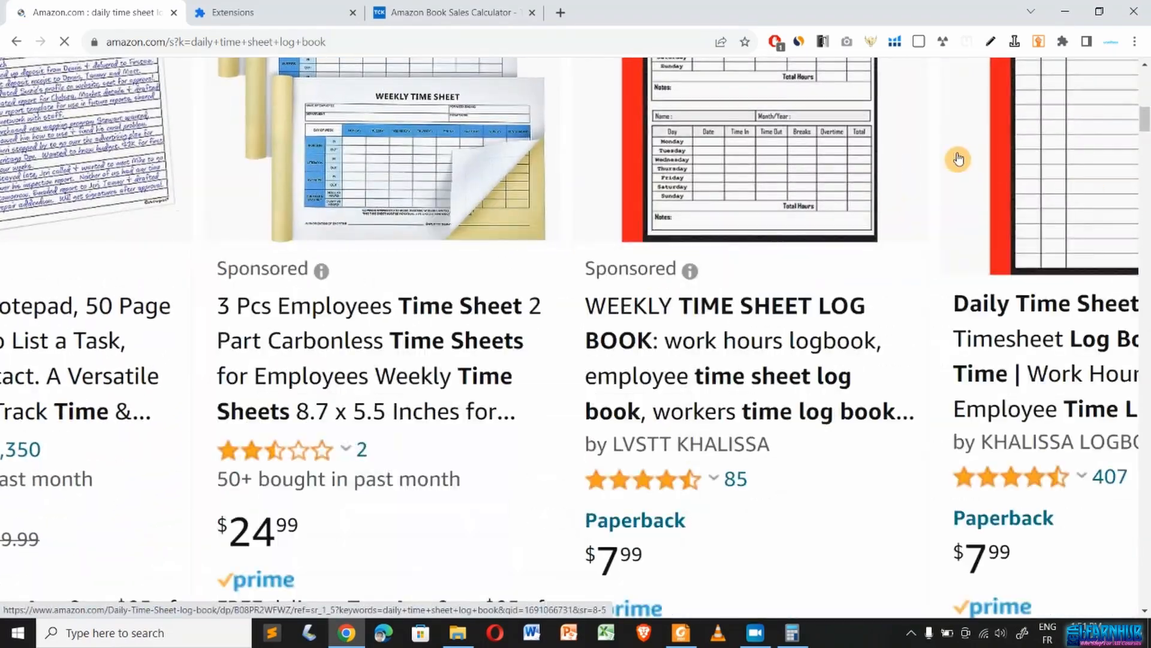
{"action": "mouse_move", "coordinate": [1053, 295]}
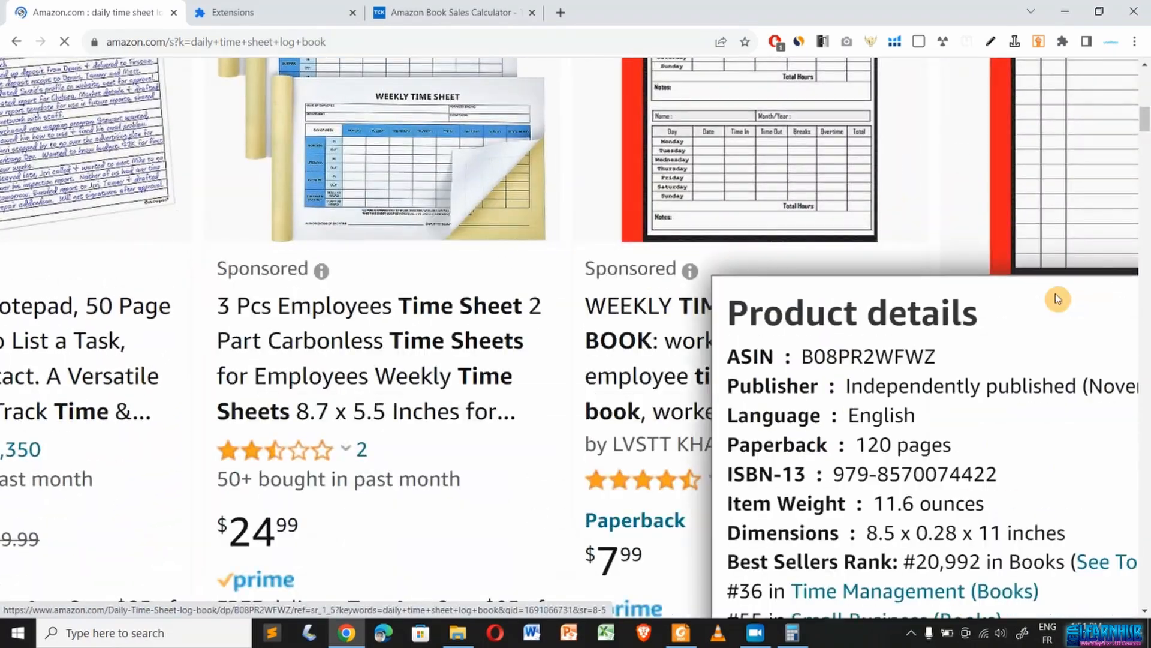
- Check the Daily Time Sheet log book's star rating breakdown and product details, then return to the niche summary
{"action": "scroll", "coordinate": [1054, 264], "scroll_direction": "down", "scroll_amount": 3}
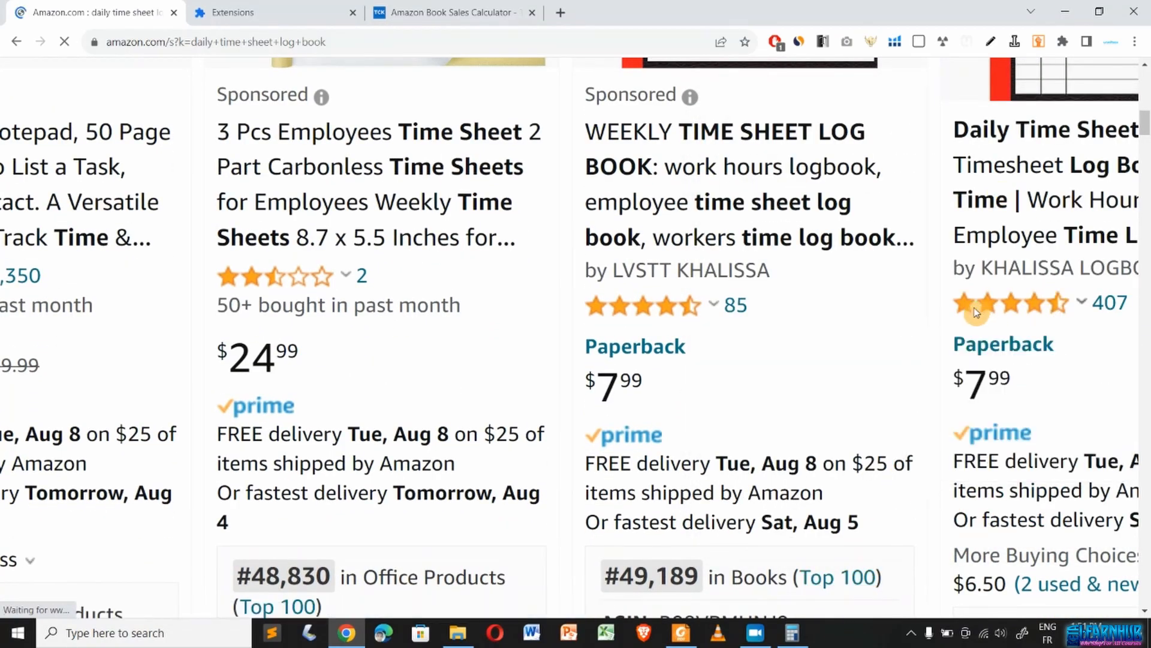
{"action": "scroll", "coordinate": [977, 311], "scroll_direction": "right", "scroll_amount": 3}
{"action": "mouse_move", "coordinate": [868, 312]}
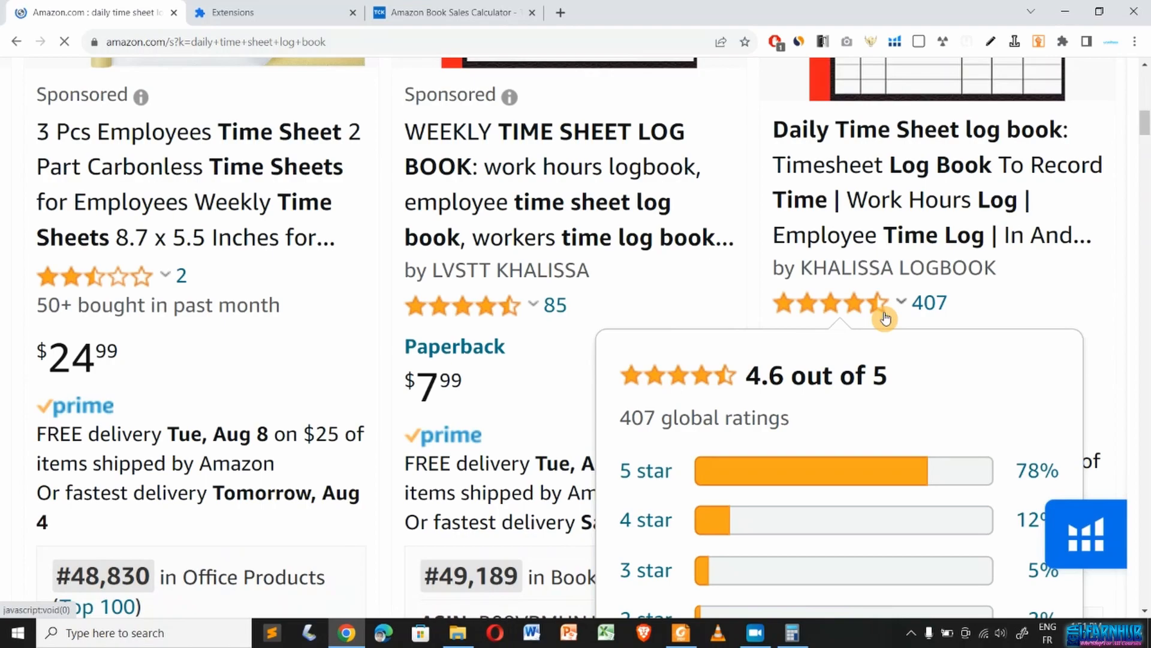
{"action": "scroll", "coordinate": [886, 318], "scroll_direction": "down", "scroll_amount": 3}
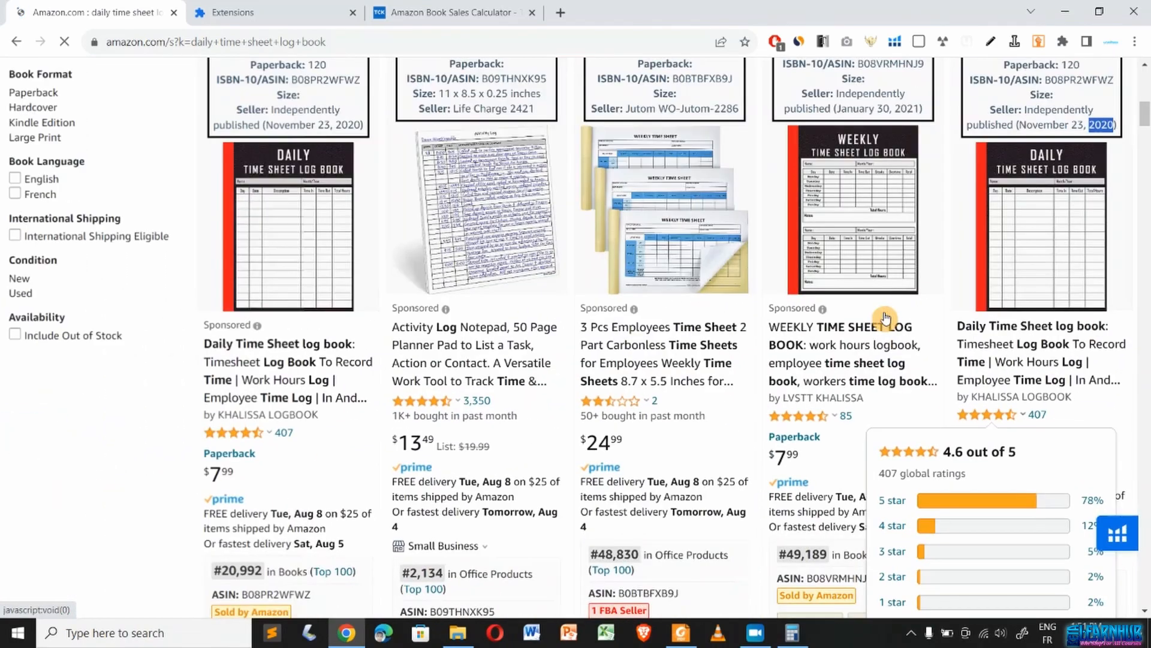
{"action": "mouse_move", "coordinate": [1032, 208]}
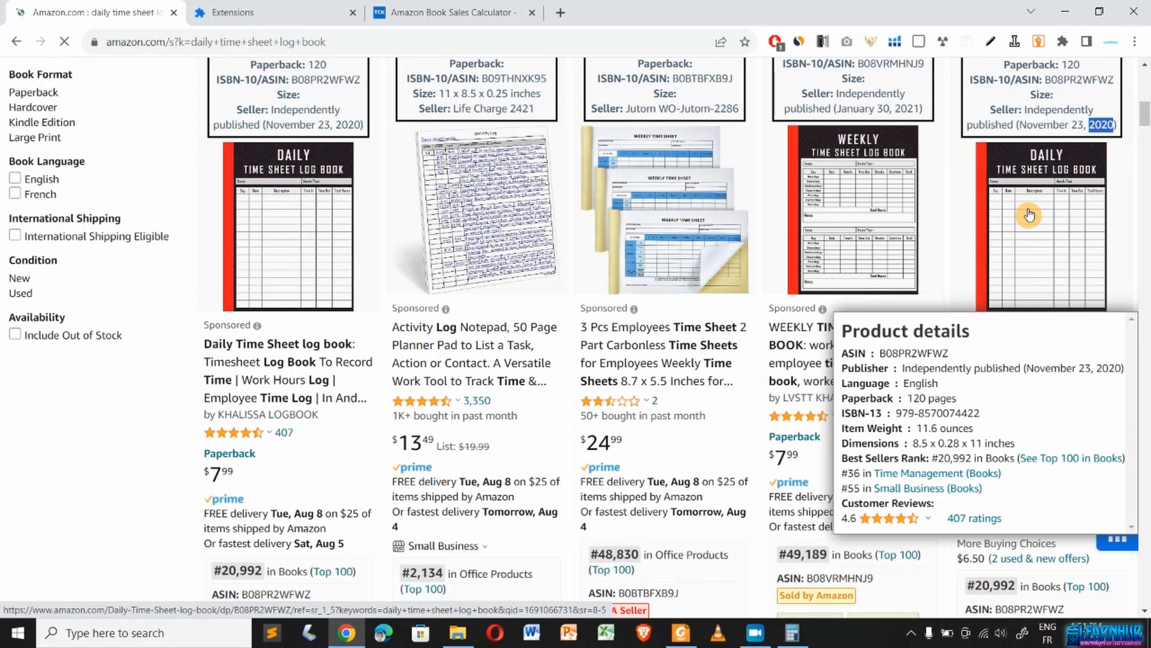
{"action": "scroll", "coordinate": [1030, 214], "scroll_direction": "up", "scroll_amount": 15}
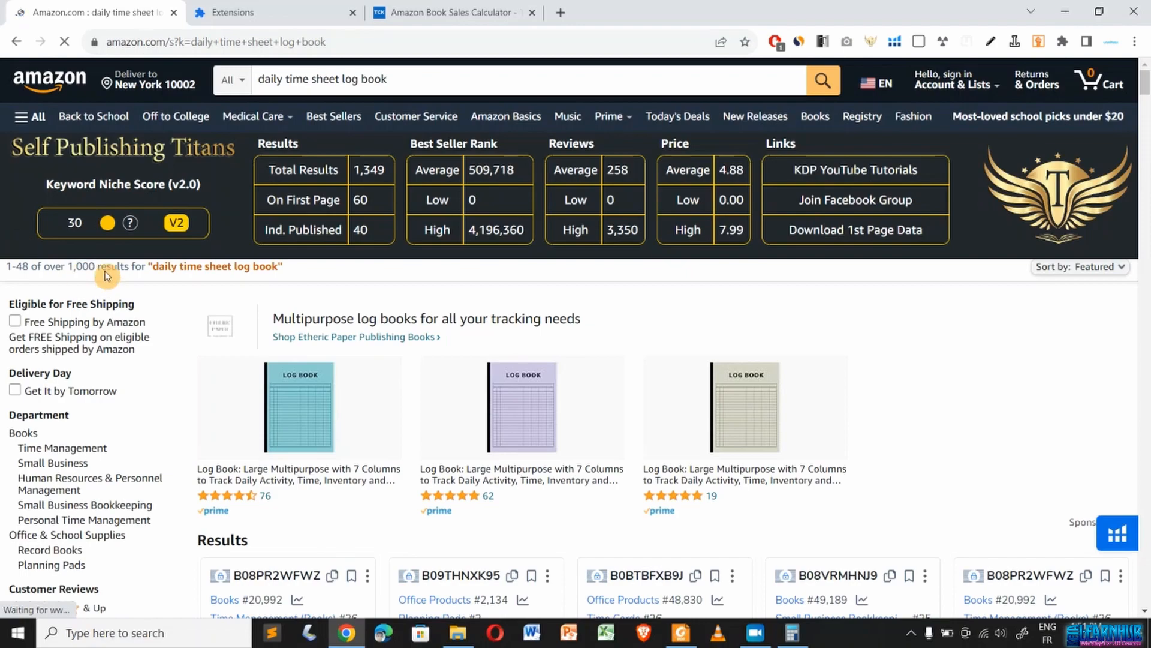
- Examine the niche summary's score, result counts, Best Seller Rank, reviews and prices for daily time sheet log book
{"action": "scroll", "coordinate": [104, 275], "scroll_direction": "up", "scroll_amount": 6}
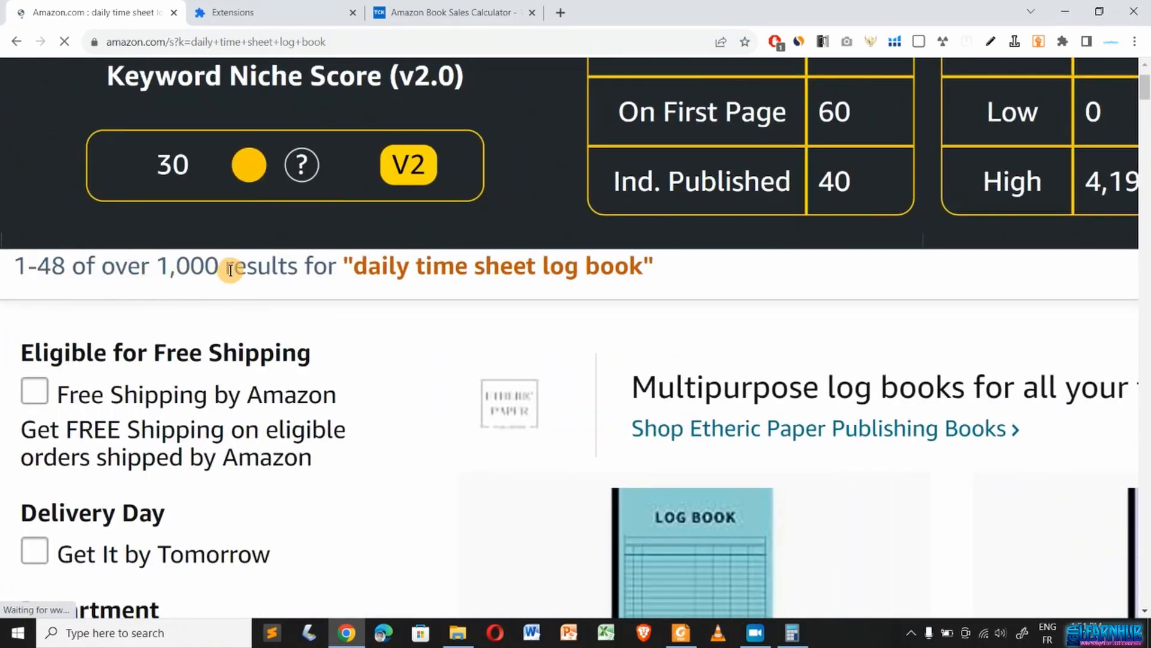
{"action": "scroll", "coordinate": [173, 277], "scroll_direction": "down", "scroll_amount": 3}
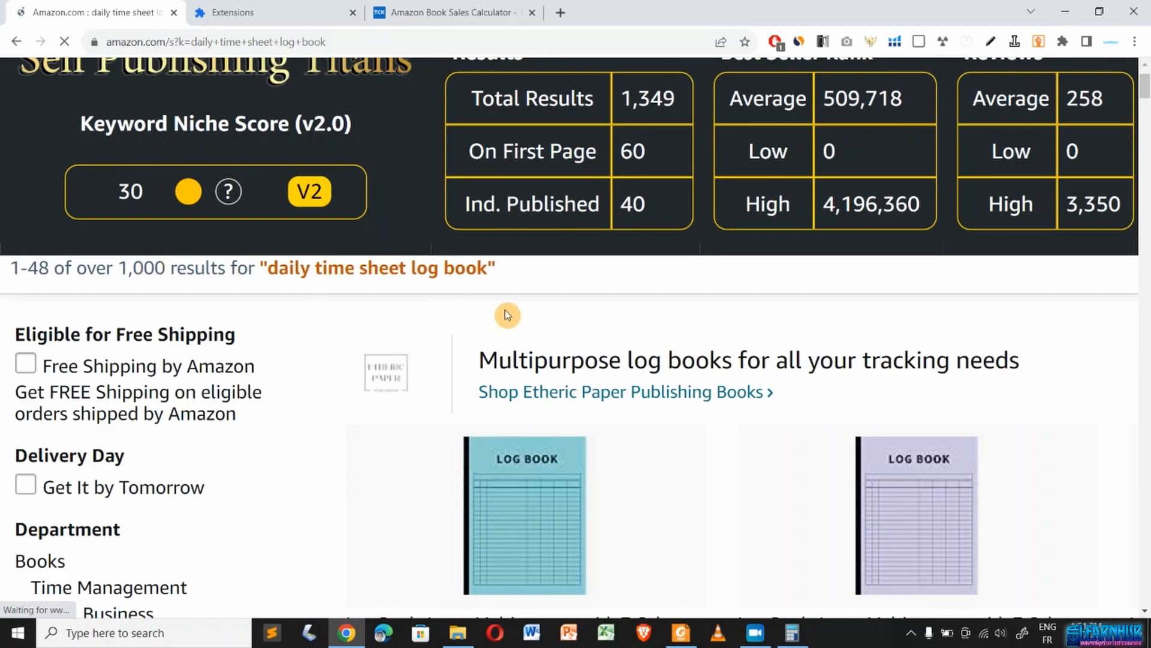
{"action": "scroll", "coordinate": [592, 314], "scroll_direction": "up", "scroll_amount": 2}
{"action": "scroll", "coordinate": [592, 314], "scroll_direction": "right", "scroll_amount": 2}
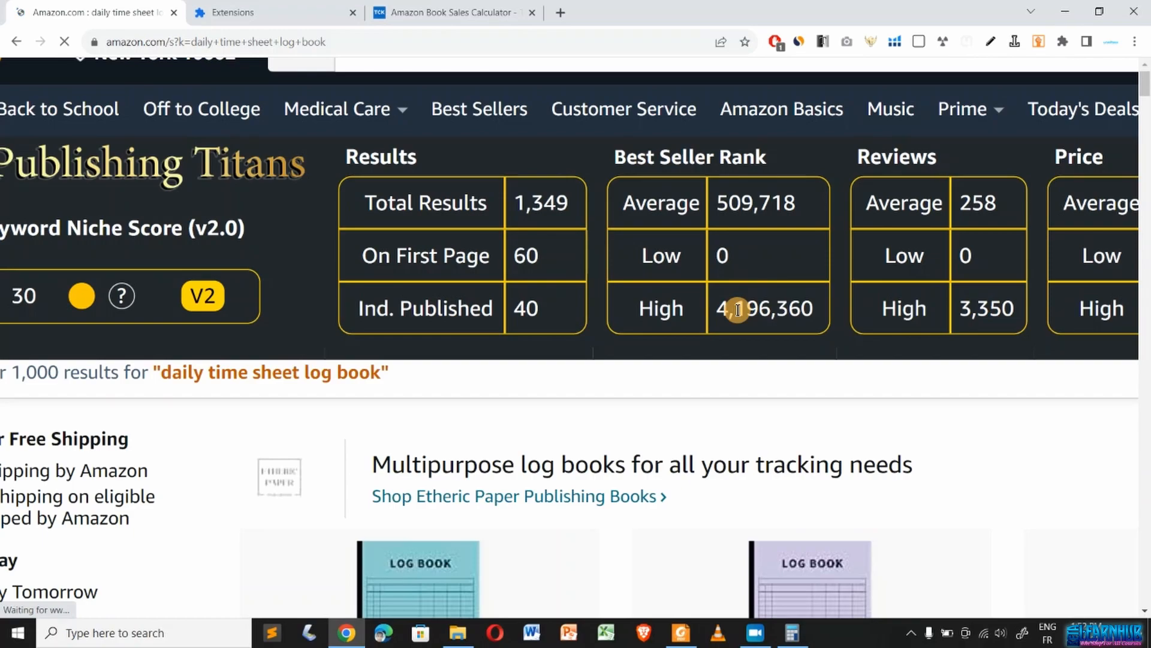
{"action": "scroll", "coordinate": [738, 309], "scroll_direction": "down", "scroll_amount": 1}
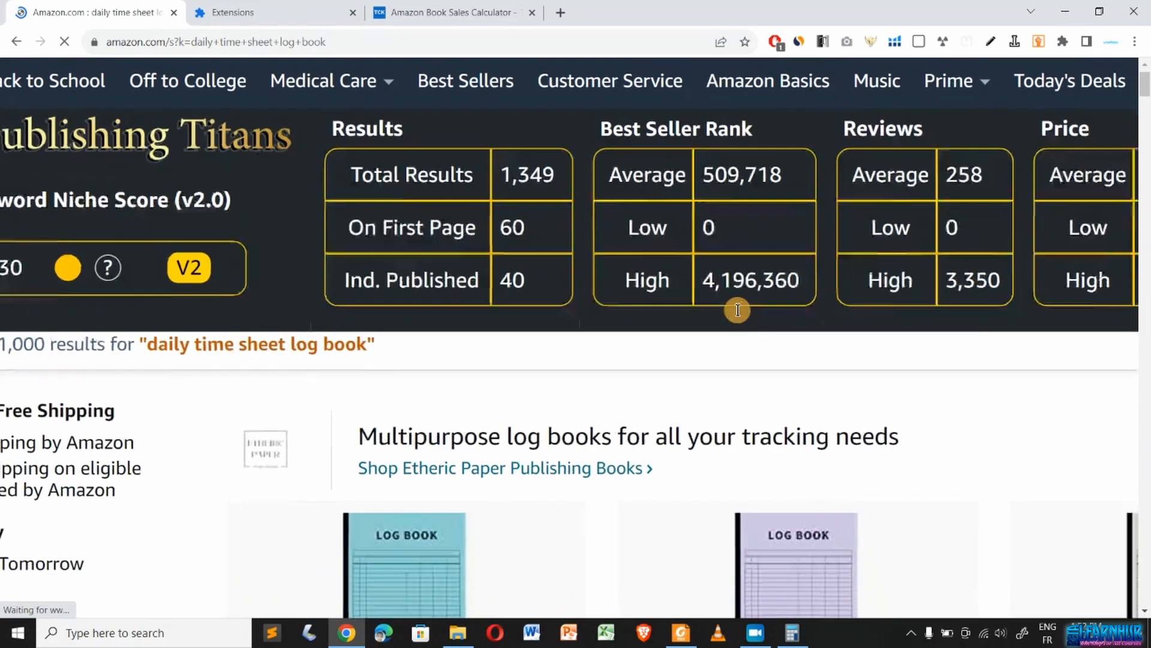
{"action": "scroll", "coordinate": [737, 308], "scroll_direction": "right", "scroll_amount": 3}
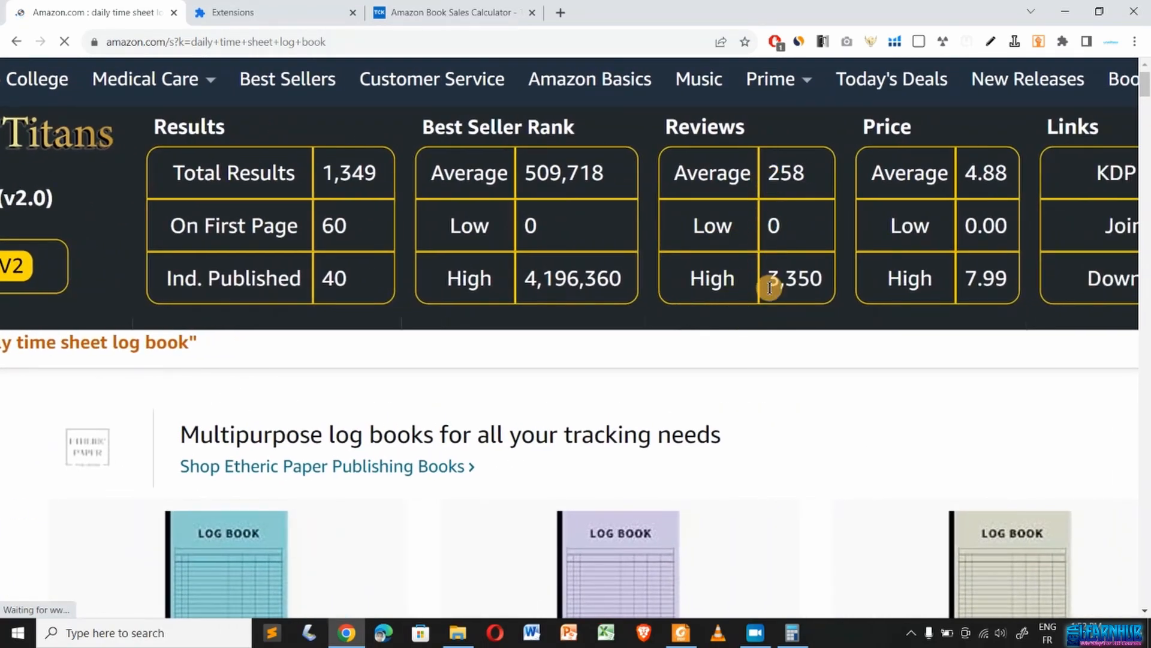
- Review the ranks, publication dates, ratings and prices of the first row of results, then return to the niche summary
{"action": "scroll", "coordinate": [780, 342], "scroll_direction": "down", "scroll_amount": 6}
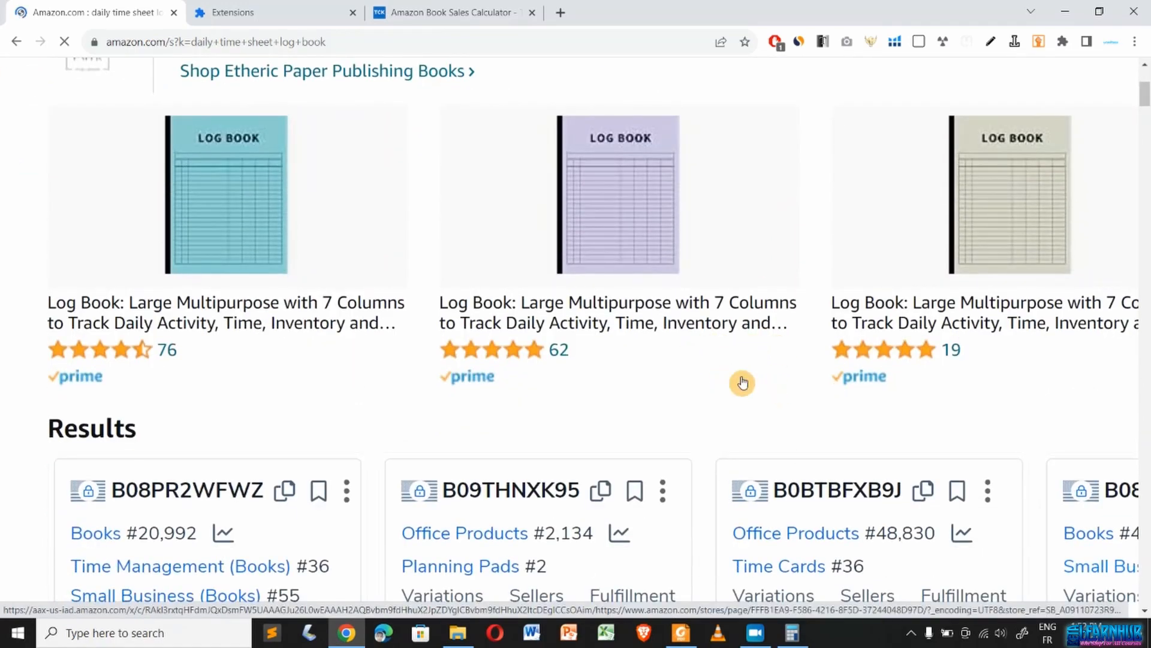
{"action": "scroll", "coordinate": [643, 351], "scroll_direction": "down", "scroll_amount": 3}
{"action": "scroll", "coordinate": [642, 352], "scroll_direction": "down", "scroll_amount": 2}
{"action": "scroll", "coordinate": [644, 352], "scroll_direction": "down", "scroll_amount": 8}
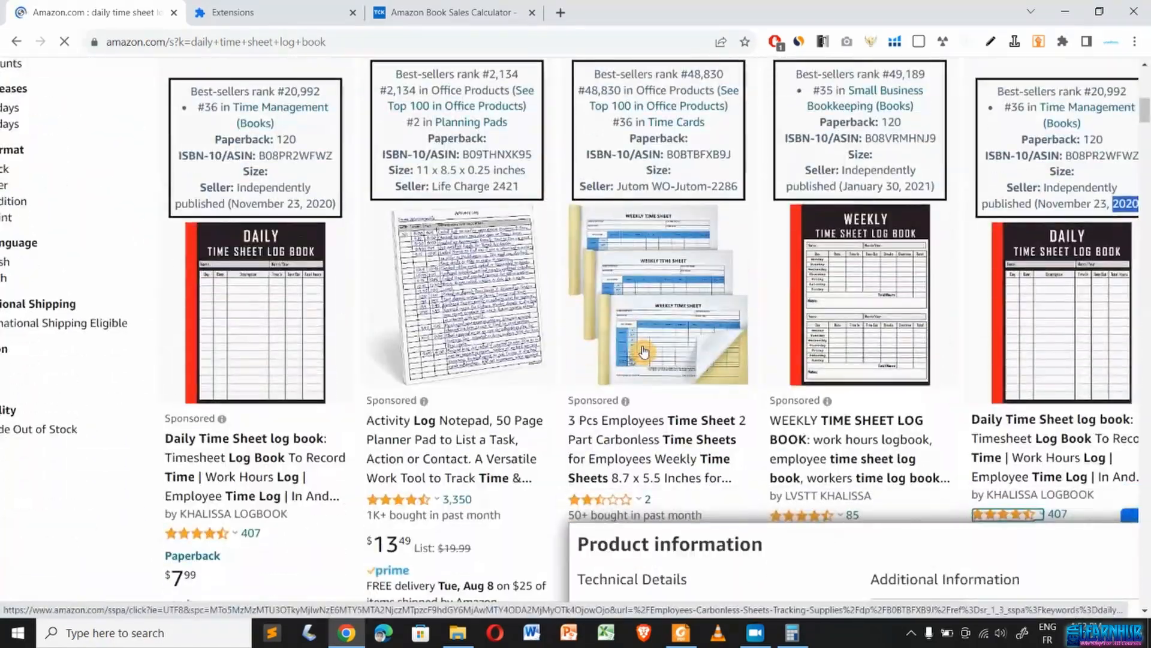
{"action": "scroll", "coordinate": [644, 352], "scroll_direction": "down", "scroll_amount": 1}
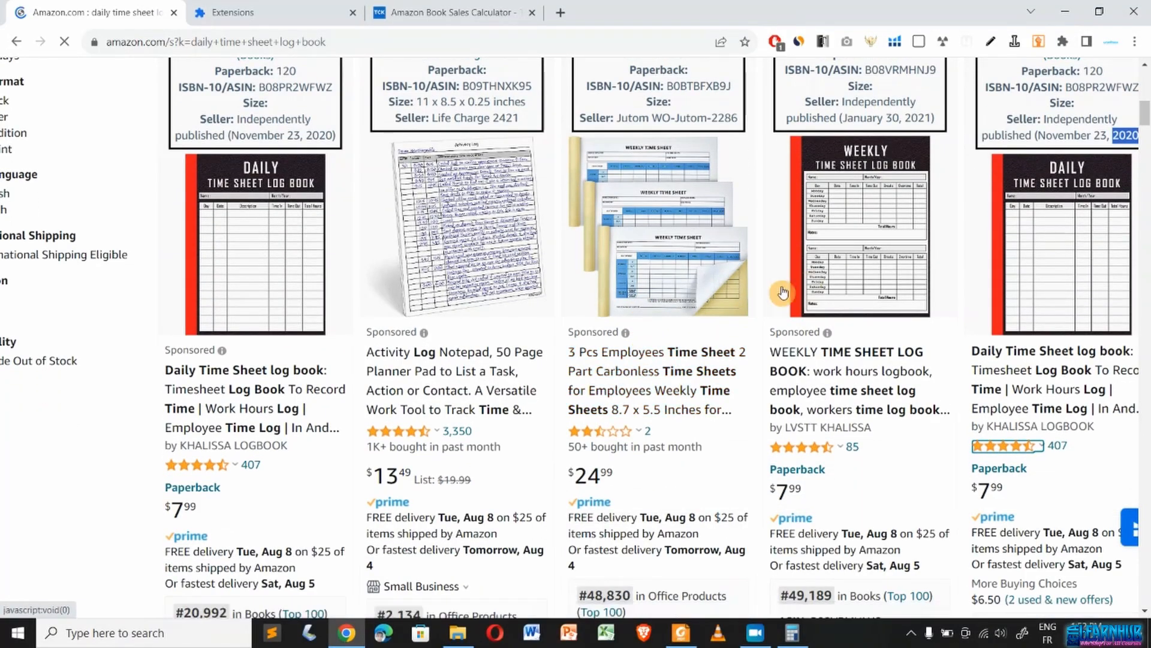
{"action": "mouse_move", "coordinate": [921, 268]}
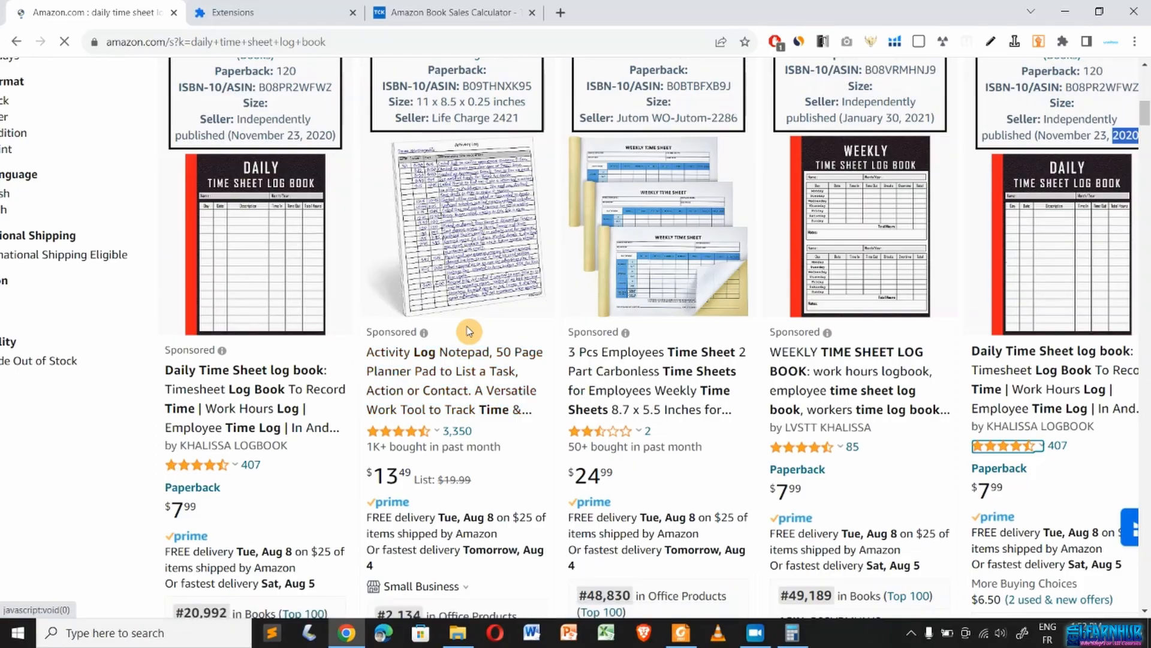
{"action": "scroll", "coordinate": [470, 329], "scroll_direction": "up", "scroll_amount": 10}
{"action": "scroll", "coordinate": [469, 330], "scroll_direction": "up", "scroll_amount": 2}
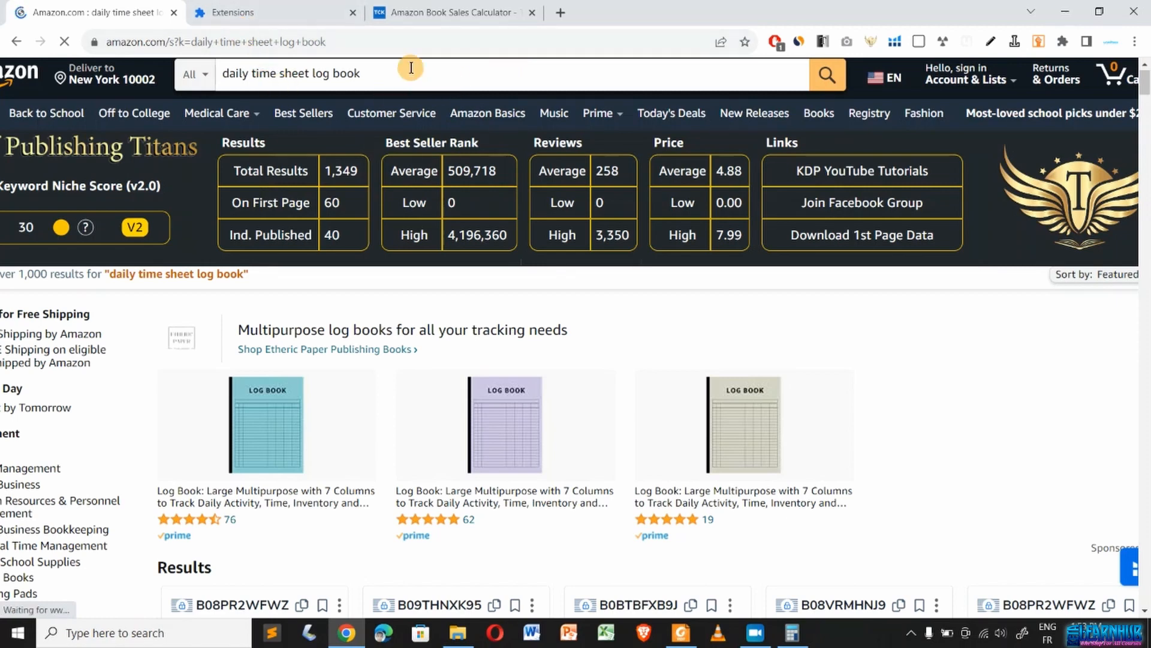
- Look through the installed Chrome extensions, focusing on Helium 10 and KDP / Amazon BSR & Keyword Research
{"action": "left_click", "coordinate": [271, 8]}
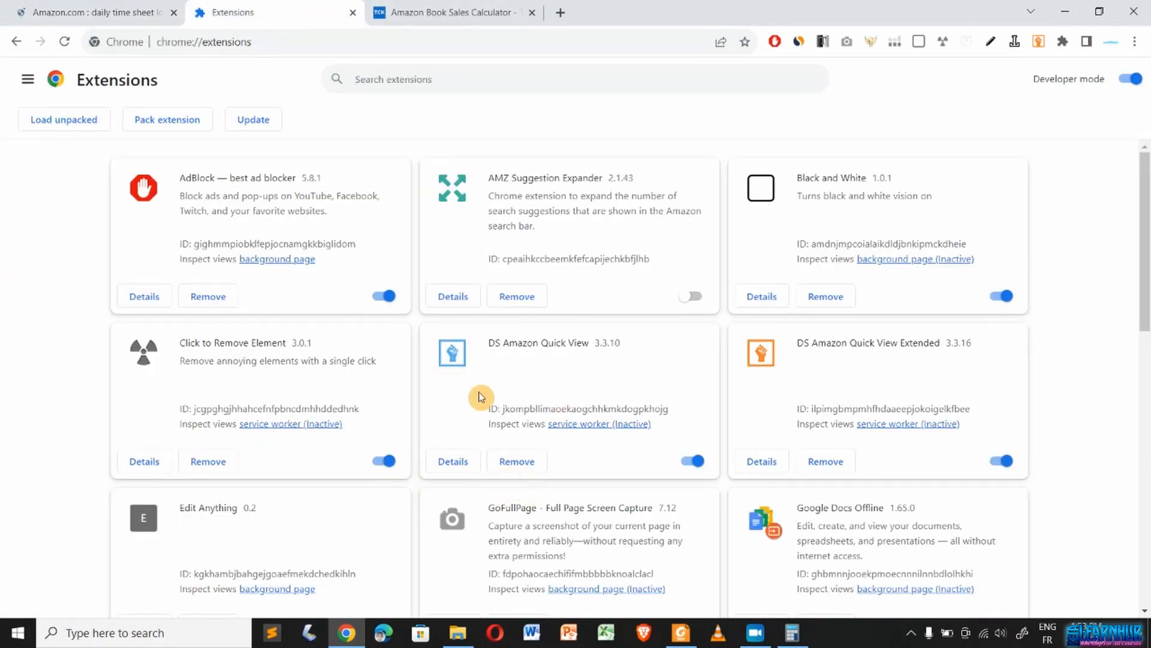
{"action": "scroll", "coordinate": [3, 448], "scroll_direction": "down", "scroll_amount": 3}
{"action": "scroll", "coordinate": [3, 449], "scroll_direction": "down", "scroll_amount": 2}
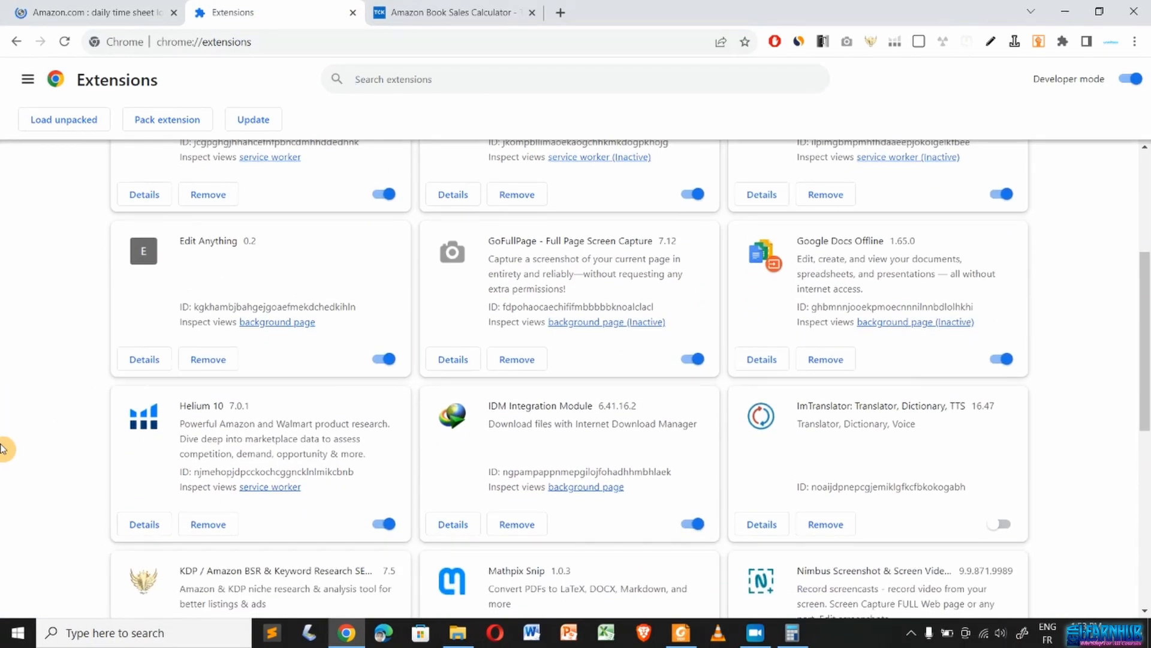
{"action": "scroll", "coordinate": [3, 449], "scroll_direction": "down", "scroll_amount": 4}
{"action": "scroll", "coordinate": [3, 449], "scroll_direction": "up", "scroll_amount": 1}
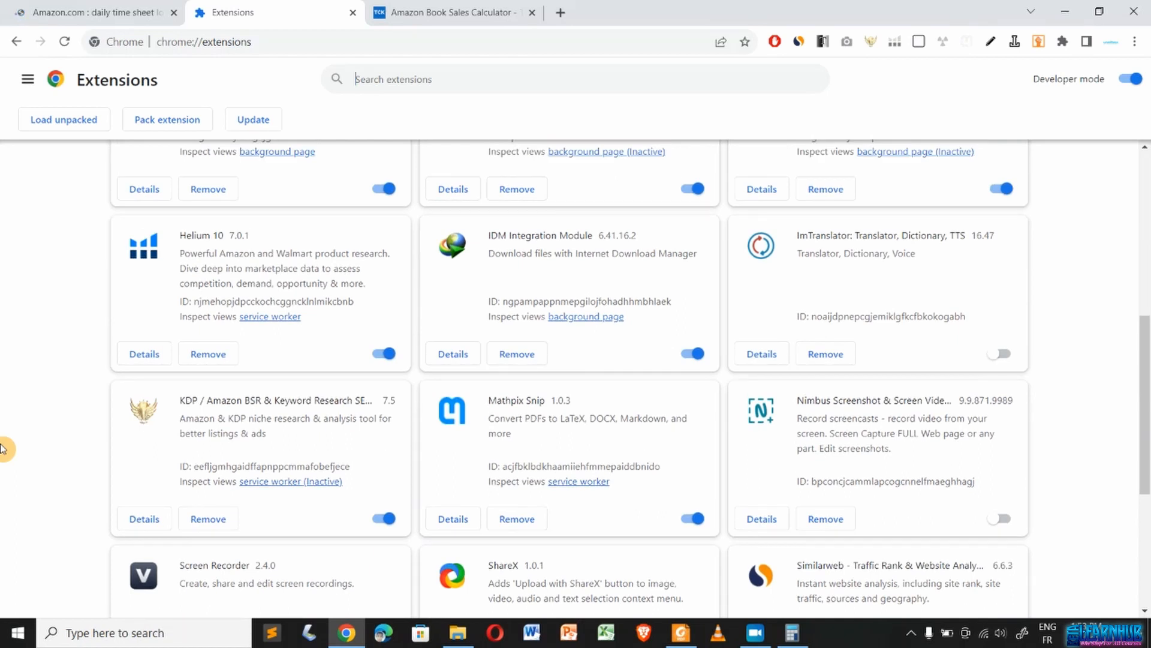
{"action": "scroll", "coordinate": [3, 448], "scroll_direction": "up", "scroll_amount": 3}
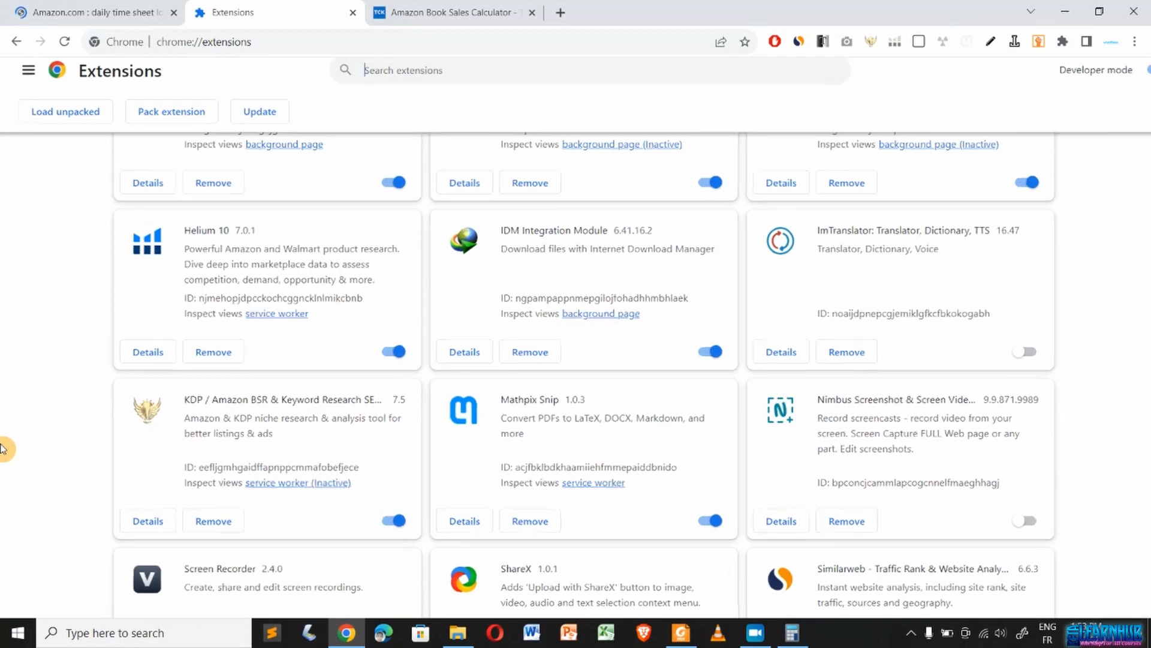
{"action": "scroll", "coordinate": [3, 449], "scroll_direction": "up", "scroll_amount": 1}
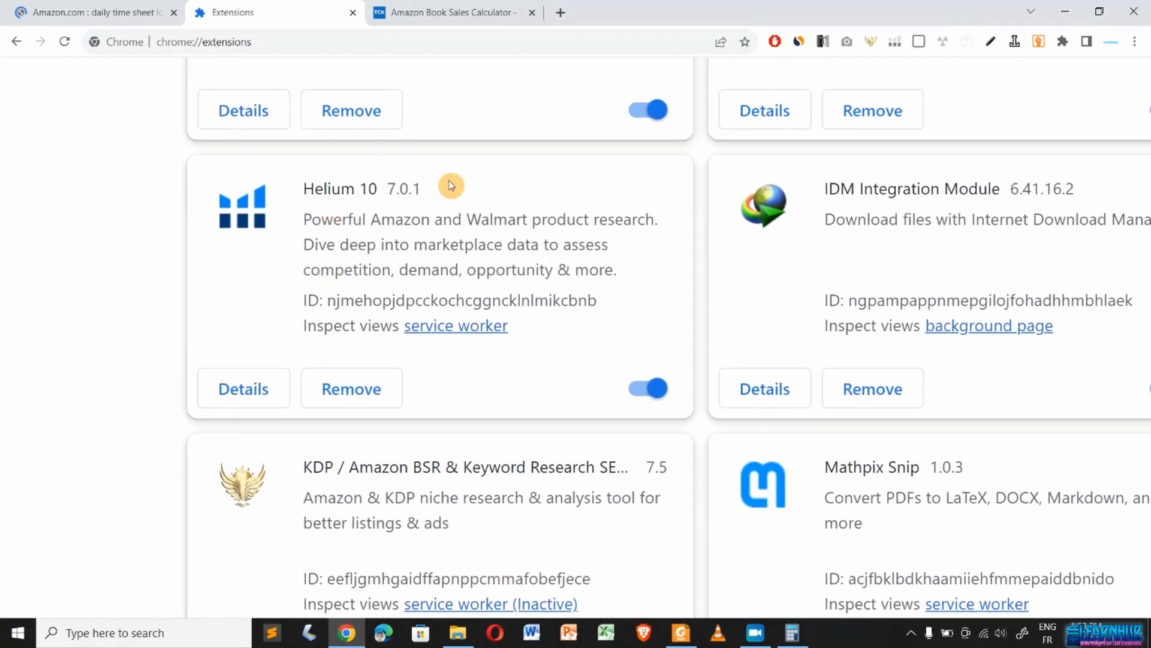
{"action": "scroll", "coordinate": [67, 368], "scroll_direction": "down", "scroll_amount": 4}
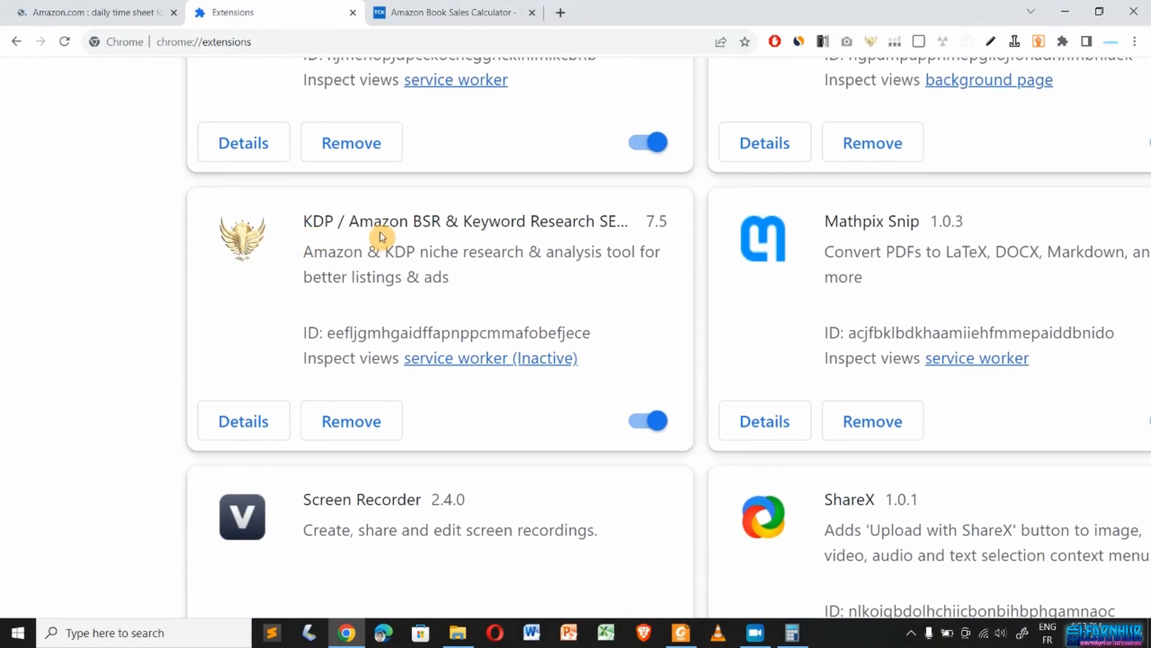
{"action": "scroll", "coordinate": [165, 335], "scroll_direction": "down", "scroll_amount": 7}
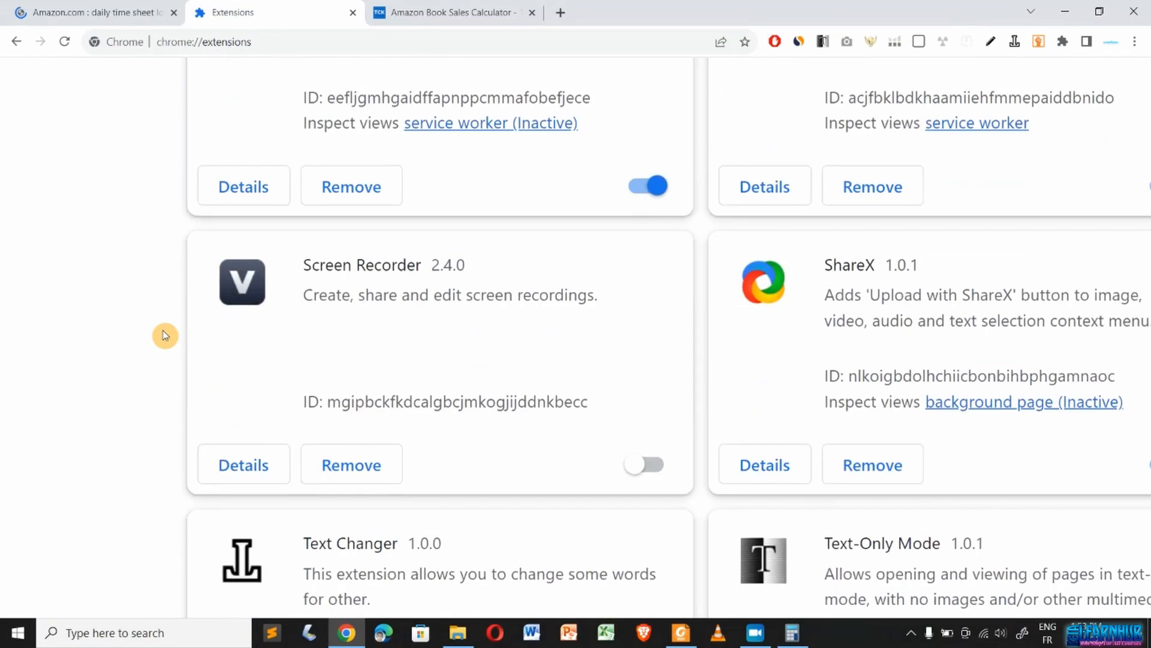
{"action": "scroll", "coordinate": [165, 336], "scroll_direction": "right", "scroll_amount": 3}
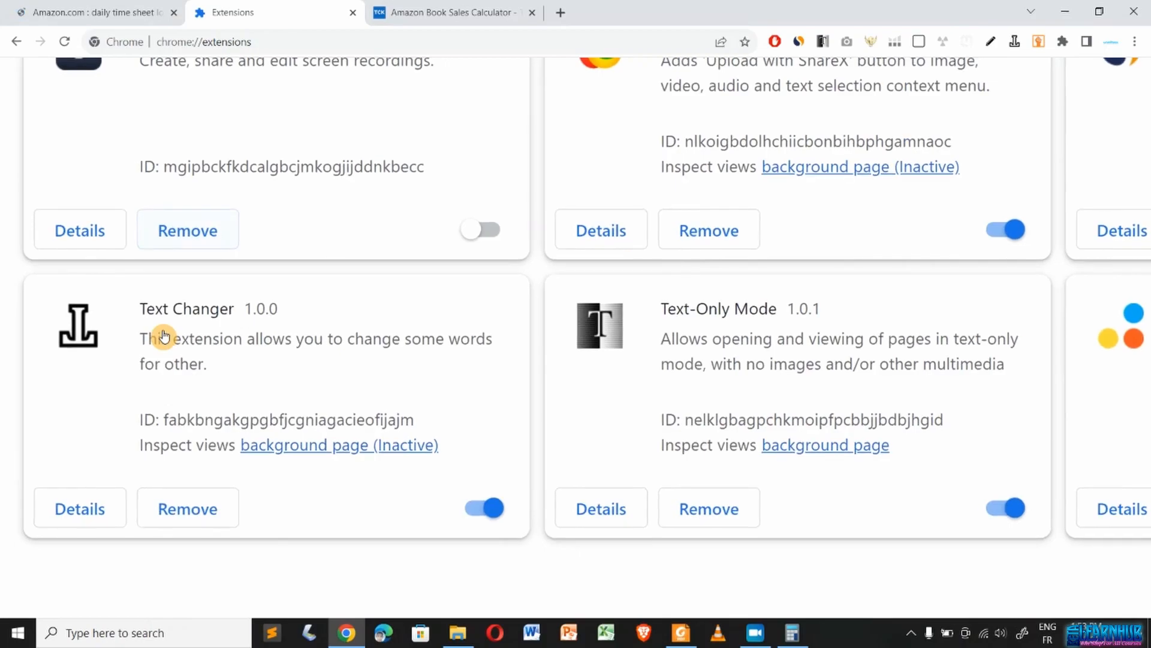
{"action": "scroll", "coordinate": [163, 335], "scroll_direction": "up", "scroll_amount": 20}
{"action": "scroll", "coordinate": [165, 335], "scroll_direction": "up", "scroll_amount": 4}
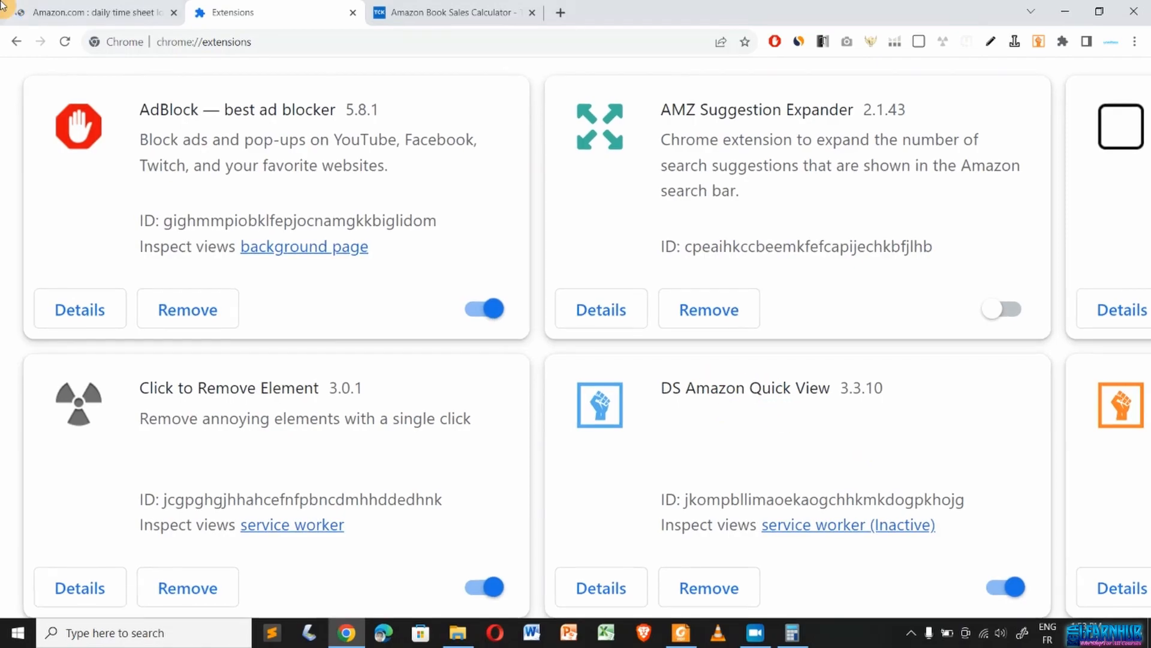
- Return to the Amazon results and preview the product details of the Weekly and Daily Time Sheet Log Books
{"action": "left_click", "coordinate": [72, 6]}
{"action": "scroll", "coordinate": [670, 303], "scroll_direction": "down", "scroll_amount": 10}
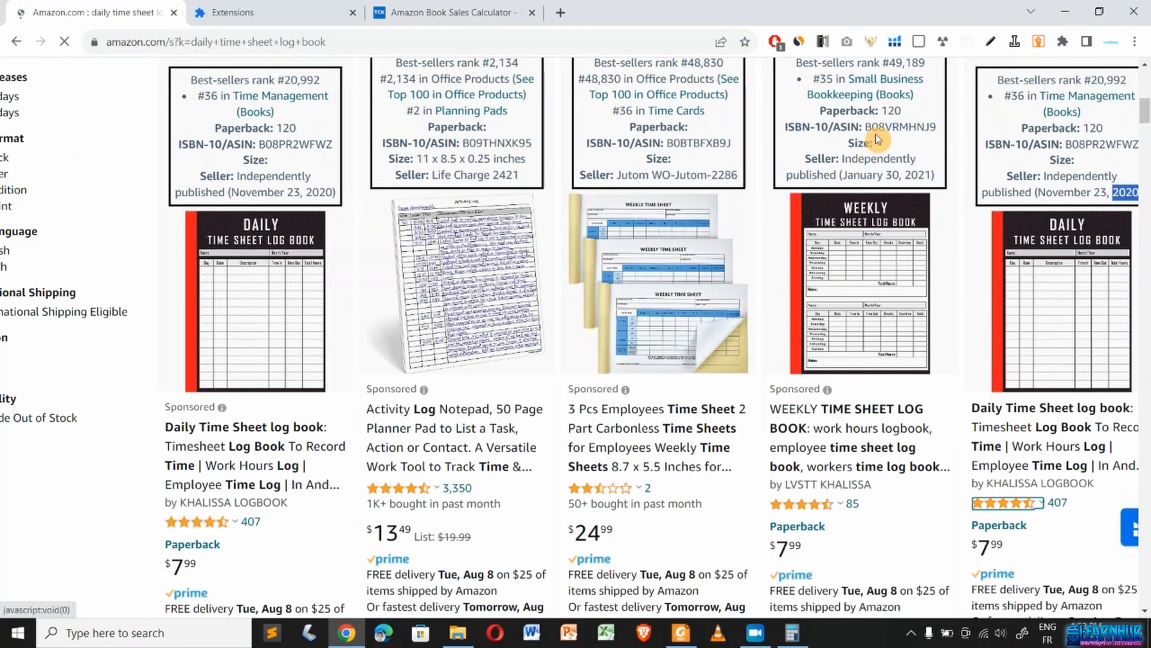
{"action": "mouse_move", "coordinate": [859, 328]}
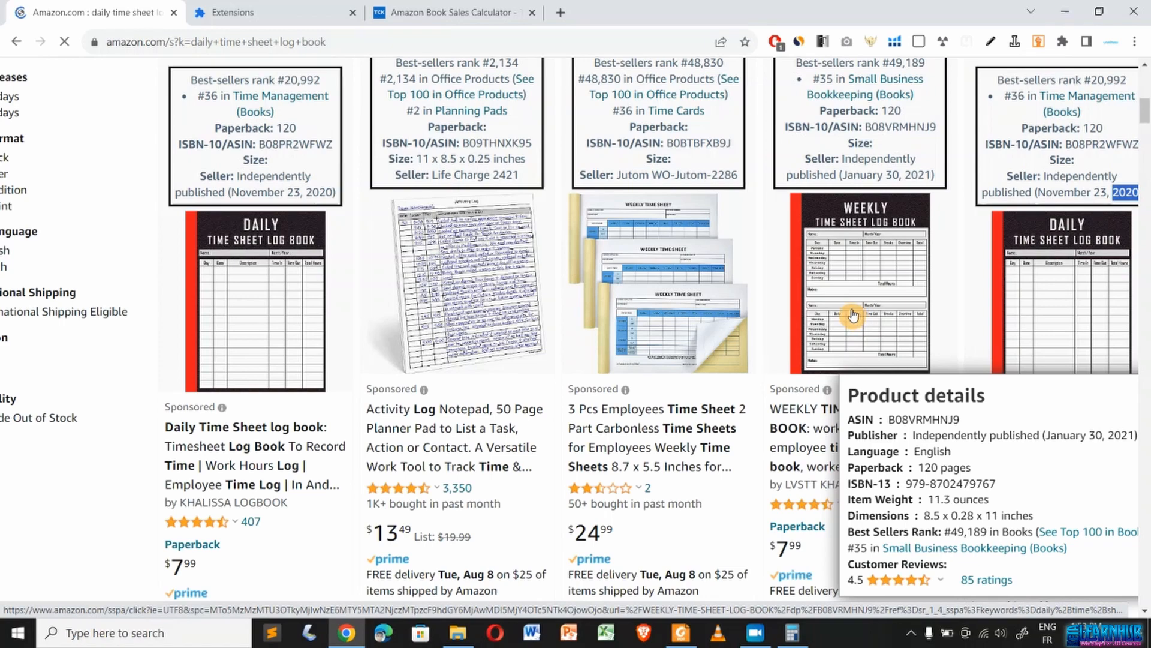
{"action": "scroll", "coordinate": [853, 315], "scroll_direction": "right", "scroll_amount": 1}
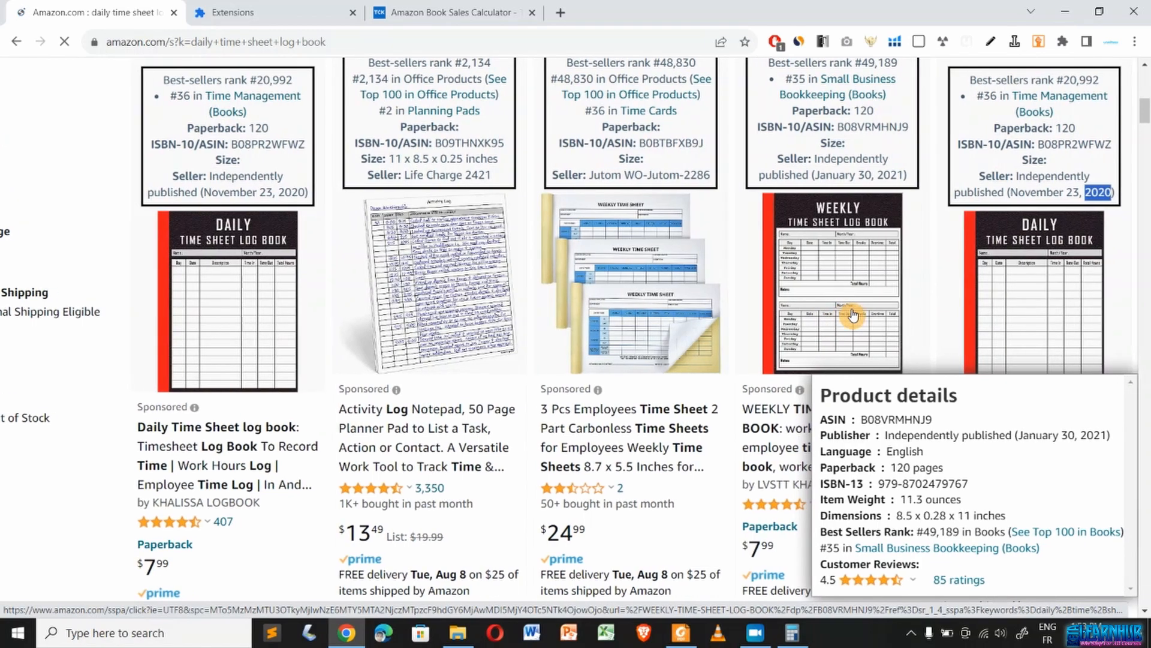
{"action": "mouse_move", "coordinate": [1011, 278]}
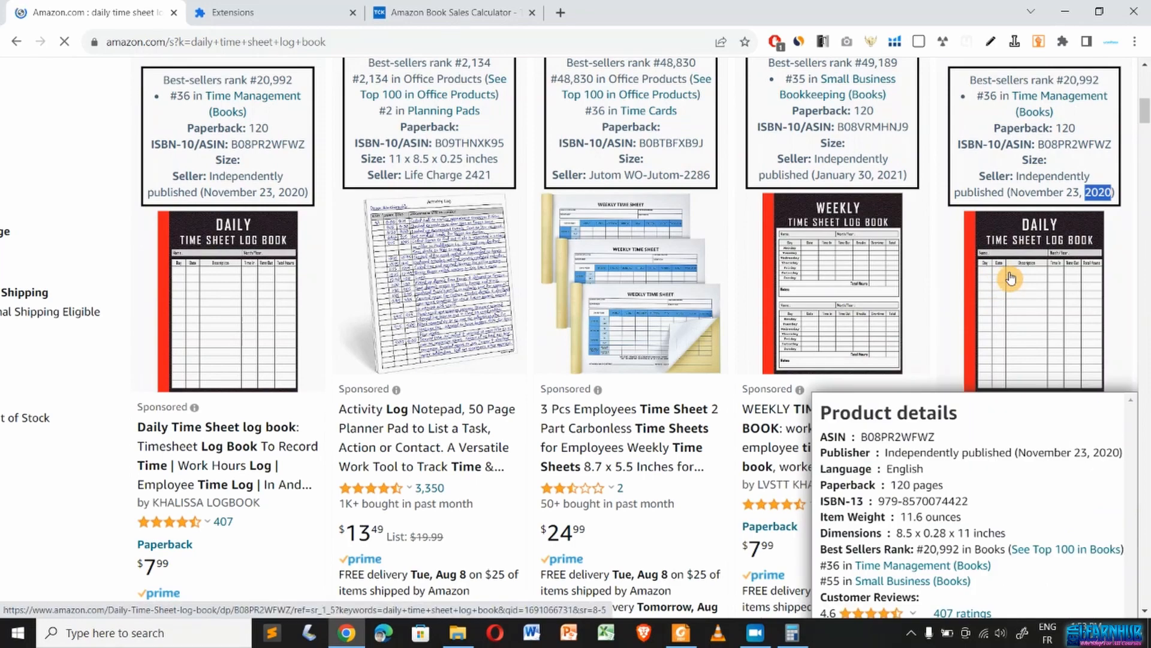
{"action": "scroll", "coordinate": [1011, 277], "scroll_direction": "down", "scroll_amount": 1}
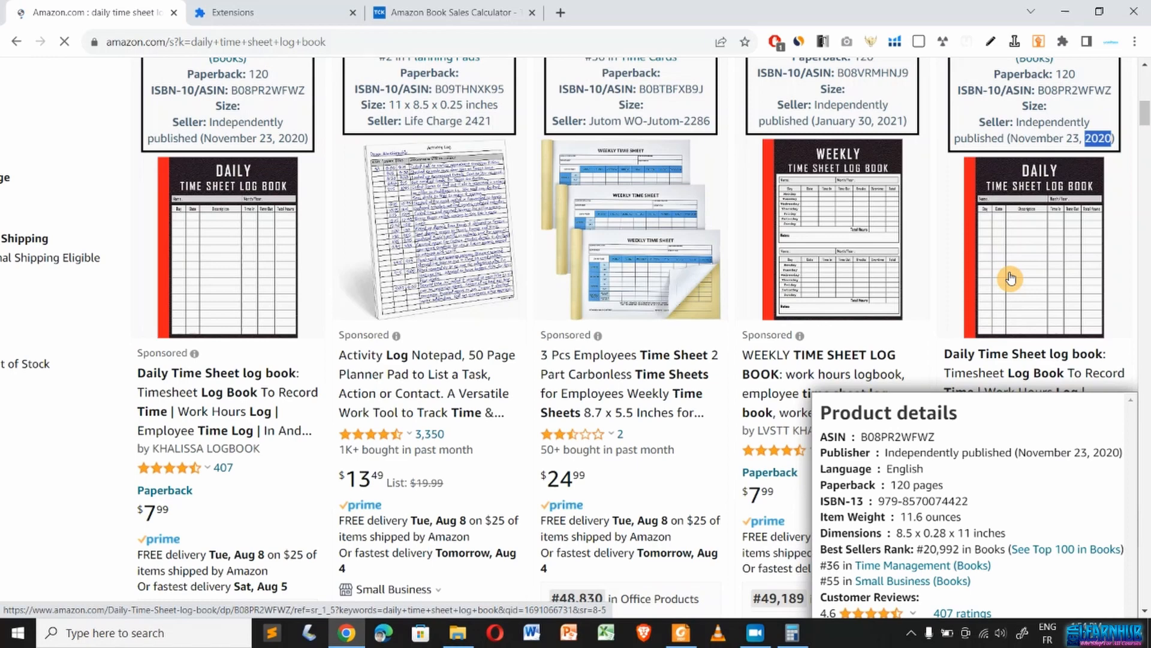
- Review the full list of installed Chrome extensions again, then go back to the Amazon results
{"action": "left_click", "coordinate": [250, 7]}
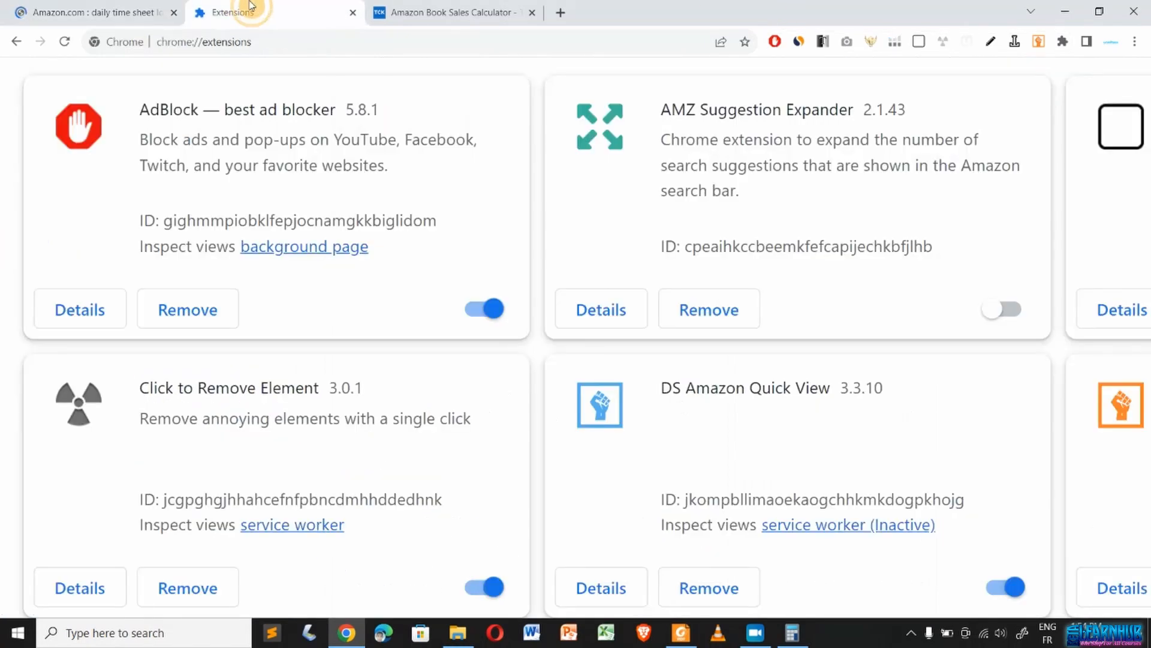
{"action": "scroll", "coordinate": [155, 343], "scroll_direction": "down", "scroll_amount": 5}
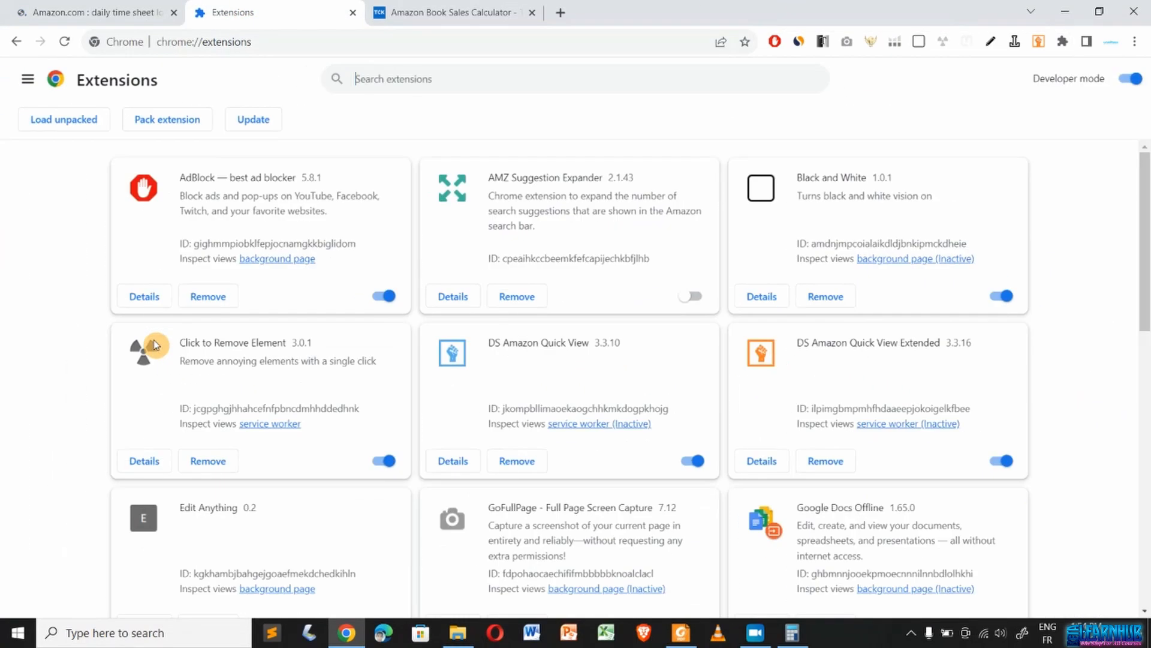
{"action": "scroll", "coordinate": [46, 420], "scroll_direction": "down", "scroll_amount": 7}
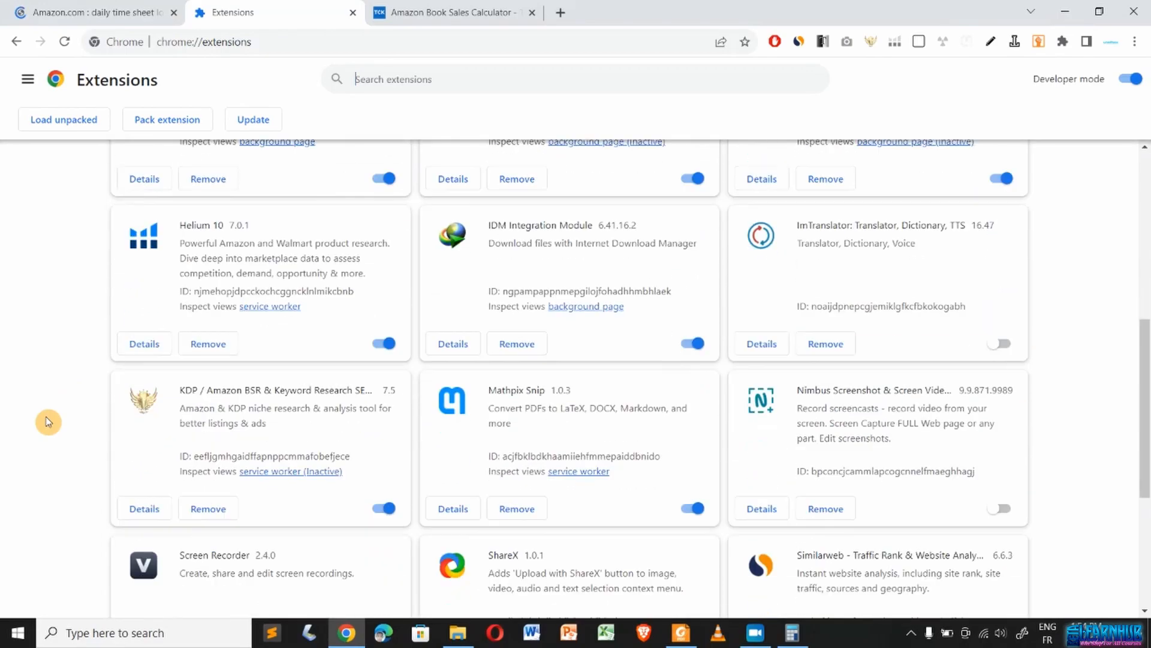
{"action": "scroll", "coordinate": [48, 422], "scroll_direction": "down", "scroll_amount": 3}
{"action": "scroll", "coordinate": [48, 421], "scroll_direction": "up", "scroll_amount": 7}
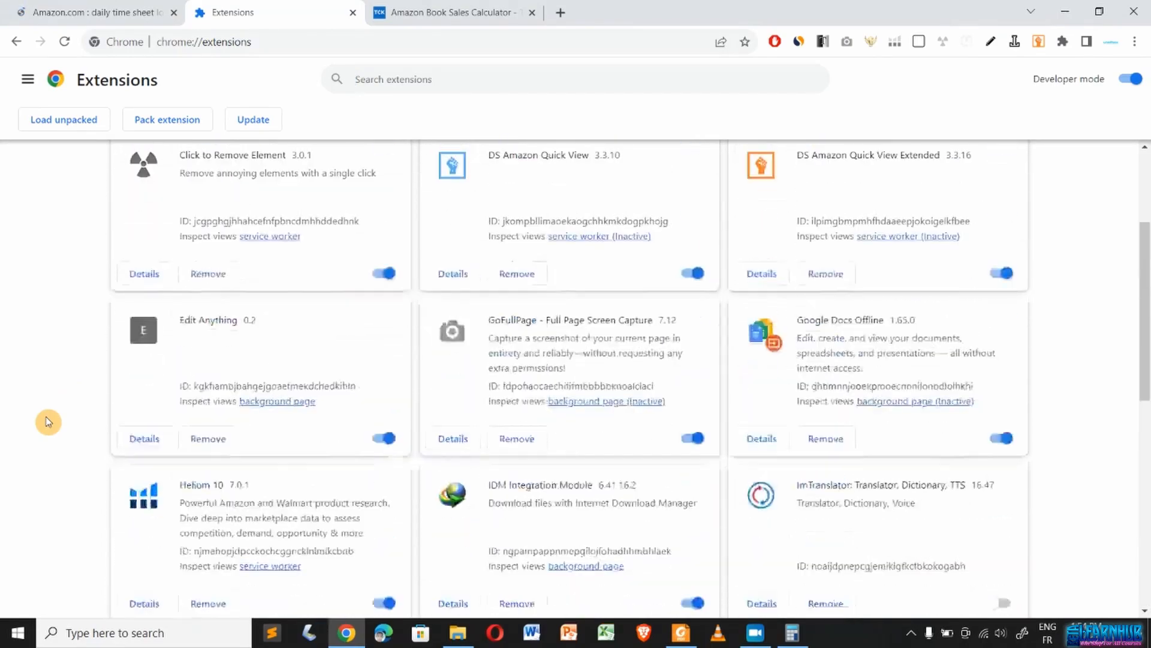
{"action": "scroll", "coordinate": [48, 422], "scroll_direction": "up", "scroll_amount": 3}
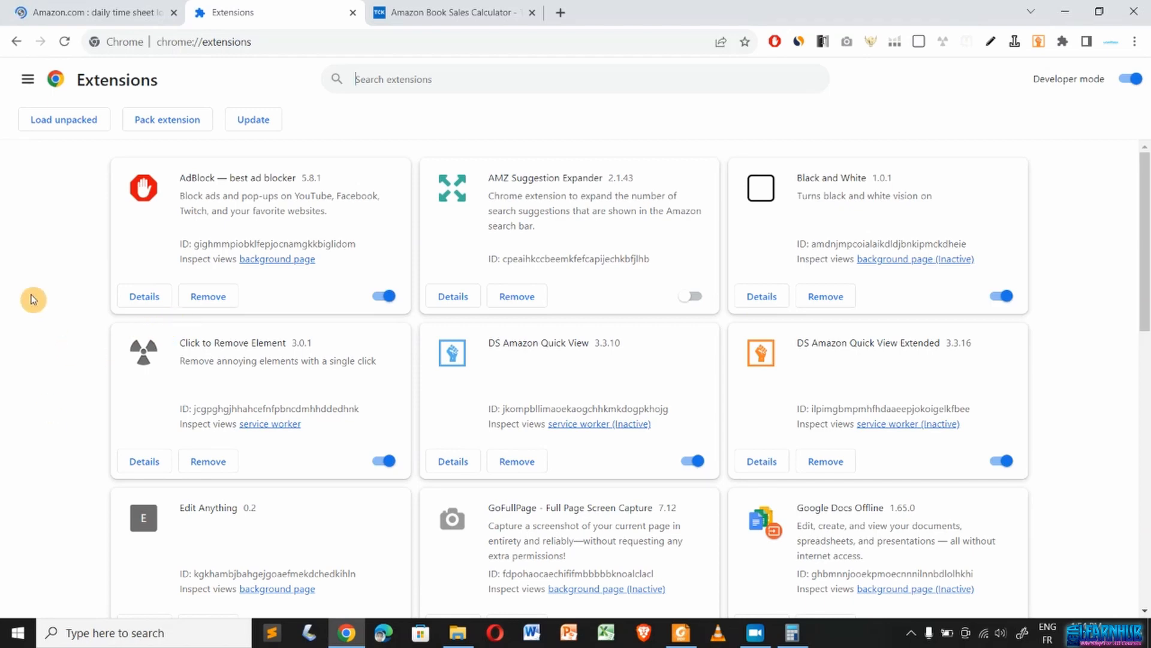
{"action": "left_click", "coordinate": [84, 9]}
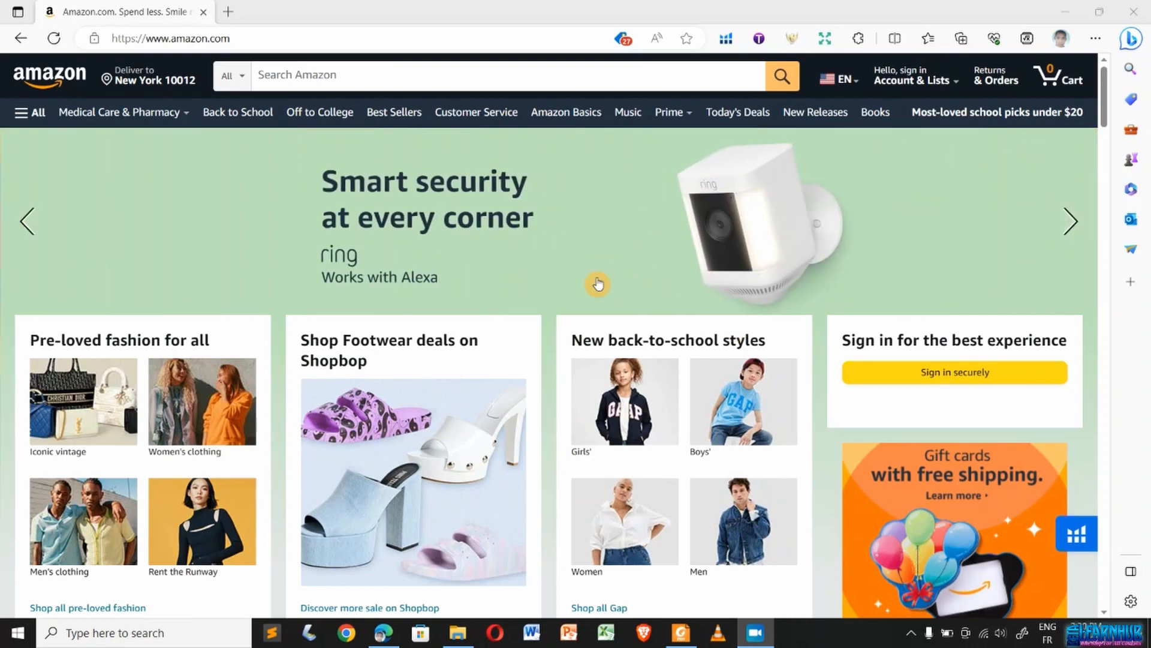
- In Microsoft Edge, search Amazon for the suggested term "homework planner" and look through the first rows of results
{"action": "left_click", "coordinate": [347, 77]}
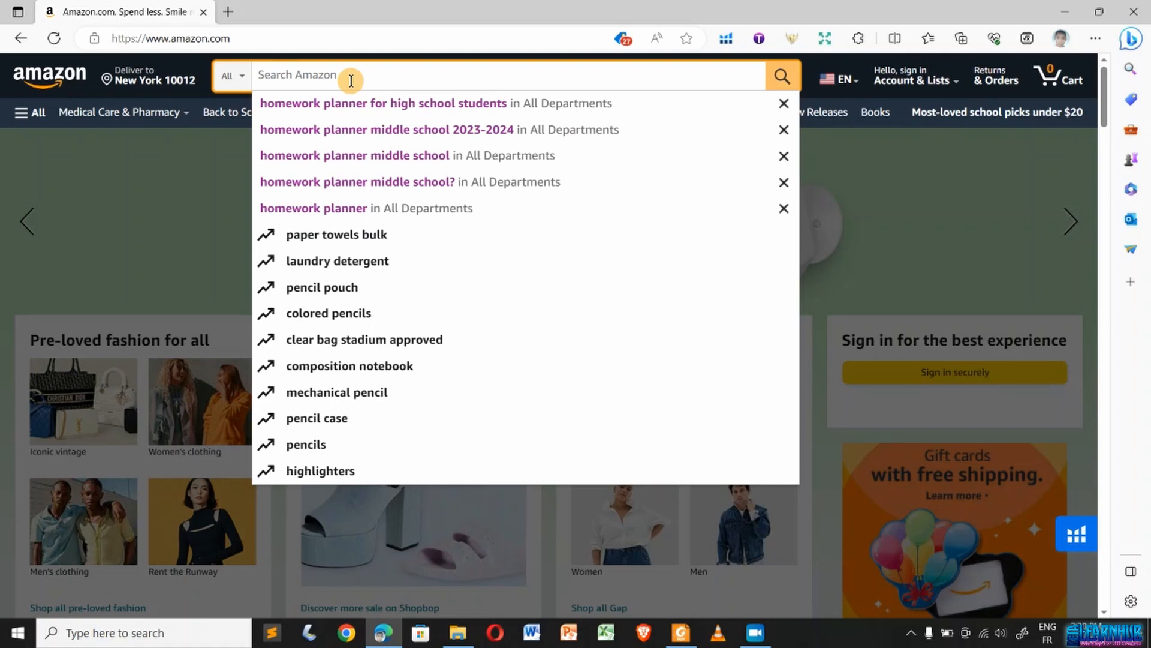
{"action": "left_click", "coordinate": [318, 216]}
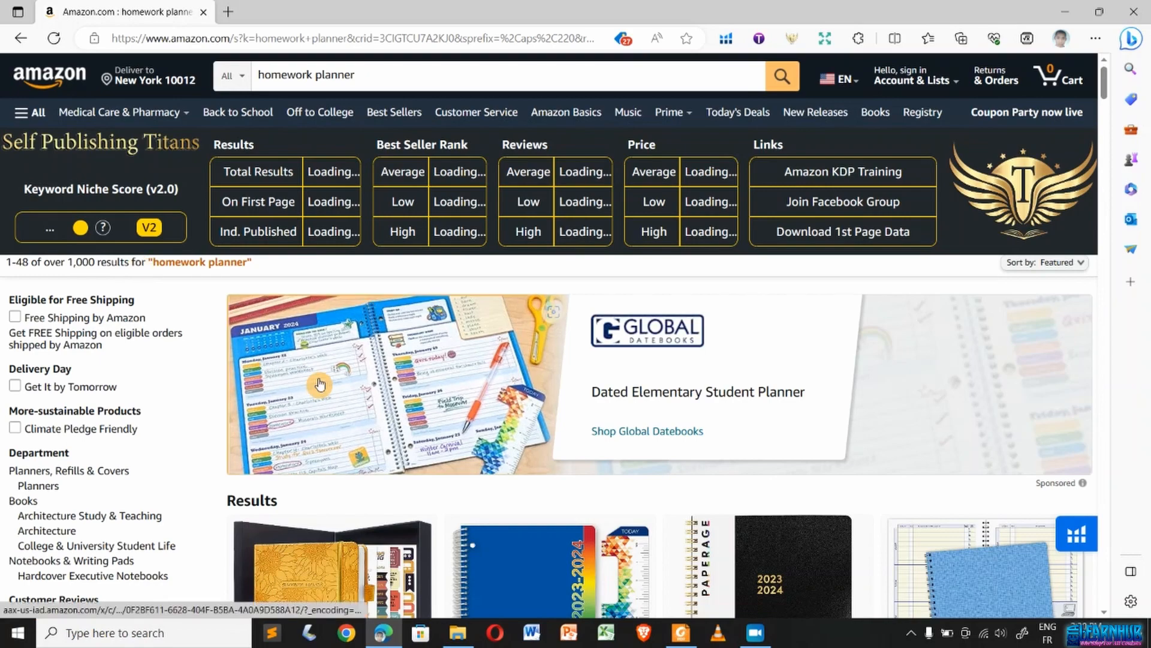
{"action": "scroll", "coordinate": [848, 424], "scroll_direction": "down", "scroll_amount": 5}
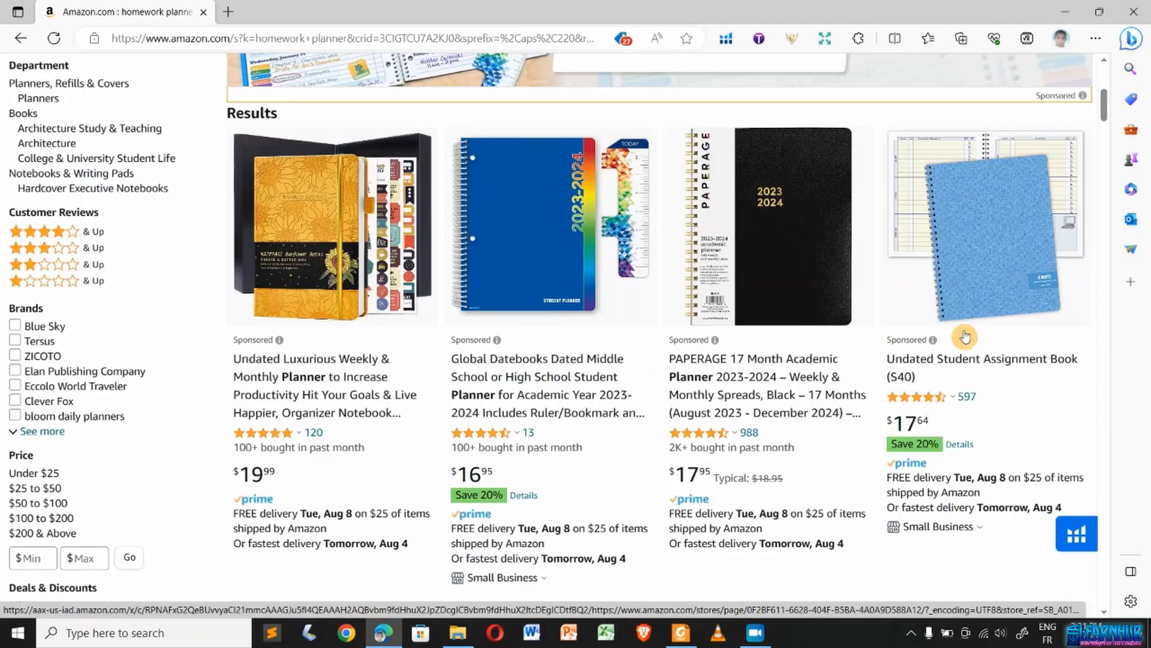
{"action": "scroll", "coordinate": [961, 252], "scroll_direction": "up", "scroll_amount": 1}
{"action": "scroll", "coordinate": [961, 252], "scroll_direction": "up", "scroll_amount": 3}
{"action": "scroll", "coordinate": [961, 252], "scroll_direction": "down", "scroll_amount": 2}
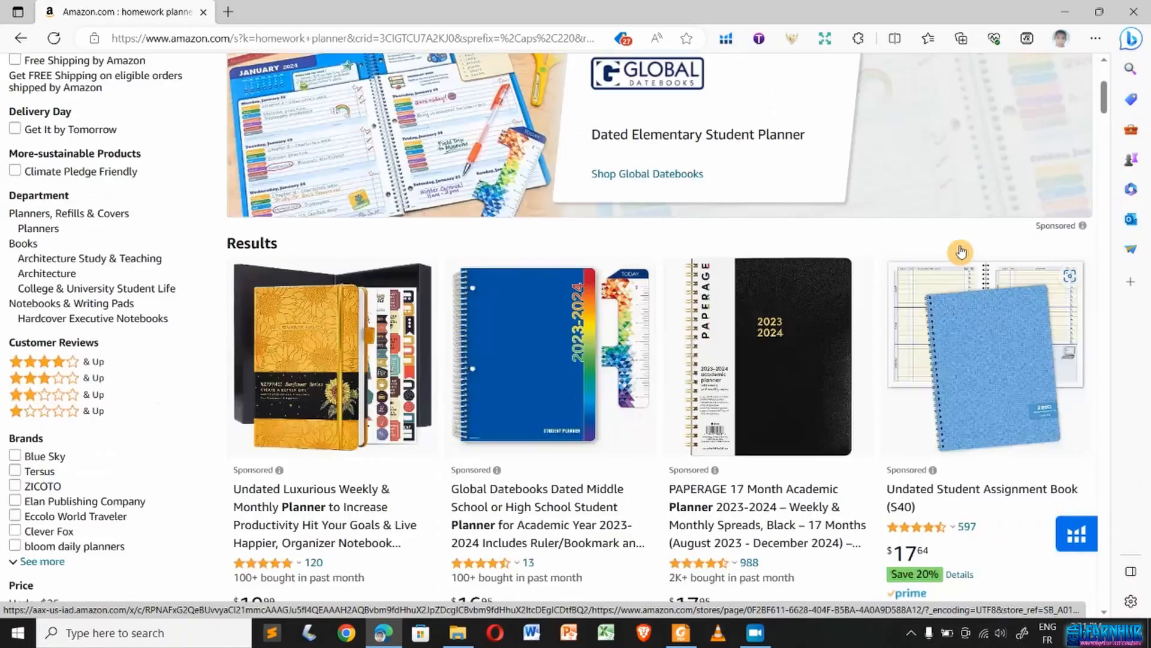
{"action": "scroll", "coordinate": [961, 252], "scroll_direction": "down", "scroll_amount": 9}
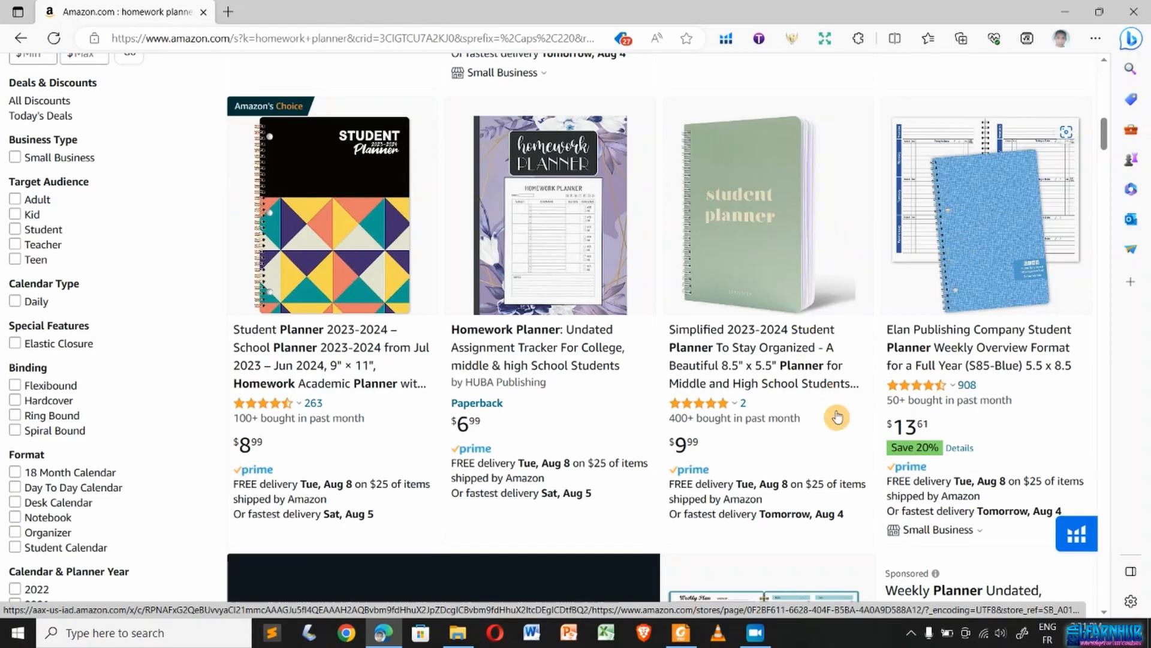
- Browse further down the "homework planner" results, comparing the planners' covers, prices, review counts and recent purchases
{"action": "scroll", "coordinate": [835, 341], "scroll_direction": "down", "scroll_amount": 5}
{"action": "scroll", "coordinate": [834, 342], "scroll_direction": "down", "scroll_amount": 5}
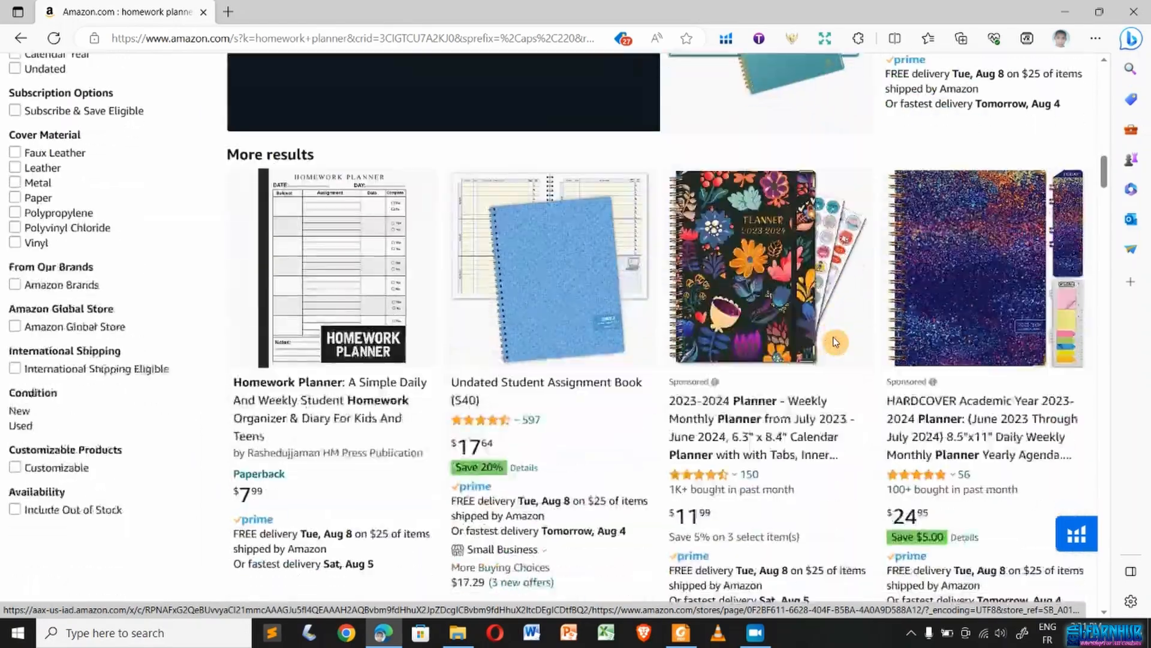
{"action": "scroll", "coordinate": [834, 343], "scroll_direction": "down", "scroll_amount": 2}
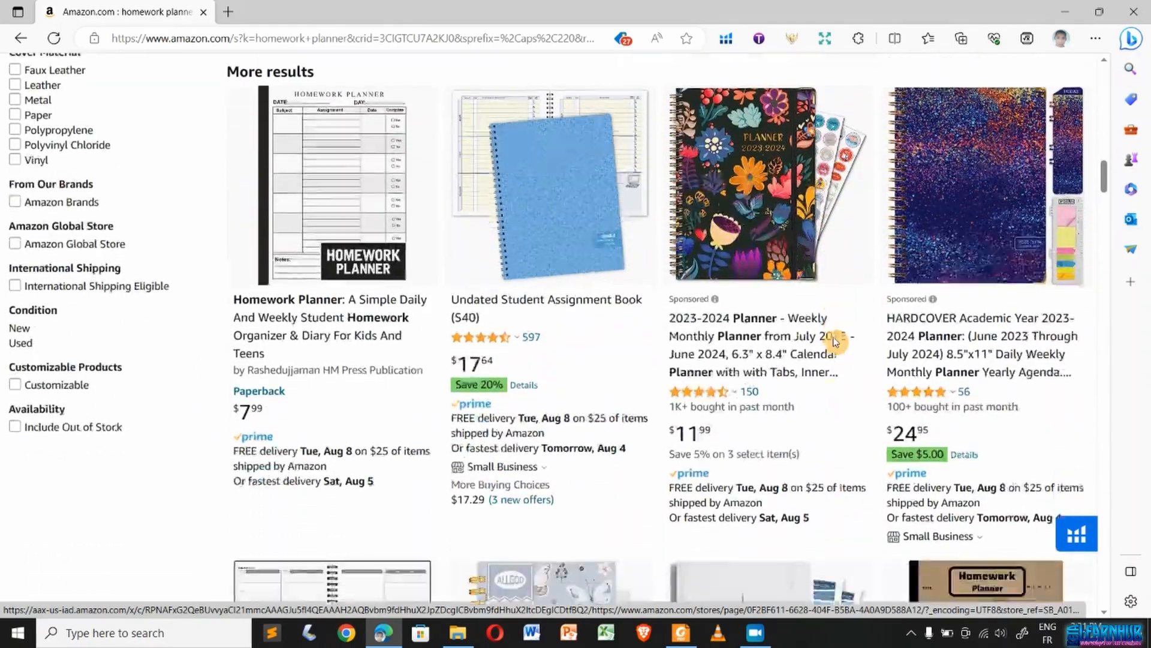
{"action": "scroll", "coordinate": [835, 341], "scroll_direction": "down", "scroll_amount": 3}
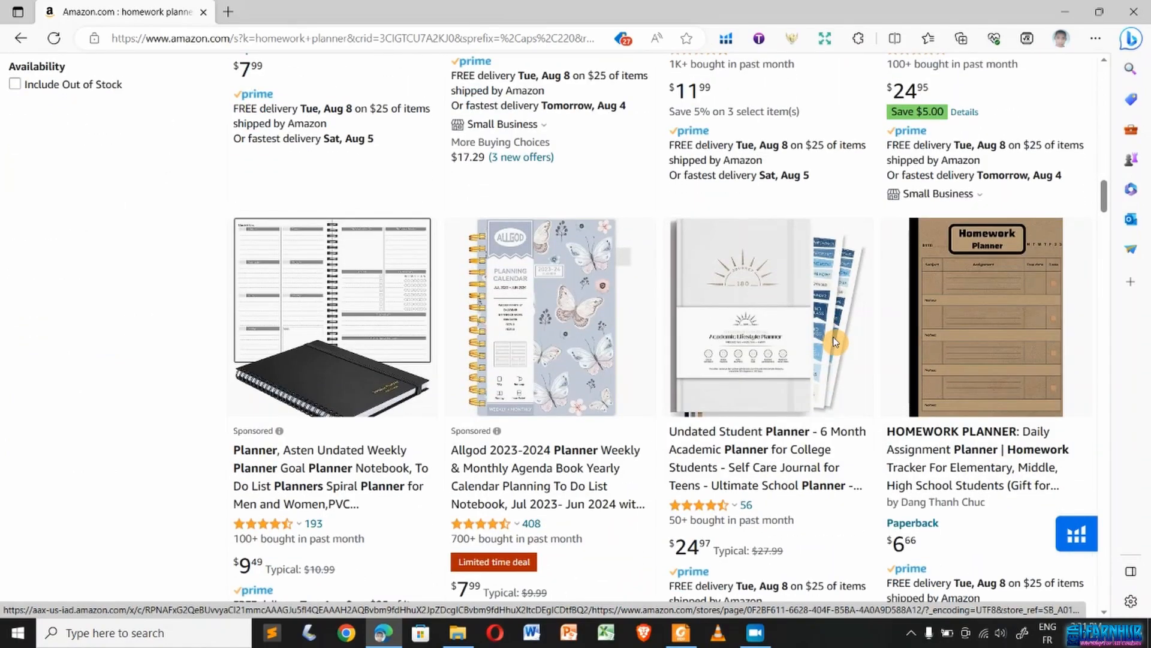
{"action": "scroll", "coordinate": [709, 406], "scroll_direction": "down", "scroll_amount": 8}
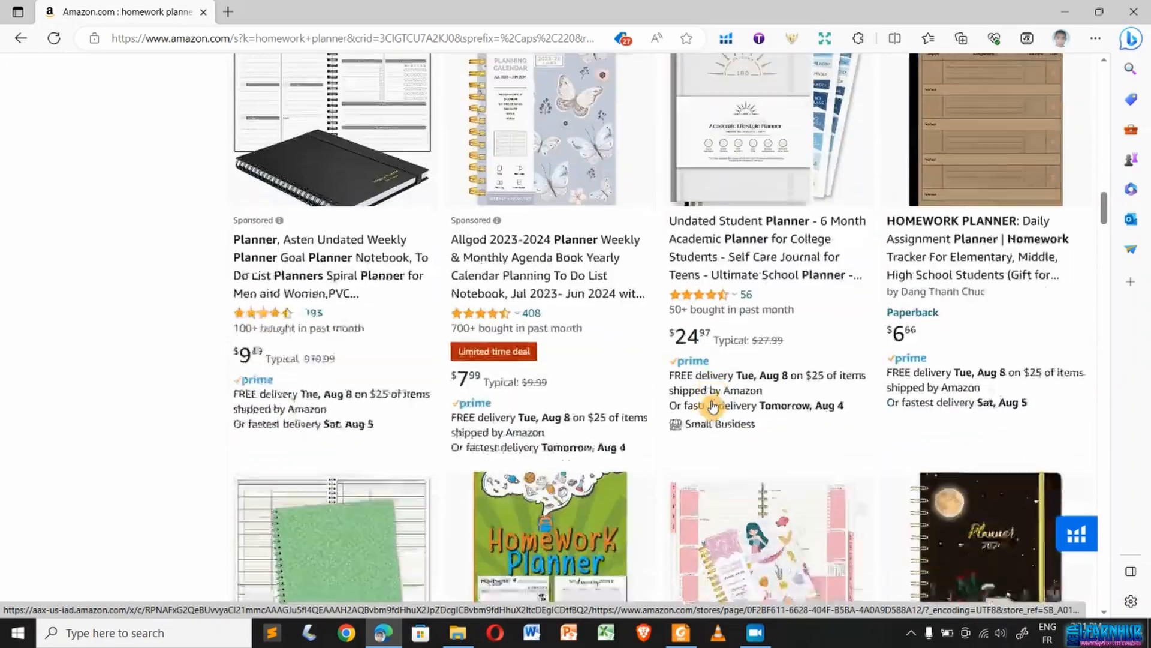
{"action": "scroll", "coordinate": [712, 407], "scroll_direction": "down", "scroll_amount": 3}
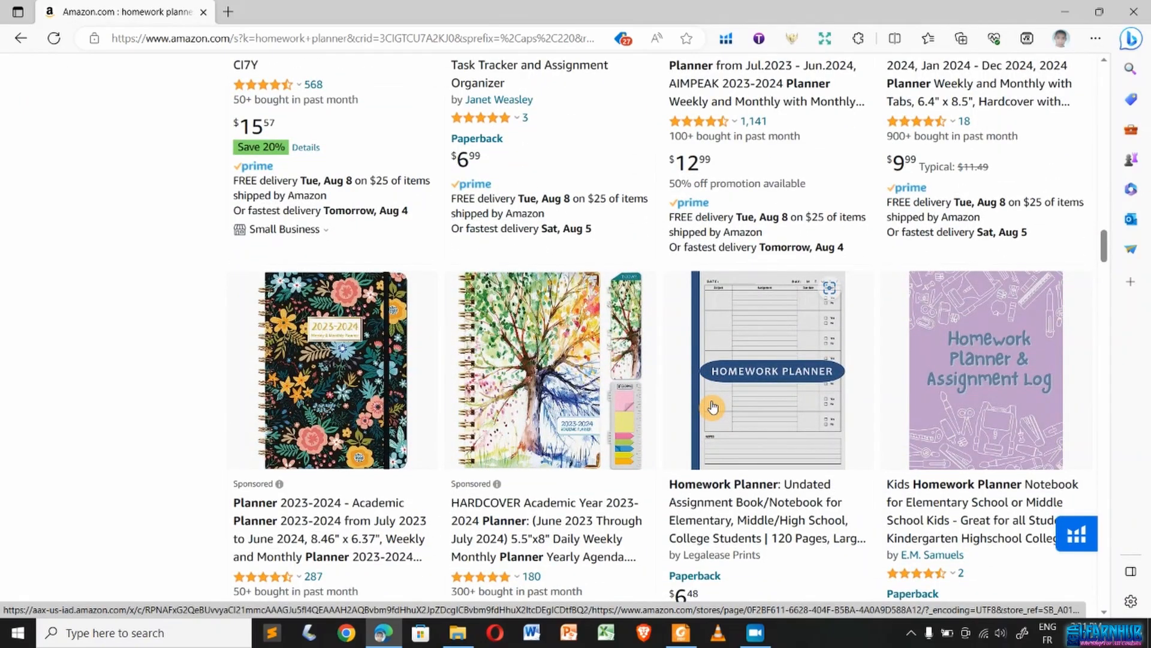
{"action": "scroll", "coordinate": [712, 407], "scroll_direction": "down", "scroll_amount": 6}
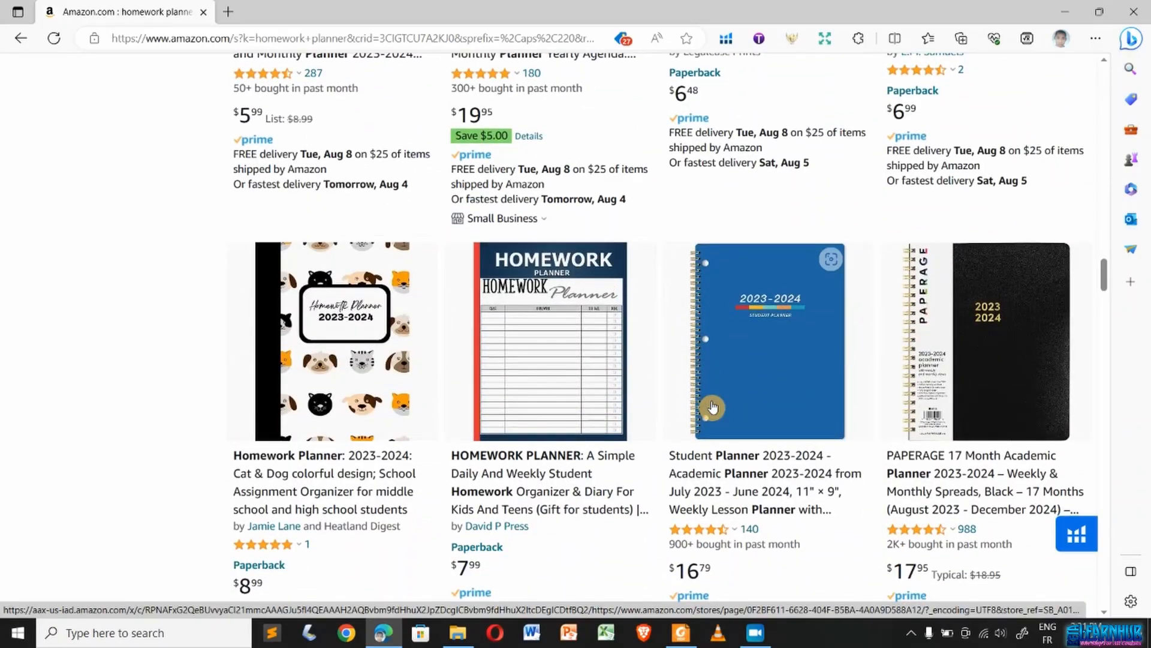
{"action": "scroll", "coordinate": [513, 409], "scroll_direction": "down", "scroll_amount": 3}
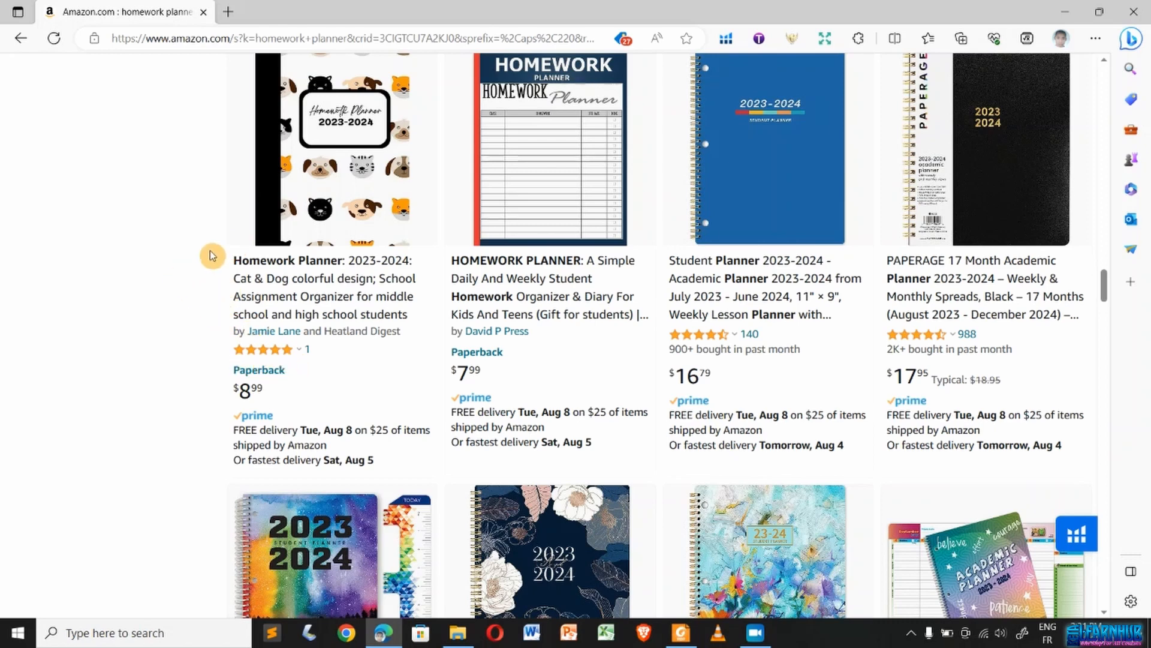
- Go back through the "homework planner" results to the start of the list, examining the paperback homework planner listings
{"action": "scroll", "coordinate": [163, 271], "scroll_direction": "up", "scroll_amount": 1}
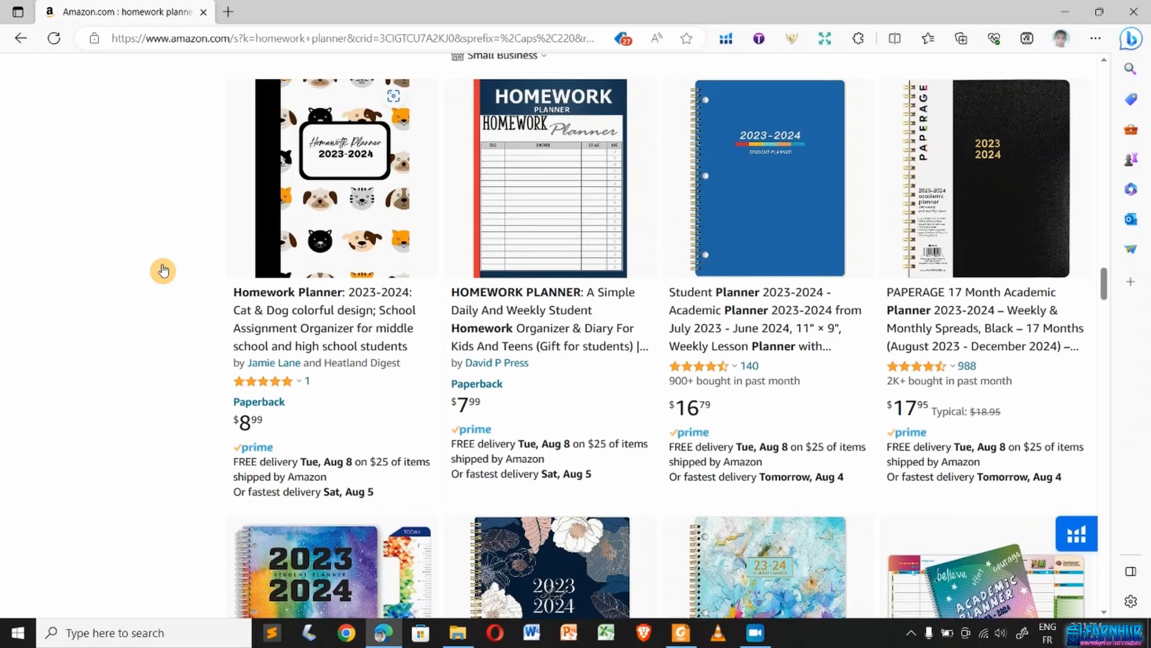
{"action": "scroll", "coordinate": [163, 270], "scroll_direction": "up", "scroll_amount": 1}
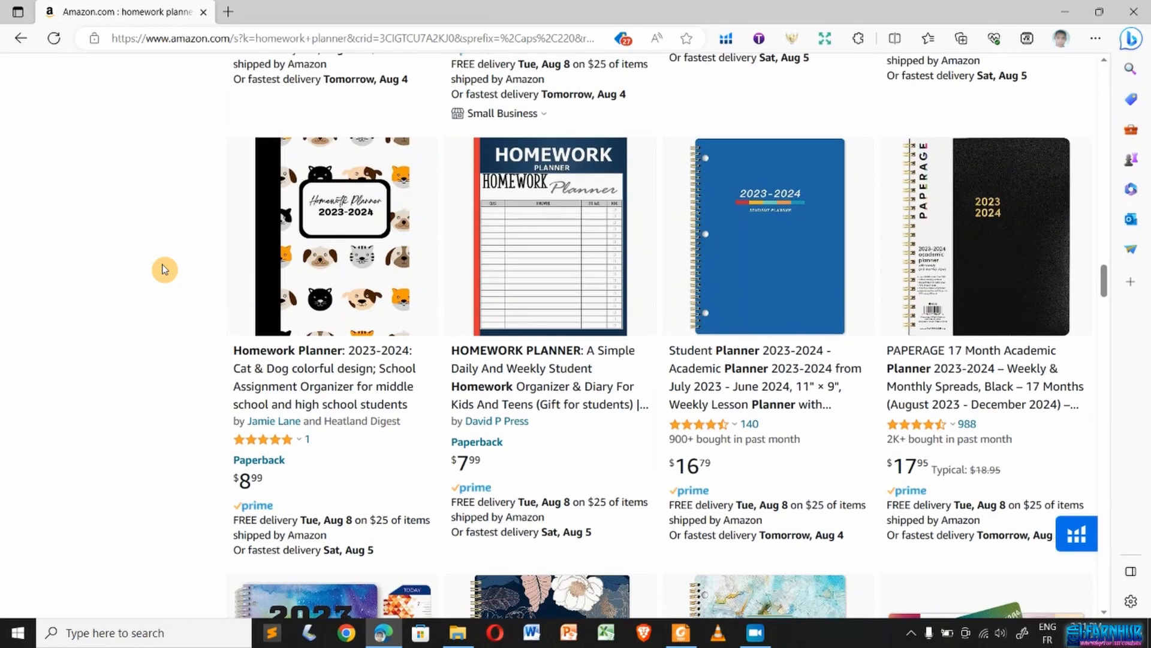
{"action": "scroll", "coordinate": [499, 220], "scroll_direction": "up", "scroll_amount": 3}
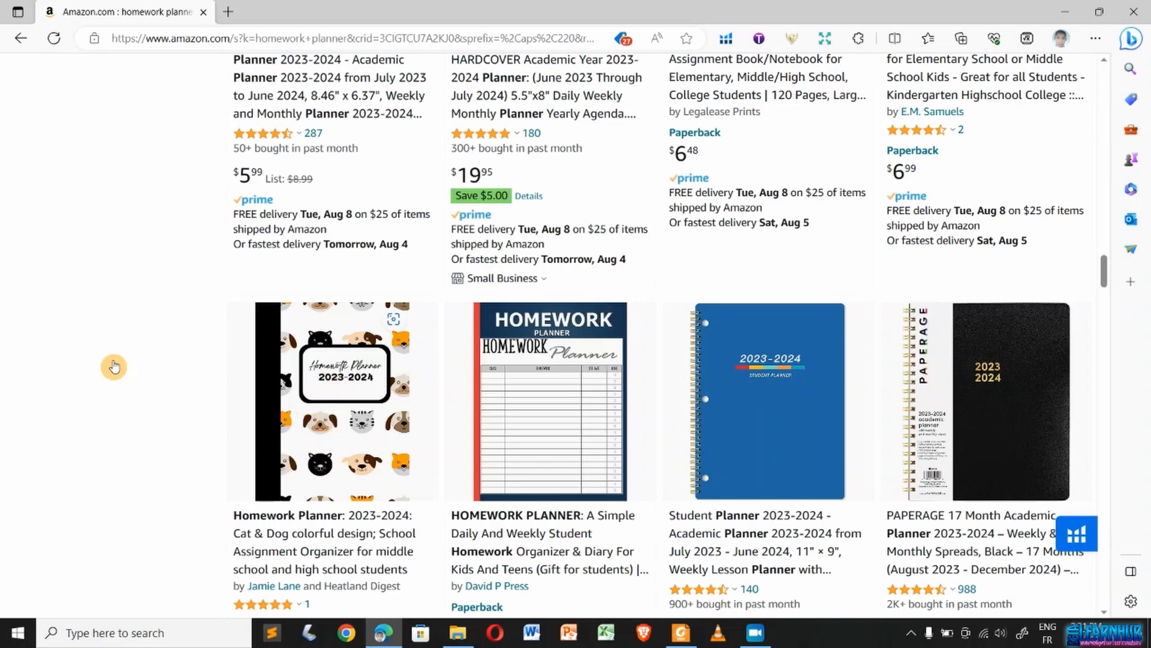
{"action": "scroll", "coordinate": [113, 367], "scroll_direction": "up", "scroll_amount": 5}
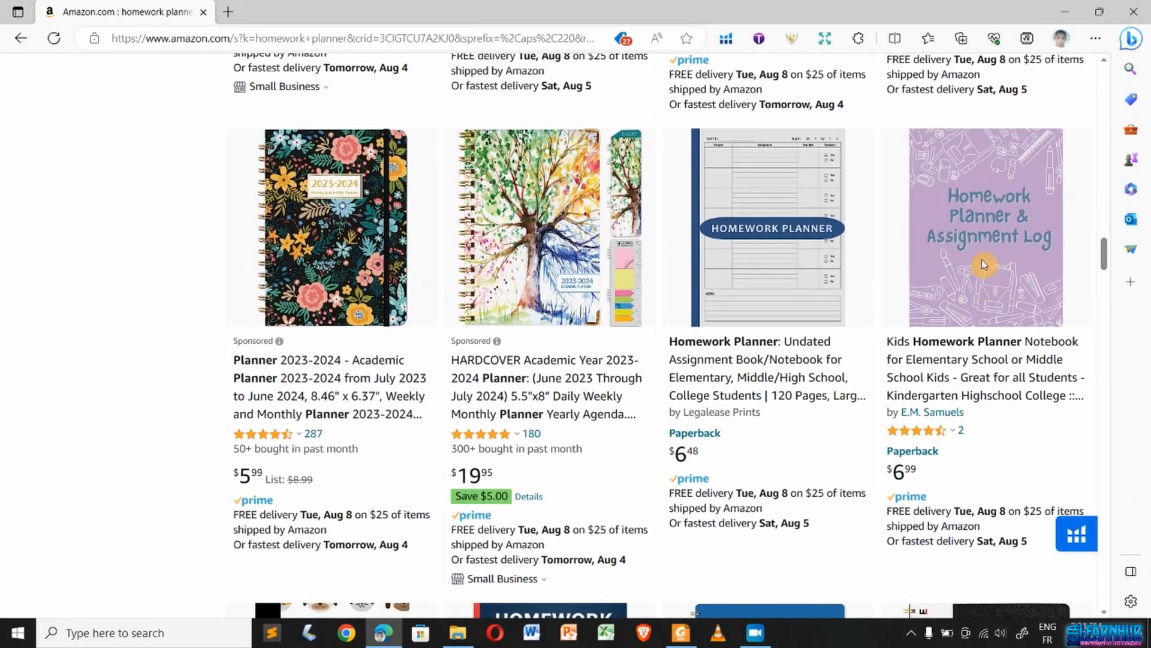
{"action": "scroll", "coordinate": [151, 339], "scroll_direction": "up", "scroll_amount": 4}
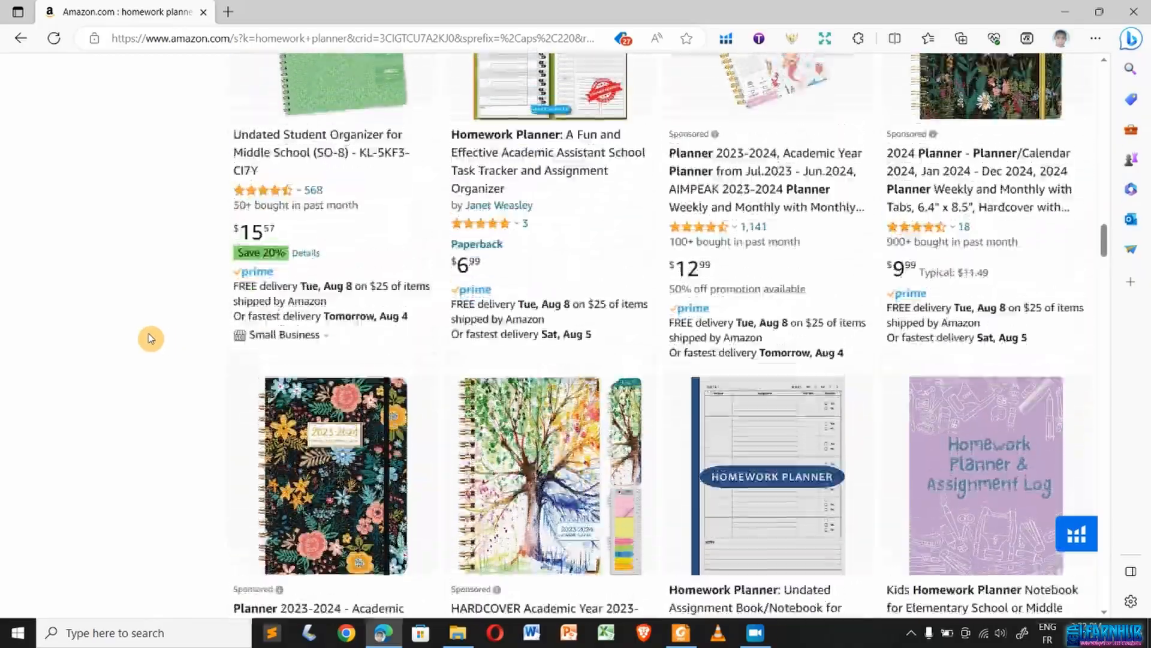
{"action": "scroll", "coordinate": [151, 339], "scroll_direction": "down", "scroll_amount": 5}
{"action": "scroll", "coordinate": [706, 324], "scroll_direction": "up", "scroll_amount": 5}
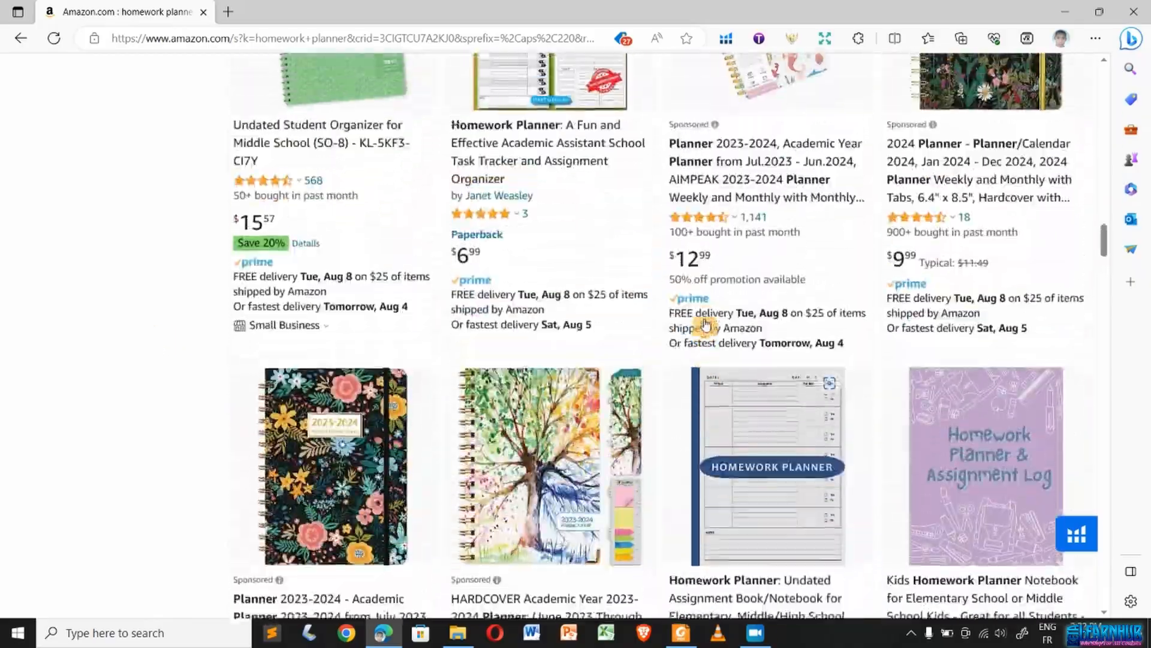
{"action": "scroll", "coordinate": [706, 324], "scroll_direction": "up", "scroll_amount": 15}
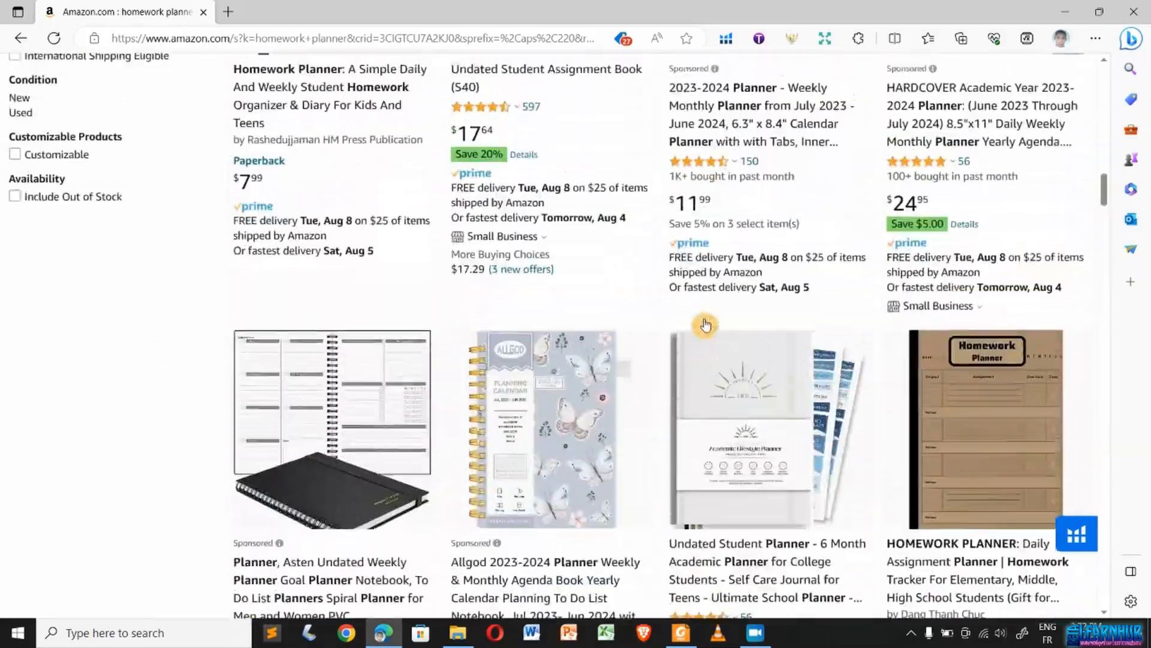
{"action": "scroll", "coordinate": [706, 323], "scroll_direction": "up", "scroll_amount": 9}
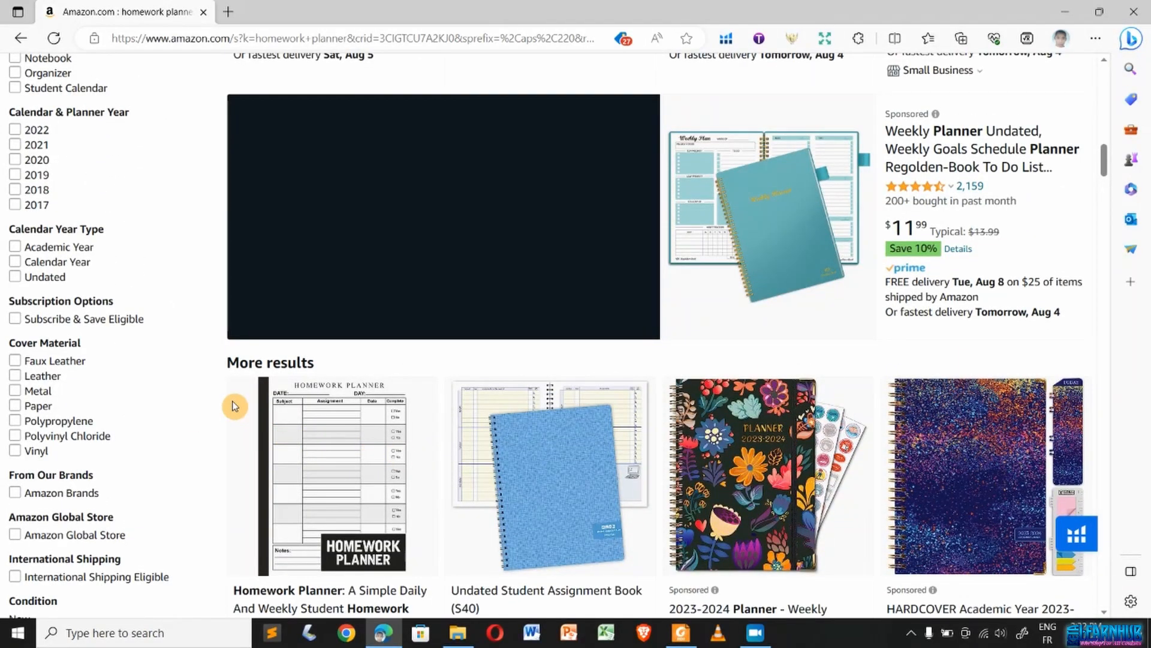
{"action": "scroll", "coordinate": [235, 406], "scroll_direction": "up", "scroll_amount": 4}
{"action": "scroll", "coordinate": [564, 240], "scroll_direction": "up", "scroll_amount": 10}
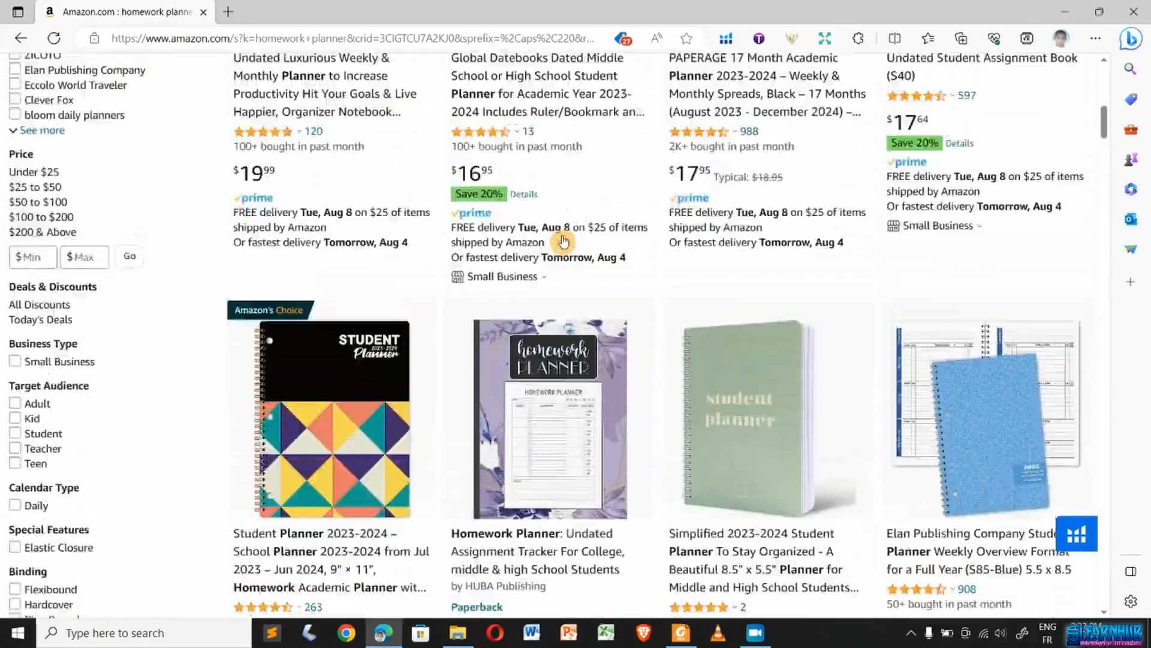
{"action": "scroll", "coordinate": [564, 241], "scroll_direction": "up", "scroll_amount": 6}
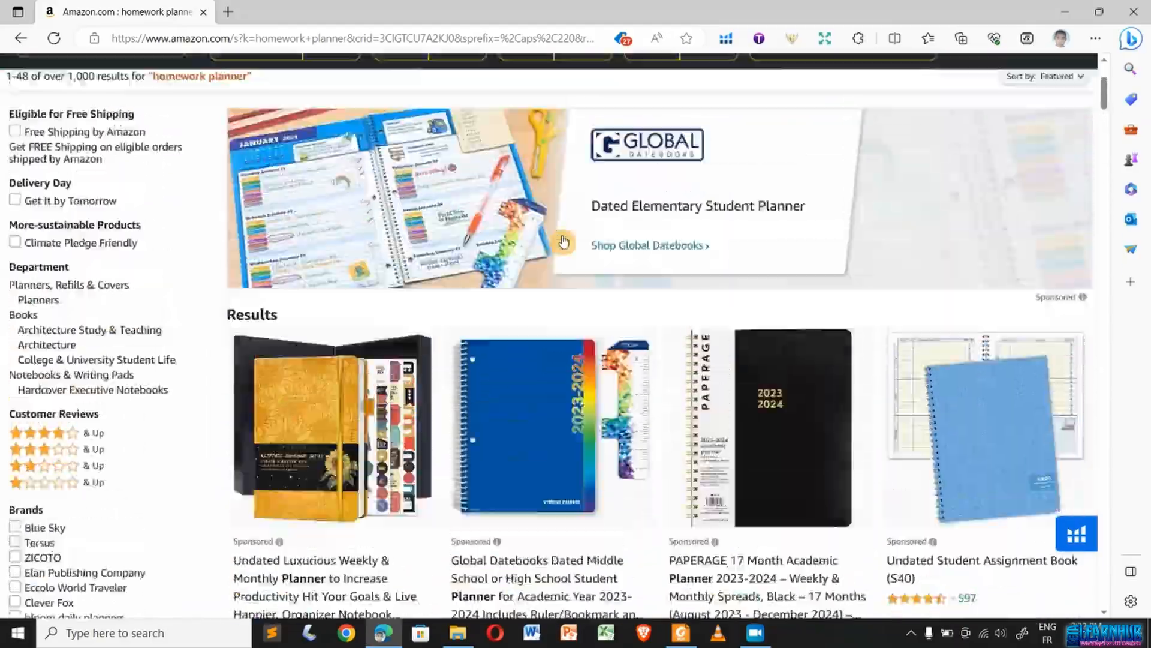
- Recheck the first rows of results and examine the Self Publishing Titans niche score, best seller rank, reviews and price statistics
{"action": "scroll", "coordinate": [561, 236], "scroll_direction": "down", "scroll_amount": 3}
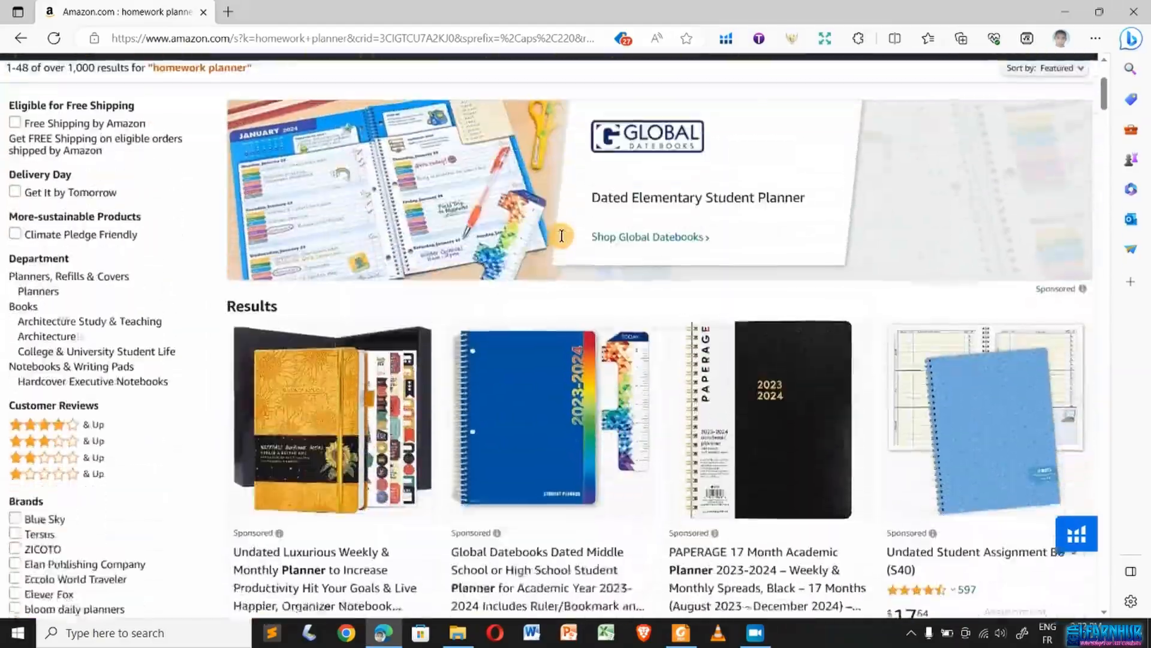
{"action": "scroll", "coordinate": [561, 236], "scroll_direction": "down", "scroll_amount": 10}
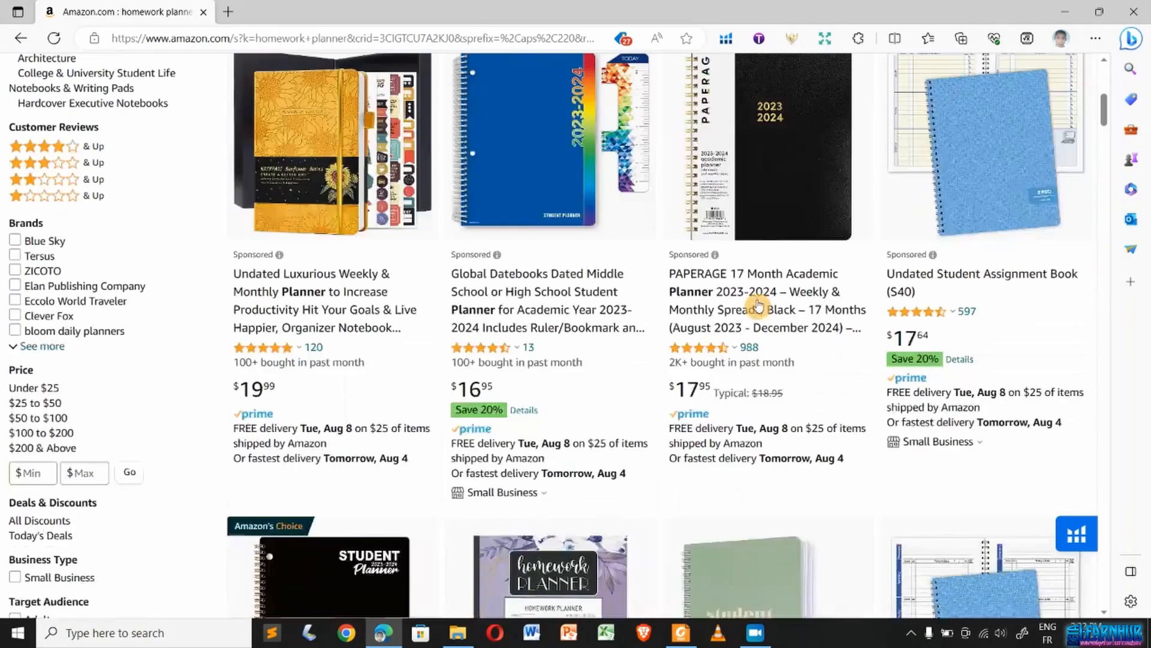
{"action": "scroll", "coordinate": [758, 305], "scroll_direction": "down", "scroll_amount": 1}
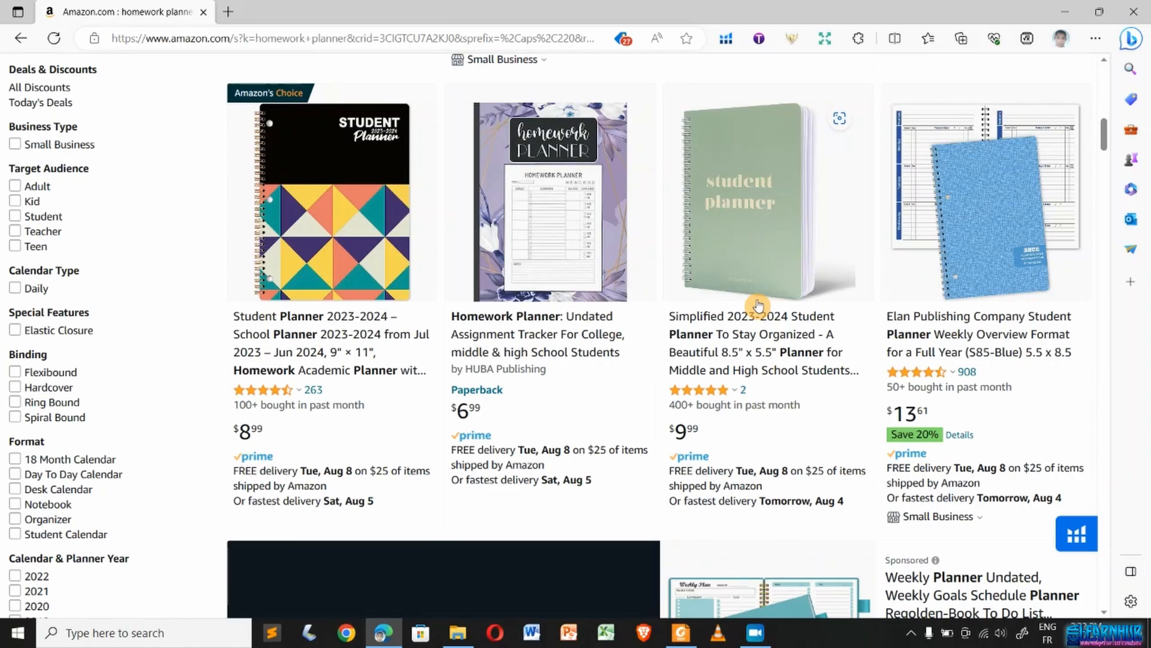
{"action": "scroll", "coordinate": [758, 306], "scroll_direction": "up", "scroll_amount": 12}
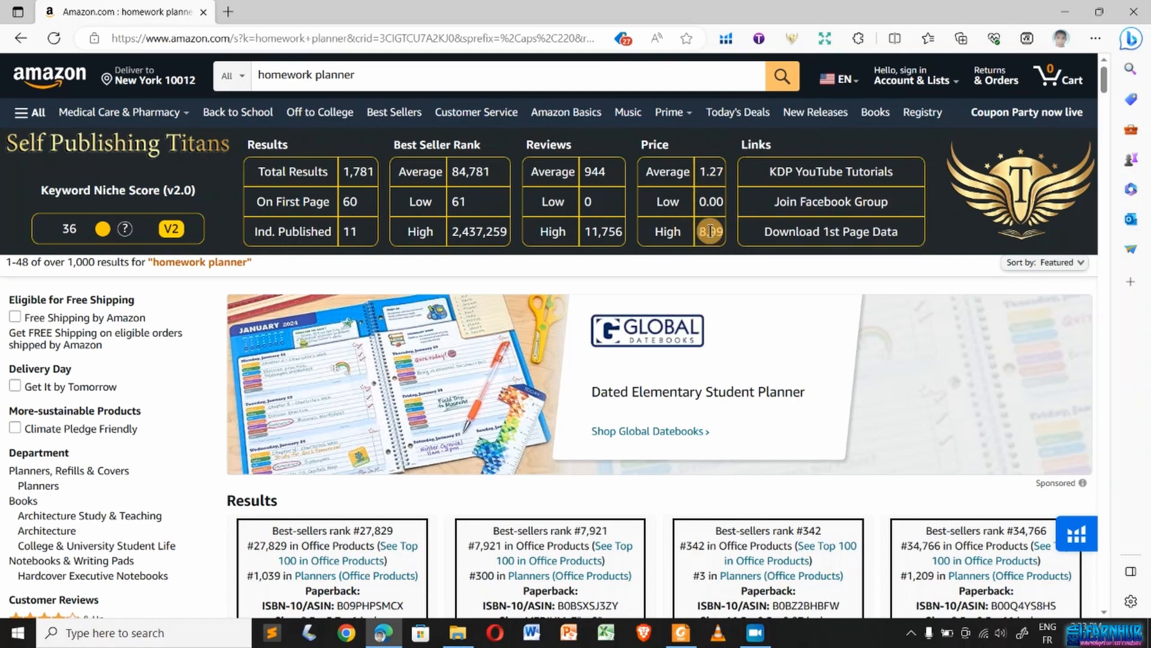
- Open the product page of HUBA Publishing's "Homework Planner: Undated Assignment Tracker For College, middle & high School Students"
{"action": "scroll", "coordinate": [710, 231], "scroll_direction": "down", "scroll_amount": 8}
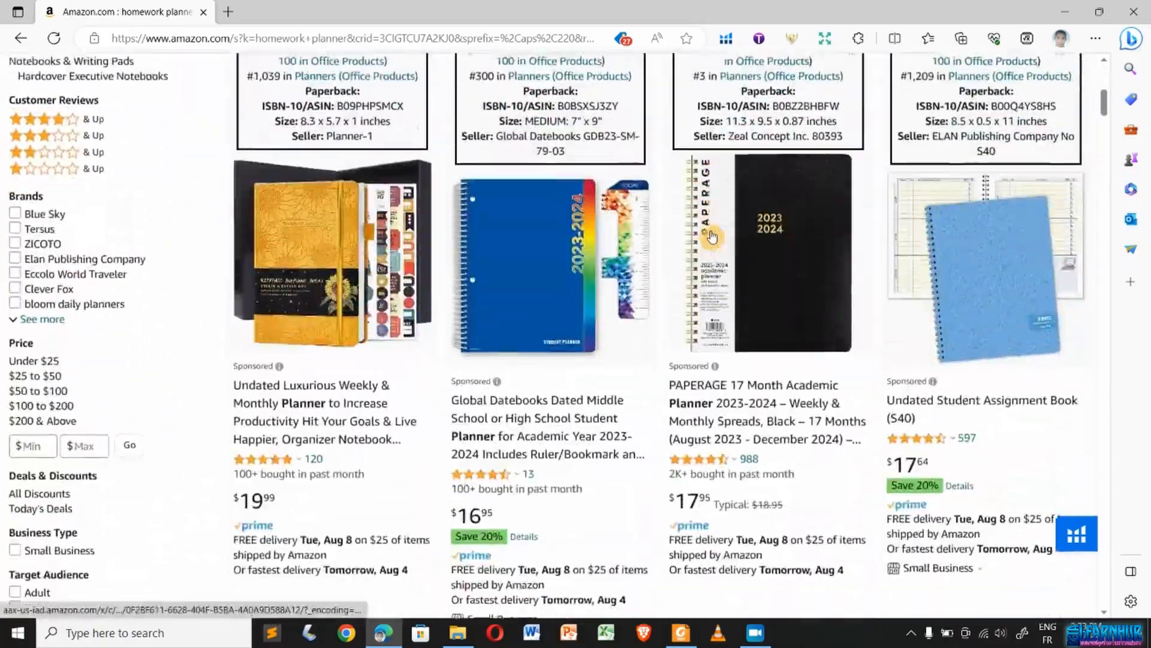
{"action": "scroll", "coordinate": [712, 235], "scroll_direction": "down", "scroll_amount": 10}
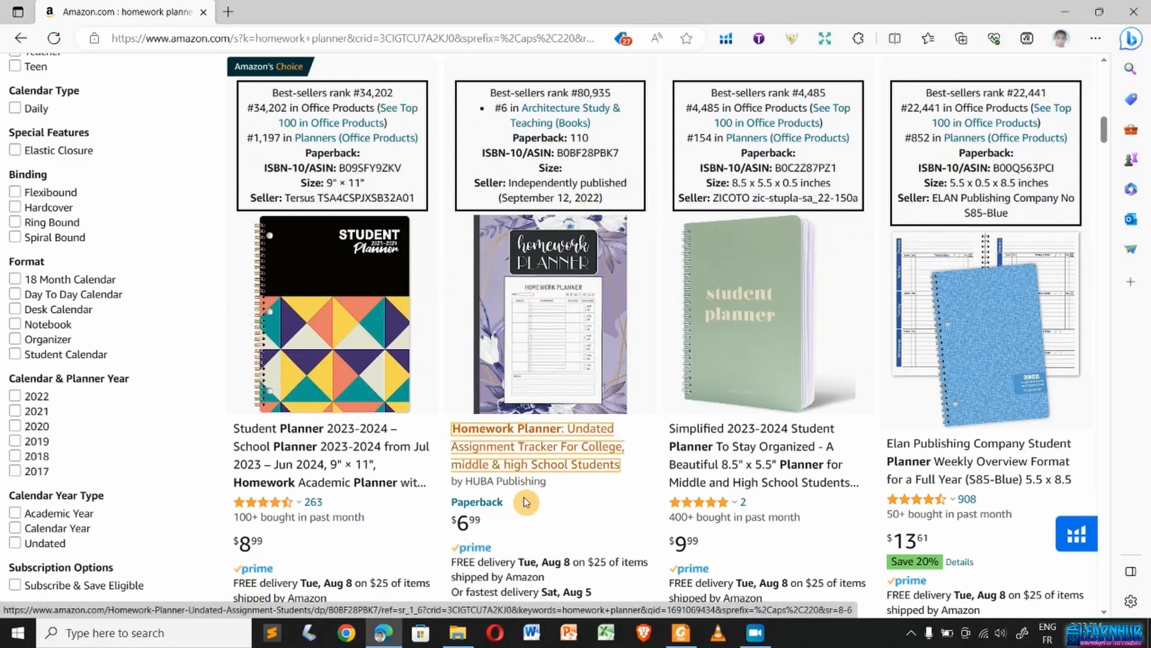
{"action": "left_click", "coordinate": [547, 444]}
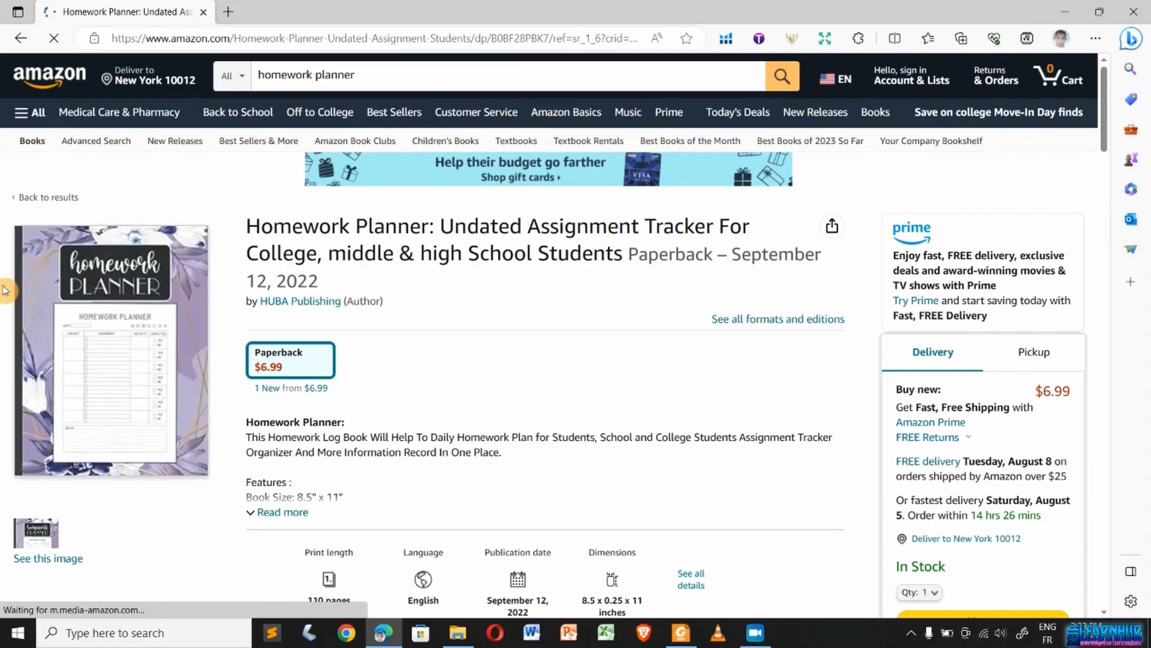
- Expand the book's description and read its features, including book size, interior pages and cover finish
{"action": "scroll", "coordinate": [5, 291], "scroll_direction": "down", "scroll_amount": 2}
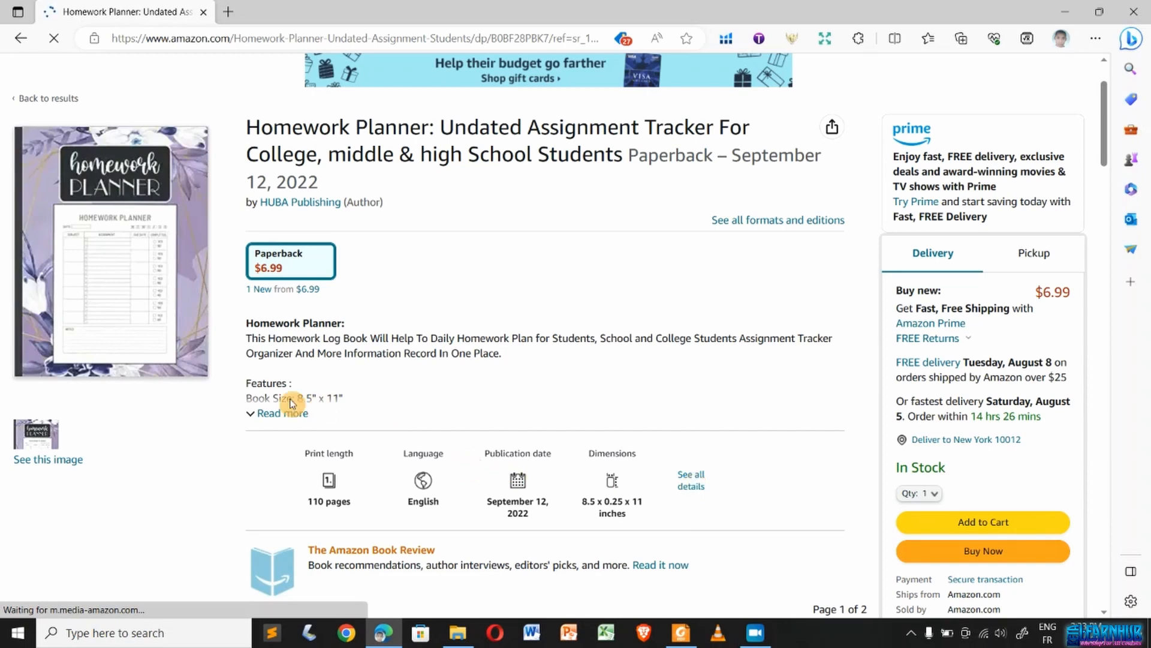
{"action": "left_click", "coordinate": [276, 418]}
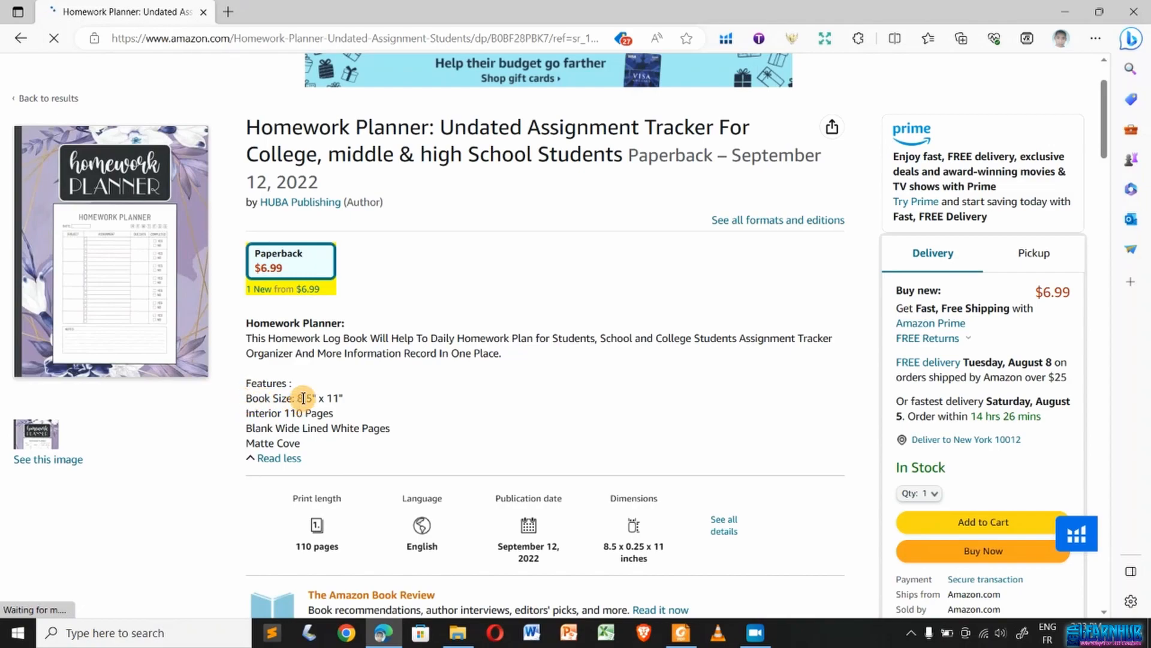
{"action": "scroll", "coordinate": [302, 398], "scroll_direction": "up", "scroll_amount": 5}
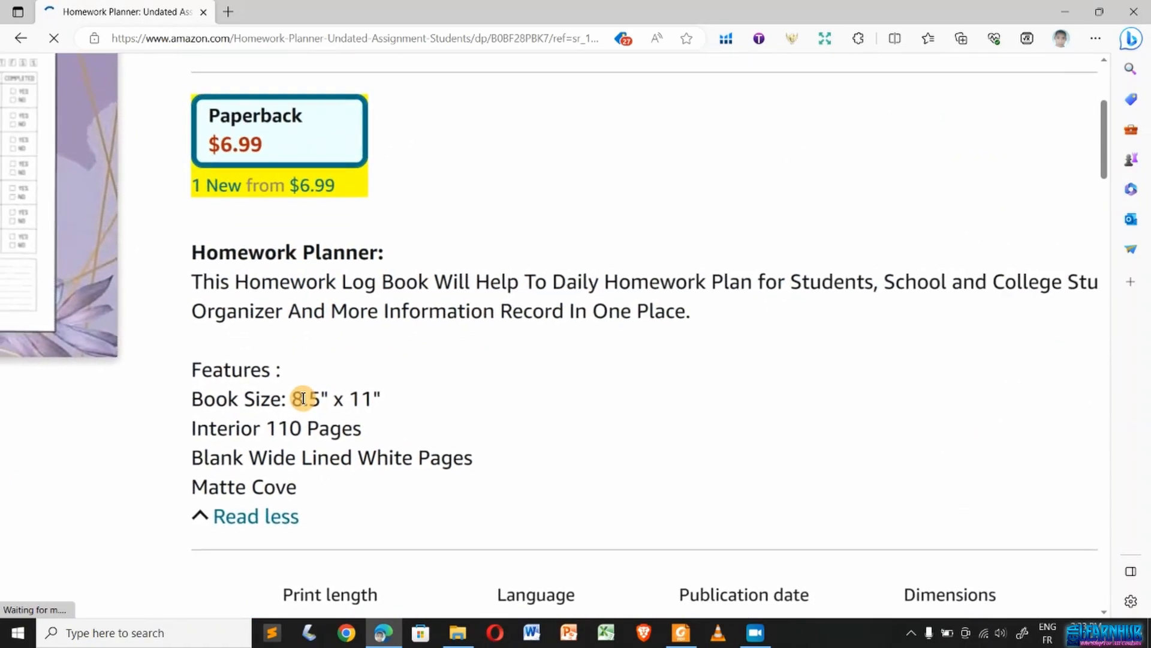
{"action": "scroll", "coordinate": [303, 398], "scroll_direction": "down", "scroll_amount": 5}
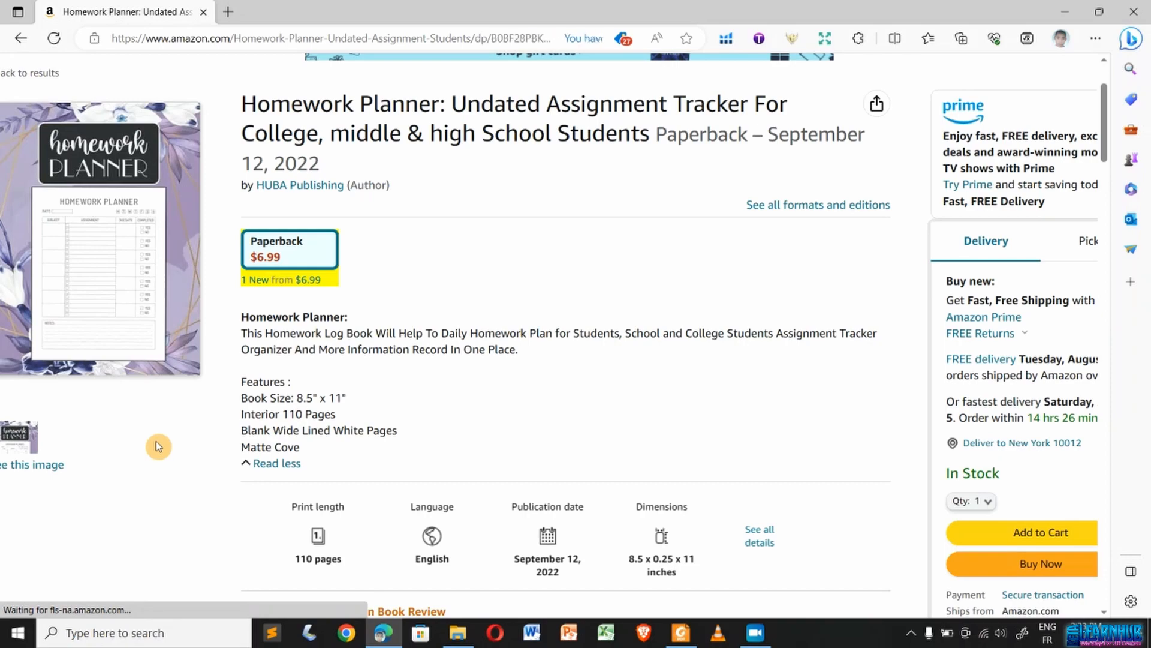
- Enlarge the homework planner's cover image to inspect its interior layout, and open the image in a new tab
{"action": "scroll", "coordinate": [157, 446], "scroll_direction": "left", "scroll_amount": 1}
{"action": "left_click", "coordinate": [57, 463]}
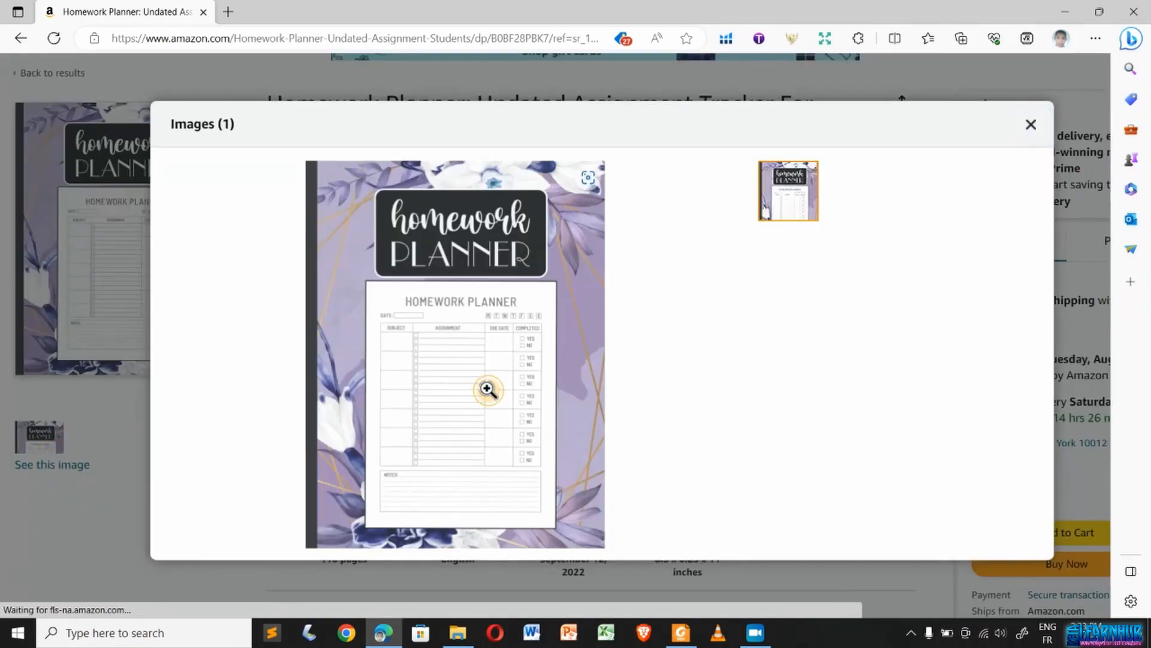
{"action": "left_click", "coordinate": [488, 389]}
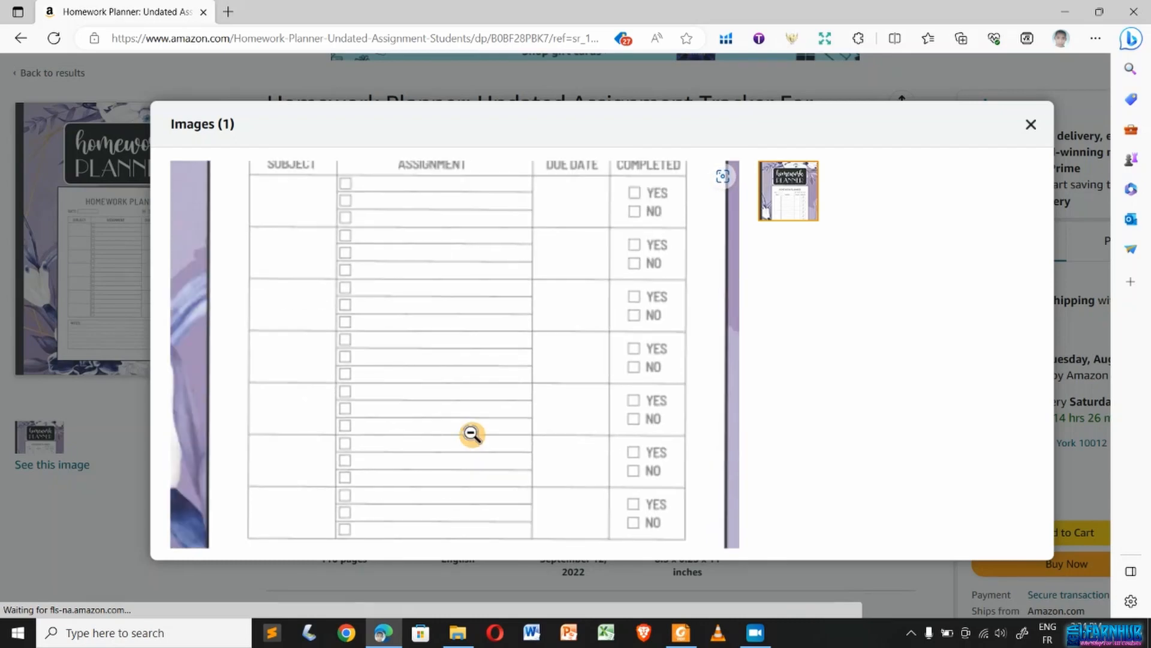
{"action": "right_click", "coordinate": [472, 434]}
{"action": "left_click", "coordinate": [540, 111]}
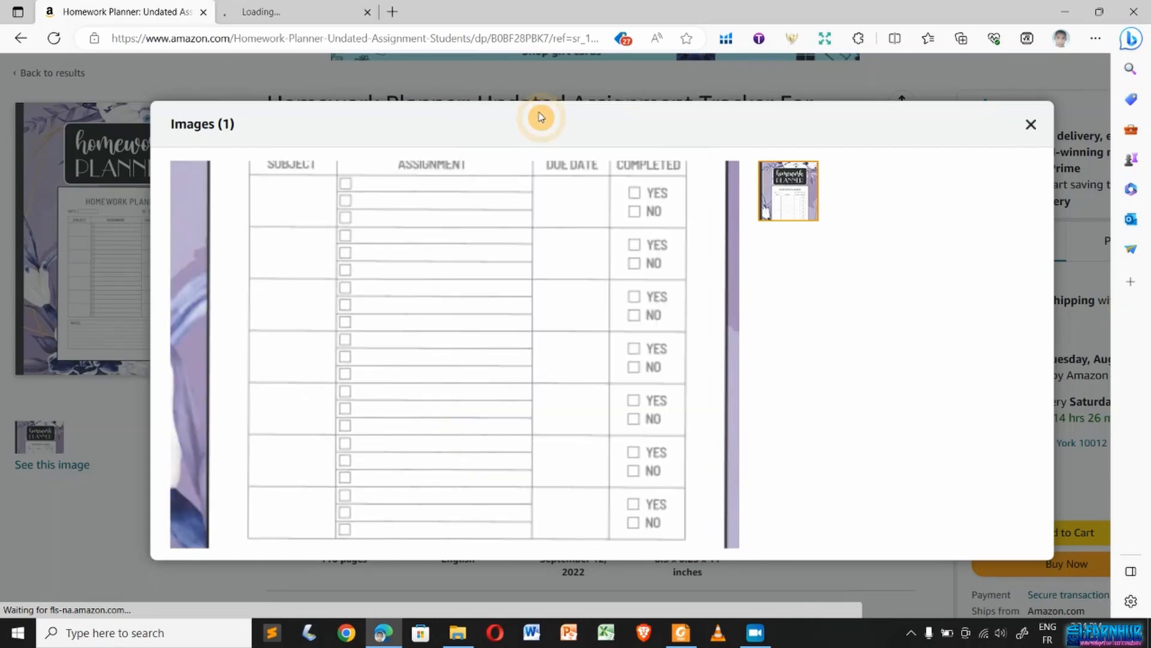
{"action": "left_click", "coordinate": [294, 12]}
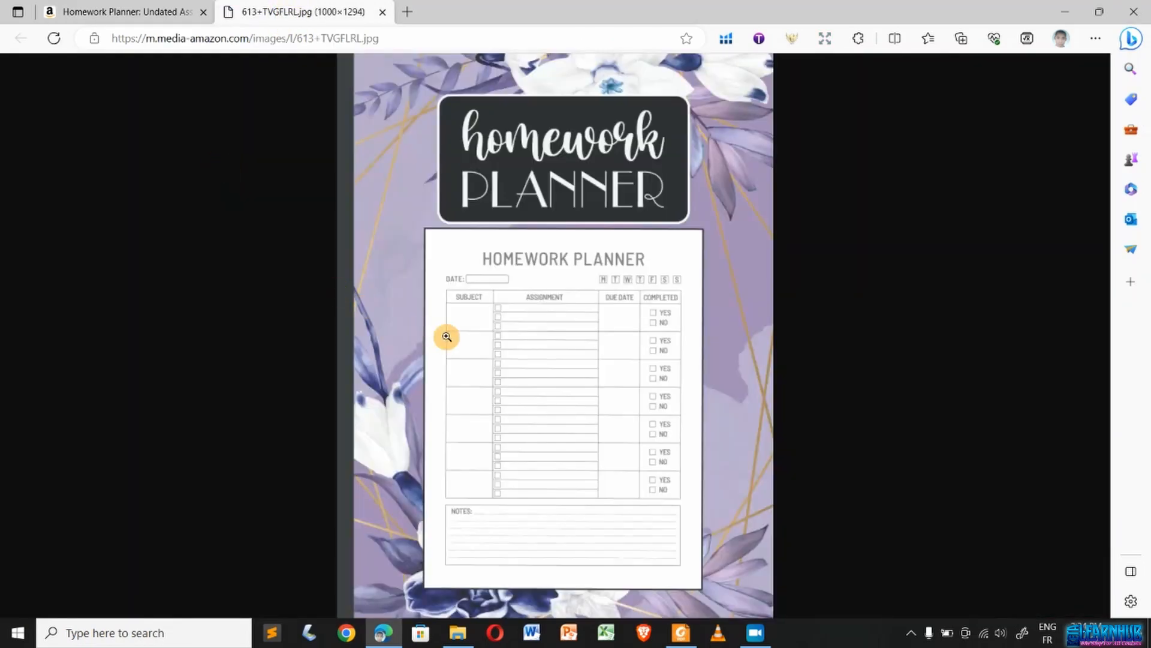
- Save the homework planner cover image to the Downloads folder as a JPEG named "homework planner img"
{"action": "right_click", "coordinate": [468, 340]}
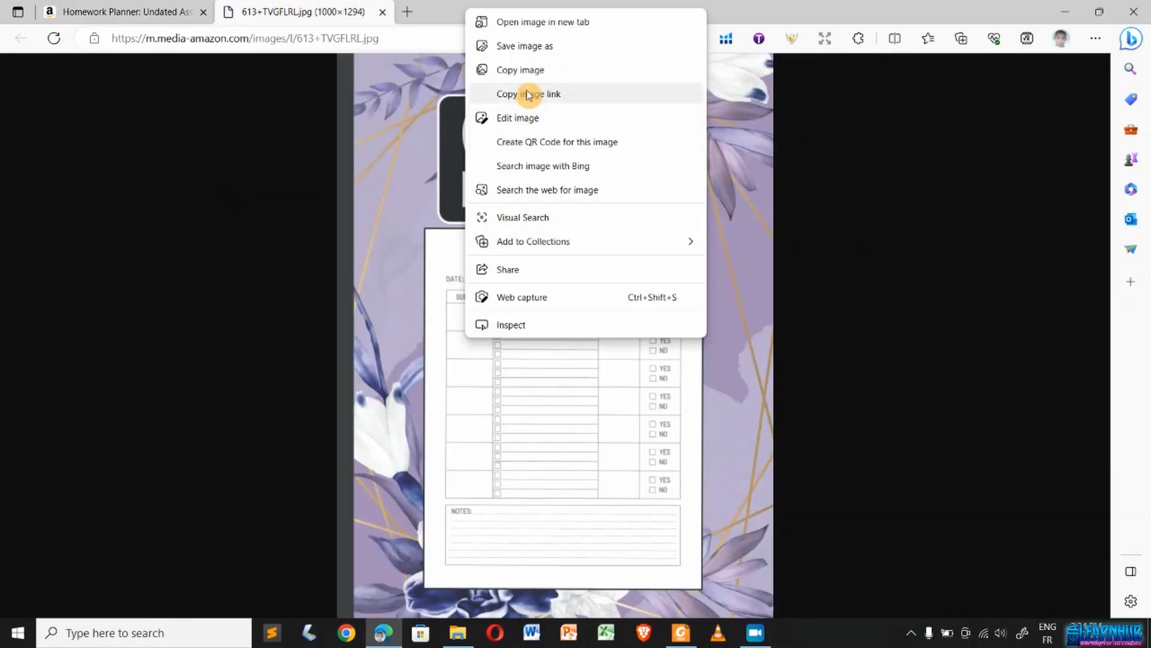
{"action": "left_click", "coordinate": [547, 46]}
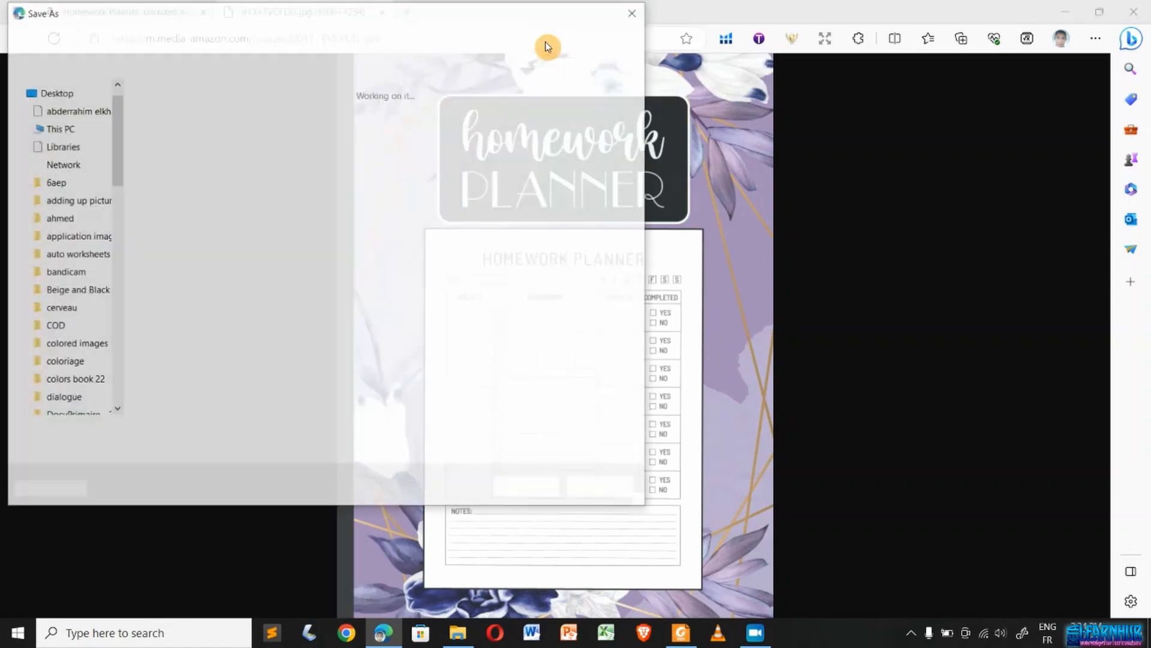
{"action": "type", "text": "homework planner img"}
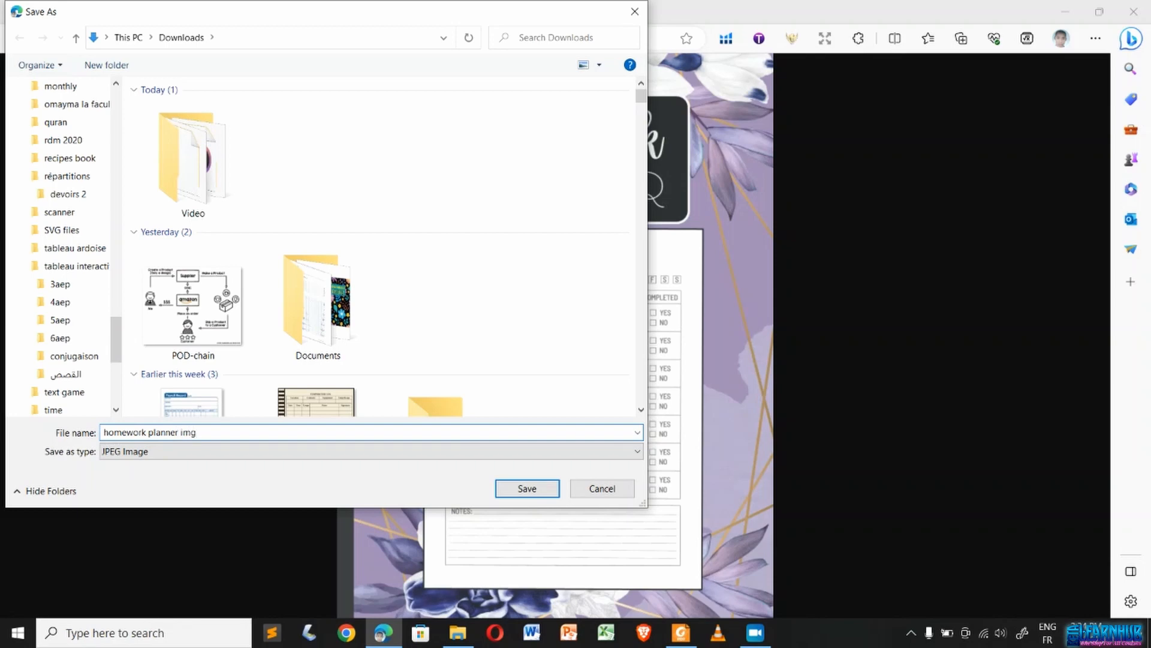
{"action": "key", "text": "Return"}
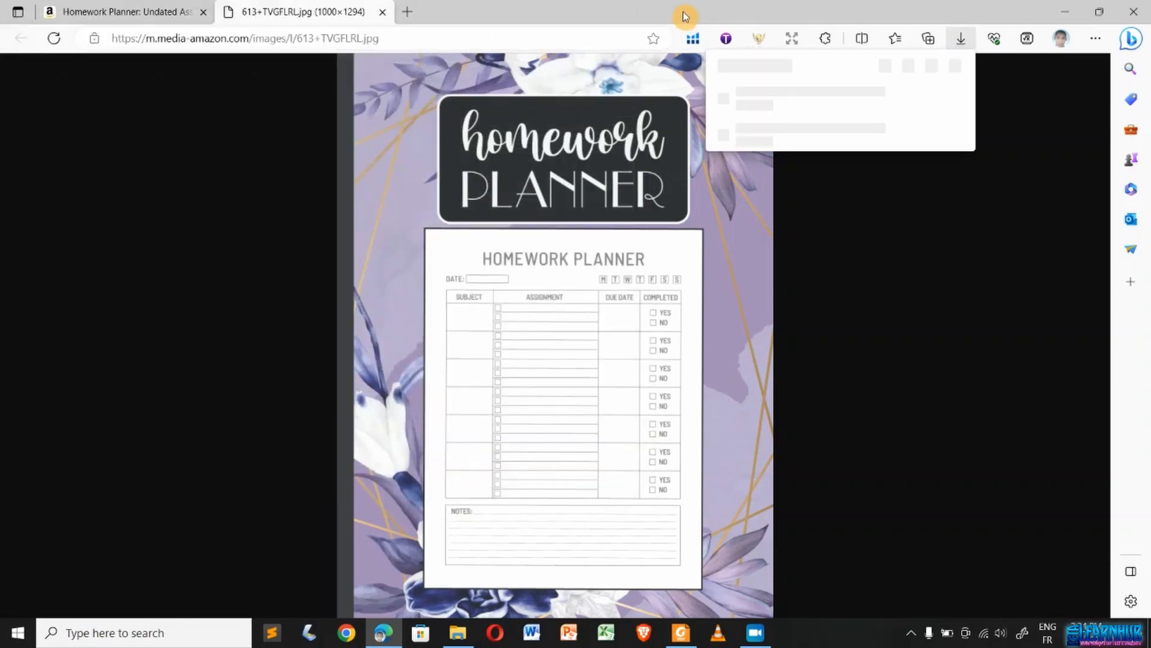
- Enlarge the cover image and examine the planner page's layout, including its subject, assignment, due date, completed and notes areas
{"action": "left_click", "coordinate": [527, 345]}
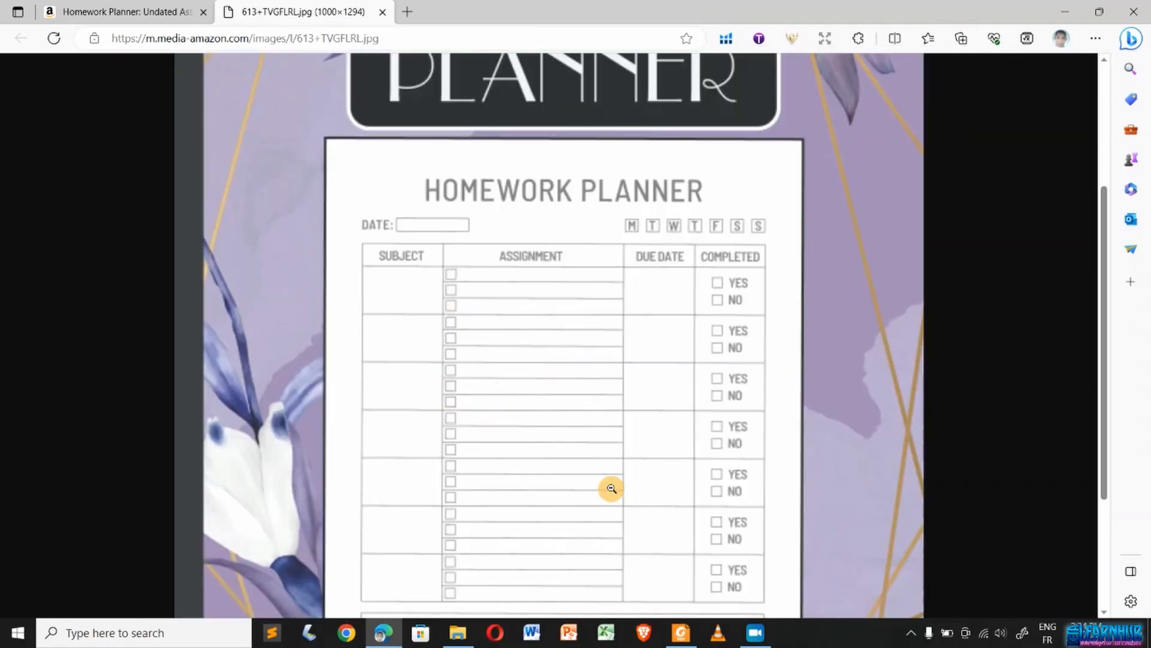
{"action": "scroll", "coordinate": [611, 488], "scroll_direction": "down", "scroll_amount": 2}
{"action": "scroll", "coordinate": [611, 488], "scroll_direction": "up", "scroll_amount": 3}
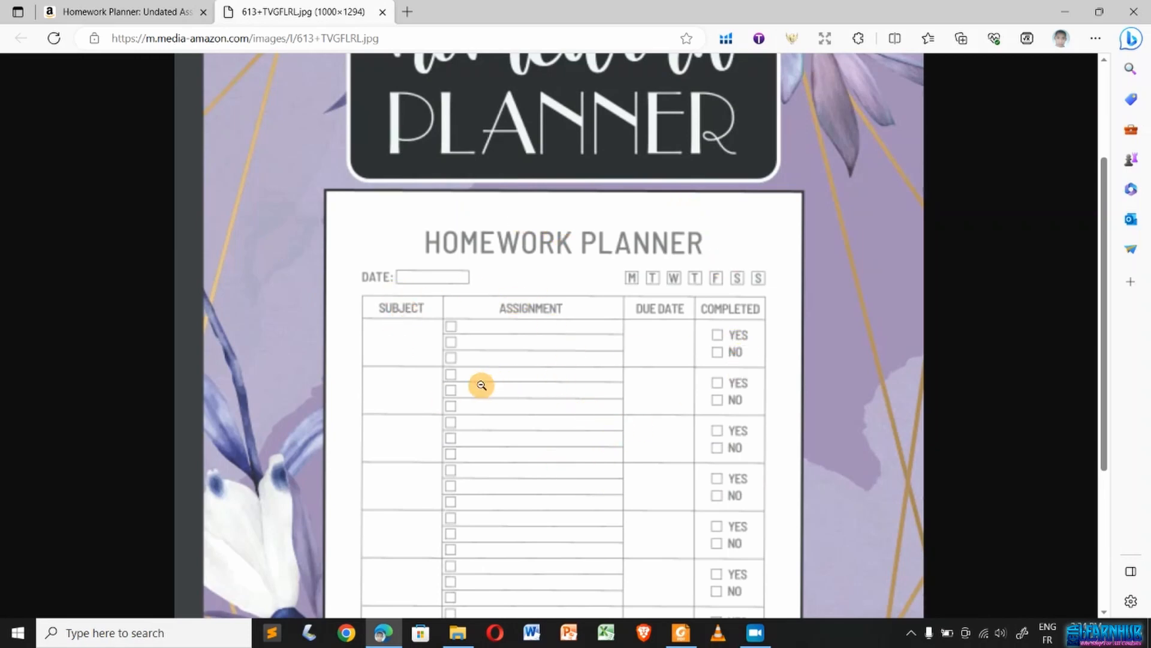
{"action": "scroll", "coordinate": [540, 418], "scroll_direction": "down", "scroll_amount": 2}
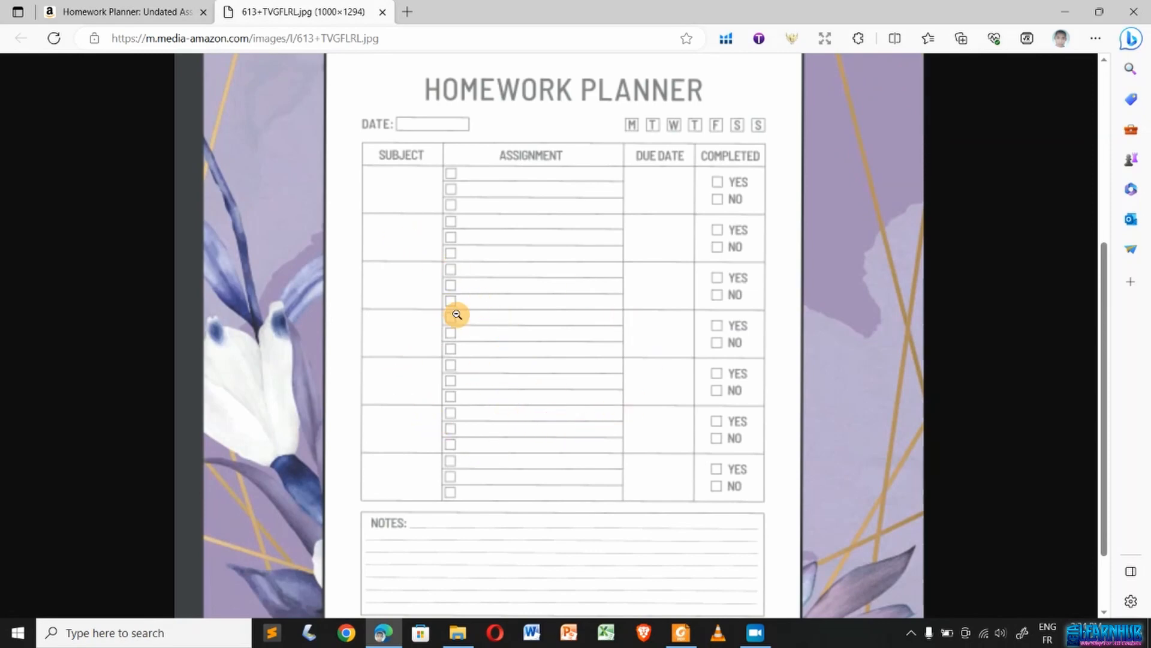
- Return to the book's product page, dismiss the enlarged image view and close the separate cover image page
{"action": "left_click", "coordinate": [154, 11]}
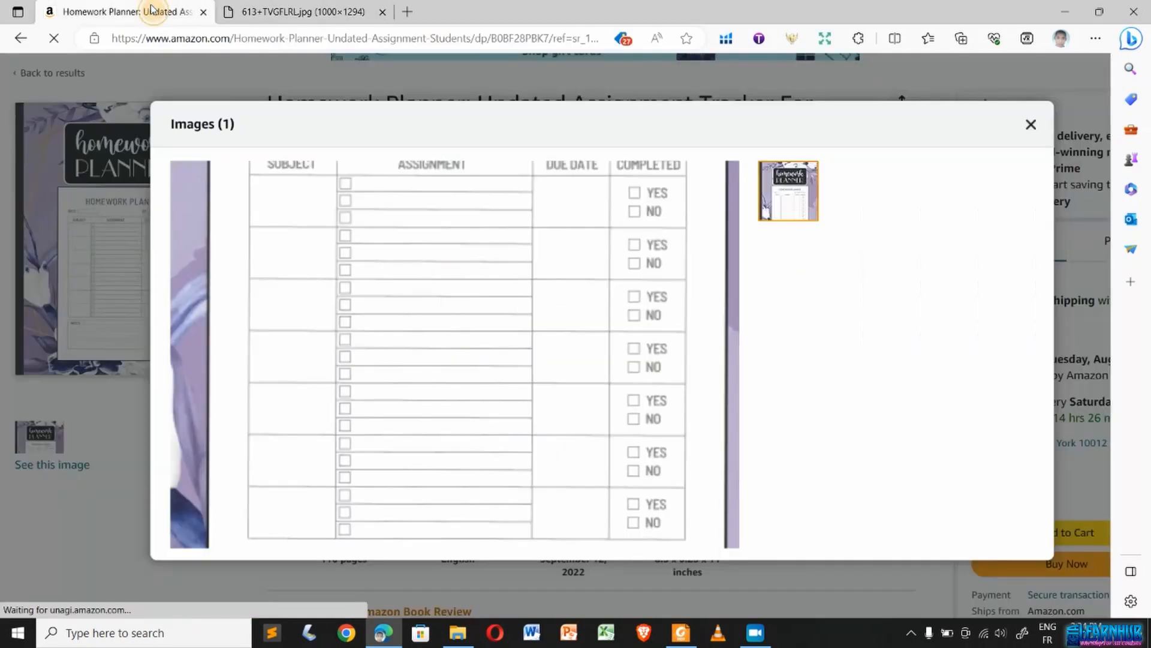
{"action": "left_click", "coordinate": [1030, 125]}
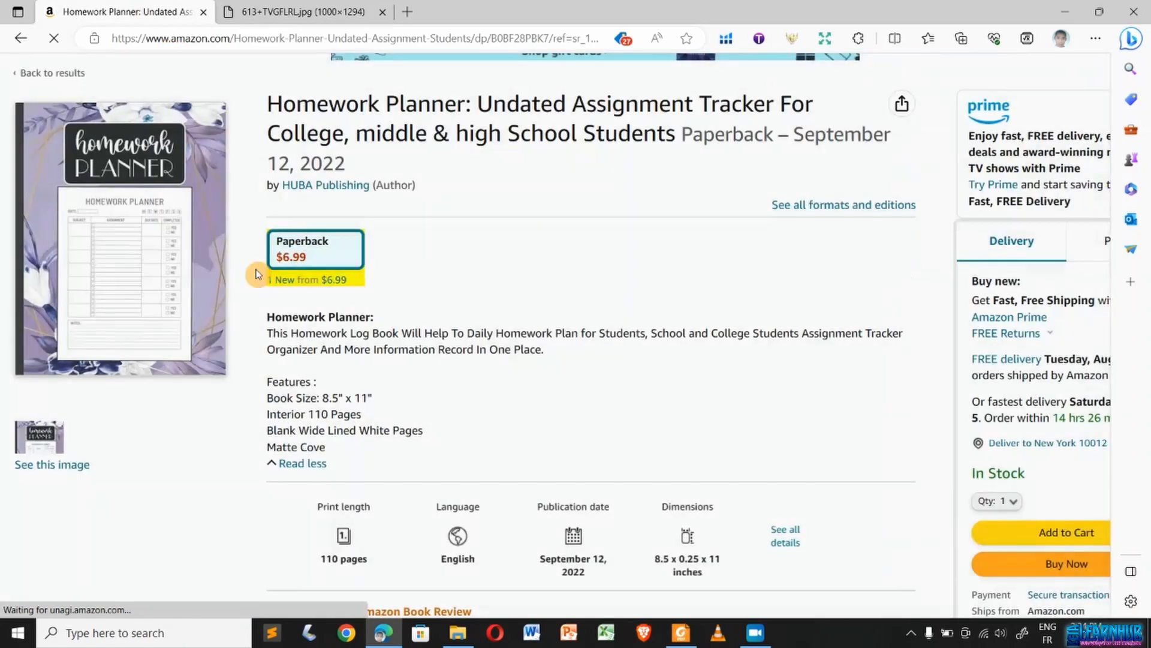
{"action": "scroll", "coordinate": [257, 266], "scroll_direction": "up", "scroll_amount": 3}
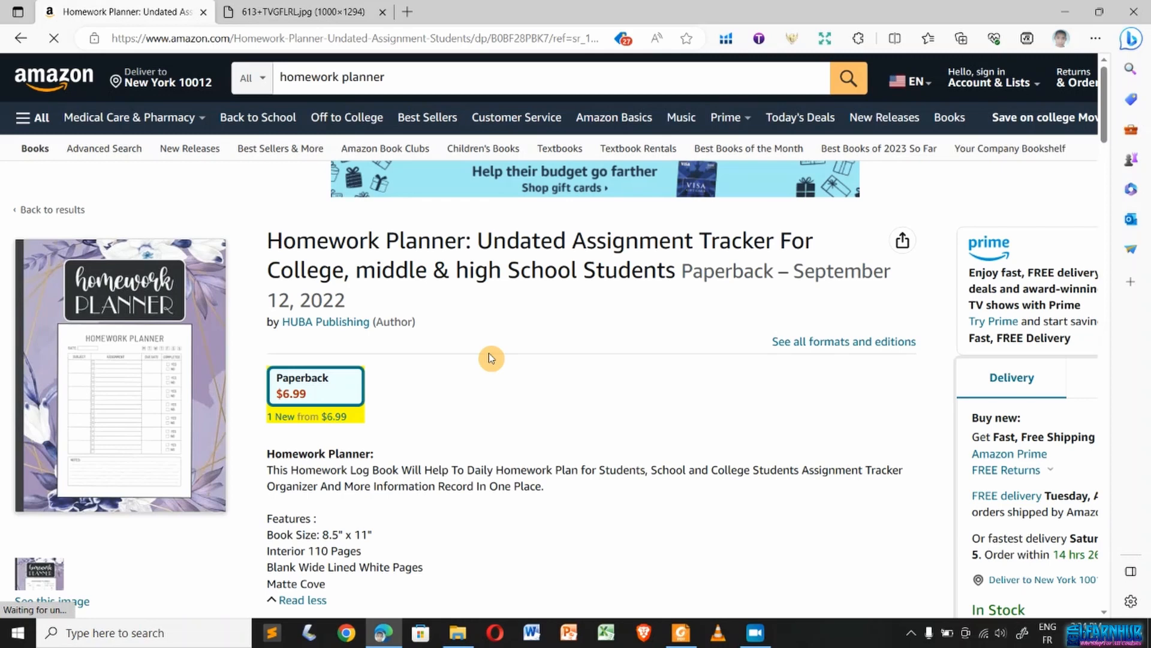
{"action": "left_click", "coordinate": [381, 12]}
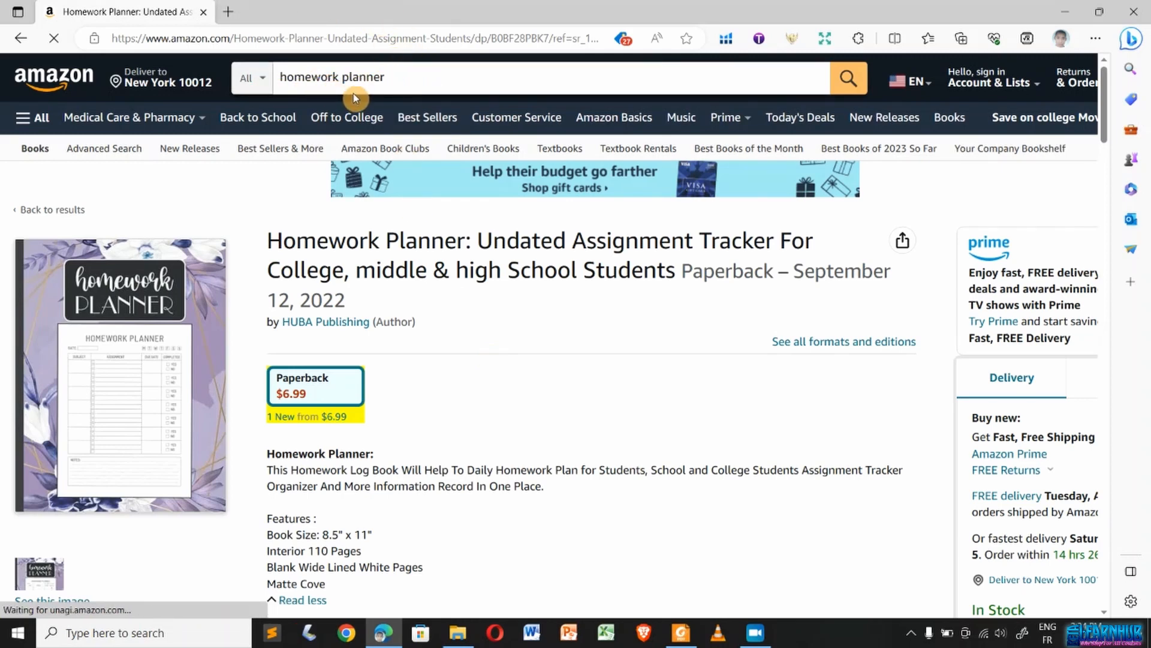
- Search Amazon for the suggested keyword "homework planner 2023-2024 for boys"
{"action": "left_click", "coordinate": [399, 77]}
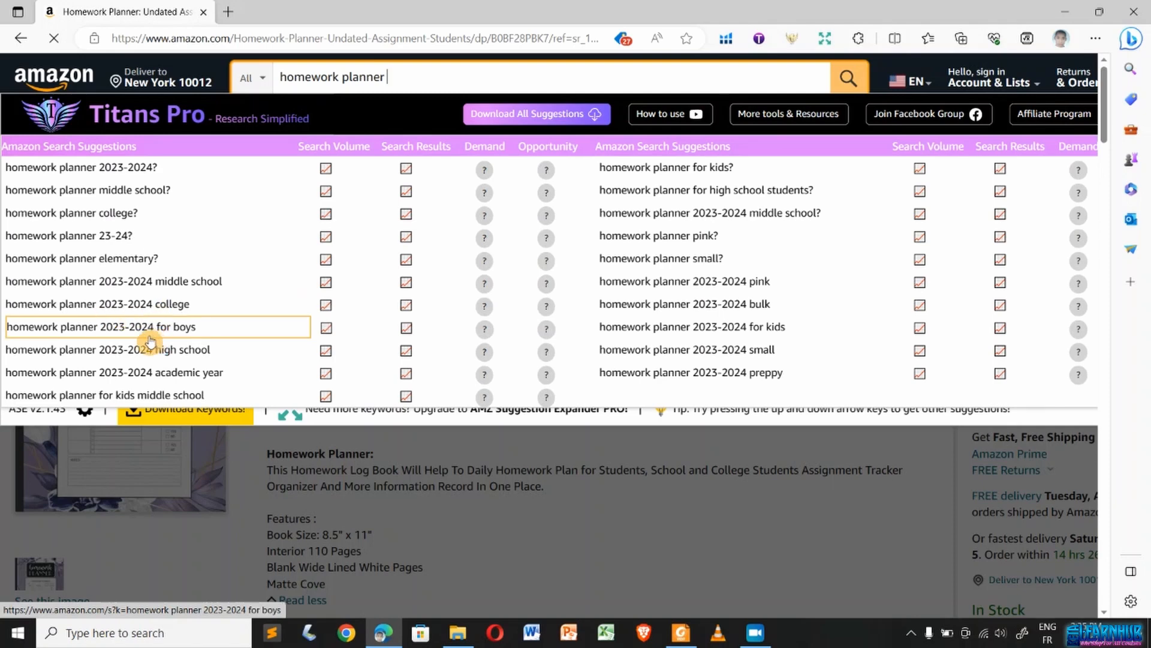
{"action": "left_click", "coordinate": [119, 334]}
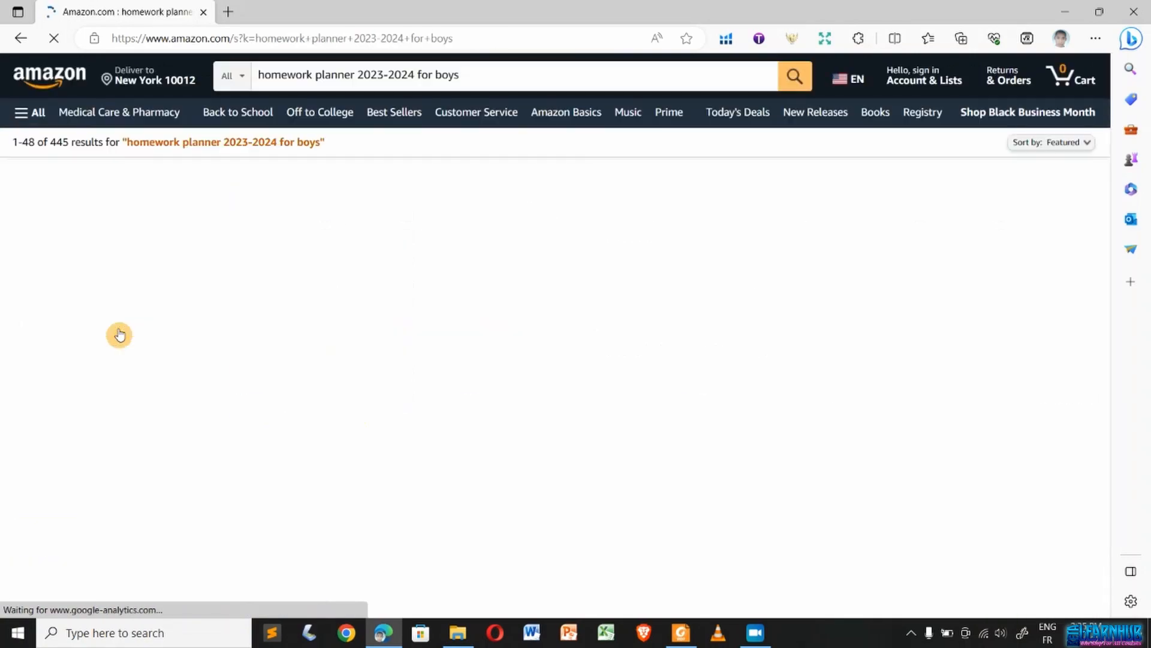
{"action": "scroll", "coordinate": [63, 189], "scroll_direction": "up", "scroll_amount": 3}
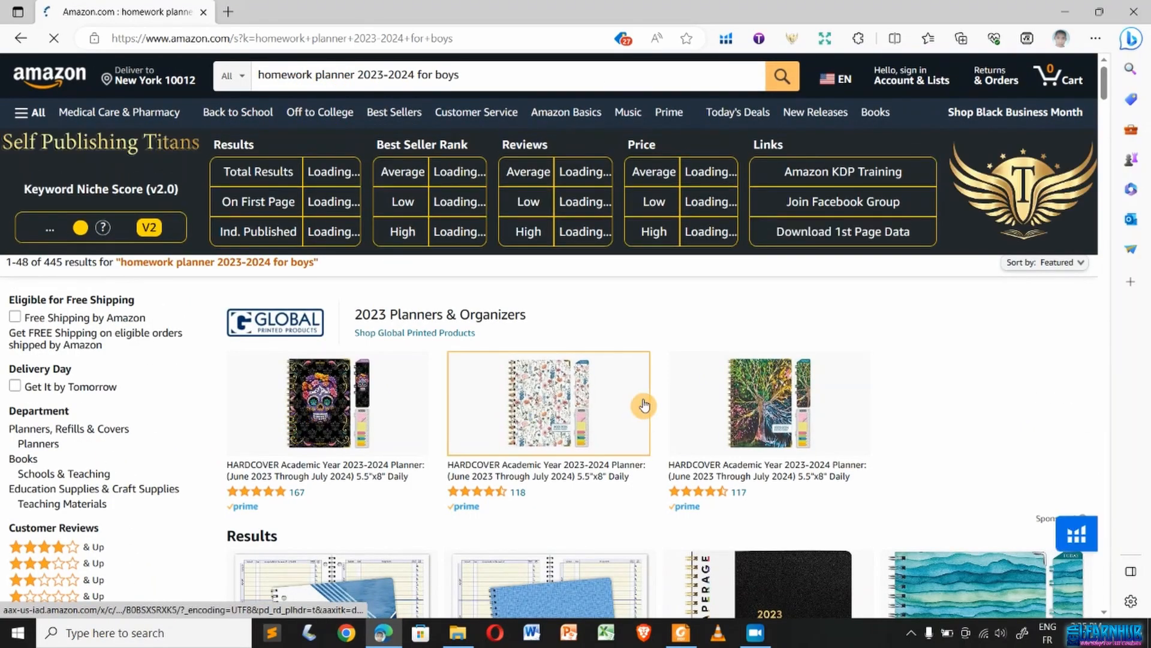
- Look through the search results for low-content paperback homework planners, comparing their covers, publishers, prices and reviews
{"action": "scroll", "coordinate": [643, 403], "scroll_direction": "down", "scroll_amount": 10}
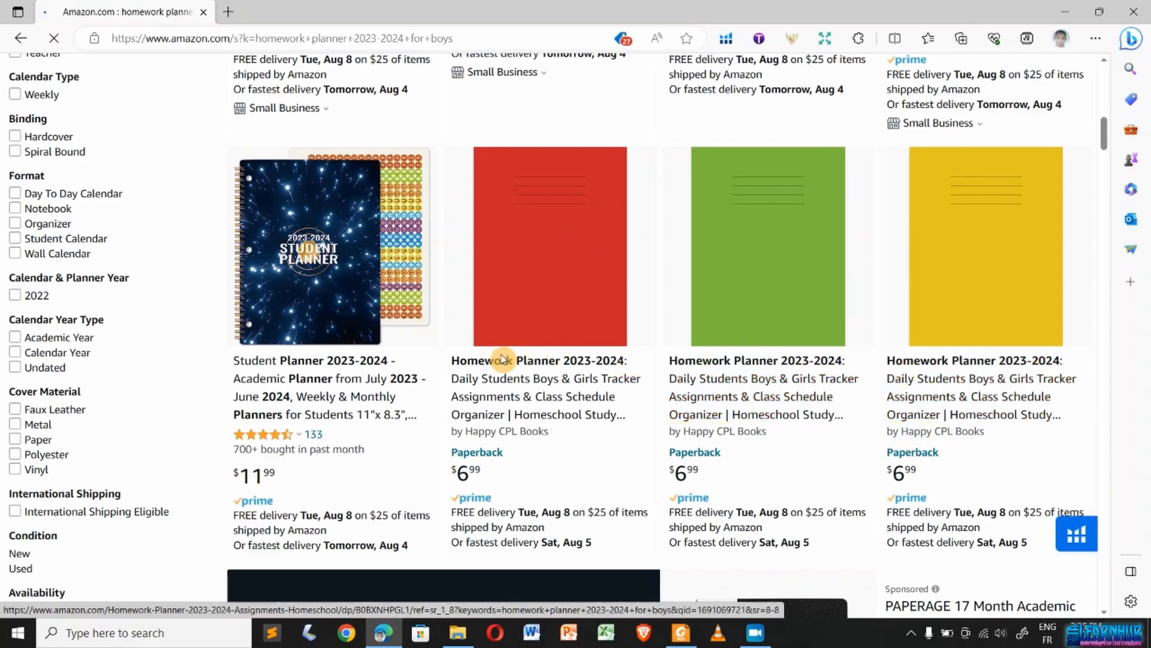
{"action": "scroll", "coordinate": [621, 424], "scroll_direction": "down", "scroll_amount": 15}
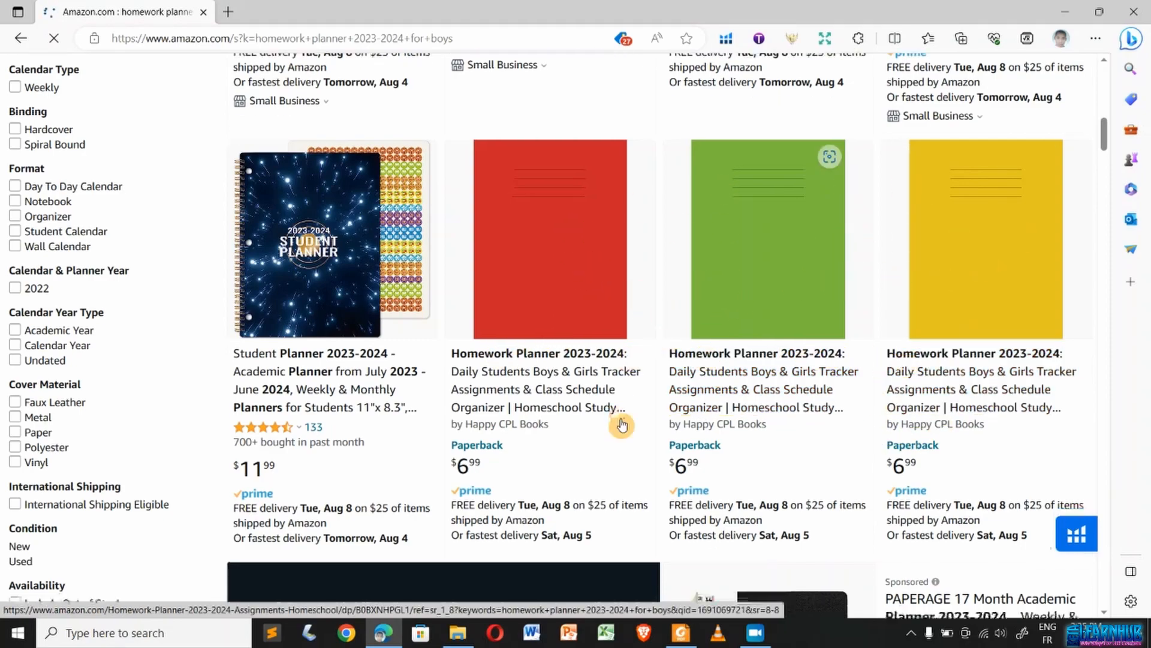
{"action": "scroll", "coordinate": [620, 424], "scroll_direction": "down", "scroll_amount": 15}
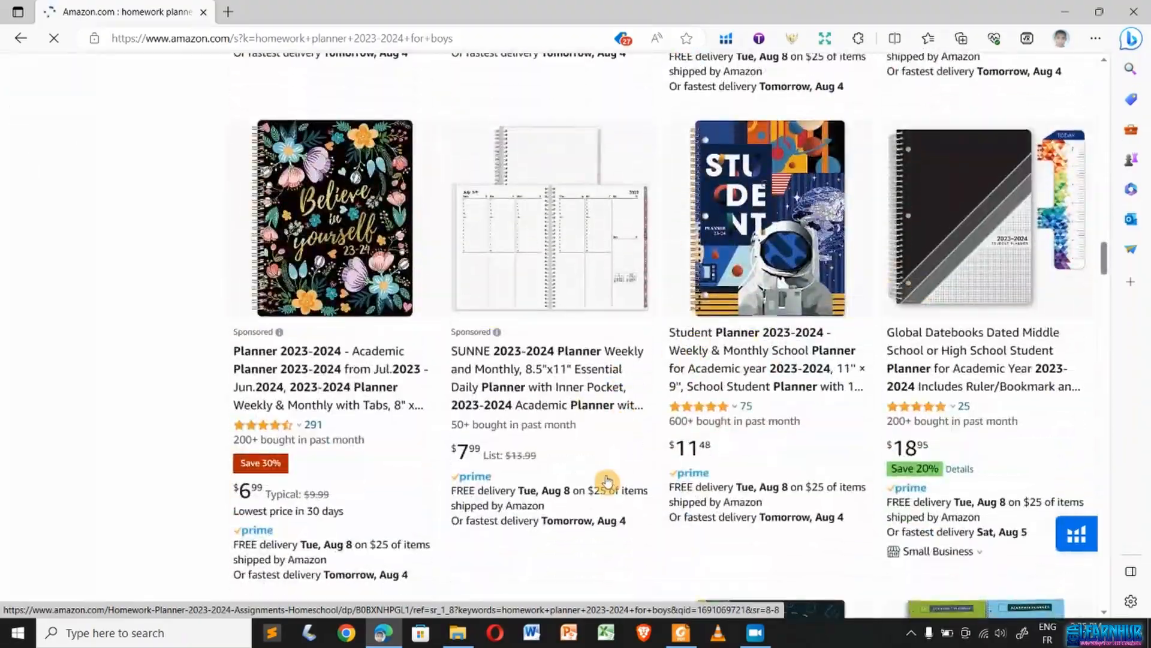
{"action": "scroll", "coordinate": [609, 480], "scroll_direction": "down", "scroll_amount": 10}
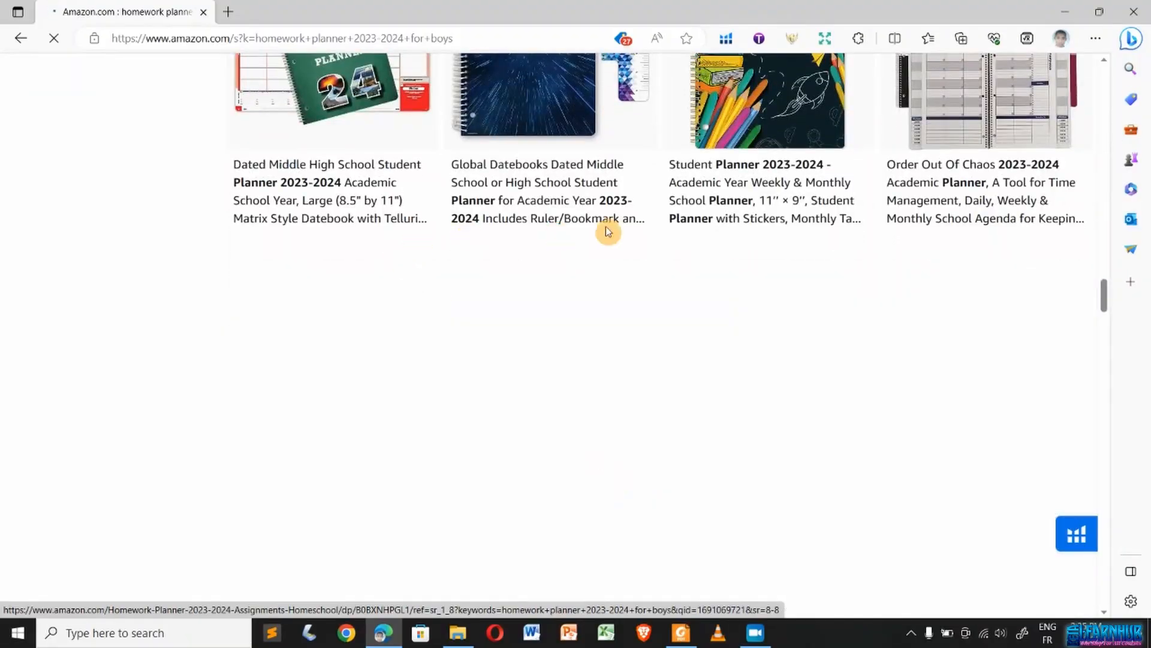
{"action": "scroll", "coordinate": [697, 235], "scroll_direction": "up", "scroll_amount": 15}
{"action": "scroll", "coordinate": [698, 235], "scroll_direction": "up", "scroll_amount": 15}
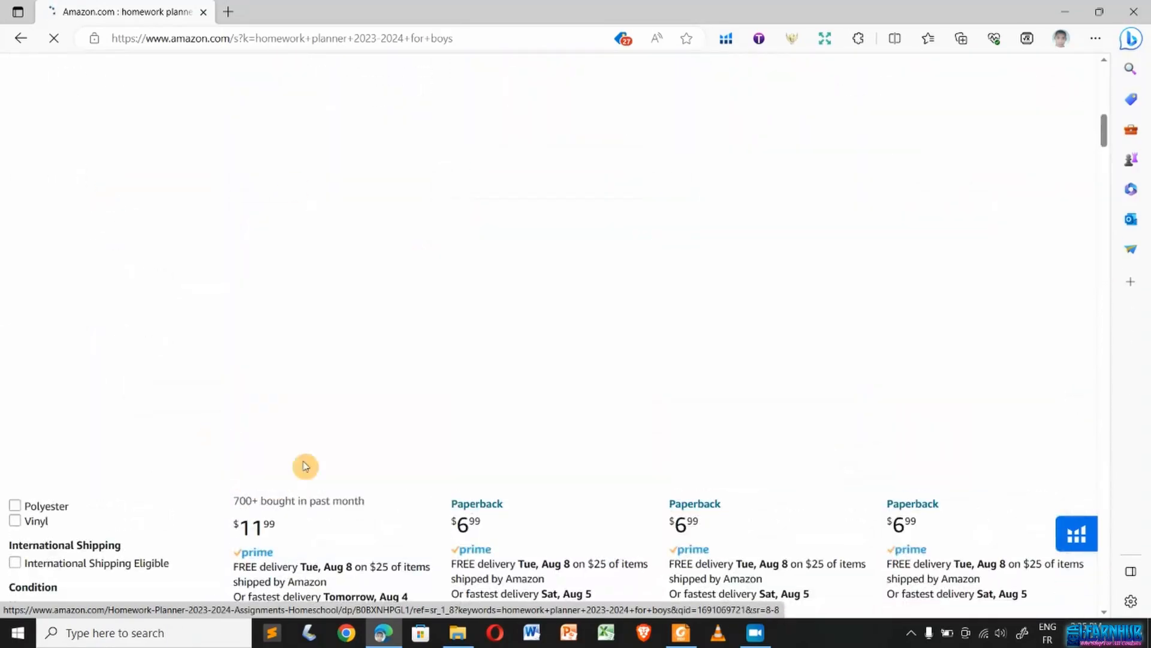
{"action": "scroll", "coordinate": [545, 444], "scroll_direction": "up", "scroll_amount": 10}
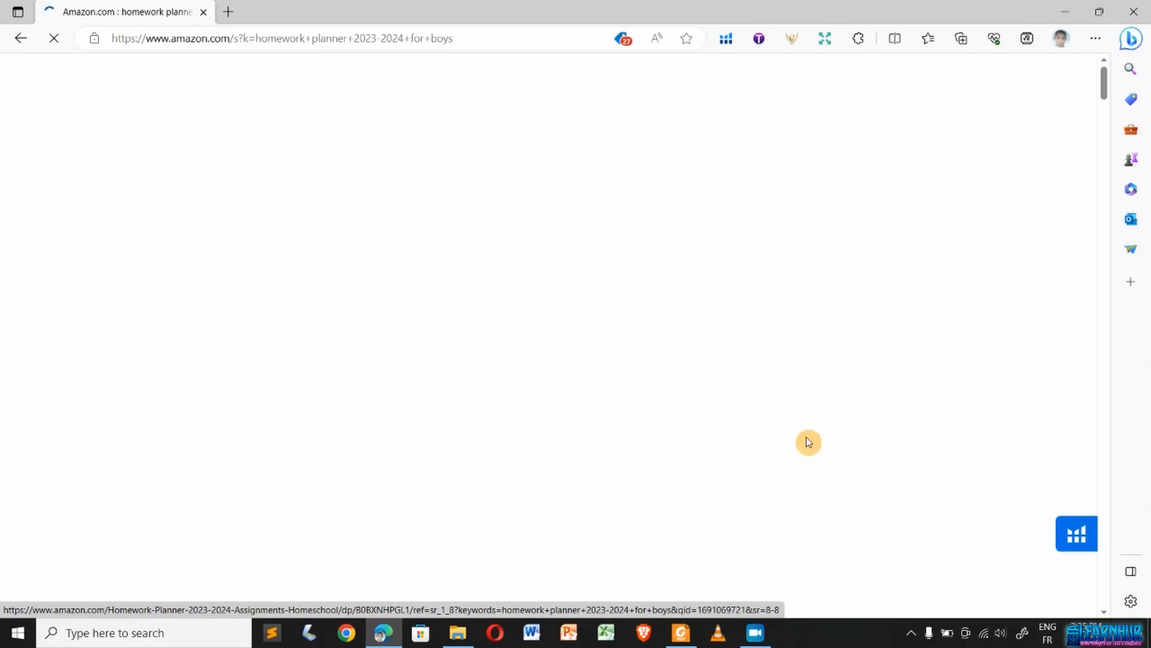
{"action": "scroll", "coordinate": [512, 406], "scroll_direction": "down", "scroll_amount": 5}
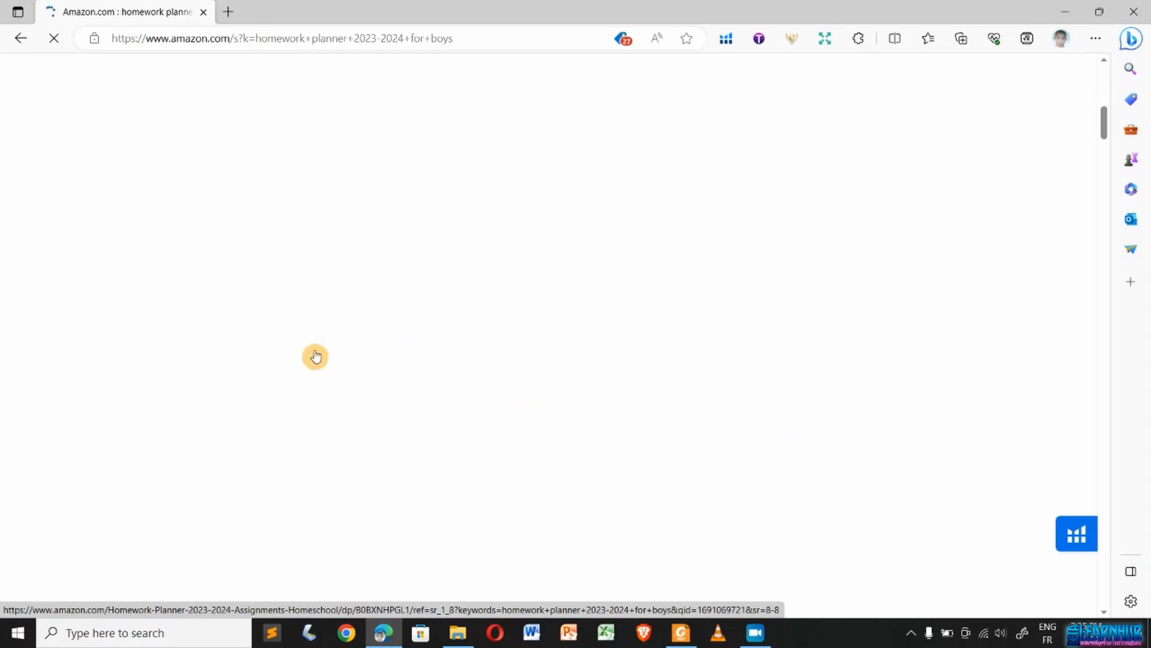
{"action": "scroll", "coordinate": [387, 244], "scroll_direction": "up", "scroll_amount": 10}
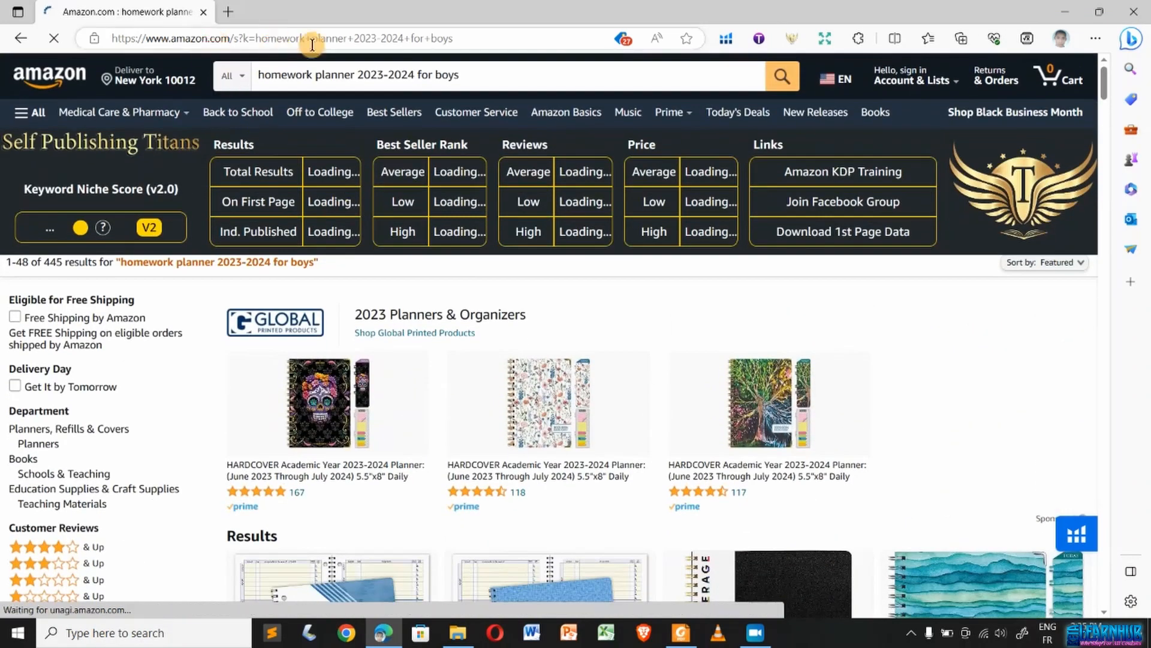
- Examine the search keyword, the Self Publishing Titans statistics and the first rows of planner results
{"action": "scroll", "coordinate": [281, 84], "scroll_direction": "up", "scroll_amount": 5}
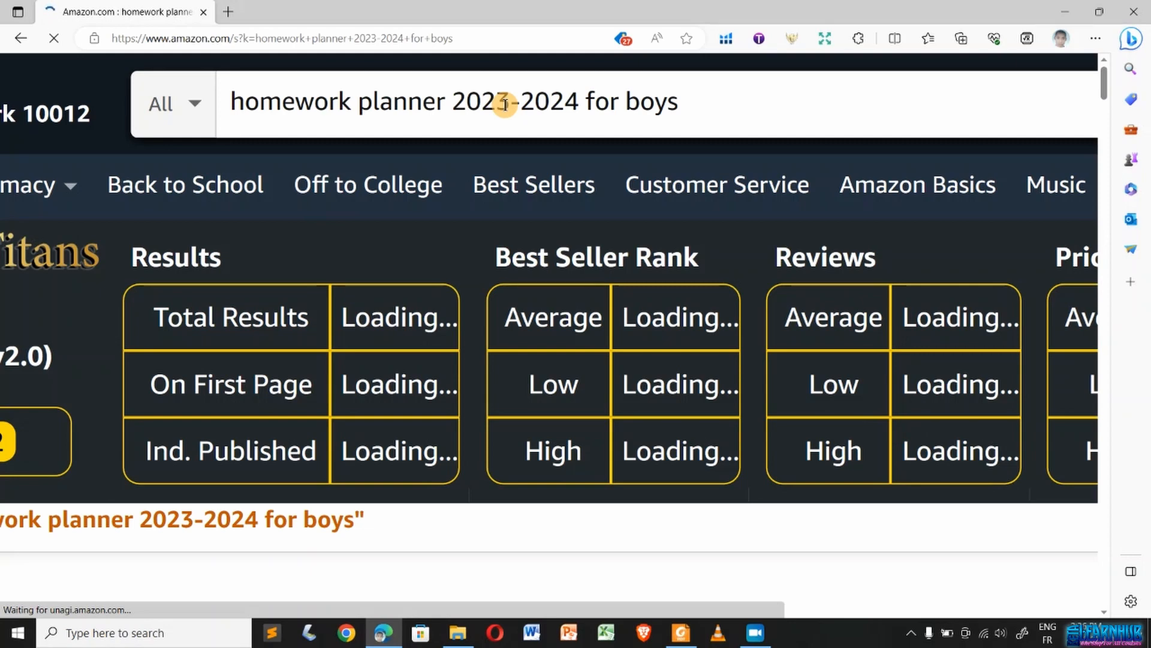
{"action": "scroll", "coordinate": [505, 105], "scroll_direction": "down", "scroll_amount": 5}
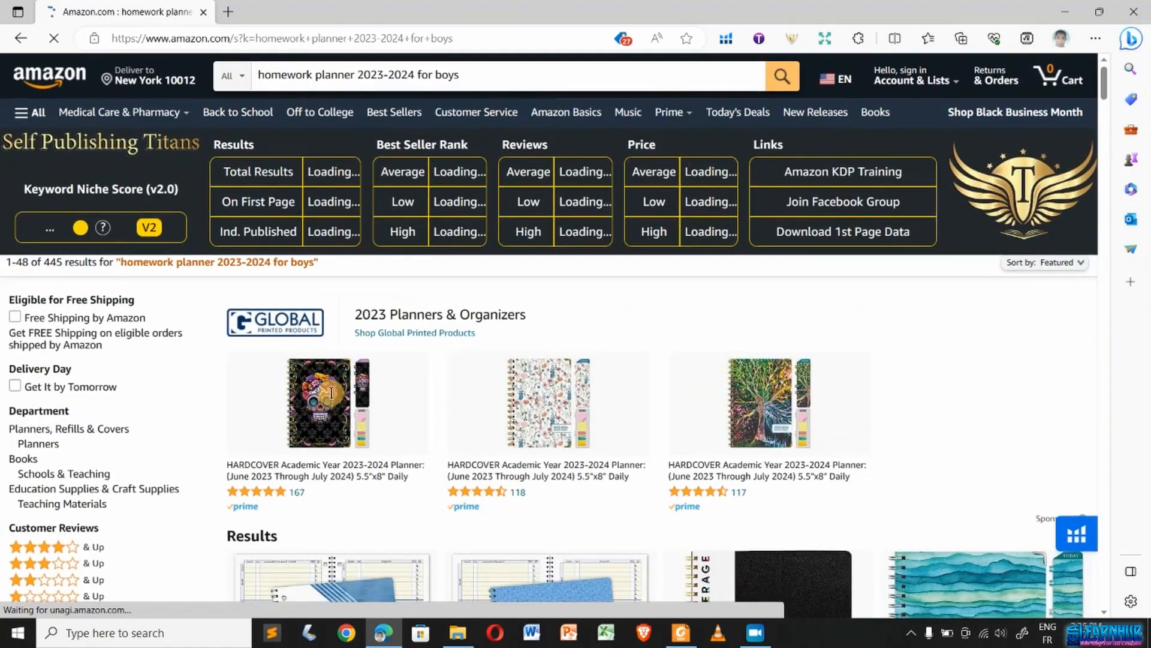
{"action": "scroll", "coordinate": [972, 374], "scroll_direction": "down", "scroll_amount": 2}
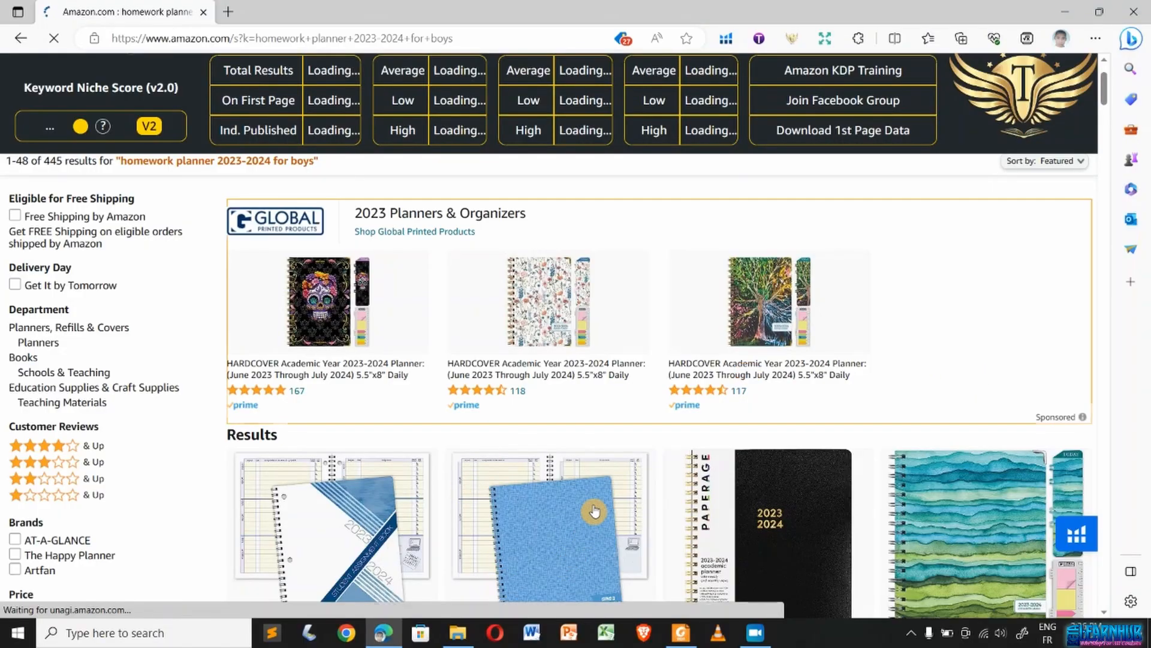
{"action": "scroll", "coordinate": [594, 511], "scroll_direction": "down", "scroll_amount": 5}
{"action": "scroll", "coordinate": [595, 511], "scroll_direction": "down", "scroll_amount": 7}
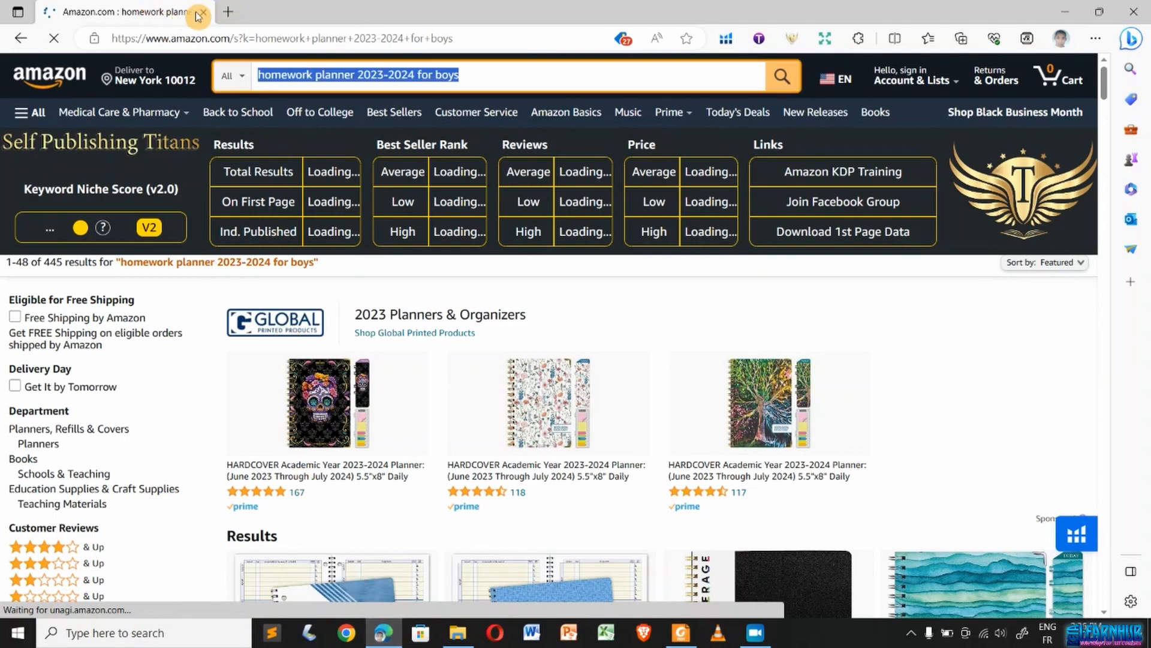
- Replace the current search results page with a fresh browser tab and load amazon.com in it
{"action": "left_click", "coordinate": [225, 13]}
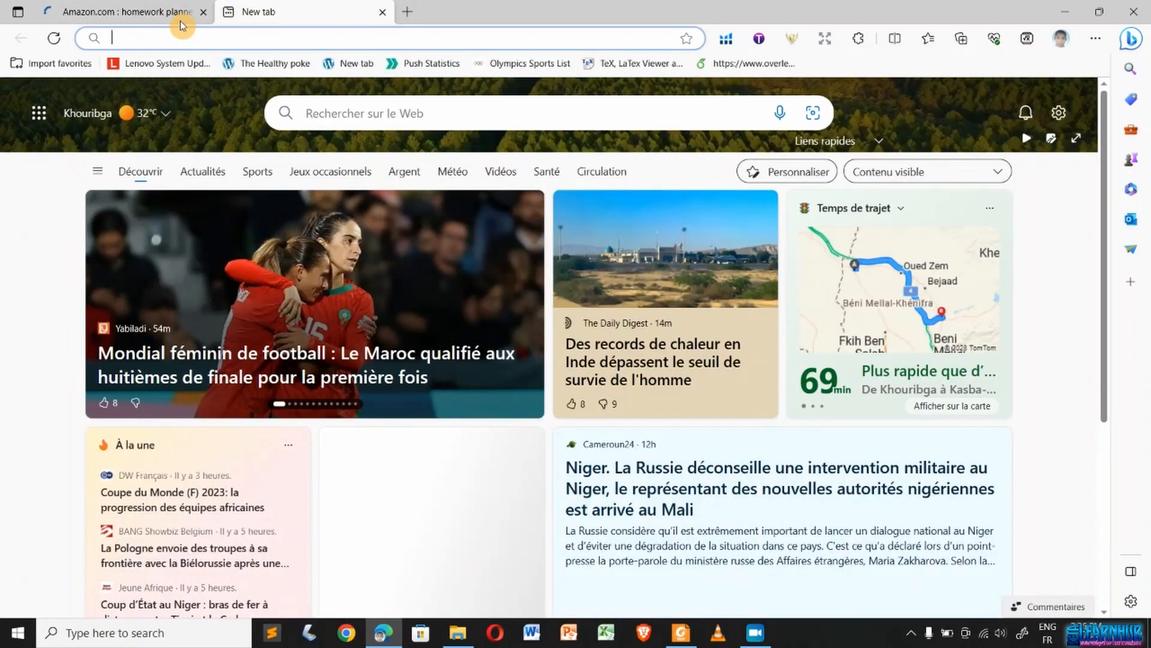
{"action": "left_click", "coordinate": [204, 12]}
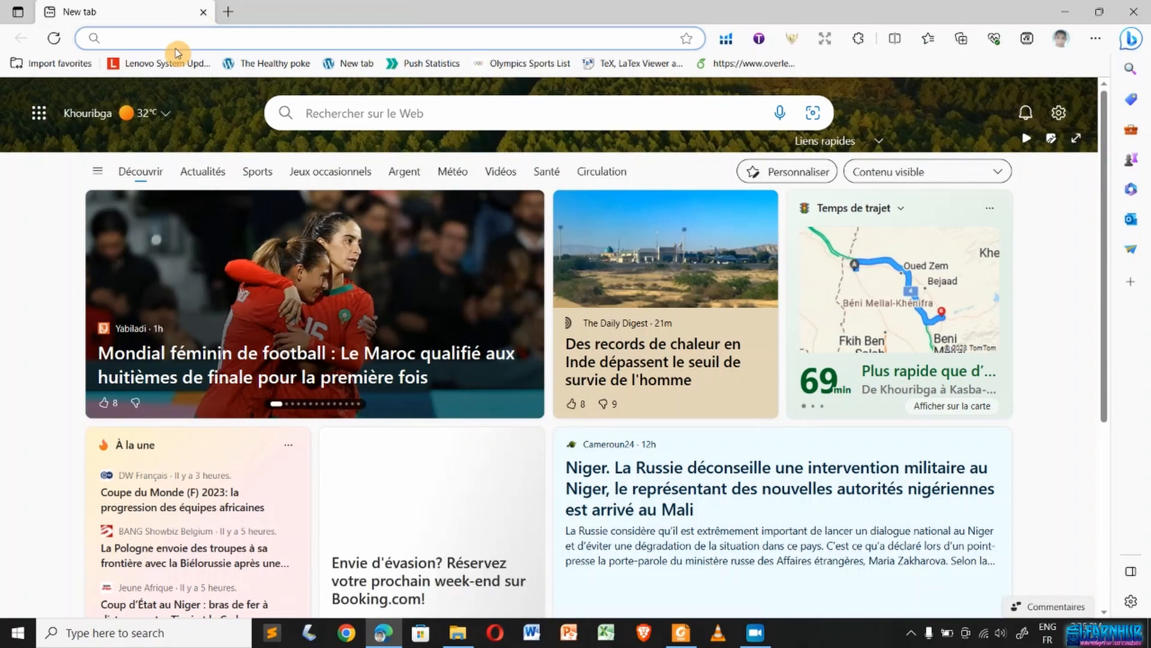
{"action": "type", "text": "amazon.com"}
{"action": "key", "text": "Return"}
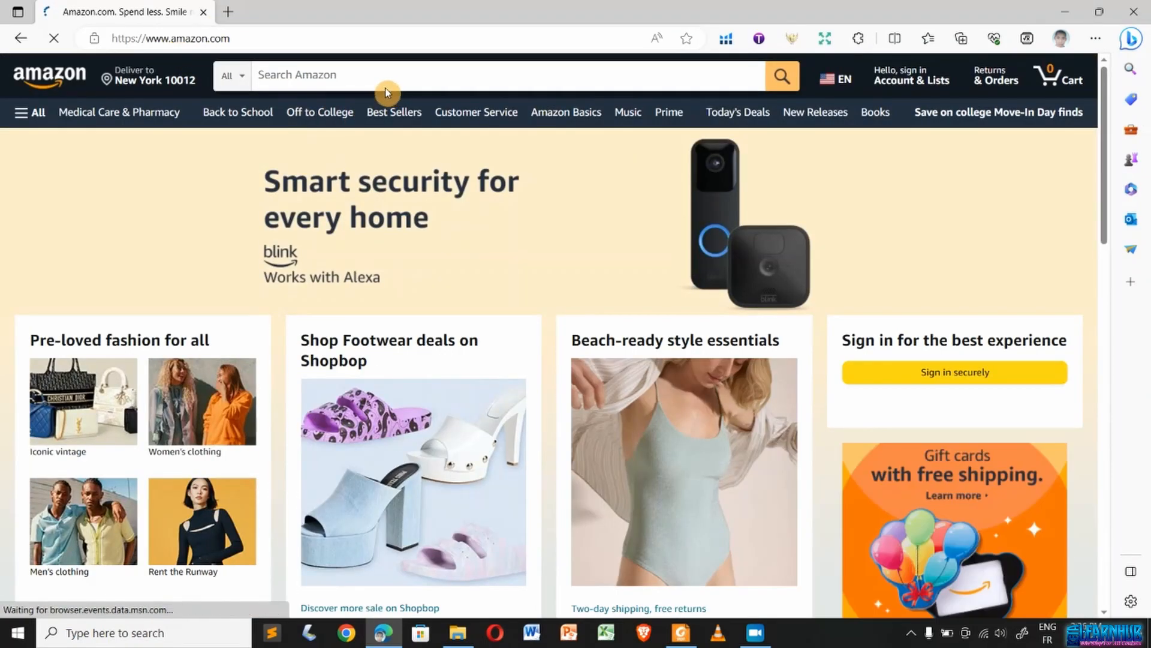
- Search Amazon for "daily planner" using the suggested keyword
{"action": "left_click", "coordinate": [352, 73]}
{"action": "type", "text": "d"}
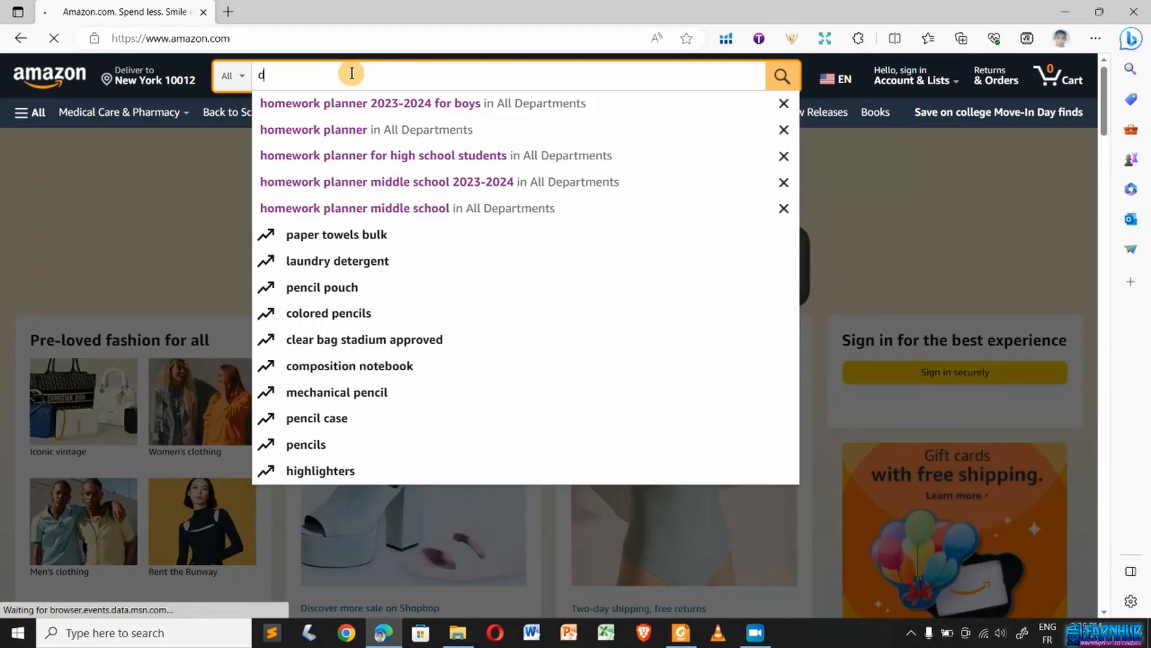
{"action": "type", "text": "aily"}
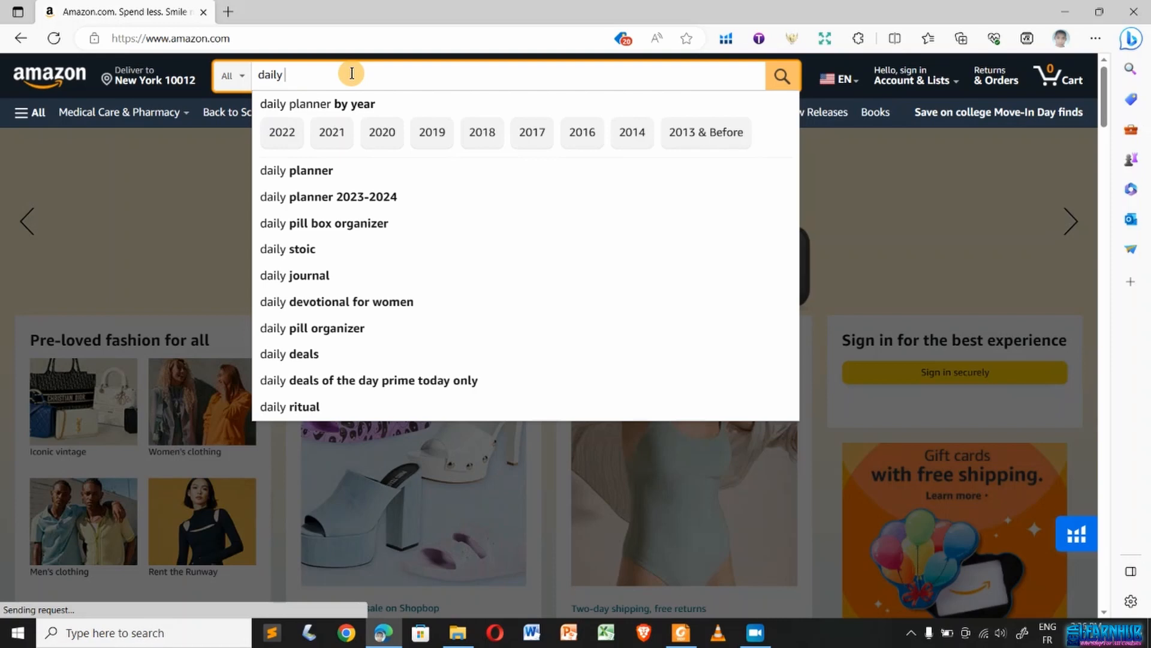
{"action": "left_click", "coordinate": [305, 176]}
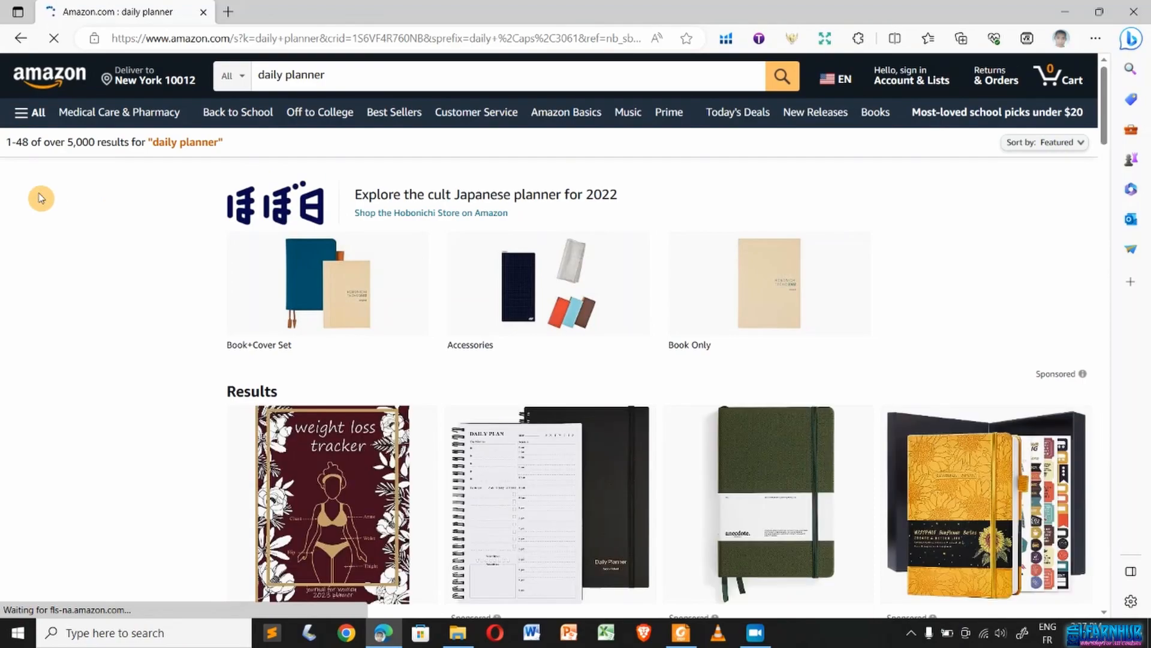
- Check the number of results for "daily planner" and look over the first listings' prices, reviews and recent sales
{"action": "scroll", "coordinate": [41, 198], "scroll_direction": "up", "scroll_amount": 3, "text": "ctrl"}
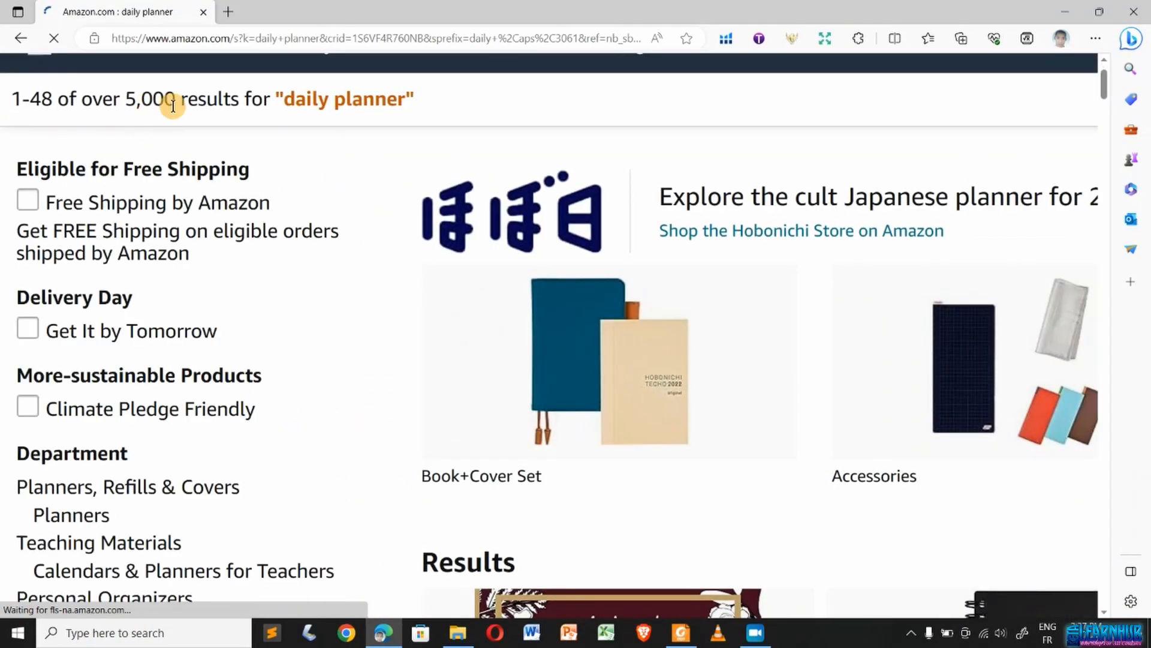
{"action": "scroll", "coordinate": [173, 105], "scroll_direction": "down", "scroll_amount": 5, "text": "ctrl"}
{"action": "scroll", "coordinate": [456, 424], "scroll_direction": "up", "scroll_amount": 2, "text": "ctrl"}
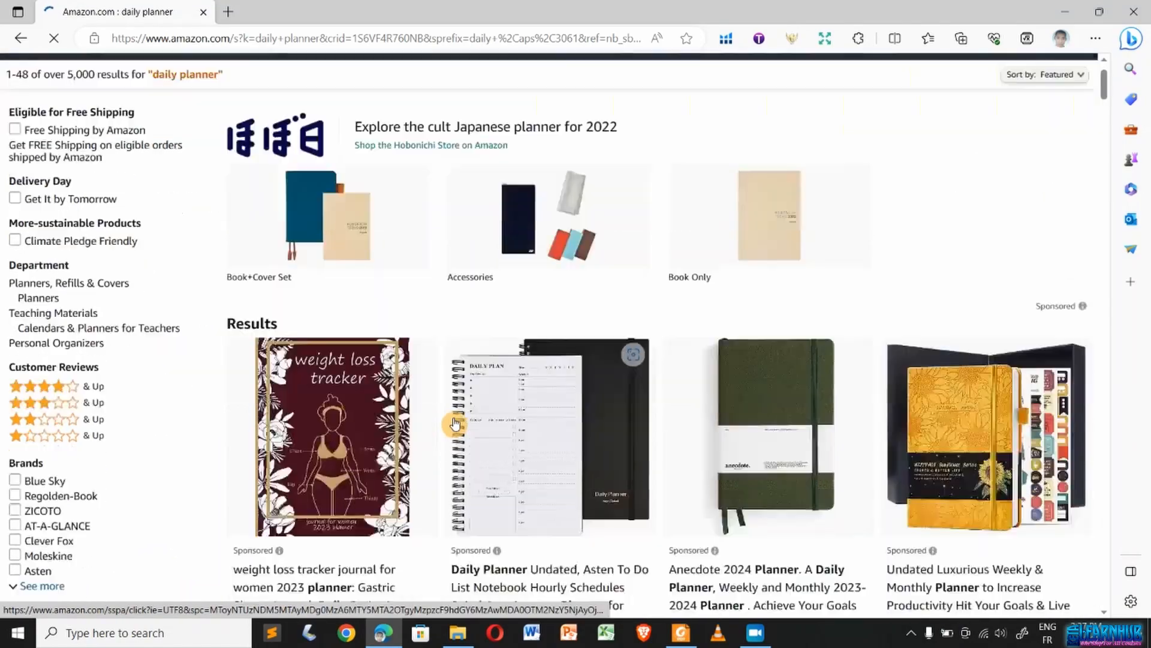
{"action": "scroll", "coordinate": [456, 423], "scroll_direction": "down", "scroll_amount": 8}
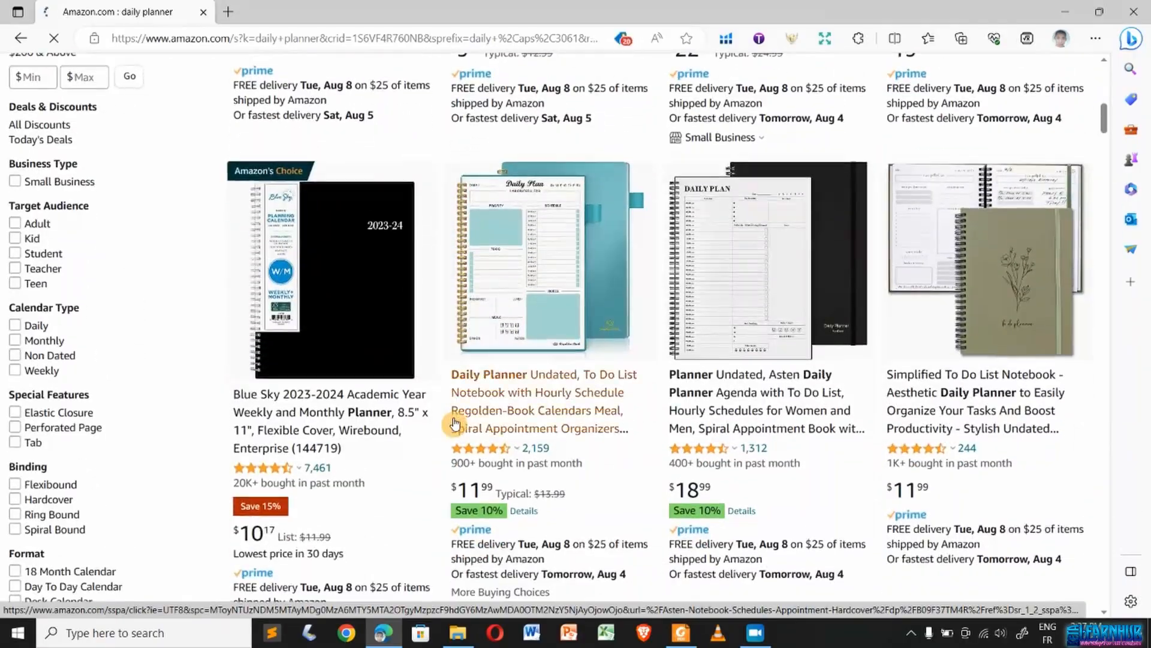
- Try to search Amazon for "daily planner for students" from the current results page
{"action": "scroll", "coordinate": [453, 421], "scroll_direction": "down", "scroll_amount": 4}
{"action": "scroll", "coordinate": [453, 419], "scroll_direction": "up", "scroll_amount": 12}
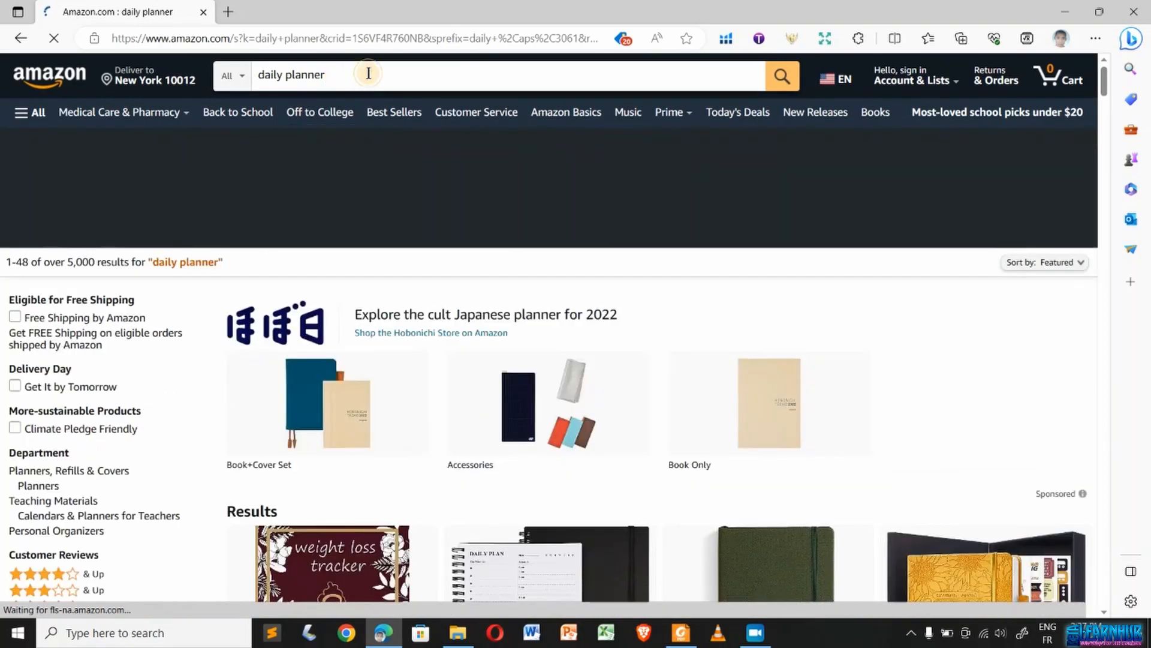
{"action": "left_click", "coordinate": [364, 77]}
{"action": "type", "text": "fo"}
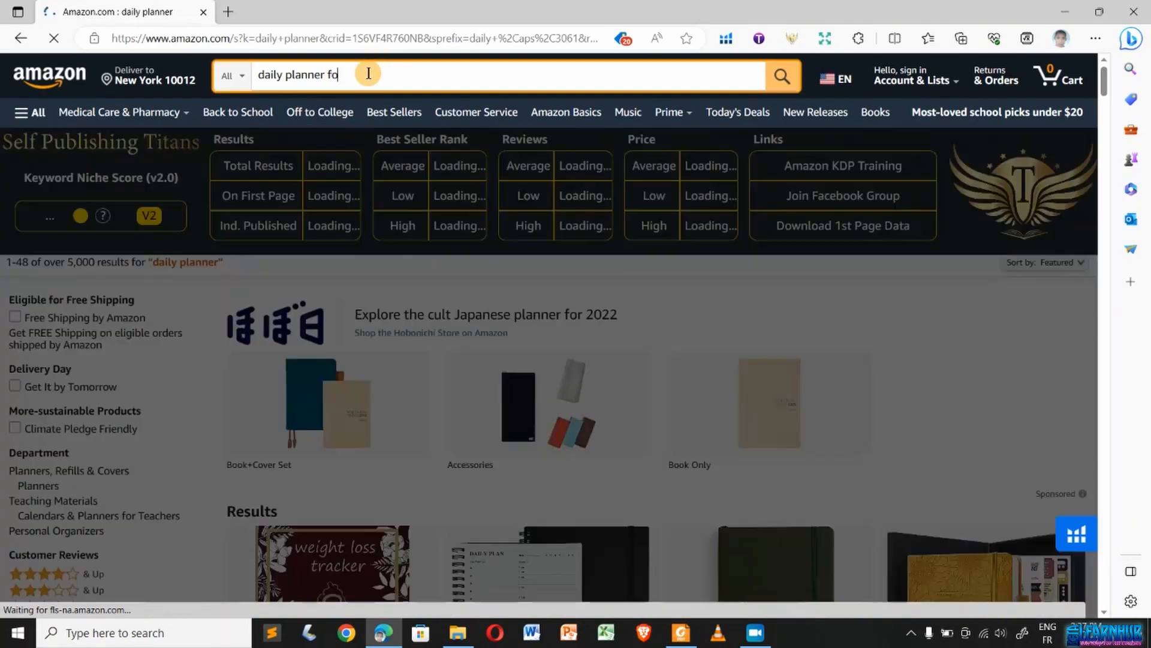
{"action": "type", "text": "r"}
{"action": "key", "text": "BackSpace"}
{"action": "key", "text": "BackSpace"}
{"action": "key", "text": "BackSpace"}
{"action": "key", "text": "BackSpace"}
{"action": "type", "text": "st"}
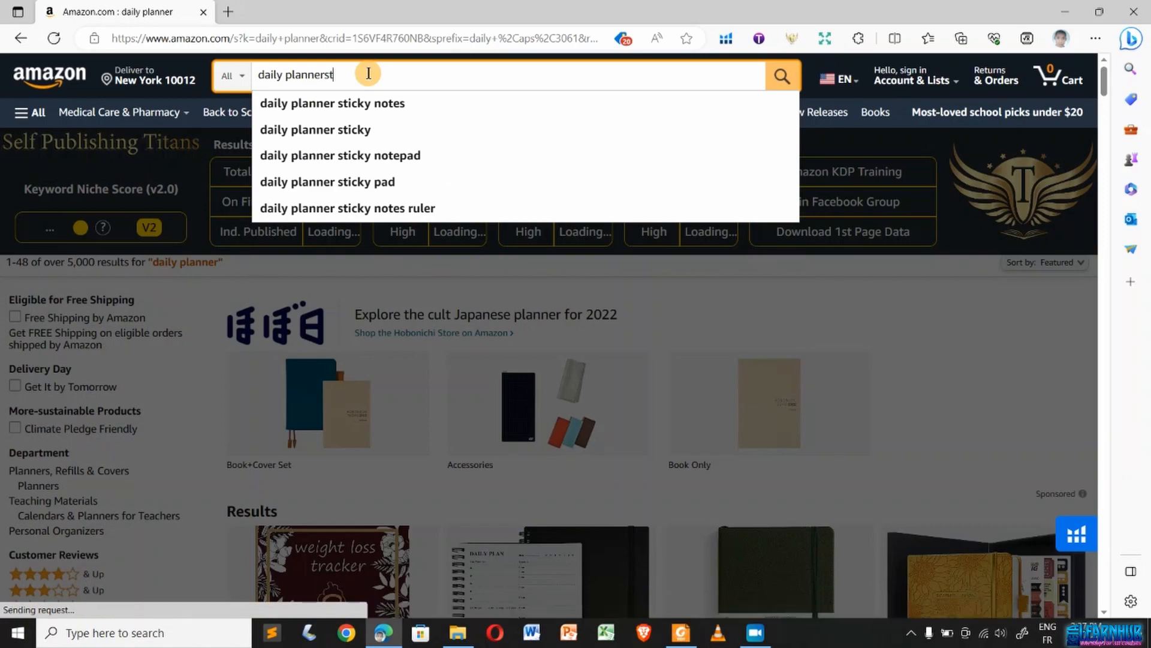
{"action": "key", "text": "BackSpace"}
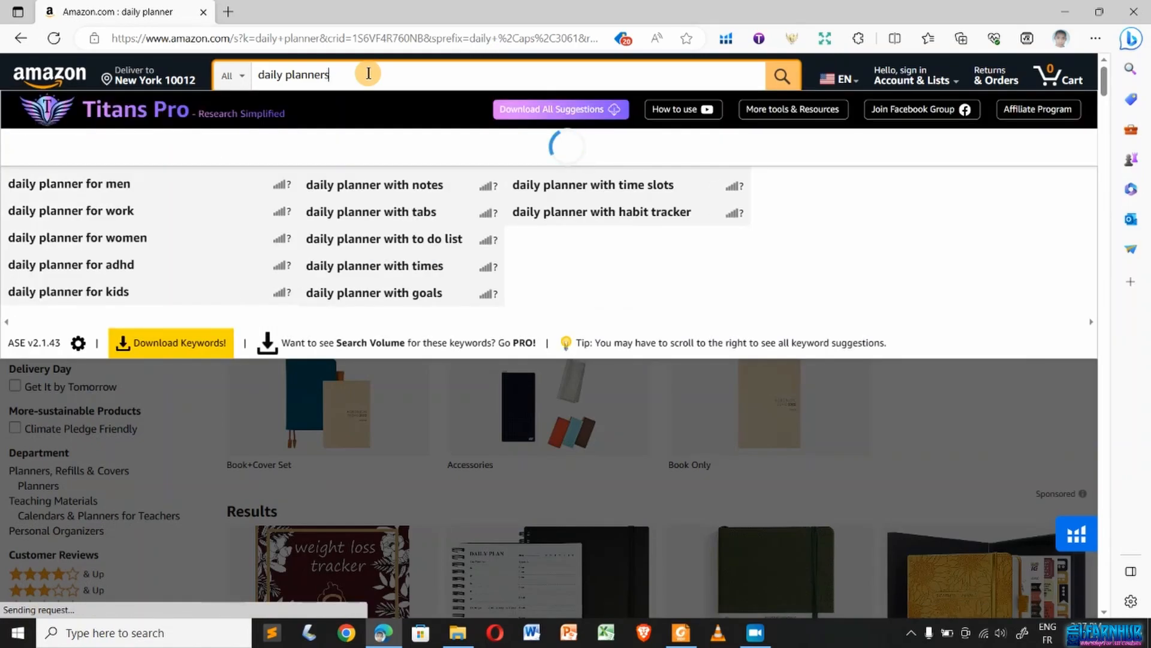
{"action": "key", "text": "BackSpace"}
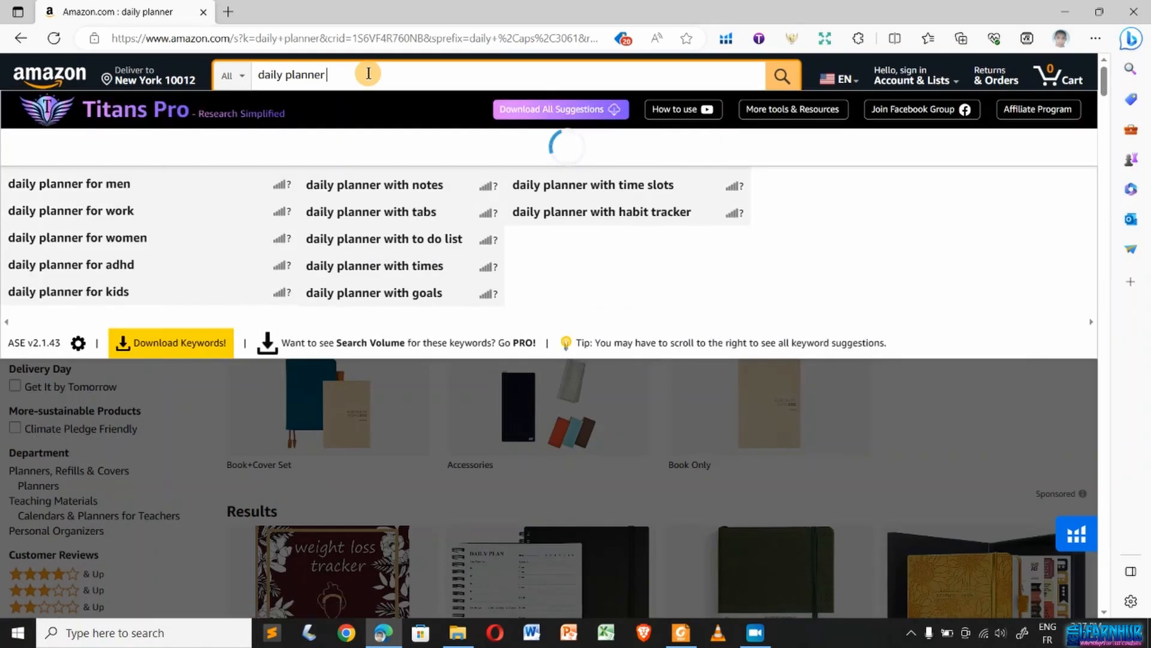
{"action": "type", "text": "for students"}
{"action": "key", "text": "Return"}
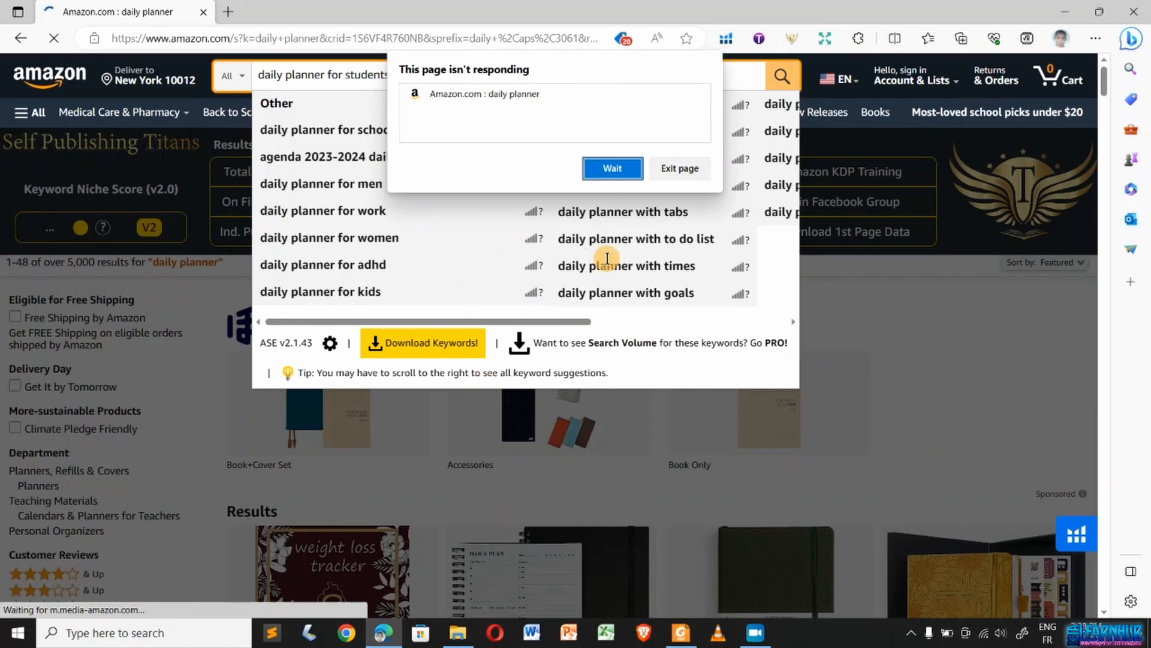
- Close the unresponsive Amazon page together with its browser window, and minimize Foxit Reader
{"action": "left_click", "coordinate": [228, 12]}
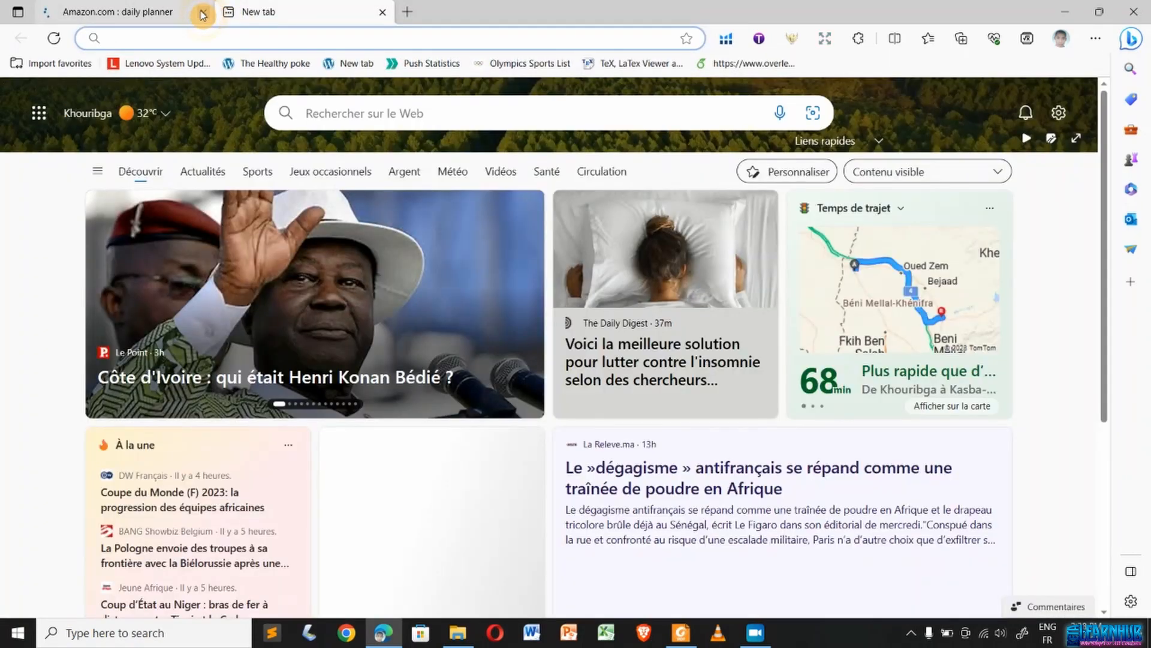
{"action": "left_click", "coordinate": [204, 13]}
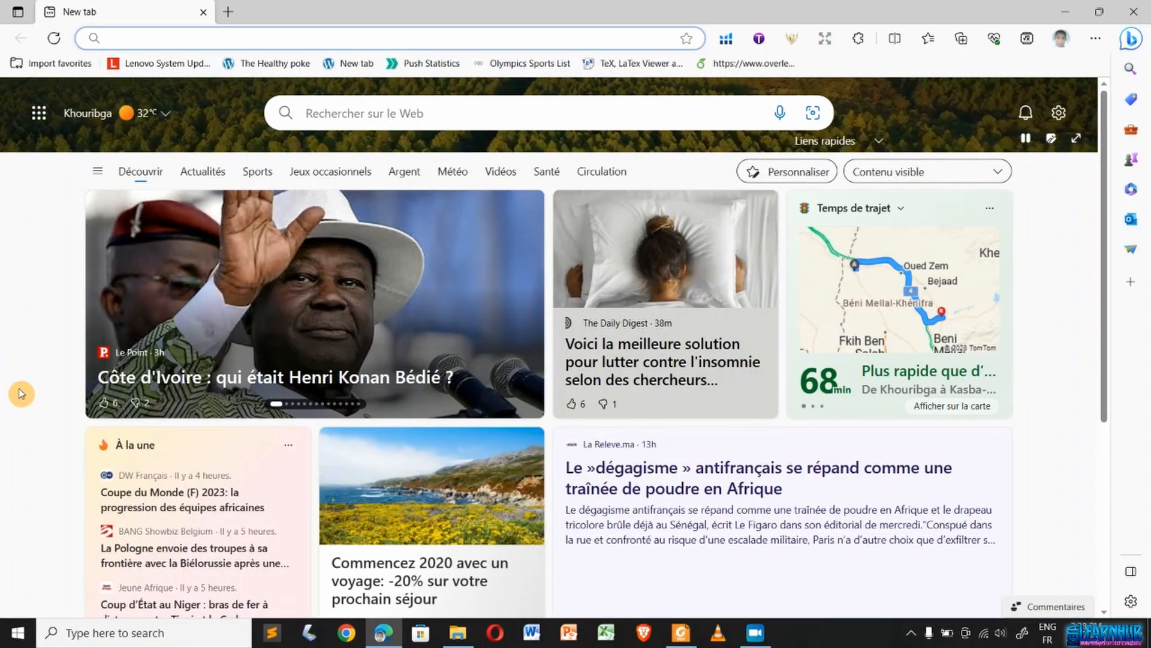
{"action": "scroll", "coordinate": [21, 394], "scroll_direction": "down", "scroll_amount": 5}
{"action": "scroll", "coordinate": [21, 394], "scroll_direction": "up", "scroll_amount": 5}
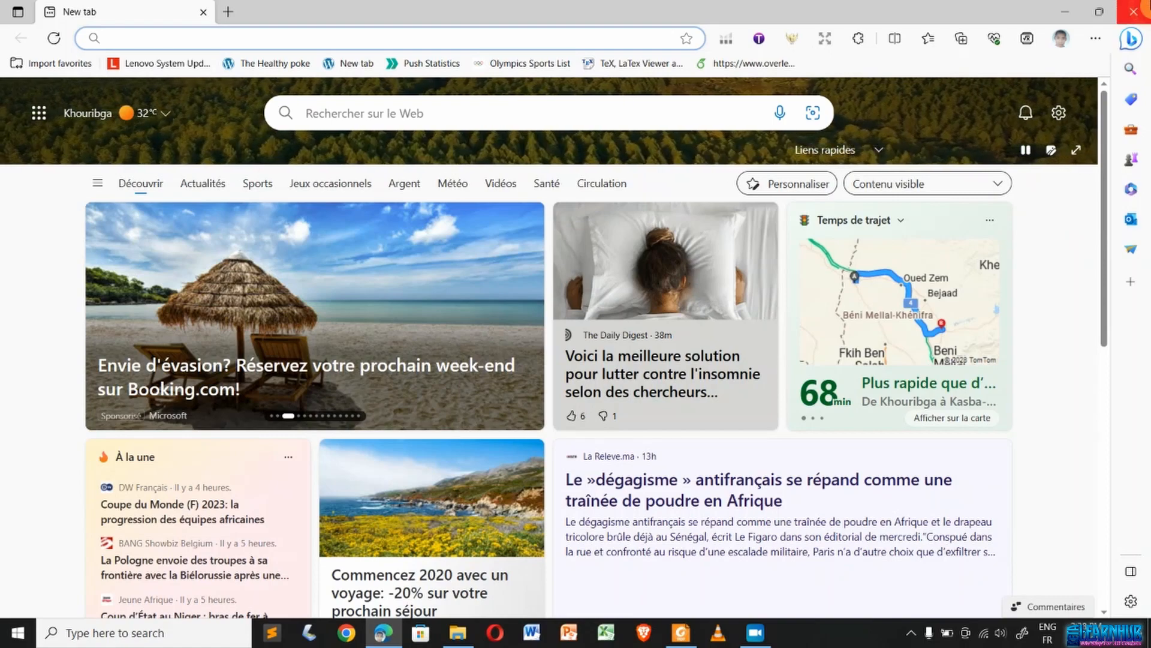
{"action": "left_click", "coordinate": [1134, 11]}
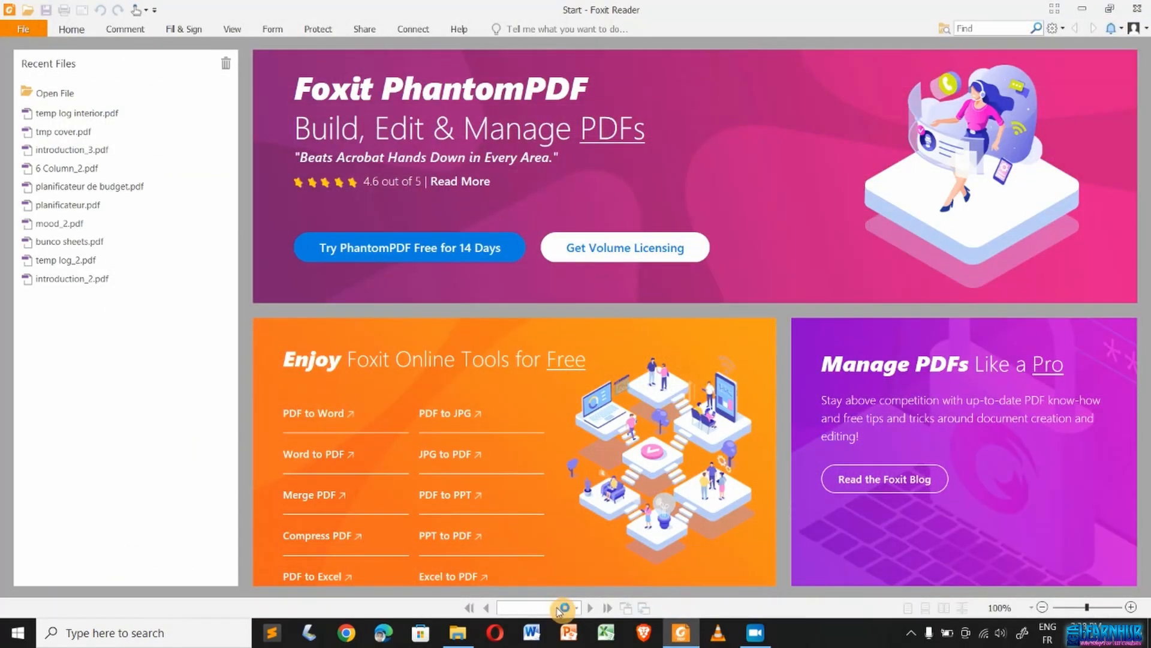
{"action": "left_click", "coordinate": [684, 644]}
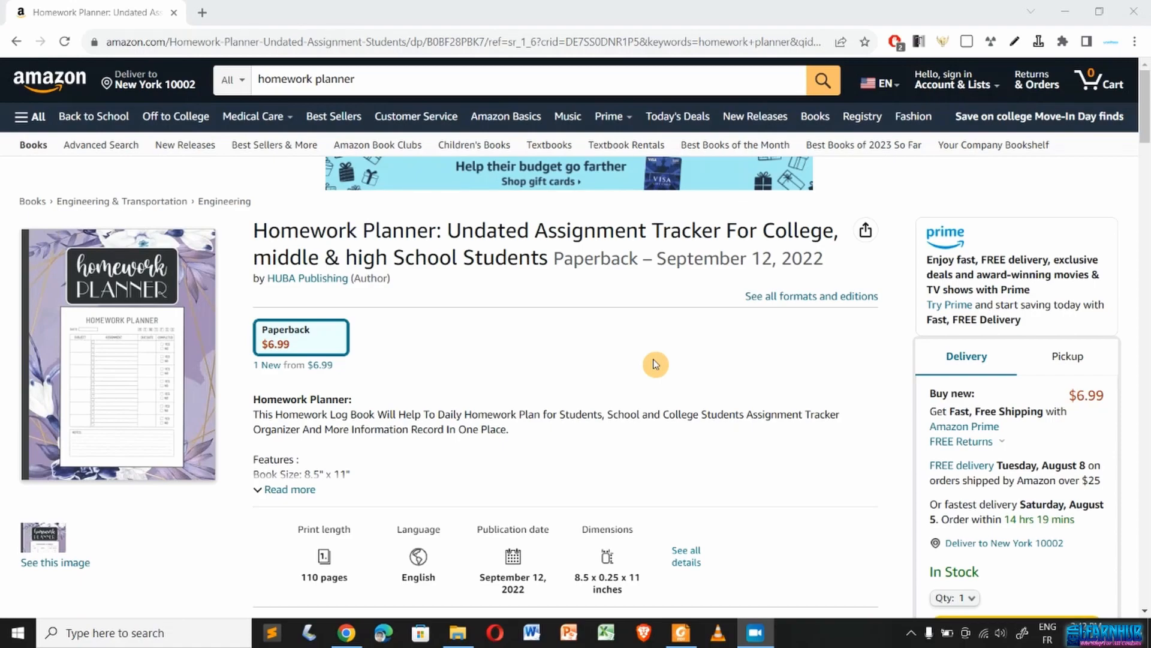
- Examine the product details of the Homework Planner listing, especially its page count, dimensions and best sellers rank
{"action": "scroll", "coordinate": [656, 364], "scroll_direction": "down", "scroll_amount": 1}
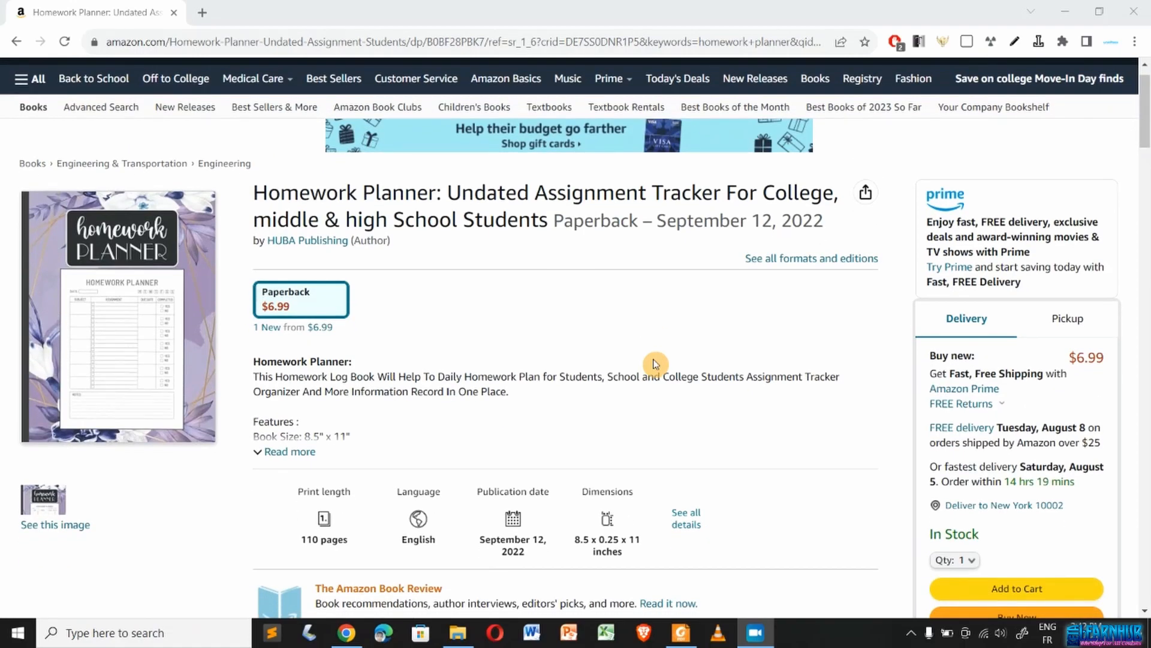
{"action": "scroll", "coordinate": [655, 364], "scroll_direction": "down", "scroll_amount": 15}
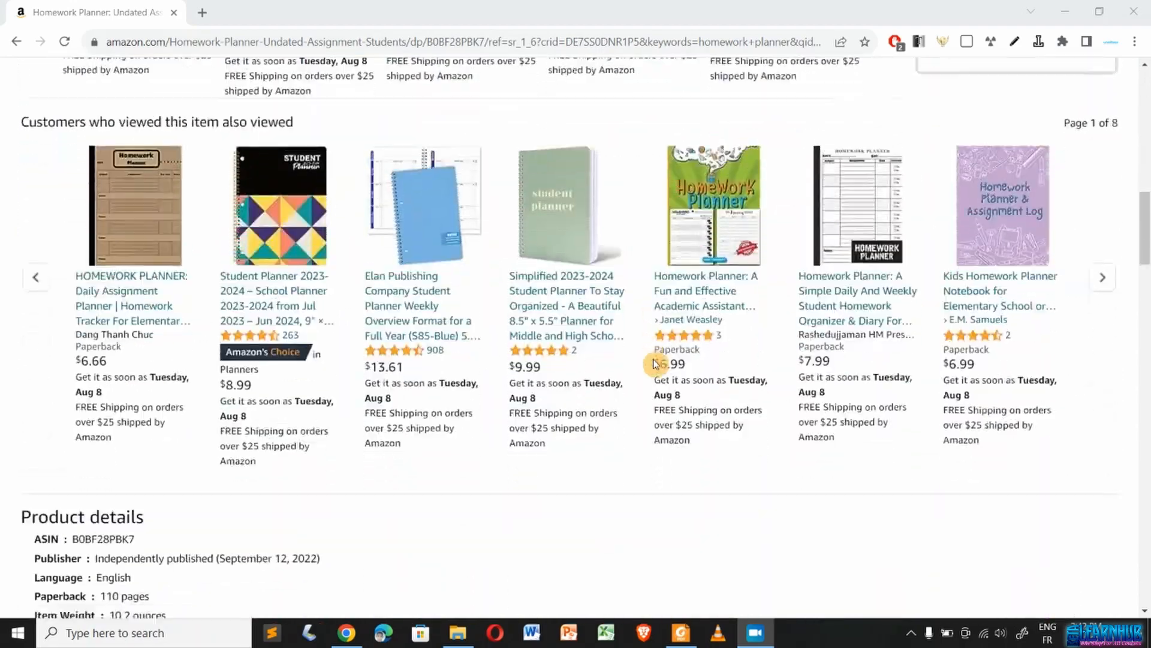
{"action": "scroll", "coordinate": [656, 364], "scroll_direction": "down", "scroll_amount": 8}
{"action": "scroll", "coordinate": [619, 250], "scroll_direction": "up", "scroll_amount": 5}
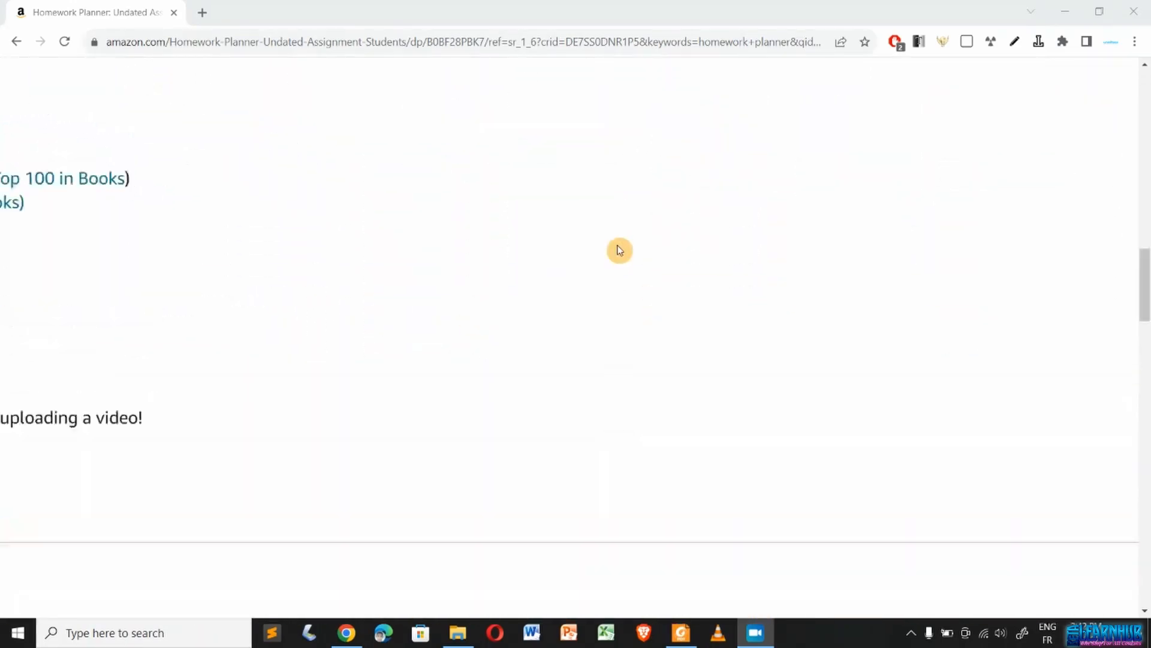
{"action": "scroll", "coordinate": [620, 250], "scroll_direction": "up", "scroll_amount": 4}
{"action": "scroll", "coordinate": [620, 249], "scroll_direction": "left", "scroll_amount": 6}
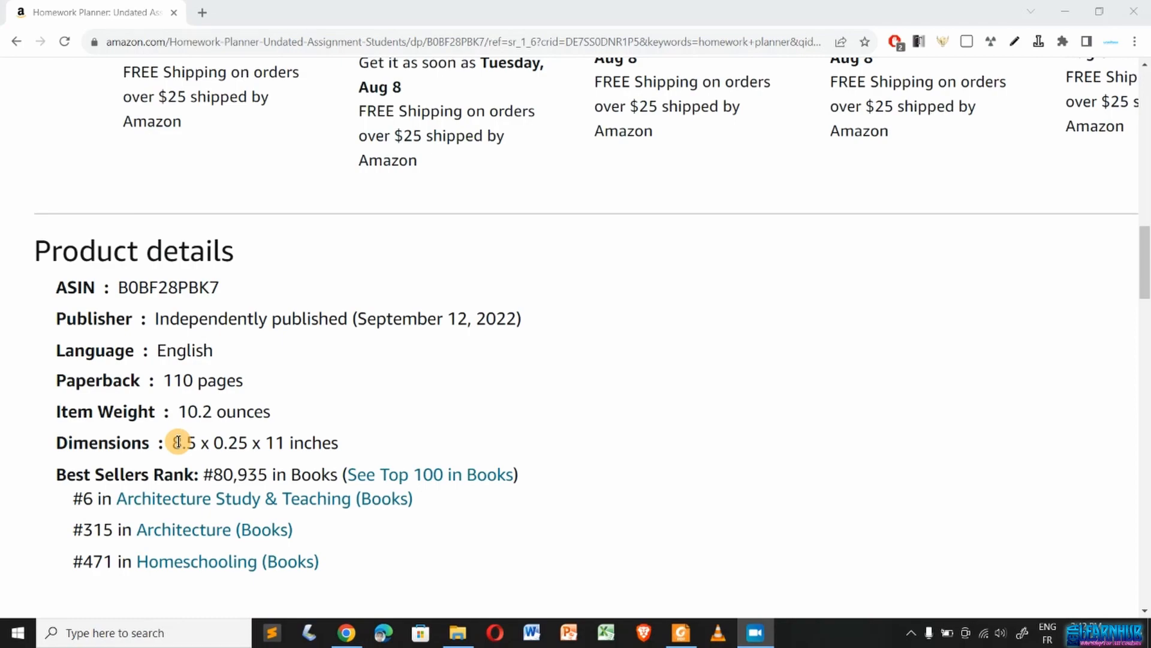
{"action": "scroll", "coordinate": [179, 442], "scroll_direction": "up", "scroll_amount": 3}
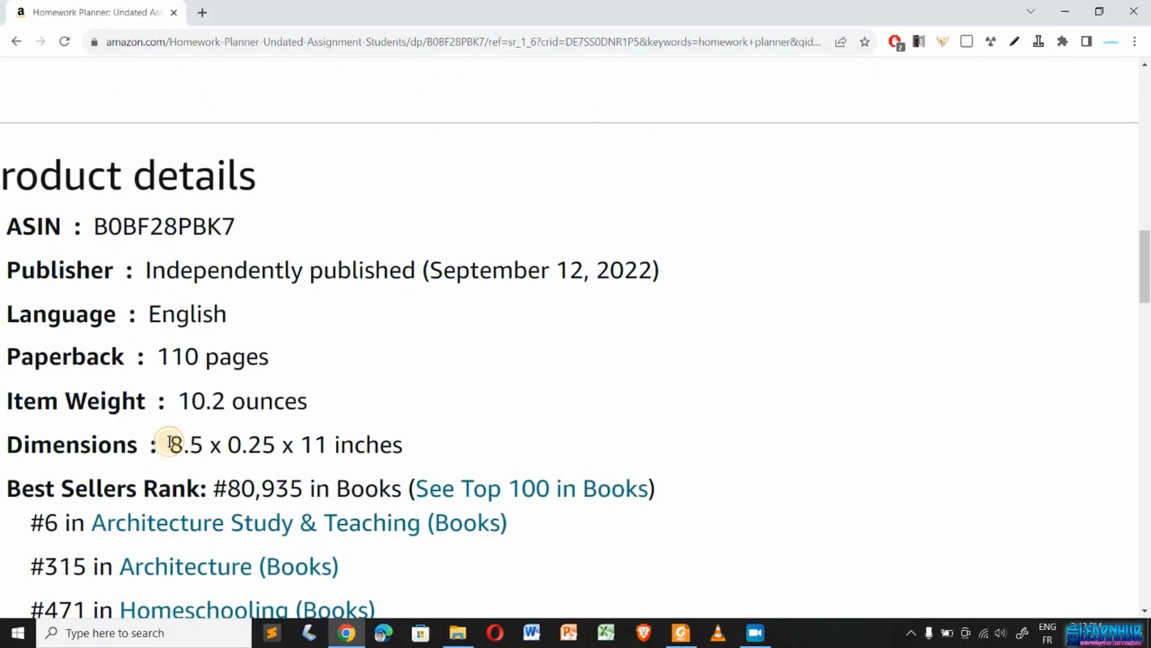
{"action": "left_click_drag", "start_coordinate": [170, 442], "coordinate": [331, 444]}
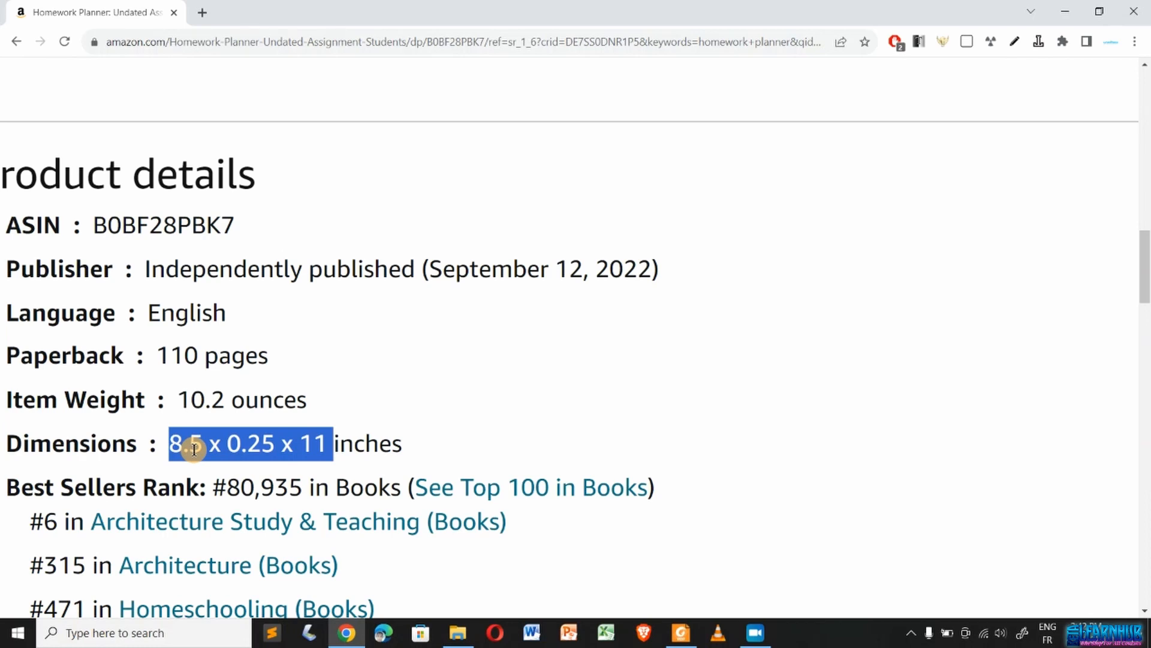
{"action": "left_click", "coordinate": [312, 442]}
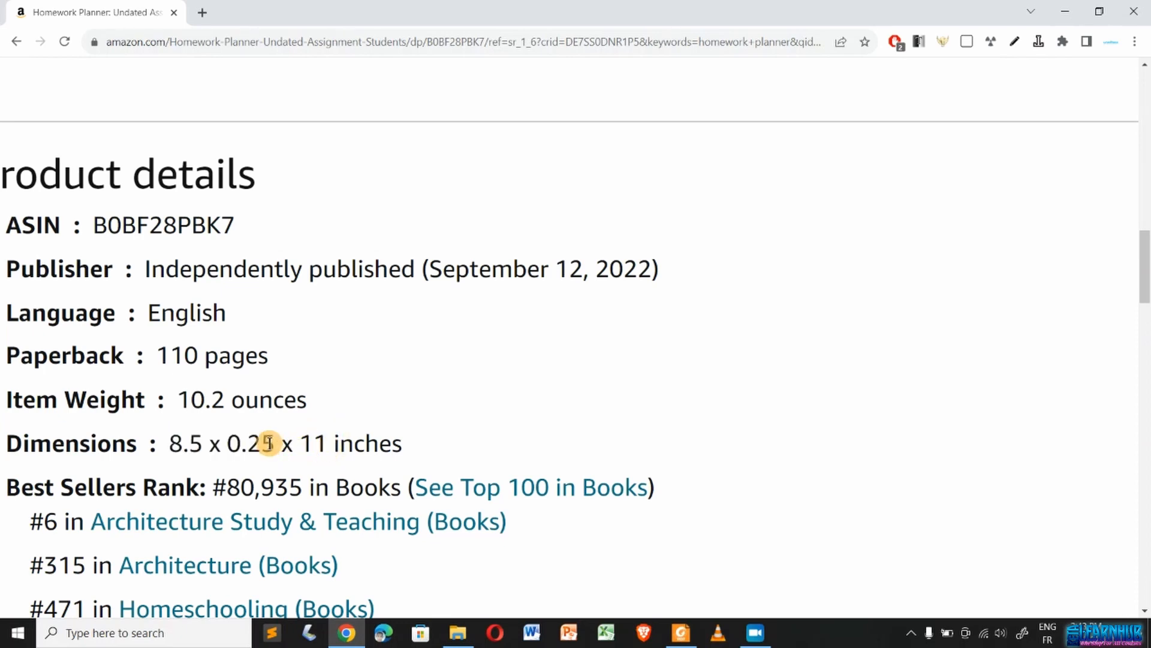
{"action": "scroll", "coordinate": [269, 443], "scroll_direction": "down", "scroll_amount": 4}
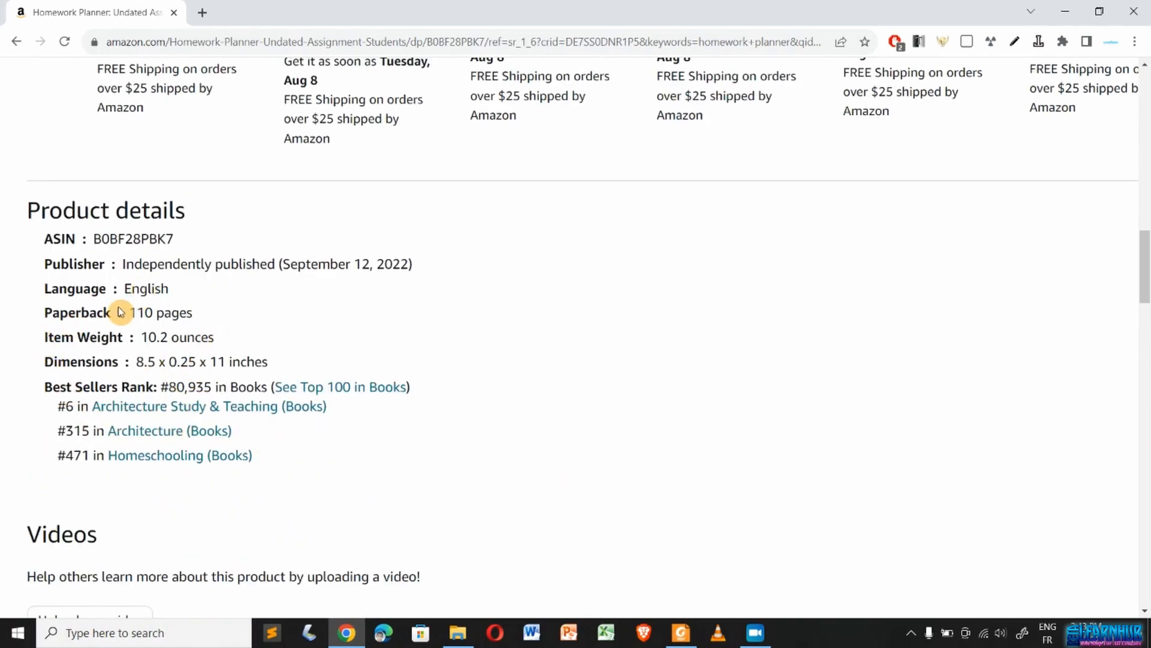
{"action": "scroll", "coordinate": [89, 433], "scroll_direction": "up", "scroll_amount": 5}
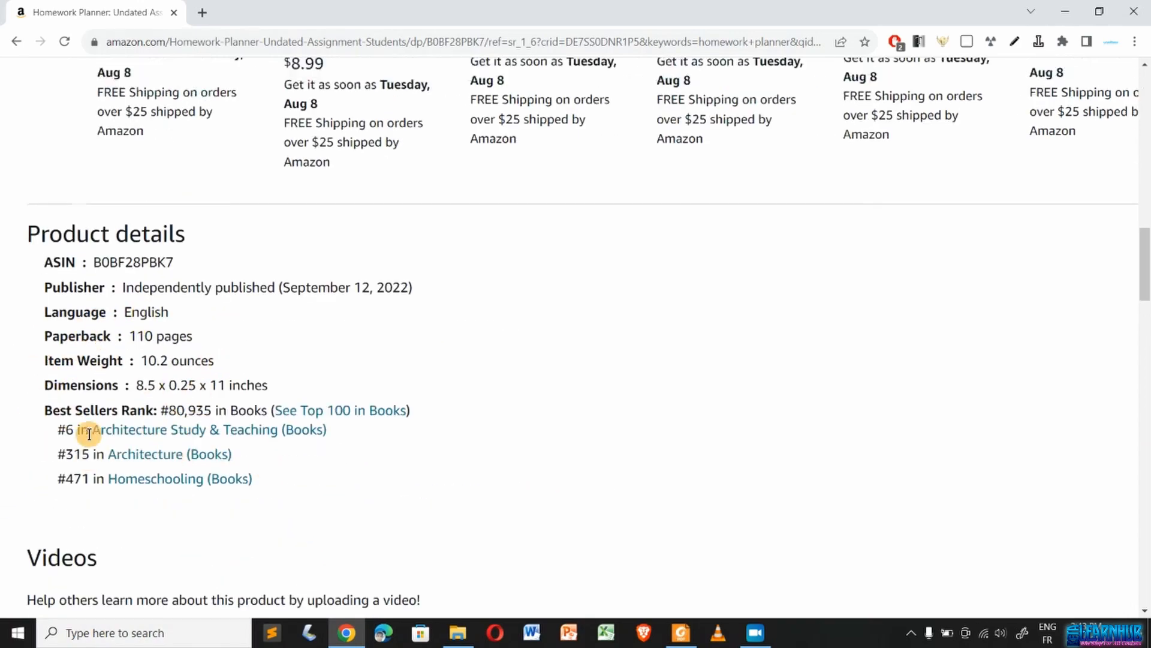
- Load canva.com in a new browser tab
{"action": "left_click", "coordinate": [204, 11]}
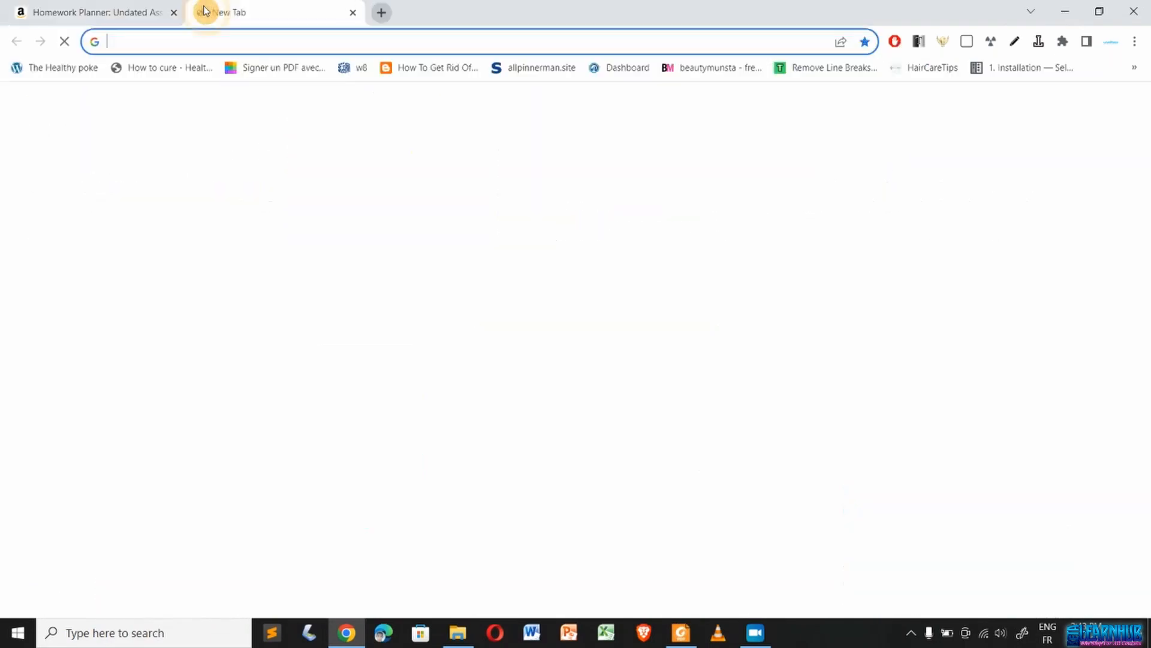
{"action": "type", "text": "ca"}
{"action": "key", "text": "Return"}
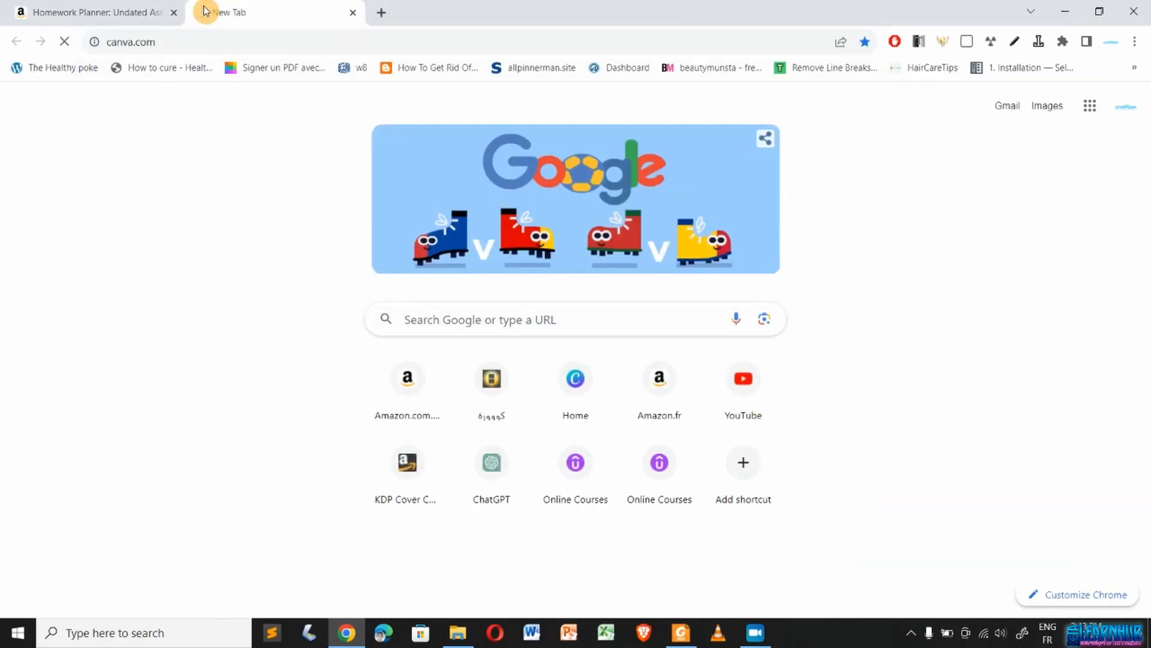
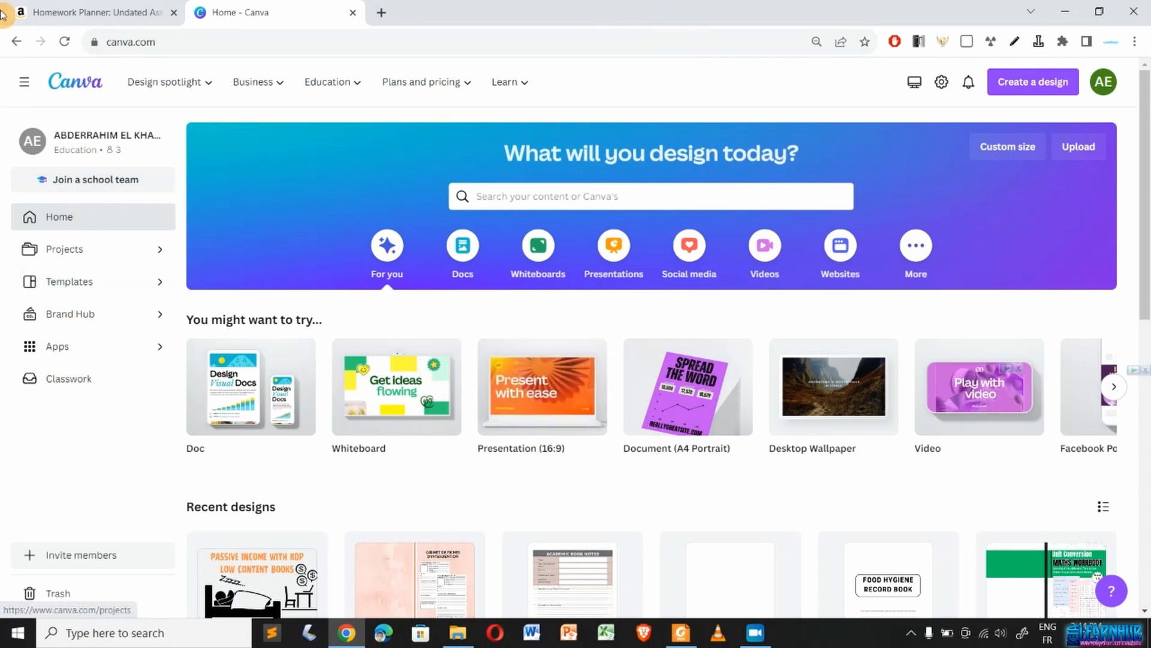
{"action": "left_click", "coordinate": [317, 82]}
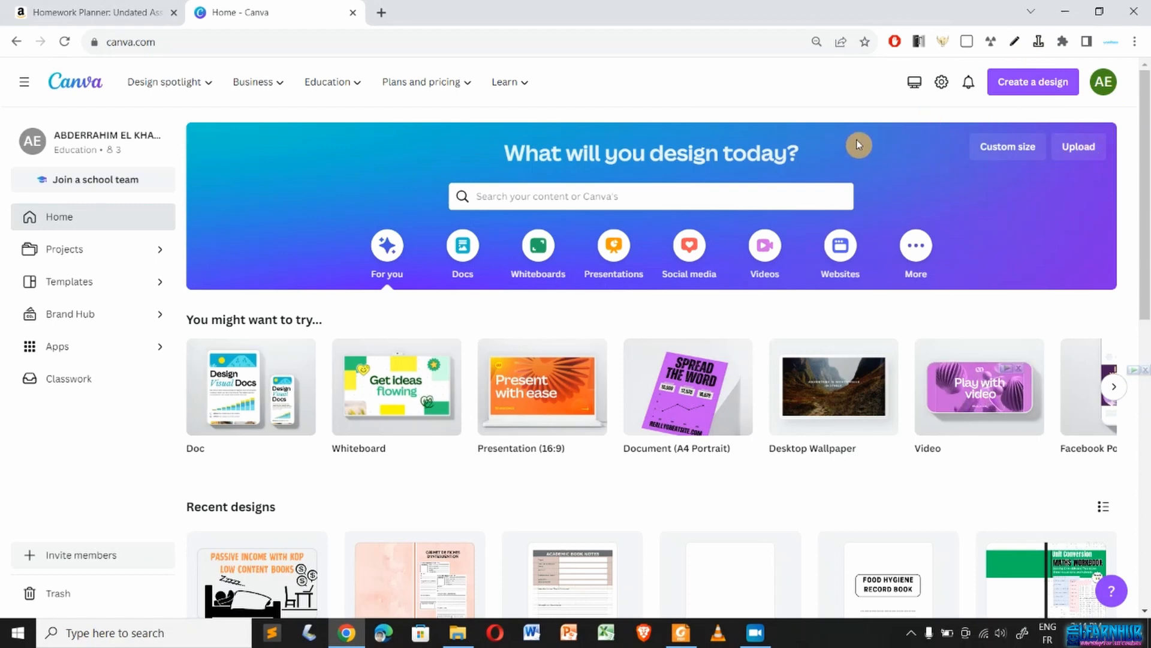
- Start a new custom-size design in Canva with its unit set to inches
{"action": "left_click", "coordinate": [1031, 95]}
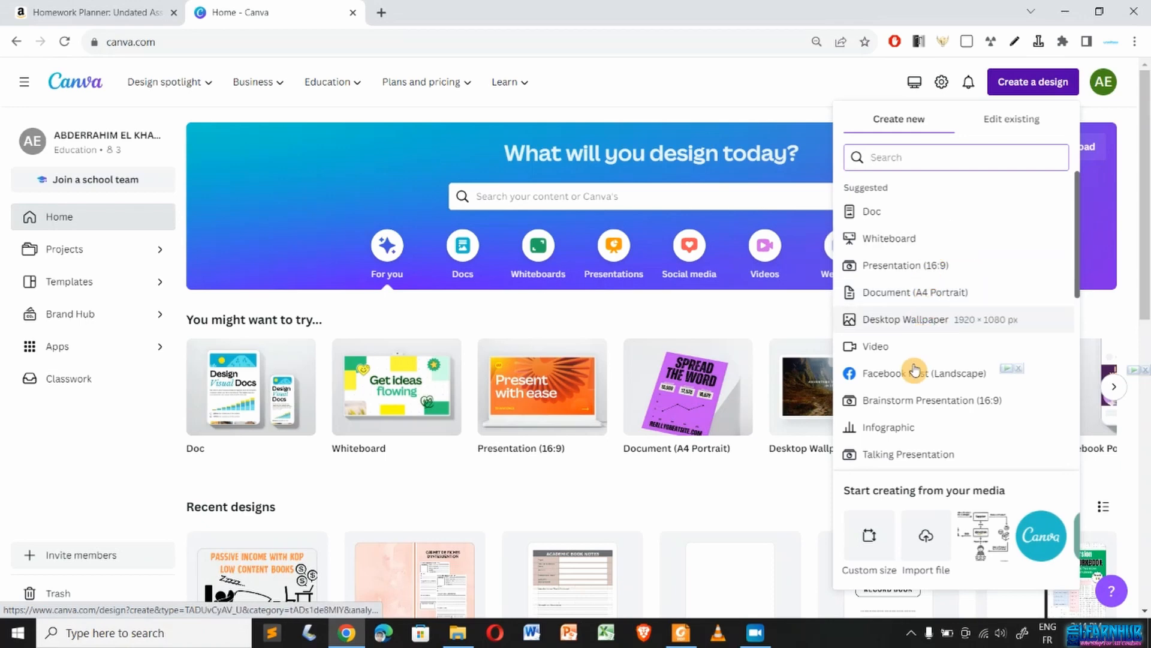
{"action": "left_click", "coordinate": [881, 547]}
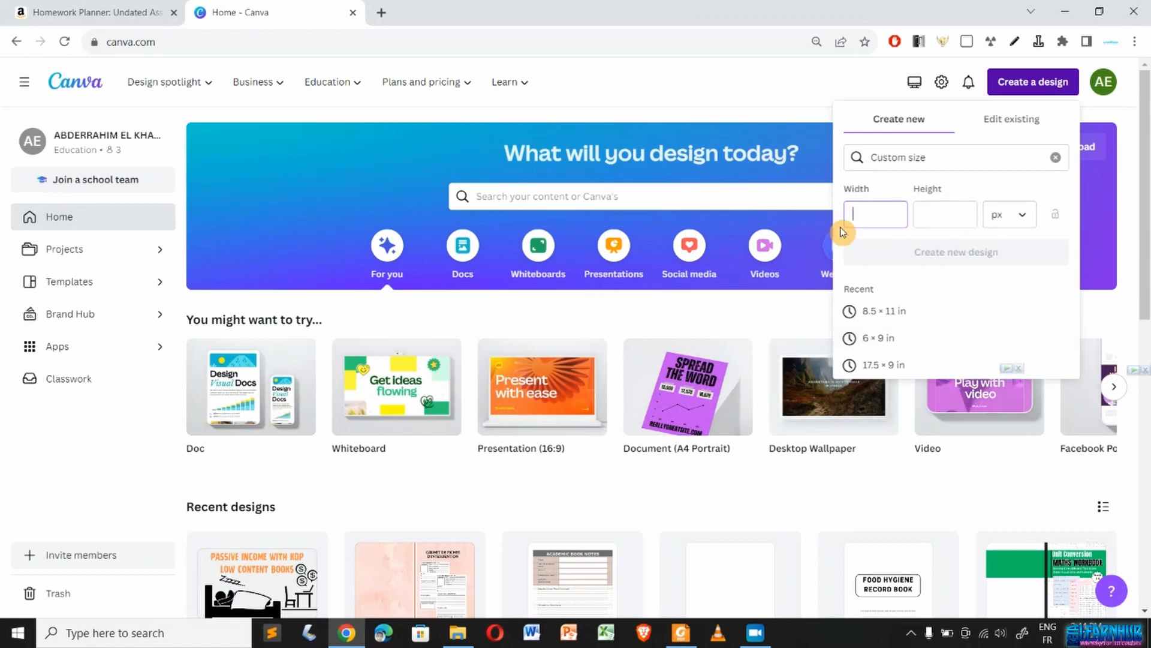
{"action": "left_click", "coordinate": [1020, 225]}
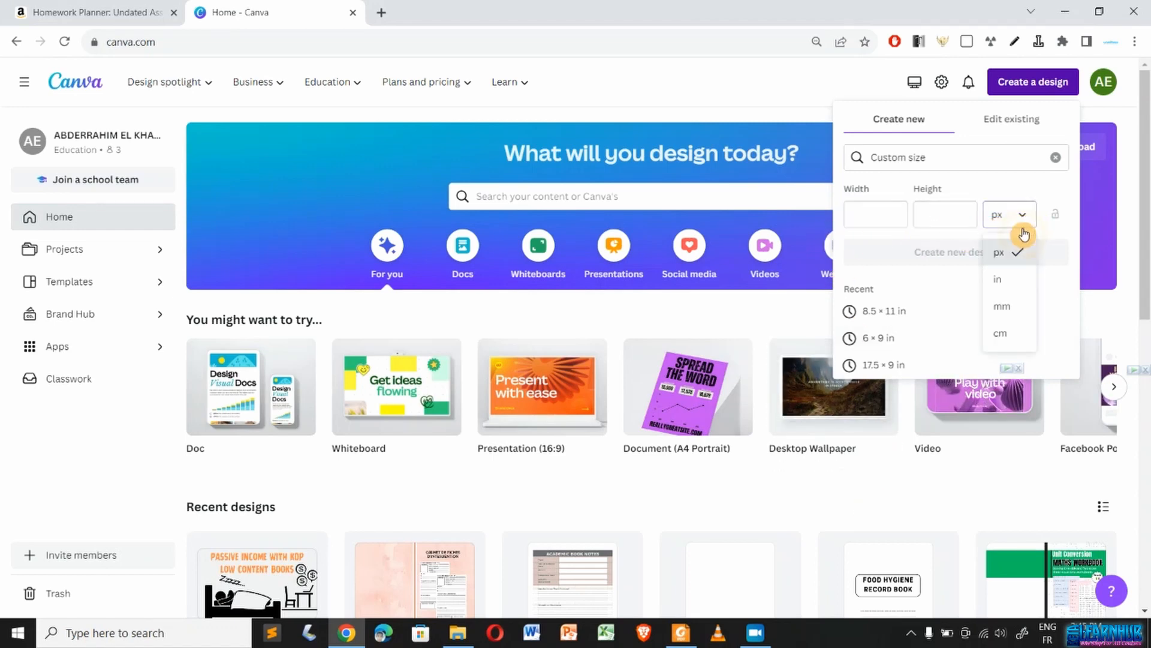
{"action": "left_click", "coordinate": [1006, 290]}
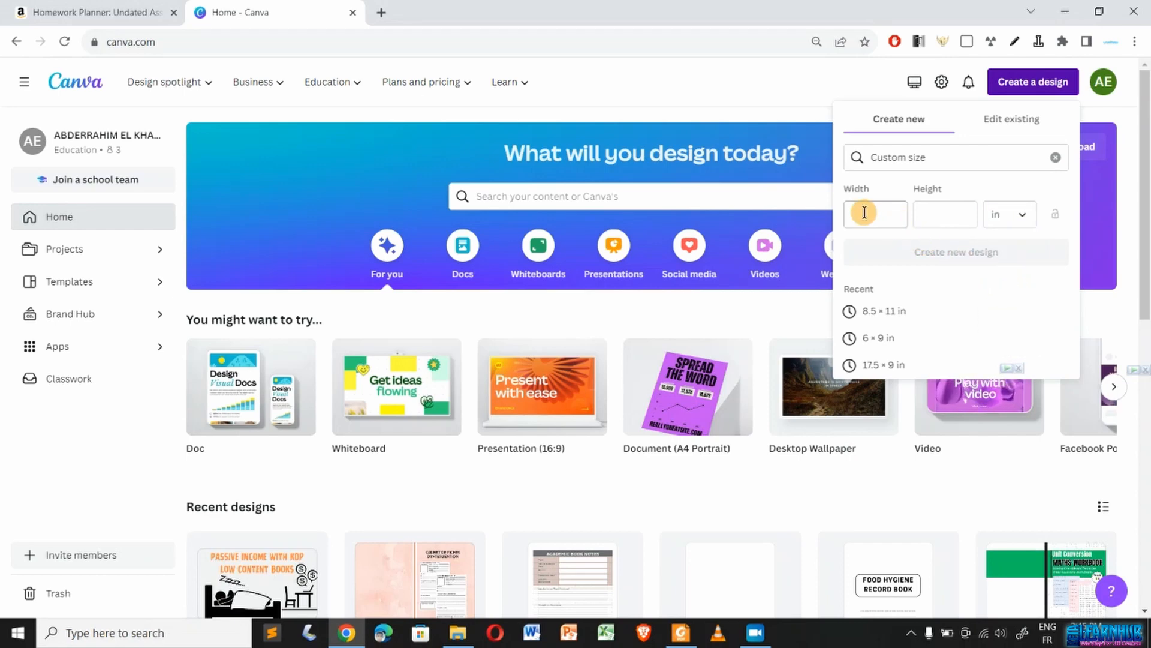
- Check the book size given on the Amazon page of the homework planner
{"action": "left_click", "coordinate": [133, 6]}
{"action": "scroll", "coordinate": [369, 200], "scroll_direction": "up", "scroll_amount": 6}
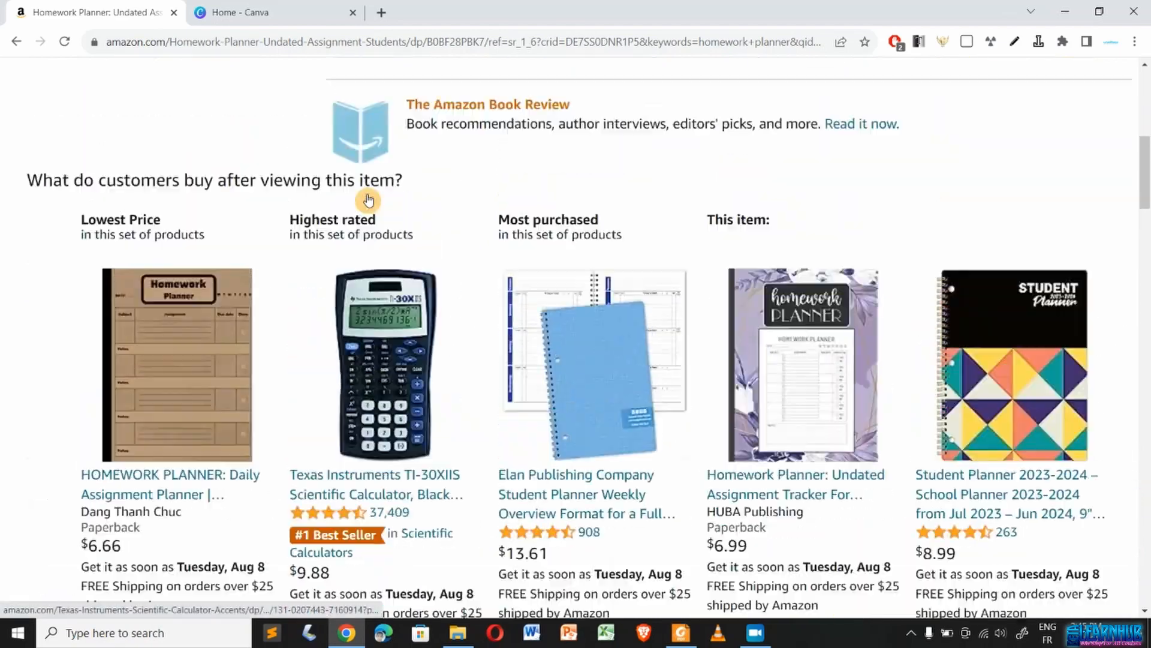
{"action": "scroll", "coordinate": [368, 199], "scroll_direction": "up", "scroll_amount": 10}
{"action": "scroll", "coordinate": [367, 196], "scroll_direction": "down", "scroll_amount": 3}
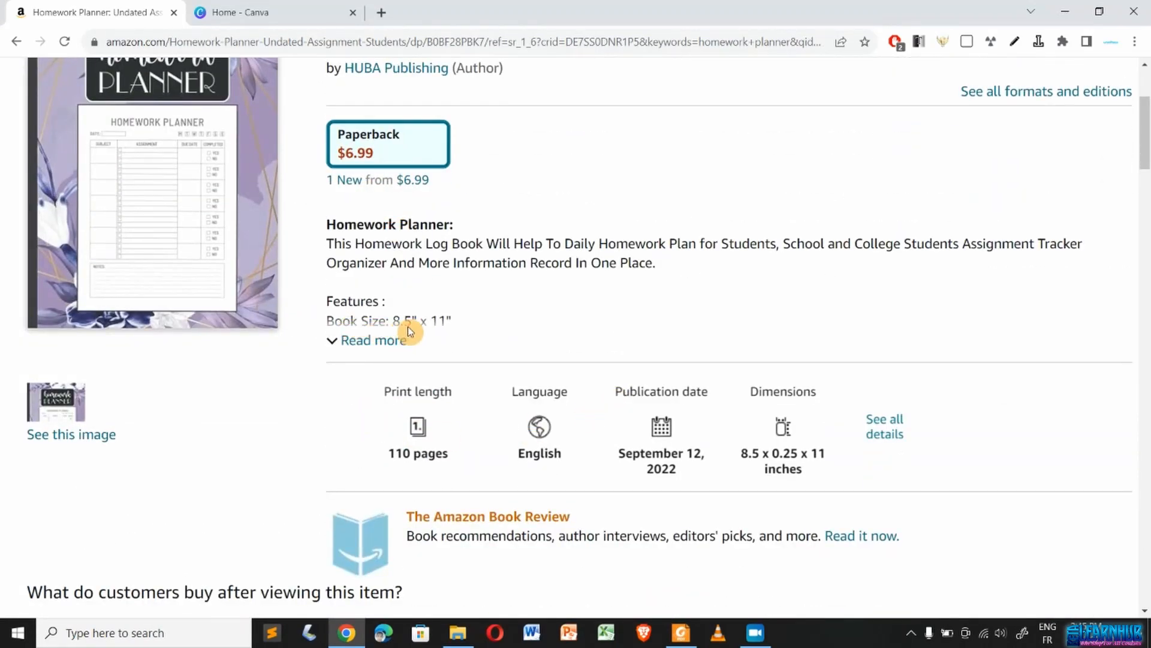
- Back in Canva, set the width to 8.5 in and the height to 11 in, and create the new design
{"action": "left_click", "coordinate": [297, 14]}
{"action": "left_click", "coordinate": [864, 215]}
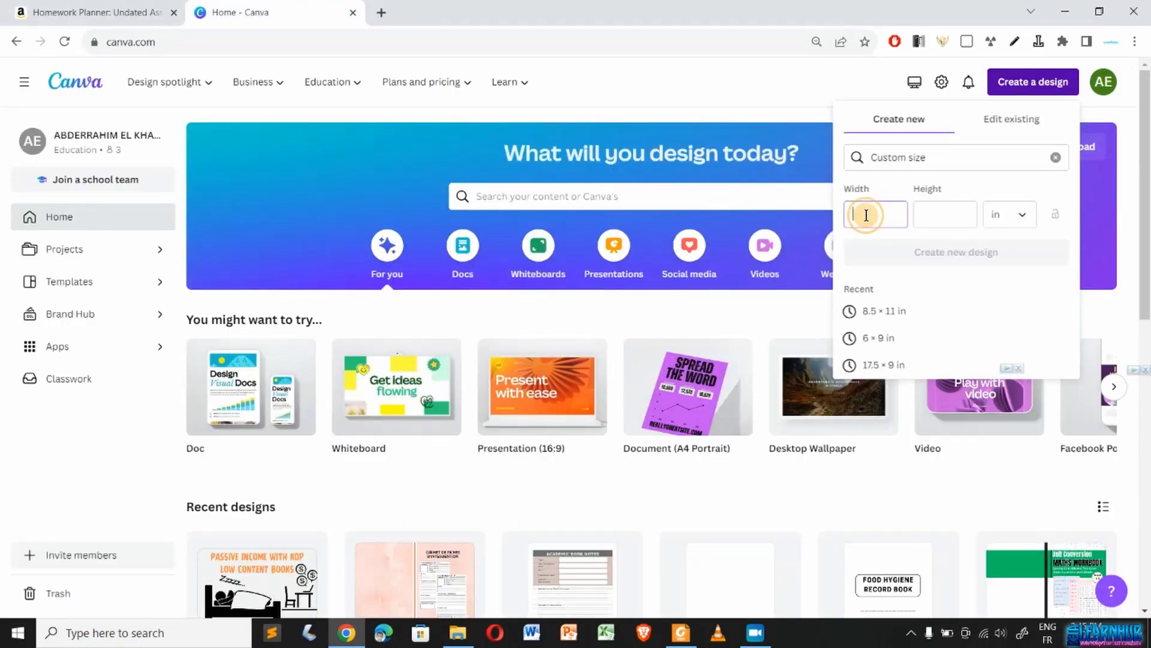
{"action": "type", "text": "8.5"}
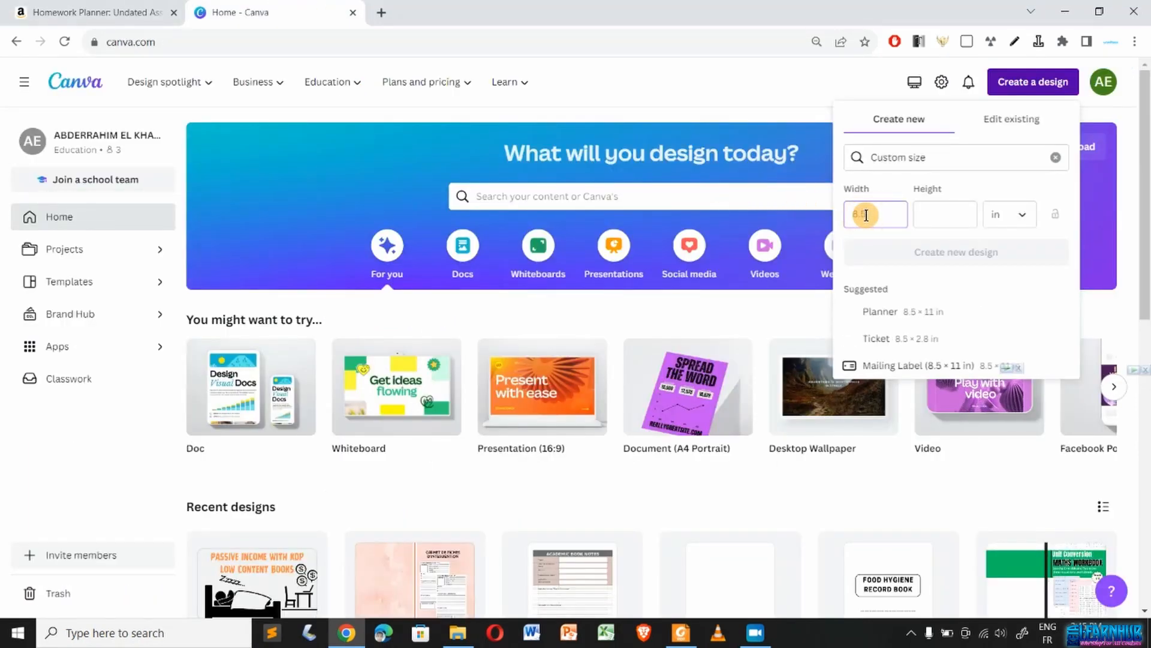
{"action": "key", "text": "Tab"}
{"action": "type", "text": "11"}
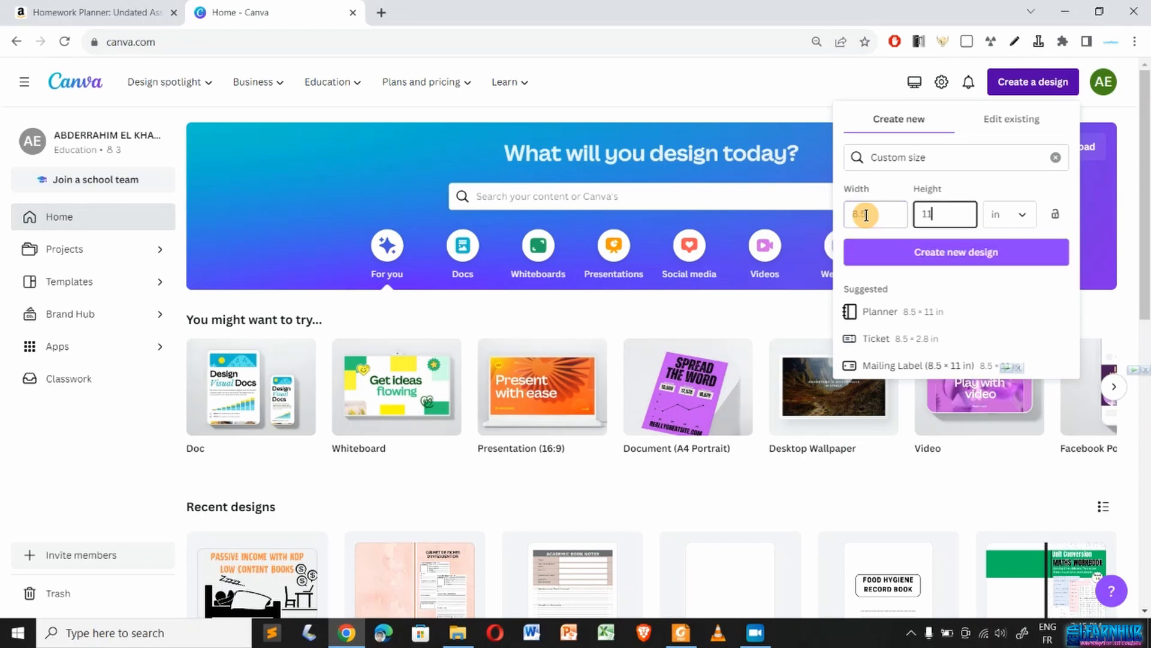
{"action": "left_click", "coordinate": [952, 262]}
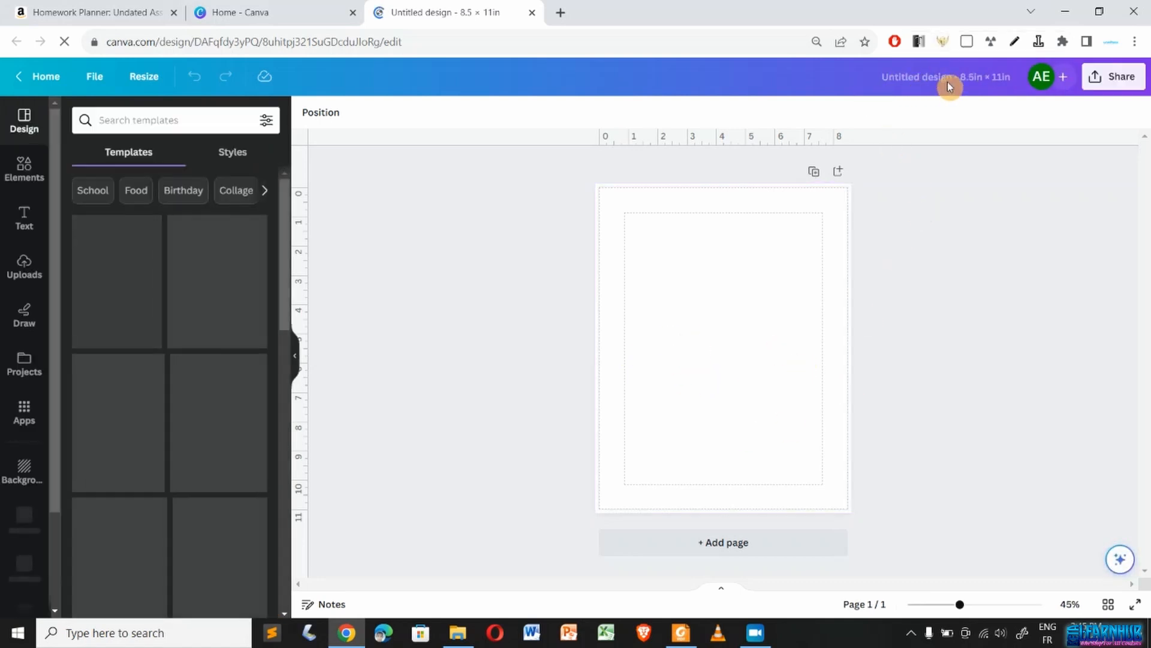
- Name the design "homework planner interior"
{"action": "left_click", "coordinate": [892, 81]}
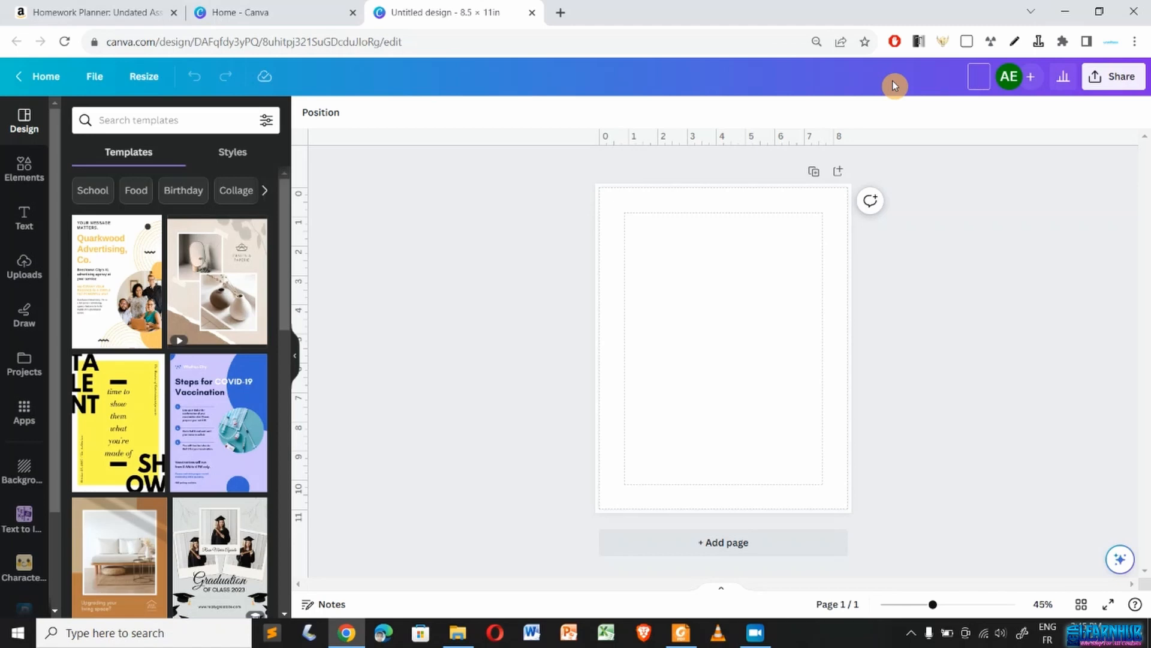
{"action": "type", "text": "homework pl"}
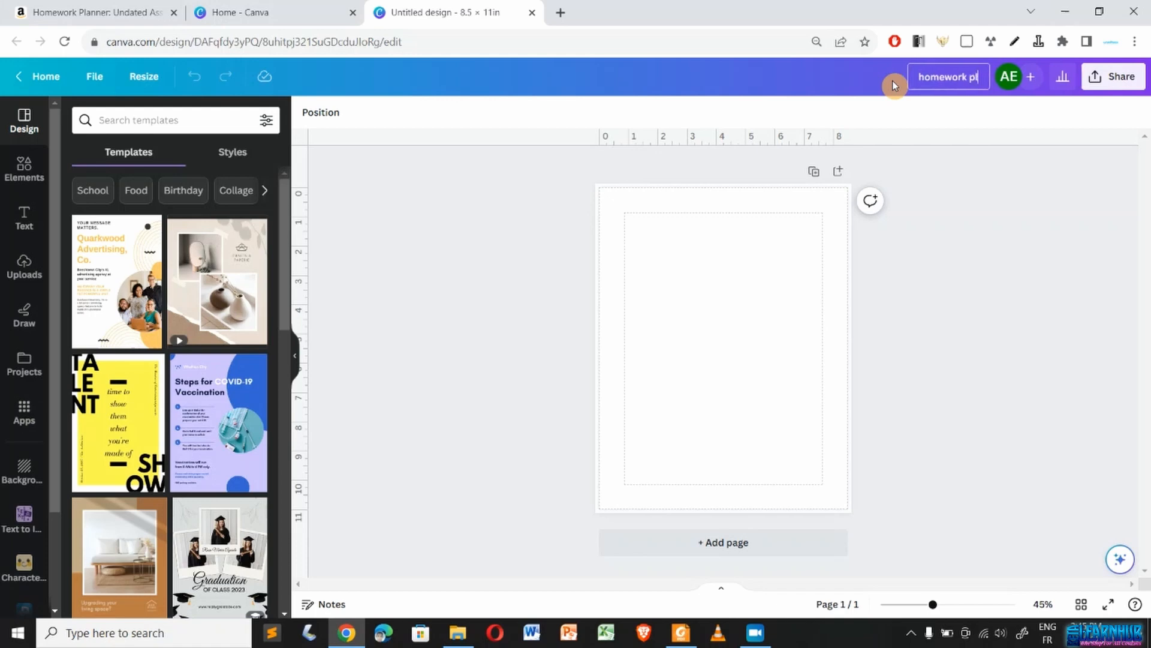
{"action": "type", "text": "anner interior"}
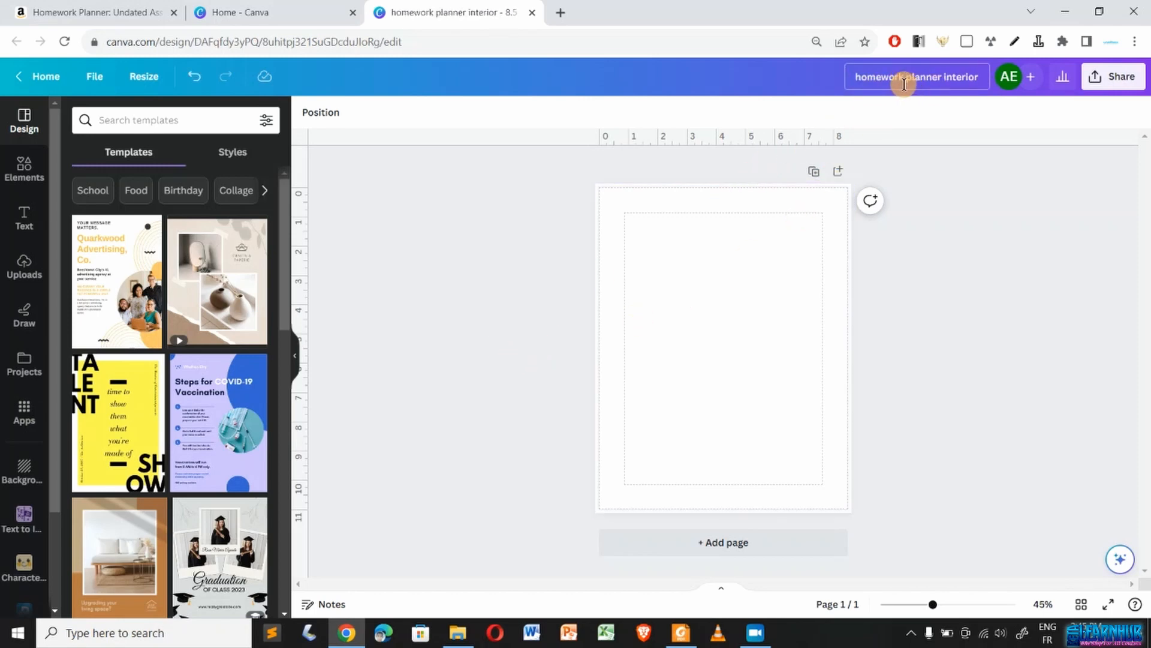
{"action": "left_click", "coordinate": [685, 365]}
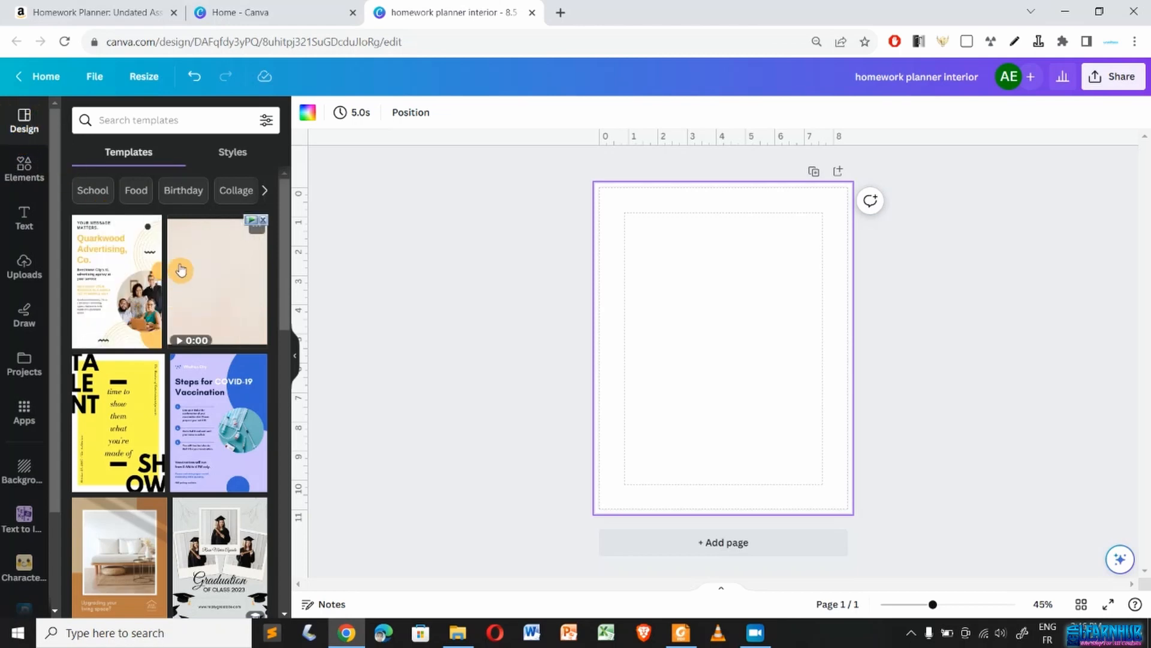
- Search the design templates for "planner"
{"action": "scroll", "coordinate": [159, 480], "scroll_direction": "down", "scroll_amount": 6}
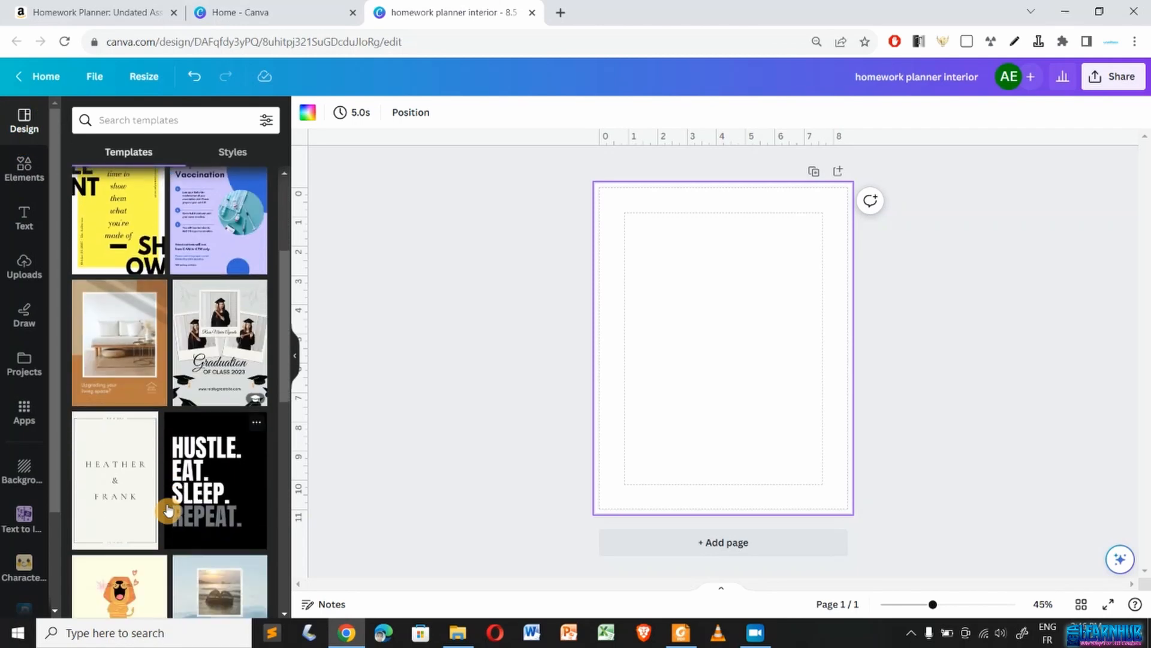
{"action": "scroll", "coordinate": [166, 508], "scroll_direction": "up", "scroll_amount": 8}
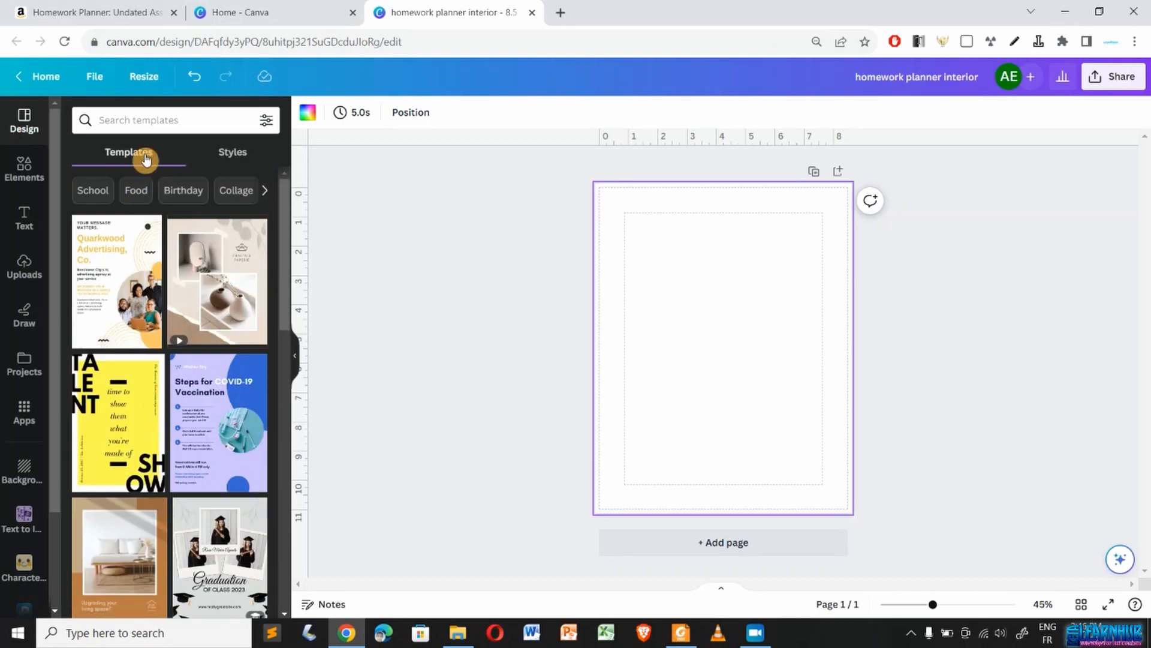
{"action": "left_click", "coordinate": [148, 123]}
{"action": "type", "text": "pl"}
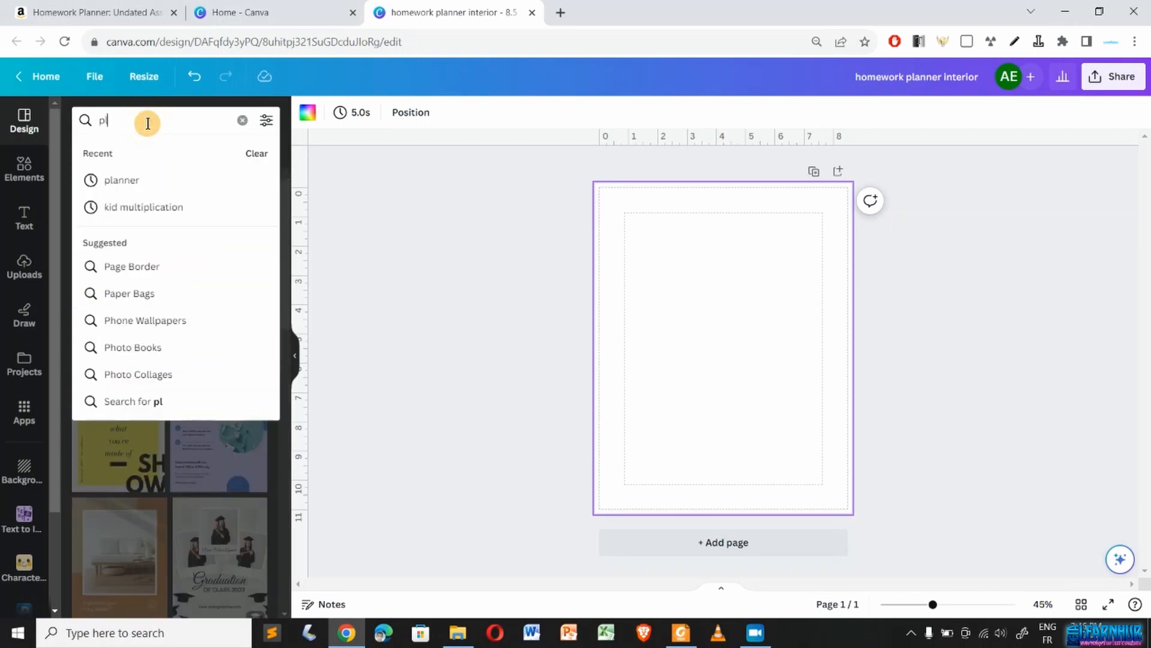
{"action": "type", "text": "anner"}
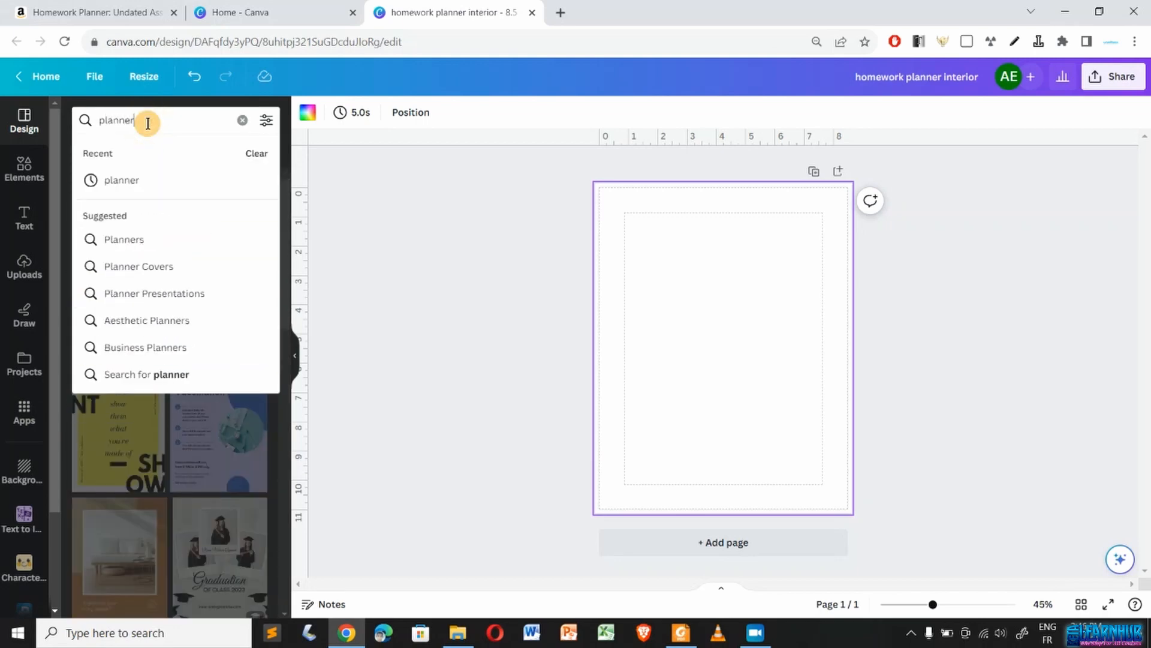
{"action": "key", "text": "Return"}
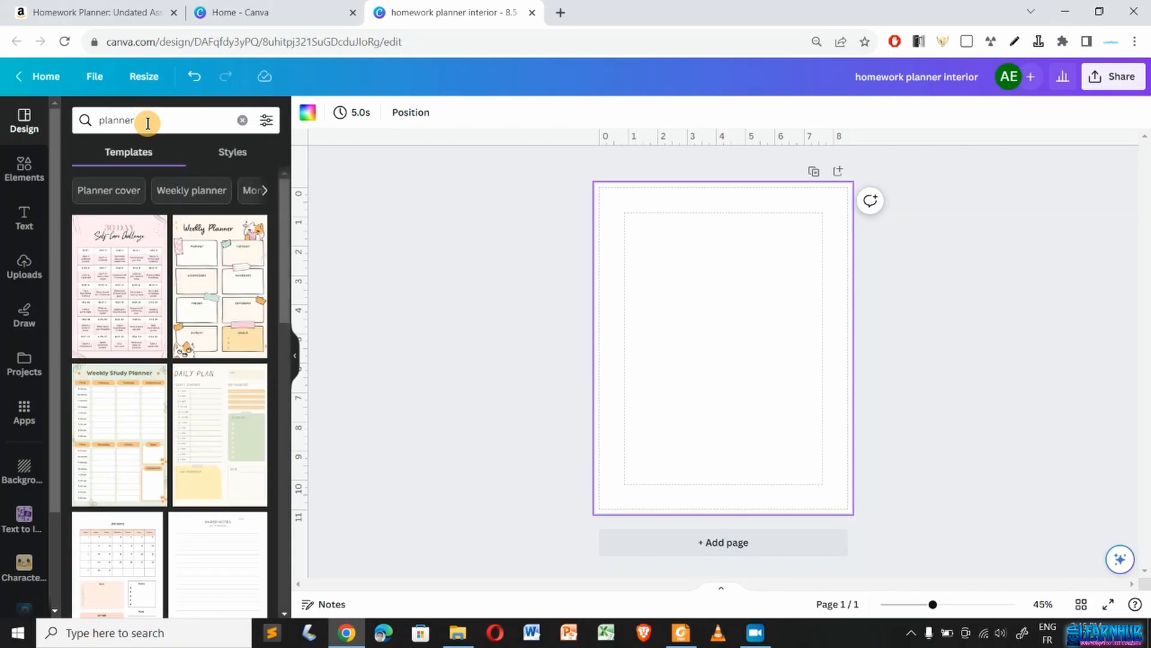
- Apply the Beige Minimalist Monthly Budget Planner template to the page and look over its sections from title to notes
{"action": "scroll", "coordinate": [132, 415], "scroll_direction": "down", "scroll_amount": 3}
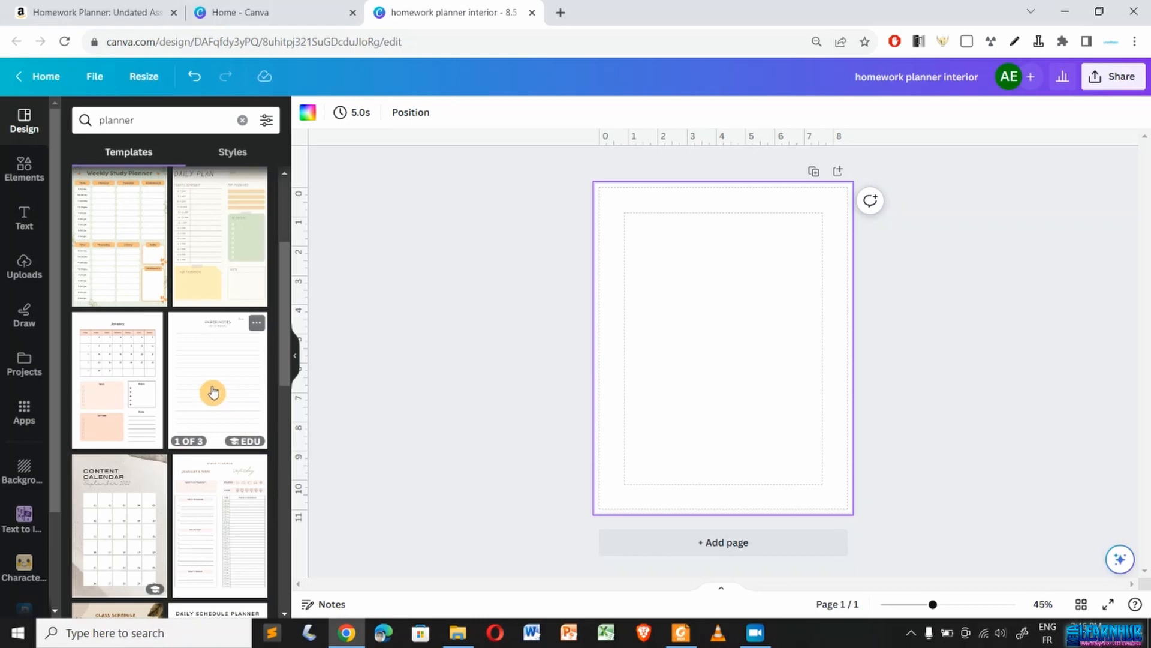
{"action": "scroll", "coordinate": [188, 548], "scroll_direction": "down", "scroll_amount": 6}
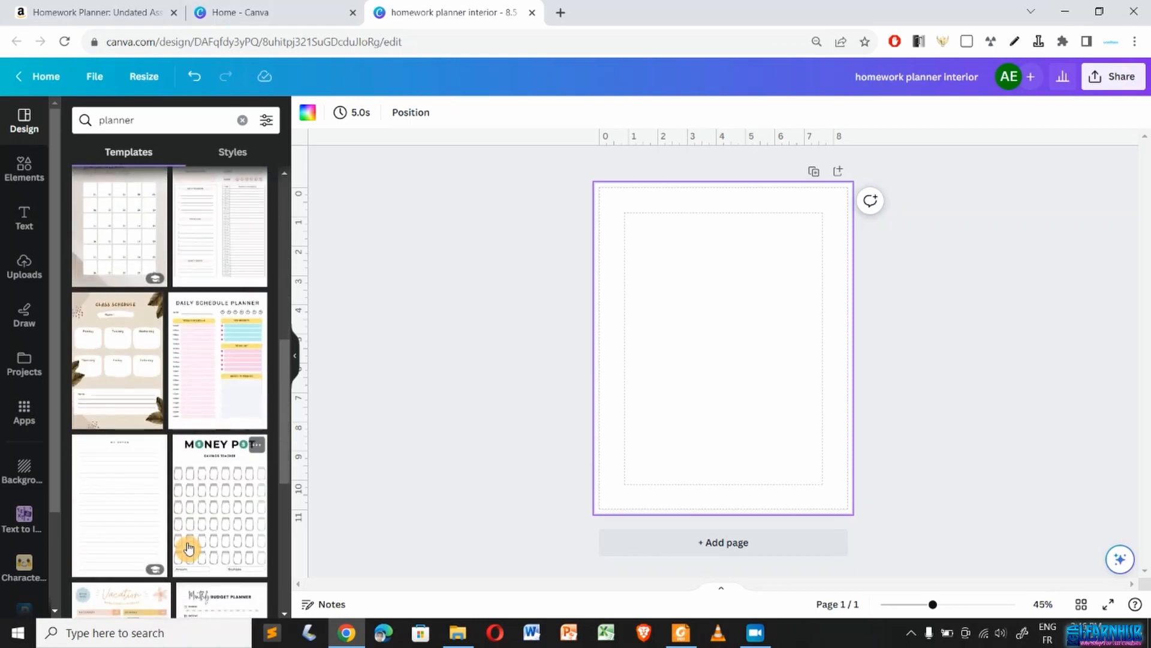
{"action": "scroll", "coordinate": [187, 547], "scroll_direction": "down", "scroll_amount": 3}
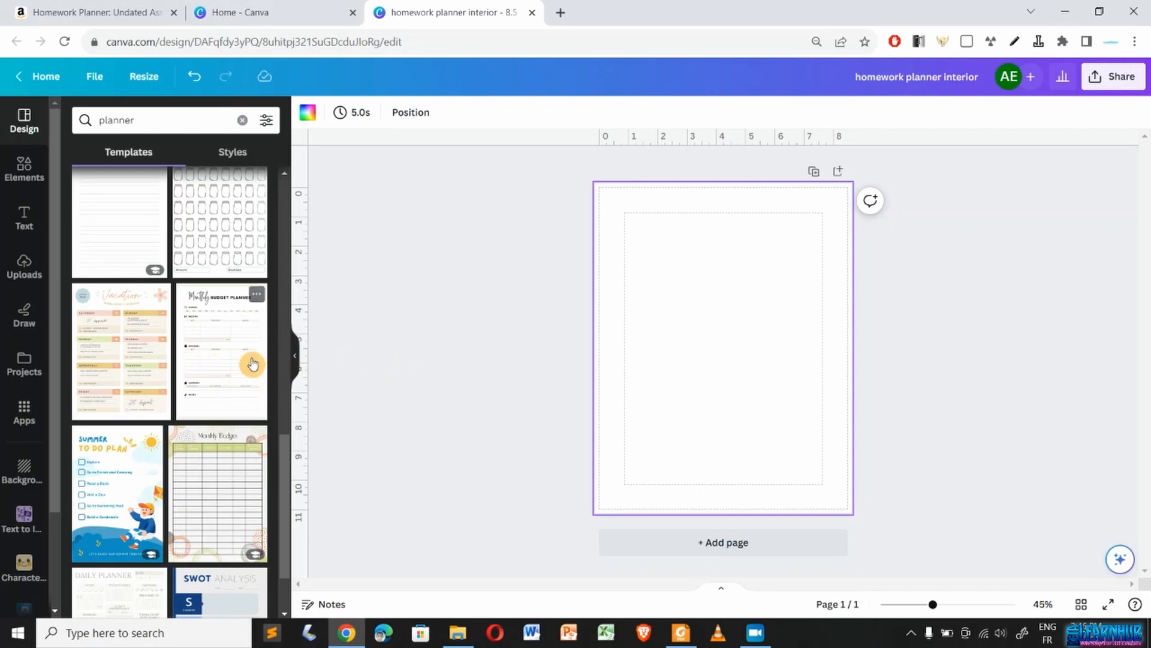
{"action": "left_click", "coordinate": [217, 358]}
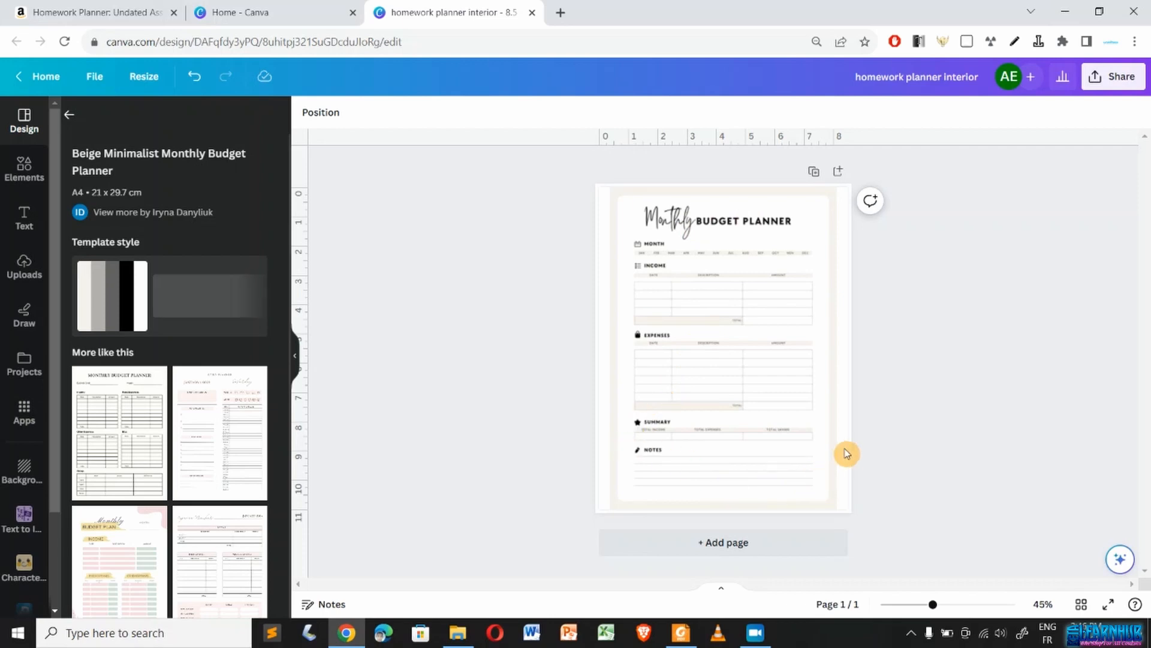
{"action": "left_click", "coordinate": [609, 442]}
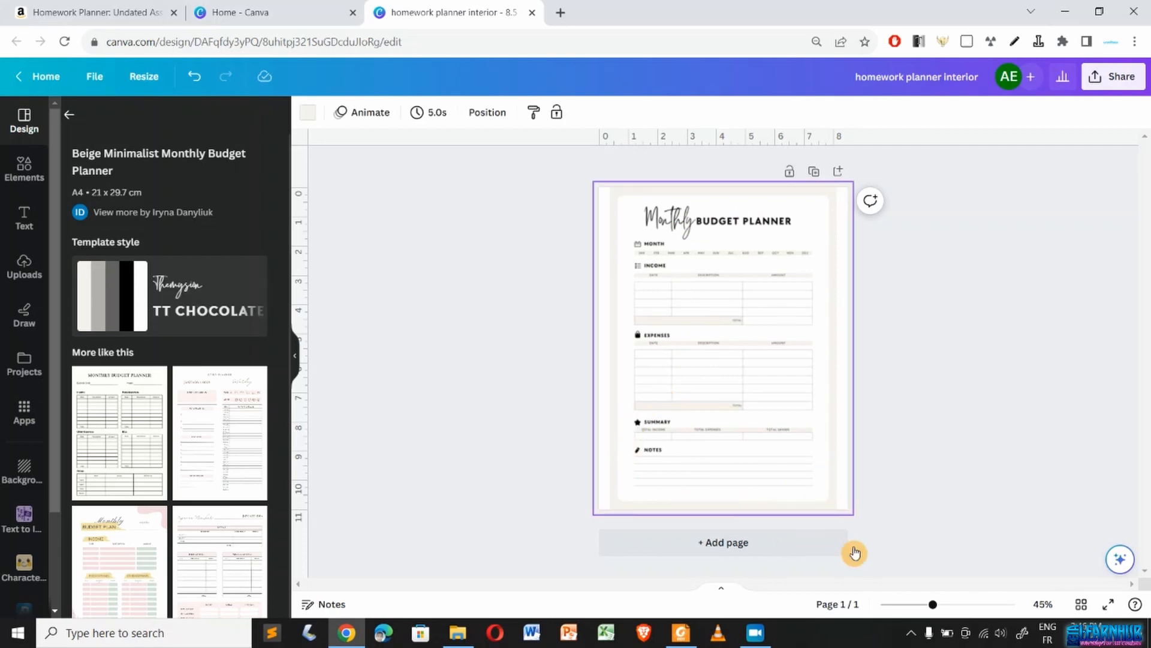
{"action": "left_click_drag", "start_coordinate": [933, 609], "coordinate": [966, 612]}
{"action": "scroll", "coordinate": [780, 394], "scroll_direction": "up", "scroll_amount": 5}
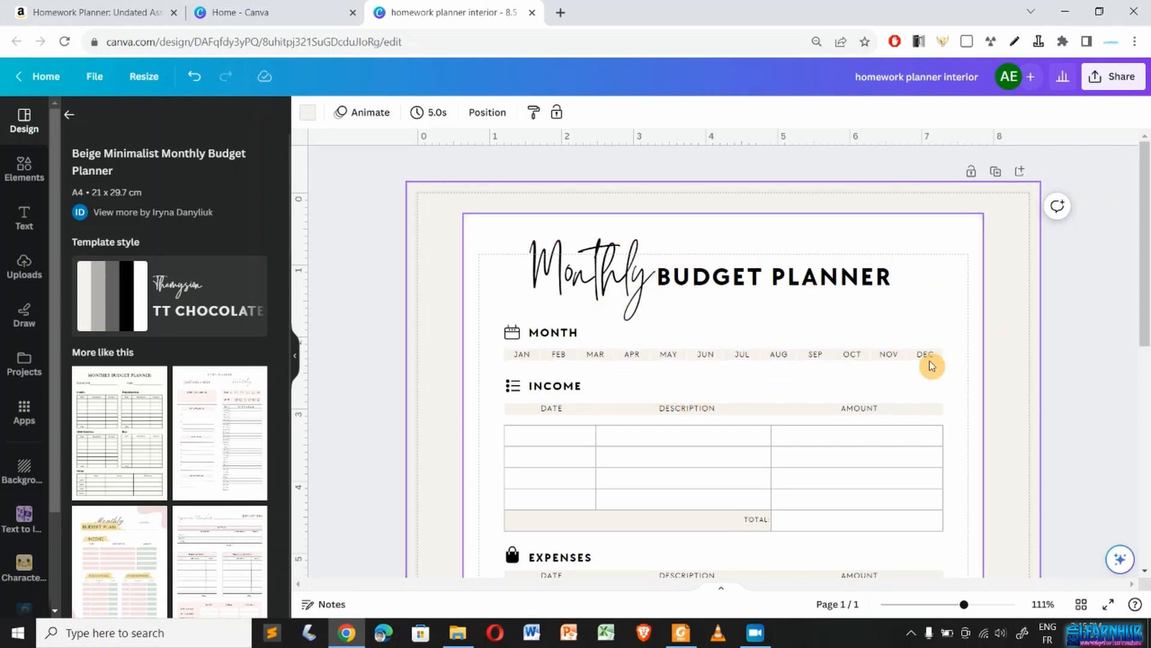
{"action": "scroll", "coordinate": [836, 371], "scroll_direction": "down", "scroll_amount": 1}
{"action": "scroll", "coordinate": [838, 373], "scroll_direction": "down", "scroll_amount": 7}
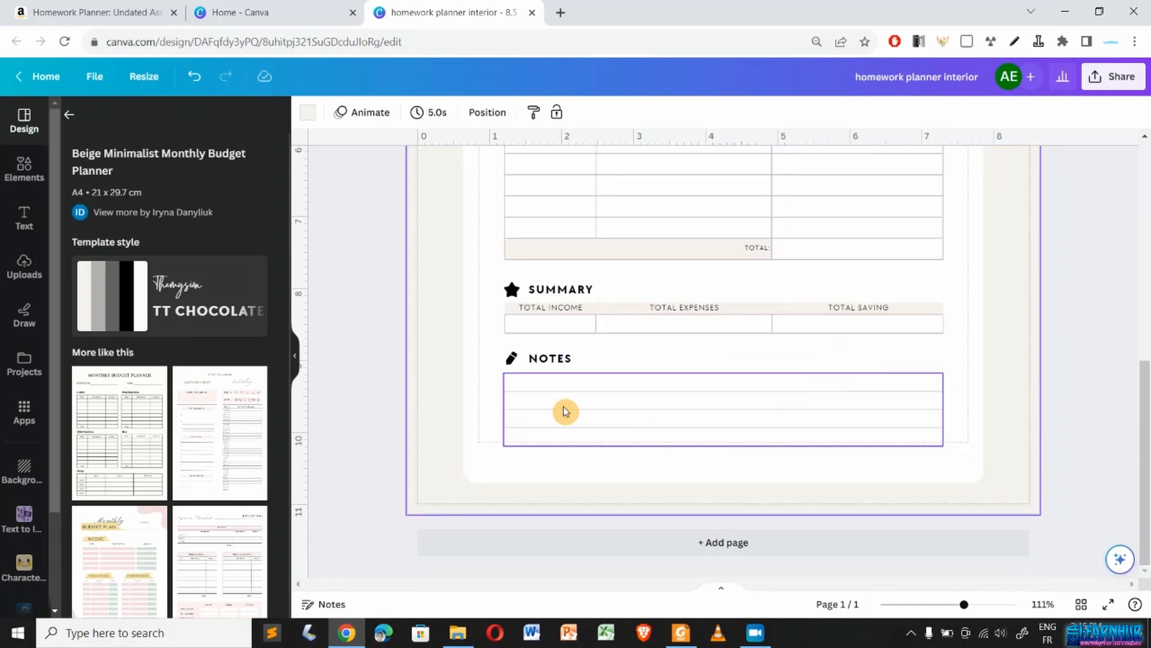
- Add a blank second page and delete the Monthly Budget Planner page
{"action": "left_click", "coordinate": [667, 559]}
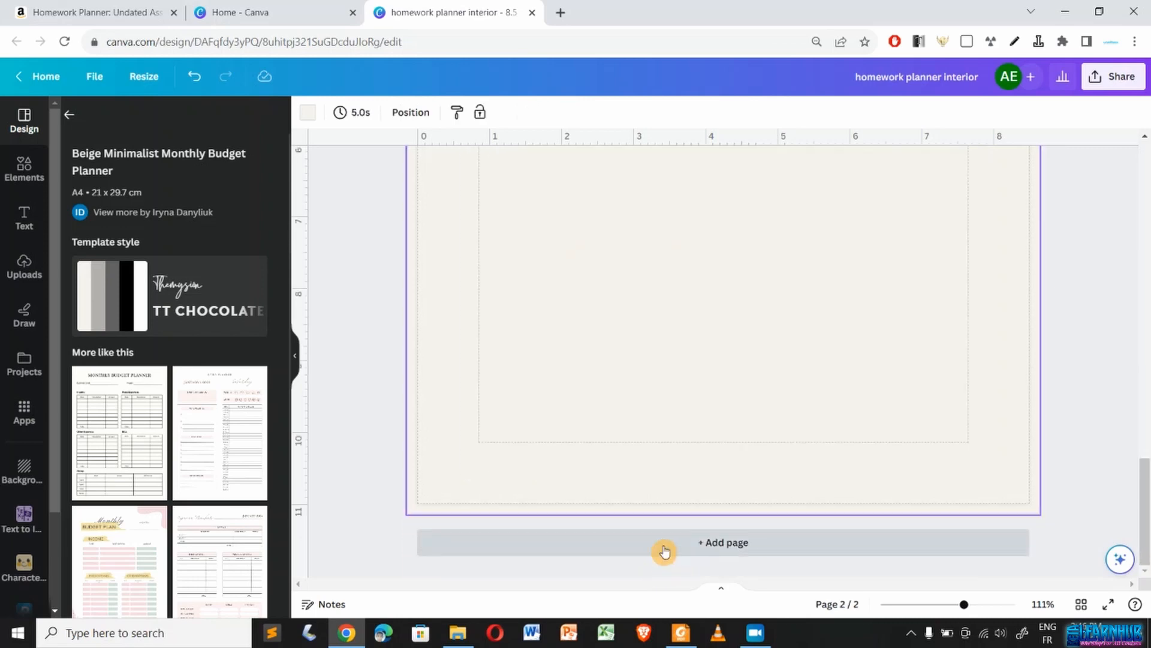
{"action": "scroll", "coordinate": [658, 481], "scroll_direction": "up", "scroll_amount": 15}
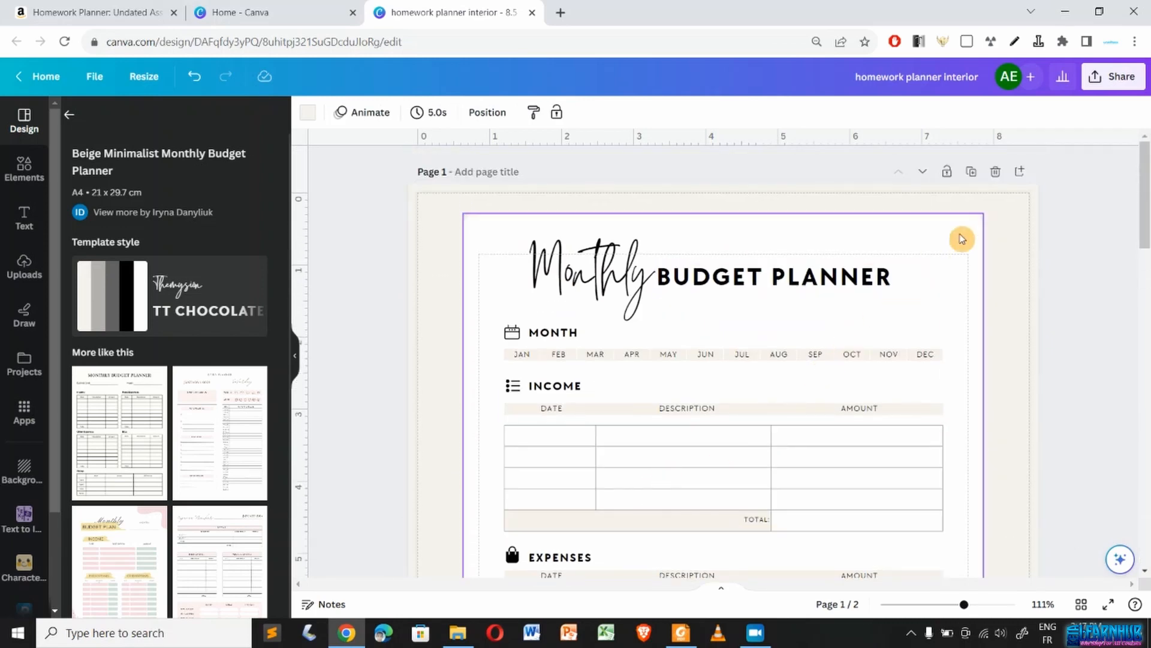
{"action": "left_click", "coordinate": [998, 172]}
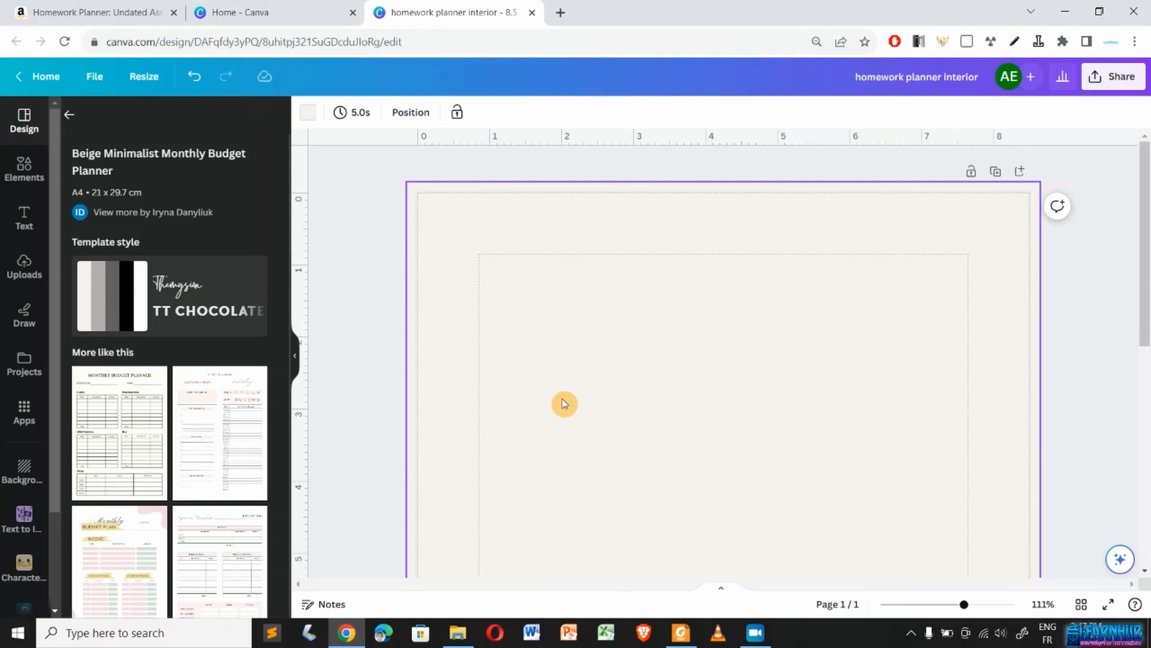
- Add a rounded square and a circle from the basic shapes and move them apart on the page
{"action": "left_click", "coordinate": [22, 117]}
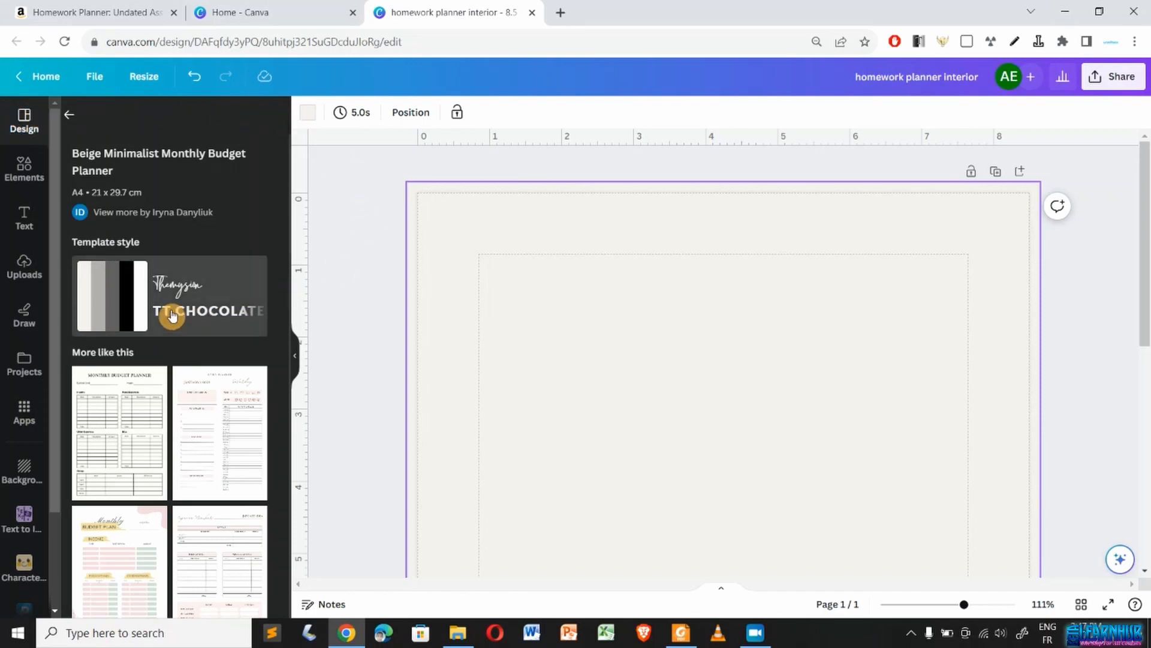
{"action": "left_click", "coordinate": [25, 172]}
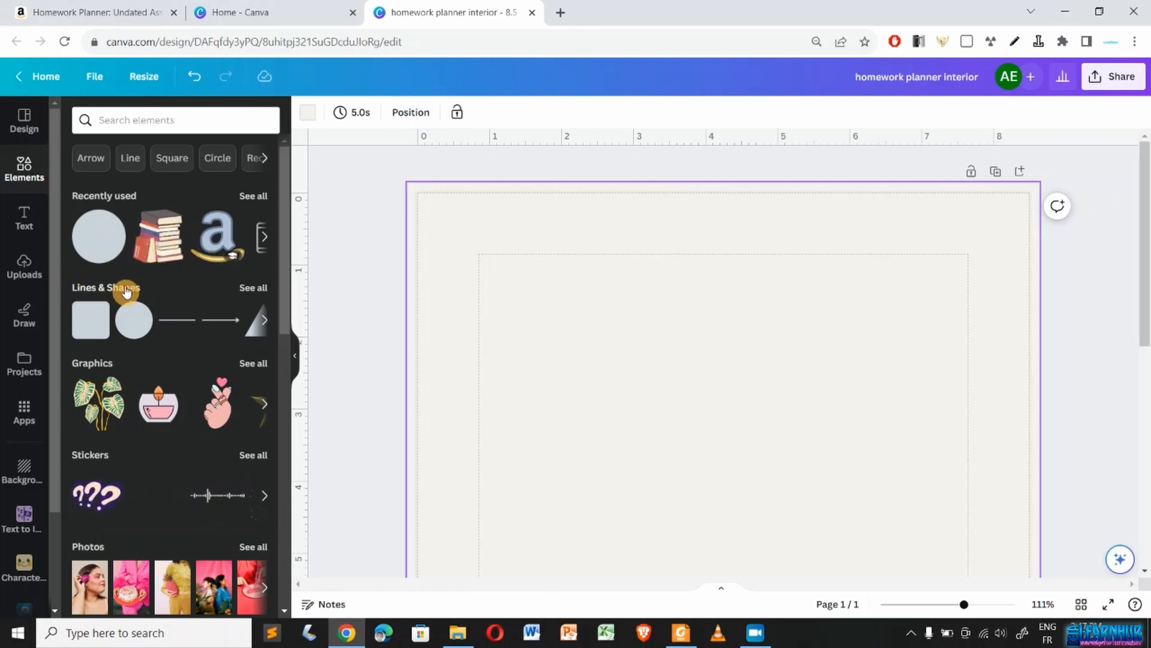
{"action": "left_click", "coordinate": [78, 321]}
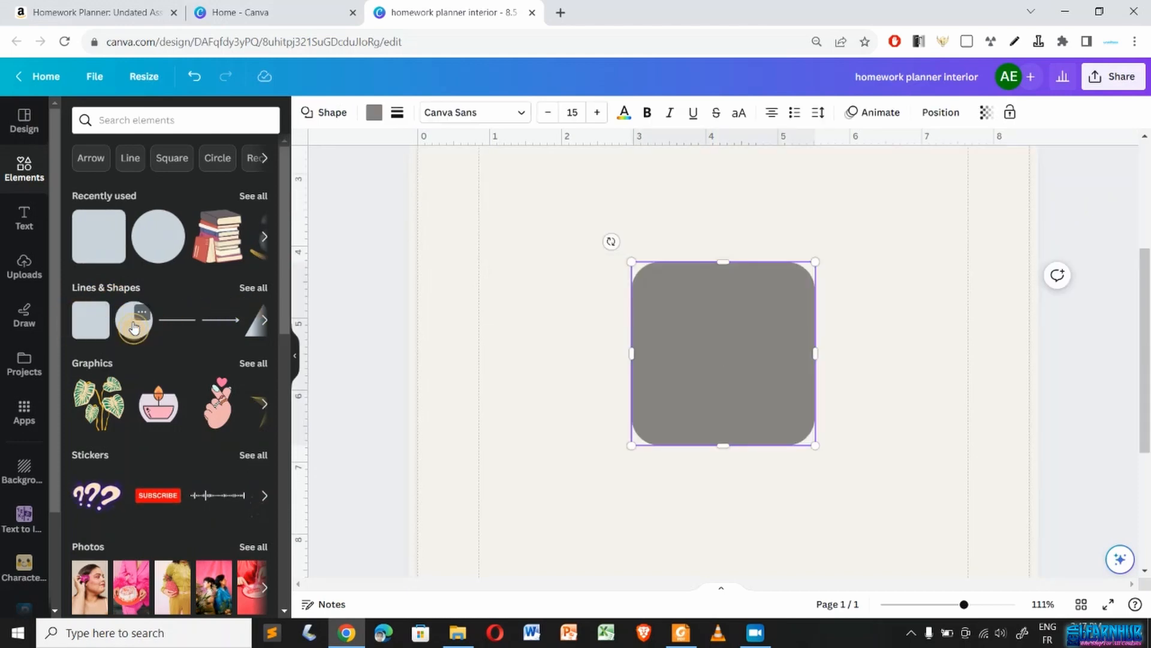
{"action": "left_click", "coordinate": [133, 327]}
{"action": "left_click_drag", "start_coordinate": [779, 382], "coordinate": [933, 429]}
{"action": "left_click_drag", "start_coordinate": [742, 394], "coordinate": [651, 377]}
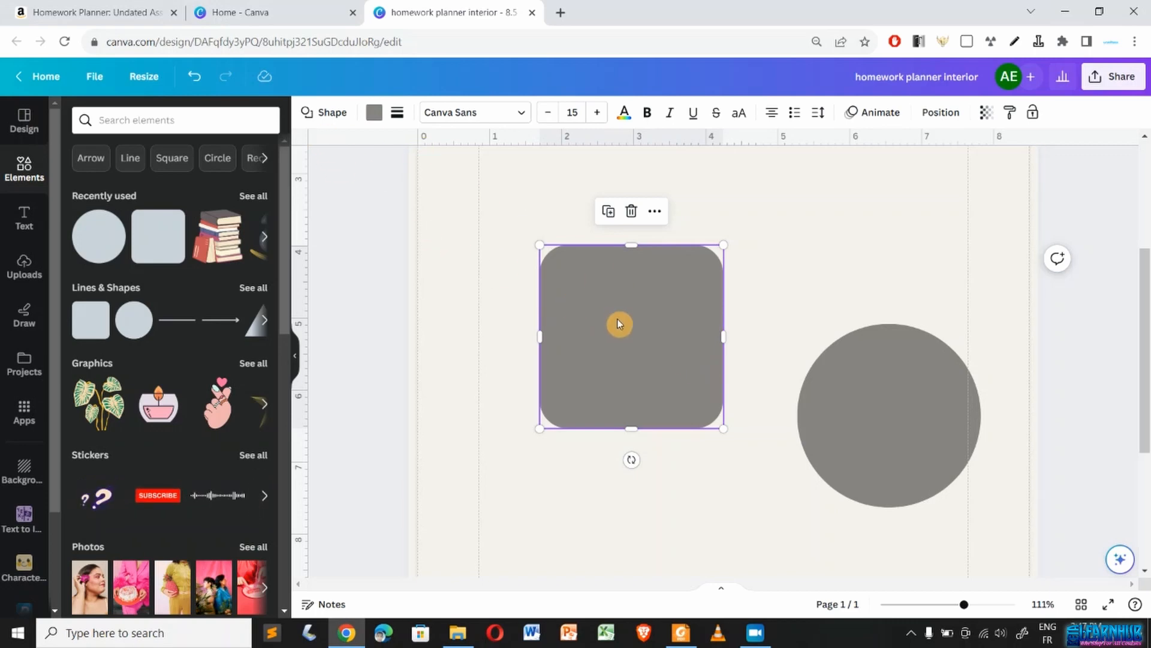
- Delete the rounded square and the circle from the page
{"action": "key", "text": "Delete"}
{"action": "left_click", "coordinate": [851, 415]}
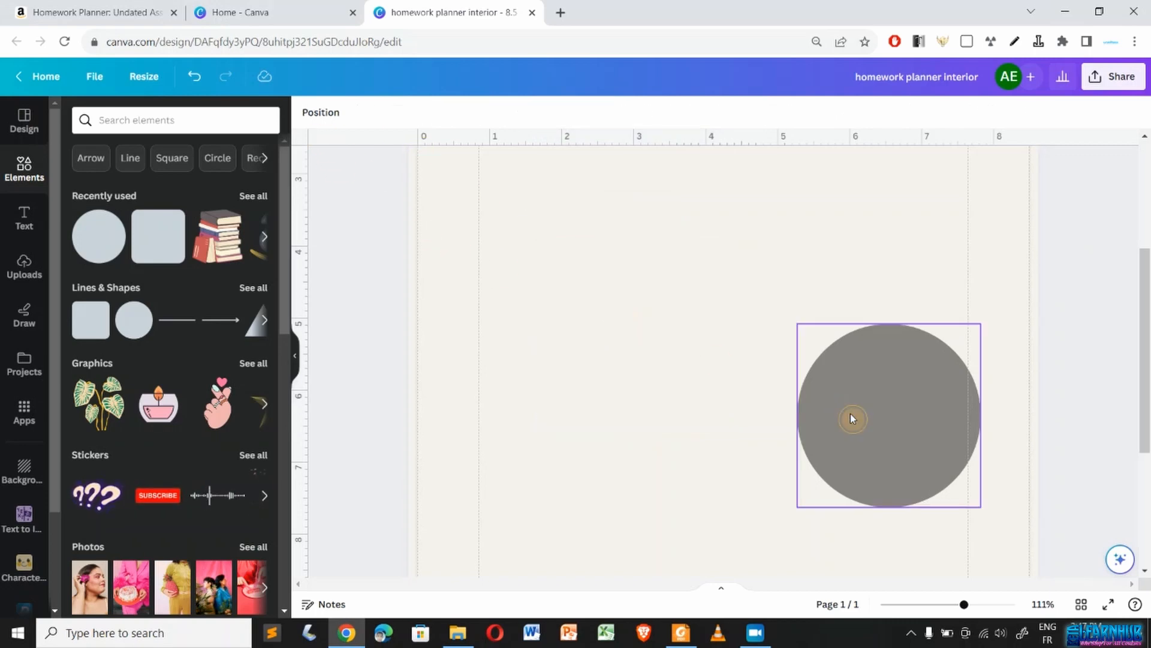
{"action": "key", "text": "Delete"}
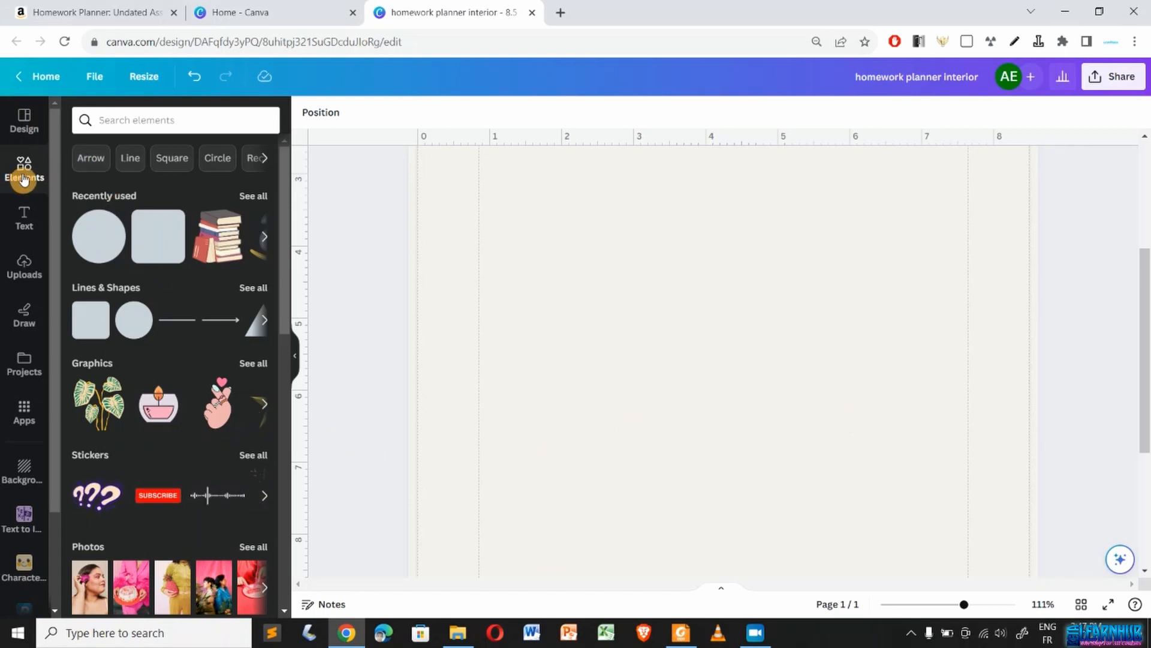
- Browse the font combinations, try the RODEO text design on the page, and delete it again
{"action": "left_click", "coordinate": [25, 214]}
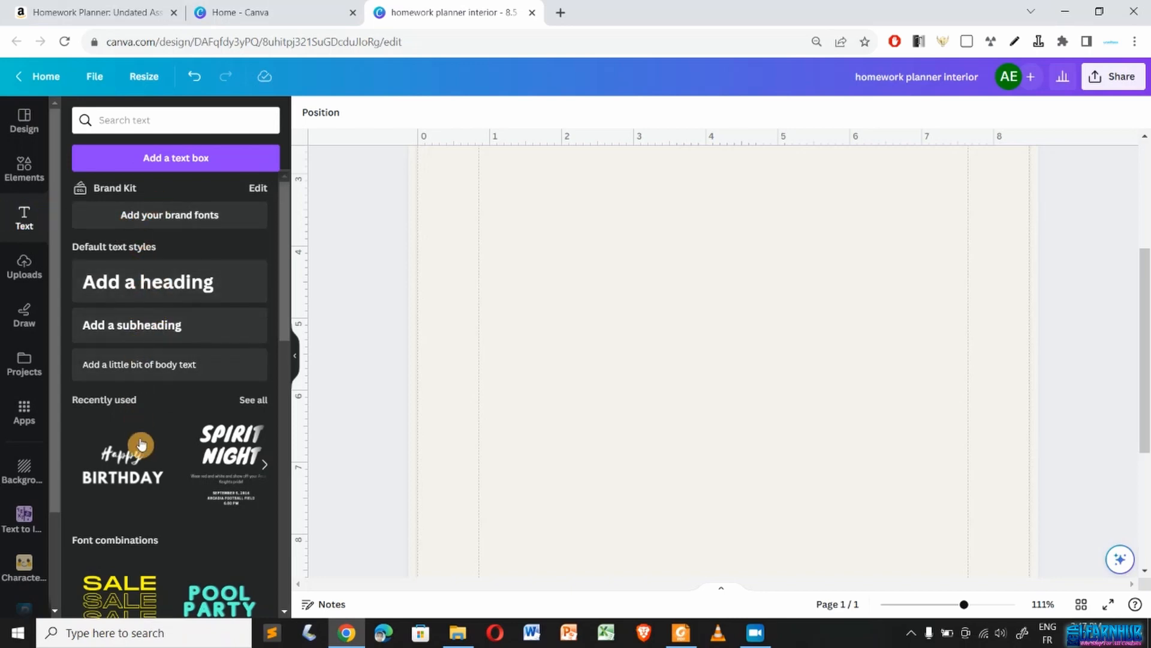
{"action": "scroll", "coordinate": [141, 444], "scroll_direction": "down", "scroll_amount": 10}
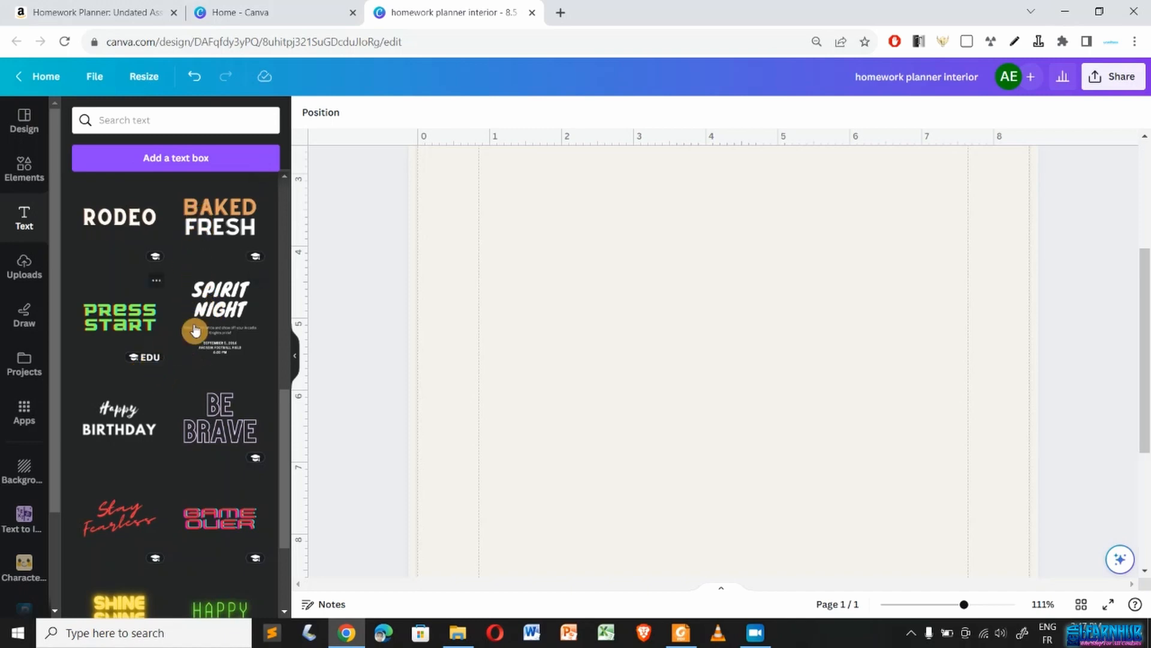
{"action": "scroll", "coordinate": [195, 330], "scroll_direction": "up", "scroll_amount": 8}
{"action": "scroll", "coordinate": [160, 492], "scroll_direction": "down", "scroll_amount": 2}
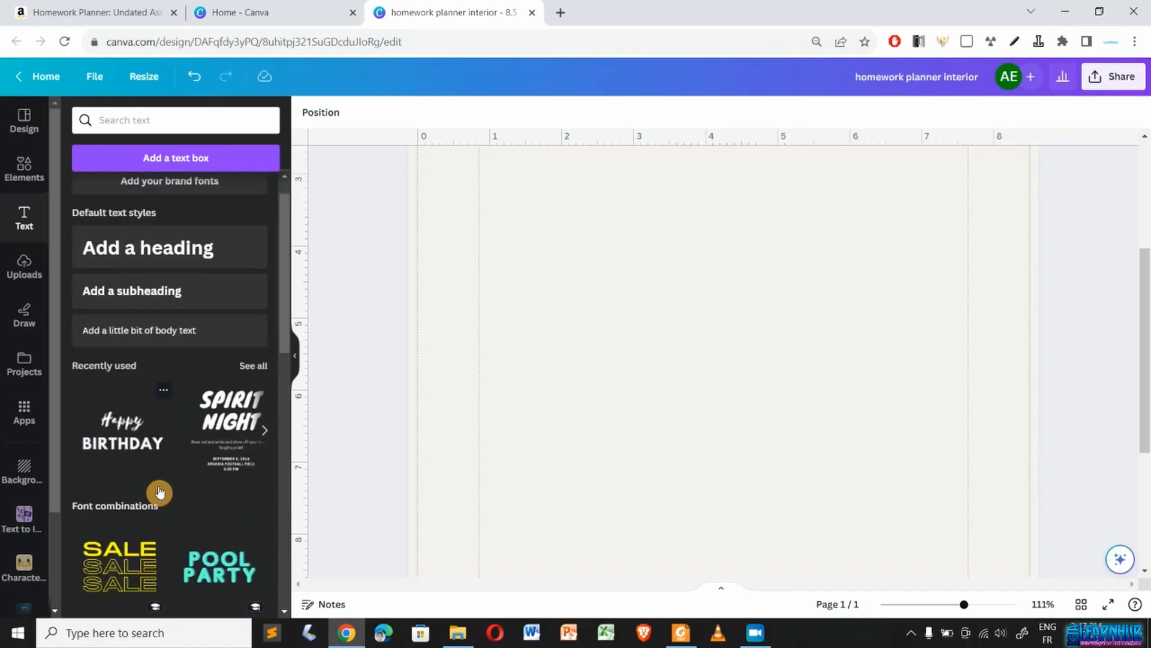
{"action": "scroll", "coordinate": [159, 492], "scroll_direction": "down", "scroll_amount": 1}
{"action": "scroll", "coordinate": [172, 540], "scroll_direction": "down", "scroll_amount": 3}
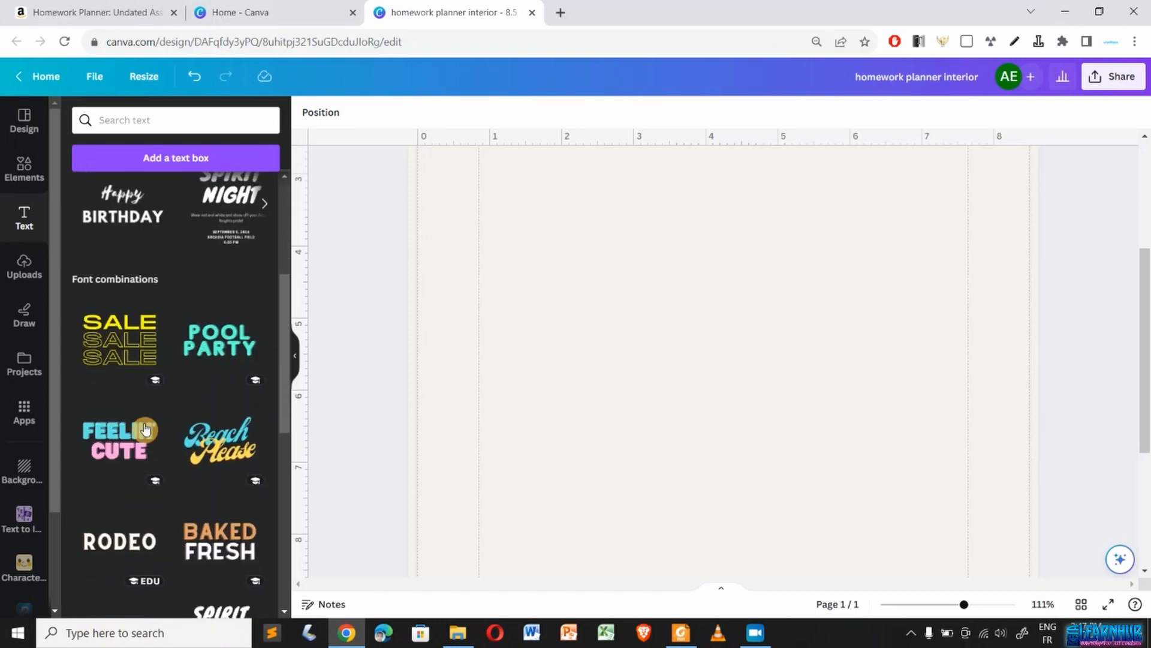
{"action": "scroll", "coordinate": [193, 496], "scroll_direction": "down", "scroll_amount": 2}
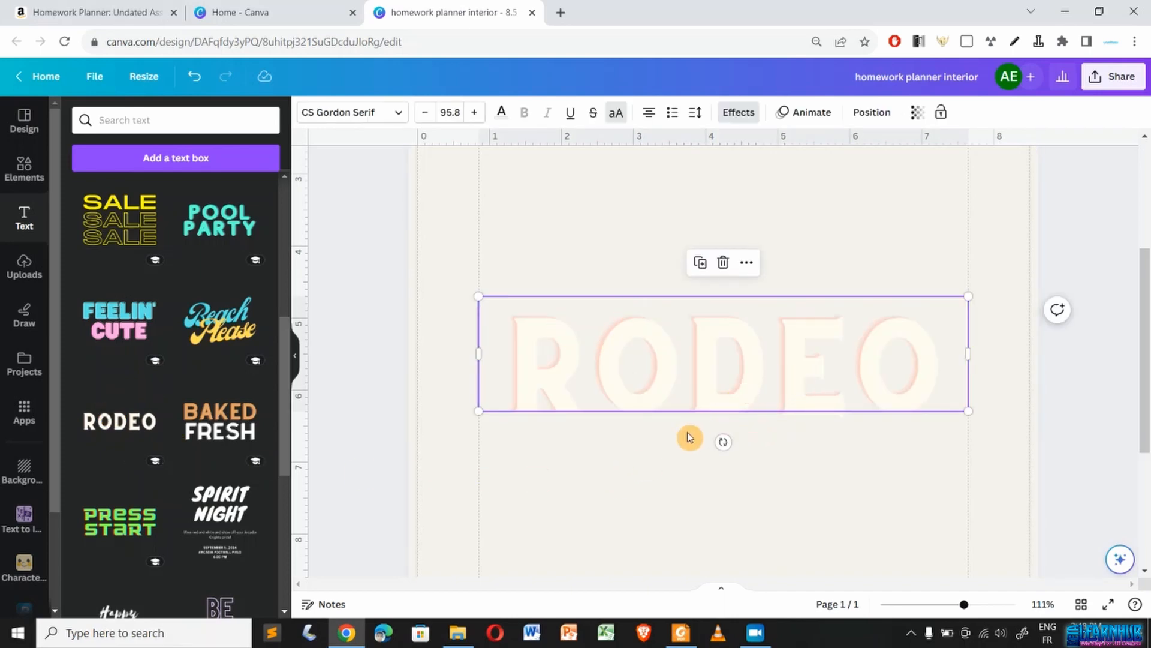
{"action": "key", "text": "Delete"}
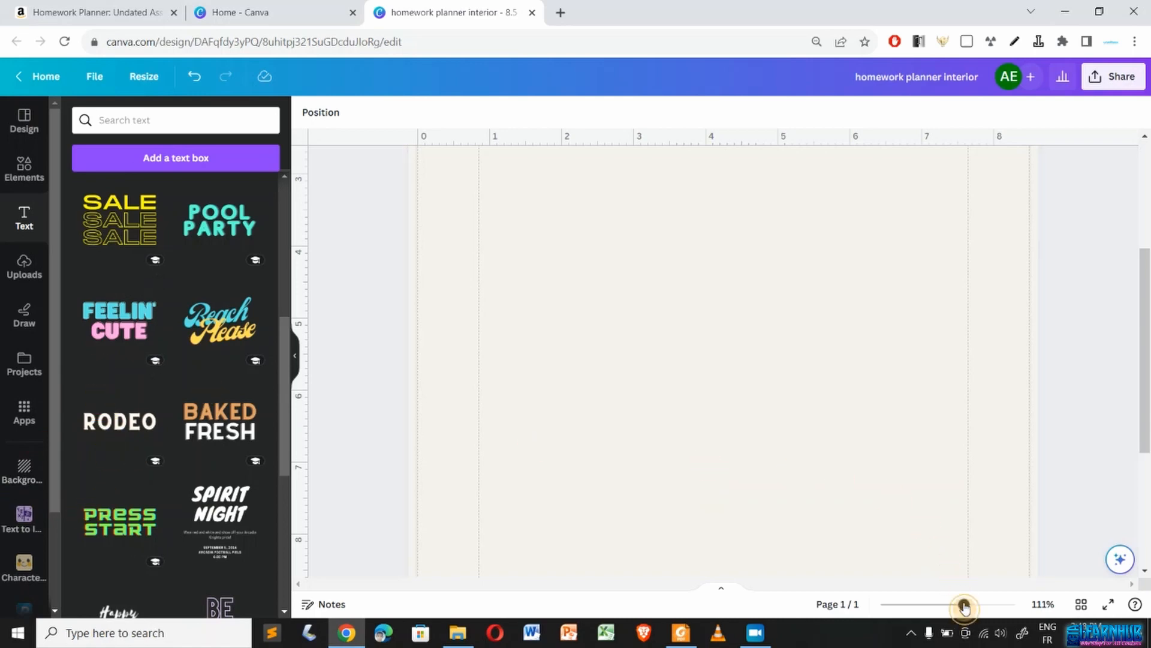
- Set the blank page's background color to white
{"action": "left_click_drag", "start_coordinate": [964, 607], "coordinate": [942, 605]}
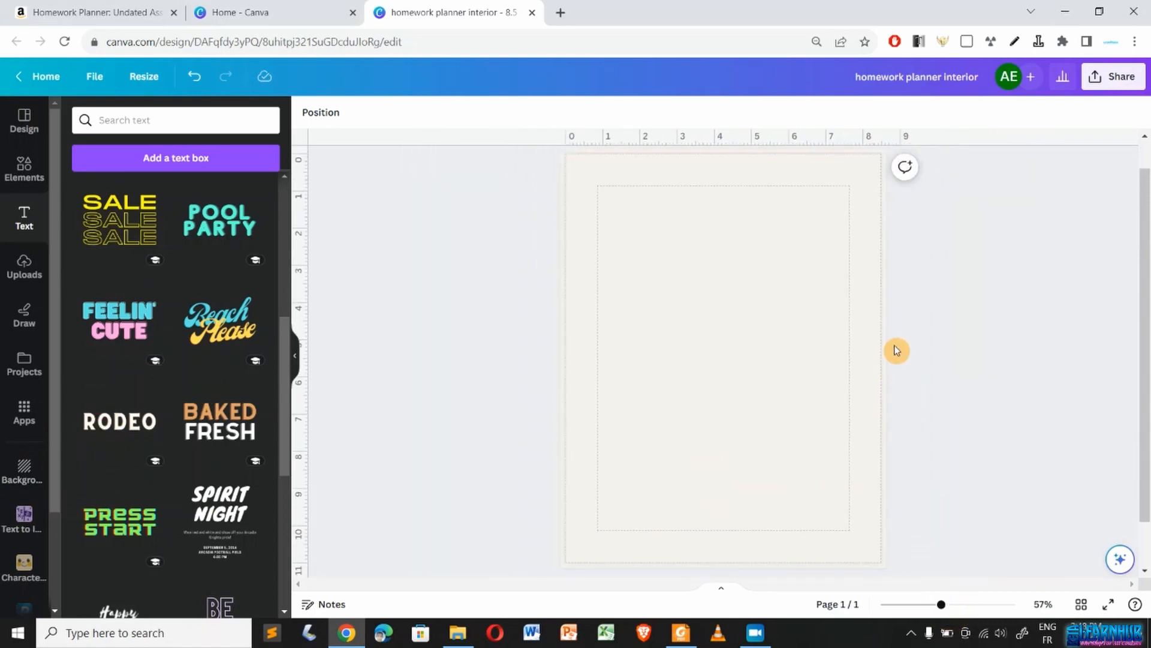
{"action": "scroll", "coordinate": [896, 350], "scroll_direction": "up", "scroll_amount": 1}
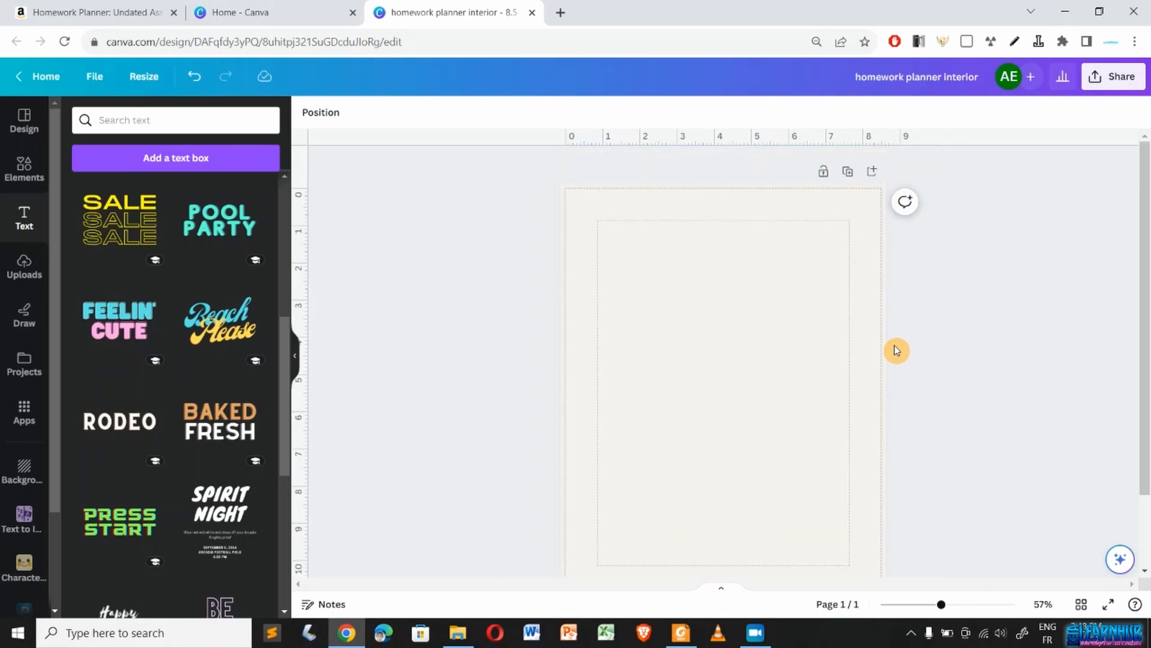
{"action": "left_click", "coordinate": [656, 274]}
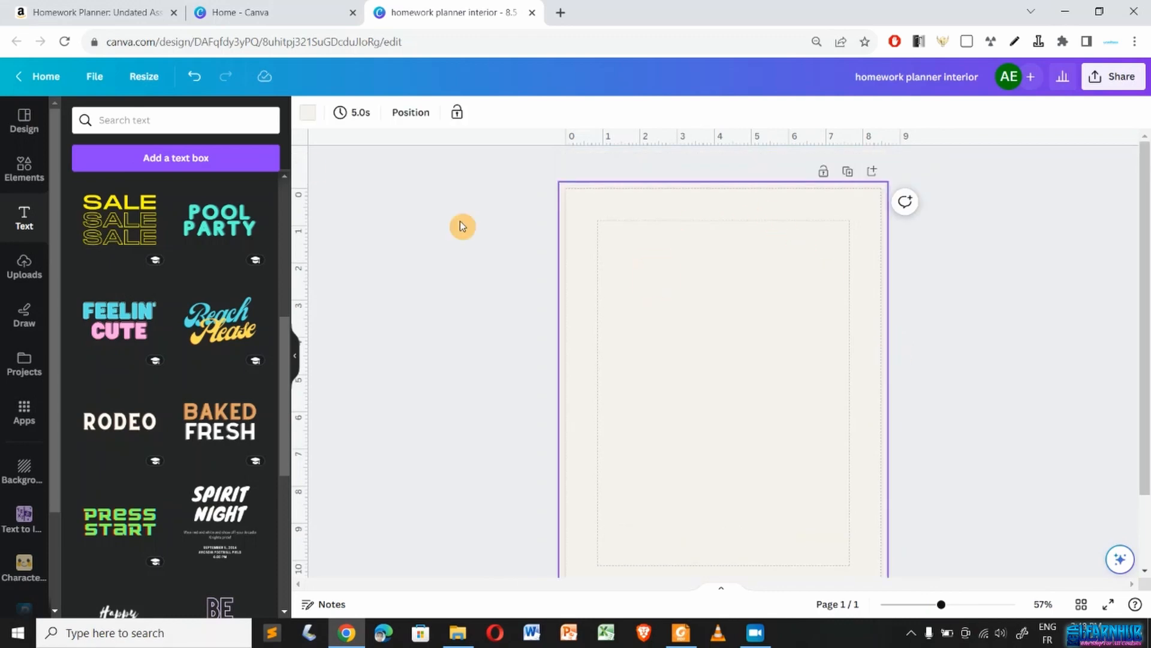
{"action": "left_click", "coordinate": [305, 111]}
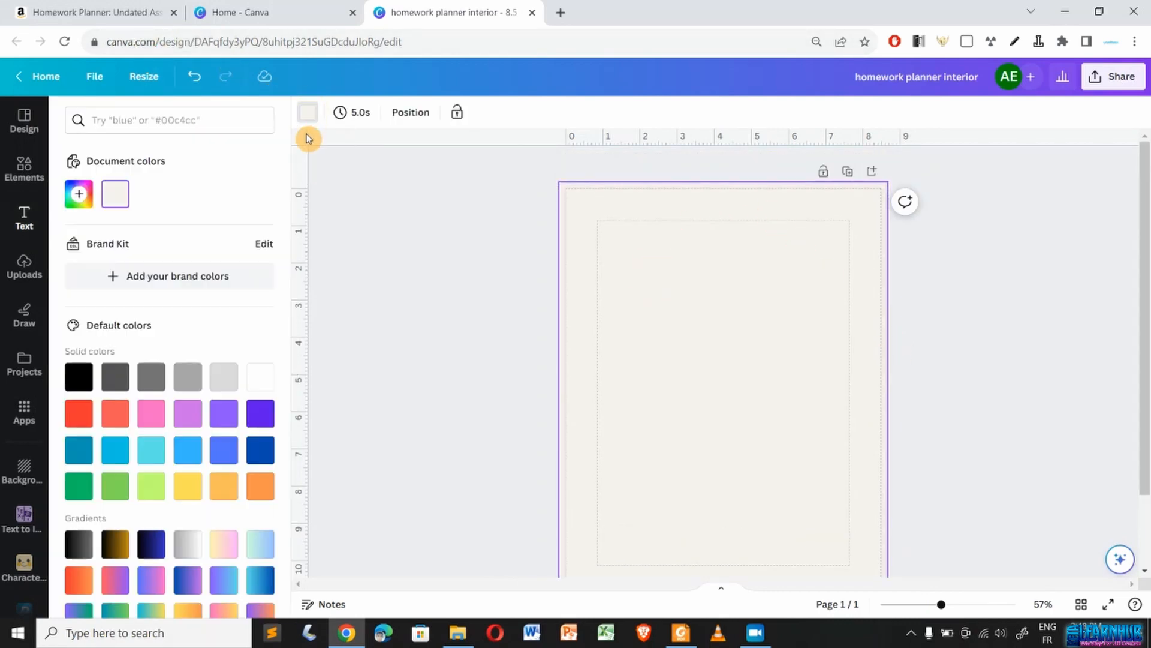
{"action": "left_click", "coordinate": [260, 377]}
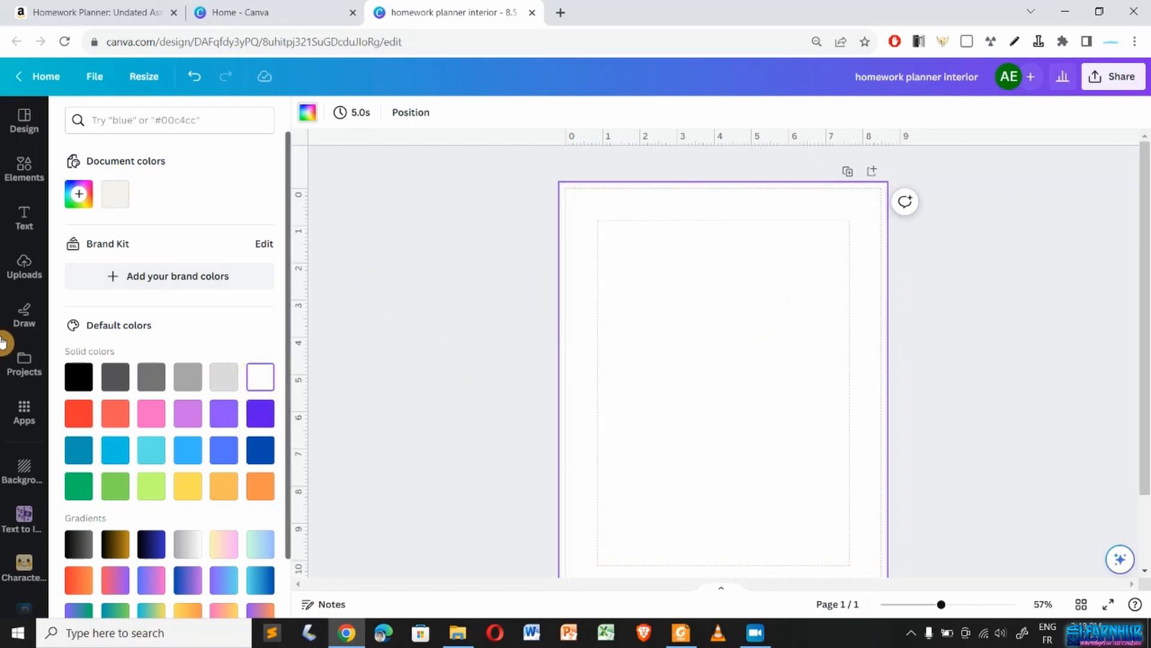
- Try to upload the homework planner img file from the Downloads folder
{"action": "left_click", "coordinate": [20, 264]}
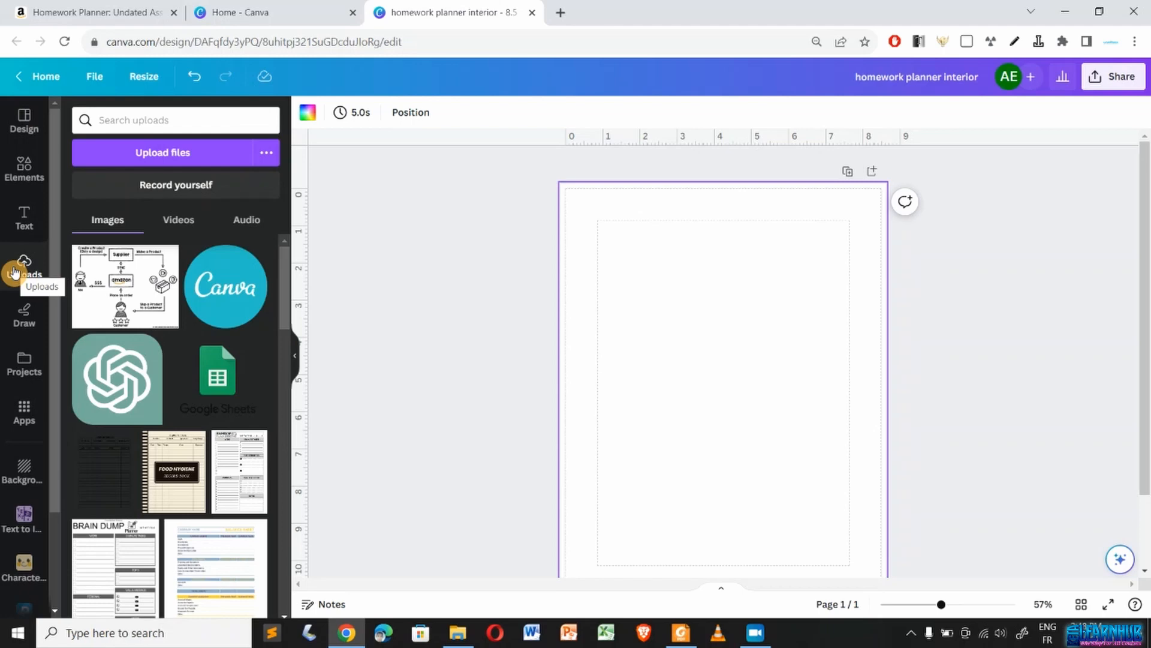
{"action": "left_click", "coordinate": [162, 153]}
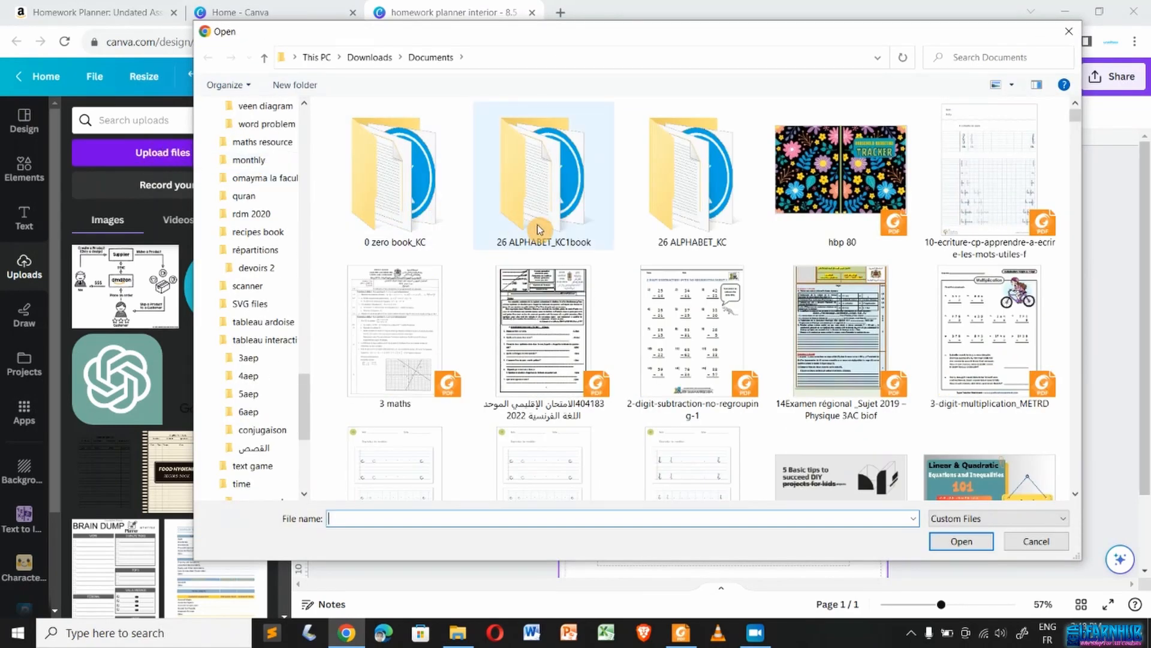
{"action": "left_click", "coordinate": [369, 58]}
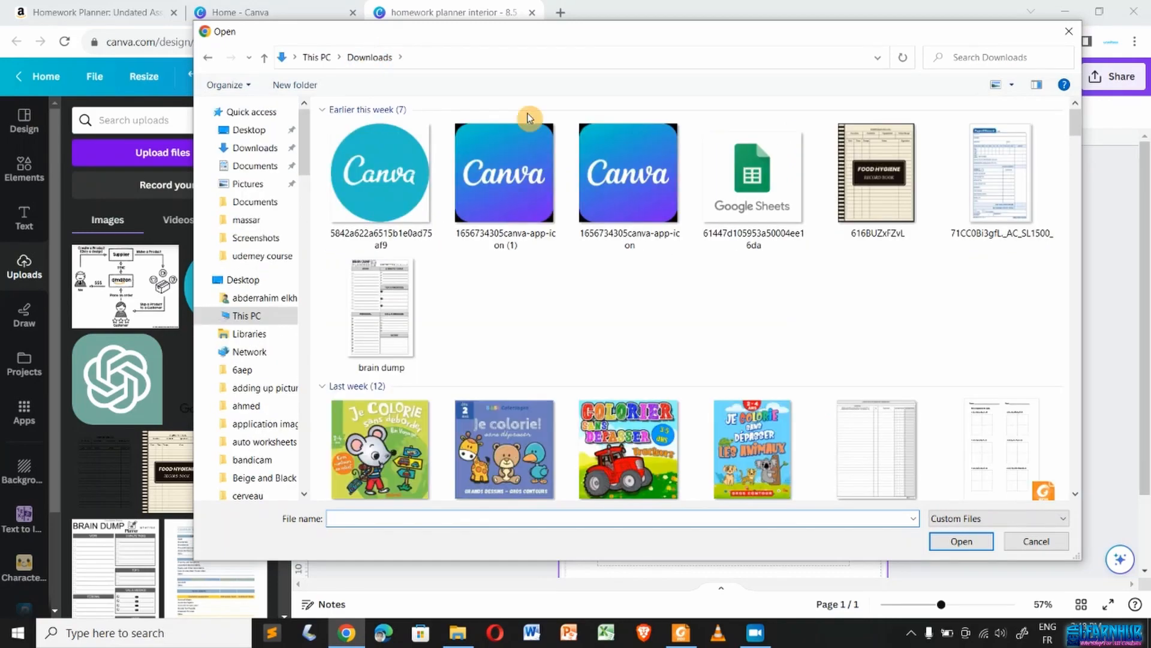
{"action": "left_click", "coordinate": [384, 210]}
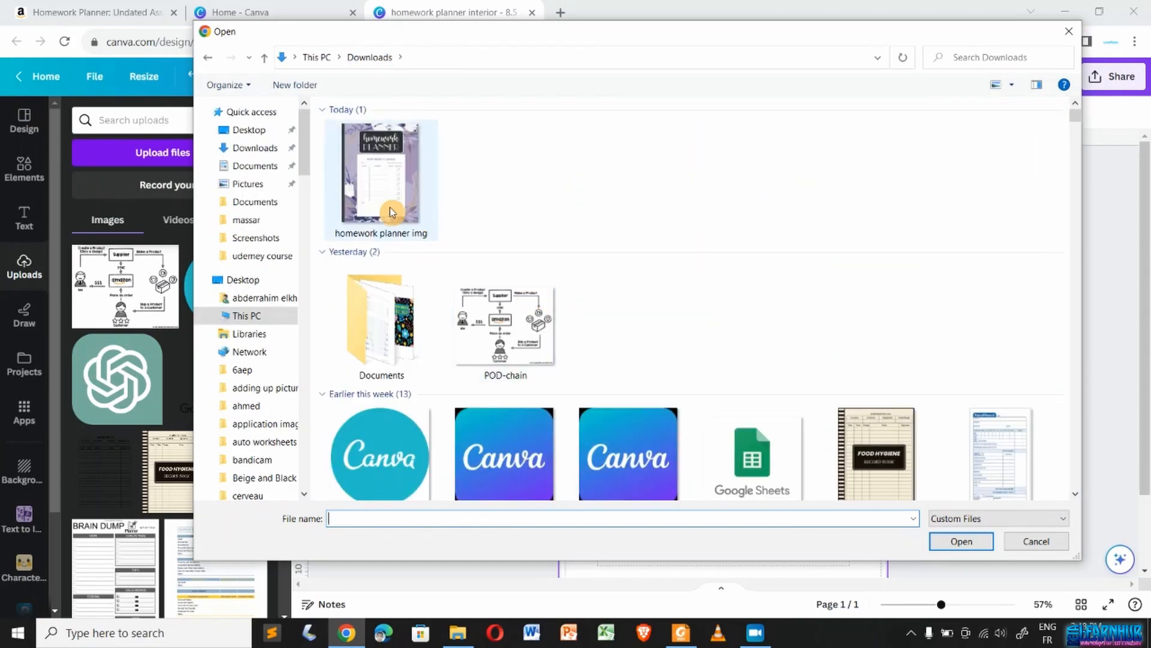
{"action": "left_click", "coordinate": [451, 278]}
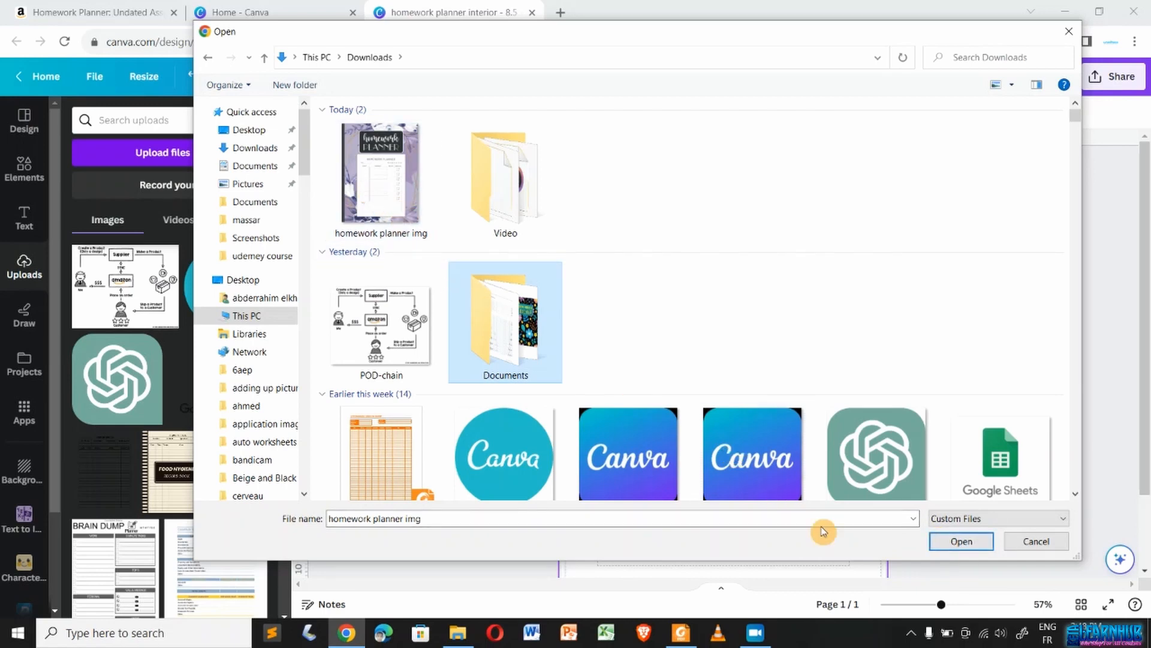
{"action": "left_click", "coordinate": [950, 542]}
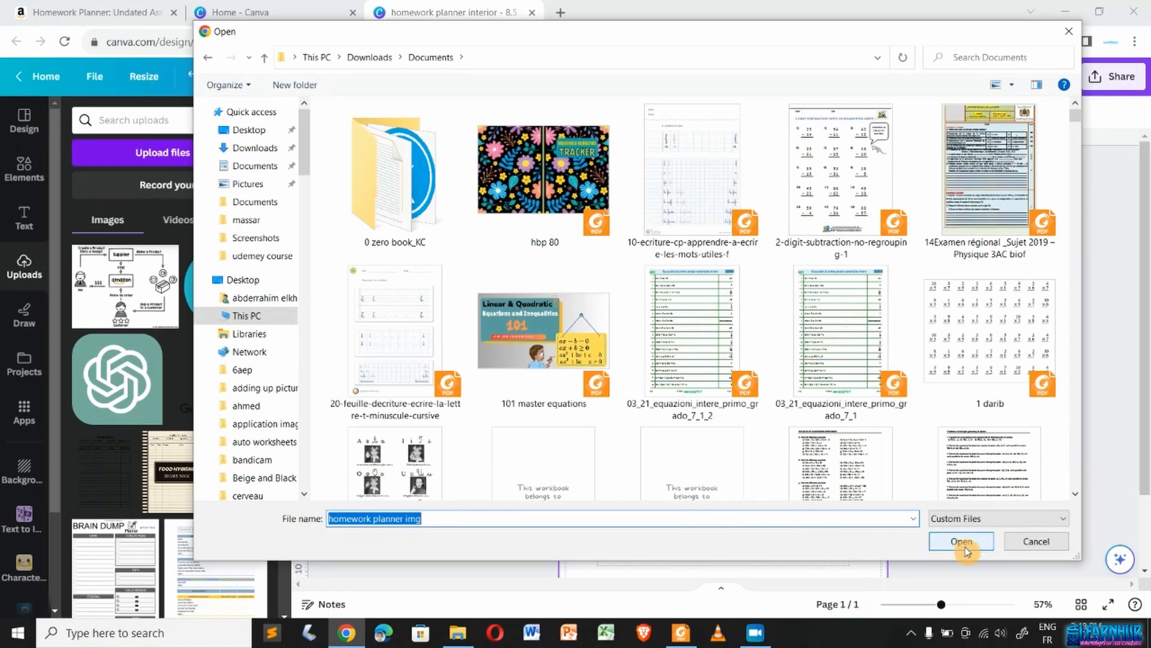
{"action": "left_click", "coordinate": [963, 542]}
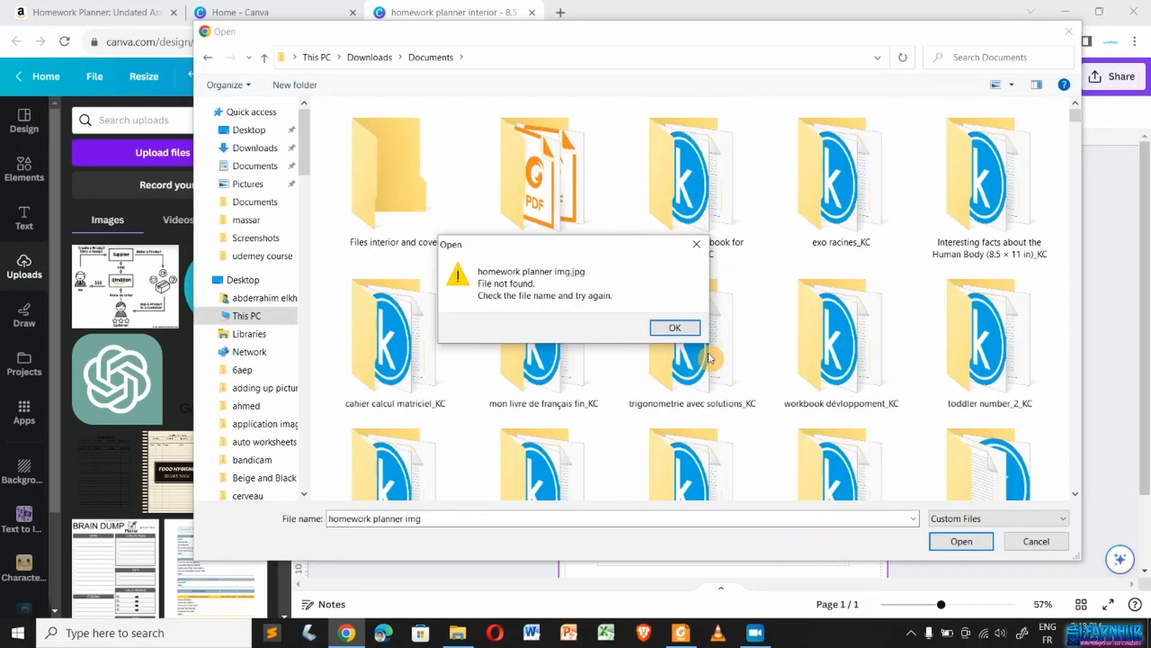
{"action": "left_click", "coordinate": [676, 329]}
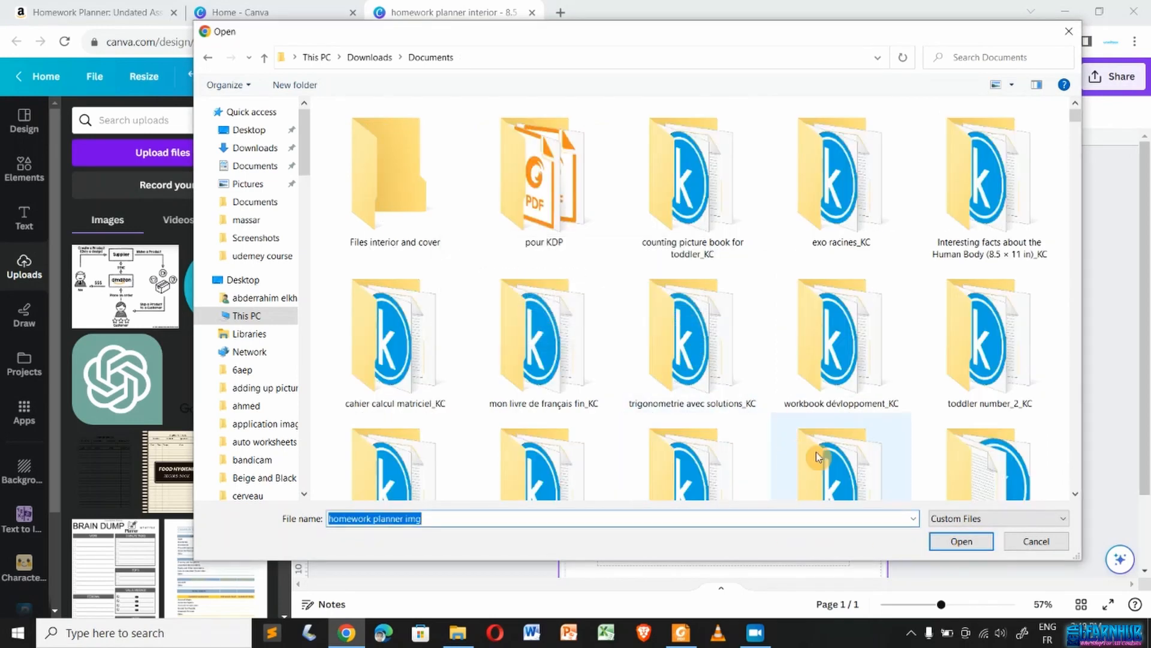
{"action": "left_click", "coordinate": [968, 545]}
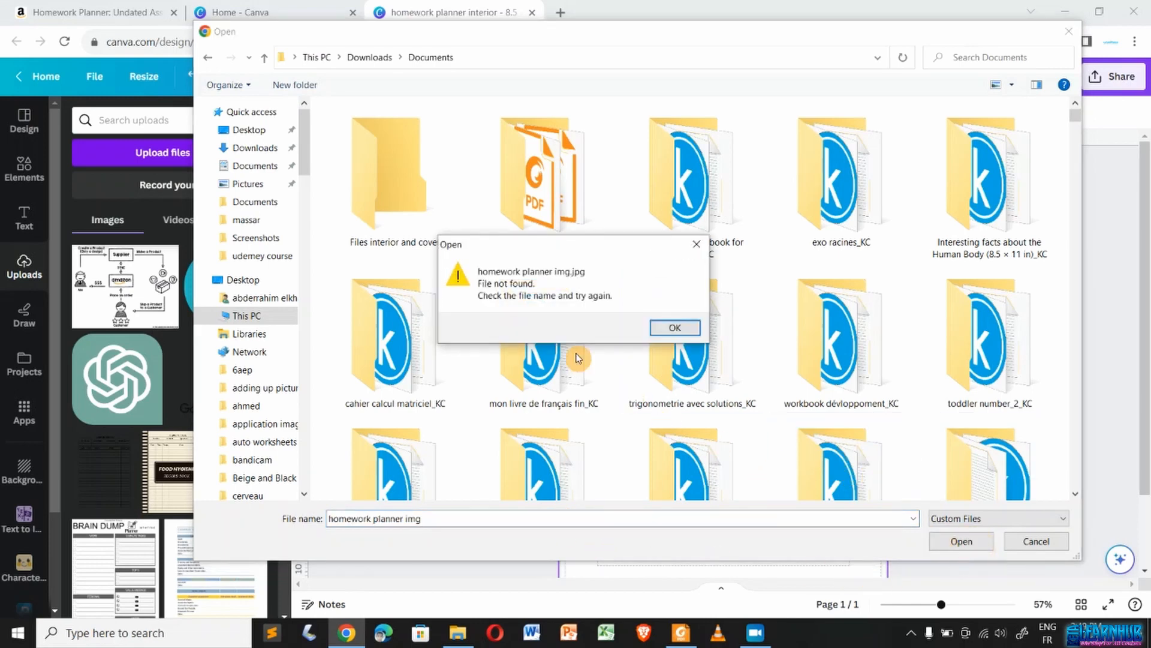
{"action": "left_click", "coordinate": [683, 331]}
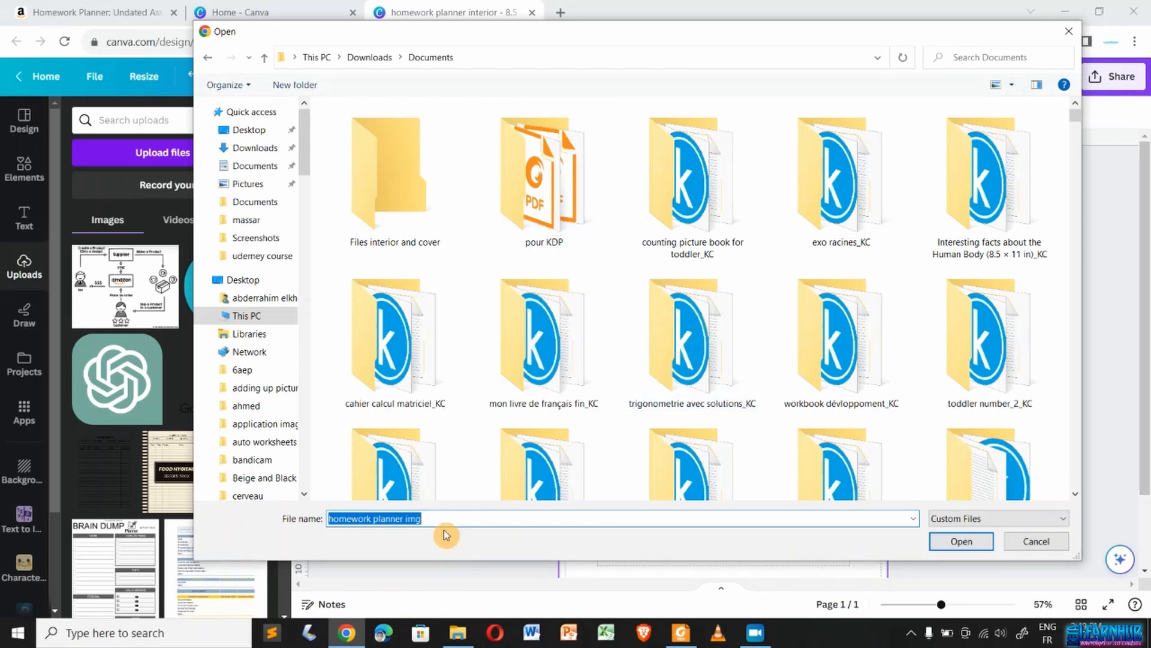
{"action": "left_click", "coordinate": [1068, 32]}
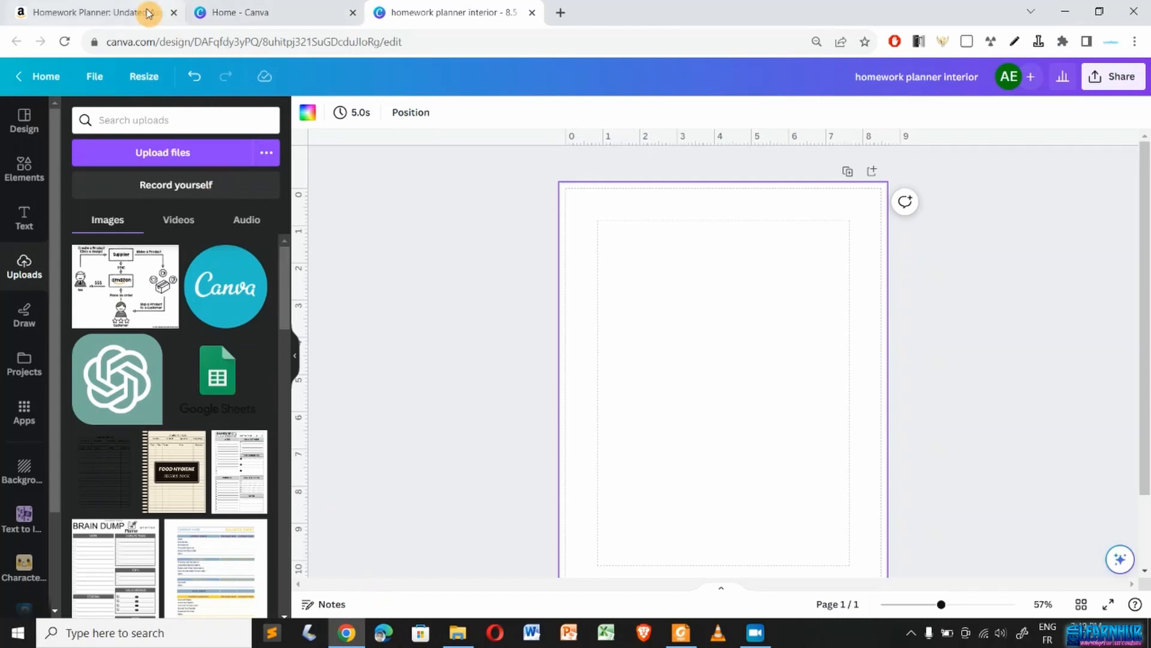
- Upload the temp log image from the Downloads folder to the design's uploads
{"action": "left_click", "coordinate": [160, 163]}
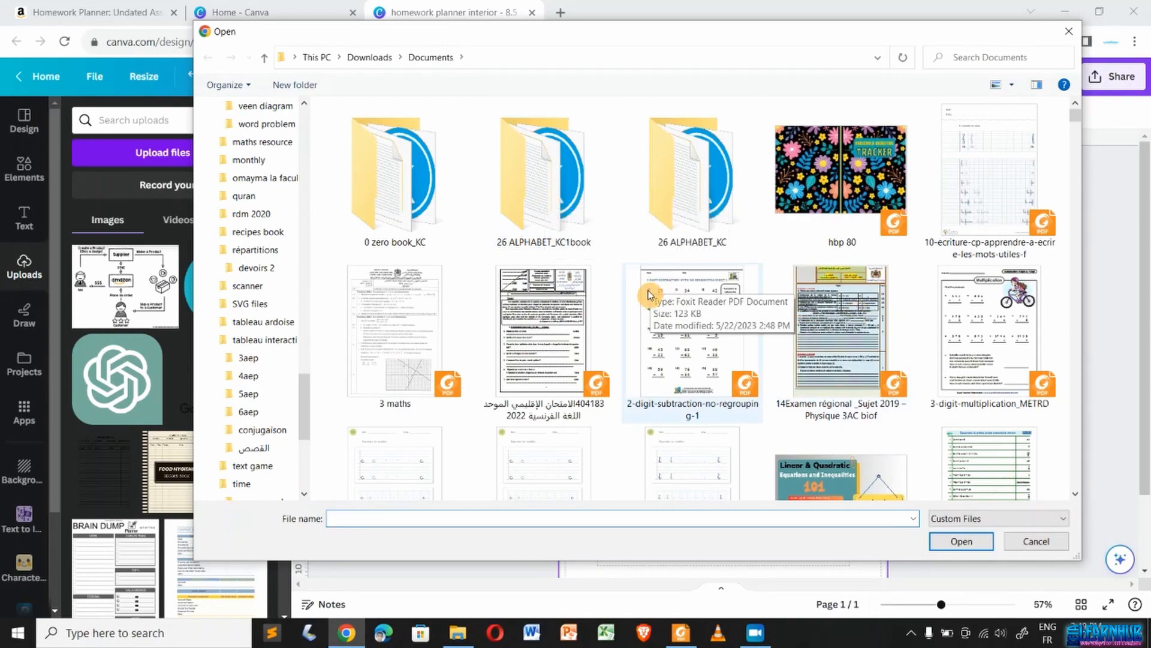
{"action": "left_click", "coordinate": [379, 57]}
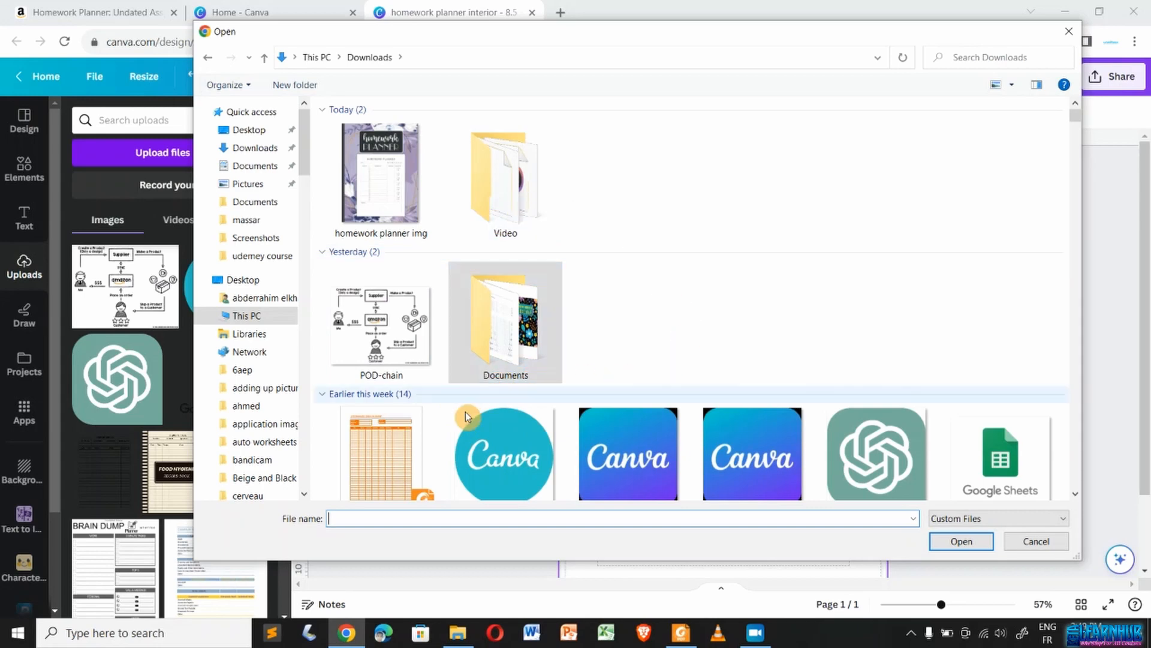
{"action": "scroll", "coordinate": [778, 443], "scroll_direction": "down", "scroll_amount": 5}
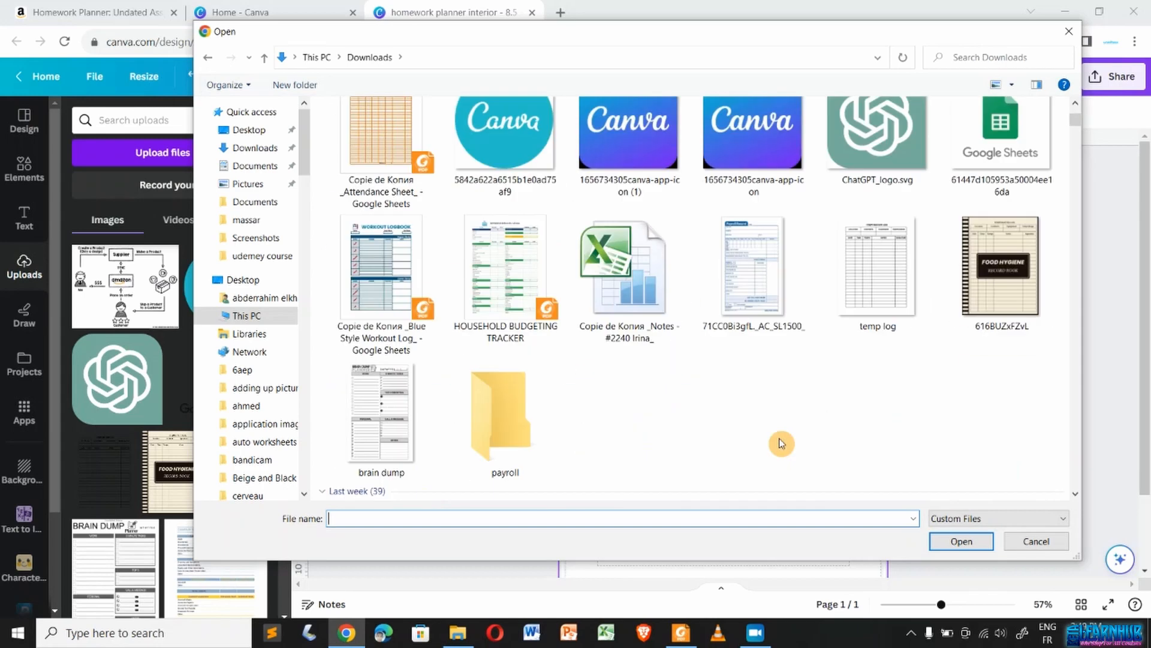
{"action": "left_click", "coordinate": [887, 291]}
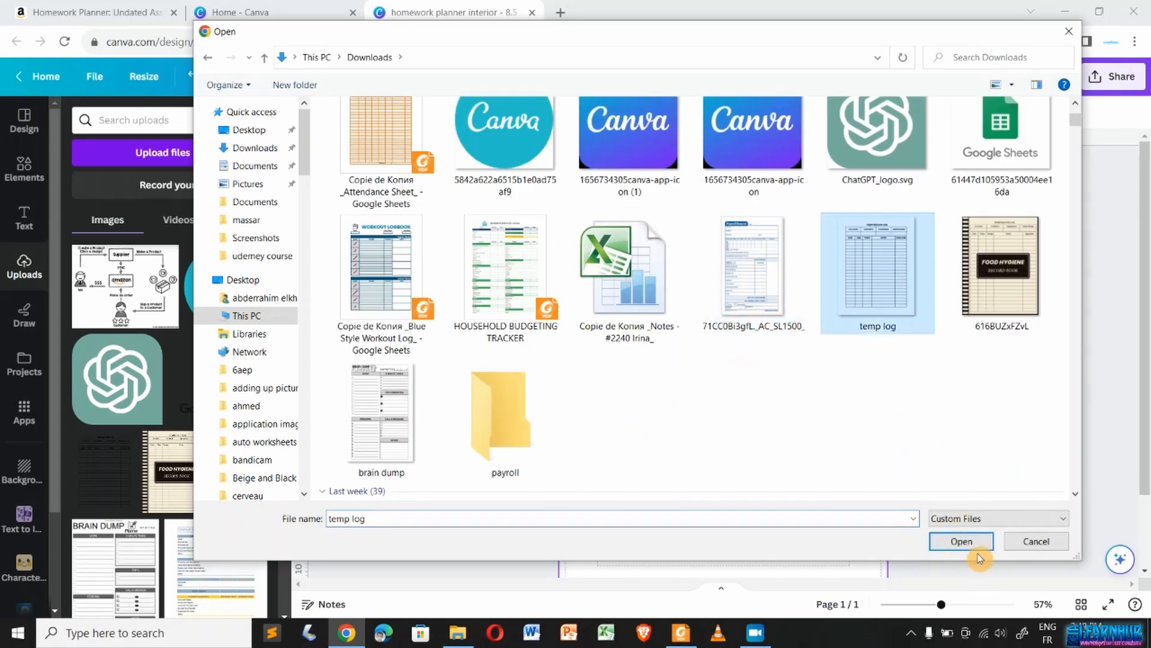
{"action": "left_click", "coordinate": [962, 541]}
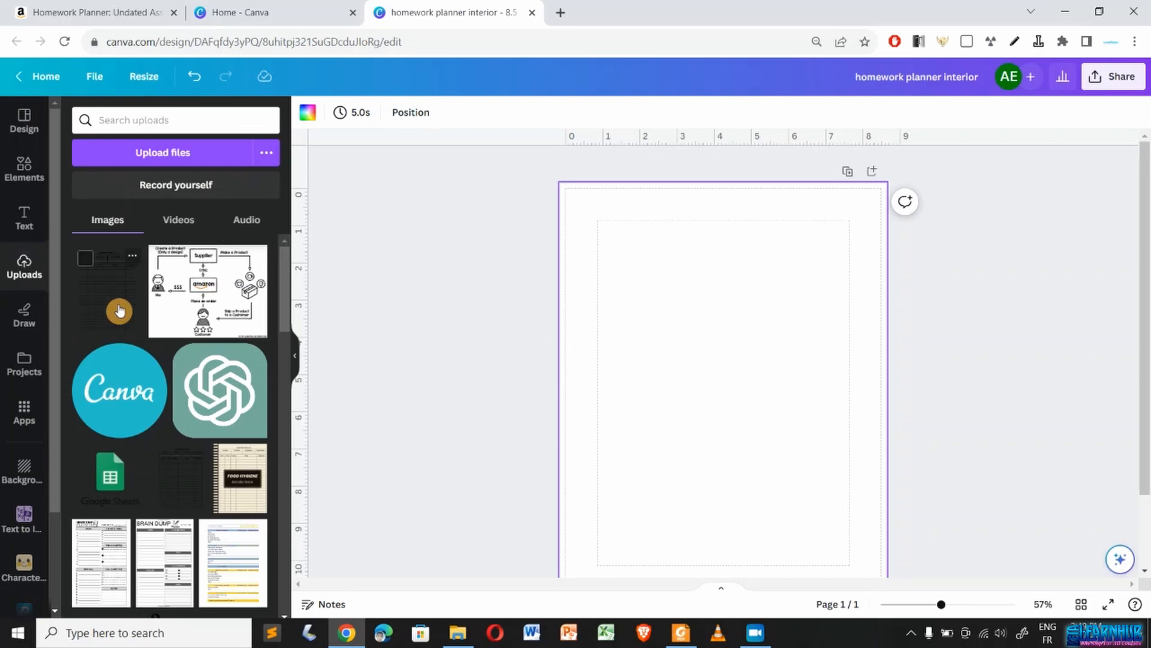
- Place the uploaded temperature log image on the page and delete it again
{"action": "left_click", "coordinate": [120, 310]}
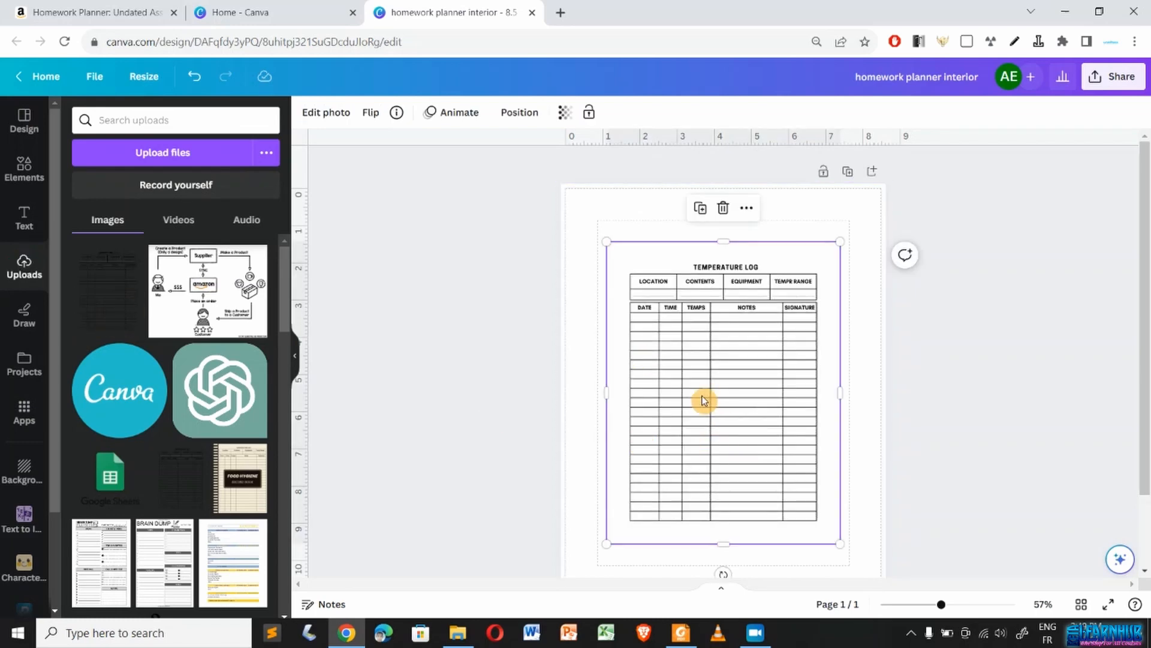
{"action": "key", "text": "Delete"}
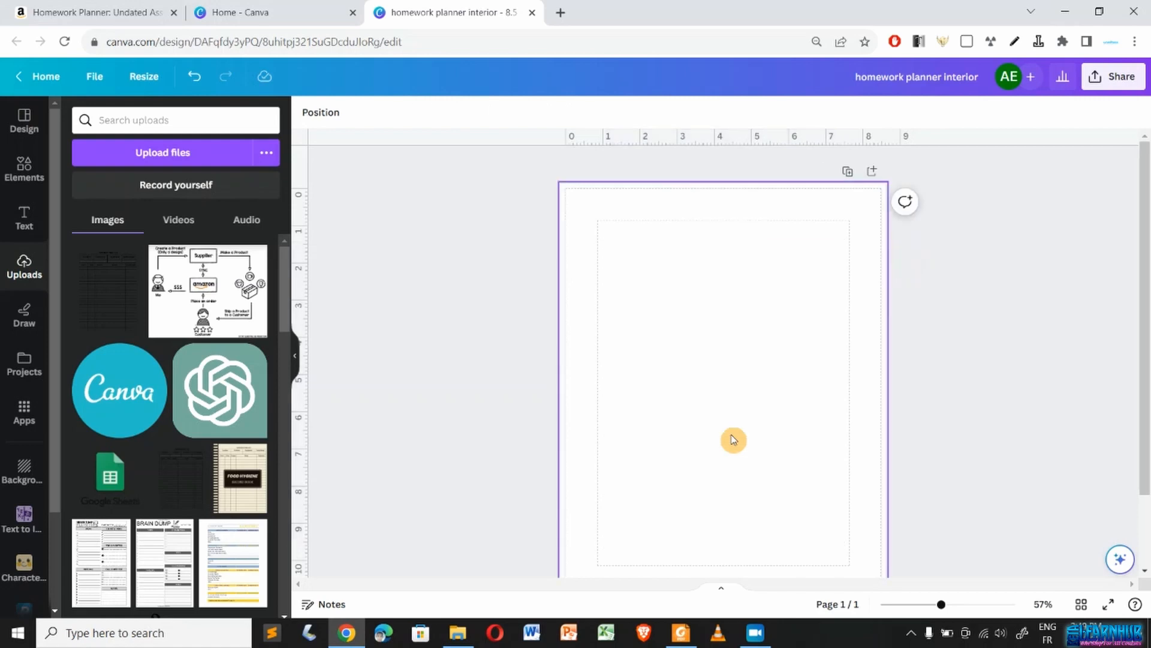
- Draw freehand scribbles across the page with the red marker and a stroke over them with the yellow highlighter
{"action": "left_click", "coordinate": [20, 317]}
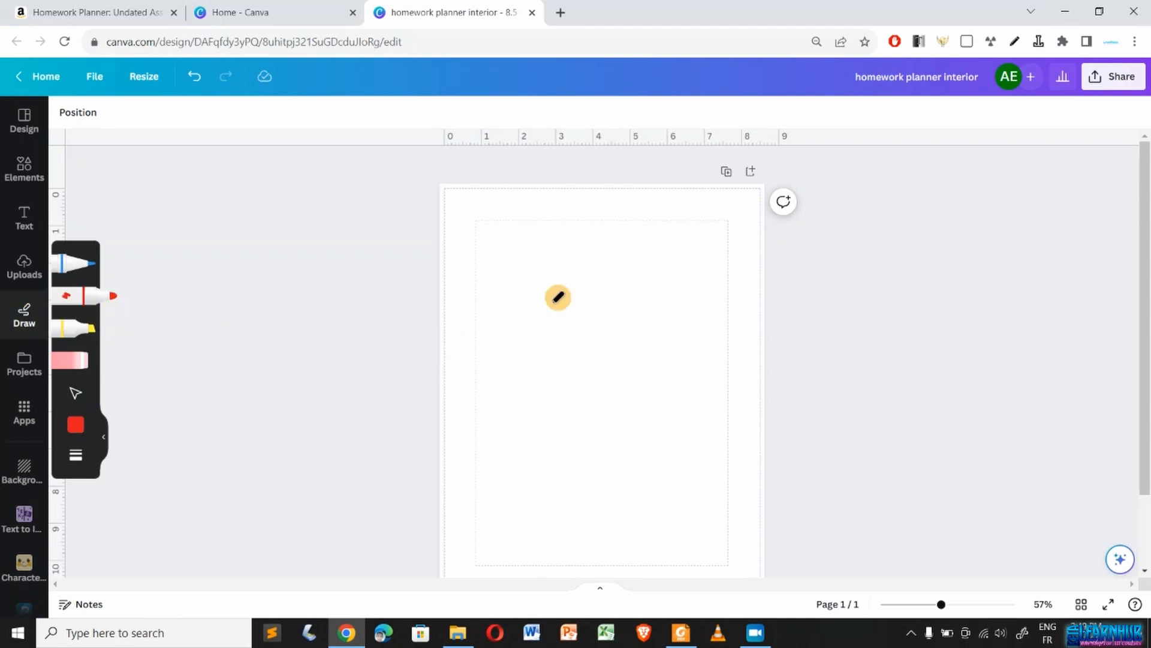
{"action": "mouse_move", "coordinate": [567, 292]}
{"action": "left_mouse_down"}
{"action": "mouse_move", "coordinate": [615, 452]}
{"action": "mouse_move", "coordinate": [519, 326]}
{"action": "mouse_move", "coordinate": [696, 306]}
{"action": "mouse_move", "coordinate": [515, 417]}
{"action": "left_mouse_up"}
{"action": "mouse_move", "coordinate": [589, 474]}
{"action": "left_mouse_down"}
{"action": "mouse_move", "coordinate": [552, 432]}
{"action": "mouse_move", "coordinate": [638, 442]}
{"action": "mouse_move", "coordinate": [658, 514]}
{"action": "mouse_move", "coordinate": [502, 462]}
{"action": "mouse_move", "coordinate": [452, 419]}
{"action": "mouse_move", "coordinate": [545, 110]}
{"action": "left_mouse_up"}
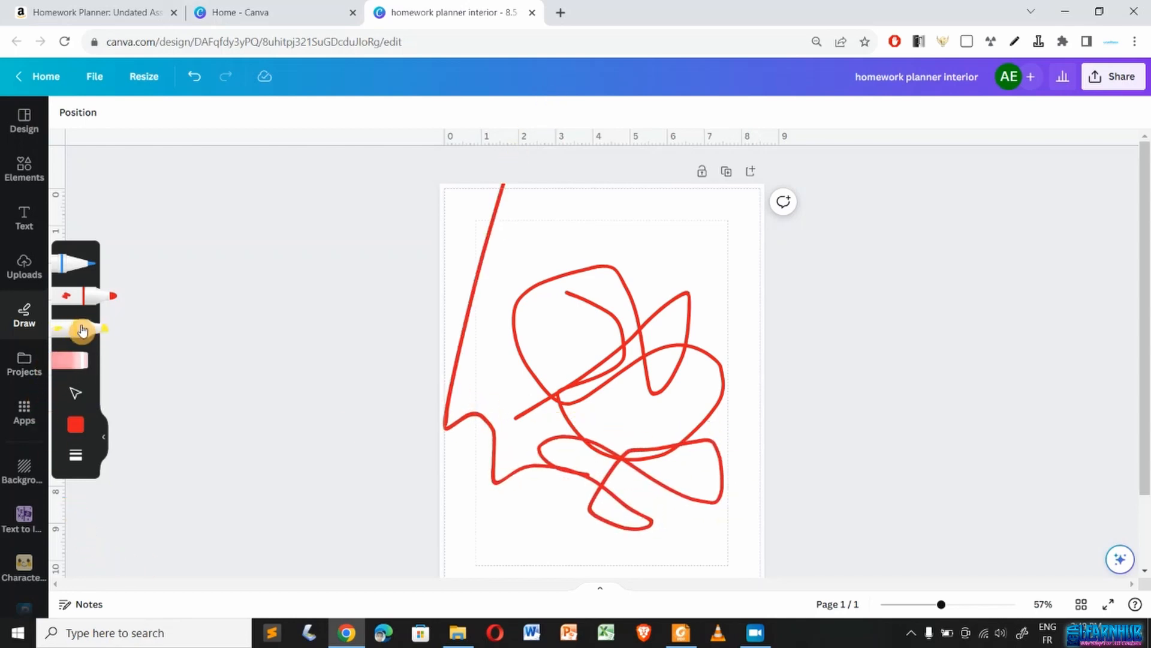
{"action": "left_click", "coordinate": [83, 330]}
{"action": "mouse_move", "coordinate": [550, 259]}
{"action": "left_mouse_down"}
{"action": "mouse_move", "coordinate": [664, 308]}
{"action": "mouse_move", "coordinate": [587, 298]}
{"action": "mouse_move", "coordinate": [642, 427]}
{"action": "left_mouse_up"}
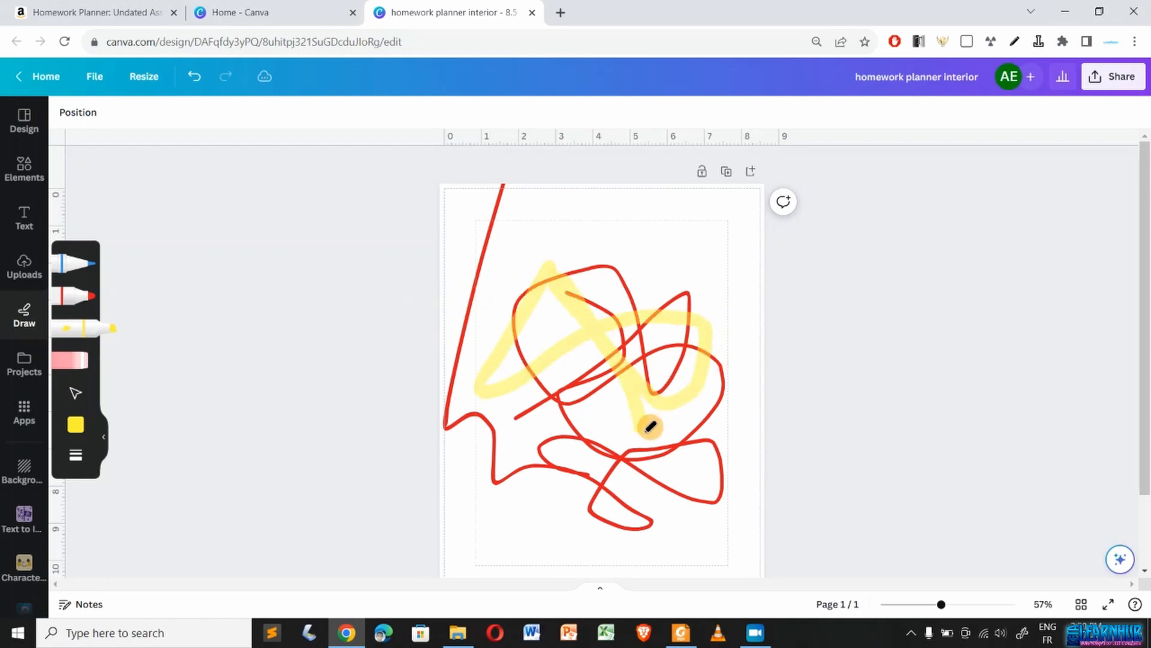
- Erase all the red marker and yellow highlighter strokes from the page and switch to the selection tool
{"action": "left_click", "coordinate": [91, 364]}
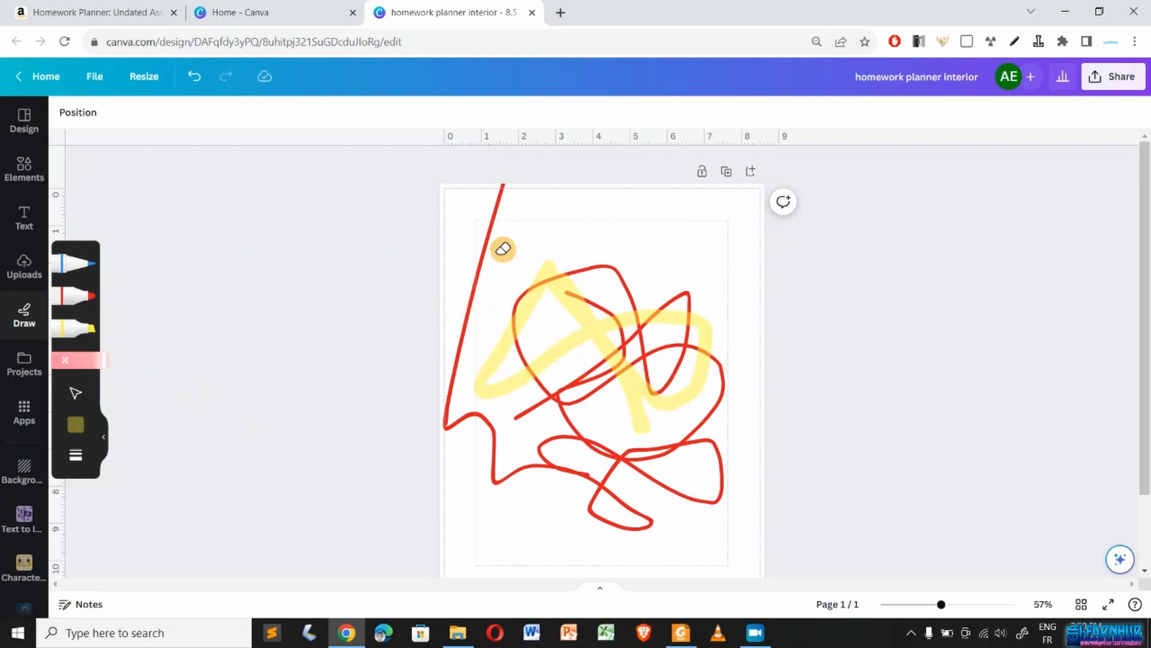
{"action": "left_click_drag", "start_coordinate": [503, 248], "coordinate": [540, 303]}
{"action": "left_click", "coordinate": [635, 442]}
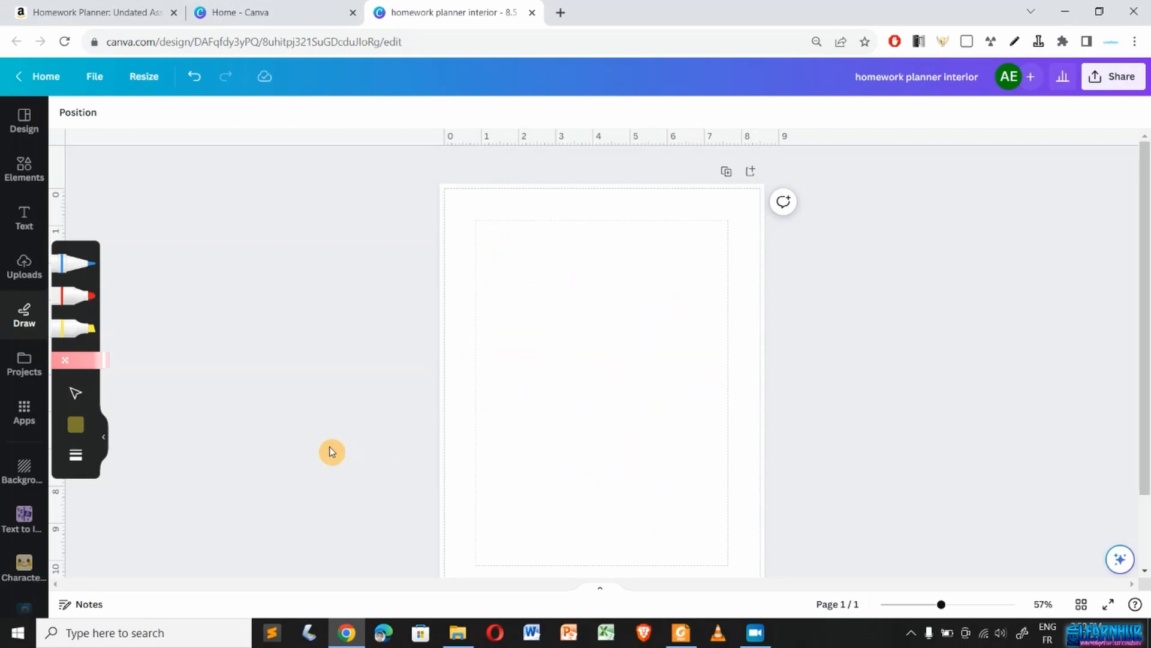
{"action": "left_click", "coordinate": [75, 396]}
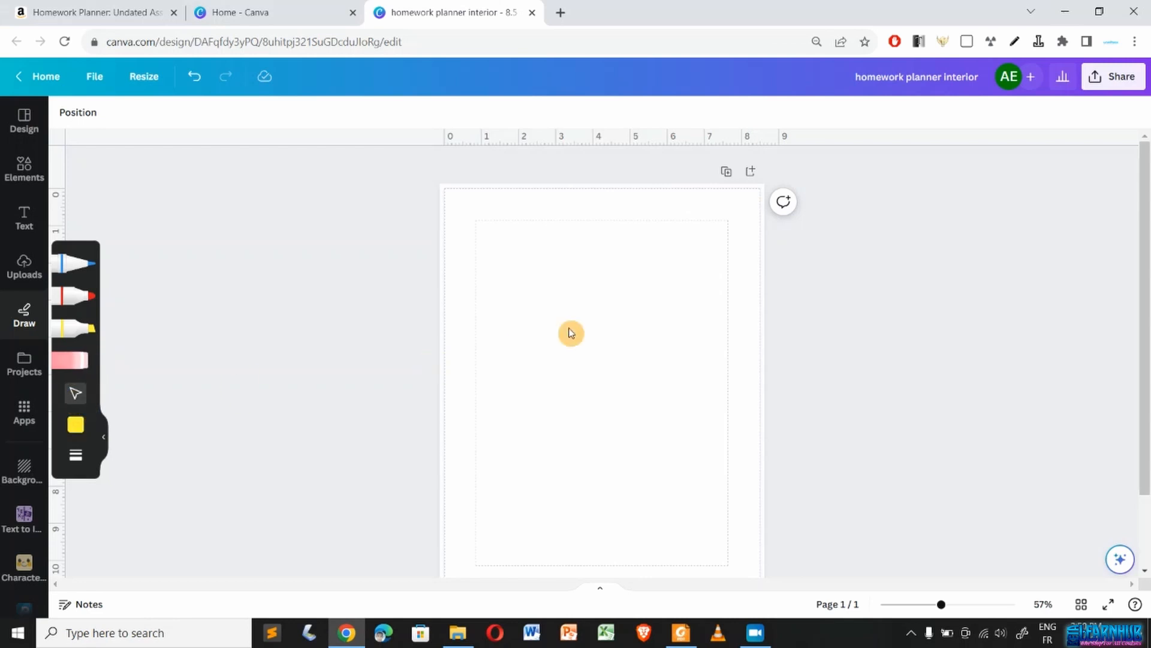
{"action": "mouse_move", "coordinate": [597, 298]}
{"action": "left_mouse_down"}
{"action": "mouse_move", "coordinate": [595, 465]}
{"action": "mouse_move", "coordinate": [577, 475]}
{"action": "left_mouse_up"}
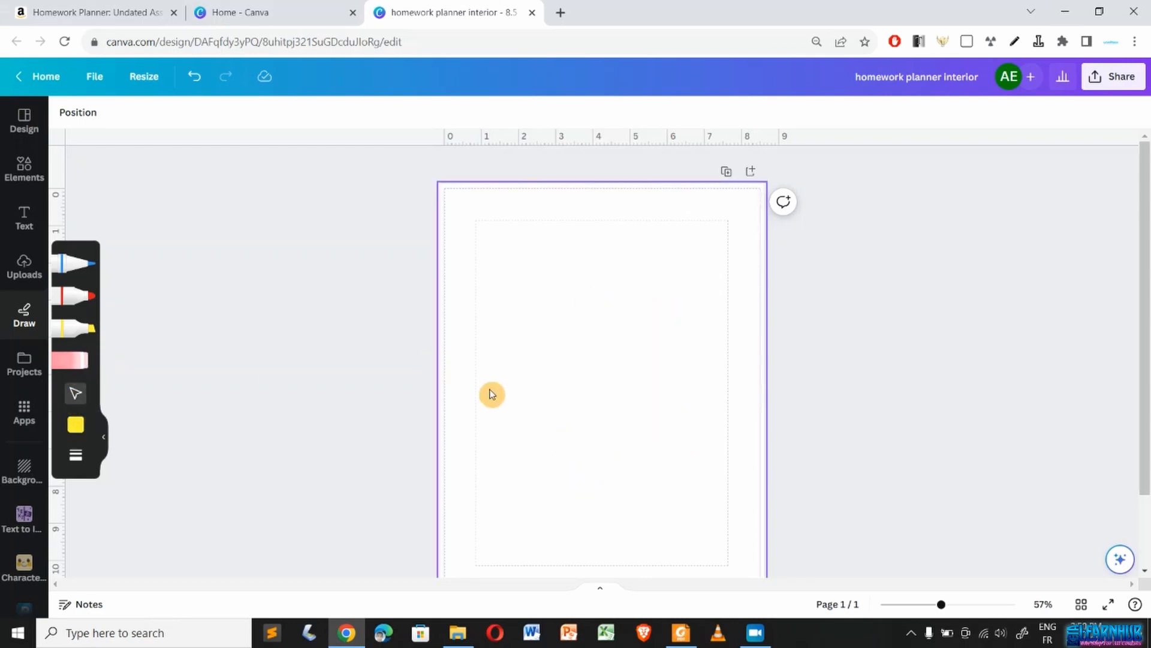
{"action": "left_click_drag", "start_coordinate": [535, 319], "coordinate": [684, 494]}
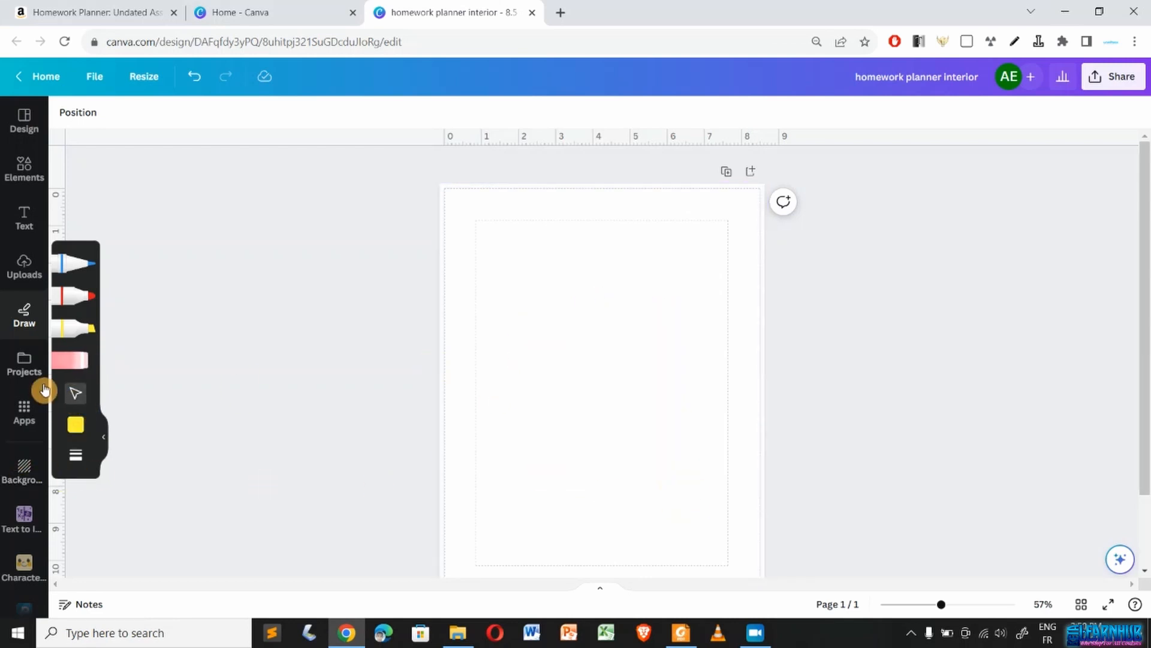
- Draw two looping freehand strokes on the blank page with the blue pen and set the pen's transparency to 71
{"action": "left_click", "coordinate": [76, 427]}
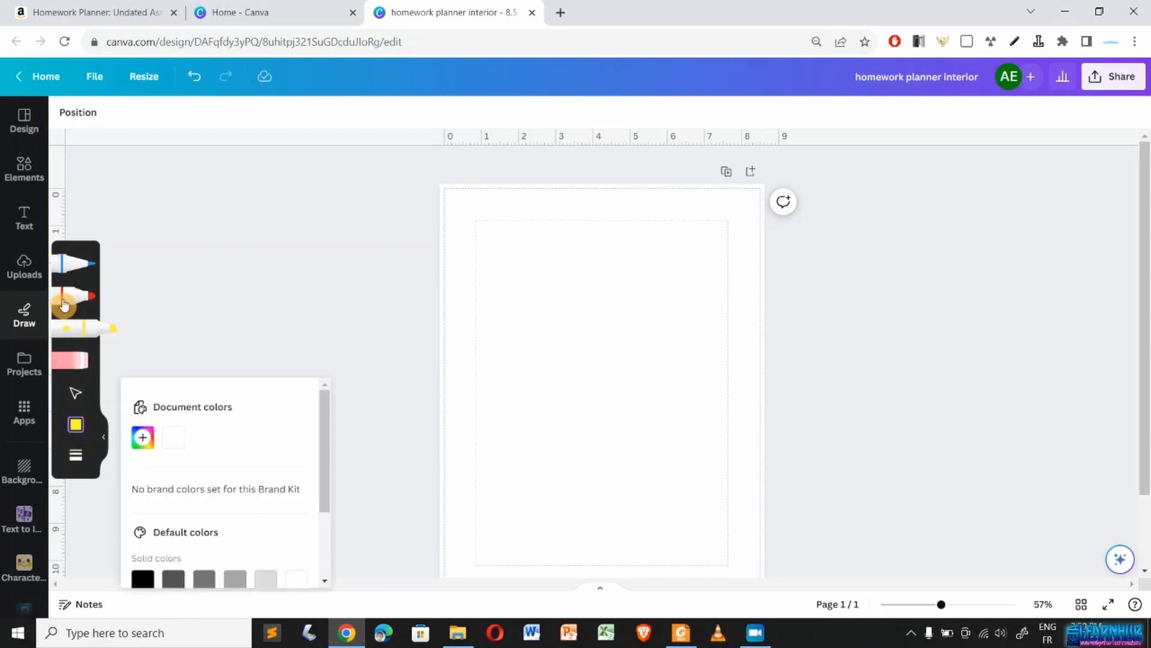
{"action": "left_click", "coordinate": [73, 263]}
{"action": "mouse_move", "coordinate": [567, 317]}
{"action": "left_mouse_down"}
{"action": "mouse_move", "coordinate": [593, 360]}
{"action": "mouse_move", "coordinate": [517, 411]}
{"action": "mouse_move", "coordinate": [583, 495]}
{"action": "left_mouse_up"}
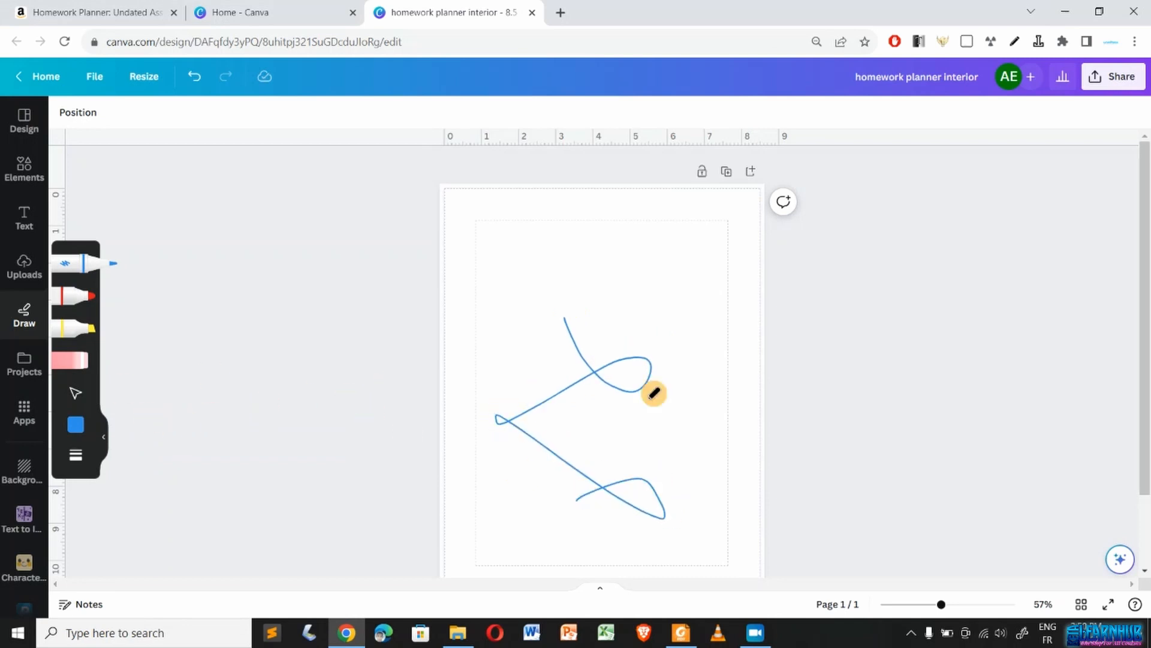
{"action": "mouse_move", "coordinate": [664, 256]}
{"action": "left_mouse_down"}
{"action": "mouse_move", "coordinate": [659, 353]}
{"action": "mouse_move", "coordinate": [553, 331]}
{"action": "left_mouse_up"}
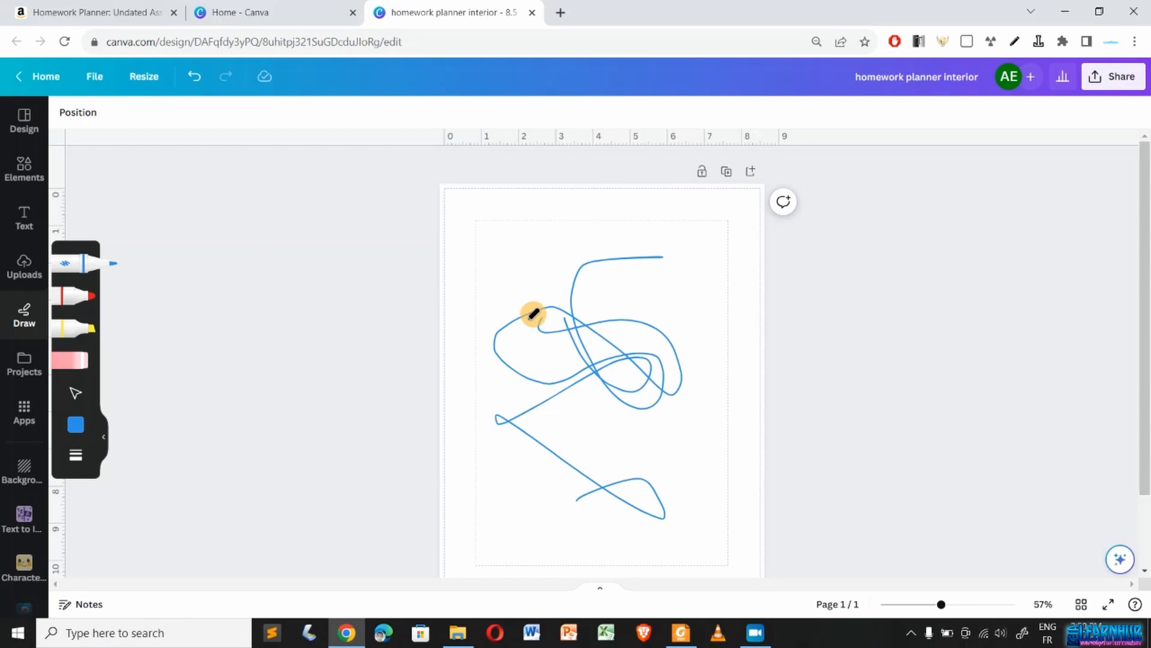
{"action": "left_click", "coordinate": [76, 466]}
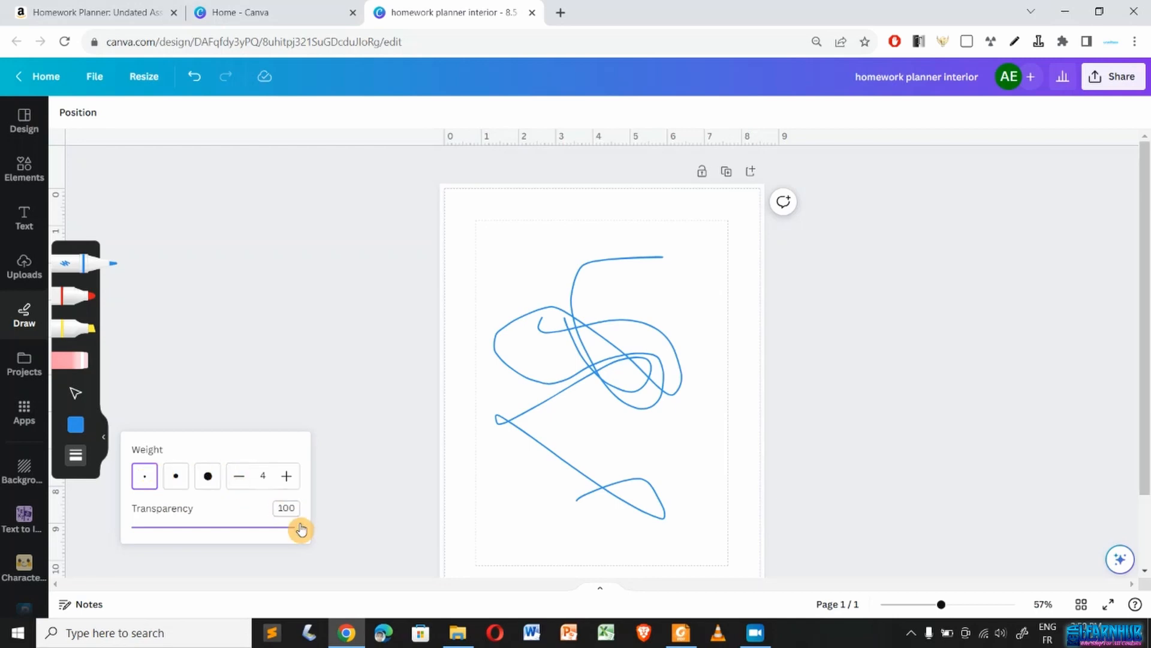
{"action": "left_click_drag", "start_coordinate": [299, 530], "coordinate": [252, 522]}
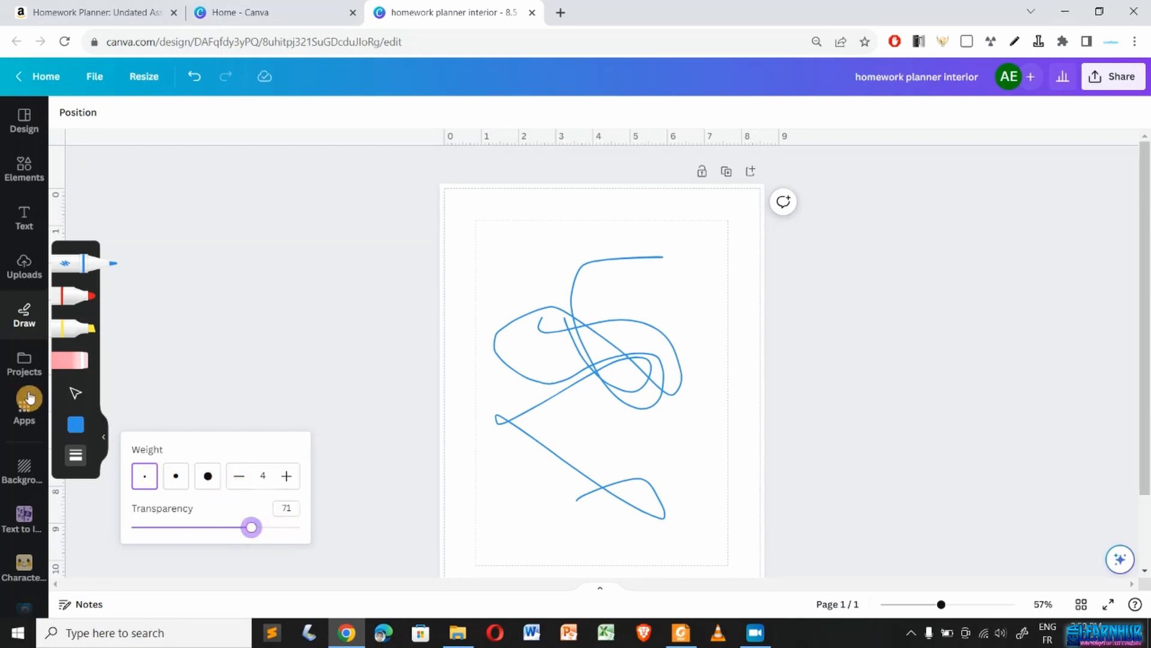
- Look through the saved projects and the available Canva apps
{"action": "left_click", "coordinate": [23, 364]}
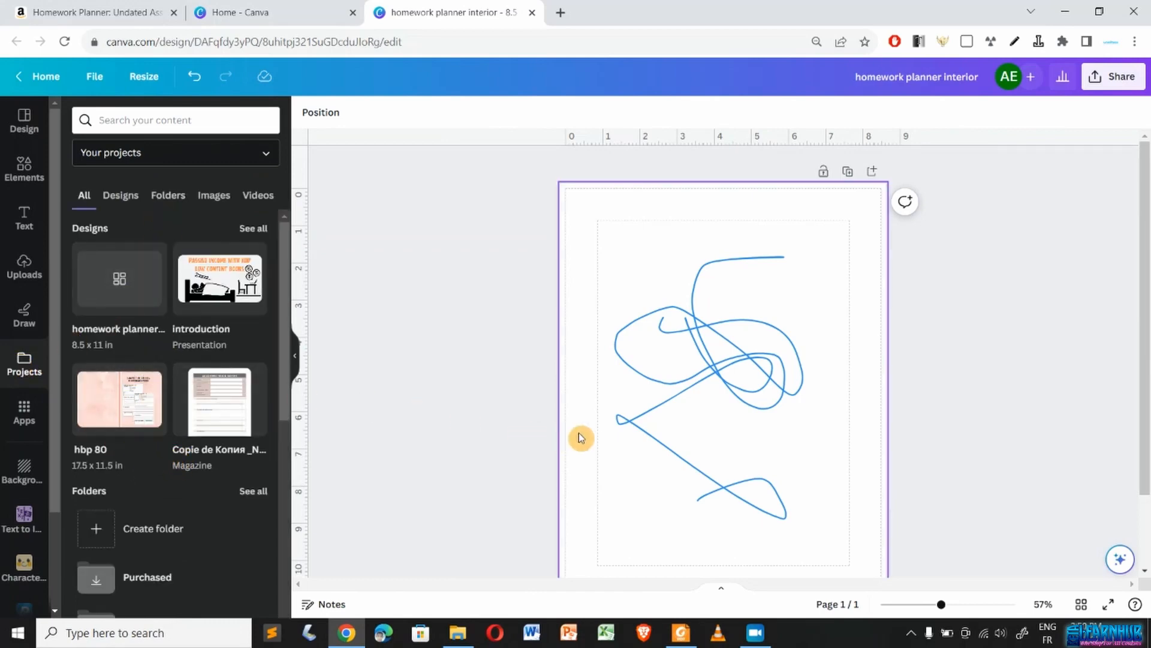
{"action": "left_click", "coordinate": [23, 414]}
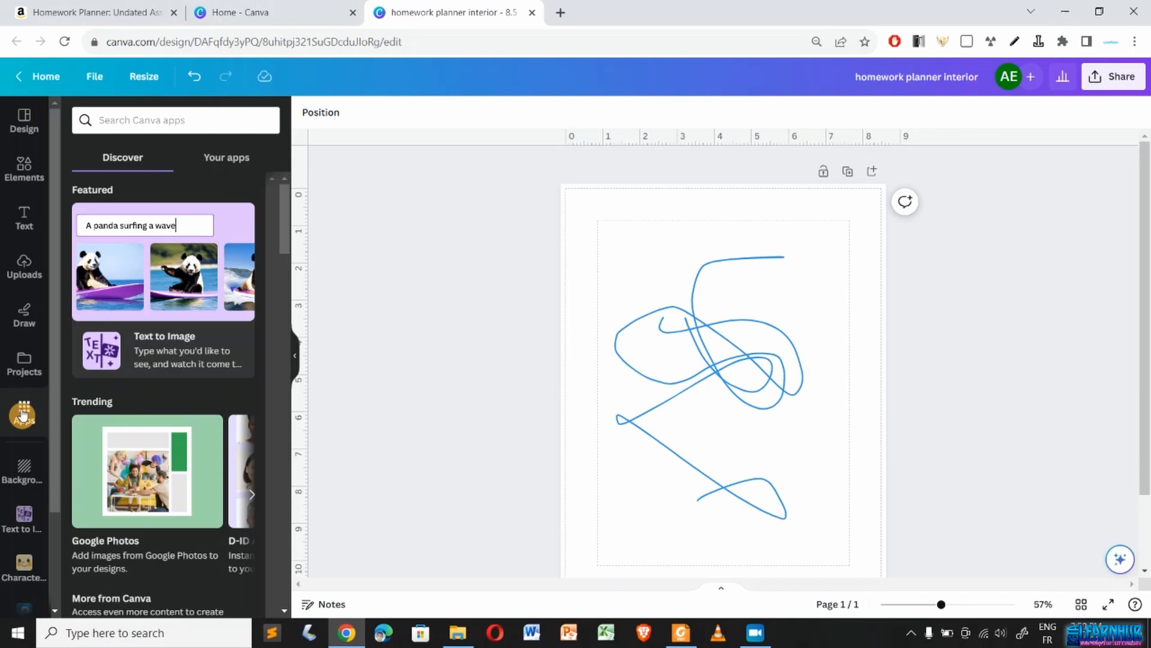
- Duplicate the page containing the pen strokes and delete the duplicate page
{"action": "left_click", "coordinate": [850, 172]}
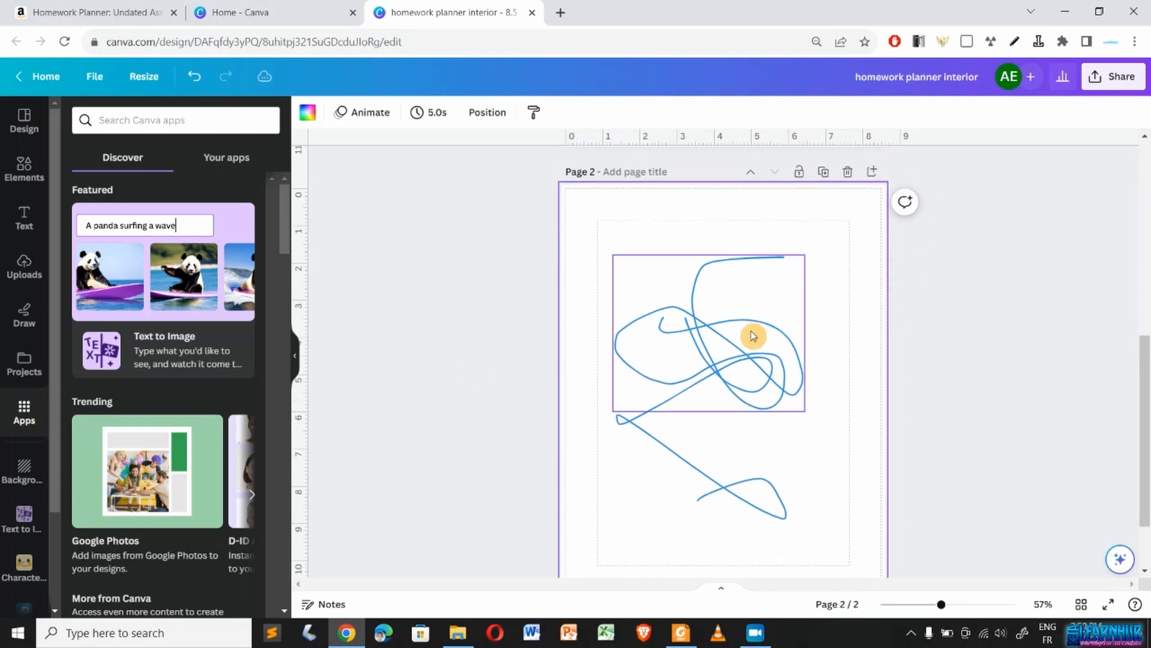
{"action": "left_click", "coordinate": [847, 172]}
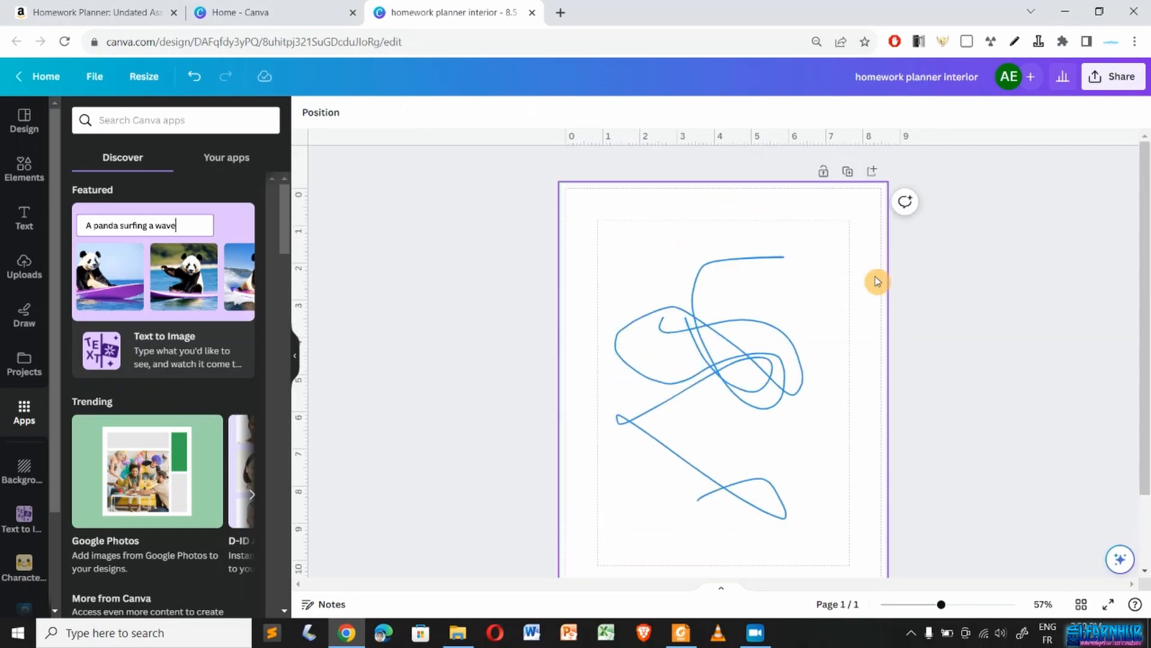
- Delete both blue freehand strokes from the page
{"action": "left_click", "coordinate": [746, 389]}
{"action": "key", "text": "Delete"}
{"action": "left_click", "coordinate": [743, 395]}
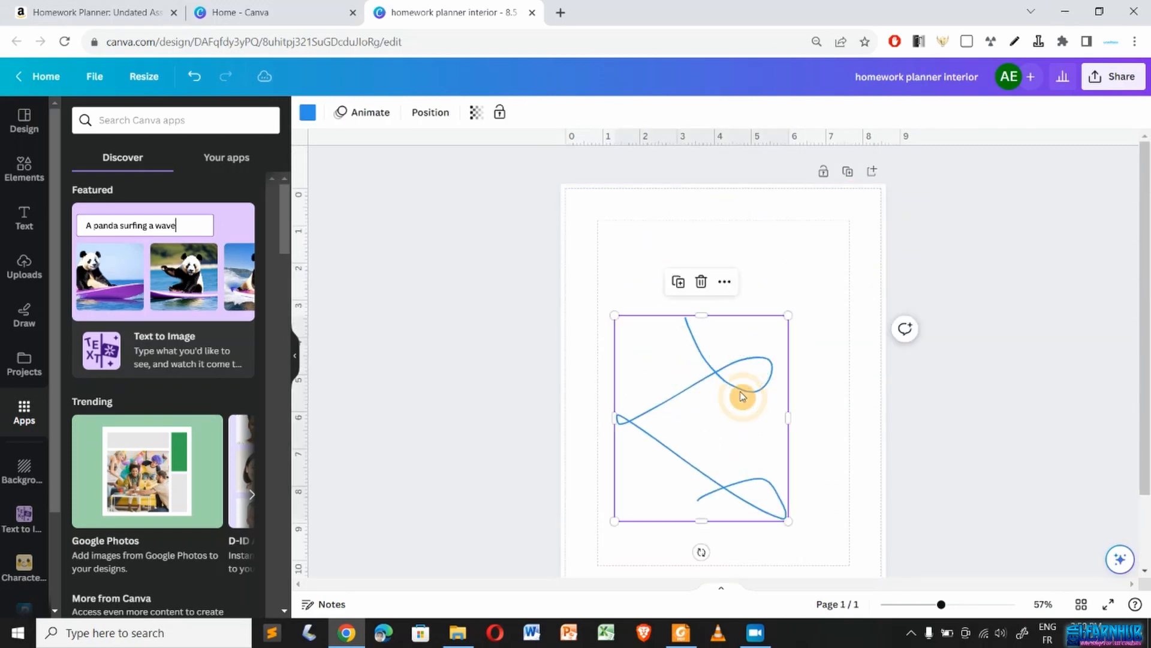
{"action": "key", "text": "Delete"}
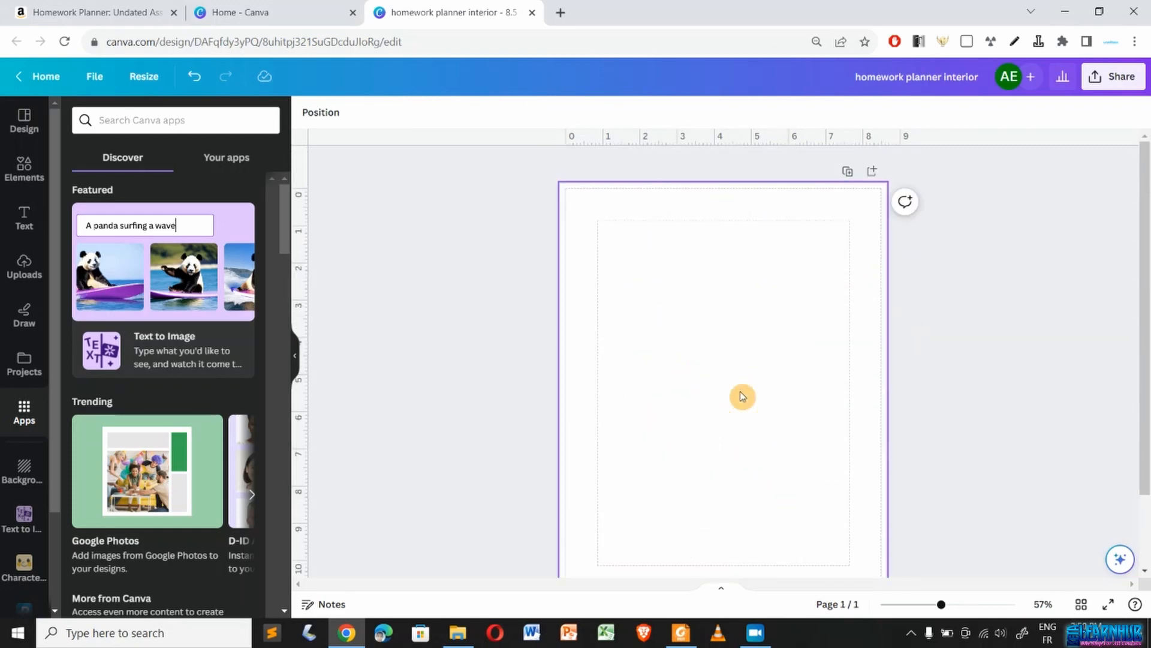
- Generate images with the Text to Image app from the description "a cute colorful backround"
{"action": "left_click", "coordinate": [153, 343]}
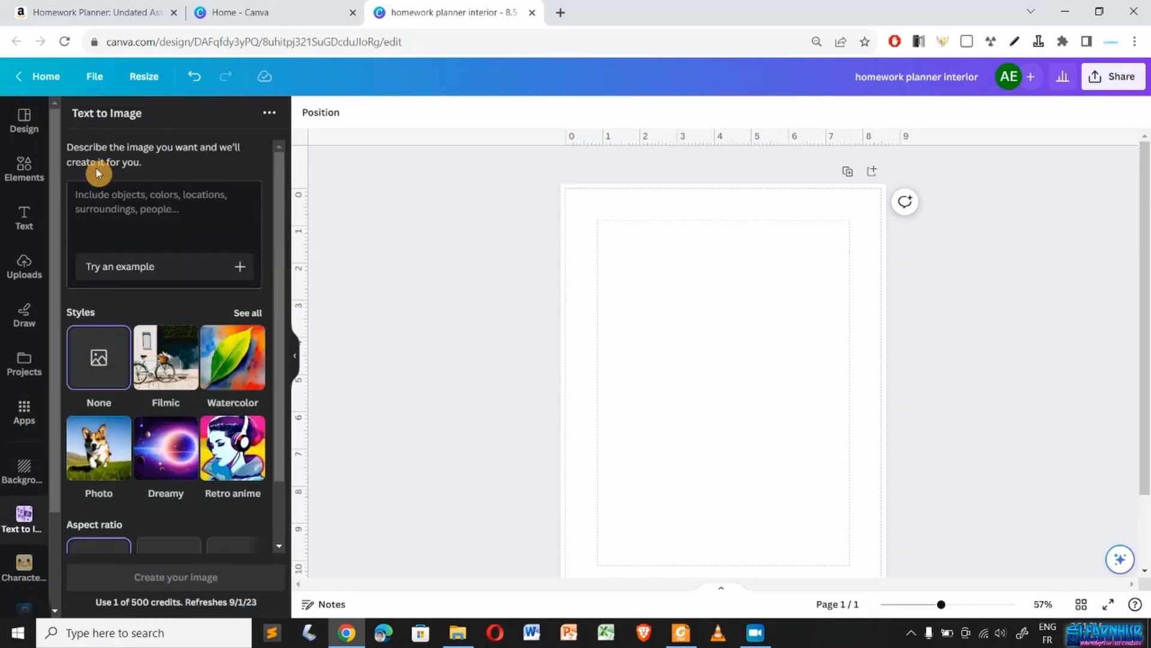
{"action": "left_click", "coordinate": [97, 200]}
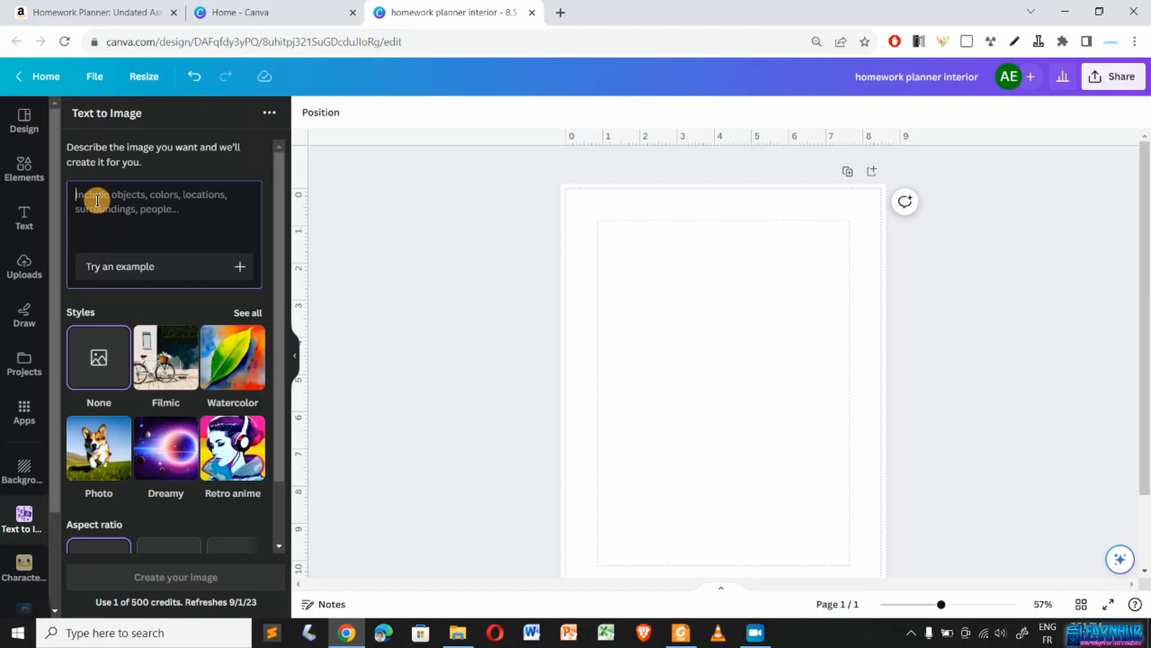
{"action": "type", "text": "a cute colorful backround"}
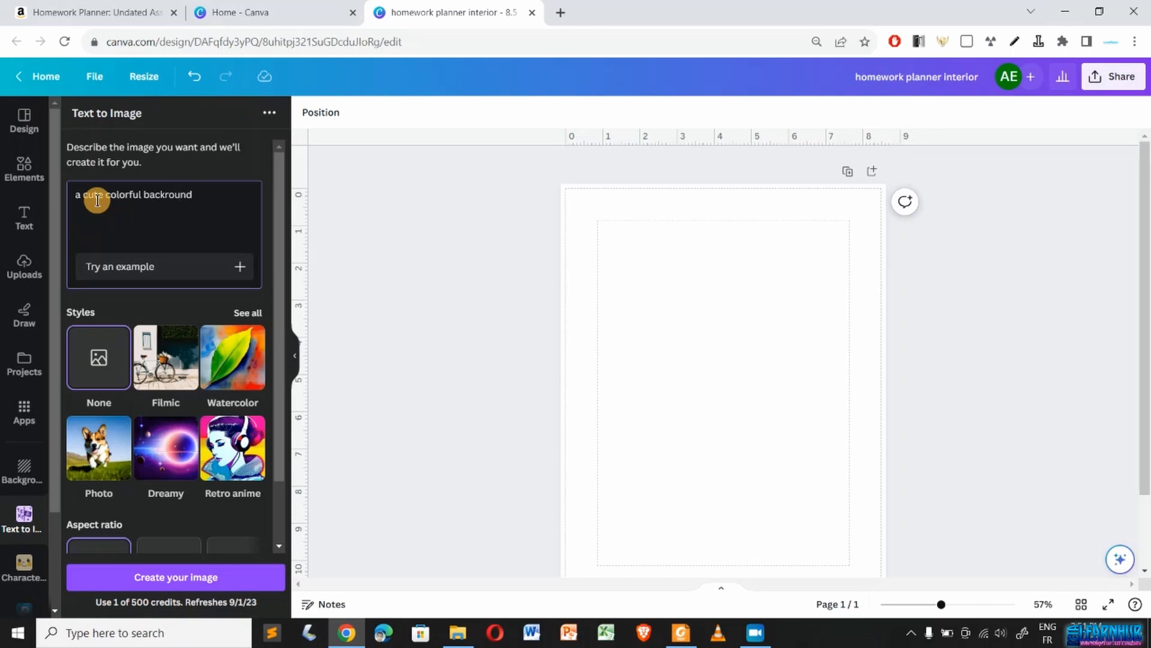
{"action": "key", "text": "Return"}
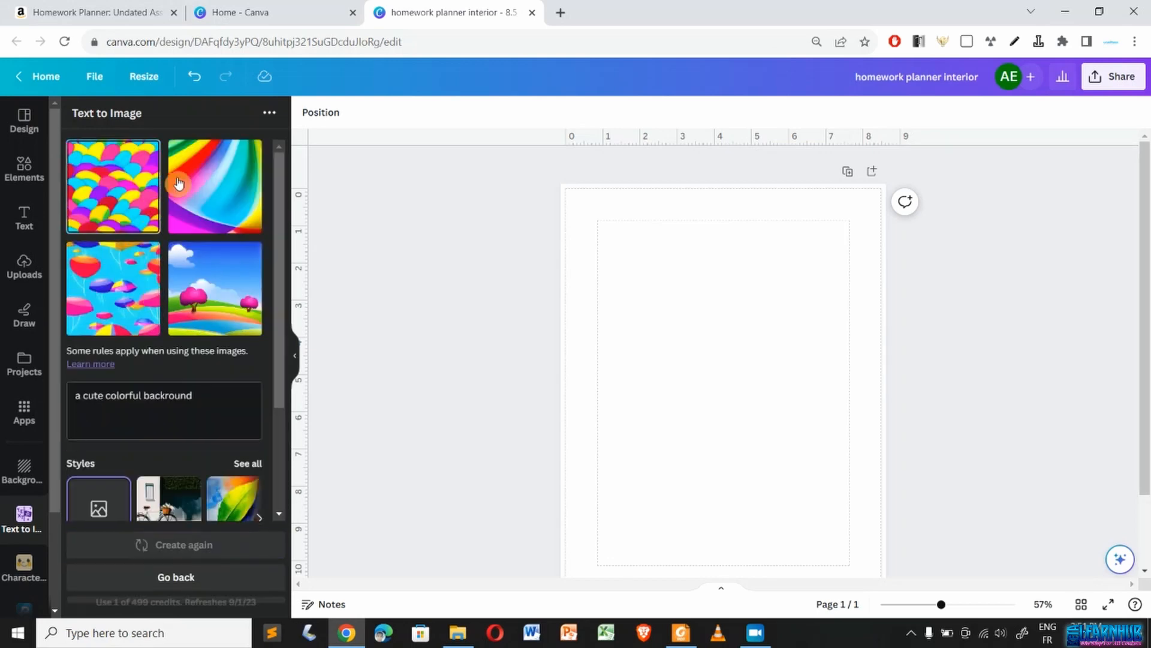
- Insert the generated image with the overlapping colorful scale pattern and set it as the page background
{"action": "left_click", "coordinate": [99, 199]}
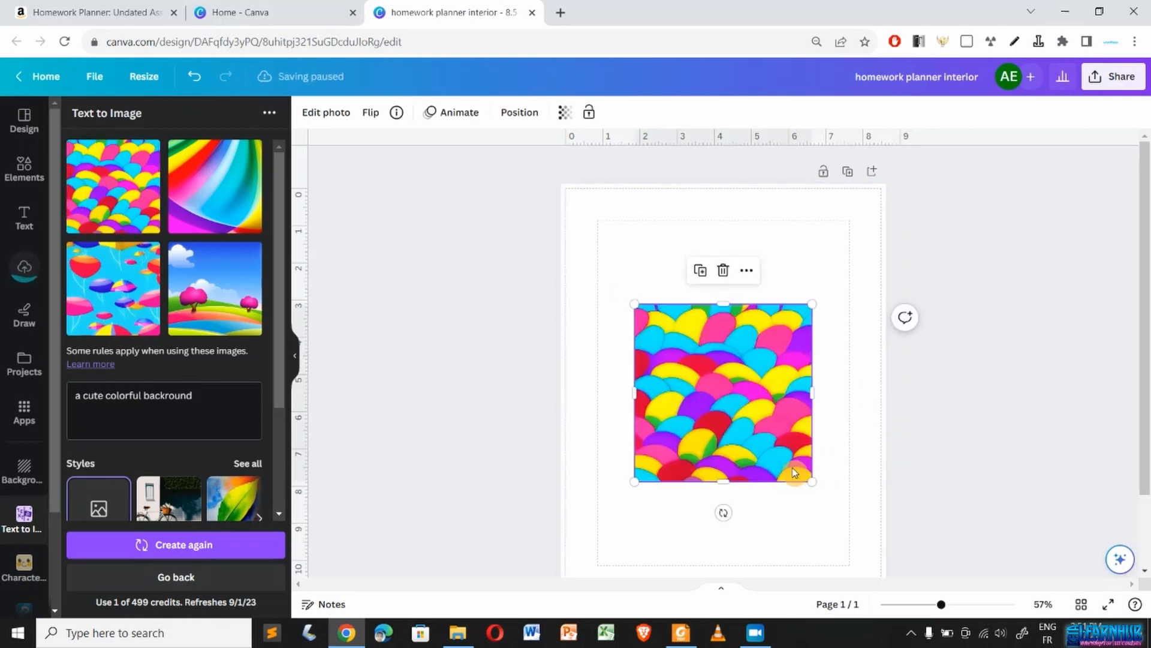
{"action": "right_click", "coordinate": [736, 418]}
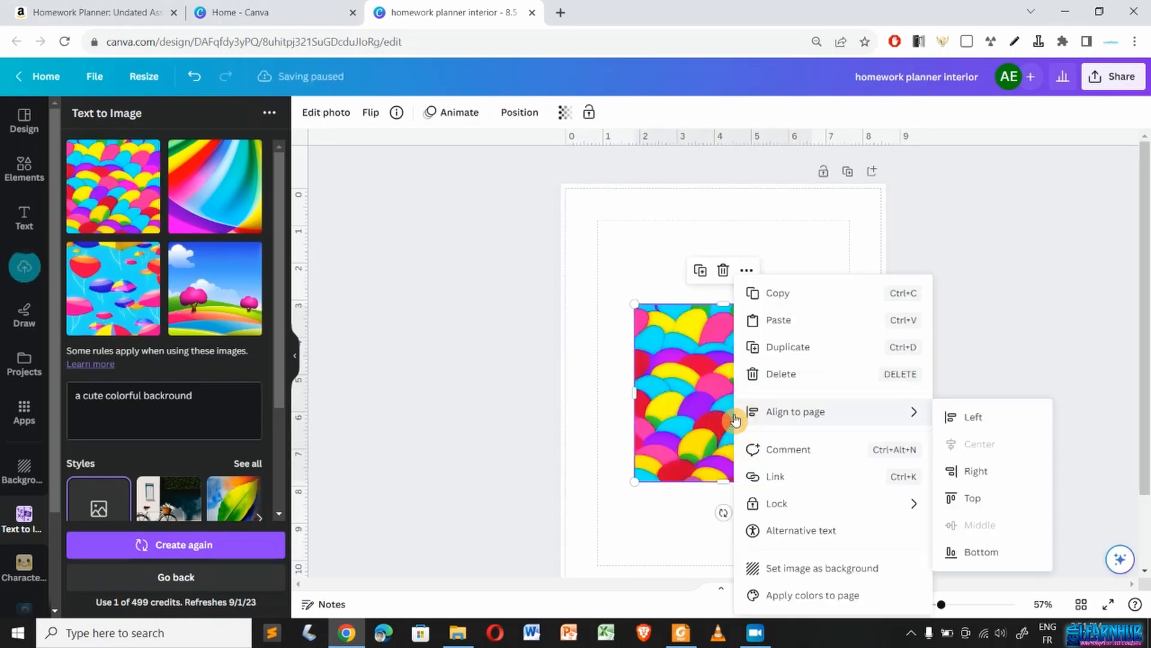
{"action": "left_click", "coordinate": [801, 575]}
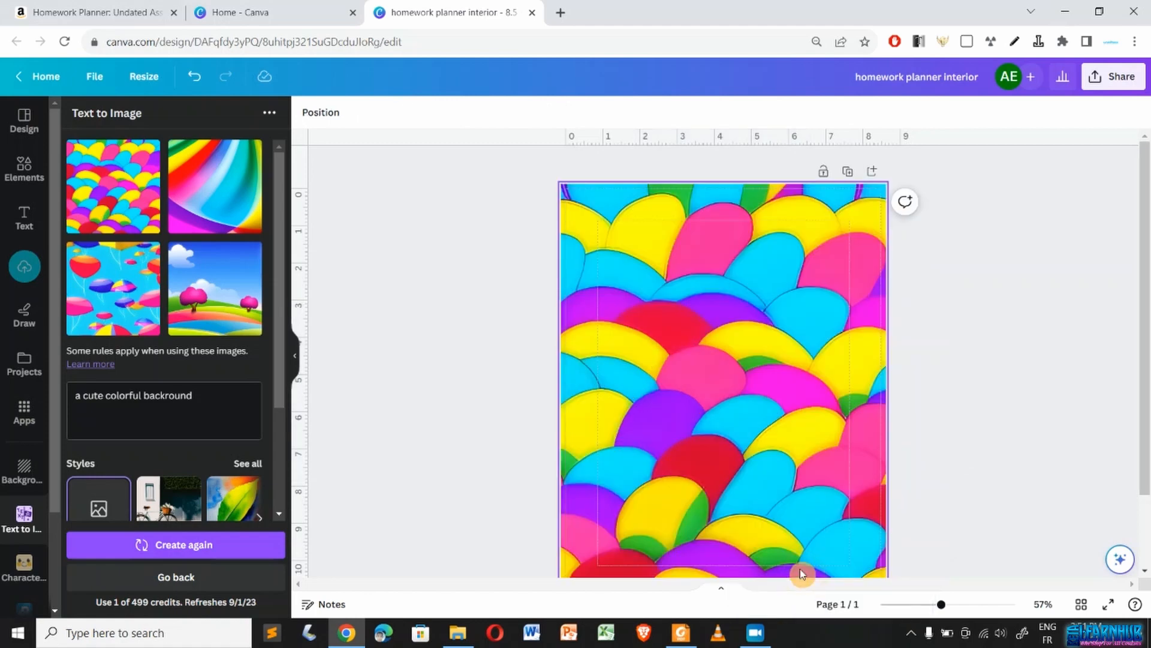
{"action": "scroll", "coordinate": [776, 495], "scroll_direction": "down", "scroll_amount": 1}
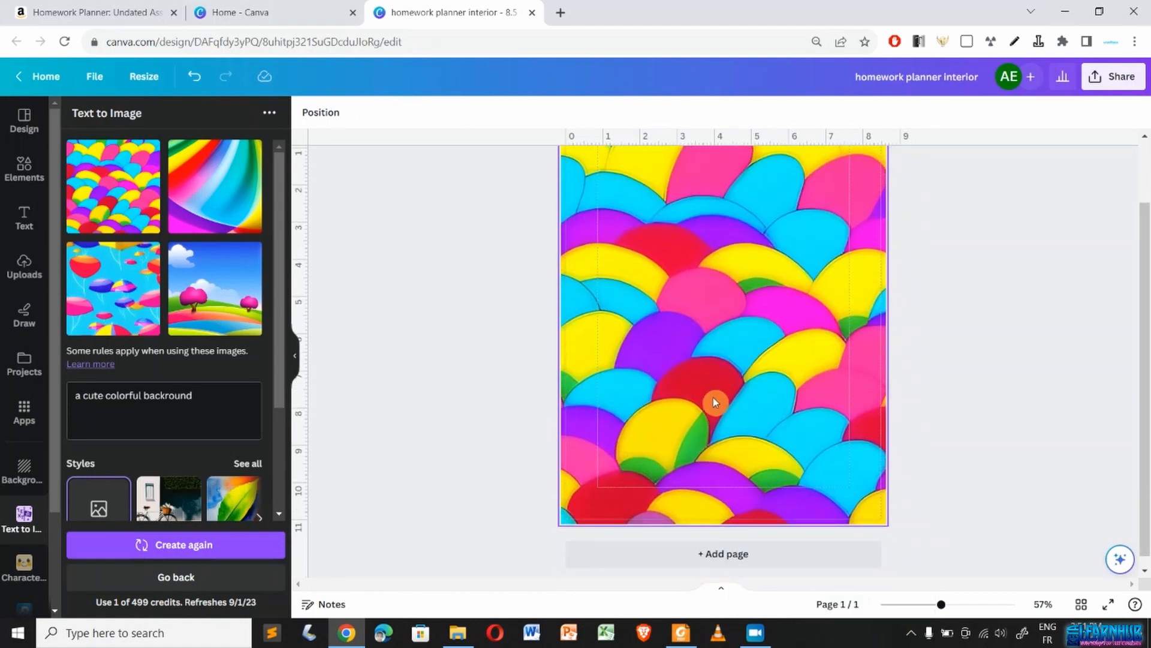
{"action": "left_click", "coordinate": [403, 386]}
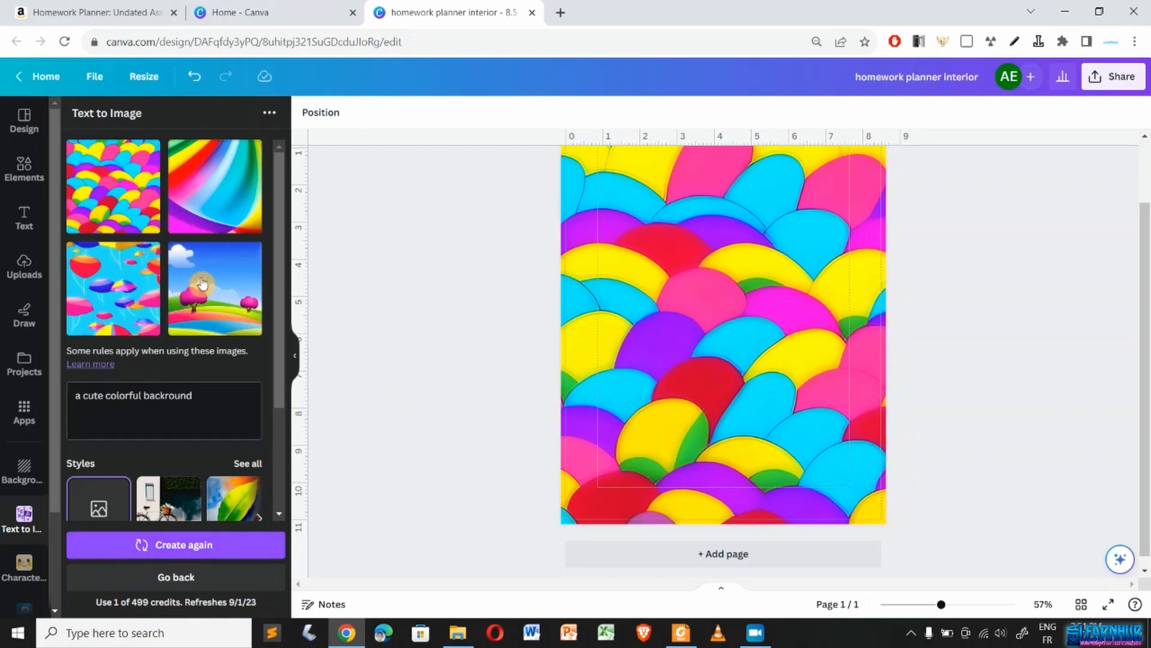
- Examine the generated images and the styles offered for creating them again
{"action": "scroll", "coordinate": [149, 234], "scroll_direction": "down", "scroll_amount": 2}
{"action": "scroll", "coordinate": [168, 232], "scroll_direction": "up", "scroll_amount": 2}
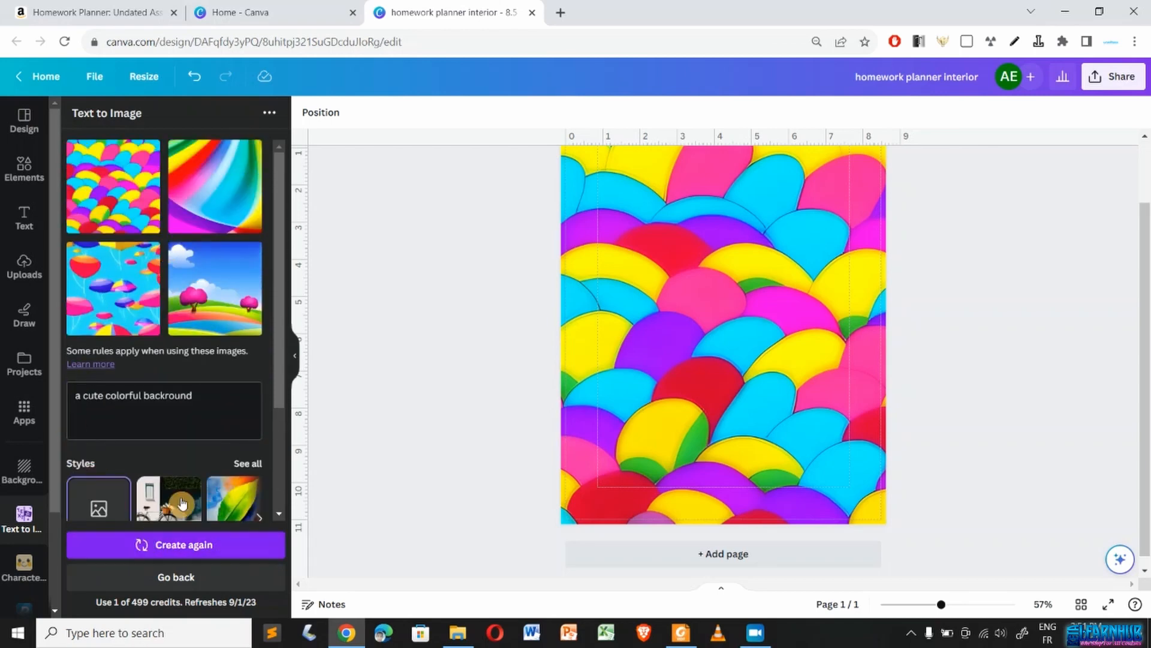
{"action": "scroll", "coordinate": [197, 436], "scroll_direction": "down", "scroll_amount": 3}
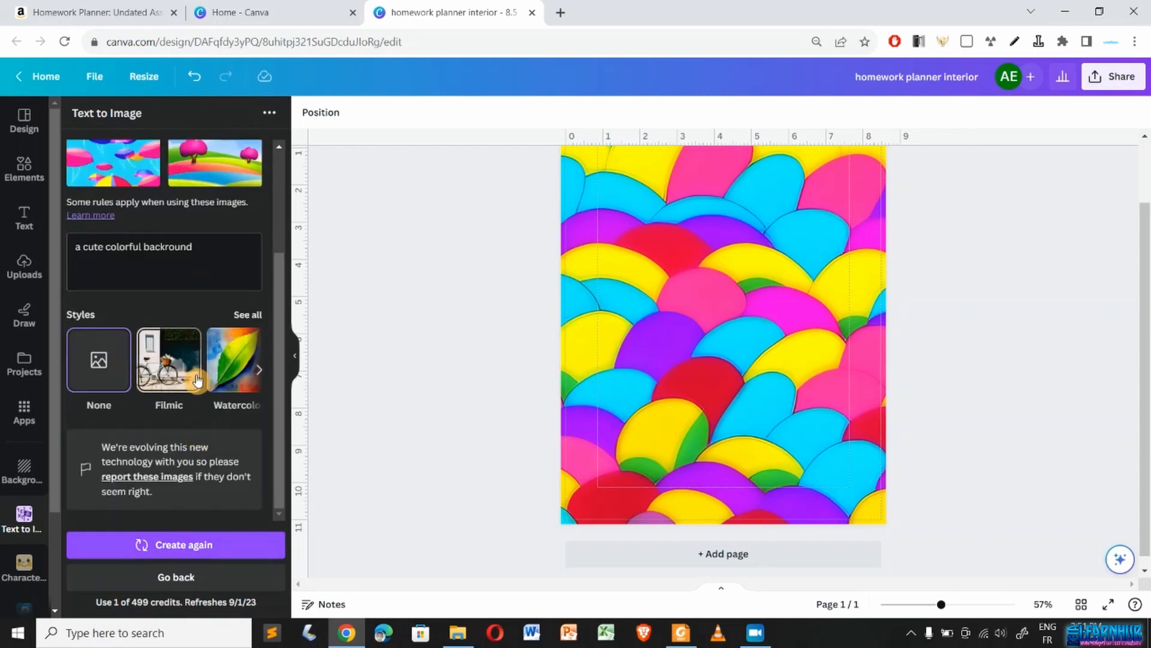
{"action": "scroll", "coordinate": [185, 380], "scroll_direction": "right", "scroll_amount": 1}
{"action": "scroll", "coordinate": [200, 366], "scroll_direction": "right", "scroll_amount": 1}
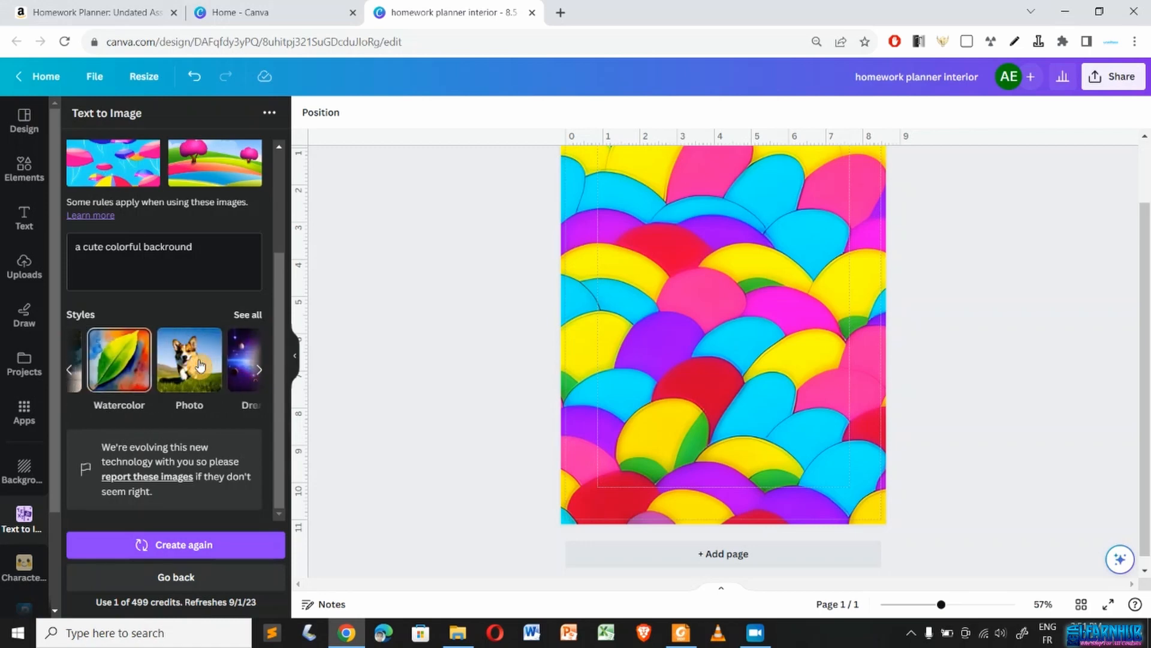
{"action": "scroll", "coordinate": [200, 366], "scroll_direction": "right", "scroll_amount": 1}
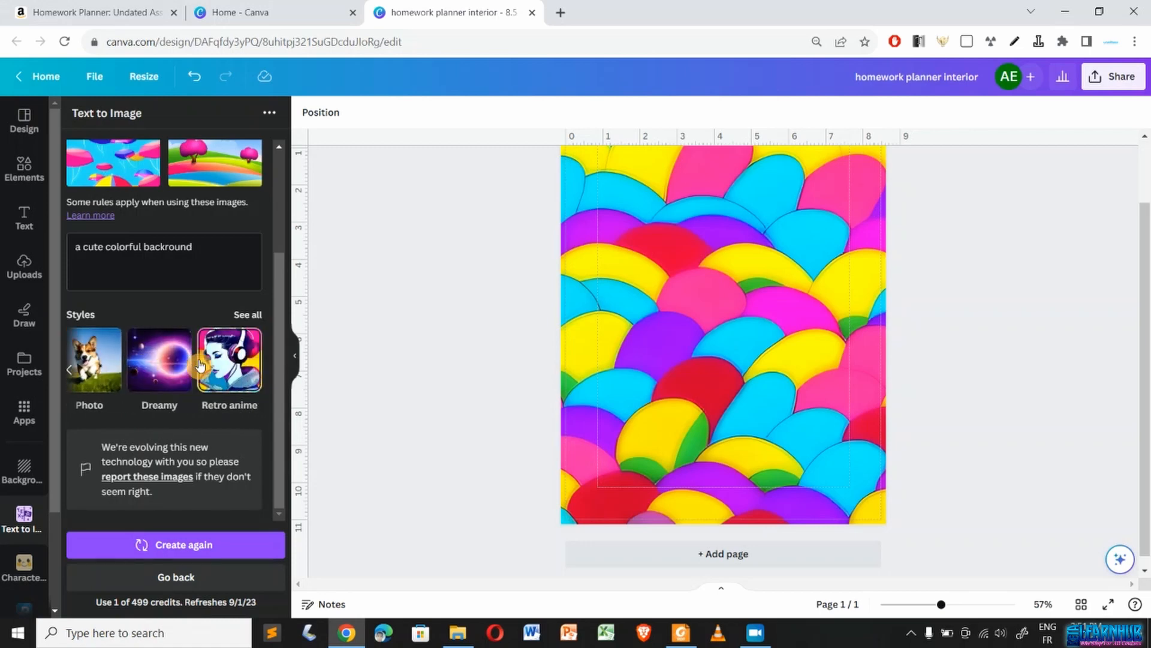
{"action": "scroll", "coordinate": [201, 365], "scroll_direction": "left", "scroll_amount": 3}
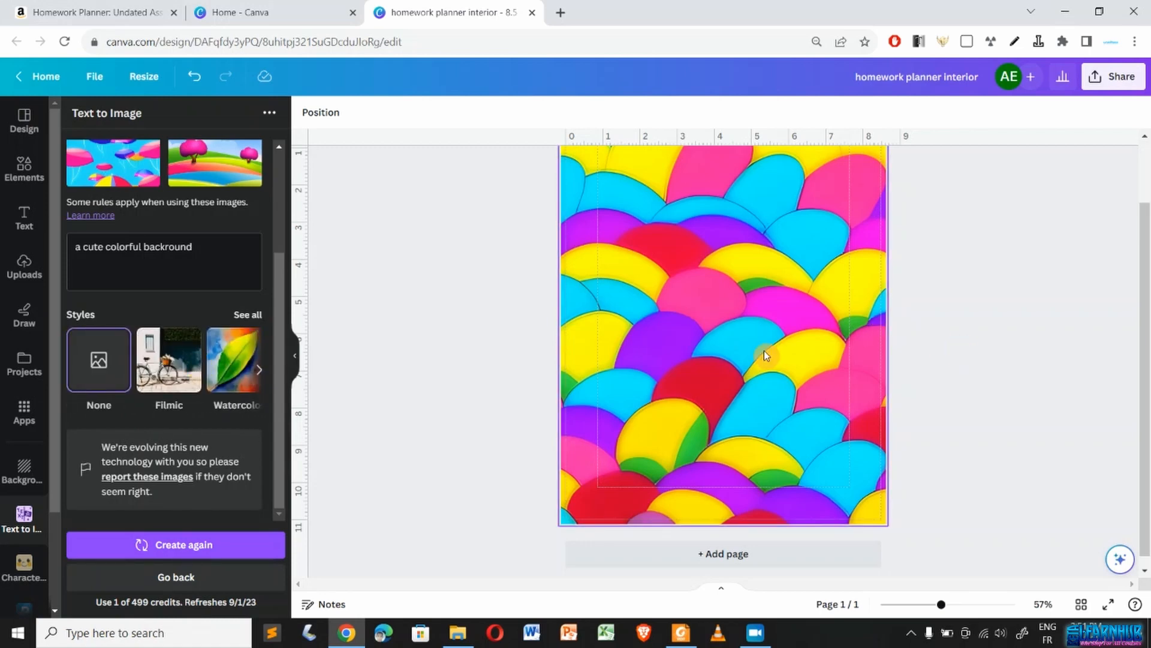
- Generate a QR code on the page from the web address of the Homework Planner product page on Amazon
{"action": "scroll", "coordinate": [18, 467], "scroll_direction": "down", "scroll_amount": 2}
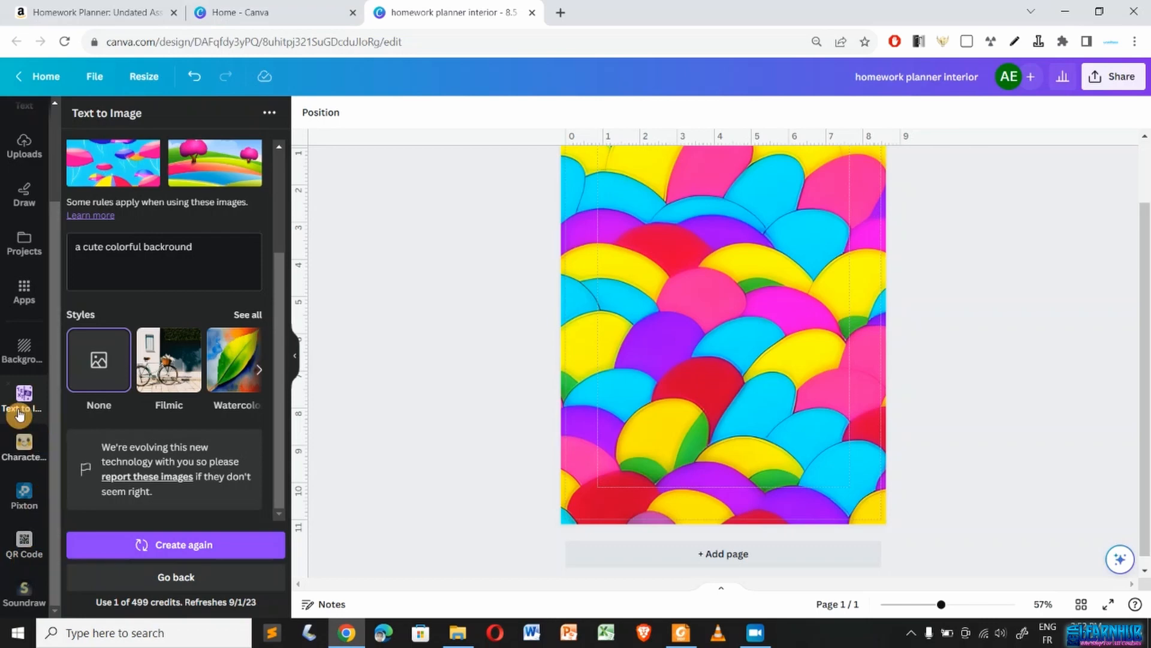
{"action": "left_click", "coordinate": [24, 542]}
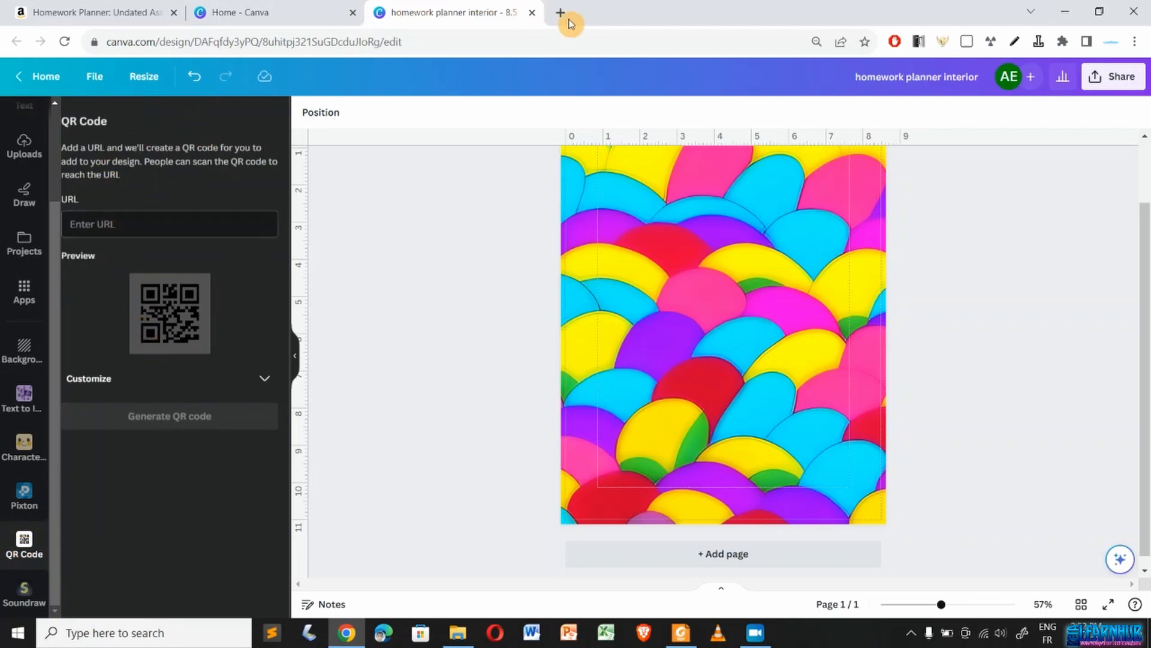
{"action": "left_click", "coordinate": [120, 12]}
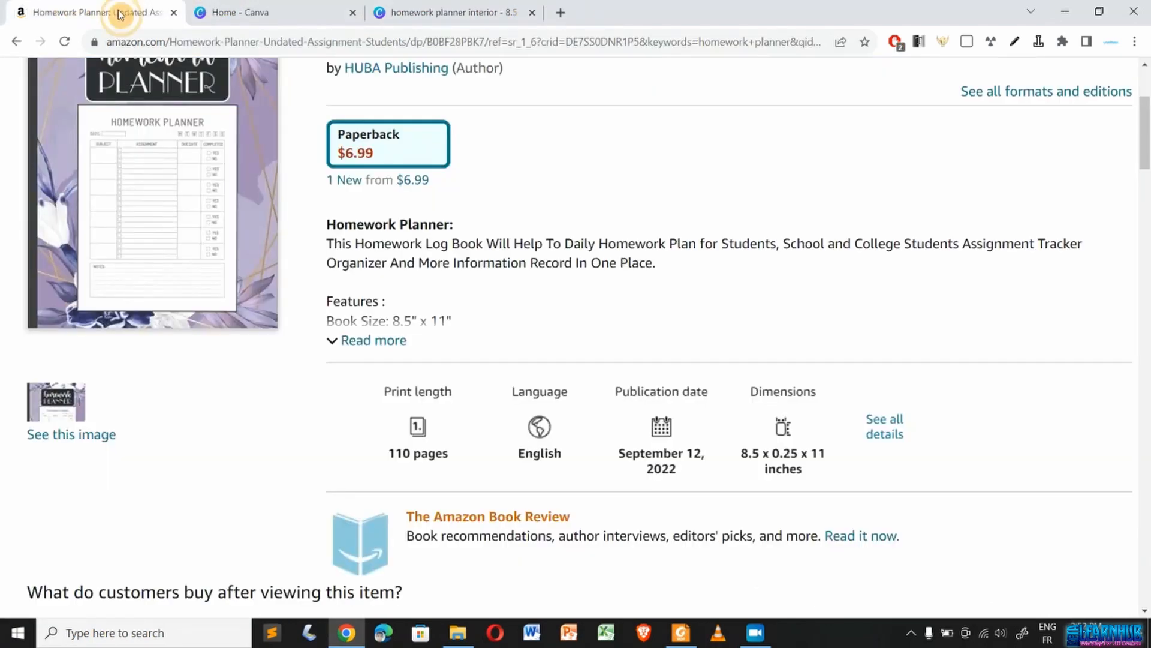
{"action": "left_click", "coordinate": [293, 44]}
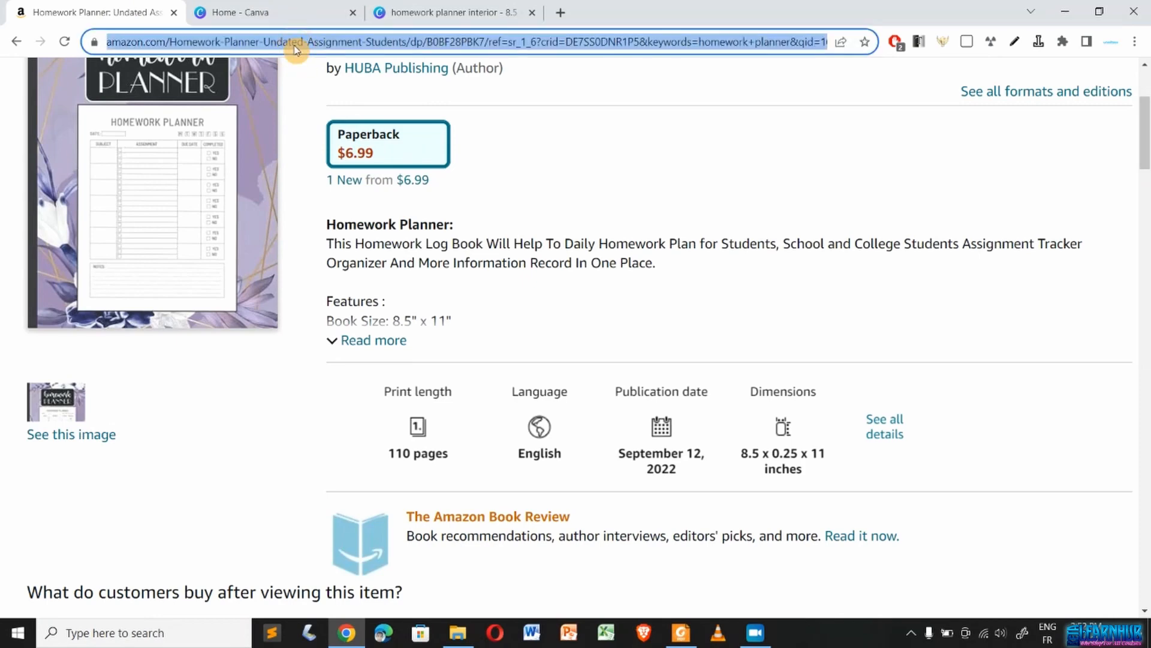
{"action": "left_click", "coordinate": [447, 12]}
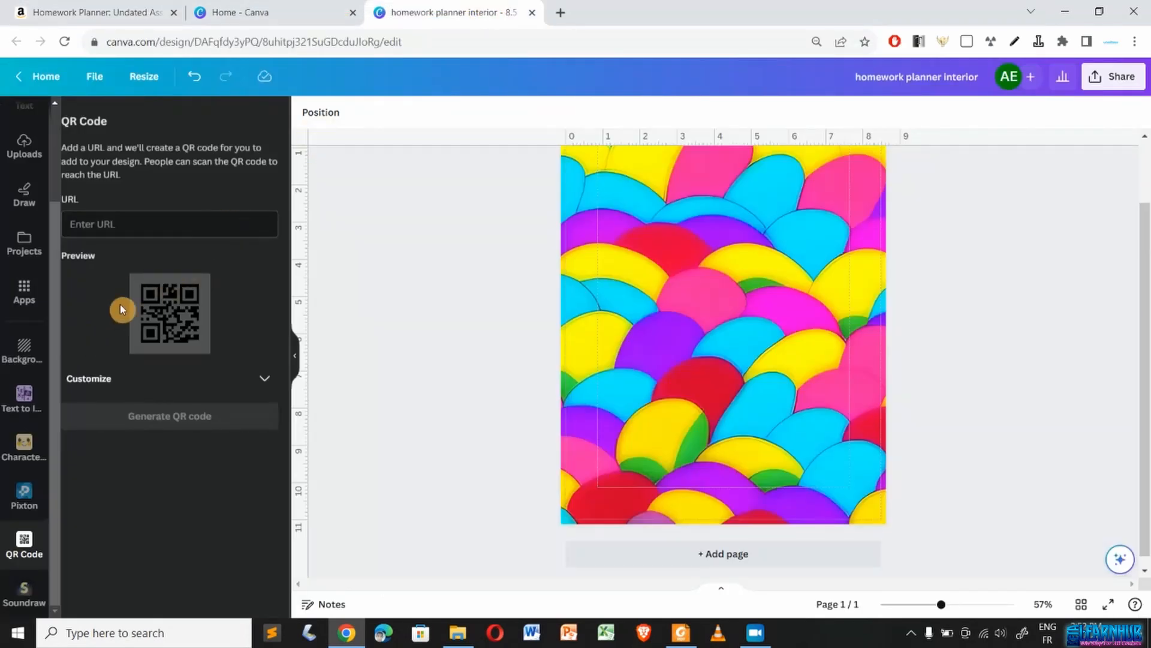
{"action": "left_click", "coordinate": [138, 211]}
{"action": "key", "text": "ctrl+v"}
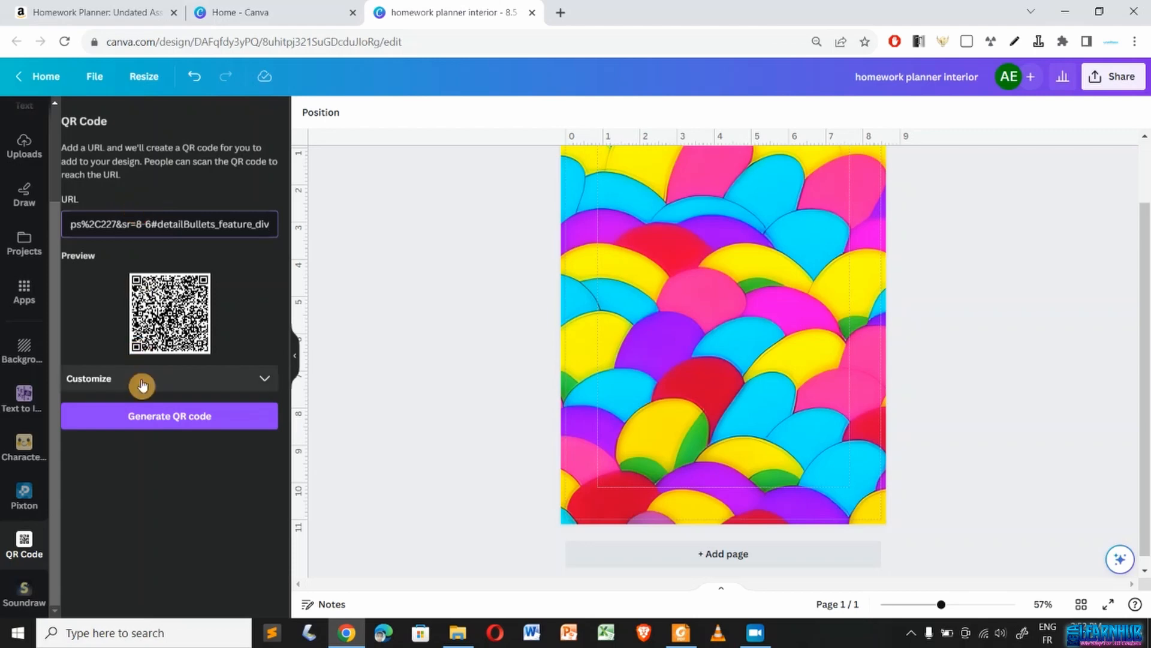
{"action": "left_click", "coordinate": [179, 419]}
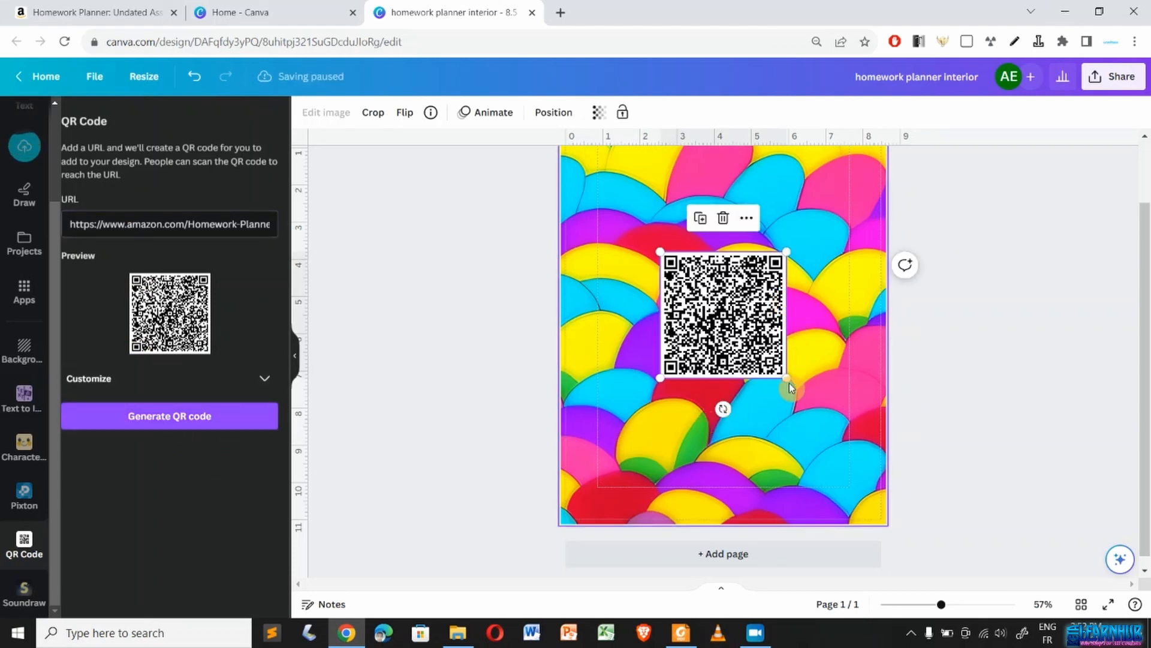
- Enlarge the QR code to about 4.8 in wide and move it closer to the middle of the page
{"action": "left_click_drag", "start_coordinate": [787, 380], "coordinate": [832, 433]}
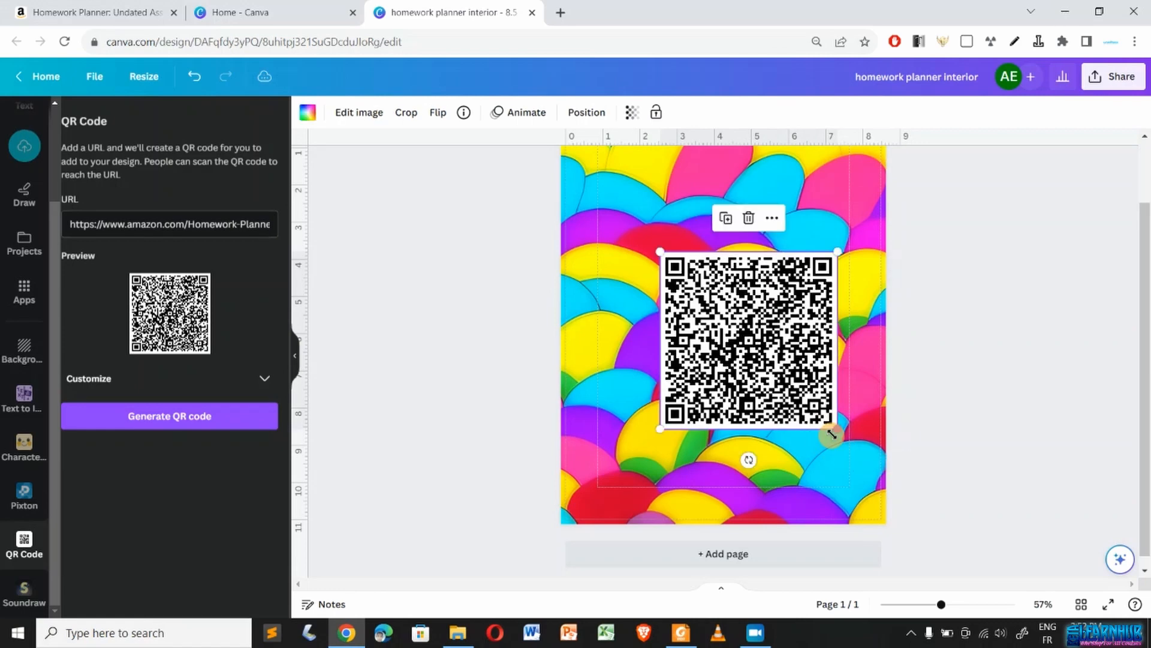
{"action": "left_click_drag", "start_coordinate": [715, 327], "coordinate": [681, 321]}
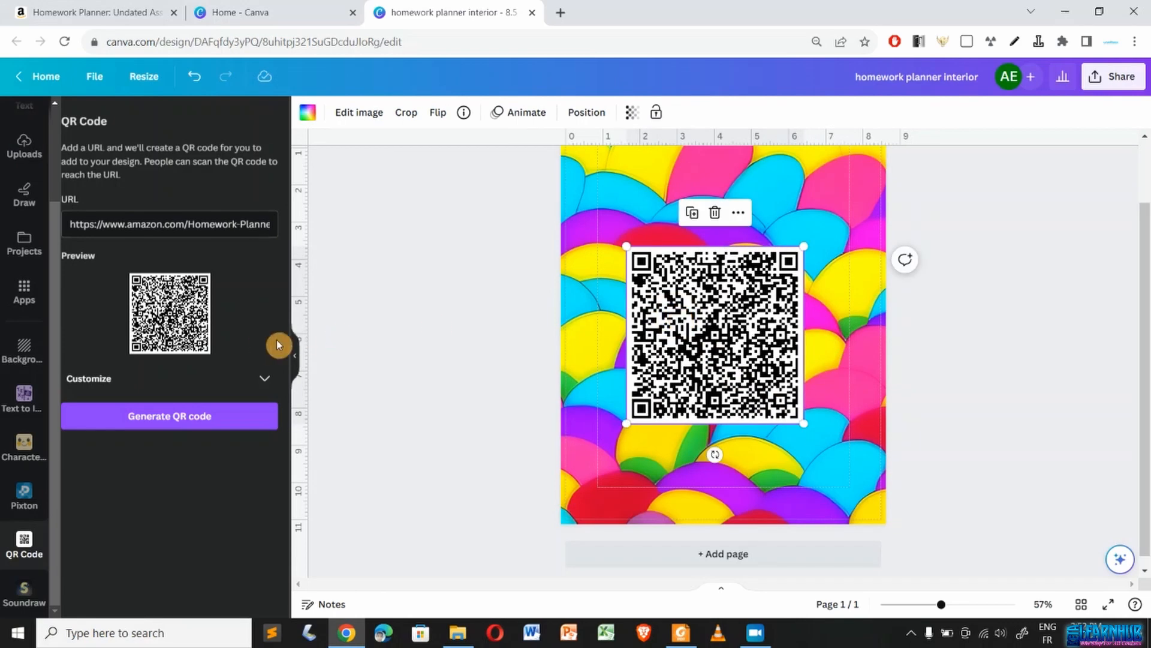
{"action": "scroll", "coordinate": [713, 360], "scroll_direction": "up", "scroll_amount": 2}
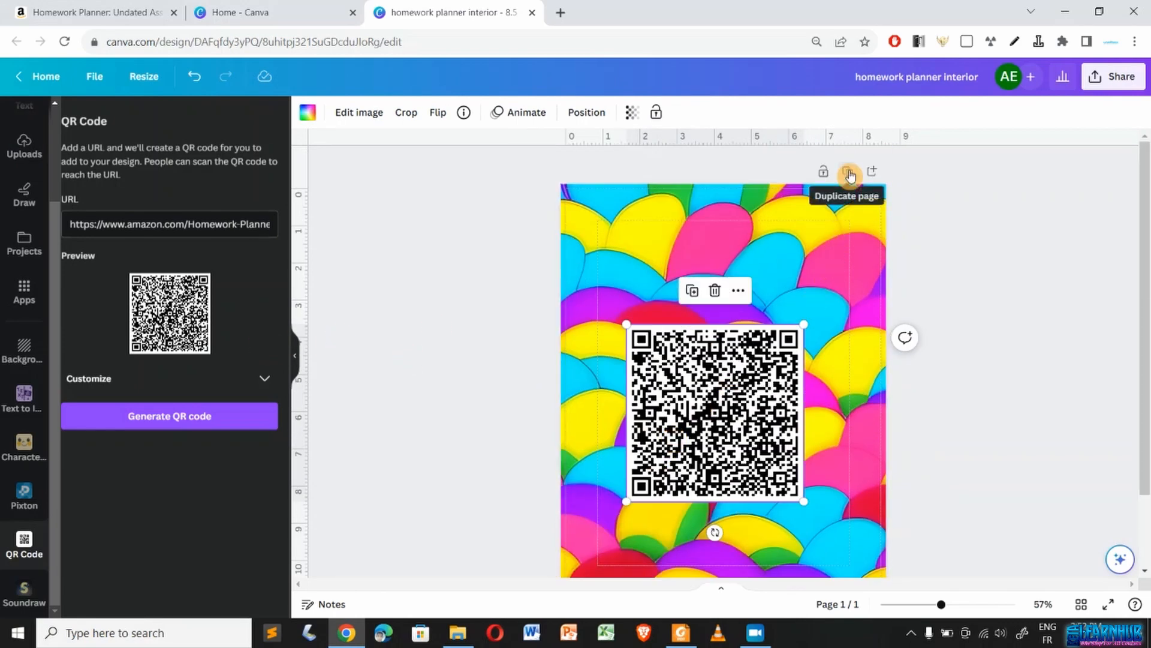
- Add a blank page to the design and delete the page holding the QR code and colorful background
{"action": "left_click", "coordinate": [872, 173]}
{"action": "scroll", "coordinate": [780, 204], "scroll_direction": "up", "scroll_amount": 3}
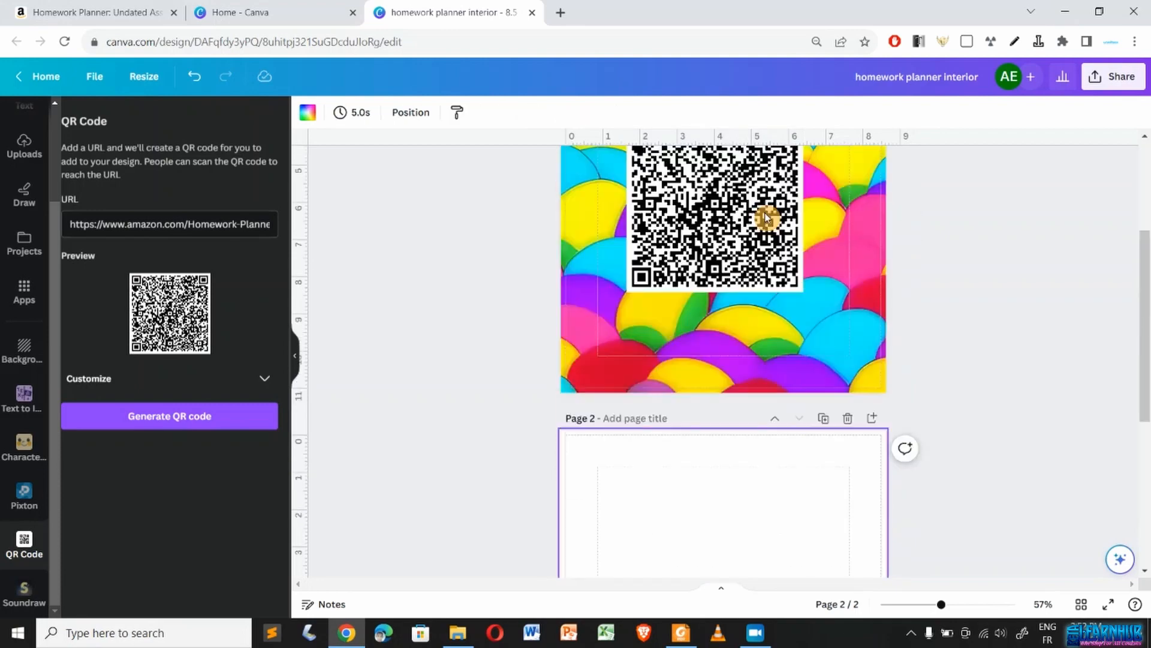
{"action": "scroll", "coordinate": [765, 217], "scroll_direction": "up", "scroll_amount": 3}
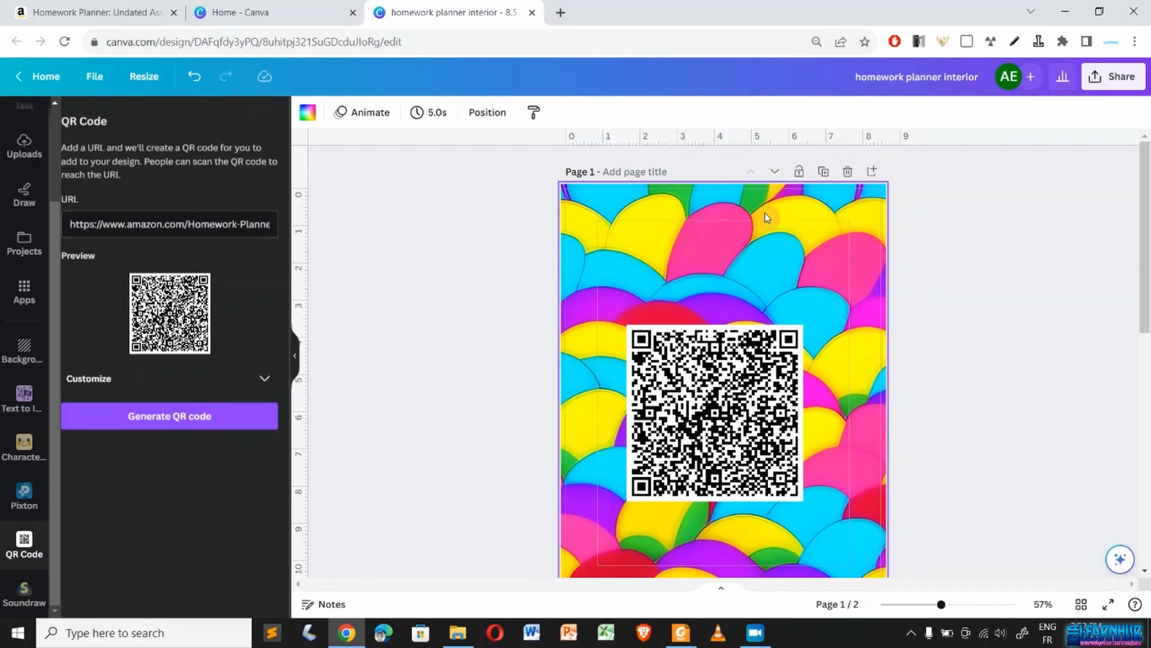
{"action": "left_click", "coordinate": [848, 172]}
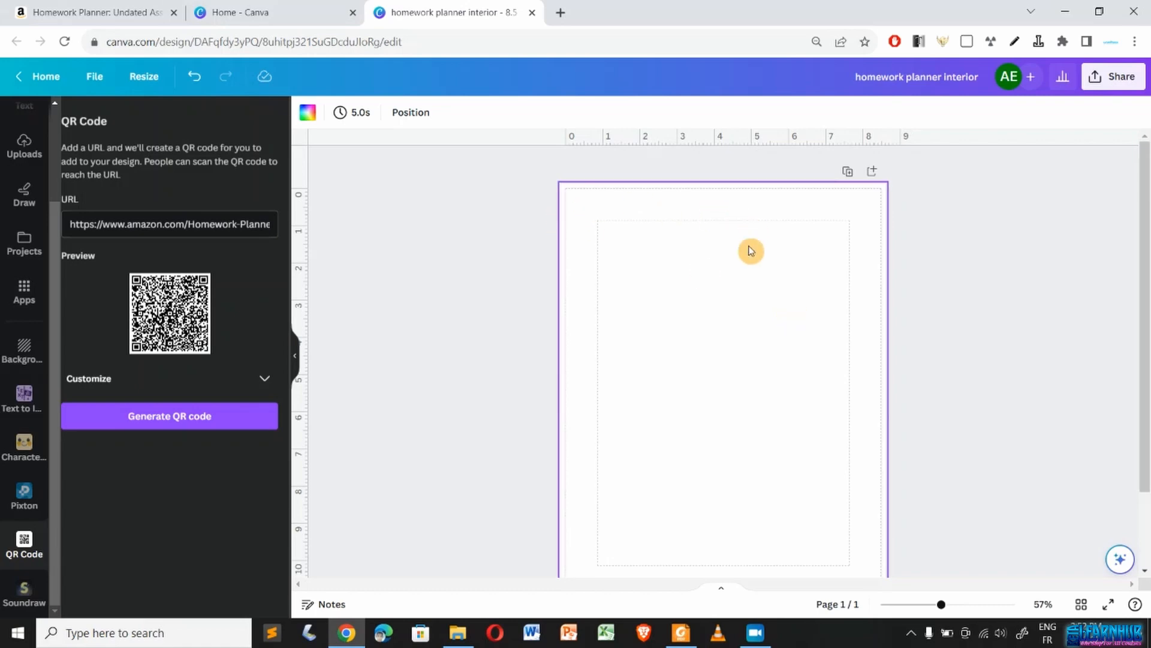
{"action": "scroll", "coordinate": [647, 447], "scroll_direction": "down", "scroll_amount": 1}
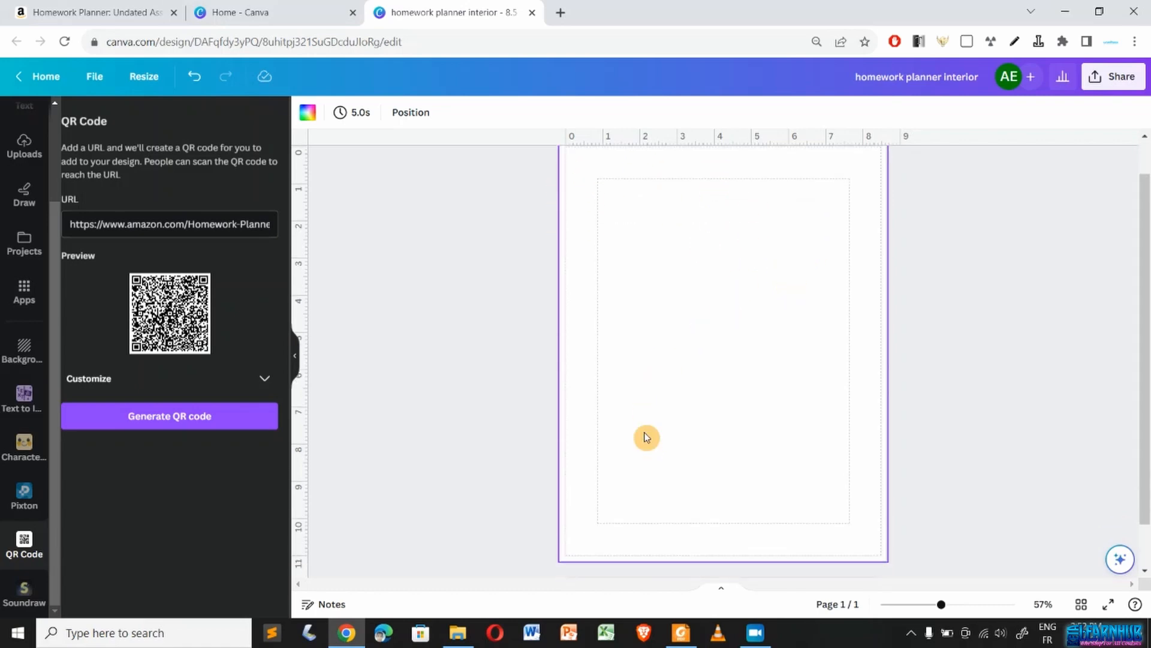
{"action": "scroll", "coordinate": [18, 270], "scroll_direction": "up", "scroll_amount": 3}
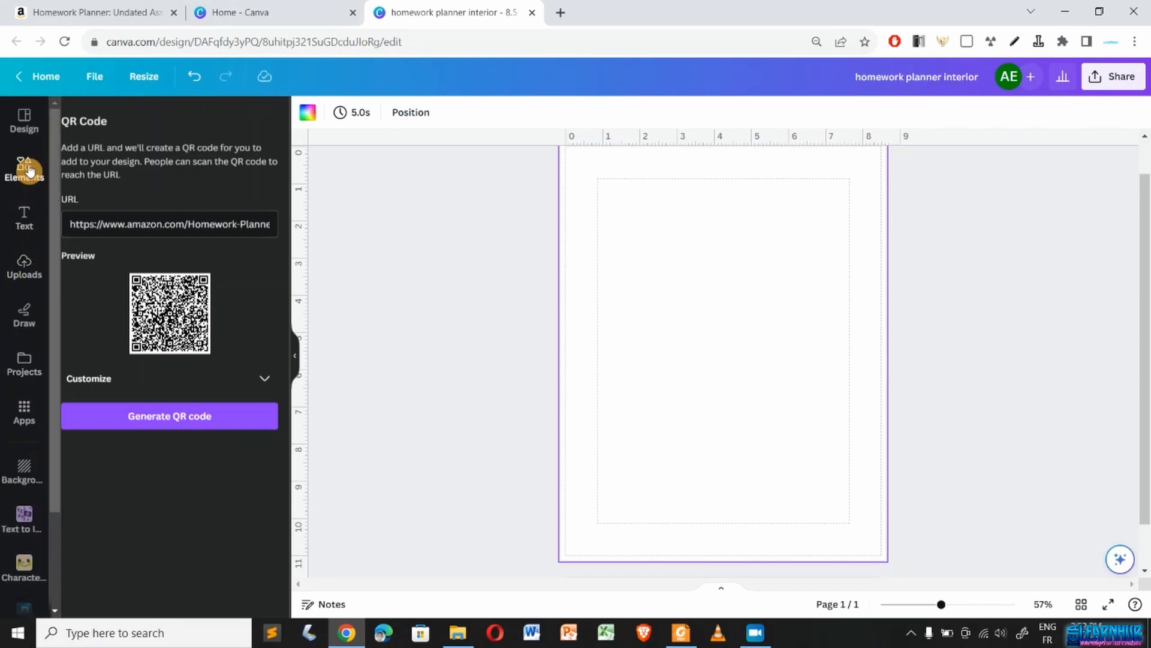
- Browse the text font combinations and insert the "Happy BIRTHDAY" one on the blank page
{"action": "left_click", "coordinate": [27, 170]}
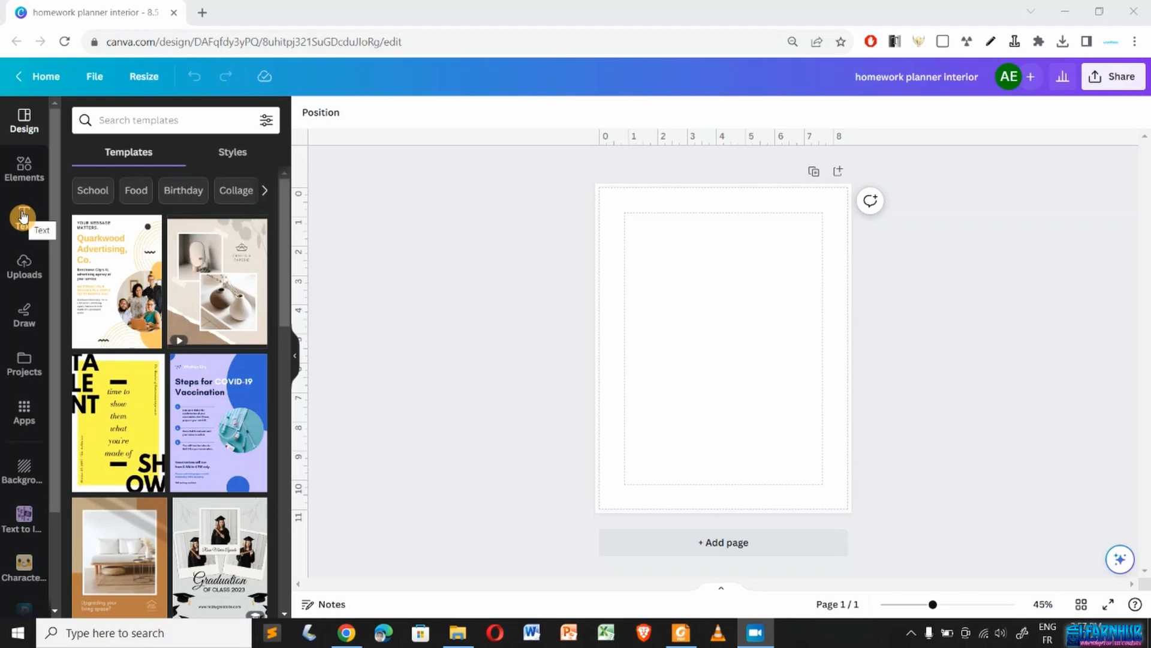
{"action": "left_click", "coordinate": [22, 217]}
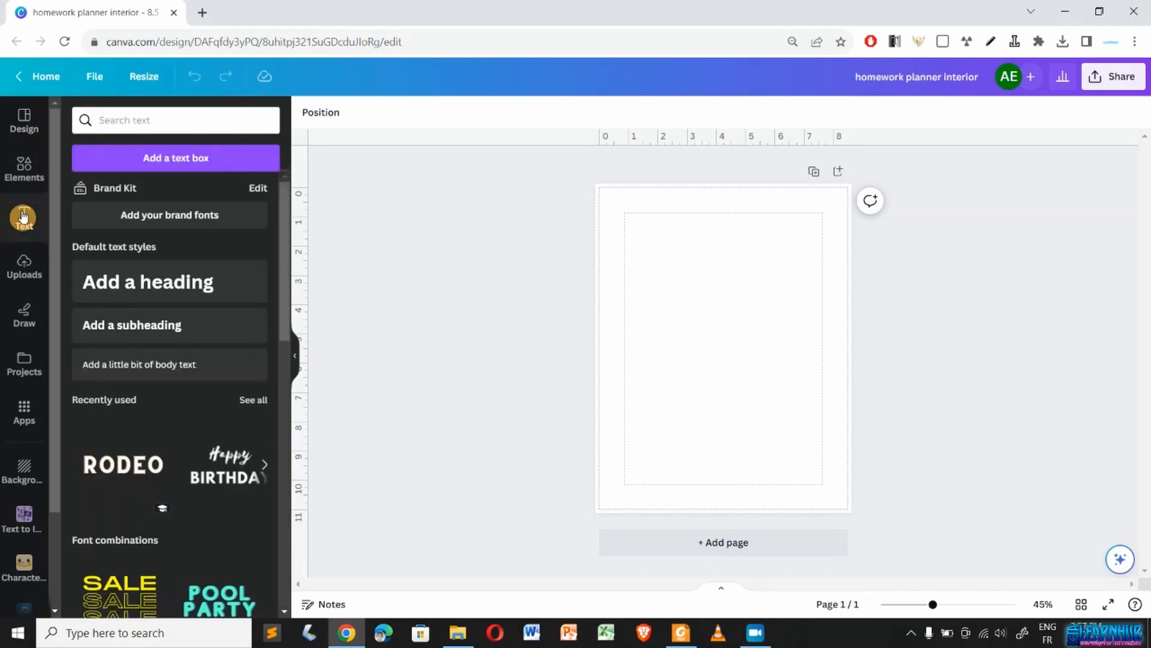
{"action": "scroll", "coordinate": [156, 463], "scroll_direction": "down", "scroll_amount": 2}
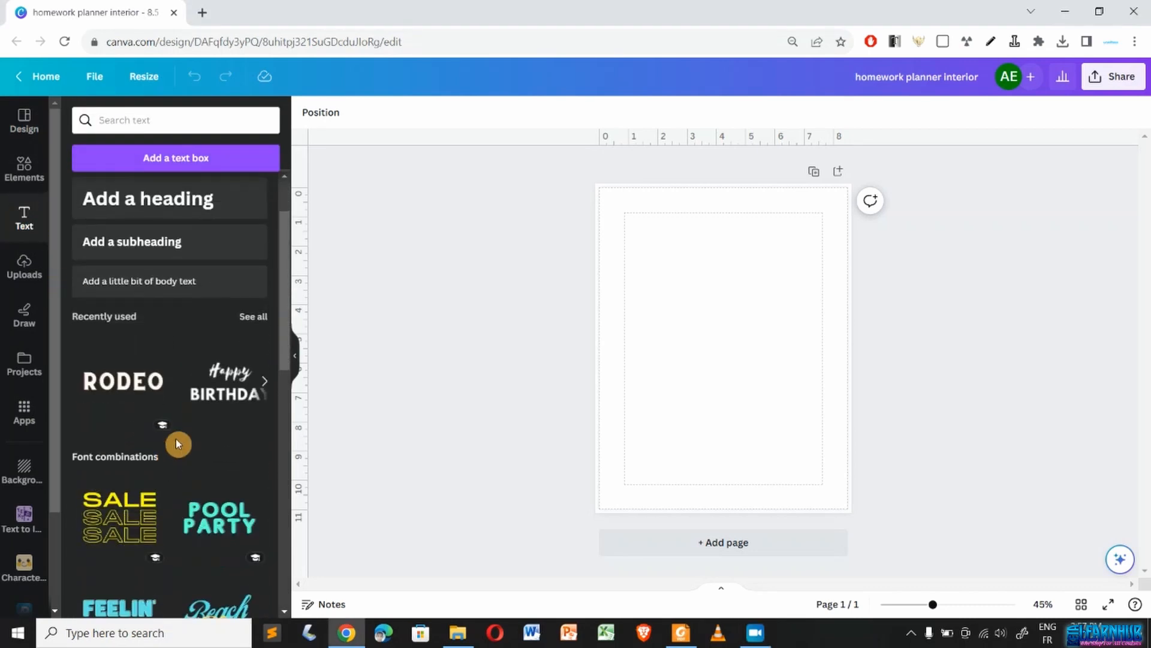
{"action": "scroll", "coordinate": [183, 537], "scroll_direction": "down", "scroll_amount": 3}
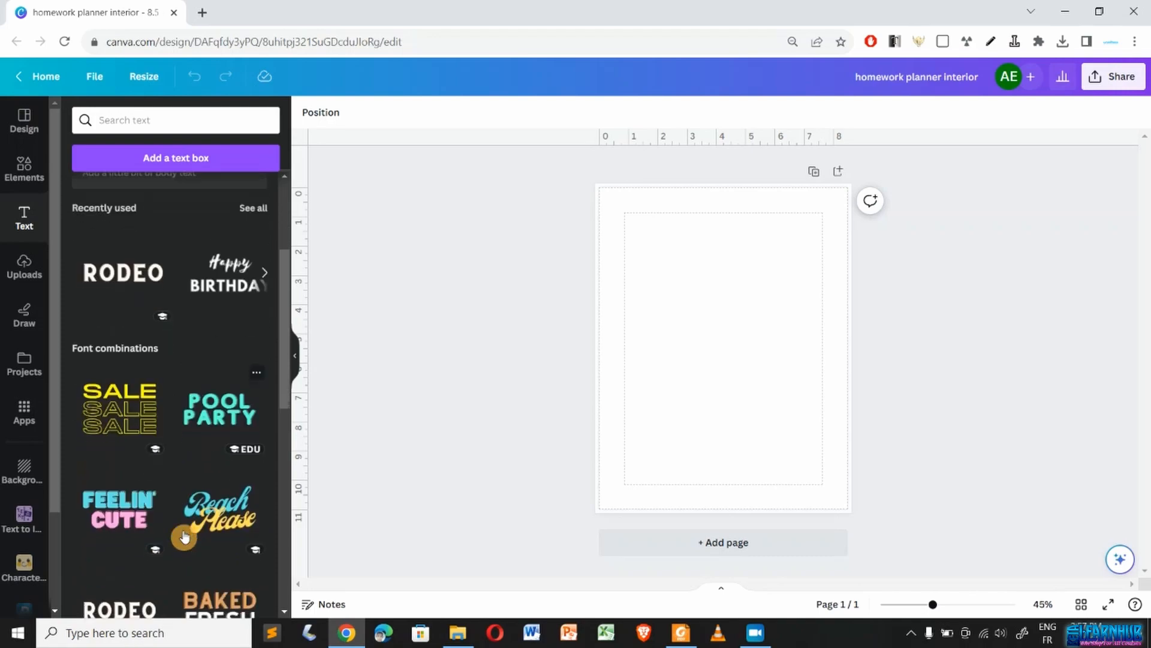
{"action": "scroll", "coordinate": [184, 537], "scroll_direction": "up", "scroll_amount": 4}
{"action": "scroll", "coordinate": [184, 537], "scroll_direction": "down", "scroll_amount": 10}
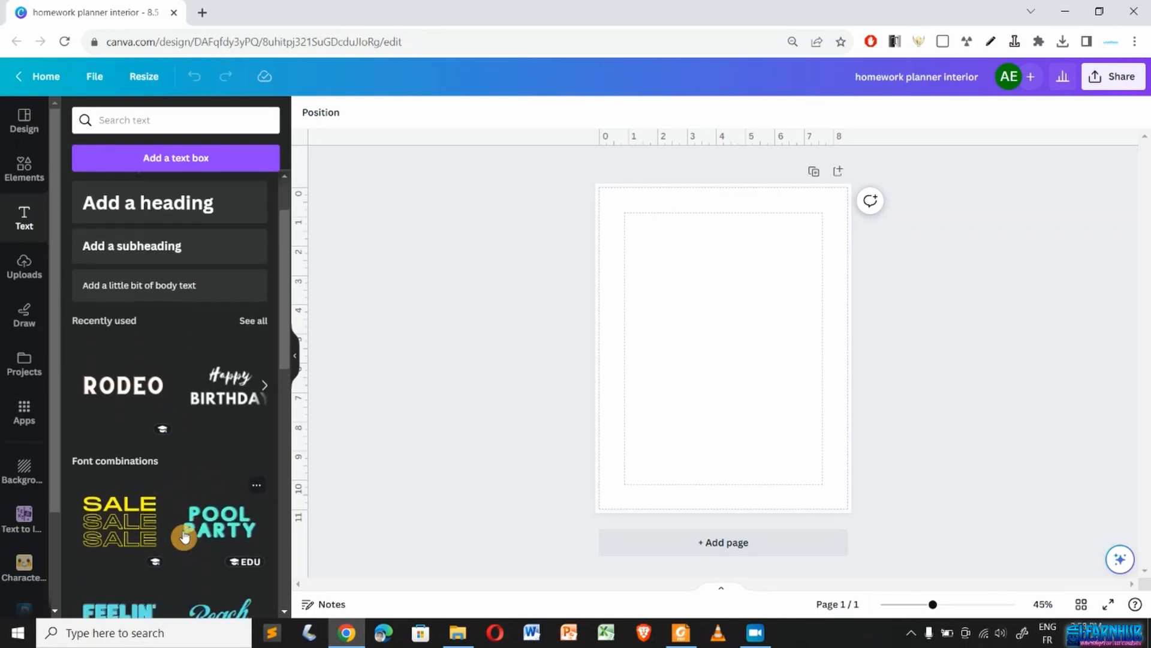
{"action": "scroll", "coordinate": [184, 537], "scroll_direction": "down", "scroll_amount": 1}
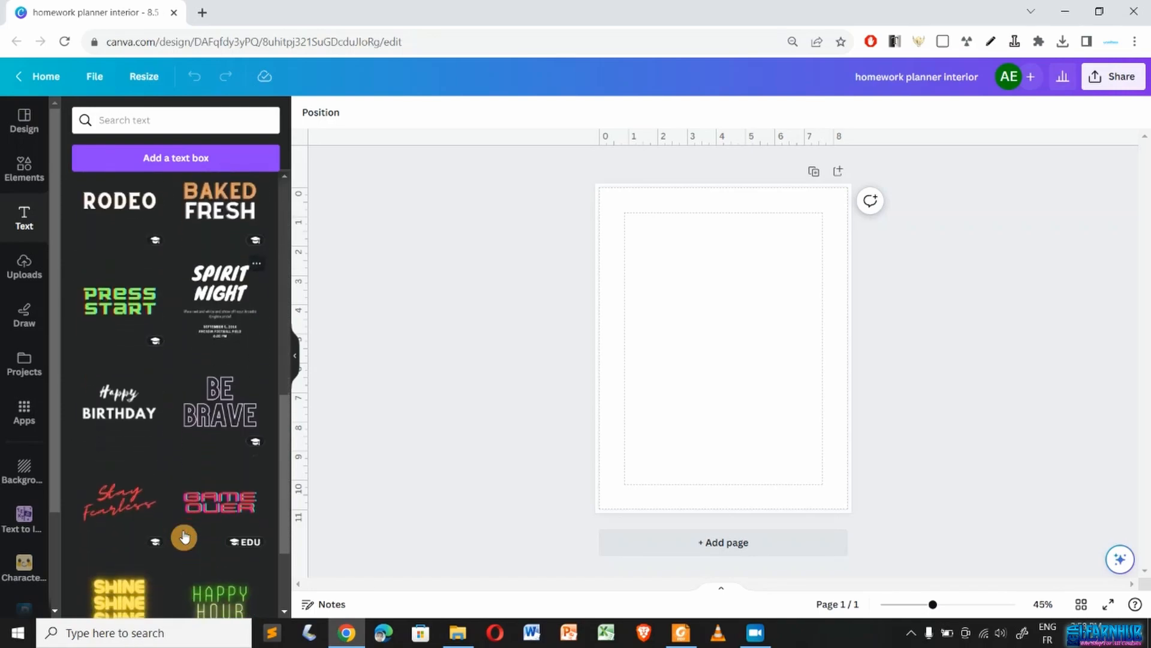
{"action": "scroll", "coordinate": [184, 536], "scroll_direction": "up", "scroll_amount": 3}
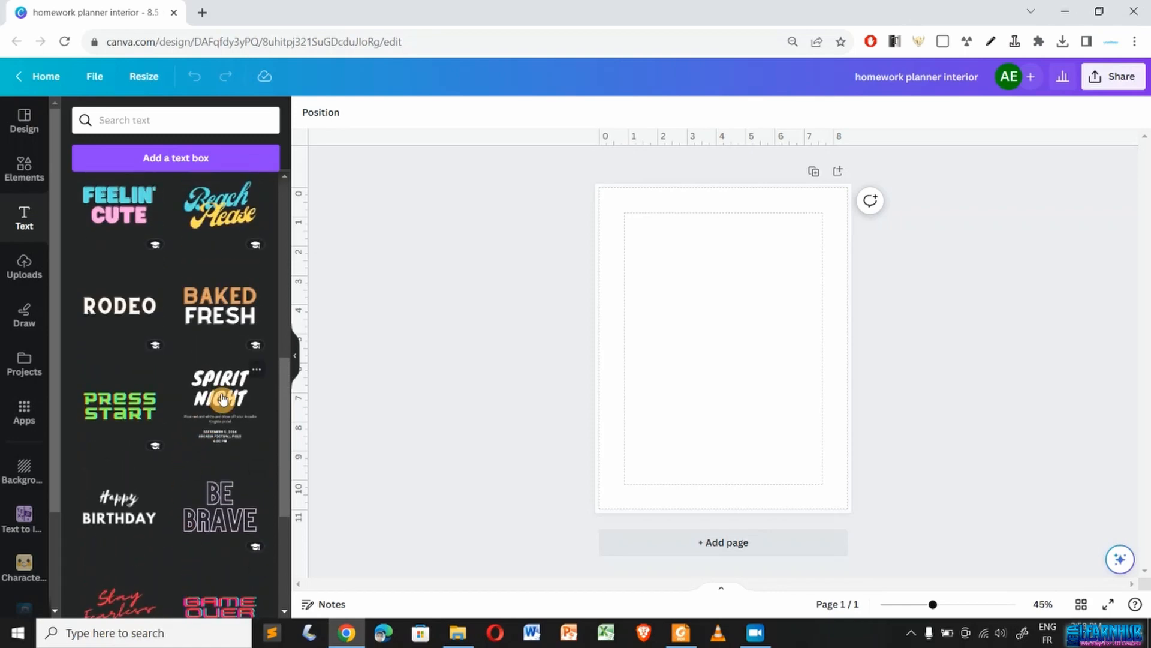
{"action": "left_click", "coordinate": [108, 508]}
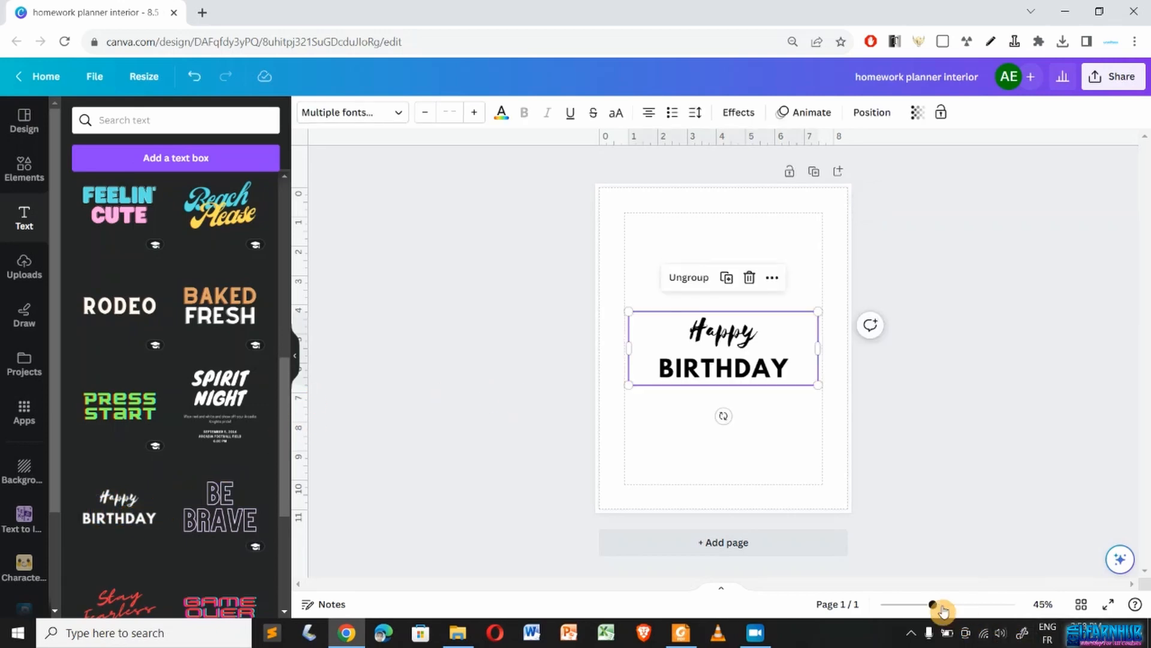
- Move the "Happy BIRTHDAY" text group straight up to just below the page's top margin
{"action": "left_click_drag", "start_coordinate": [939, 613], "coordinate": [956, 613]}
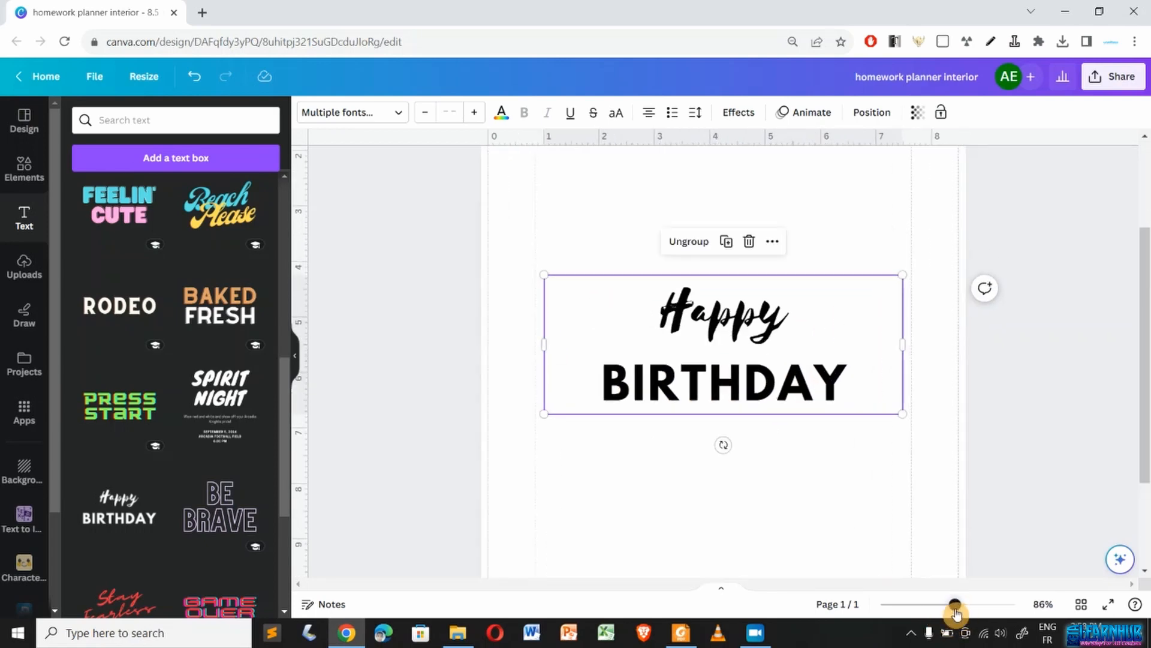
{"action": "scroll", "coordinate": [813, 375], "scroll_direction": "up", "scroll_amount": 2}
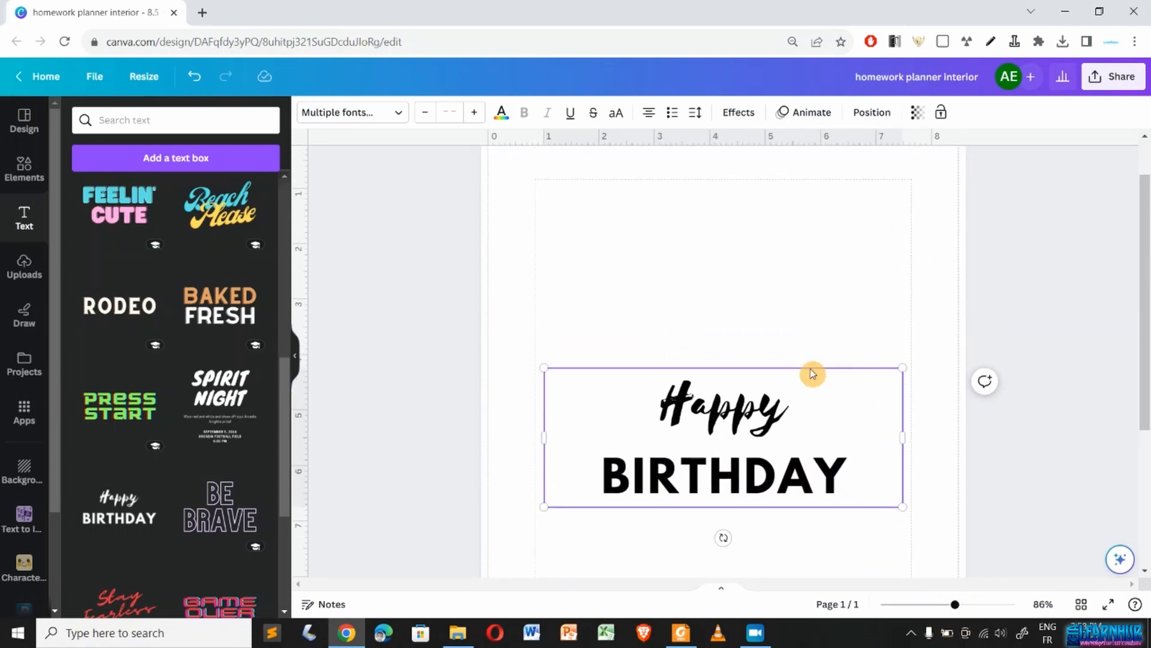
{"action": "left_click_drag", "start_coordinate": [747, 474], "coordinate": [749, 318]}
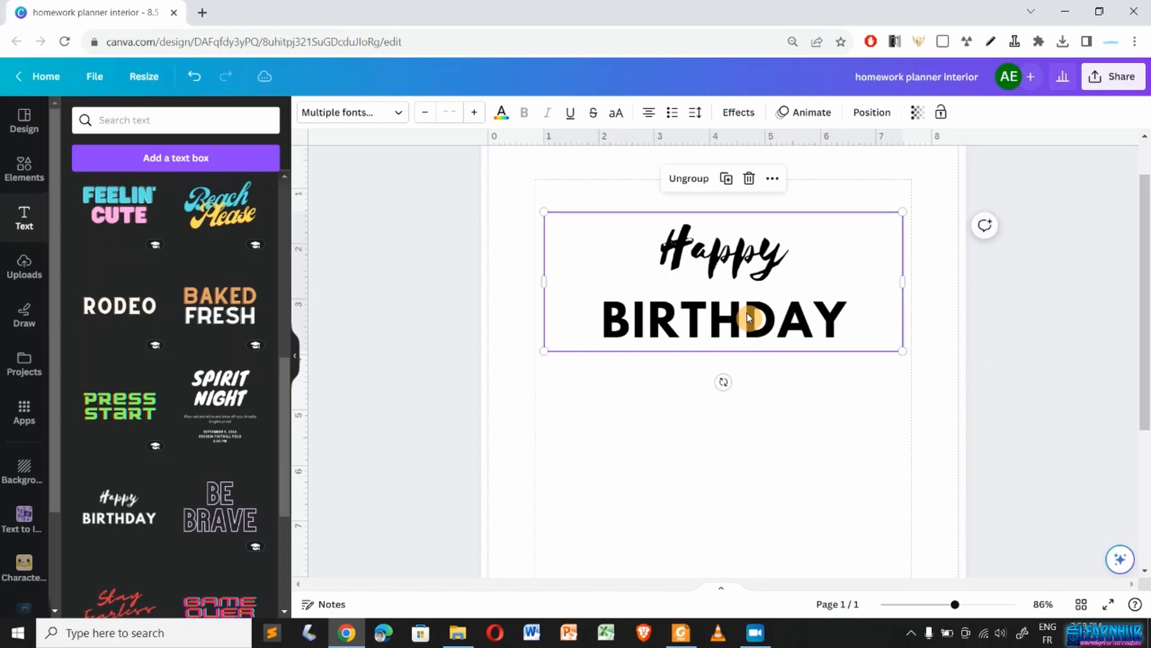
- Replace the word "Happy" in the text group with "homework"
{"action": "left_click", "coordinate": [725, 243]}
{"action": "left_click", "coordinate": [724, 238]}
{"action": "double_click", "coordinate": [724, 238]}
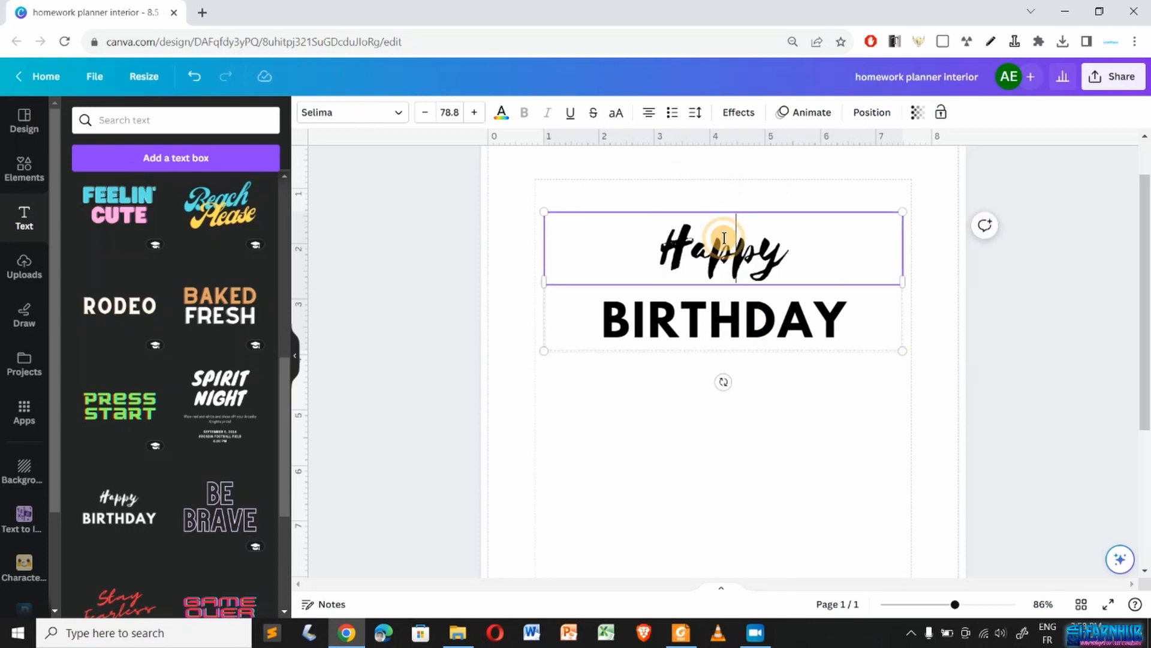
{"action": "type", "text": "h"}
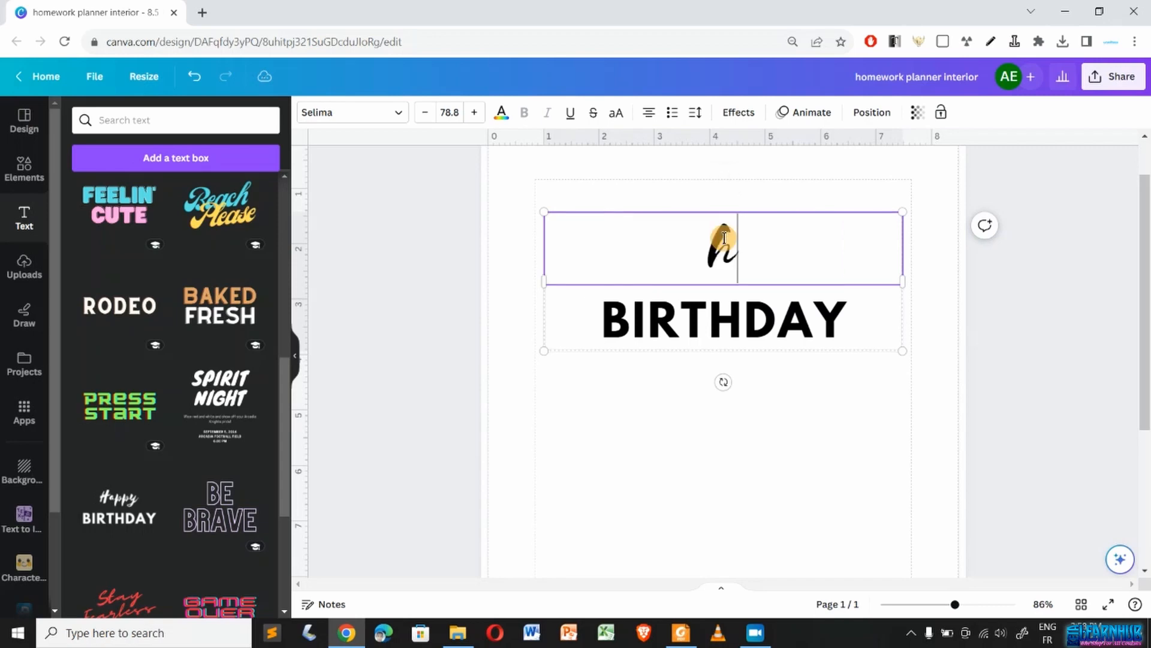
{"action": "type", "text": "omew"}
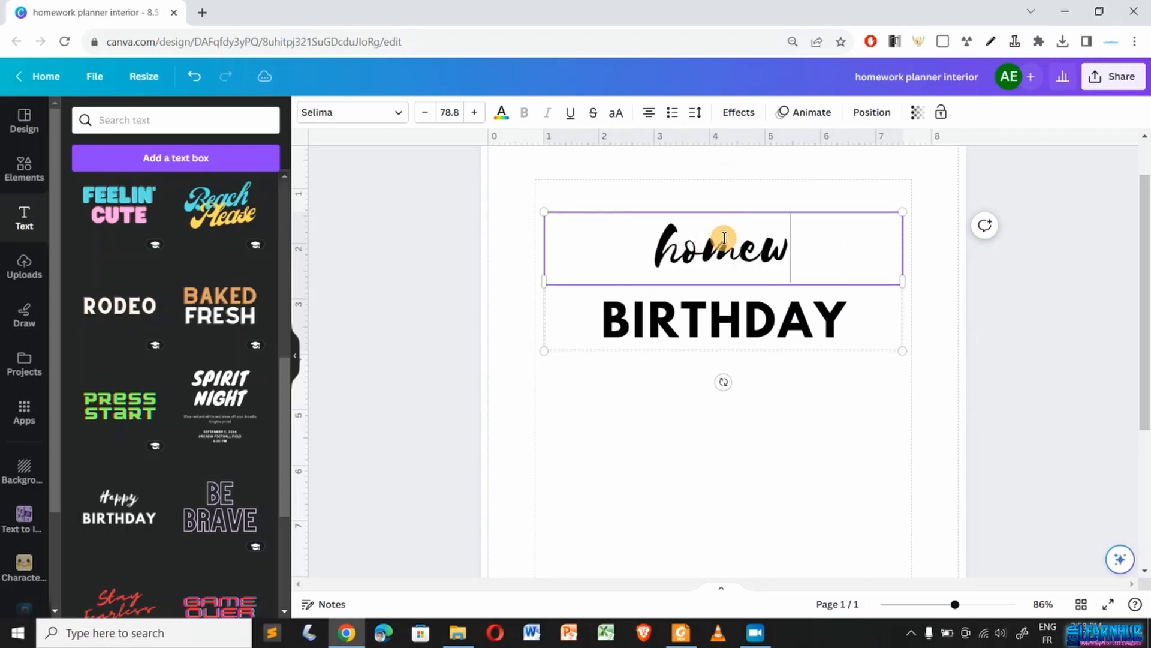
{"action": "type", "text": "ork"}
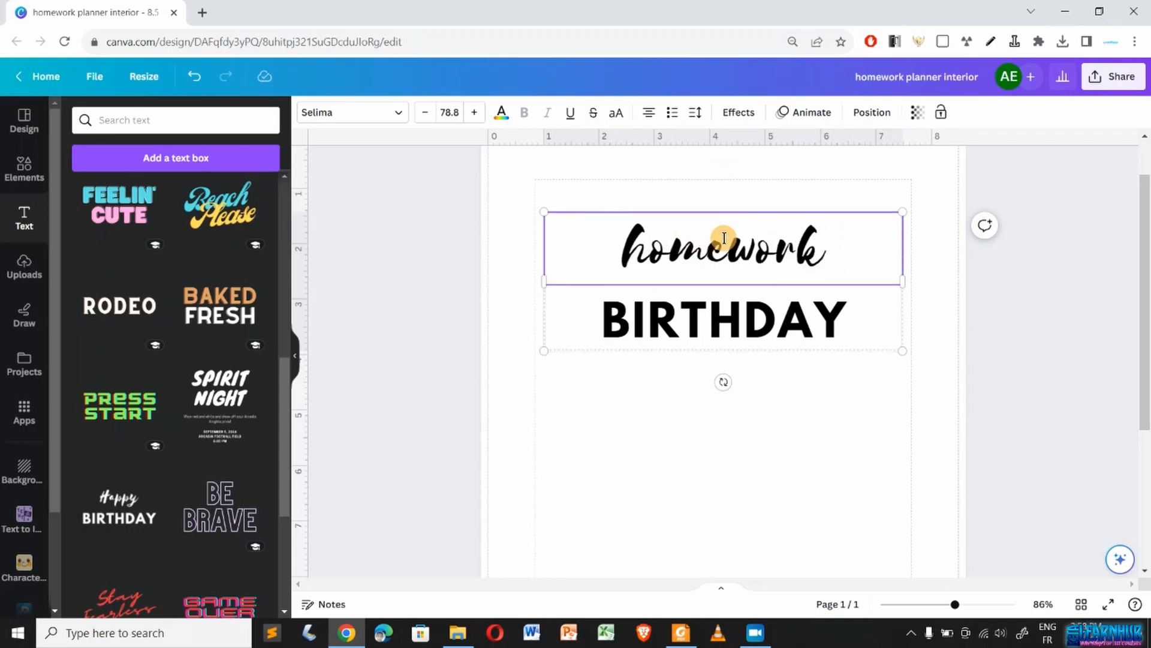
- Replace the word "BIRTHDAY" in the text group with "PLANNER"
{"action": "left_click", "coordinate": [710, 326]}
{"action": "double_click", "coordinate": [710, 326]}
{"action": "left_click", "coordinate": [710, 326]}
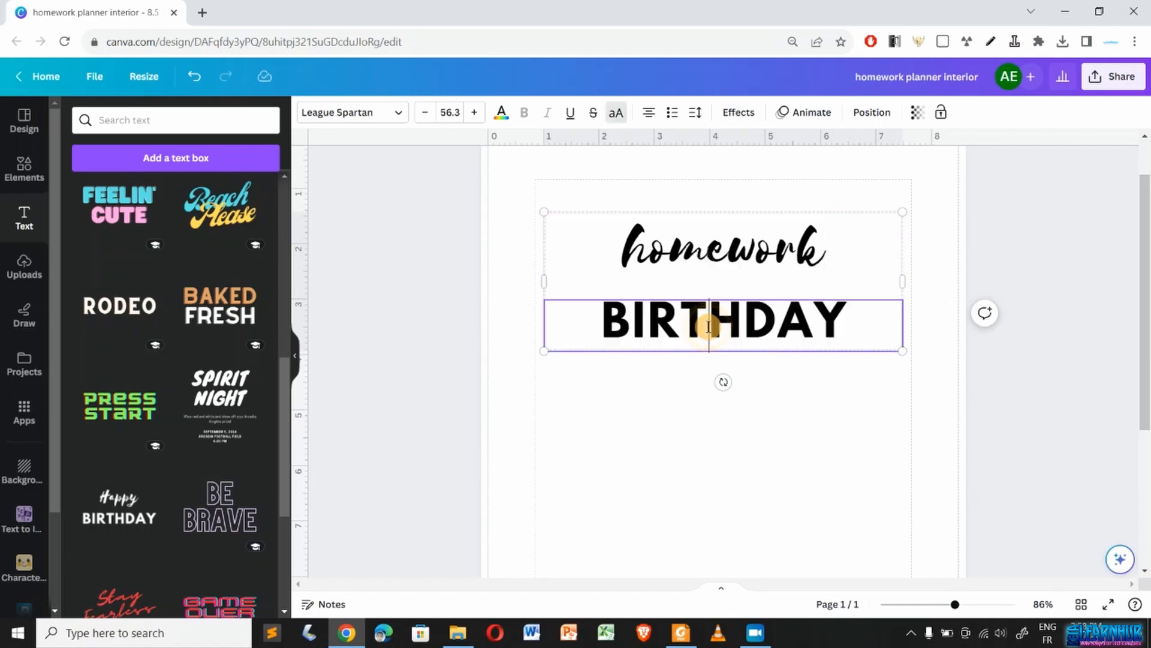
{"action": "double_click", "coordinate": [709, 326]}
{"action": "type", "text": "PL"}
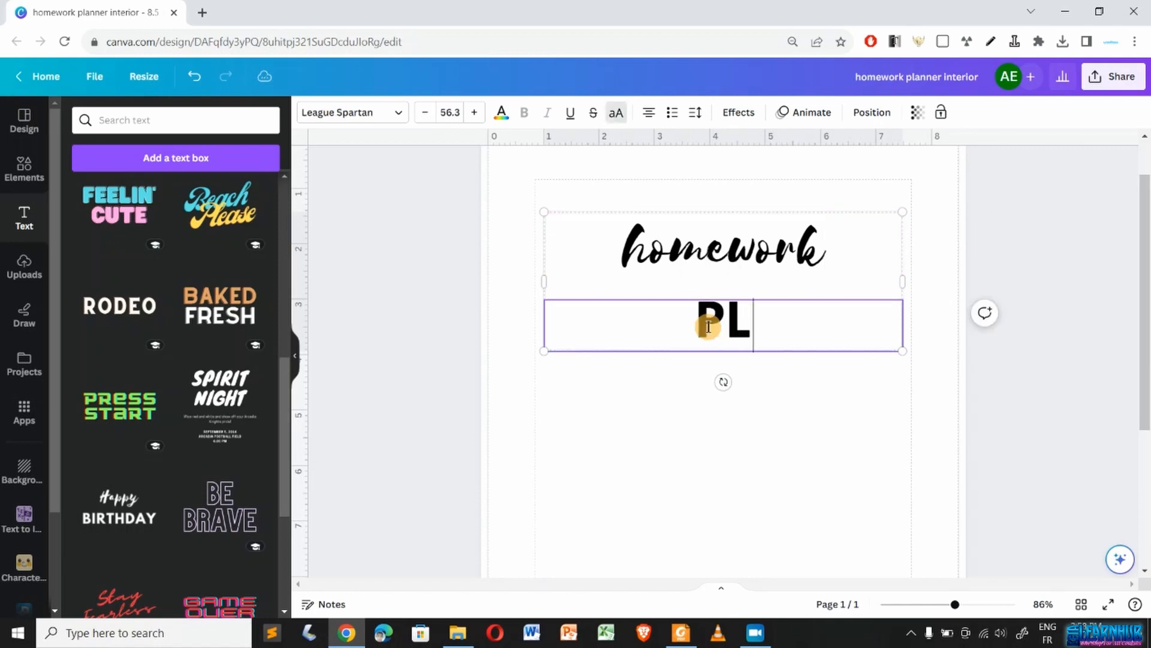
{"action": "type", "text": "ANNER"}
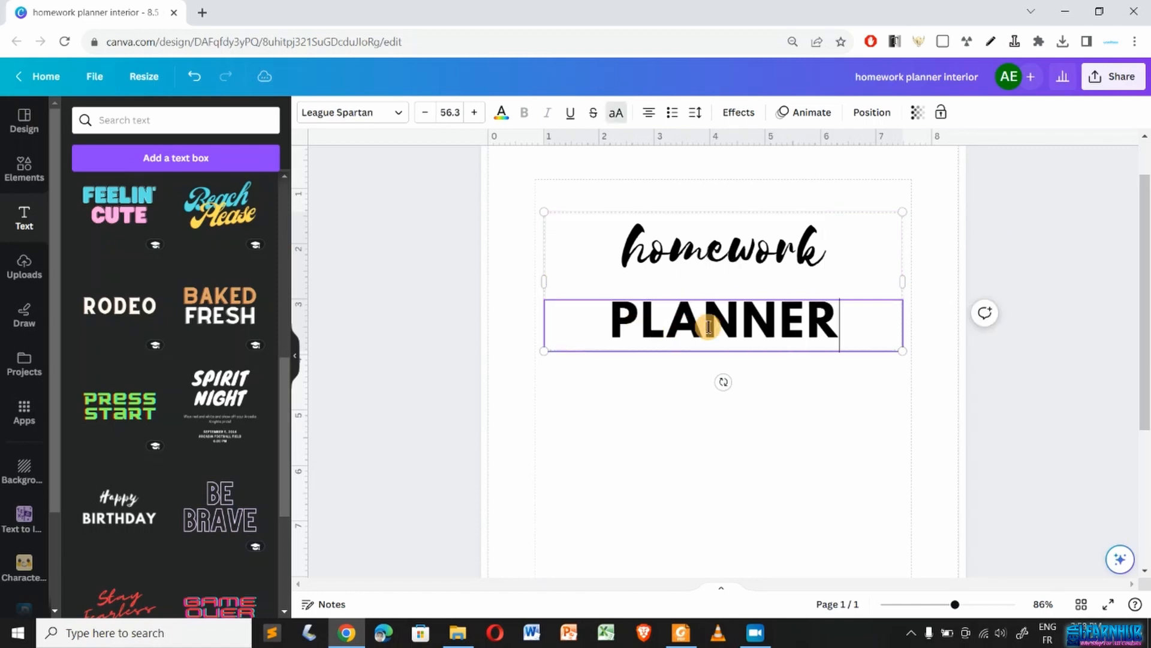
{"action": "left_click", "coordinate": [681, 474]}
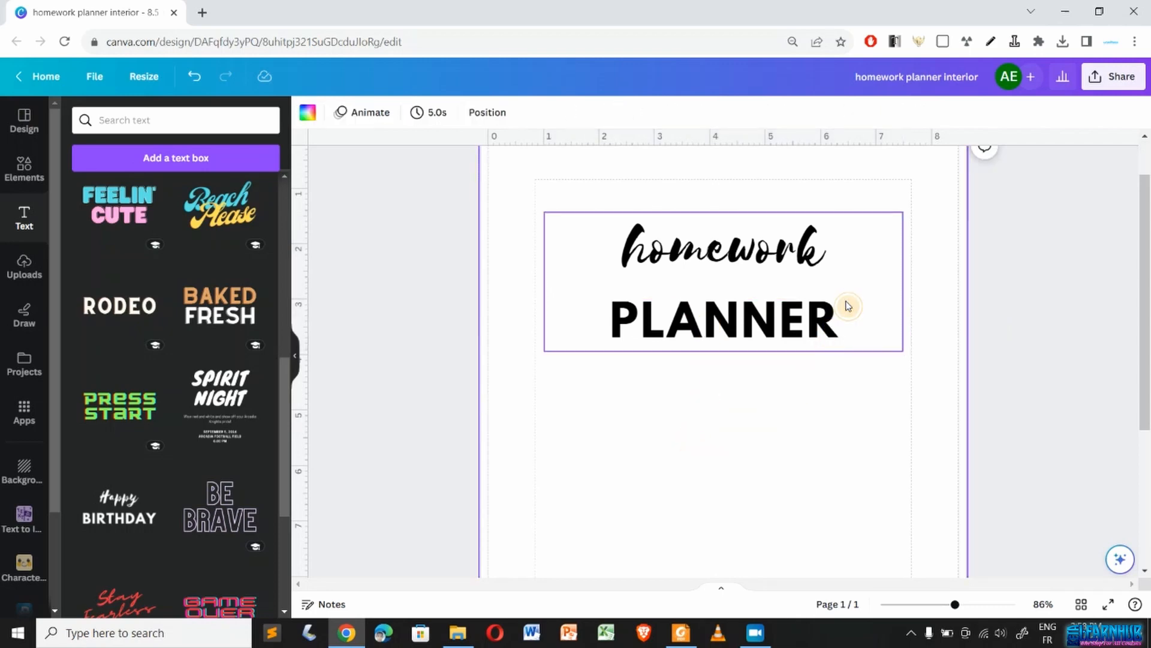
- Ungroup the homework planner title so its two lines become separate text boxes
{"action": "left_click", "coordinate": [848, 307]}
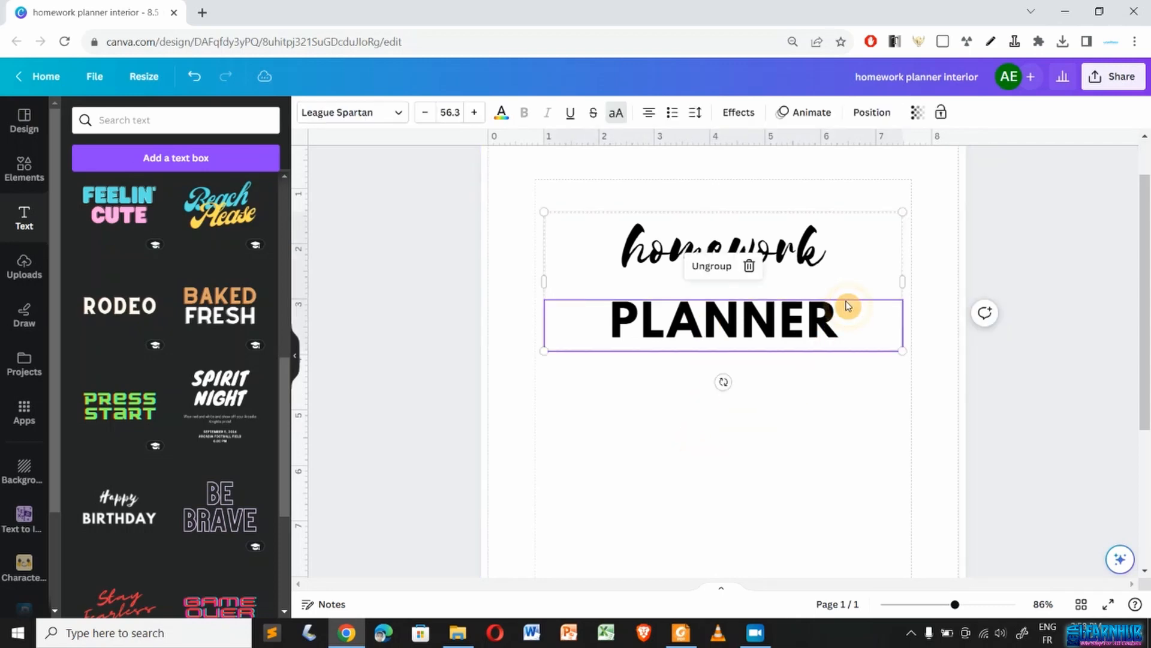
{"action": "left_click", "coordinate": [712, 268]}
{"action": "left_click", "coordinate": [656, 460]}
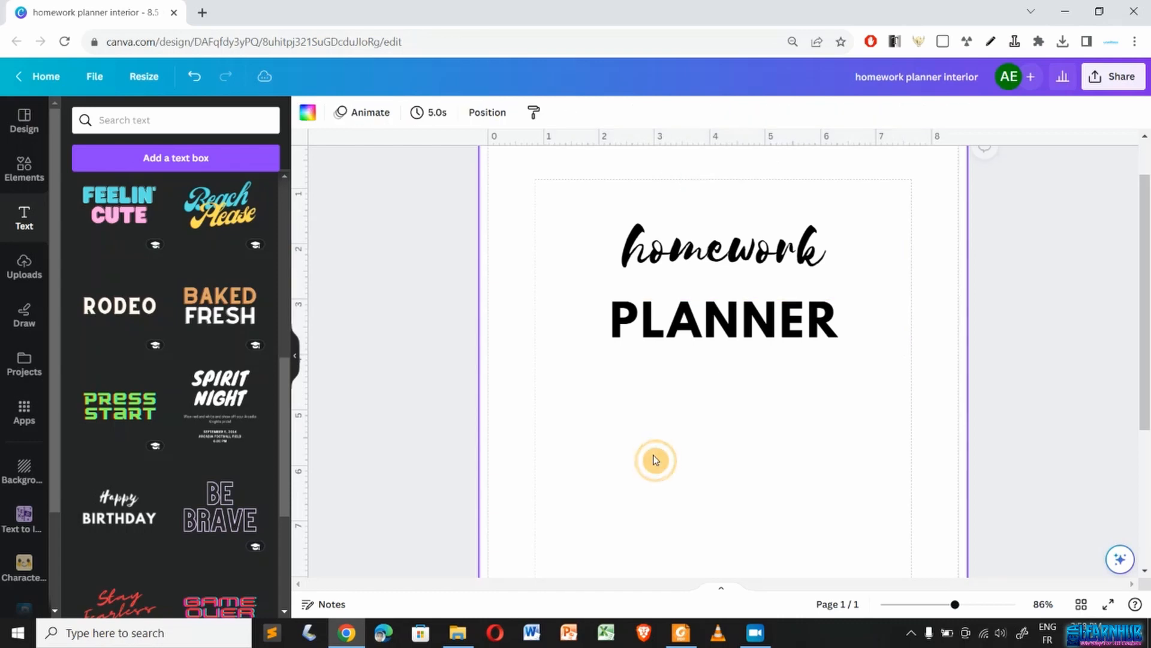
- Change the font of the "homework" text to Marhey SemiBold
{"action": "left_click", "coordinate": [714, 271]}
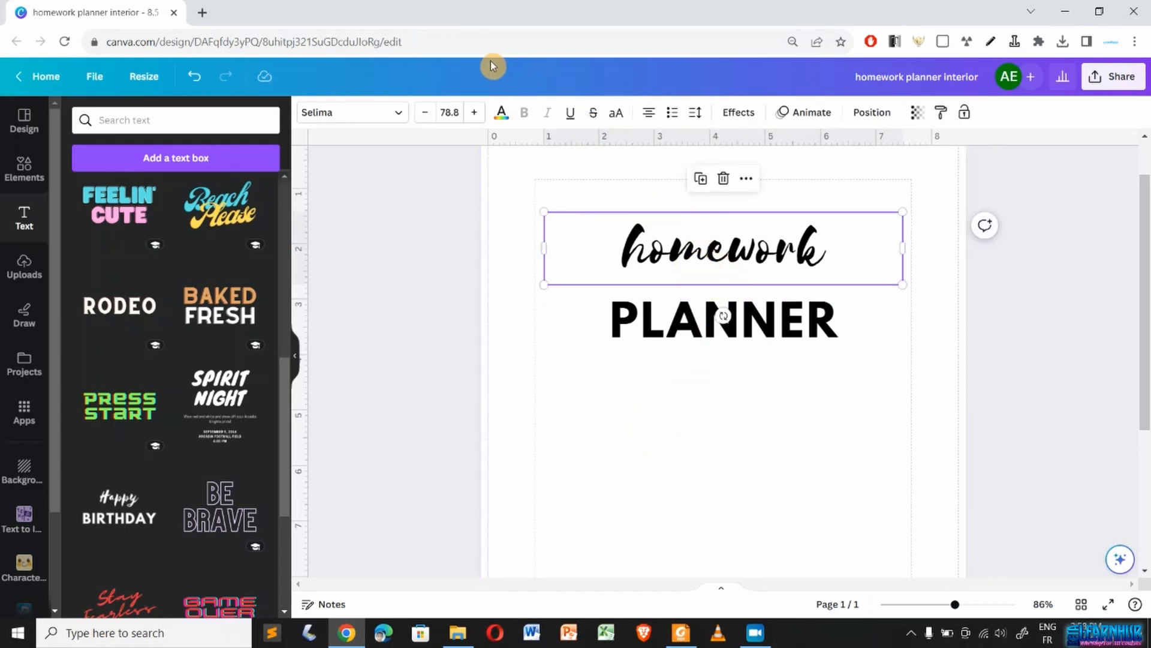
{"action": "left_click", "coordinate": [384, 109]}
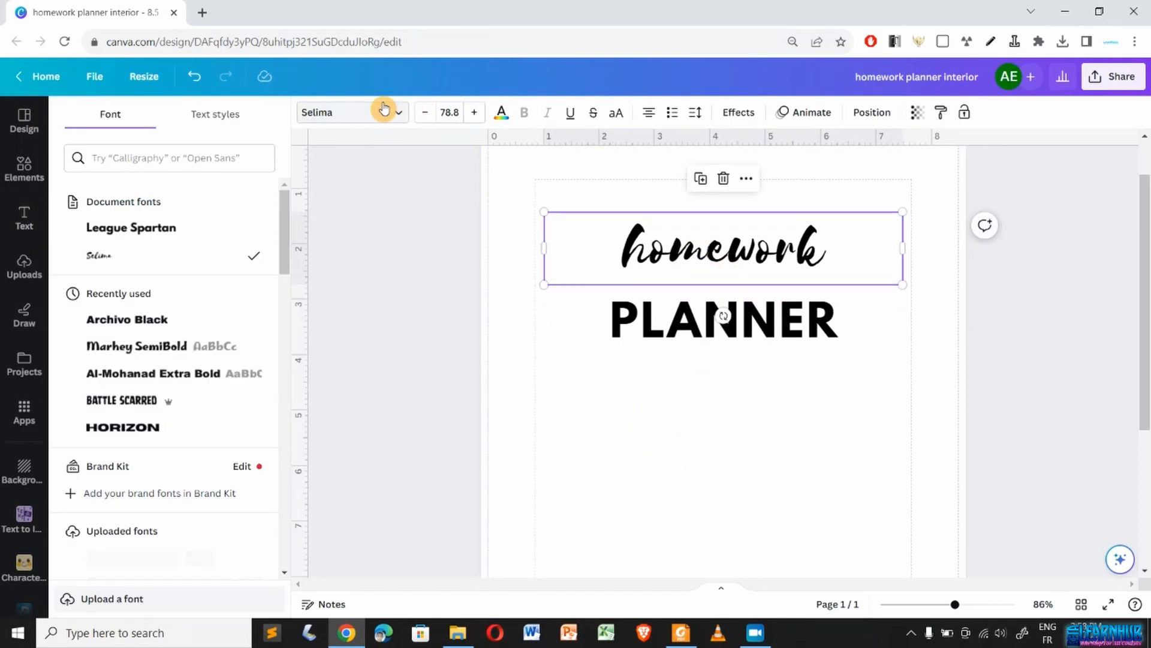
{"action": "left_click", "coordinate": [673, 260]}
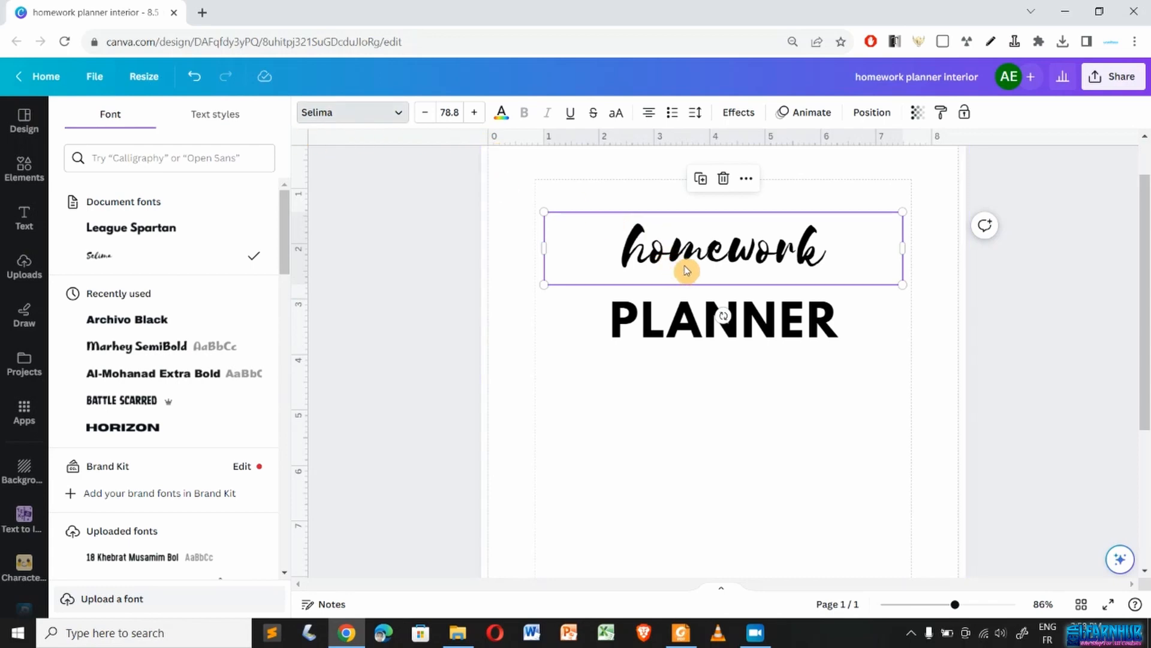
{"action": "left_click", "coordinate": [148, 348]}
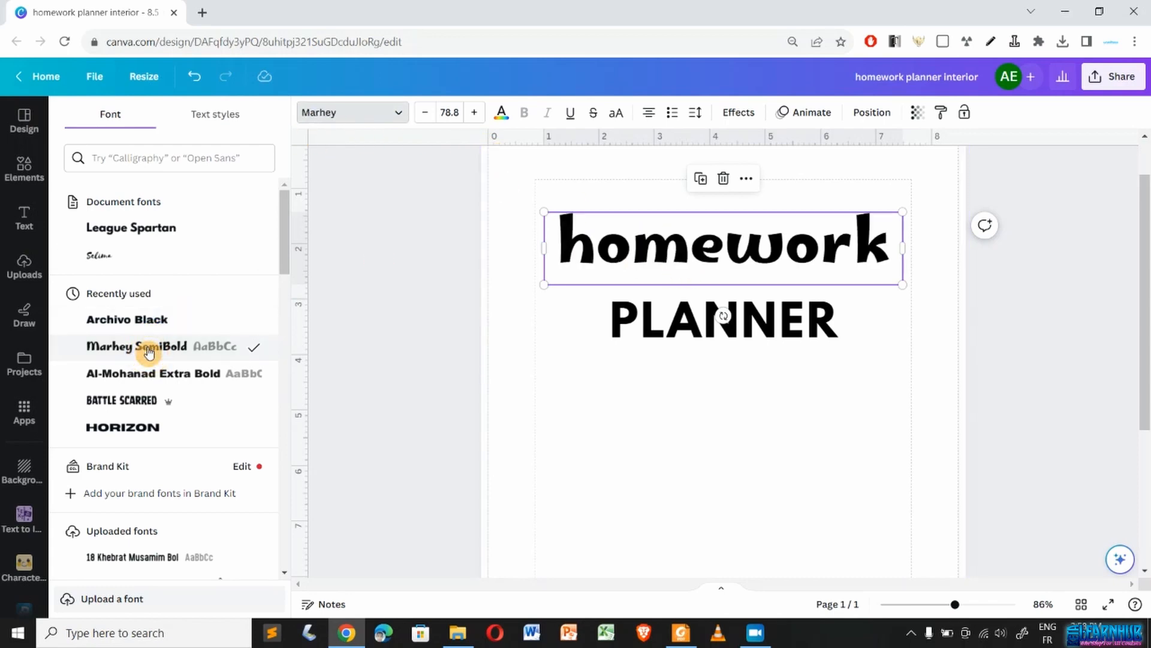
- Make the "homework" text uppercase and scale it down to one line, about 5.7 in wide
{"action": "left_click", "coordinate": [615, 120]}
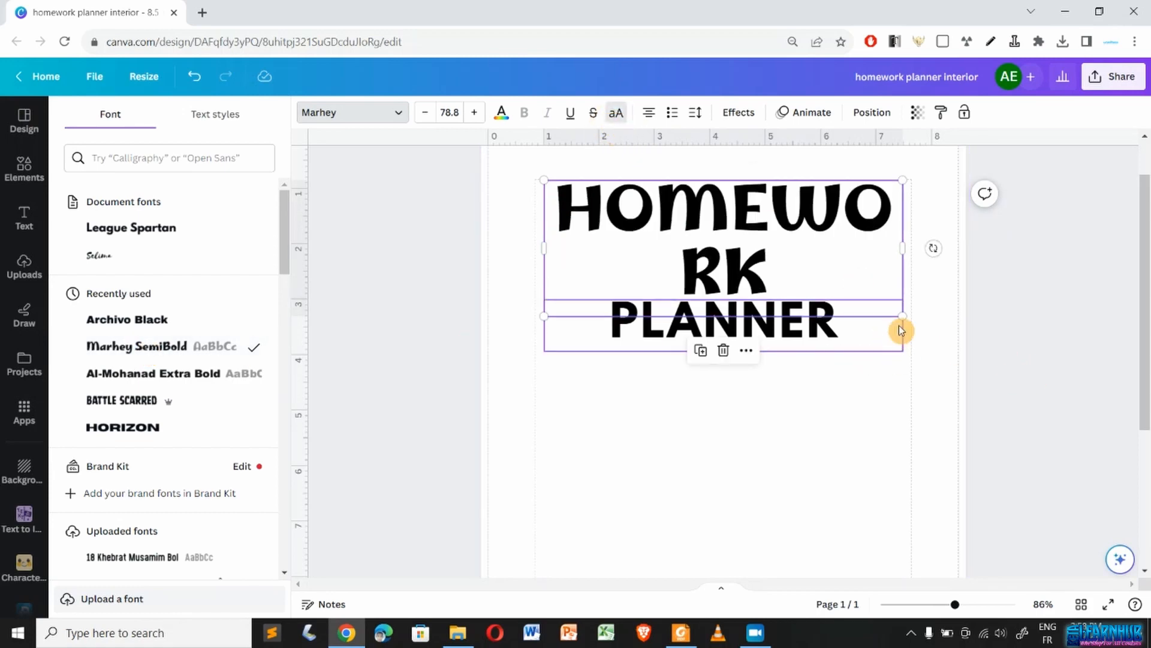
{"action": "left_click_drag", "start_coordinate": [903, 318], "coordinate": [862, 247]}
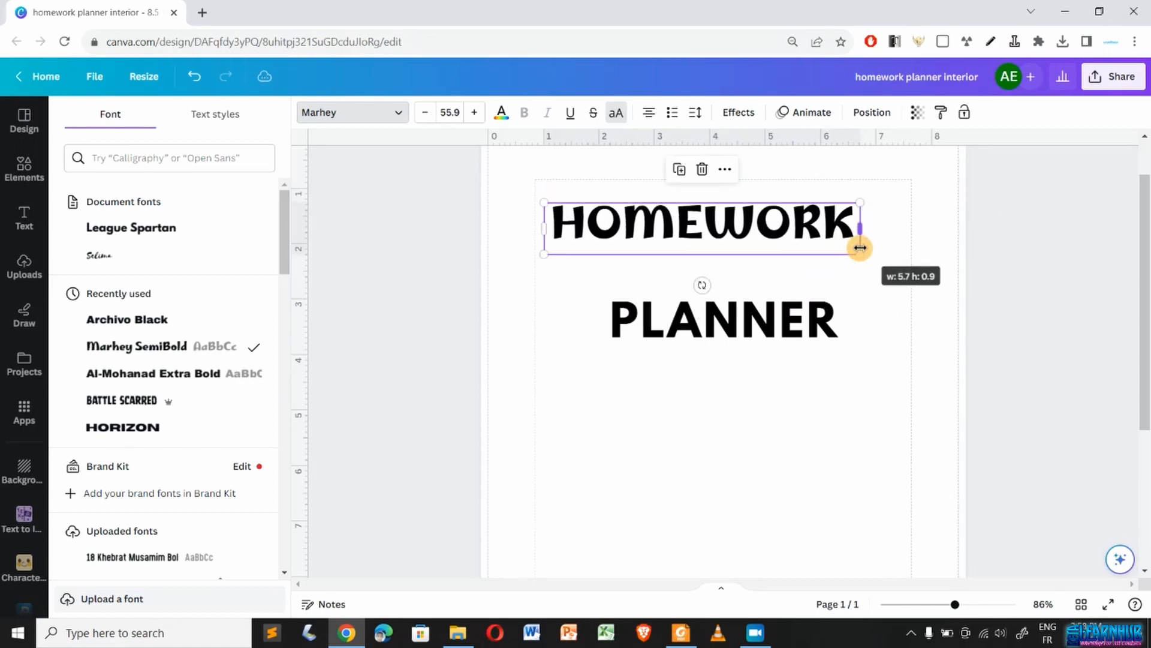
- Underline the "HOMEWORK" text and center it horizontally on the page above "PLANNER"
{"action": "left_click", "coordinate": [571, 115]}
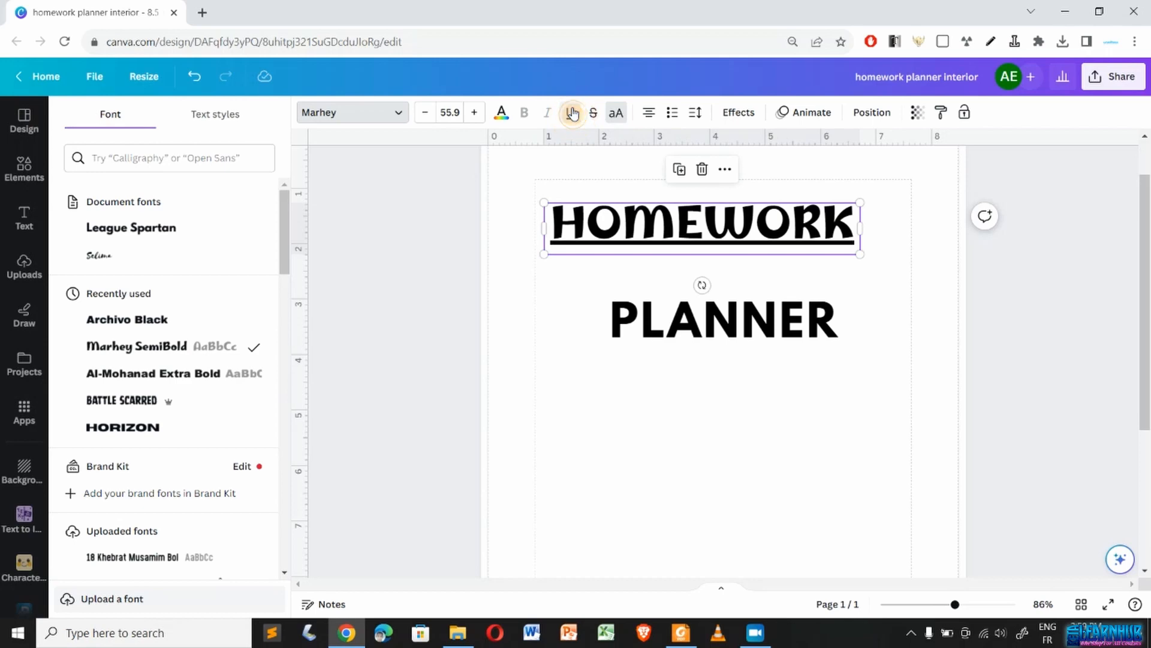
{"action": "left_click", "coordinate": [573, 114]}
{"action": "left_click", "coordinate": [572, 114]}
{"action": "left_click", "coordinate": [605, 293]}
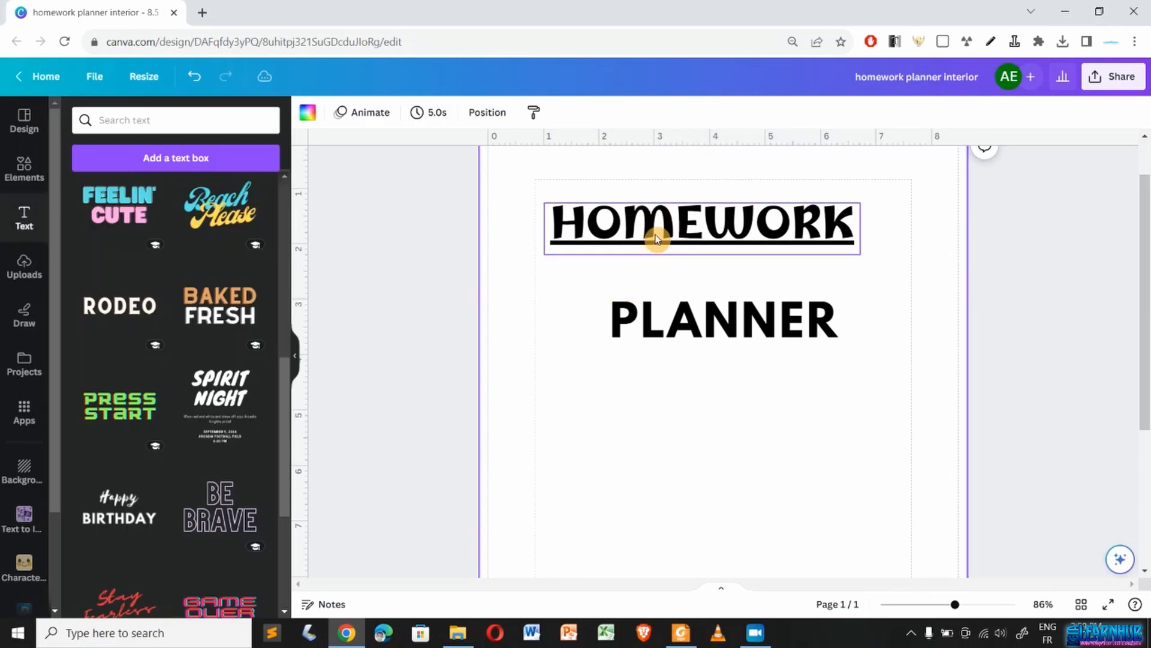
{"action": "left_click_drag", "start_coordinate": [654, 232], "coordinate": [676, 249]}
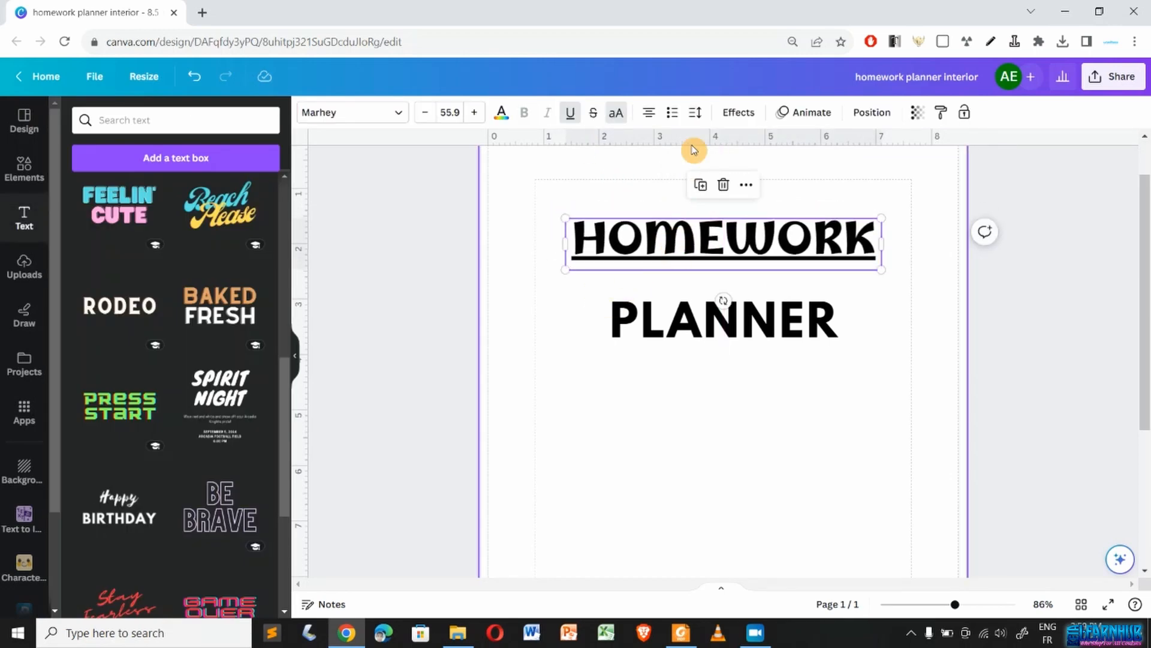
- Try the Shadow and Lift effects on the "HOMEWORK" text and settle on the Outline effect
{"action": "left_click", "coordinate": [737, 113]}
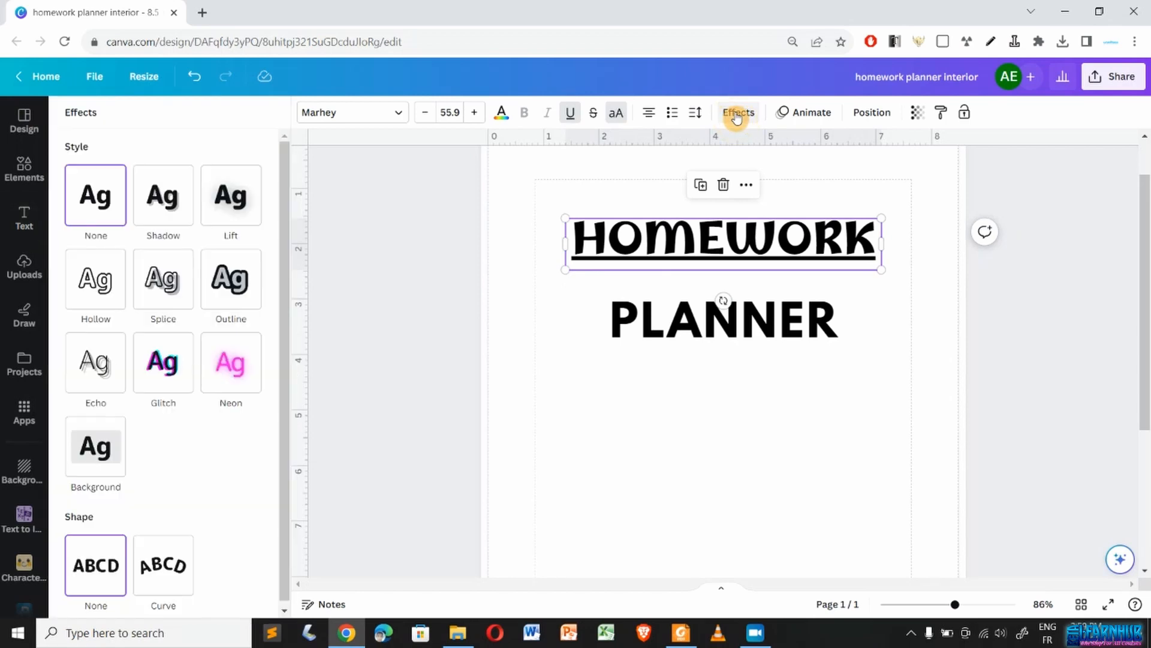
{"action": "left_click", "coordinate": [161, 210]}
{"action": "left_click", "coordinate": [224, 204]}
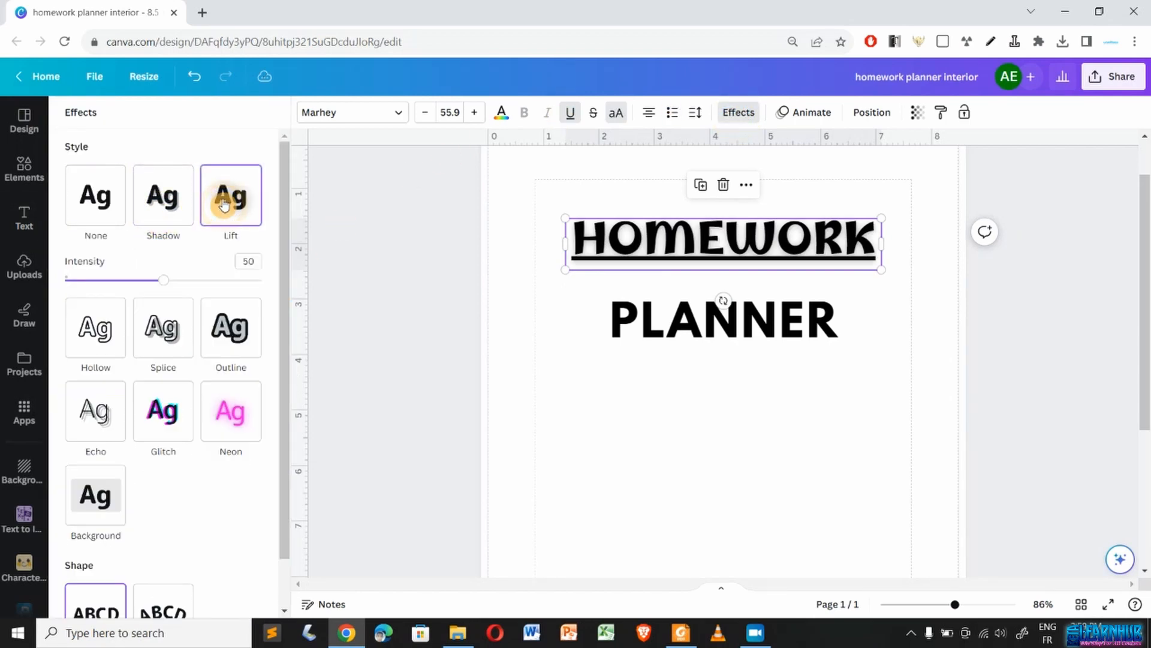
{"action": "left_click", "coordinate": [228, 331]}
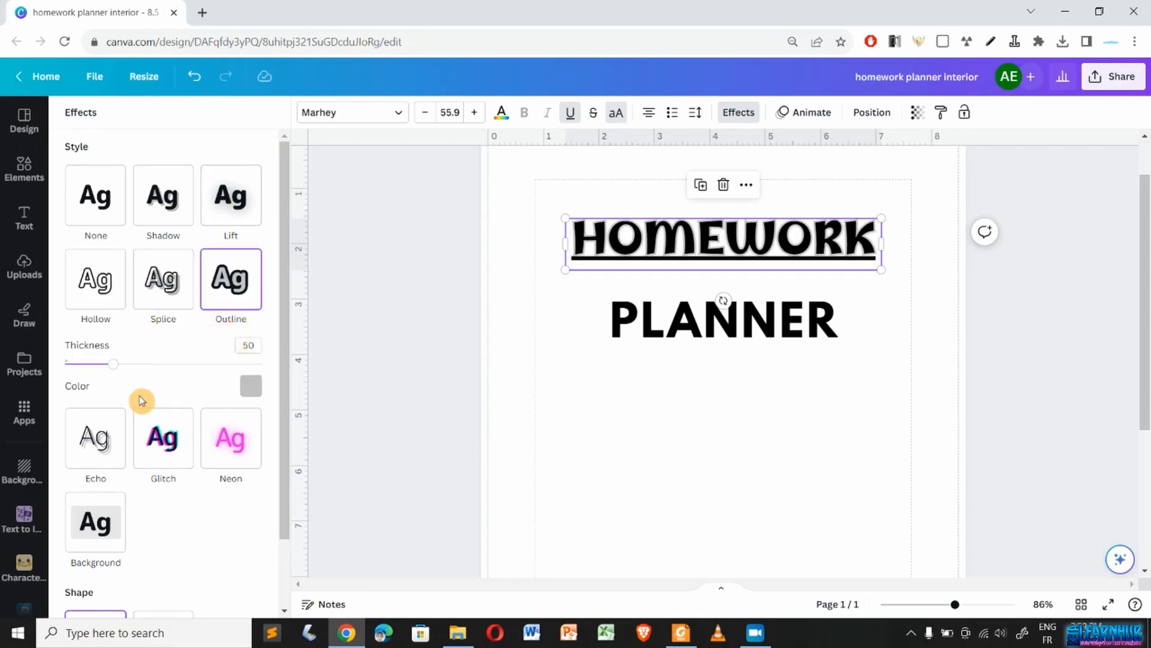
- Curve the "HOMEWORK" text into an arch with a curve value of 47
{"action": "scroll", "coordinate": [142, 393], "scroll_direction": "down", "scroll_amount": 2}
{"action": "left_click", "coordinate": [156, 568]}
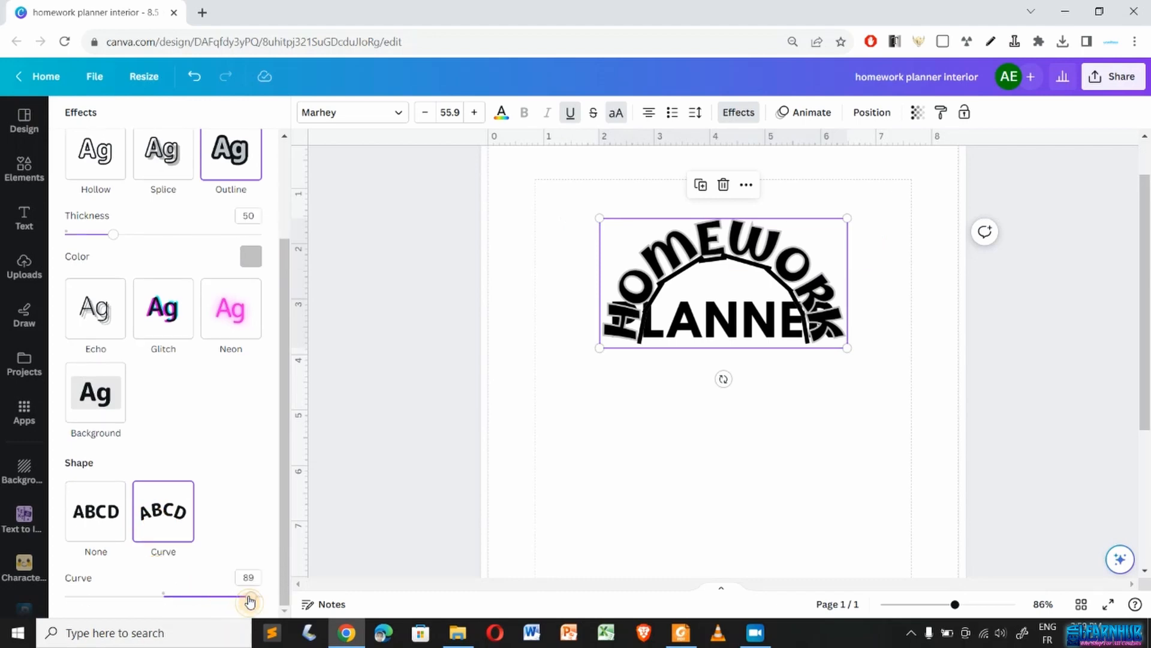
{"action": "left_click_drag", "start_coordinate": [250, 601], "coordinate": [210, 599]}
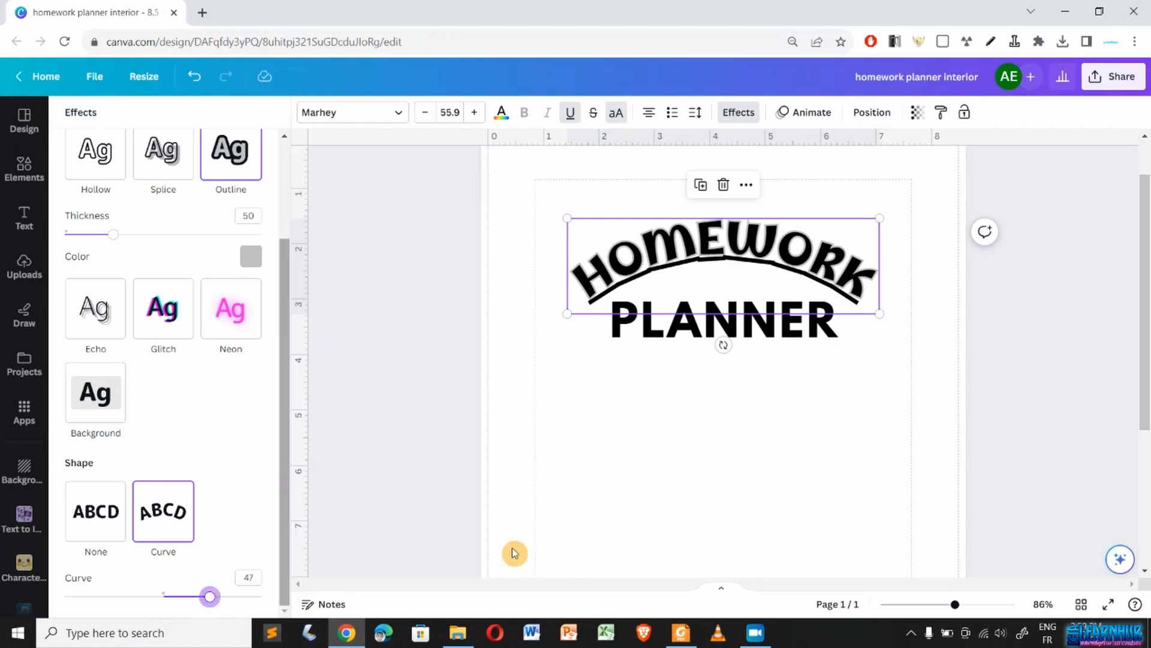
- Apply the Neon text effect to the "PLANNER" text
{"action": "left_click", "coordinate": [657, 346]}
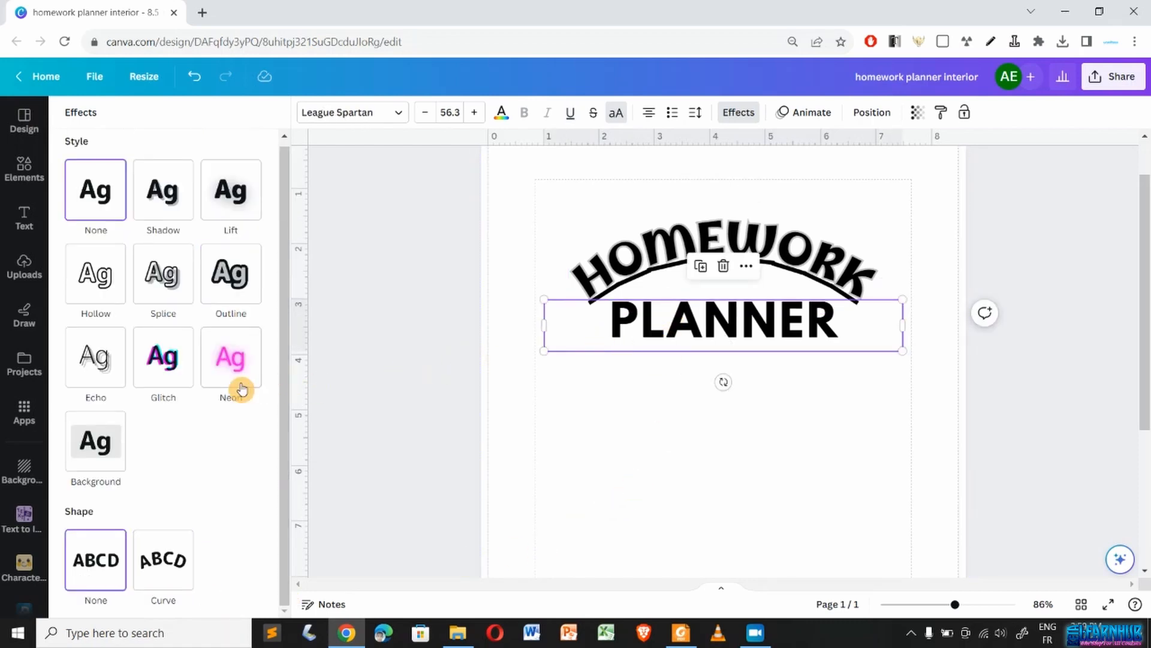
{"action": "left_click", "coordinate": [215, 371]}
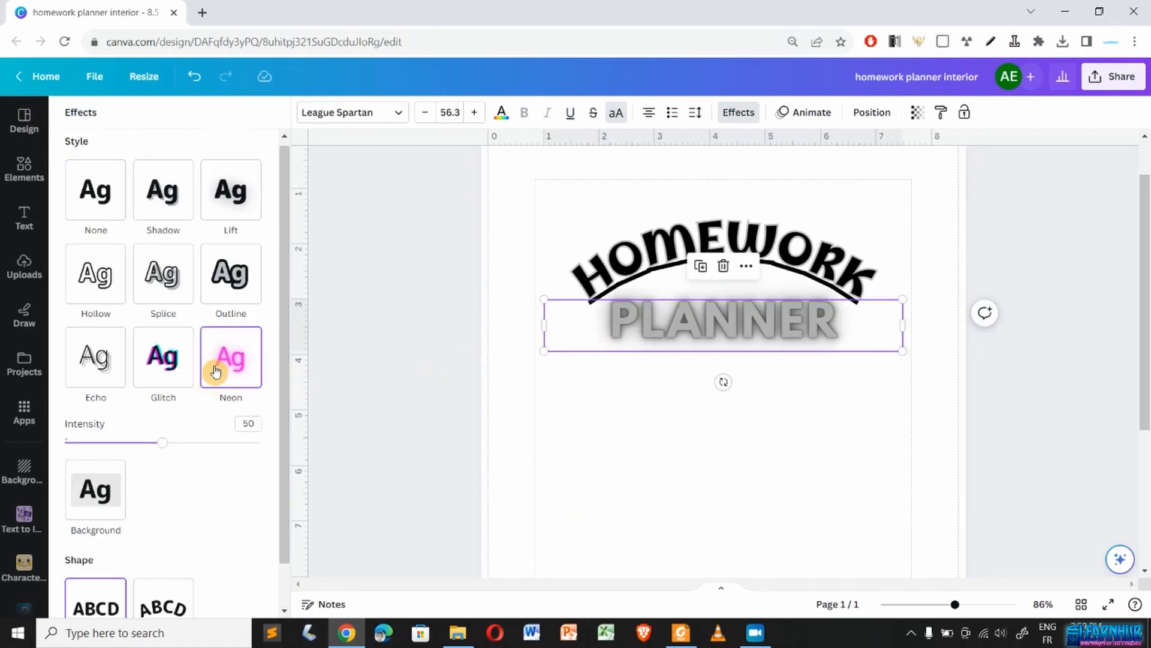
{"action": "left_click", "coordinate": [825, 415]}
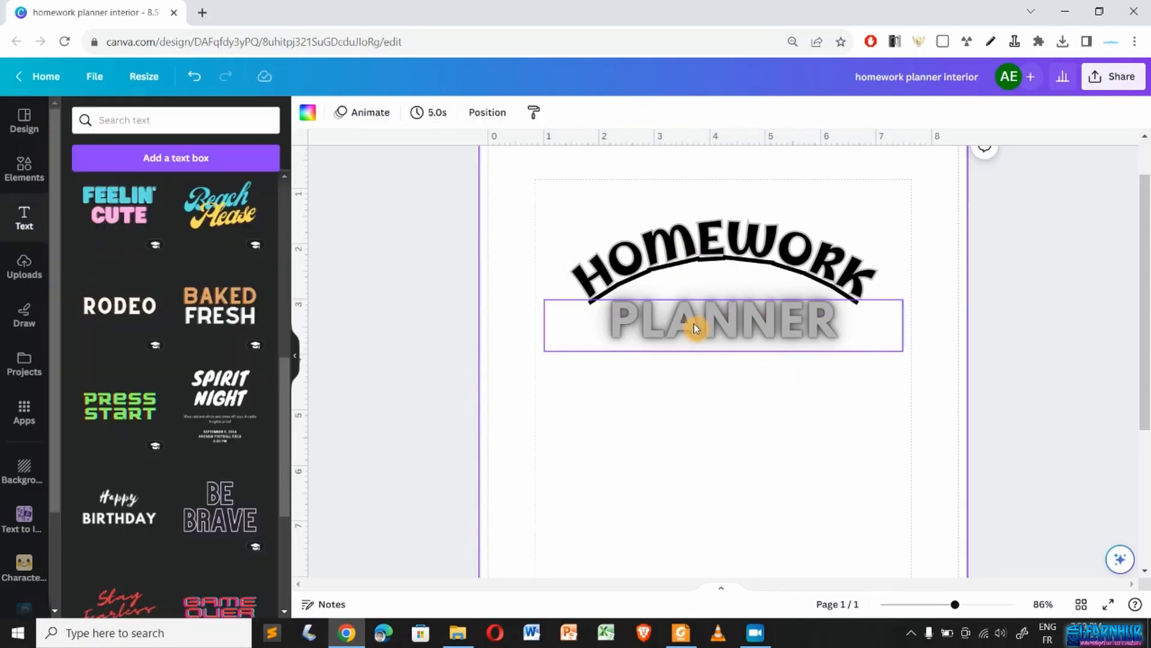
- Try purple and gray #737373 as the color of the curved "HOMEWORK" text, ending on black #000000
{"action": "left_click", "coordinate": [694, 279]}
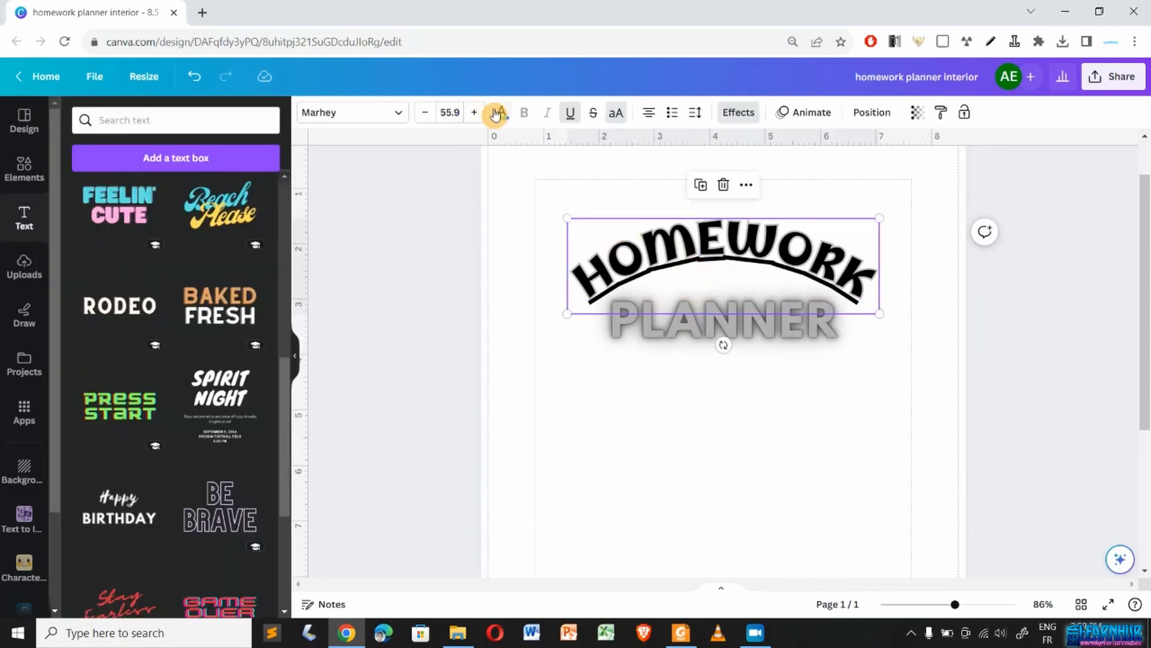
{"action": "left_click", "coordinate": [502, 116]}
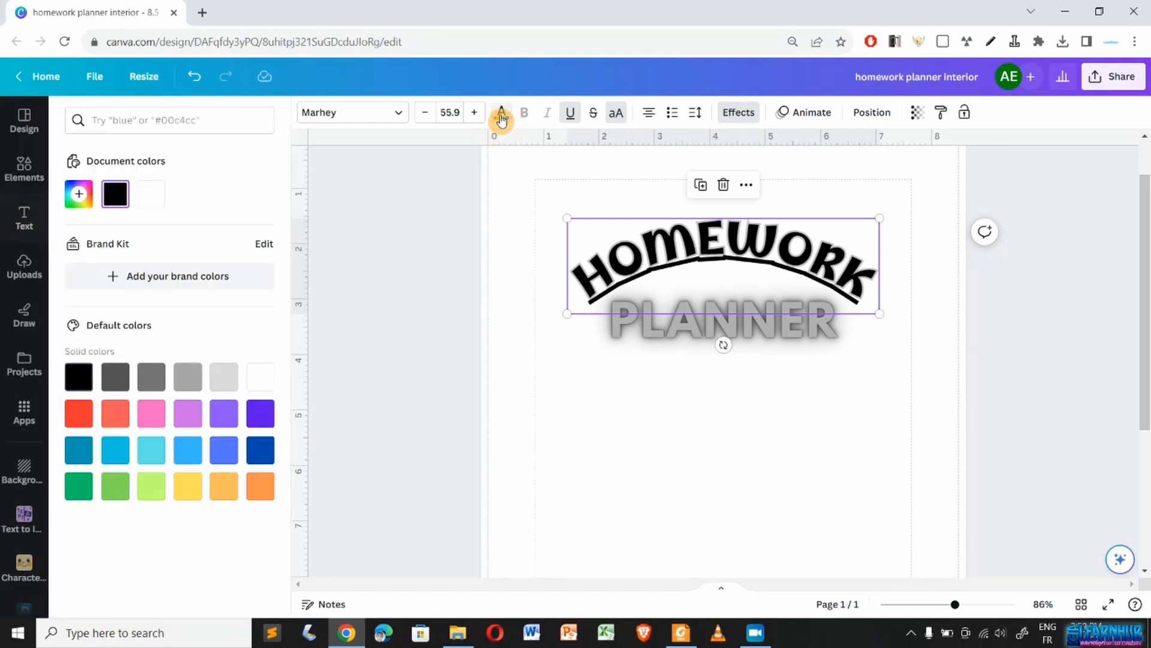
{"action": "left_click", "coordinate": [221, 420]}
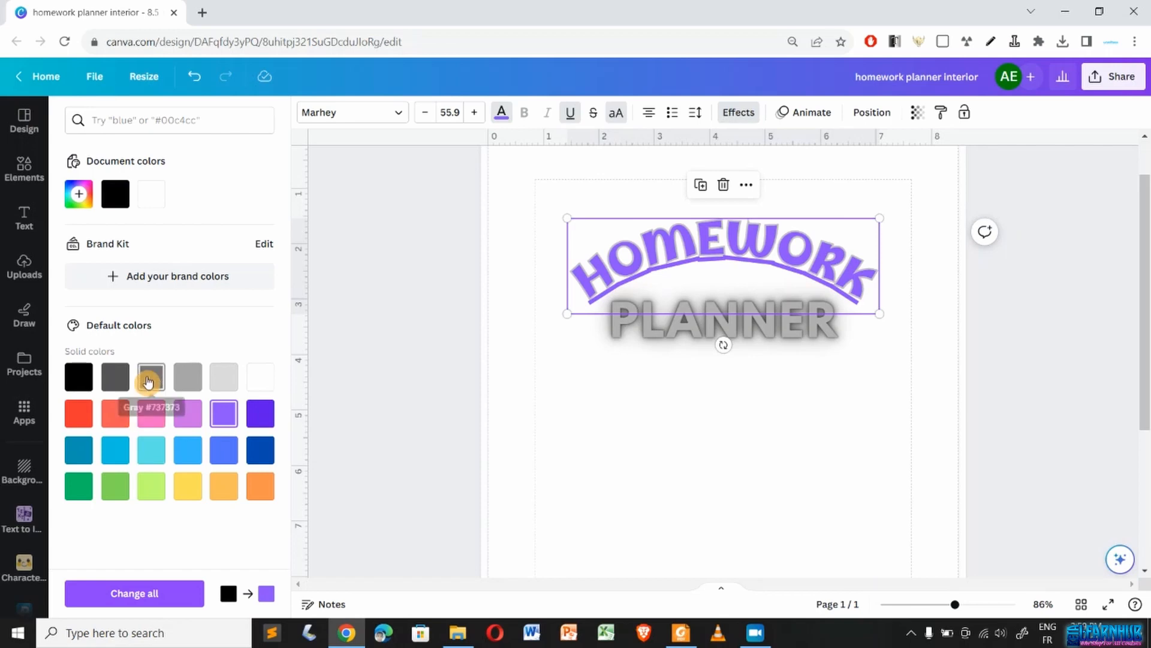
{"action": "left_click", "coordinate": [150, 378]}
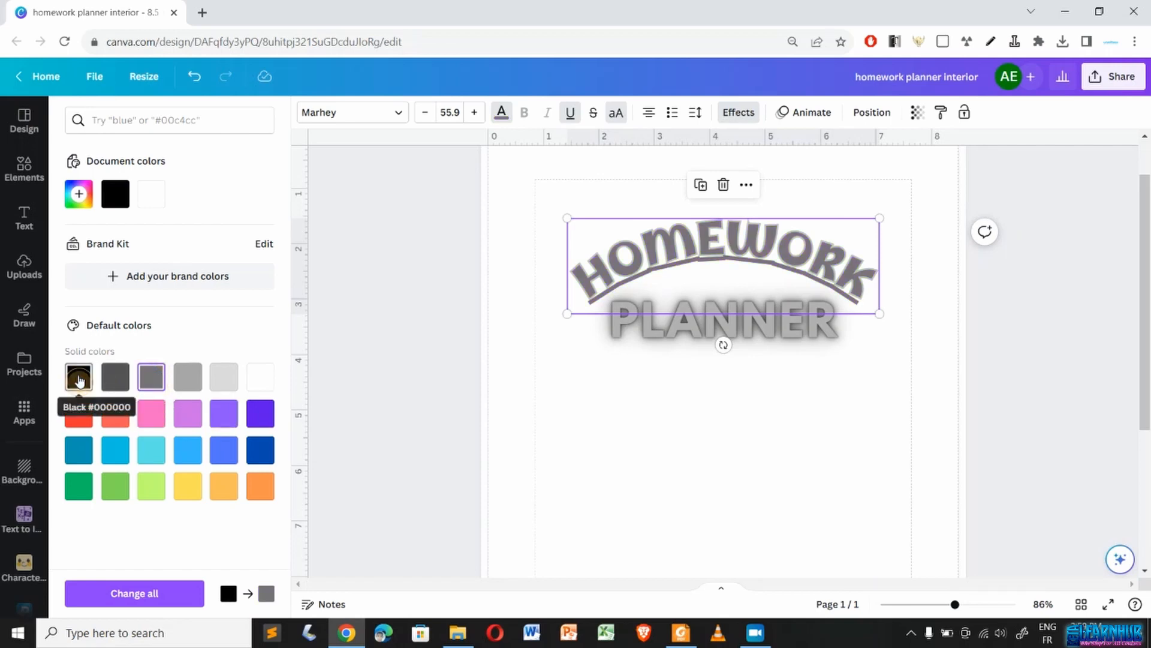
{"action": "left_click", "coordinate": [79, 378]}
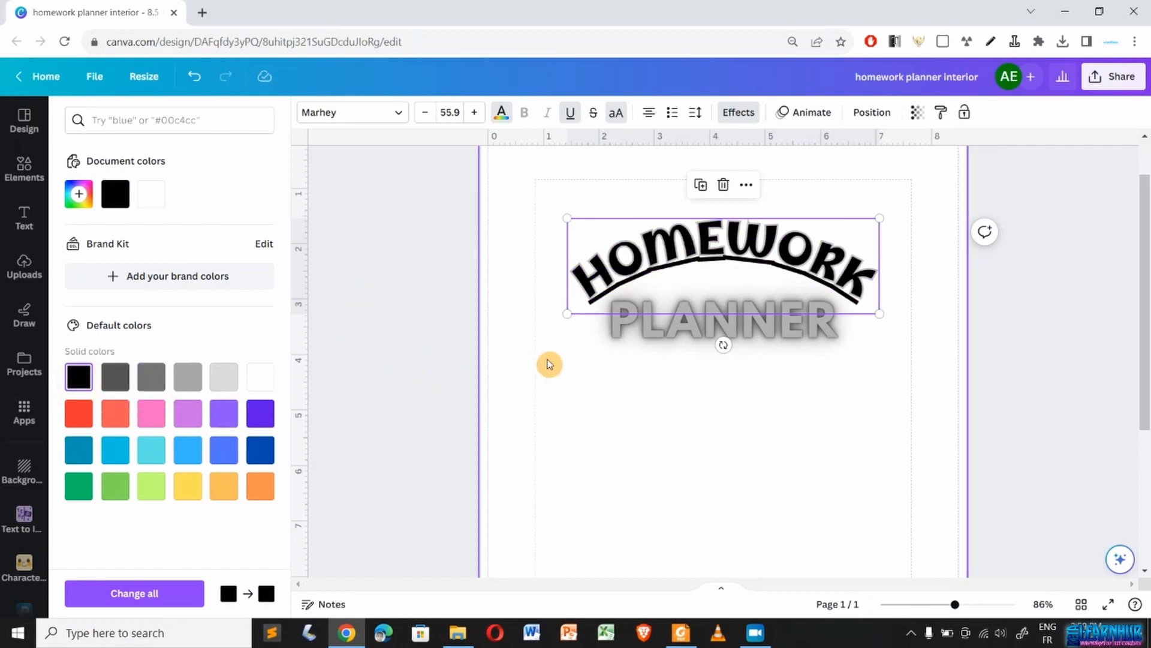
{"action": "left_click", "coordinate": [616, 399]}
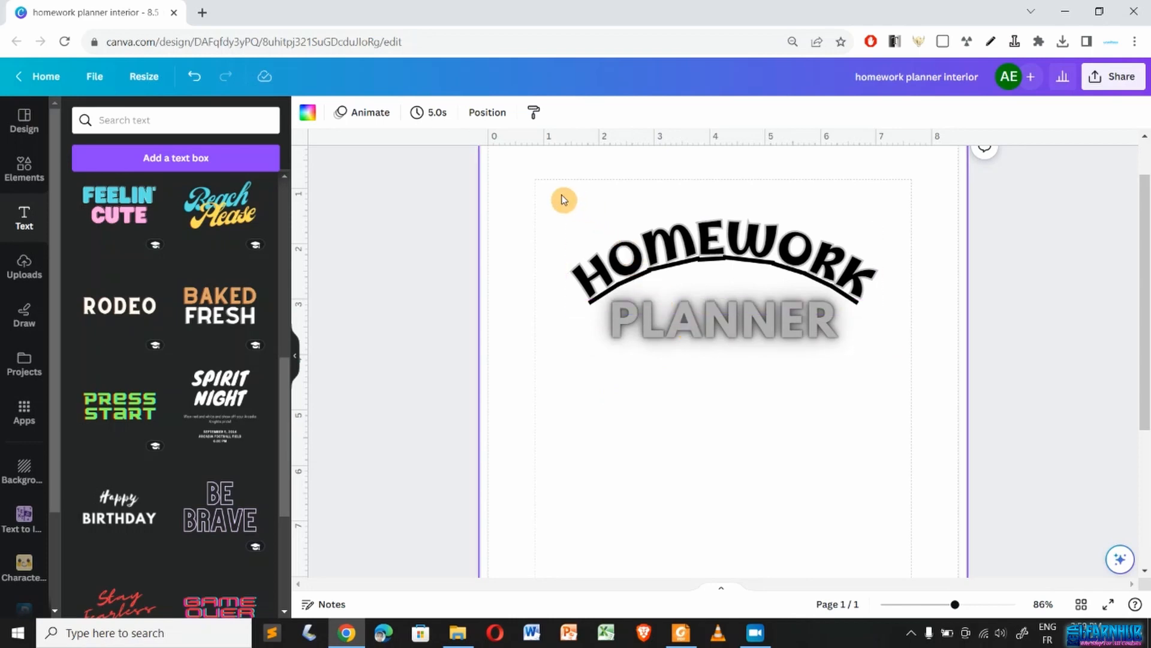
- Group the "HOMEWORK" and "PLANNER" texts and scale the group to about 6.1 in wide, centered just below the page's upper margin line
{"action": "left_click_drag", "start_coordinate": [562, 198], "coordinate": [691, 371]}
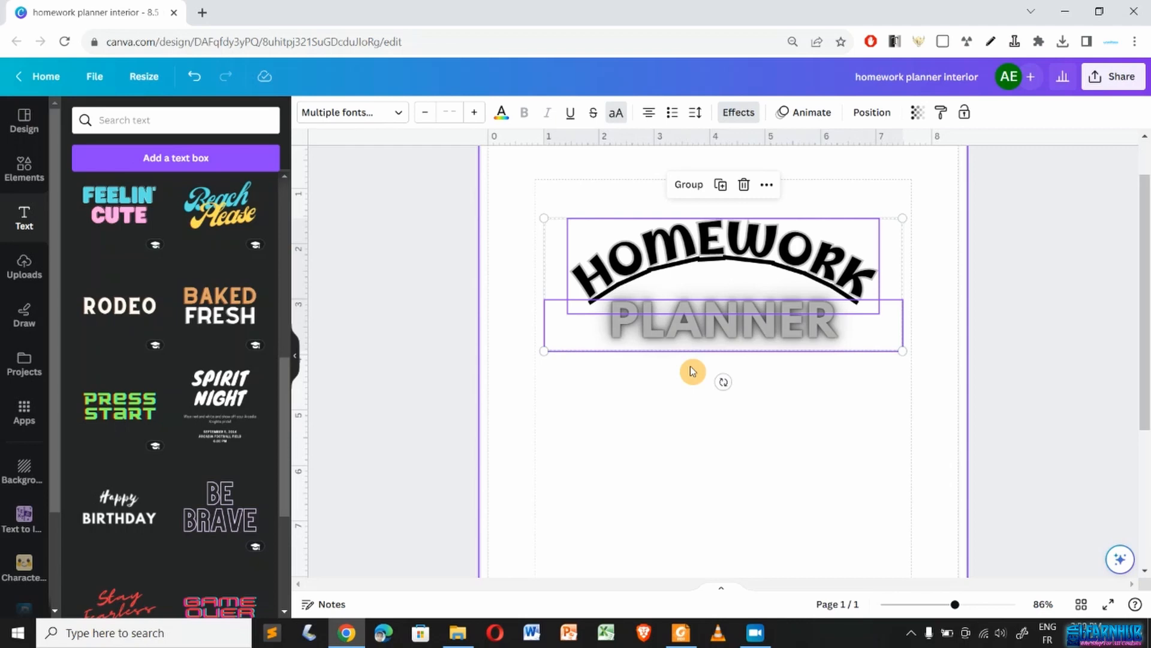
{"action": "left_click", "coordinate": [687, 184]}
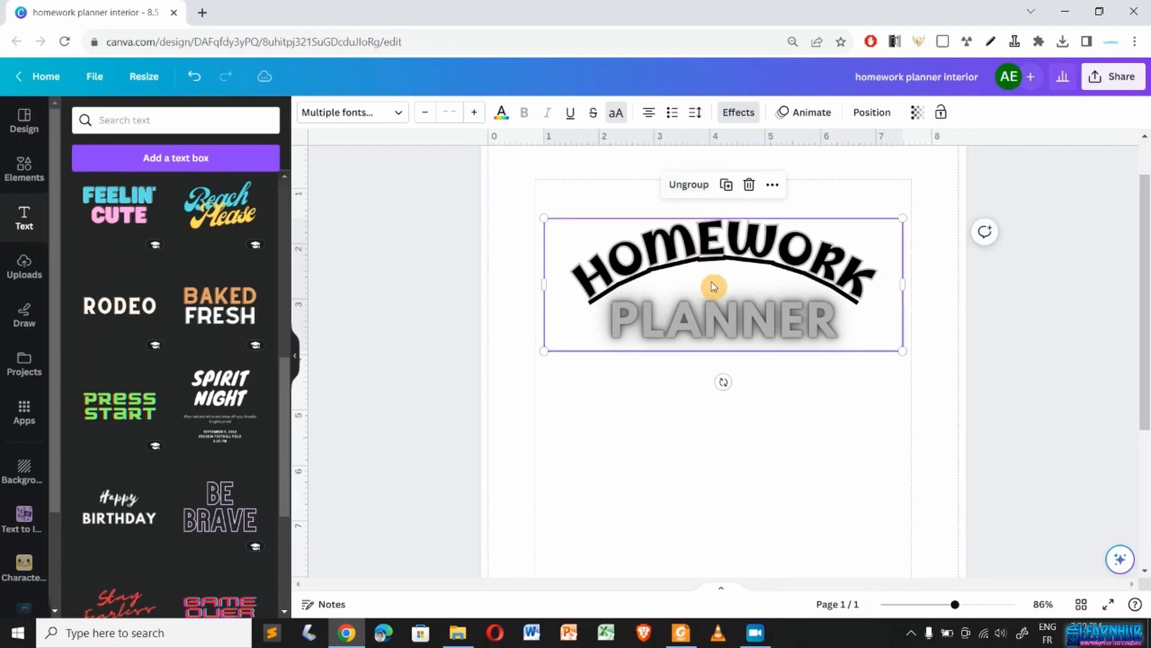
{"action": "left_click_drag", "start_coordinate": [900, 353], "coordinate": [874, 353]}
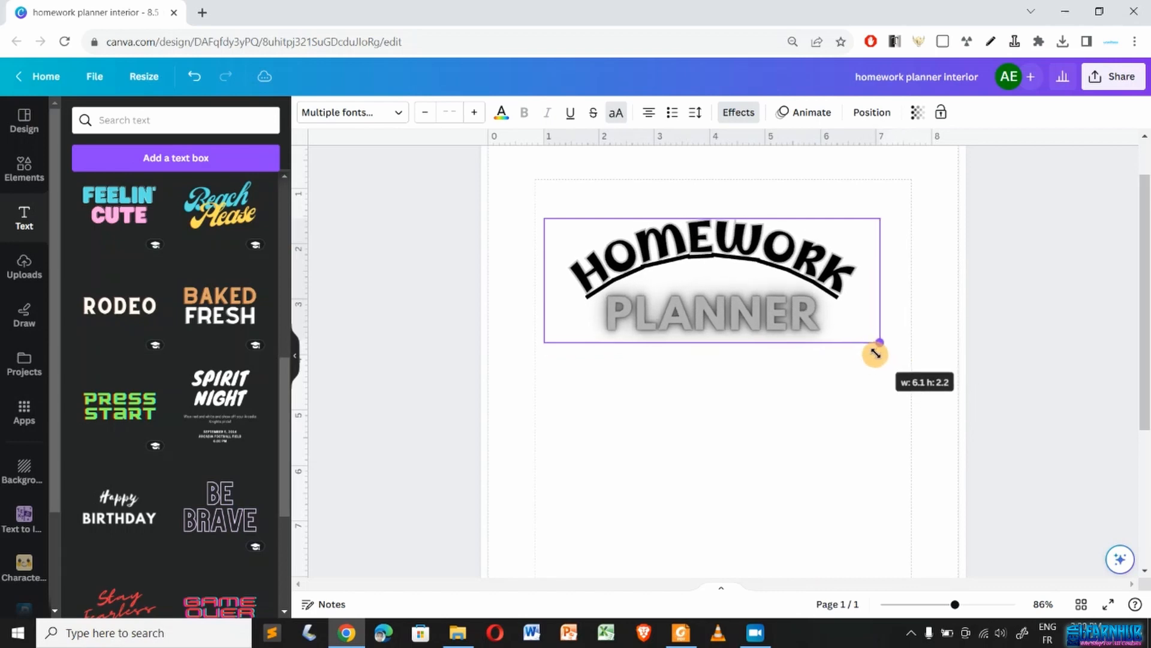
{"action": "left_click_drag", "start_coordinate": [752, 322], "coordinate": [762, 296]}
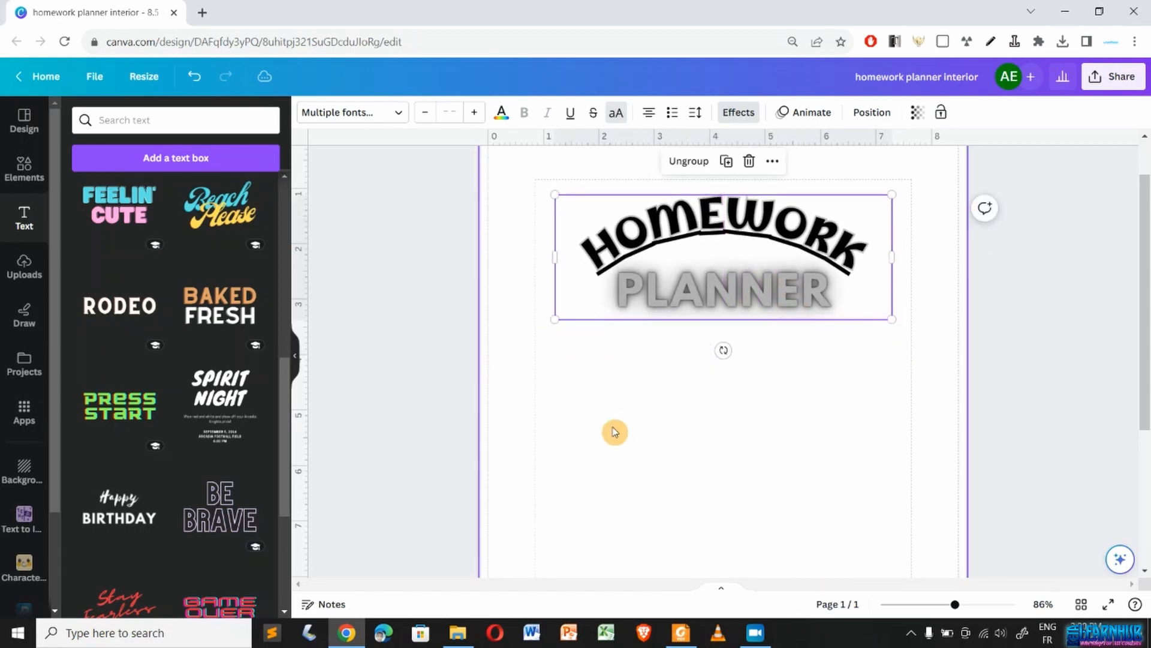
{"action": "scroll", "coordinate": [610, 432], "scroll_direction": "up", "scroll_amount": 2}
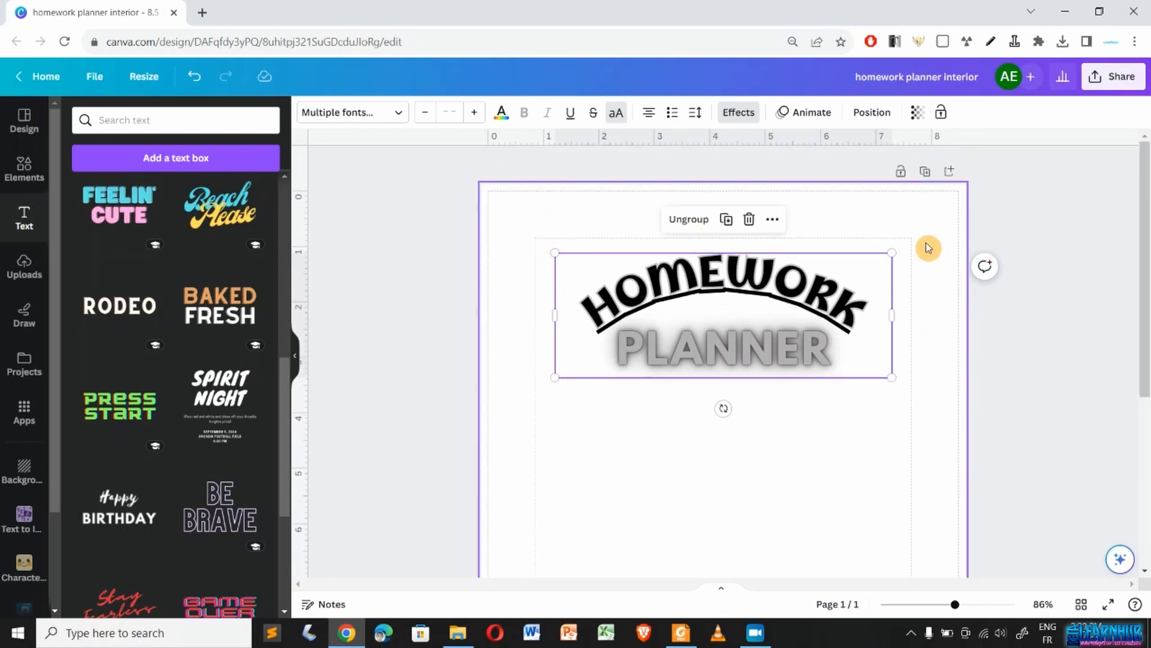
{"action": "scroll", "coordinate": [642, 566], "scroll_direction": "down", "scroll_amount": 5}
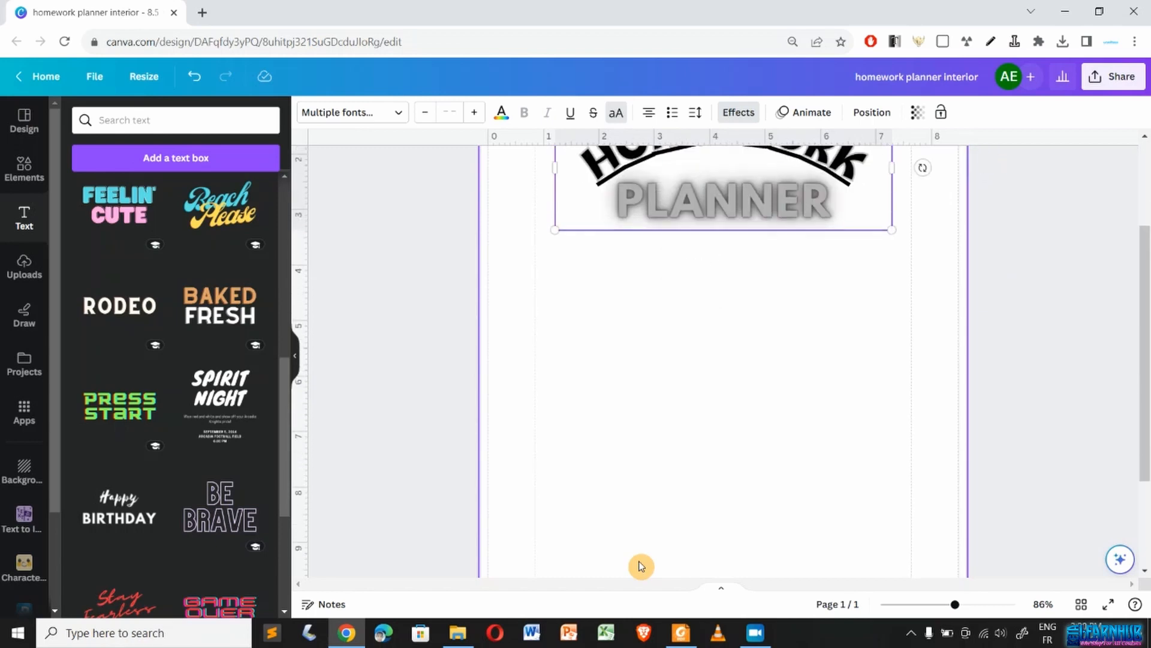
{"action": "scroll", "coordinate": [641, 566], "scroll_direction": "up", "scroll_amount": 5}
{"action": "scroll", "coordinate": [641, 566], "scroll_direction": "down", "scroll_amount": 3}
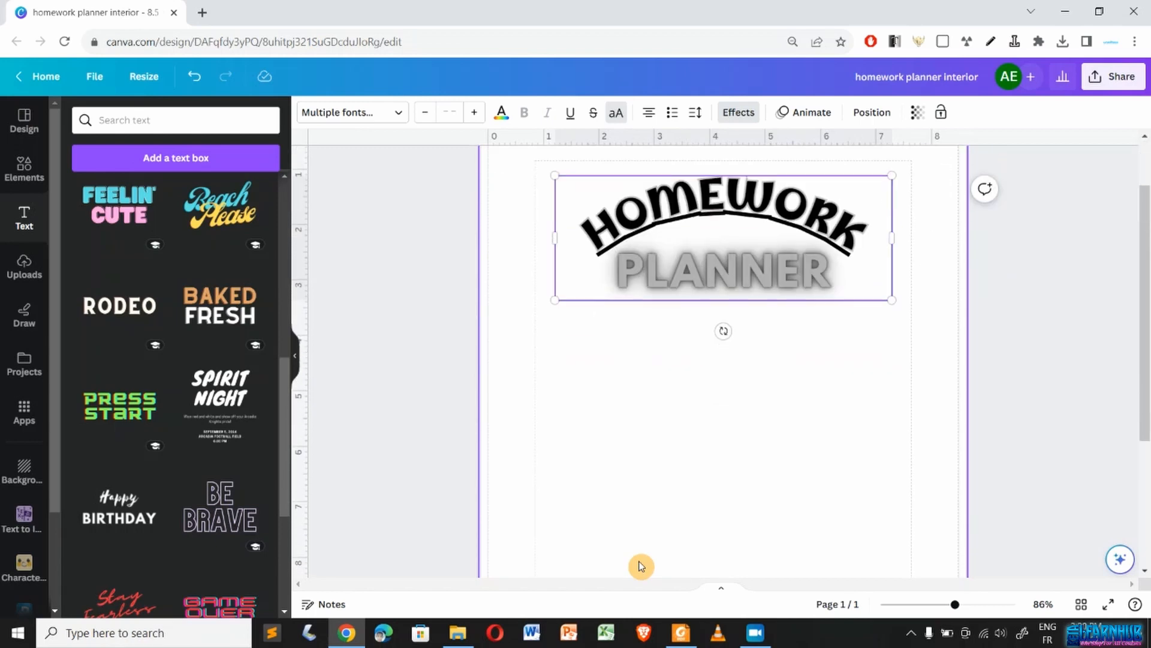
- Search the design elements for "homework" and place the black line-art open book with pen graphic centered just below the title
{"action": "left_click", "coordinate": [23, 170]}
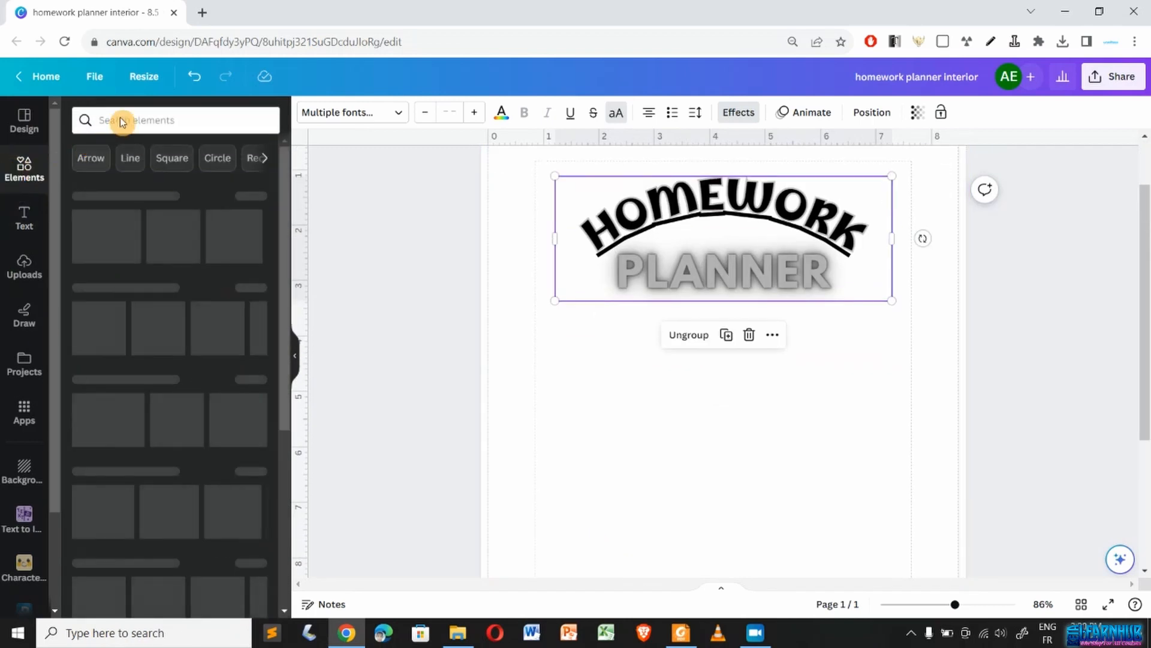
{"action": "left_click", "coordinate": [121, 120]}
{"action": "type", "text": "h"}
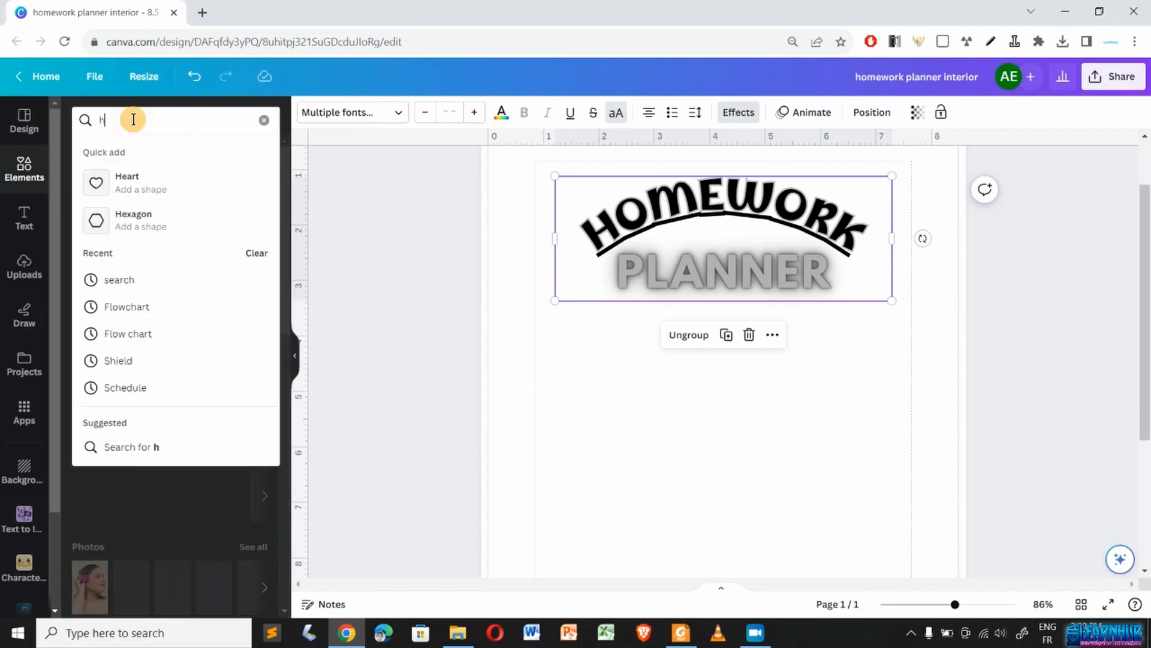
{"action": "type", "text": "omewor"}
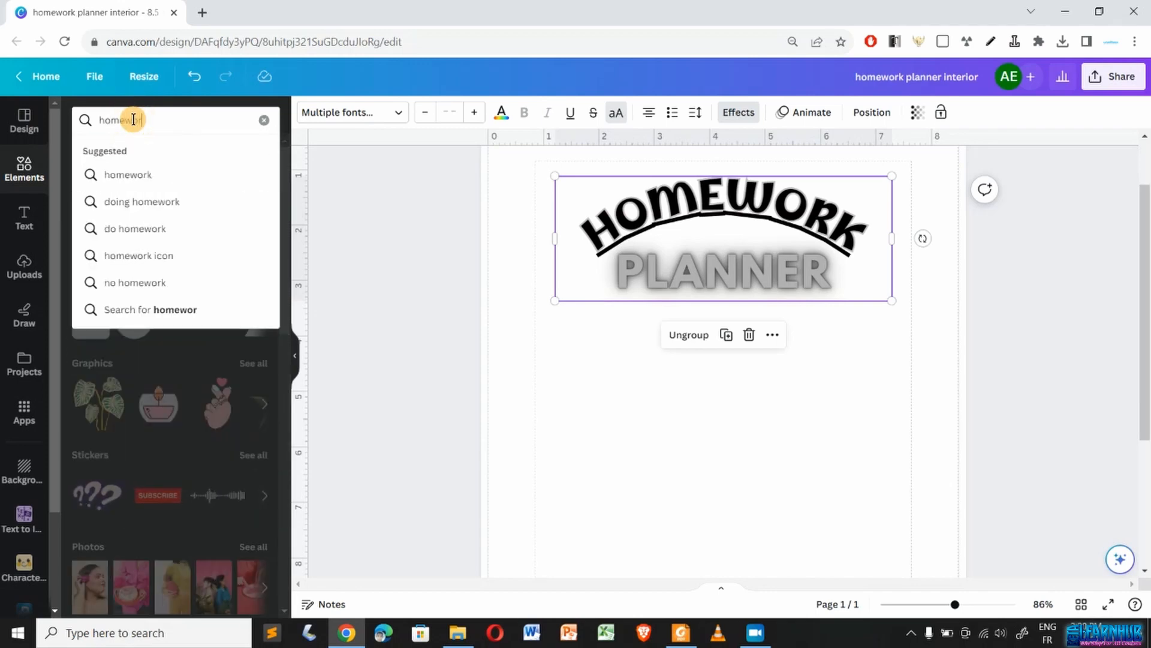
{"action": "type", "text": "k"}
{"action": "key", "text": "Return"}
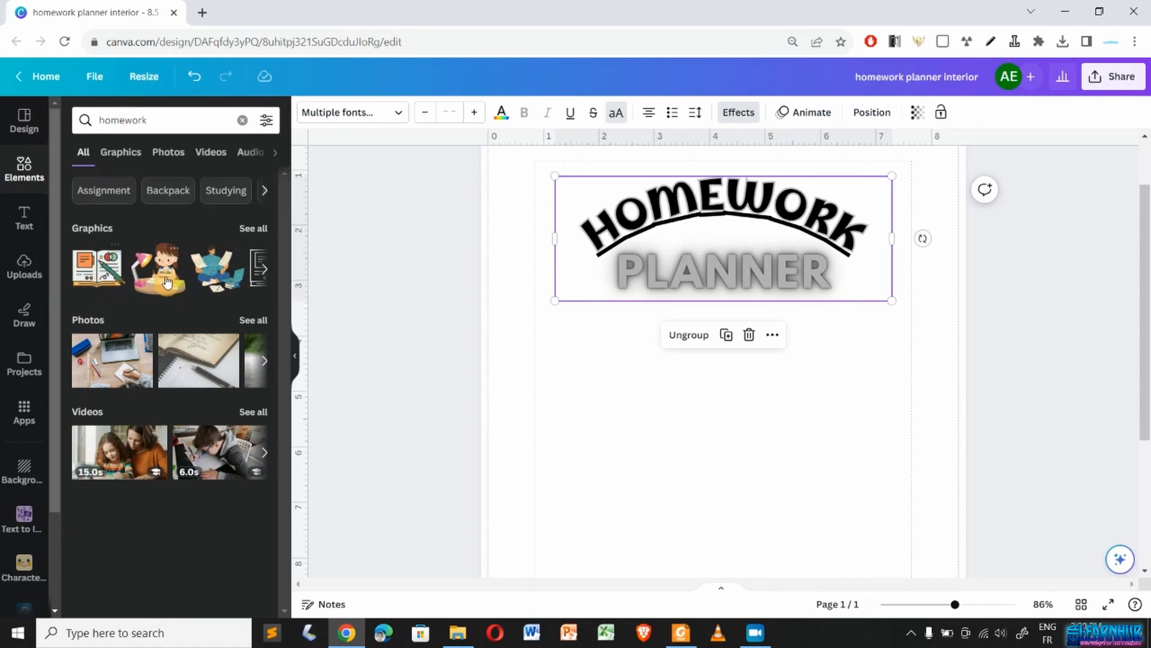
{"action": "scroll", "coordinate": [180, 275], "scroll_direction": "right", "scroll_amount": 3}
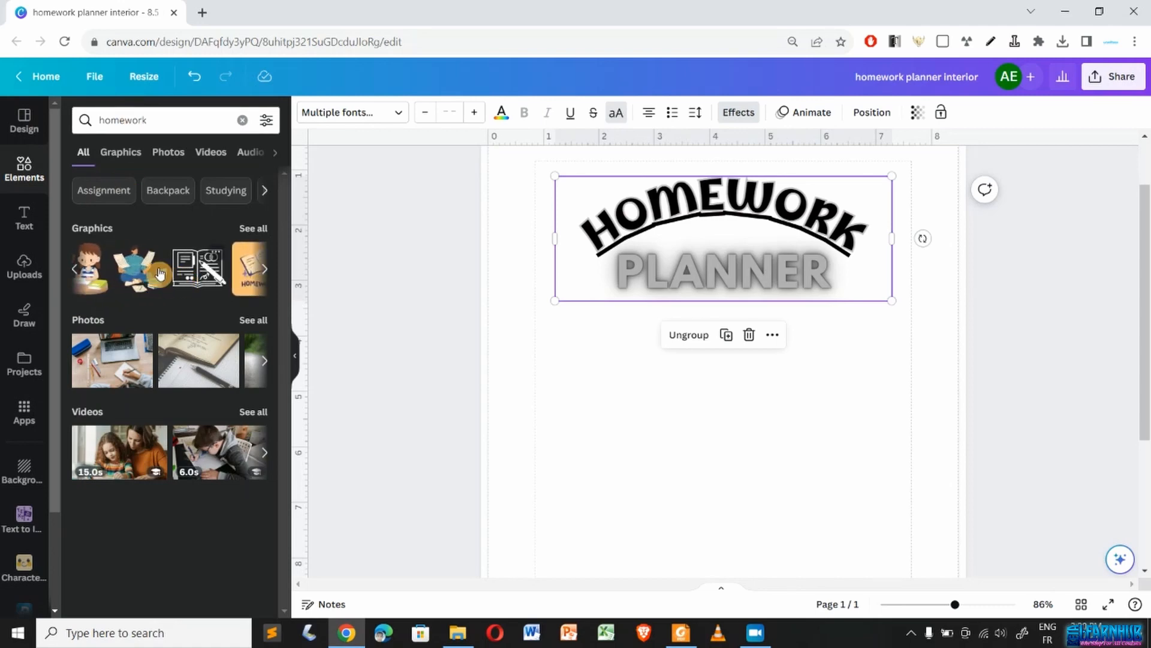
{"action": "left_click", "coordinate": [193, 273]}
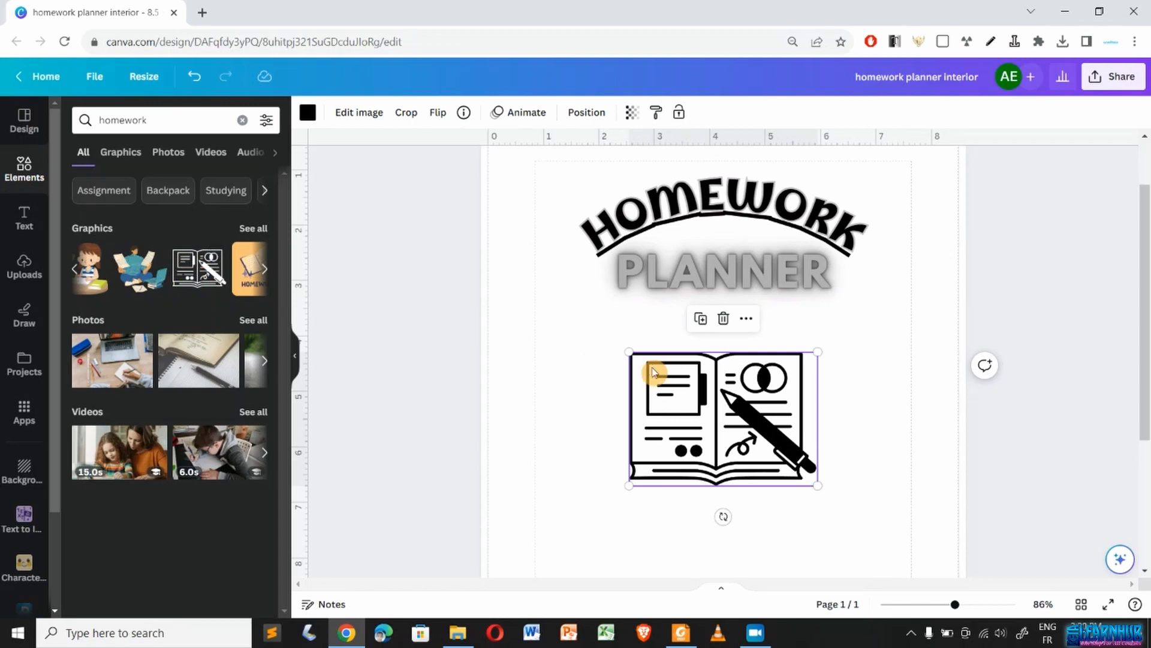
{"action": "left_click_drag", "start_coordinate": [707, 455], "coordinate": [710, 420]}
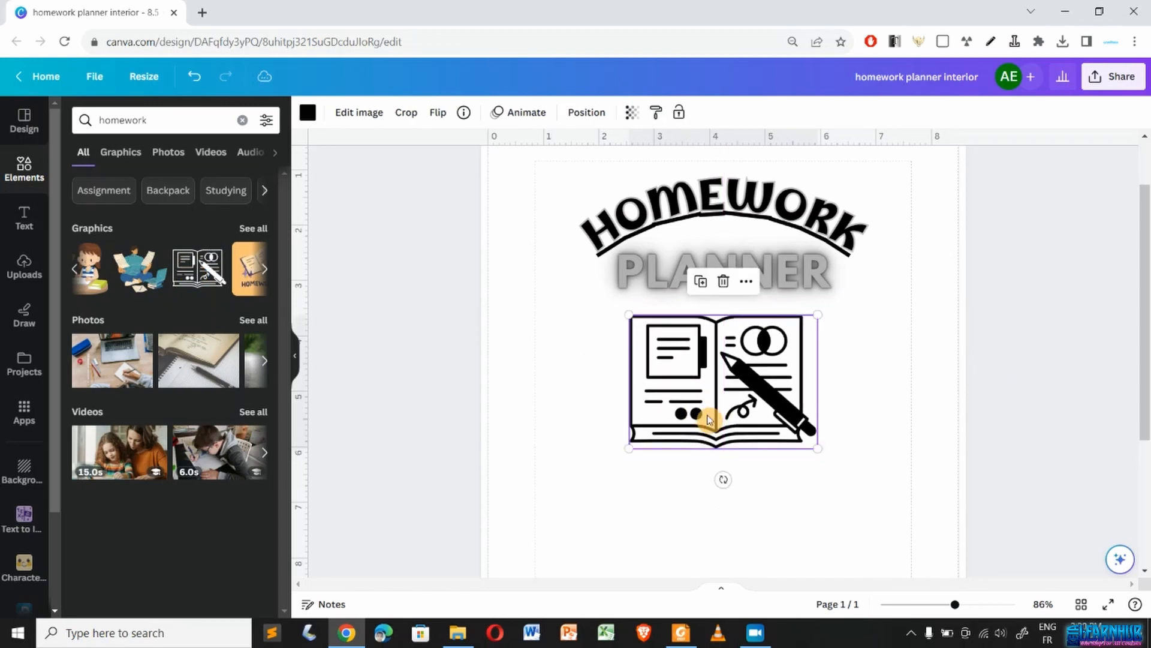
- Try light gray, gray, dark gray, lime and orange on the book graphic, ending on black
{"action": "left_click", "coordinate": [305, 113]}
{"action": "left_click", "coordinate": [213, 378]}
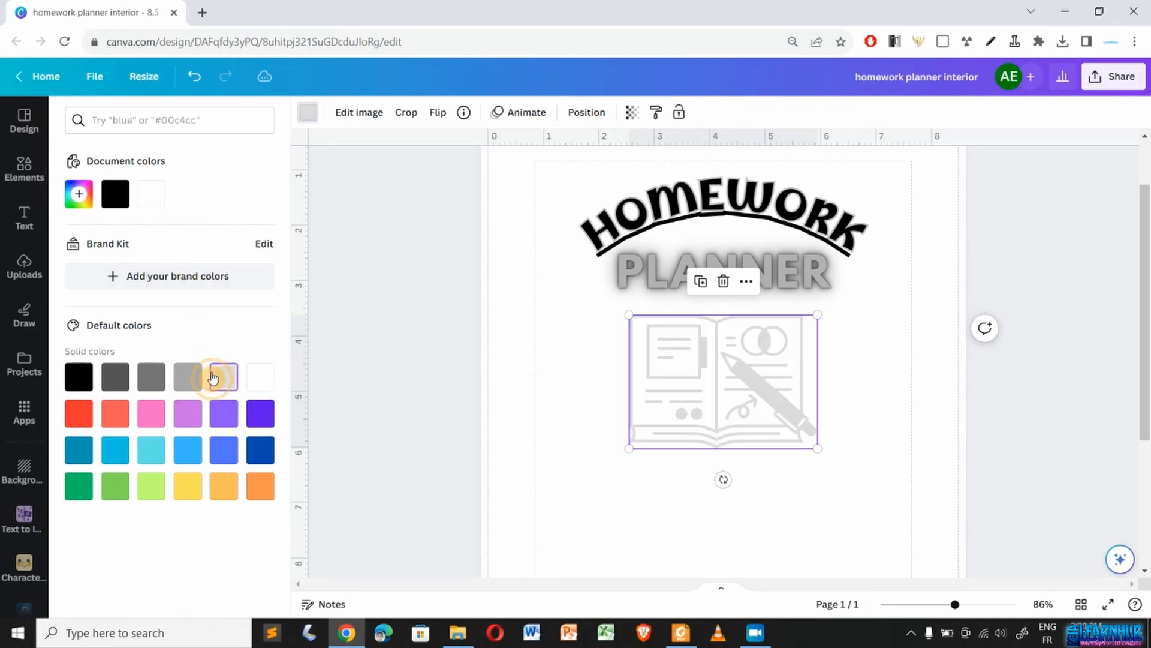
{"action": "left_click", "coordinate": [149, 377]}
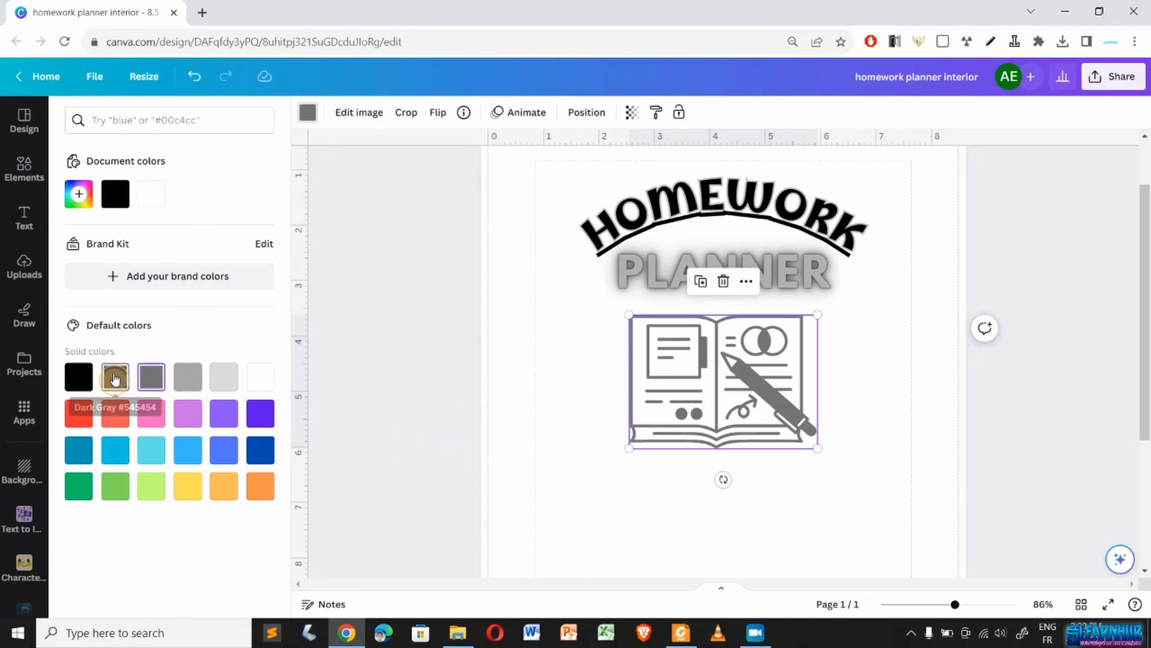
{"action": "left_click", "coordinate": [118, 376]}
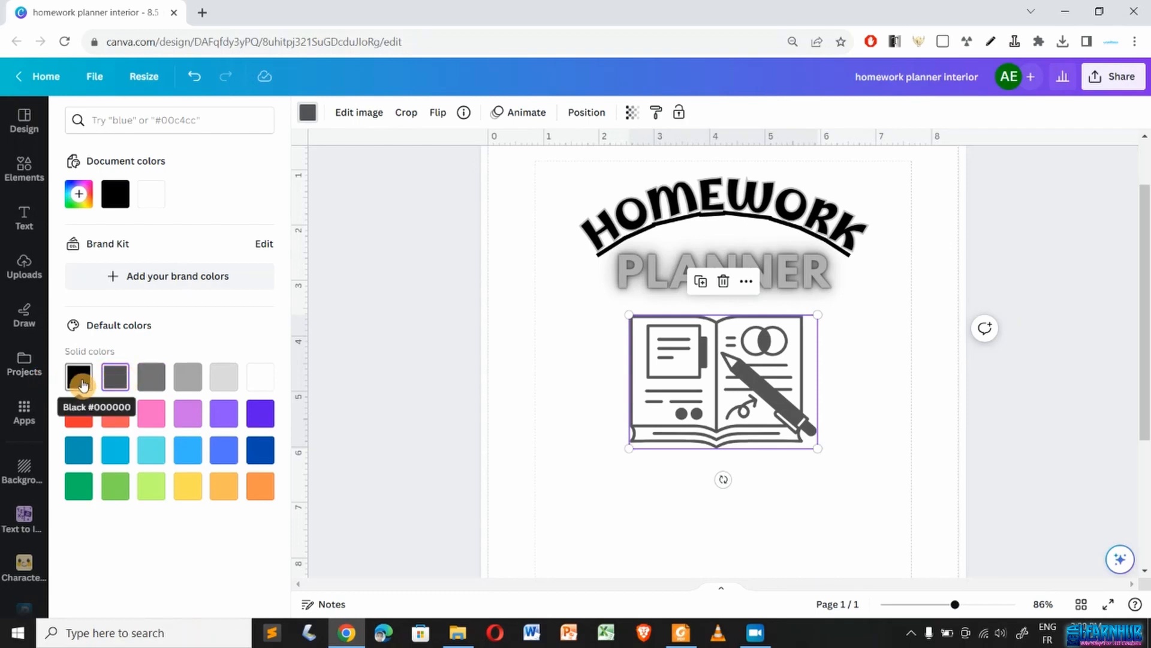
{"action": "left_click", "coordinate": [81, 379]}
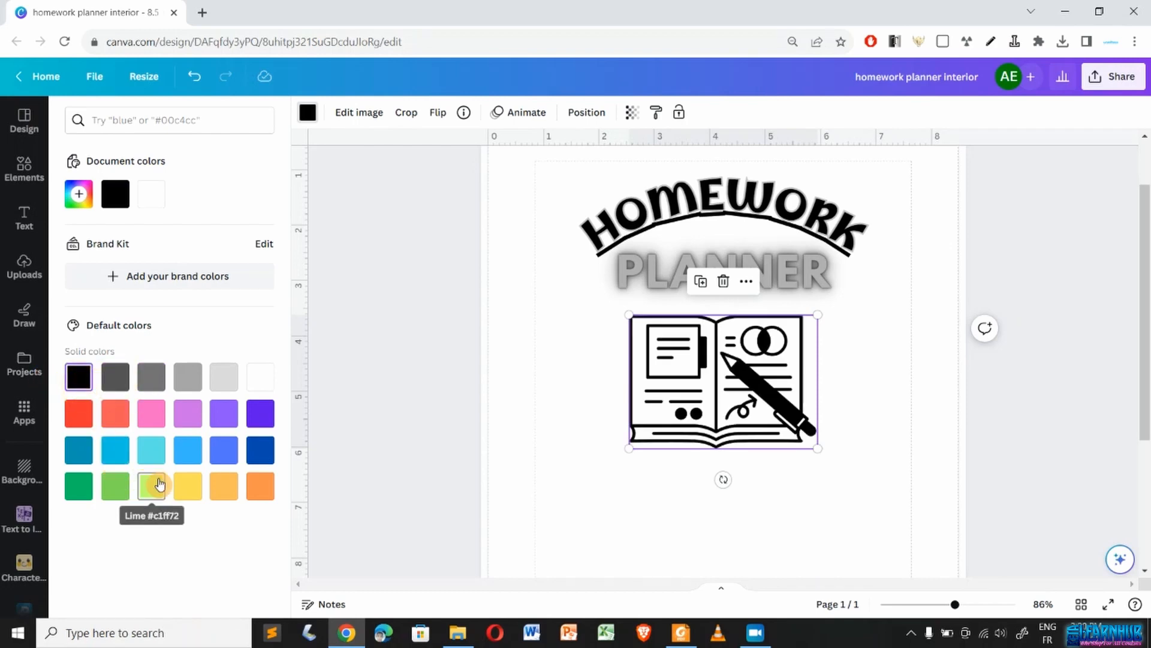
{"action": "left_click", "coordinate": [154, 482]}
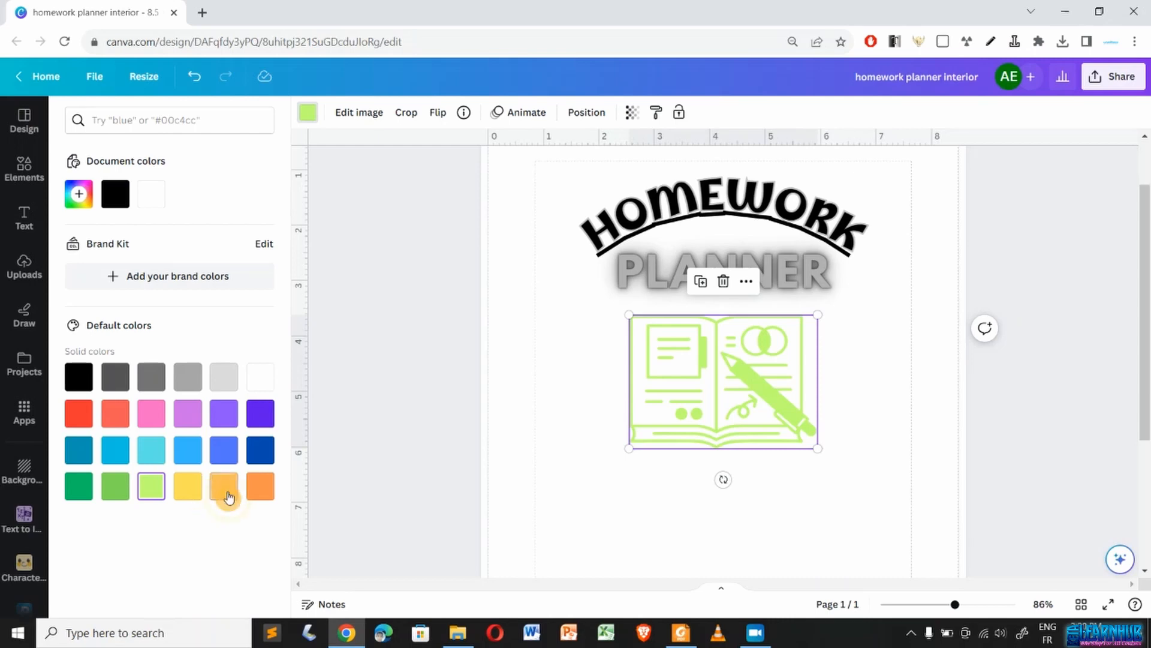
{"action": "left_click", "coordinate": [229, 497]}
{"action": "left_click", "coordinate": [266, 499]}
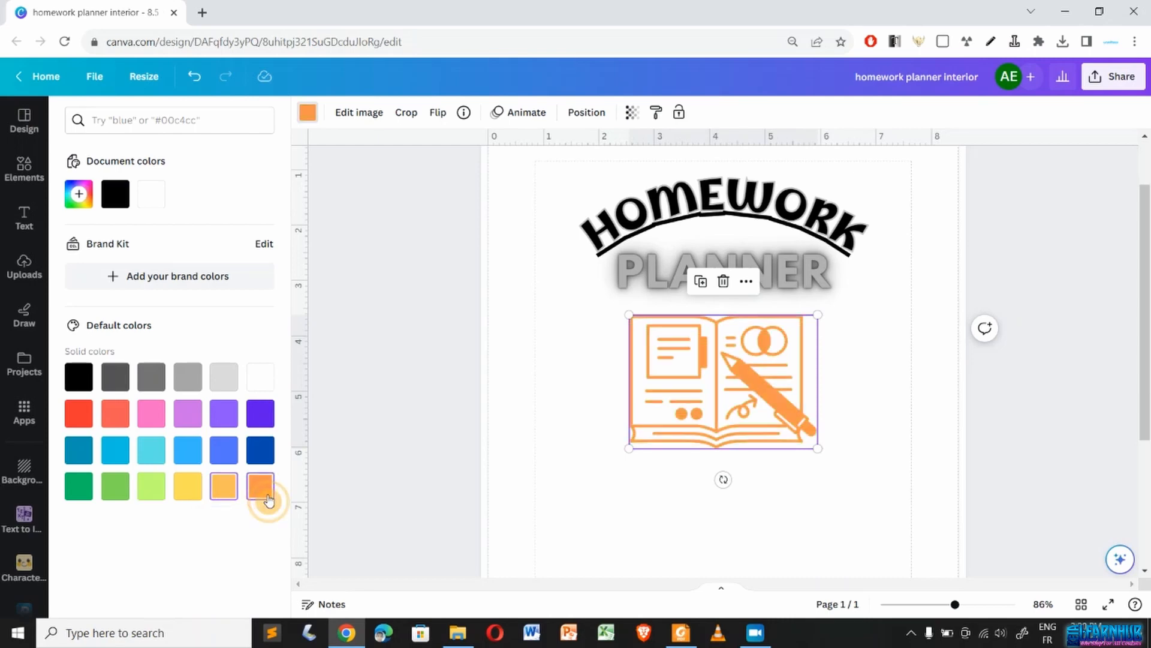
{"action": "left_click", "coordinate": [78, 377]}
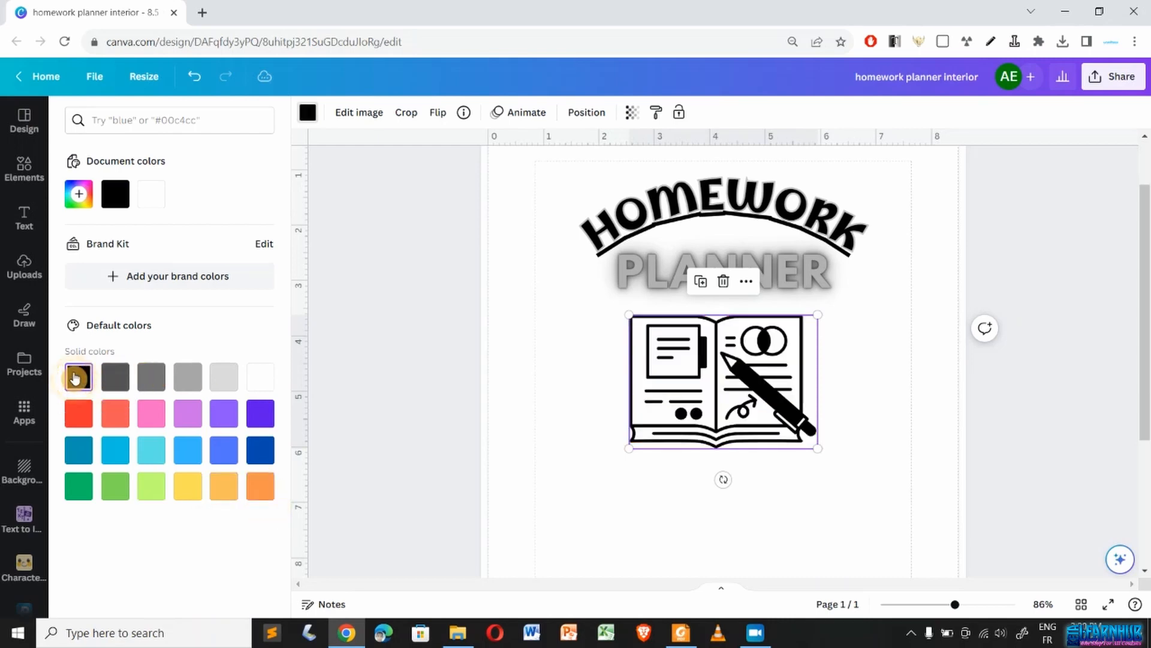
- Add a body text box and place it centered just below the book graphic
{"action": "left_click", "coordinate": [680, 506]}
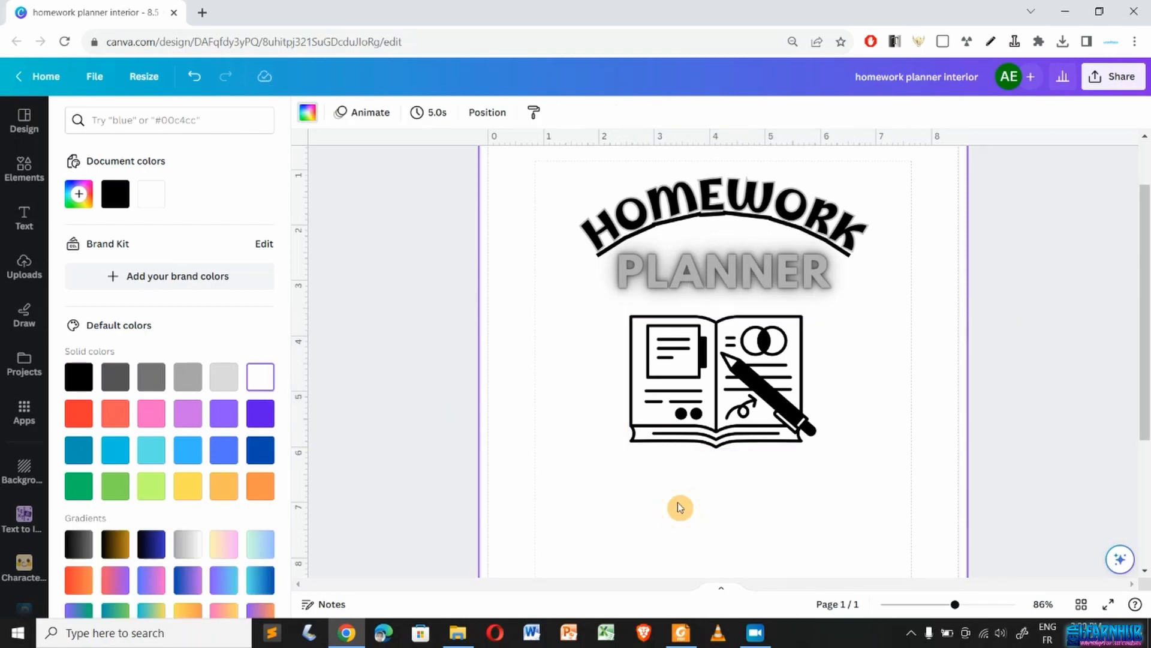
{"action": "left_click", "coordinate": [21, 220]}
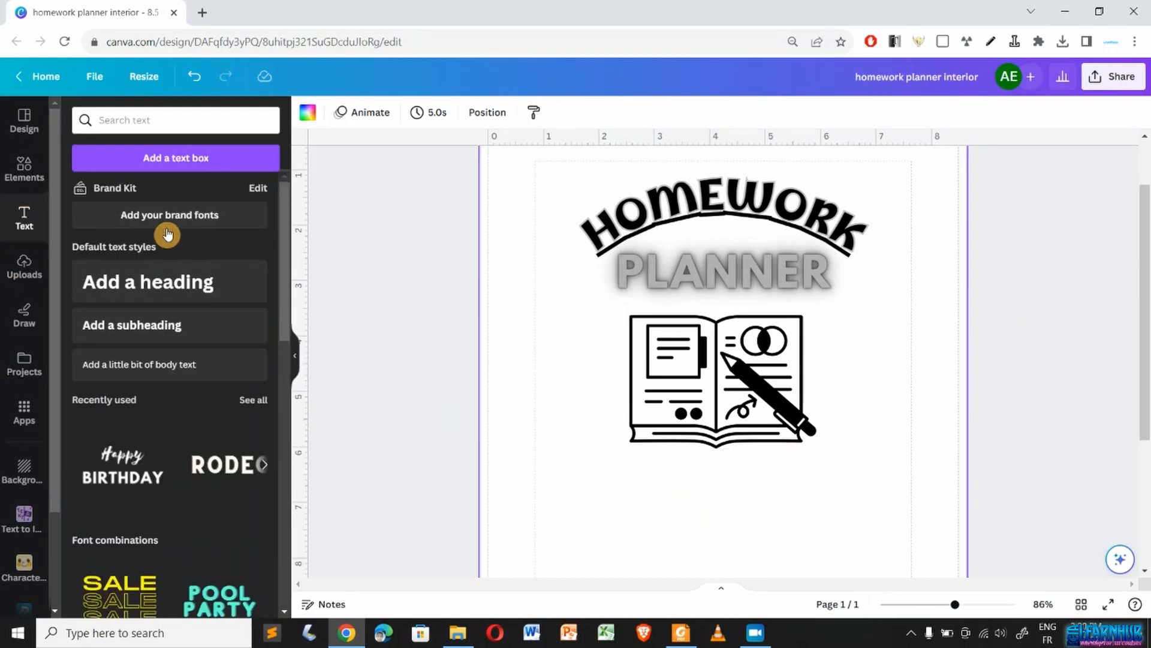
{"action": "left_click", "coordinate": [139, 368]}
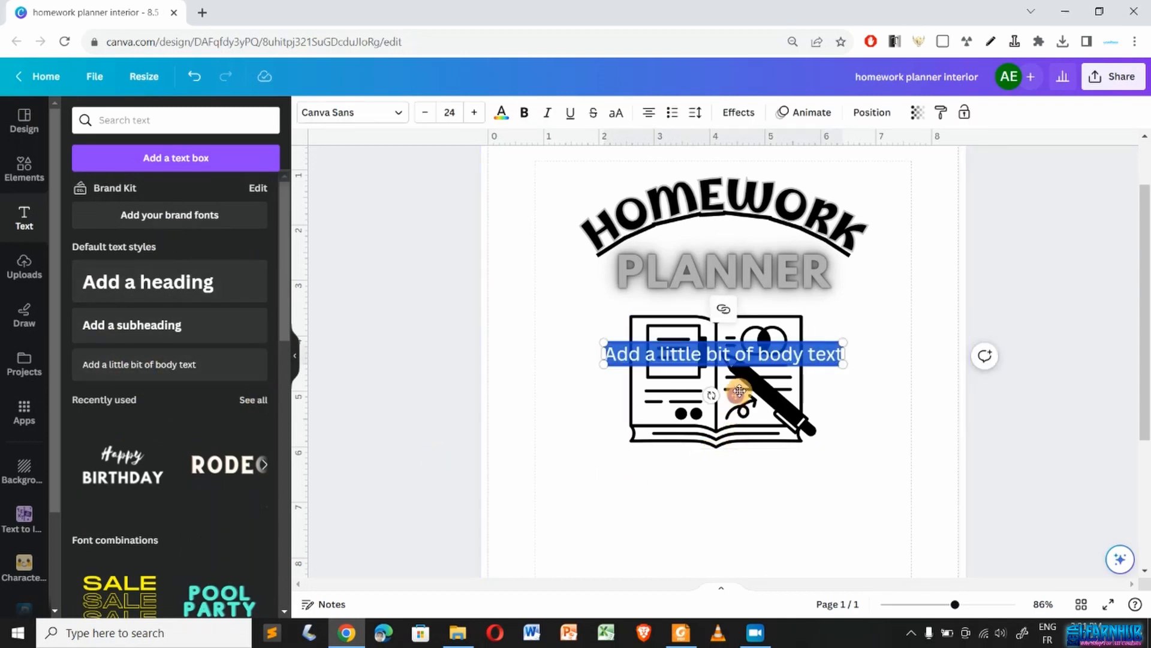
{"action": "left_click_drag", "start_coordinate": [739, 391], "coordinate": [736, 532]}
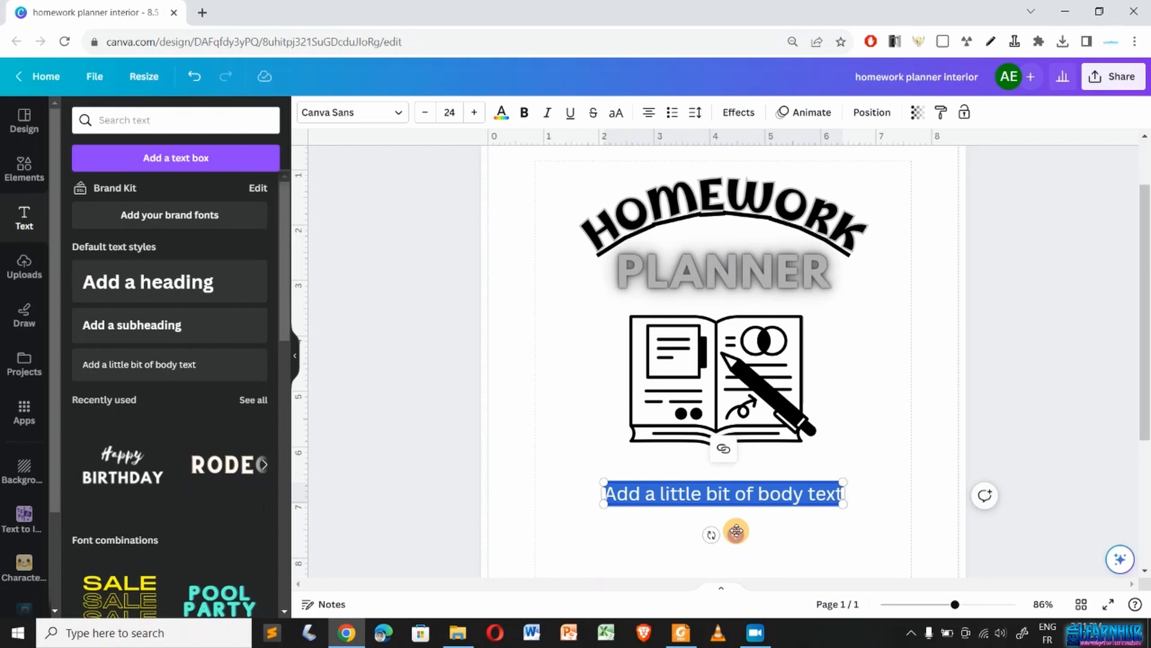
- Replace the placeholder text with "this book belongs to" and add a line of underscores beneath it for the name
{"action": "type", "text": "this"}
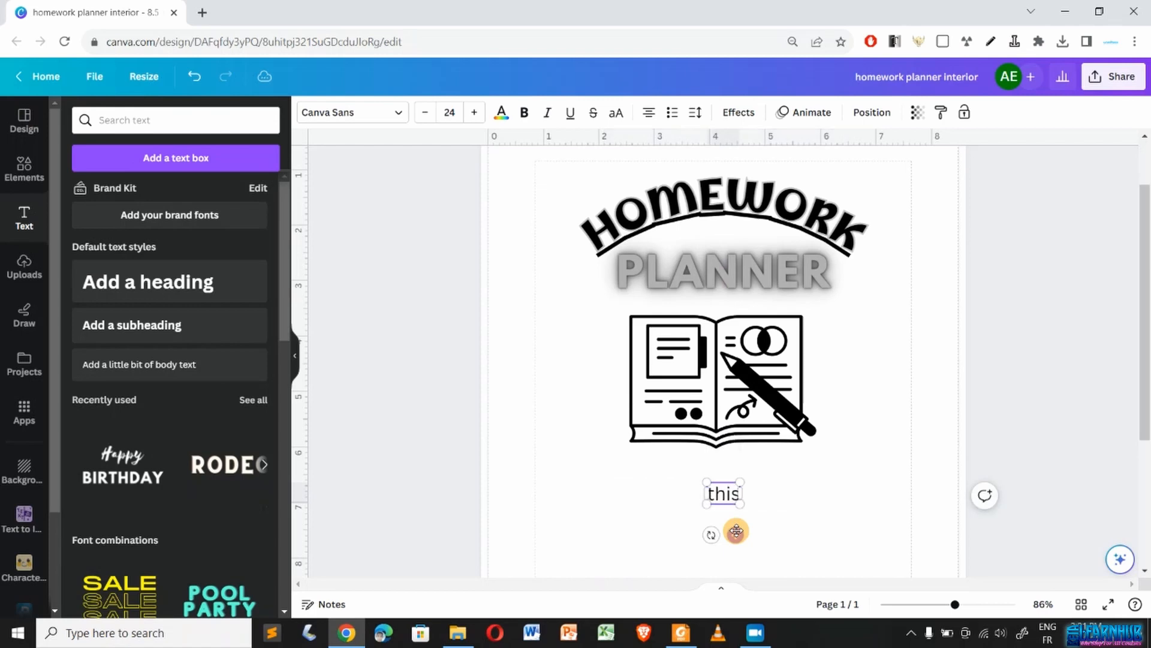
{"action": "type", "text": " book b"}
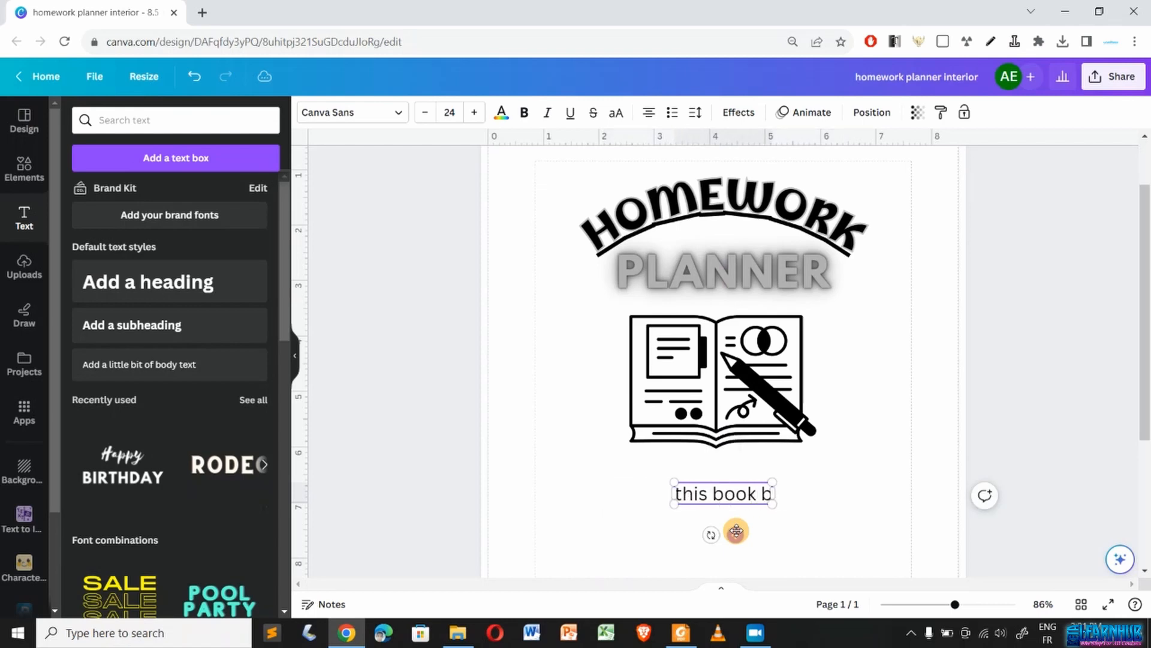
{"action": "type", "text": "elongs"}
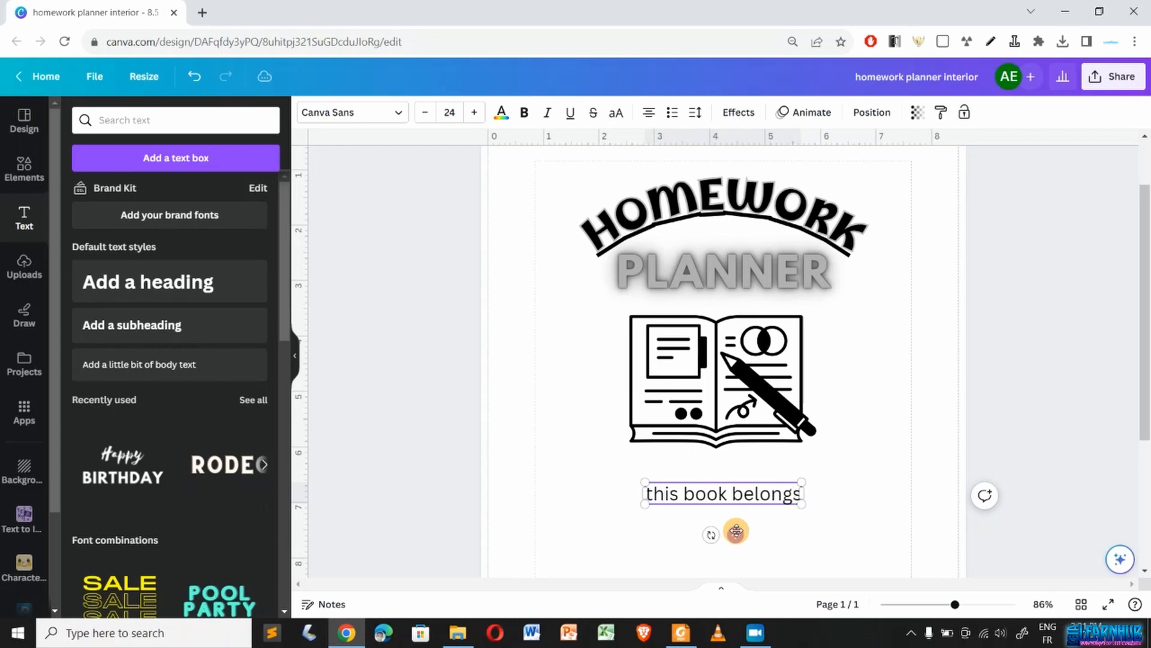
{"action": "type", "text": " to"}
{"action": "key", "text": "Return"}
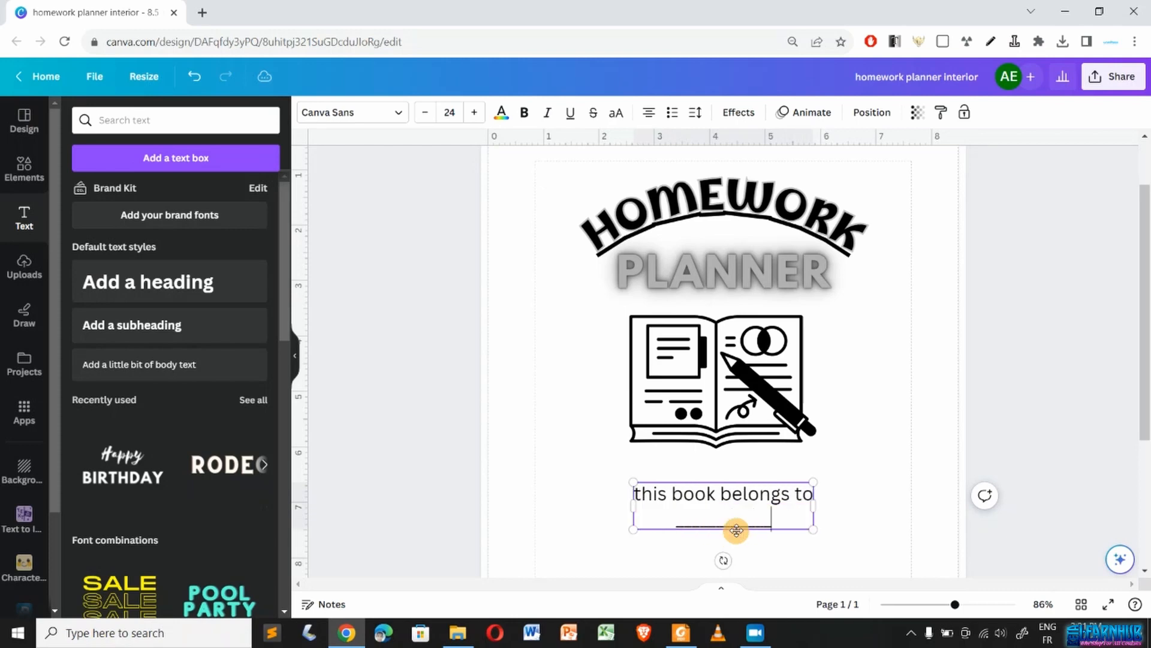
{"action": "scroll", "coordinate": [737, 530], "scroll_direction": "down", "scroll_amount": 4}
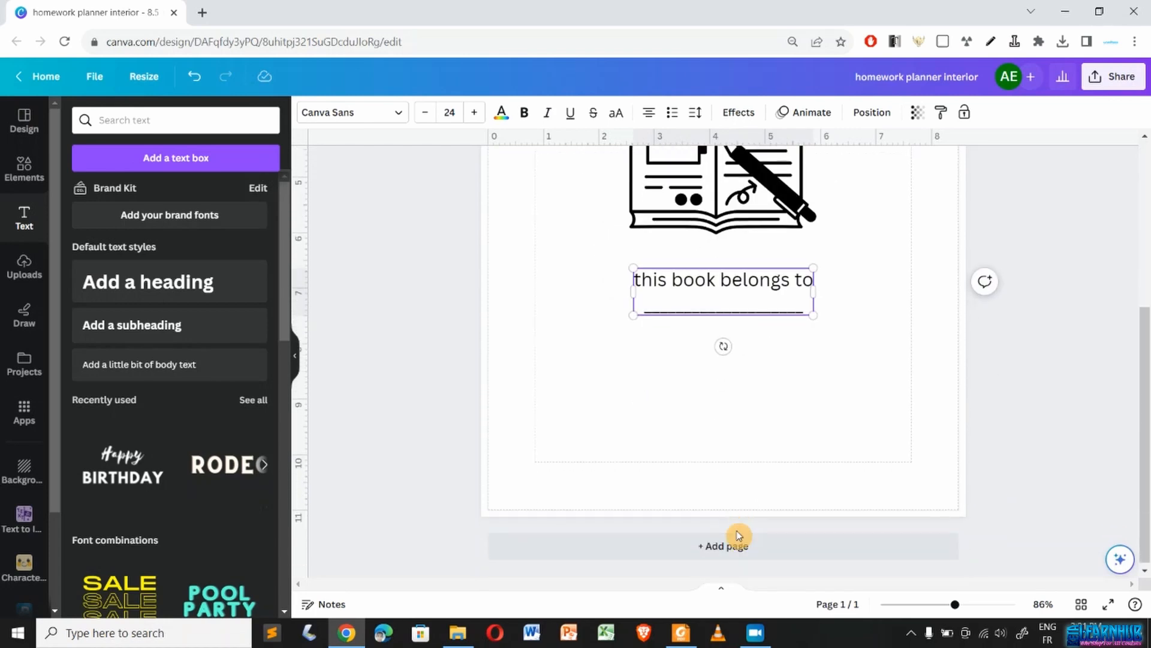
{"action": "left_click", "coordinate": [660, 390]}
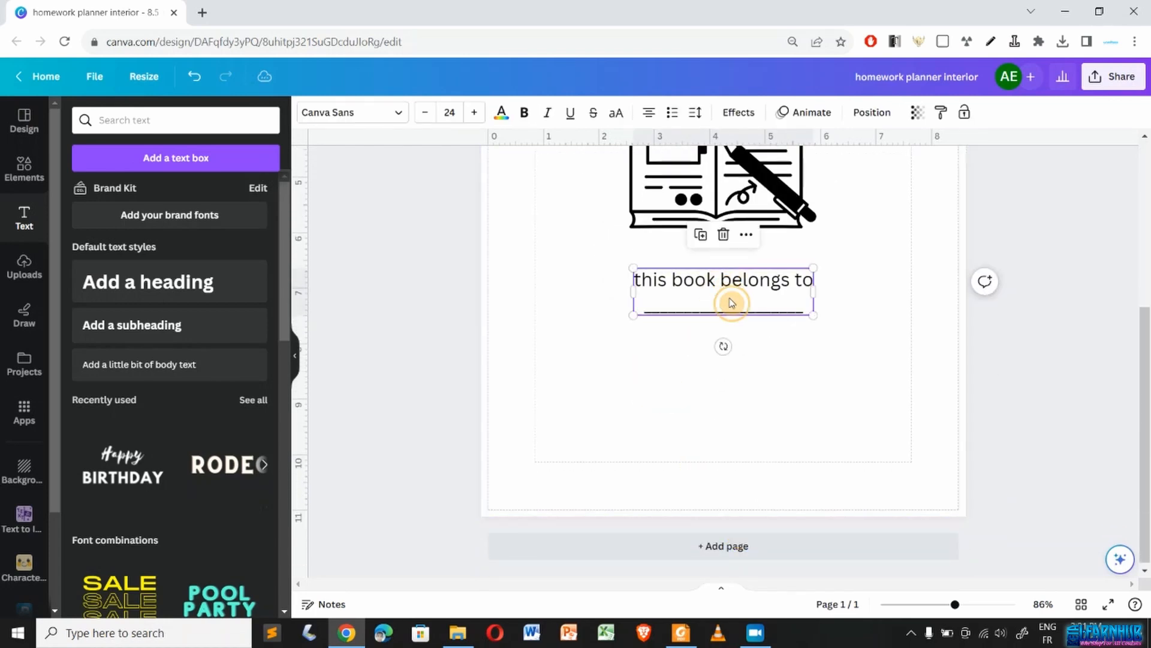
- Move the "this book belongs to" text slightly lower and try the middle, bottom and top page alignments on it
{"action": "left_click_drag", "start_coordinate": [730, 301], "coordinate": [730, 334]}
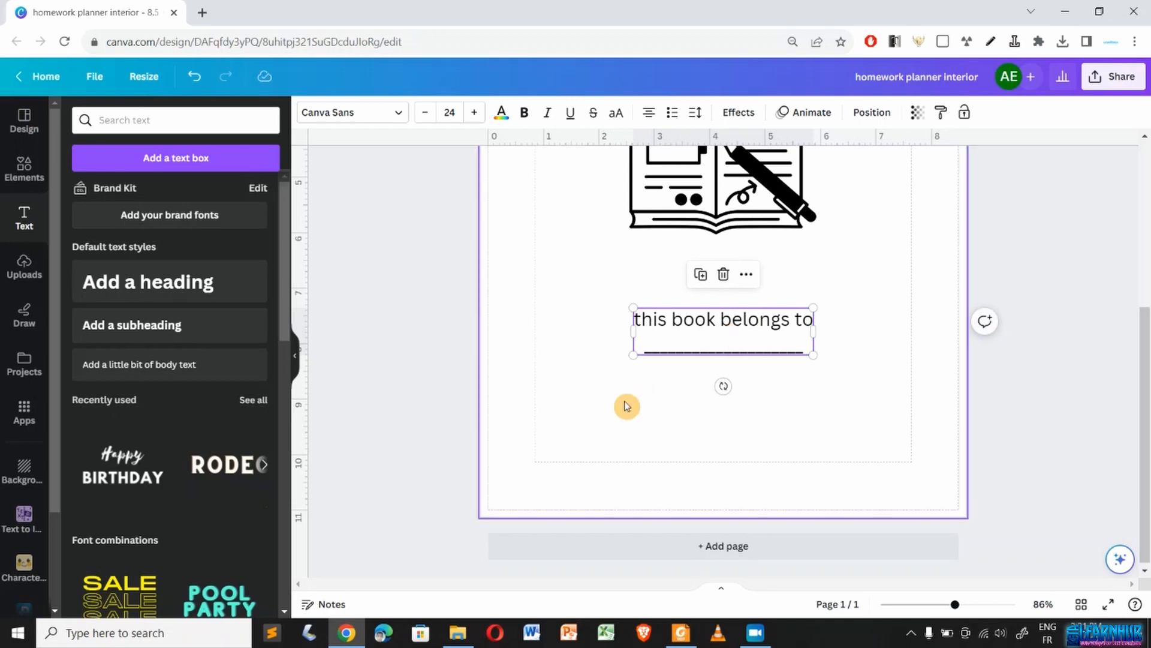
{"action": "left_click", "coordinate": [661, 401]}
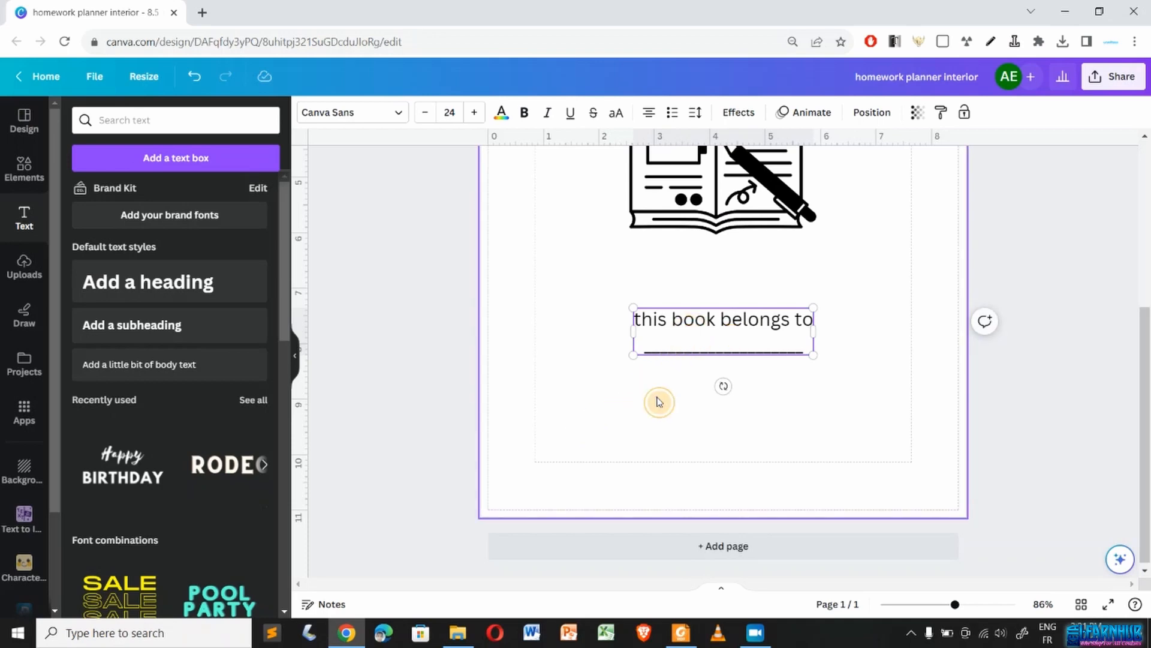
{"action": "left_click", "coordinate": [715, 318]}
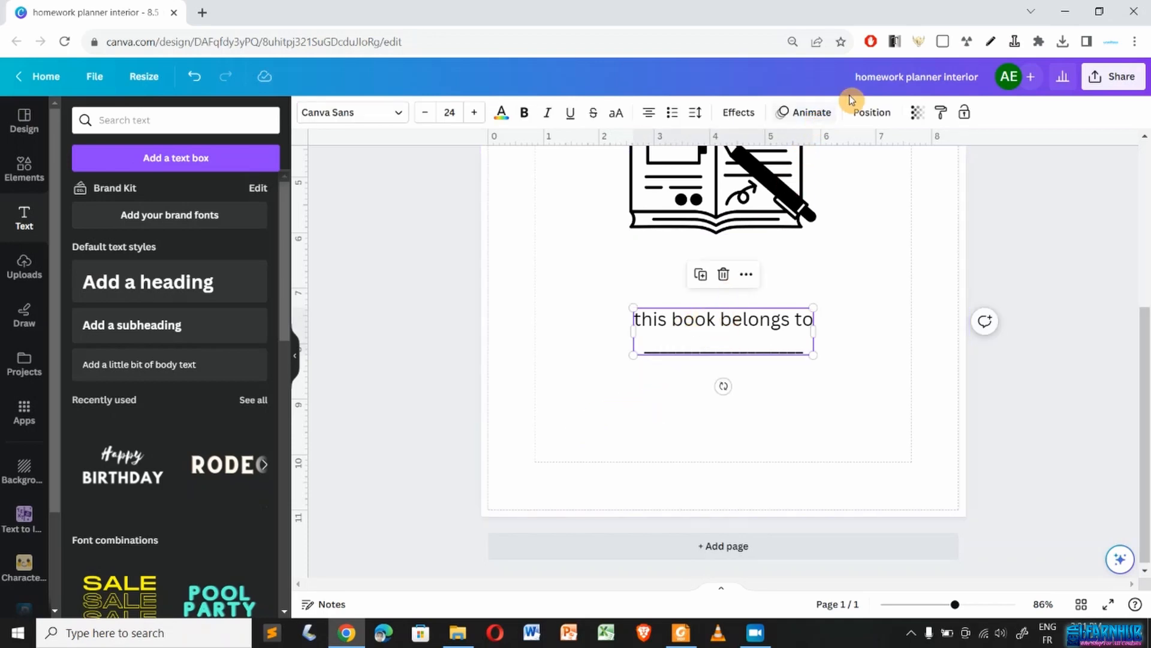
{"action": "left_click", "coordinate": [869, 114]}
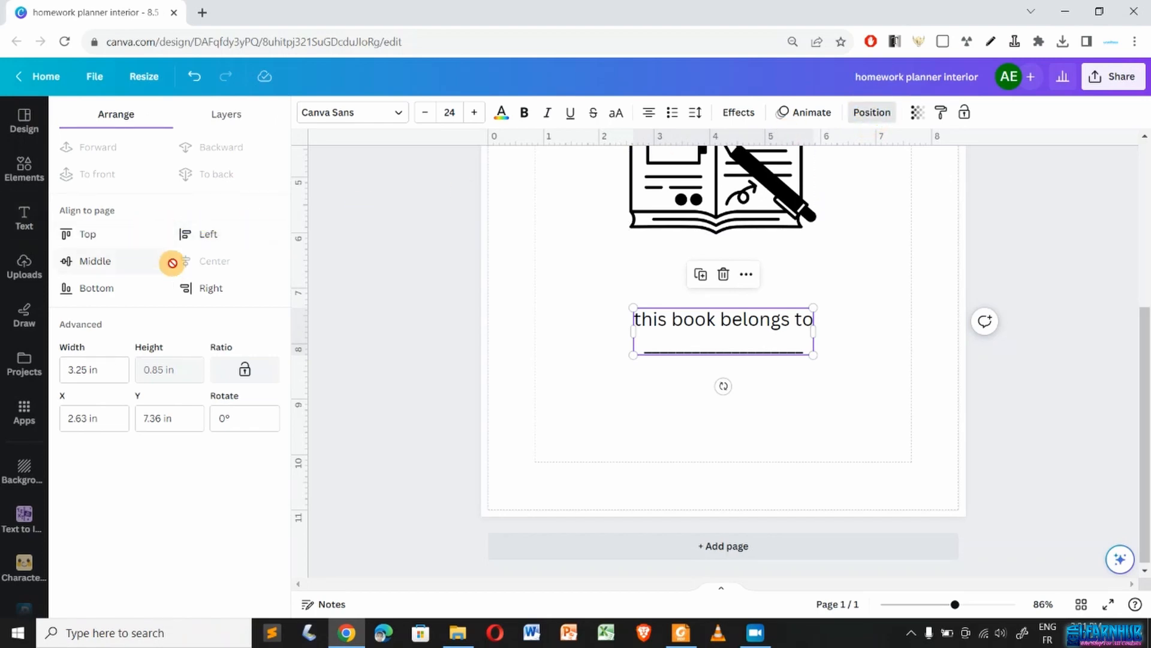
{"action": "left_click", "coordinate": [104, 262]}
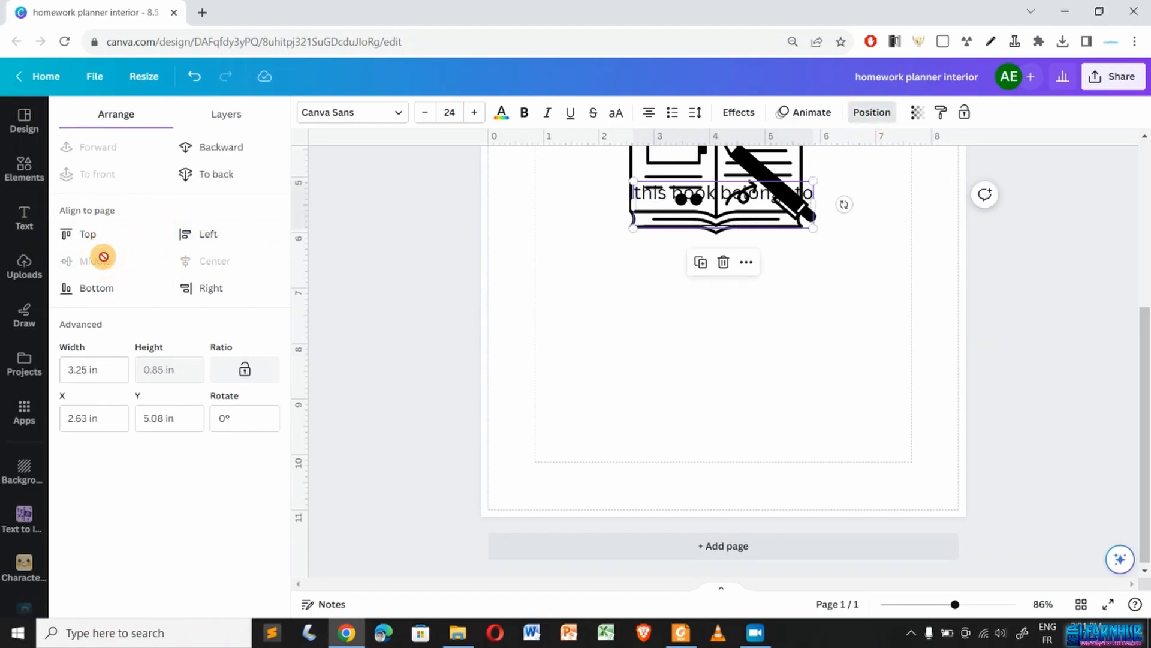
{"action": "left_click", "coordinate": [89, 290]}
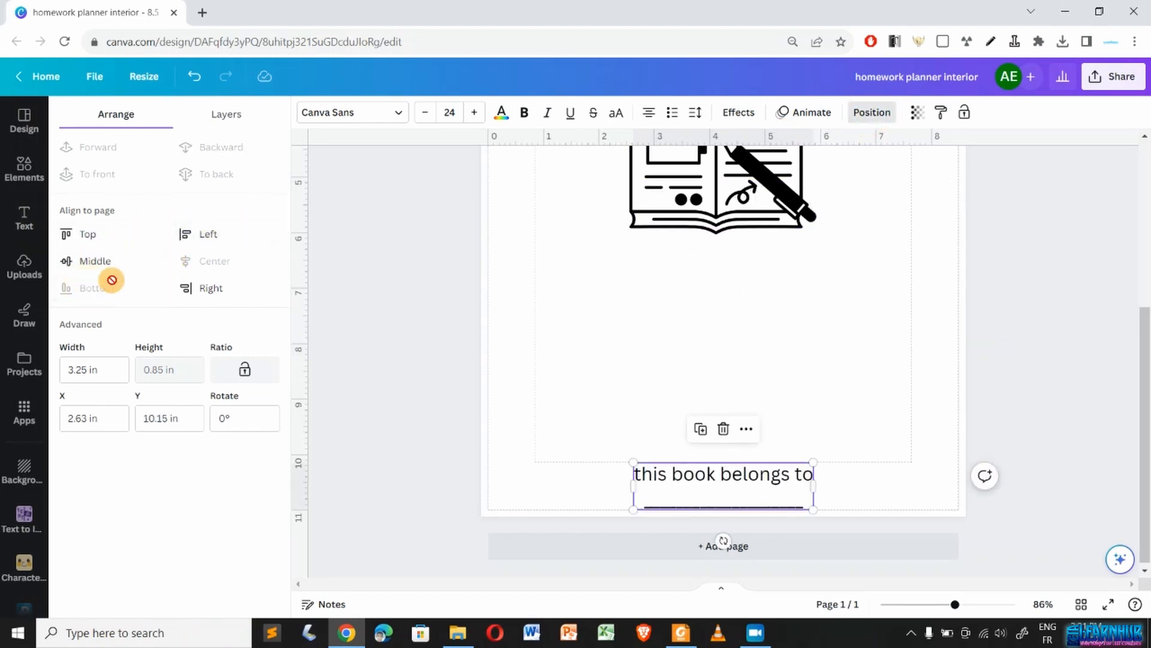
{"action": "left_click", "coordinate": [107, 240]}
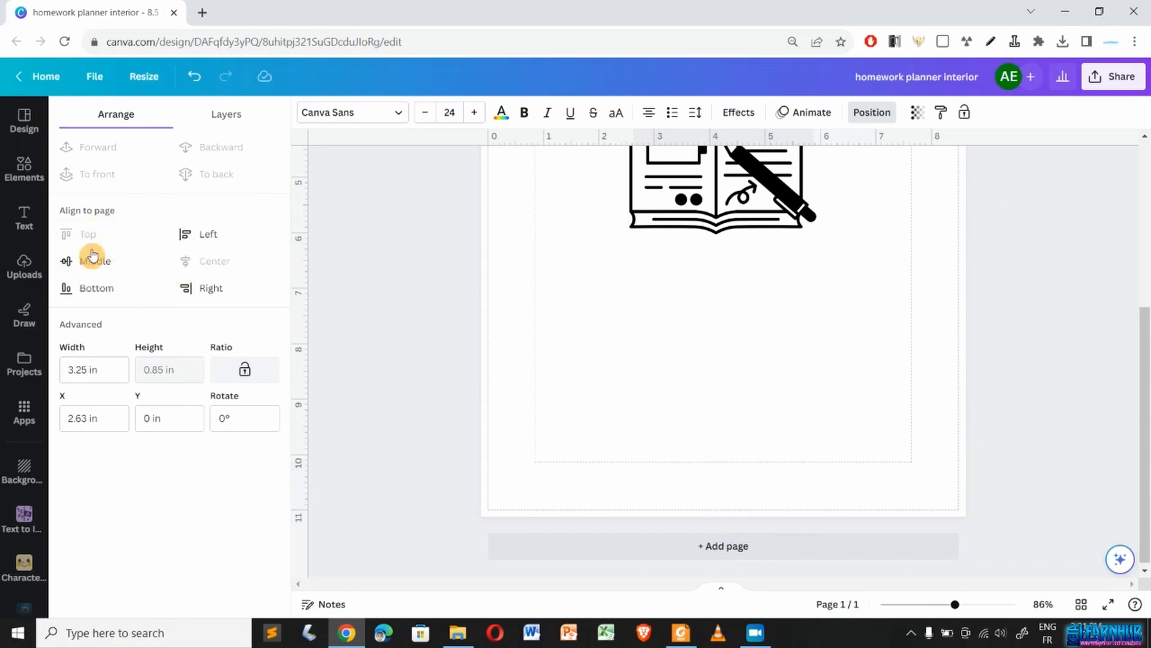
{"action": "left_click", "coordinate": [91, 258]}
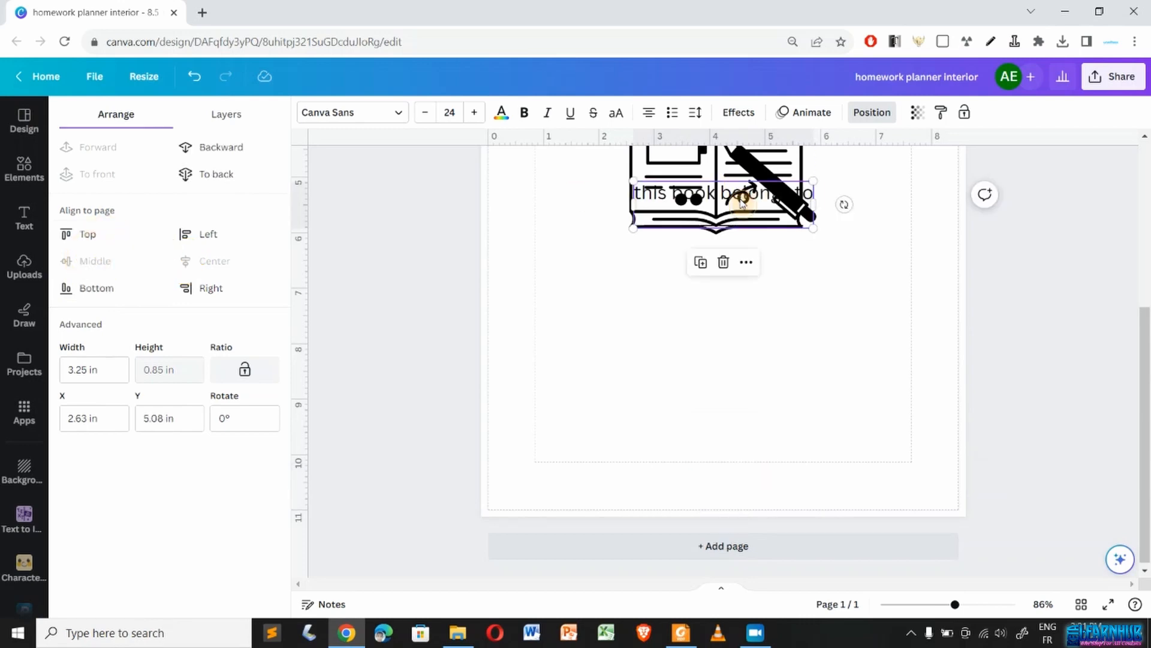
- Move the "this book belongs to" text below the book, to about X 2.55 in and Y 6.66 in, and make it uppercase
{"action": "left_click_drag", "start_coordinate": [740, 203], "coordinate": [739, 291]}
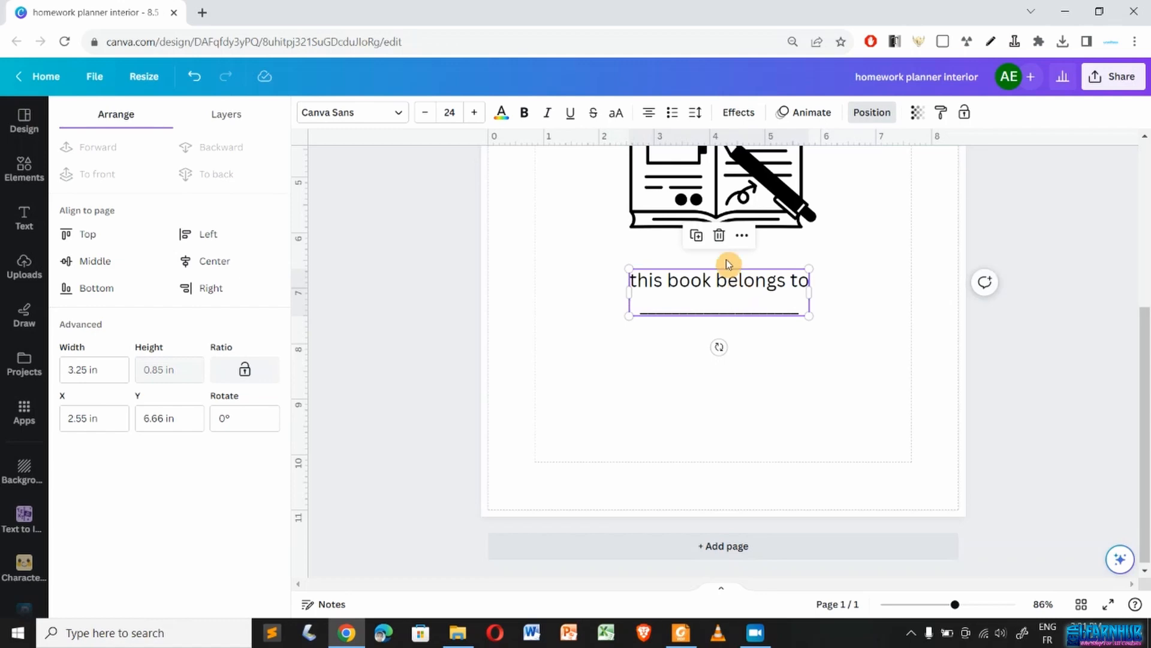
{"action": "left_click", "coordinate": [619, 115]}
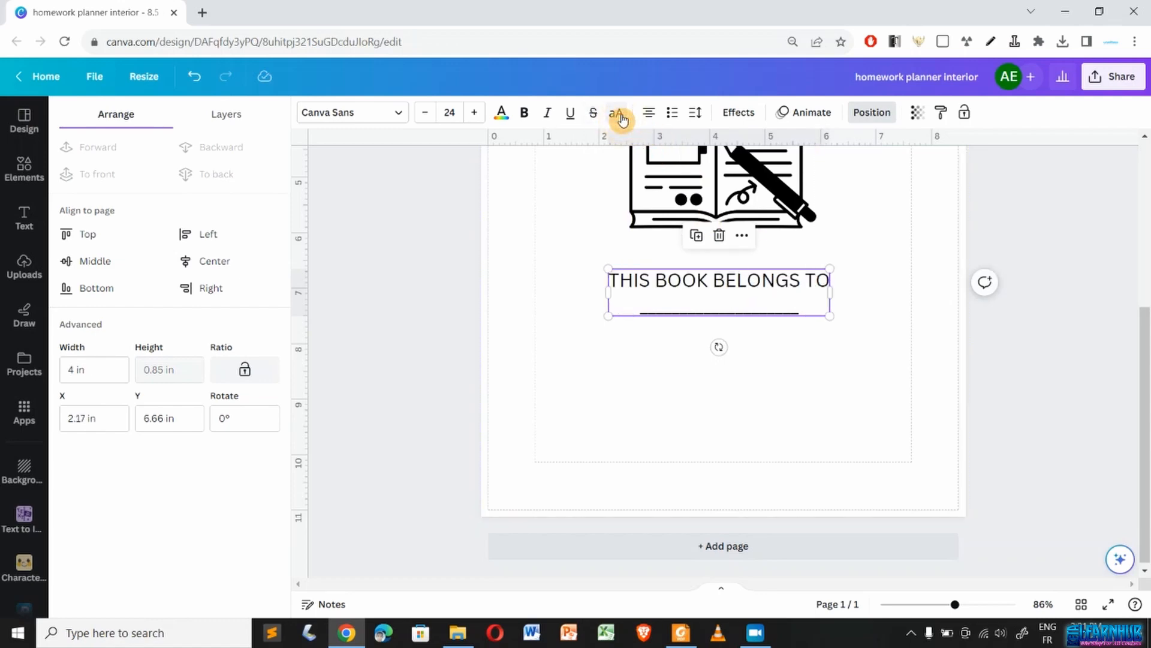
{"action": "left_click", "coordinate": [763, 437]}
- Add two dashed writing lines beneath the underscore line in the "THIS BOOK BELONGS TO" text box
{"action": "scroll", "coordinate": [764, 438], "scroll_direction": "up", "scroll_amount": 3}
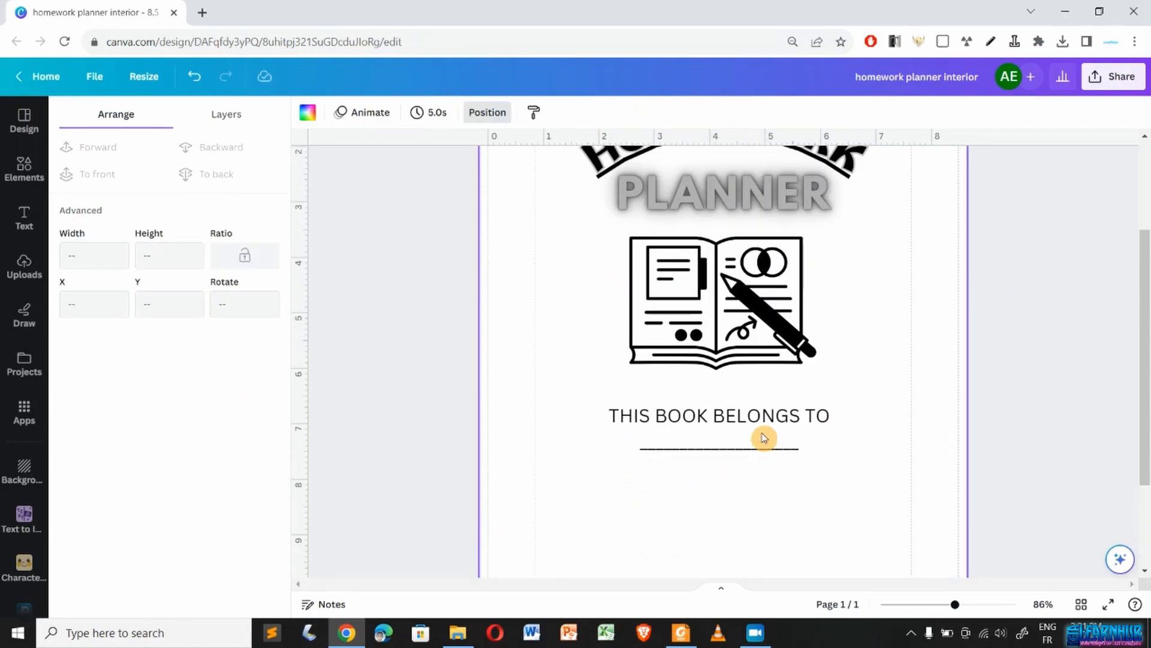
{"action": "scroll", "coordinate": [764, 437], "scroll_direction": "up", "scroll_amount": 1}
{"action": "left_click", "coordinate": [804, 473]}
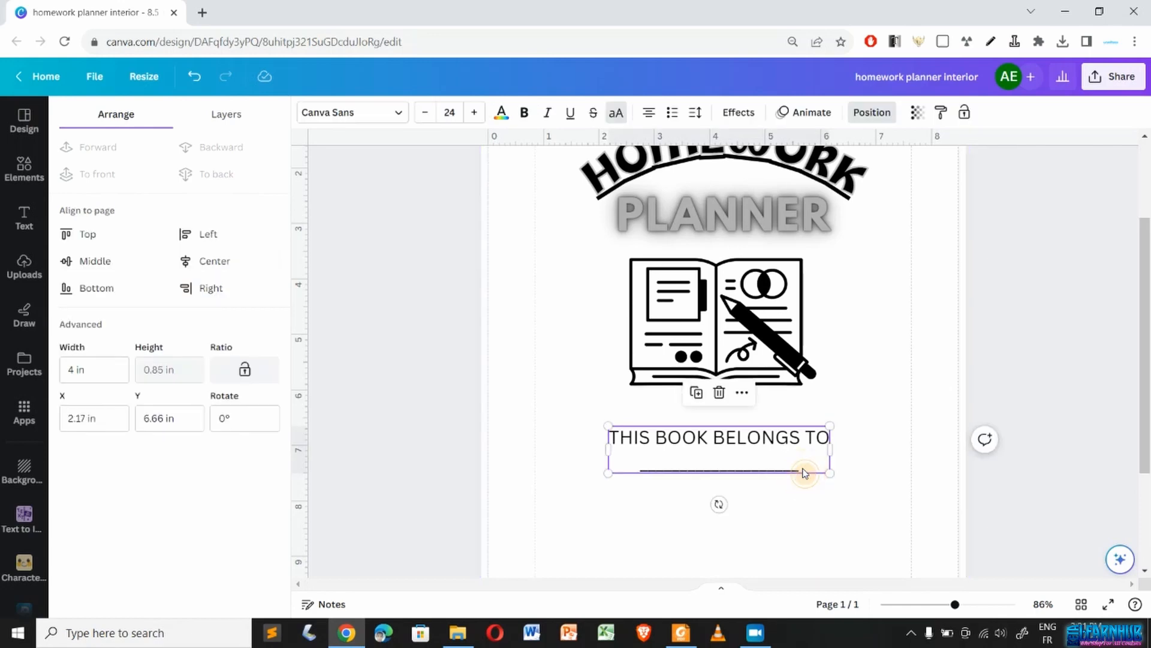
{"action": "left_click", "coordinate": [802, 468]}
{"action": "key", "text": "Return"}
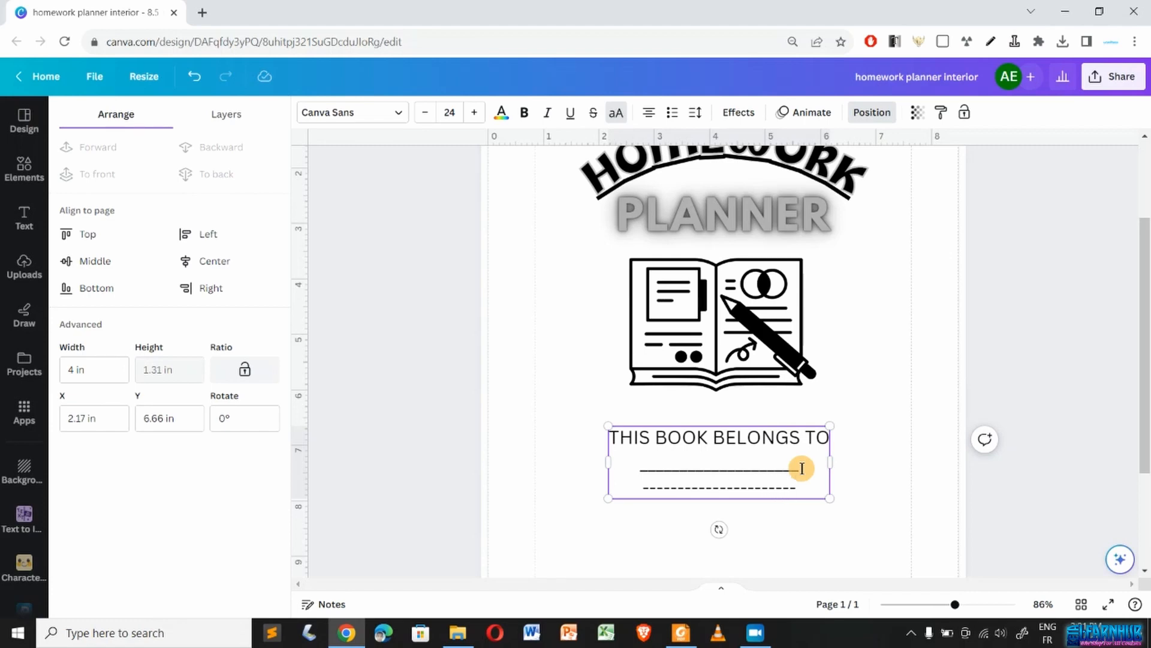
{"action": "key", "text": "Return"}
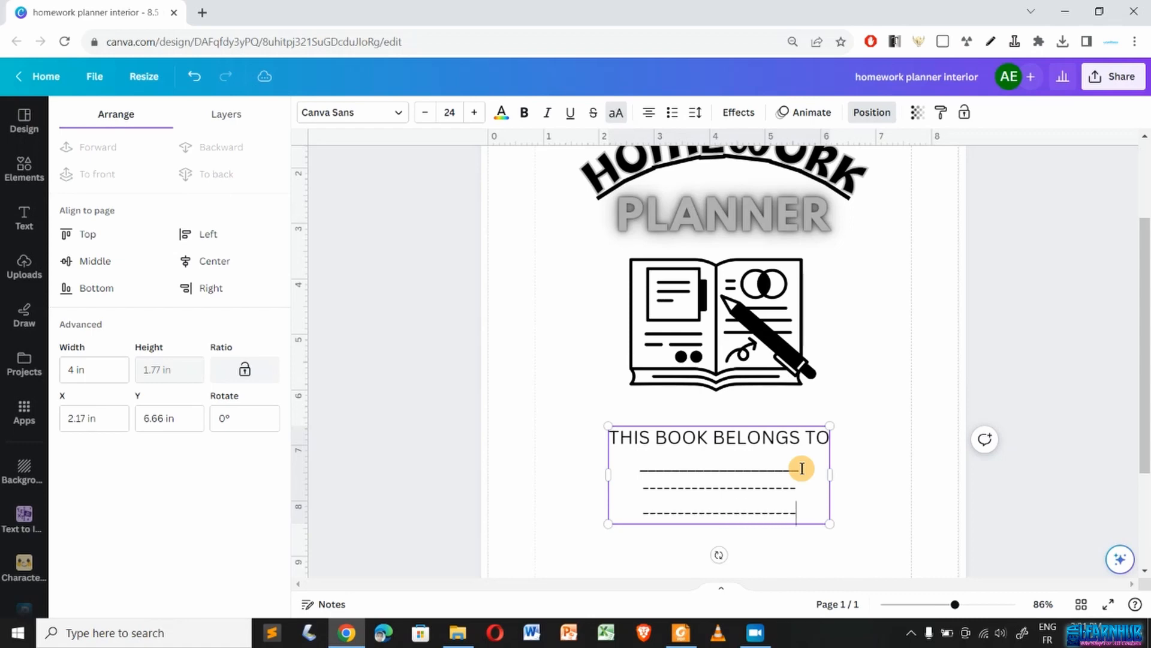
{"action": "left_click", "coordinate": [911, 377]}
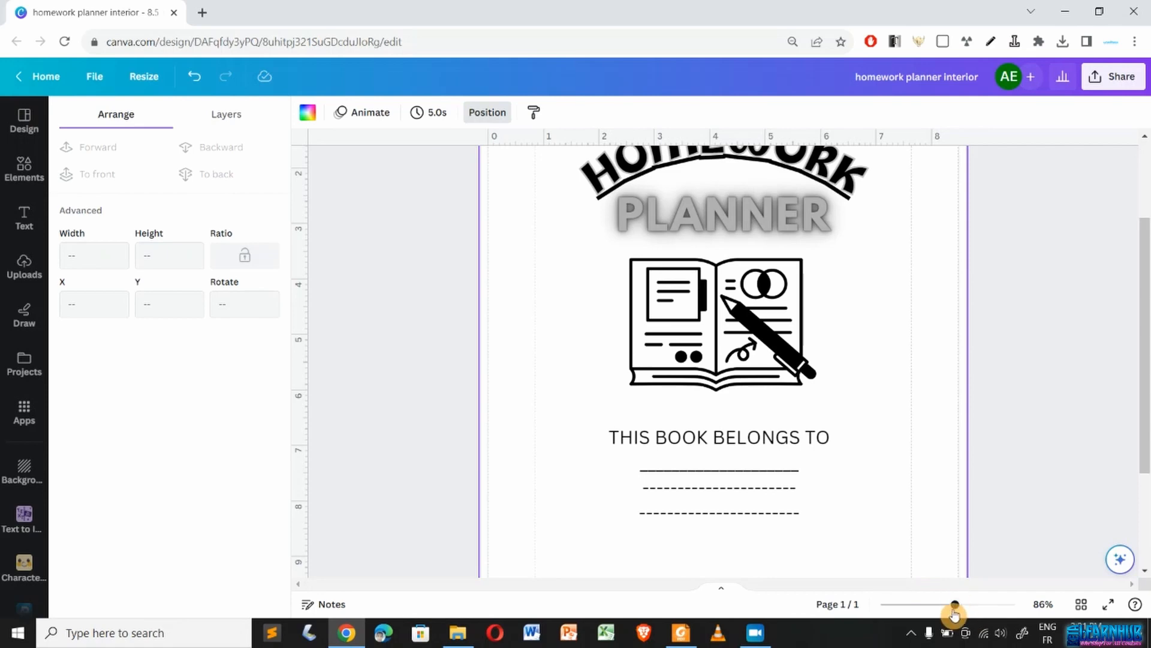
- Group the title, book graphic and "THIS BOOK BELONGS TO" text, and align the group to the vertical middle of the page
{"action": "left_click_drag", "start_coordinate": [954, 606], "coordinate": [934, 606]}
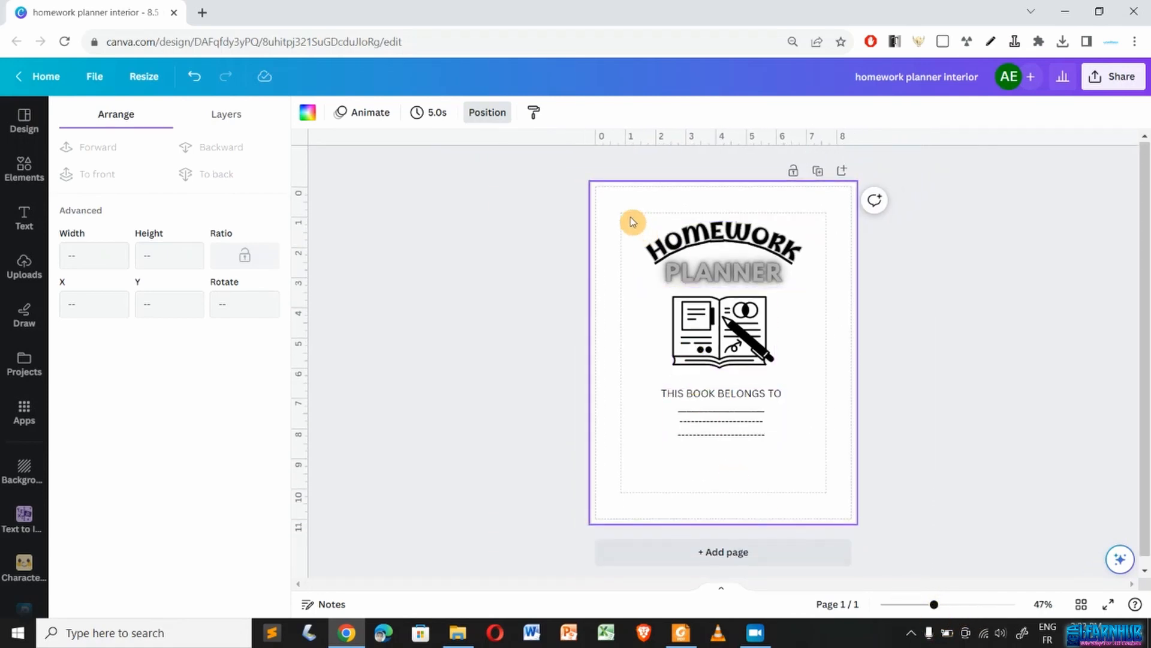
{"action": "left_click_drag", "start_coordinate": [632, 222], "coordinate": [730, 465]}
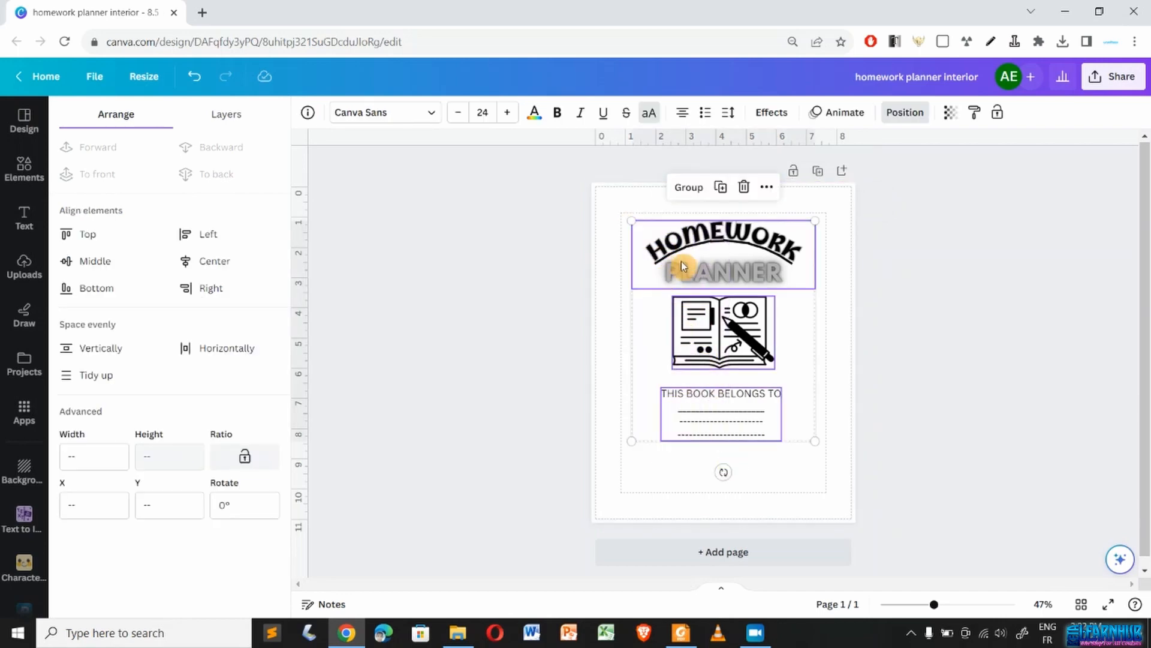
{"action": "left_click", "coordinate": [687, 188]}
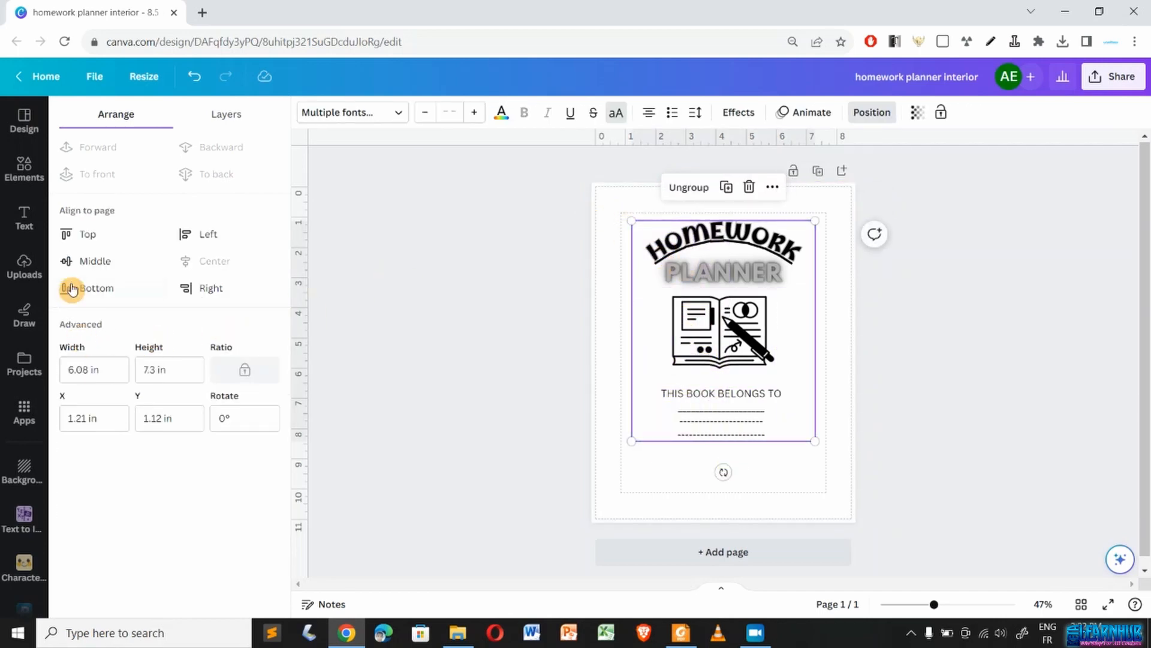
{"action": "left_click", "coordinate": [87, 262]}
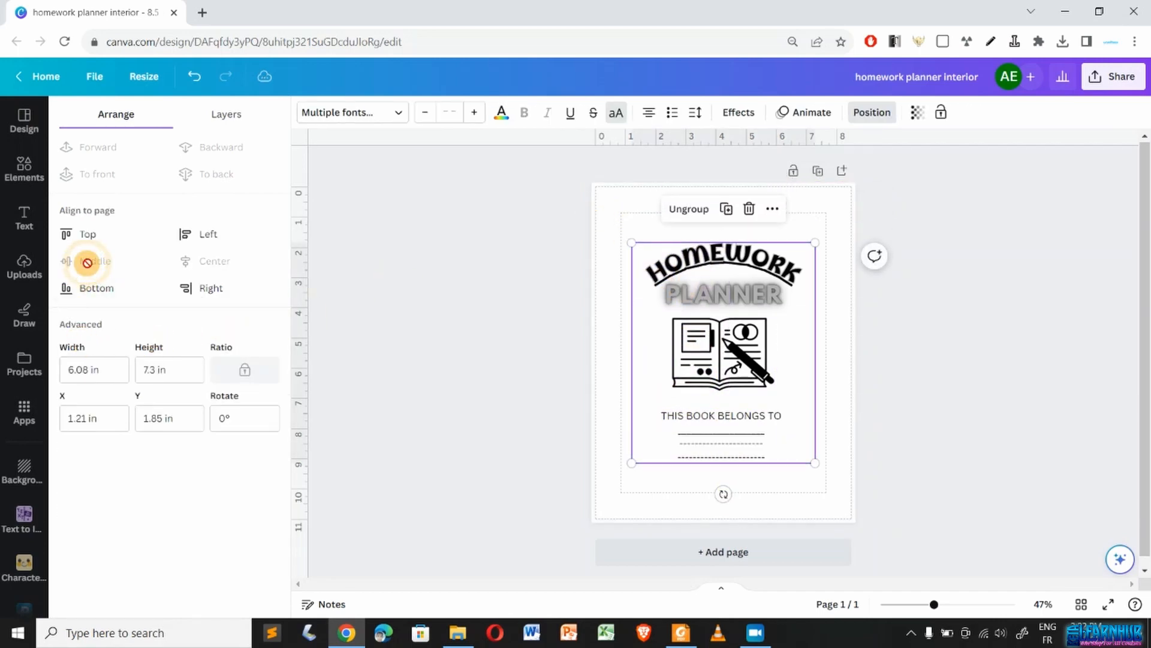
{"action": "left_click", "coordinate": [660, 517]}
- Scale the whole group to about 7.6 by 9.13 in and align it to the center and middle of the page
{"action": "left_click", "coordinate": [757, 389]}
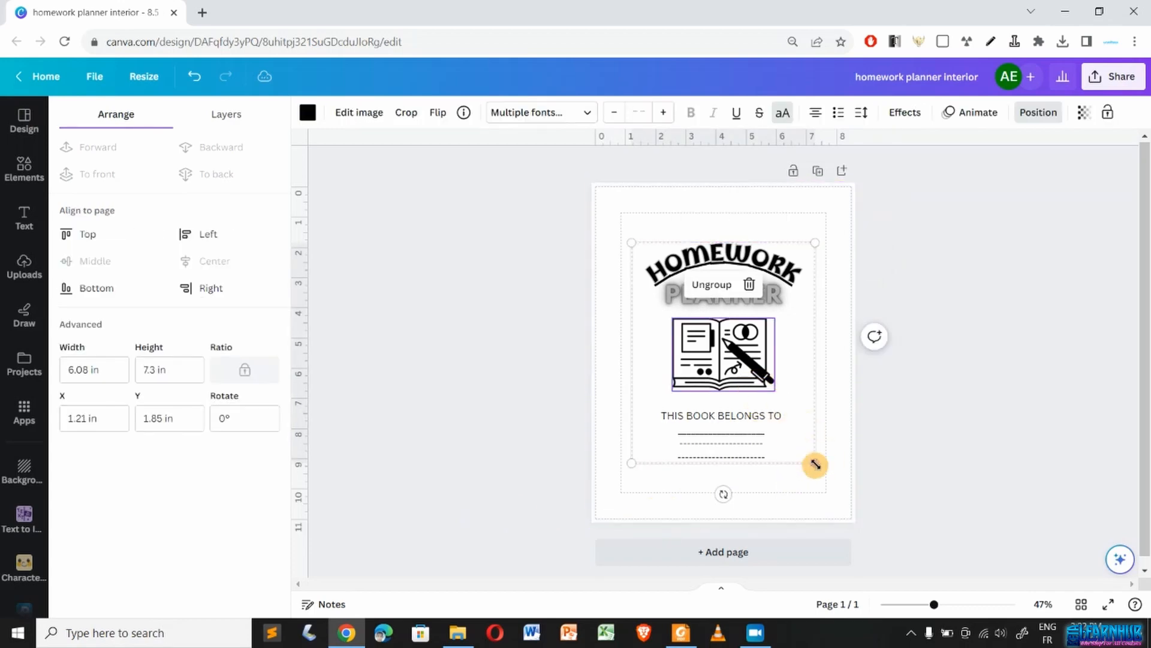
{"action": "left_click_drag", "start_coordinate": [813, 463], "coordinate": [831, 495]}
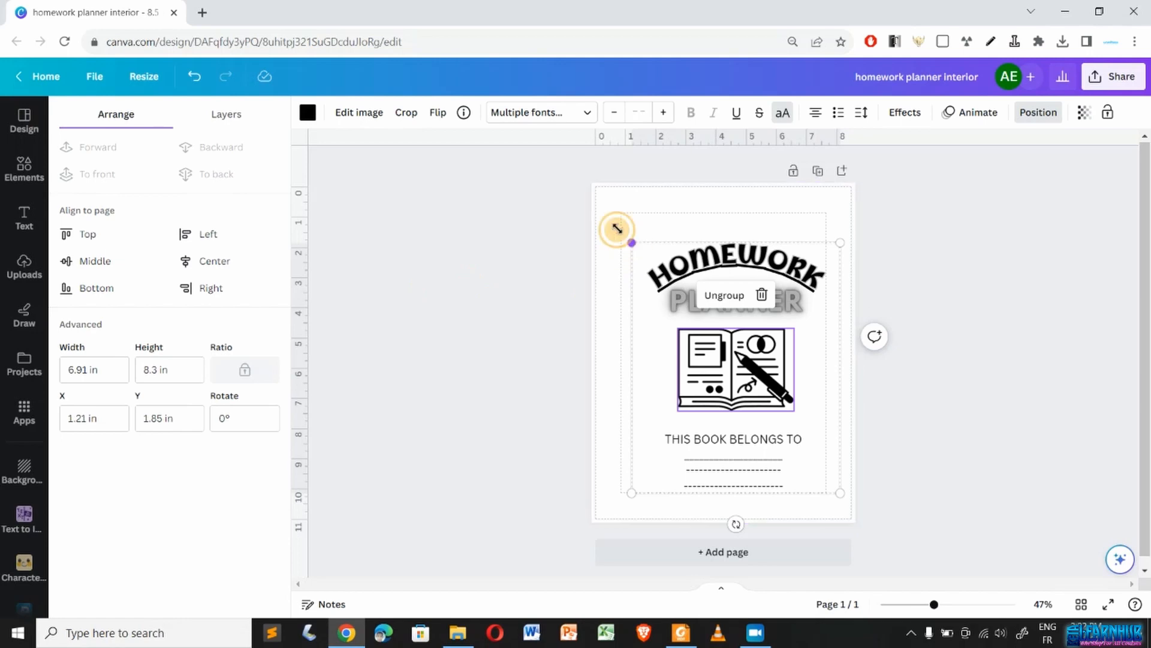
{"action": "left_click_drag", "start_coordinate": [617, 228], "coordinate": [612, 221]}
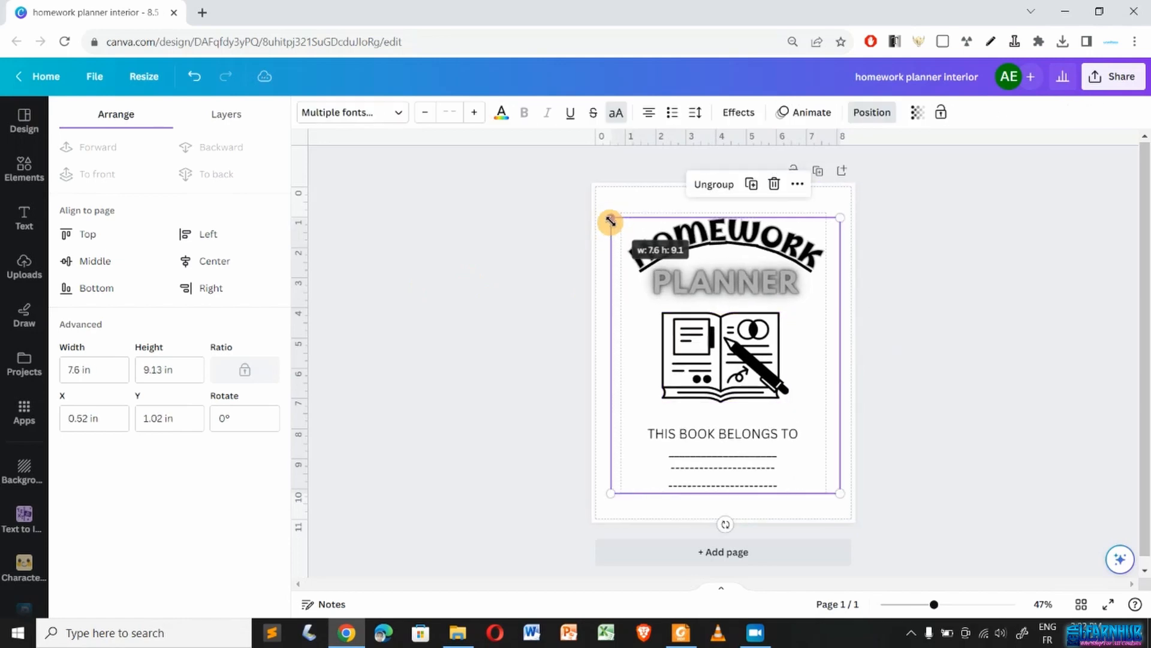
{"action": "left_click", "coordinate": [232, 266]}
{"action": "left_click", "coordinate": [101, 267]}
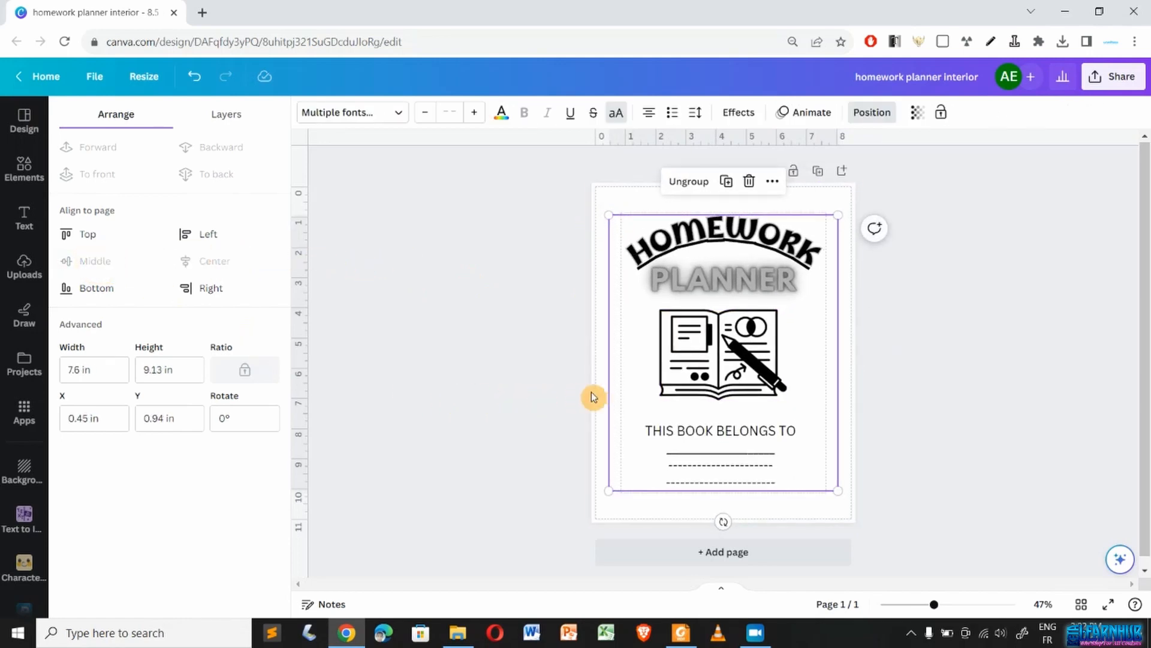
{"action": "left_click", "coordinate": [494, 424]}
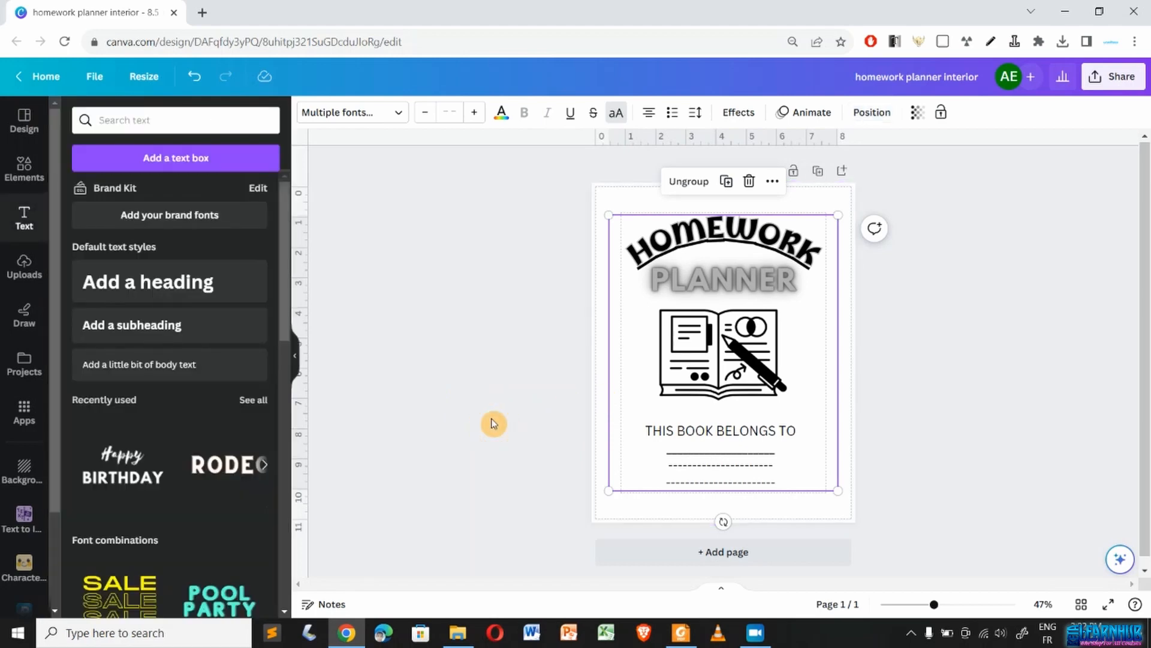
{"action": "left_click", "coordinate": [494, 424]}
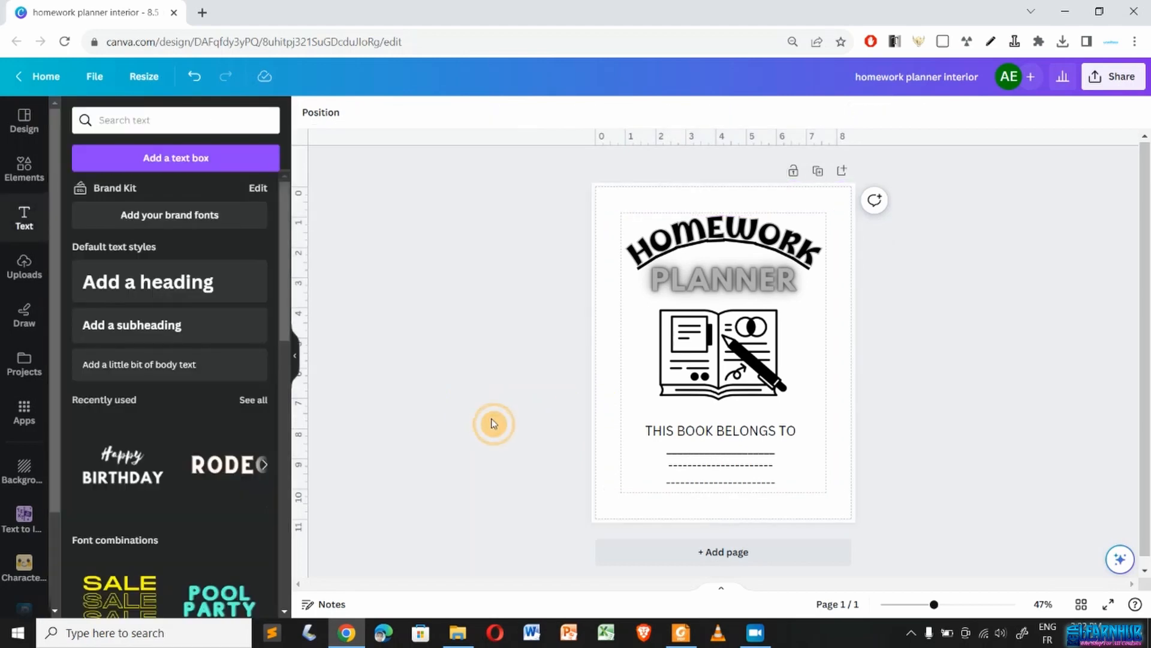
- Select all elements on the page and group the title, book graphic and "THIS BOOK BELONGS TO" text
{"action": "left_click", "coordinate": [680, 390]}
{"action": "left_click", "coordinate": [701, 277]}
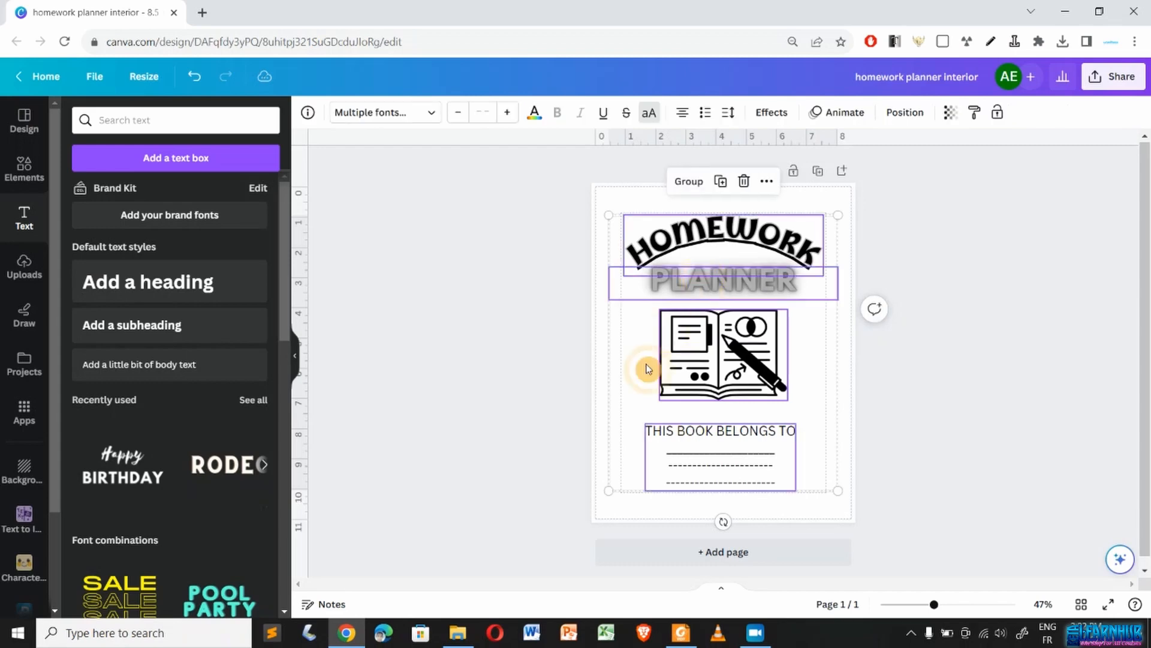
{"action": "left_click", "coordinate": [606, 448]}
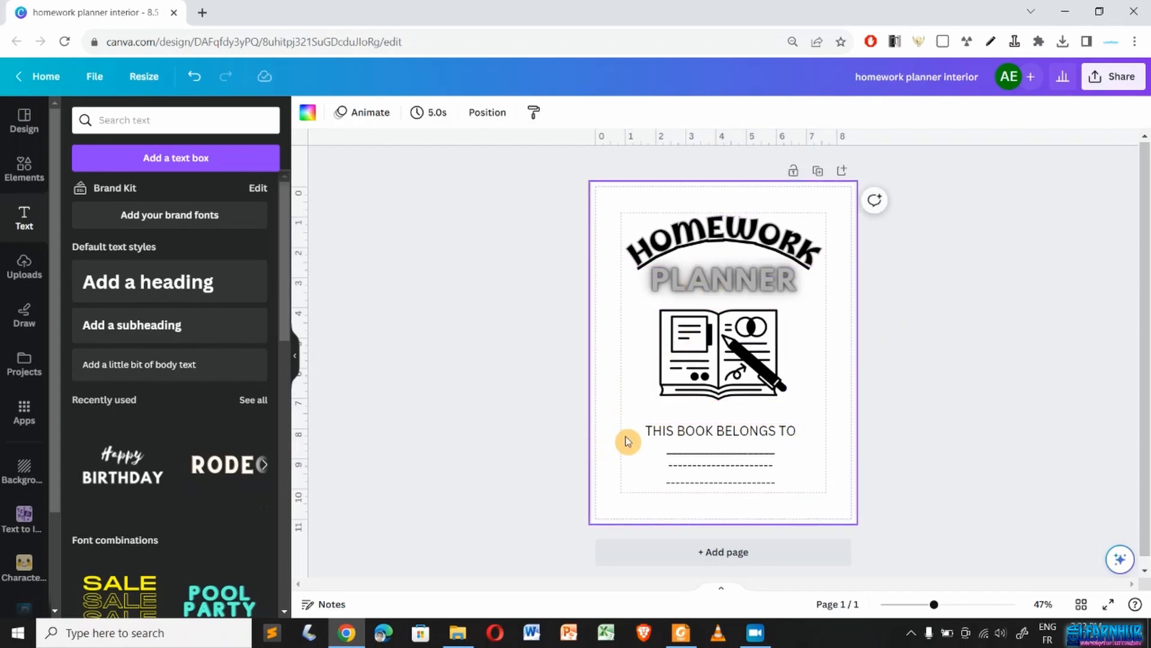
{"action": "left_click", "coordinate": [669, 472]}
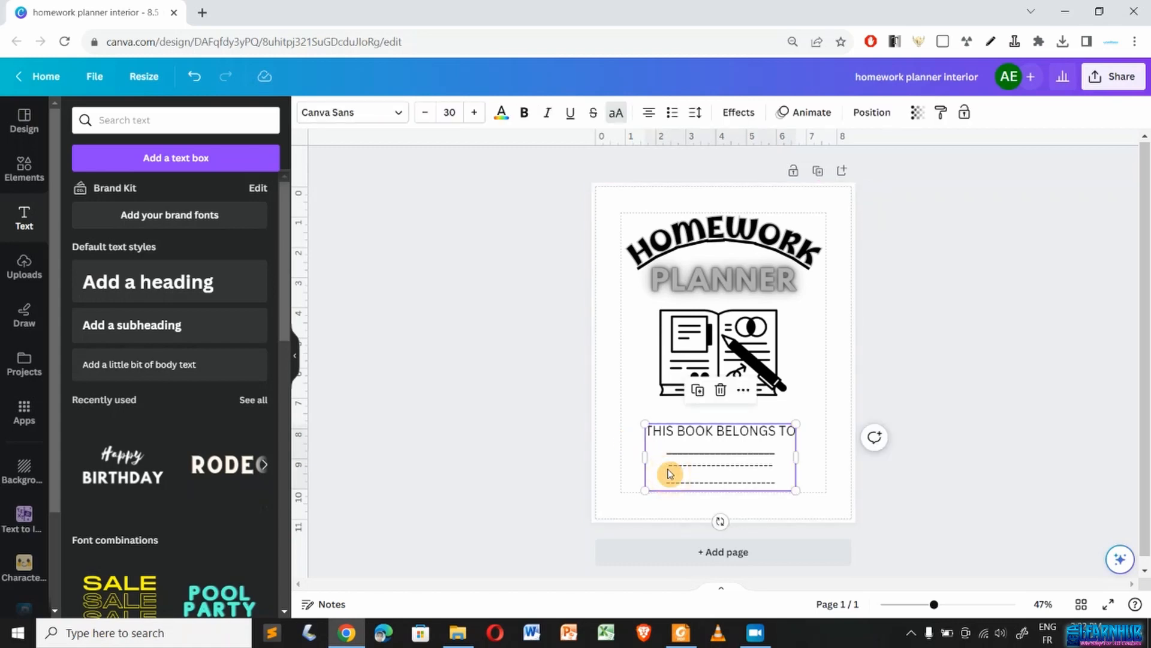
{"action": "key", "text": "ctrl+a"}
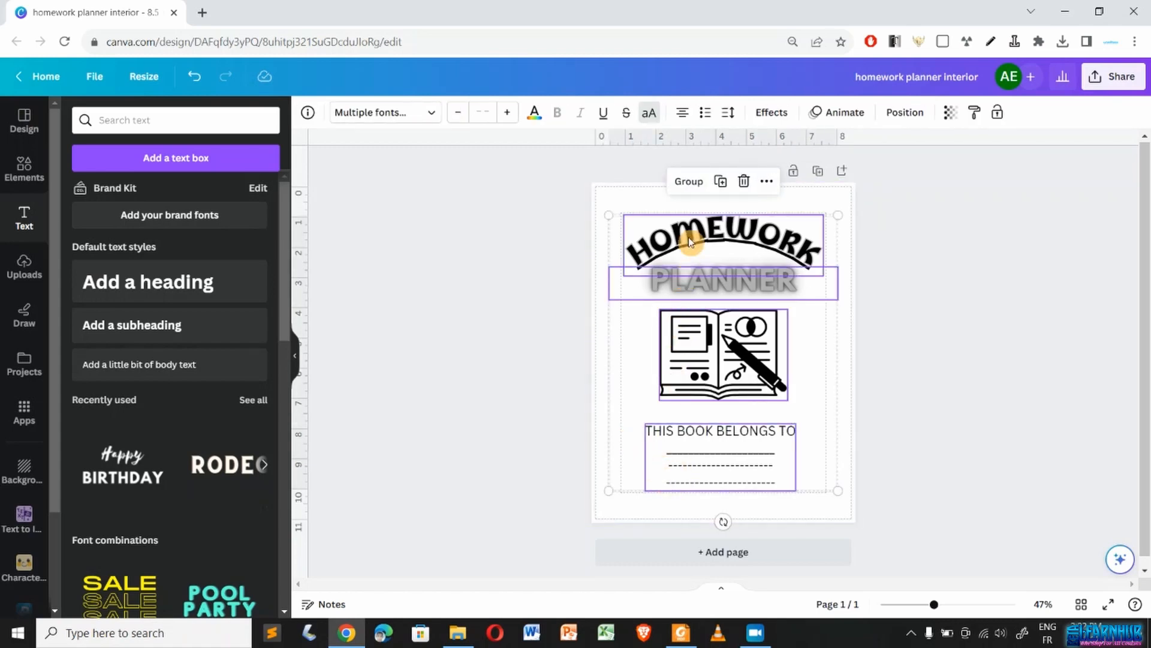
{"action": "left_click", "coordinate": [690, 182]}
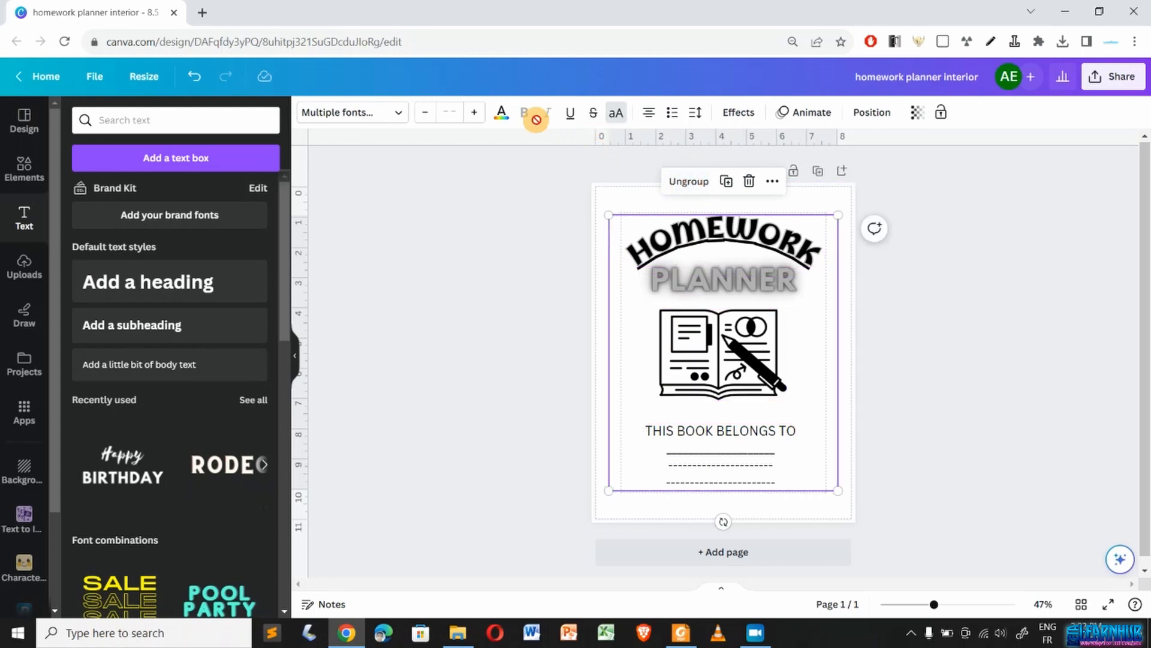
- Lock the group, try to move it on the page, and unlock it to select its individual elements
{"action": "left_click", "coordinate": [941, 115]}
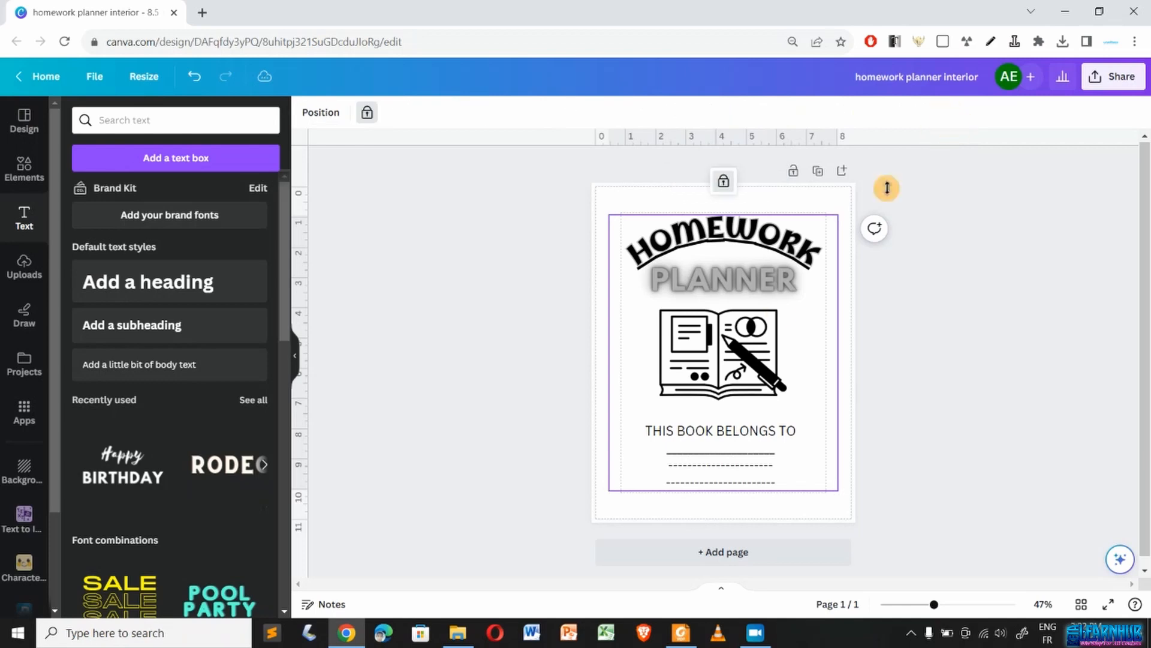
{"action": "left_click_drag", "start_coordinate": [710, 343], "coordinate": [577, 428]}
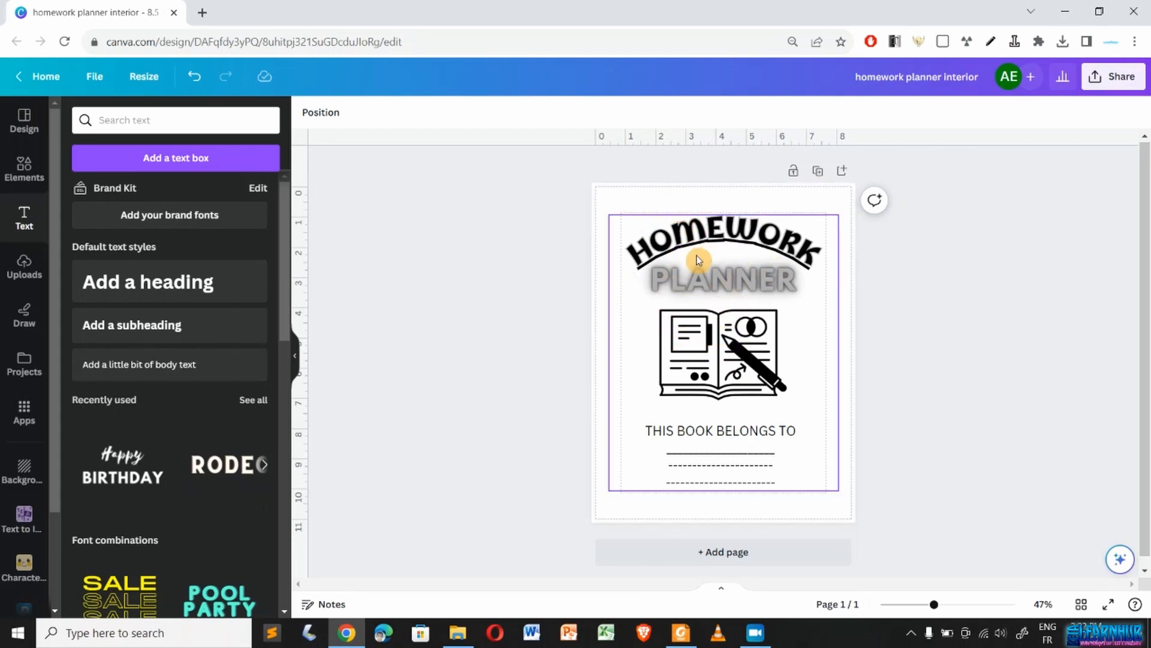
{"action": "left_click", "coordinate": [760, 459]}
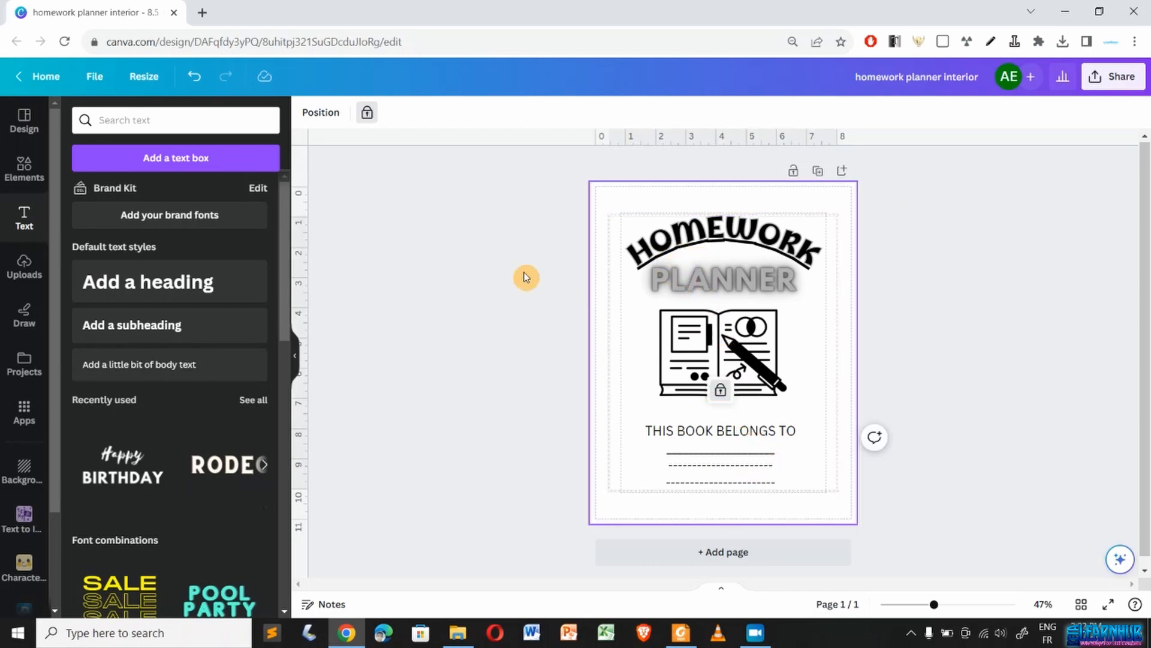
{"action": "left_click", "coordinate": [367, 114]}
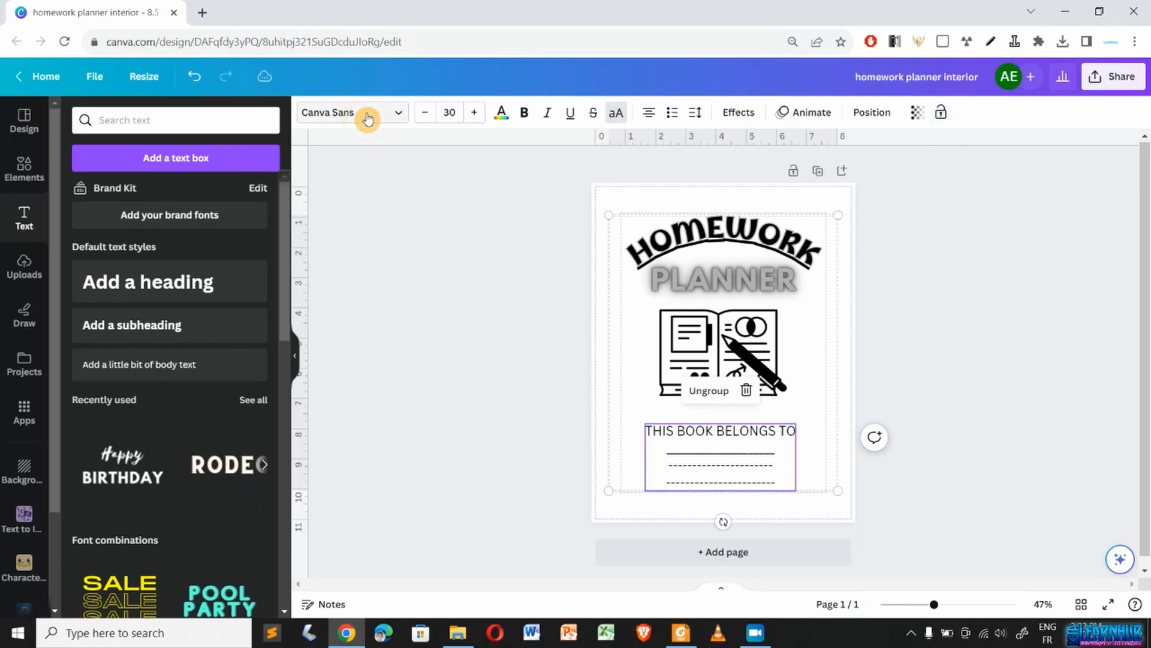
{"action": "left_click", "coordinate": [694, 369]}
{"action": "left_click", "coordinate": [685, 324]}
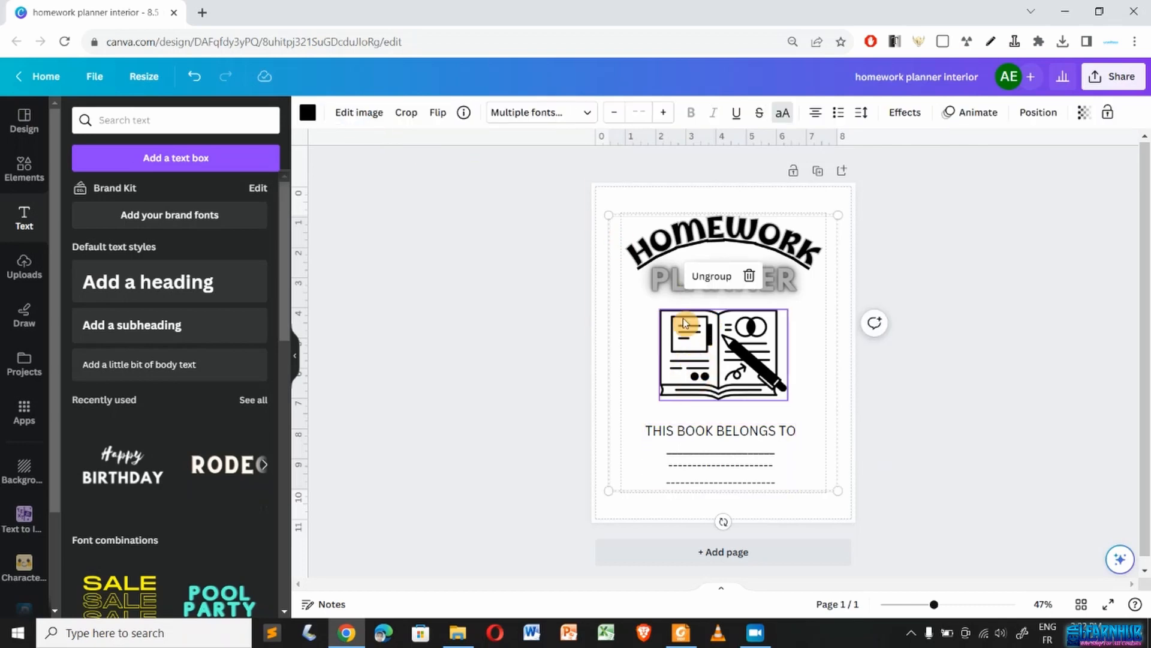
{"action": "left_click", "coordinate": [670, 259]}
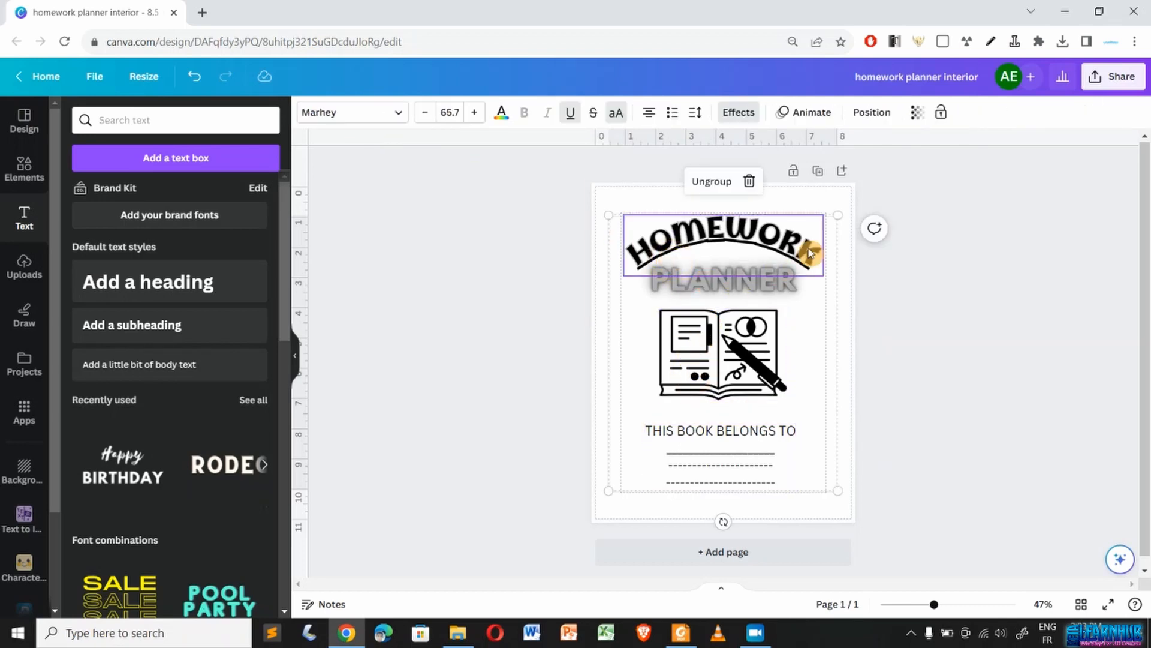
{"action": "left_click", "coordinate": [601, 456]}
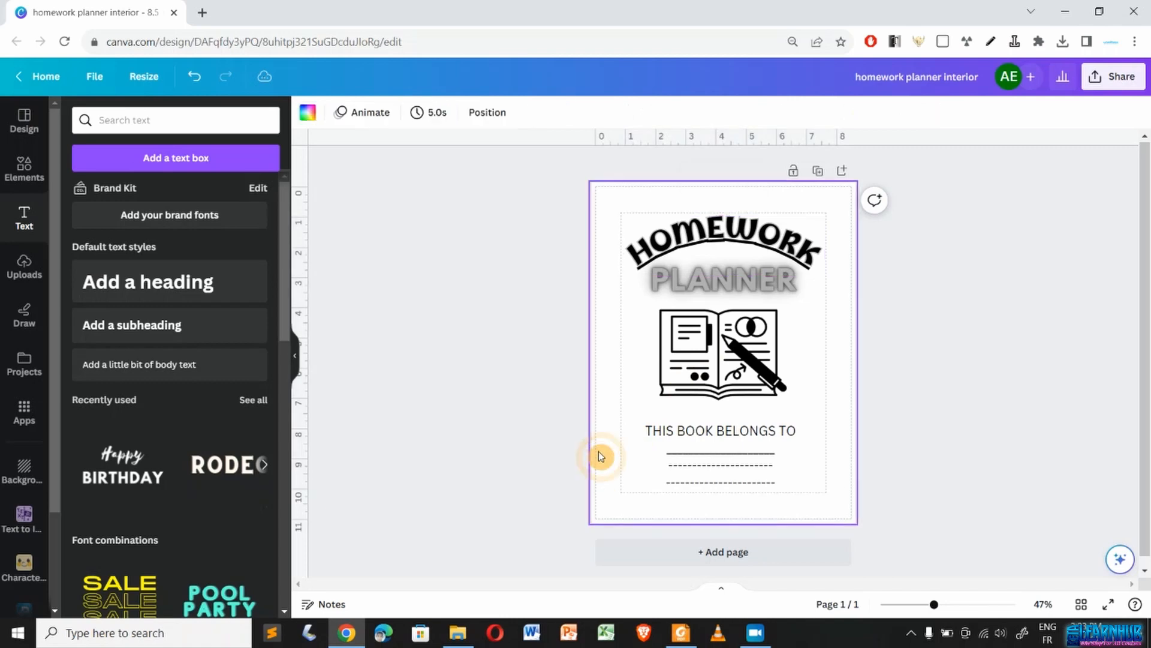
- Select the whole group on page 1 and lock it in place
{"action": "key", "text": "ctrl+a"}
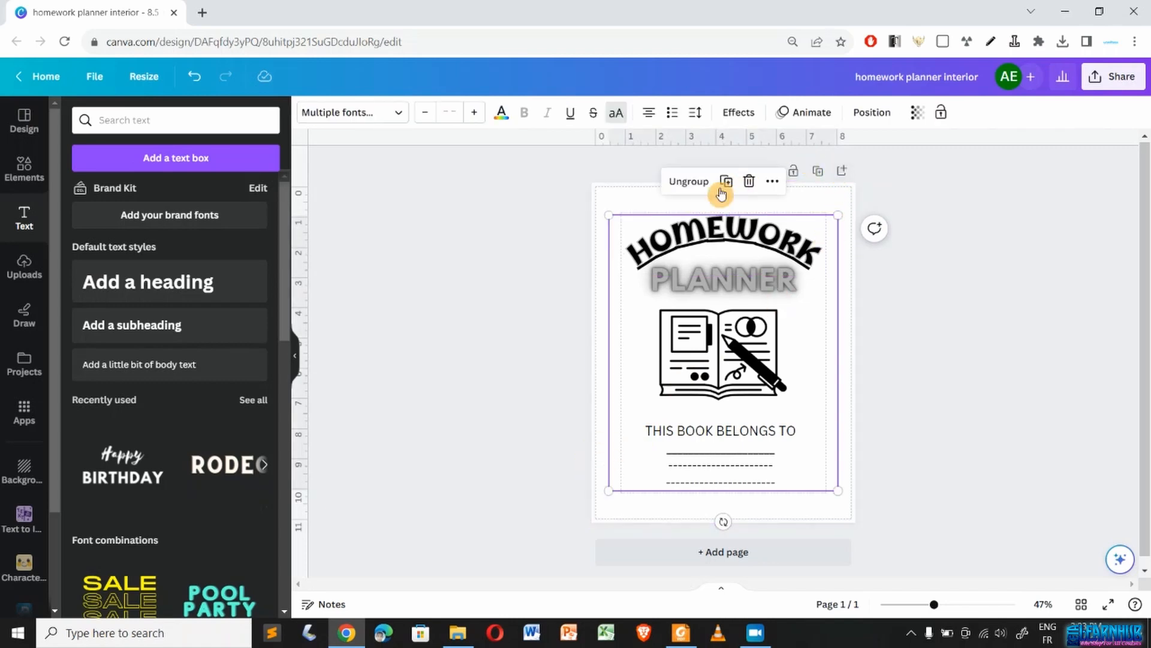
{"action": "left_click", "coordinate": [941, 112]}
{"action": "left_click", "coordinate": [446, 430]}
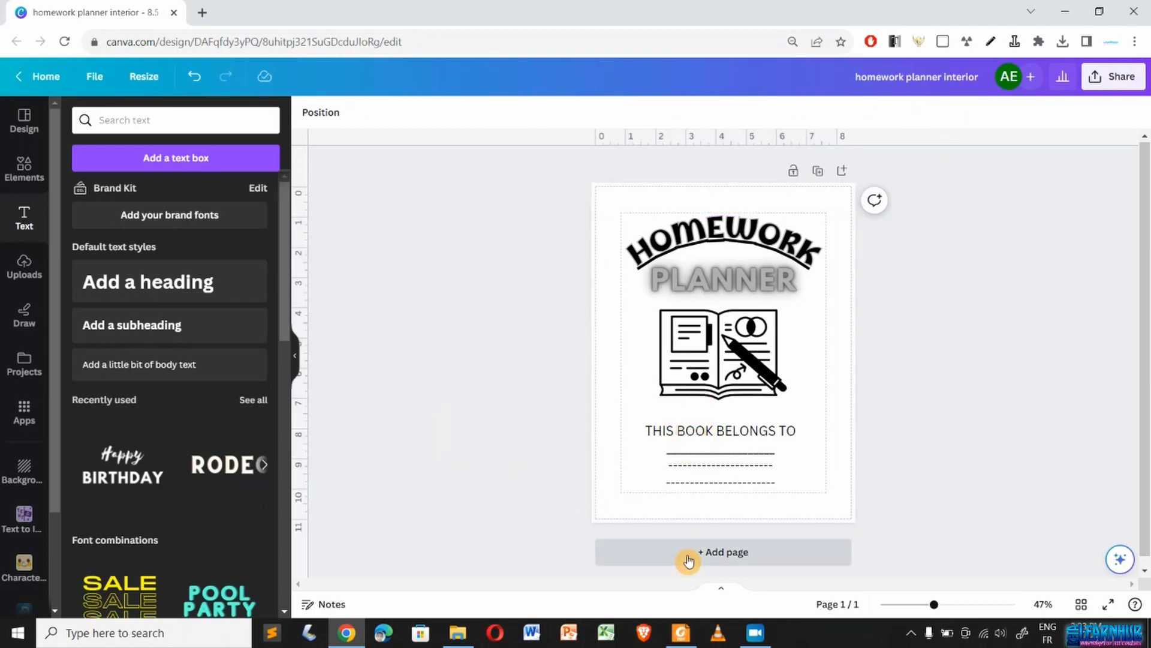
- Add a blank second page to the planner
{"action": "left_click", "coordinate": [818, 175]}
{"action": "left_click", "coordinate": [817, 173]}
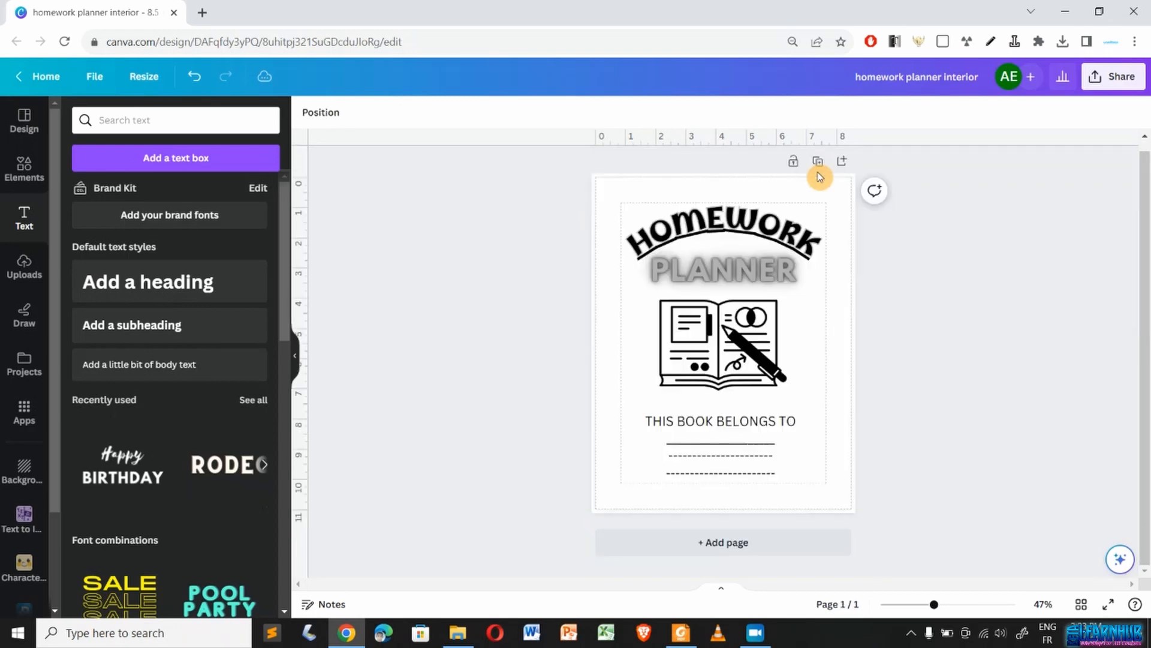
{"action": "left_click", "coordinate": [726, 549]}
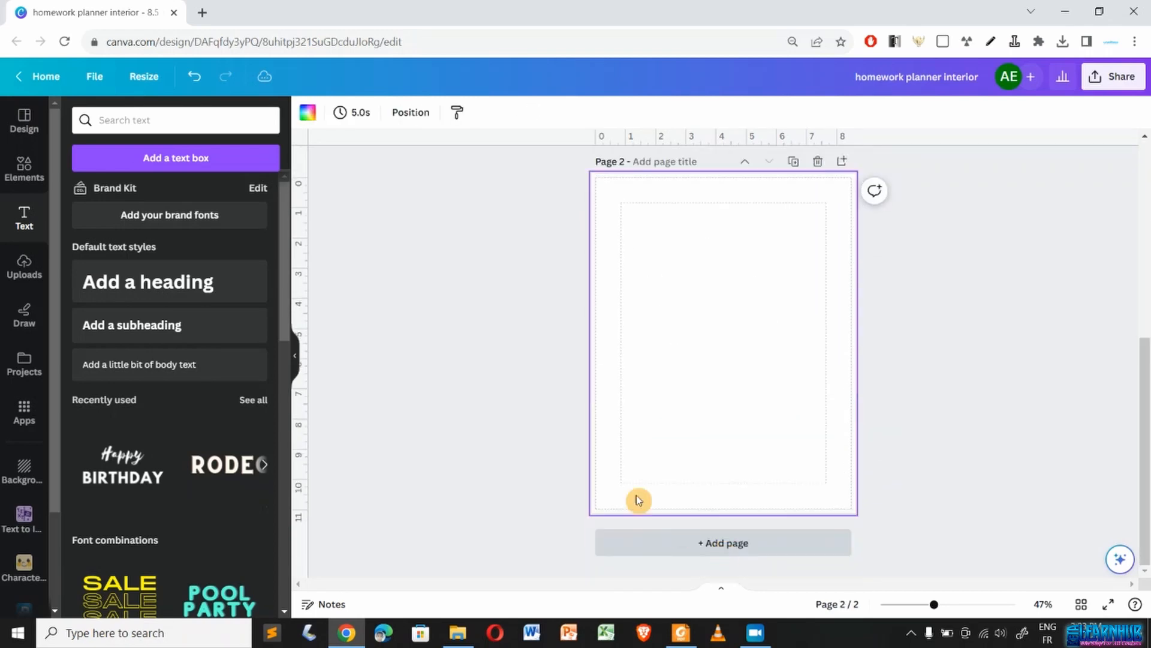
{"action": "scroll", "coordinate": [547, 341], "scroll_direction": "up", "scroll_amount": 5}
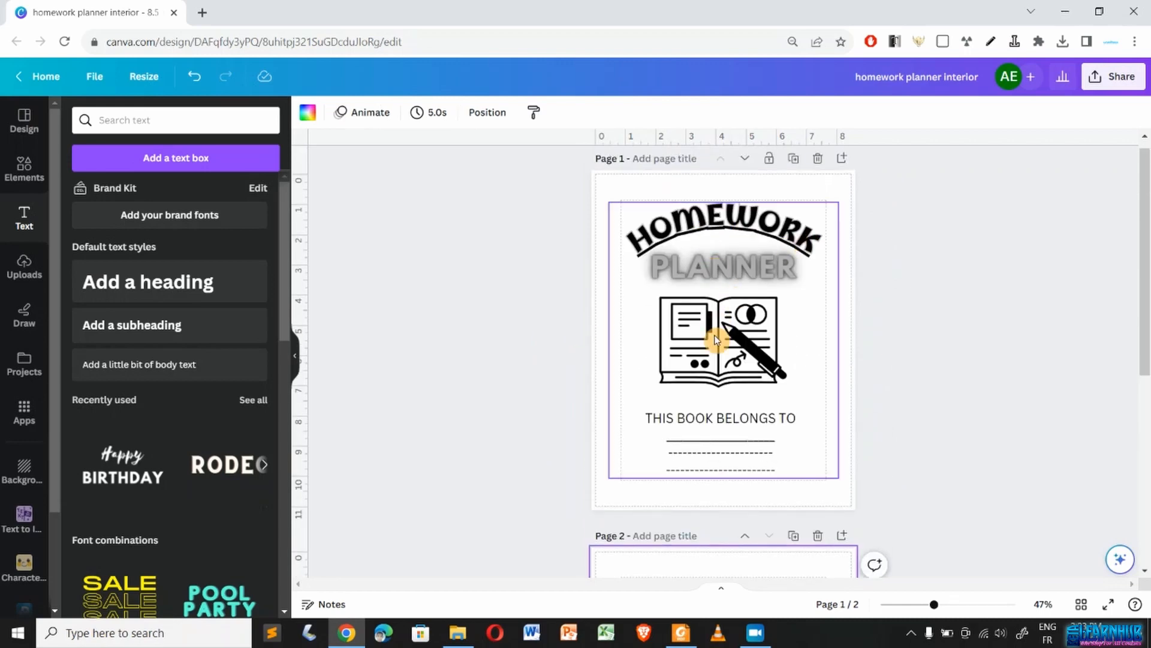
{"action": "scroll", "coordinate": [490, 415], "scroll_direction": "down", "scroll_amount": 3}
{"action": "scroll", "coordinate": [648, 510], "scroll_direction": "down", "scroll_amount": 1}
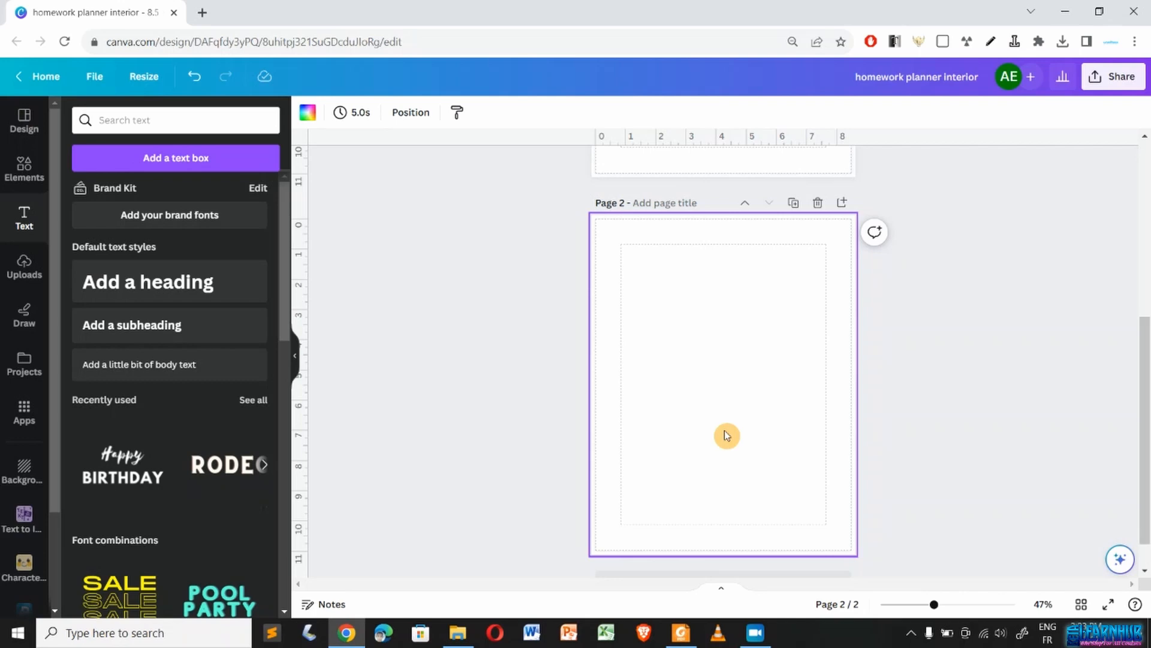
- Insert the uploaded purple homework planner cover image on page 2 and examine its sample planner sheet
{"action": "left_click", "coordinate": [13, 276]}
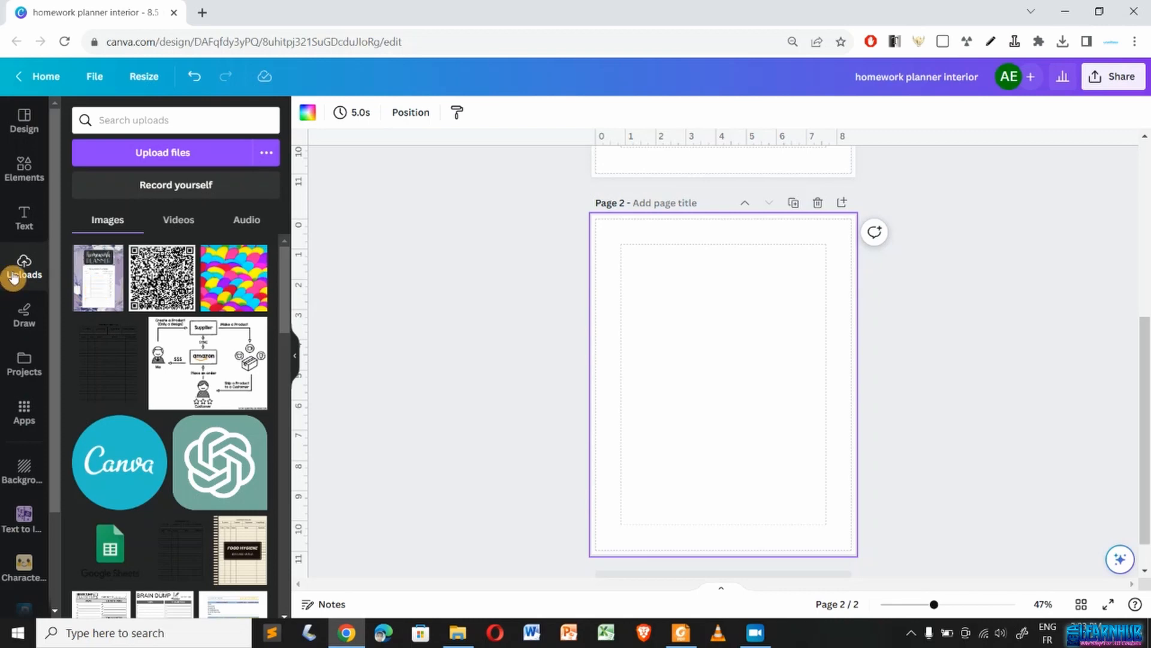
{"action": "left_click", "coordinate": [96, 293]}
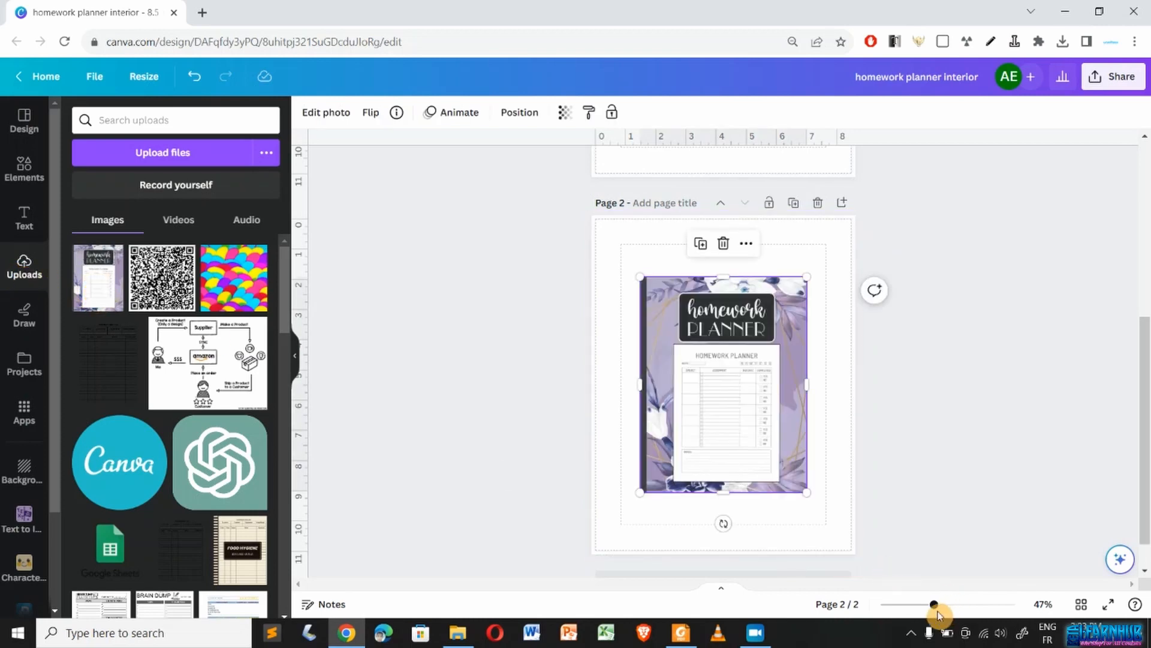
{"action": "left_click_drag", "start_coordinate": [937, 606], "coordinate": [971, 608]}
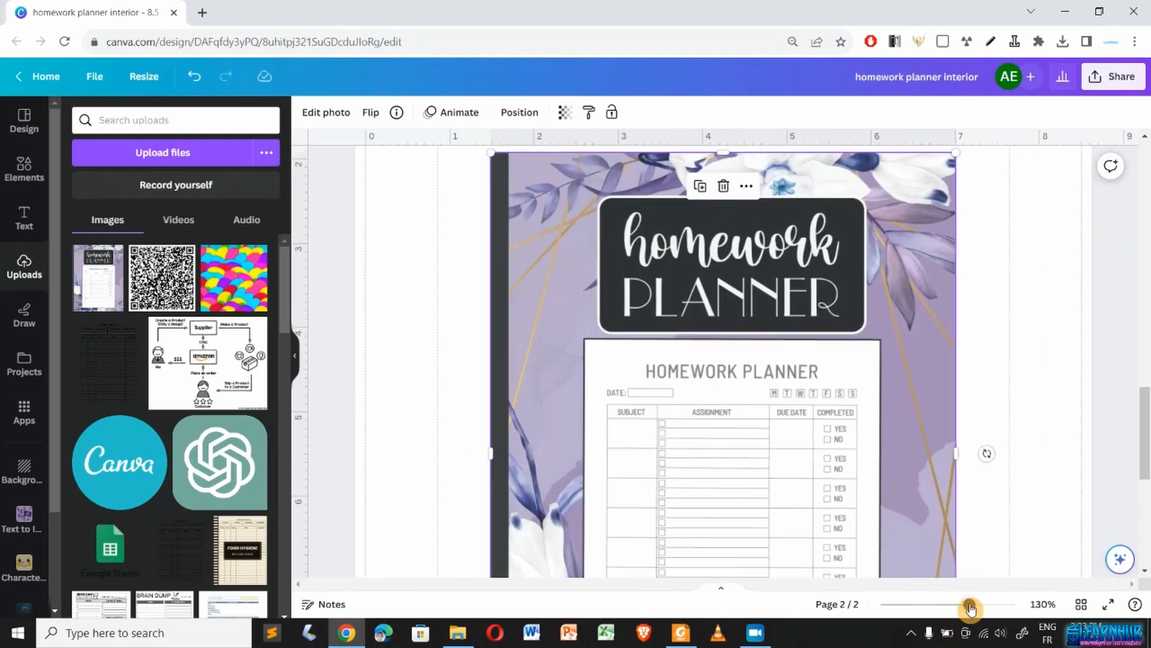
{"action": "scroll", "coordinate": [799, 419], "scroll_direction": "down", "scroll_amount": 3}
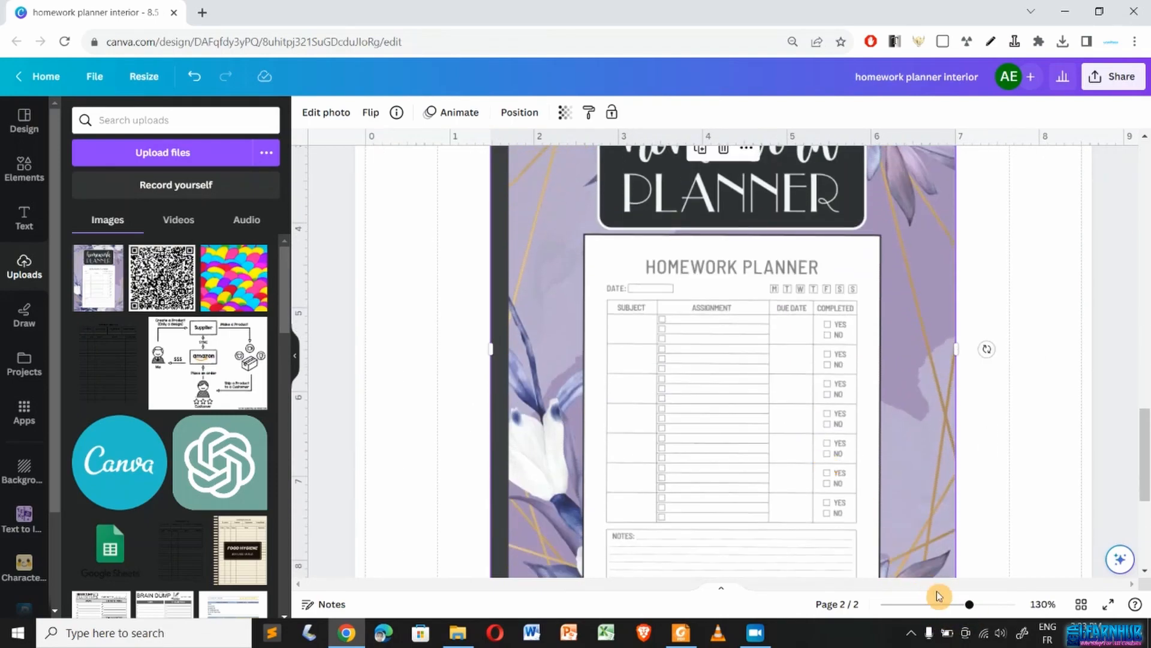
- Crop the inserted image on all four sides so only the white "HOMEWORK PLANNER" sheet is left
{"action": "left_click_drag", "start_coordinate": [970, 609], "coordinate": [953, 607]}
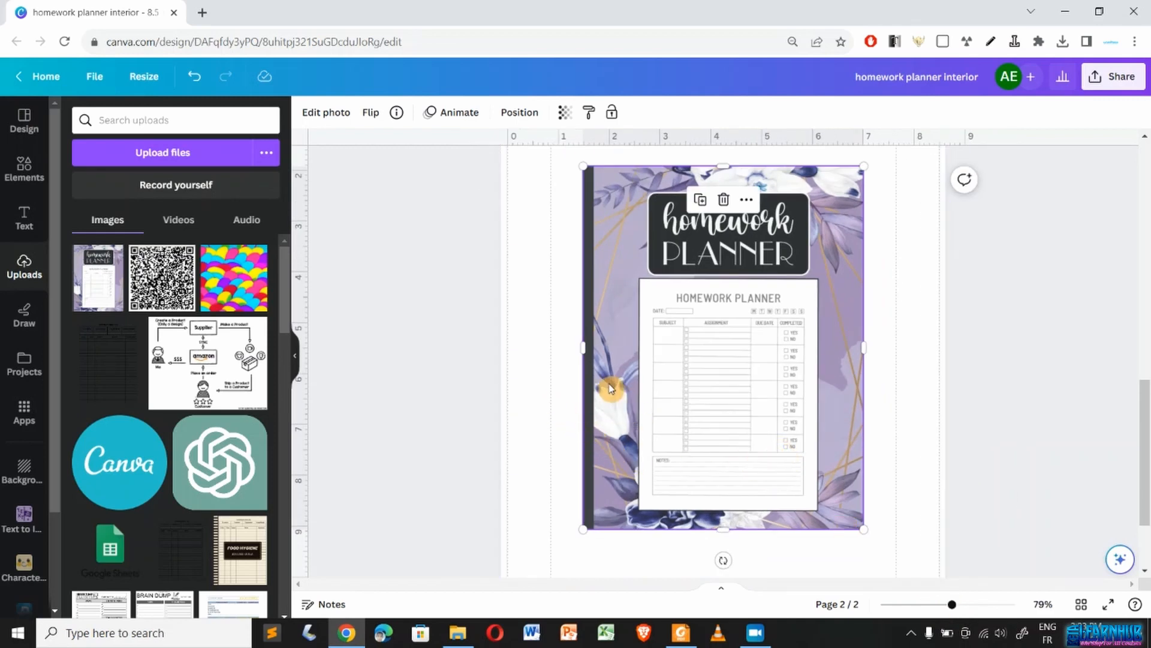
{"action": "left_click_drag", "start_coordinate": [582, 347], "coordinate": [637, 358]}
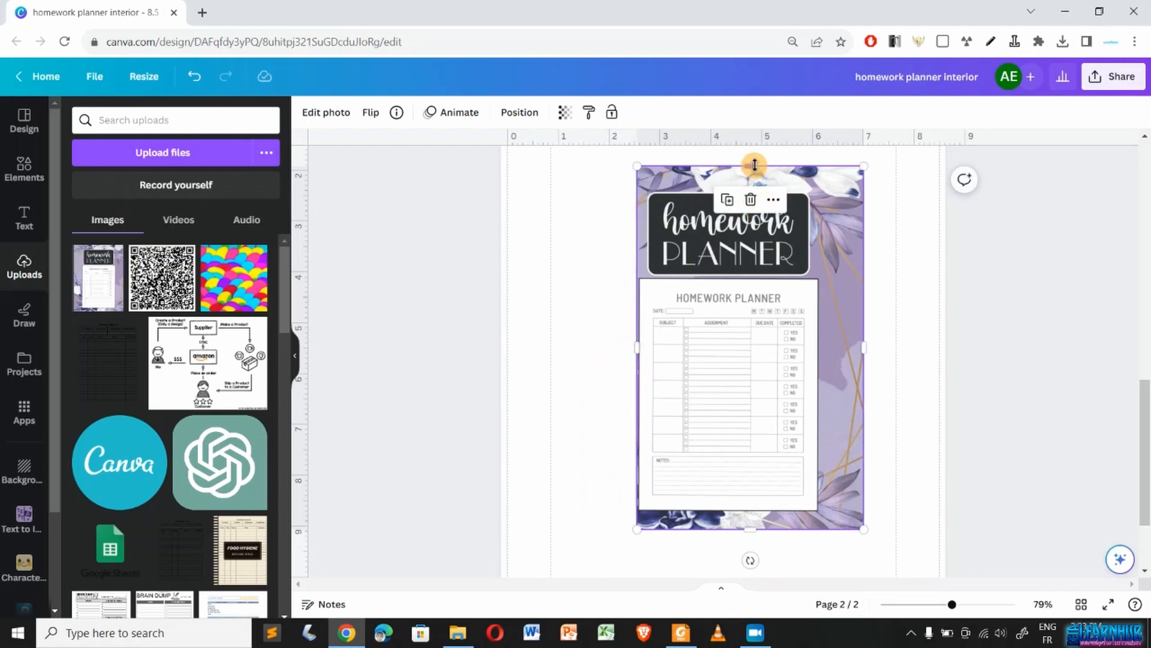
{"action": "left_click_drag", "start_coordinate": [754, 172], "coordinate": [752, 273]}
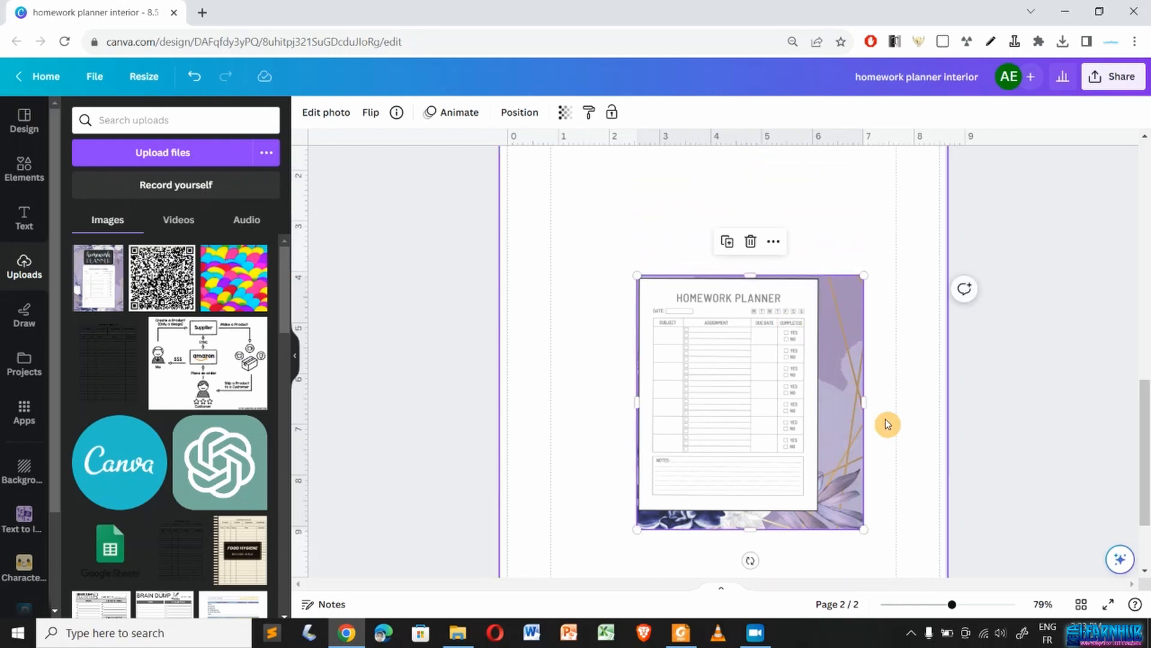
{"action": "left_click_drag", "start_coordinate": [853, 404], "coordinate": [820, 402]}
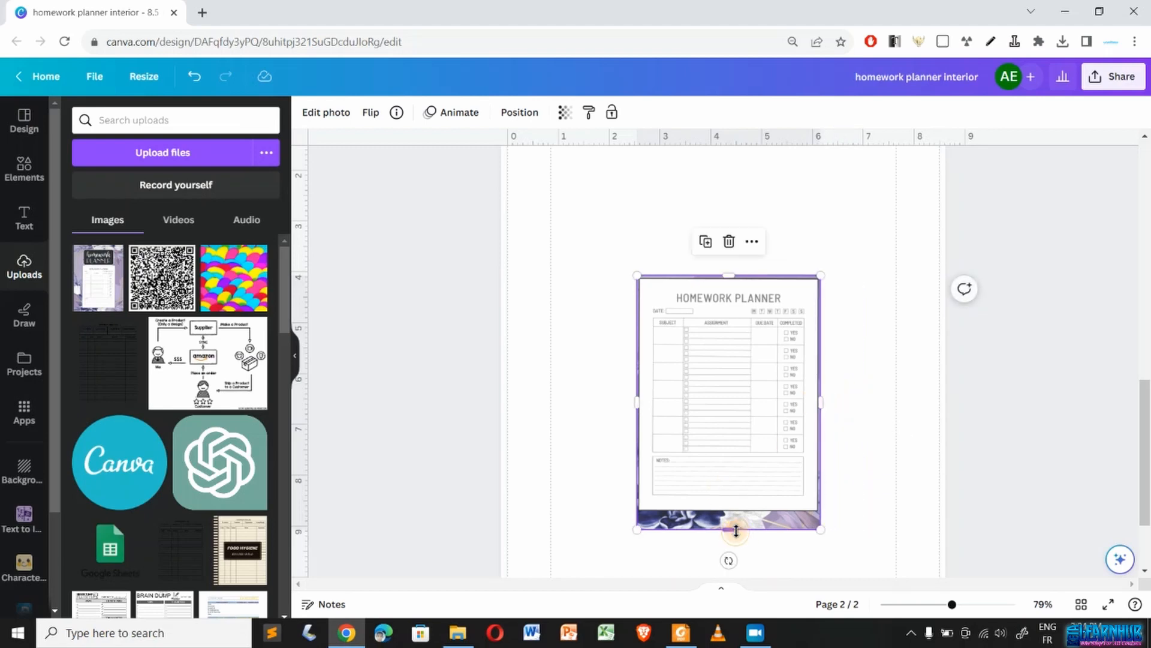
{"action": "mouse_move", "coordinate": [736, 530]}
{"action": "left_mouse_down"}
{"action": "mouse_move", "coordinate": [733, 502]}
{"action": "mouse_move", "coordinate": [740, 514]}
{"action": "left_mouse_up"}
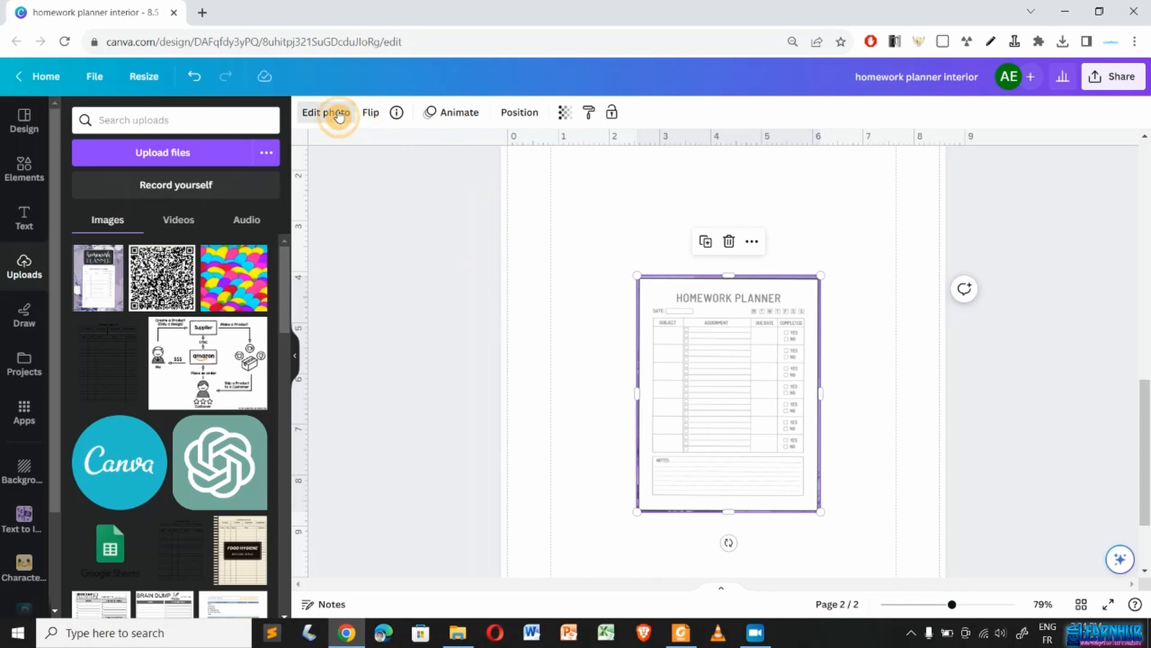
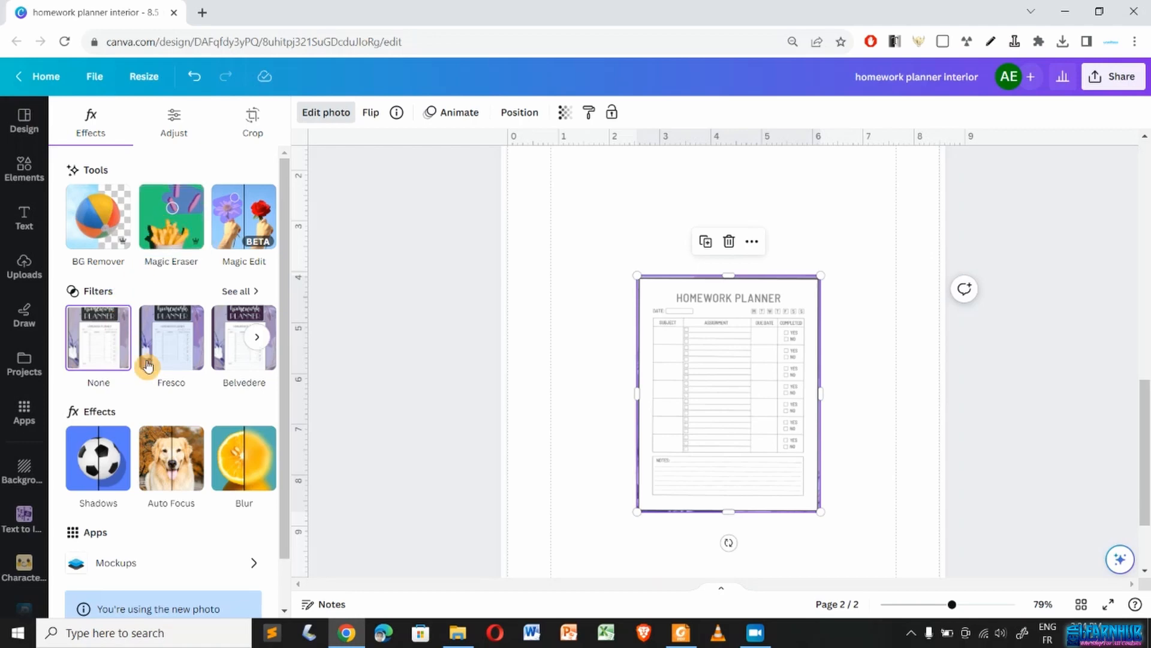
{"action": "scroll", "coordinate": [135, 357], "scroll_direction": "right", "scroll_amount": 3}
{"action": "scroll", "coordinate": [141, 355], "scroll_direction": "right", "scroll_amount": 5}
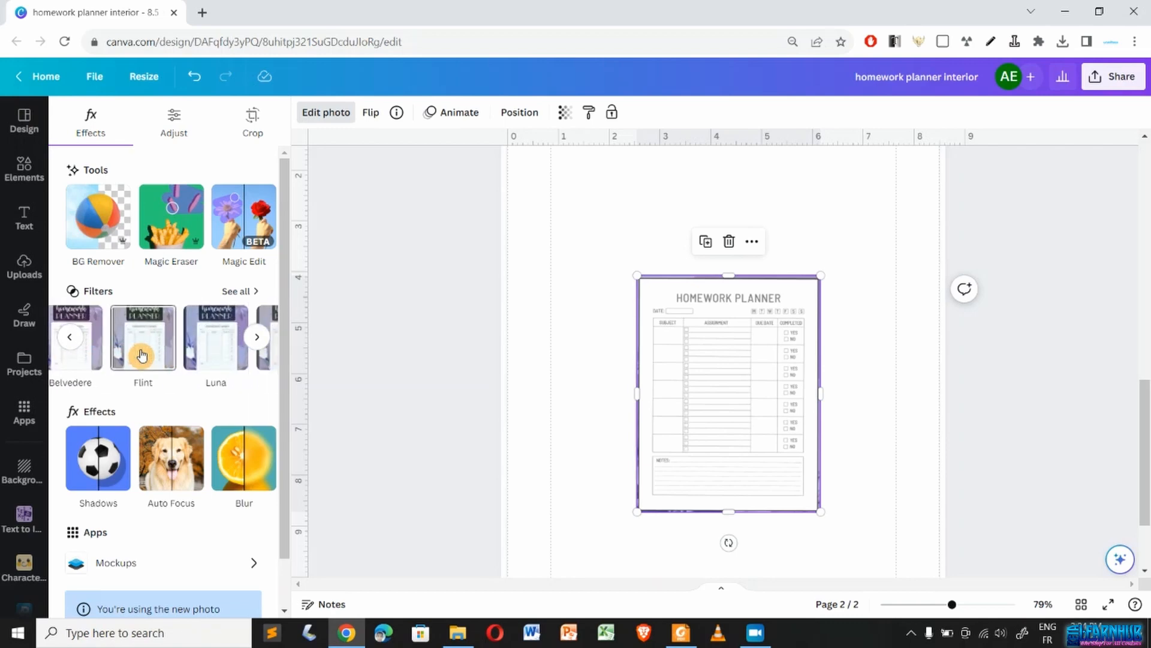
{"action": "scroll", "coordinate": [142, 355], "scroll_direction": "right", "scroll_amount": 3}
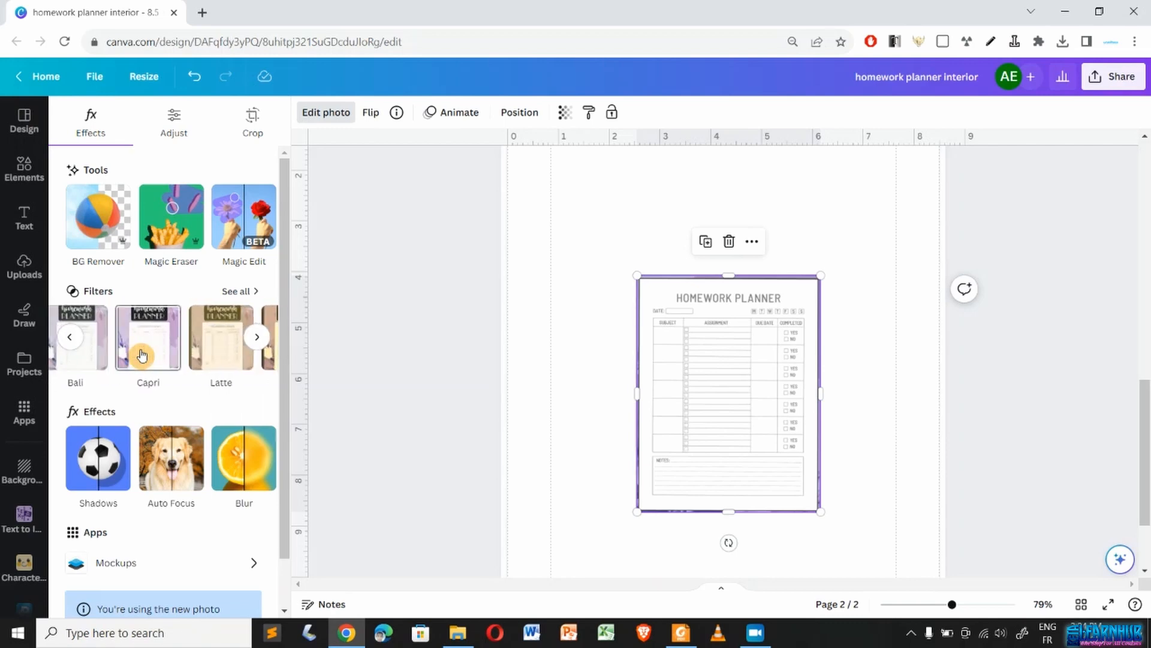
{"action": "scroll", "coordinate": [141, 355], "scroll_direction": "right", "scroll_amount": 3}
- Enlarge the cropped planner sheet to about 6.5 in wide and center it horizontally on page 2
{"action": "scroll", "coordinate": [834, 498], "scroll_direction": "down", "scroll_amount": 3}
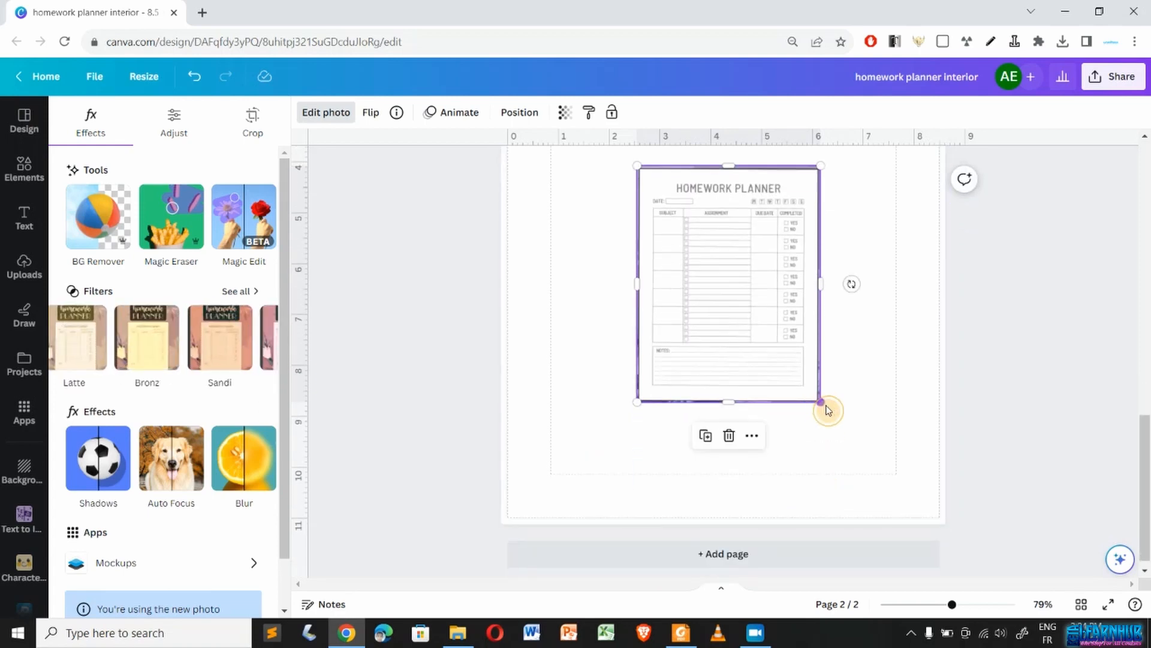
{"action": "left_click_drag", "start_coordinate": [828, 410], "coordinate": [928, 488]}
{"action": "scroll", "coordinate": [779, 384], "scroll_direction": "up", "scroll_amount": 1}
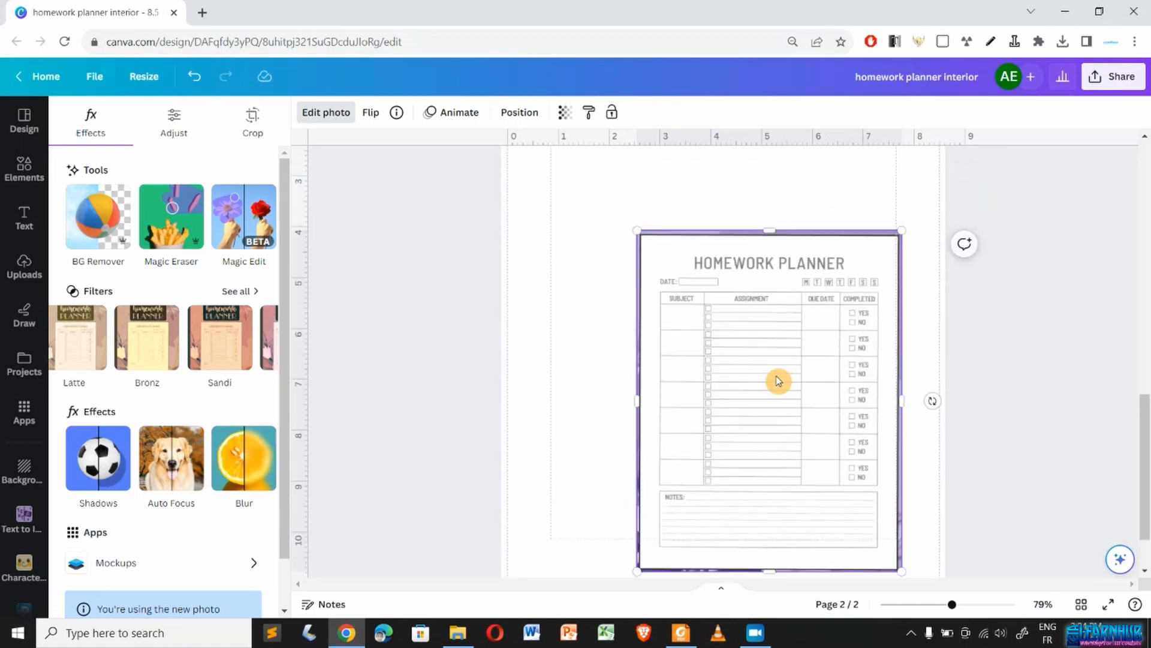
{"action": "scroll", "coordinate": [778, 382], "scroll_direction": "up", "scroll_amount": 1}
{"action": "scroll", "coordinate": [778, 382], "scroll_direction": "up", "scroll_amount": 2}
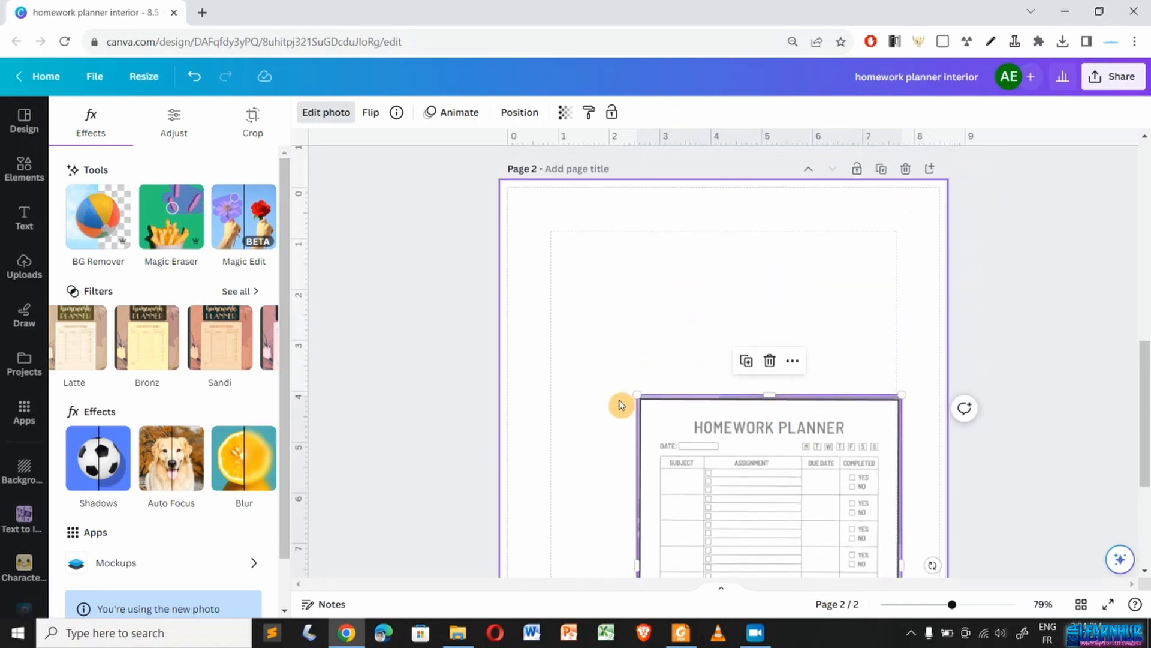
{"action": "left_click_drag", "start_coordinate": [634, 393], "coordinate": [526, 346]}
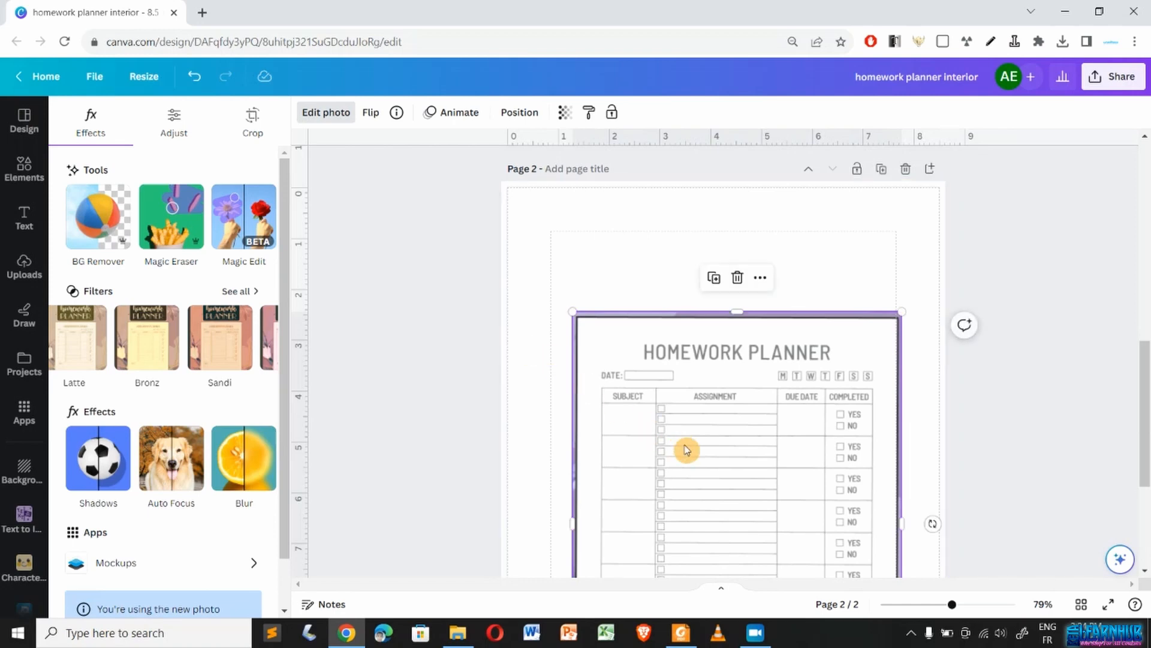
{"action": "left_click_drag", "start_coordinate": [684, 453], "coordinate": [674, 493]}
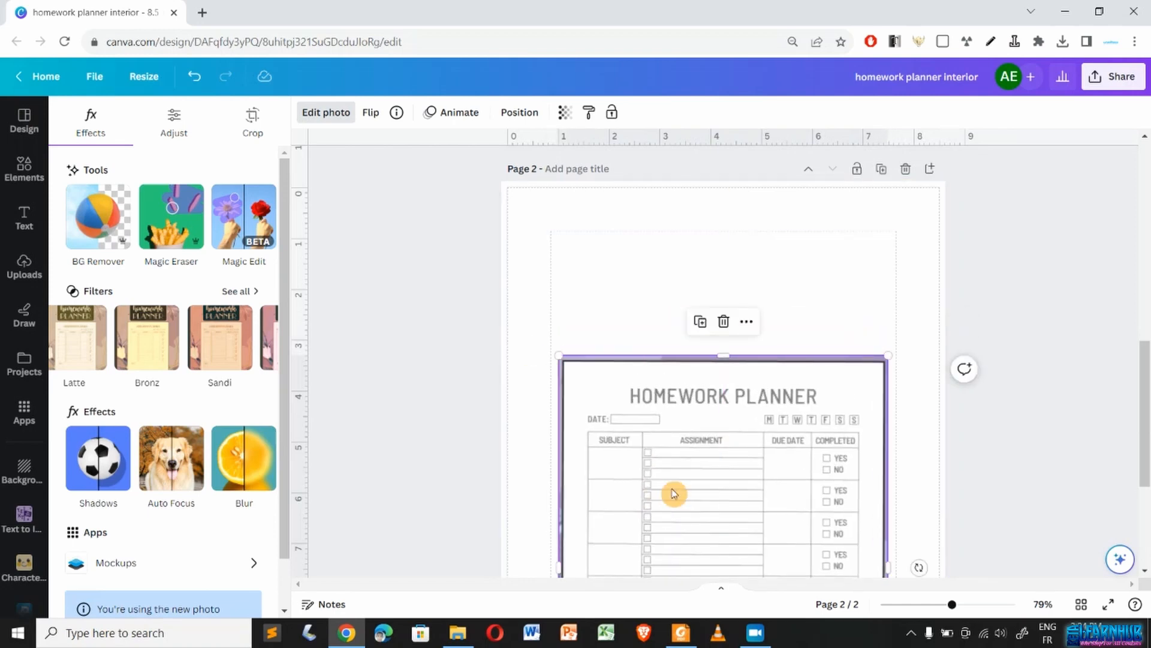
- Add a heading text box on page 2 reading "homework planner"
{"action": "left_click", "coordinate": [591, 300]}
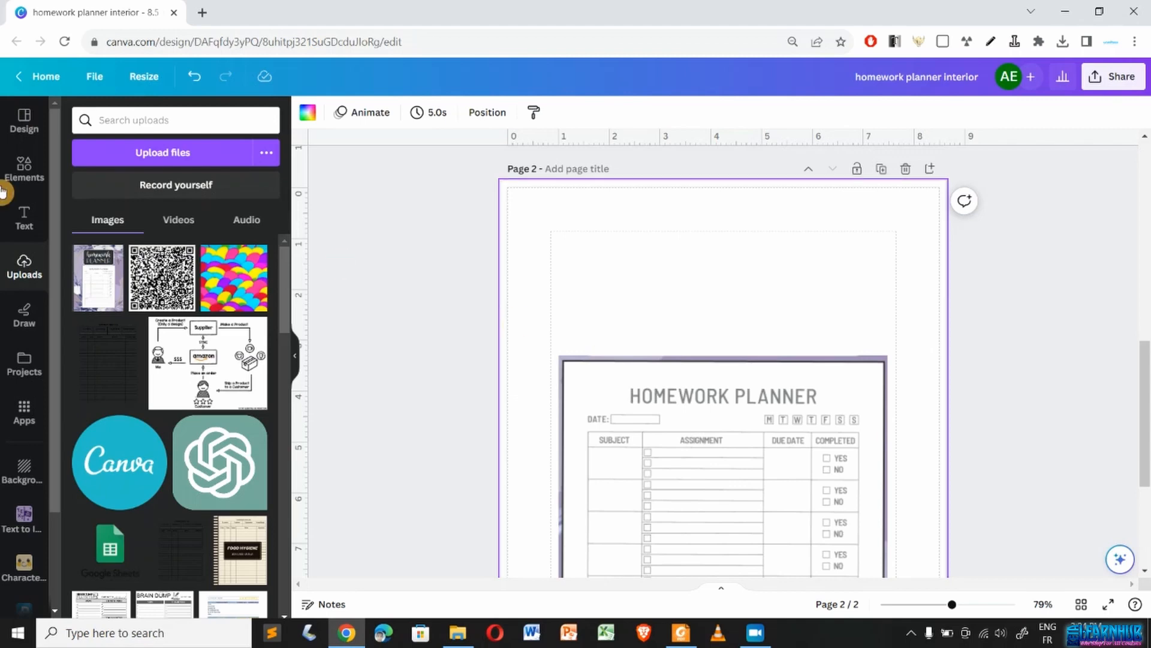
{"action": "left_click", "coordinate": [24, 228]}
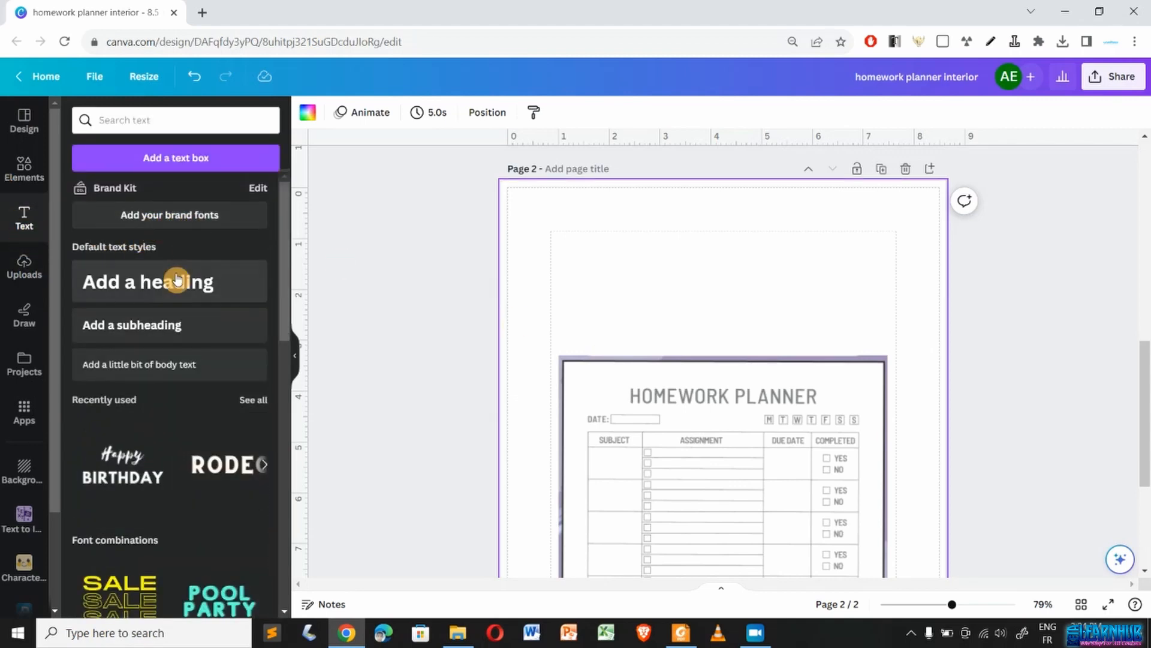
{"action": "left_click", "coordinate": [157, 300]}
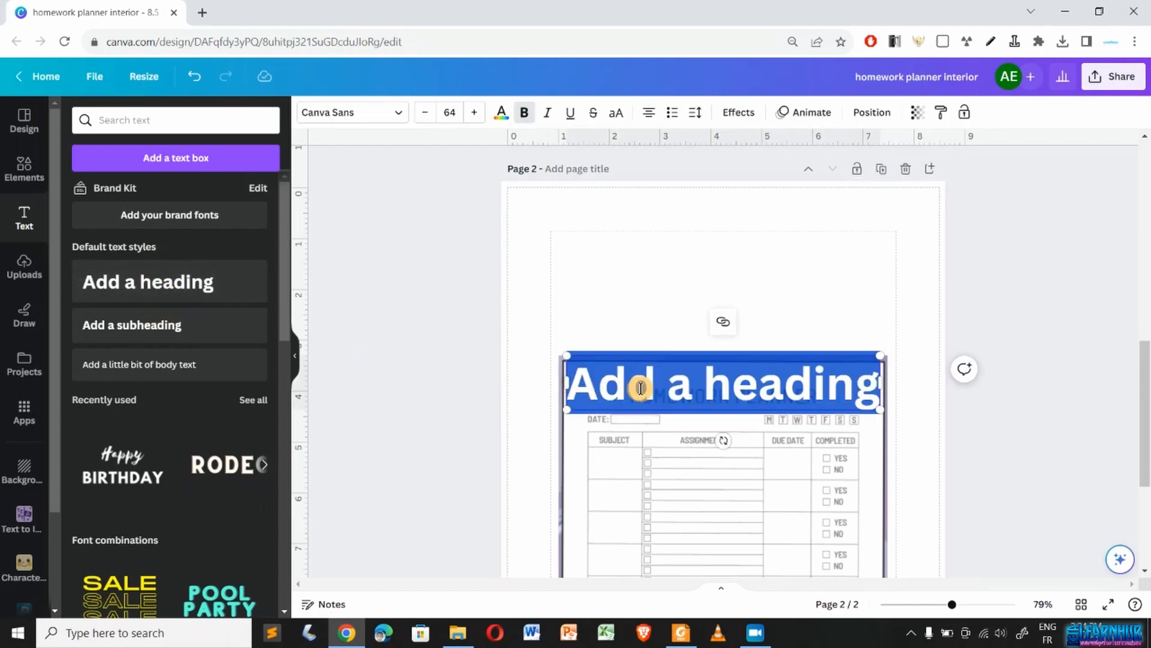
{"action": "type", "text": "ho"}
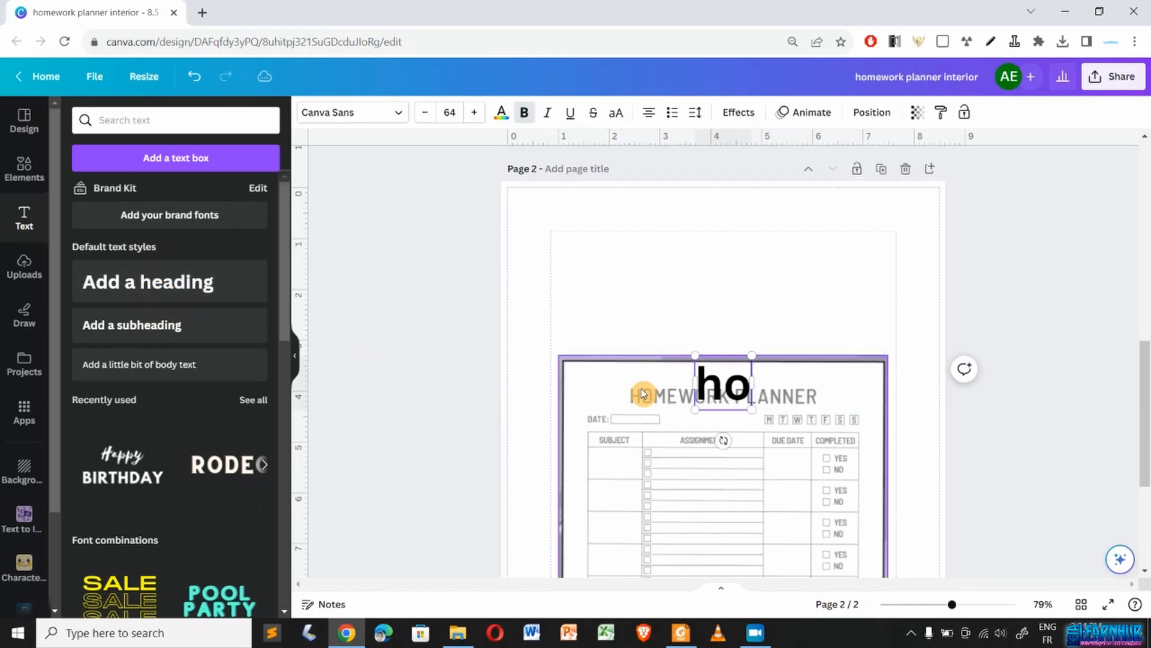
{"action": "type", "text": "mewo"}
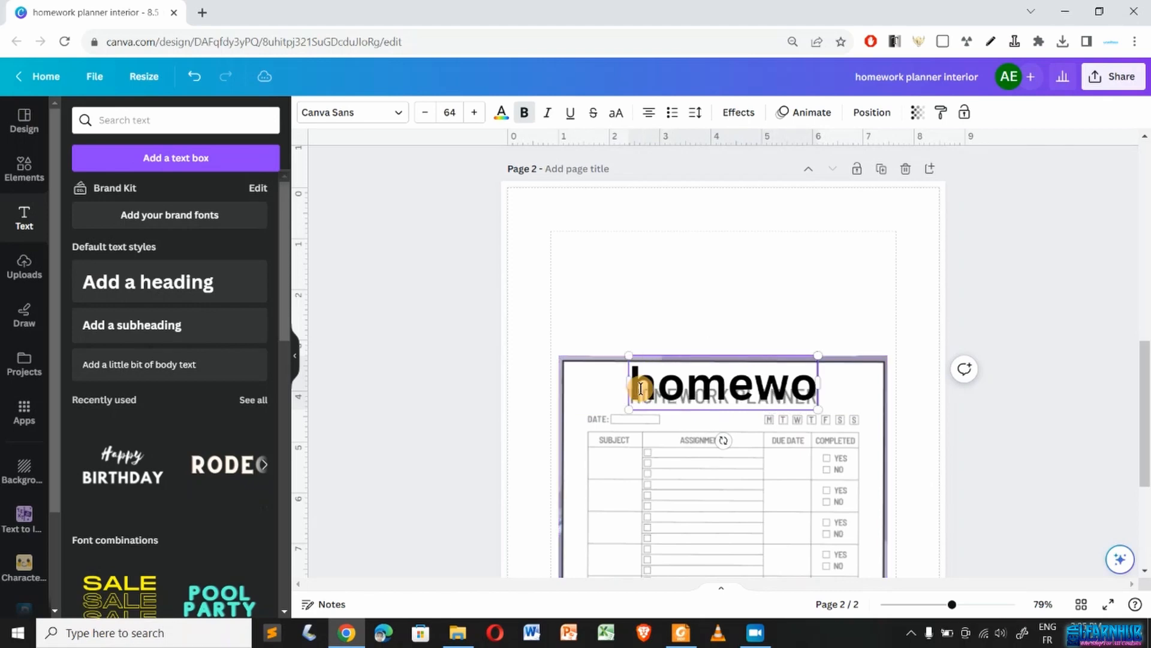
{"action": "type", "text": "rk pl"}
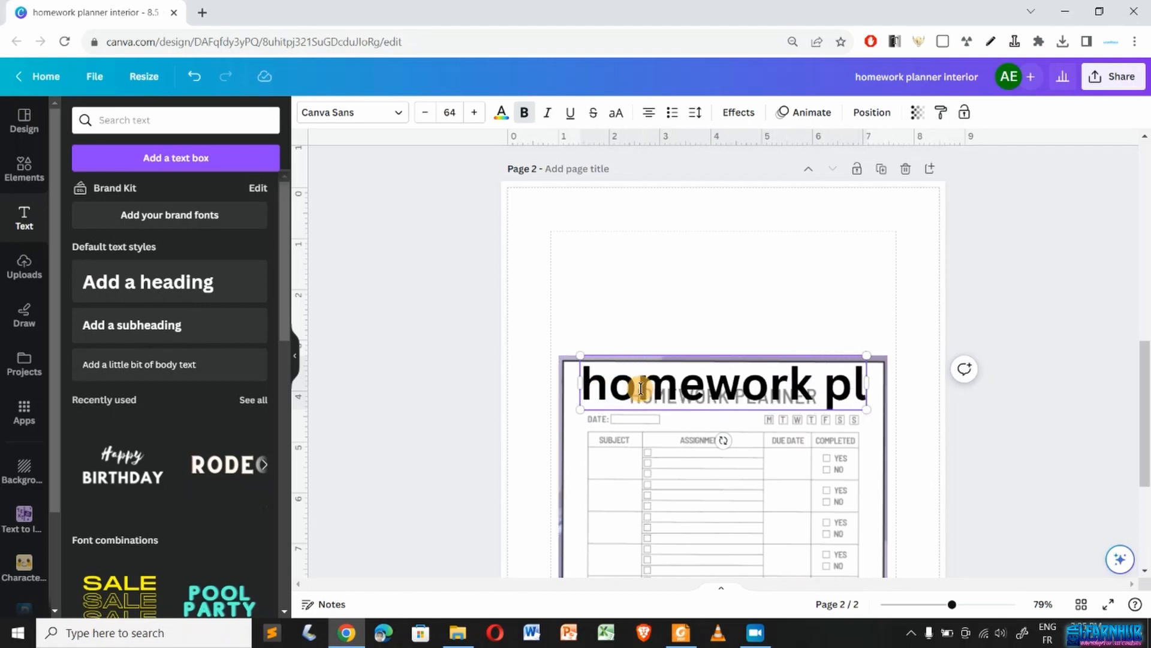
{"action": "type", "text": "anner"}
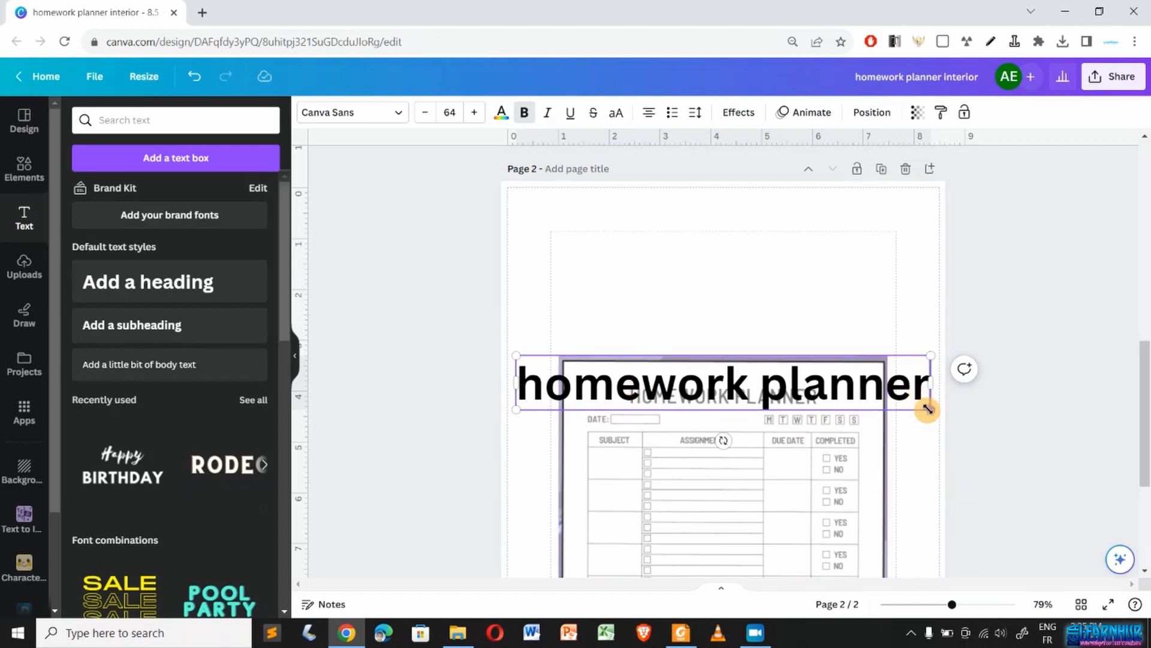
- Shrink the heading to font size 33 and place it in uppercase, centered near the top of page 2
{"action": "left_click_drag", "start_coordinate": [928, 409], "coordinate": [729, 383]}
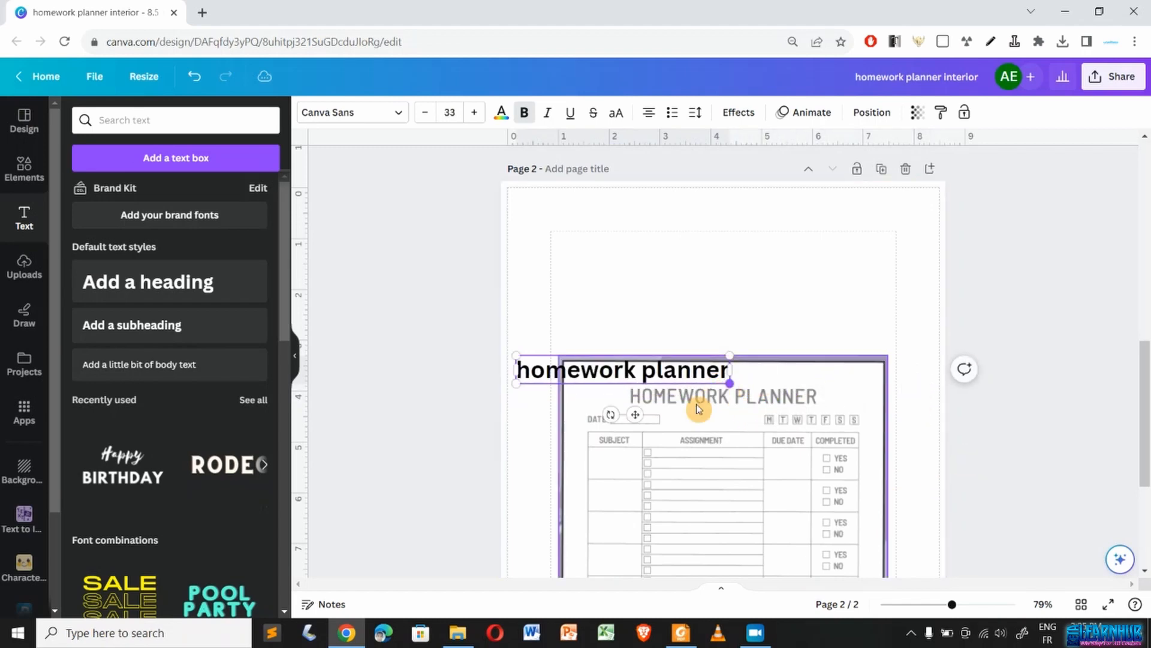
{"action": "left_click_drag", "start_coordinate": [634, 414], "coordinate": [735, 268]}
{"action": "left_click", "coordinate": [615, 112]}
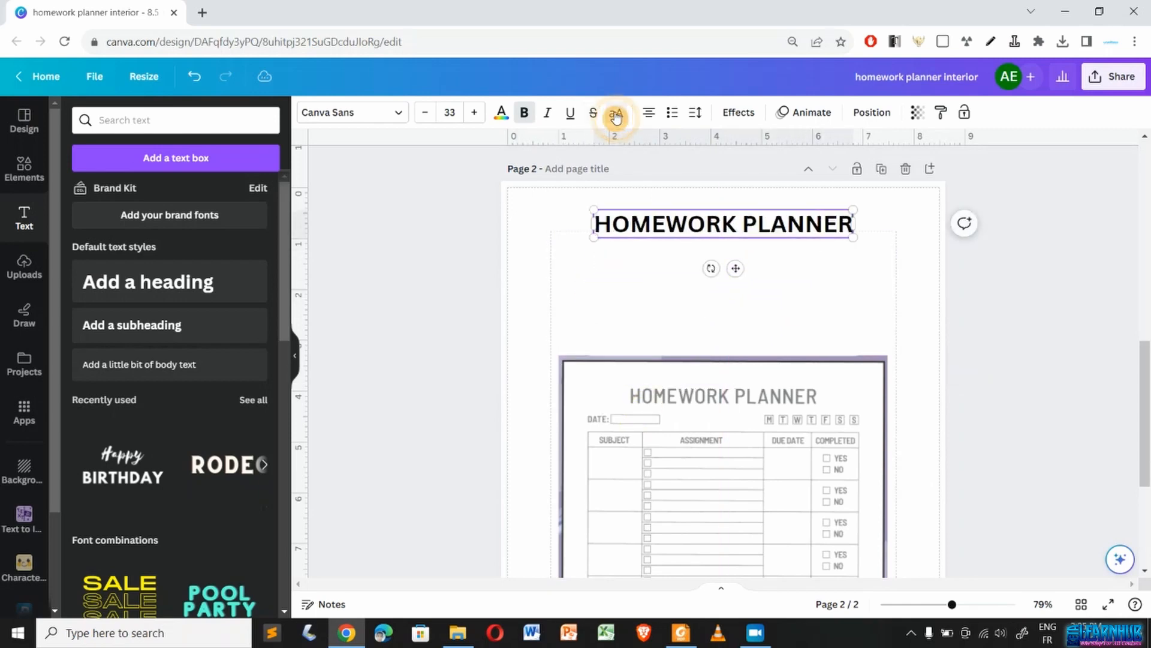
- Browse the available fonts and set the "HOMEWORK PLANNER" heading to Anton
{"action": "left_click", "coordinate": [393, 118]}
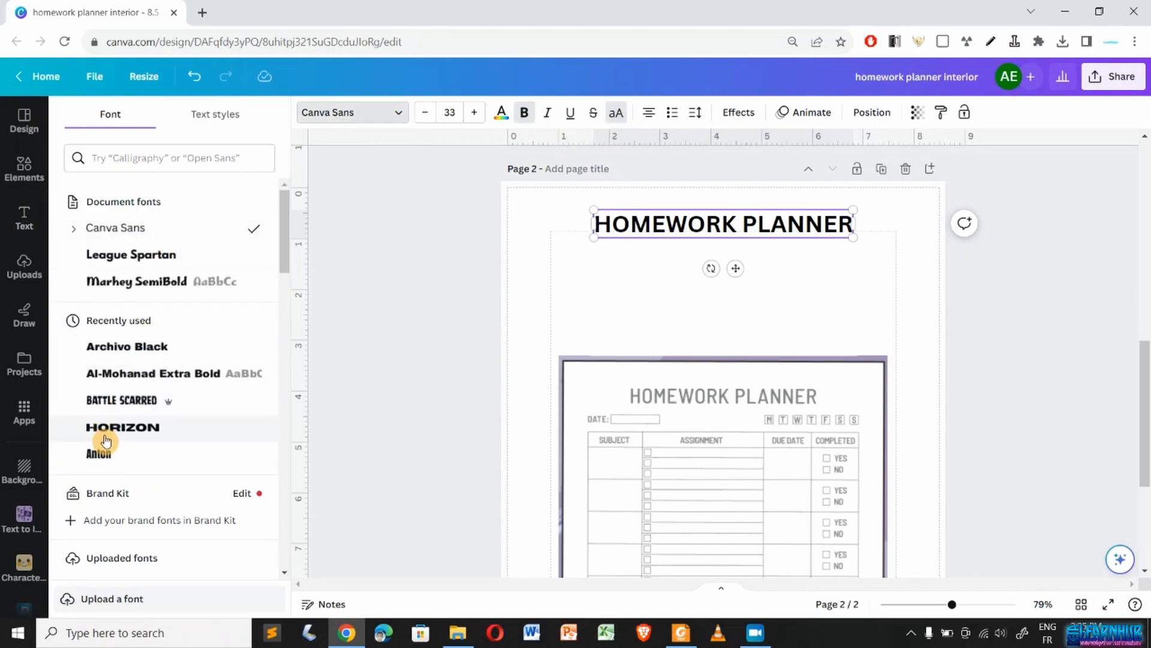
{"action": "scroll", "coordinate": [121, 489], "scroll_direction": "down", "scroll_amount": 1}
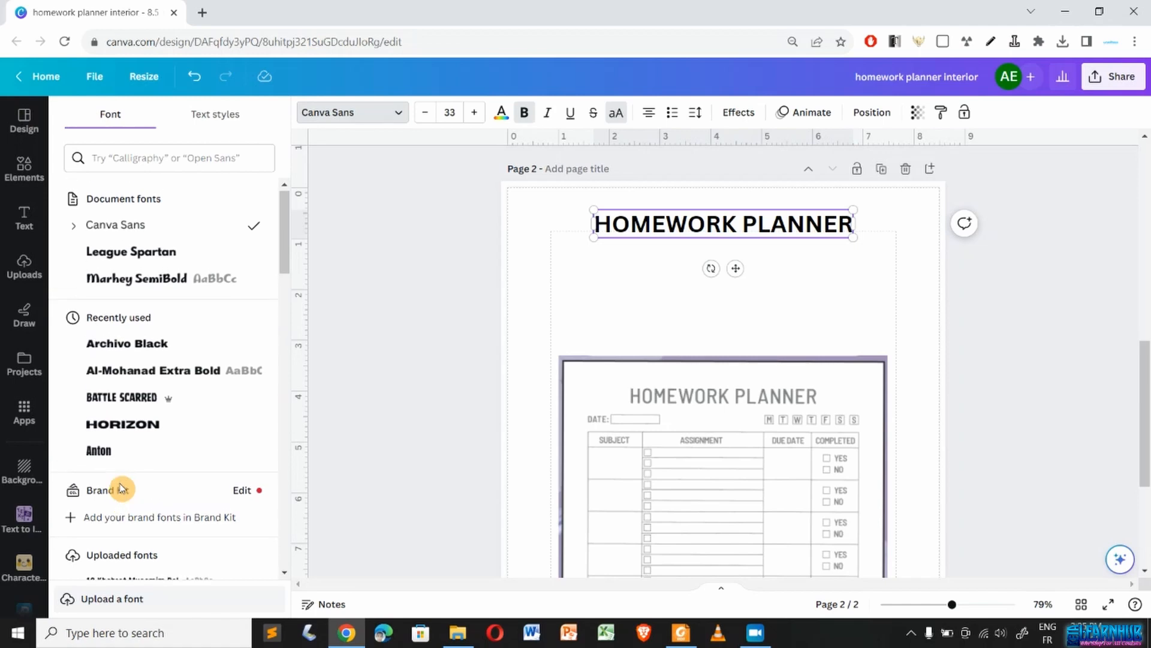
{"action": "scroll", "coordinate": [120, 489], "scroll_direction": "down", "scroll_amount": 4}
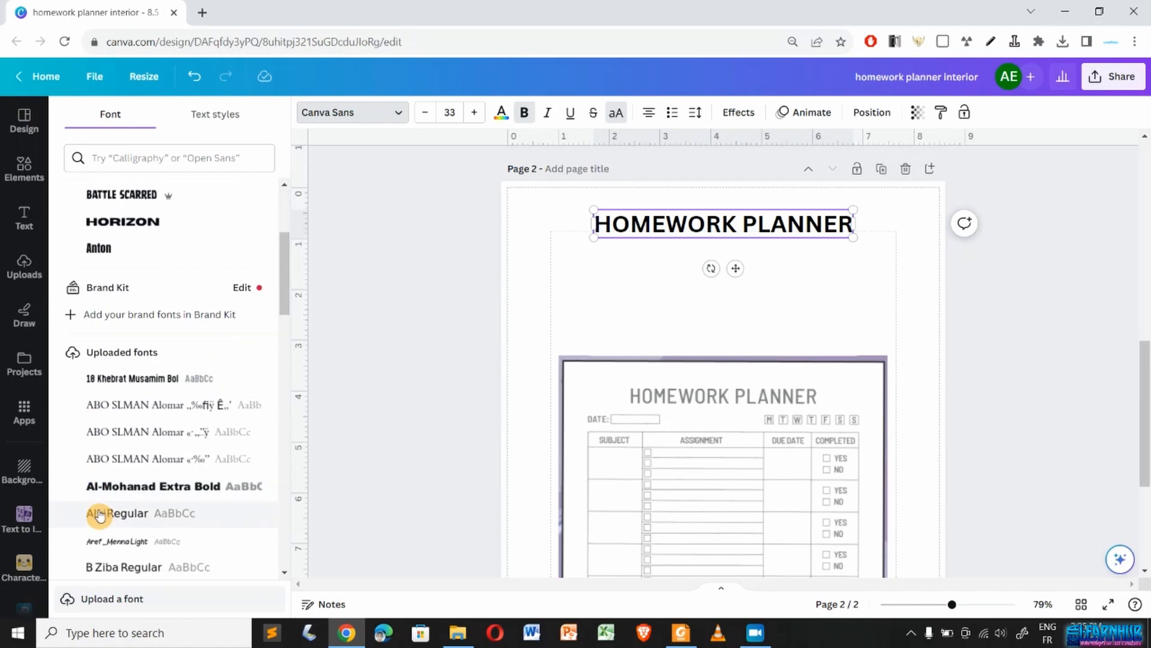
{"action": "scroll", "coordinate": [102, 510], "scroll_direction": "down", "scroll_amount": 3}
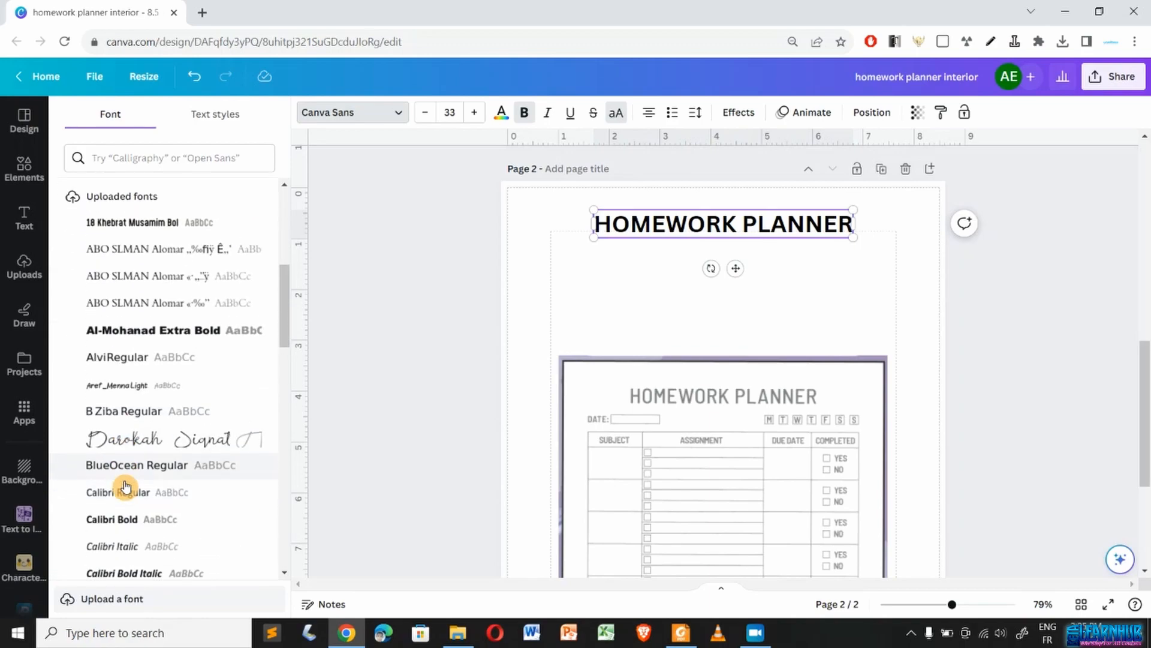
{"action": "scroll", "coordinate": [124, 487], "scroll_direction": "down", "scroll_amount": 9}
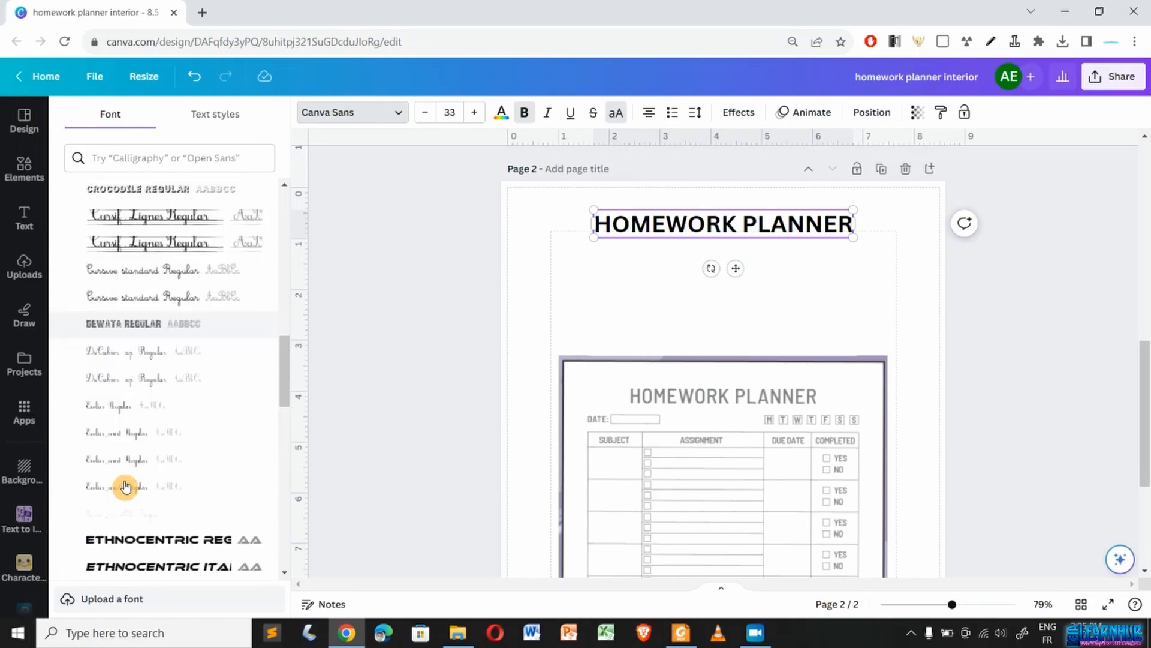
{"action": "scroll", "coordinate": [125, 486], "scroll_direction": "down", "scroll_amount": 4}
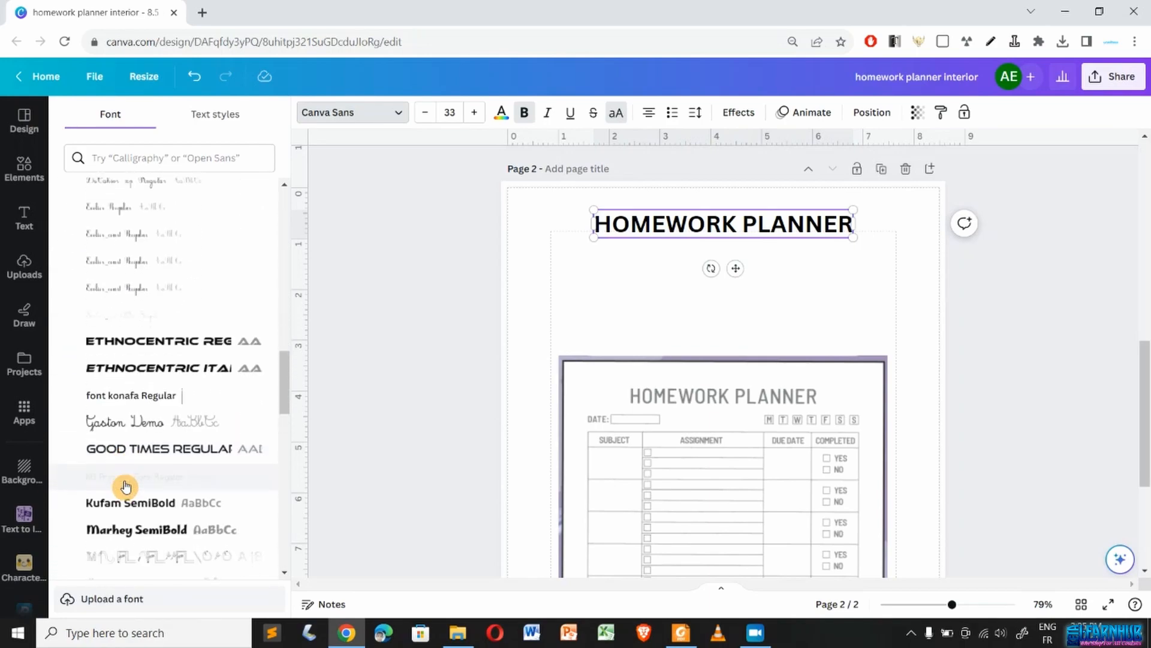
{"action": "scroll", "coordinate": [125, 486], "scroll_direction": "down", "scroll_amount": 1}
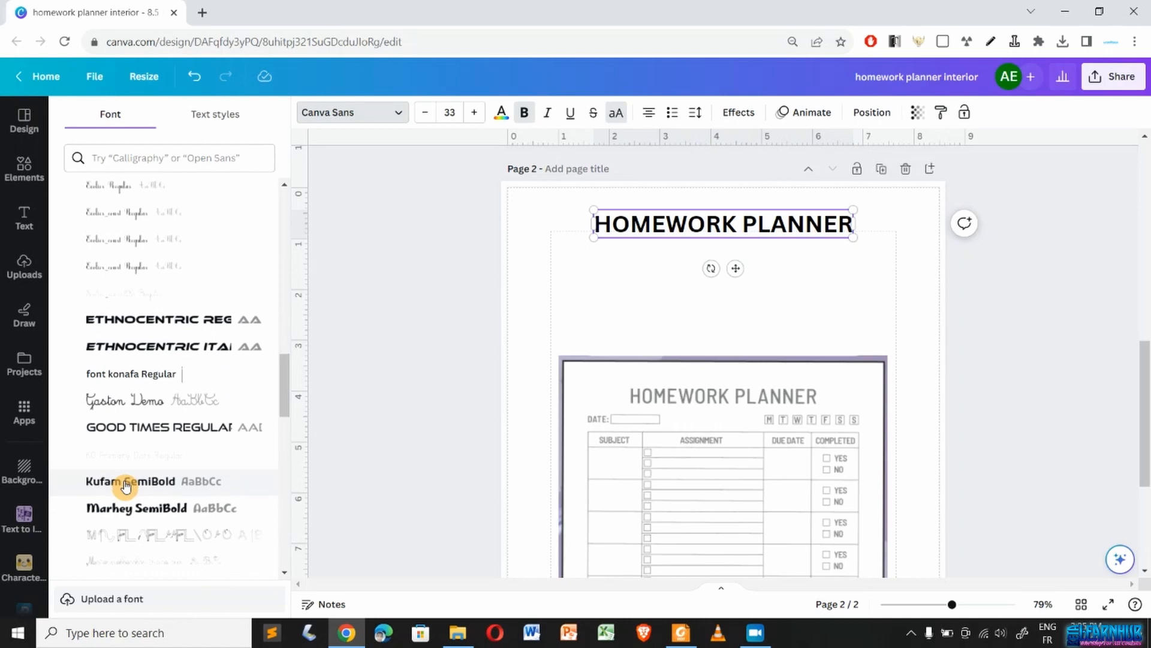
{"action": "scroll", "coordinate": [124, 486], "scroll_direction": "up", "scroll_amount": 20}
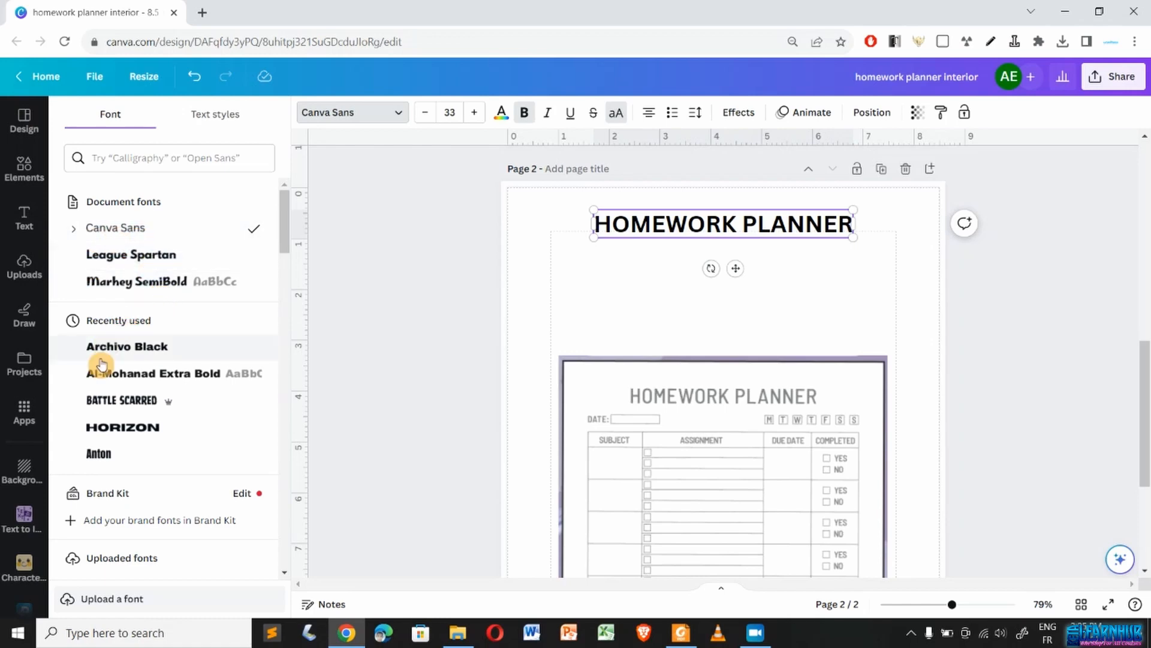
{"action": "left_click", "coordinate": [104, 458]}
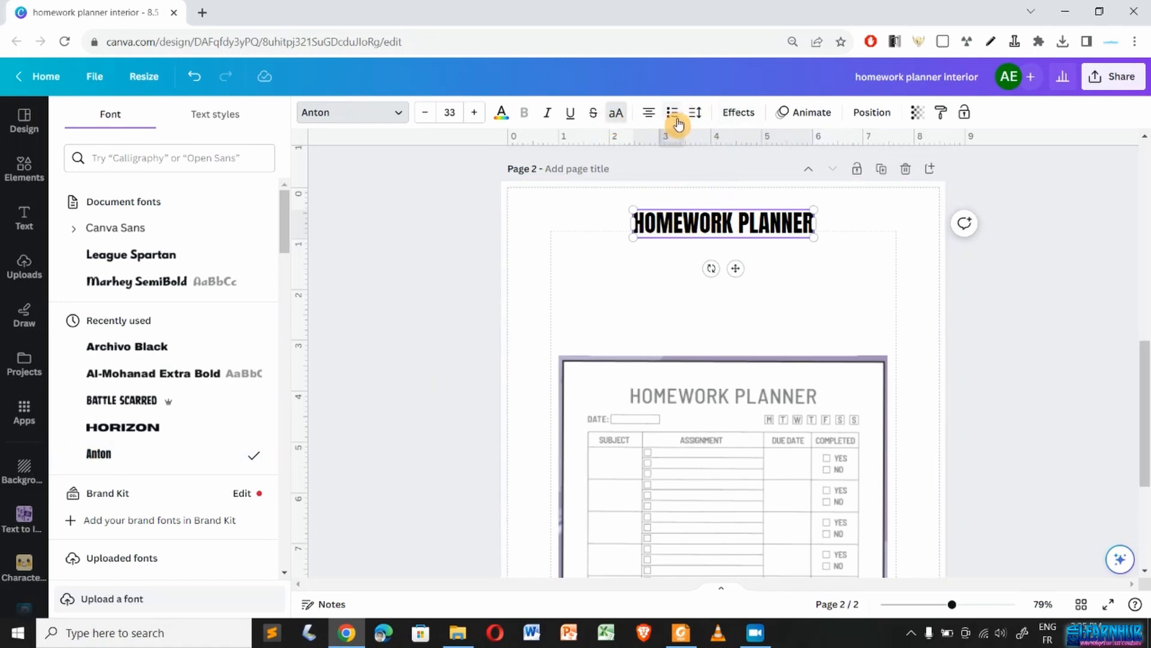
- Increase the heading's letter spacing slightly
{"action": "left_click", "coordinate": [695, 112]}
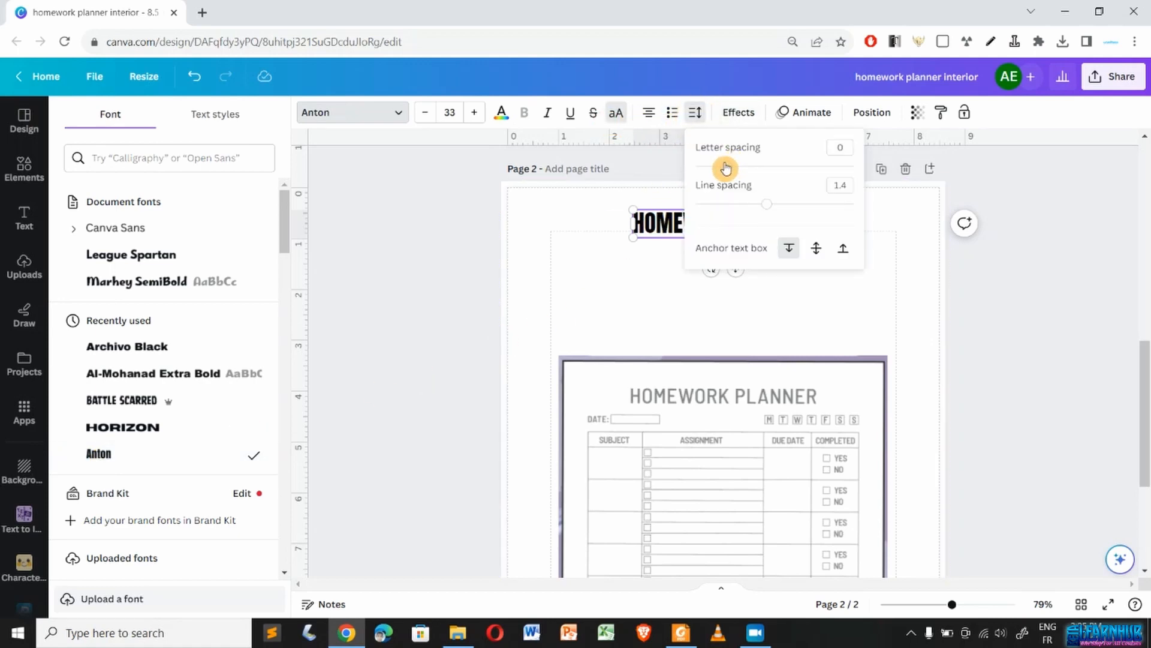
{"action": "left_click_drag", "start_coordinate": [726, 168], "coordinate": [737, 168]}
{"action": "left_click", "coordinate": [609, 324]}
{"action": "left_click", "coordinate": [609, 324]}
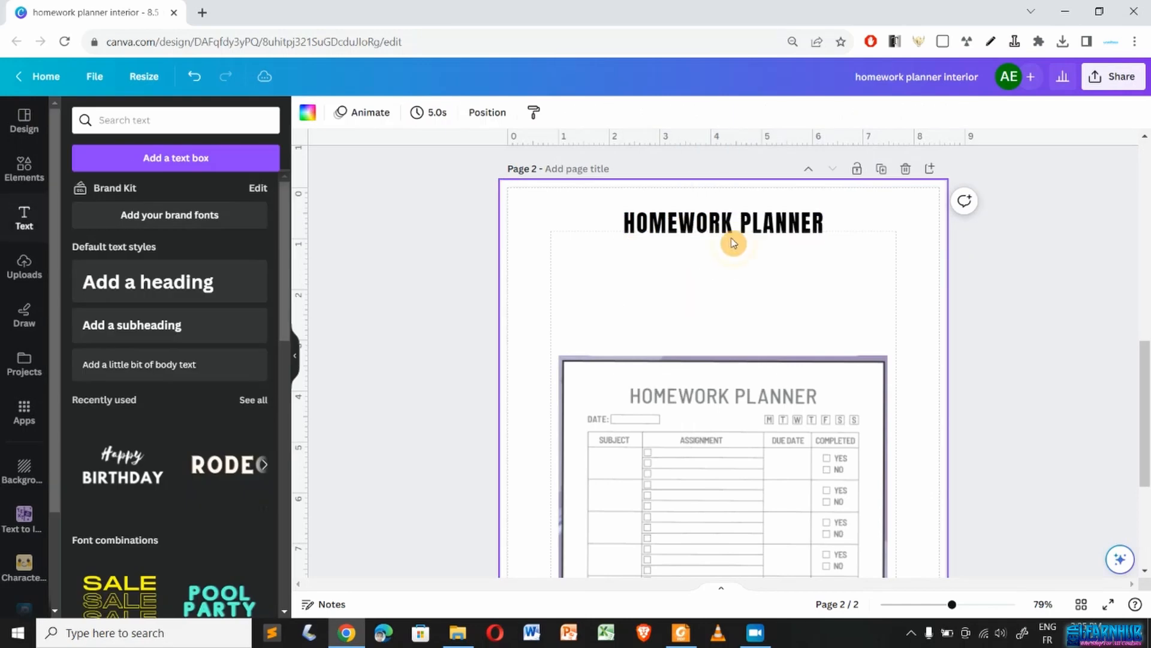
- Set the heading's font size to 18 and move it down onto the top margin guide, centered horizontally
{"action": "left_click", "coordinate": [809, 236]}
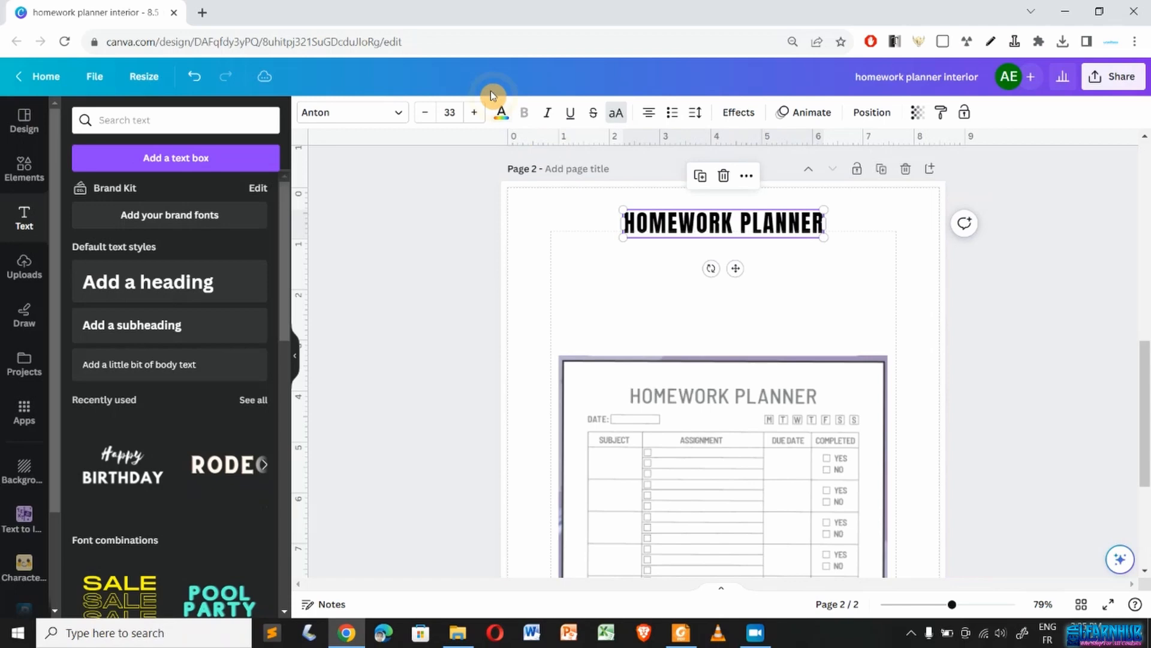
{"action": "left_click", "coordinate": [448, 113]}
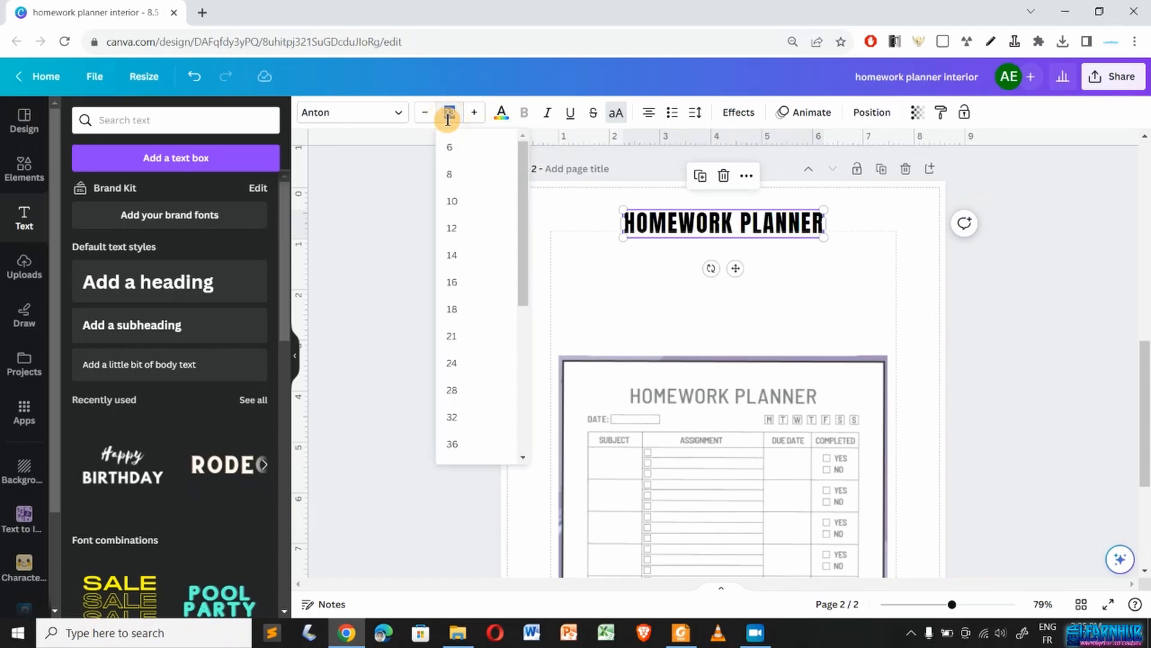
{"action": "key", "text": "Return"}
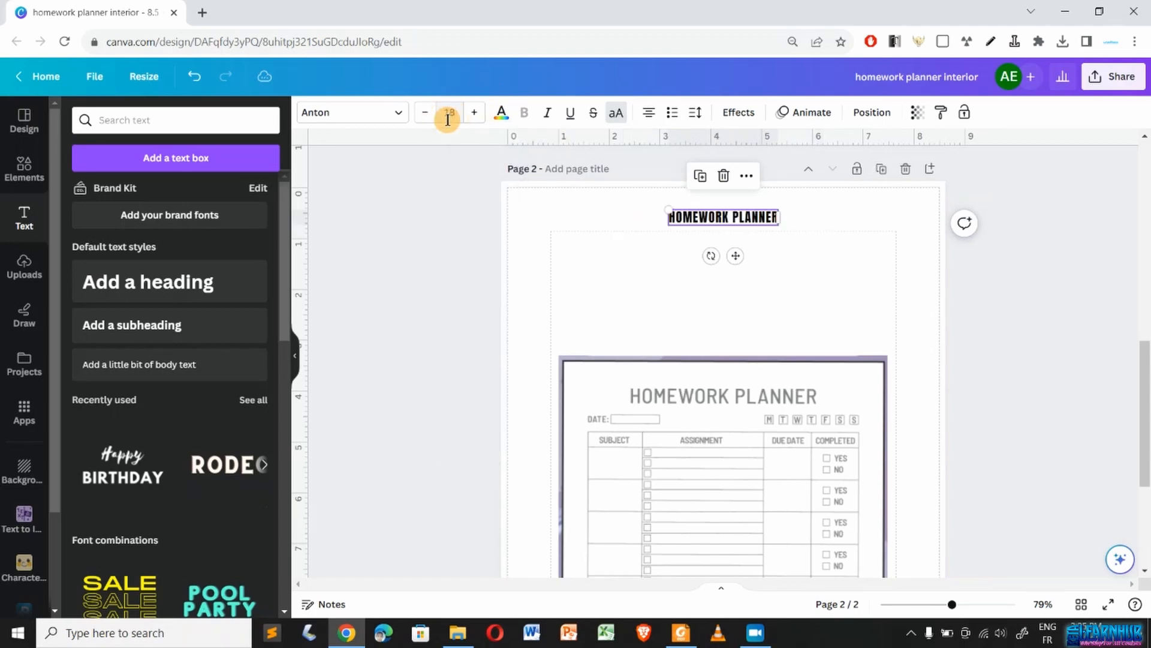
{"action": "left_click_drag", "start_coordinate": [739, 256], "coordinate": [741, 268]}
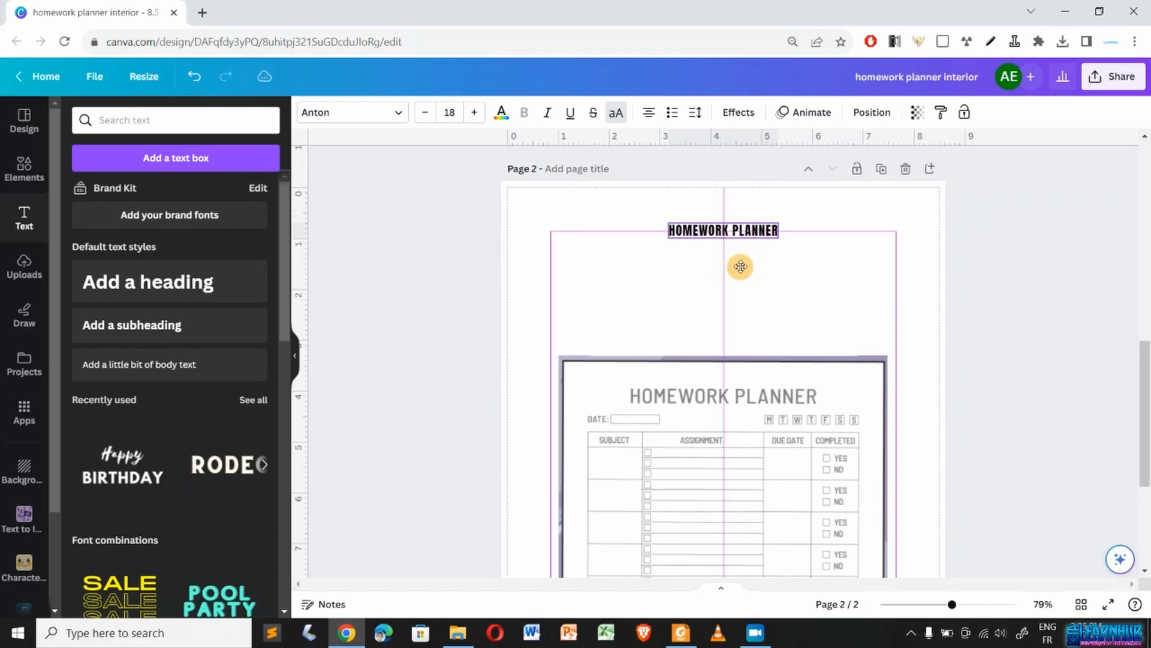
{"action": "left_click", "coordinate": [594, 332]}
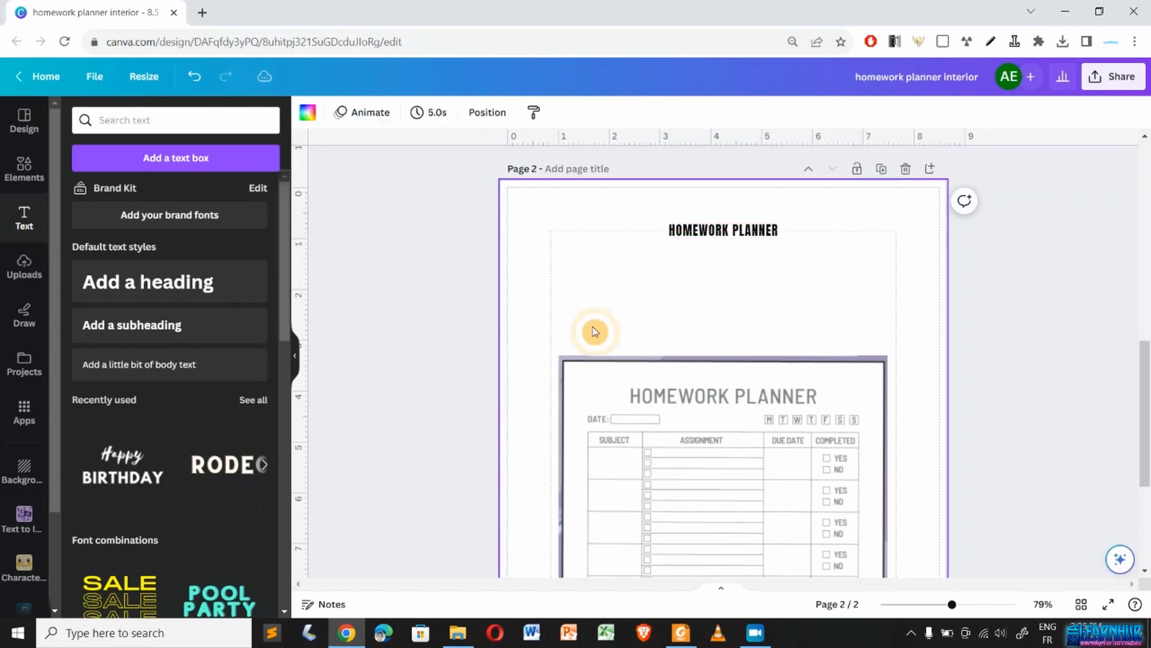
- Change the heading's font to League Spartan
{"action": "left_click", "coordinate": [707, 231]}
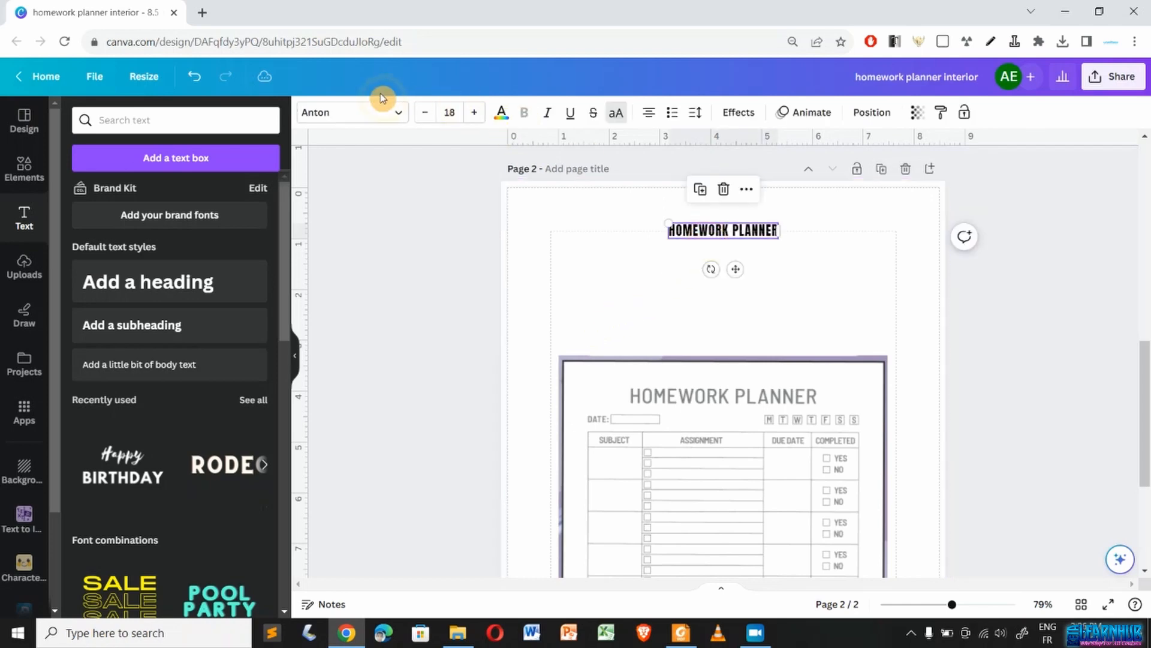
{"action": "left_click", "coordinate": [367, 117]}
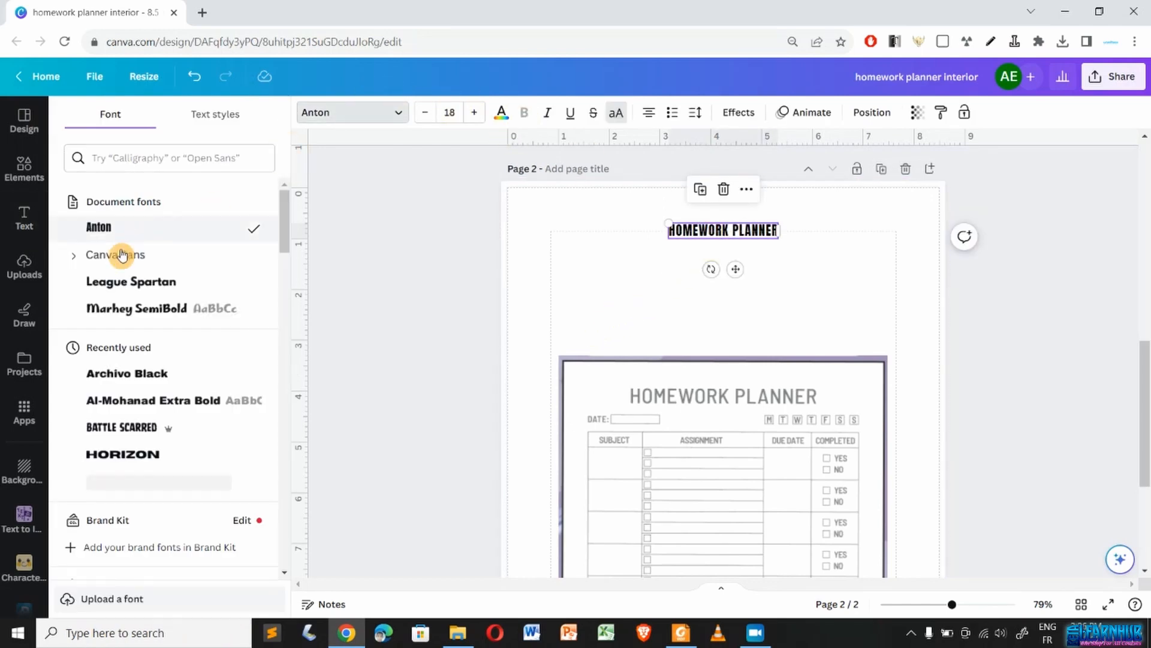
{"action": "left_click", "coordinate": [123, 284]}
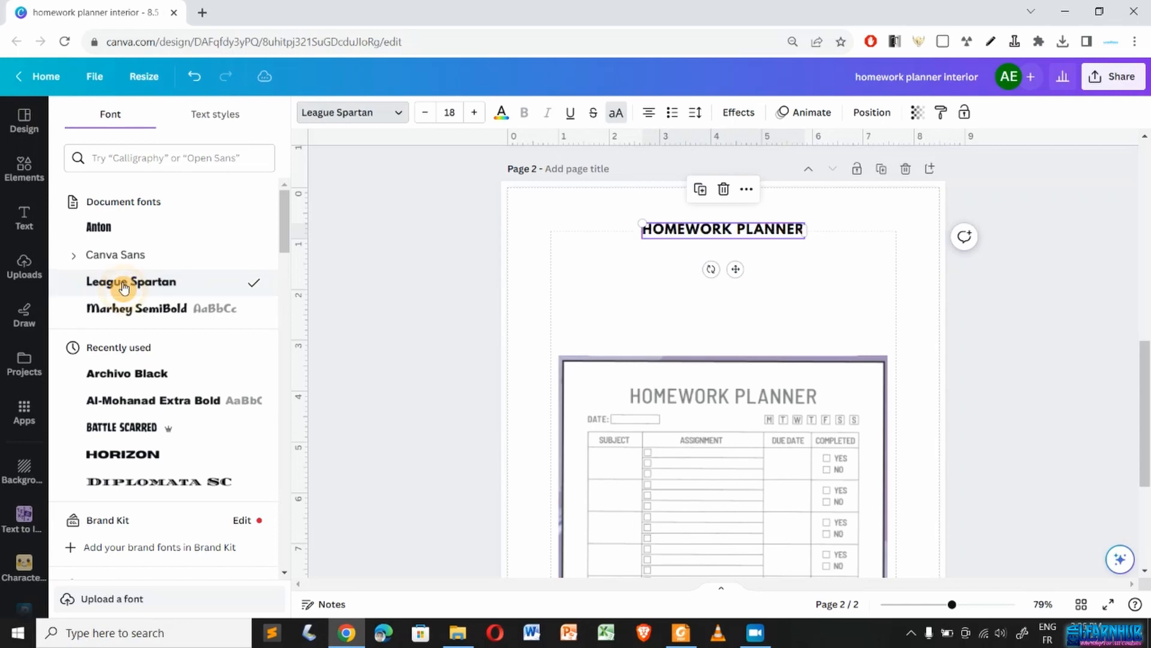
{"action": "left_click", "coordinate": [593, 302]}
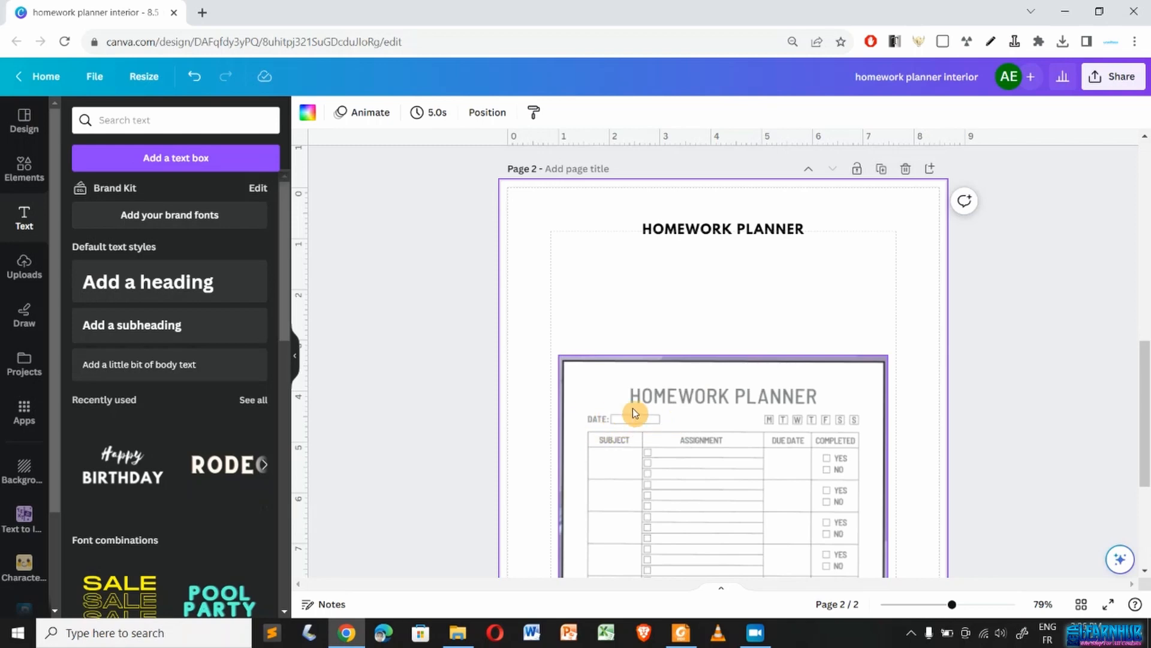
- Duplicate the "HOMEWORK PLANNER" heading and place the copy just below it, aligned to the left margin guide
{"action": "left_click", "coordinate": [705, 230]}
{"action": "left_click", "coordinate": [701, 192]}
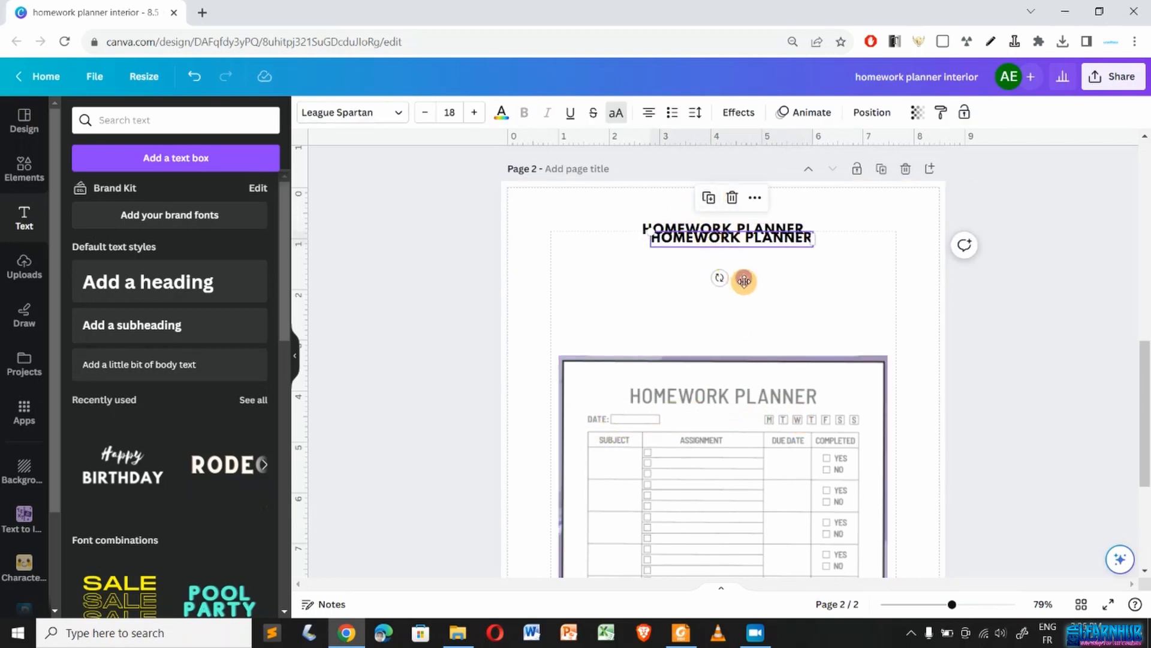
{"action": "left_click_drag", "start_coordinate": [742, 277], "coordinate": [645, 294]}
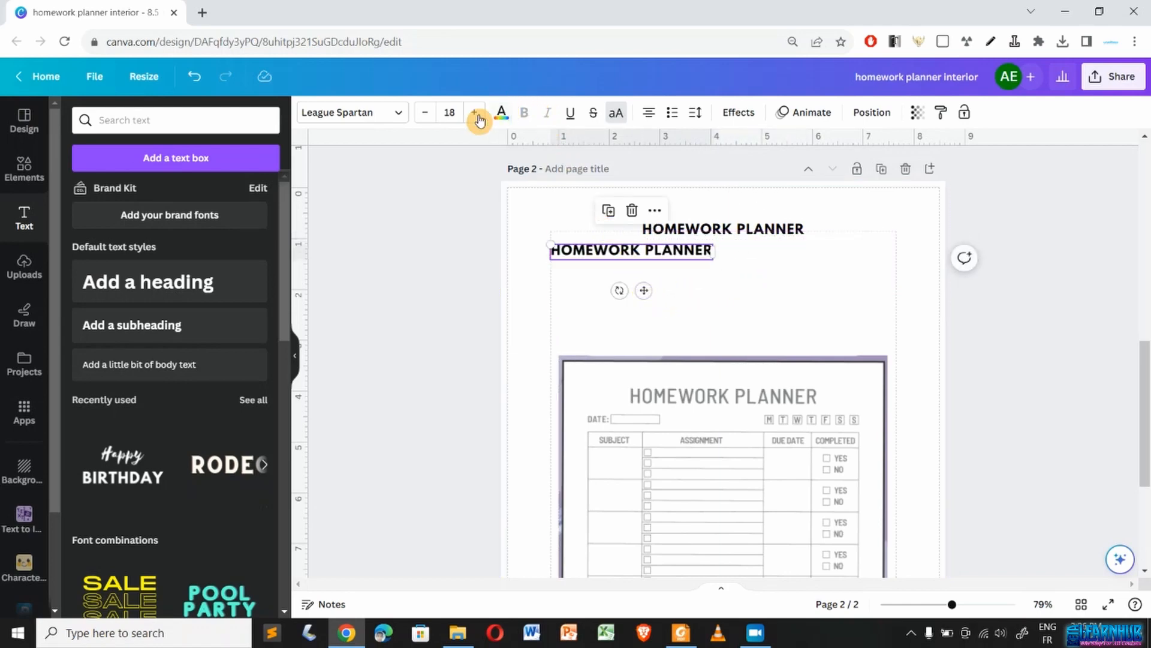
- Search the fonts for "gla" and set the duplicated text to Glacial Indifference
{"action": "left_click", "coordinate": [380, 117]}
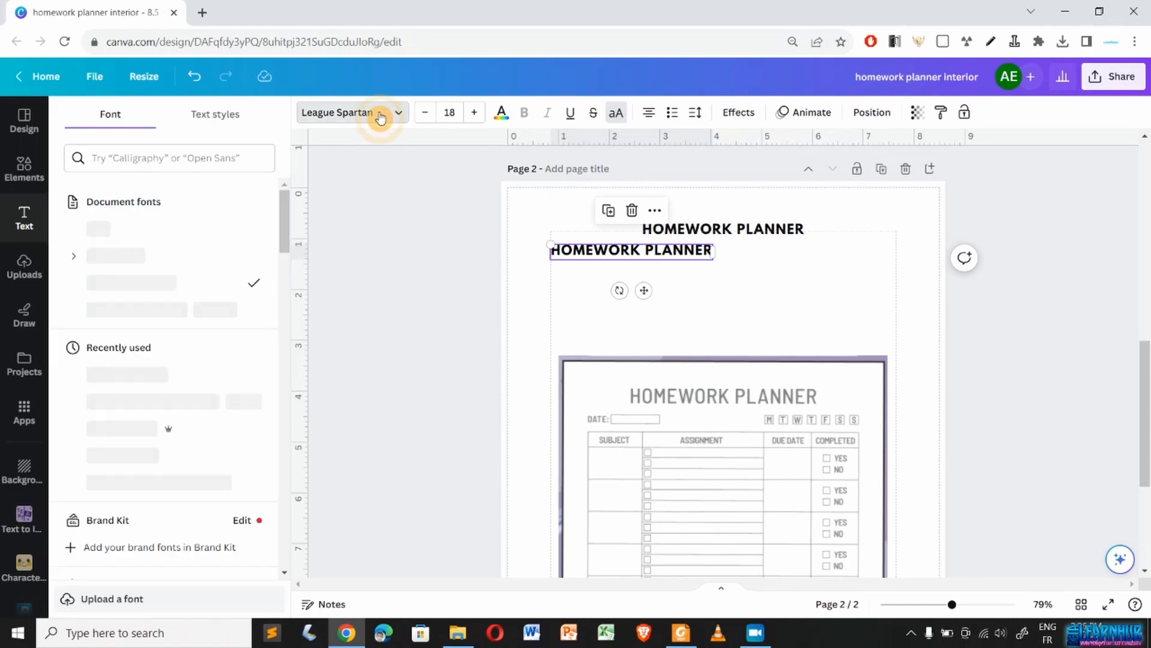
{"action": "left_click", "coordinate": [119, 154]}
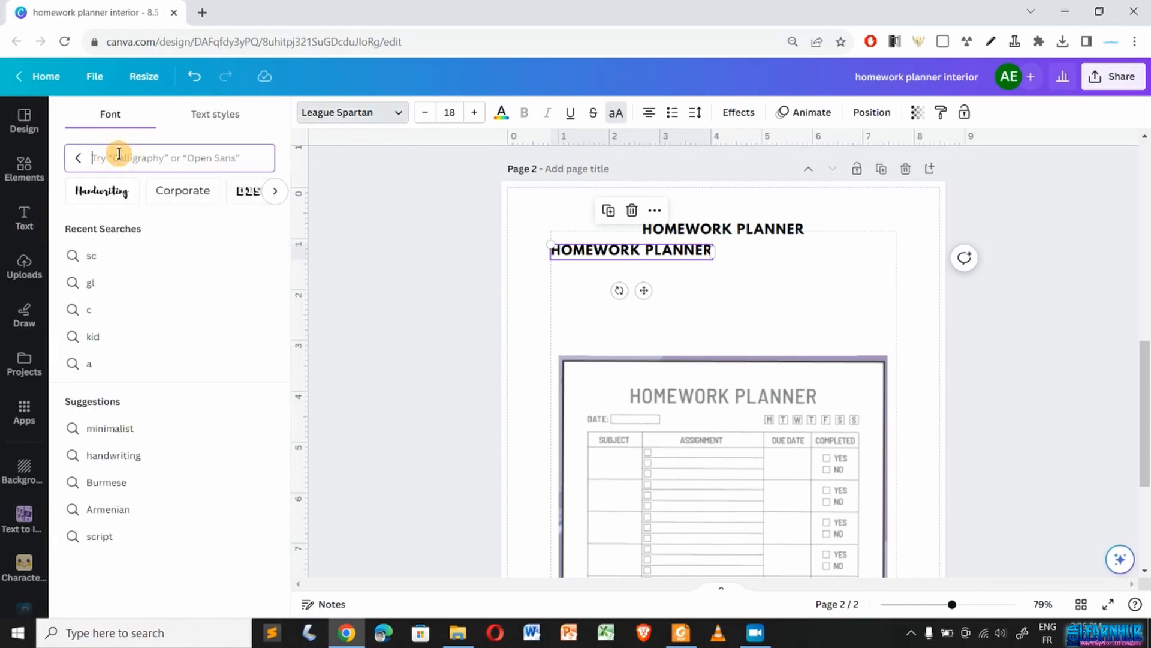
{"action": "type", "text": "gla"}
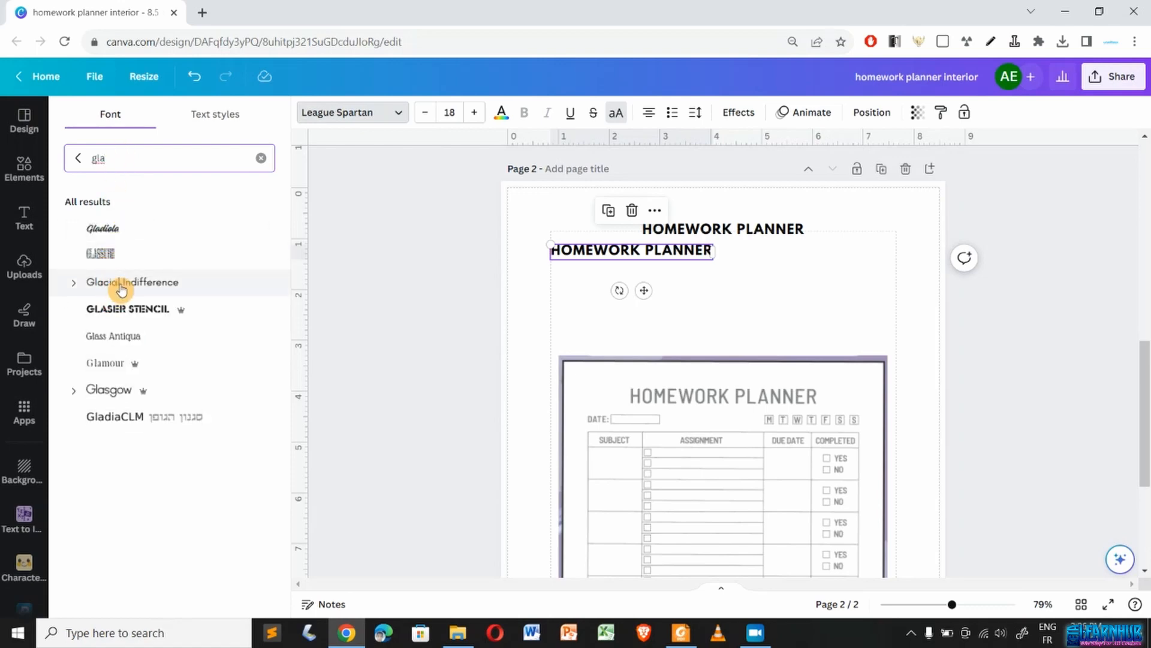
{"action": "left_click", "coordinate": [121, 291]}
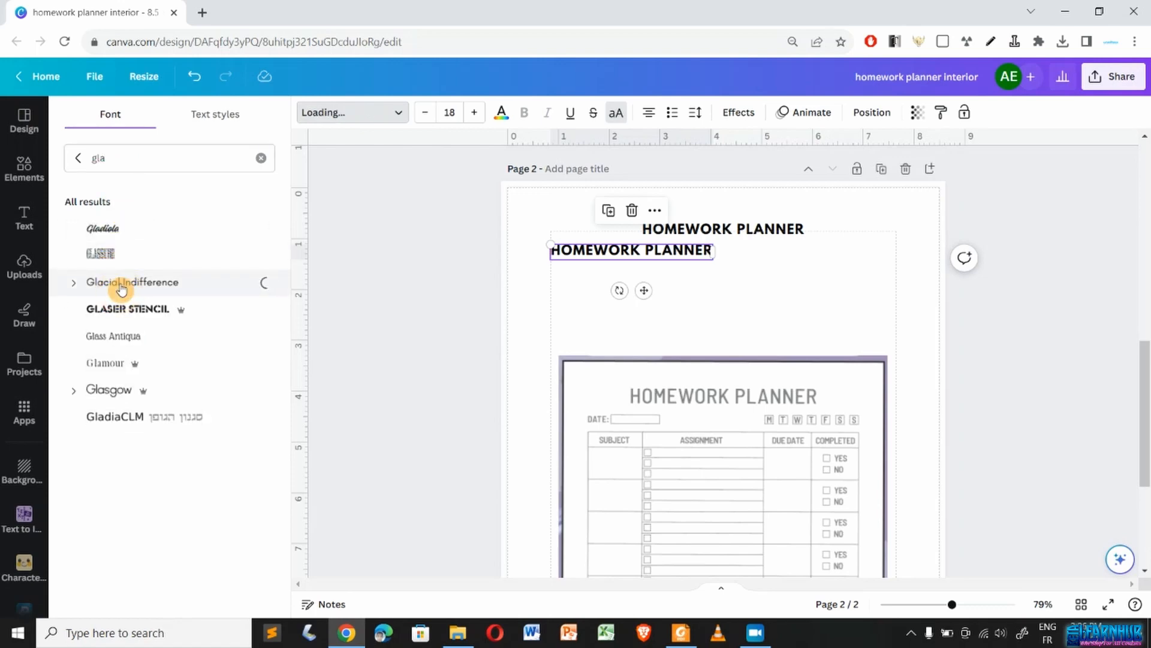
- Replace the duplicated text with "DATE:" and place it below the heading against the left margin guide
{"action": "left_click", "coordinate": [619, 257]}
{"action": "triple_click", "coordinate": [618, 256]}
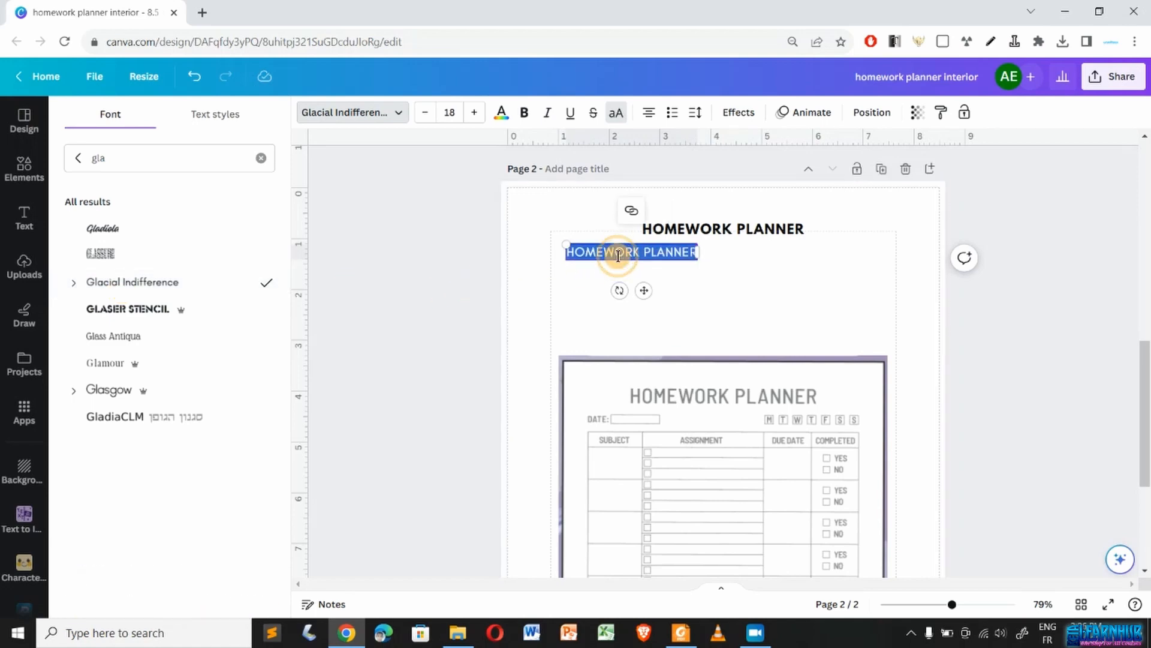
{"action": "key", "text": "BackSpace"}
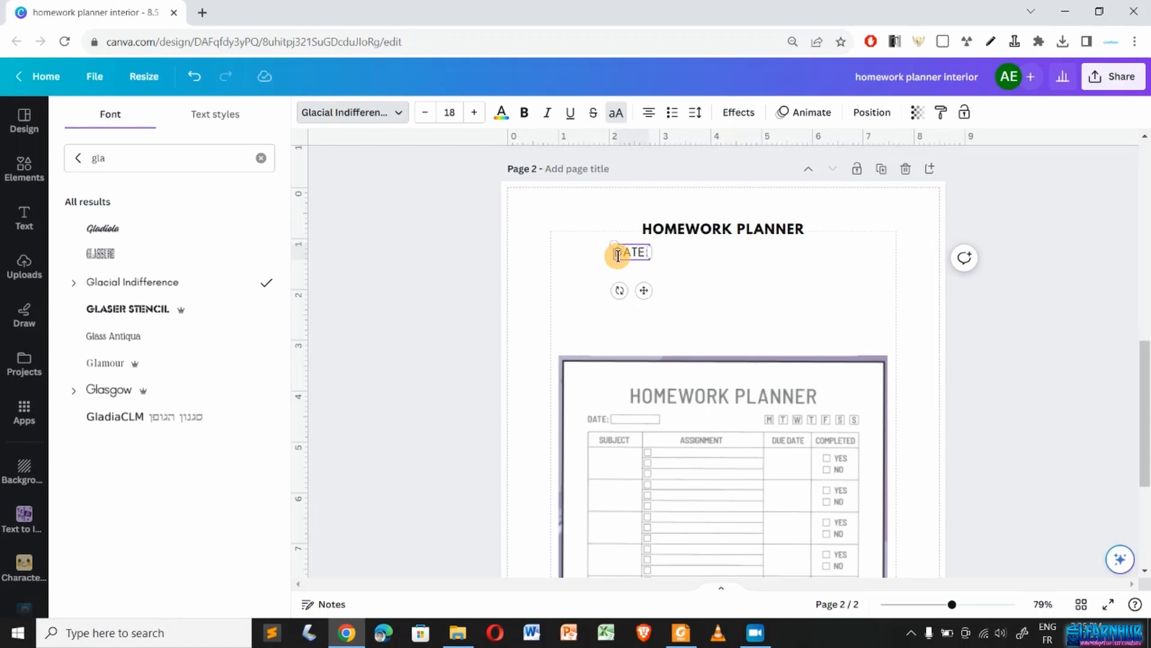
{"action": "left_click", "coordinate": [692, 290]}
{"action": "left_click_drag", "start_coordinate": [624, 258], "coordinate": [565, 266]}
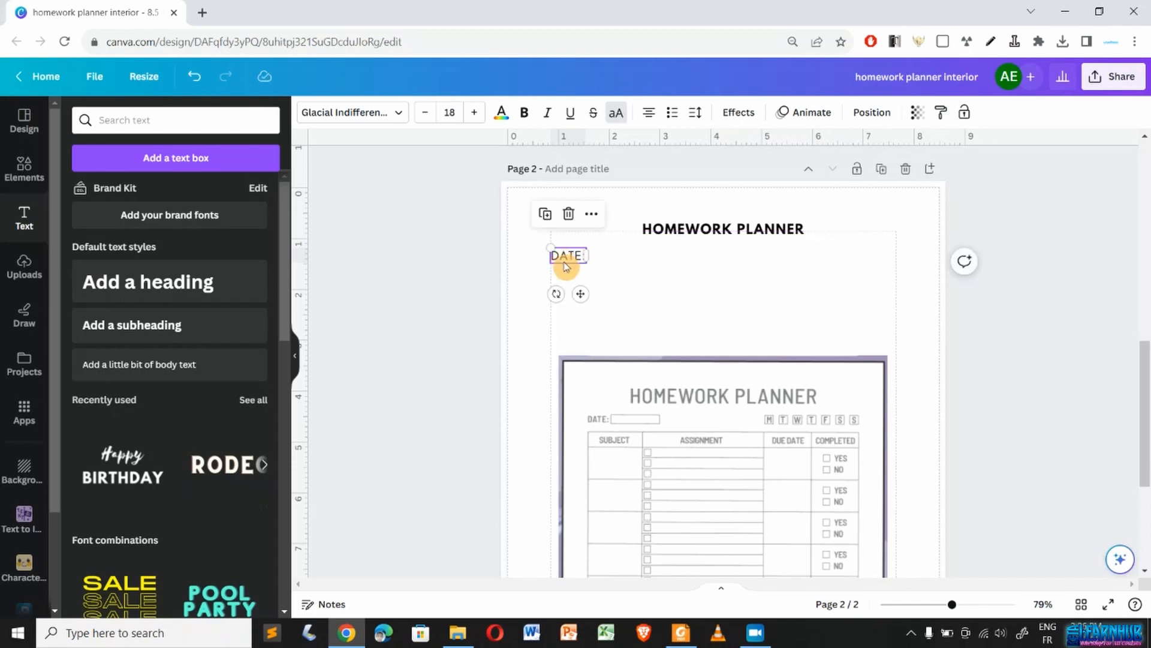
- Make the "DATE:" label bold and set its font size to 15
{"action": "left_click", "coordinate": [526, 114]}
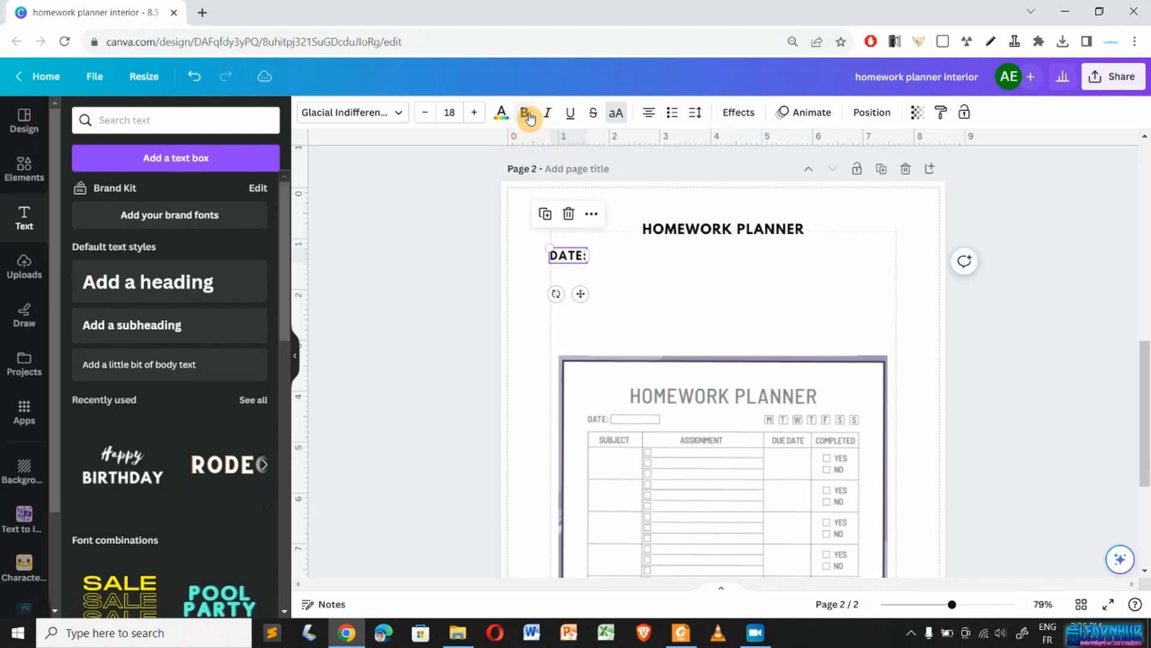
{"action": "left_click", "coordinate": [456, 110]}
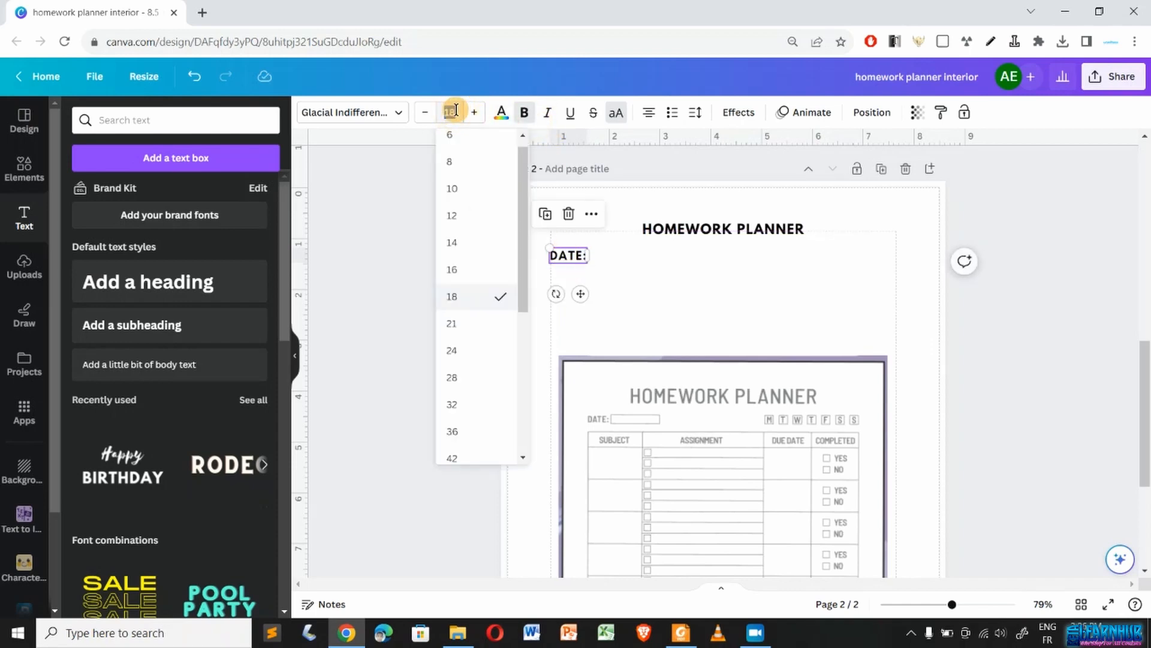
{"action": "type", "text": "15"}
{"action": "key", "text": "Return"}
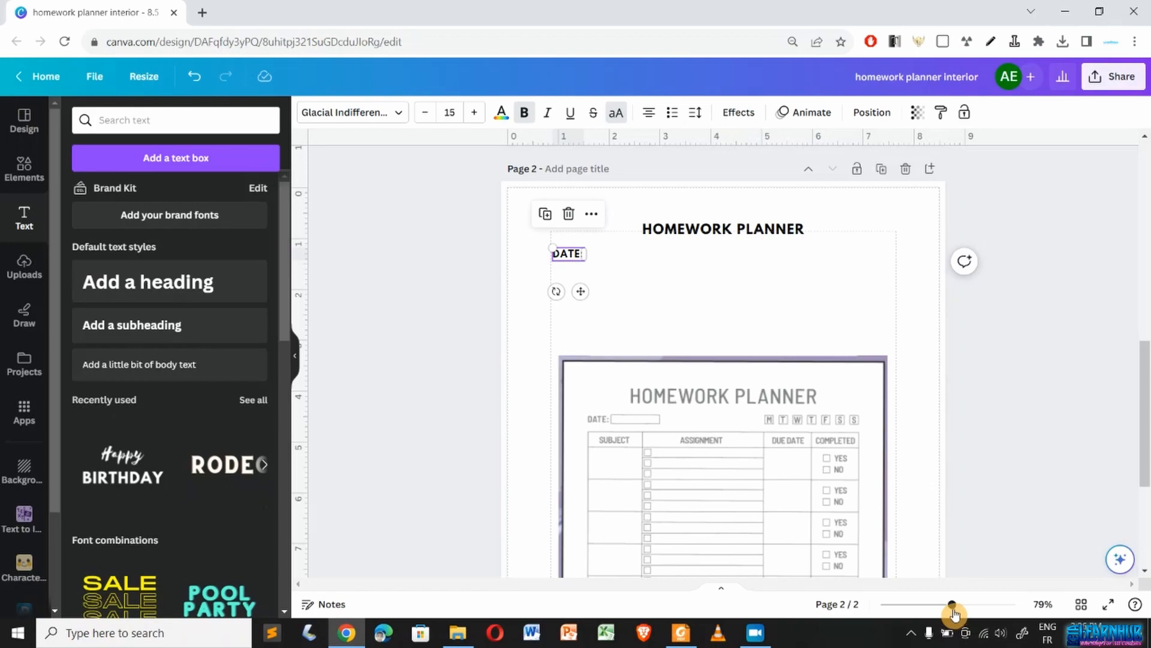
- Clear the "homework" search from the elements, add a rounded square shape to page 2 and move it up below the heading
{"action": "left_click_drag", "start_coordinate": [954, 611], "coordinate": [970, 613]}
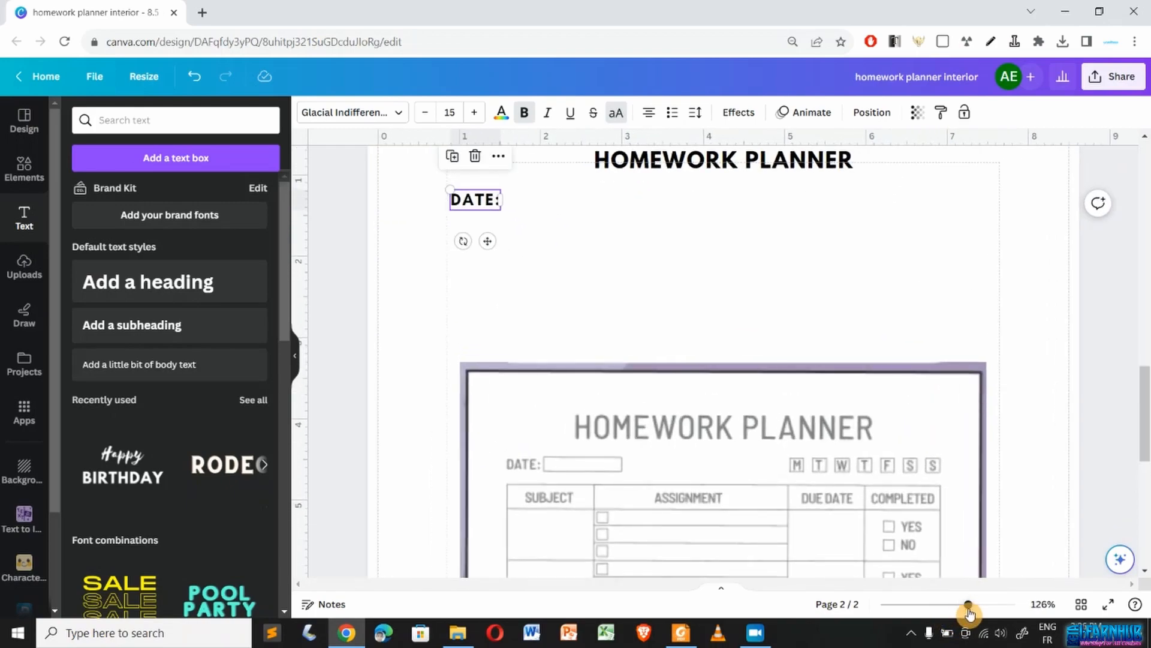
{"action": "left_click", "coordinate": [598, 472]}
{"action": "left_click", "coordinate": [577, 298]}
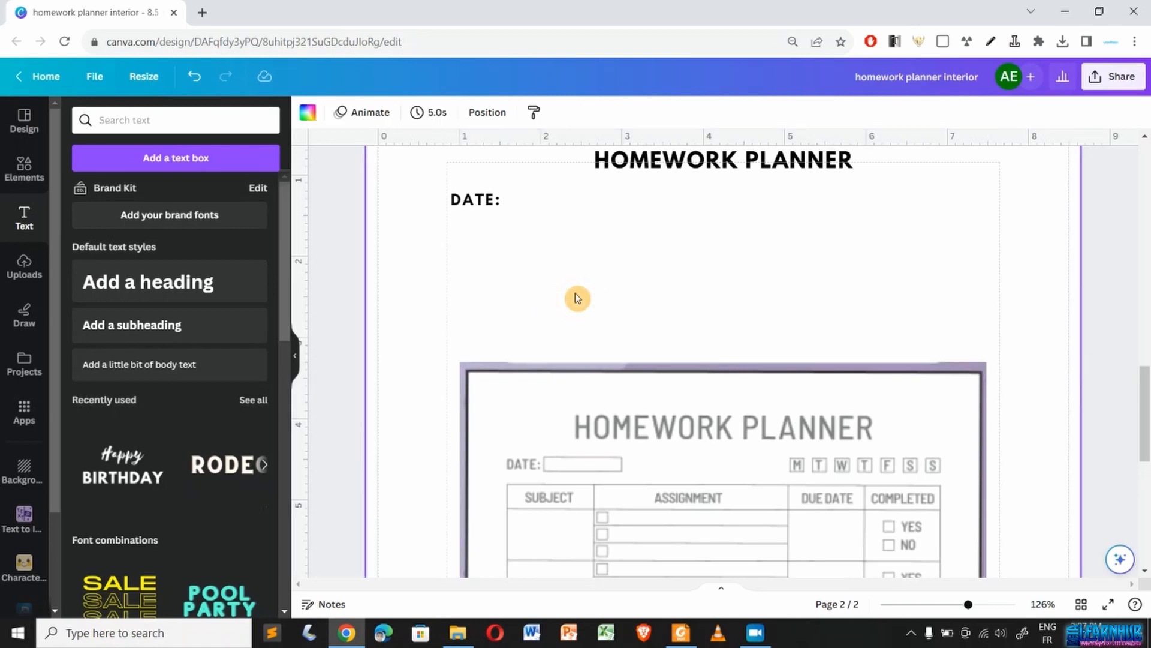
{"action": "left_click", "coordinate": [28, 174]}
{"action": "left_click", "coordinate": [140, 120]}
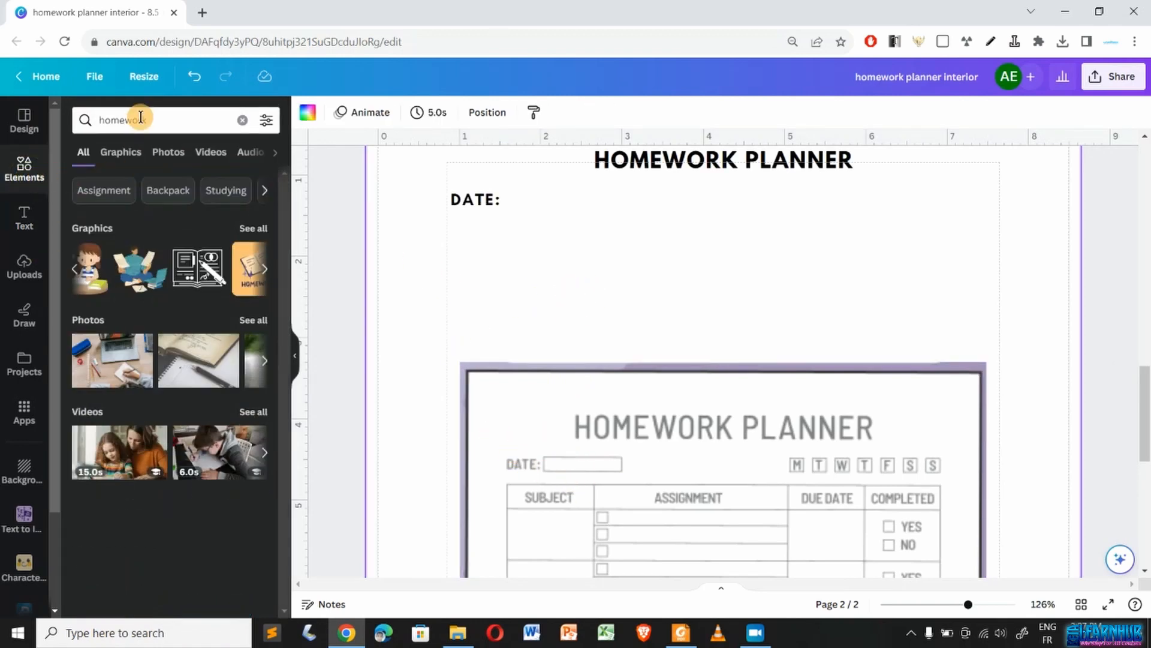
{"action": "double_click", "coordinate": [140, 119]}
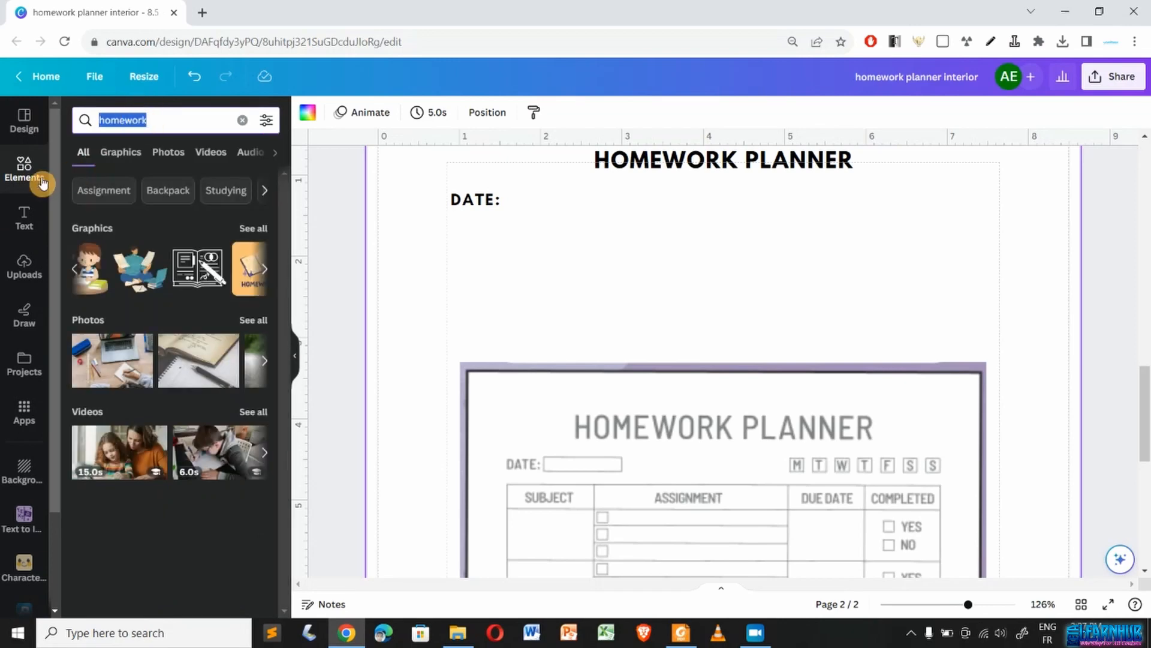
{"action": "left_click", "coordinate": [242, 120]}
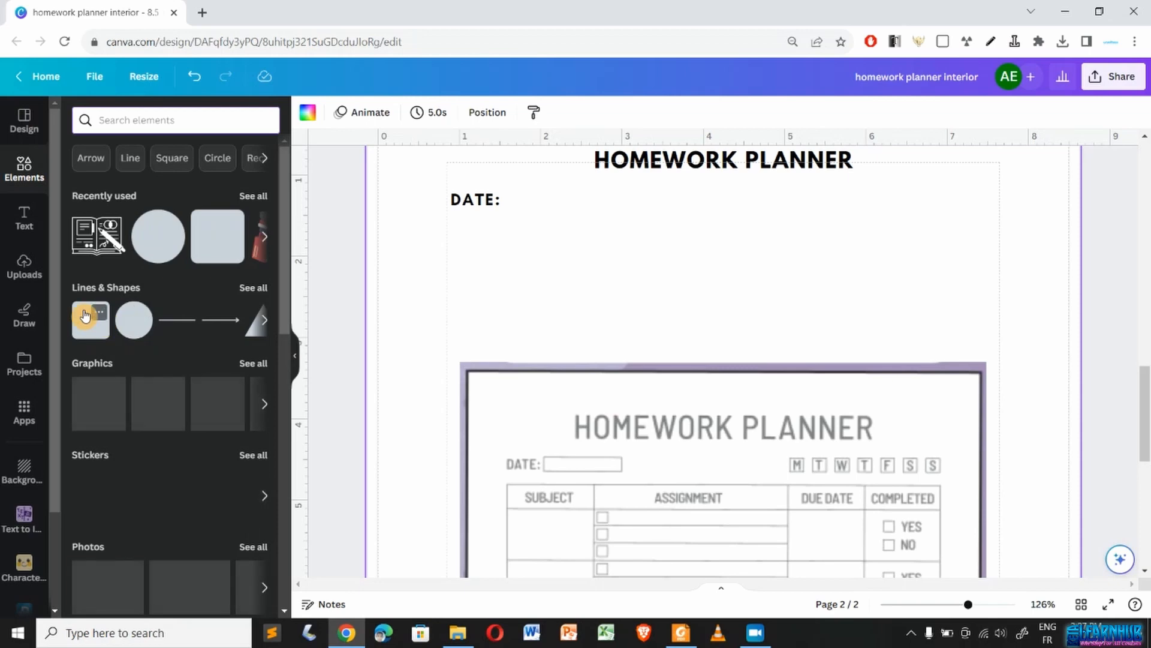
{"action": "left_click", "coordinate": [85, 316]}
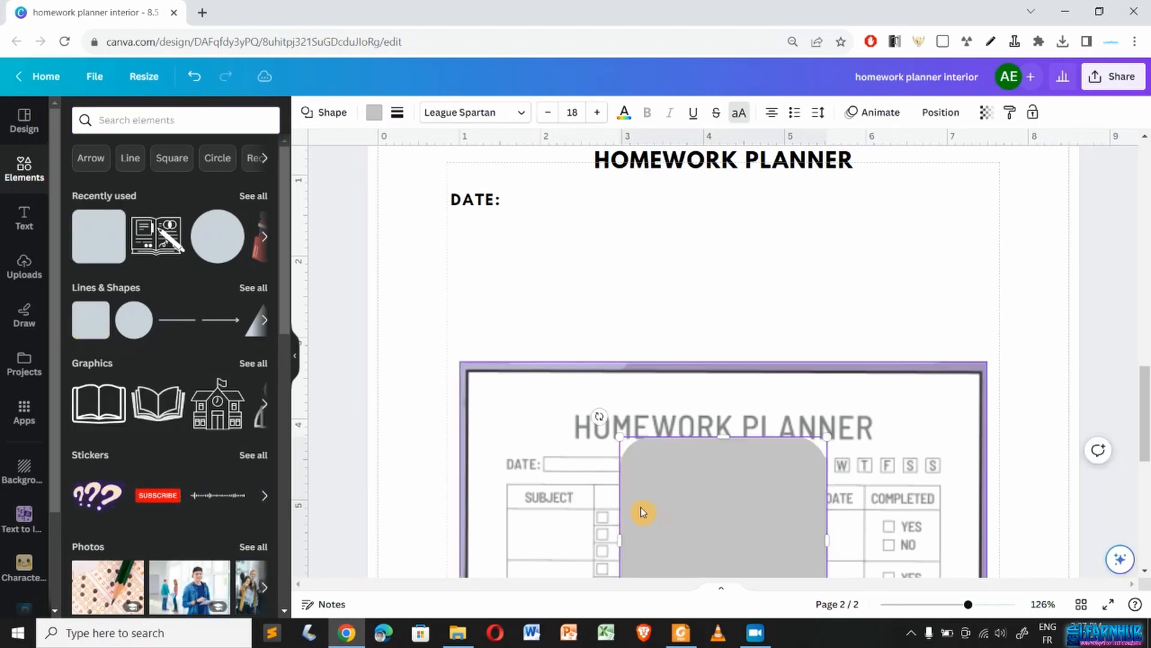
{"action": "left_click_drag", "start_coordinate": [663, 520], "coordinate": [624, 303]}
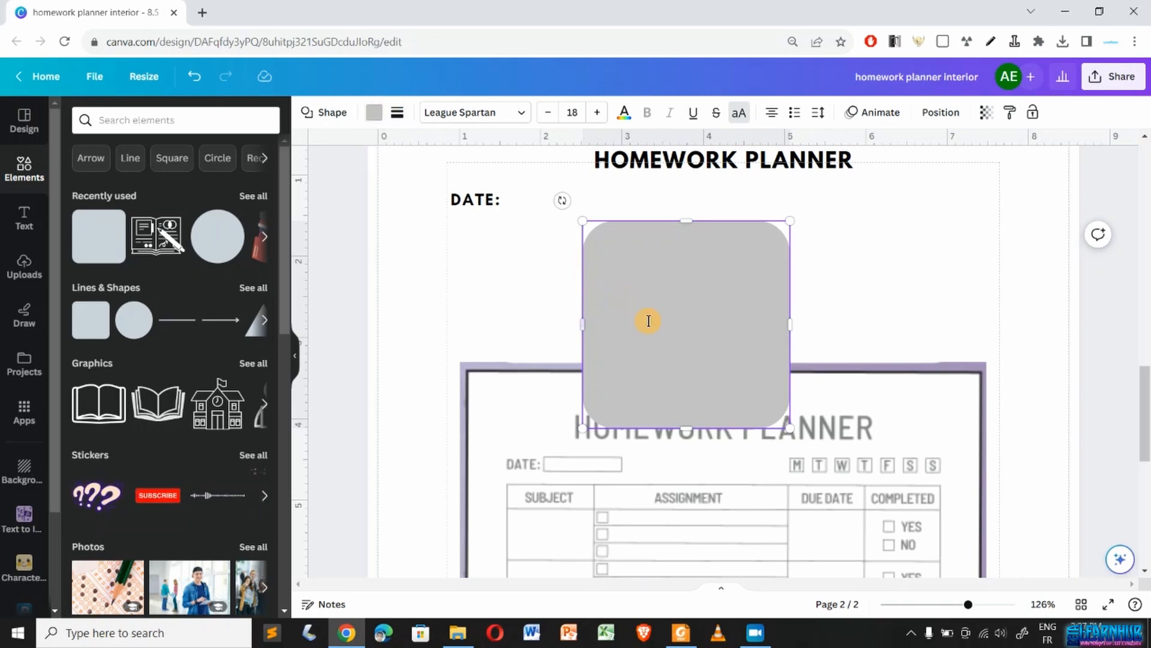
- Set the square's corner rounding to 0 and give it a solid border with a weight of 2
{"action": "left_click", "coordinate": [397, 113]}
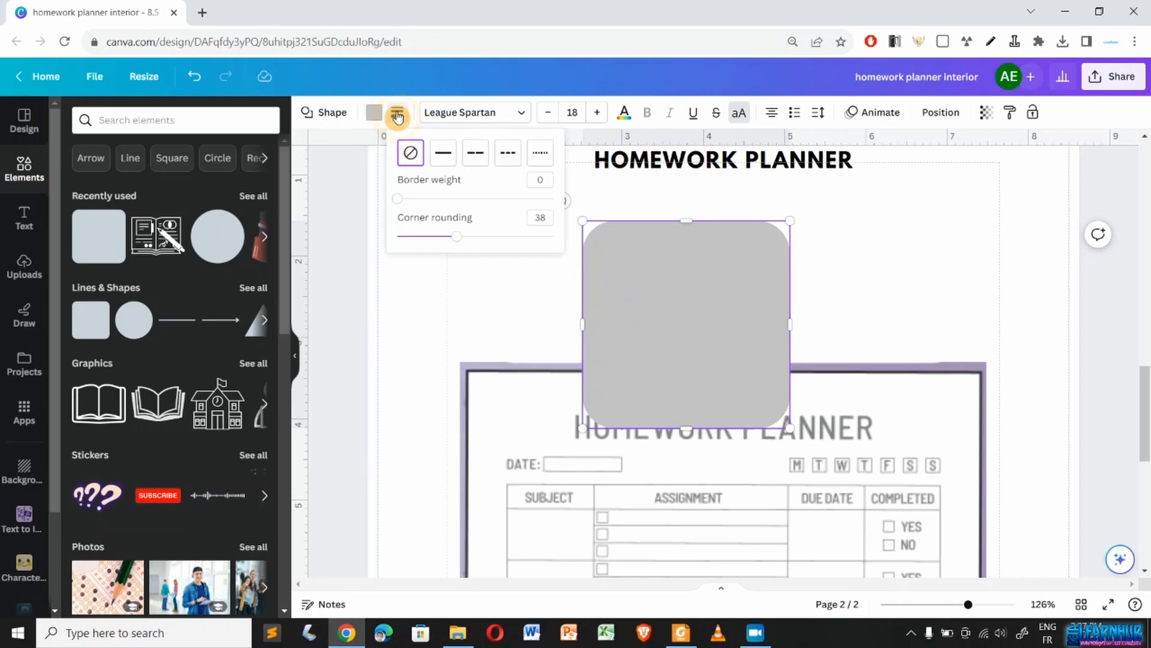
{"action": "left_click_drag", "start_coordinate": [456, 243], "coordinate": [391, 243]}
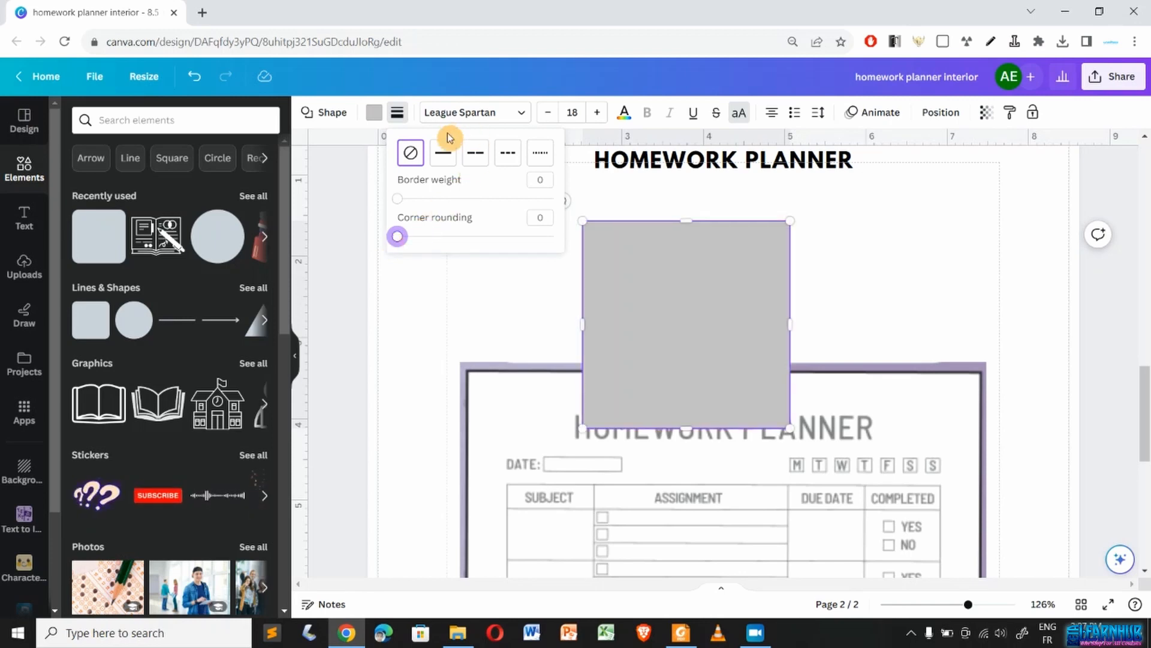
{"action": "left_click", "coordinate": [445, 154]}
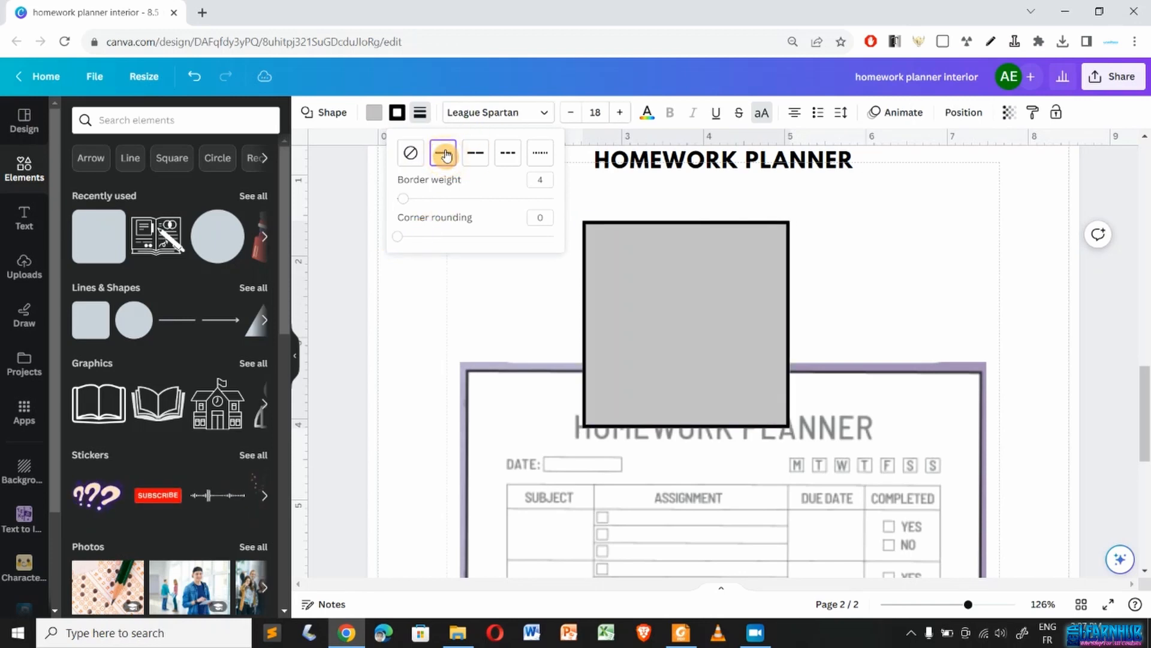
{"action": "left_click", "coordinate": [538, 179]}
{"action": "type", "text": "2"}
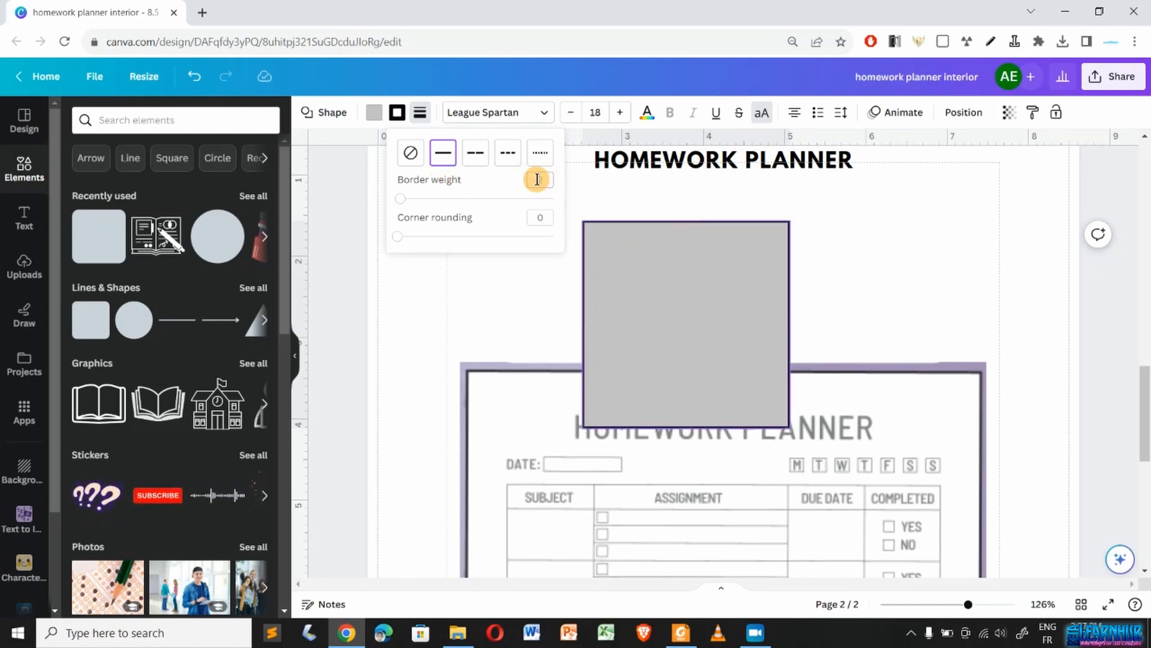
- Remove the square's fill color so only its black border remains
{"action": "left_click", "coordinate": [371, 114]}
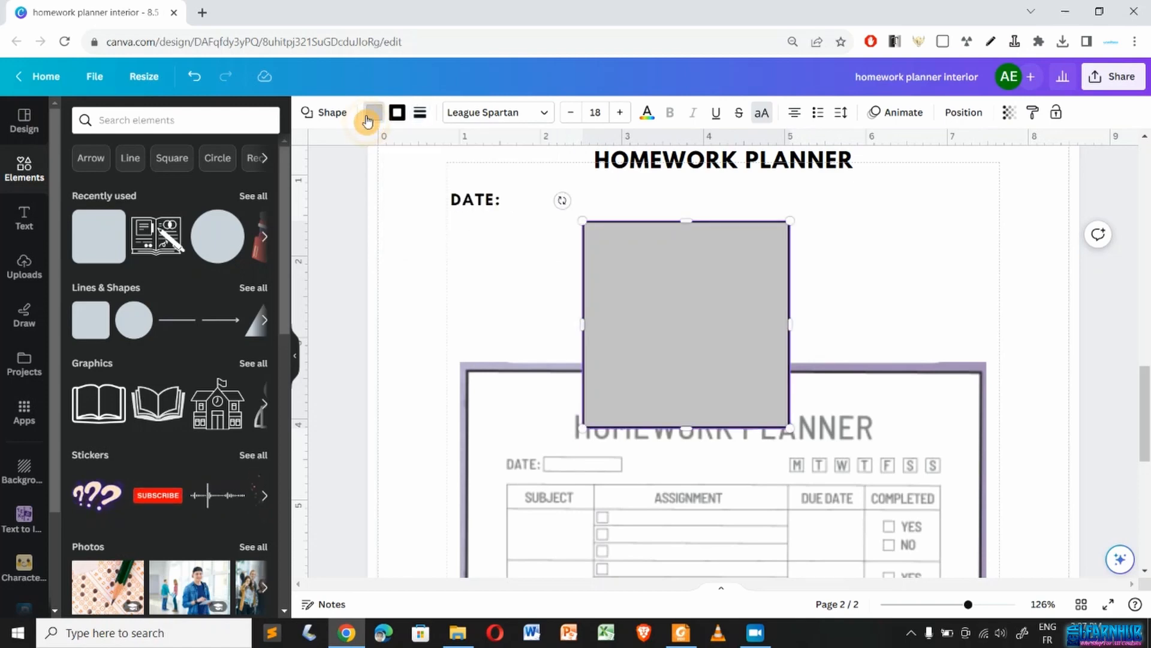
{"action": "left_click", "coordinate": [369, 115]}
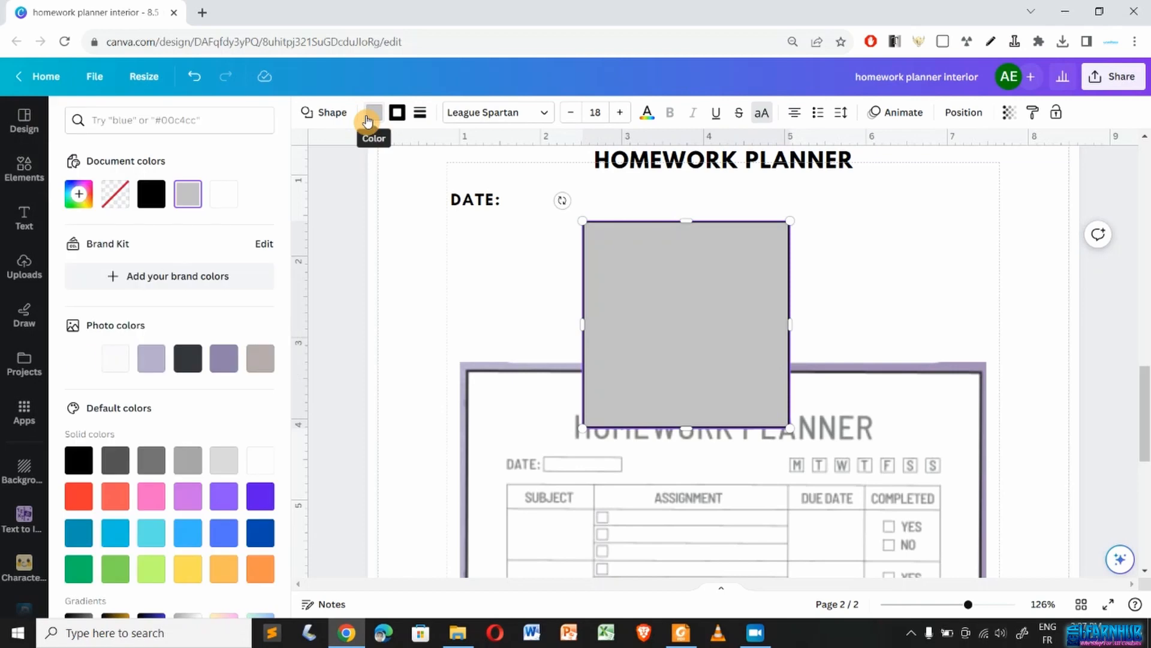
{"action": "left_click", "coordinate": [123, 198]}
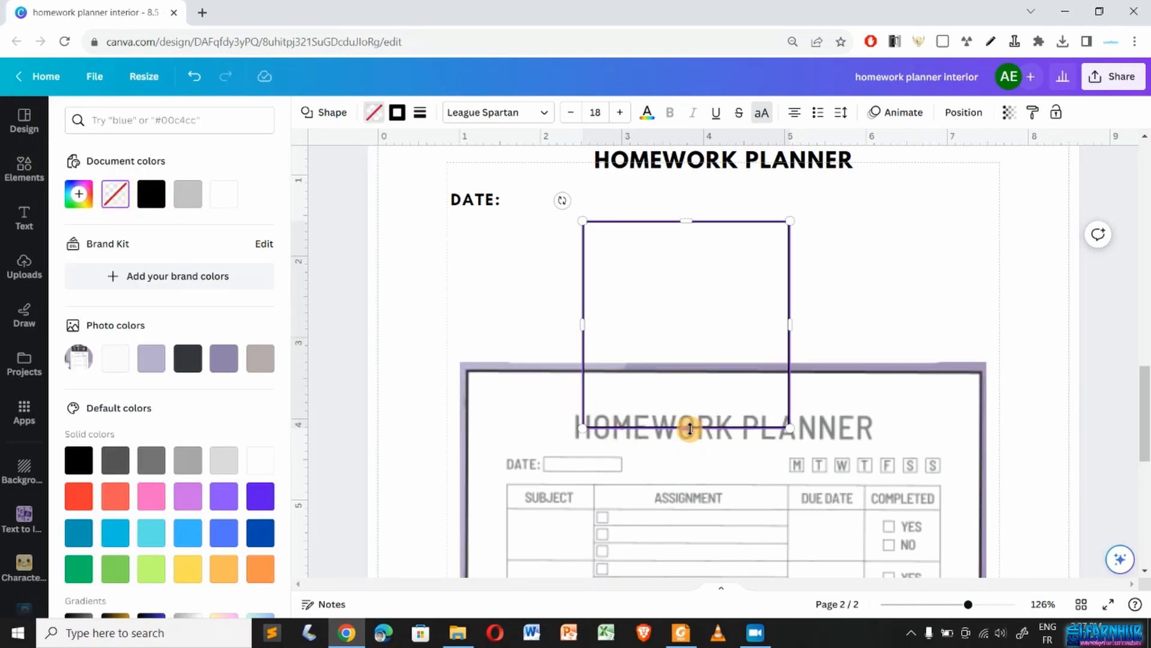
- Flatten the outlined square into a thin, text-high box, place it just after the "DATE:" label and shorten it slightly
{"action": "left_click_drag", "start_coordinate": [690, 429], "coordinate": [693, 239]}
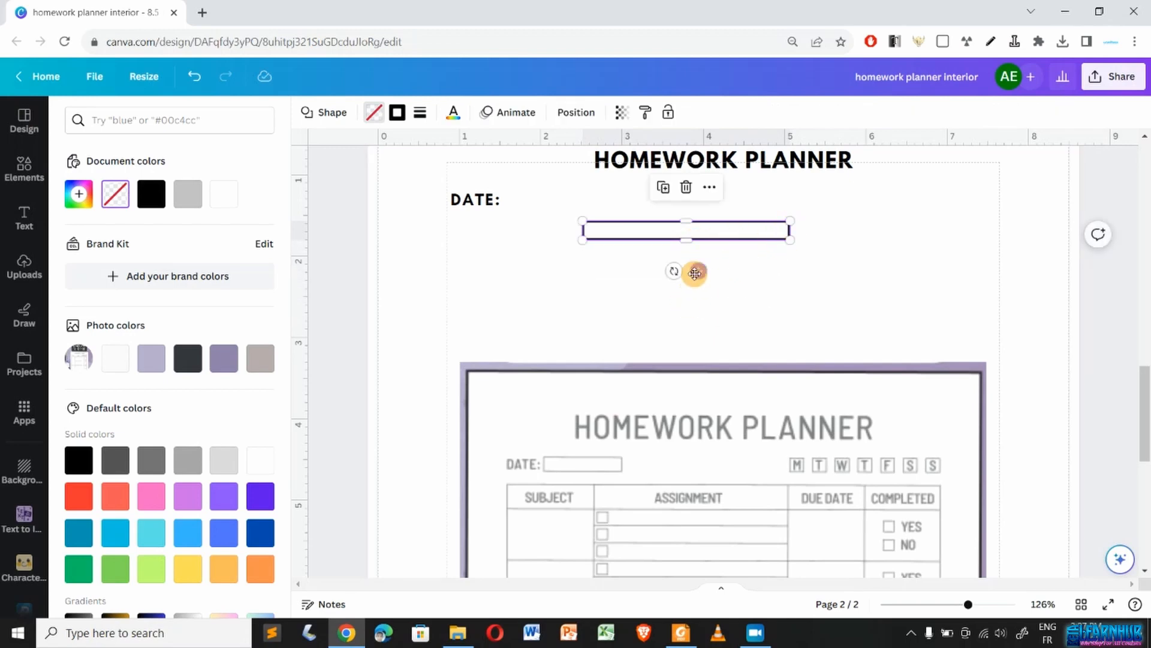
{"action": "left_click_drag", "start_coordinate": [695, 273], "coordinate": [619, 239]}
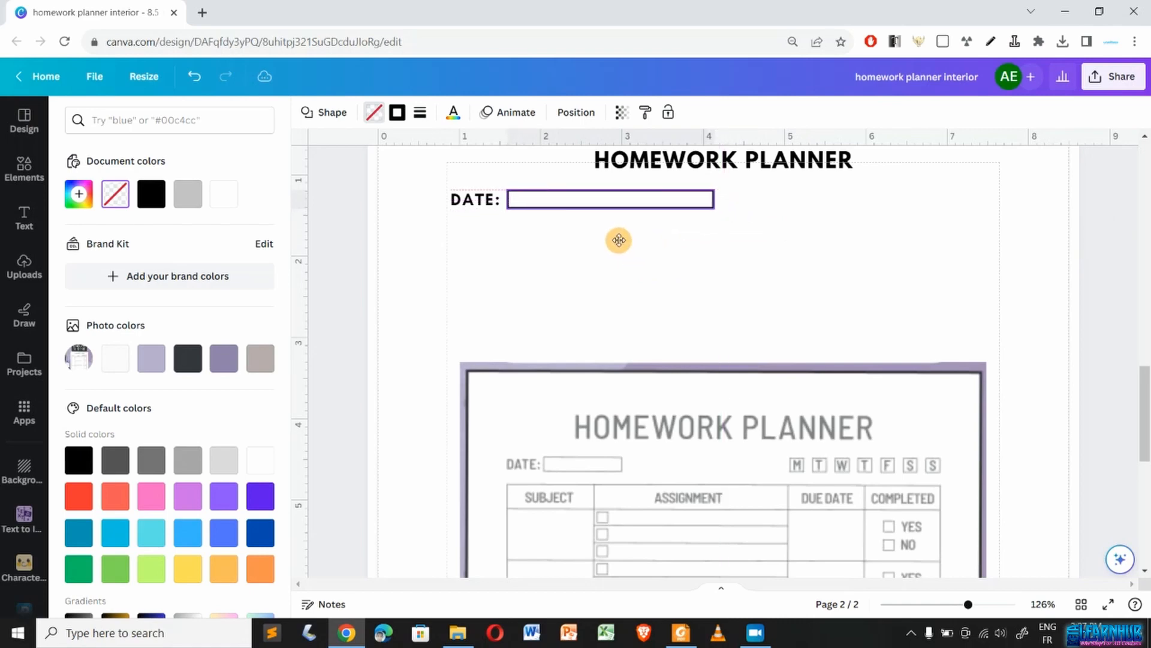
{"action": "left_click_drag", "start_coordinate": [618, 240], "coordinate": [619, 240]}
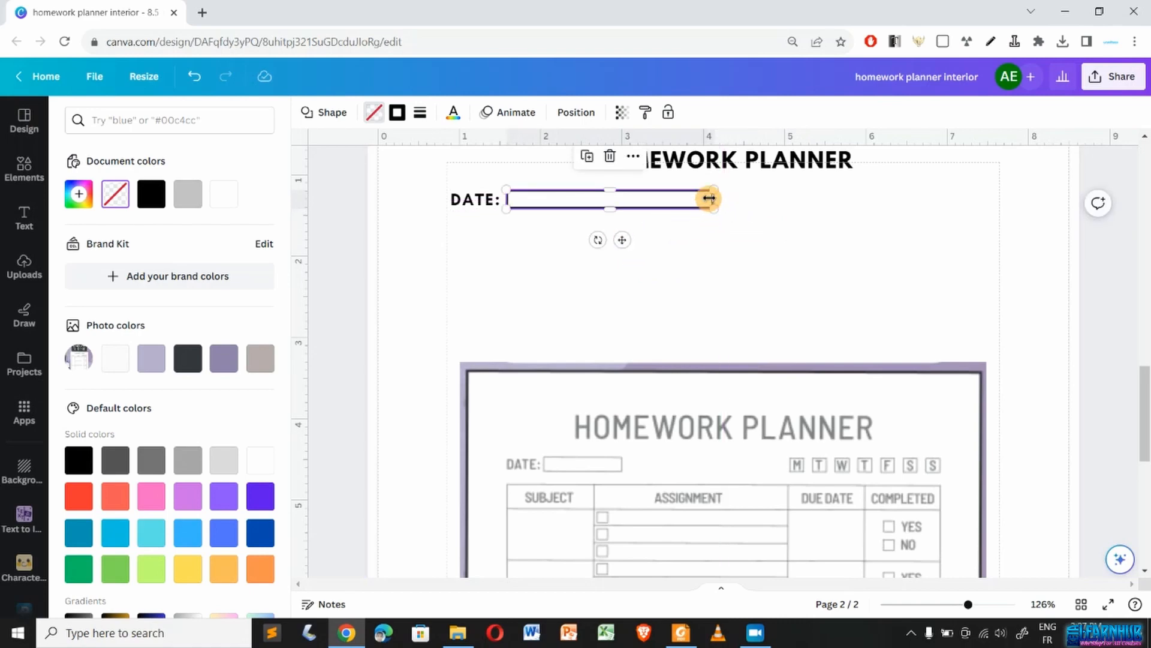
{"action": "left_click_drag", "start_coordinate": [709, 198], "coordinate": [704, 197]}
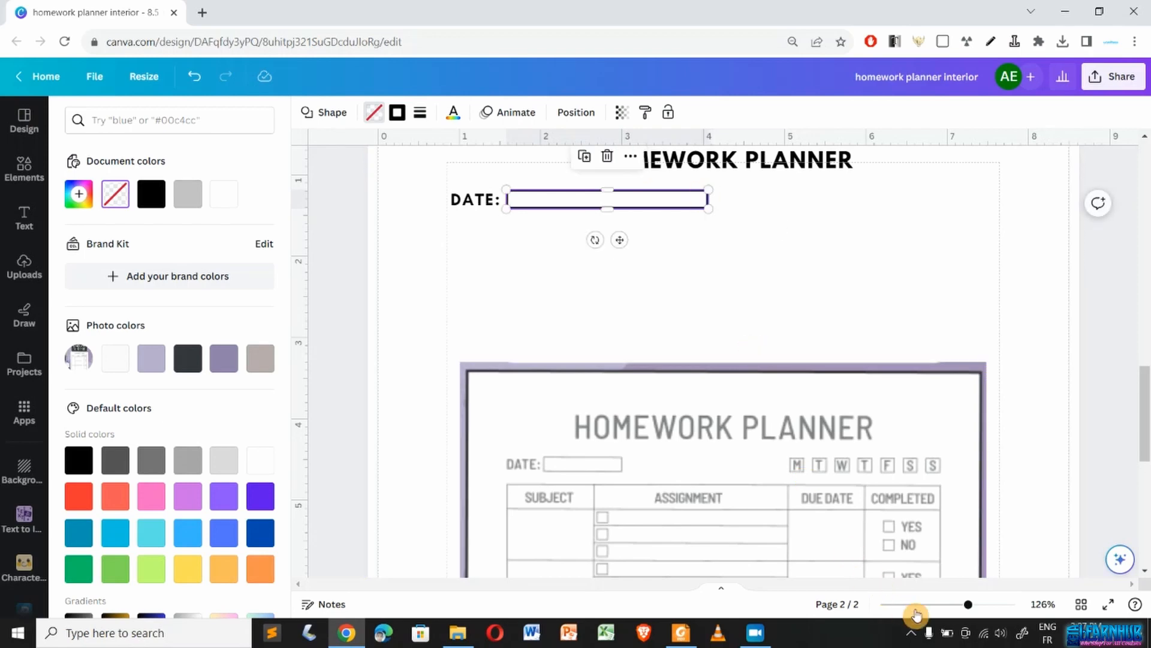
- Nudge the "DATE:" label up slightly to line up with its box, and shorten the box to end at about 3.8 on the ruler
{"action": "left_click_drag", "start_coordinate": [968, 611], "coordinate": [975, 606]}
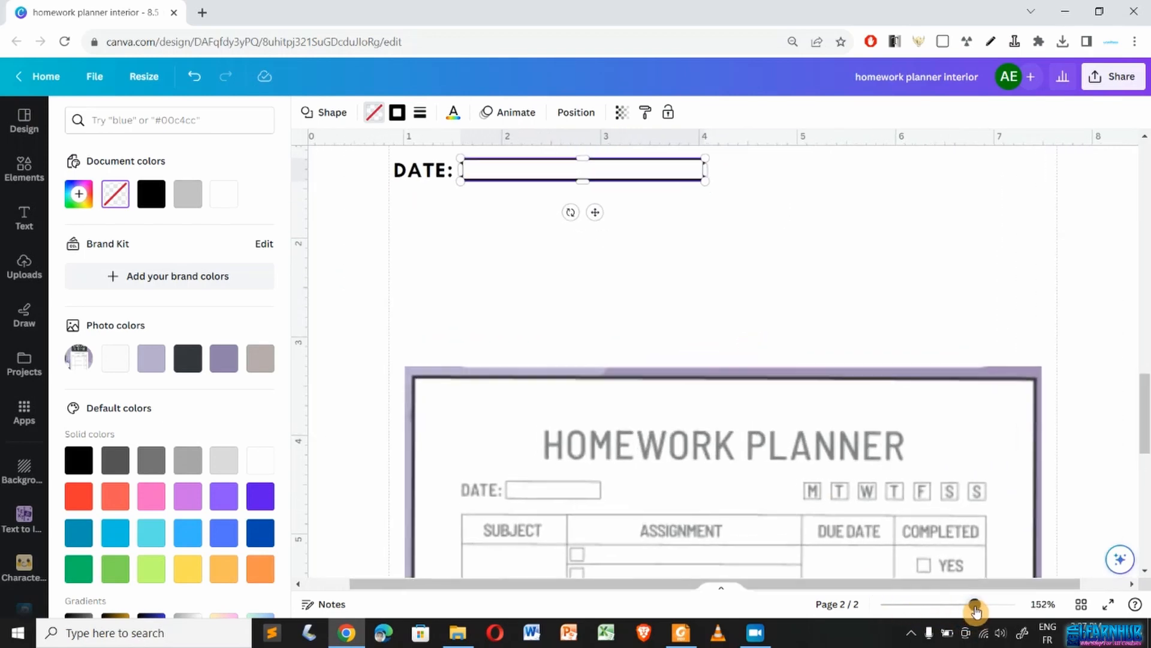
{"action": "left_click", "coordinate": [817, 276]}
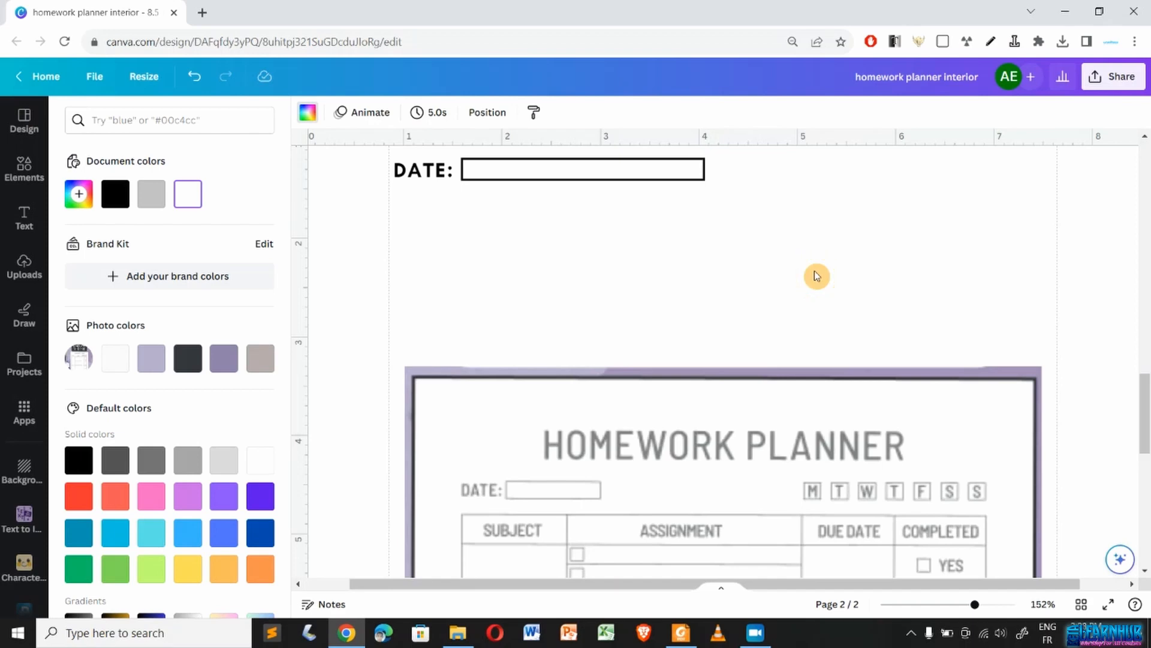
{"action": "scroll", "coordinate": [817, 276], "scroll_direction": "up", "scroll_amount": 1}
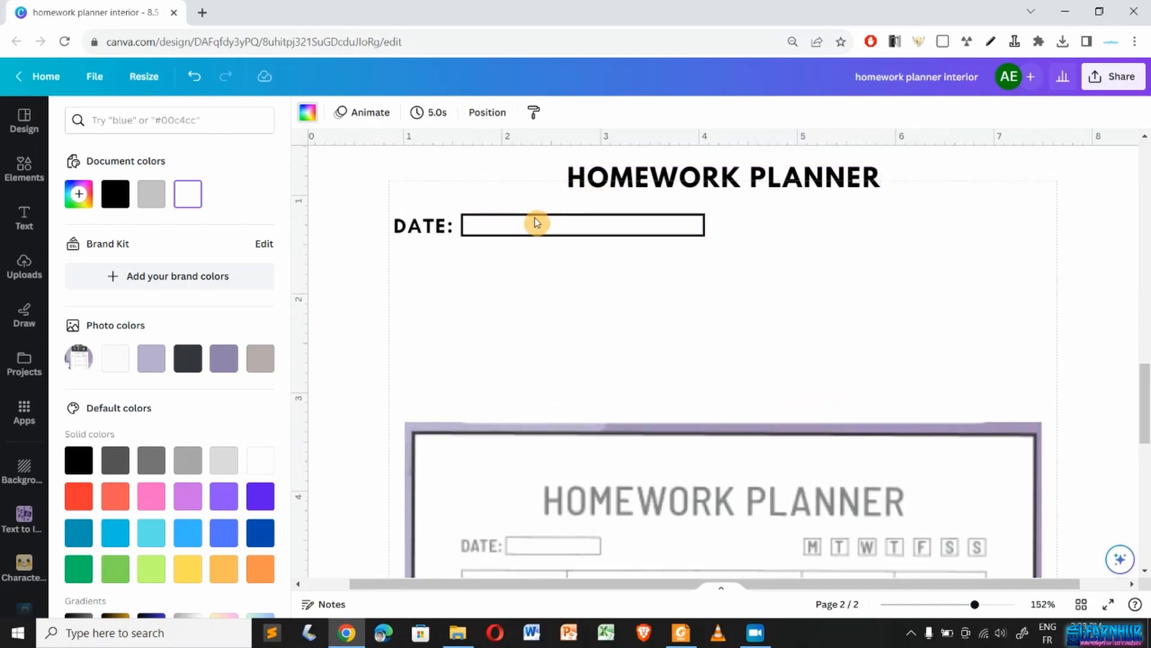
{"action": "left_click", "coordinate": [409, 226]}
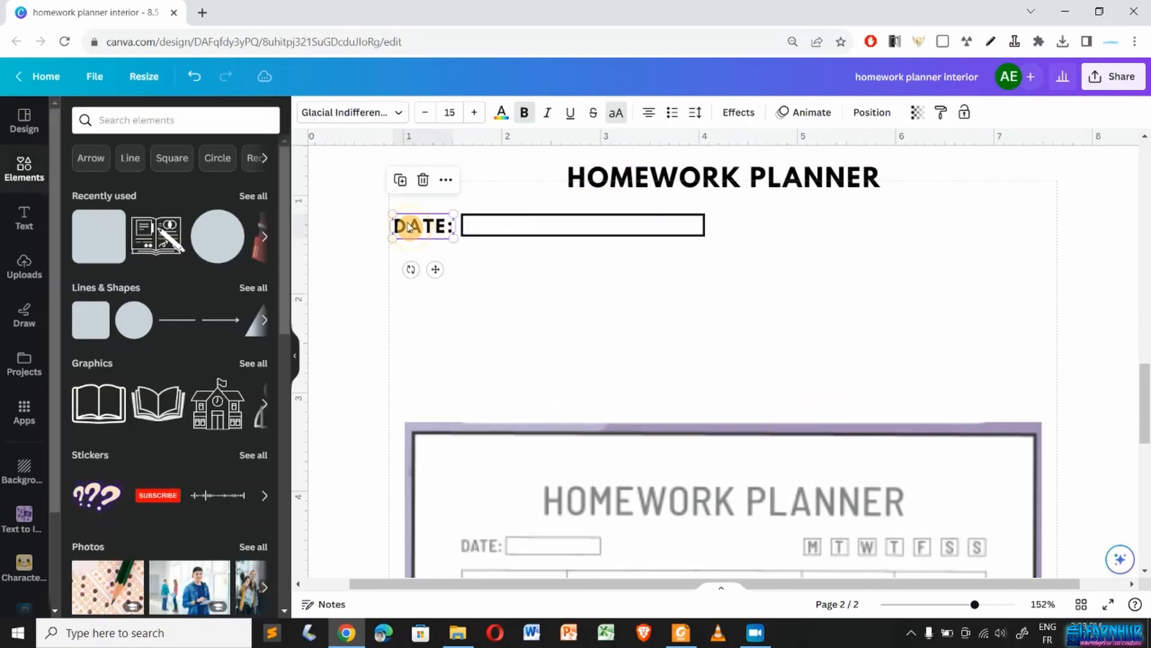
{"action": "left_click_drag", "start_coordinate": [408, 226], "coordinate": [407, 222]}
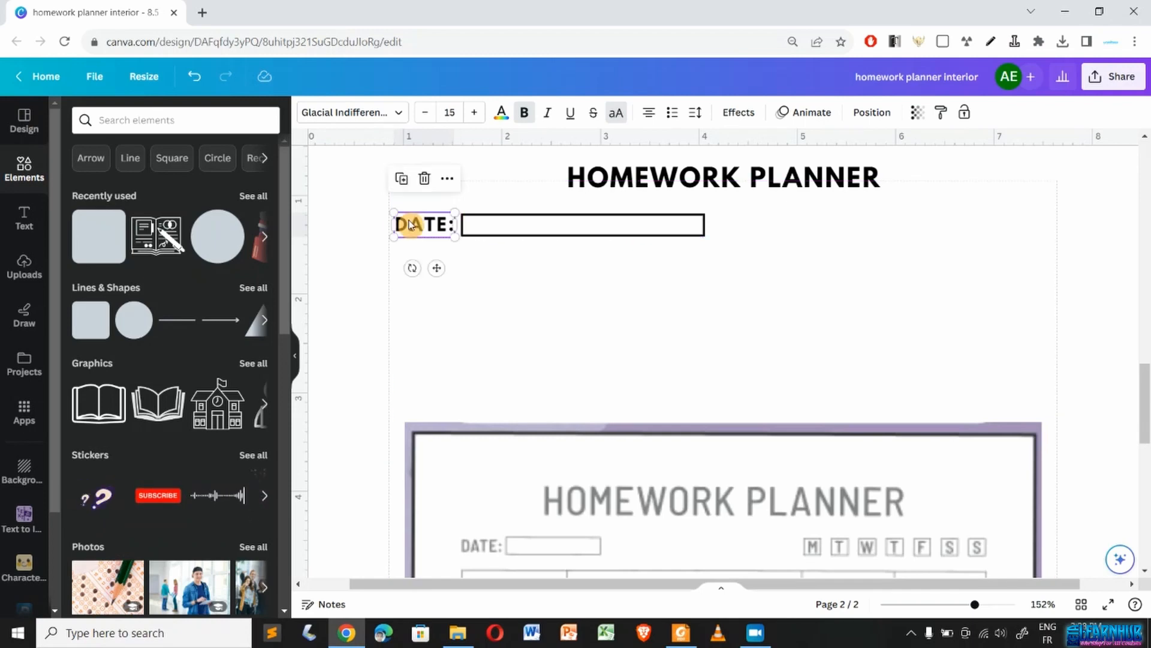
{"action": "left_click", "coordinate": [569, 280]}
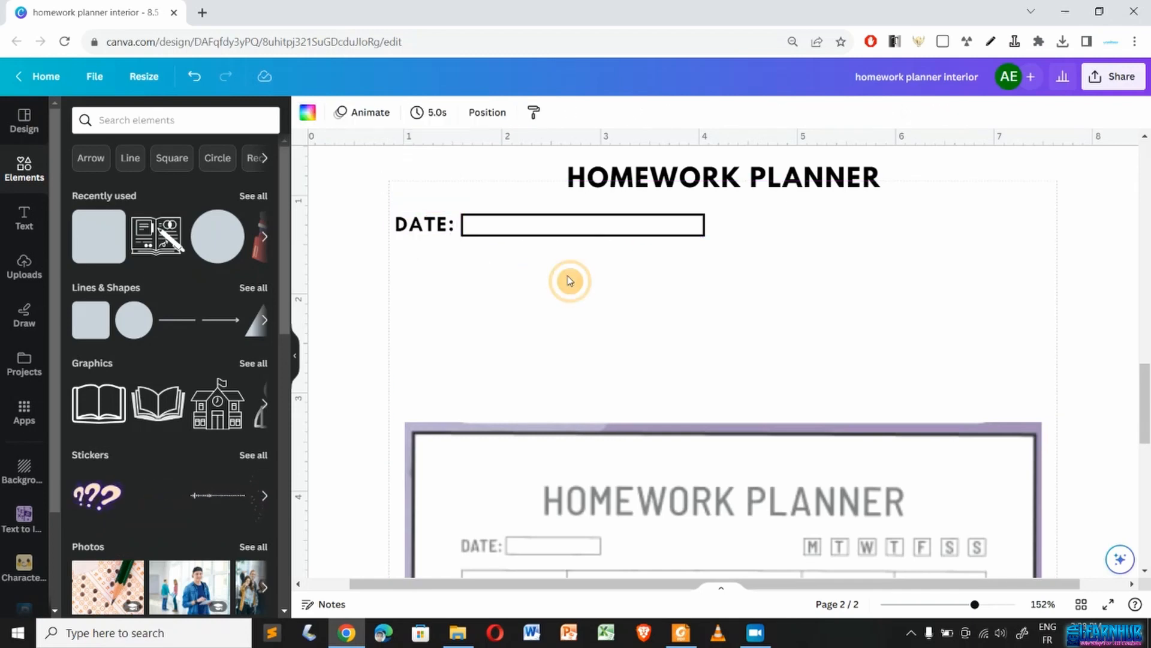
{"action": "left_click", "coordinate": [679, 228]}
{"action": "left_click_drag", "start_coordinate": [707, 226], "coordinate": [683, 226]}
{"action": "left_click", "coordinate": [678, 254]}
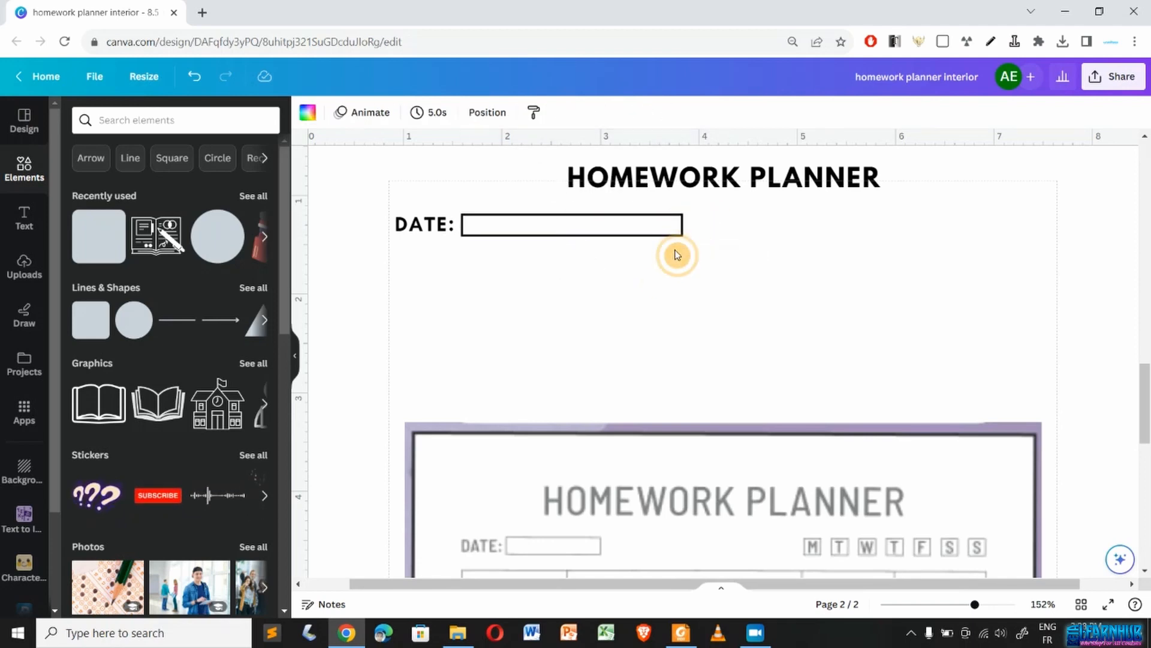
- Group the "DATE:" label with its box and move the group slightly up and onto the left margin guide
{"action": "left_click_drag", "start_coordinate": [601, 245], "coordinate": [433, 222]}
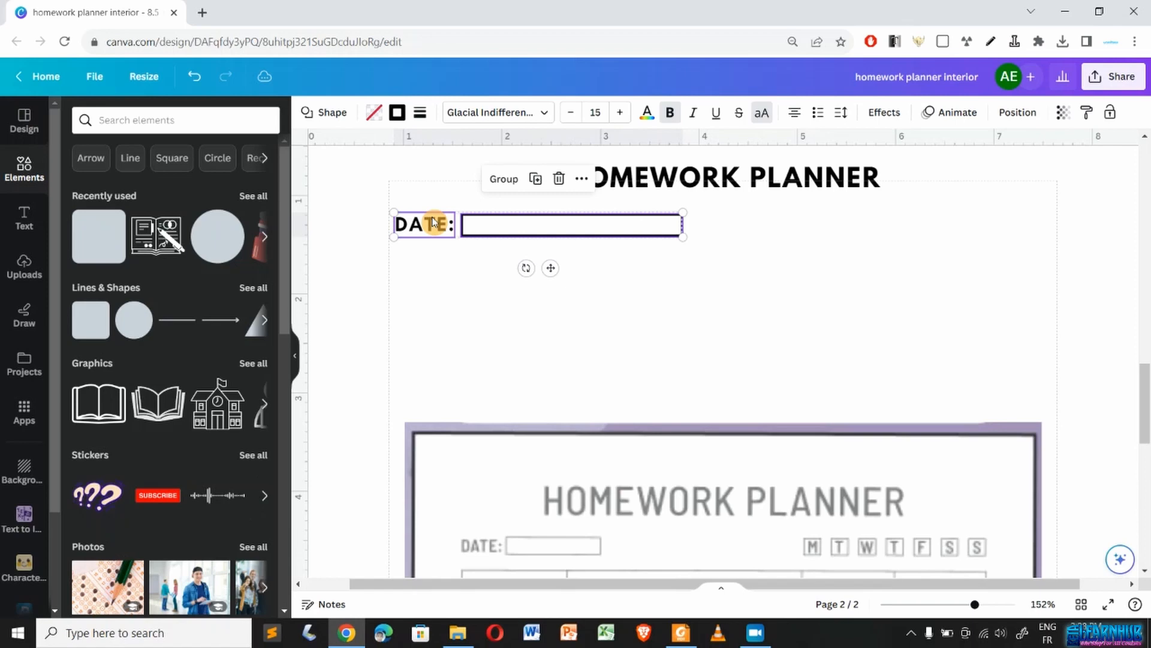
{"action": "left_click", "coordinate": [503, 180]}
{"action": "mouse_move", "coordinate": [514, 230]}
{"action": "left_mouse_down"}
{"action": "mouse_move", "coordinate": [500, 227]}
{"action": "mouse_move", "coordinate": [510, 223]}
{"action": "left_mouse_up"}
{"action": "left_click", "coordinate": [637, 331]}
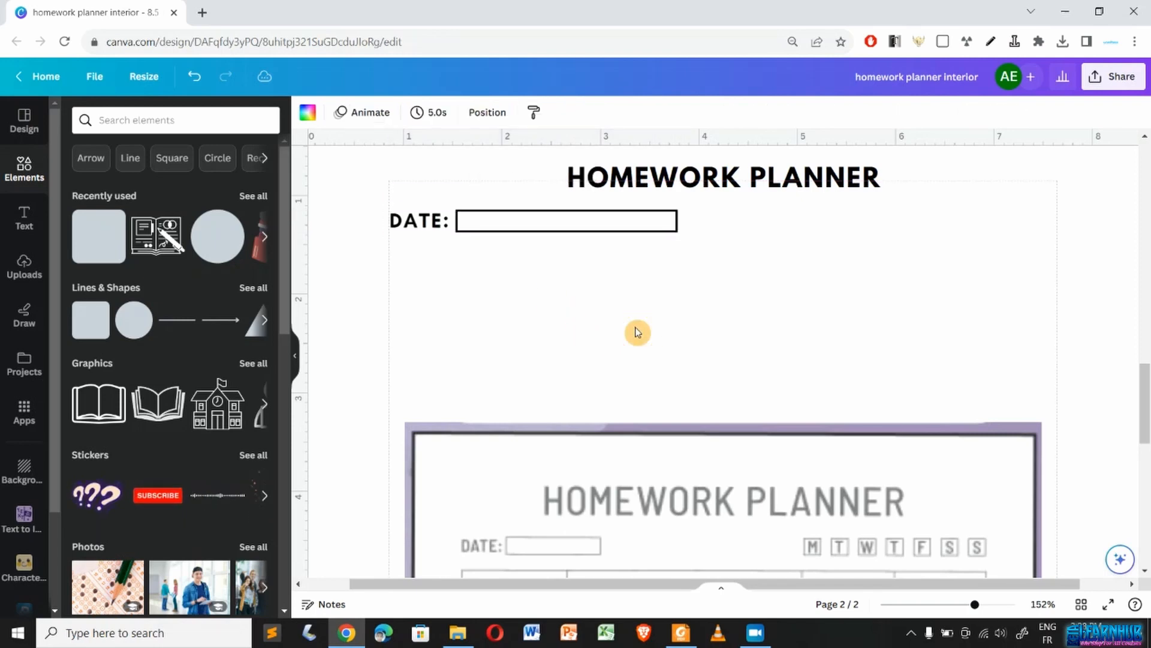
- Open the CopyChar symbols page (copychar.cc/symbols/) in a new browser tab
{"action": "scroll", "coordinate": [778, 505], "scroll_direction": "down", "scroll_amount": 2}
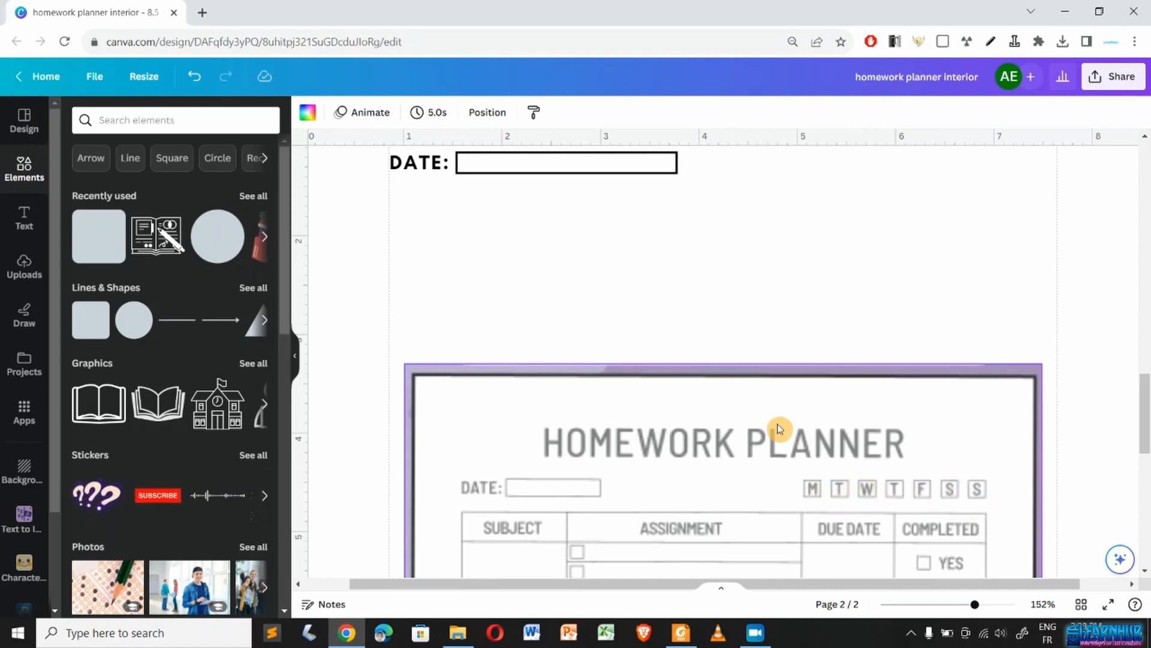
{"action": "left_click", "coordinate": [204, 14]}
{"action": "type", "text": "co"}
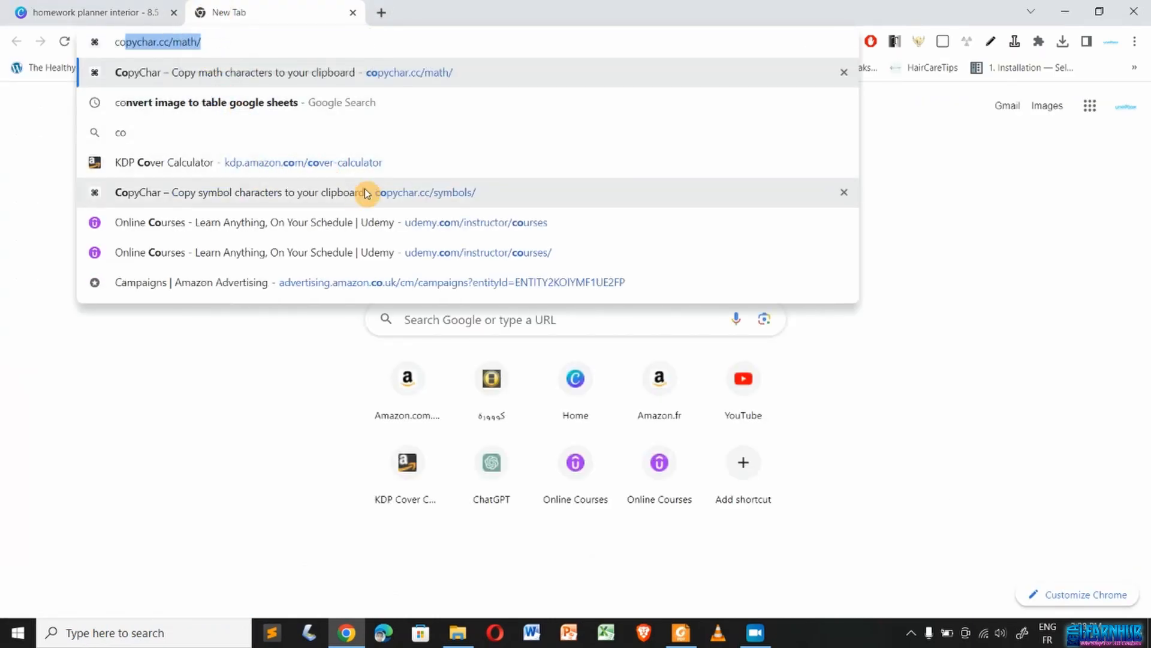
{"action": "left_click", "coordinate": [350, 200]}
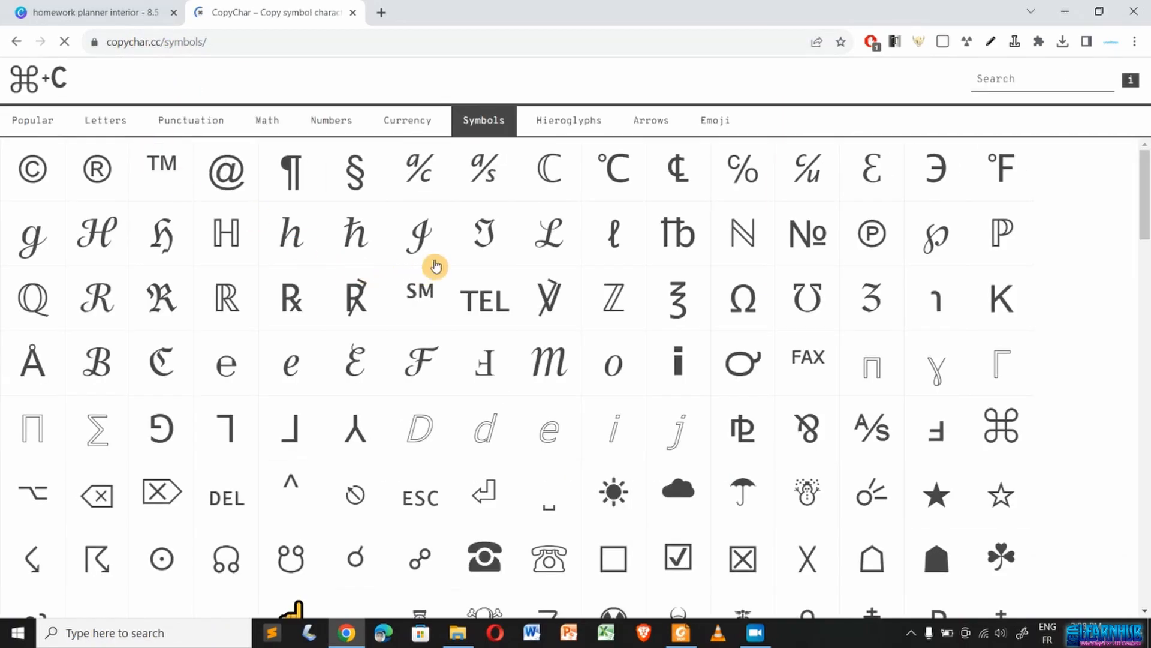
- Find the set of boxed capital letters among the CopyChar symbols and copy the boxed M
{"action": "scroll", "coordinate": [475, 351], "scroll_direction": "down", "scroll_amount": 6}
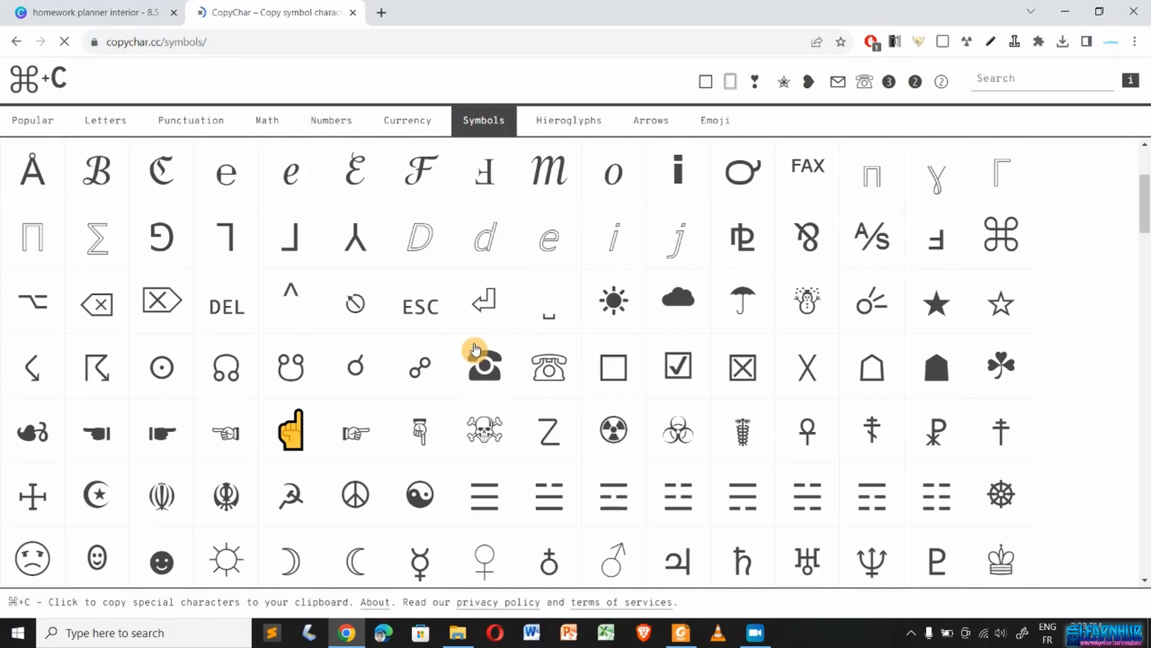
{"action": "scroll", "coordinate": [478, 352], "scroll_direction": "up", "scroll_amount": 7}
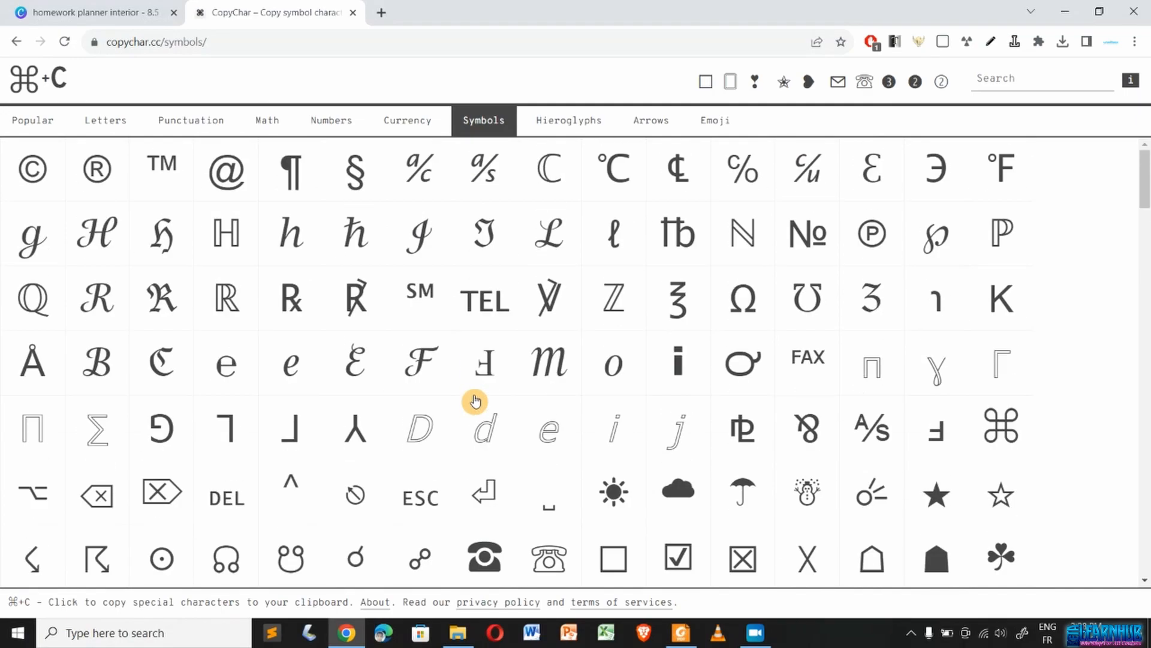
{"action": "scroll", "coordinate": [462, 431], "scroll_direction": "down", "scroll_amount": 7}
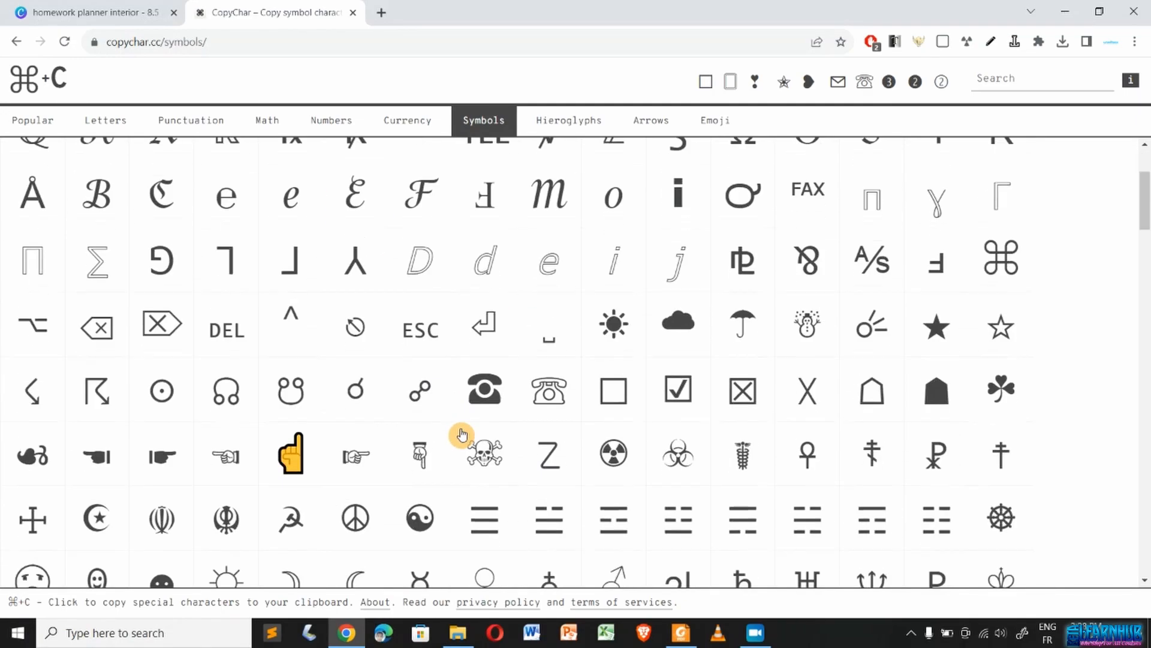
{"action": "scroll", "coordinate": [461, 435], "scroll_direction": "down", "scroll_amount": 10}
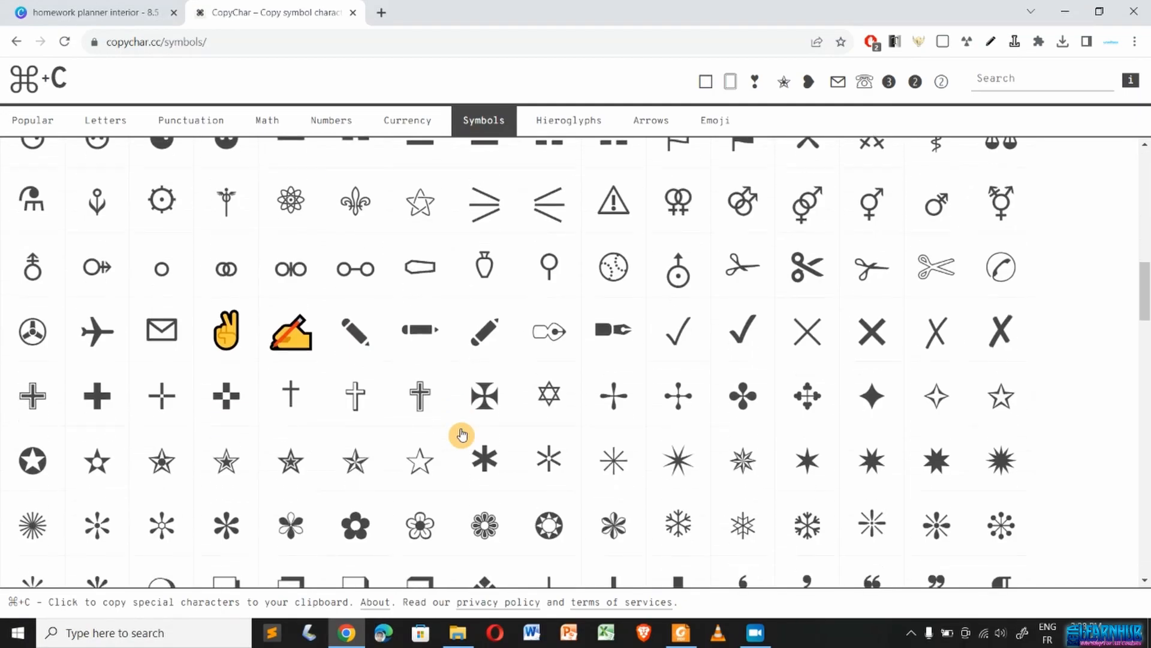
{"action": "scroll", "coordinate": [462, 435], "scroll_direction": "down", "scroll_amount": 8}
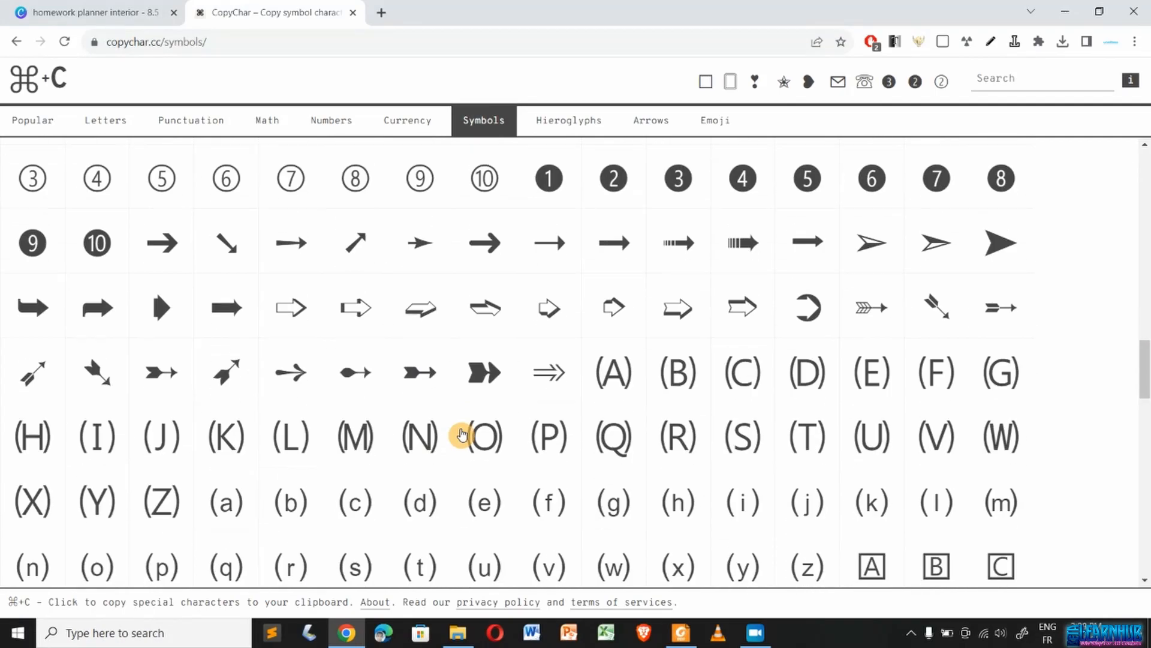
{"action": "scroll", "coordinate": [462, 433], "scroll_direction": "down", "scroll_amount": 3}
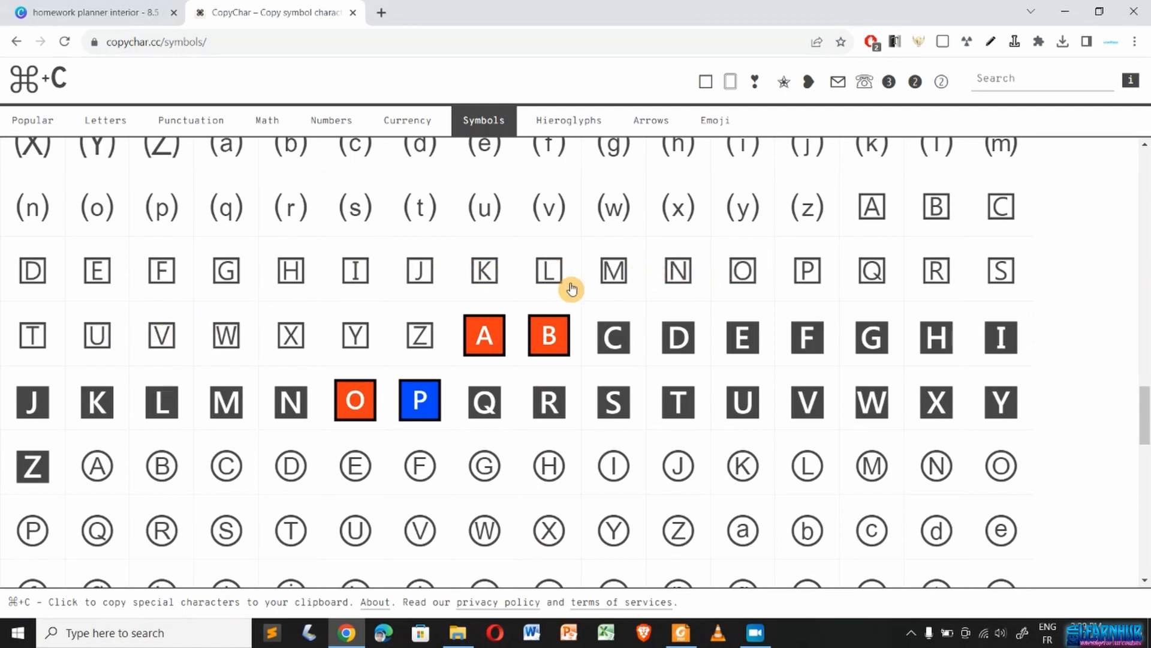
{"action": "left_click", "coordinate": [607, 271]}
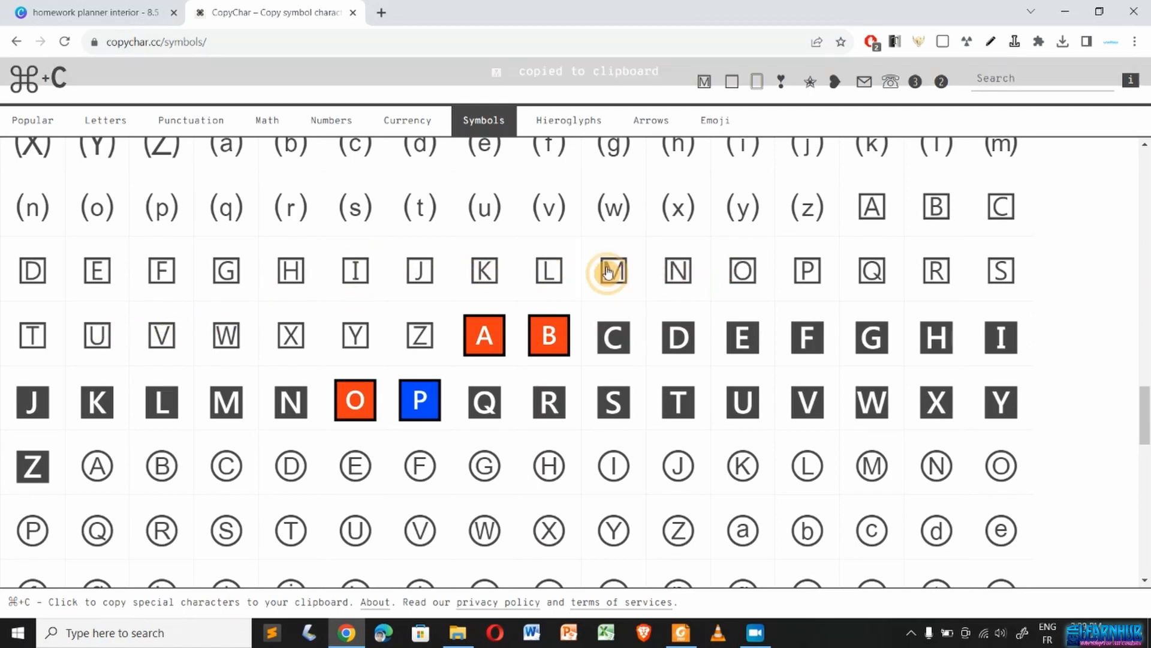
- Back in Canva, add a body text box, replace its text with the copied boxed M, and widen the box to about 8 on the ruler
{"action": "left_click", "coordinate": [123, 6]}
{"action": "scroll", "coordinate": [600, 287], "scroll_direction": "up", "scroll_amount": 3}
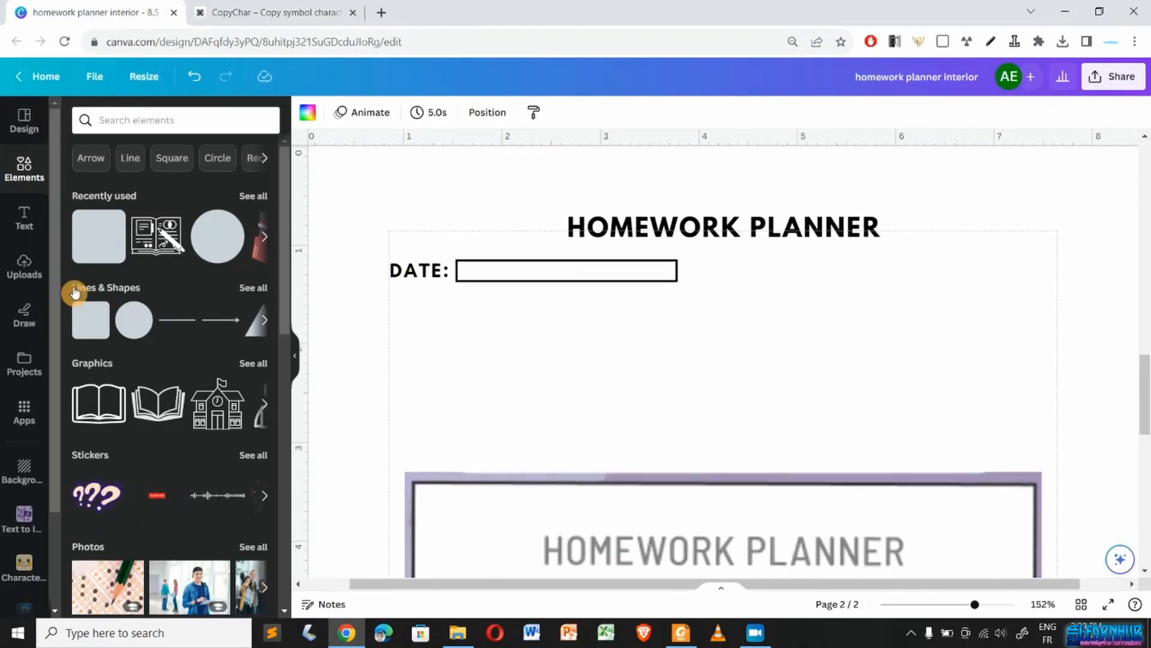
{"action": "left_click", "coordinate": [21, 221]}
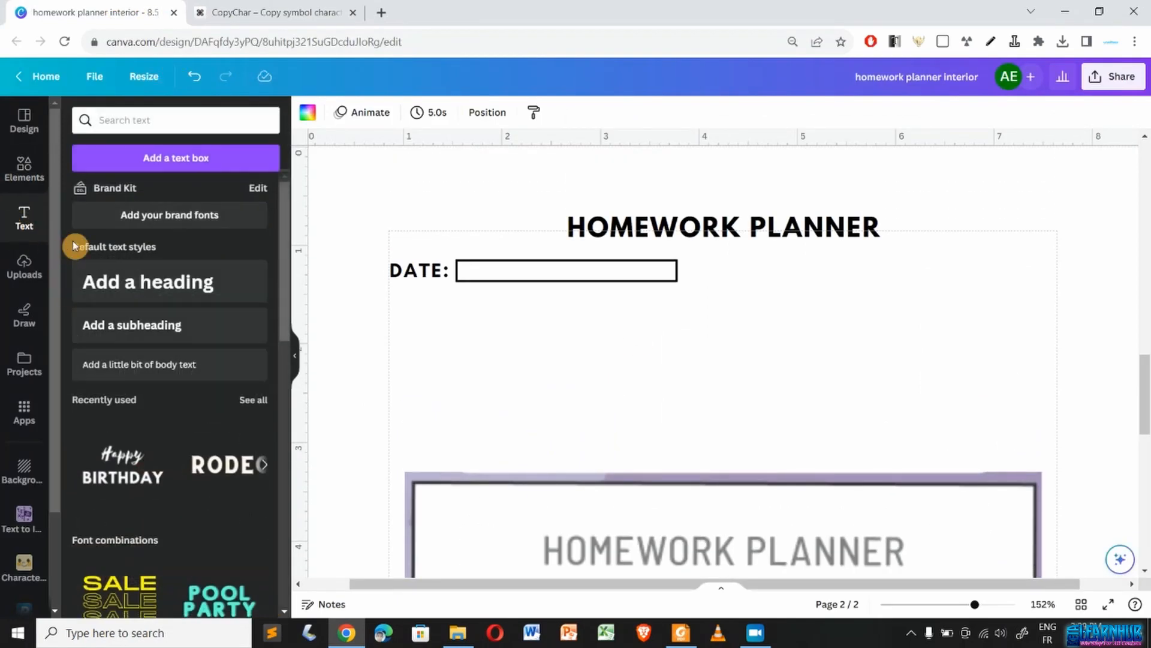
{"action": "left_click", "coordinate": [144, 367]}
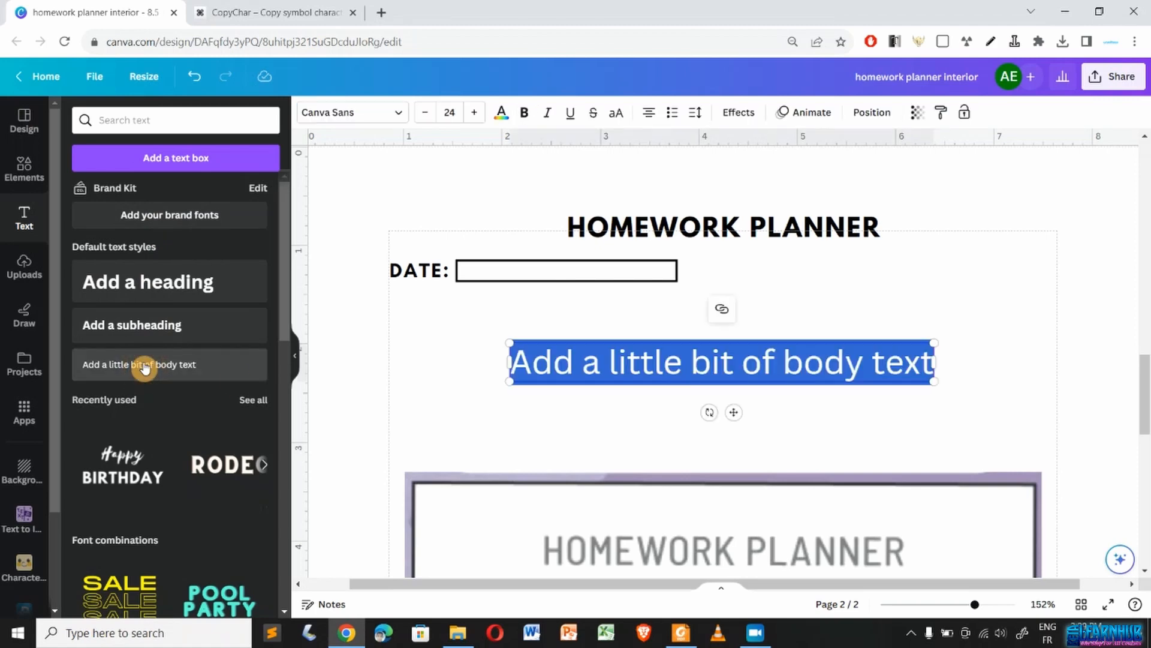
{"action": "left_click", "coordinate": [694, 354]}
{"action": "double_click", "coordinate": [694, 354]}
{"action": "left_click", "coordinate": [694, 354]}
{"action": "double_click", "coordinate": [694, 354]}
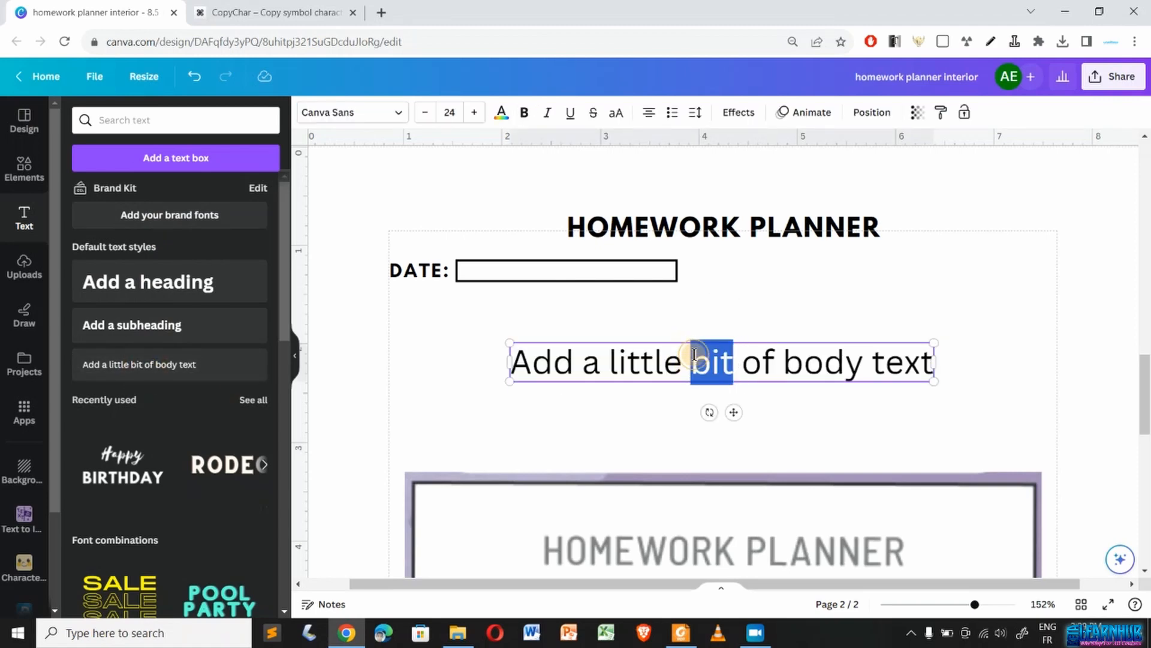
{"action": "triple_click", "coordinate": [694, 355]}
{"action": "key", "text": "ctrl+v"}
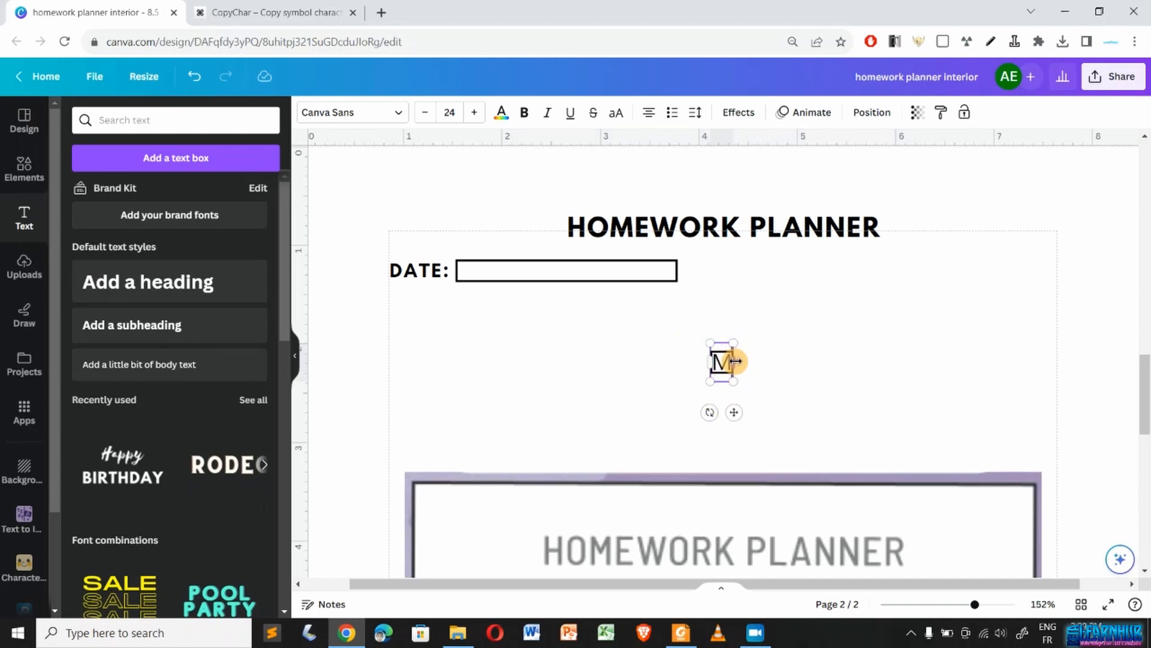
{"action": "left_click_drag", "start_coordinate": [736, 361], "coordinate": [1095, 375]}
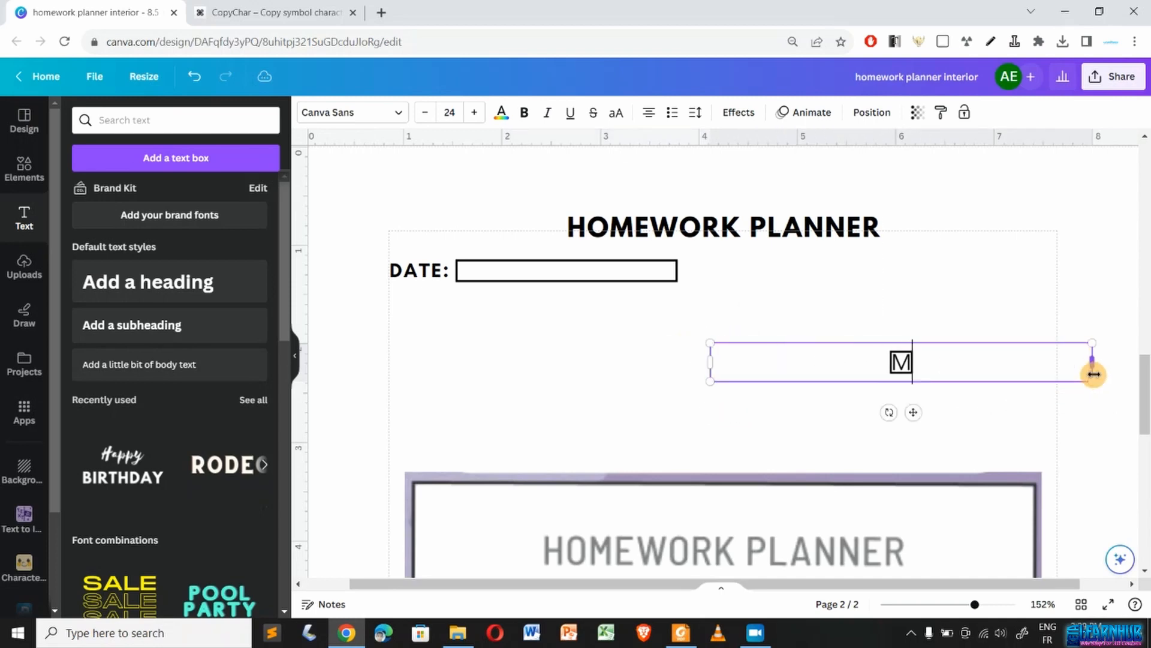
- Copy the boxed T from CopyChar and paste it after the boxed M in the Canva weekday text box
{"action": "left_click", "coordinate": [276, 12]}
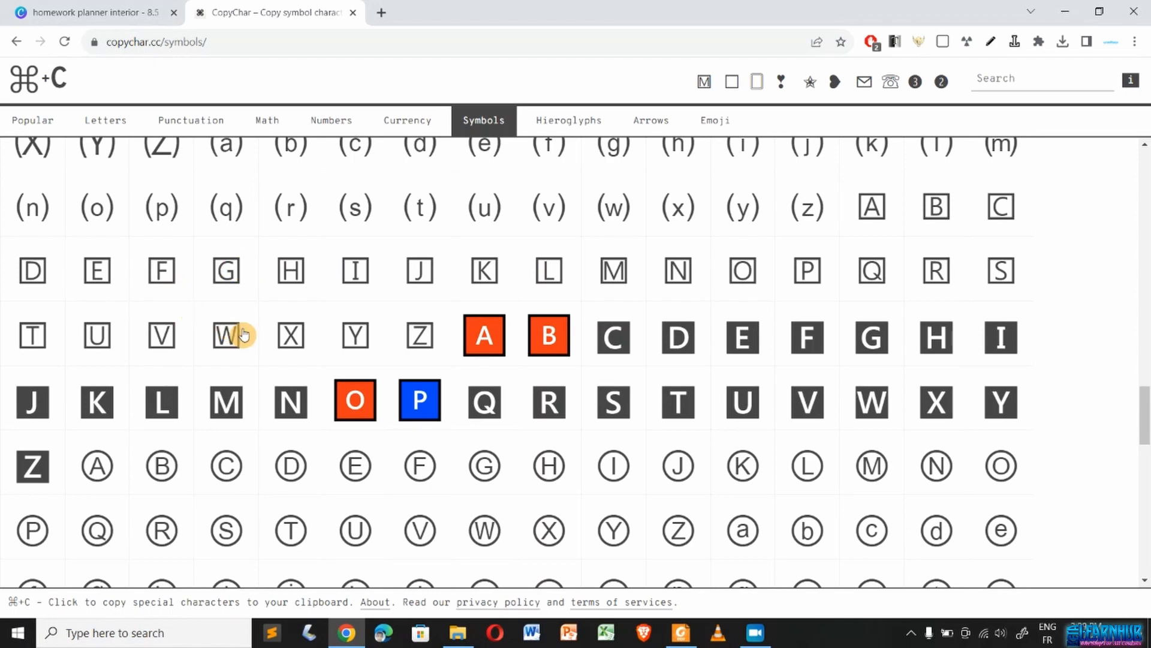
{"action": "left_click", "coordinate": [37, 334]}
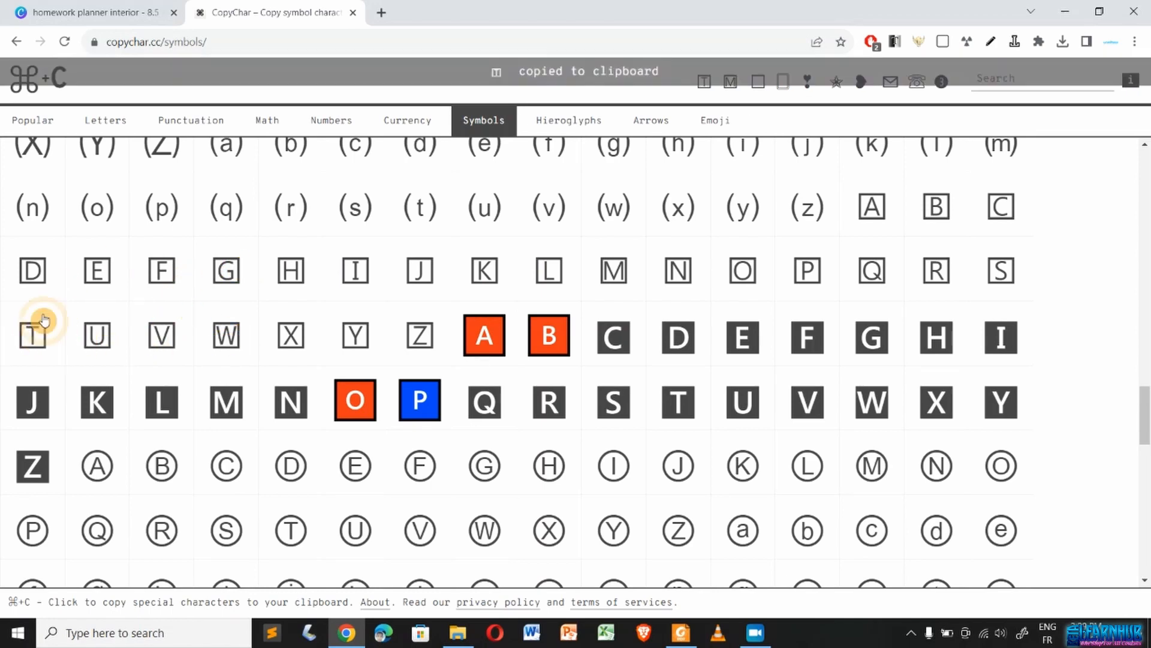
{"action": "left_click", "coordinate": [90, 12]}
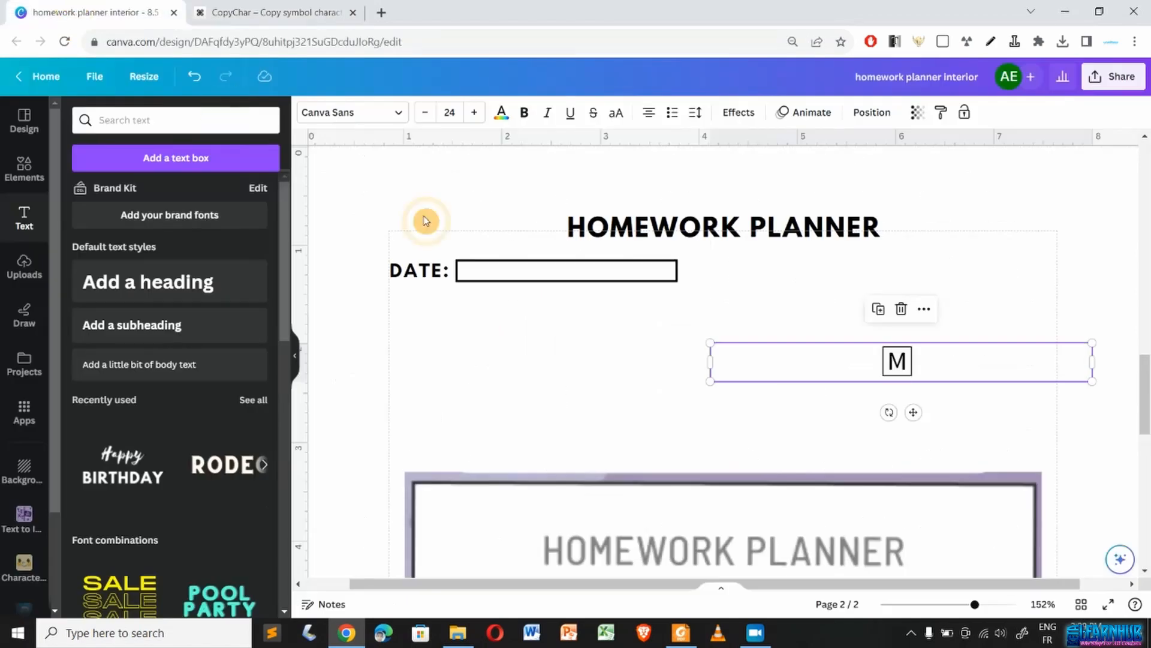
{"action": "left_click", "coordinate": [933, 356]}
{"action": "key", "text": "ctrl+v"}
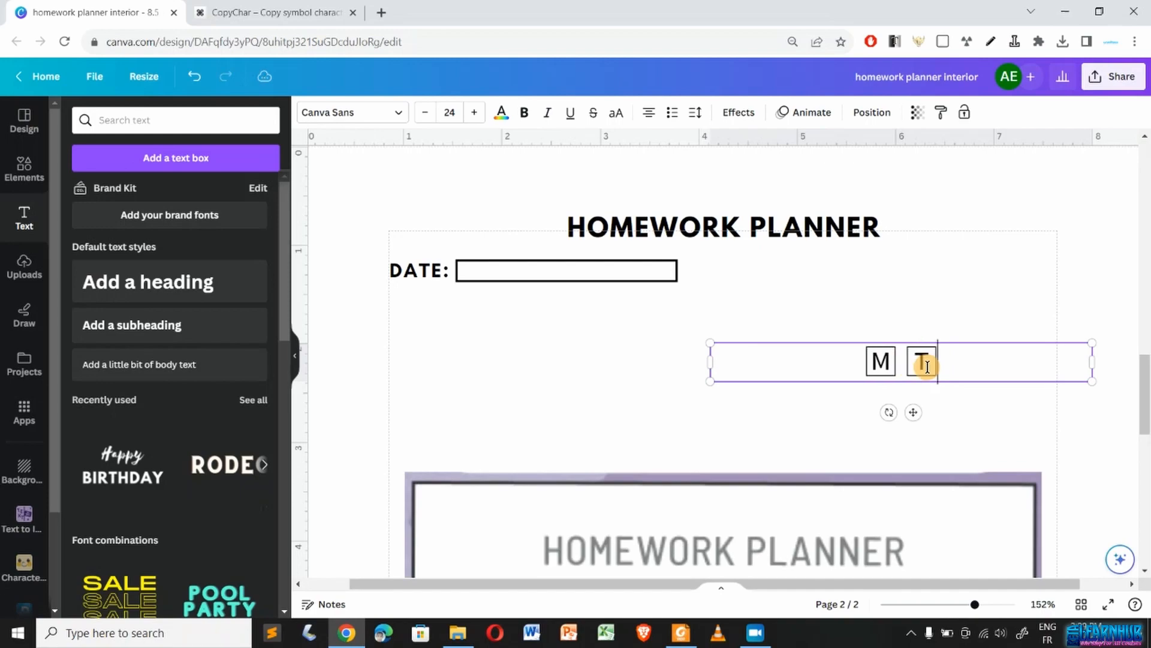
- Copy the boxed W from CopyChar and add it, spaced, after the boxed T in the Canva weekday row
{"action": "left_click", "coordinate": [228, 12]}
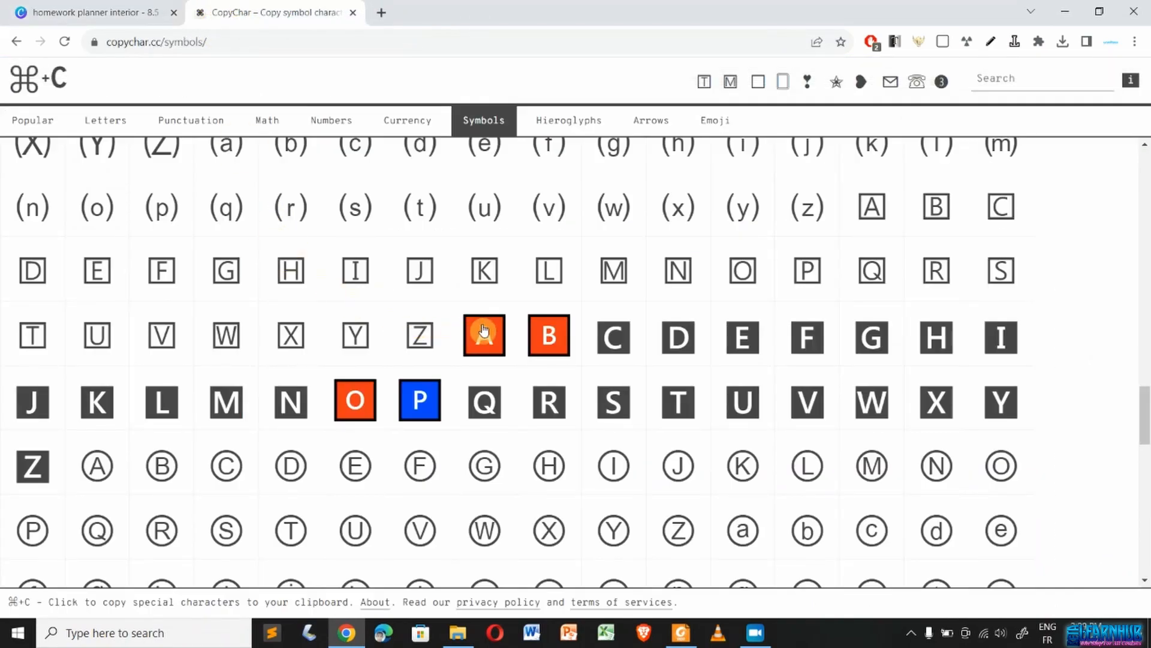
{"action": "left_click", "coordinate": [228, 335]}
{"action": "left_click", "coordinate": [96, 12]}
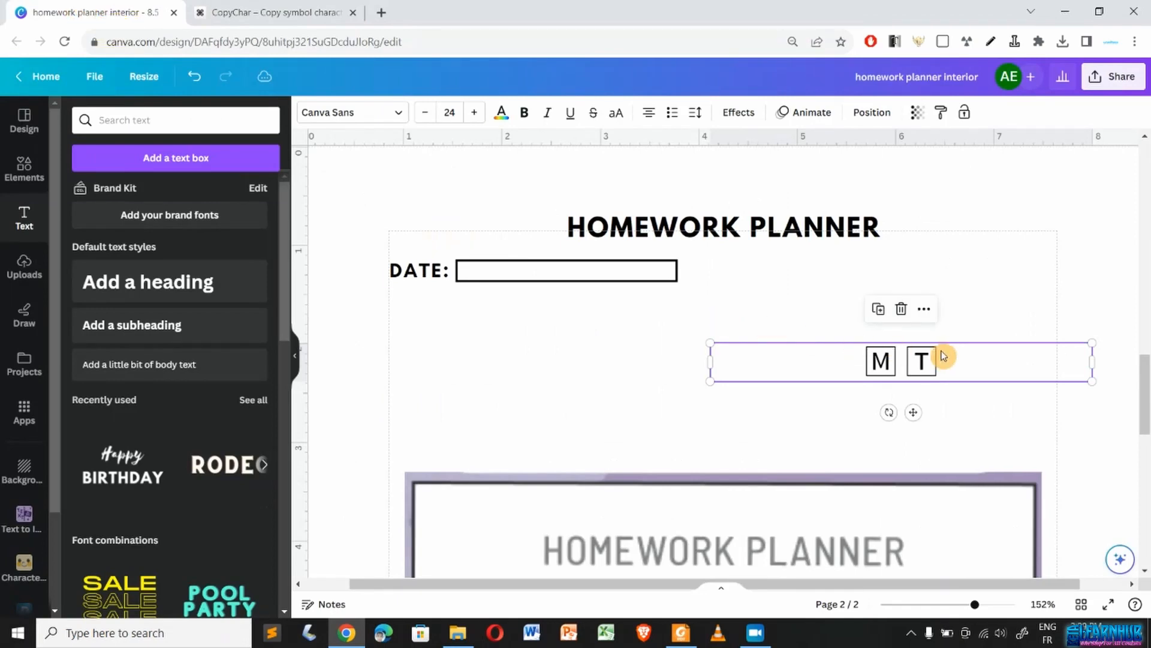
{"action": "left_click", "coordinate": [955, 367]}
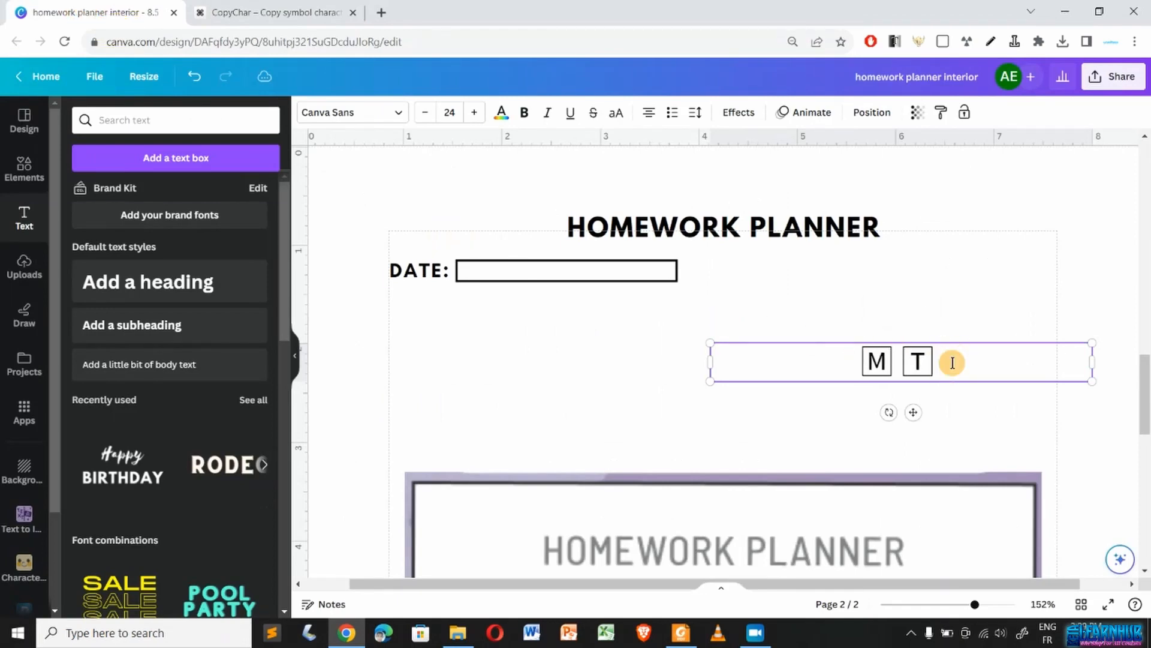
{"action": "key", "text": "ctrl+v"}
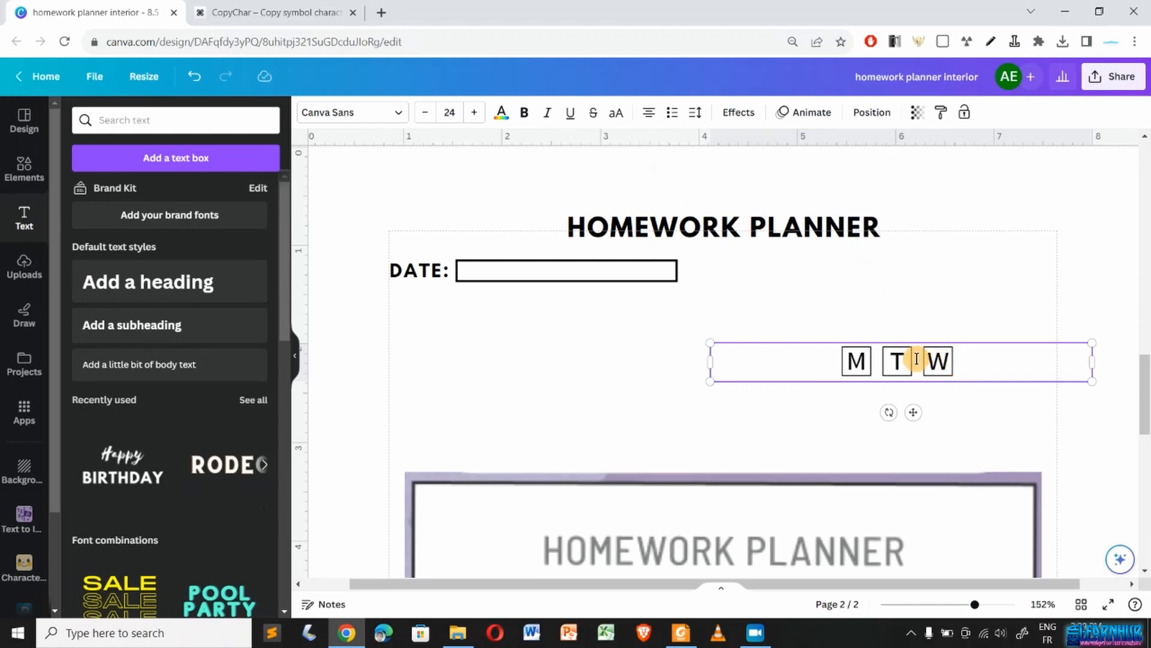
- Duplicate the boxed T within the weekday row by pasting a copy after the boxed W
{"action": "left_click_drag", "start_coordinate": [901, 358], "coordinate": [889, 358]}
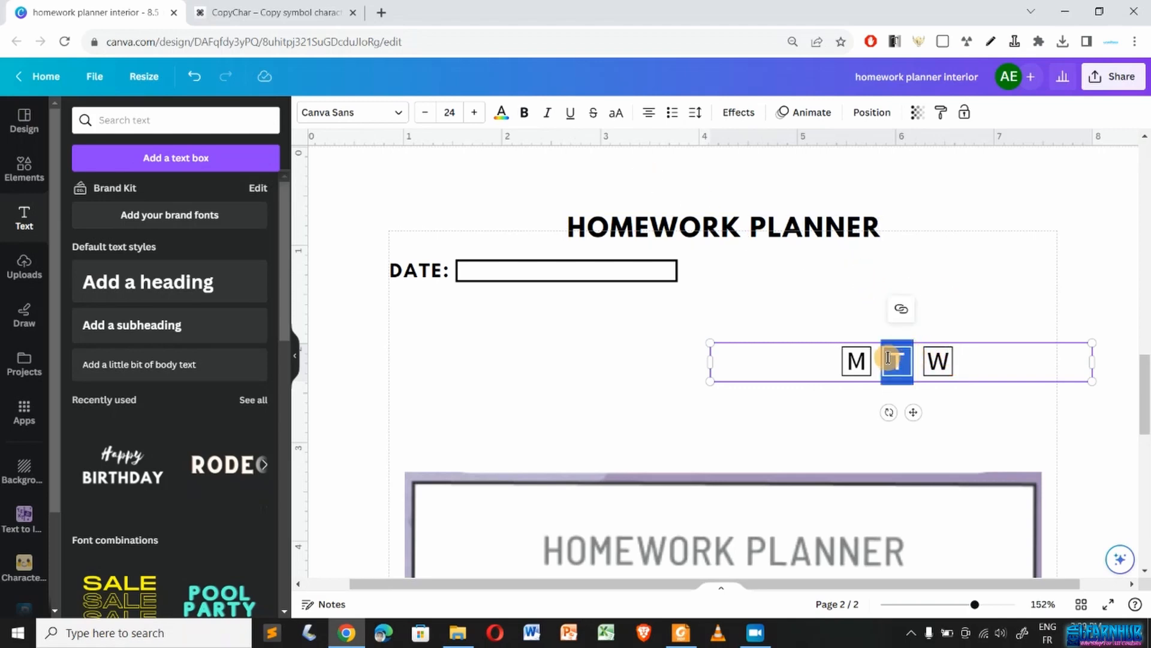
{"action": "left_click", "coordinate": [974, 364]}
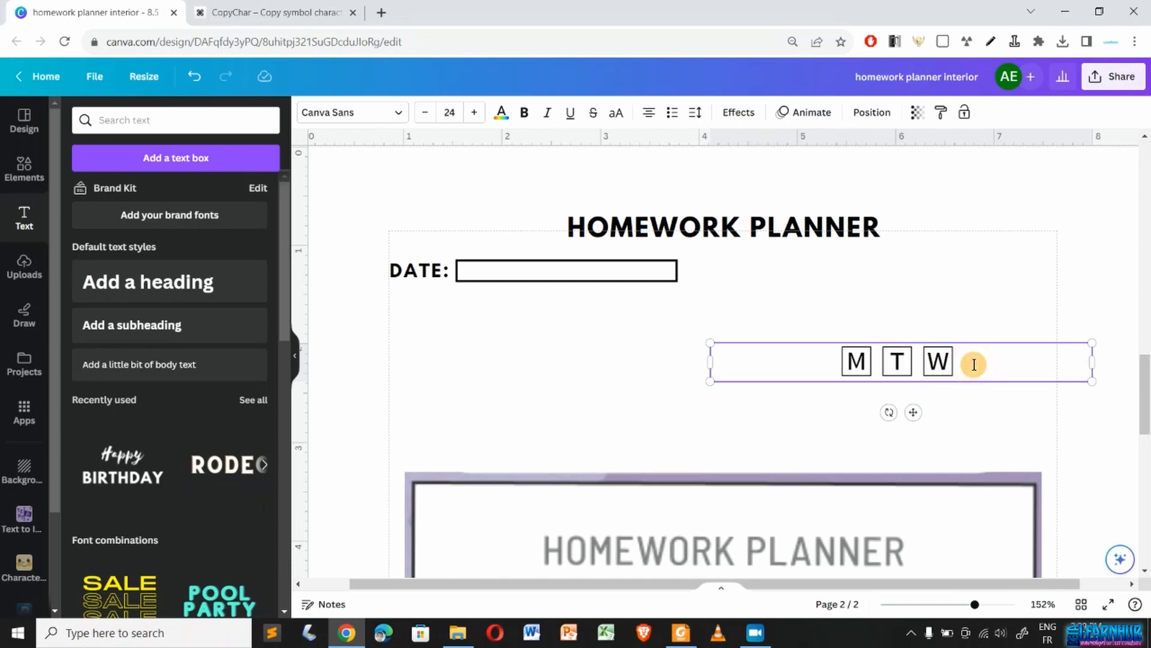
{"action": "key", "text": "ctrl+v"}
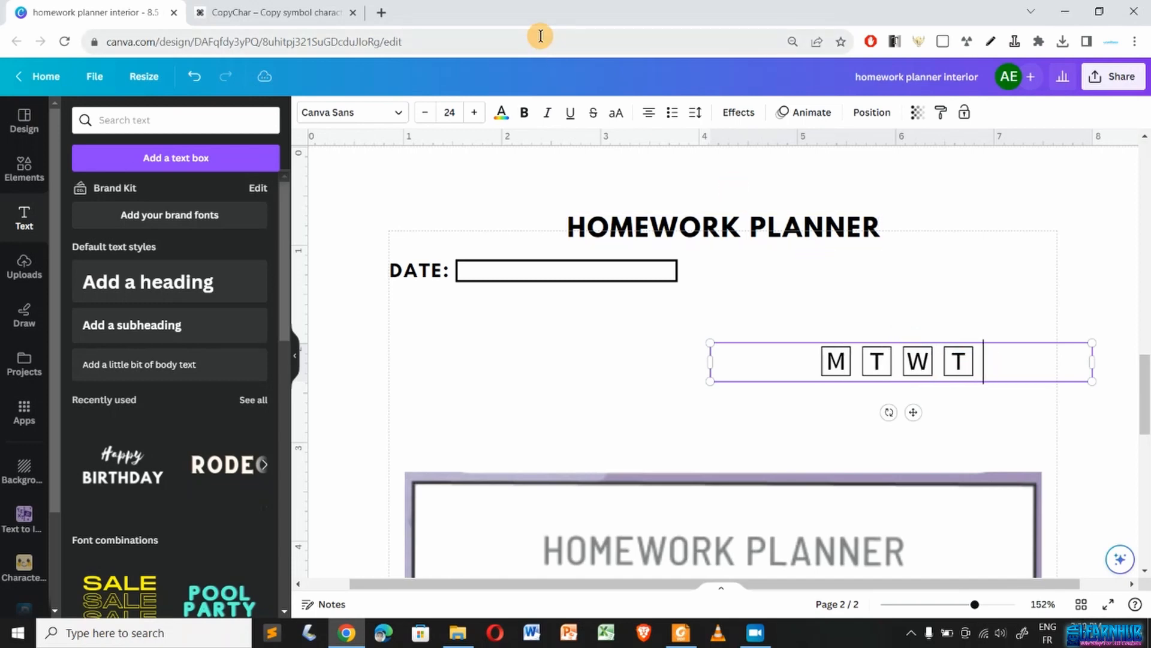
- Copy the boxed F from CopyChar and paste it after the second boxed T in the Canva weekday row
{"action": "left_click", "coordinate": [290, 11]}
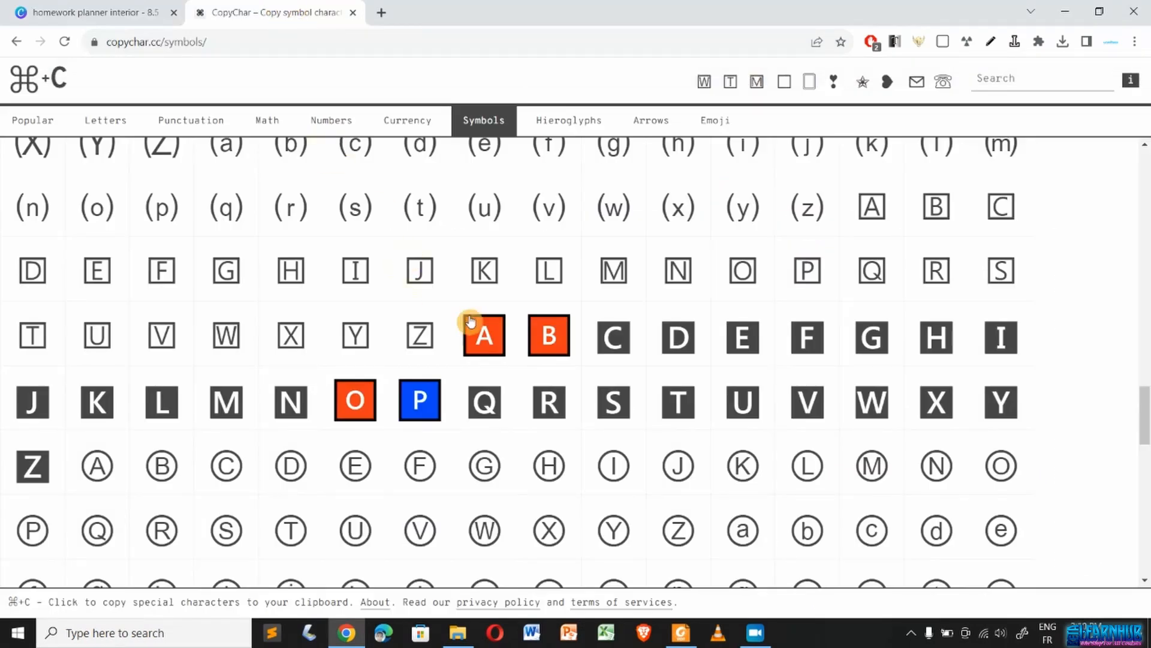
{"action": "left_click", "coordinate": [148, 276]}
{"action": "left_click", "coordinate": [96, 12]}
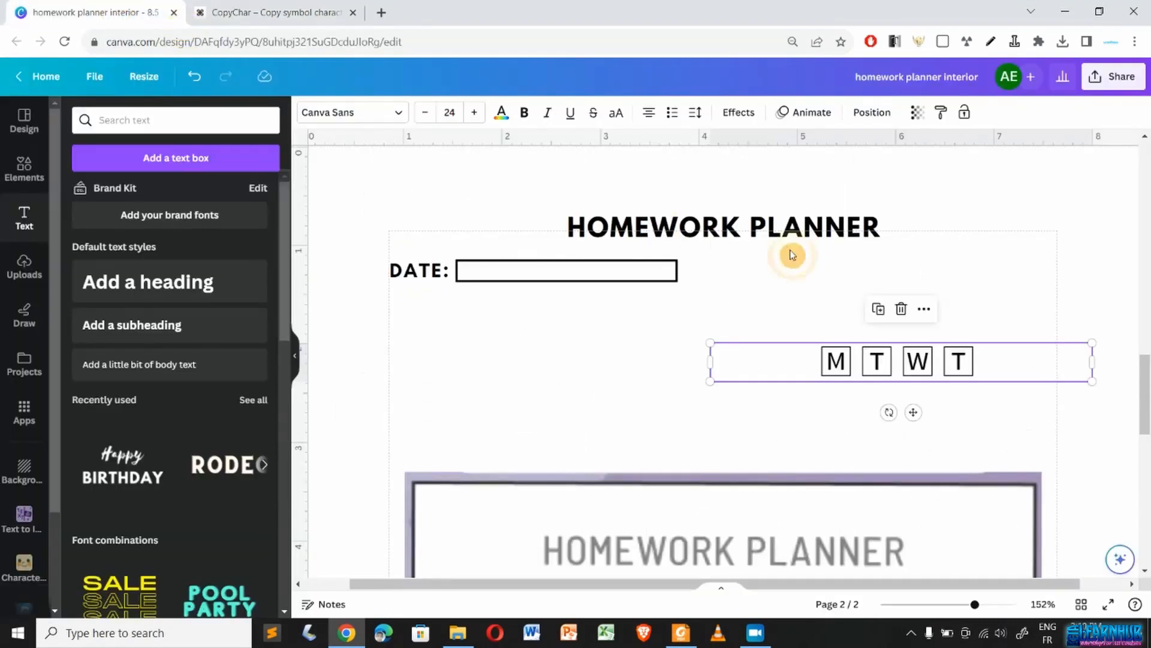
{"action": "left_click", "coordinate": [1000, 368]}
{"action": "key", "text": "ctrl+v"}
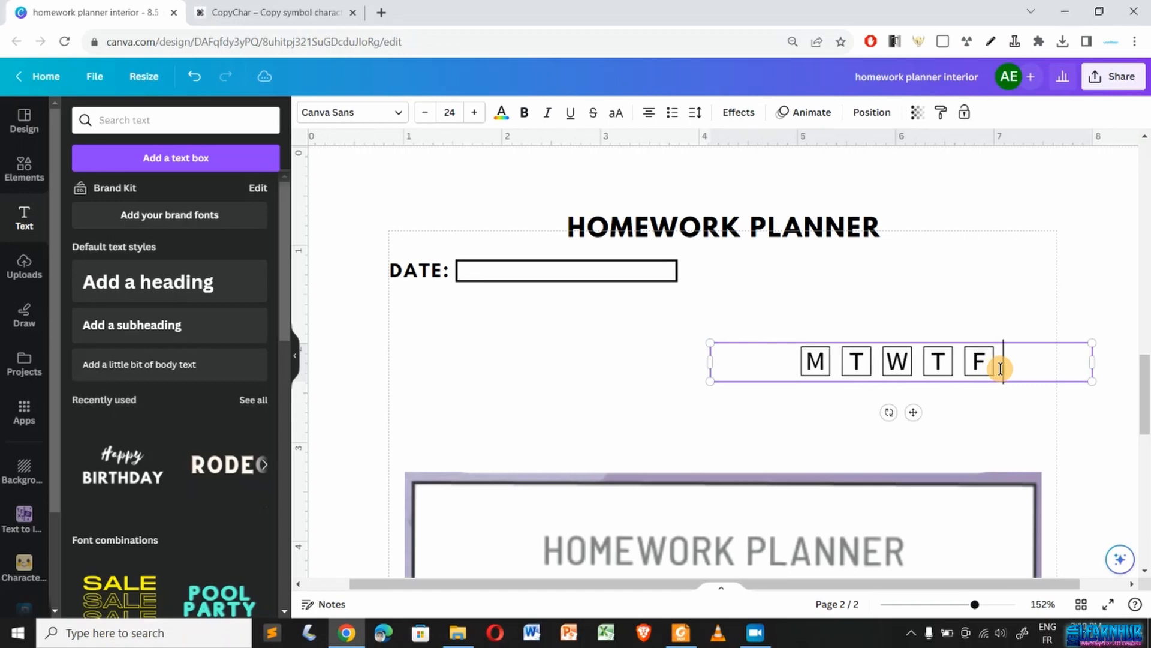
- Copy the boxed S from CopyChar and paste it after the boxed F in the Canva weekday row
{"action": "left_click", "coordinate": [312, 13]}
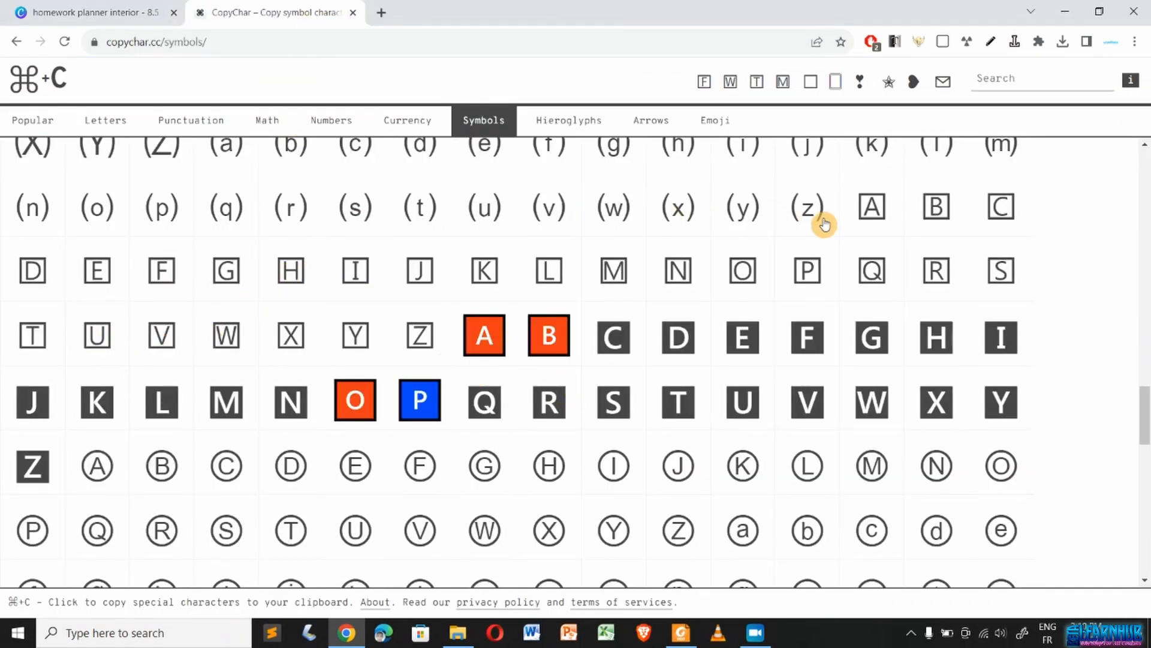
{"action": "left_click", "coordinate": [979, 277]}
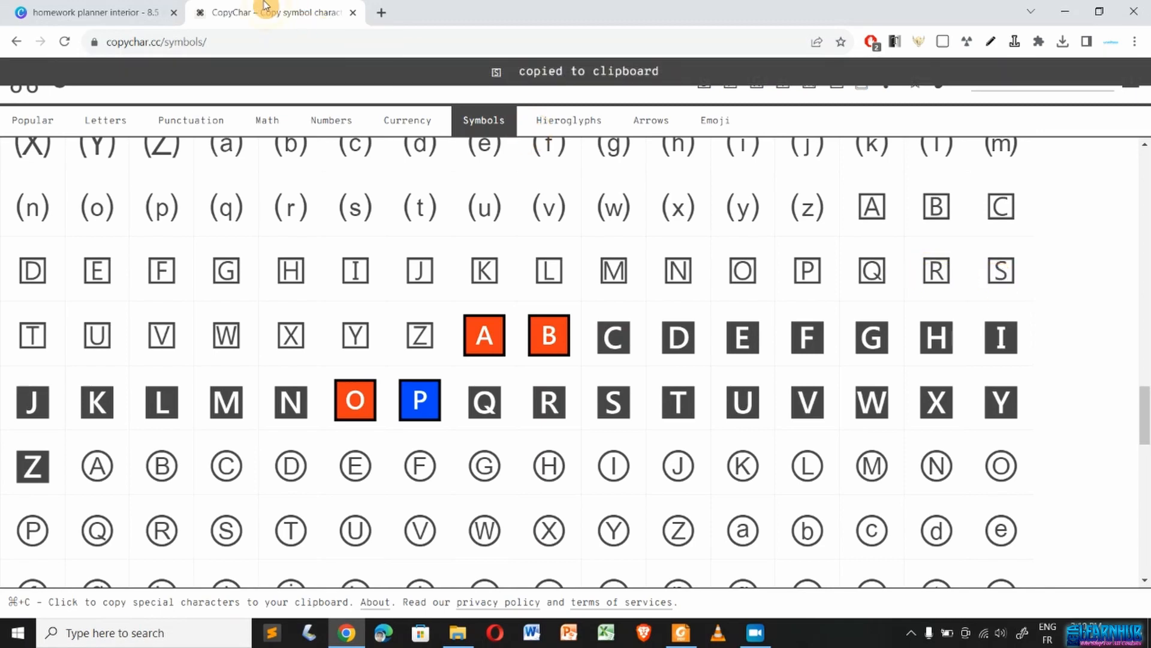
{"action": "left_click", "coordinate": [70, 12]}
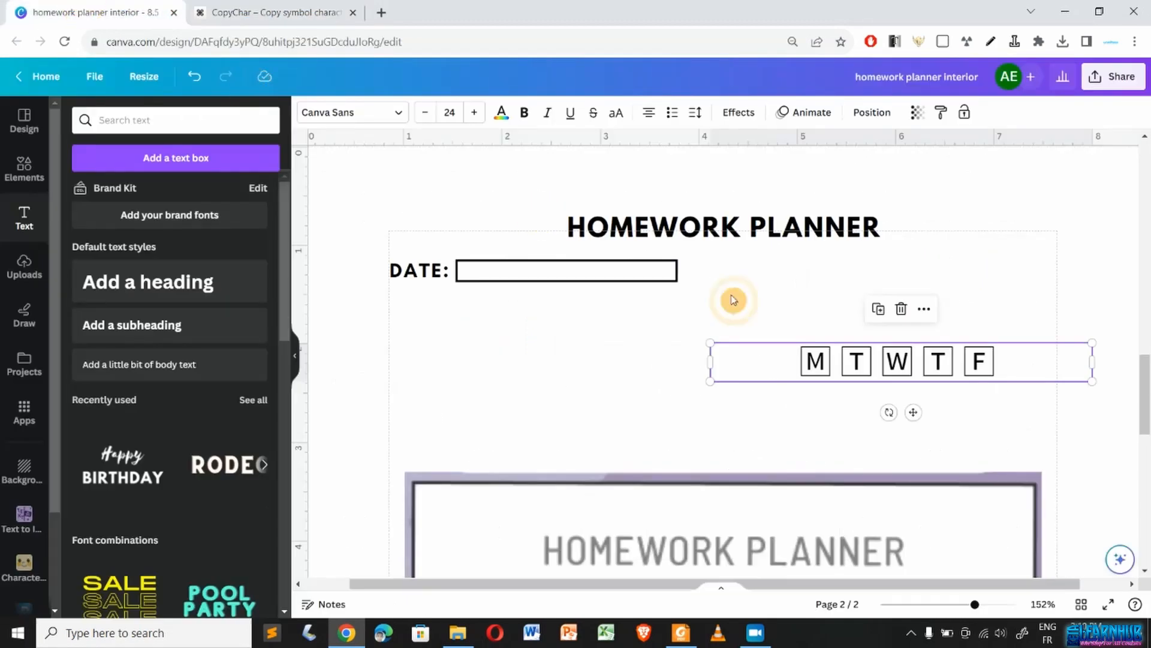
{"action": "left_click", "coordinate": [1022, 369]}
{"action": "key", "text": "ctrl+v"}
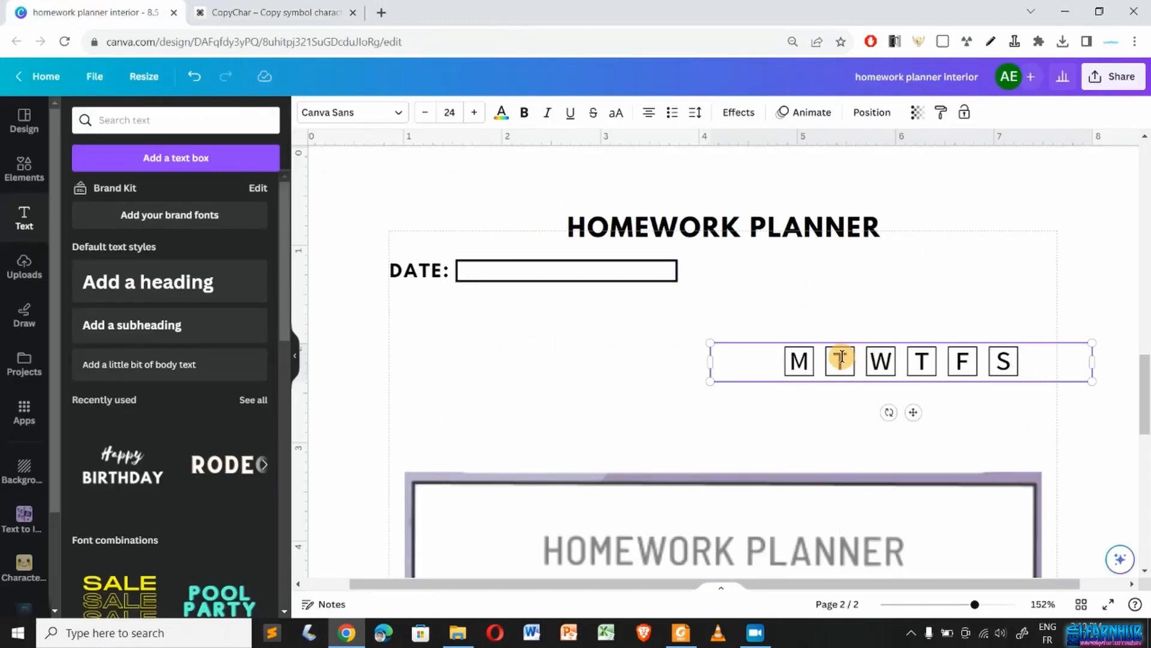
- Paste a boxed S before the M, then narrow the weekday text box and place it level with the DATE field
{"action": "left_click", "coordinate": [765, 362]}
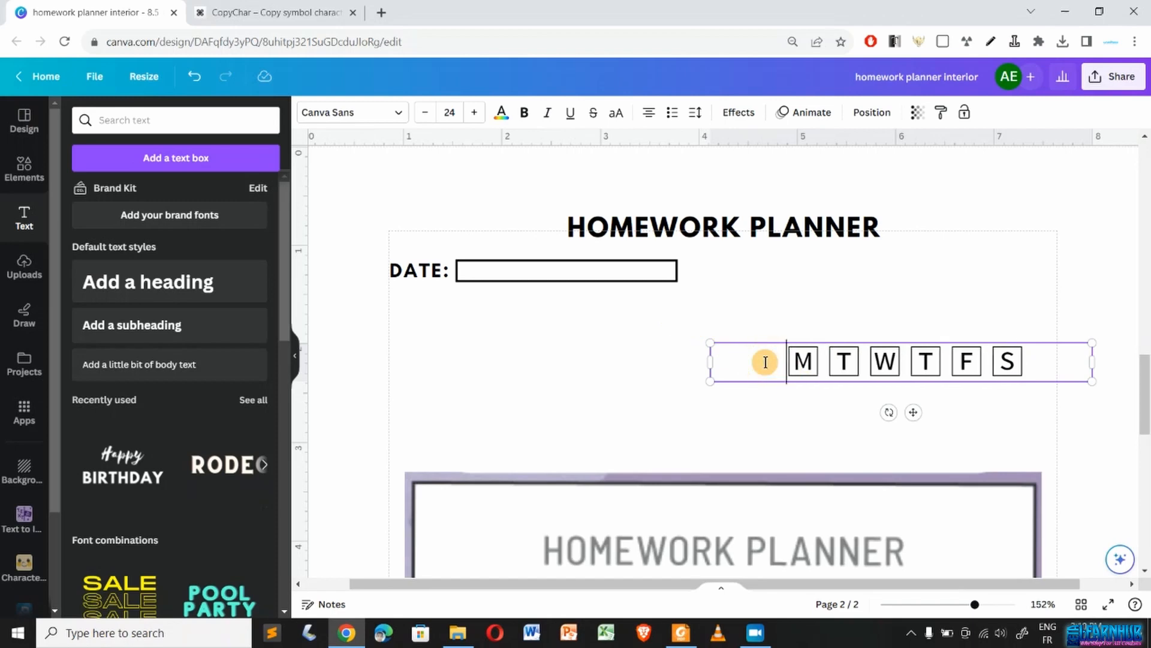
{"action": "key", "text": "ctrl+v"}
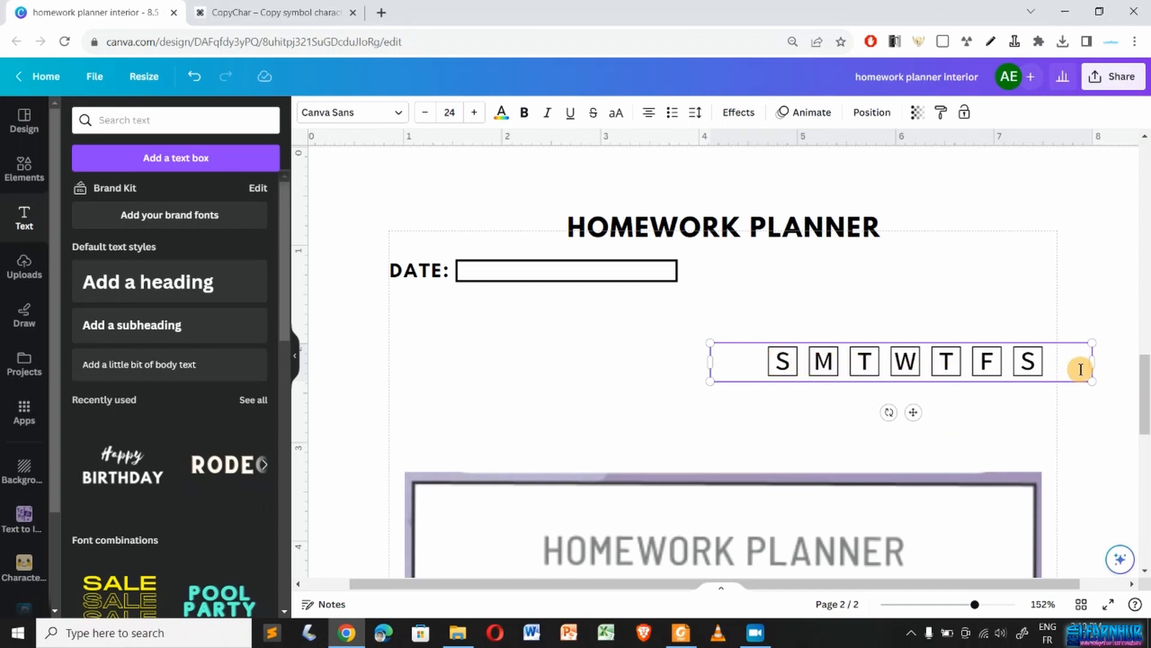
{"action": "left_click_drag", "start_coordinate": [1095, 363], "coordinate": [1002, 363]}
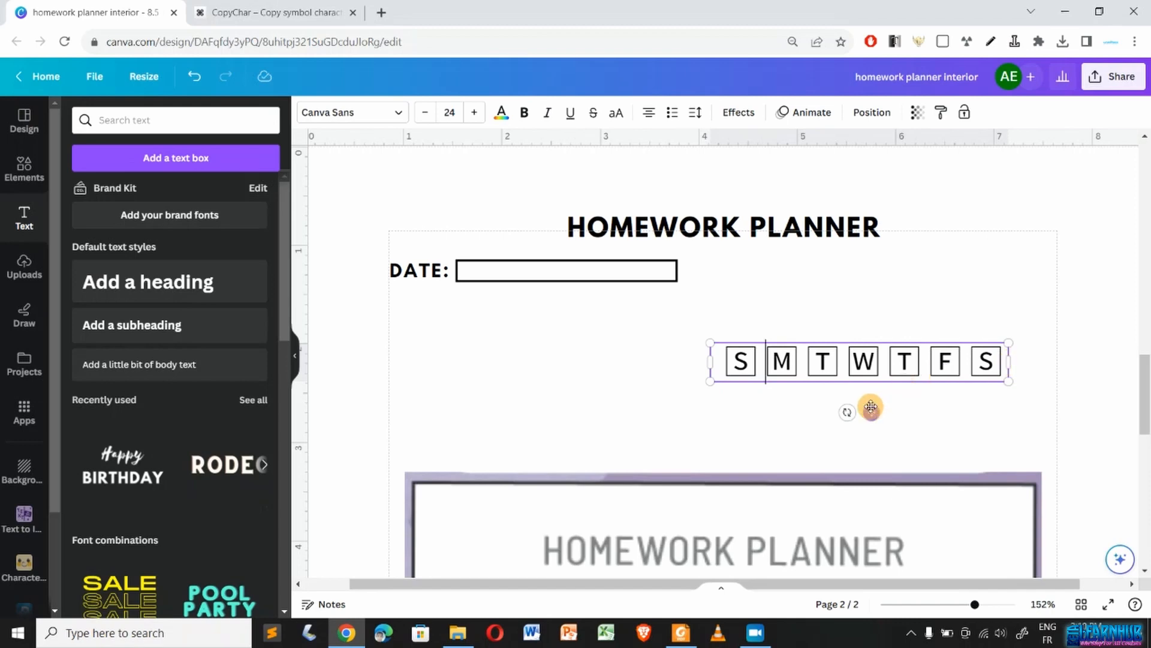
{"action": "left_click_drag", "start_coordinate": [870, 407], "coordinate": [895, 317]}
{"action": "left_click", "coordinate": [673, 404]}
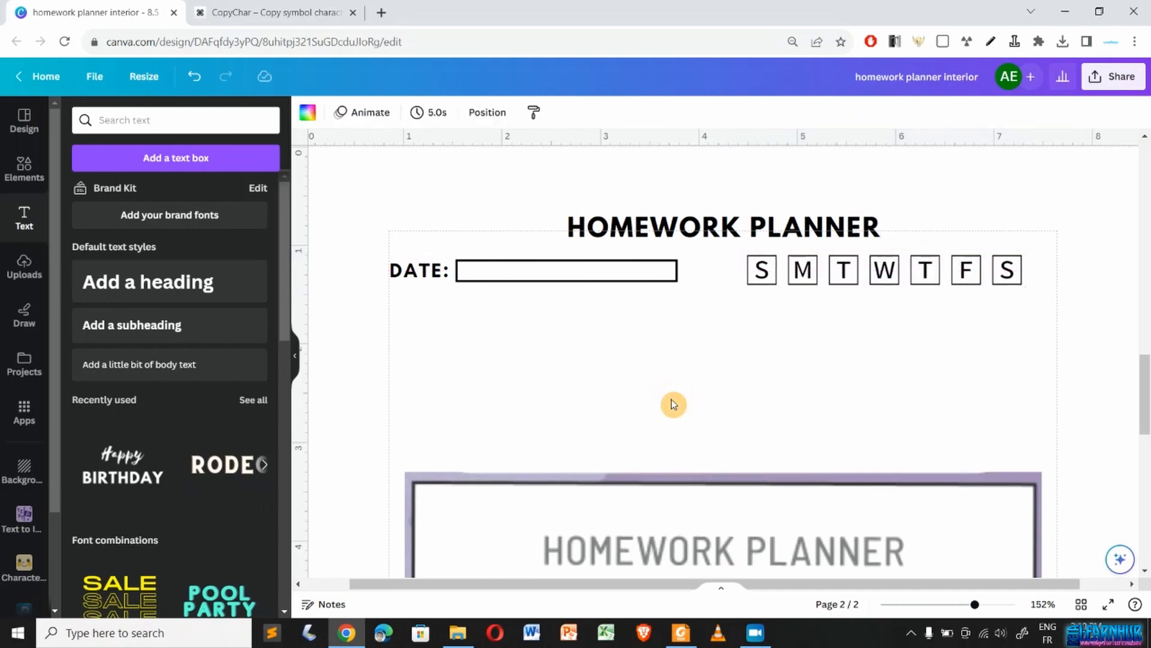
- Reduce the font size of the boxed weekday row to 22
{"action": "scroll", "coordinate": [668, 404], "scroll_direction": "down", "scroll_amount": 3}
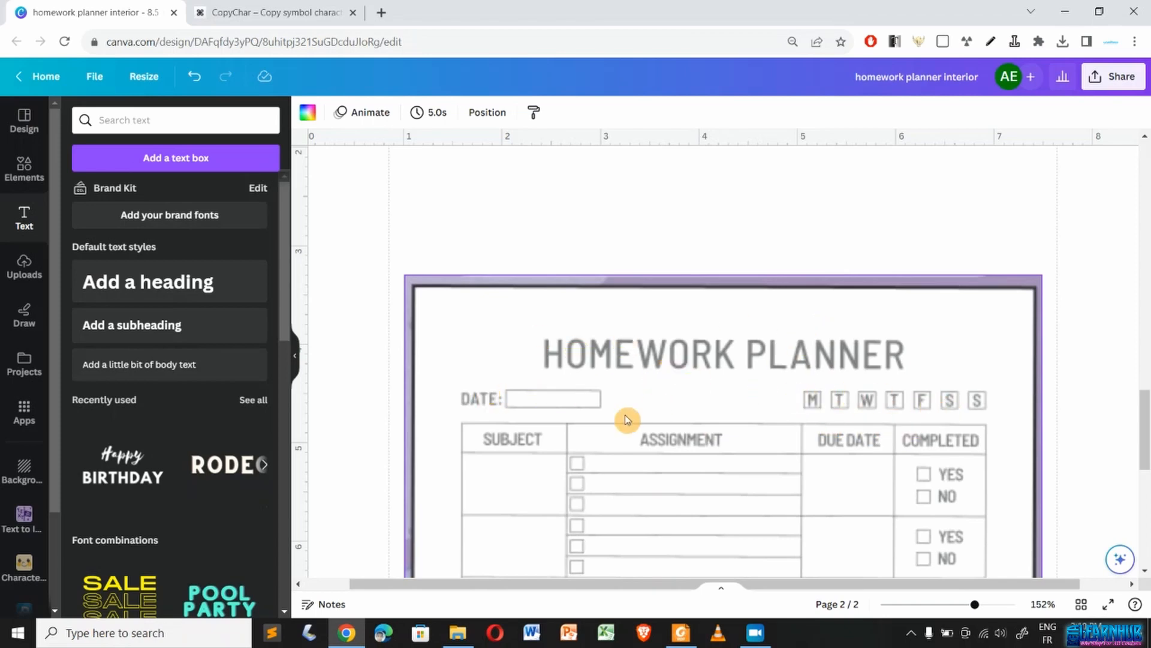
{"action": "scroll", "coordinate": [743, 375], "scroll_direction": "up", "scroll_amount": 2}
{"action": "scroll", "coordinate": [743, 374], "scroll_direction": "up", "scroll_amount": 4}
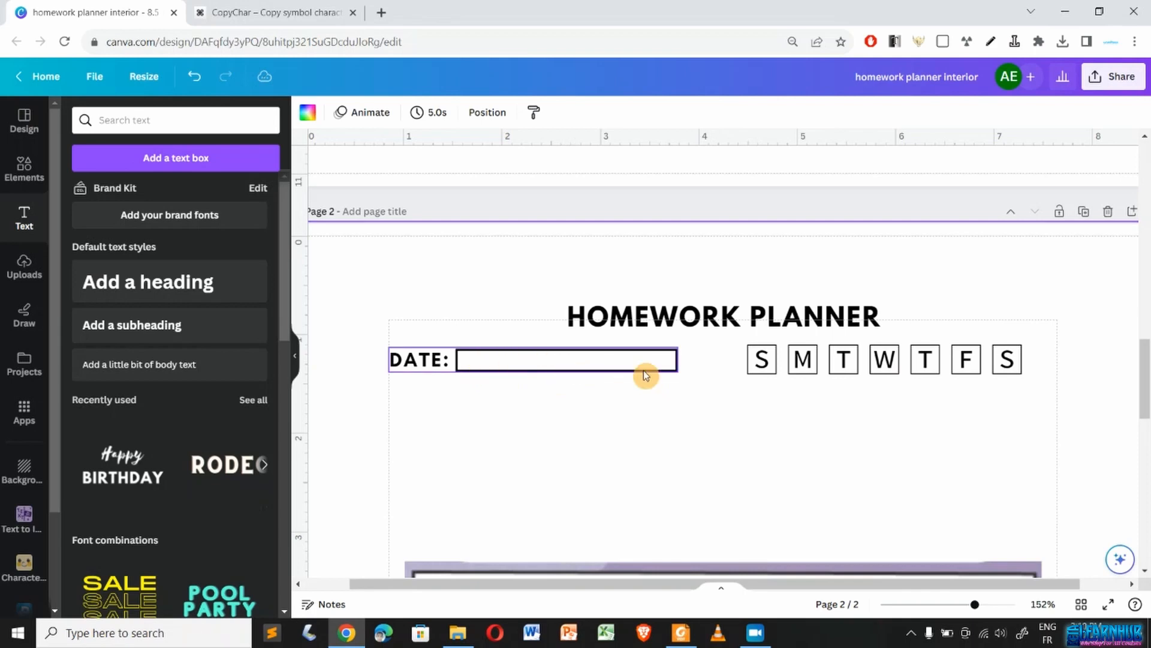
{"action": "left_click", "coordinate": [802, 358]}
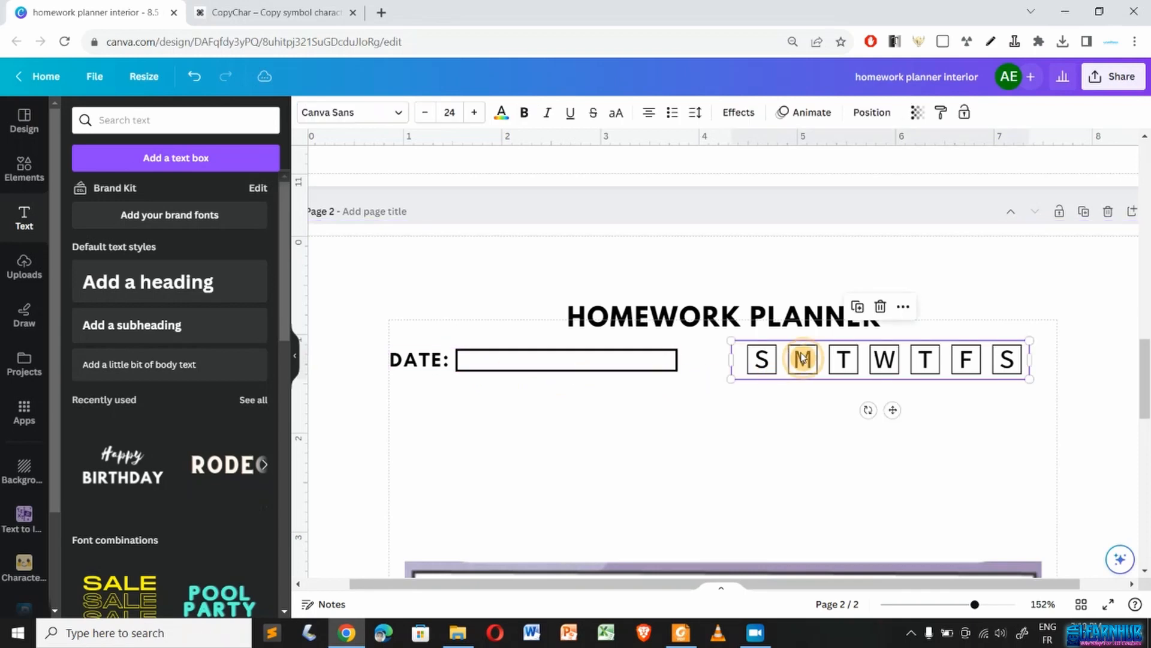
{"action": "left_click", "coordinate": [423, 117]}
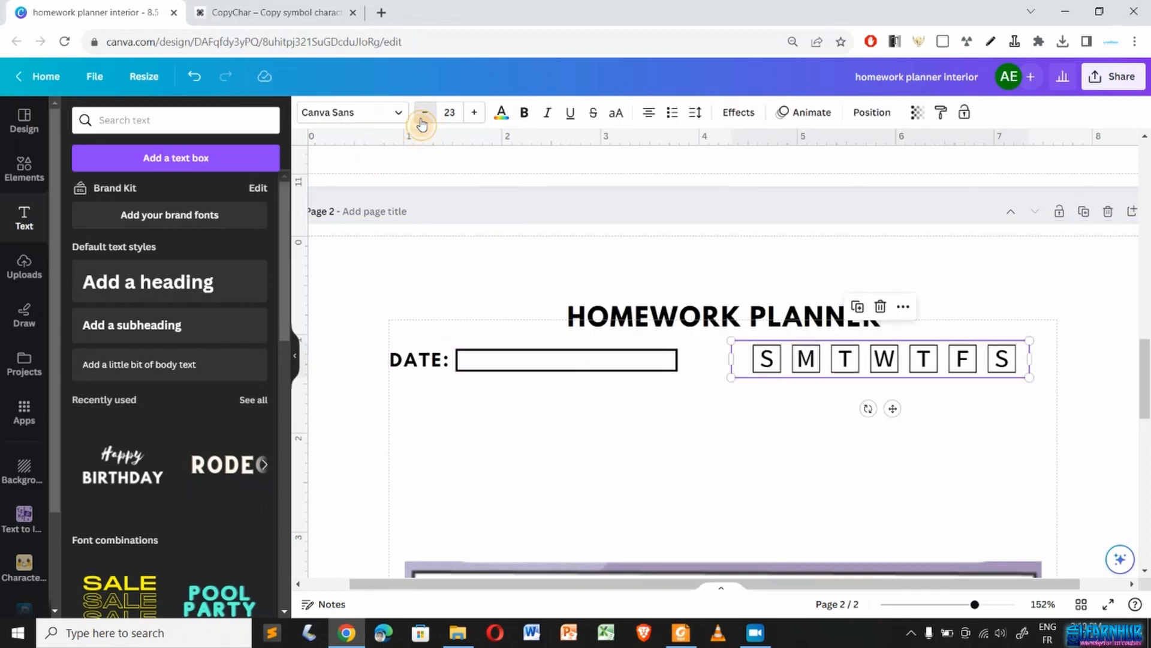
{"action": "left_click", "coordinate": [423, 120]}
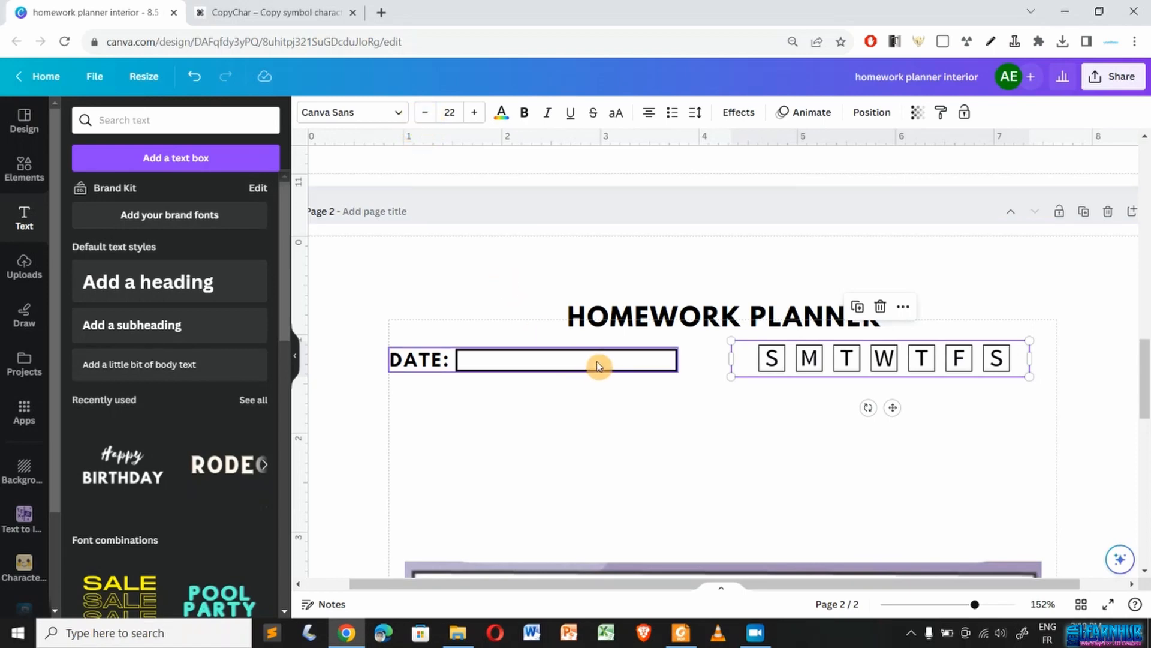
- Nudge the DATE group slightly upward and shift the weekday row toward the page's right margin
{"action": "left_click_drag", "start_coordinate": [597, 365], "coordinate": [596, 358]}
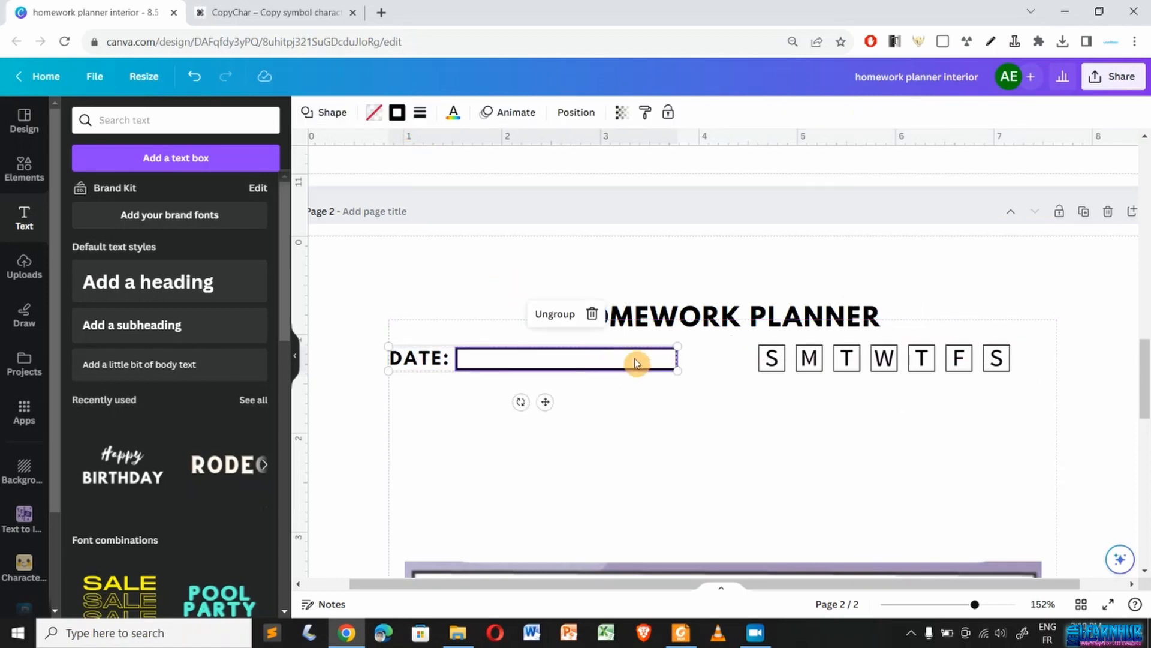
{"action": "left_click_drag", "start_coordinate": [844, 370], "coordinate": [867, 367]}
{"action": "left_click", "coordinate": [660, 441]}
- Examine the sample planner's table columns, lines and checkboxes, and the matching table on page 2
{"action": "scroll", "coordinate": [660, 444], "scroll_direction": "down", "scroll_amount": 2}
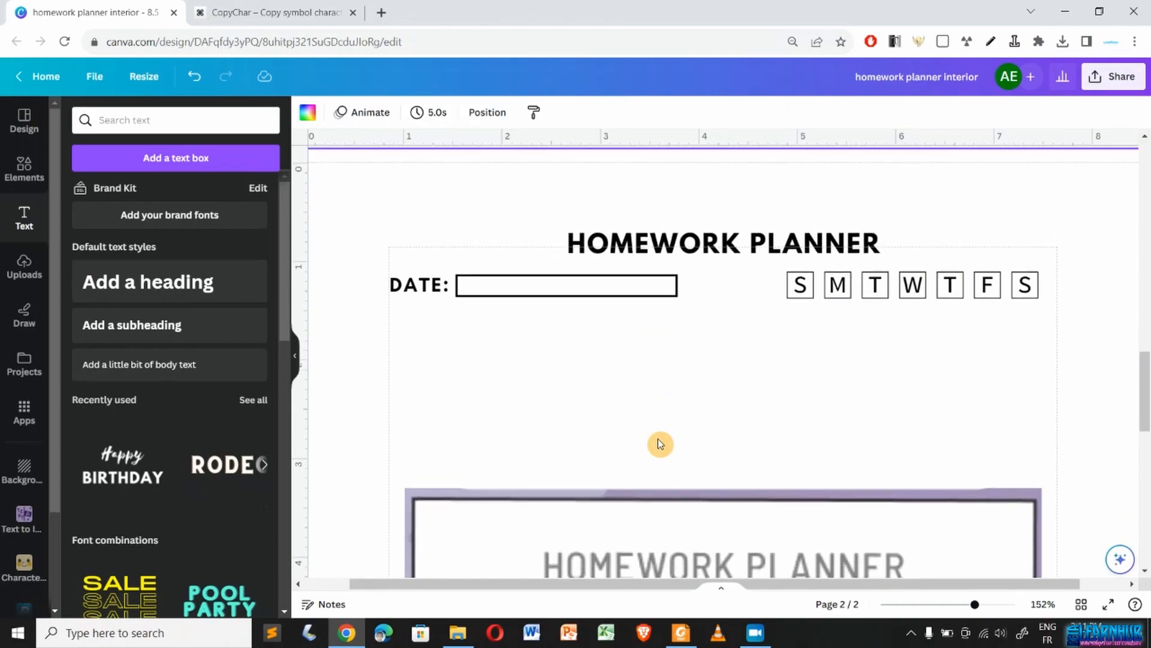
{"action": "scroll", "coordinate": [660, 444], "scroll_direction": "down", "scroll_amount": 2}
{"action": "scroll", "coordinate": [660, 444], "scroll_direction": "down", "scroll_amount": 9}
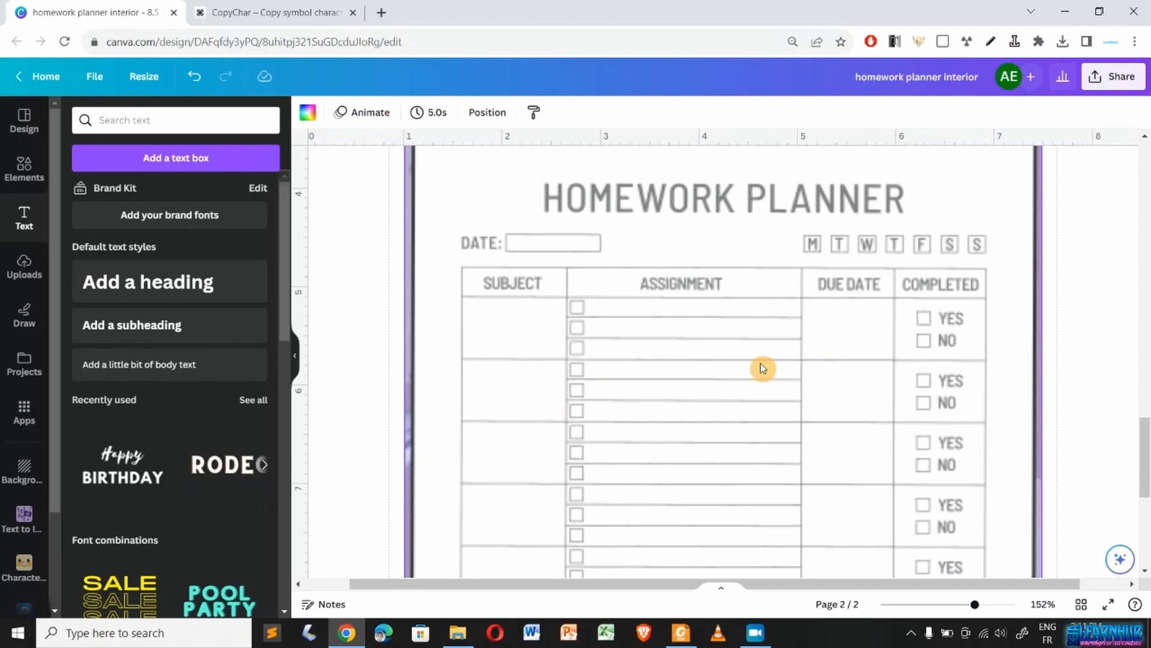
{"action": "scroll", "coordinate": [760, 362], "scroll_direction": "up", "scroll_amount": 3}
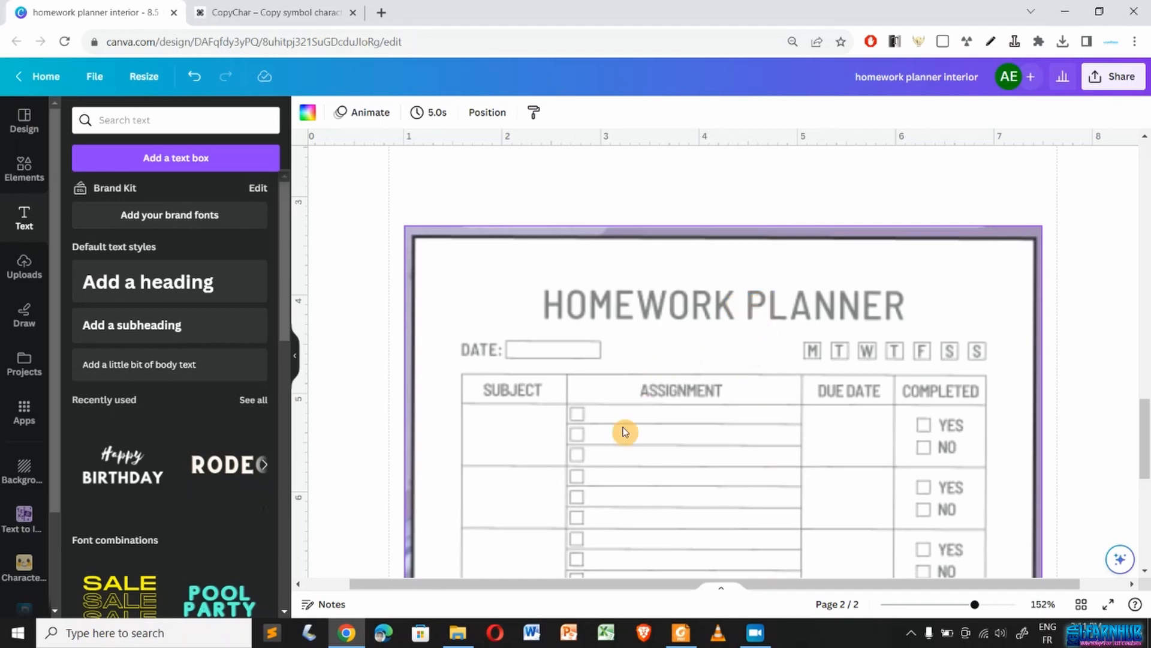
{"action": "scroll", "coordinate": [624, 432], "scroll_direction": "up", "scroll_amount": 6}
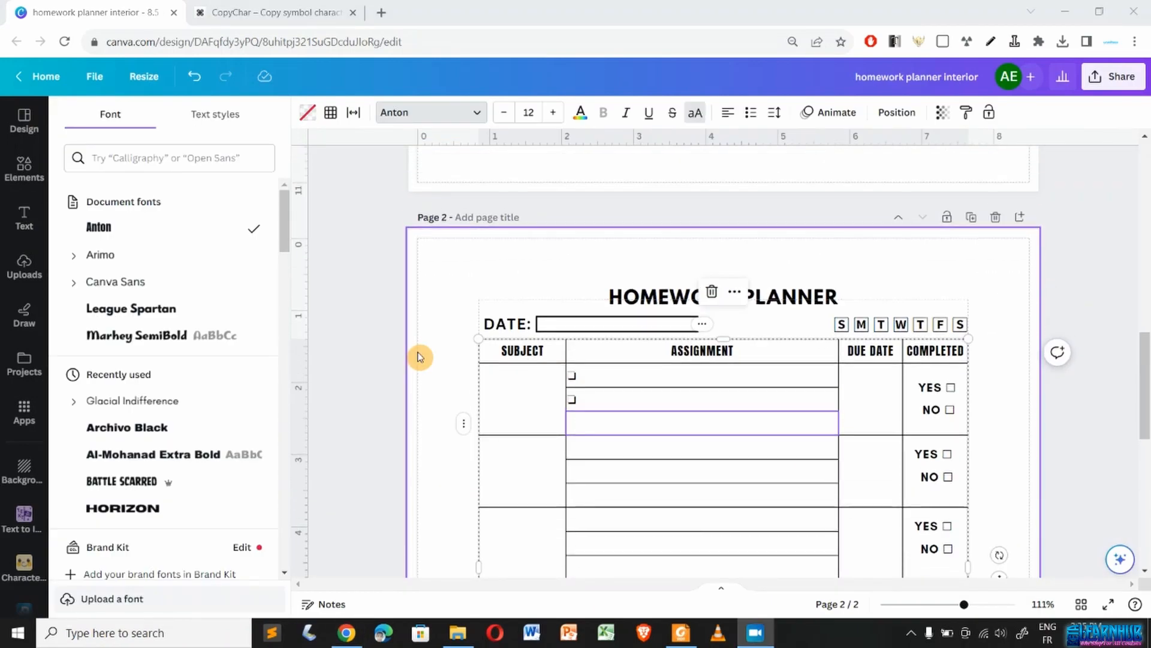
{"action": "scroll", "coordinate": [419, 357], "scroll_direction": "down", "scroll_amount": 2}
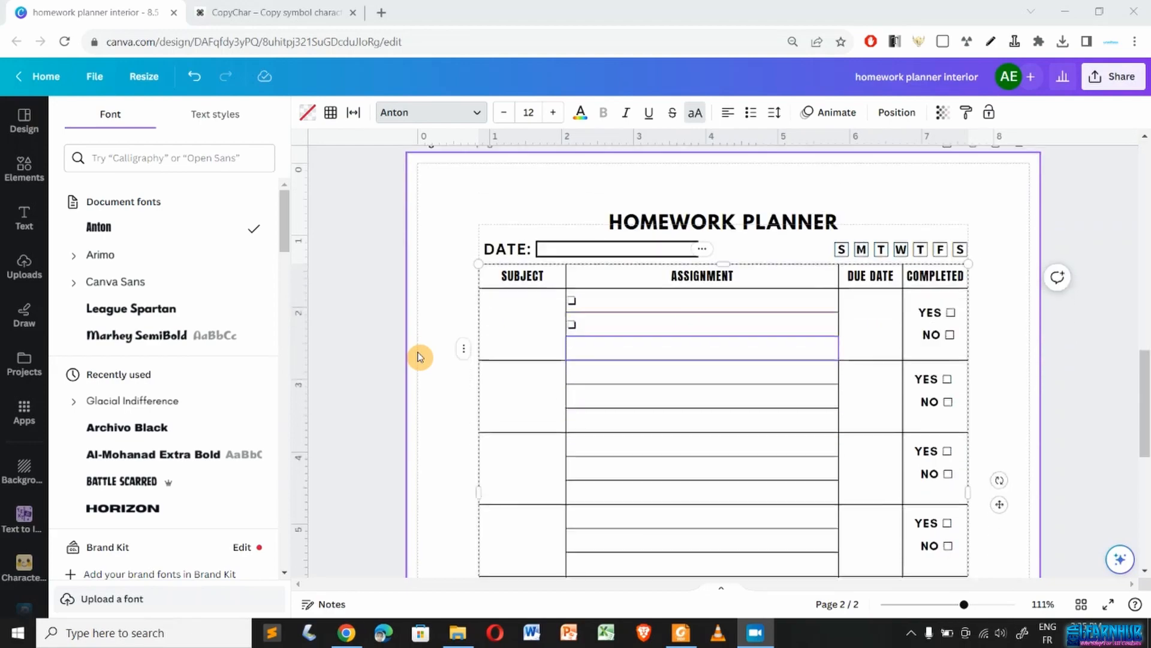
{"action": "scroll", "coordinate": [420, 357], "scroll_direction": "up", "scroll_amount": 2}
{"action": "scroll", "coordinate": [420, 357], "scroll_direction": "down", "scroll_amount": 2}
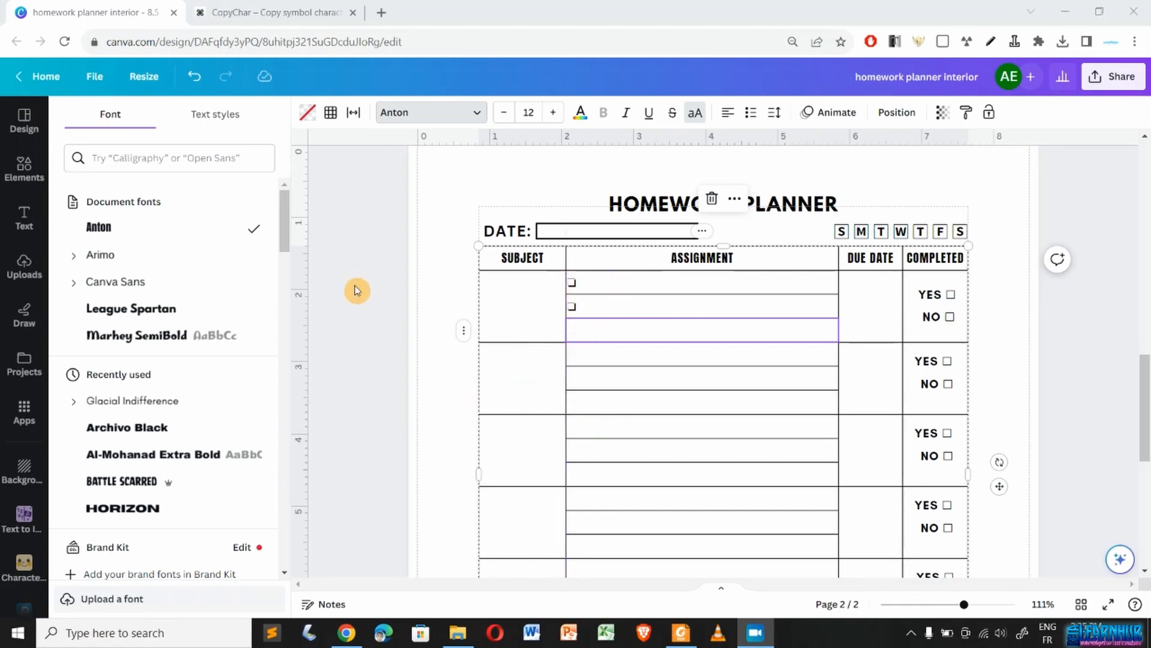
{"action": "left_click", "coordinate": [38, 267]}
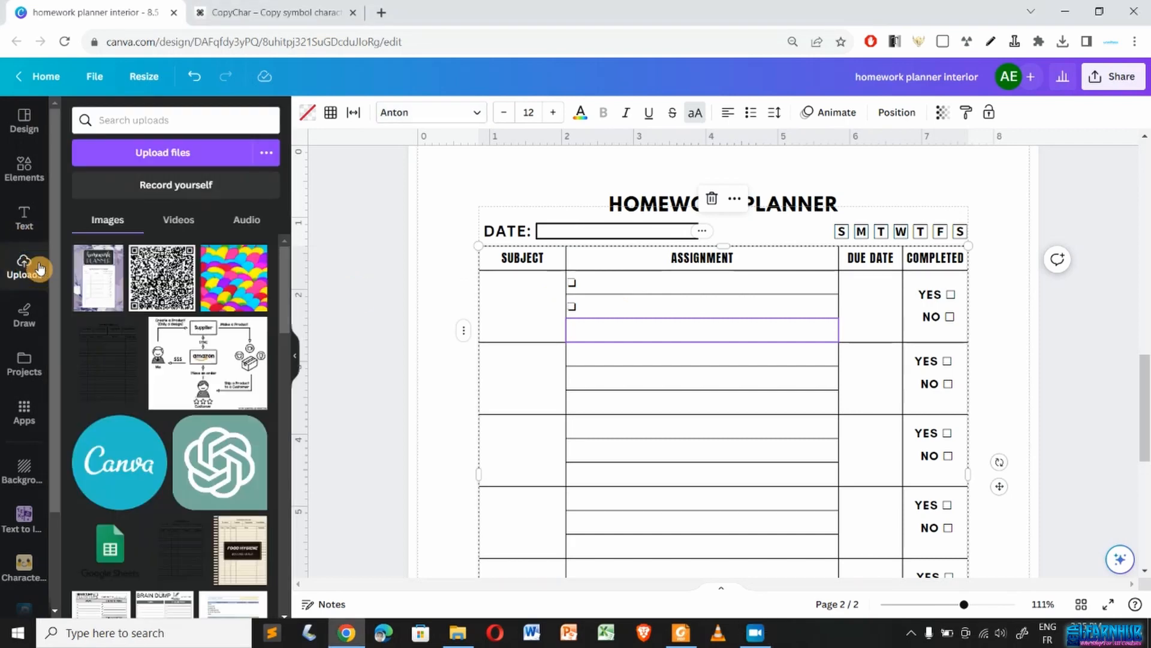
{"action": "left_click", "coordinate": [100, 280]}
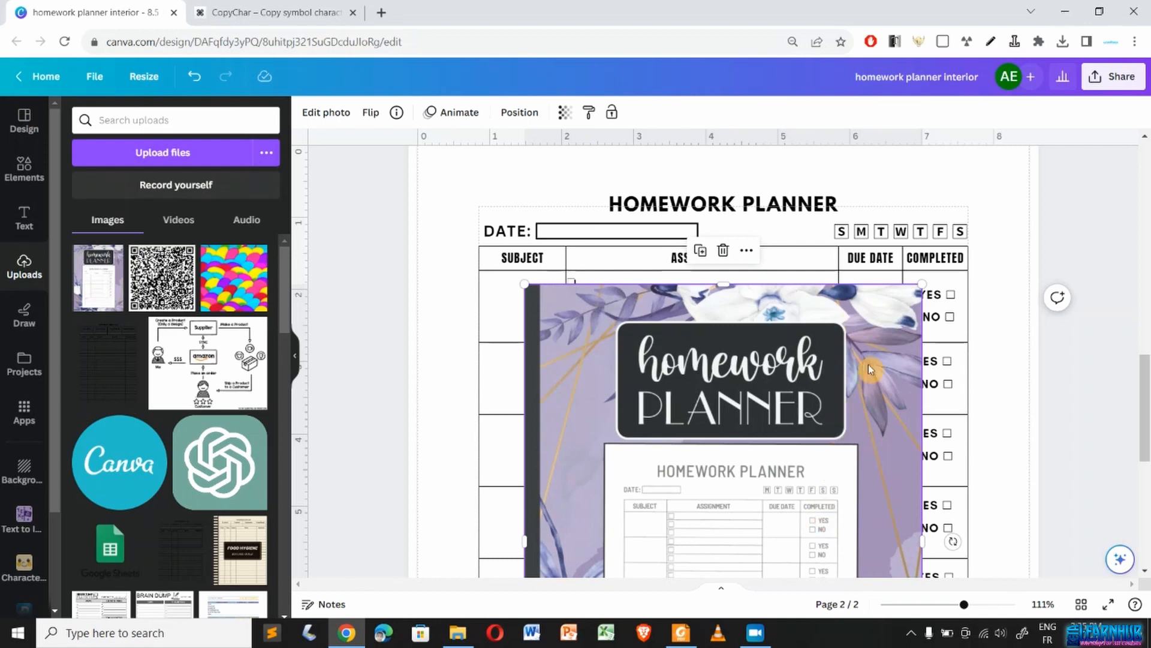
{"action": "key", "text": "Delete"}
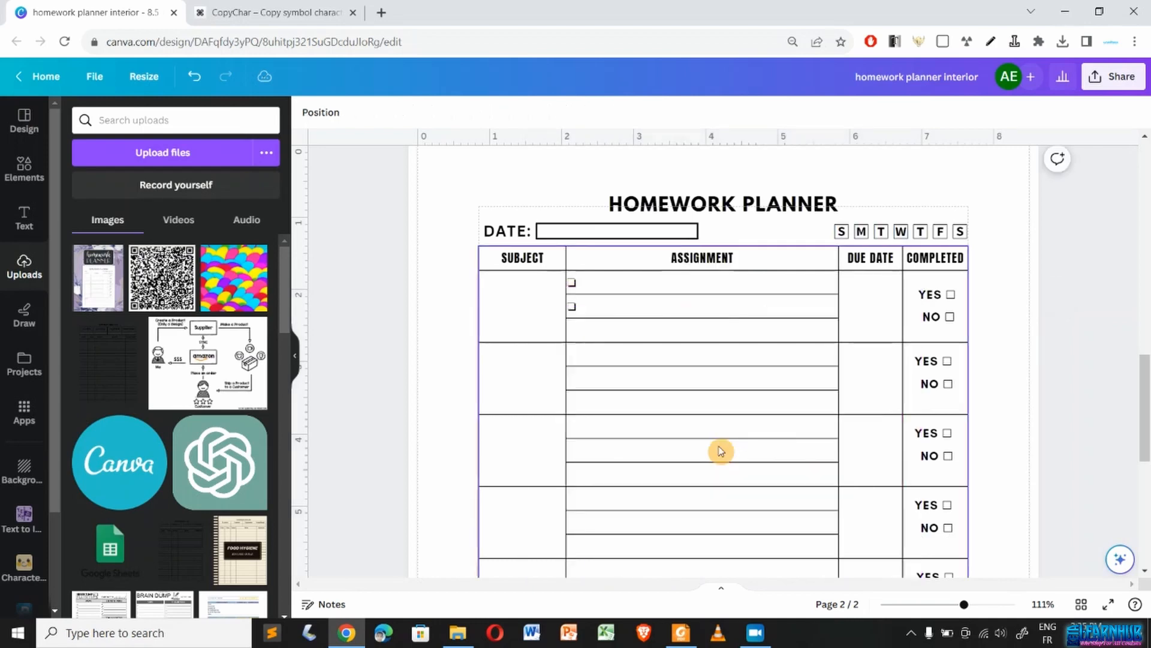
- Switch to CopyChar, look through the symbols for shadowed square checkboxes, and return to the Canva design
{"action": "left_click", "coordinate": [211, 7]}
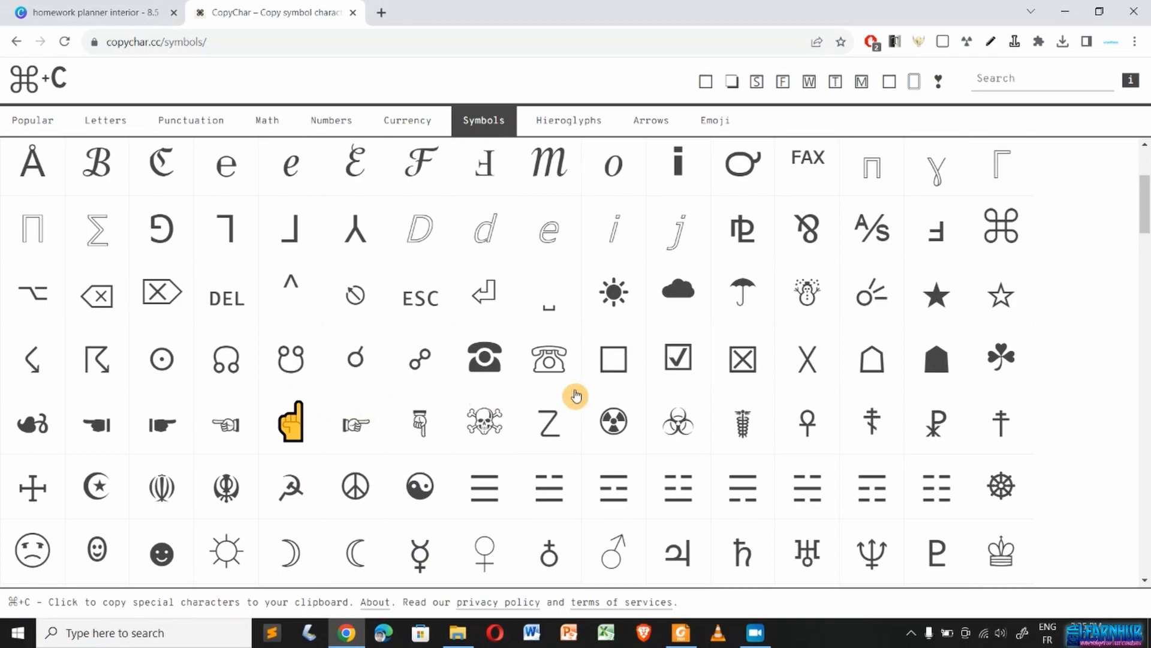
{"action": "scroll", "coordinate": [342, 406], "scroll_direction": "down", "scroll_amount": 5}
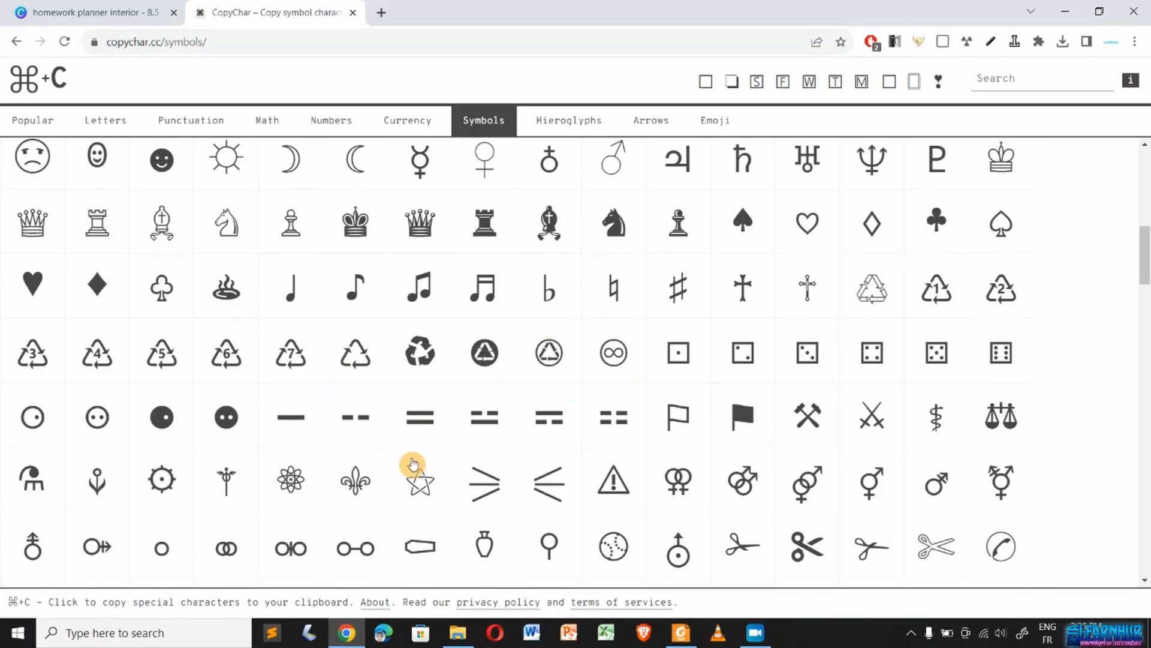
{"action": "scroll", "coordinate": [414, 462], "scroll_direction": "down", "scroll_amount": 5}
{"action": "scroll", "coordinate": [416, 457], "scroll_direction": "down", "scroll_amount": 1}
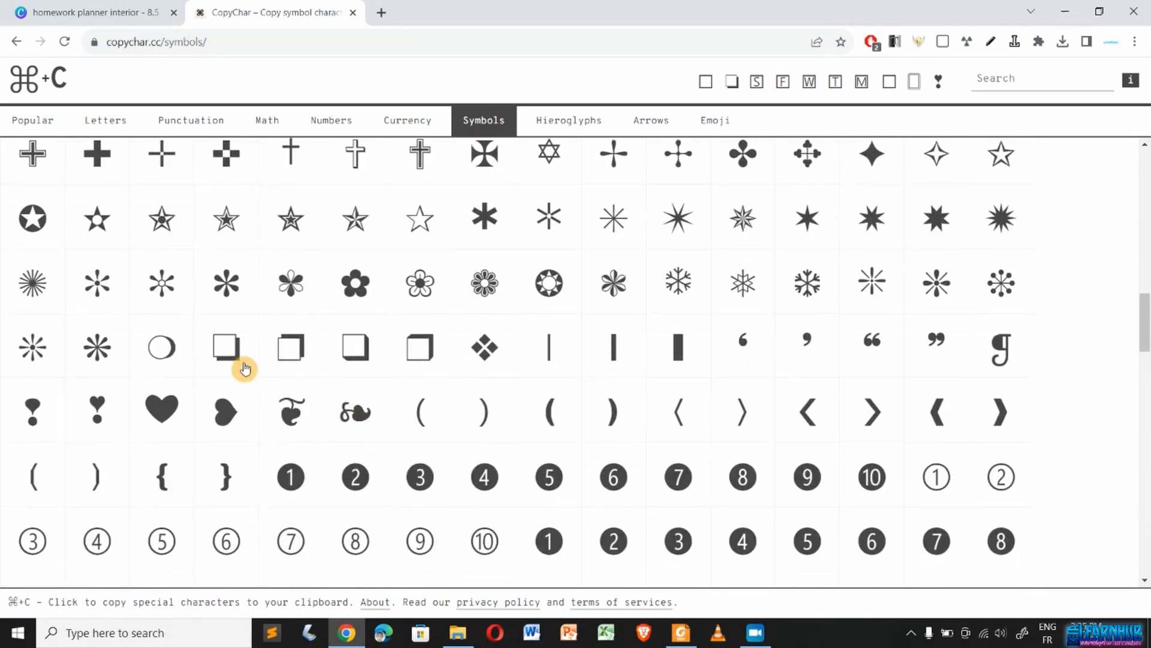
{"action": "scroll", "coordinate": [277, 333], "scroll_direction": "up", "scroll_amount": 4}
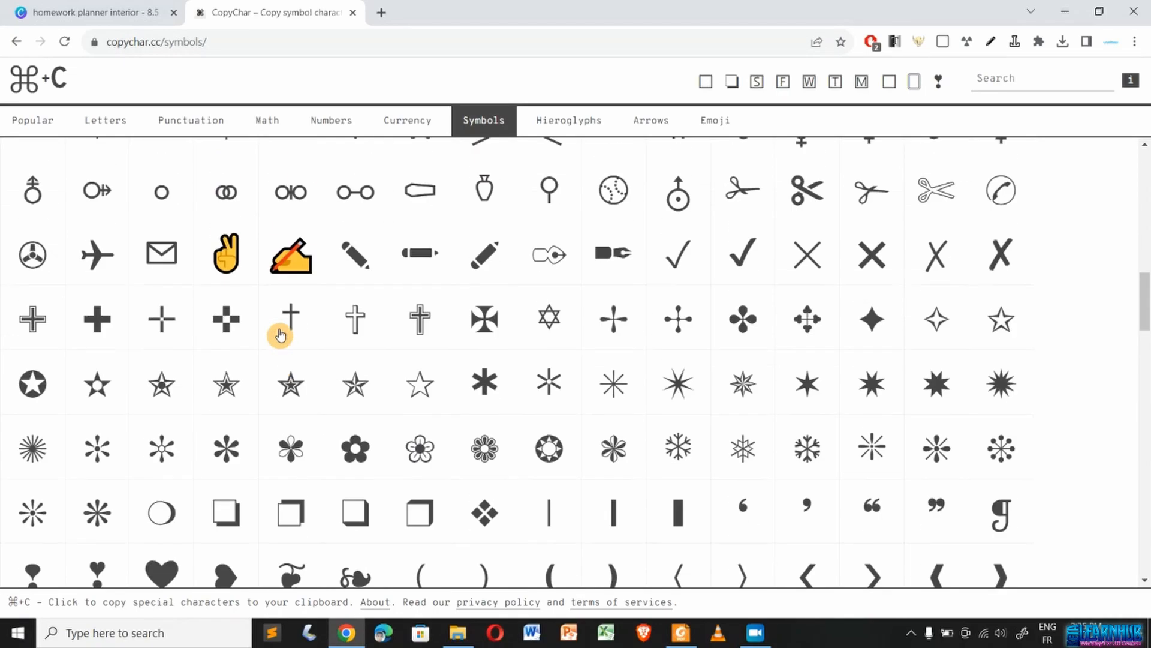
{"action": "left_click", "coordinate": [31, 4]}
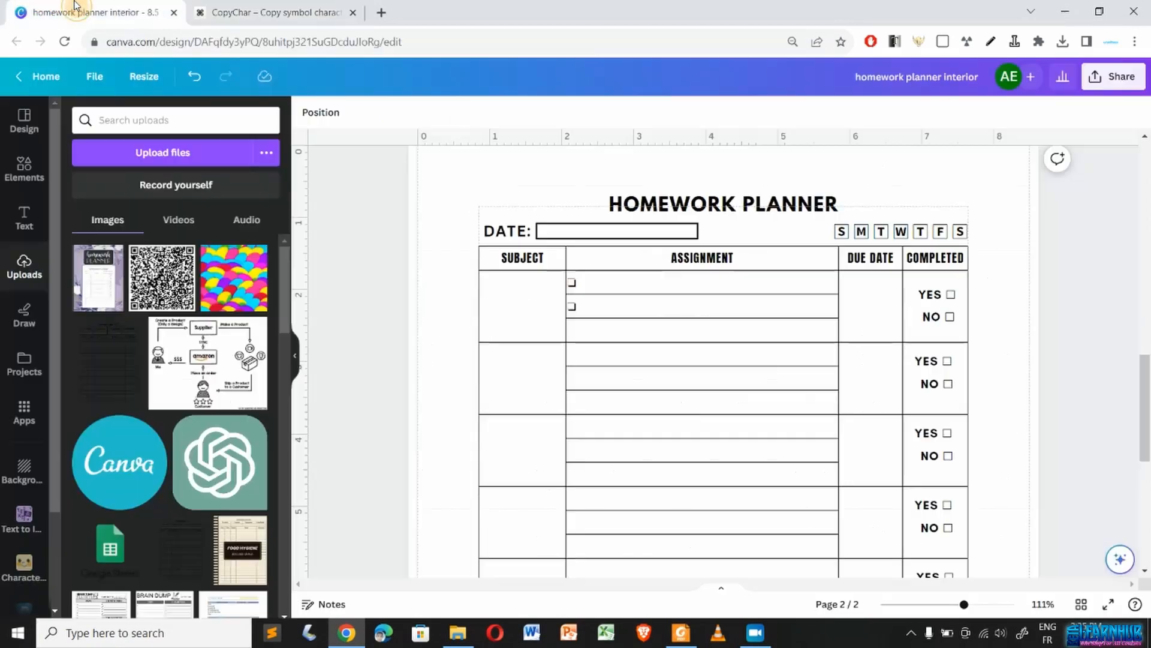
- Copy the checkbox from the first ASSIGNMENT line and paste it into the third line of the first table block
{"action": "double_click", "coordinate": [573, 284]}
{"action": "key", "text": "ctrl+c"}
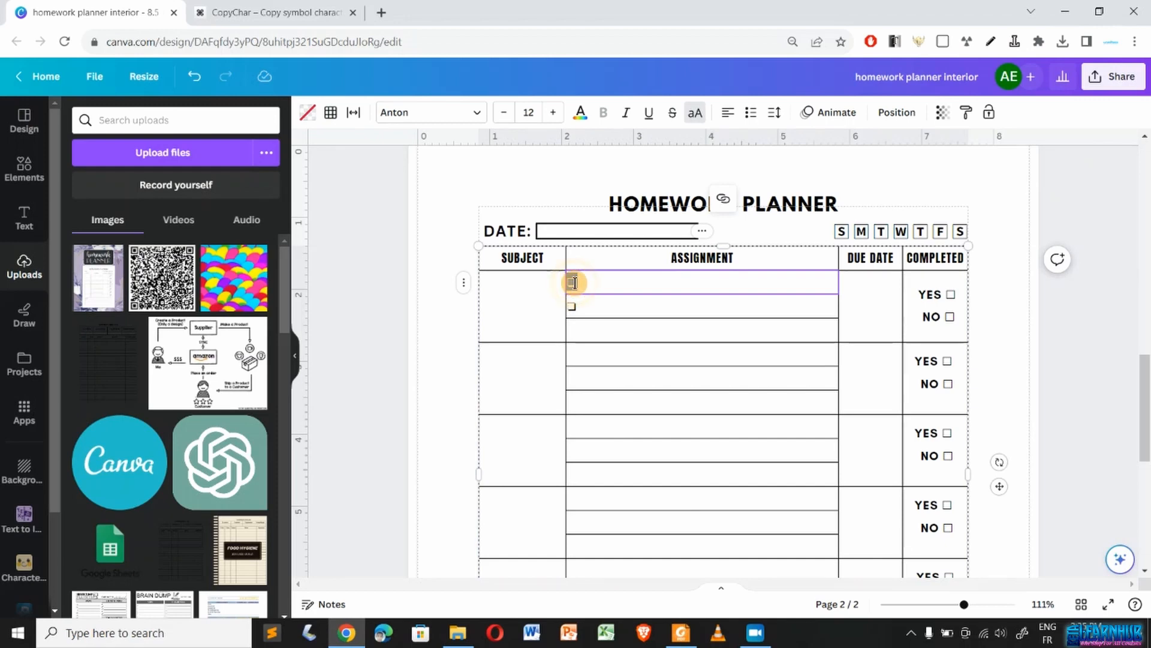
{"action": "left_click", "coordinate": [580, 332]}
{"action": "left_click", "coordinate": [579, 329]}
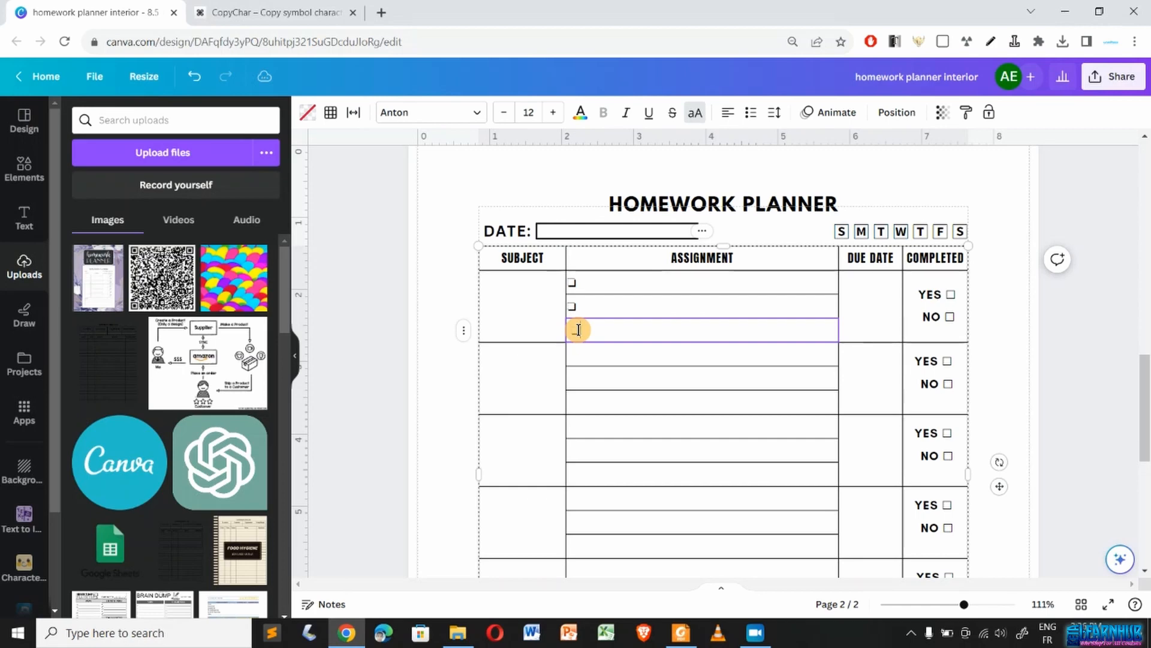
{"action": "key", "text": "Down"}
{"action": "left_click", "coordinate": [579, 330]}
- Paste the checkbox symbol at the start of all three ASSIGNMENT lines in each of the remaining five table blocks
{"action": "key", "text": "Down"}
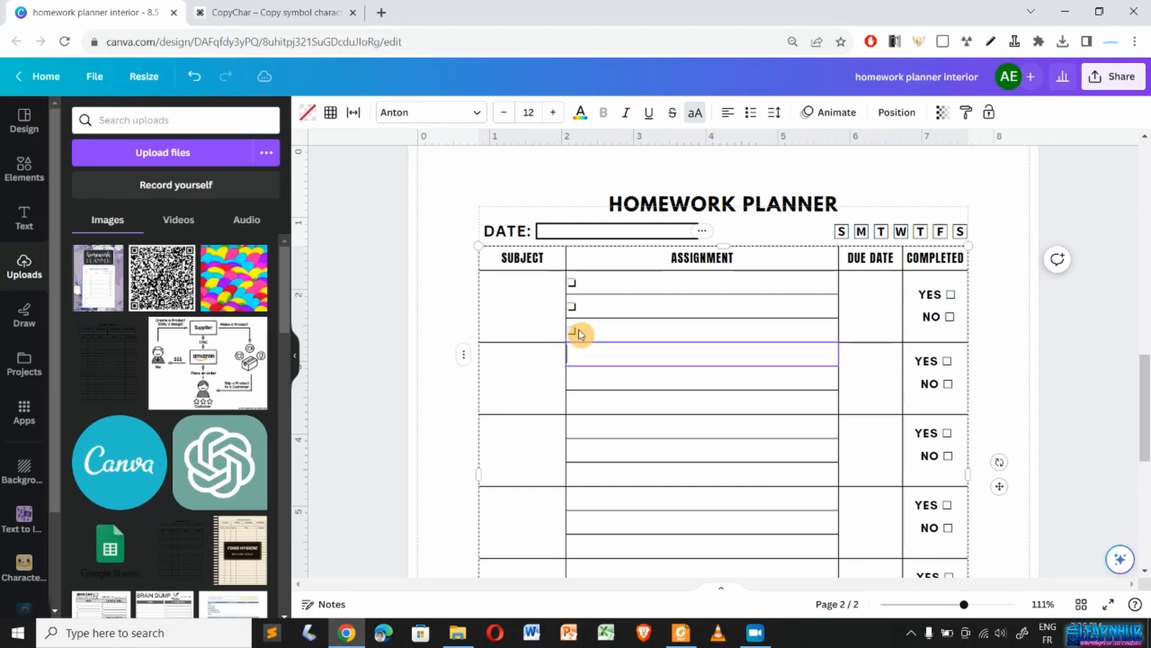
{"action": "key", "text": "Down"}
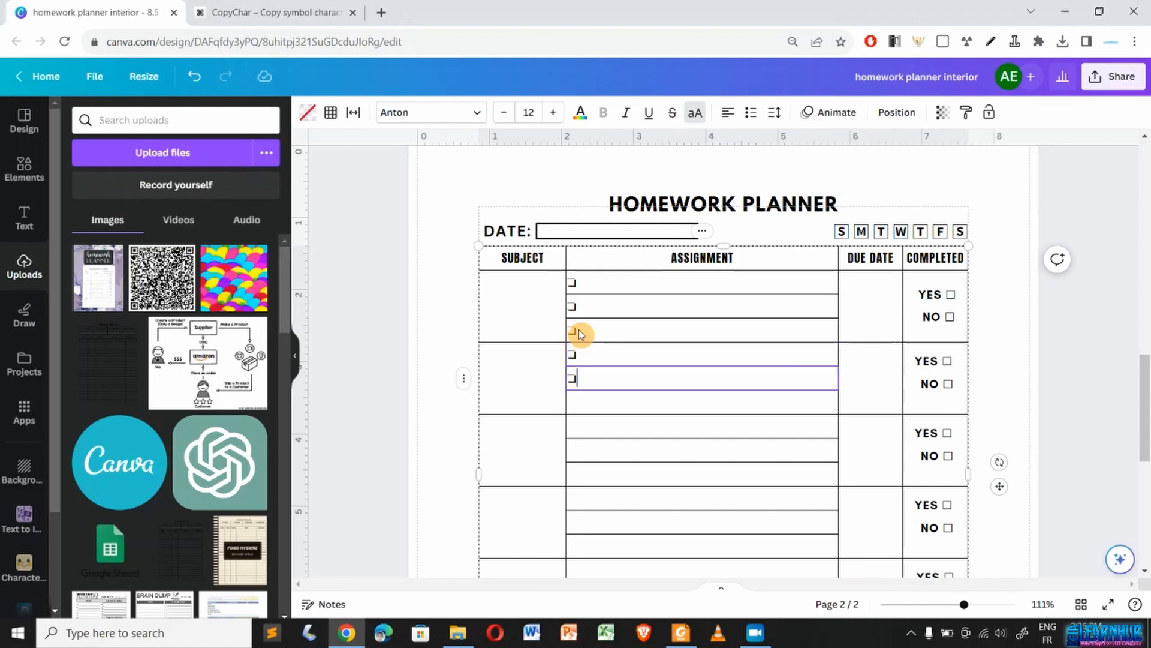
{"action": "key", "text": "Down"}
{"action": "key", "text": "ctrl+v"}
{"action": "key", "text": "Down"}
{"action": "key", "text": "ctrl+v"}
{"action": "key", "text": "Down"}
{"action": "key", "text": "ctrl+v"}
{"action": "key", "text": "Down"}
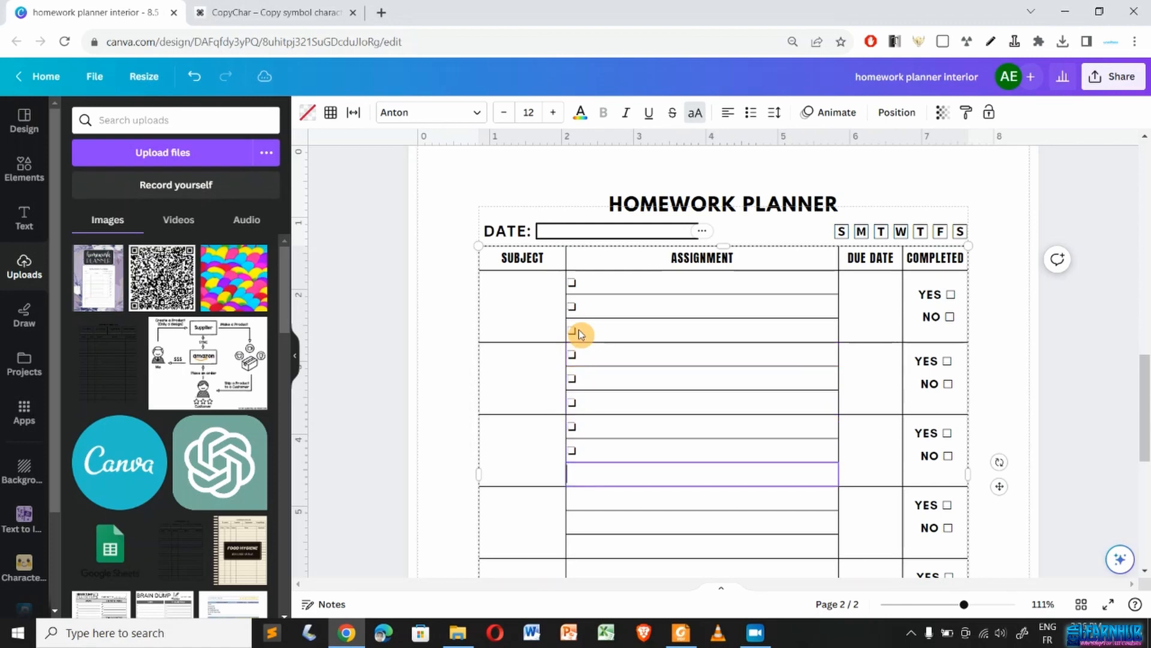
{"action": "key", "text": "Down"}
{"action": "key", "text": "ctrl+v"}
{"action": "key", "text": "Down"}
{"action": "key", "text": "ctrl+v"}
{"action": "key", "text": "Down"}
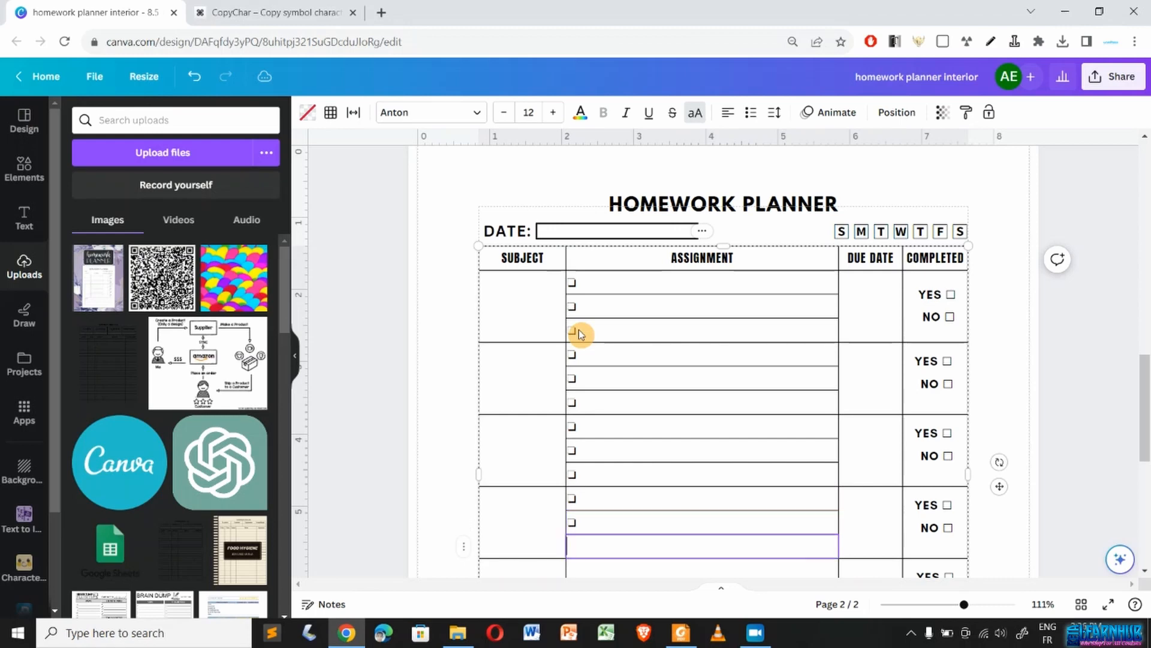
{"action": "key", "text": "Down"}
{"action": "key", "text": "ctrl+v"}
{"action": "key", "text": "Down"}
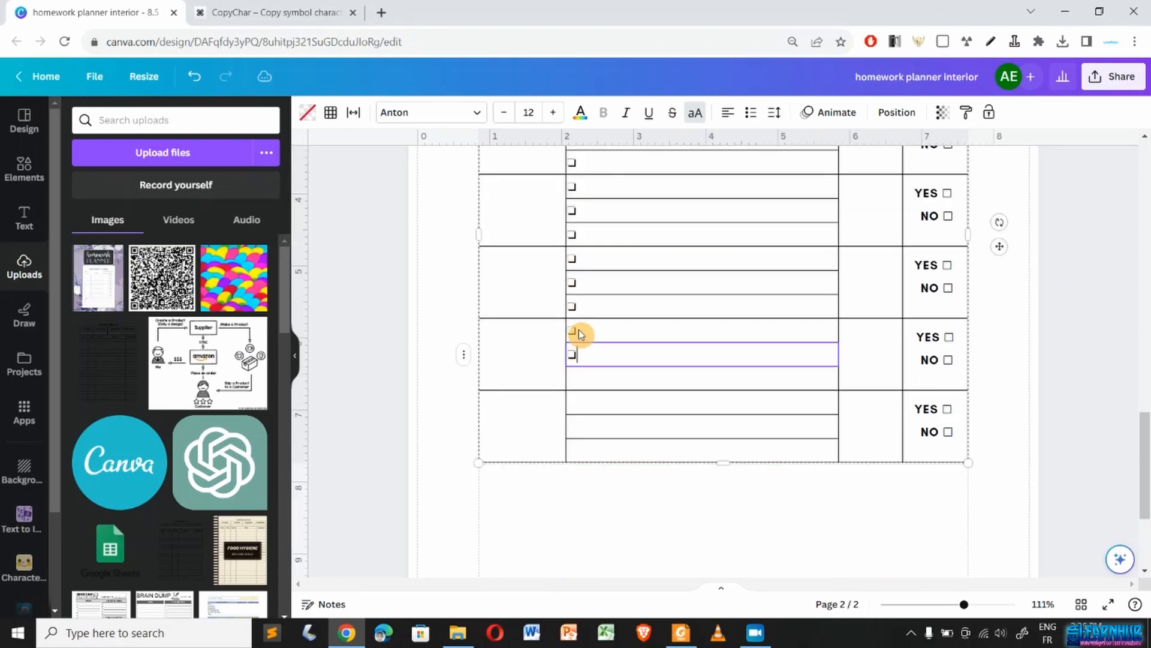
{"action": "key", "text": "Down"}
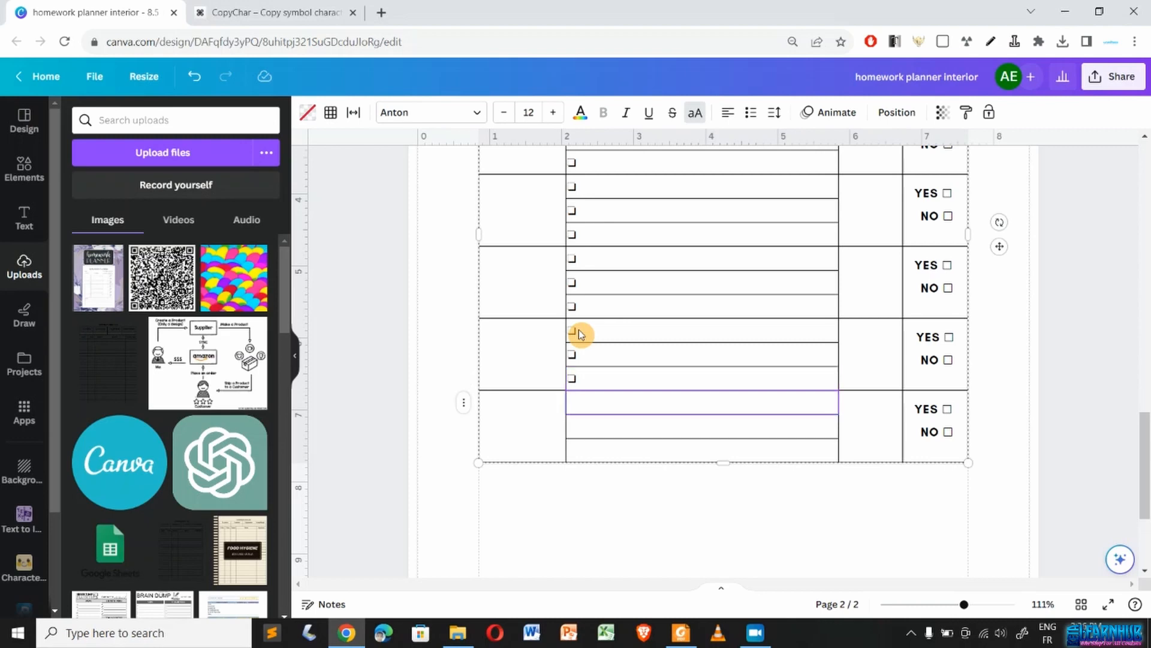
{"action": "key", "text": "ctrl+v"}
{"action": "key", "text": "Down"}
{"action": "key", "text": "Down"}
{"action": "key", "text": "ctrl+v"}
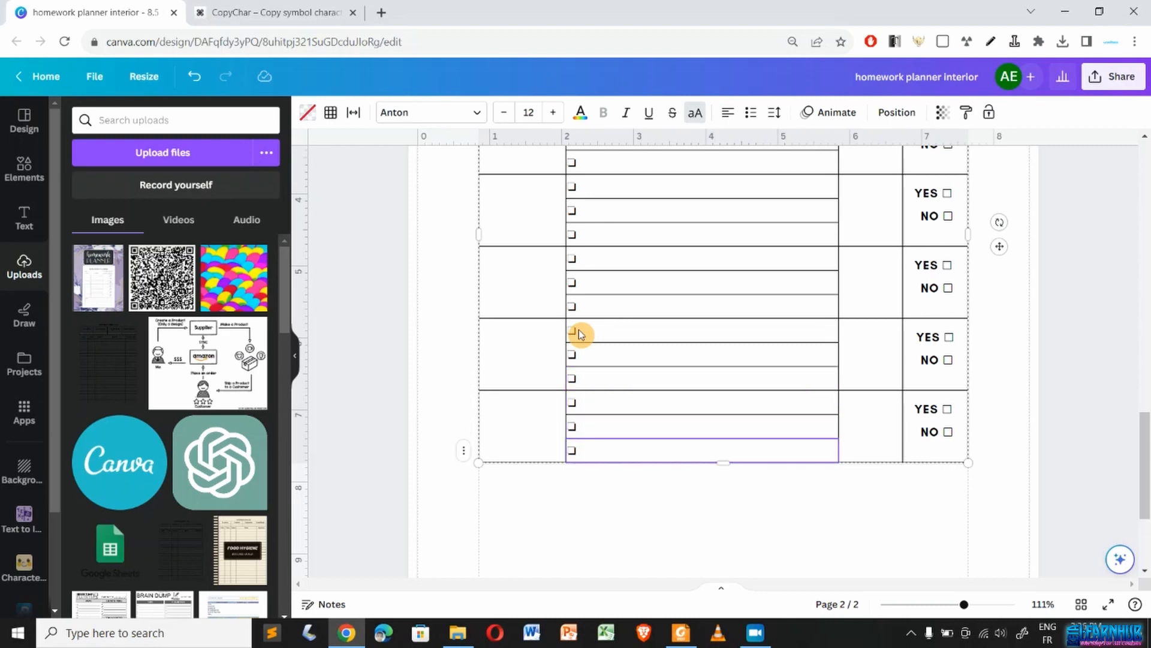
{"action": "scroll", "coordinate": [722, 330], "scroll_direction": "up", "scroll_amount": 3}
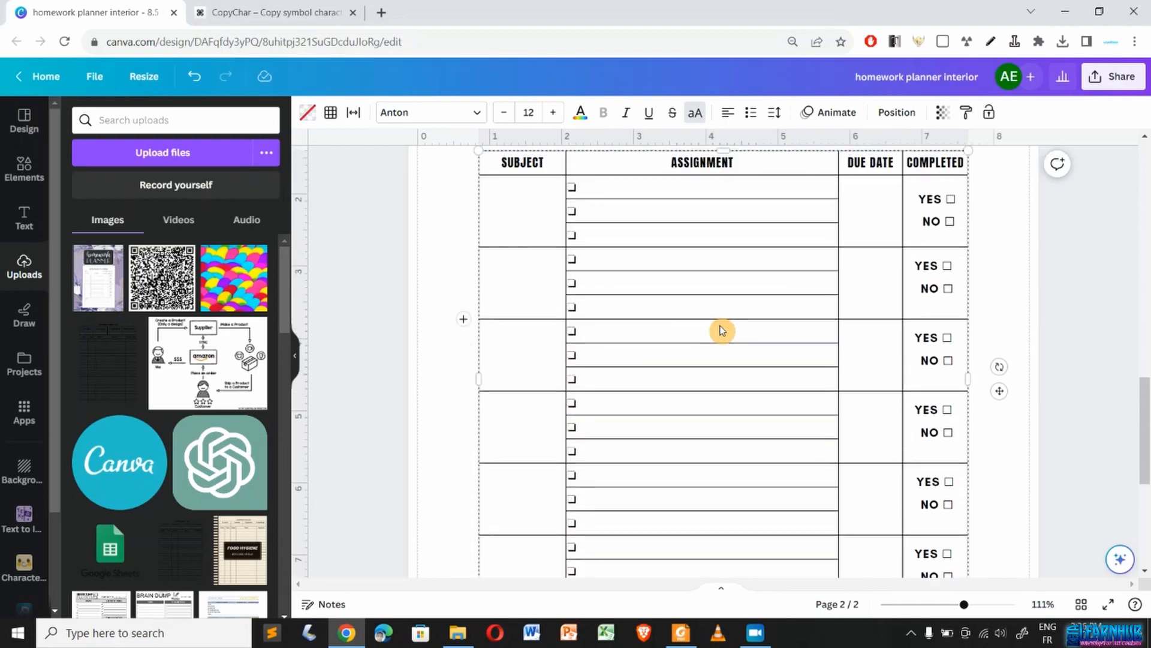
{"action": "scroll", "coordinate": [723, 349], "scroll_direction": "down", "scroll_amount": 3}
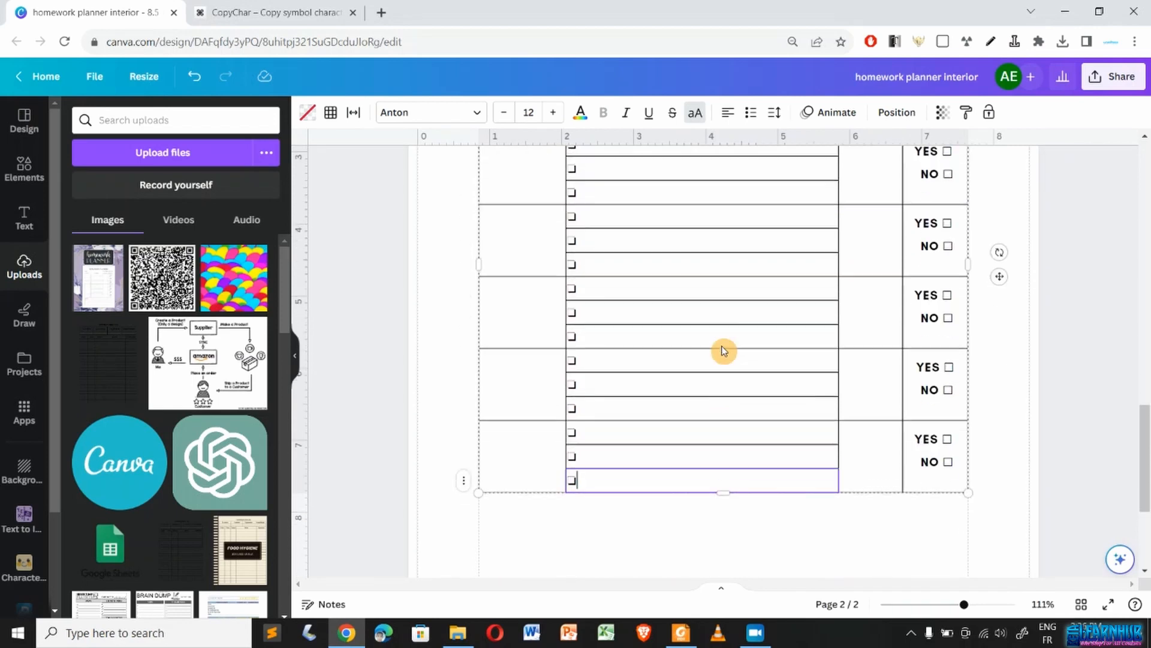
- Review the page 2 table from header to last row, checking the ASSIGNMENT checkboxes and the YES/NO boxes
{"action": "left_click_drag", "start_coordinate": [969, 483], "coordinate": [969, 450]}
{"action": "scroll", "coordinate": [791, 347], "scroll_direction": "up", "scroll_amount": 5}
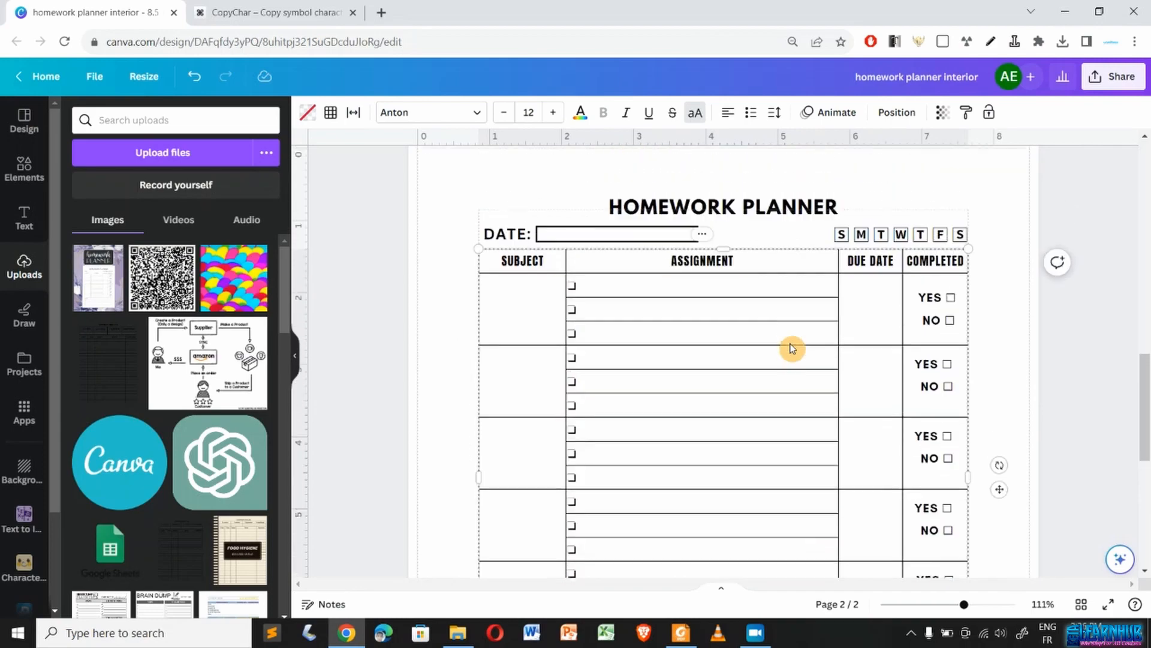
{"action": "scroll", "coordinate": [792, 348], "scroll_direction": "down", "scroll_amount": 3}
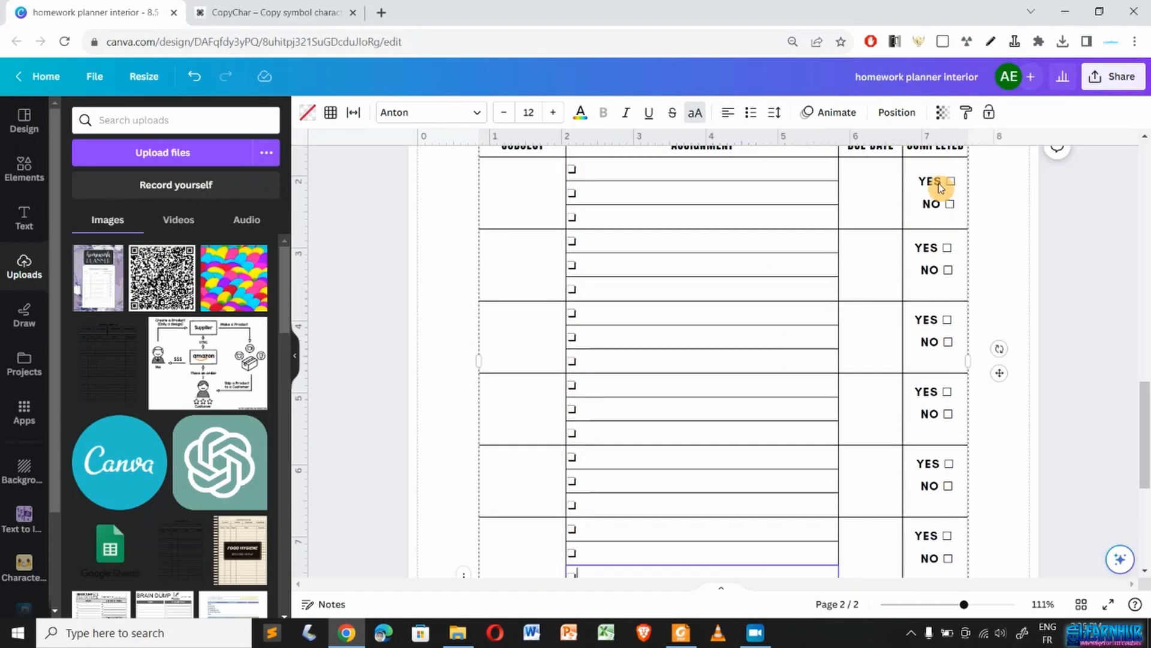
{"action": "scroll", "coordinate": [913, 375], "scroll_direction": "down", "scroll_amount": 2}
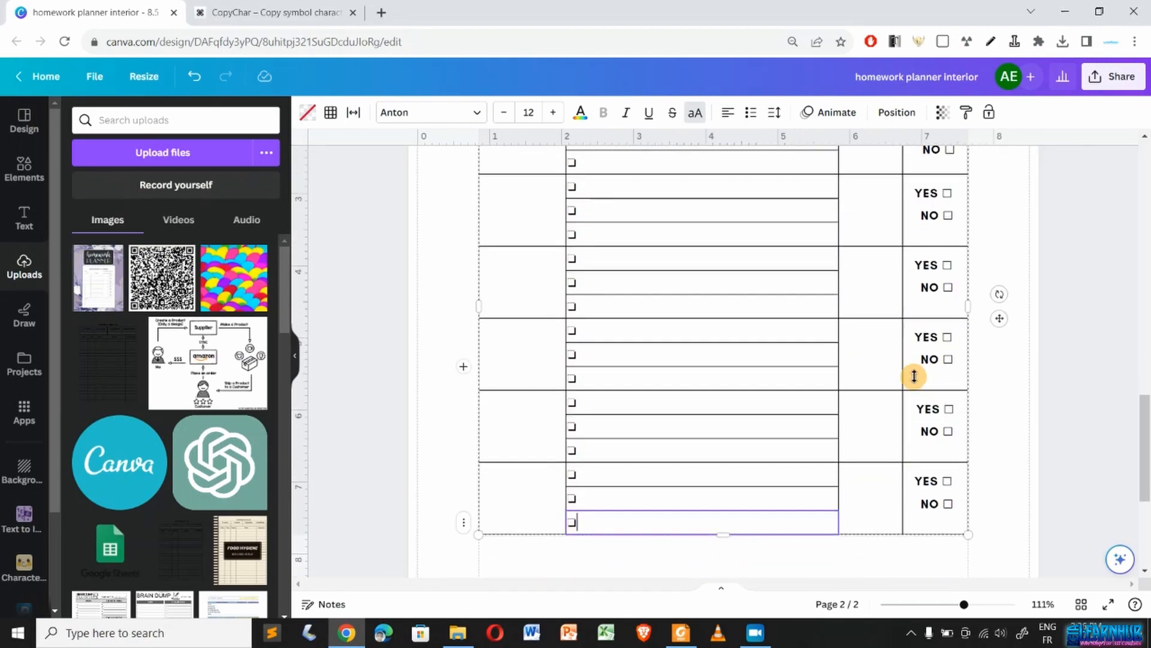
{"action": "scroll", "coordinate": [914, 376], "scroll_direction": "up", "scroll_amount": 2}
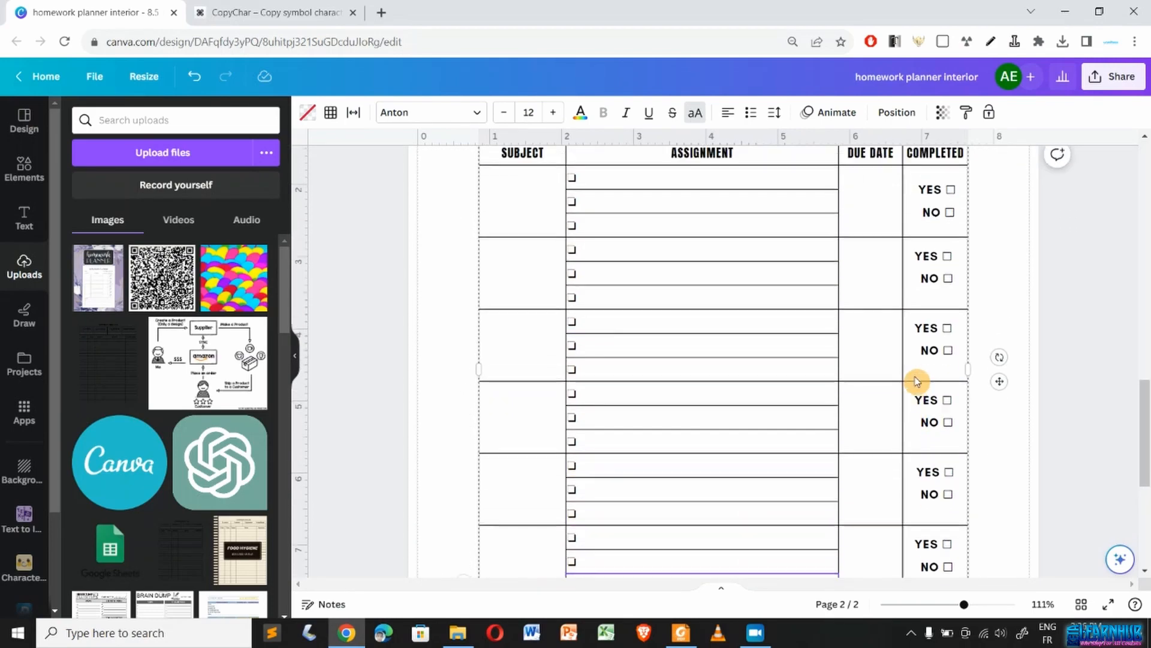
{"action": "left_click", "coordinate": [939, 281]}
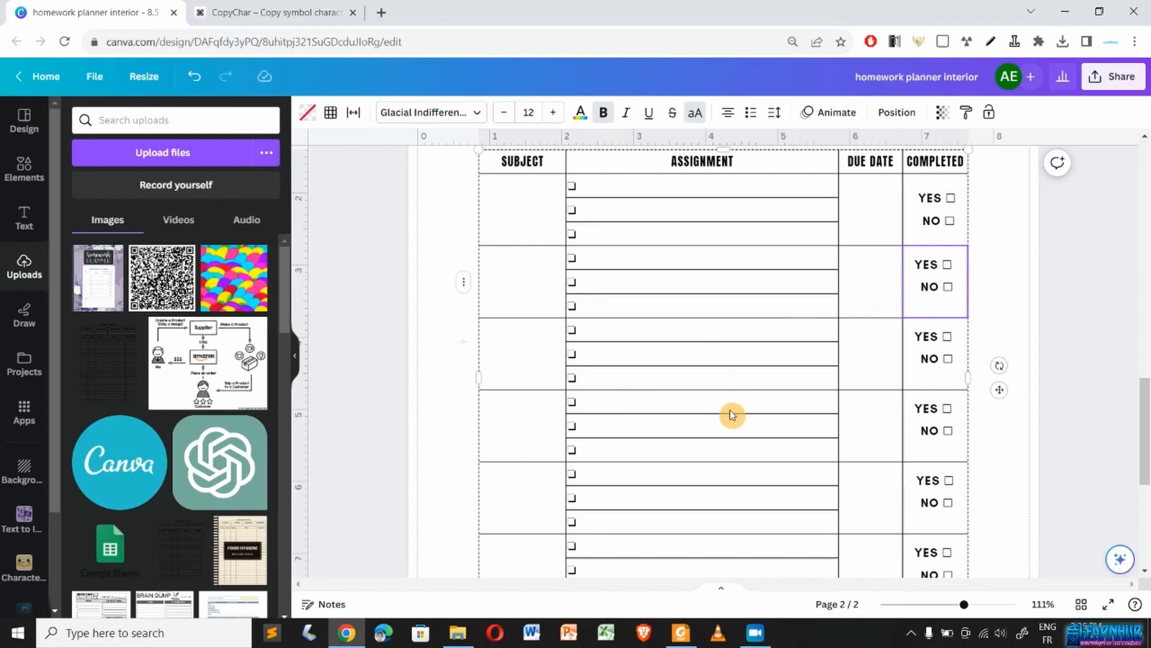
{"action": "scroll", "coordinate": [734, 412], "scroll_direction": "down", "scroll_amount": 3}
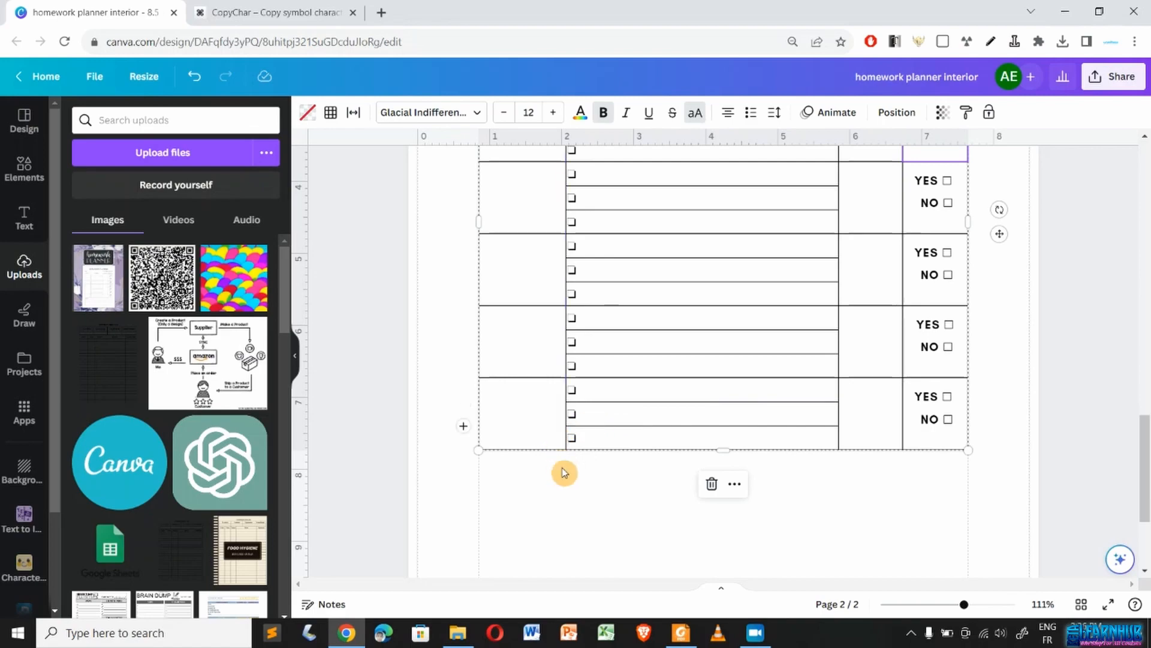
{"action": "scroll", "coordinate": [563, 483], "scroll_direction": "up", "scroll_amount": 1}
{"action": "scroll", "coordinate": [562, 480], "scroll_direction": "up", "scroll_amount": 3}
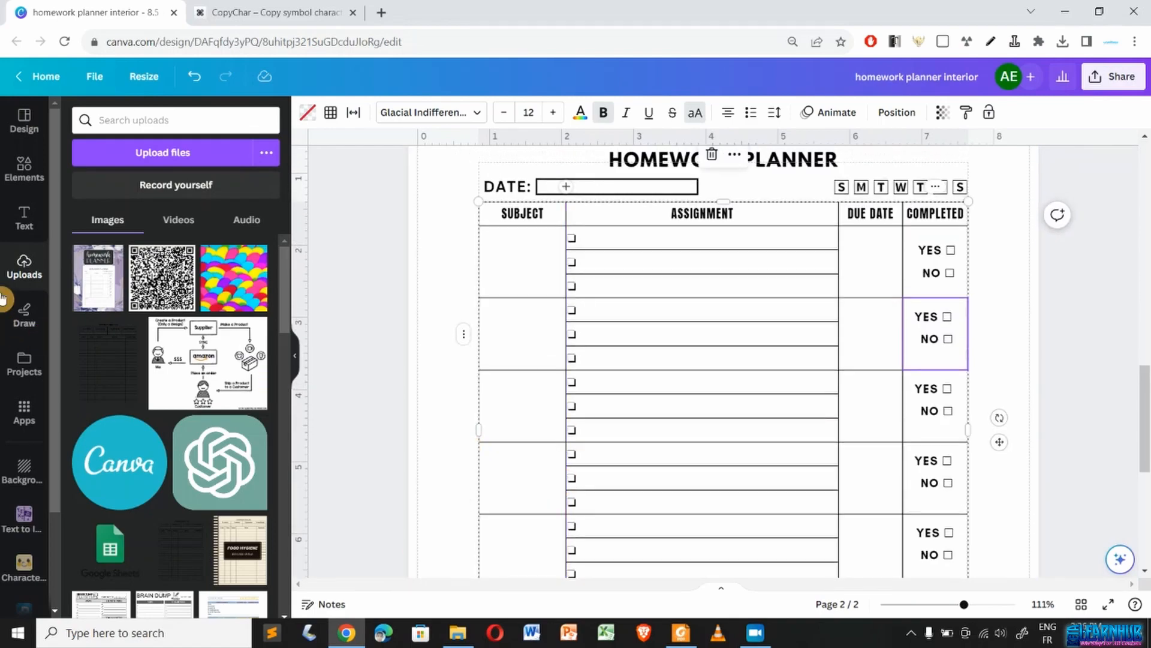
- Place the uploaded sample planner image on page 2, examine its NOTES section, and remove the image again
{"action": "left_click", "coordinate": [100, 286]}
{"action": "scroll", "coordinate": [694, 432], "scroll_direction": "down", "scroll_amount": 3}
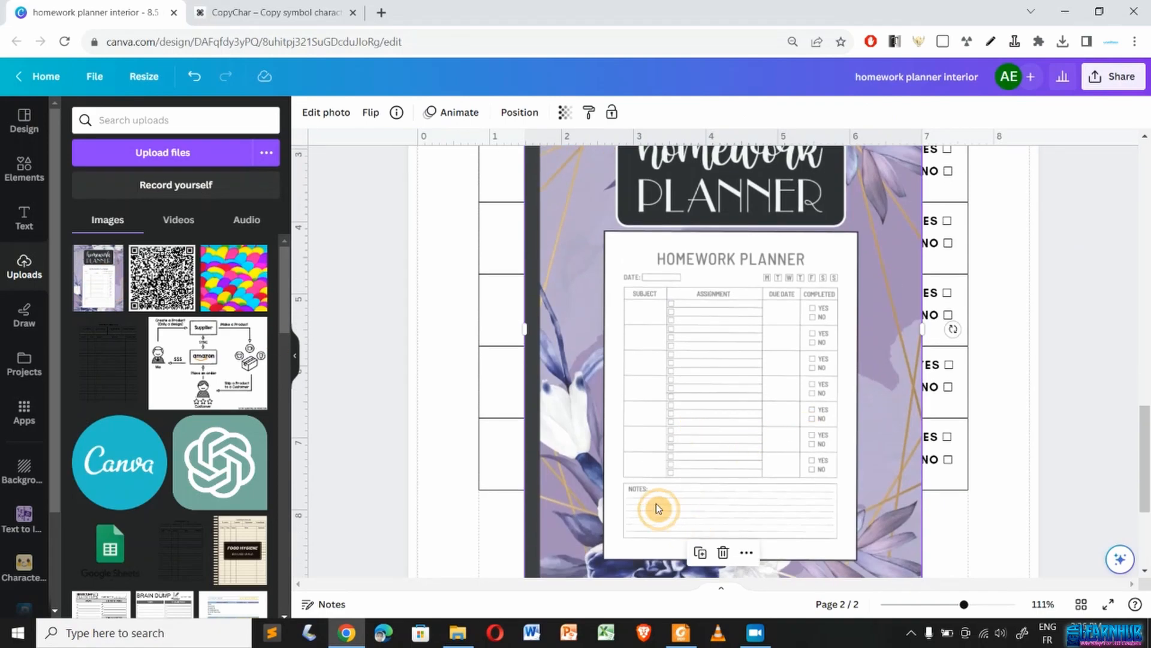
{"action": "key", "text": "Delete"}
{"action": "scroll", "coordinate": [656, 508], "scroll_direction": "down", "scroll_amount": 3}
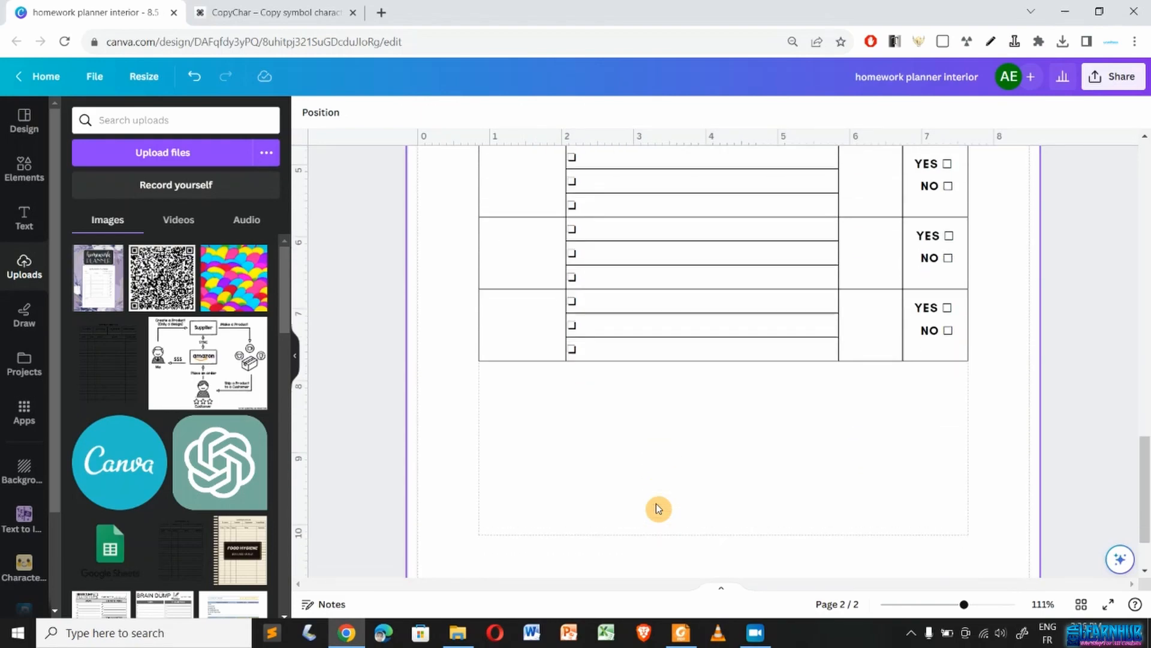
{"action": "scroll", "coordinate": [656, 508], "scroll_direction": "down", "scroll_amount": 1}
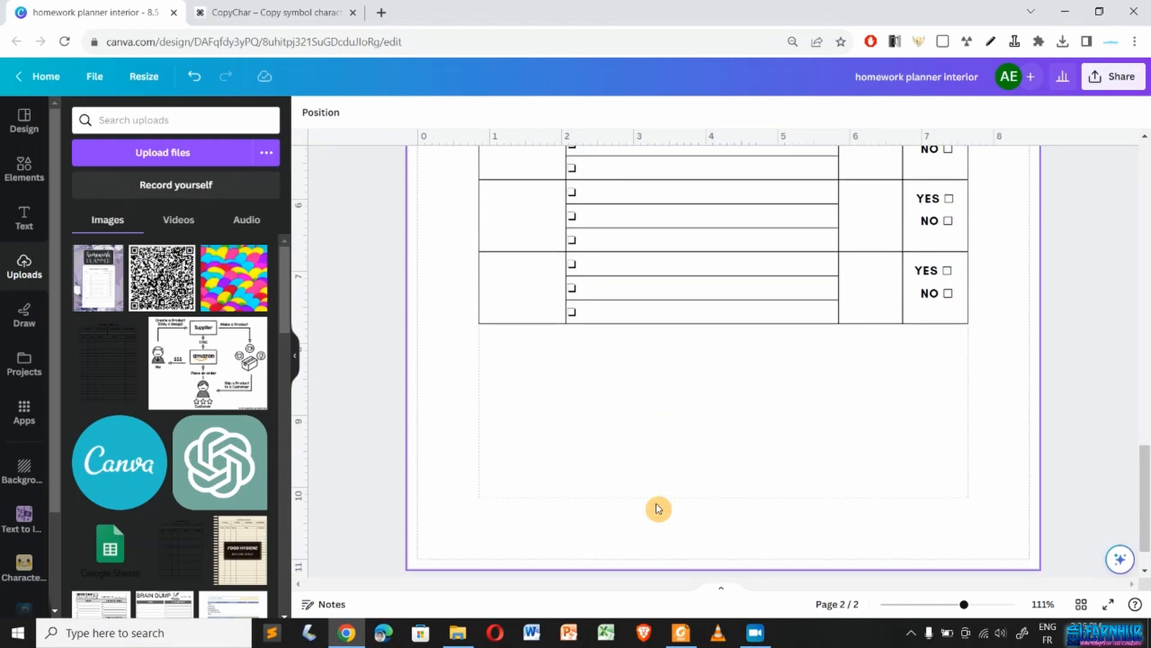
- Copy the DATE: label and place the duplicate directly below the table, aligned with the table's left edge
{"action": "left_click", "coordinate": [24, 170]}
{"action": "scroll", "coordinate": [473, 362], "scroll_direction": "up", "scroll_amount": 9}
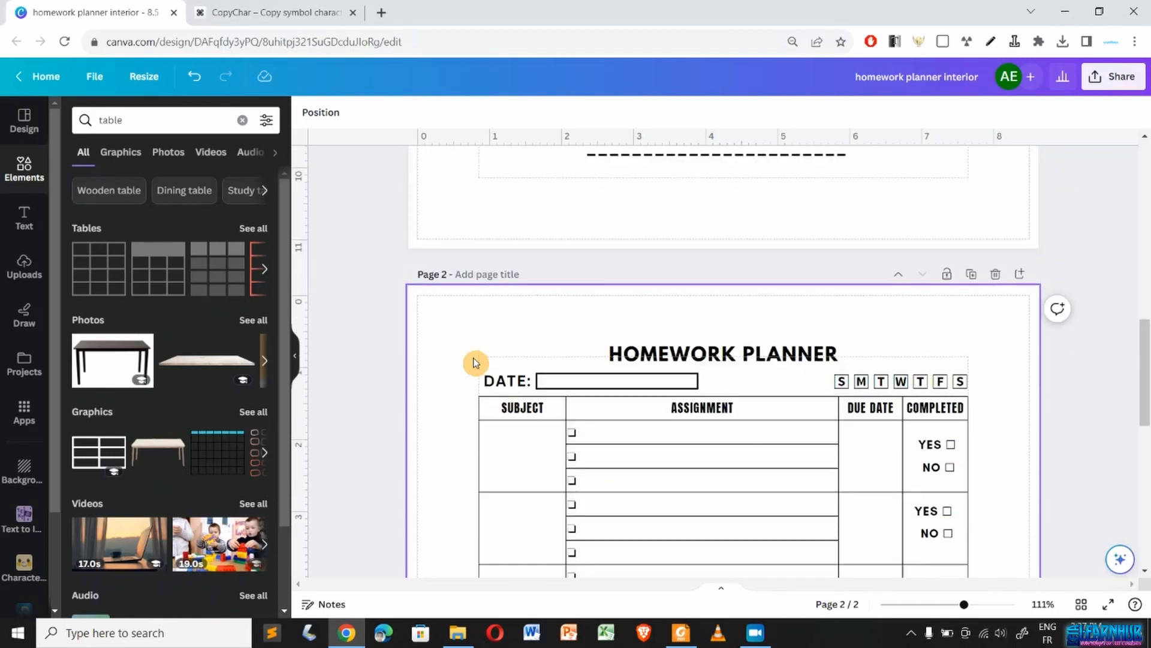
{"action": "scroll", "coordinate": [474, 362], "scroll_direction": "down", "scroll_amount": 2}
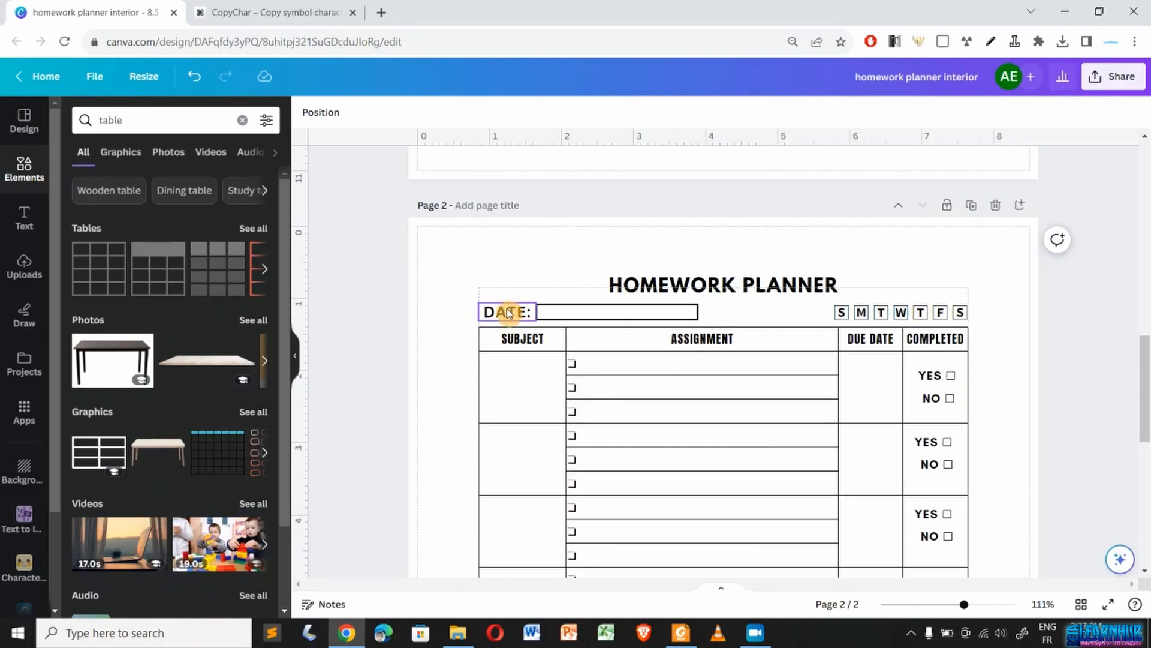
{"action": "left_click", "coordinate": [508, 313]}
{"action": "scroll", "coordinate": [506, 313], "scroll_direction": "down", "scroll_amount": 7}
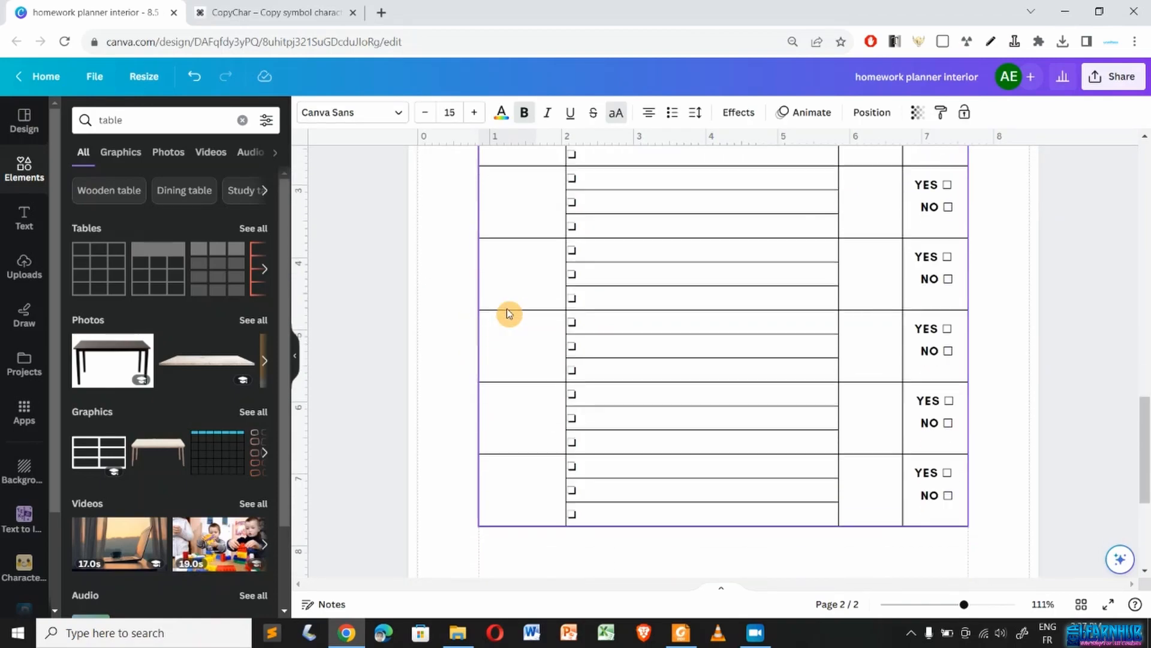
{"action": "left_click", "coordinate": [527, 386]}
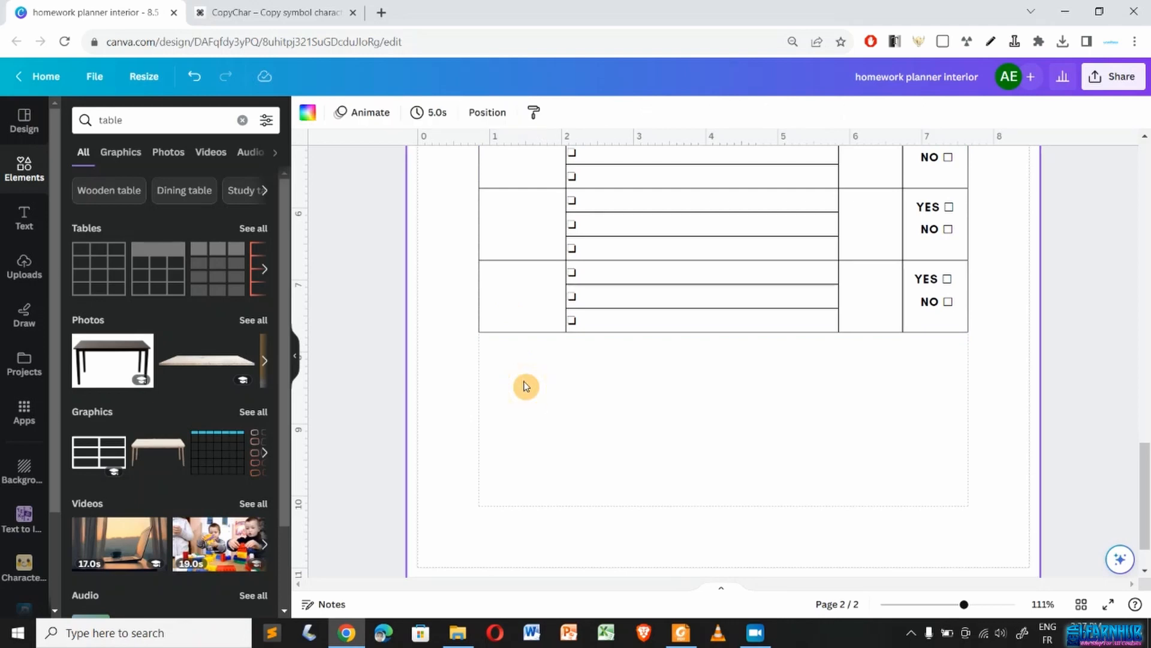
{"action": "key", "text": "ctrl+v"}
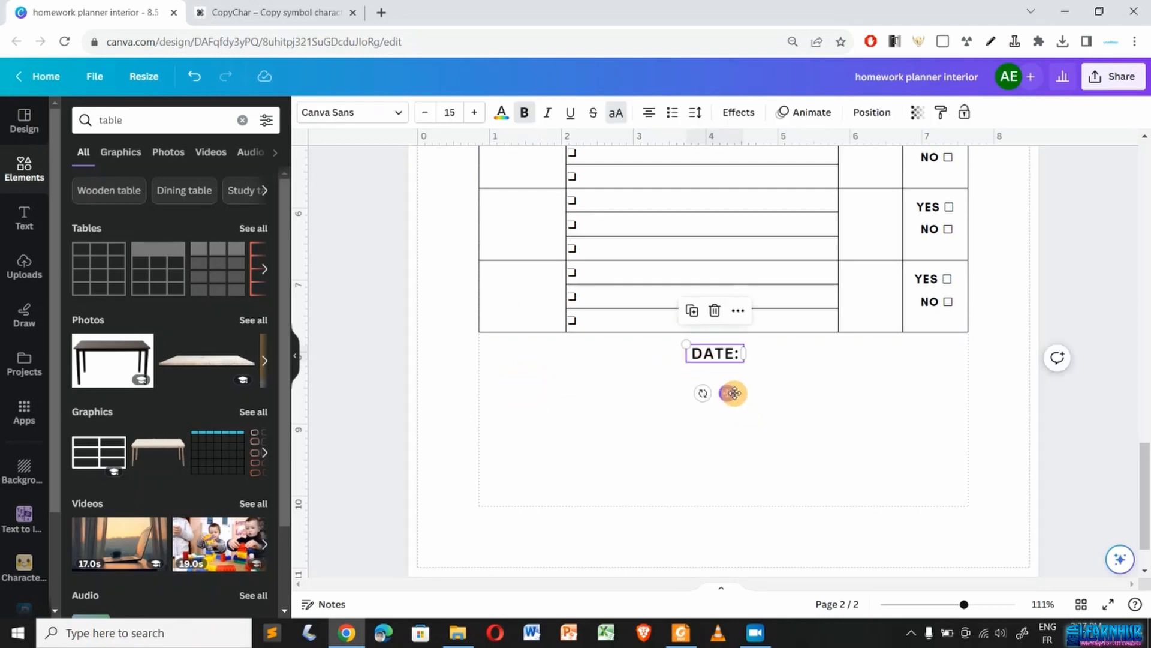
{"action": "left_click_drag", "start_coordinate": [732, 393], "coordinate": [530, 388]}
- Change the duplicated label's text to "NOTES:" and widen its text box so it fits on one line
{"action": "double_click", "coordinate": [515, 346]}
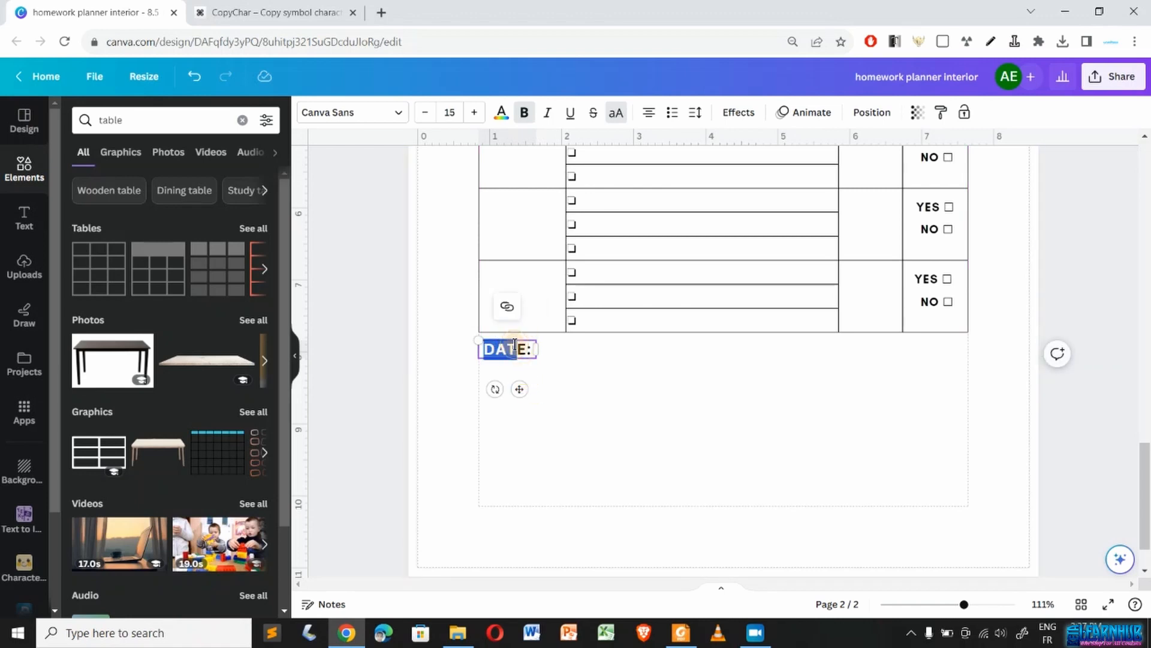
{"action": "type", "text": "NO"}
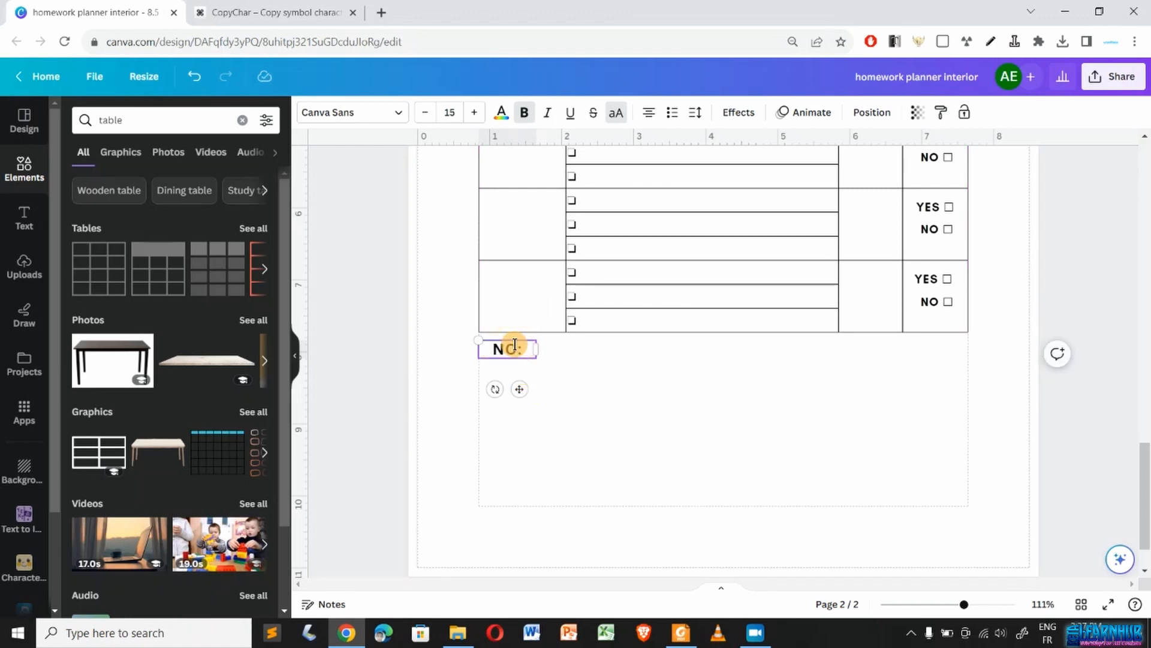
{"action": "type", "text": "TES"}
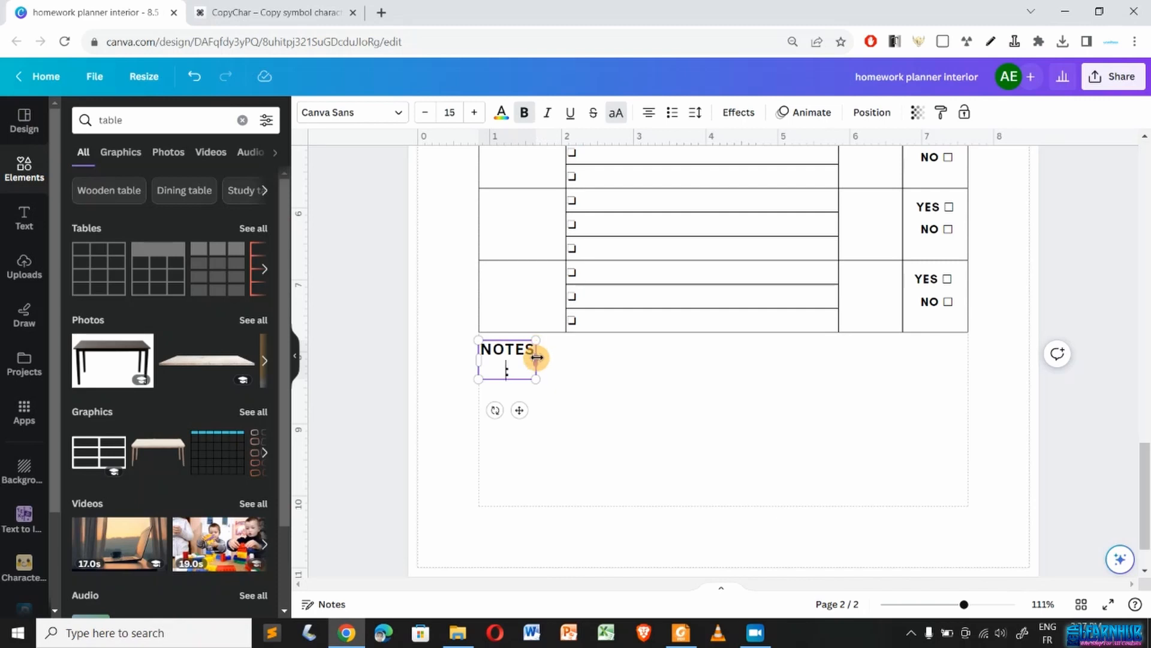
{"action": "left_click_drag", "start_coordinate": [536, 358], "coordinate": [545, 355]}
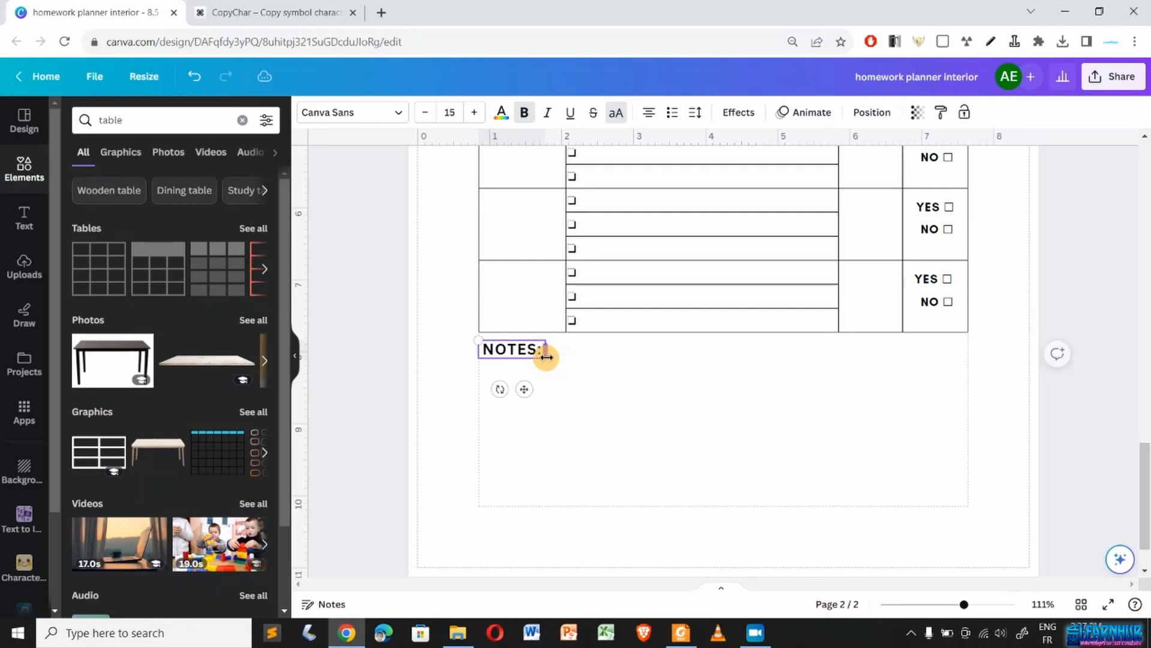
- Add a rounded square below NOTES:, stretch it to the table's width and down to the page margin, and set its corner rounding to 15
{"action": "left_click", "coordinate": [580, 399]}
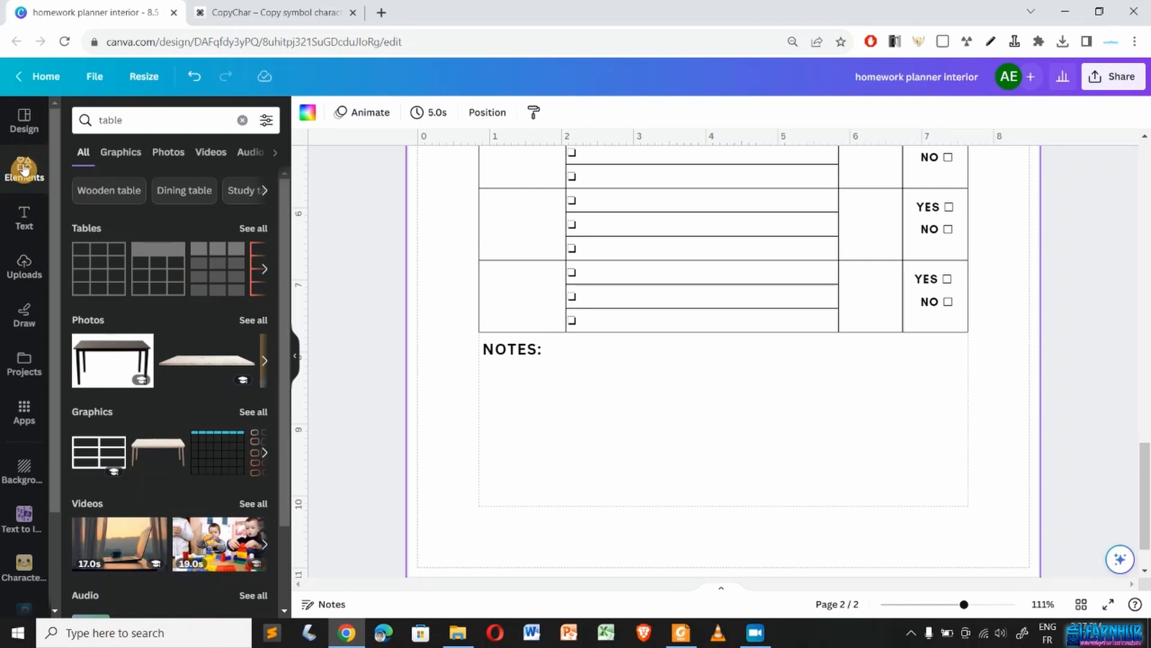
{"action": "left_click", "coordinate": [24, 170]}
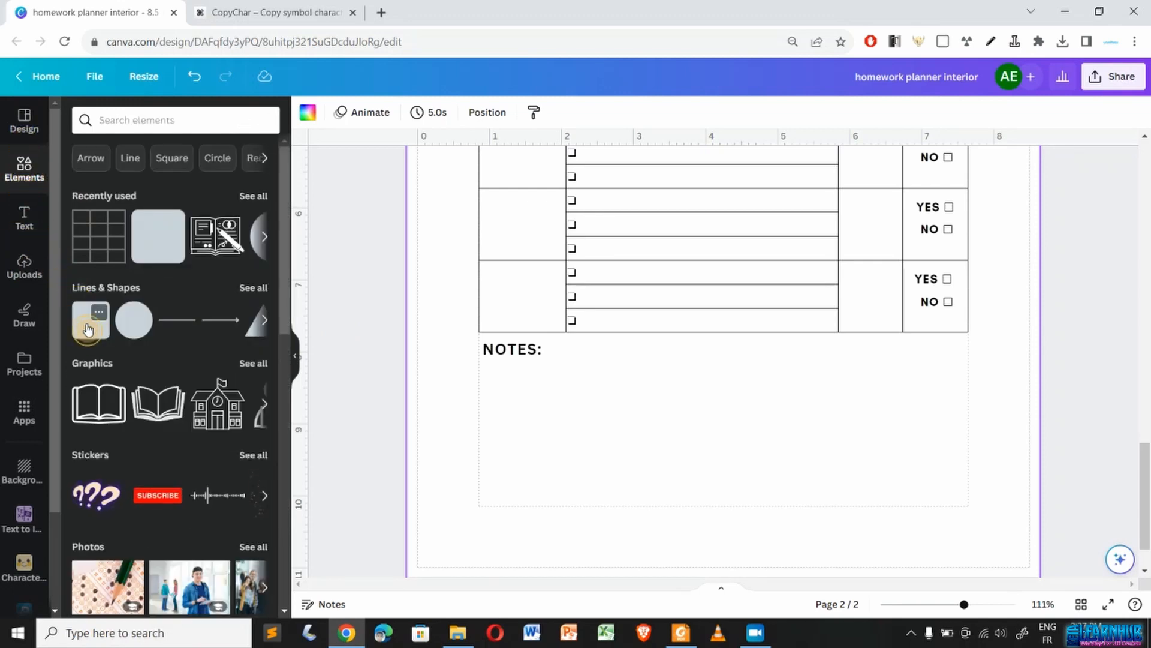
{"action": "left_click", "coordinate": [88, 329]}
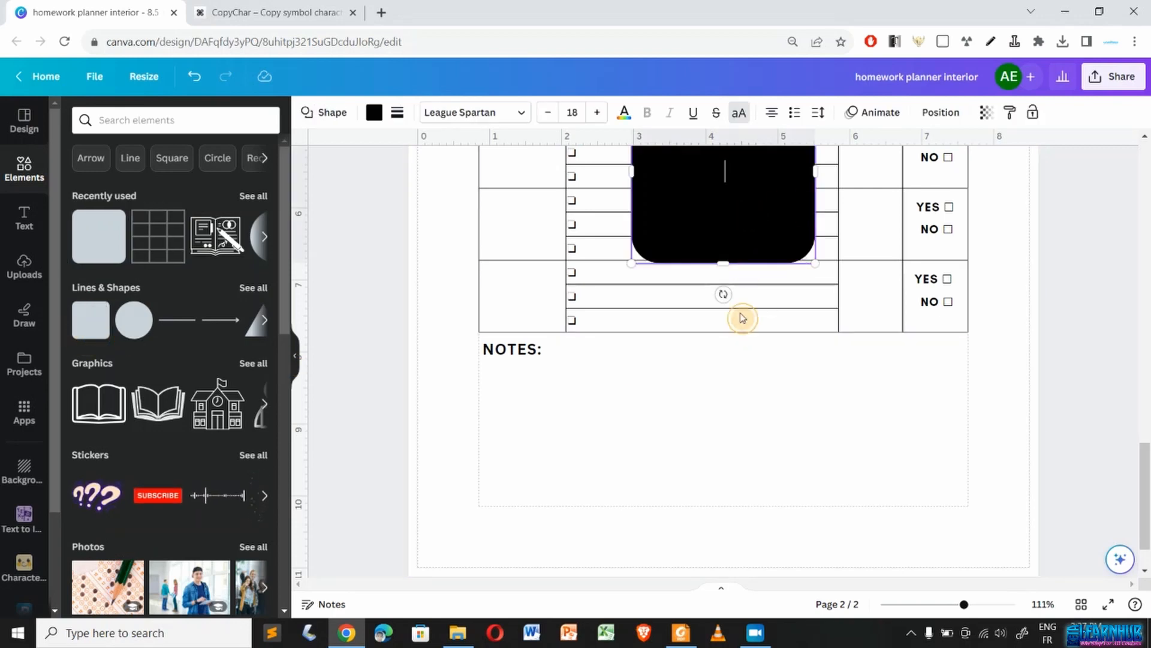
{"action": "left_click_drag", "start_coordinate": [750, 210], "coordinate": [599, 492]}
{"action": "left_click_drag", "start_coordinate": [663, 446], "coordinate": [966, 416]}
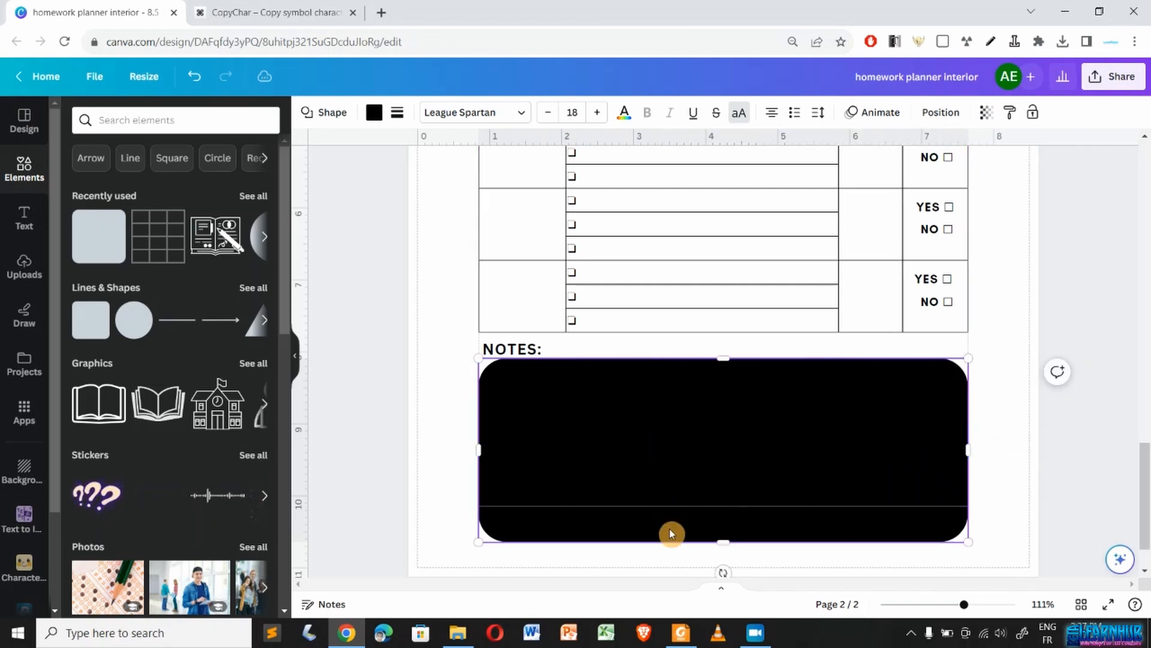
{"action": "left_click_drag", "start_coordinate": [722, 540], "coordinate": [722, 511]}
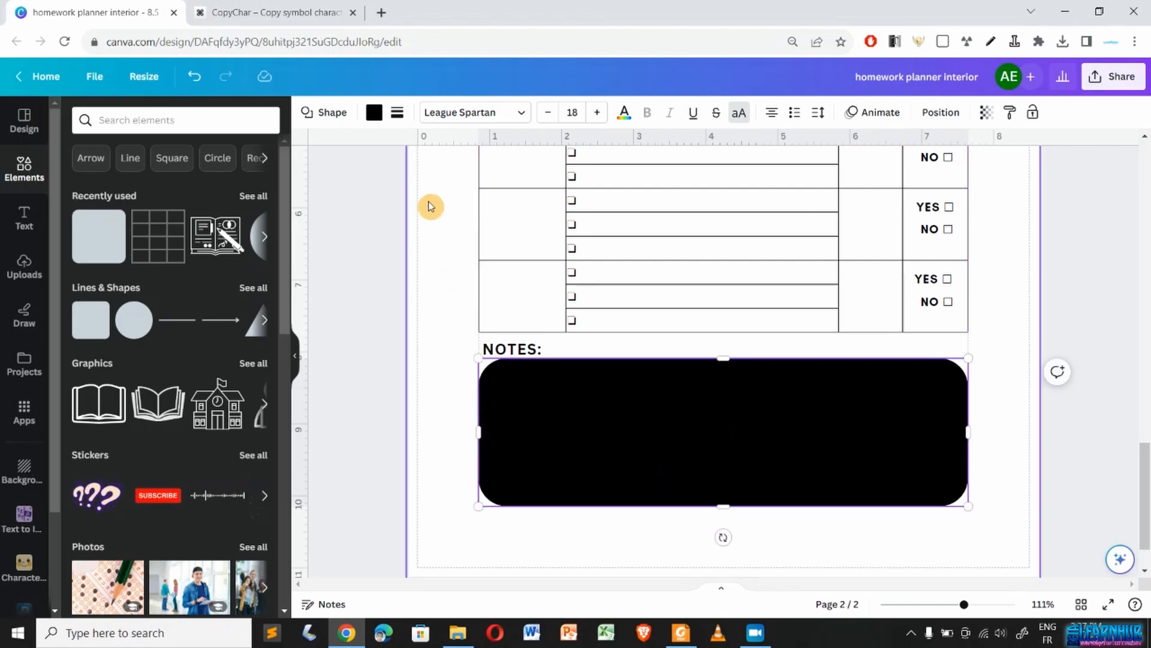
{"action": "left_click", "coordinate": [398, 114]}
{"action": "left_click_drag", "start_coordinate": [459, 236], "coordinate": [422, 238]}
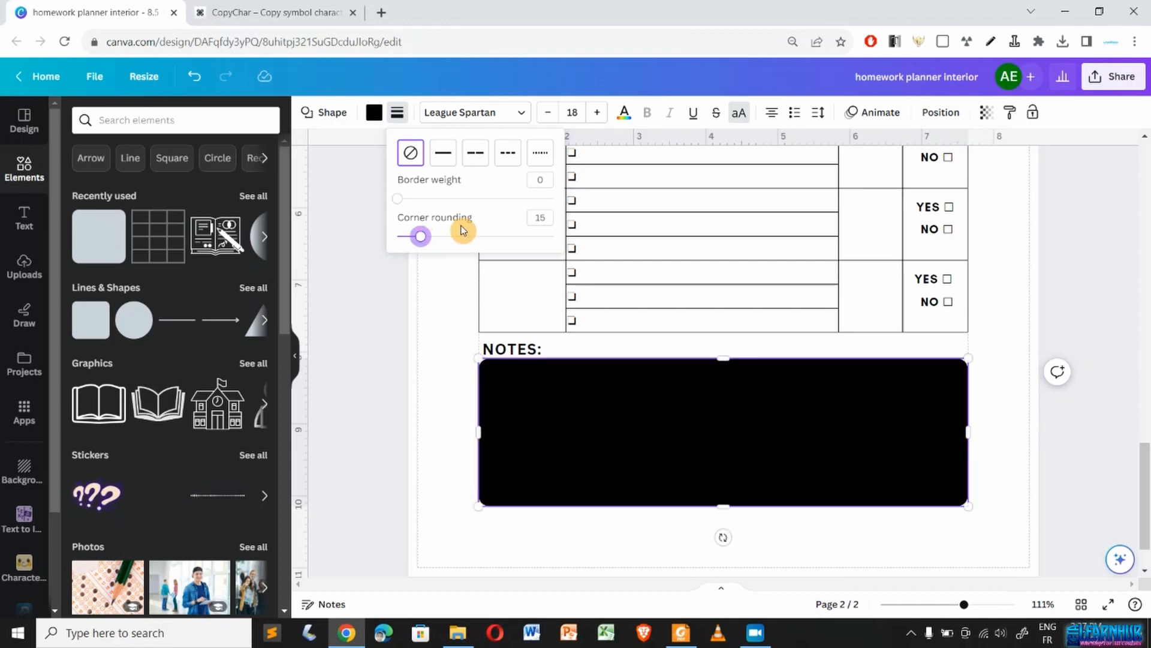
- Give the black rounded rectangle under the NOTES label a solid border with a weight of 2
{"action": "left_click", "coordinate": [450, 161]}
{"action": "left_click", "coordinate": [533, 178]}
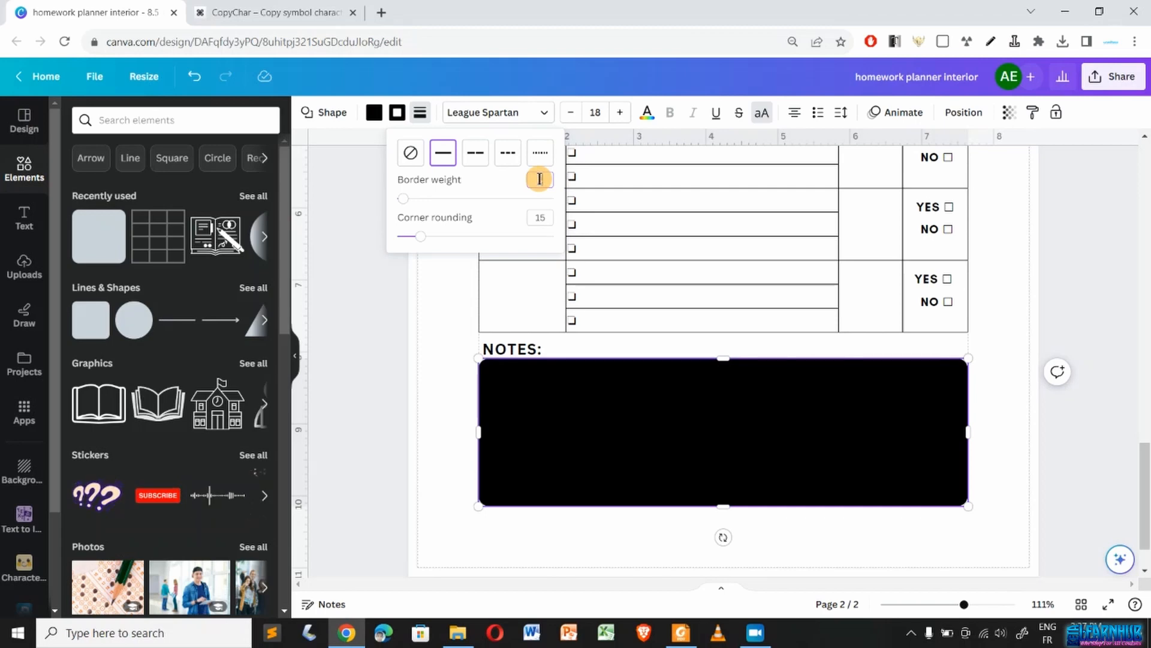
{"action": "type", "text": "2"}
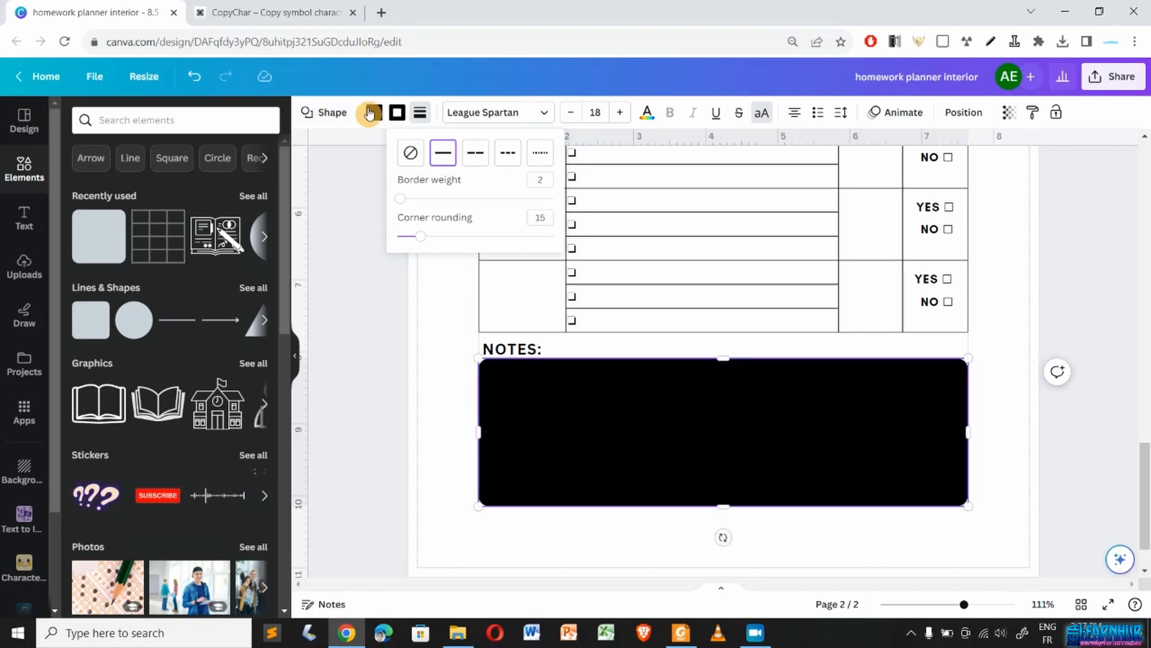
- Try no colour and light grey as the notes rectangle's fill, settling on white from the document colours
{"action": "left_click", "coordinate": [372, 112]}
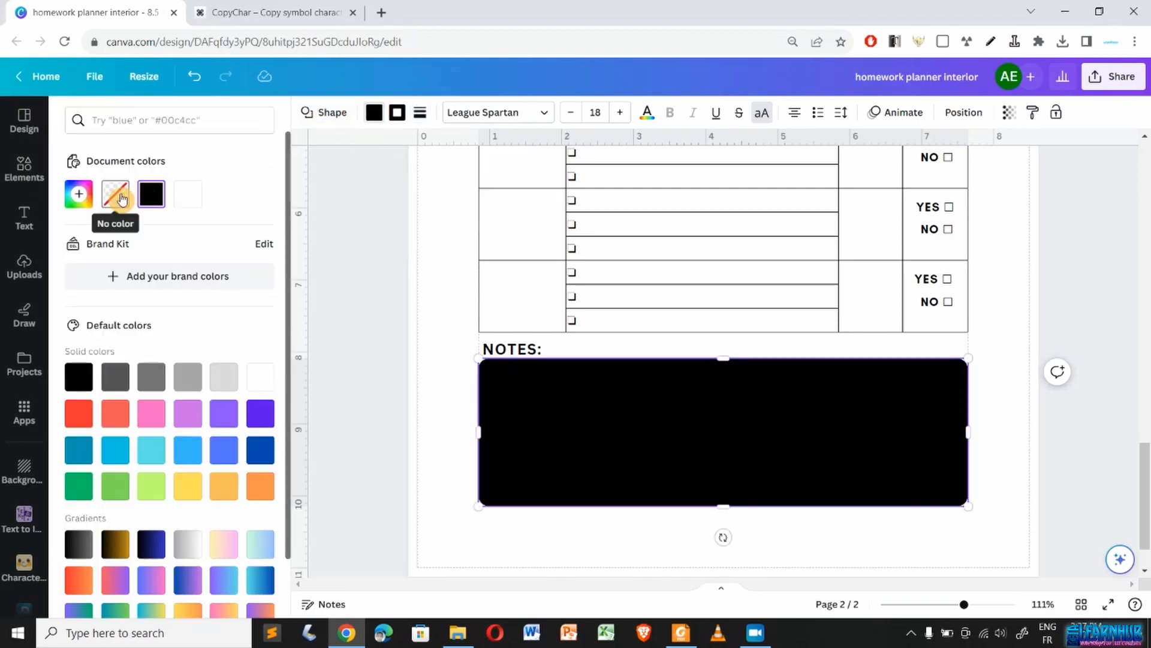
{"action": "left_click", "coordinate": [122, 199]}
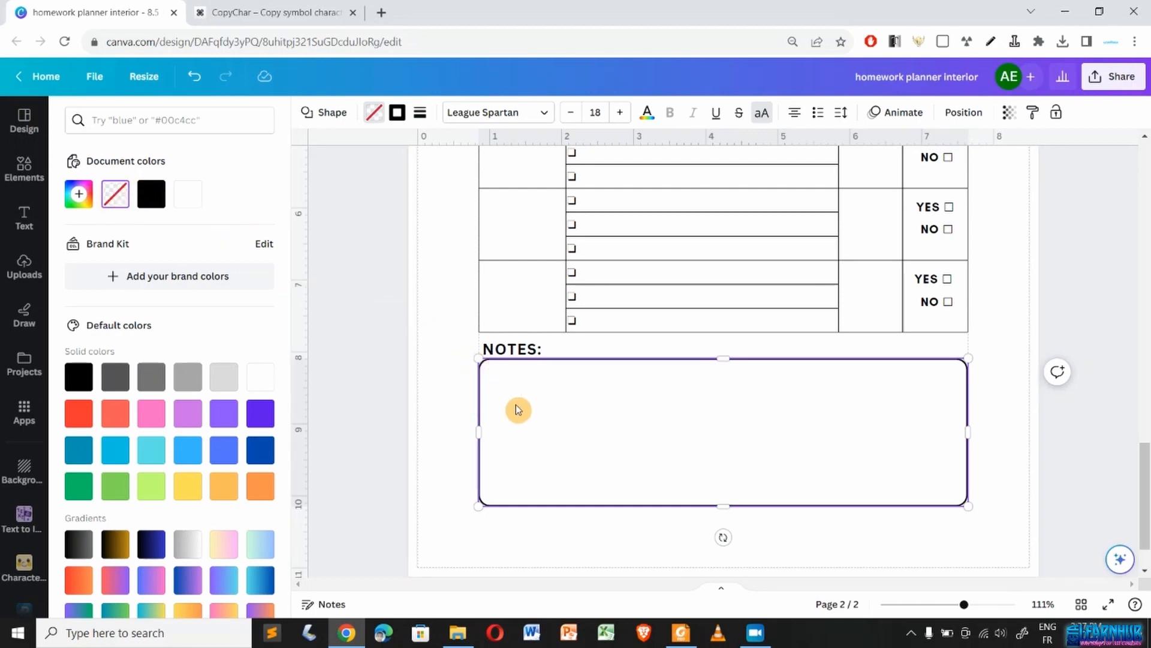
{"action": "left_click", "coordinate": [225, 377]}
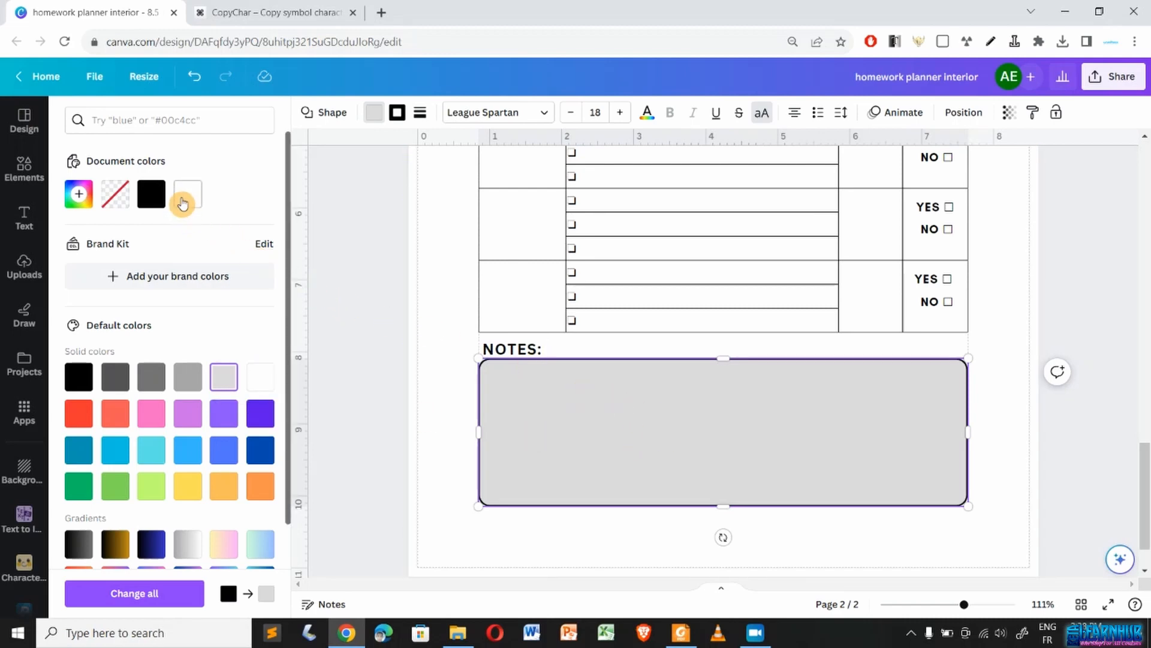
{"action": "left_click", "coordinate": [183, 204]}
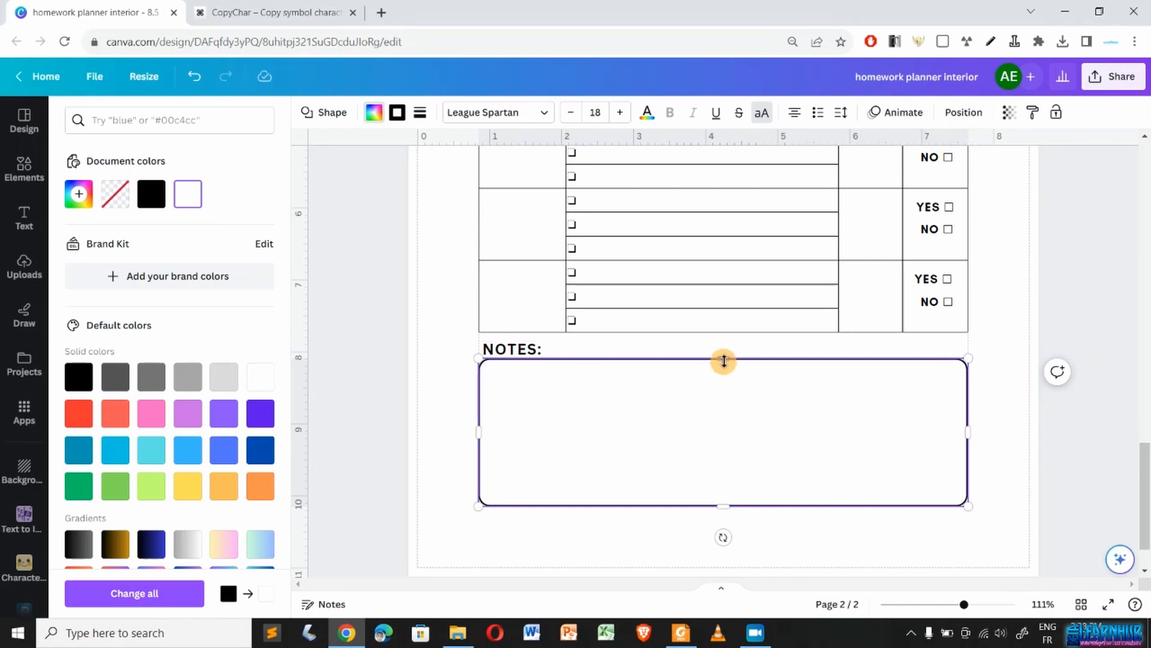
- Resize the notes box to about 6.8 by 2.24 in so that it encloses the NOTES label
{"action": "left_click_drag", "start_coordinate": [724, 361], "coordinate": [724, 344]}
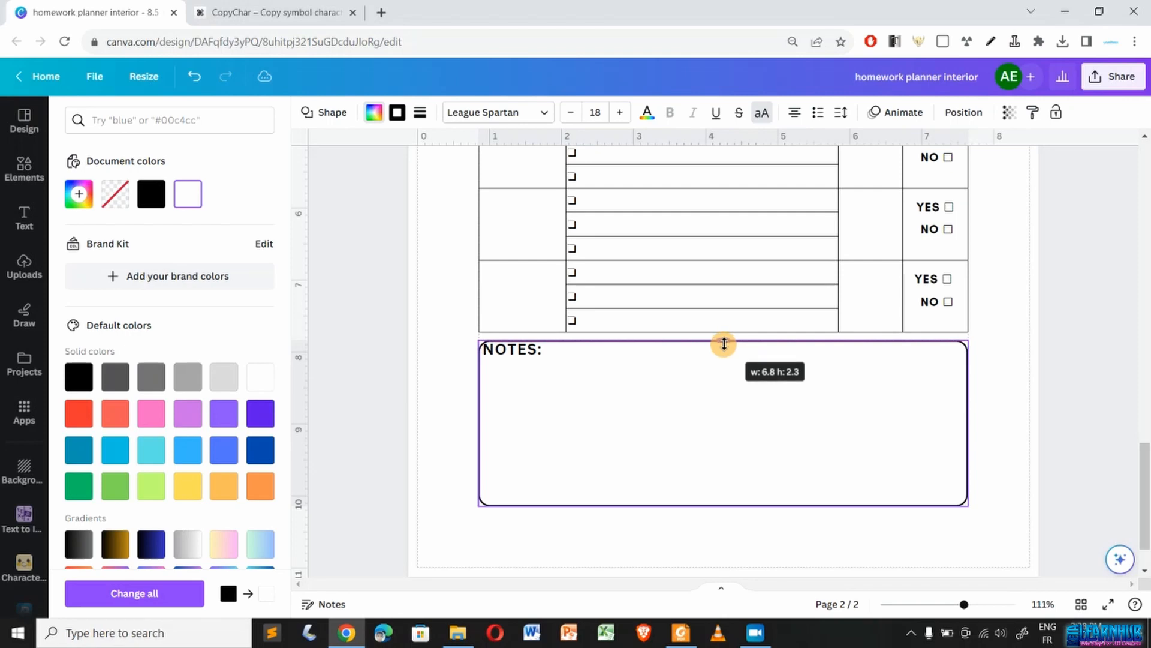
{"action": "left_click_drag", "start_coordinate": [724, 342], "coordinate": [723, 340]}
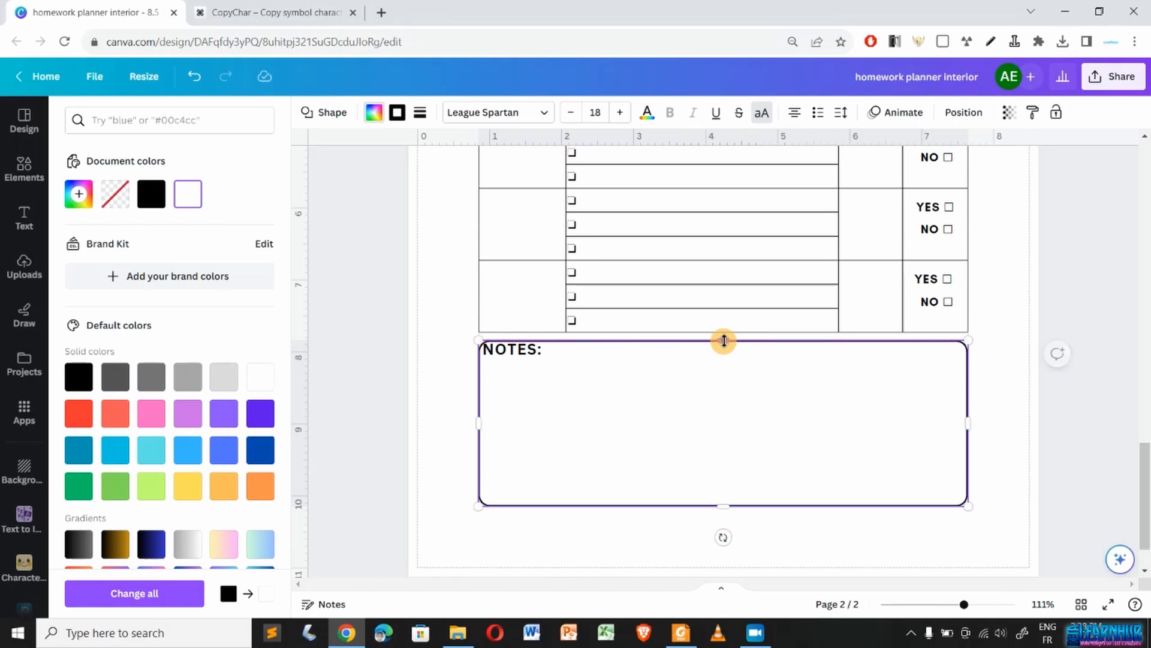
{"action": "left_click_drag", "start_coordinate": [725, 504], "coordinate": [726, 500]}
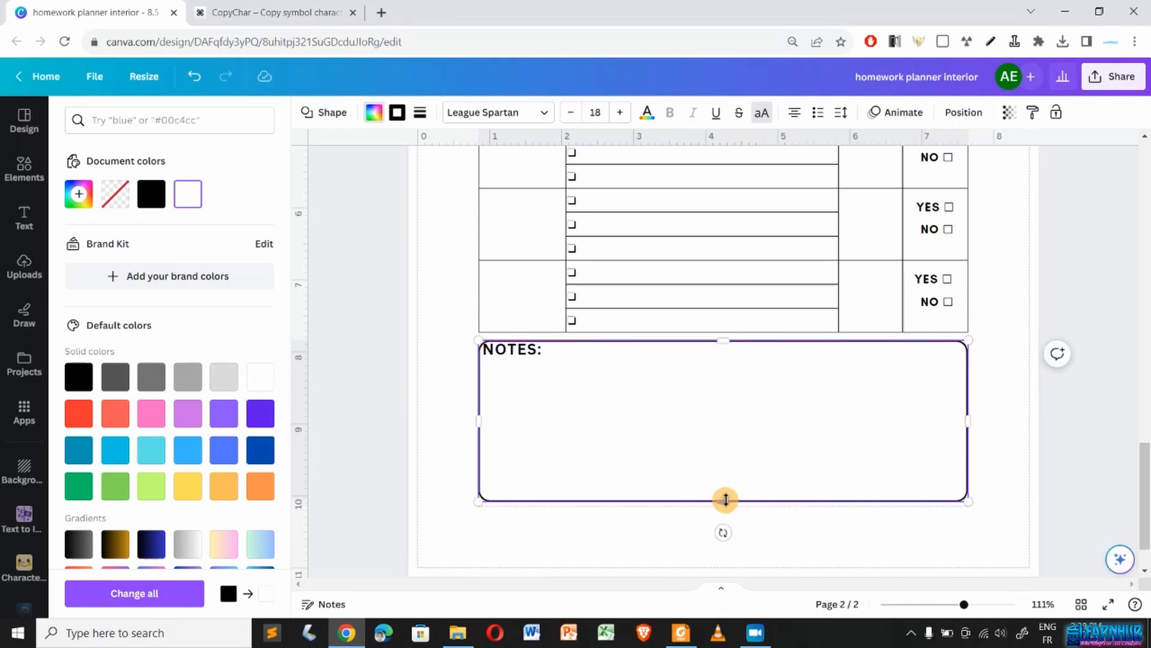
- Shift the NOTES label slightly inward from the box's side border, to an X position of about 0.92 in
{"action": "left_click", "coordinate": [967, 113]}
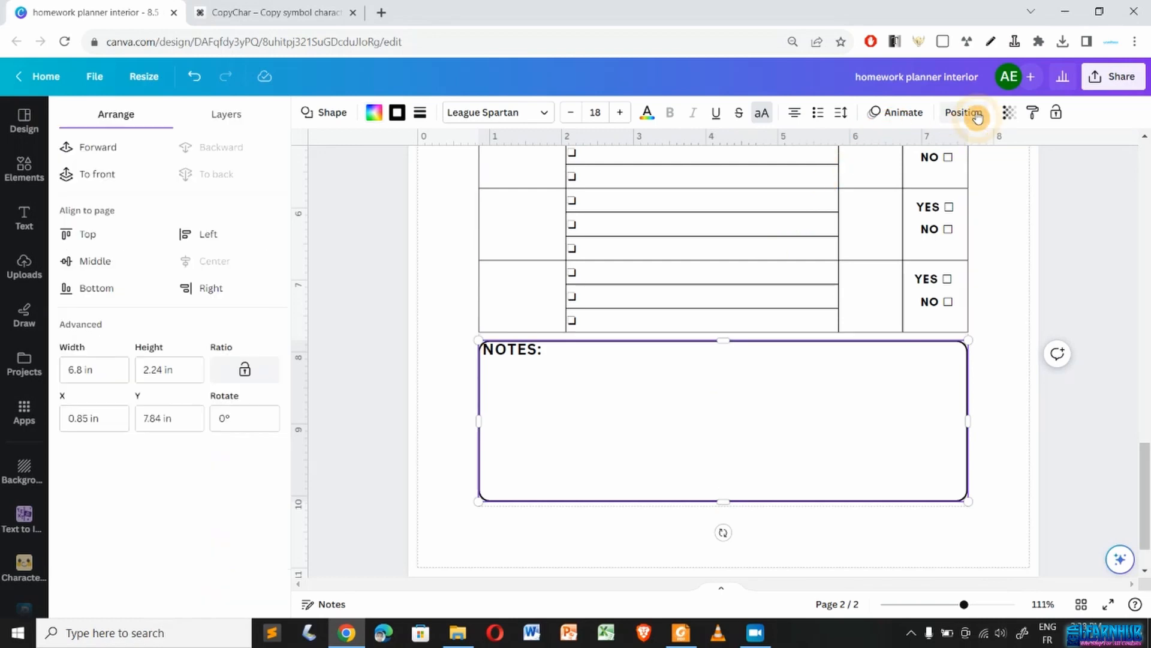
{"action": "left_click", "coordinate": [521, 351]}
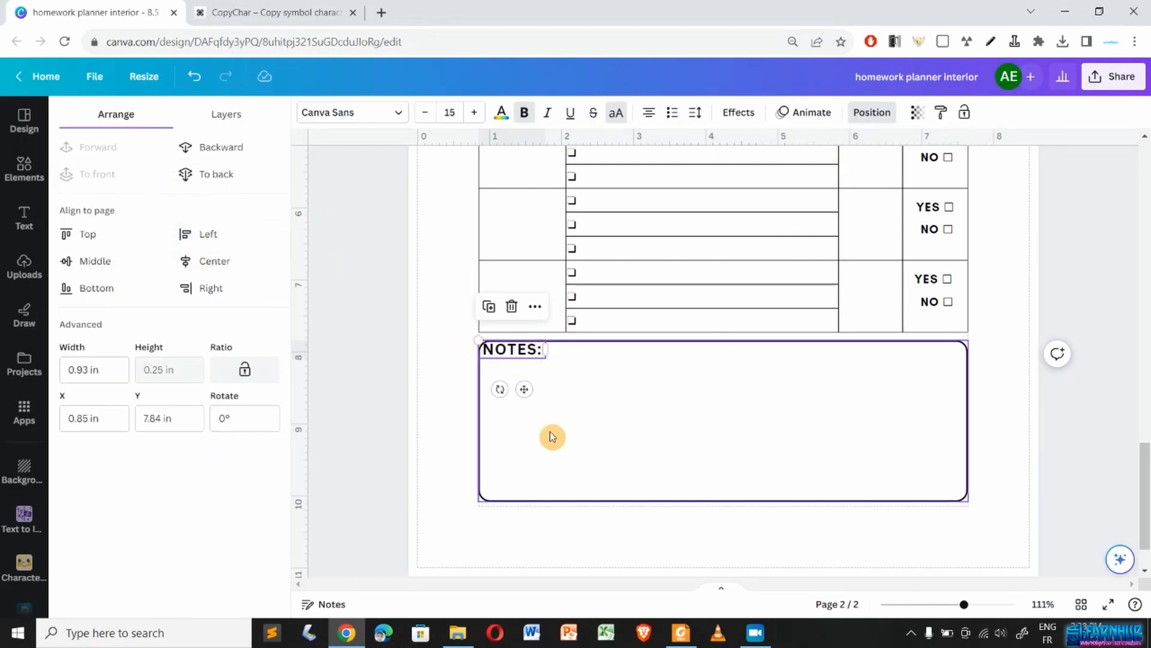
{"action": "left_click_drag", "start_coordinate": [512, 352], "coordinate": [519, 353]}
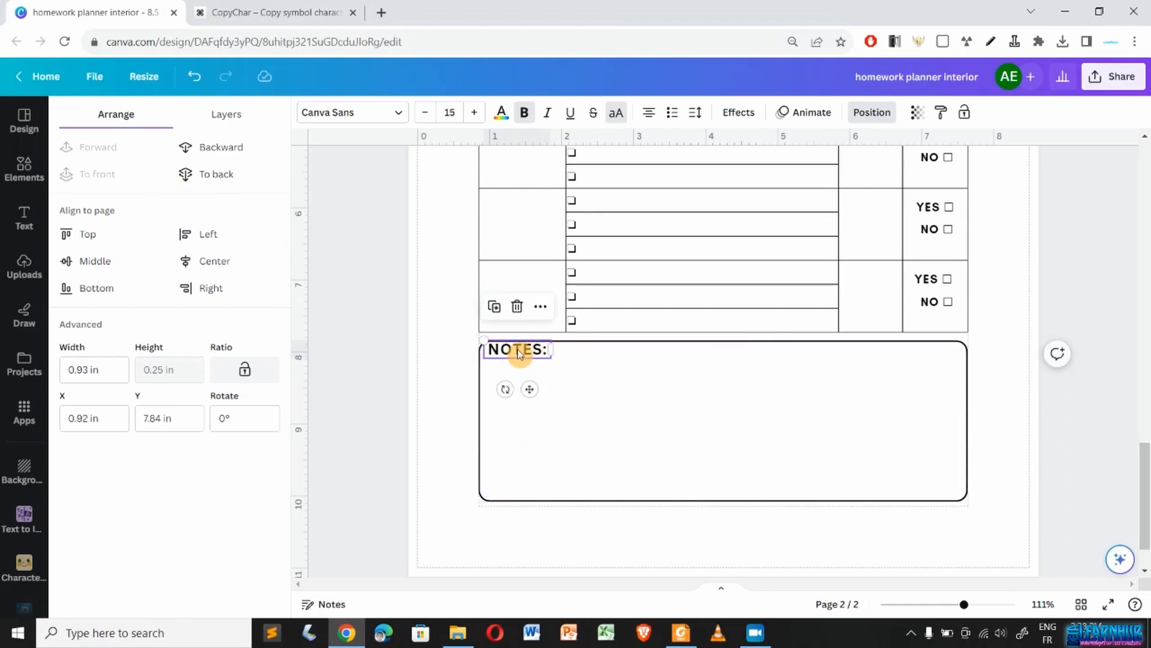
- Duplicate the NOTES label directly below, widen the copy to about 6.64 in across the box, and remove its bold formatting
{"action": "left_click", "coordinate": [494, 307]}
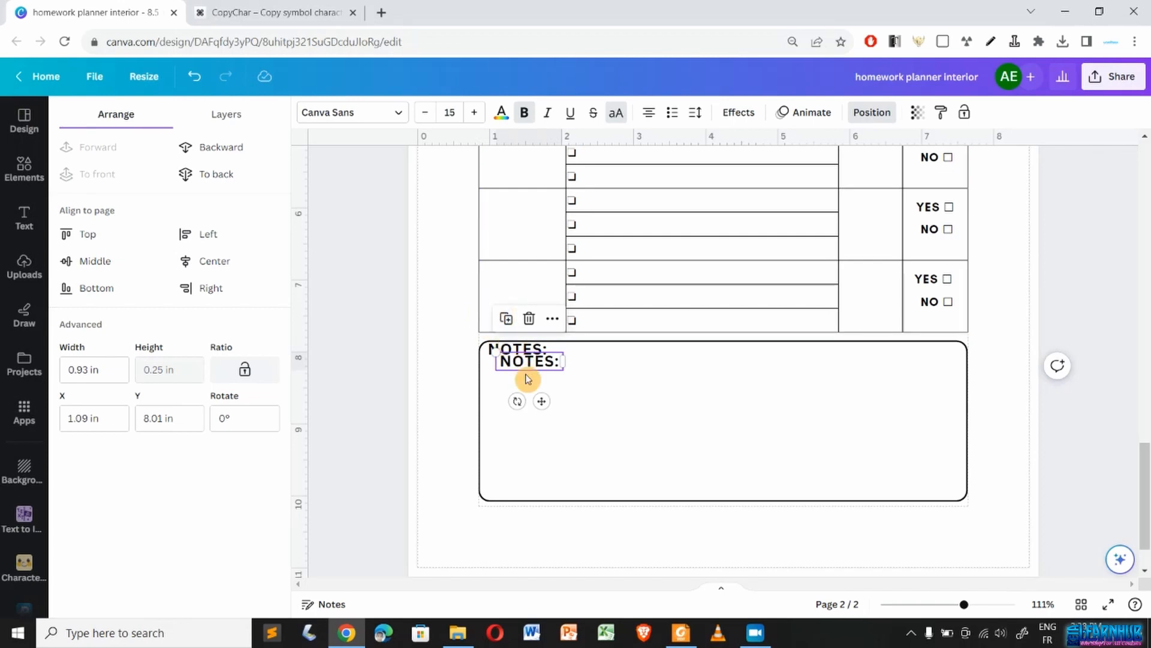
{"action": "left_click_drag", "start_coordinate": [541, 401], "coordinate": [964, 376]}
{"action": "left_click", "coordinate": [530, 118]}
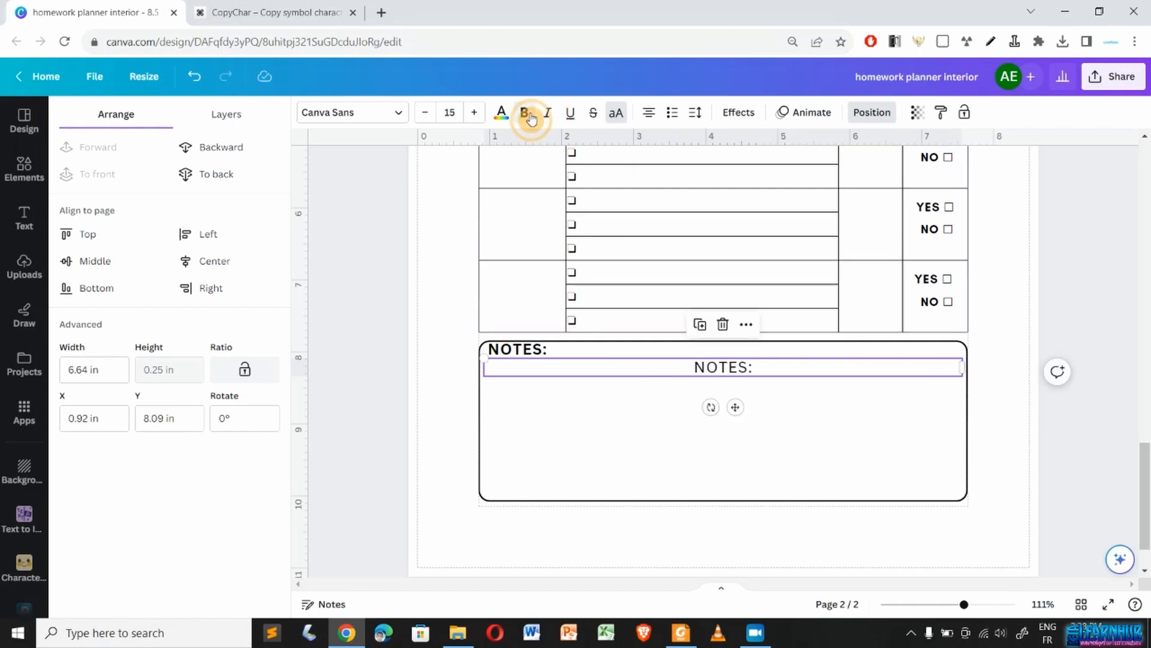
- Replace the duplicated label's text with a row of dots spanning the full width of the notes box
{"action": "left_click_drag", "start_coordinate": [695, 367], "coordinate": [721, 368]}
{"action": "double_click", "coordinate": [720, 368]}
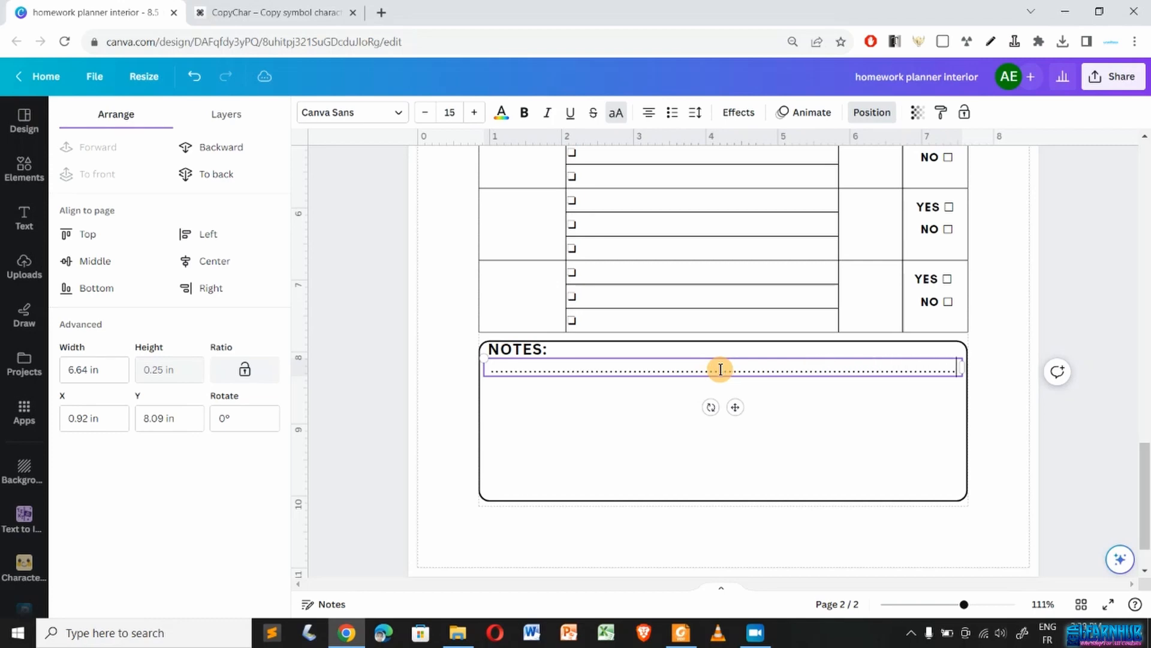
{"action": "type", "text": "."}
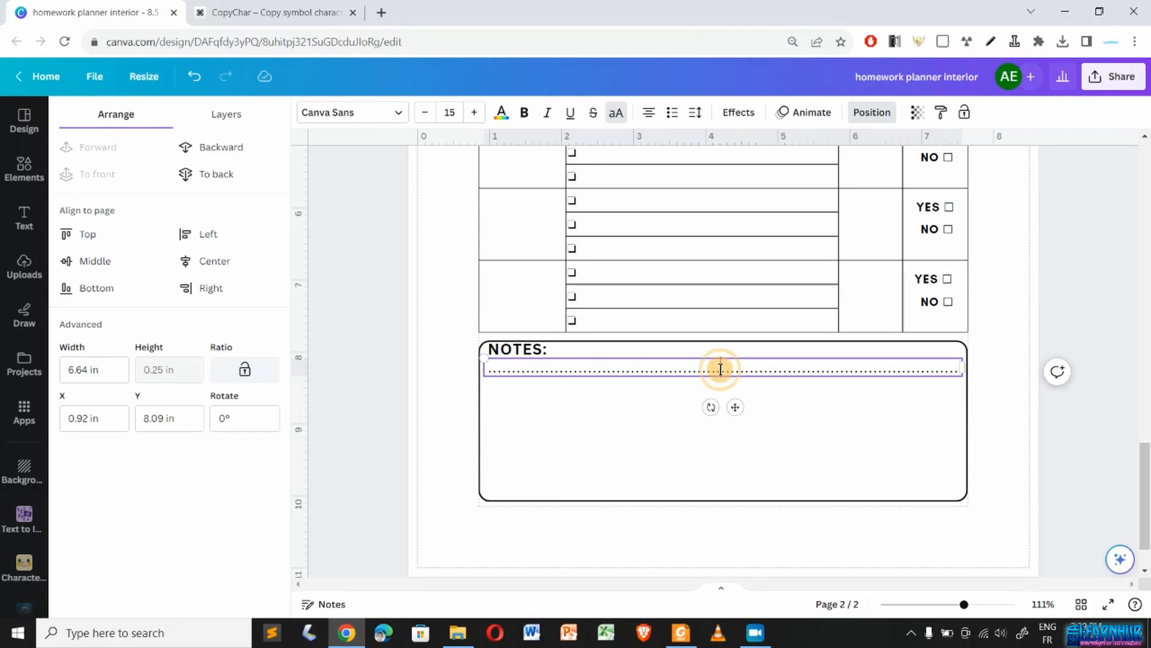
- Copy the dotted line and repeat it on new lines in the same text box for six writing lines
{"action": "triple_click", "coordinate": [720, 368]}
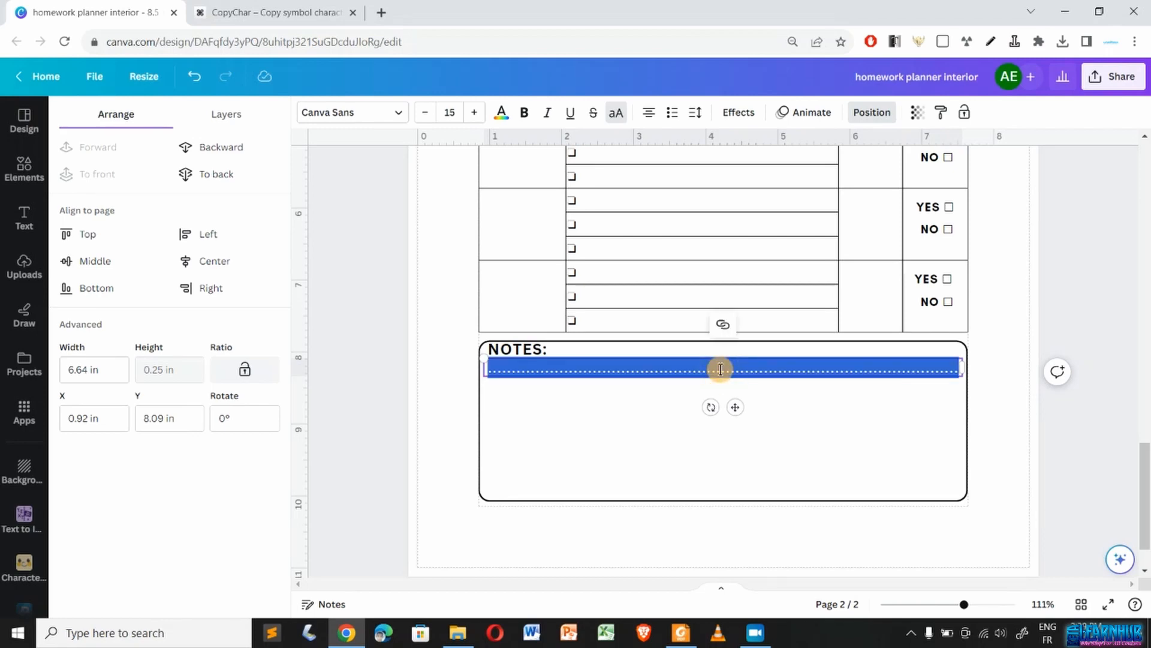
{"action": "key", "text": "Right"}
{"action": "key", "text": "Return"}
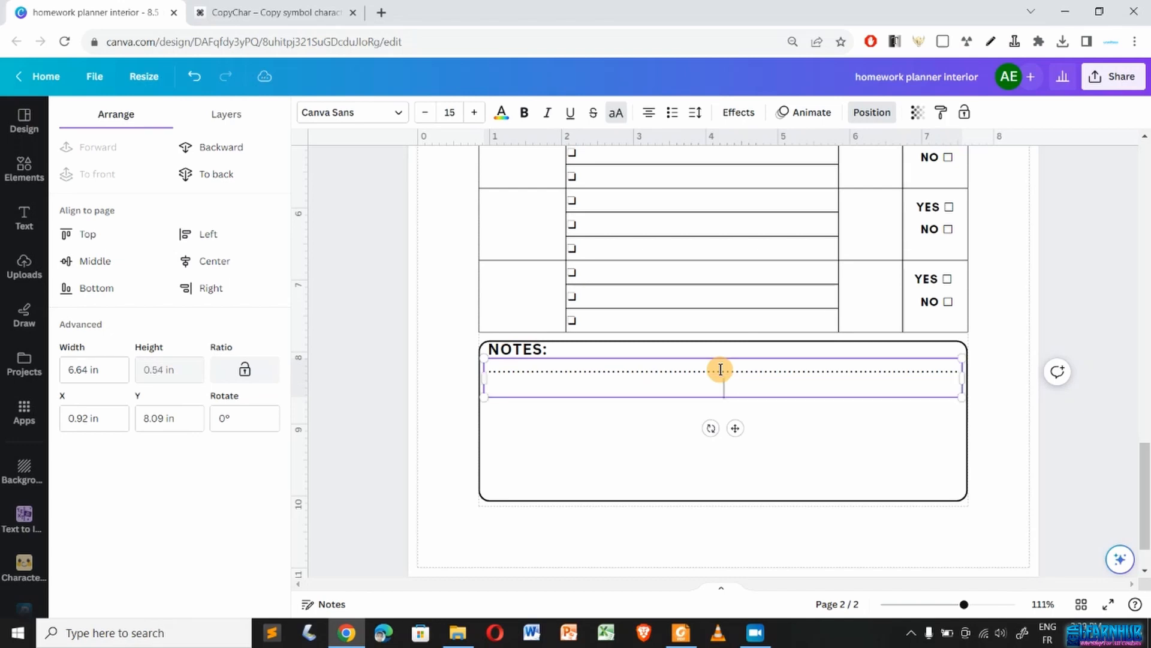
{"action": "key", "text": "ctrl+v"}
{"action": "key", "text": "ctrl+v"}
{"action": "key", "text": "ctrl+v"}
{"action": "key", "text": "ctrl+v"}
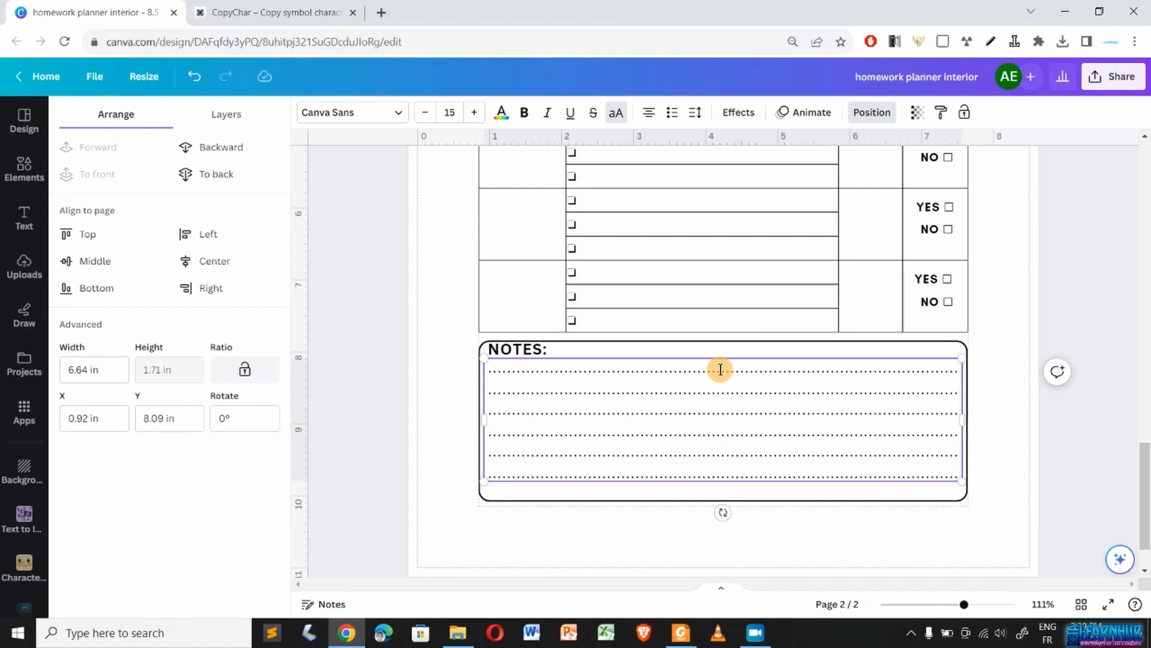
{"action": "left_click", "coordinate": [593, 550]}
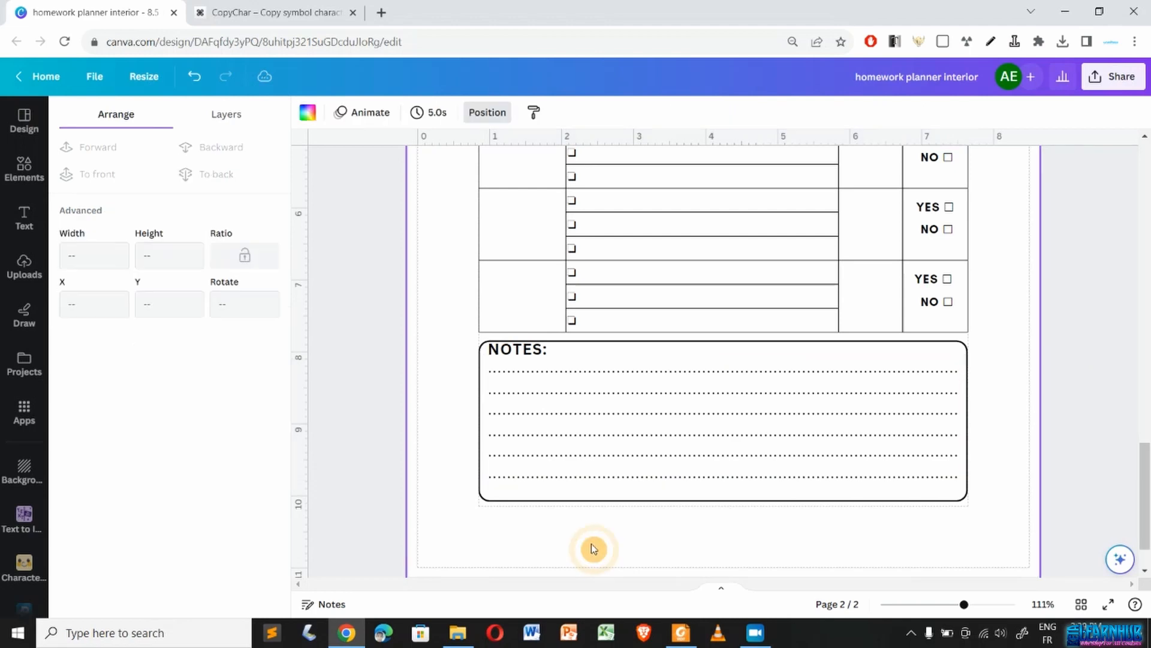
- Nudge the dotted lines slightly down and lower the NOTES label to a Y position of about 7.91 in
{"action": "left_click", "coordinate": [626, 454]}
{"action": "key", "text": "Down"}
{"action": "key", "text": "Up"}
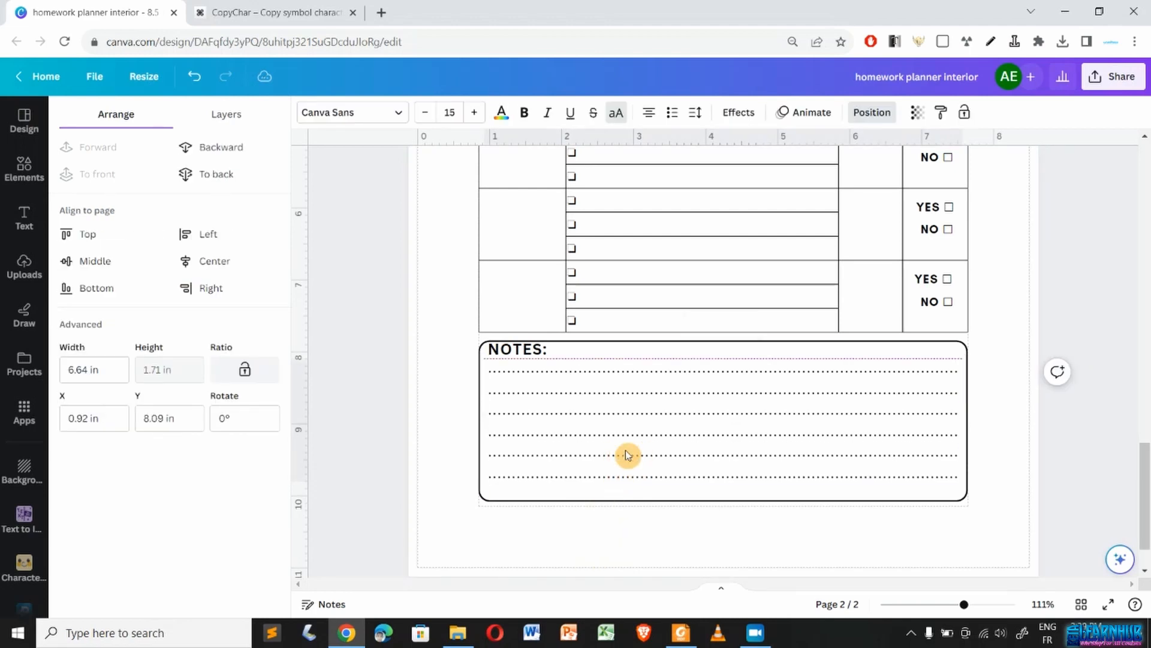
{"action": "key", "text": "Down"}
{"action": "left_click_drag", "start_coordinate": [529, 357], "coordinate": [529, 358]}
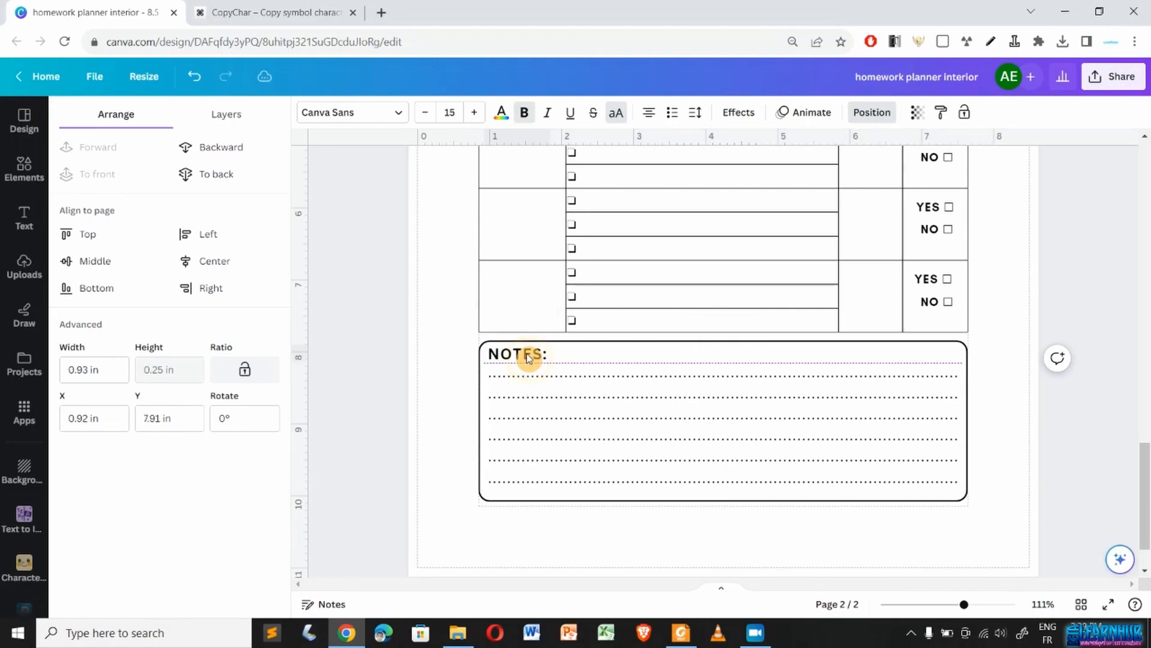
{"action": "left_click", "coordinate": [451, 456]}
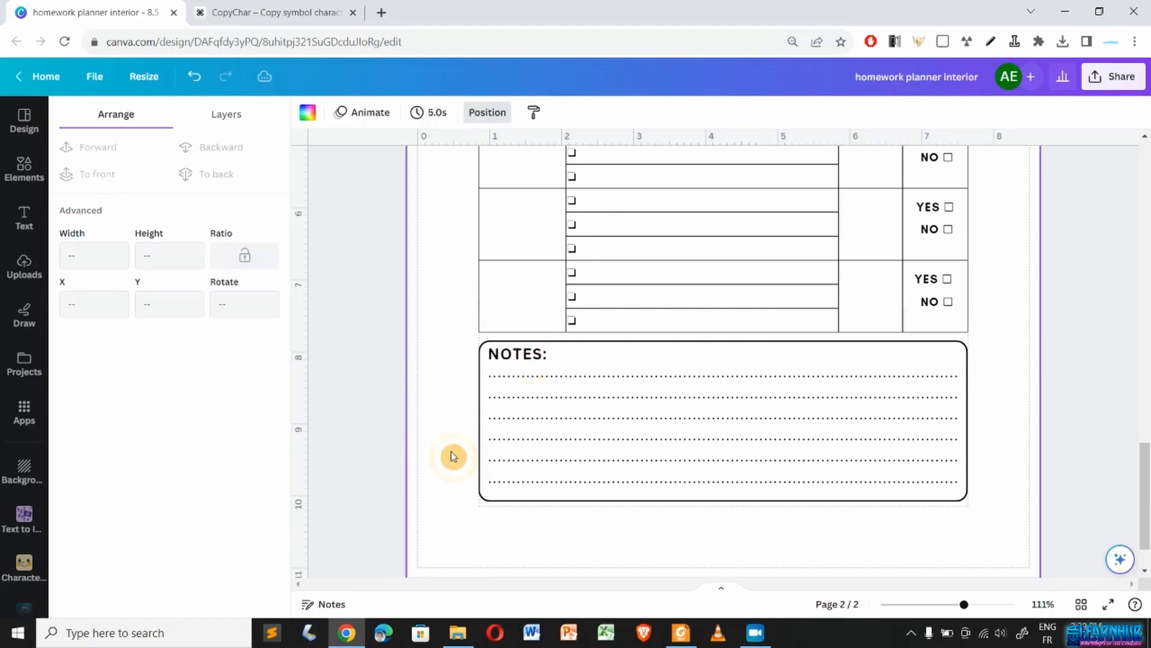
- Select everything on page 2 and move it slightly down to balance the planner layout vertically on the page
{"action": "scroll", "coordinate": [452, 456], "scroll_direction": "up", "scroll_amount": 3}
{"action": "scroll", "coordinate": [452, 457], "scroll_direction": "down", "scroll_amount": 1}
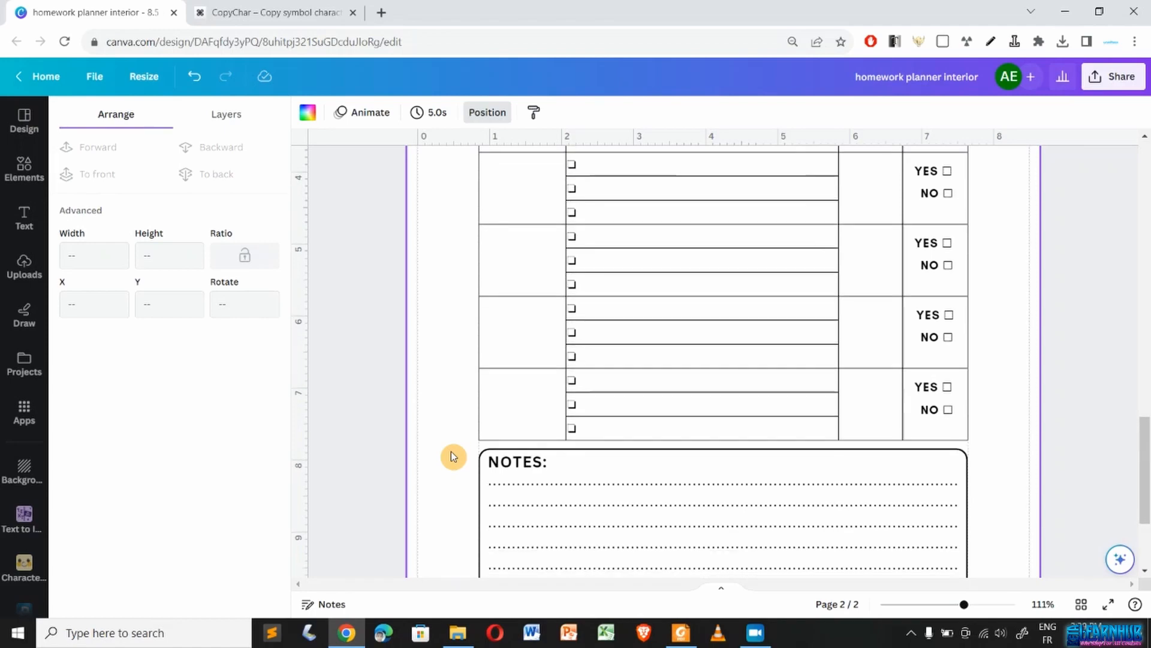
{"action": "scroll", "coordinate": [482, 467], "scroll_direction": "down", "scroll_amount": 2}
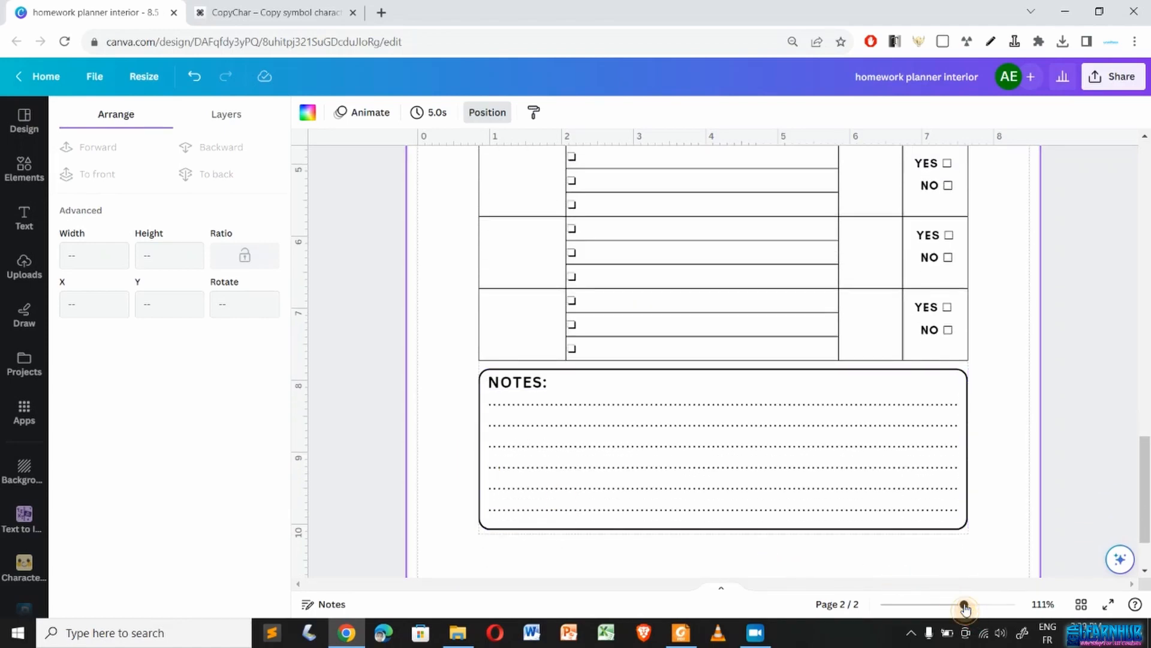
{"action": "left_click_drag", "start_coordinate": [965, 608], "coordinate": [952, 605]}
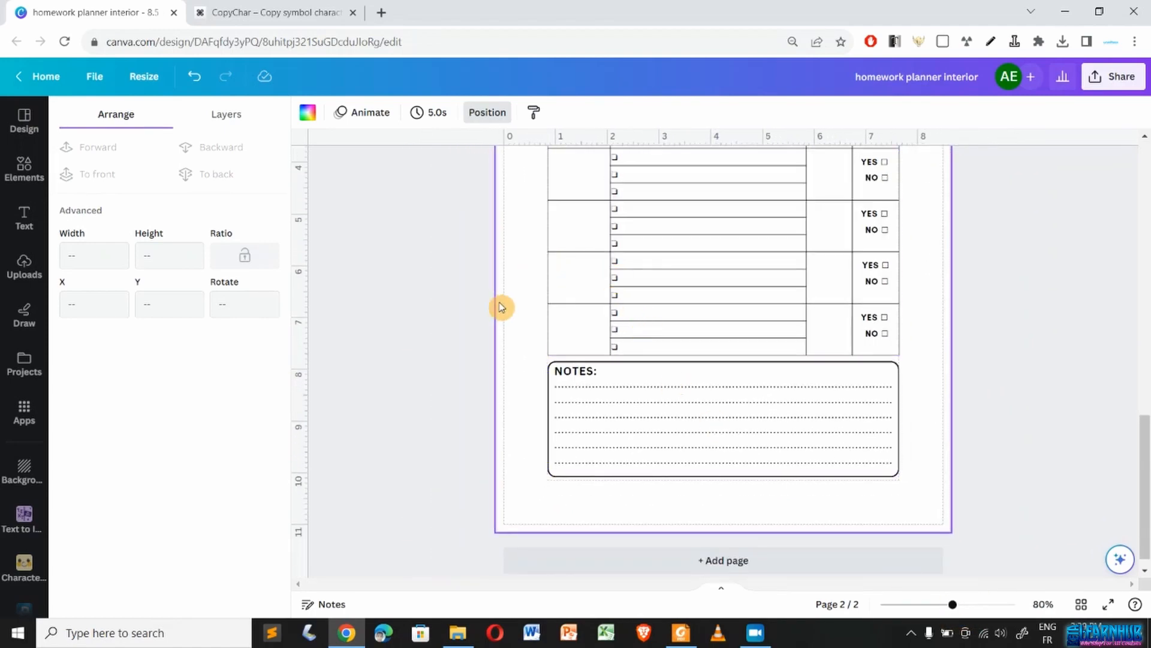
{"action": "scroll", "coordinate": [489, 399], "scroll_direction": "up", "scroll_amount": 3}
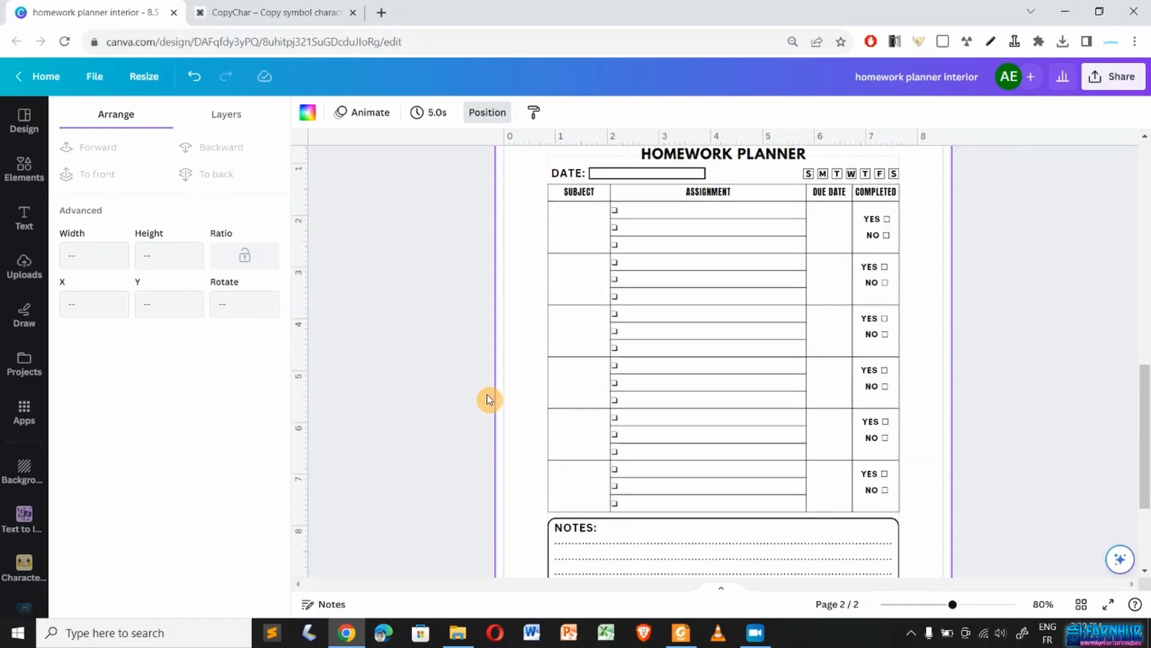
{"action": "scroll", "coordinate": [487, 394], "scroll_direction": "up", "scroll_amount": 2}
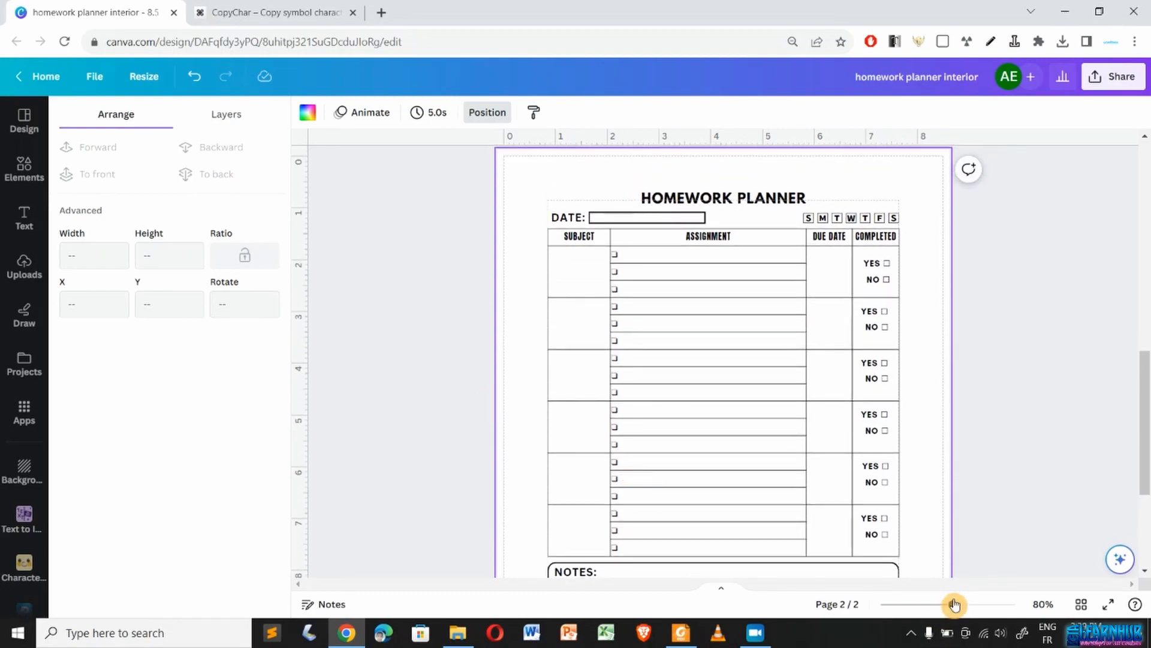
{"action": "left_click_drag", "start_coordinate": [953, 608], "coordinate": [932, 604]}
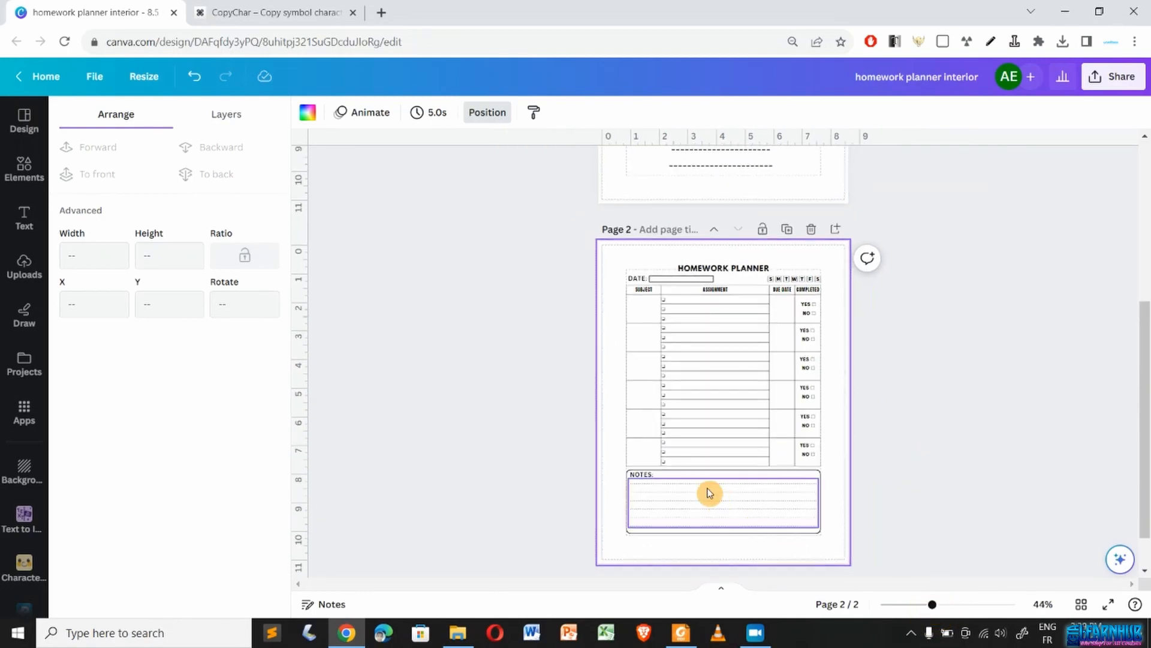
{"action": "left_click", "coordinate": [615, 437]}
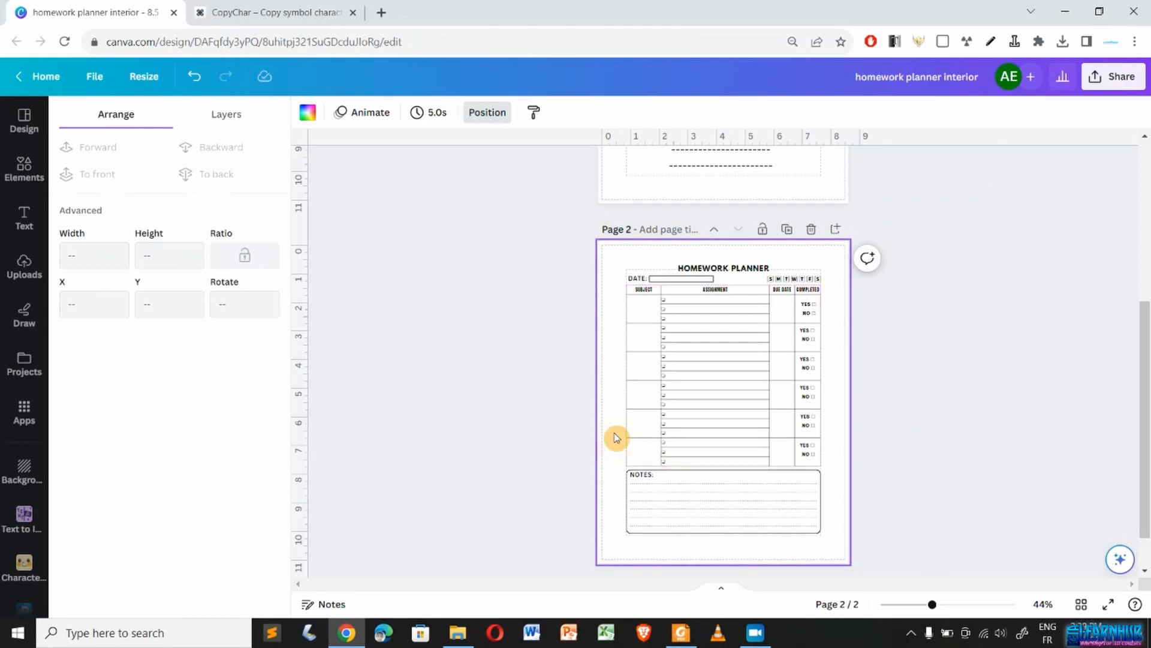
{"action": "key", "text": "ctrl+a"}
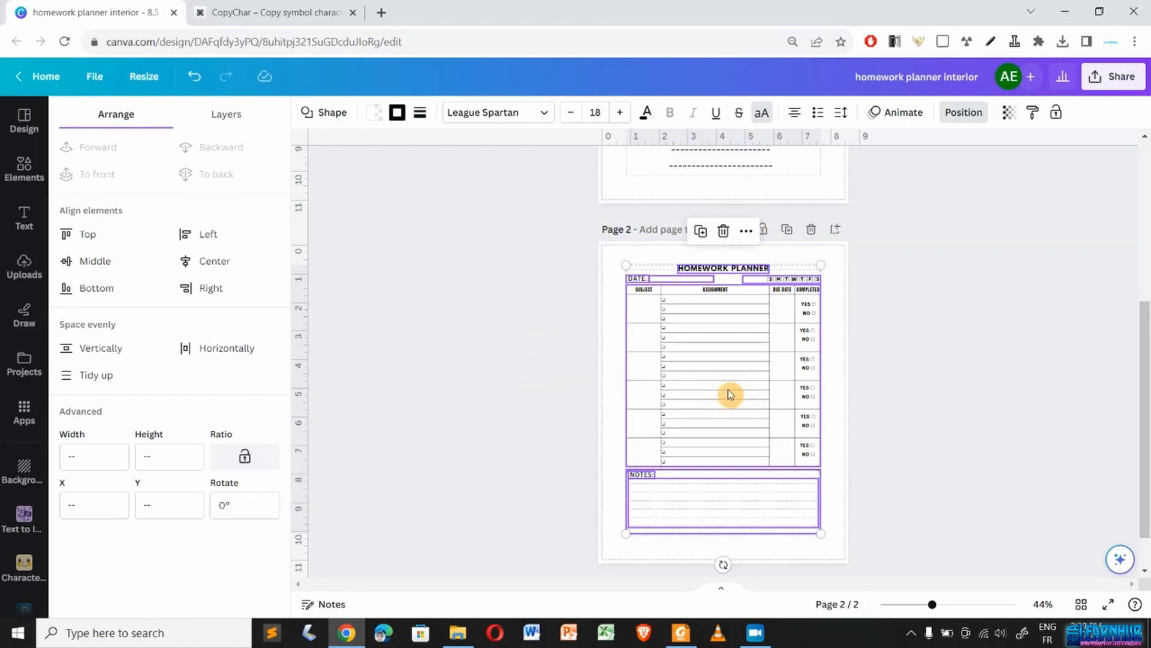
{"action": "left_click_drag", "start_coordinate": [730, 393], "coordinate": [730, 393]}
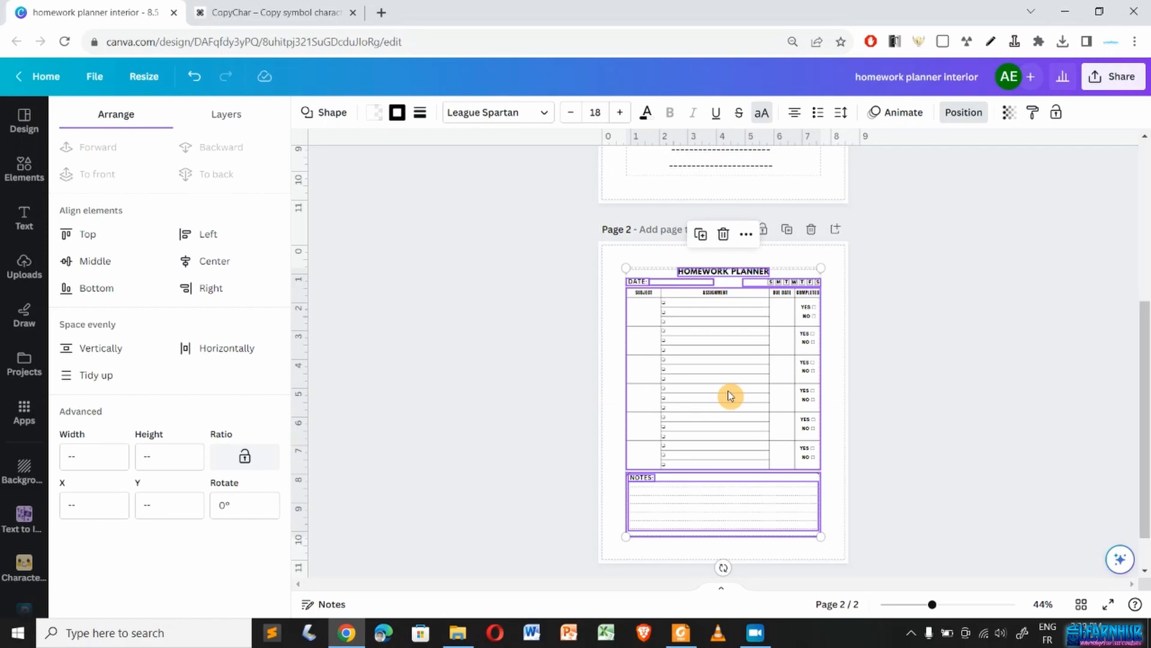
{"action": "left_click", "coordinate": [691, 555]}
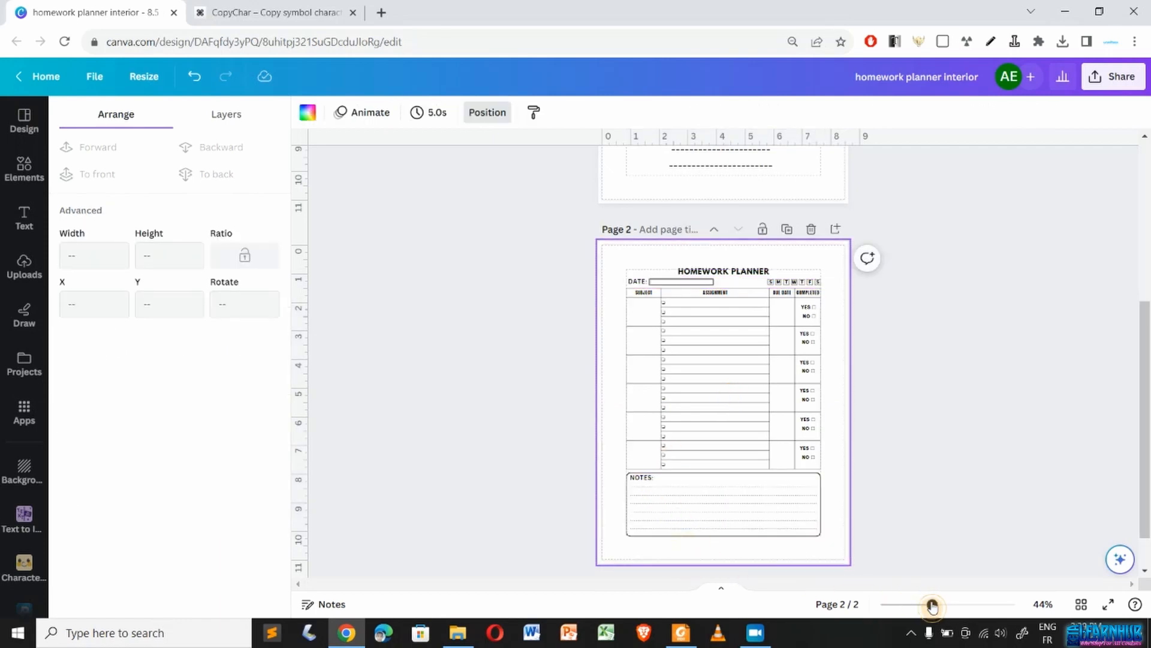
- Duplicate the finished homework planner page twice
{"action": "left_click_drag", "start_coordinate": [933, 606], "coordinate": [952, 607]}
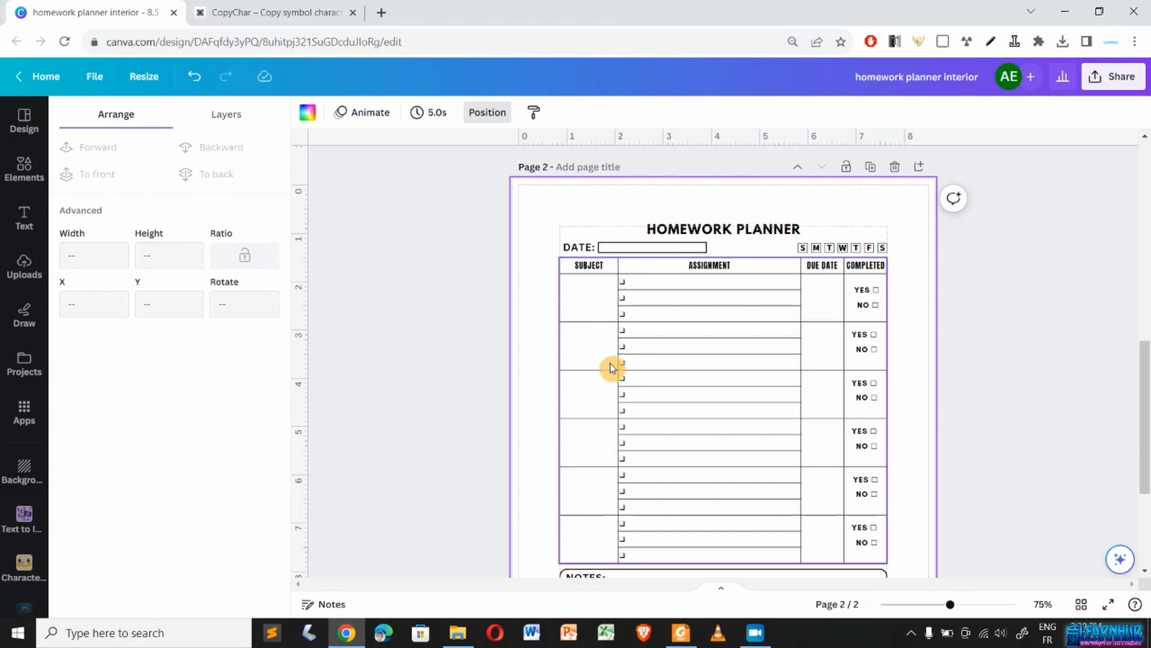
{"action": "left_click", "coordinate": [868, 174]}
{"action": "left_click", "coordinate": [869, 174]}
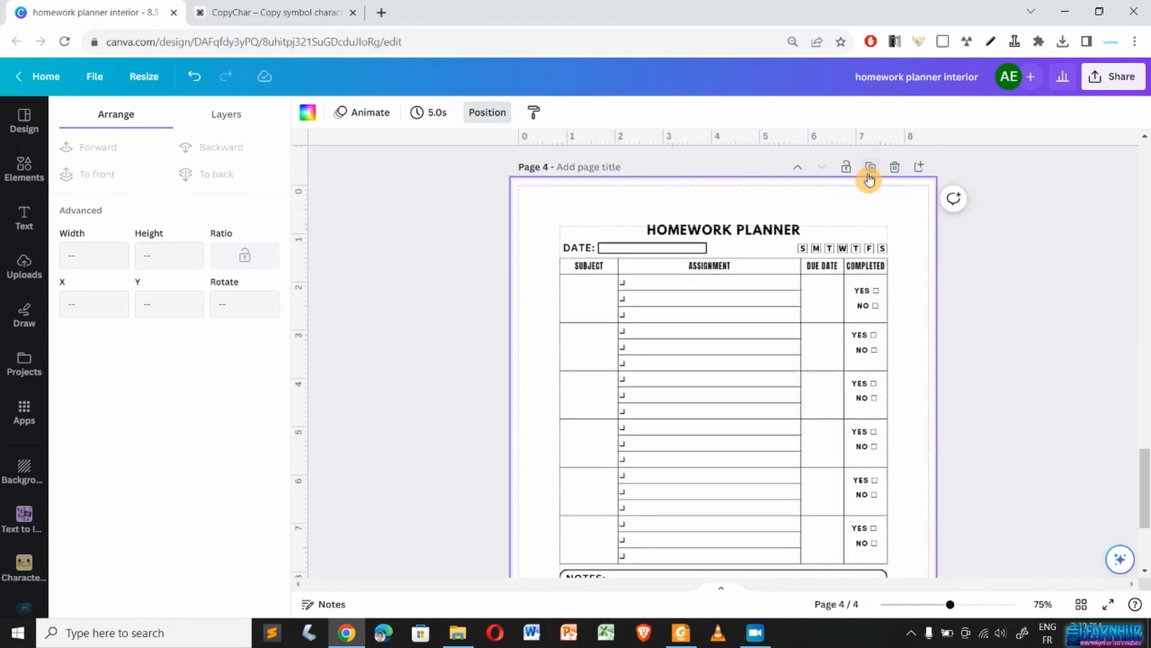
- Duplicate the homework planner page seven more times so the document has 11 pages
{"action": "left_click", "coordinate": [871, 171]}
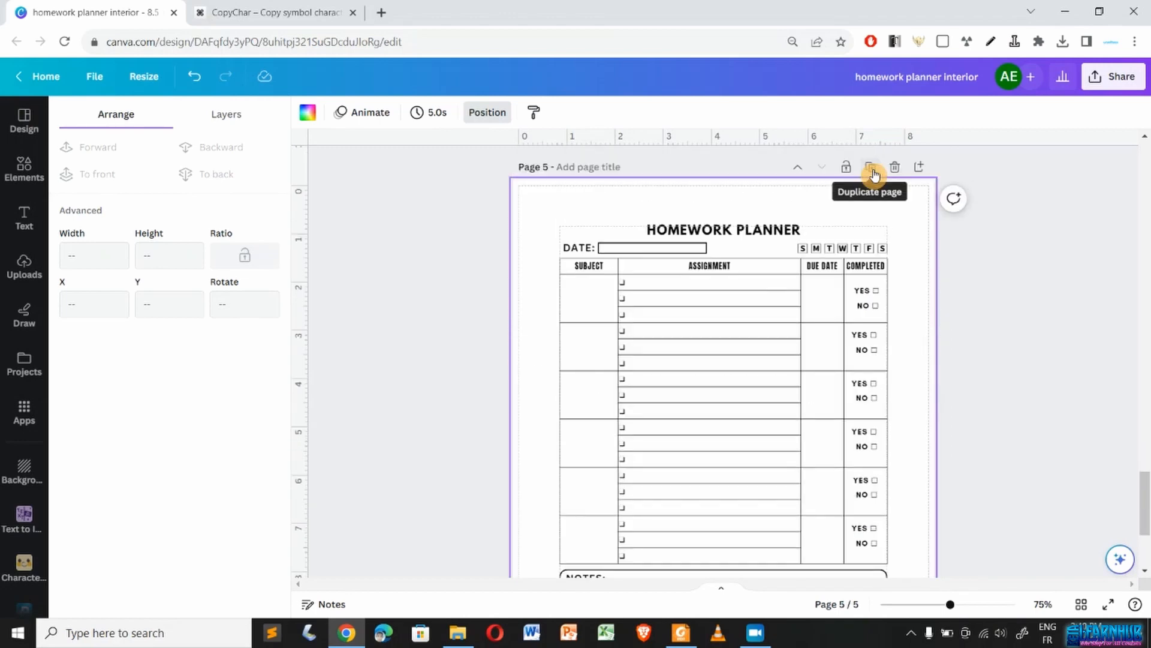
{"action": "left_click", "coordinate": [872, 173]}
{"action": "left_click", "coordinate": [872, 174]}
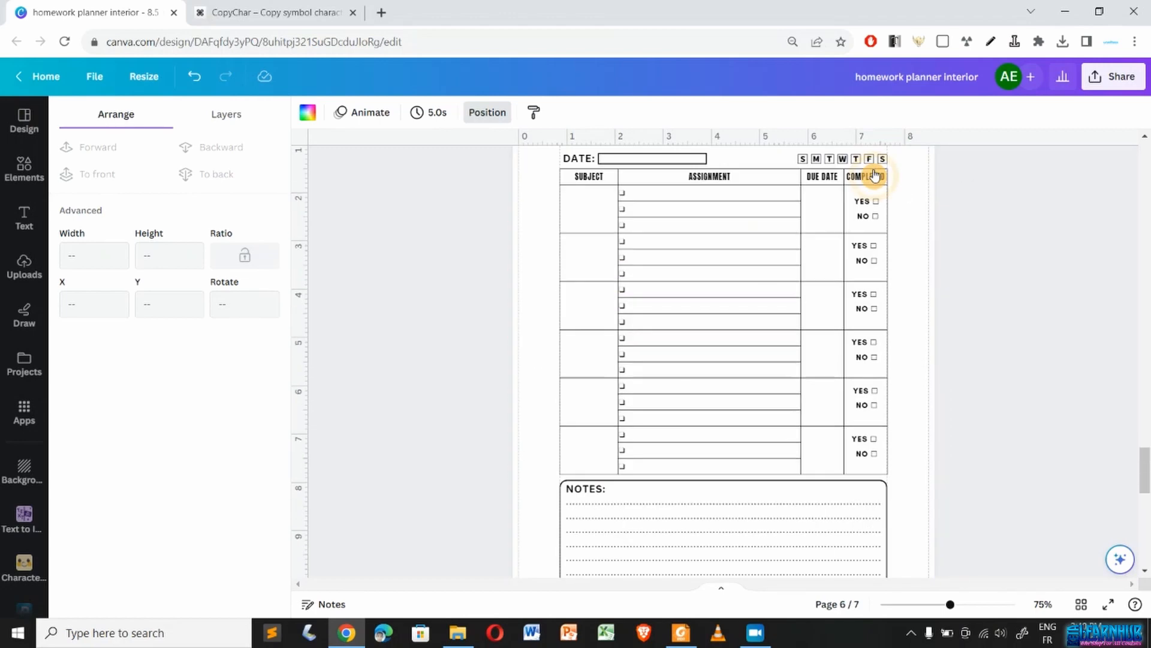
{"action": "left_click", "coordinate": [873, 173]}
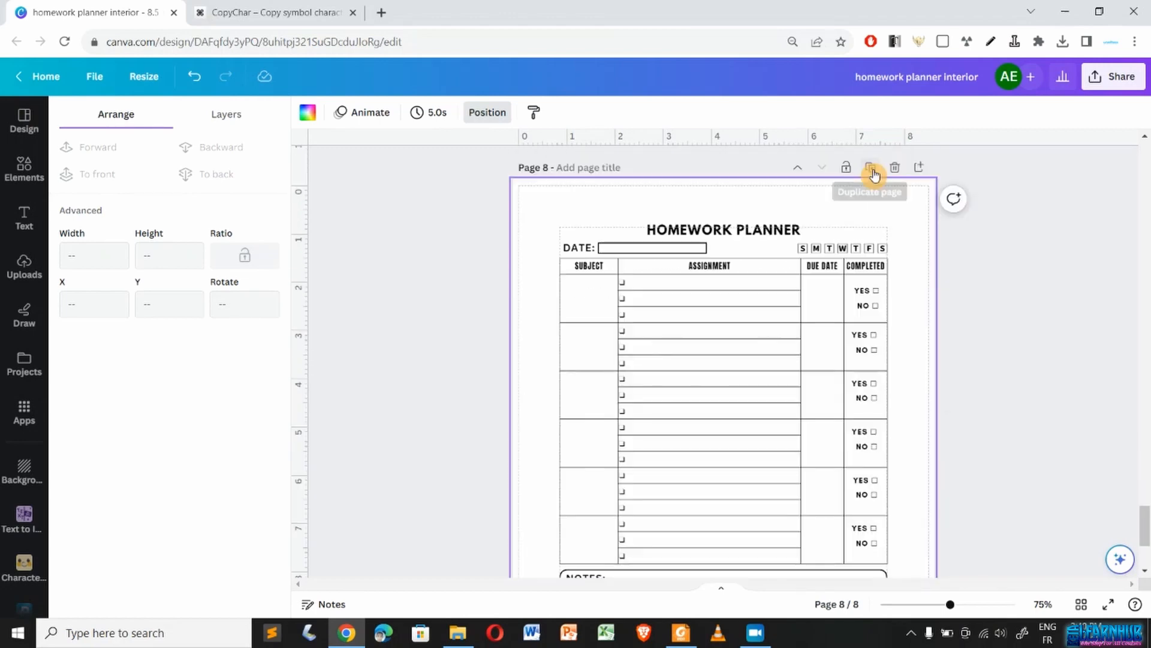
{"action": "left_click", "coordinate": [872, 173]}
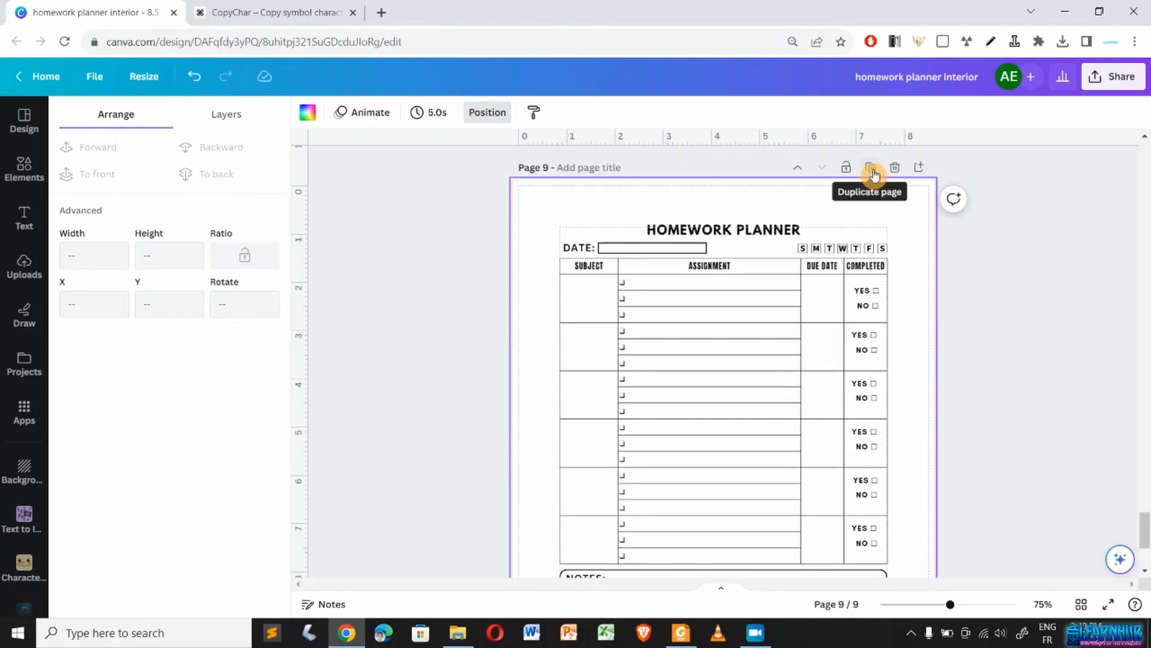
{"action": "left_click", "coordinate": [872, 173]}
{"action": "left_click", "coordinate": [872, 173]}
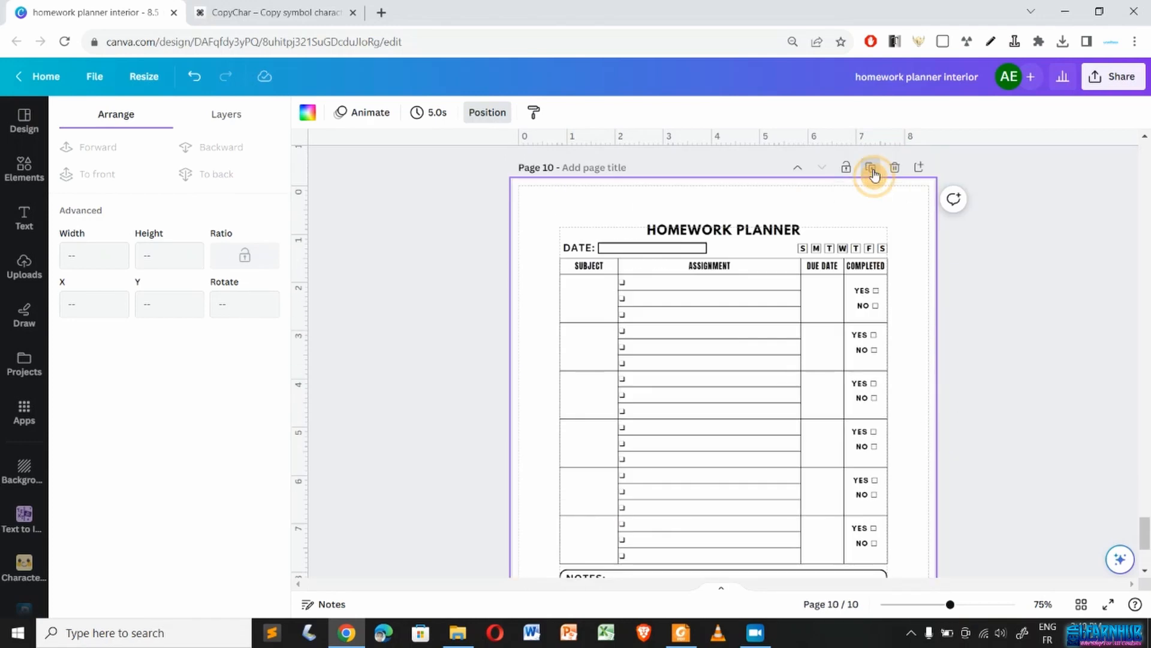
- Show all pages as a grid, select pages 2 to 11 and duplicate them together
{"action": "left_click", "coordinate": [1081, 606]}
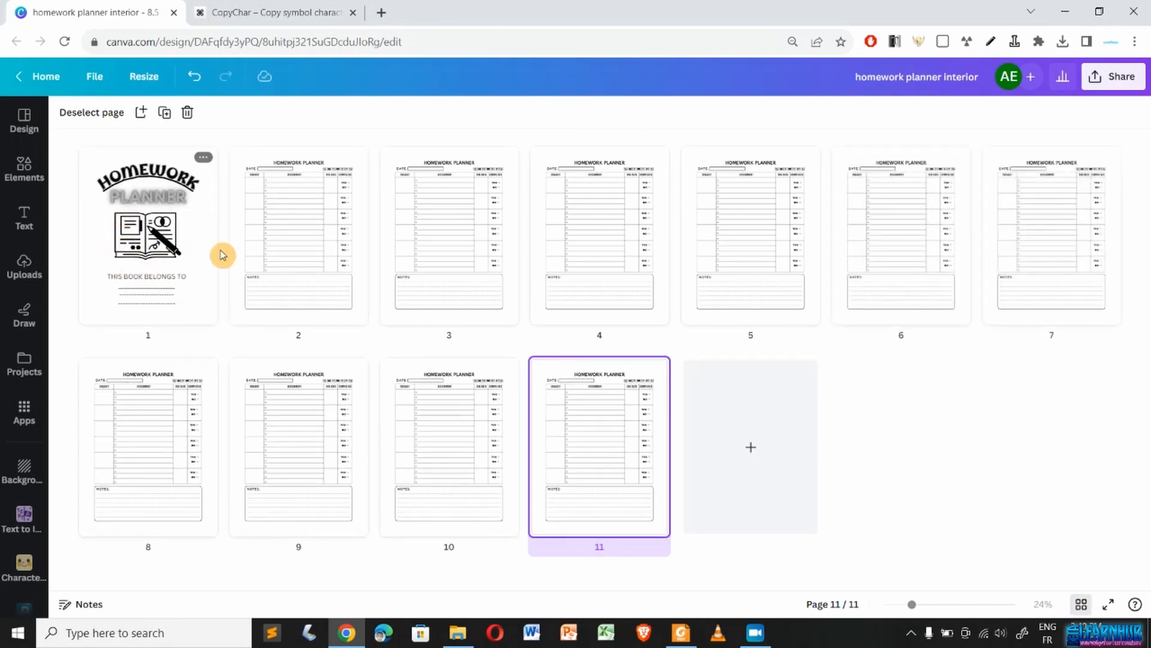
{"action": "left_click", "coordinate": [311, 247]}
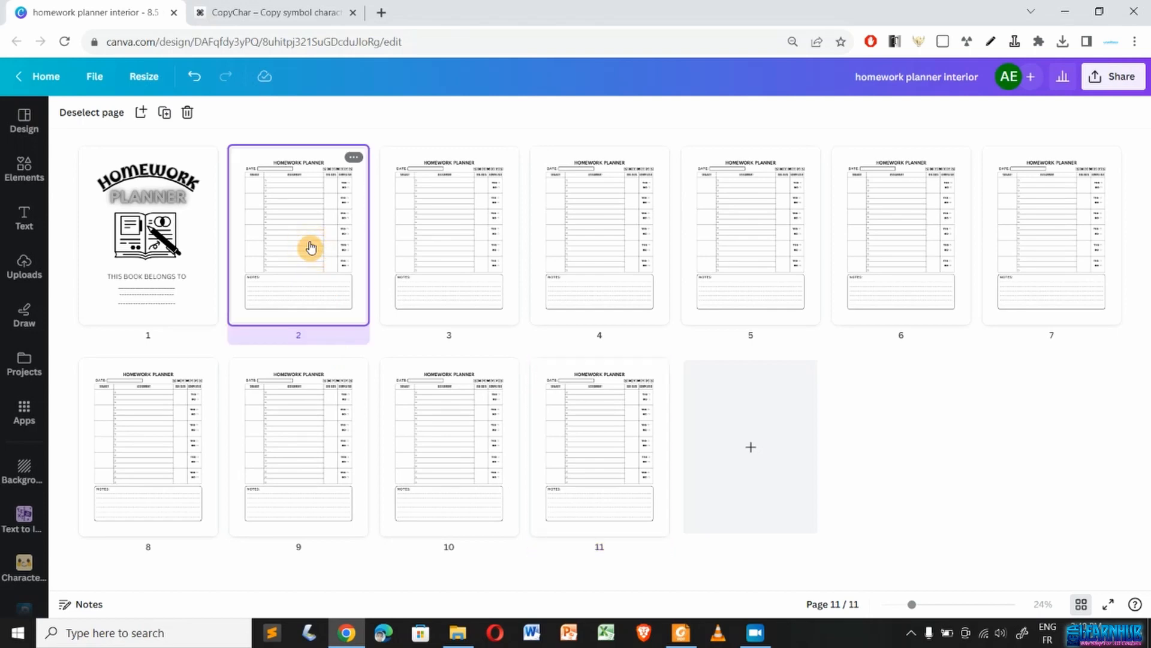
{"action": "left_click", "coordinate": [598, 446], "text": "shift"}
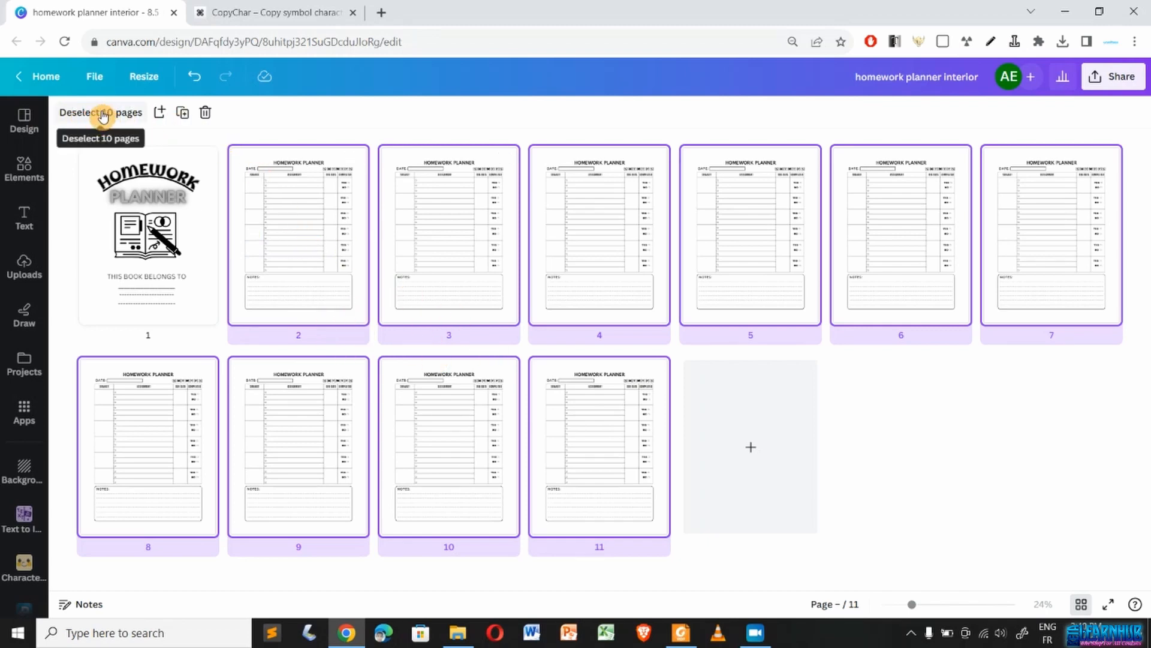
{"action": "left_click", "coordinate": [182, 113]}
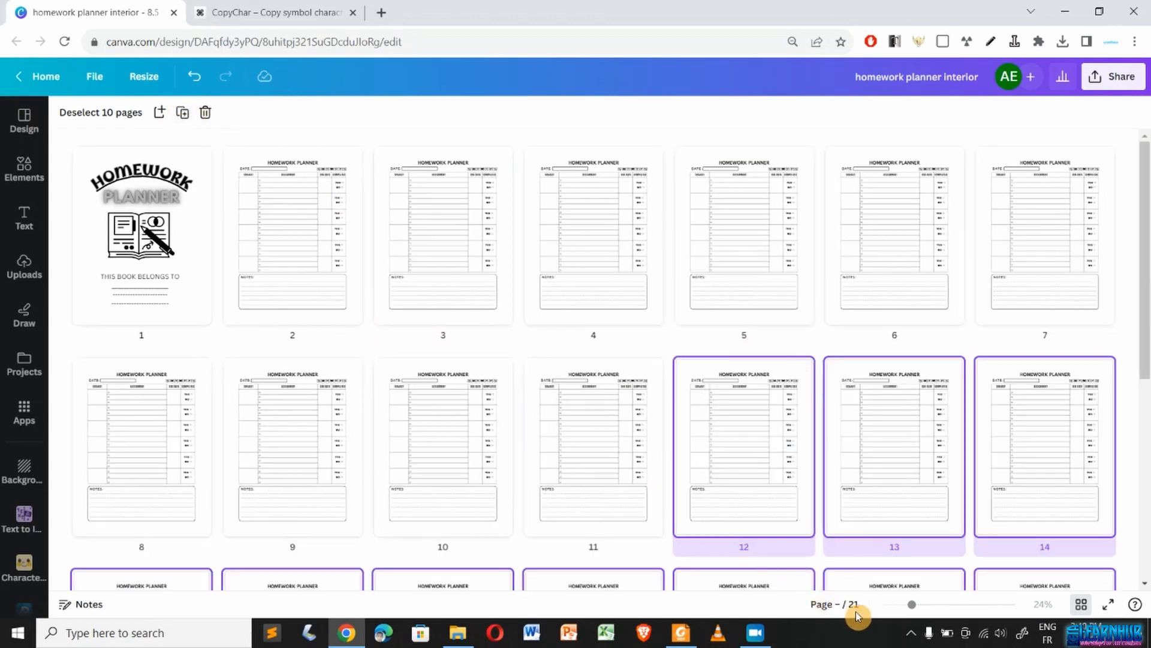
- Duplicate the selected block of ten planner pages four more times to extend the interior
{"action": "left_click", "coordinate": [186, 119]}
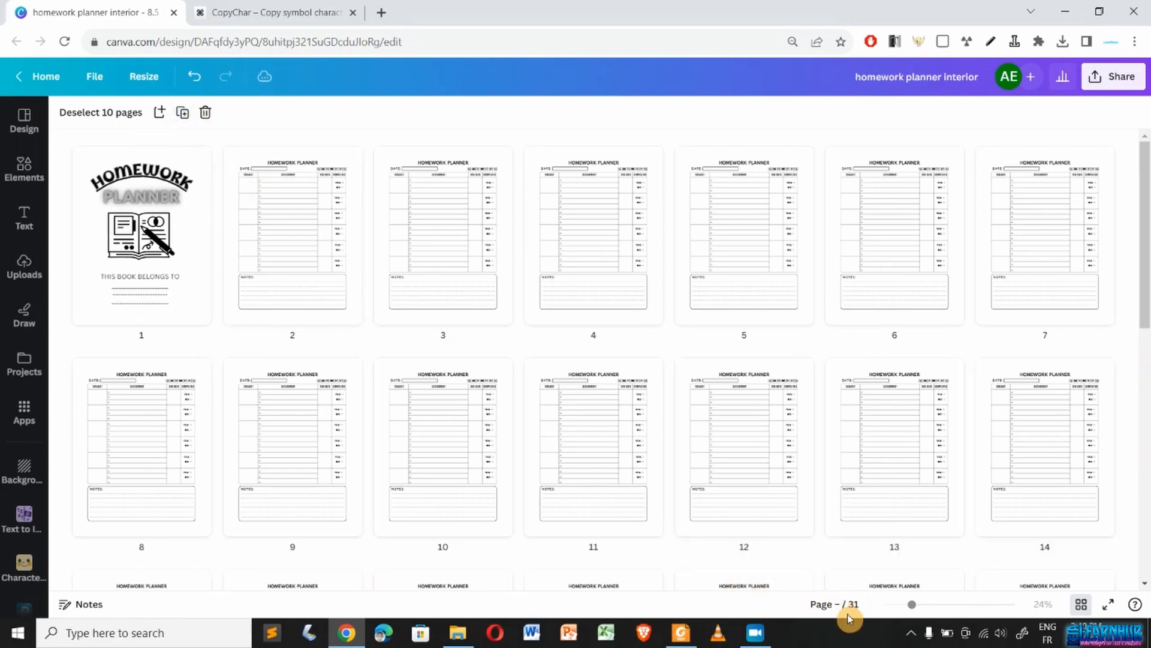
{"action": "left_click", "coordinate": [179, 116]}
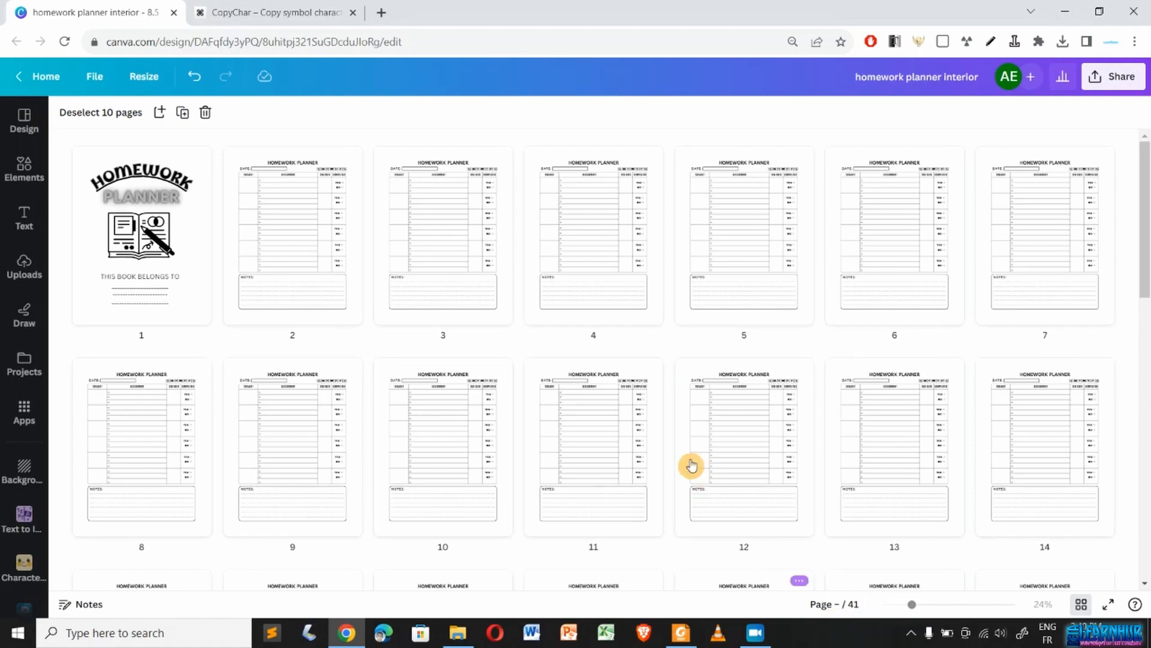
{"action": "scroll", "coordinate": [676, 437], "scroll_direction": "down", "scroll_amount": 6}
{"action": "scroll", "coordinate": [677, 437], "scroll_direction": "down", "scroll_amount": 6}
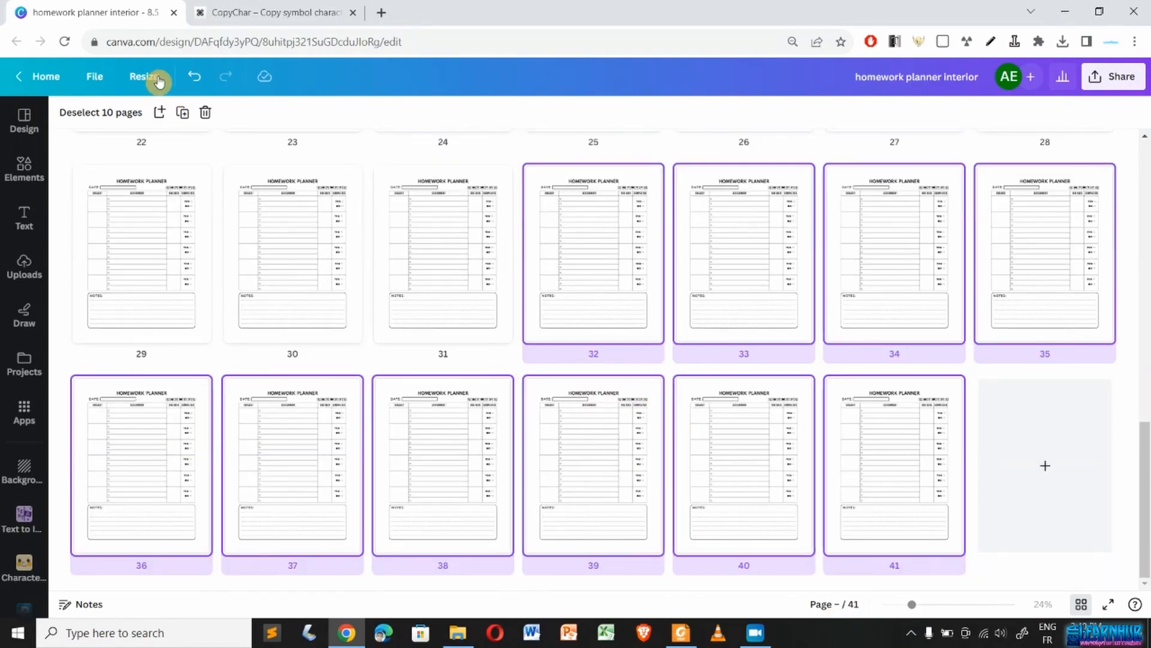
{"action": "left_click", "coordinate": [182, 116]}
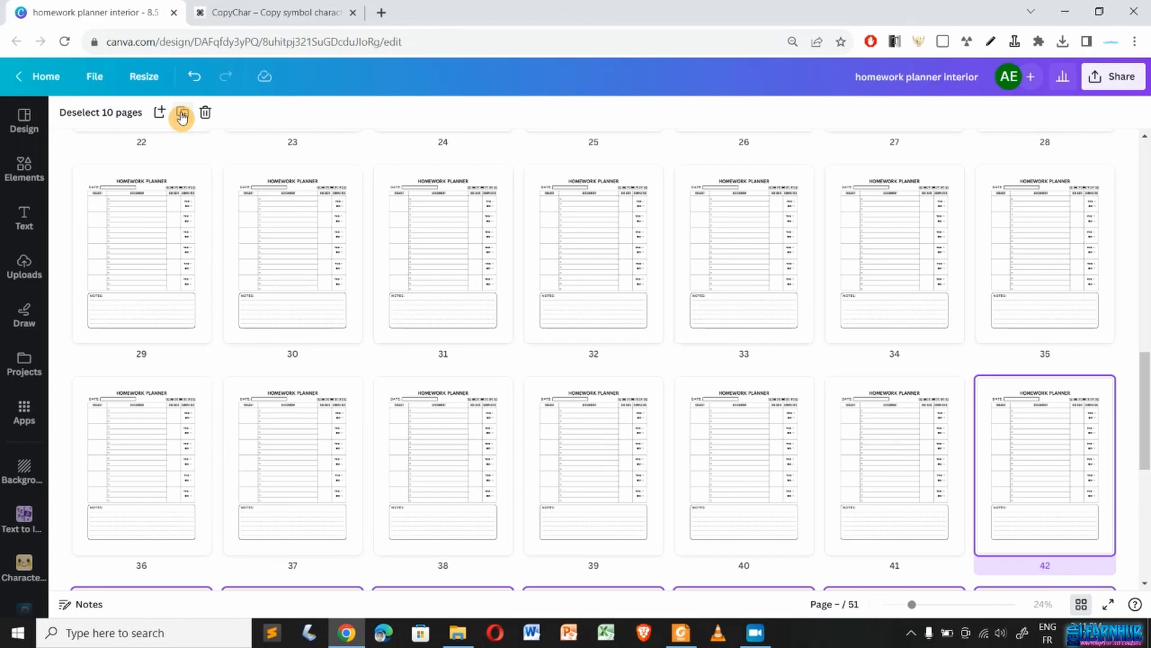
{"action": "left_click", "coordinate": [181, 116]}
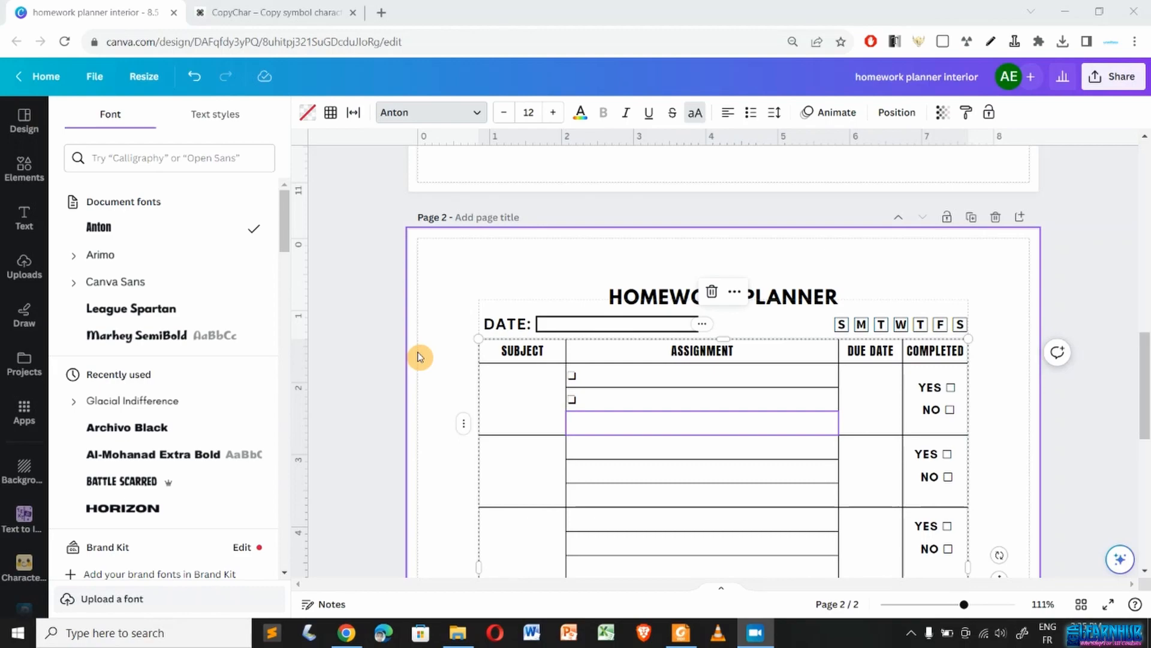
- Place the uploaded homework planner cover image on page 2 as a layout reference, and delete it
{"action": "scroll", "coordinate": [418, 357], "scroll_direction": "down", "scroll_amount": 2}
{"action": "scroll", "coordinate": [418, 357], "scroll_direction": "up", "scroll_amount": 2}
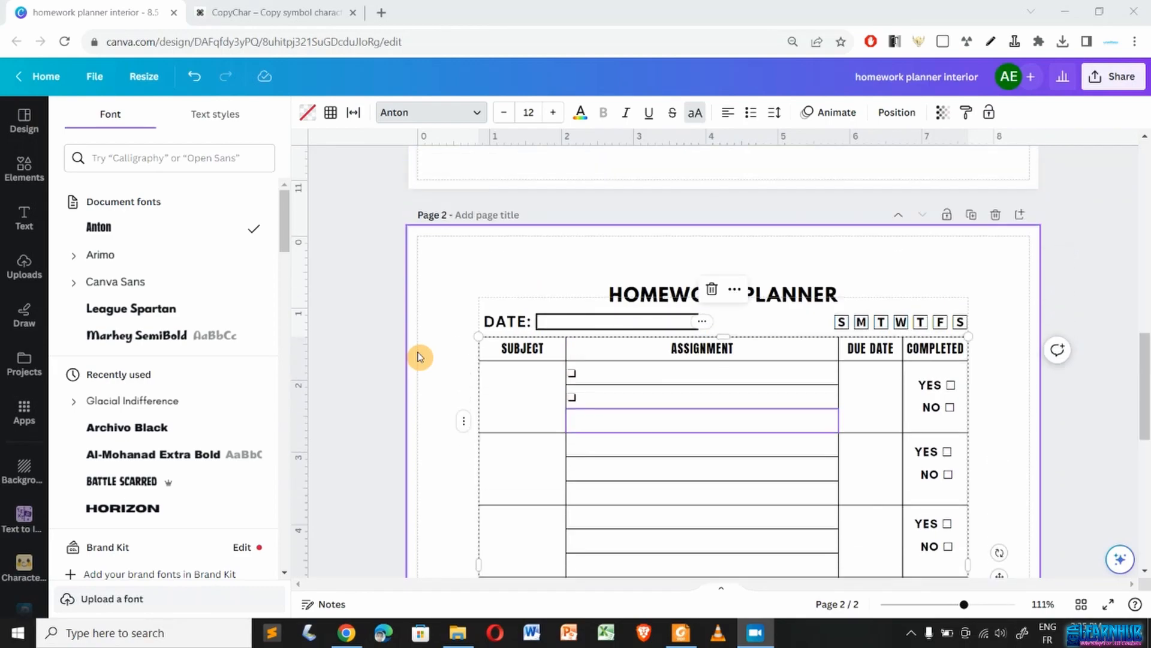
{"action": "scroll", "coordinate": [418, 356], "scroll_direction": "down", "scroll_amount": 2}
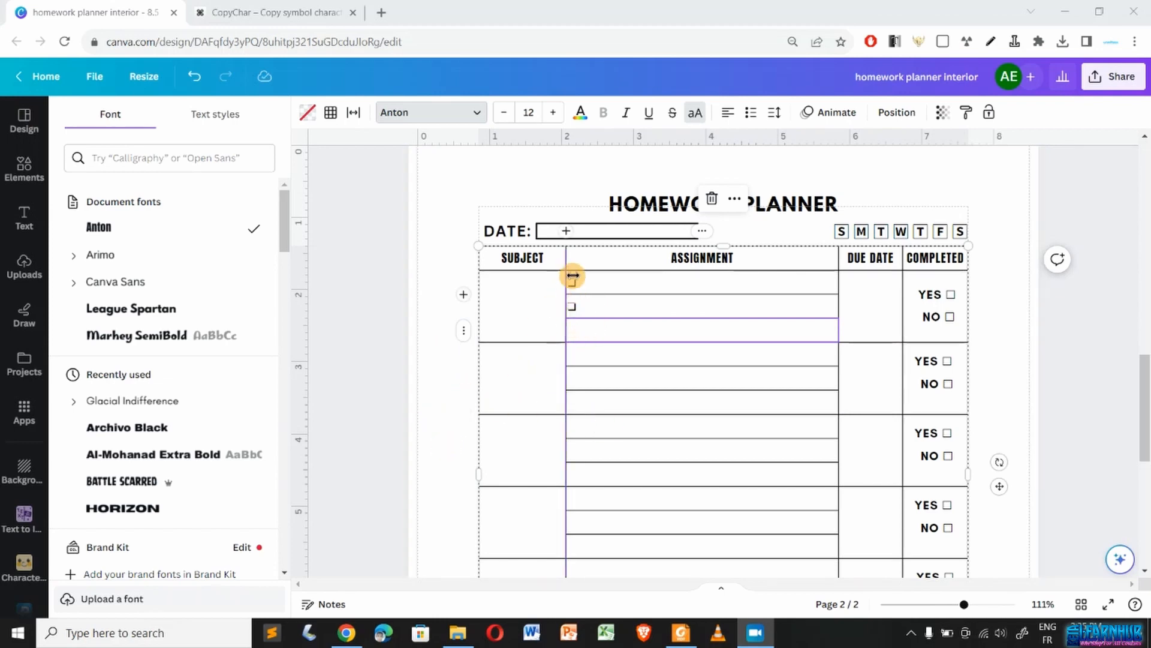
{"action": "left_click", "coordinate": [27, 264]}
{"action": "left_click", "coordinate": [99, 280]}
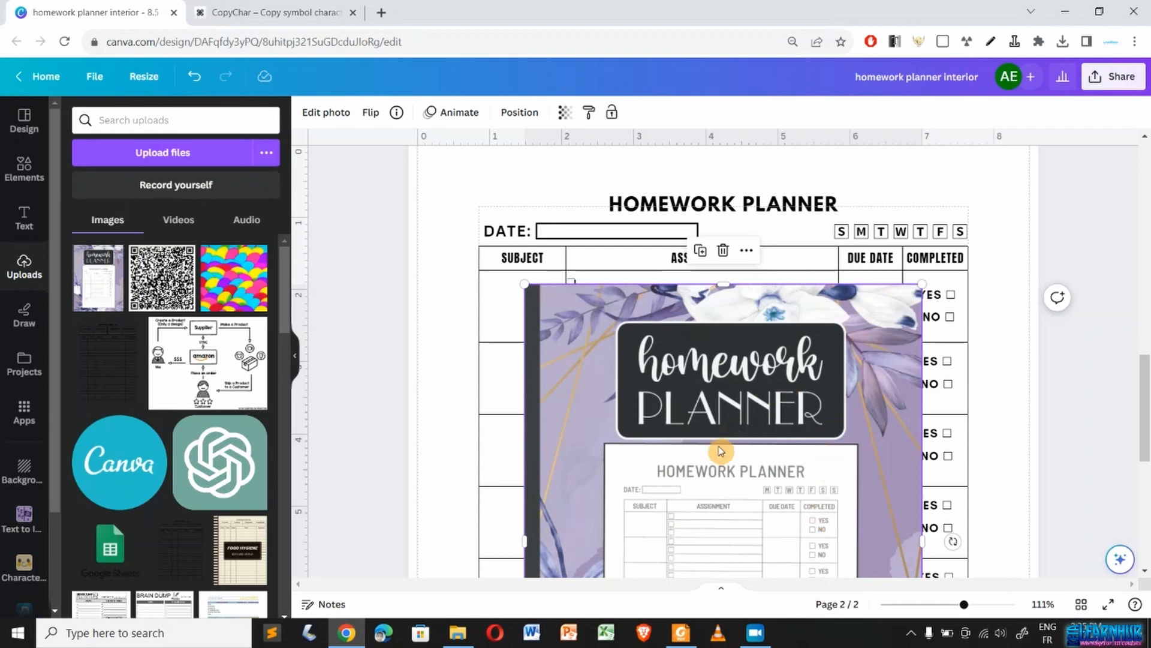
{"action": "key", "text": "Delete"}
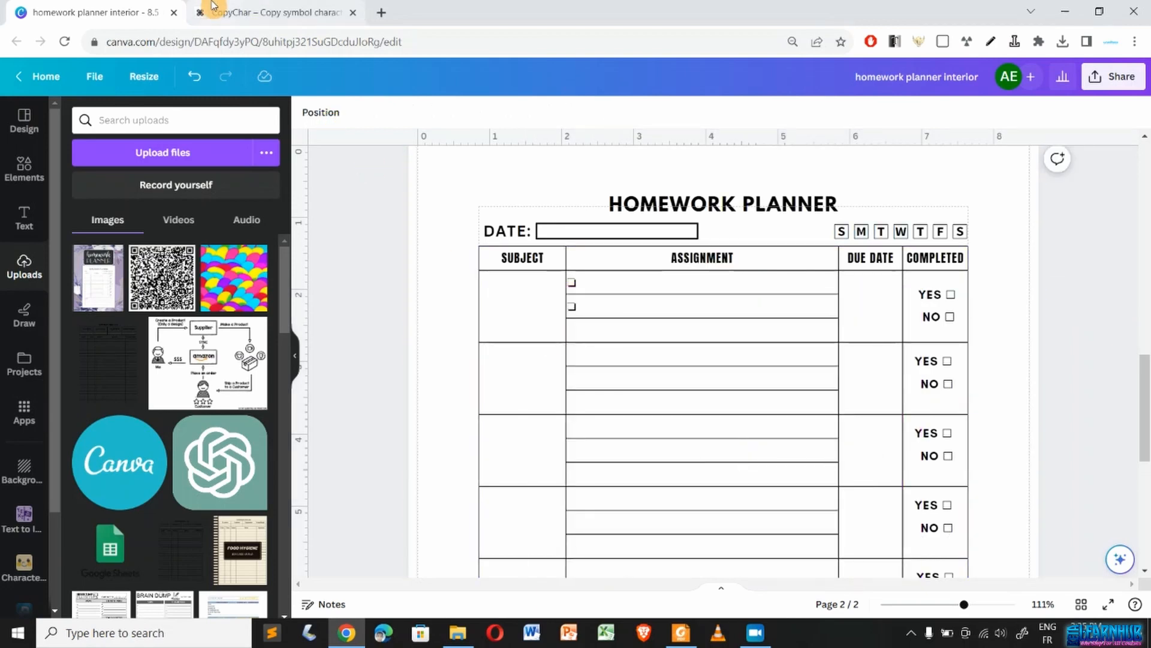
- Look through the CopyChar symbols for shadowed square checkbox characters, and return to the planner design
{"action": "left_click", "coordinate": [211, 7]}
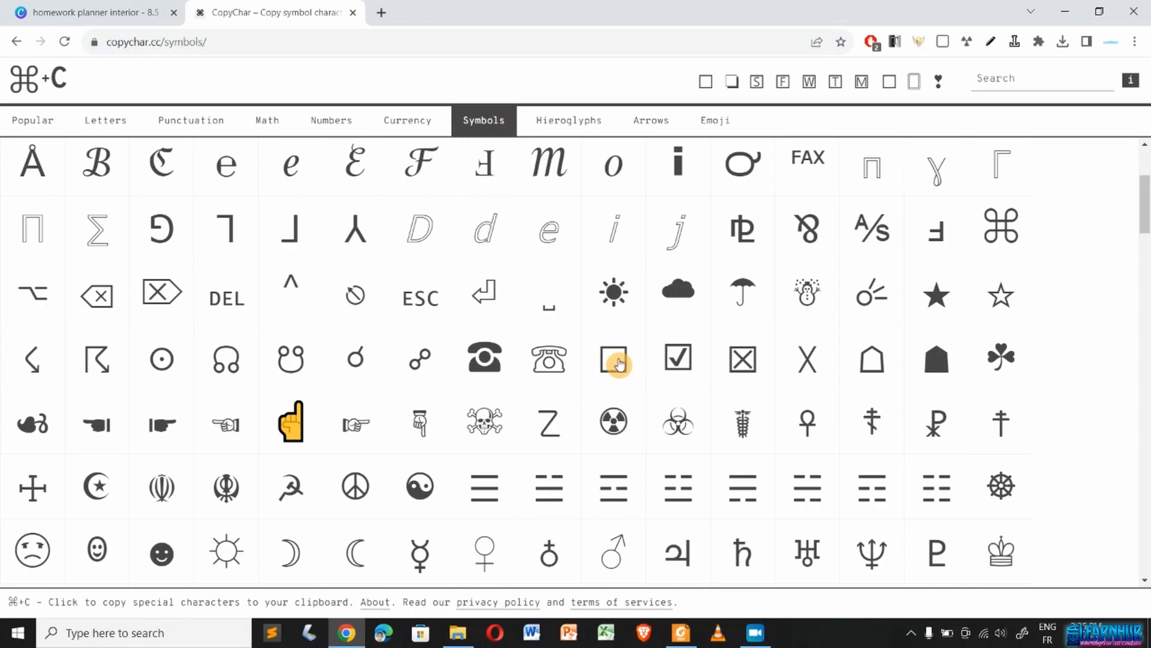
{"action": "scroll", "coordinate": [340, 409], "scroll_direction": "down", "scroll_amount": 5}
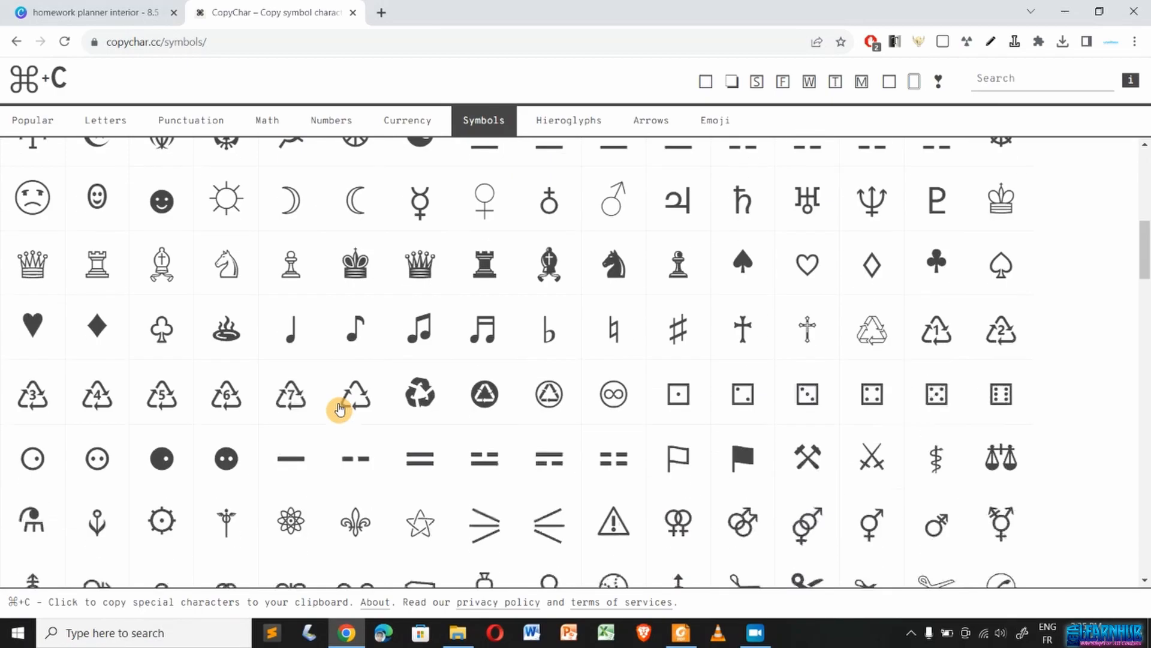
{"action": "scroll", "coordinate": [412, 462], "scroll_direction": "down", "scroll_amount": 7}
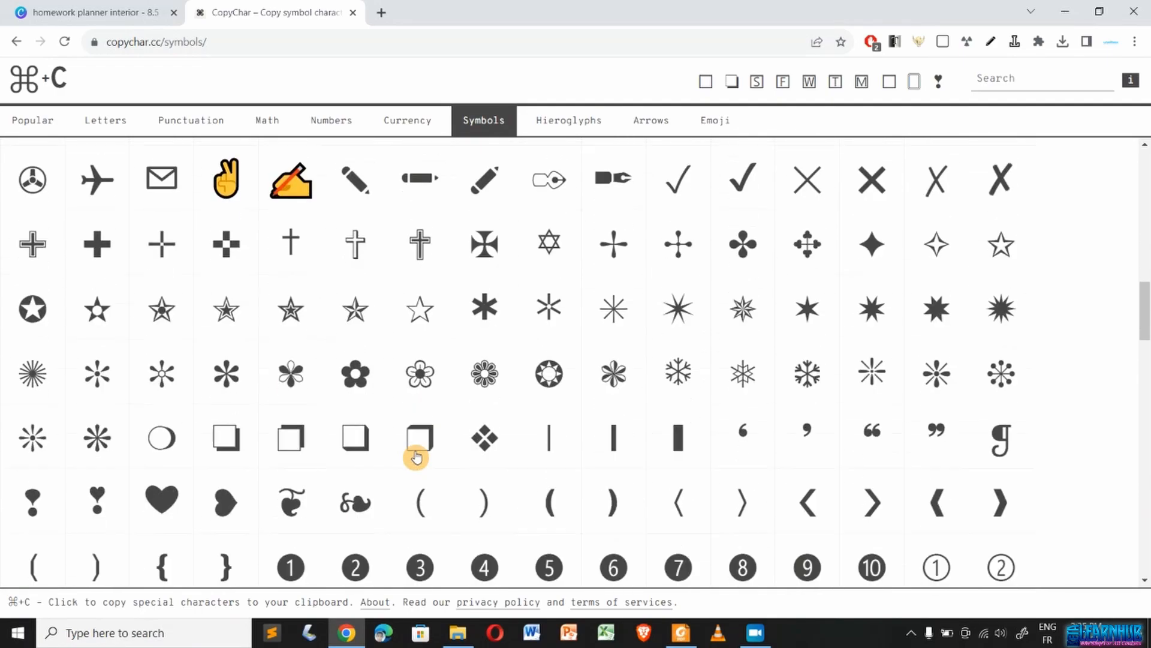
{"action": "scroll", "coordinate": [416, 458], "scroll_direction": "down", "scroll_amount": 1}
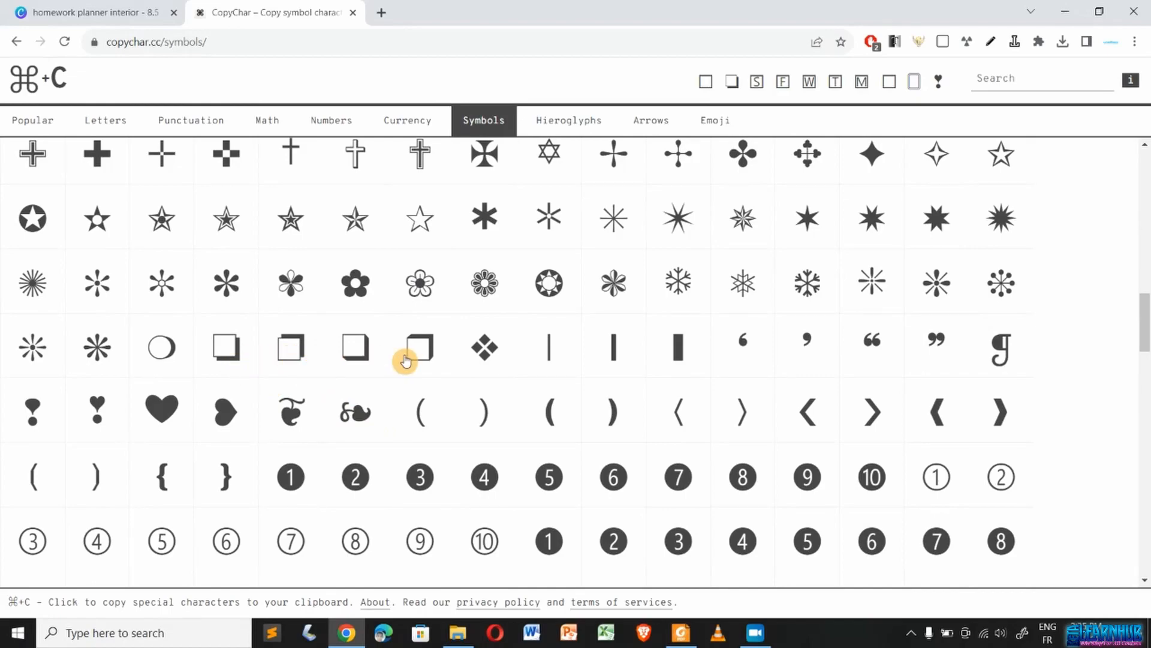
{"action": "scroll", "coordinate": [280, 332], "scroll_direction": "up", "scroll_amount": 4}
{"action": "left_click", "coordinate": [74, 5]}
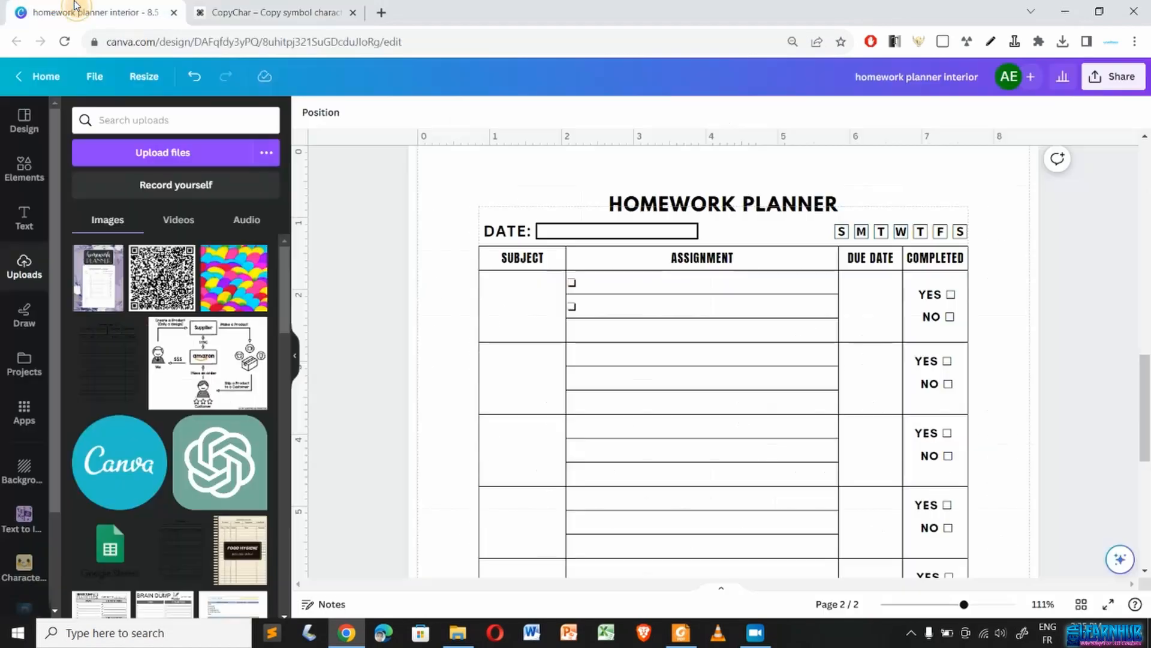
- Copy the ❑ checkbox from the first assignment line into the third assignment line of the first subject block
{"action": "left_click", "coordinate": [575, 286]}
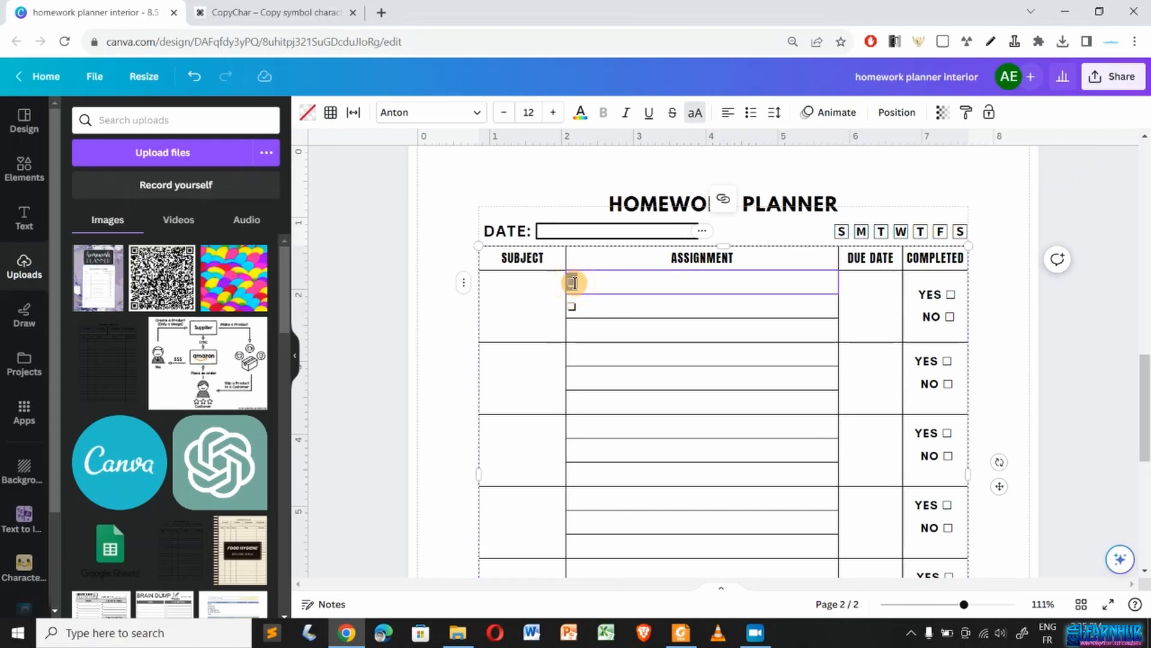
{"action": "left_click", "coordinate": [581, 334]}
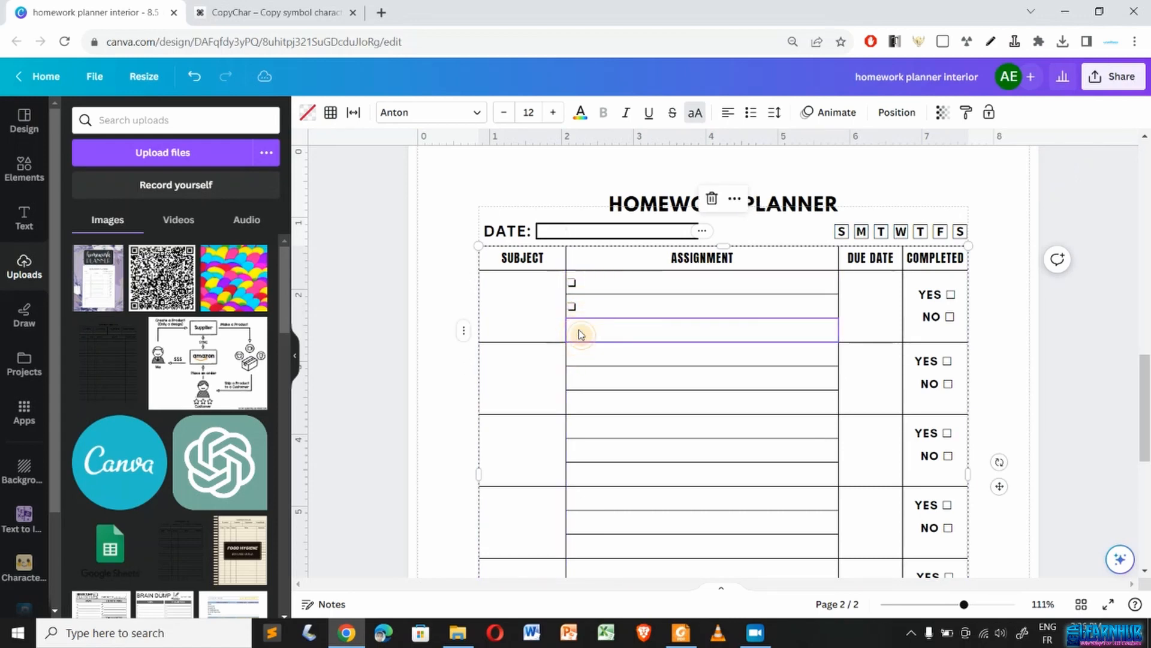
{"action": "left_click", "coordinate": [579, 330]}
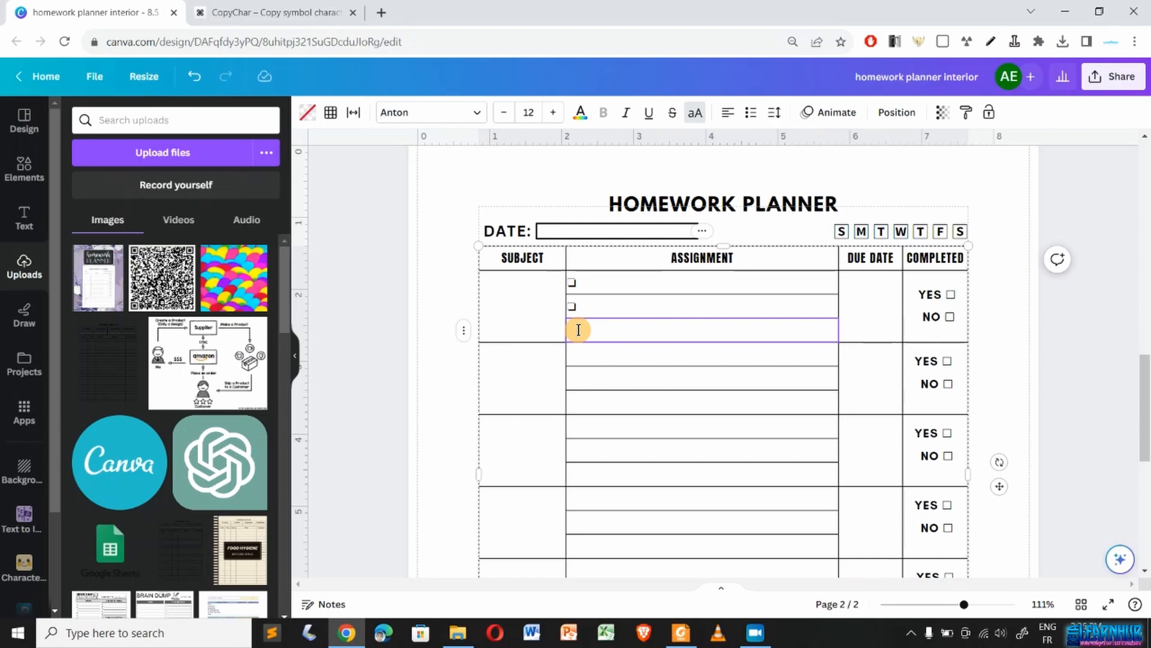
{"action": "key", "text": "Down"}
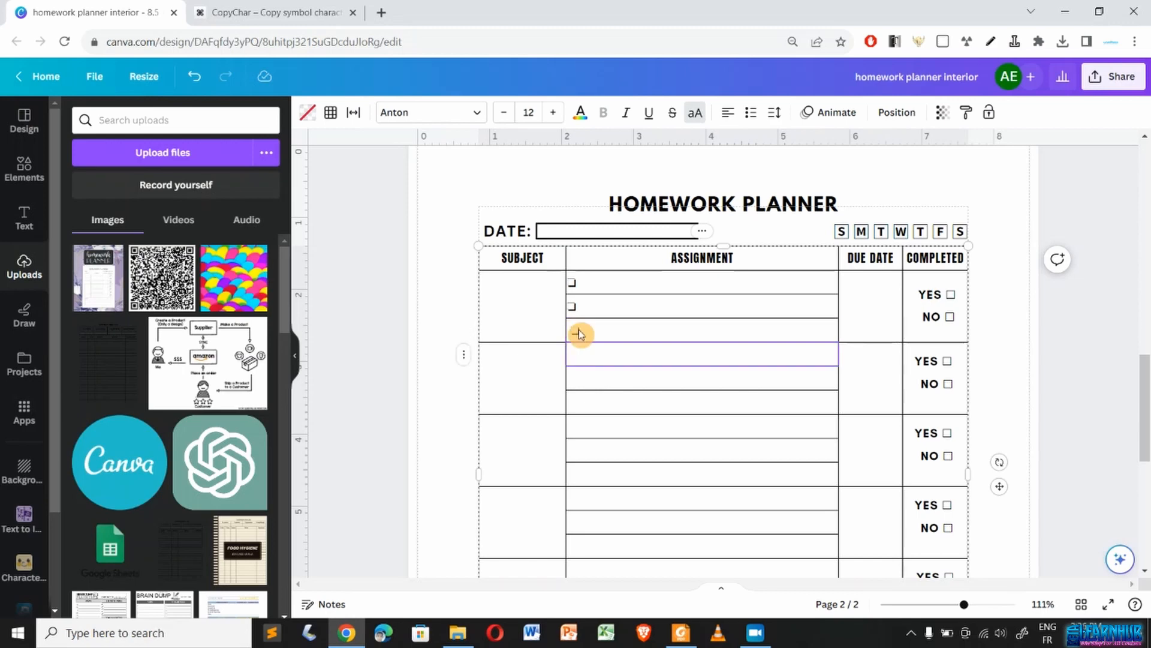
{"action": "left_click", "coordinate": [578, 330]}
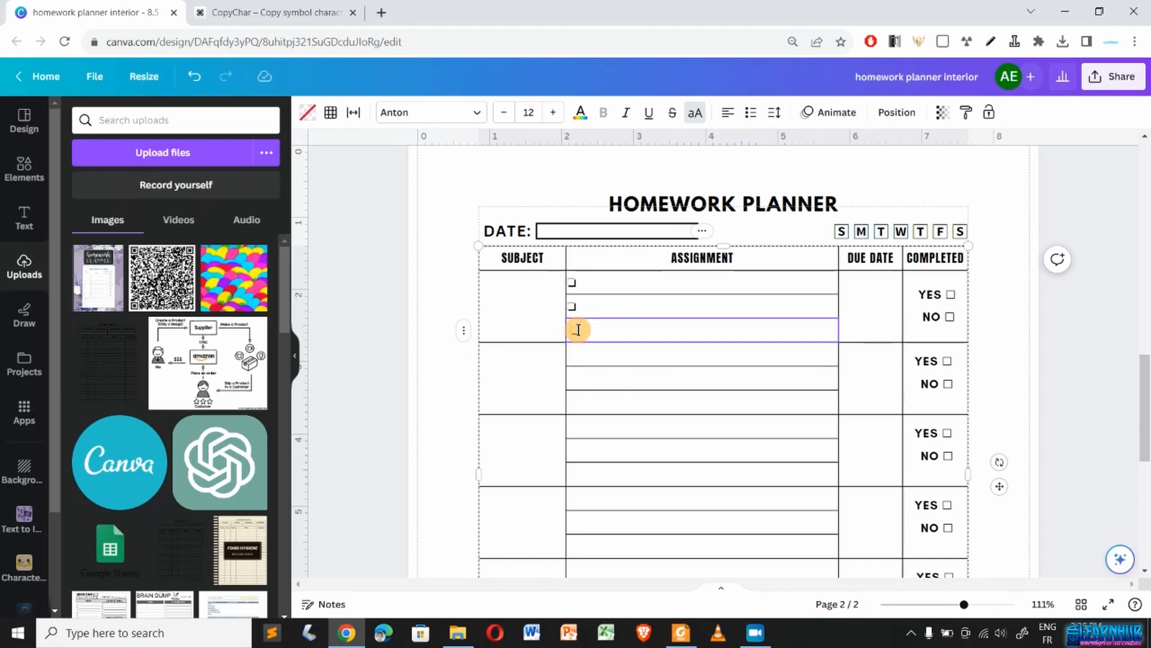
- Add a ❑ checkbox to each of the three assignment lines in the second subject block
{"action": "key", "text": "Down"}
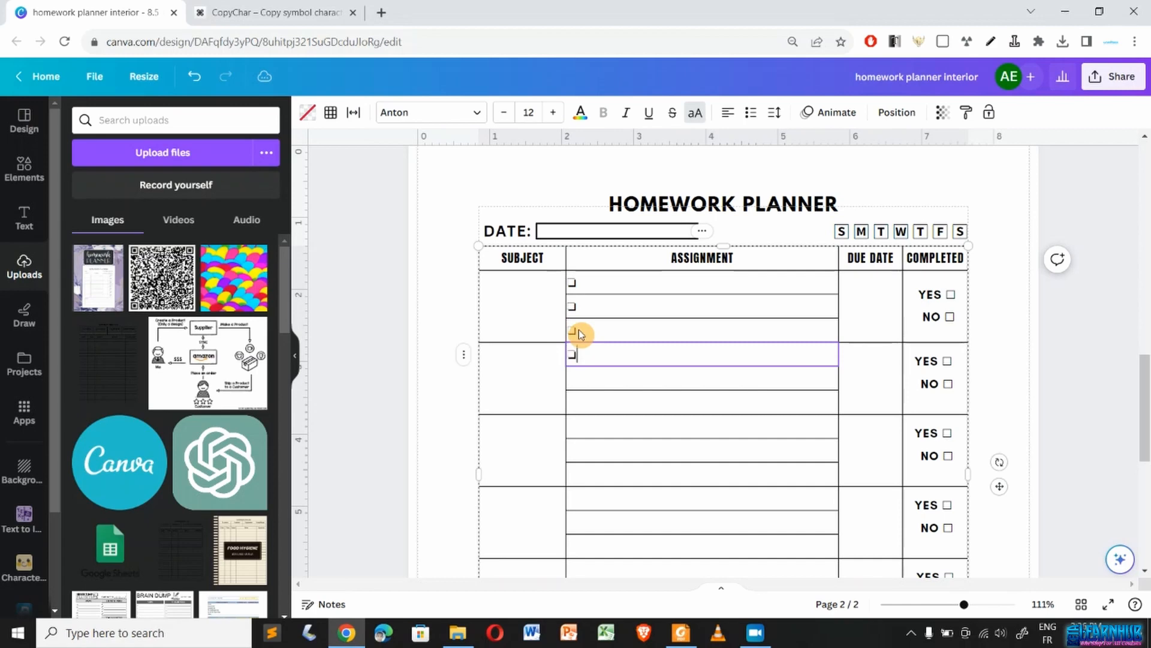
{"action": "key", "text": "Down"}
{"action": "key", "text": "Down"}
{"action": "type", "text": "❑"}
{"action": "key", "text": "Down"}
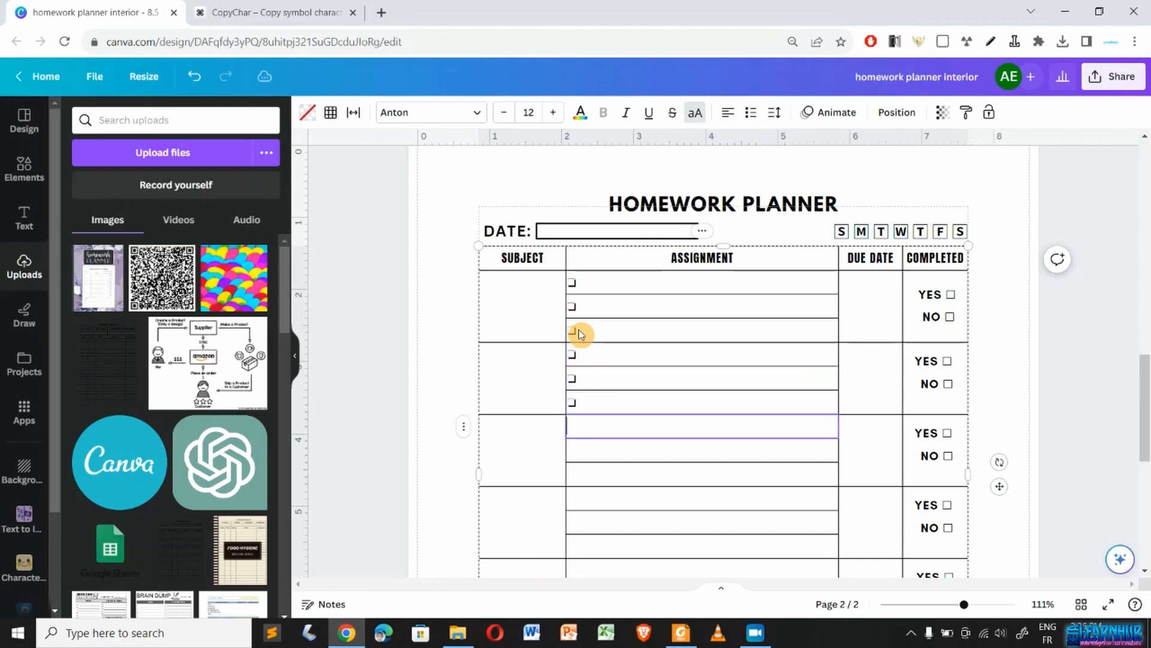
- Add ❑ checkboxes to all assignment lines of the third and fourth subject blocks
{"action": "type", "text": "❑"}
{"action": "key", "text": "Down"}
{"action": "type", "text": "❑"}
{"action": "key", "text": "Down"}
{"action": "key", "text": "Down"}
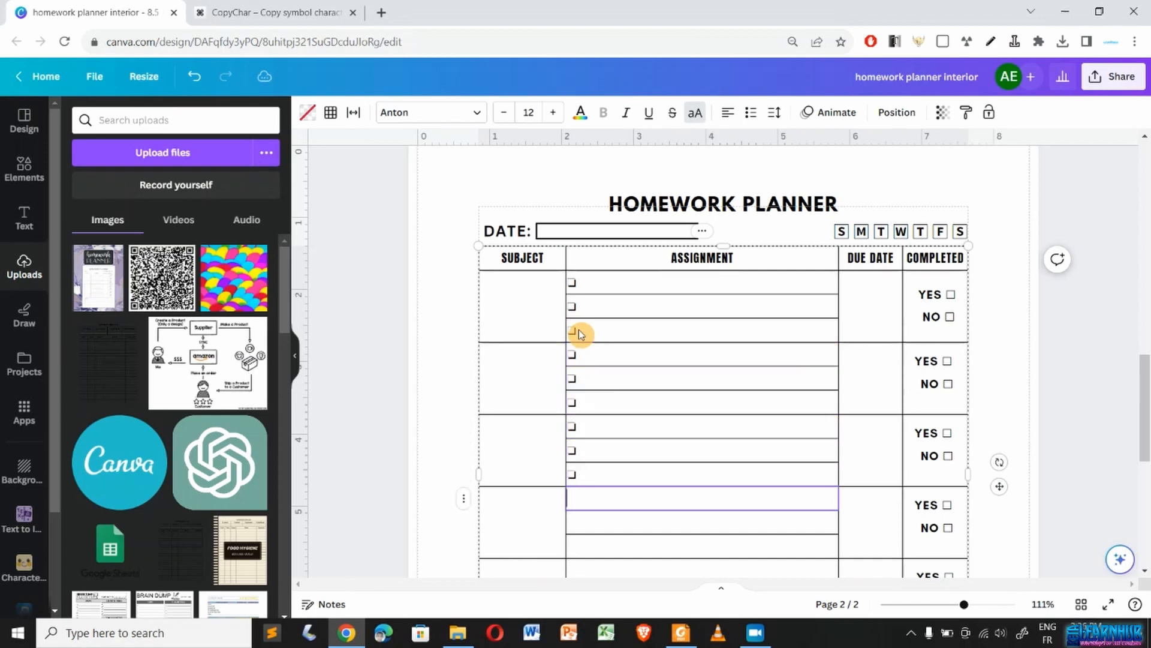
{"action": "type", "text": "❑"}
{"action": "key", "text": "Down"}
{"action": "type", "text": "❑"}
{"action": "key", "text": "Down"}
{"action": "key", "text": "Down"}
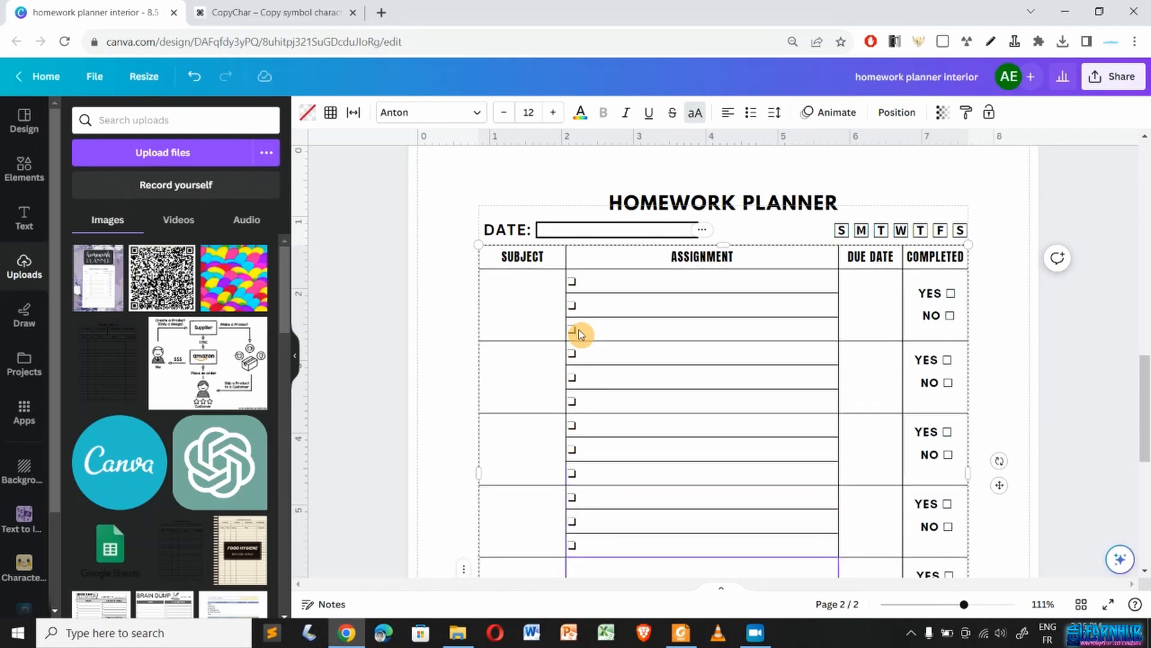
- Add ❑ checkboxes to all assignment lines of the fifth and sixth subject blocks
{"action": "type", "text": "❑"}
{"action": "key", "text": "Down"}
{"action": "key", "text": "Down"}
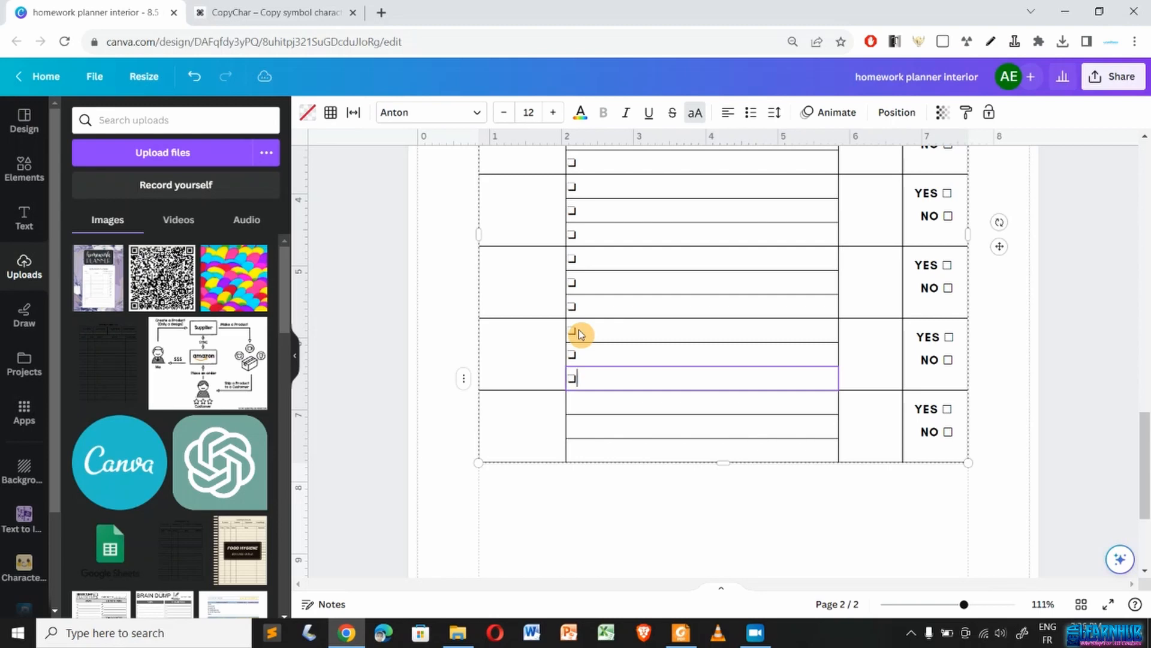
{"action": "key", "text": "Down"}
{"action": "type", "text": "❑"}
{"action": "key", "text": "Down"}
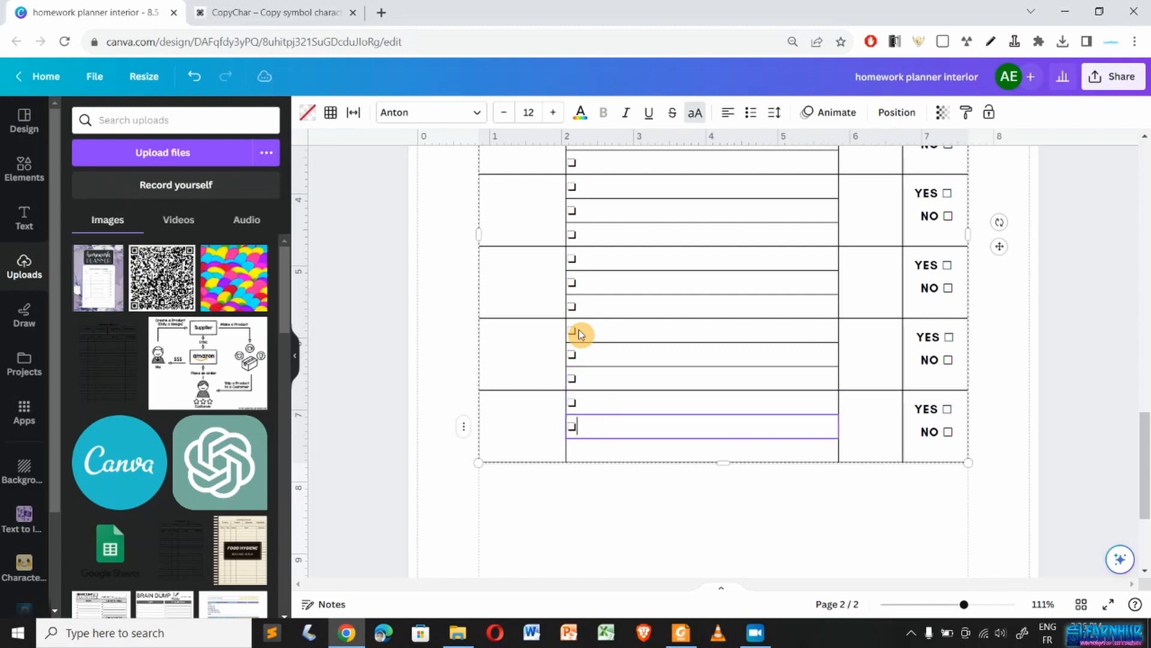
{"action": "key", "text": "Down"}
{"action": "type", "text": "❑"}
{"action": "scroll", "coordinate": [722, 331], "scroll_direction": "up", "scroll_amount": 4}
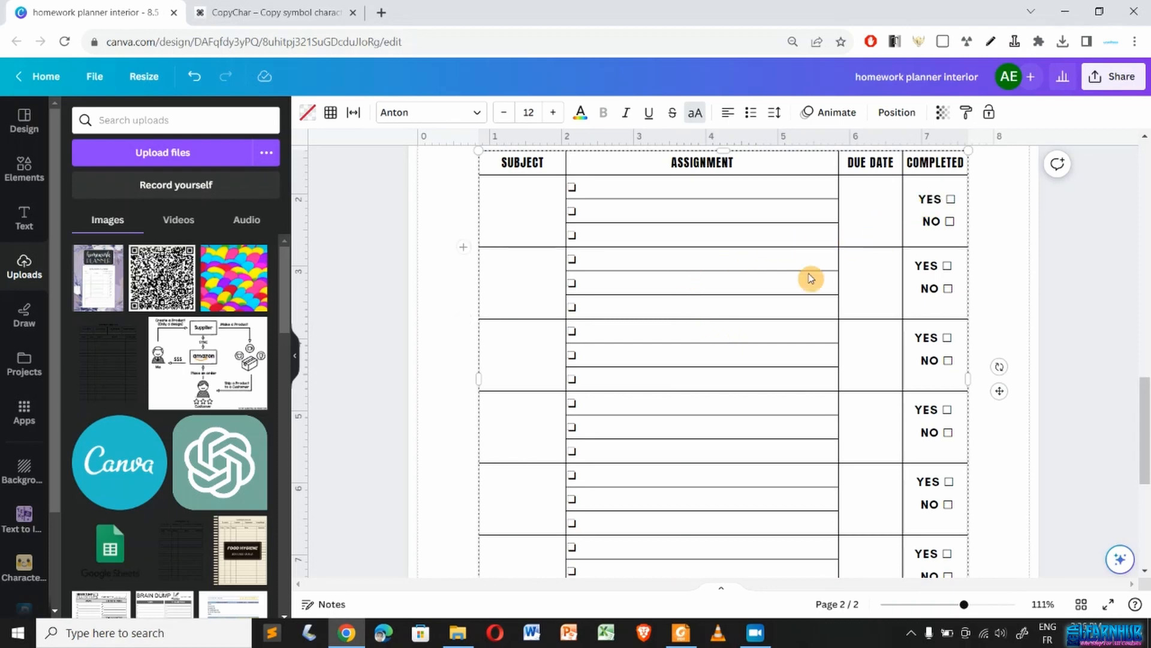
- Review the assignment checkboxes and the YES/NO cells across all subject blocks of the planner table
{"action": "scroll", "coordinate": [724, 351], "scroll_direction": "down", "scroll_amount": 3}
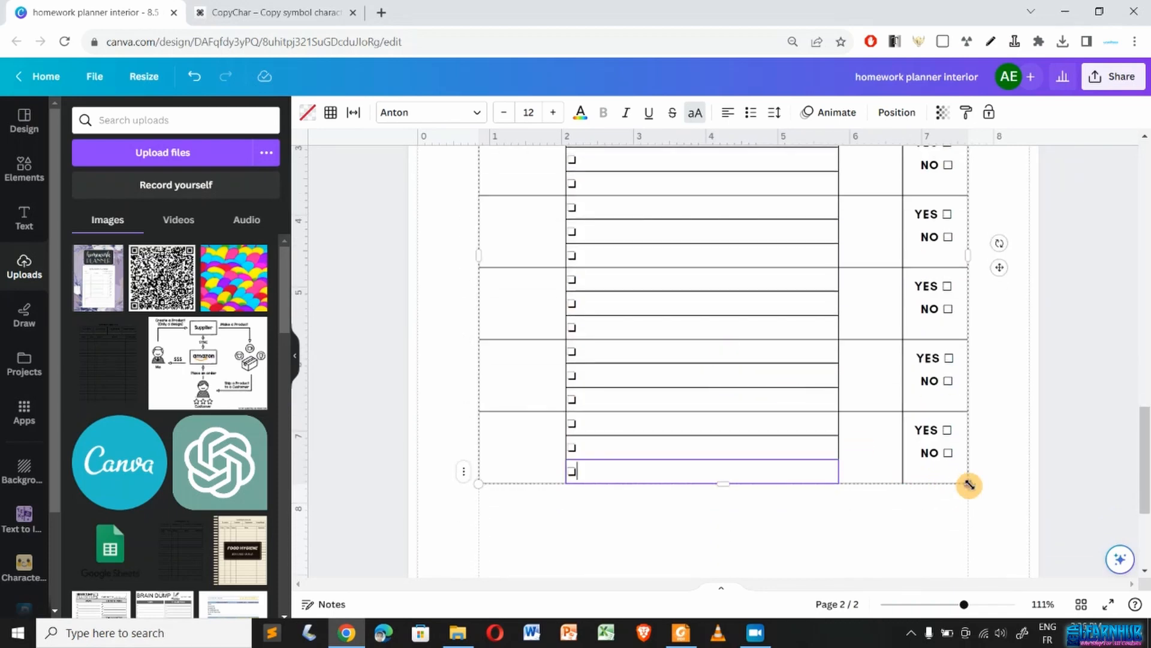
{"action": "left_click_drag", "start_coordinate": [968, 482], "coordinate": [969, 453]}
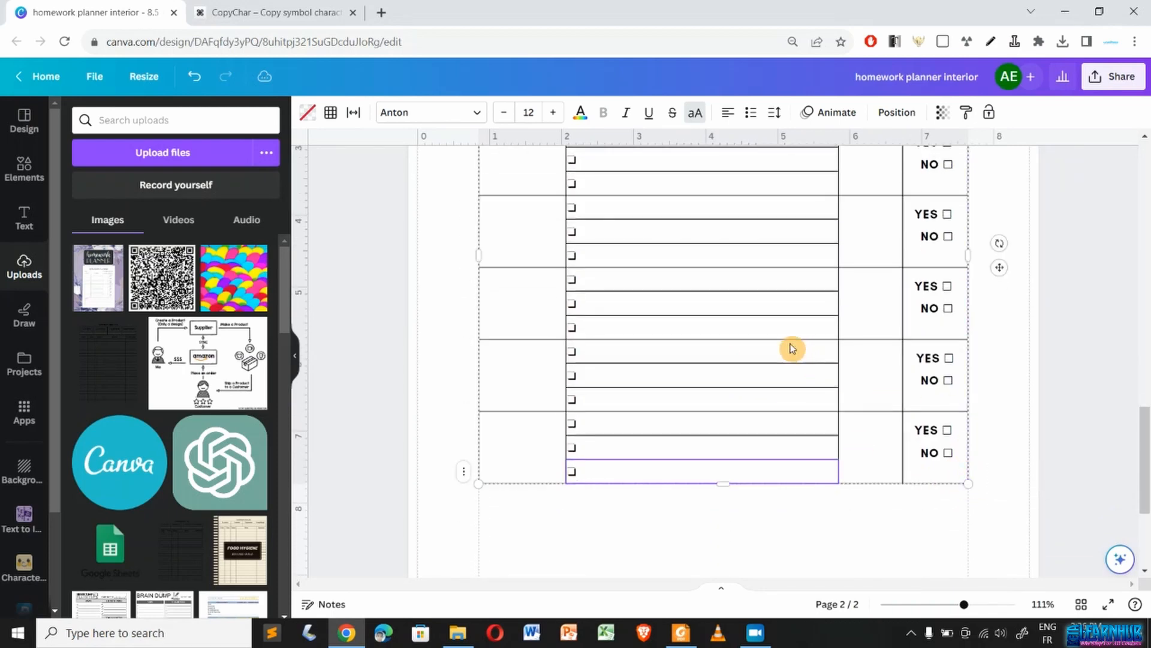
{"action": "scroll", "coordinate": [792, 348], "scroll_direction": "up", "scroll_amount": 3}
{"action": "scroll", "coordinate": [792, 348], "scroll_direction": "down", "scroll_amount": 2}
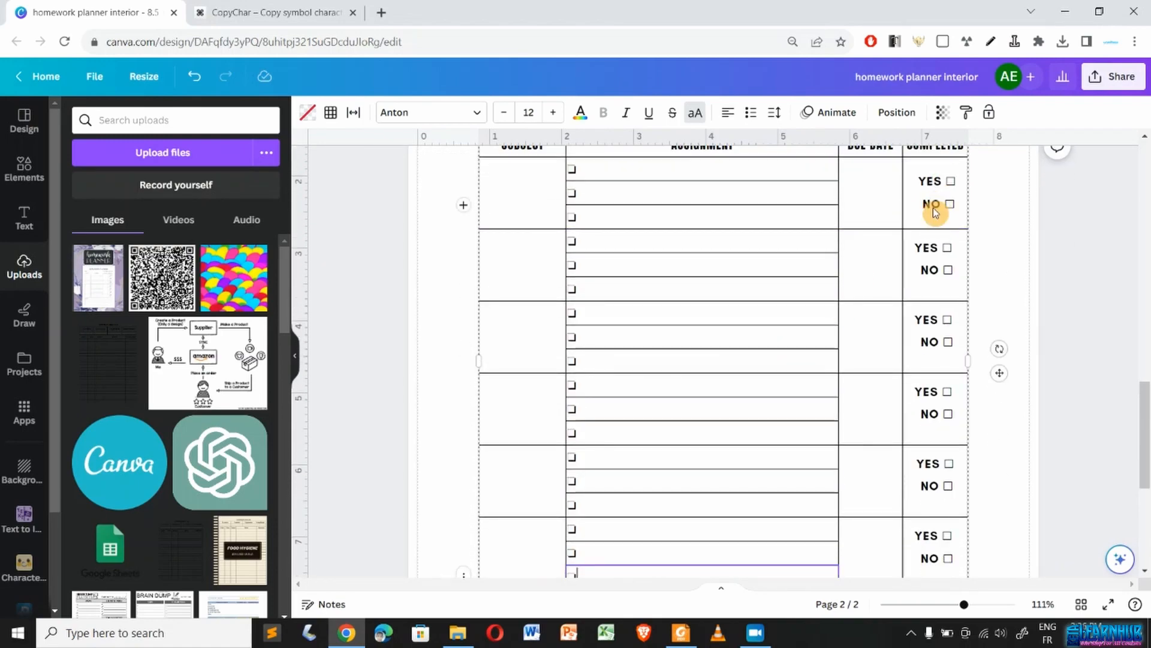
{"action": "scroll", "coordinate": [909, 372], "scroll_direction": "down", "scroll_amount": 1}
{"action": "scroll", "coordinate": [914, 376], "scroll_direction": "up", "scroll_amount": 1}
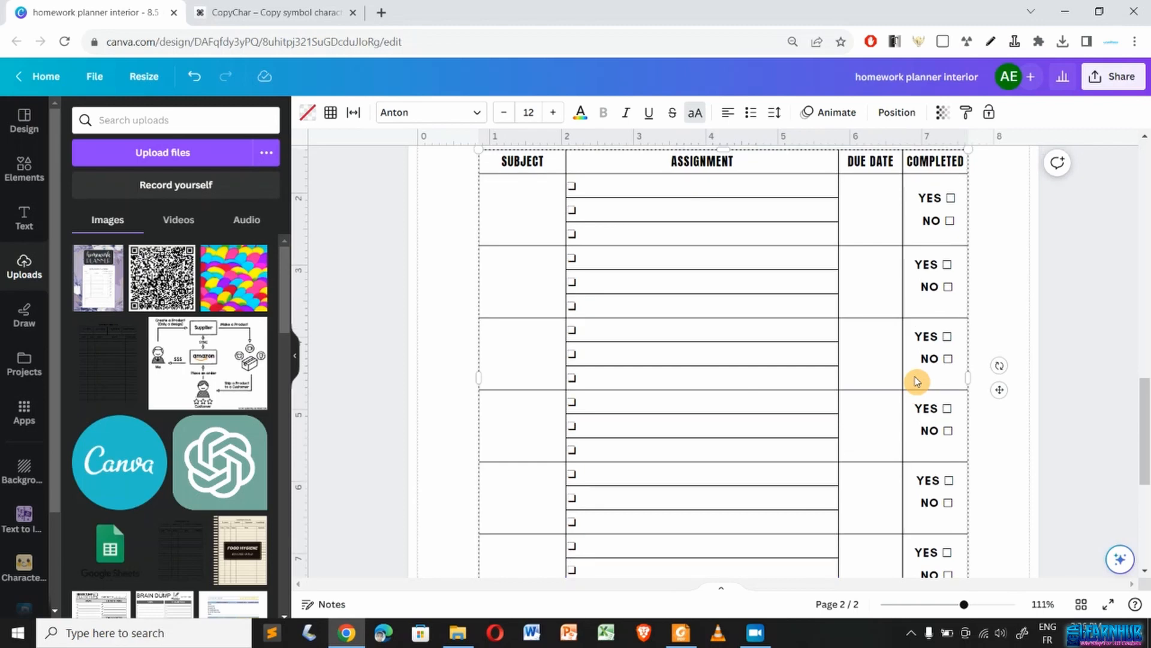
{"action": "left_click", "coordinate": [938, 280]}
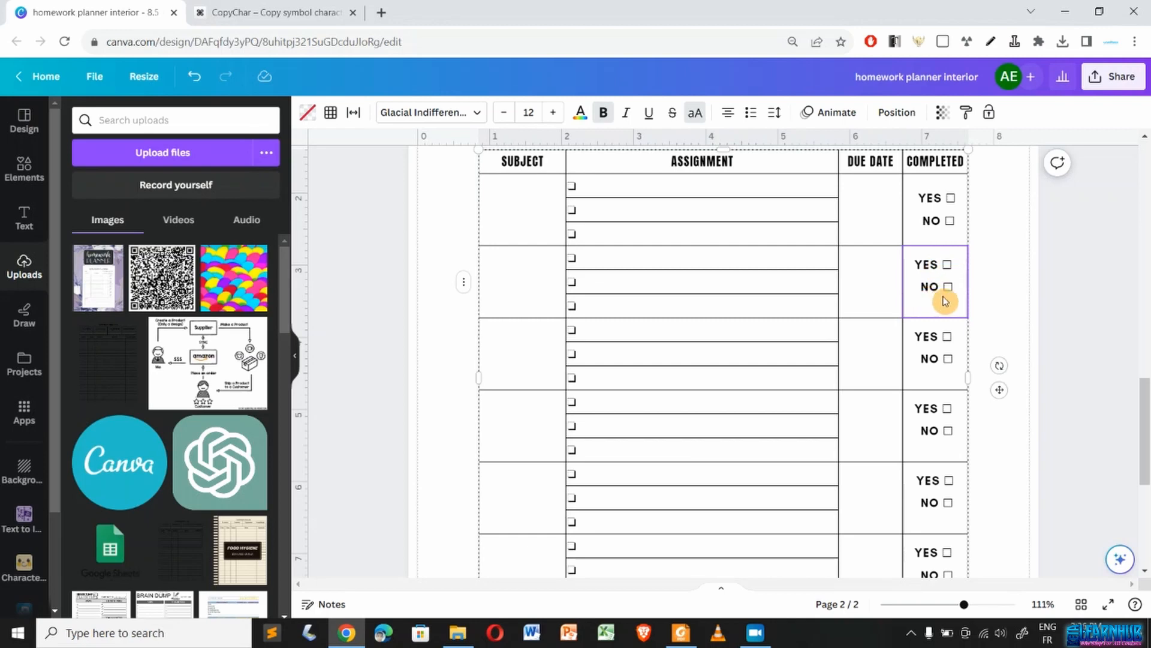
{"action": "scroll", "coordinate": [733, 413], "scroll_direction": "down", "scroll_amount": 3}
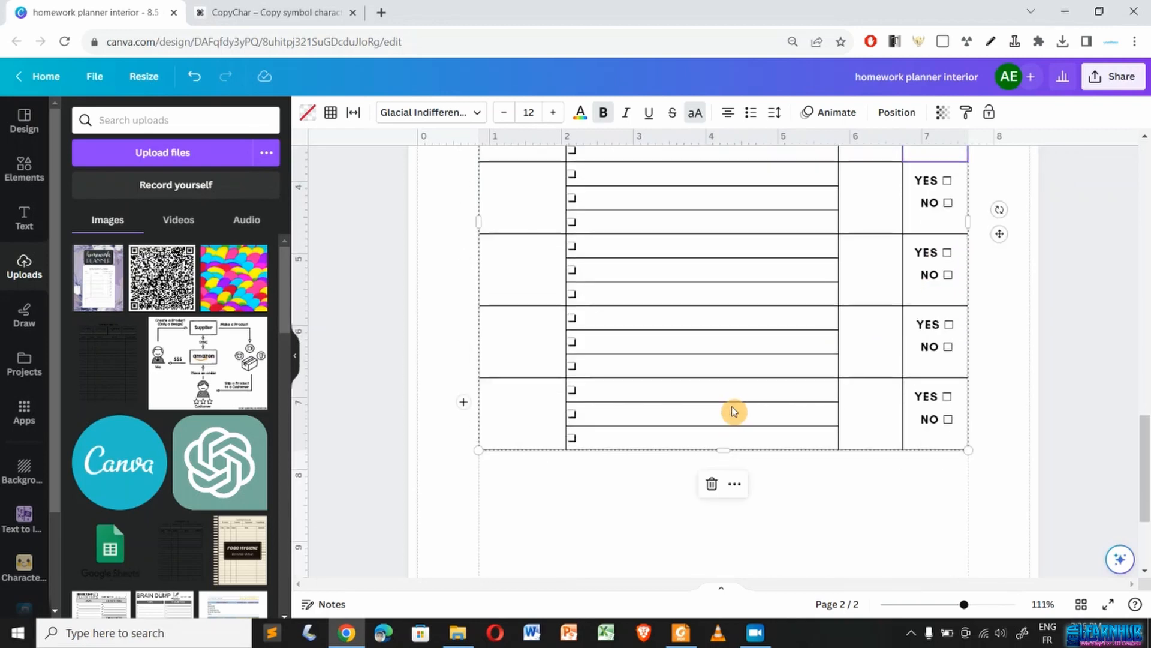
{"action": "scroll", "coordinate": [563, 482], "scroll_direction": "up", "scroll_amount": 1}
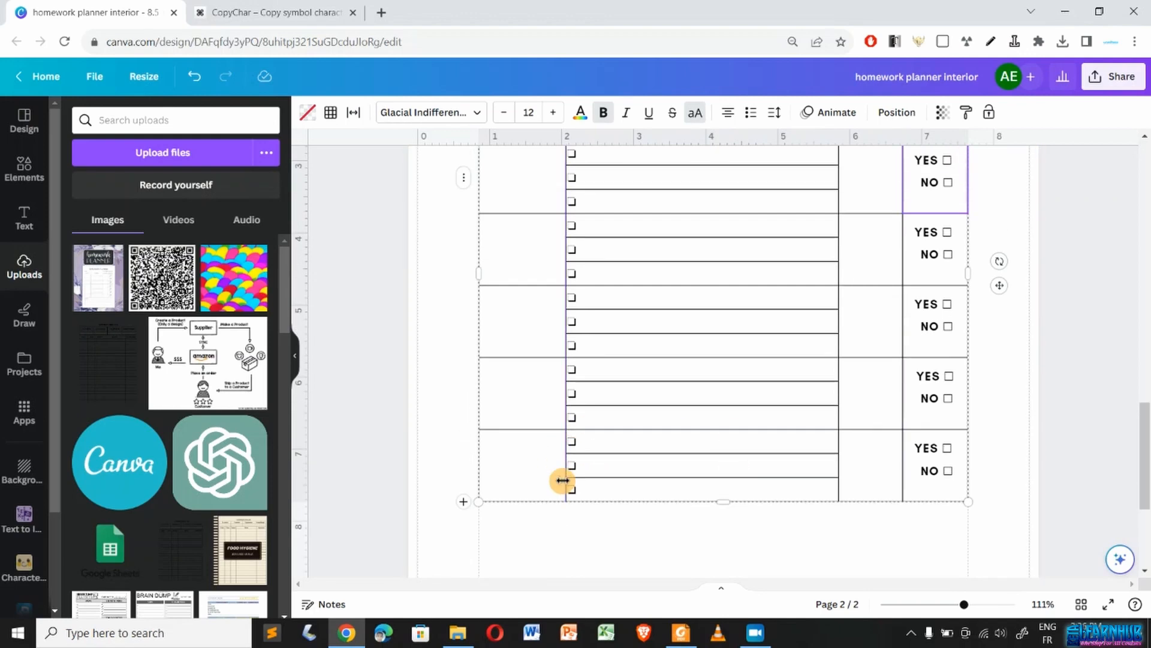
{"action": "scroll", "coordinate": [562, 479], "scroll_direction": "up", "scroll_amount": 3}
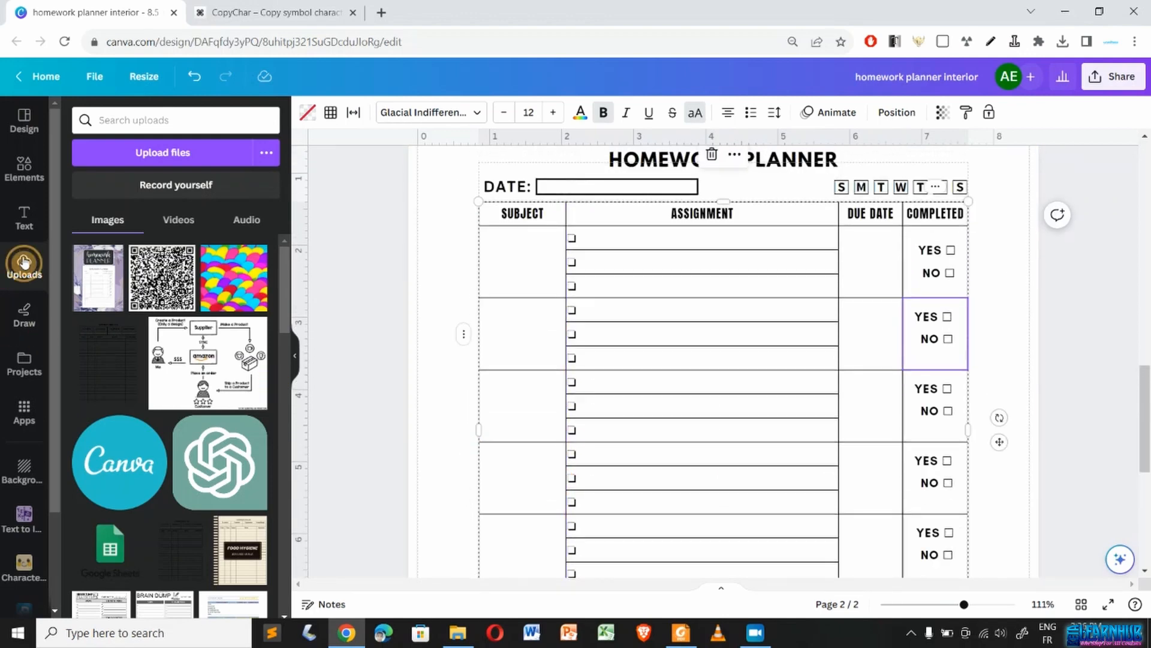
- Place the uploaded homework planner reference image on the page, examine its notes section, and remove the image again
{"action": "left_click", "coordinate": [101, 285]}
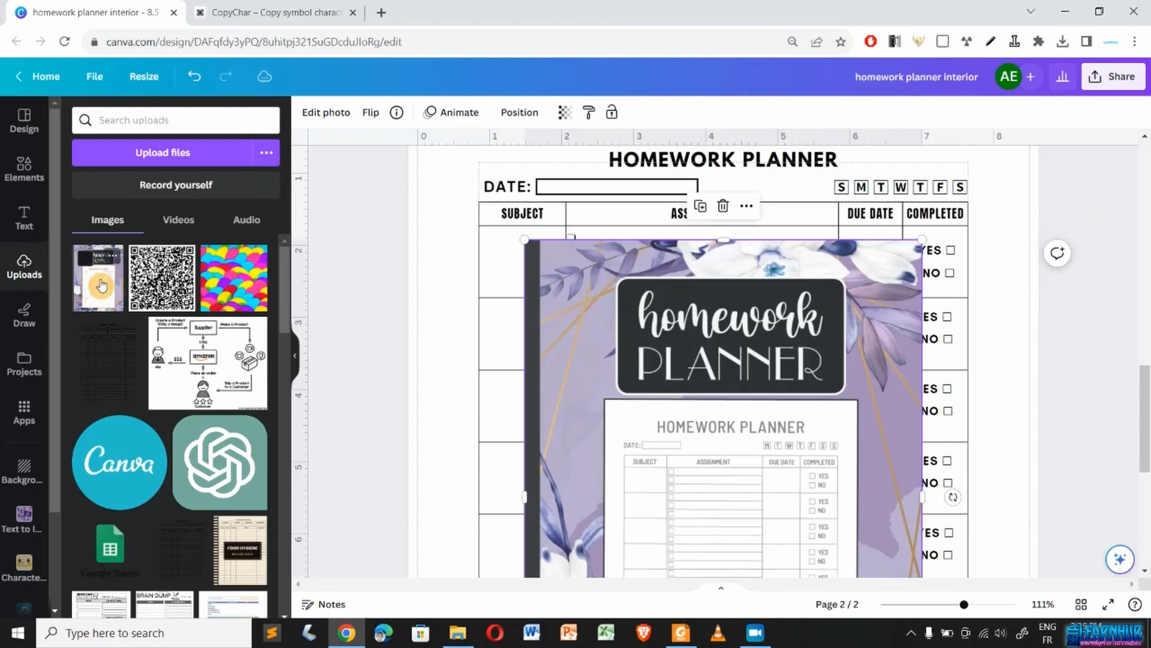
{"action": "scroll", "coordinate": [794, 419], "scroll_direction": "down", "scroll_amount": 3}
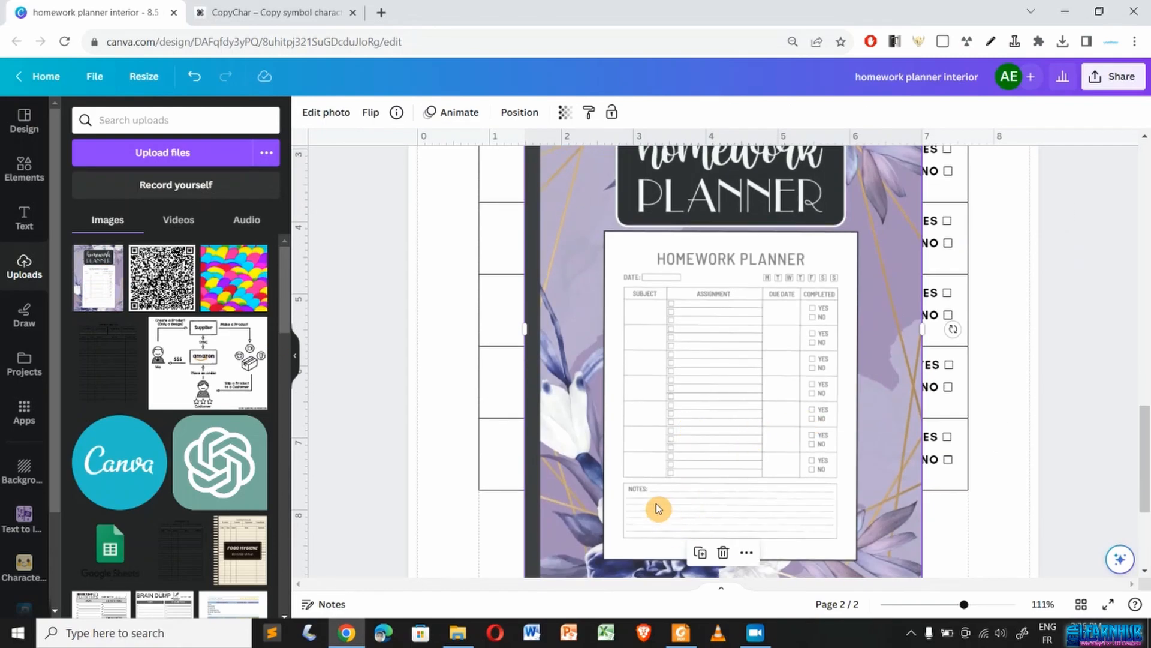
{"action": "key", "text": "Delete"}
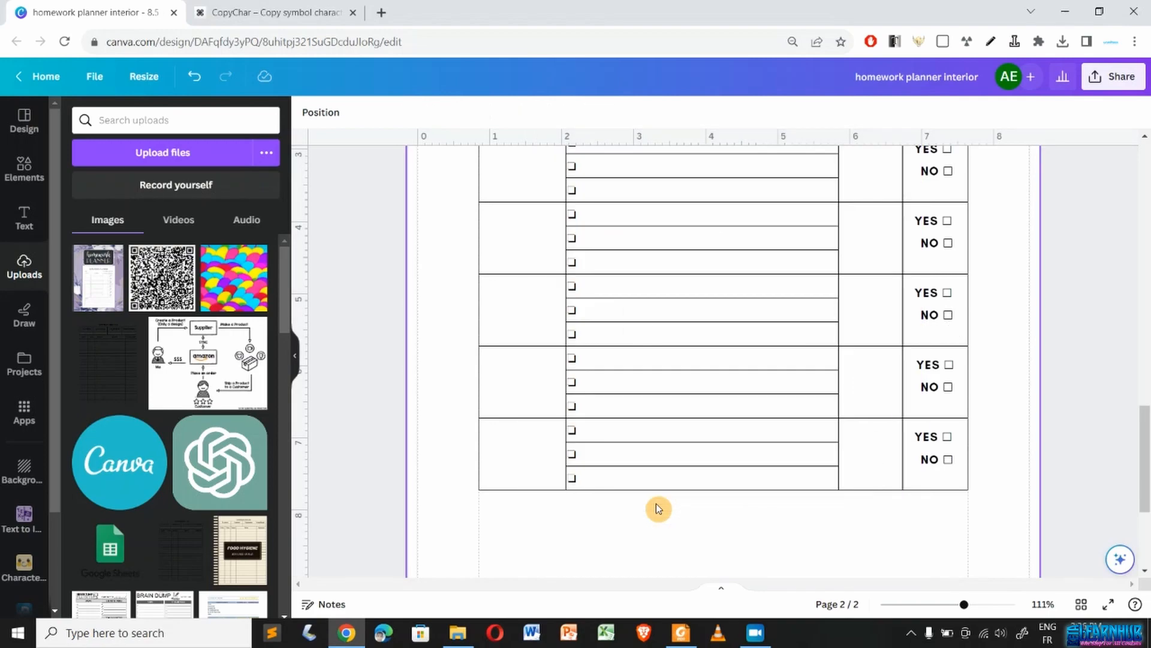
- Copy the DATE: label and place the copy just below the table, aligned with the table's left edge
{"action": "scroll", "coordinate": [656, 503], "scroll_direction": "down", "scroll_amount": 3}
{"action": "scroll", "coordinate": [657, 509], "scroll_direction": "down", "scroll_amount": 1}
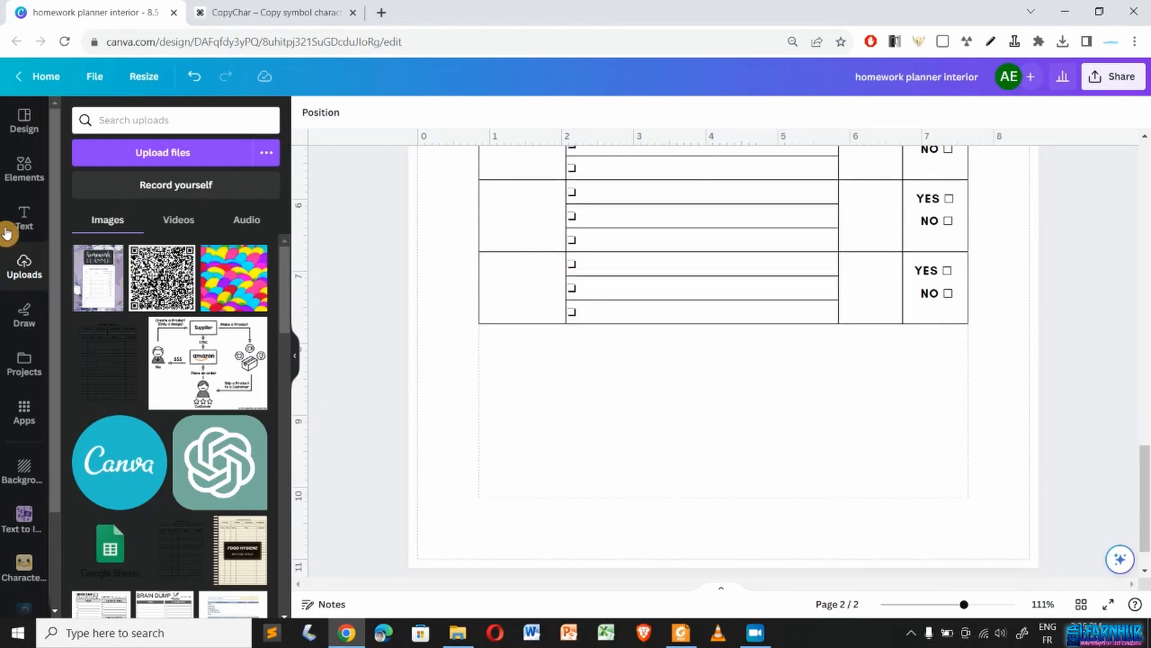
{"action": "left_click", "coordinate": [24, 170]}
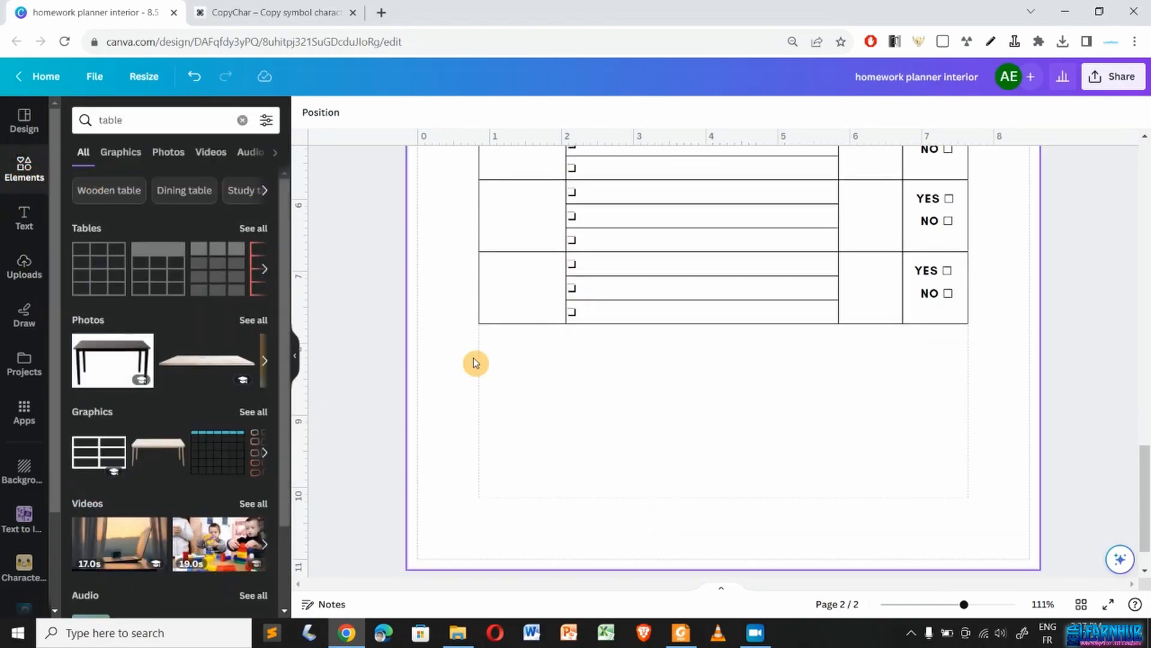
{"action": "scroll", "coordinate": [476, 360], "scroll_direction": "up", "scroll_amount": 5}
{"action": "scroll", "coordinate": [476, 362], "scroll_direction": "down", "scroll_amount": 2}
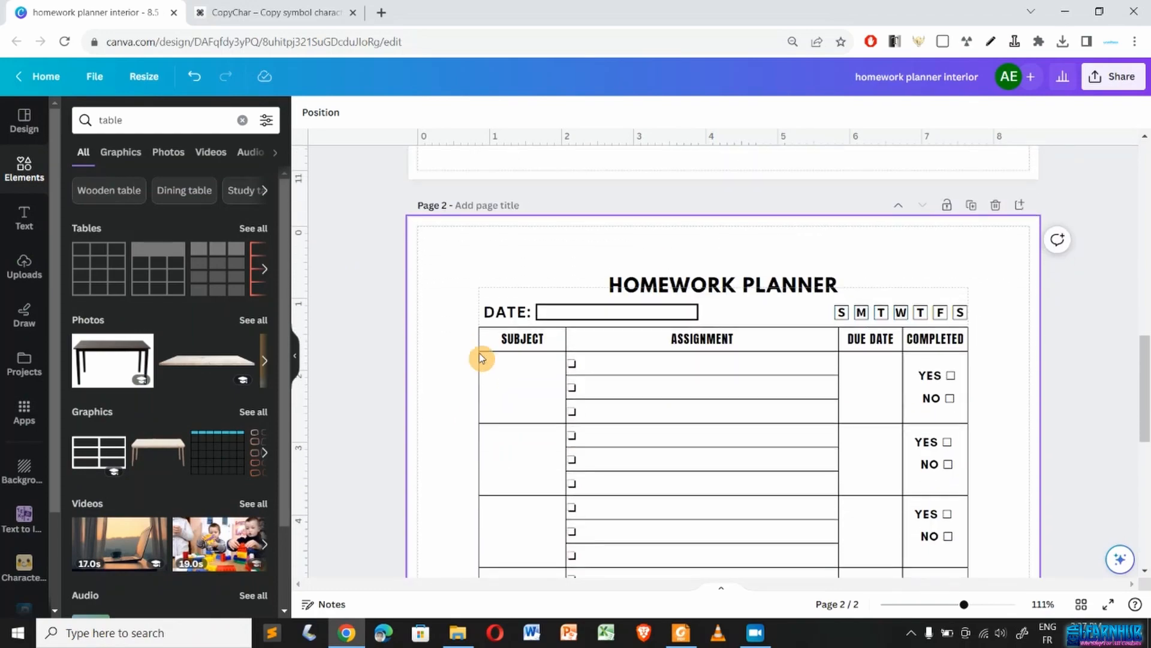
{"action": "left_click", "coordinate": [509, 313]}
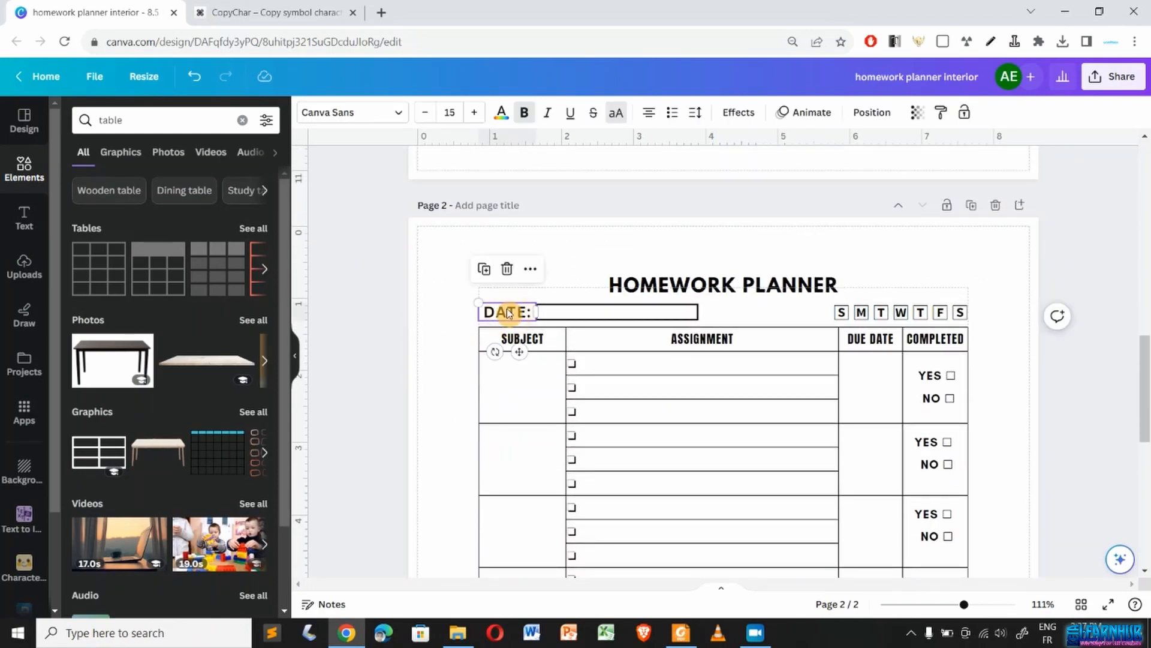
{"action": "scroll", "coordinate": [508, 310], "scroll_direction": "down", "scroll_amount": 6}
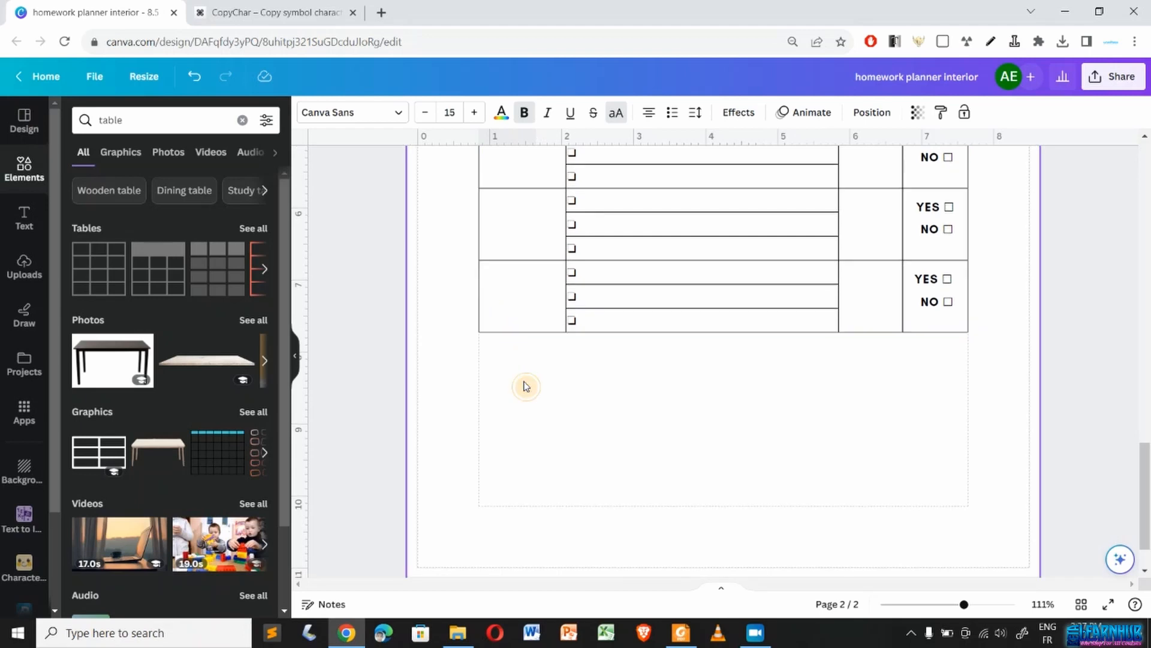
{"action": "left_click", "coordinate": [526, 386]}
{"action": "key", "text": "ctrl+v"}
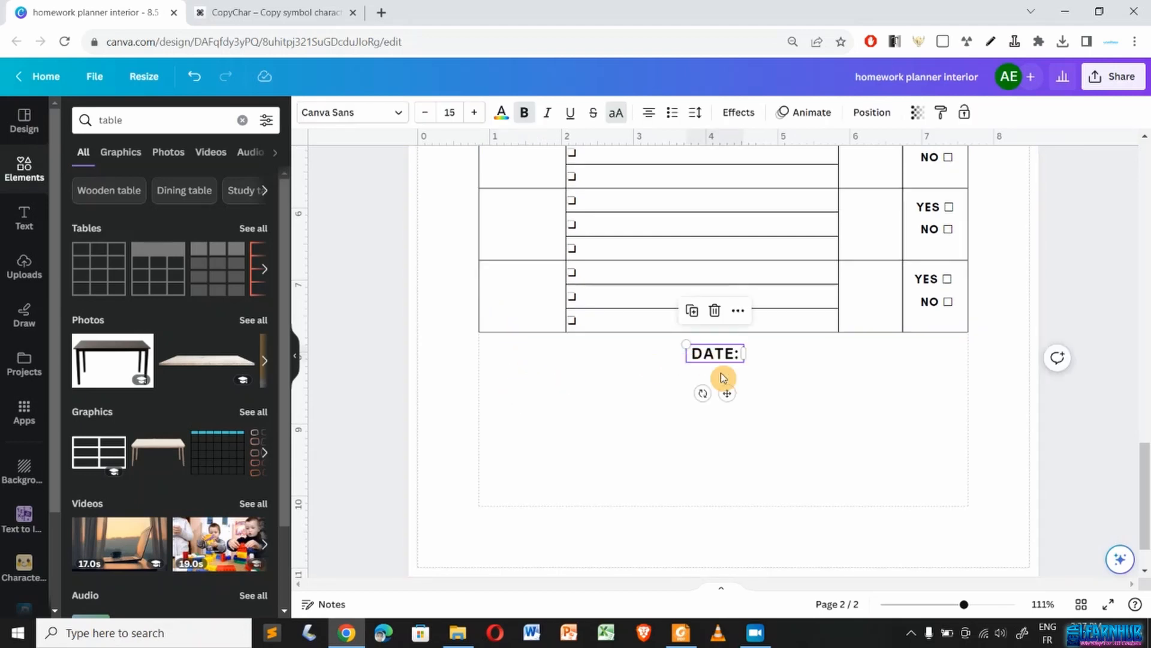
{"action": "left_click_drag", "start_coordinate": [733, 393], "coordinate": [530, 388]}
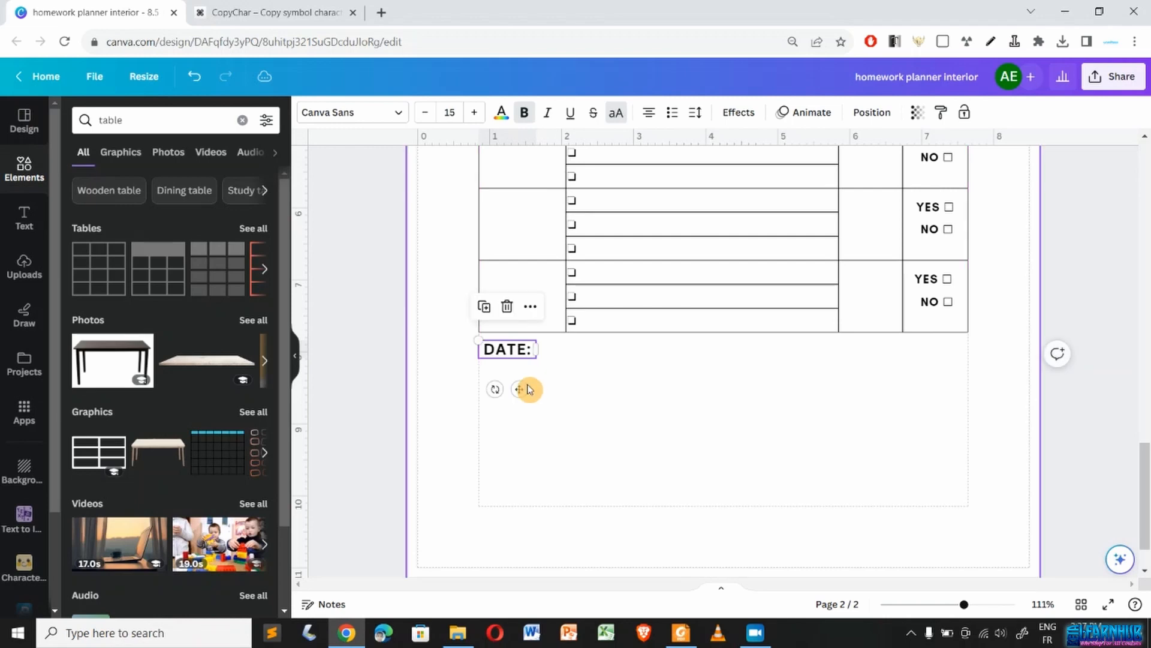
- Change the copied label's text to NOTES: and widen its text box so it fits on one line
{"action": "double_click", "coordinate": [515, 345]}
{"action": "double_click", "coordinate": [515, 346]}
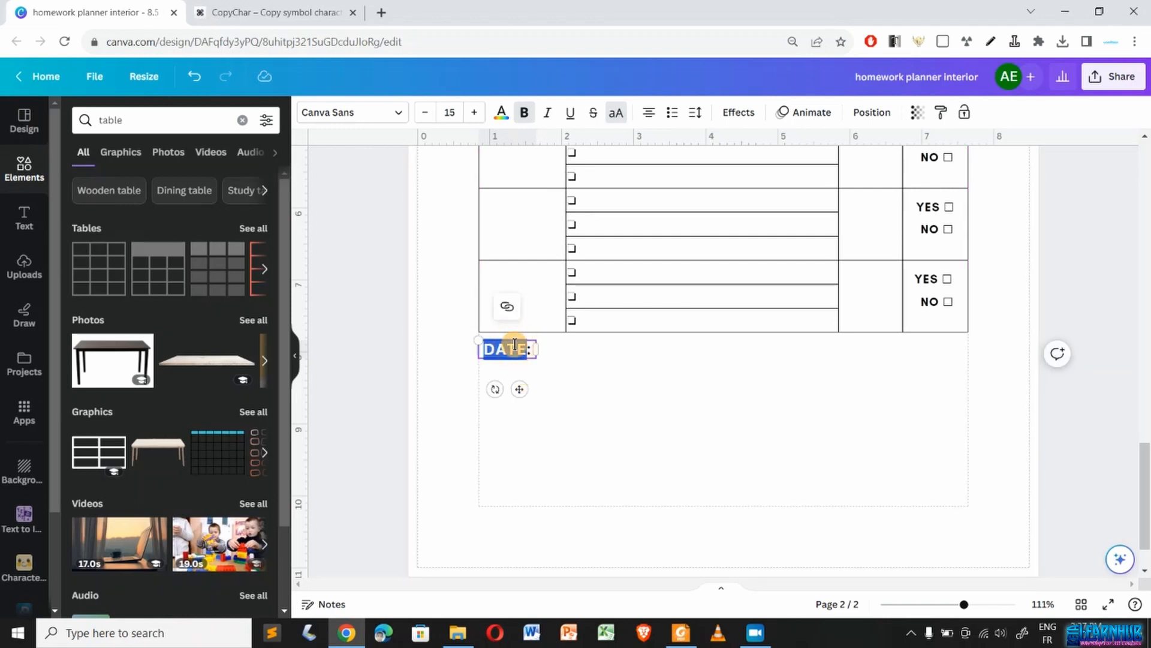
{"action": "type", "text": "NOTES"}
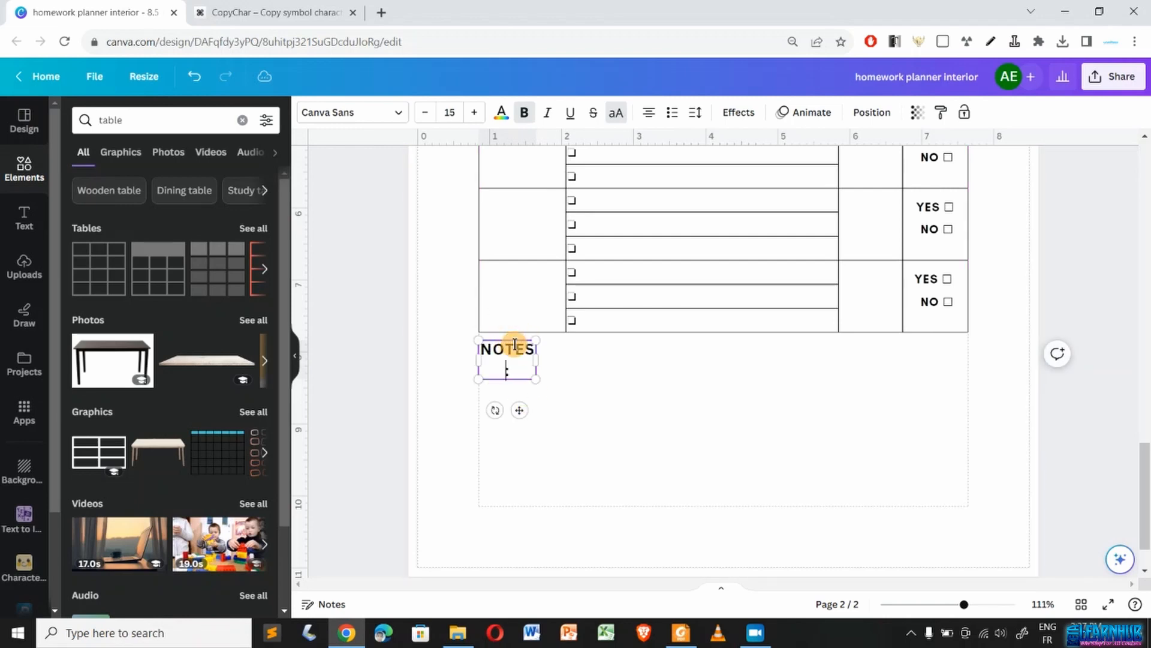
{"action": "left_click_drag", "start_coordinate": [536, 358], "coordinate": [545, 356]}
{"action": "left_click", "coordinate": [580, 399]}
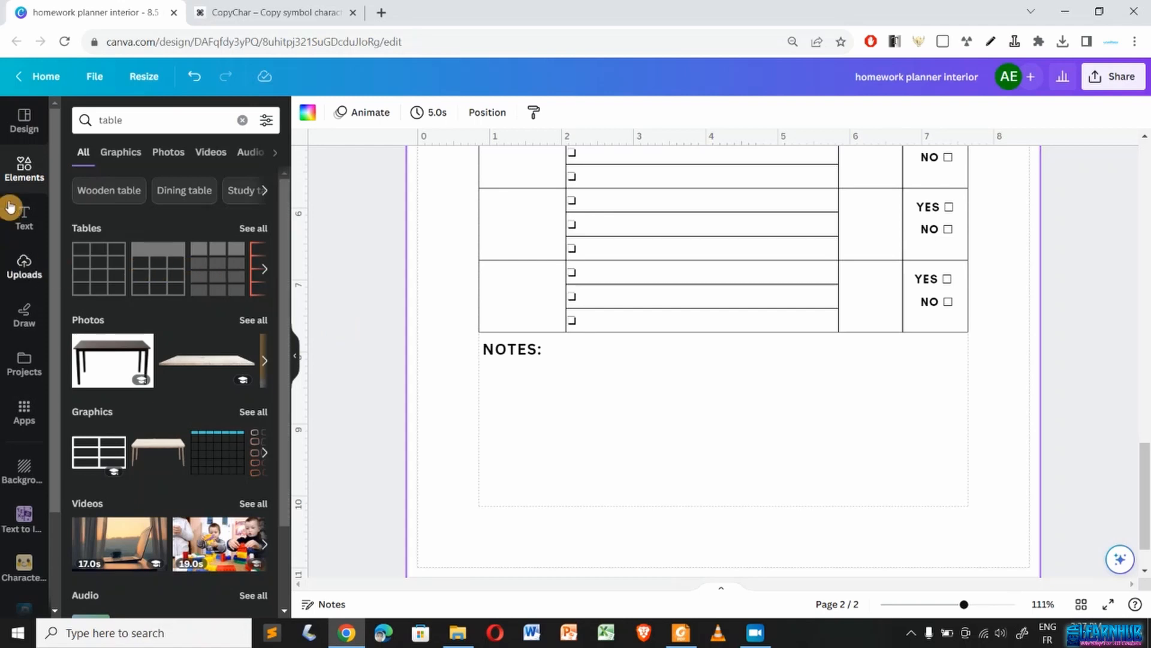
- Add a square shape below the NOTES: label and stretch it across the table's width down to the page's bottom margin line
{"action": "left_click", "coordinate": [24, 169]}
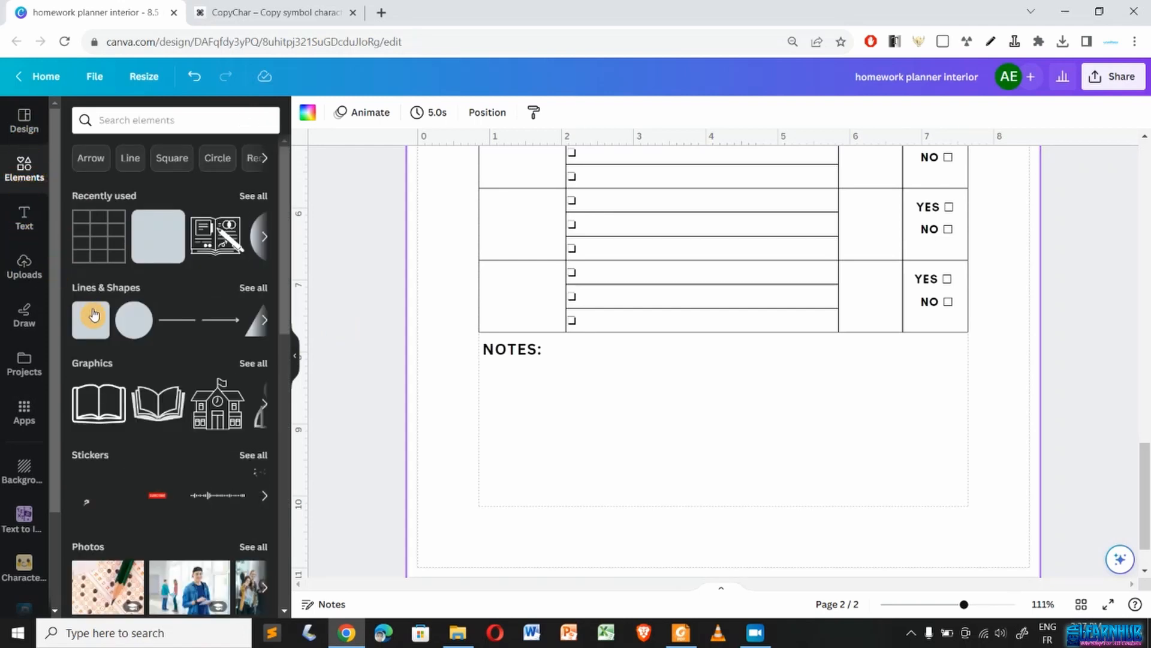
{"action": "left_click", "coordinate": [87, 329]}
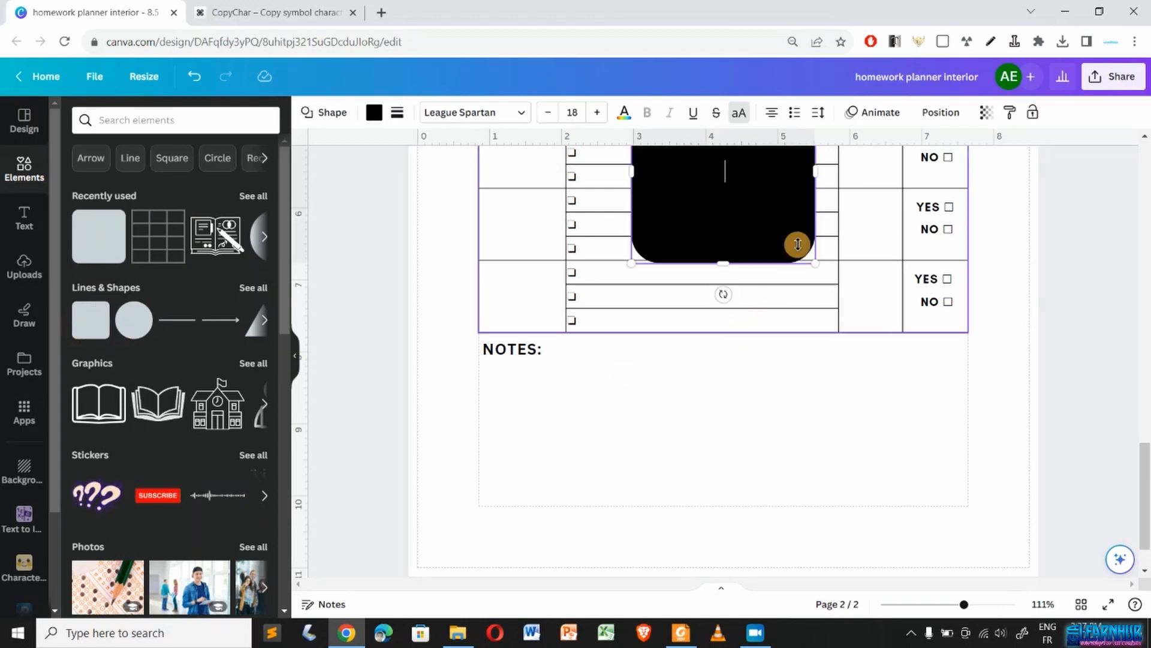
{"action": "left_click_drag", "start_coordinate": [739, 210], "coordinate": [600, 491]}
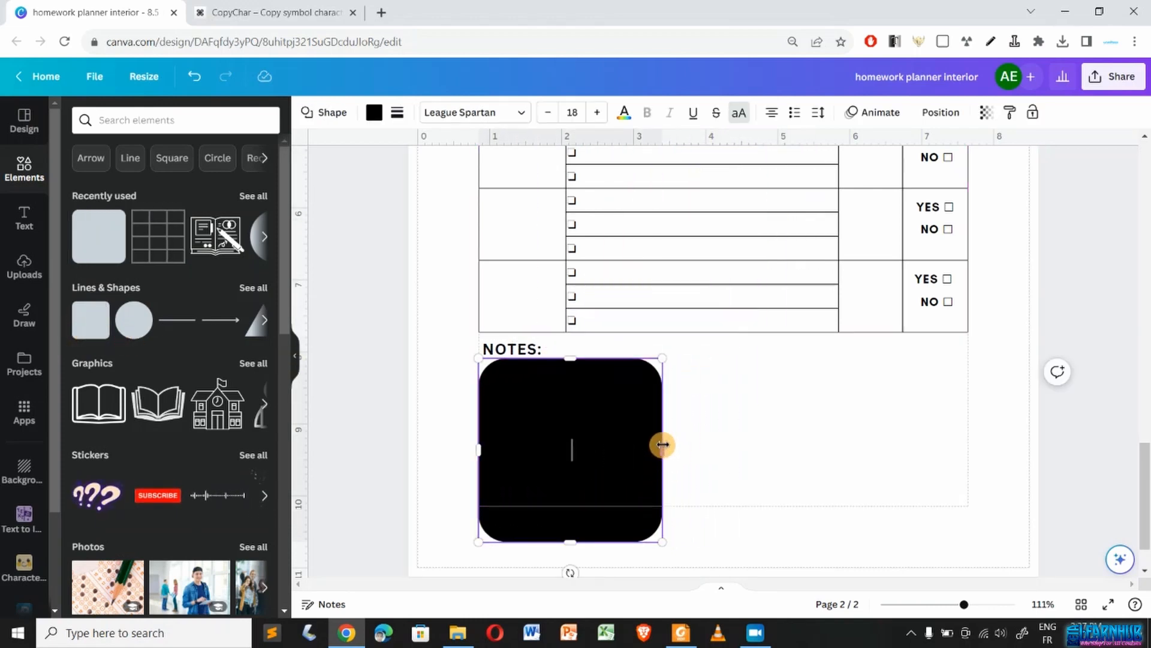
{"action": "left_click_drag", "start_coordinate": [663, 446], "coordinate": [966, 416]}
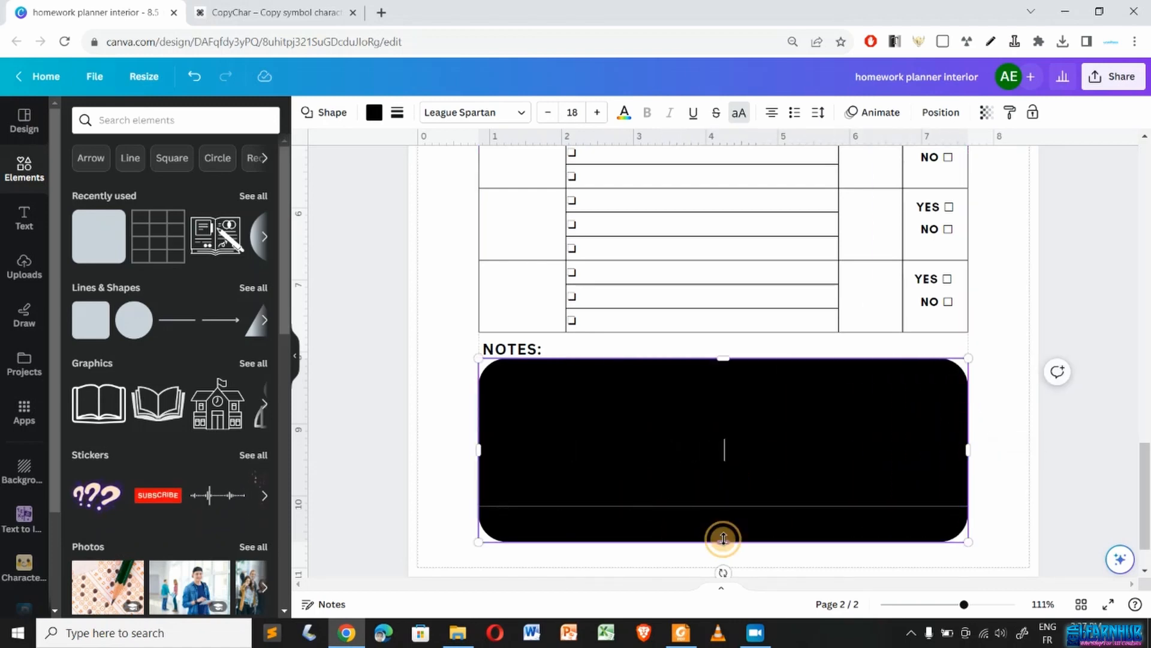
{"action": "left_click_drag", "start_coordinate": [722, 540], "coordinate": [722, 511]}
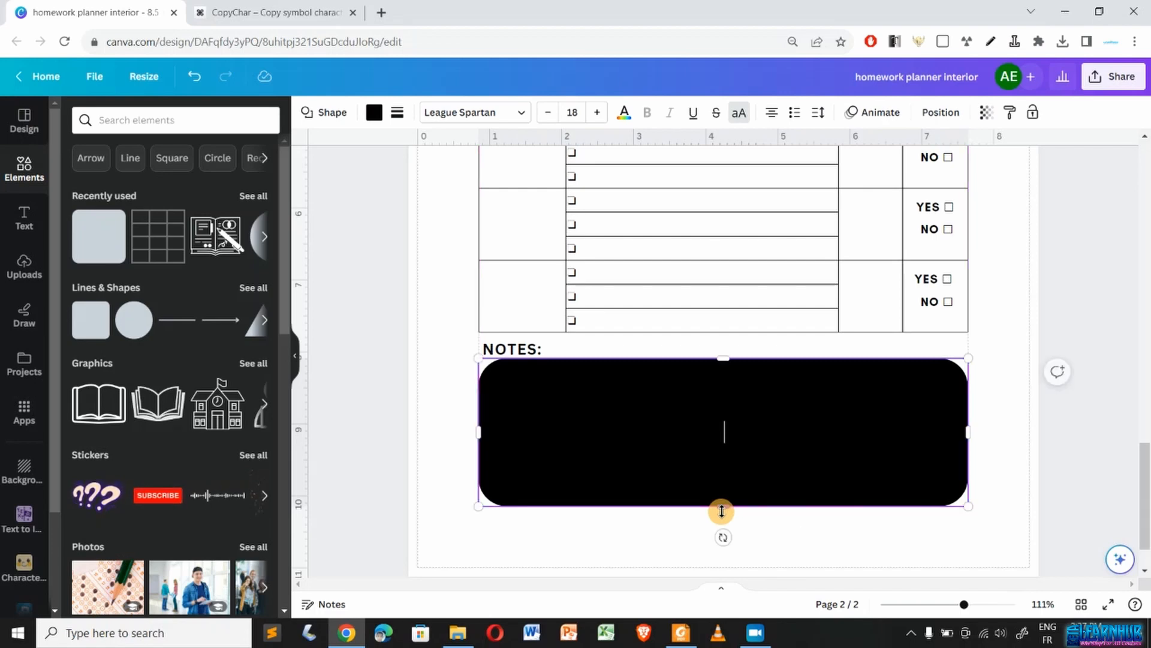
- Set the notes shape's corner rounding to 15 and give it a solid border with weight 2
{"action": "left_click", "coordinate": [398, 115]}
{"action": "left_click_drag", "start_coordinate": [457, 234], "coordinate": [422, 239]}
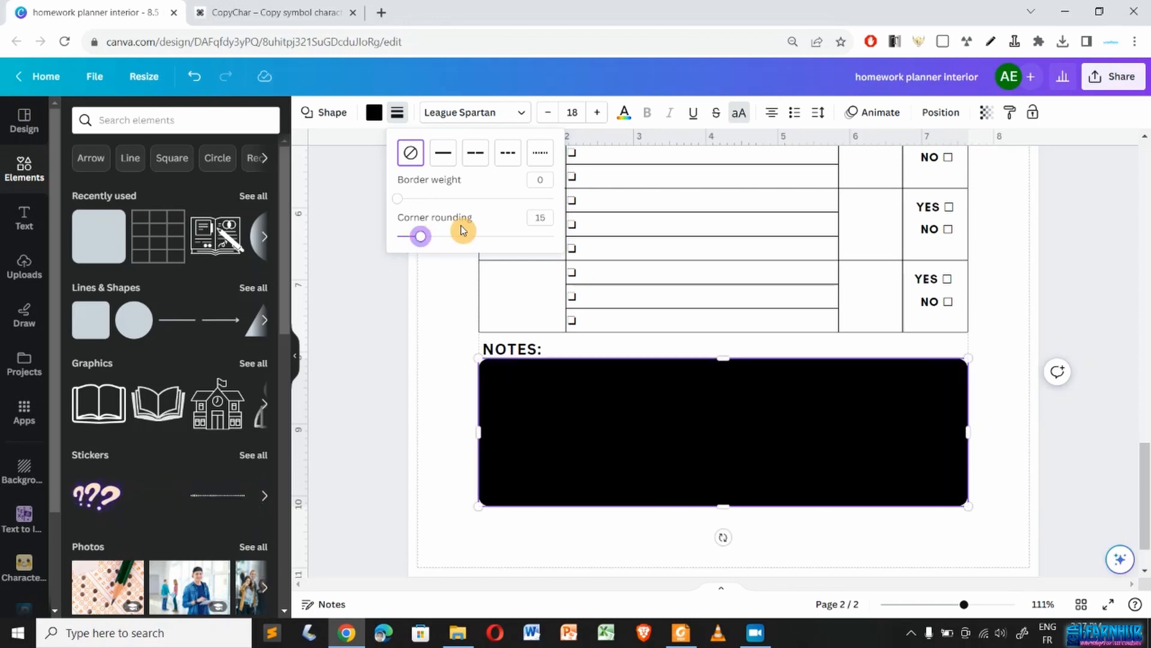
{"action": "left_click", "coordinate": [451, 162]}
{"action": "left_click", "coordinate": [539, 179]}
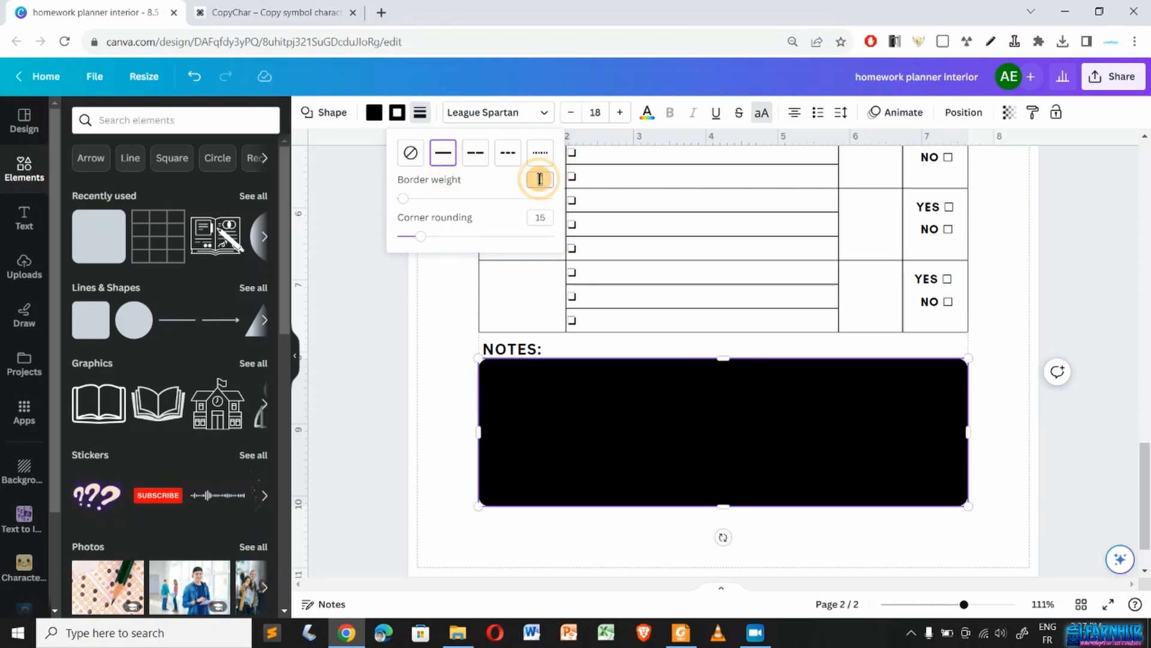
{"action": "type", "text": "2"}
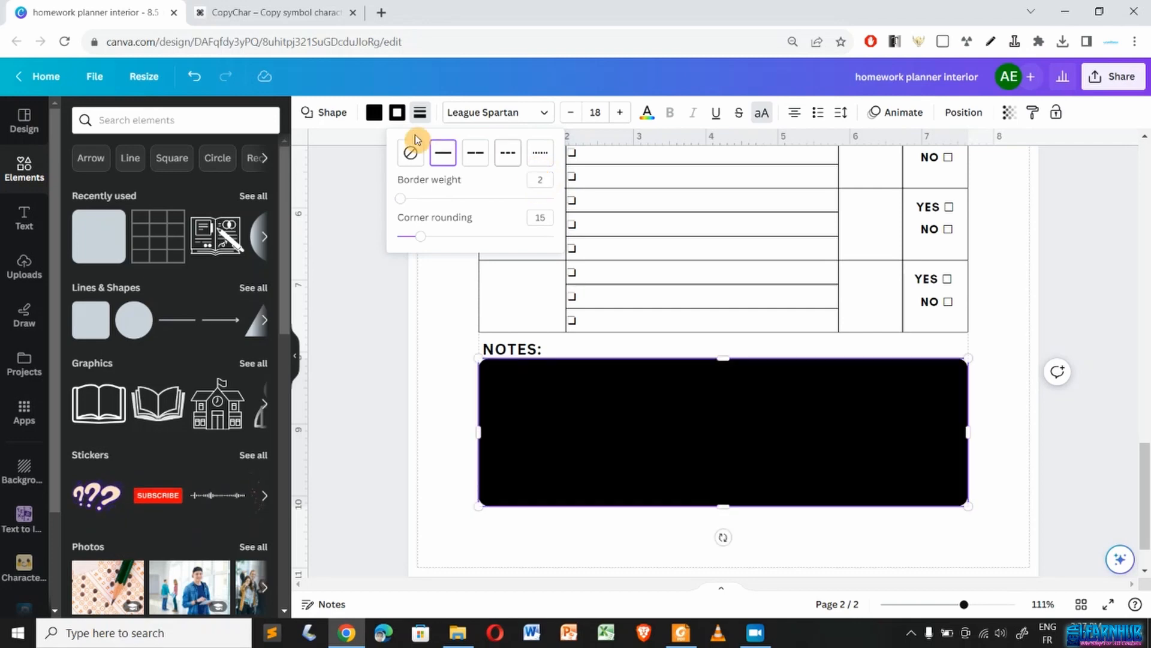
- Fill the notes box with white, extend its top edge to enclose the NOTES: label, and raise its bottom edge slightly
{"action": "left_click", "coordinate": [370, 112]}
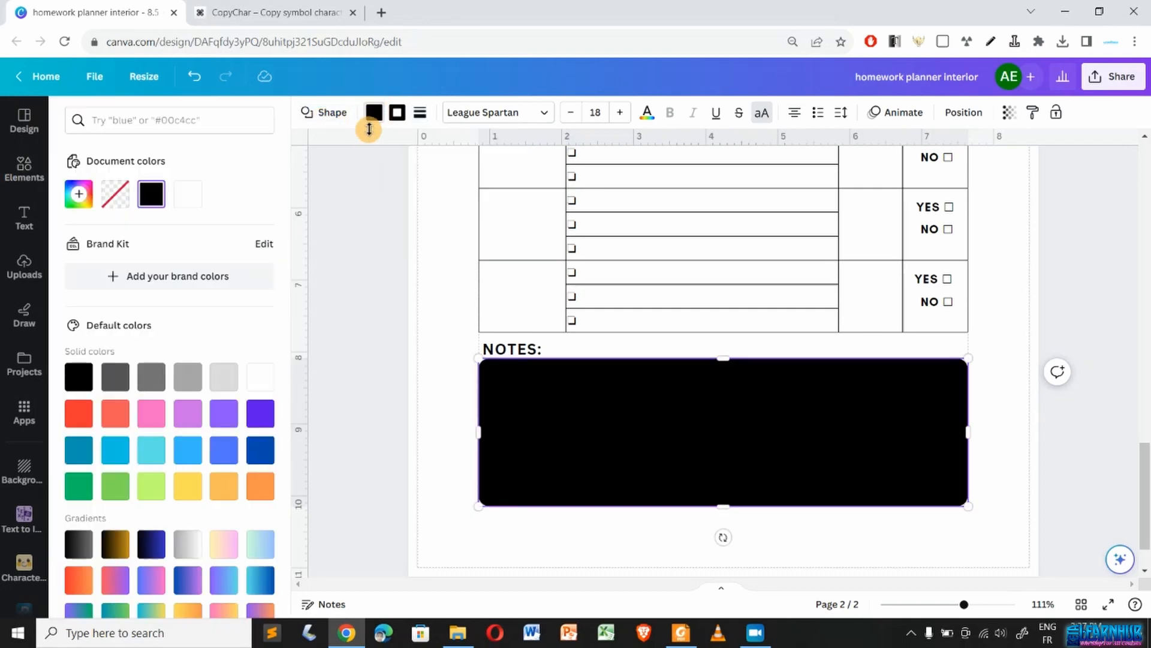
{"action": "left_click", "coordinate": [115, 195]}
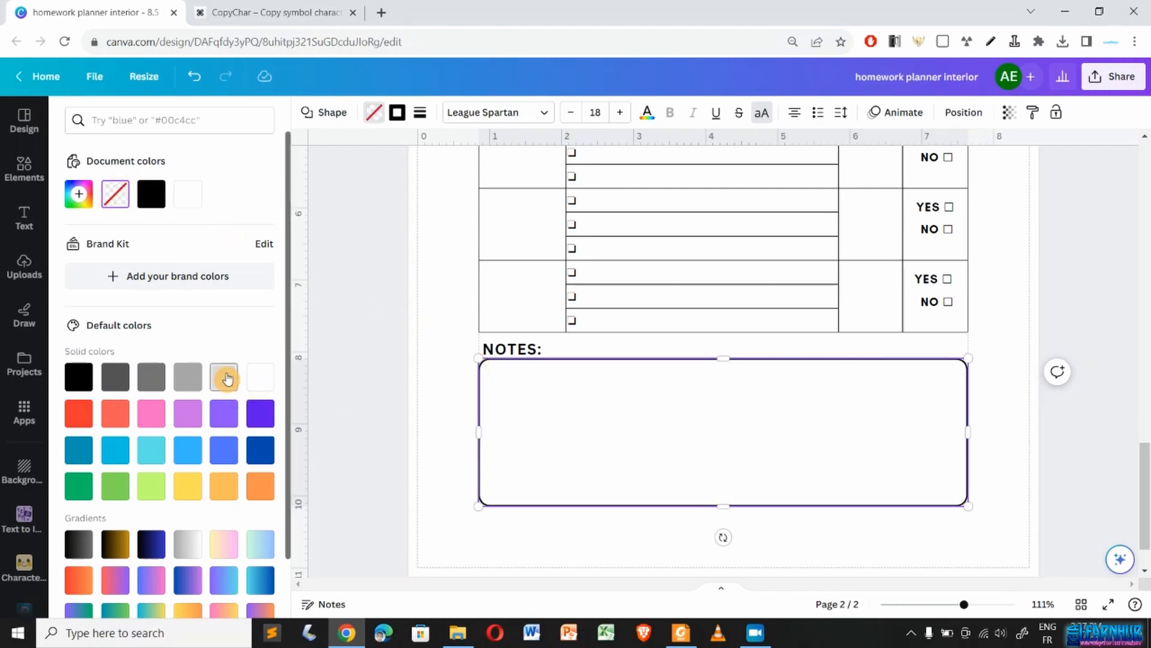
{"action": "left_click", "coordinate": [224, 377]}
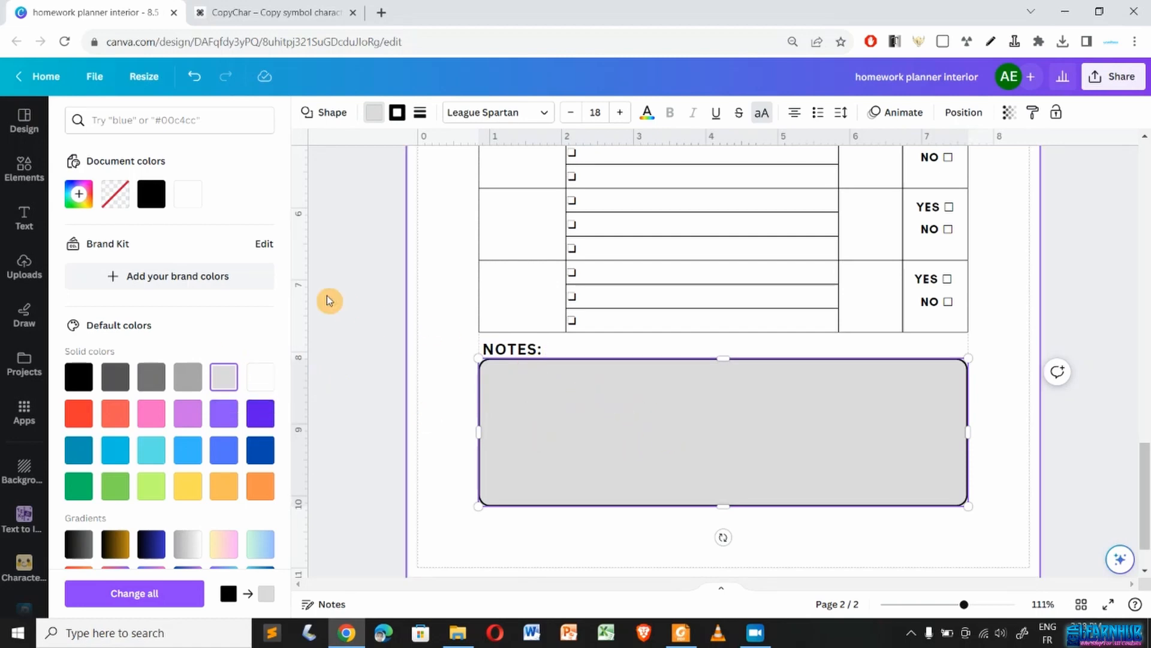
{"action": "left_click", "coordinate": [183, 203]}
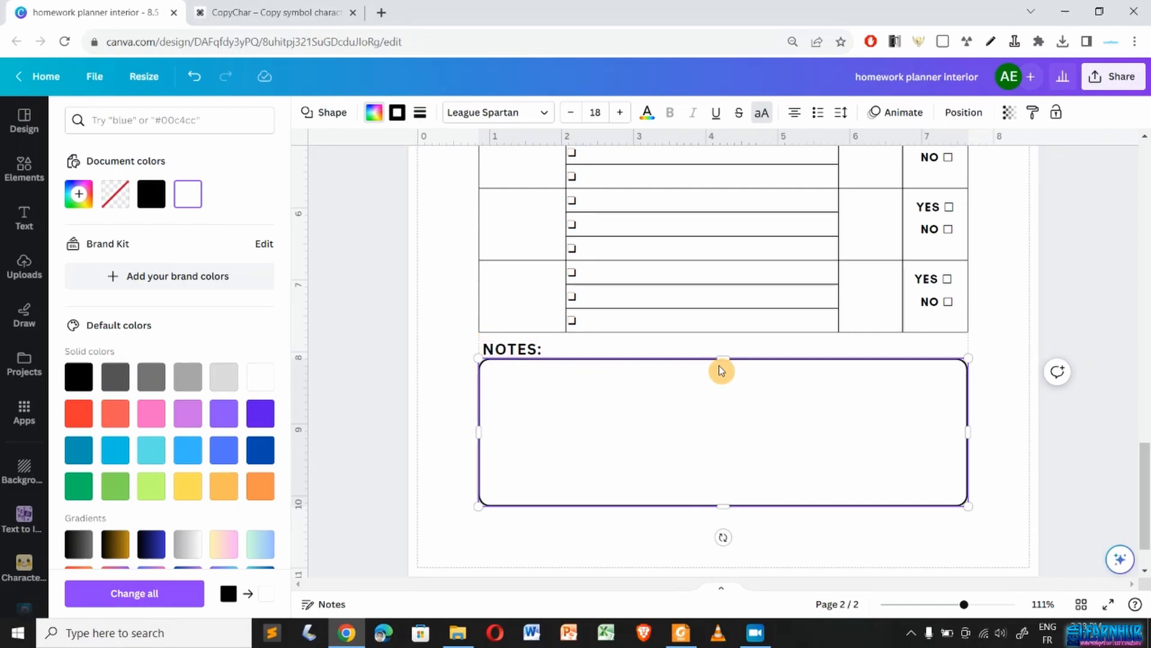
{"action": "left_click_drag", "start_coordinate": [724, 361], "coordinate": [722, 340]}
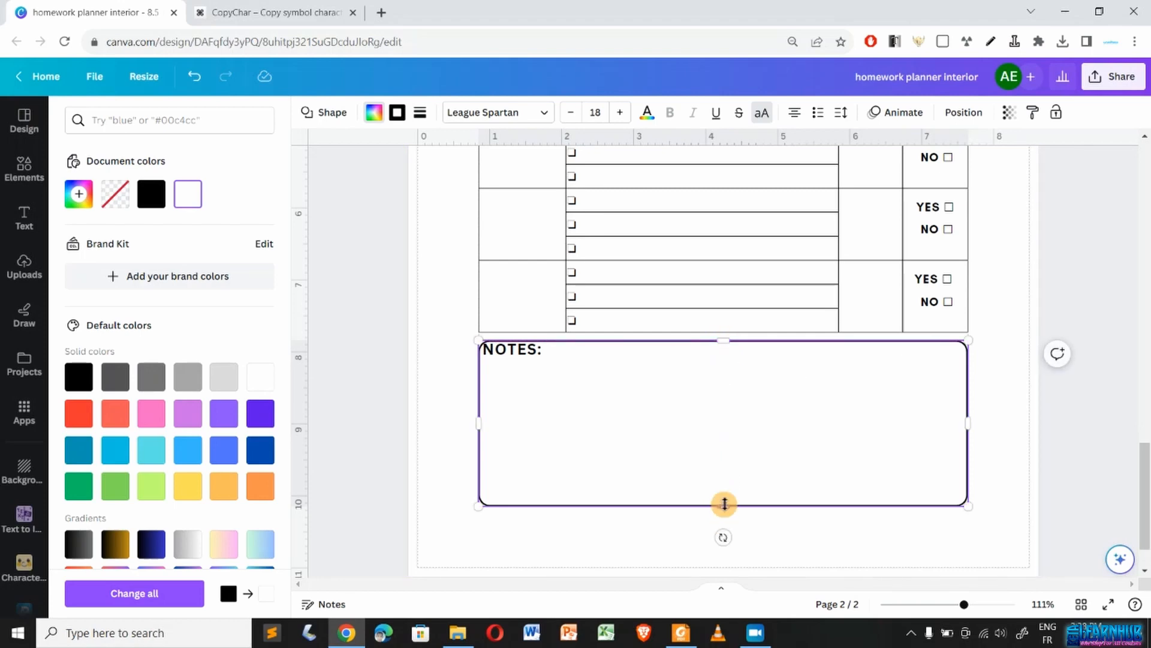
{"action": "left_click_drag", "start_coordinate": [724, 504], "coordinate": [726, 500]}
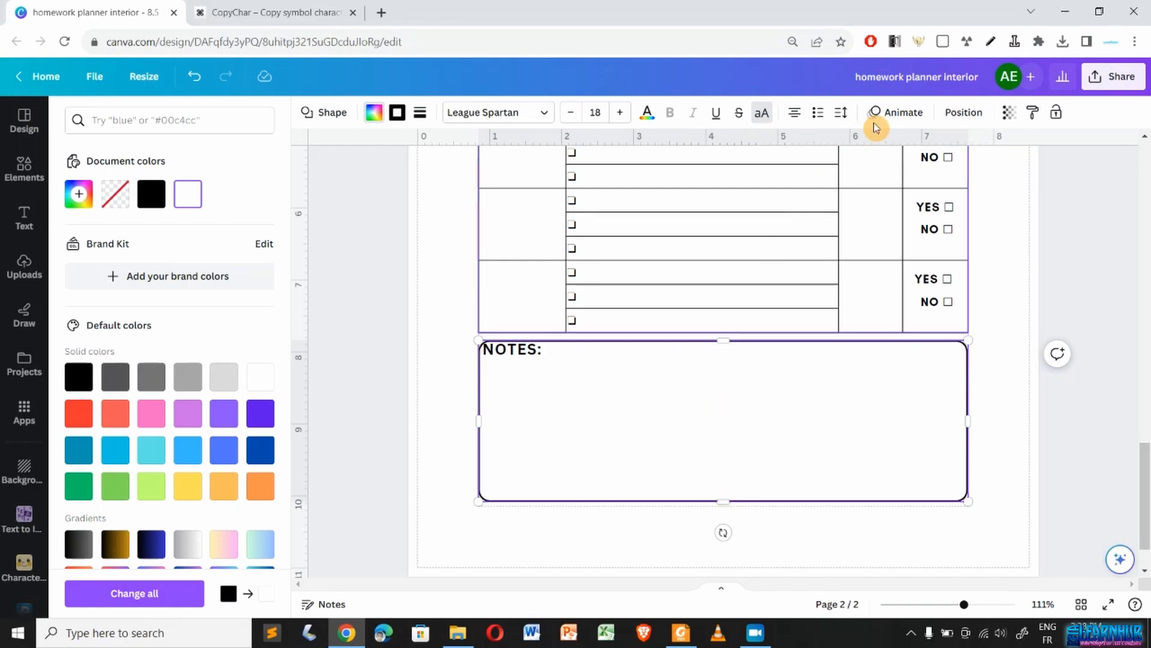
- Shift the NOTES: label slightly right inside the notes box, to an X position of about 0.92 in
{"action": "left_click", "coordinate": [965, 113]}
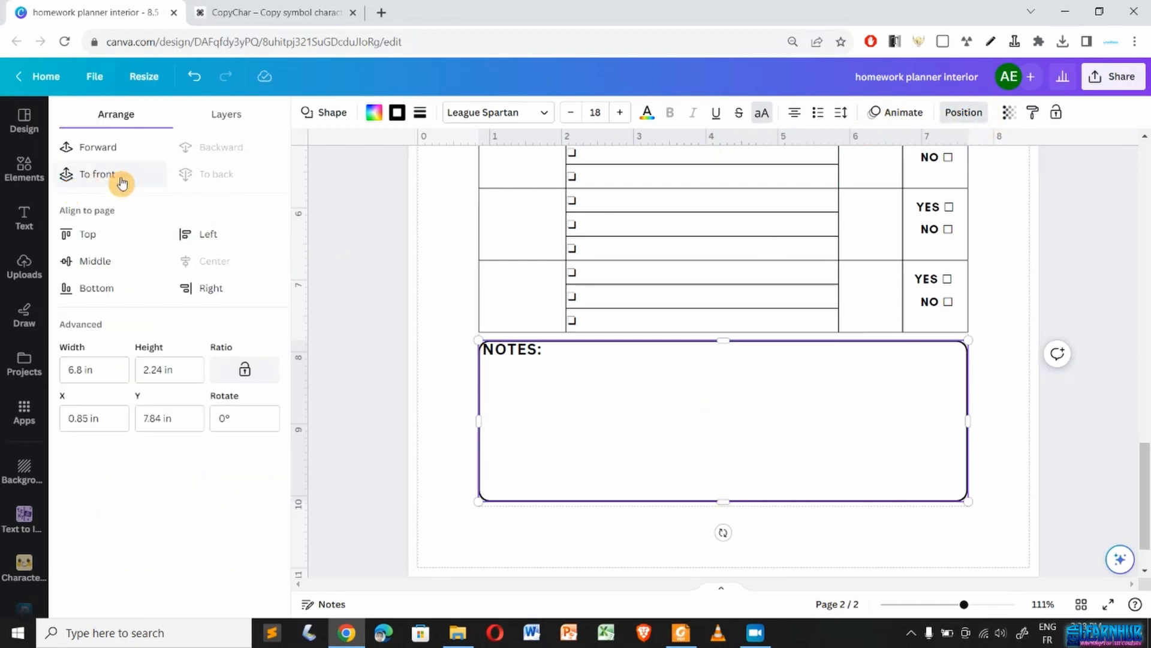
{"action": "left_click", "coordinate": [522, 351]}
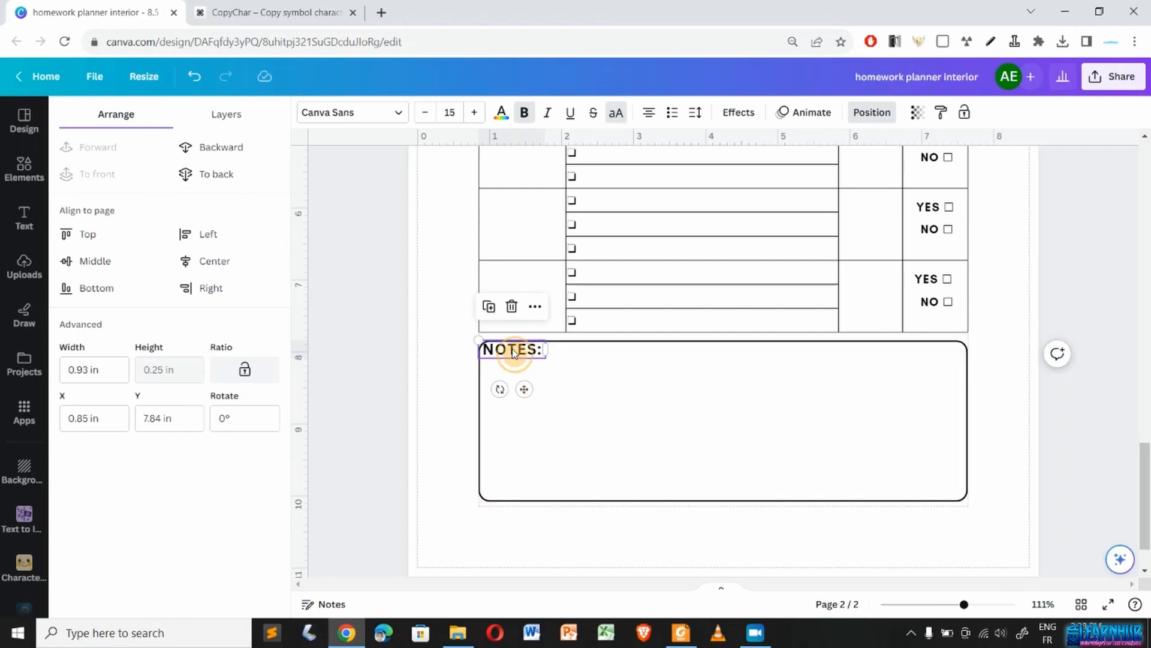
{"action": "left_click_drag", "start_coordinate": [513, 351], "coordinate": [520, 353]}
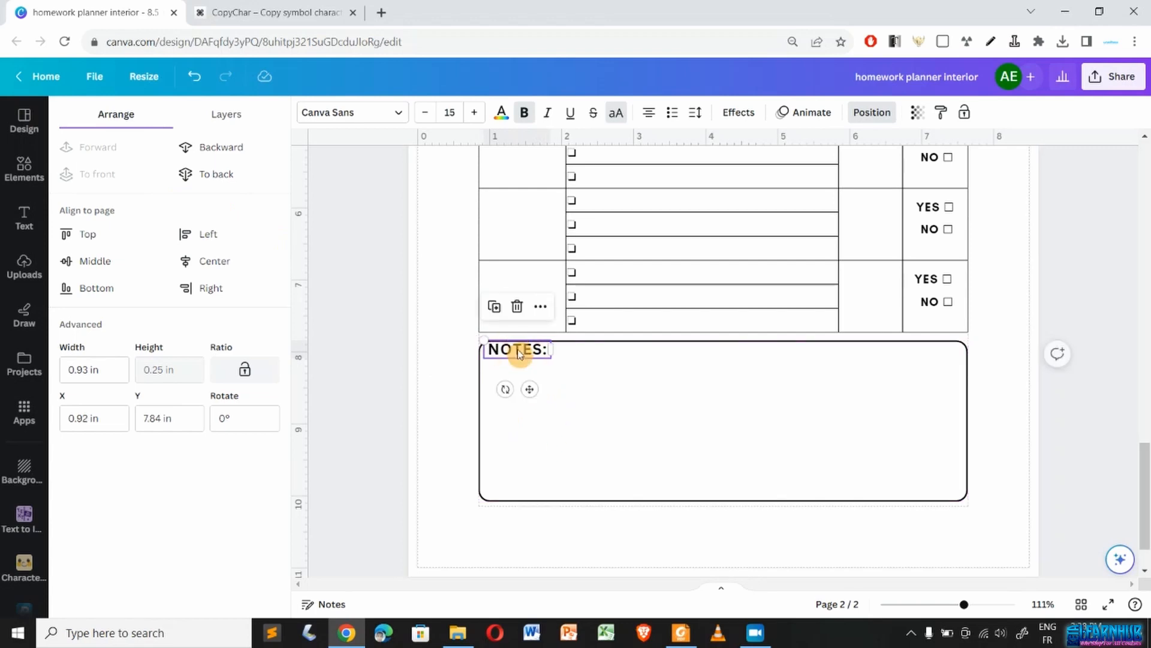
- Duplicate the NOTES: label just below the original, widen the copy's text box to about 6.64 in, and remove its bold formatting
{"action": "left_click", "coordinate": [494, 306]}
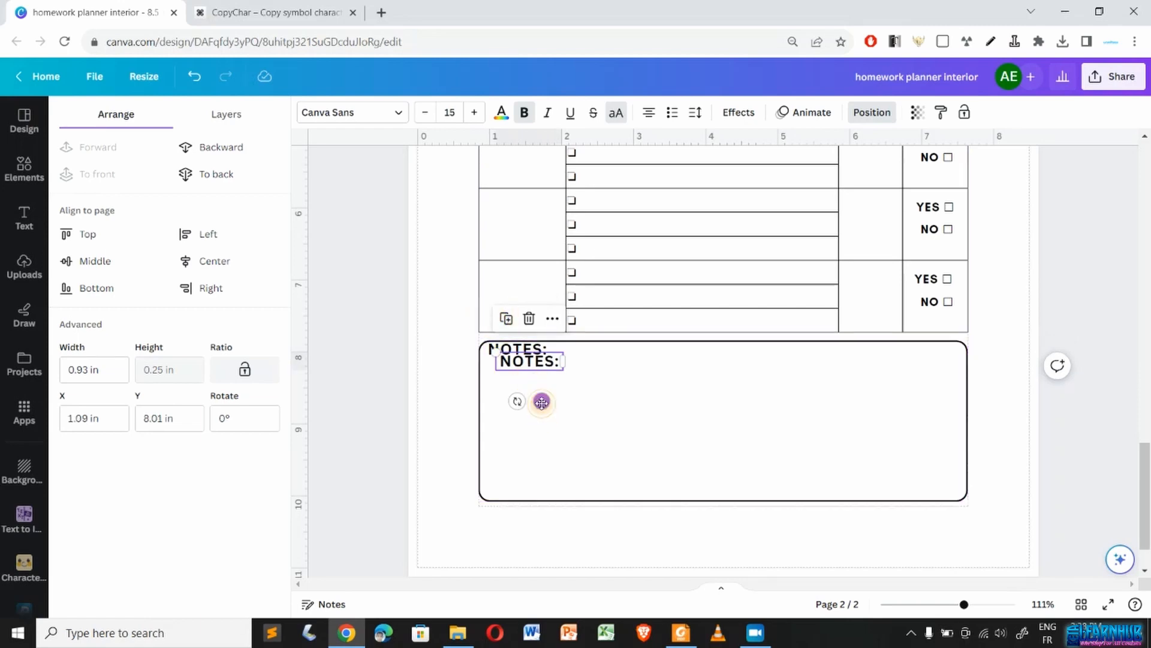
{"action": "left_click_drag", "start_coordinate": [542, 401], "coordinate": [962, 378]}
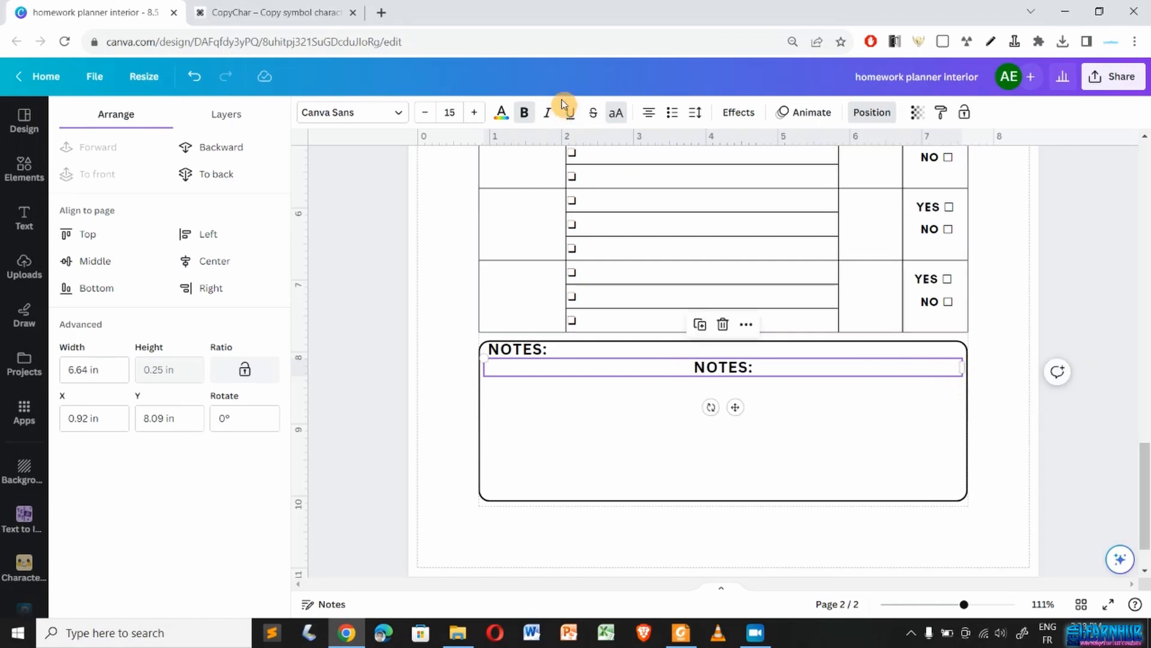
{"action": "left_click", "coordinate": [530, 118]}
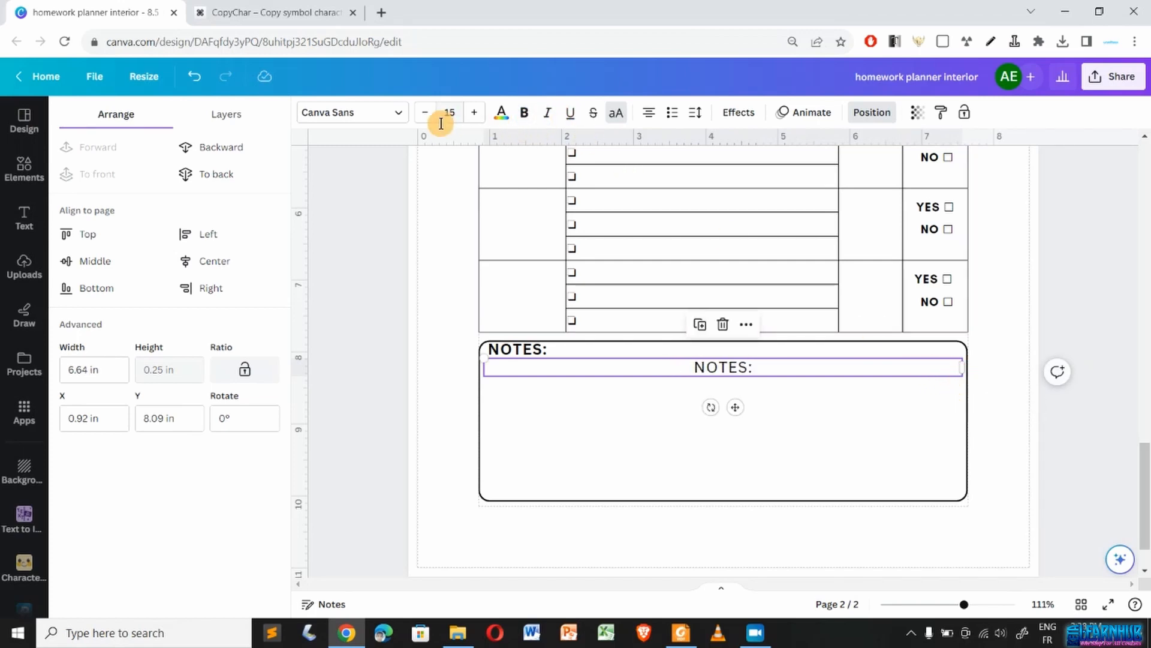
- Replace the copied label's text with one row of dots spanning the full width of its text box
{"action": "double_click", "coordinate": [722, 372]}
{"action": "double_click", "coordinate": [721, 369]}
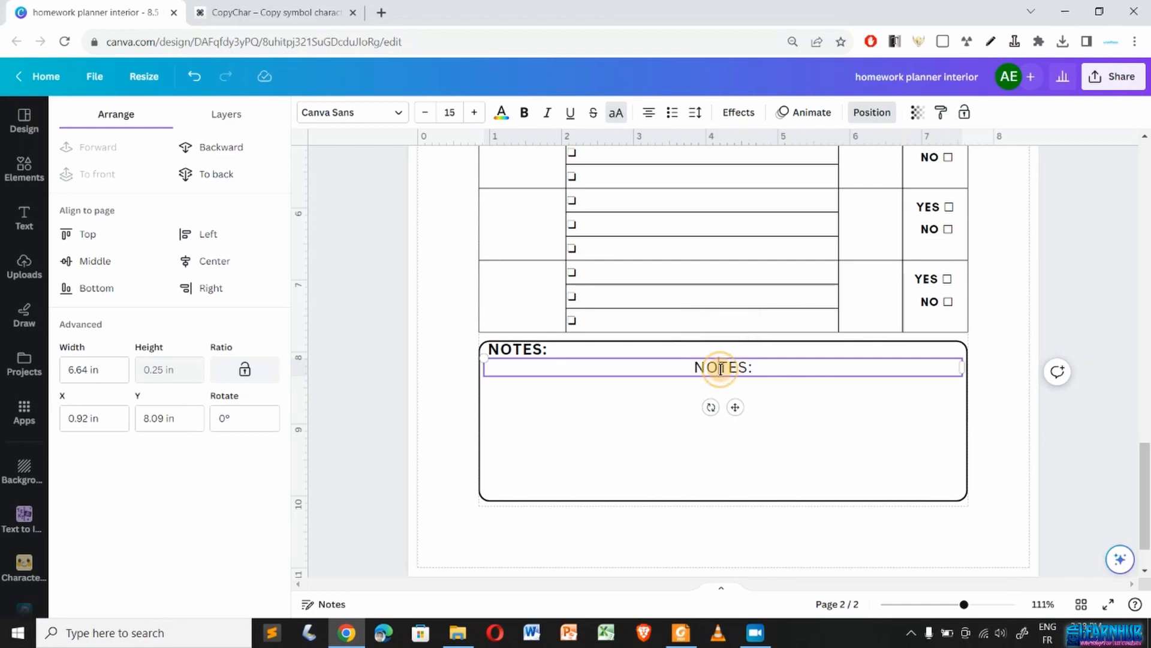
{"action": "left_click", "coordinate": [721, 369]}
{"action": "double_click", "coordinate": [721, 369]}
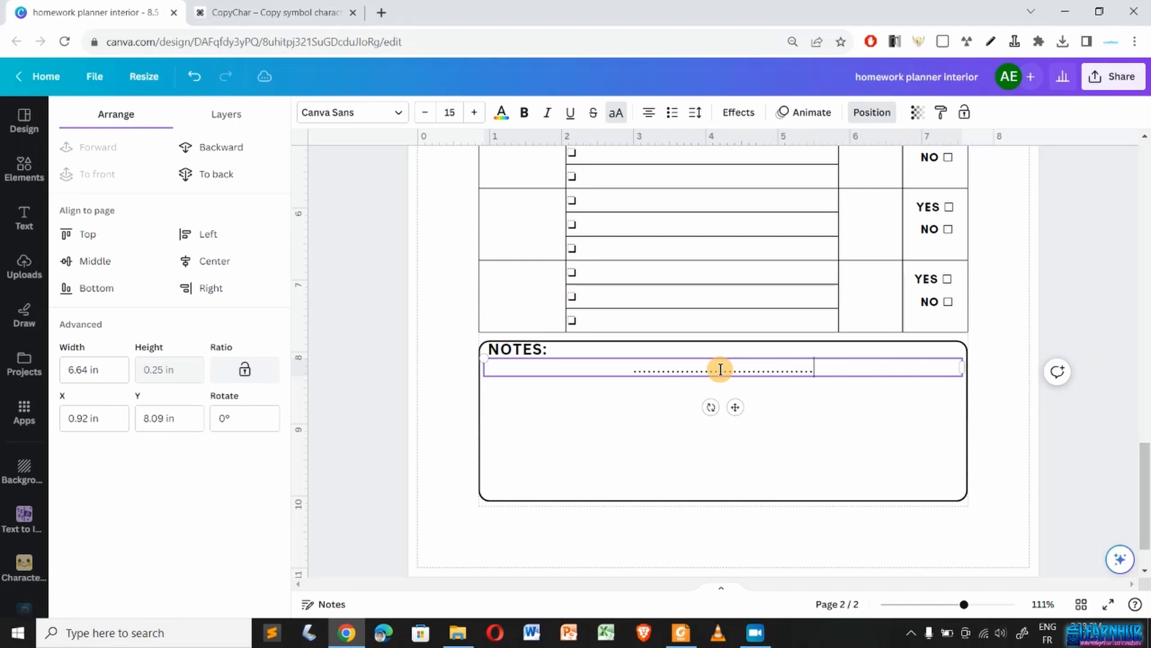
{"action": "type", "text": "..............."}
- Copy the dotted line and paste it on new lines below until the notes box has six writing lines
{"action": "triple_click", "coordinate": [721, 369]}
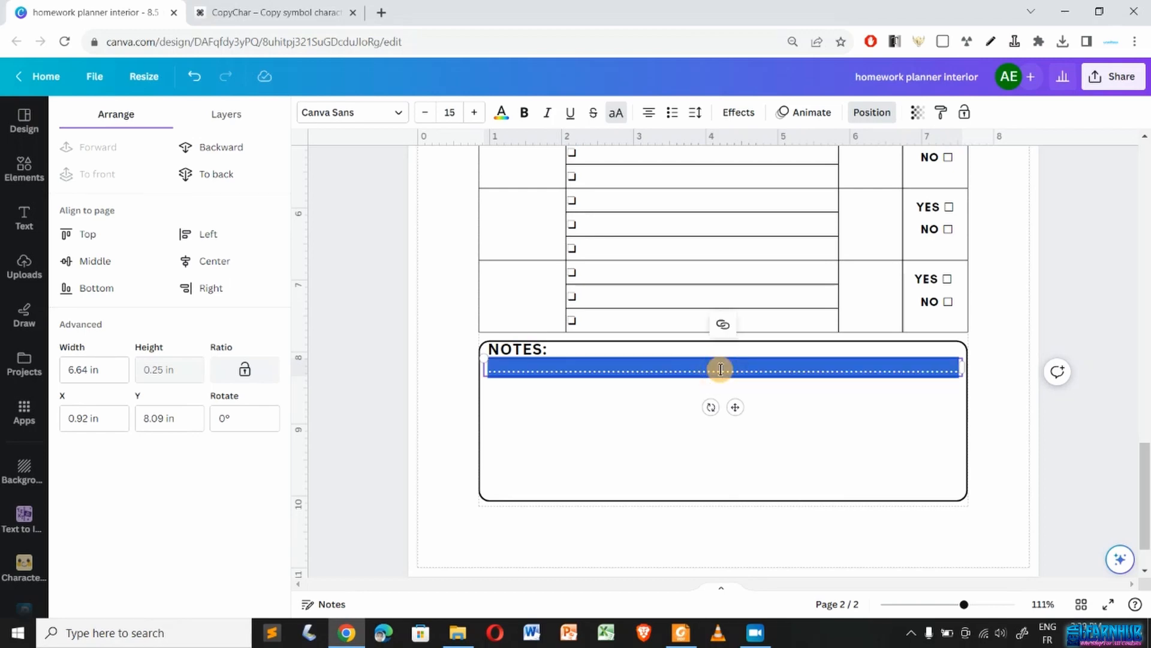
{"action": "key", "text": "Right"}
{"action": "key", "text": "Return"}
{"action": "key", "text": "ctrl+v"}
{"action": "key", "text": "ctrl+v"}
{"action": "key", "text": "ctrl+v"}
{"action": "key", "text": "ctrl+v"}
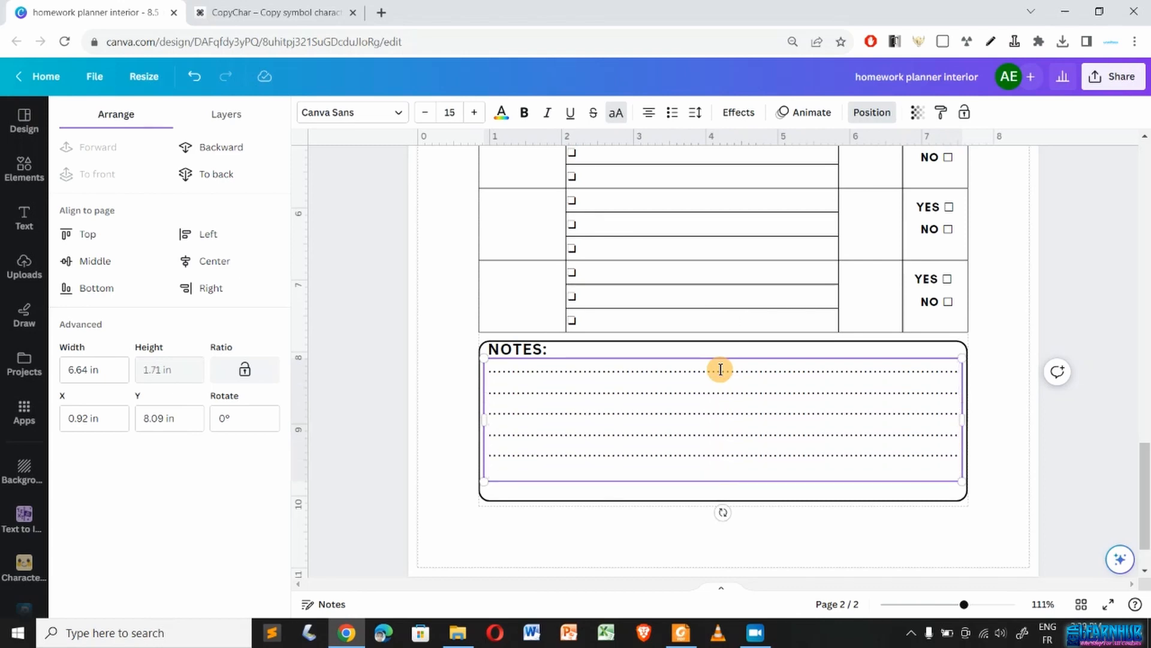
{"action": "left_click", "coordinate": [593, 549]}
- Nudge the dotted lines down to about Y 8.16 in and the NOTES: label to about Y 7.91 in
{"action": "left_click", "coordinate": [627, 455]}
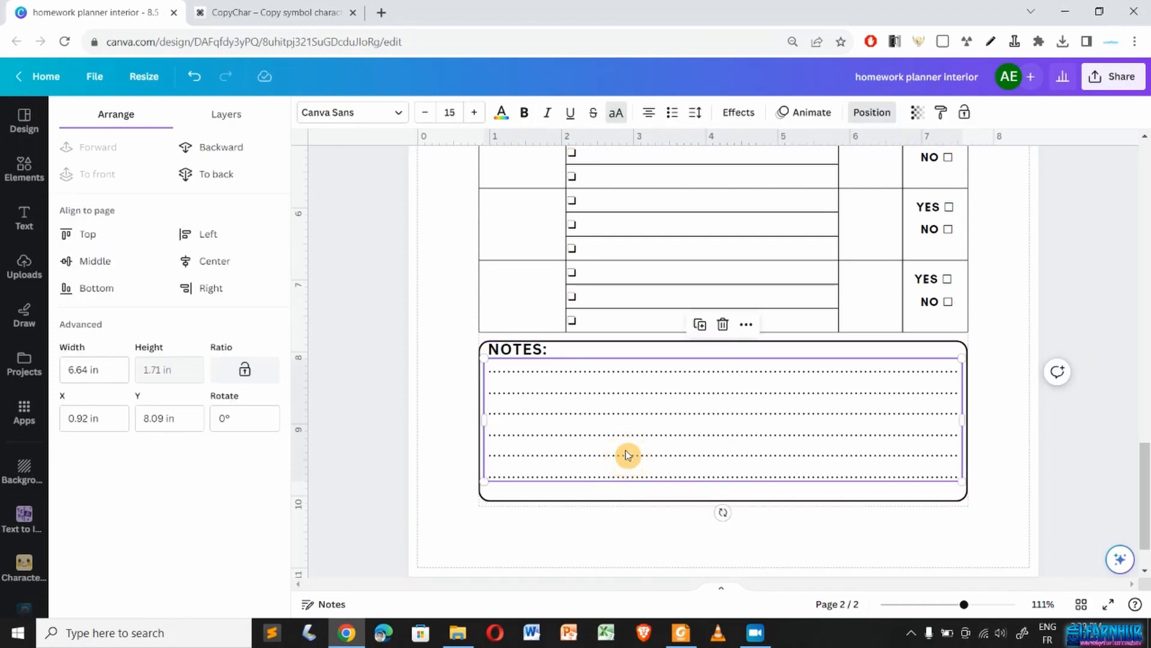
{"action": "left_click", "coordinate": [627, 454]}
{"action": "left_click_drag", "start_coordinate": [628, 455], "coordinate": [628, 456]}
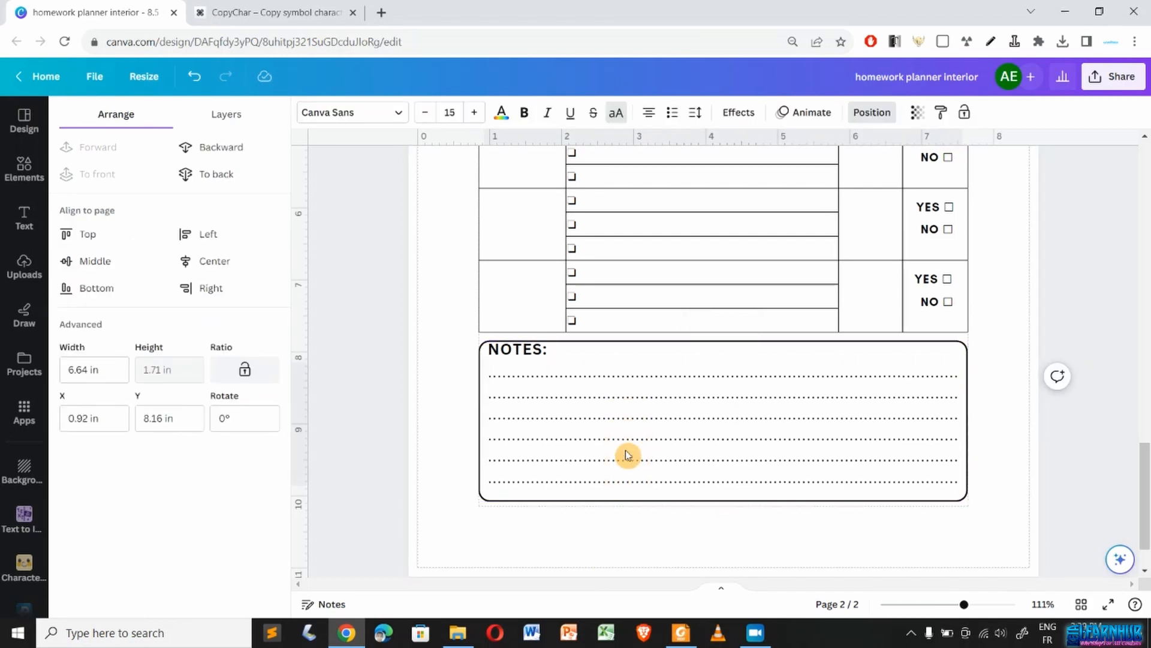
{"action": "left_click", "coordinate": [528, 358]}
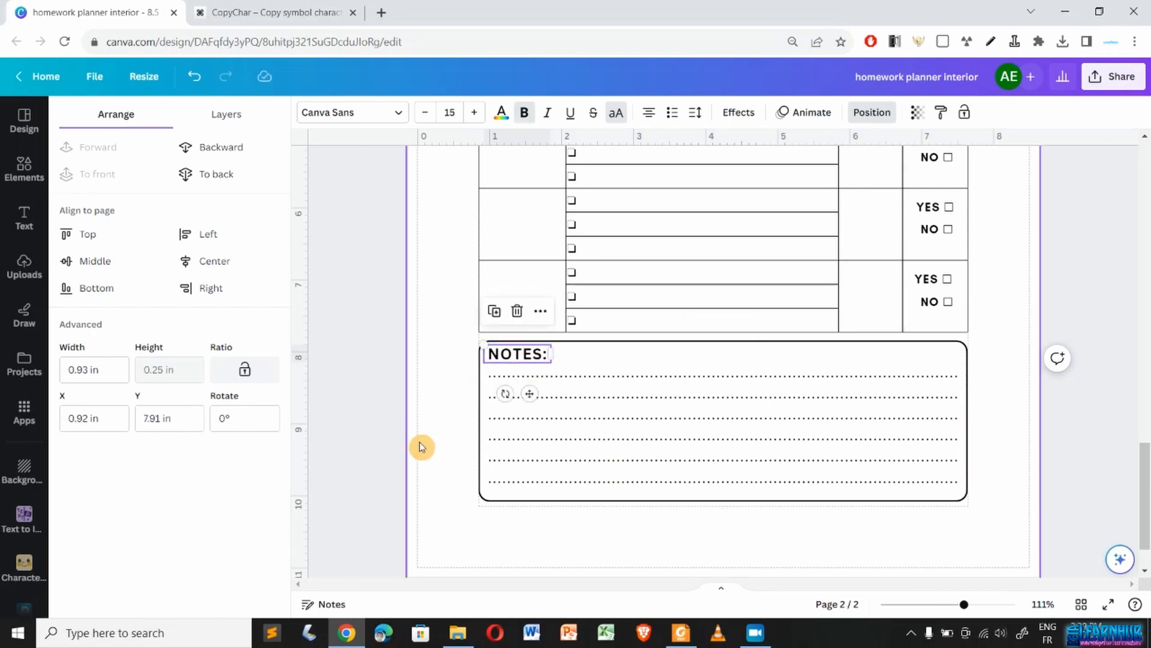
- Select all elements on page 2 and shift them slightly down together to balance the page margins
{"action": "left_click", "coordinate": [453, 455]}
{"action": "scroll", "coordinate": [452, 456], "scroll_direction": "up", "scroll_amount": 3}
{"action": "scroll", "coordinate": [452, 457], "scroll_direction": "down", "scroll_amount": 3}
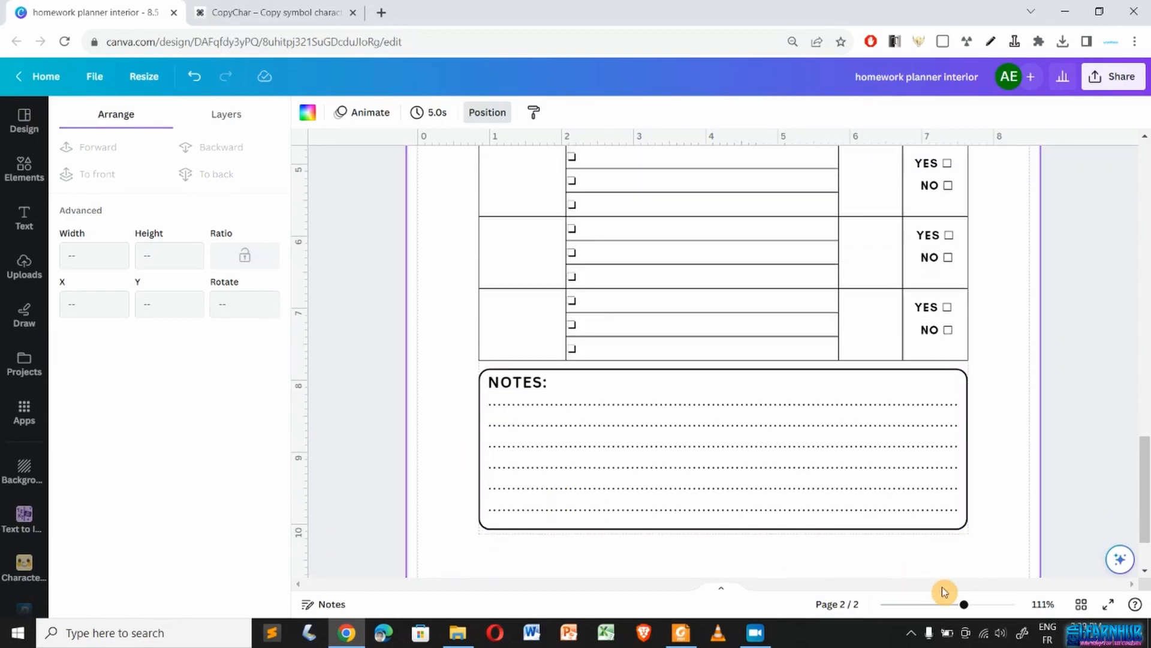
{"action": "left_click_drag", "start_coordinate": [964, 607], "coordinate": [952, 606]}
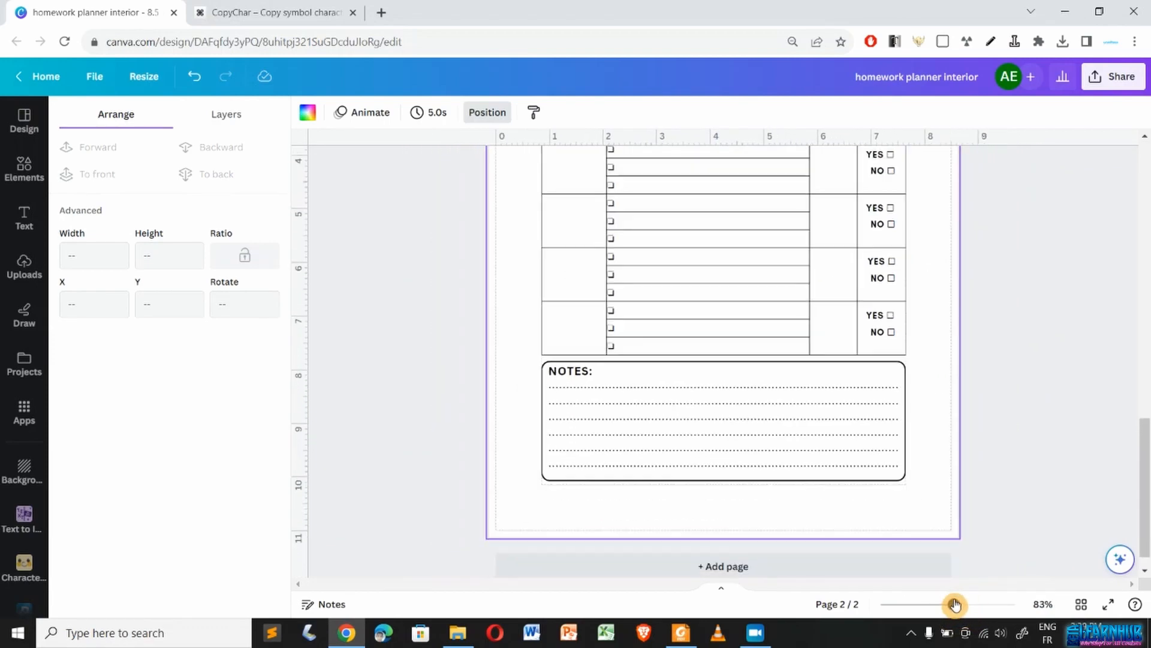
{"action": "scroll", "coordinate": [487, 396], "scroll_direction": "up", "scroll_amount": 5}
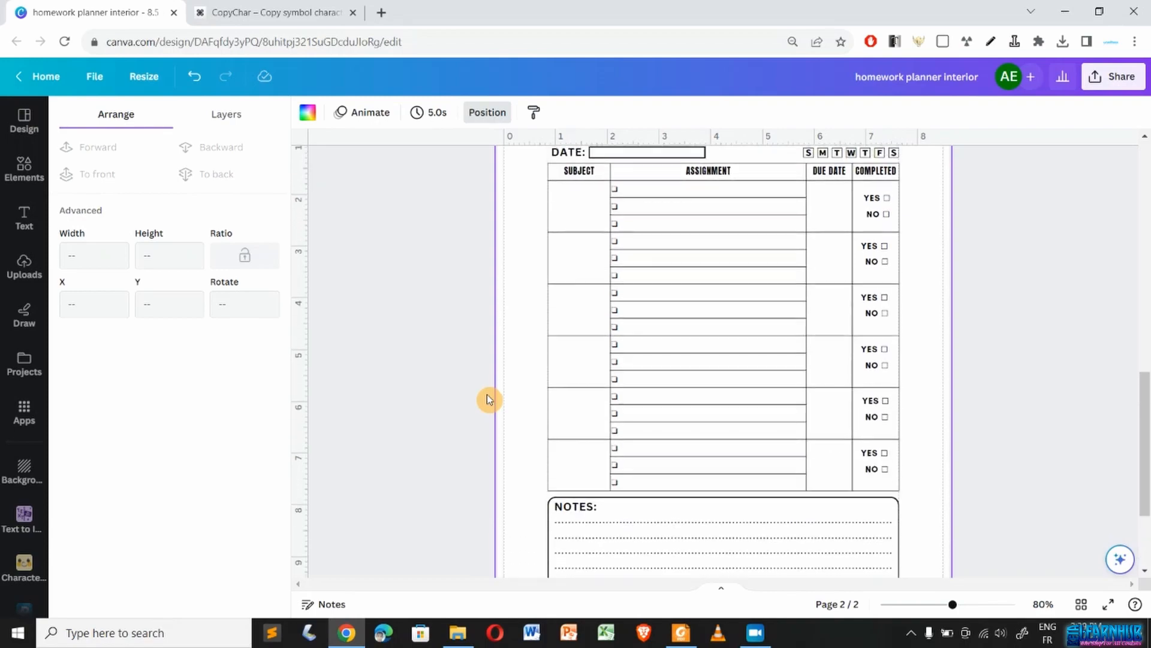
{"action": "scroll", "coordinate": [487, 394], "scroll_direction": "up", "scroll_amount": 2}
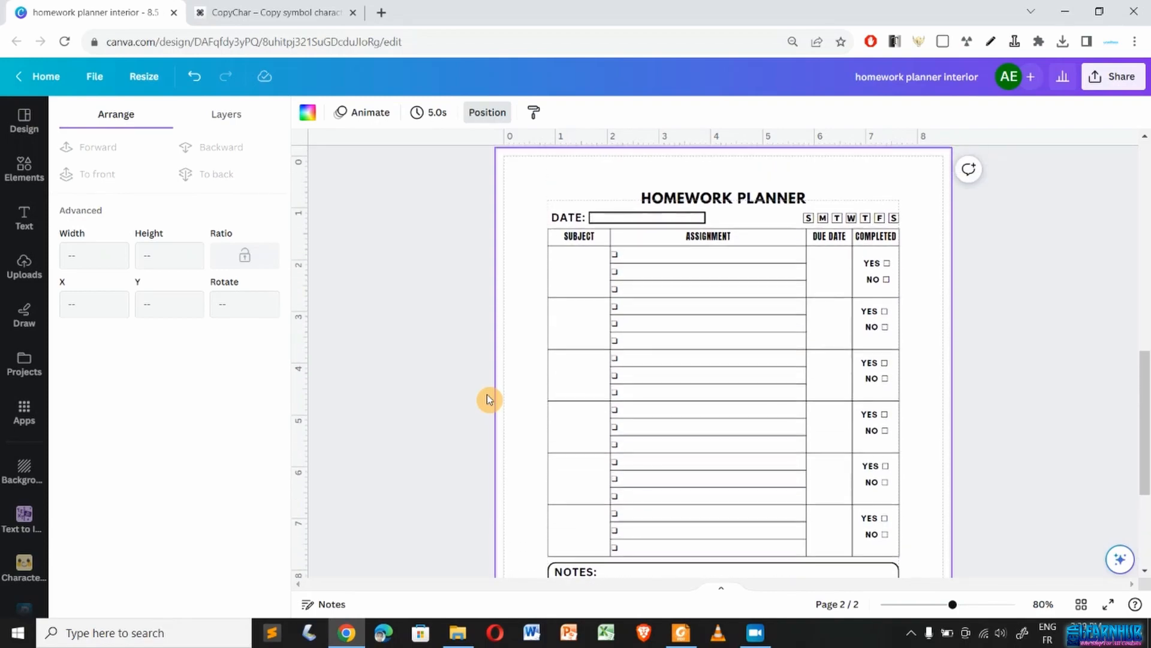
{"action": "left_click_drag", "start_coordinate": [954, 607], "coordinate": [932, 605]}
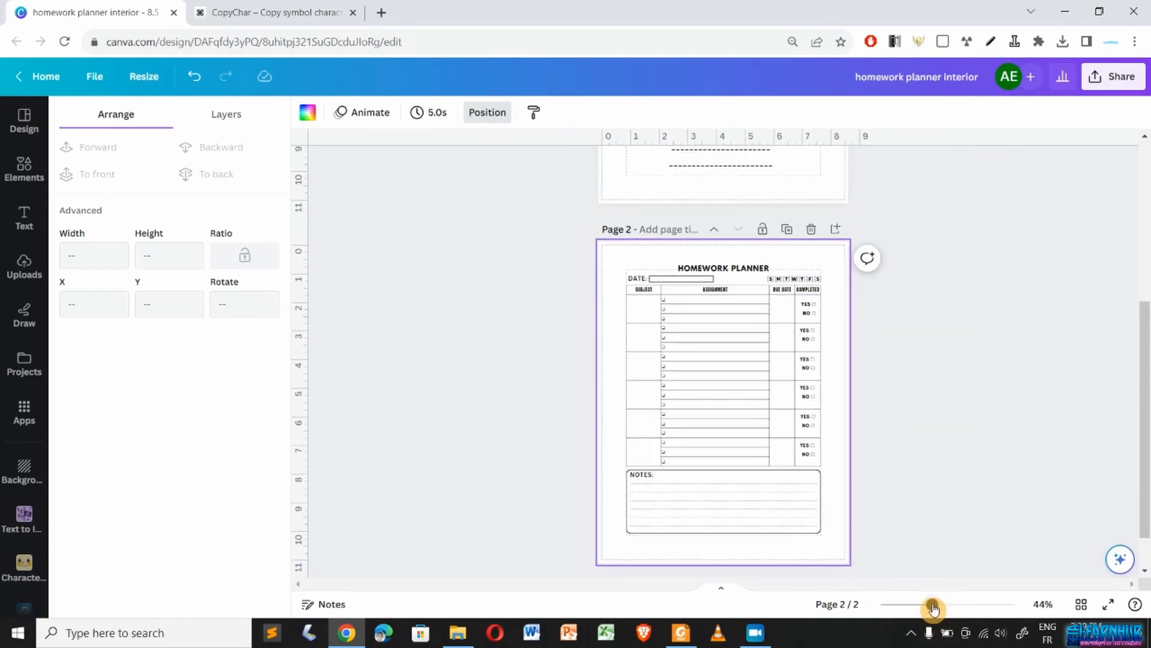
{"action": "left_click", "coordinate": [616, 438]}
{"action": "key", "text": "ctrl+a"}
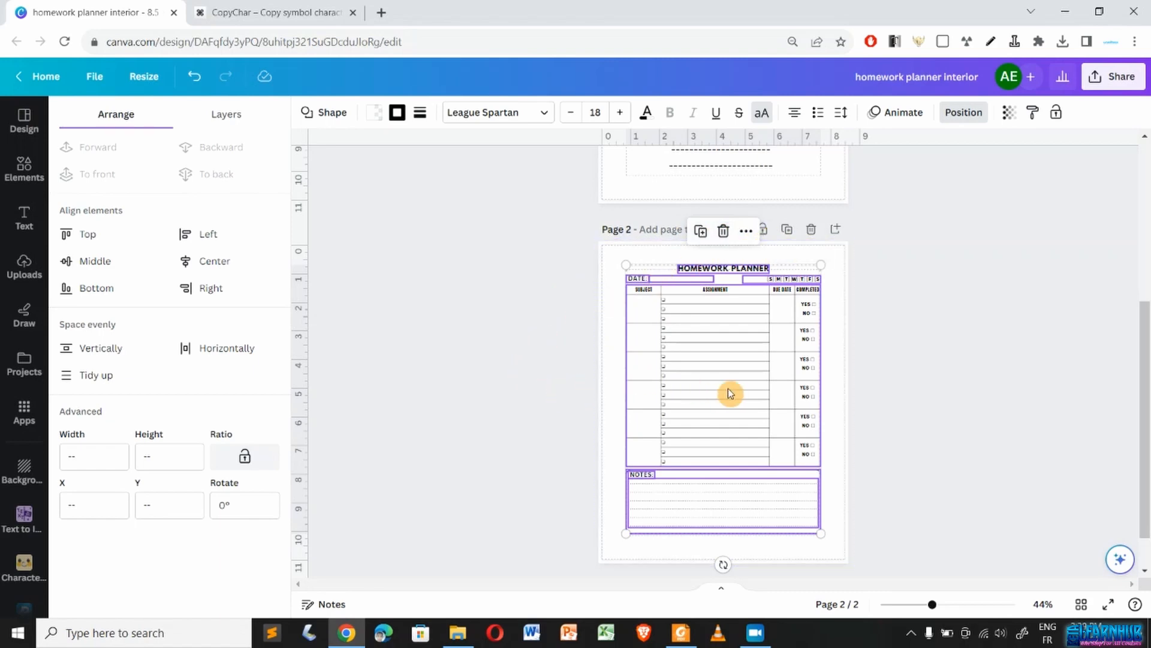
{"action": "left_click_drag", "start_coordinate": [728, 390], "coordinate": [728, 392]}
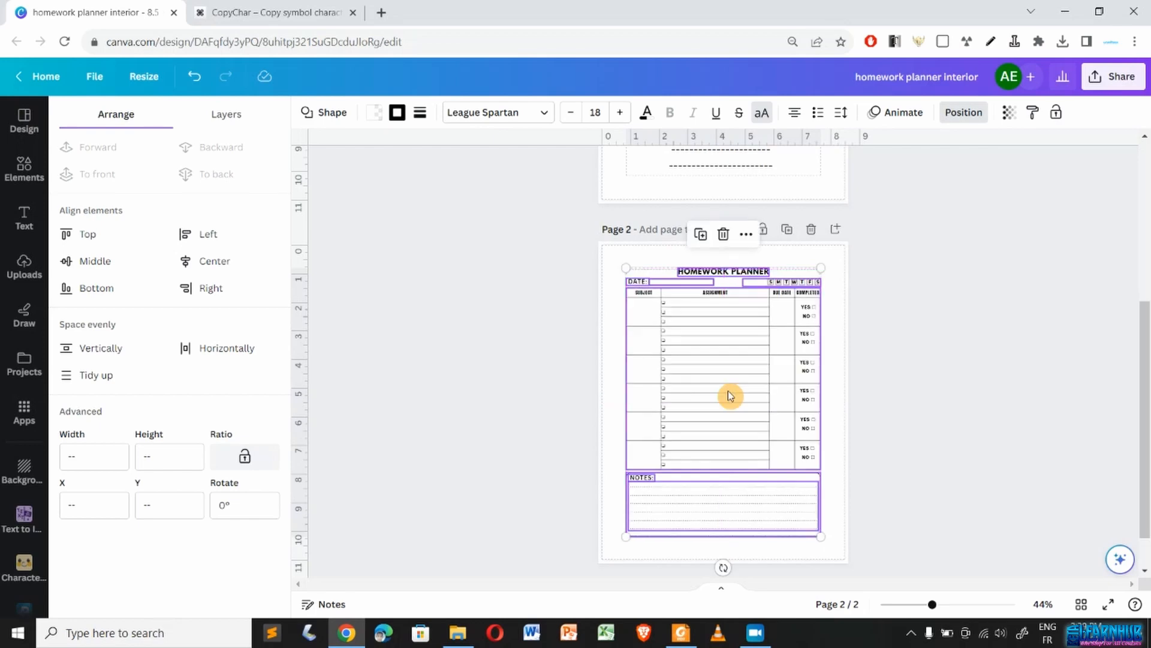
{"action": "left_click", "coordinate": [689, 553]}
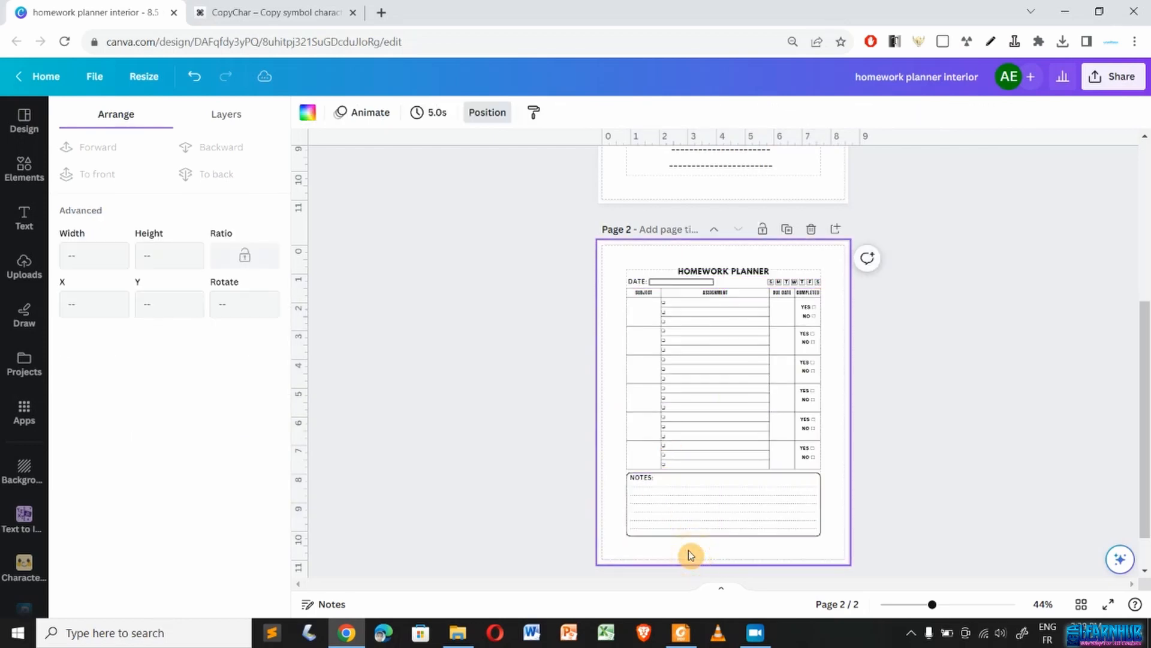
- Duplicate the finished homework planner page nine times so the design has 11 pages
{"action": "left_click_drag", "start_coordinate": [932, 606], "coordinate": [951, 607]}
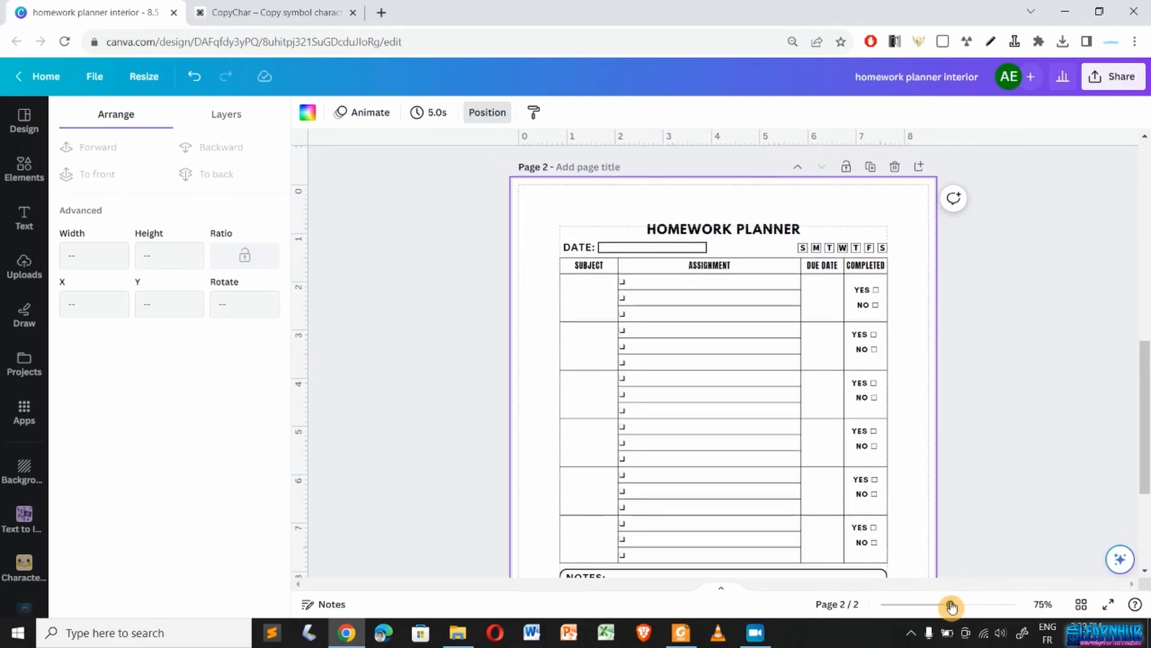
{"action": "left_click", "coordinate": [870, 168]}
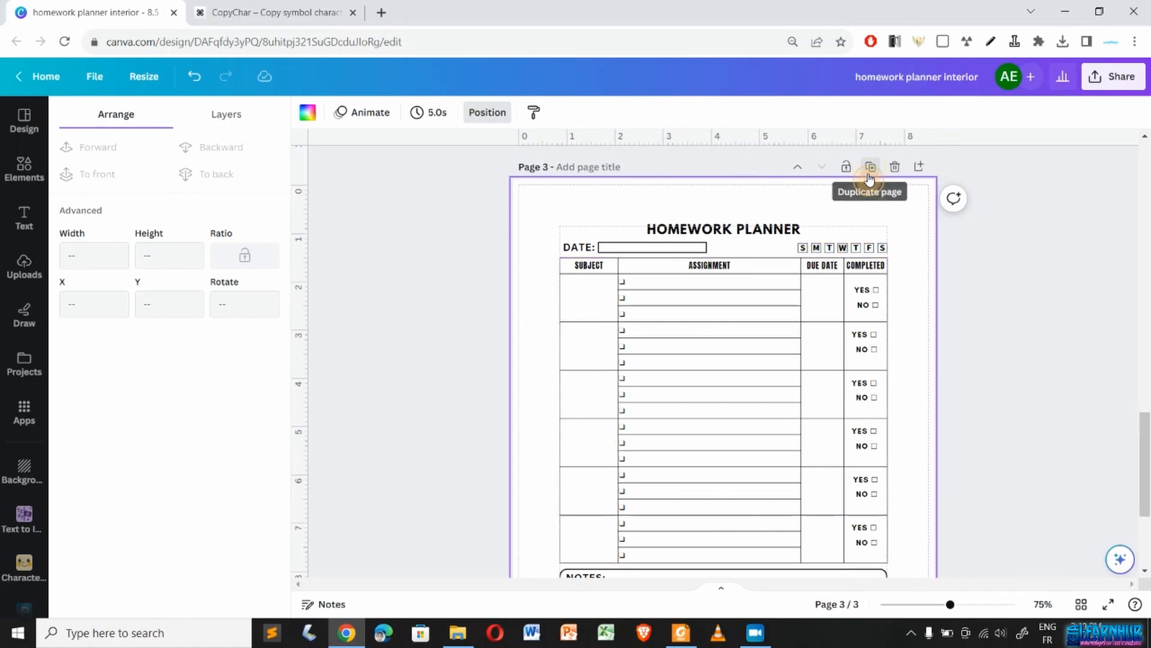
{"action": "left_click", "coordinate": [869, 168]}
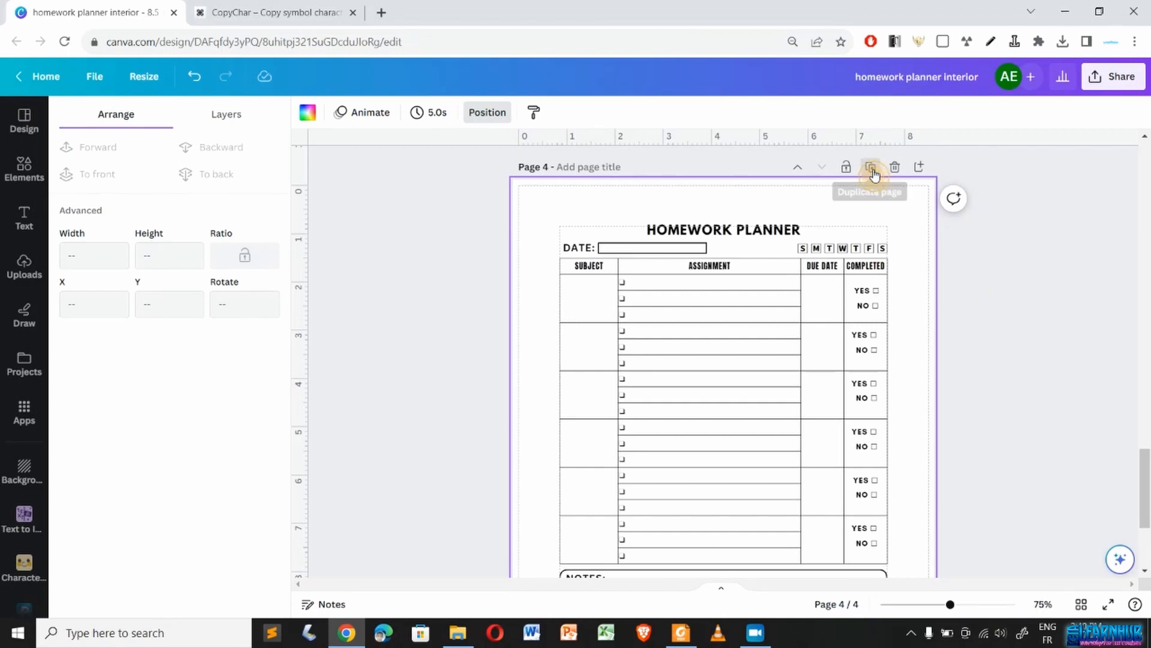
{"action": "left_click", "coordinate": [871, 168]}
{"action": "left_click", "coordinate": [871, 168]}
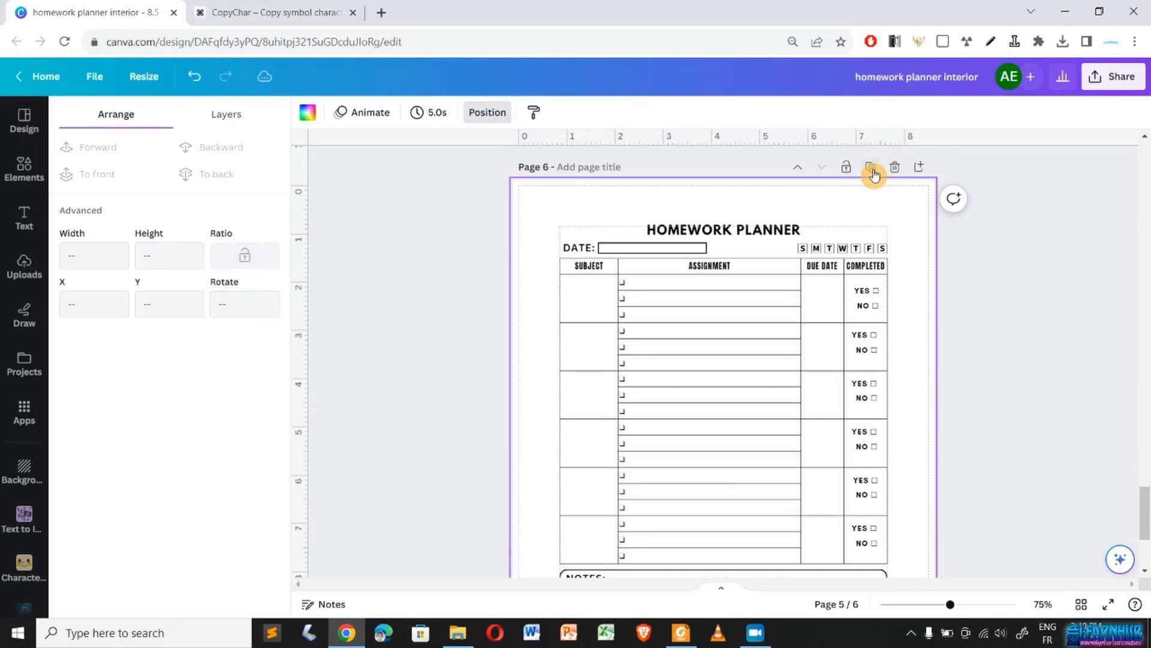
{"action": "left_click", "coordinate": [871, 168]}
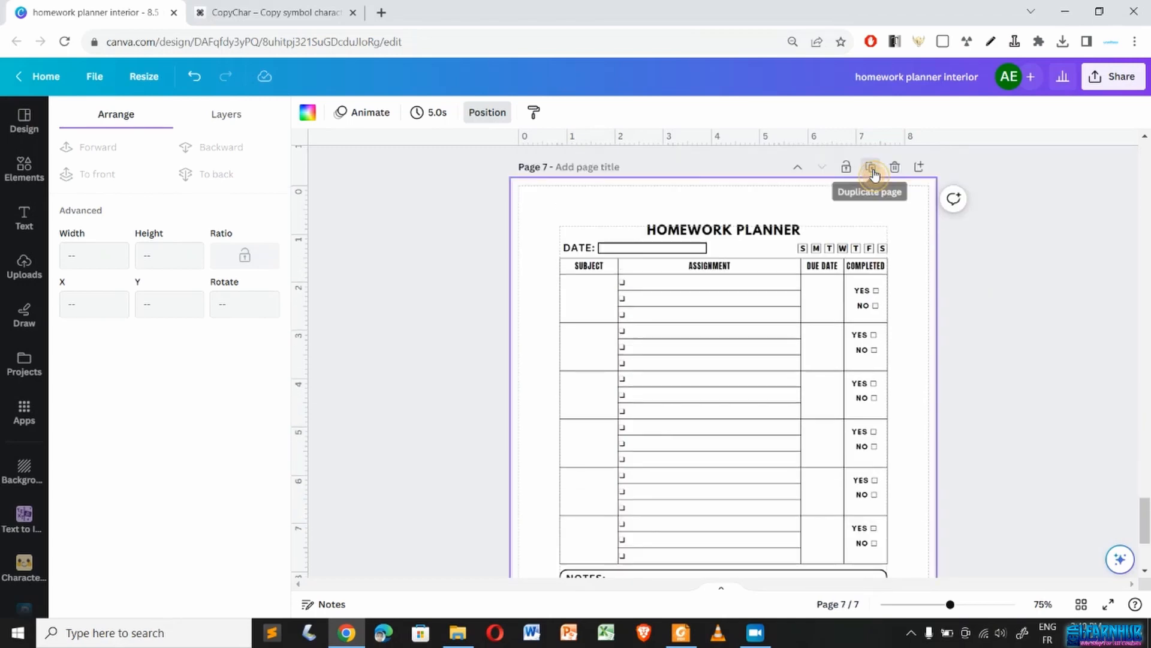
{"action": "left_click", "coordinate": [871, 167]}
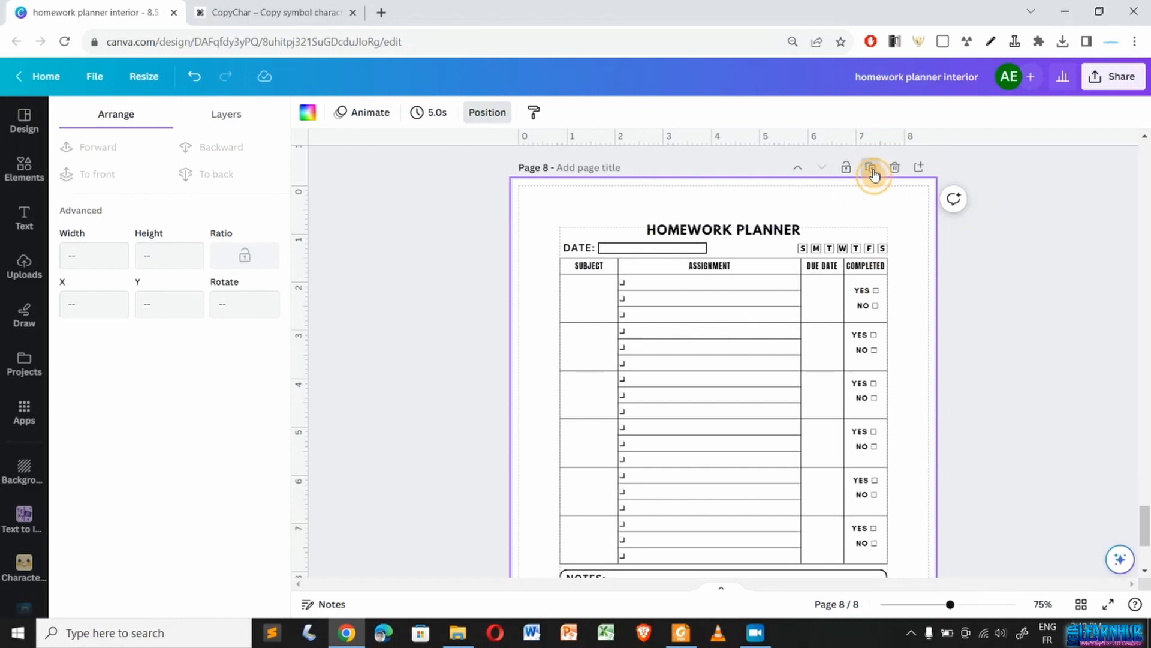
{"action": "left_click", "coordinate": [871, 168]}
{"action": "left_click", "coordinate": [871, 168]}
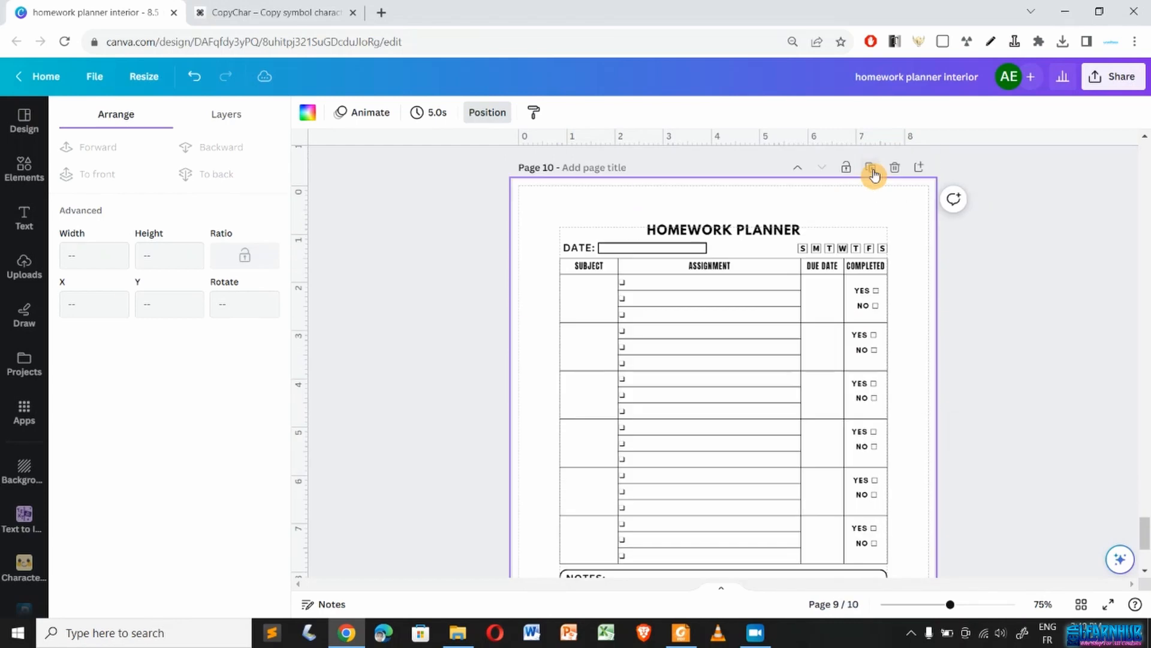
{"action": "left_click", "coordinate": [872, 170]}
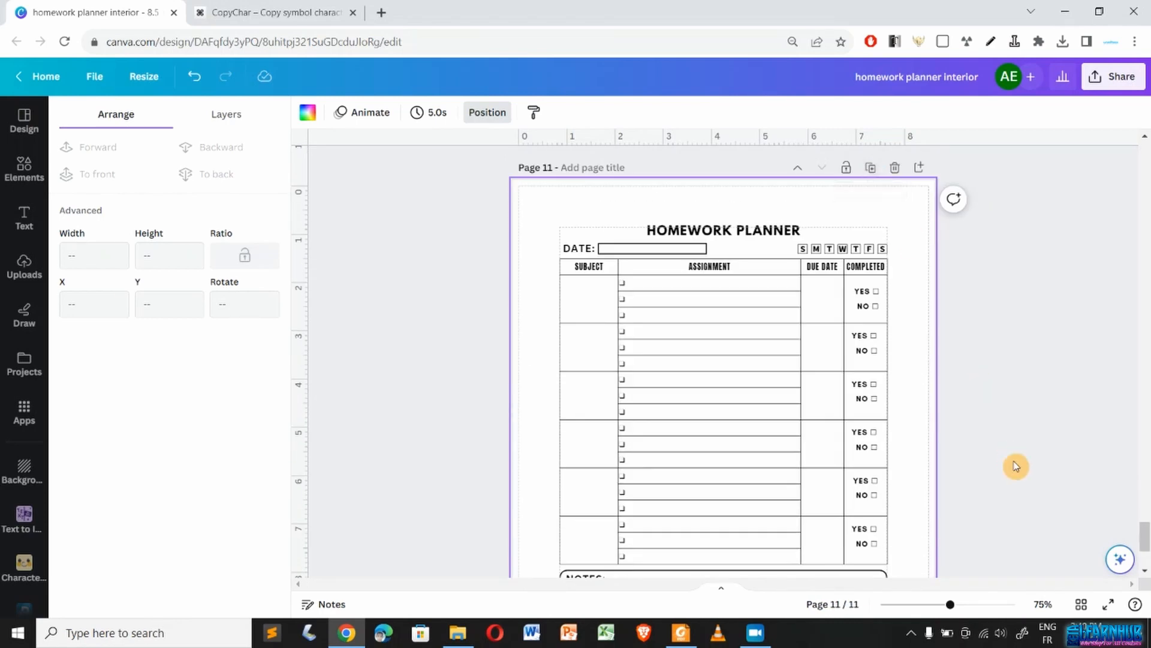
- Show all pages as a grid, select pages 2 to 11, and duplicate the ten-page set three times to reach 41 pages
{"action": "left_click", "coordinate": [1081, 607]}
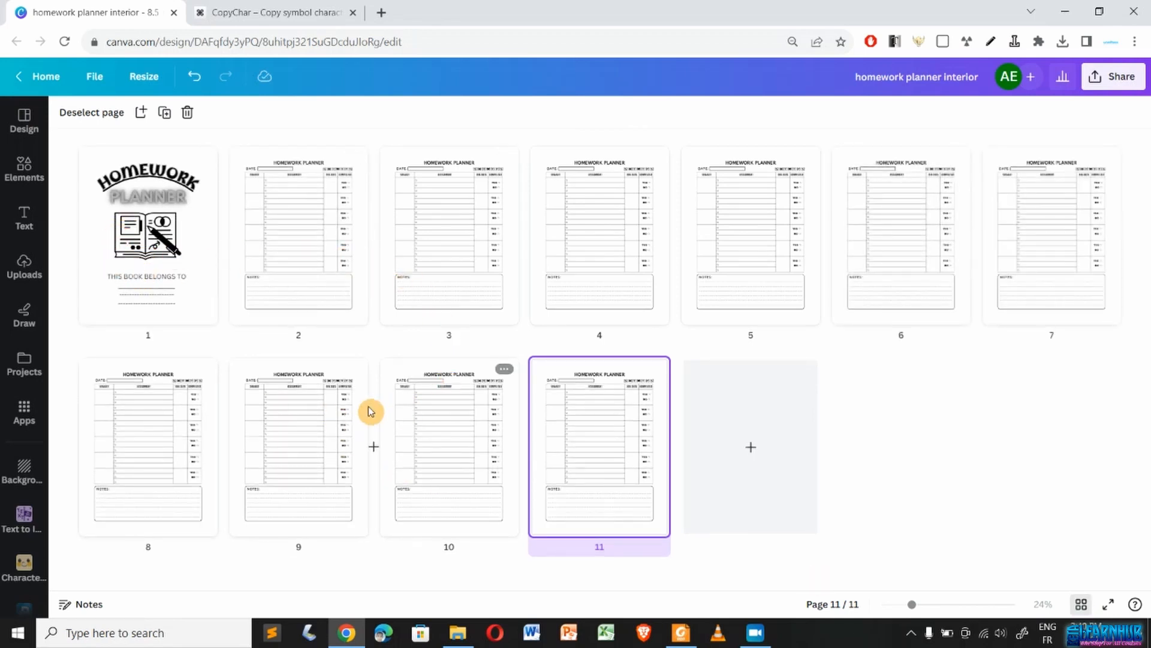
{"action": "left_click", "coordinate": [310, 248]}
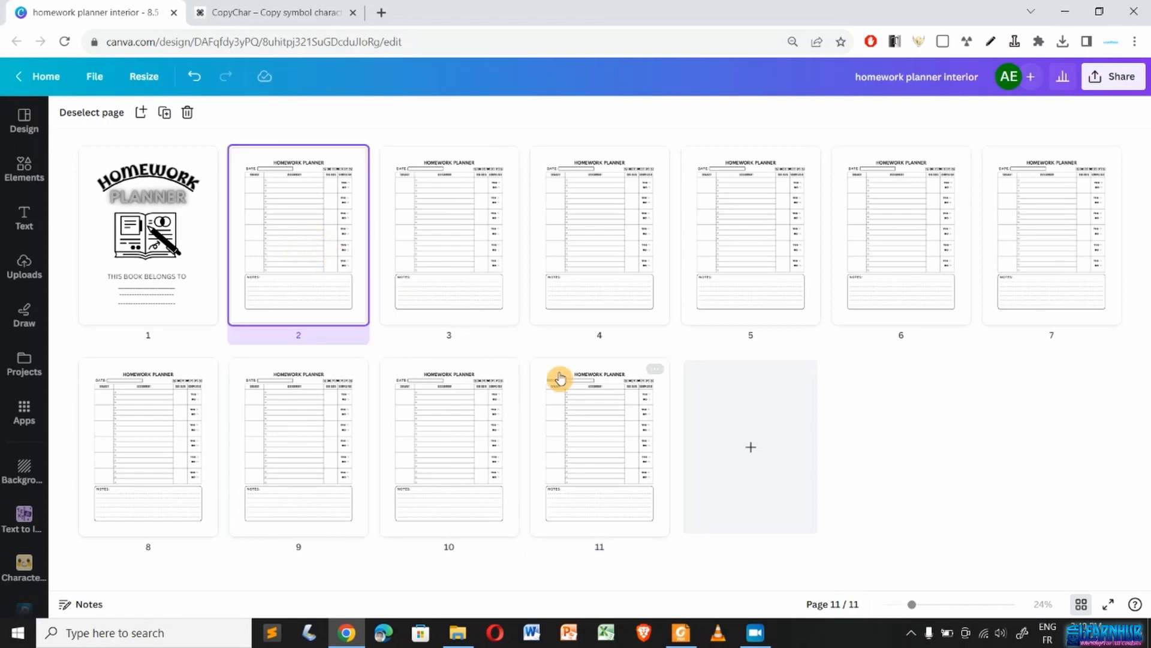
{"action": "left_click", "coordinate": [597, 445], "text": "shift"}
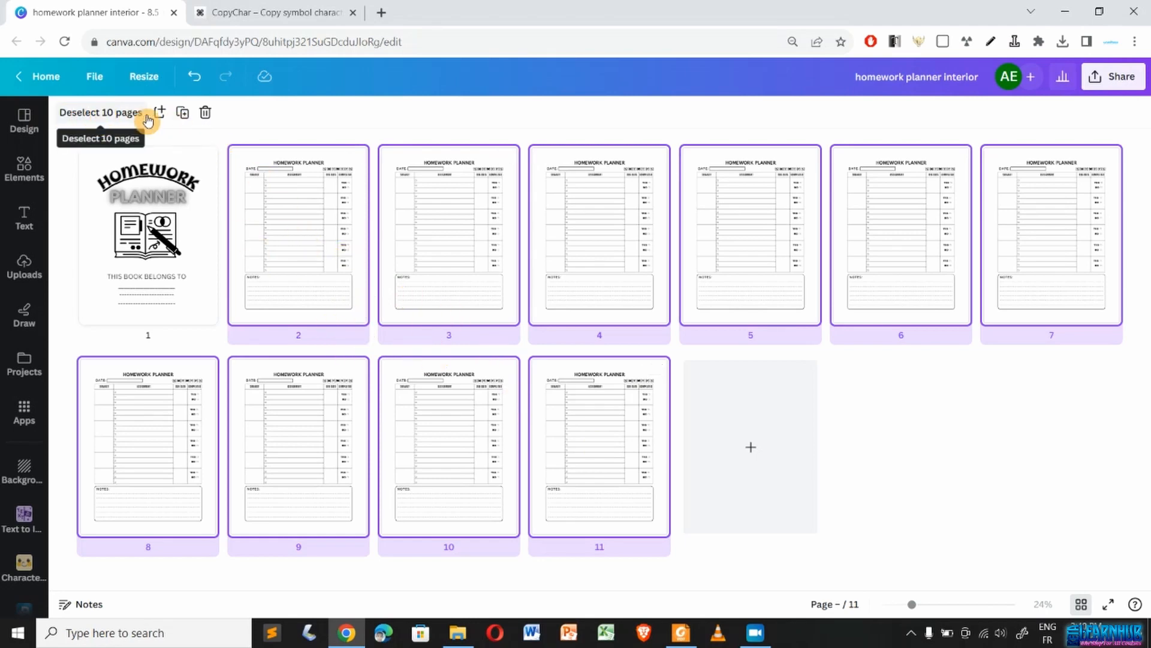
{"action": "left_click", "coordinate": [183, 114]}
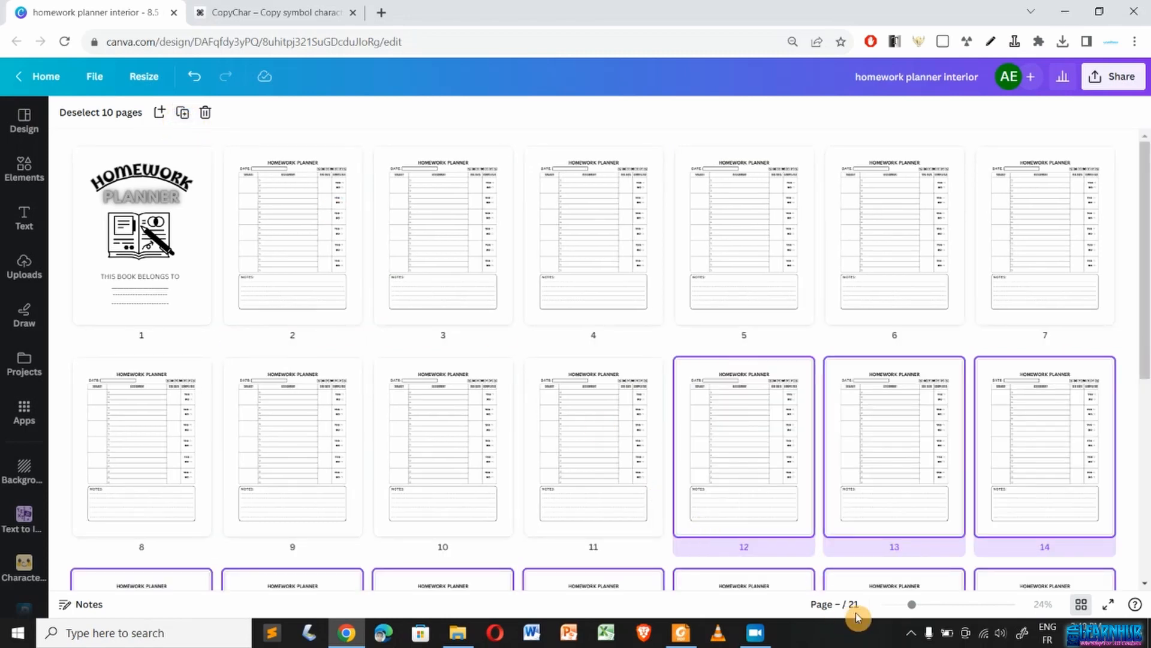
{"action": "left_click", "coordinate": [186, 118]}
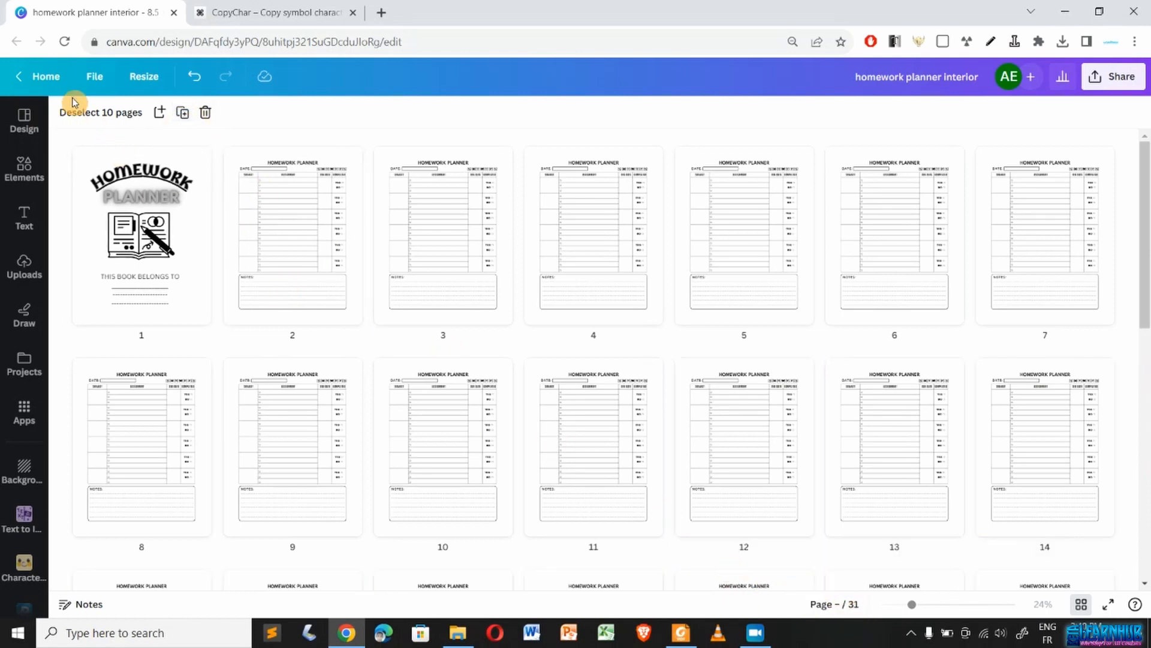
{"action": "left_click", "coordinate": [180, 117]}
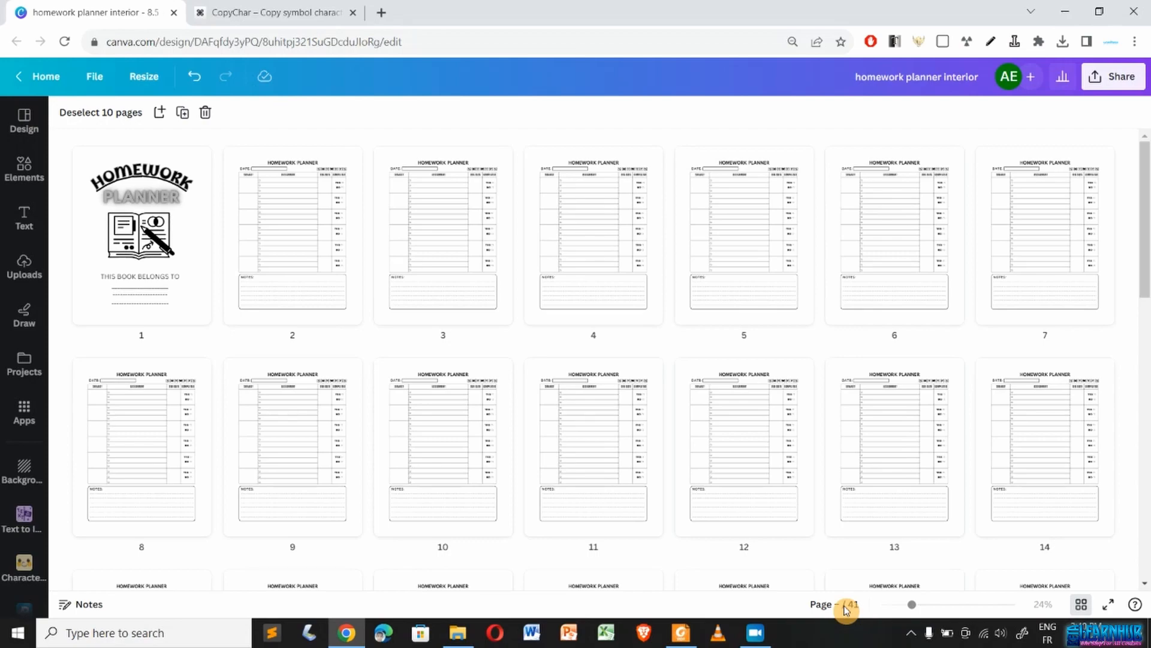
- Duplicate the selected last ten pages of the planner, pages 32 to 41, and duplicate the resulting ten-page batch once more
{"action": "scroll", "coordinate": [676, 437], "scroll_direction": "down", "scroll_amount": 7}
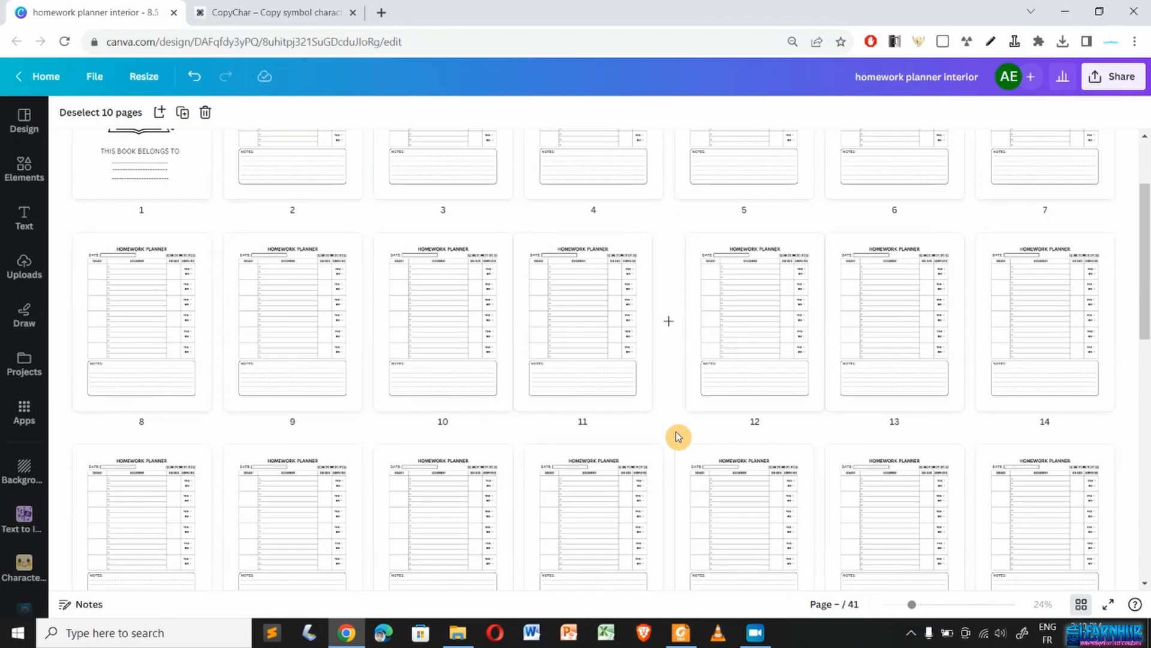
{"action": "scroll", "coordinate": [677, 433], "scroll_direction": "down", "scroll_amount": 5}
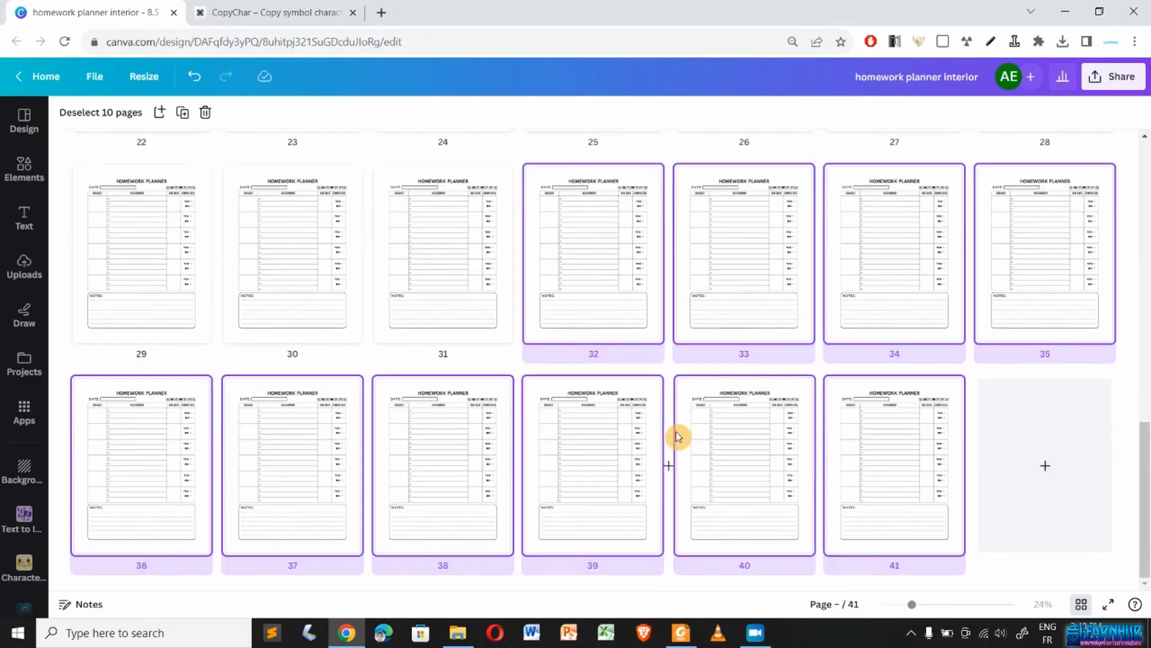
{"action": "left_click", "coordinate": [181, 115]}
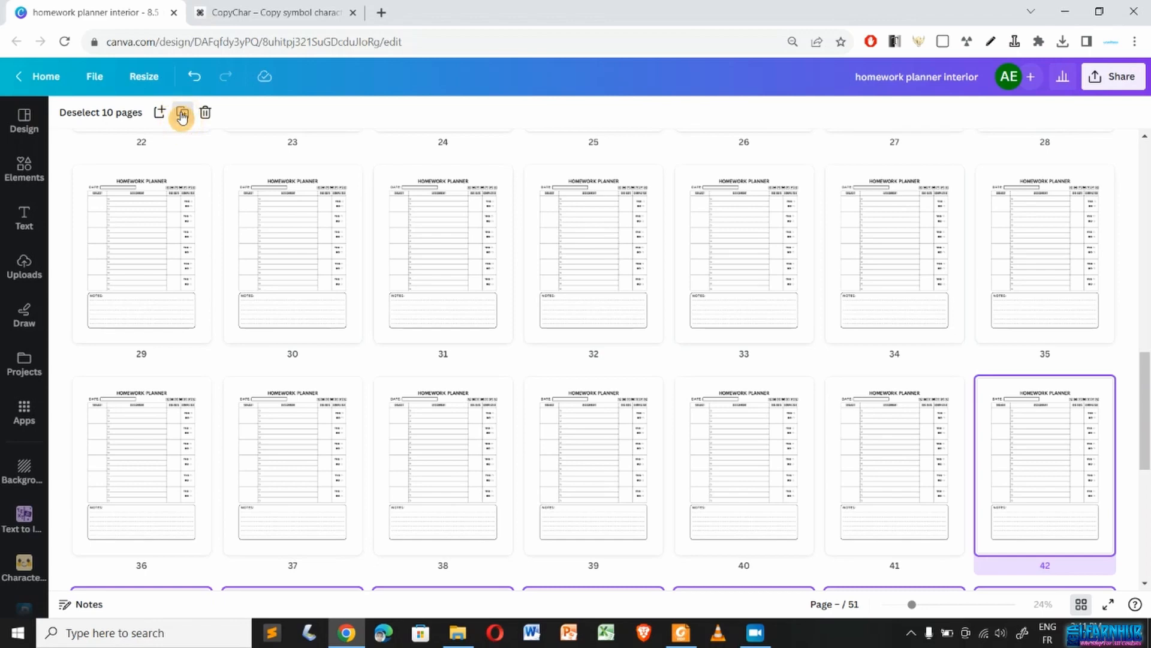
{"action": "left_click", "coordinate": [182, 114]}
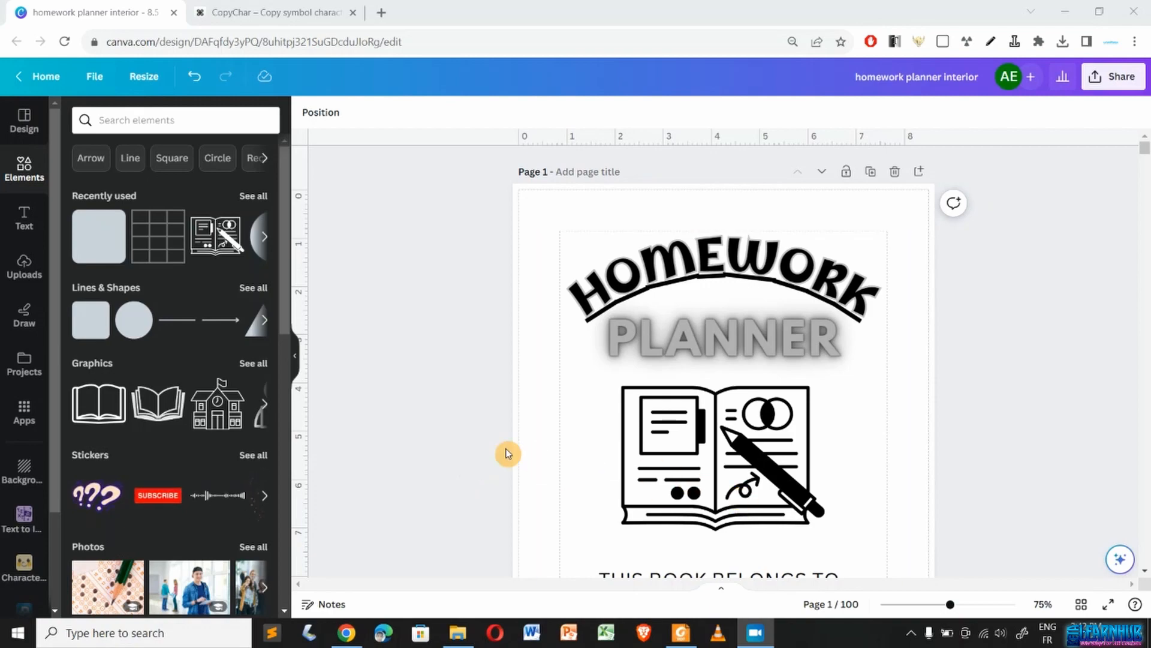
- Go to page 2, open the design's download settings, and limit the export to page 2 (current page)
{"action": "scroll", "coordinate": [507, 454], "scroll_direction": "down", "scroll_amount": 3}
{"action": "scroll", "coordinate": [507, 454], "scroll_direction": "down", "scroll_amount": 6}
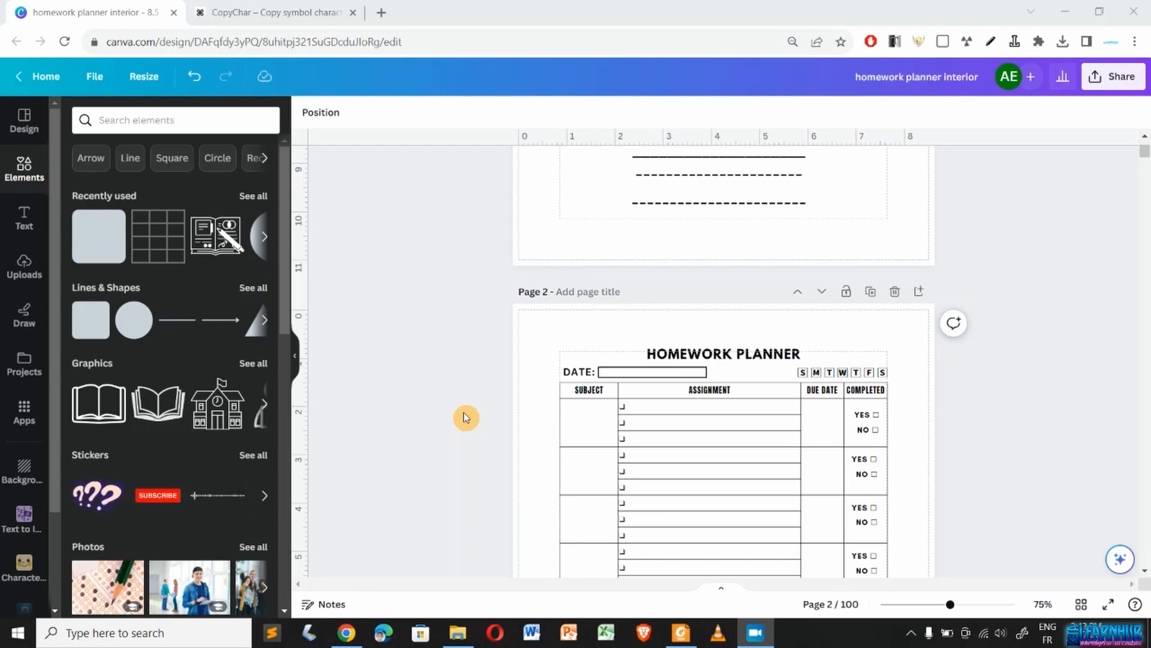
{"action": "scroll", "coordinate": [466, 418], "scroll_direction": "down", "scroll_amount": 2}
{"action": "scroll", "coordinate": [466, 418], "scroll_direction": "up", "scroll_amount": 1}
{"action": "scroll", "coordinate": [466, 418], "scroll_direction": "down", "scroll_amount": 1}
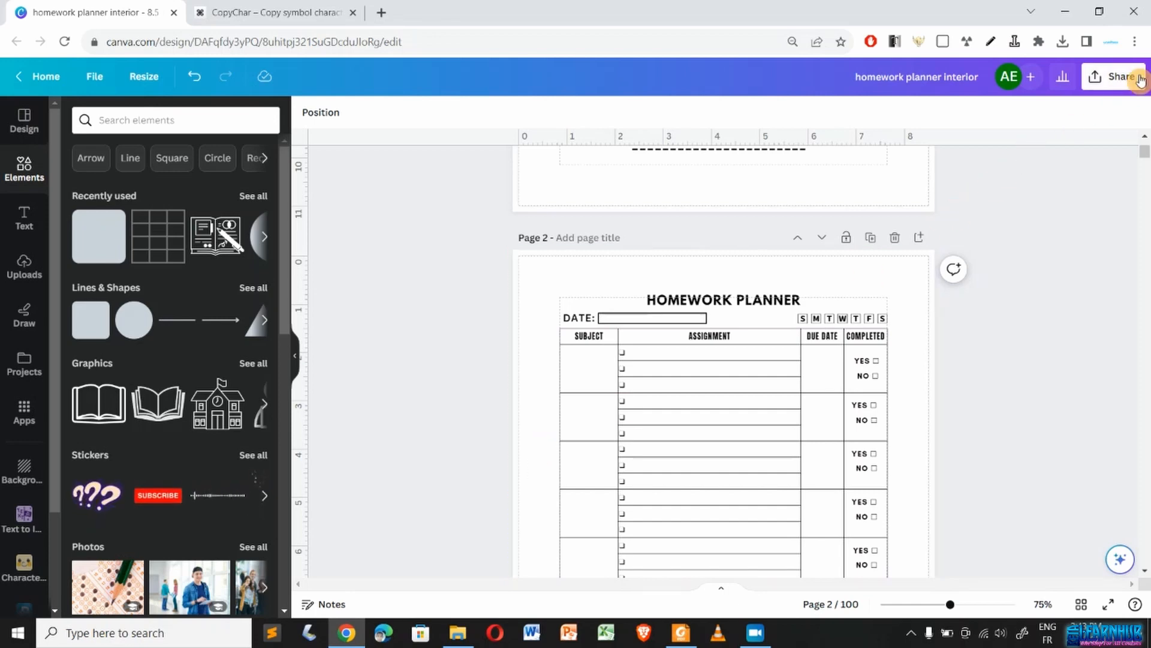
{"action": "left_click", "coordinate": [1122, 80]}
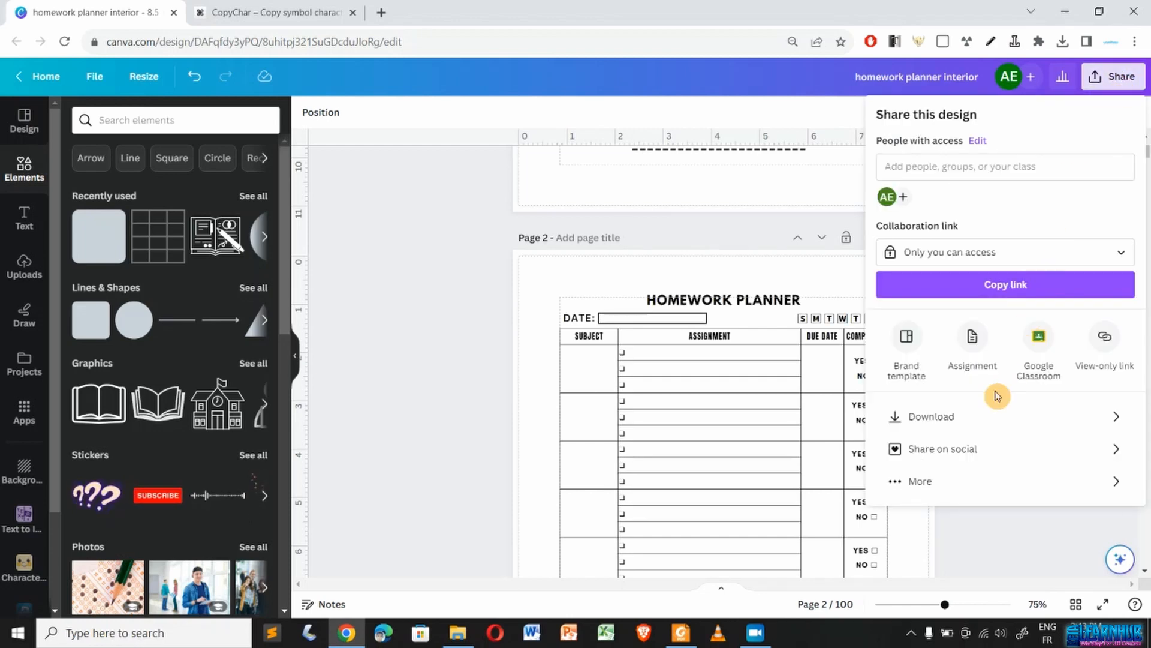
{"action": "left_click", "coordinate": [989, 415]}
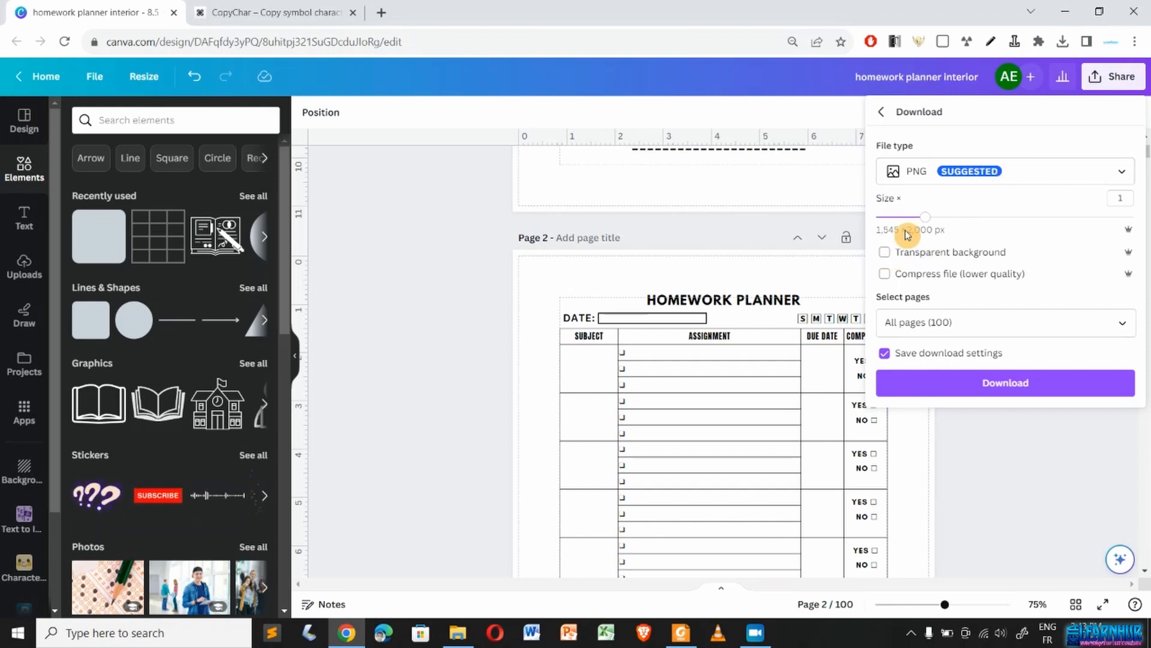
{"action": "mouse_move", "coordinate": [929, 226]}
{"action": "left_mouse_down"}
{"action": "mouse_move", "coordinate": [1023, 224]}
{"action": "mouse_move", "coordinate": [904, 222]}
{"action": "mouse_move", "coordinate": [925, 223]}
{"action": "left_mouse_up"}
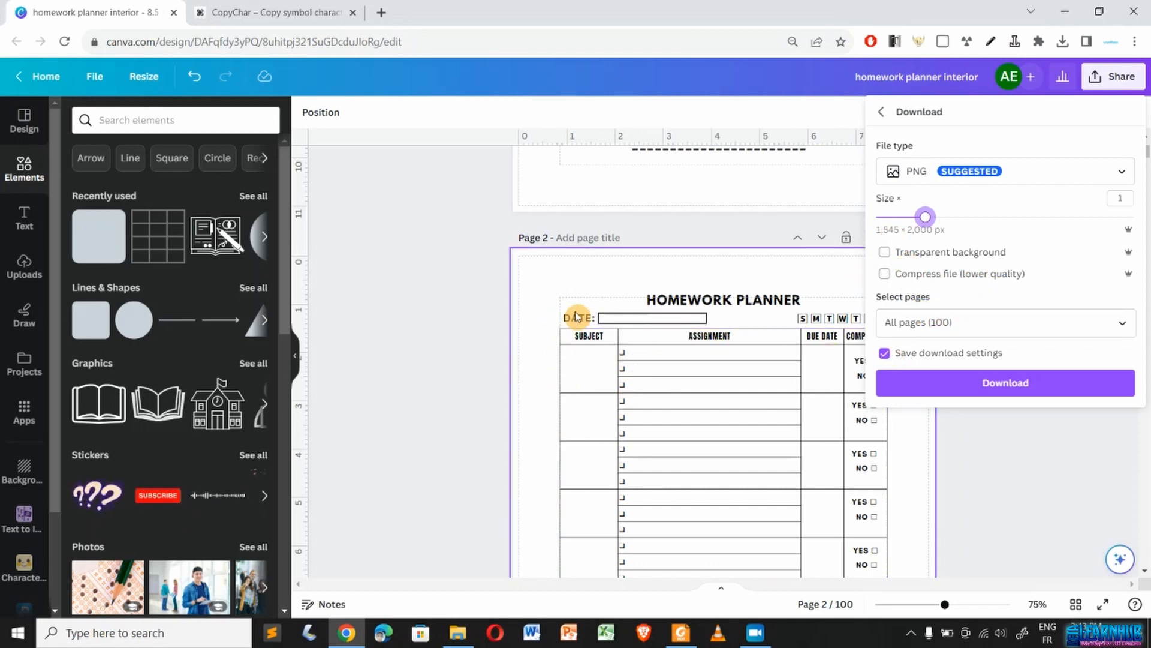
{"action": "left_click", "coordinate": [925, 327]}
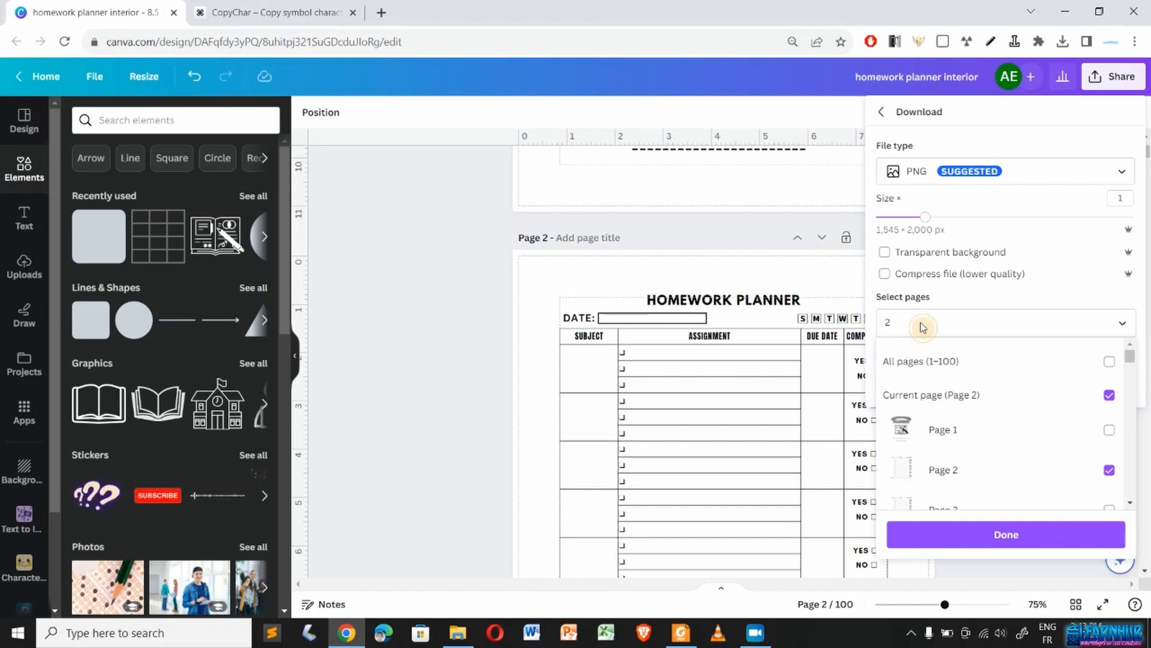
{"action": "left_click", "coordinate": [922, 327]}
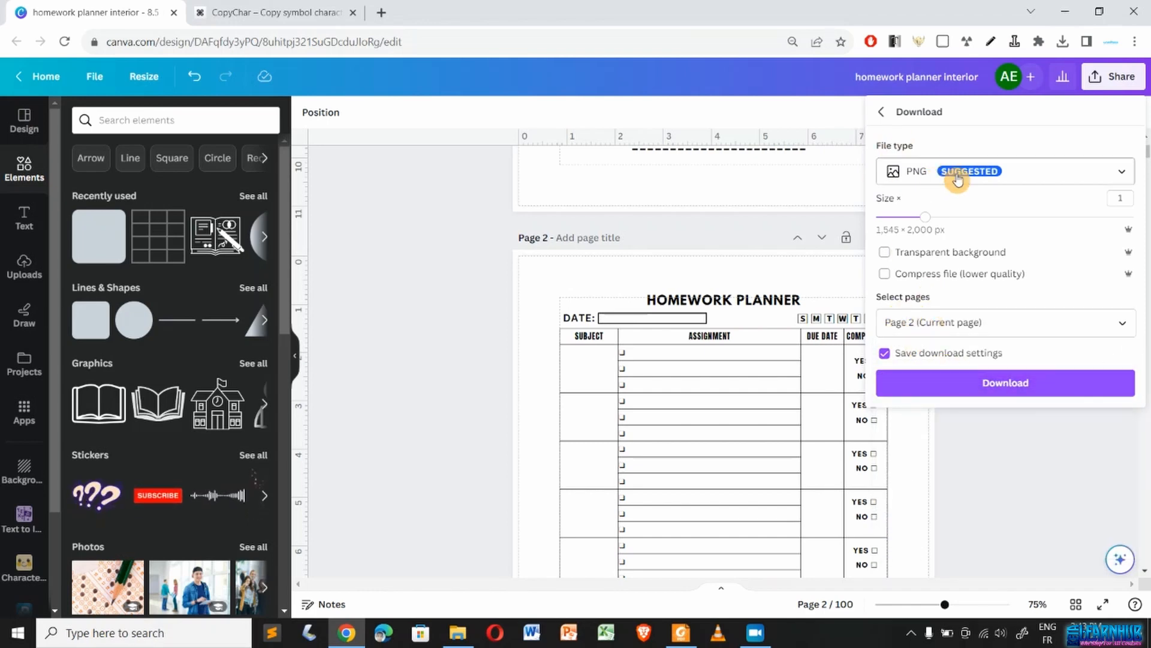
- Keep PNG as the file type at size 1 and download the page
{"action": "left_click", "coordinate": [1018, 185]}
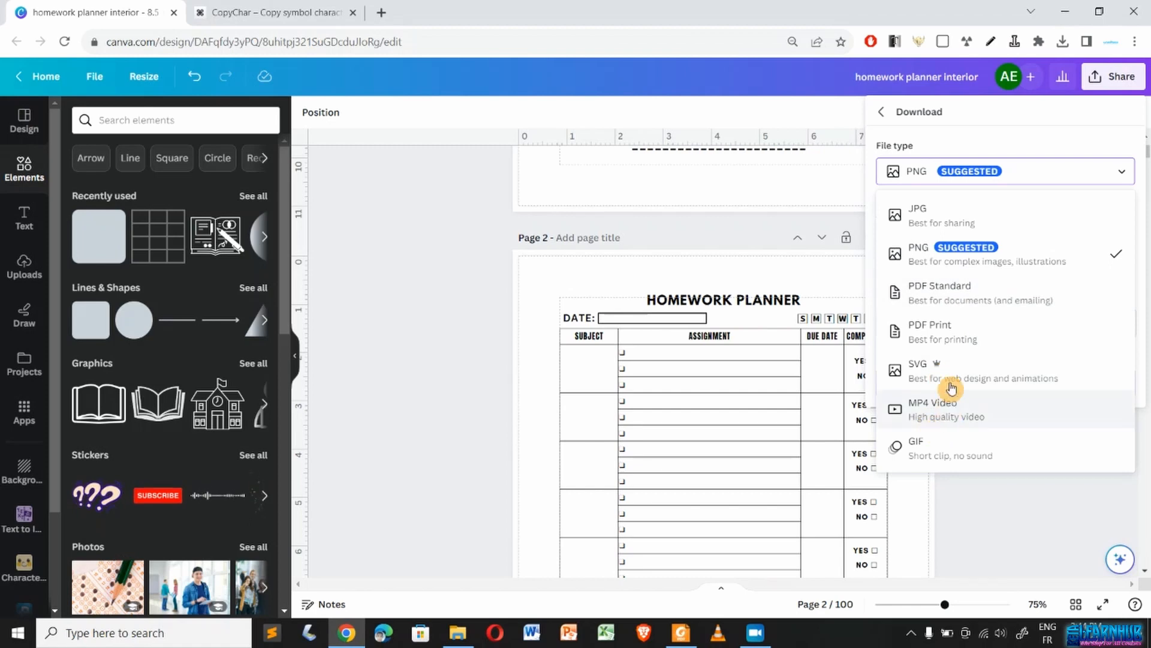
{"action": "left_click", "coordinate": [1049, 174]}
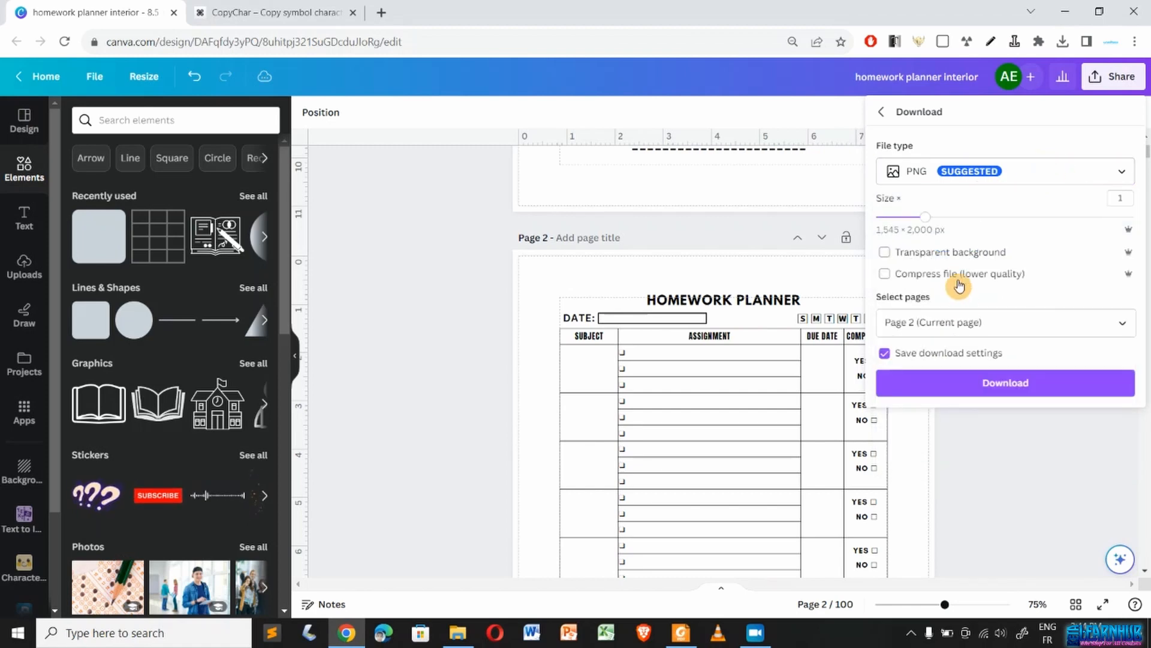
{"action": "left_click", "coordinate": [1008, 389]}
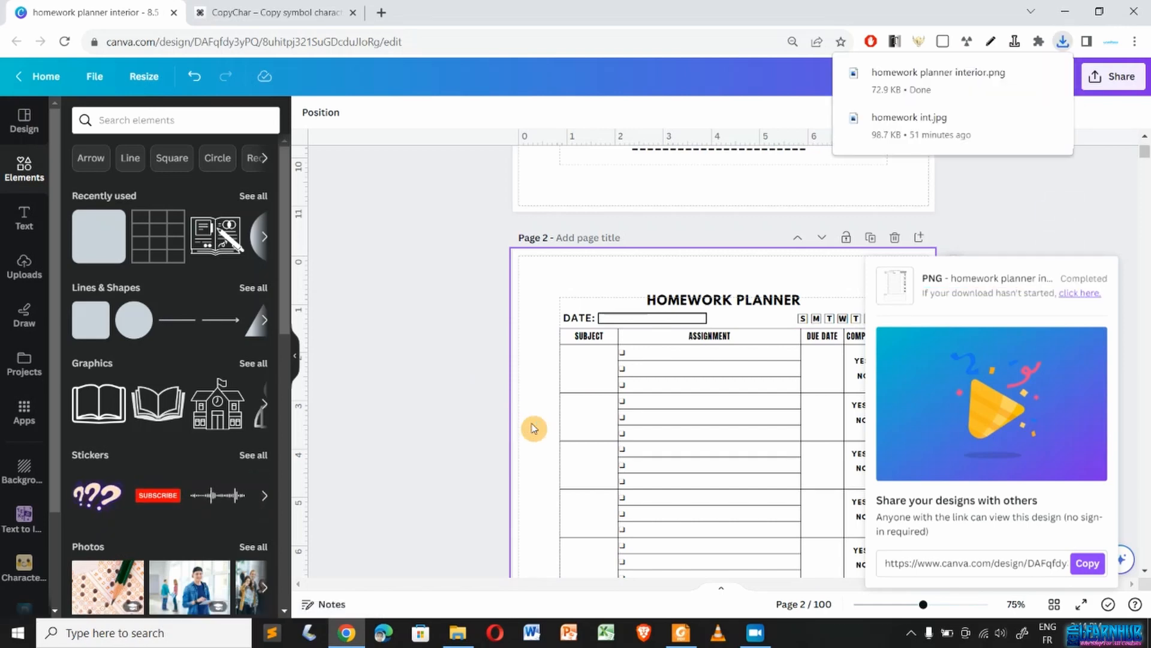
- Show the downloaded homework planner interior PNG in its folder, open it to check the page layout, and close the viewer
{"action": "mouse_move", "coordinate": [1036, 94]}
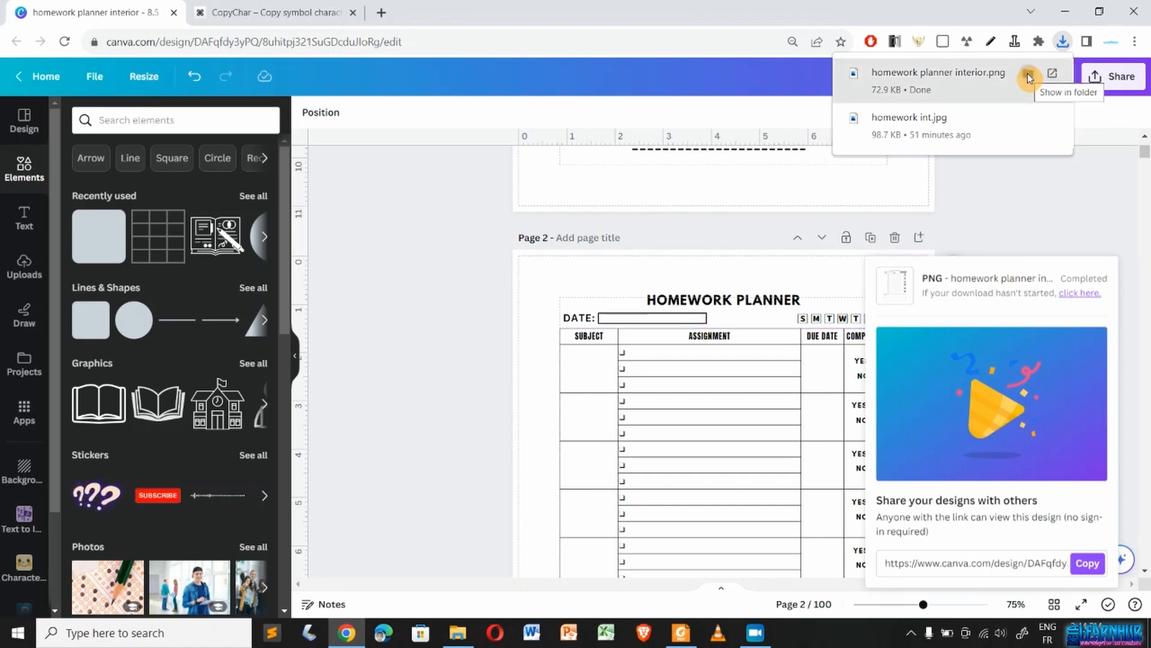
{"action": "left_click", "coordinate": [1029, 77]}
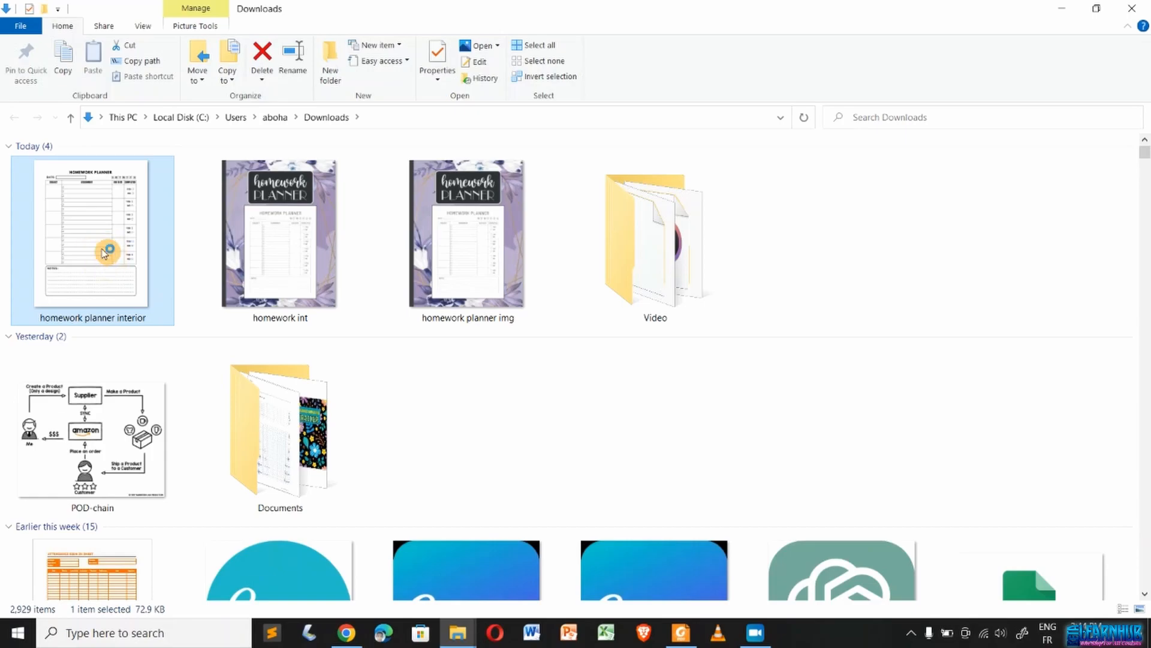
{"action": "double_click", "coordinate": [105, 252]}
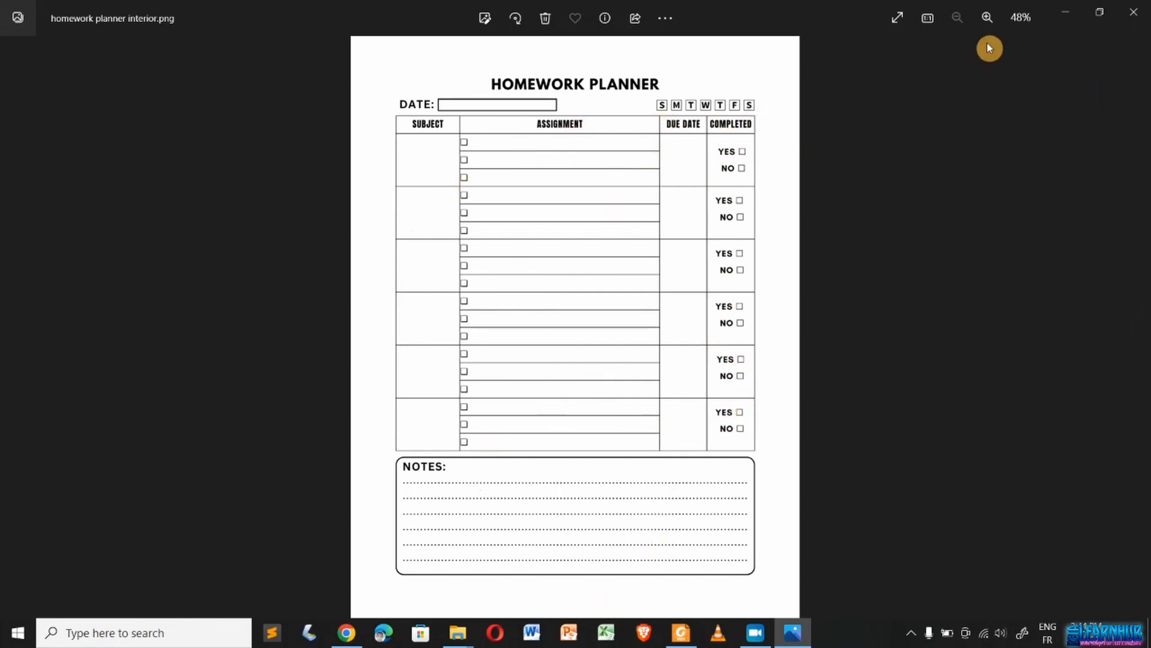
{"action": "left_click", "coordinate": [1133, 12]}
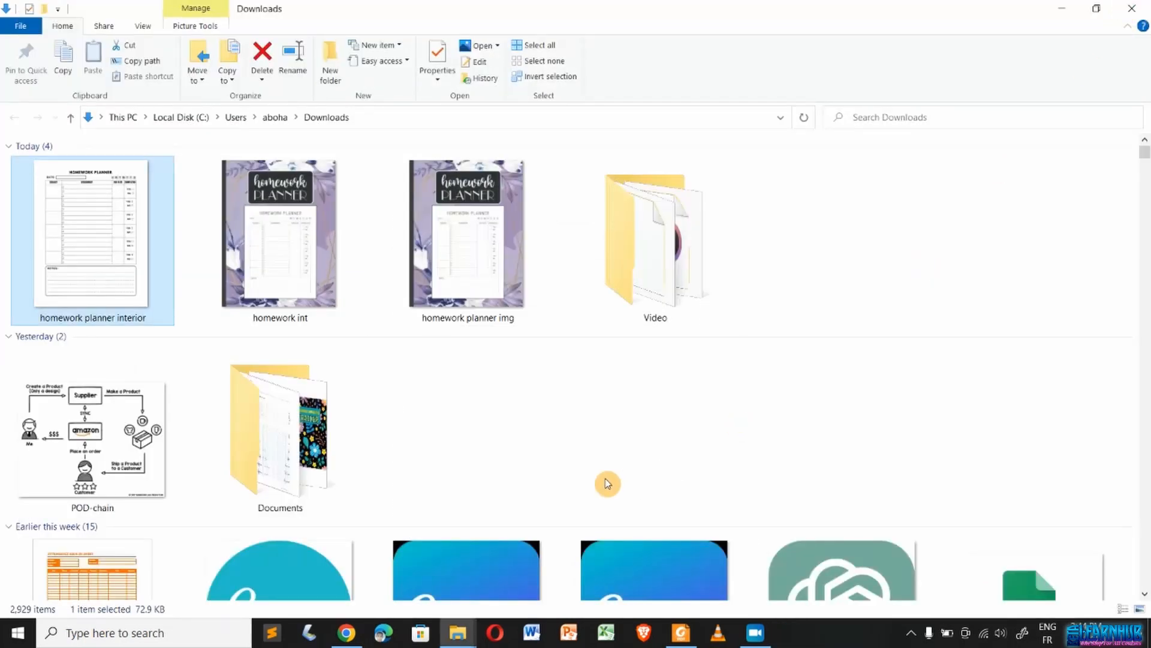
- Switch back to the Canva design and set up a PDF Print download of all 100 pages
{"action": "left_click", "coordinate": [346, 632]}
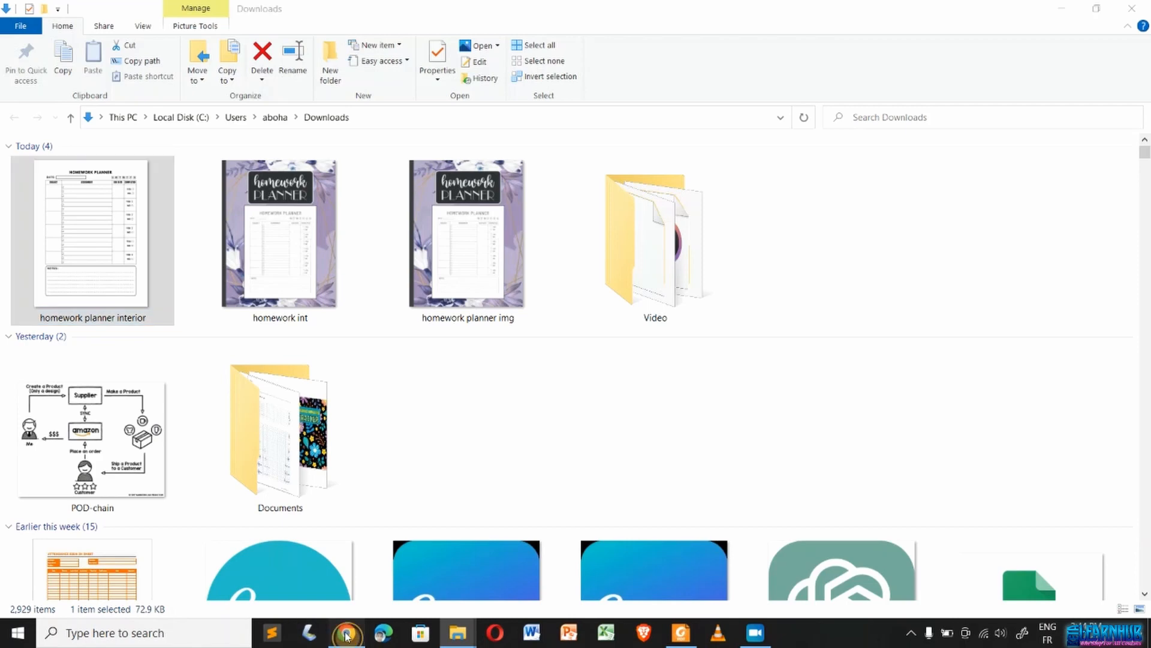
{"action": "left_click", "coordinate": [526, 358]}
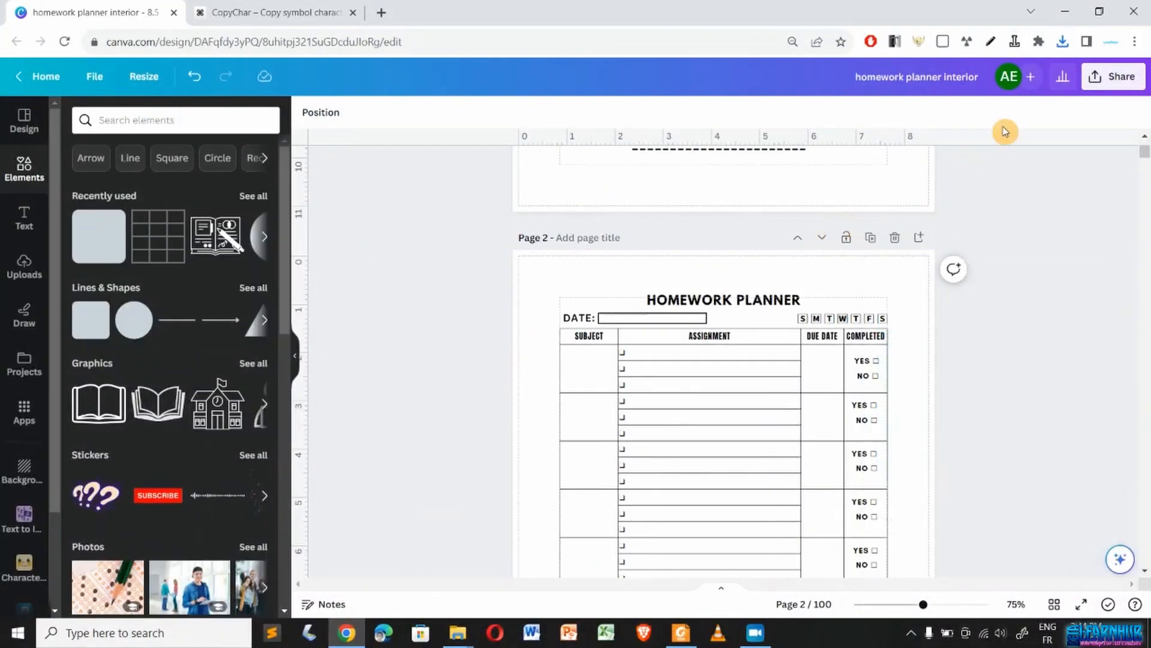
{"action": "left_click", "coordinate": [1118, 80]}
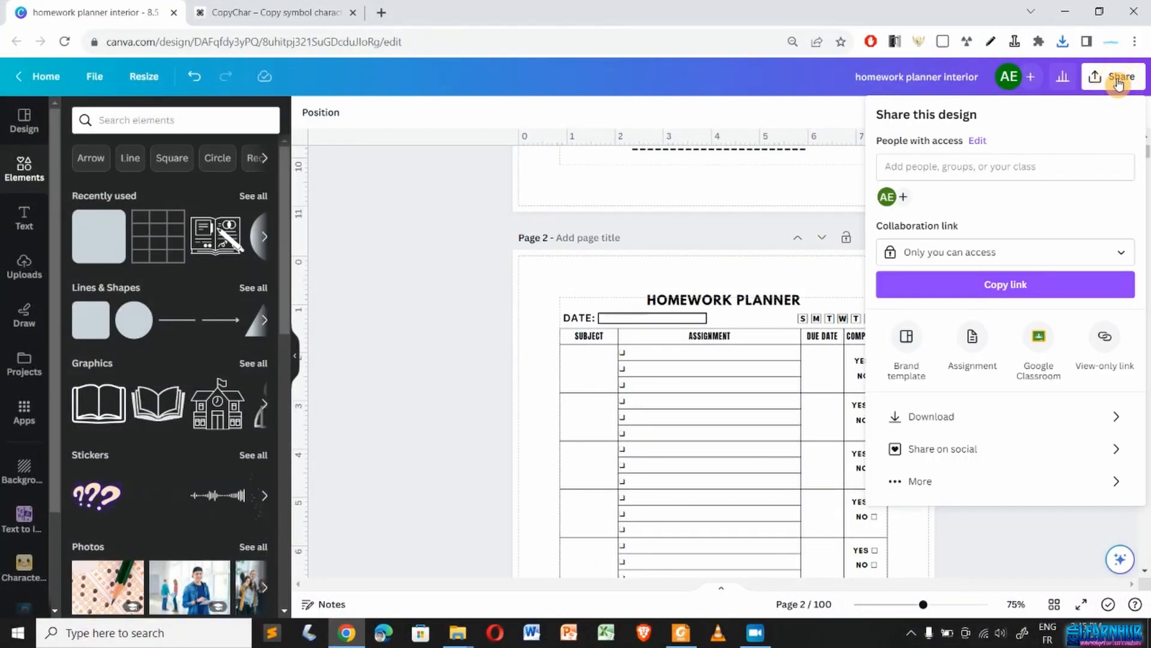
{"action": "left_click", "coordinate": [1043, 420]}
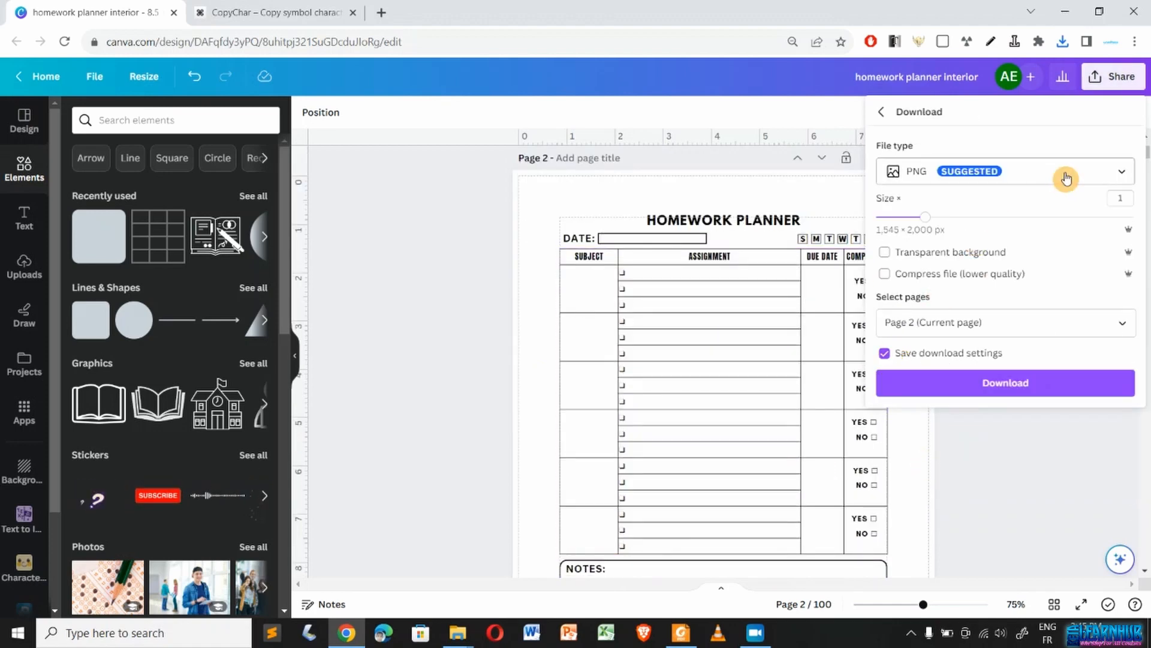
{"action": "left_click", "coordinate": [1097, 173]}
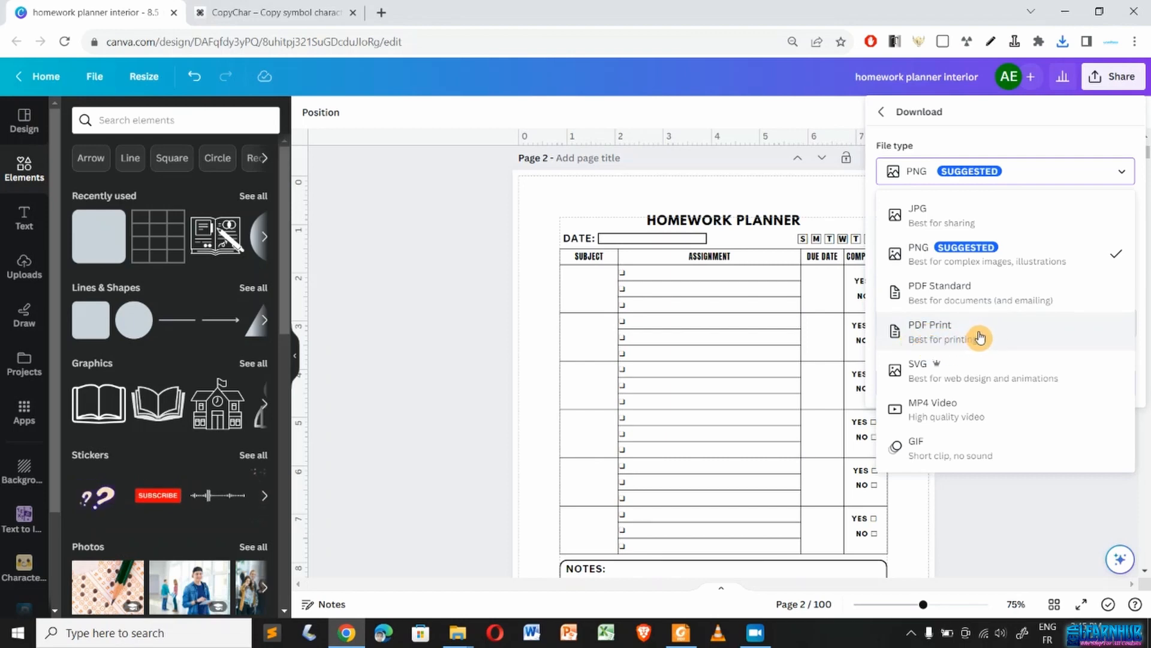
{"action": "left_click", "coordinate": [934, 335]}
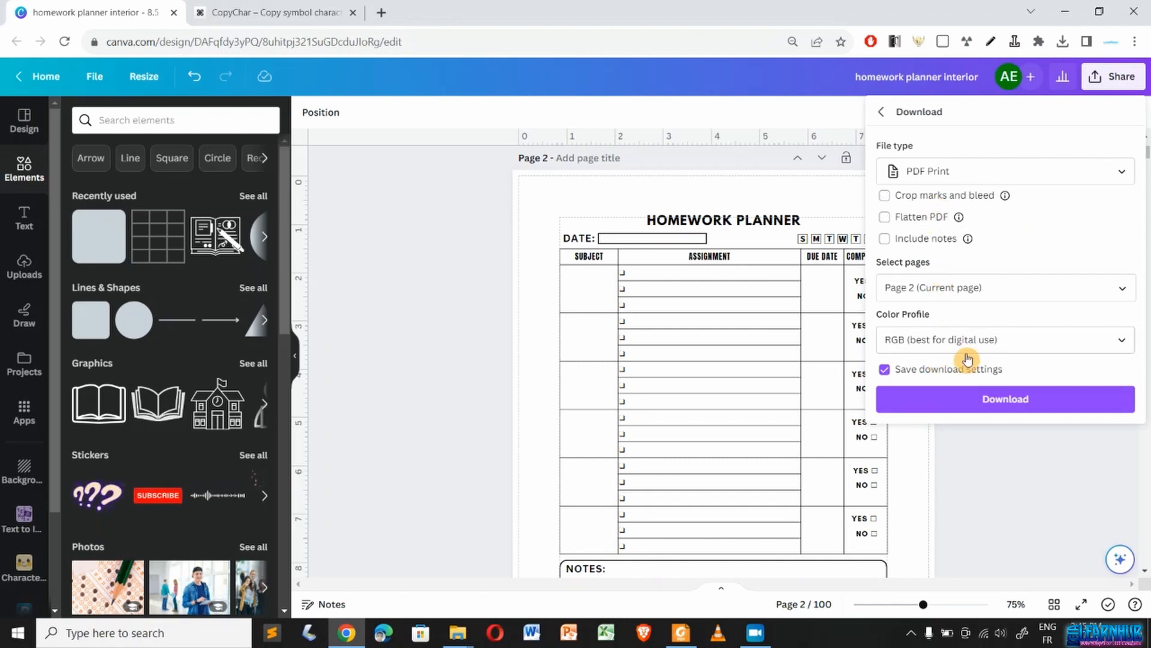
{"action": "left_click", "coordinate": [1118, 298]}
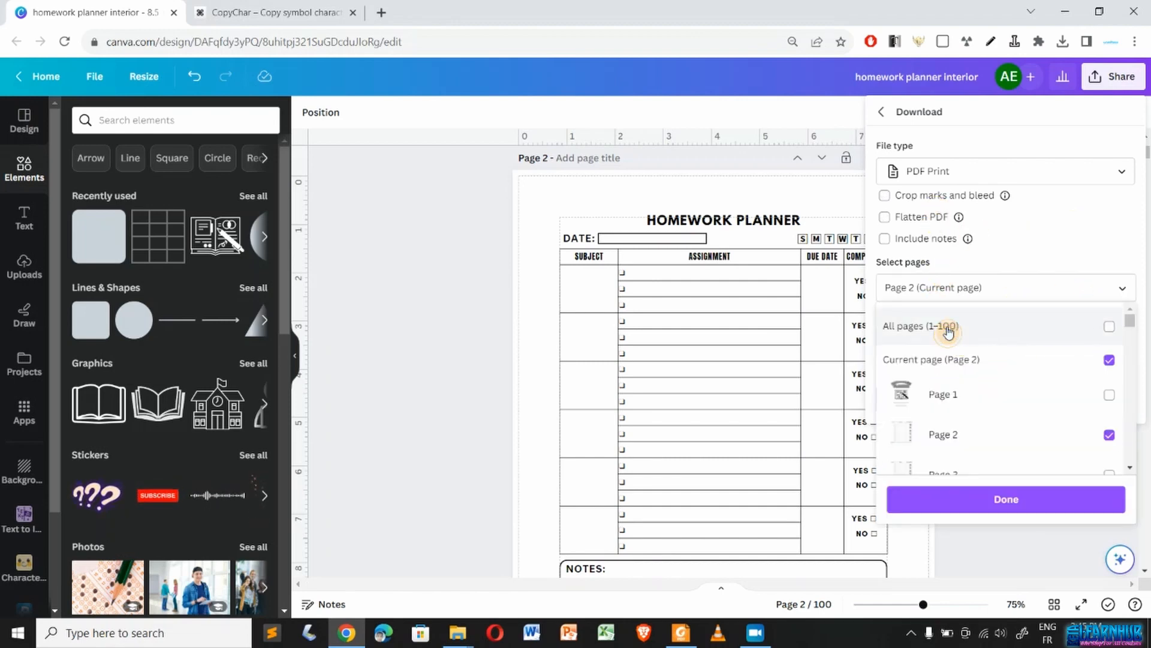
{"action": "left_click", "coordinate": [948, 329]}
{"action": "left_click", "coordinate": [1023, 265]}
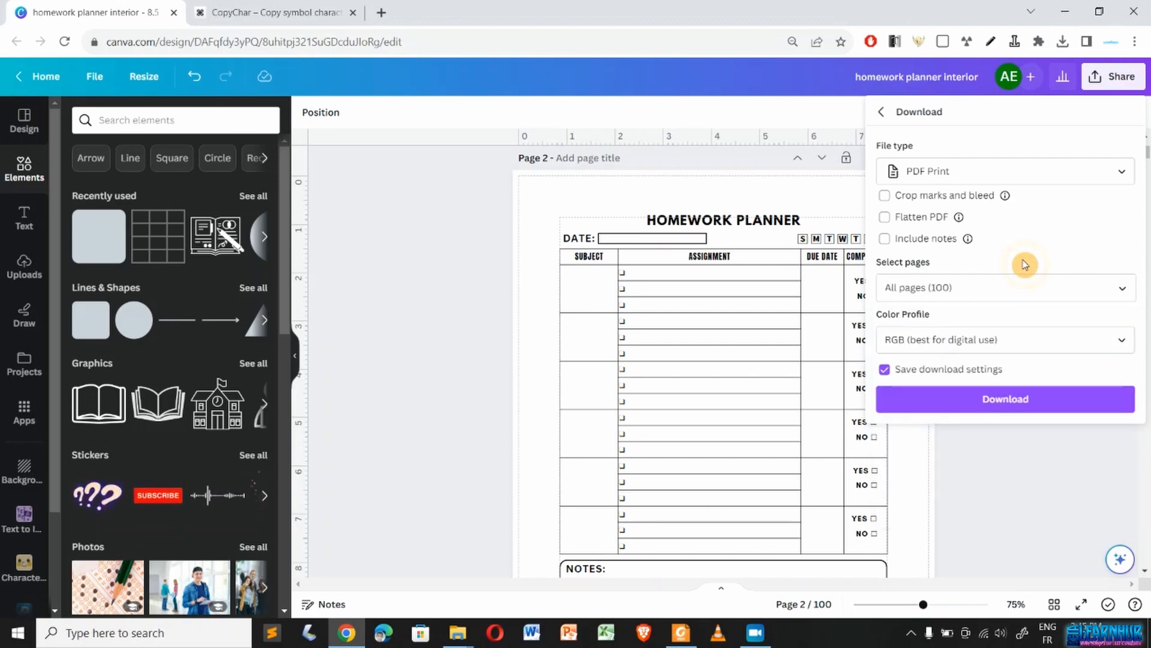
- Enable Flatten PDF, set the color profile to CMYK (best for professional printing), and download the PDF
{"action": "left_click", "coordinate": [907, 201]}
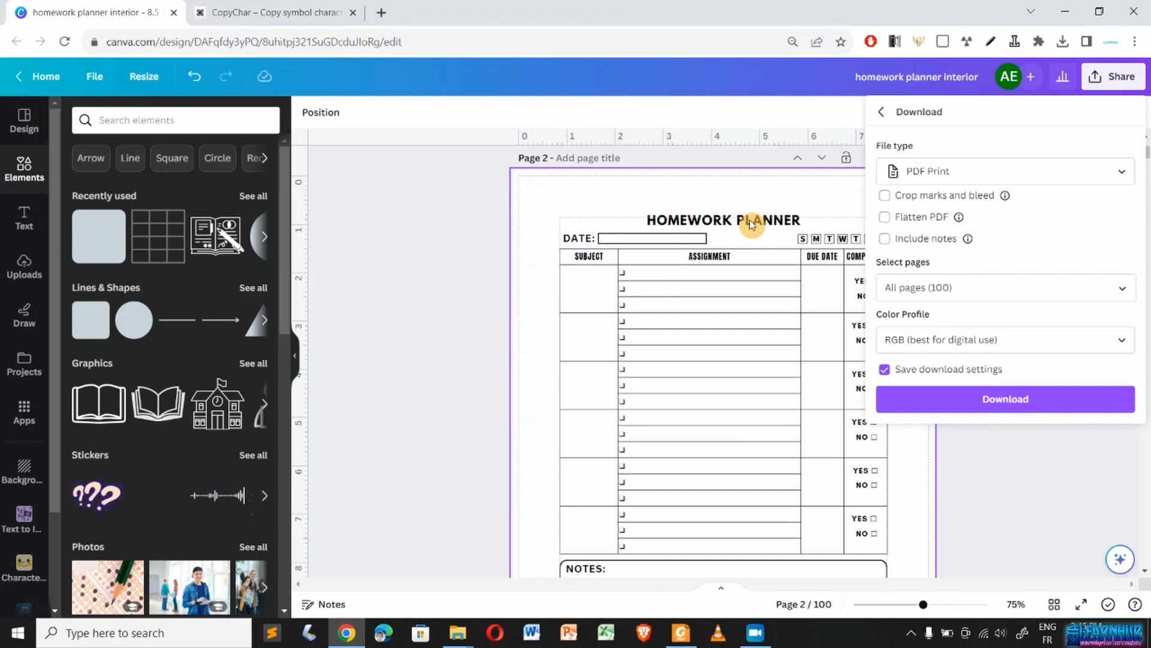
{"action": "left_click", "coordinate": [885, 222]}
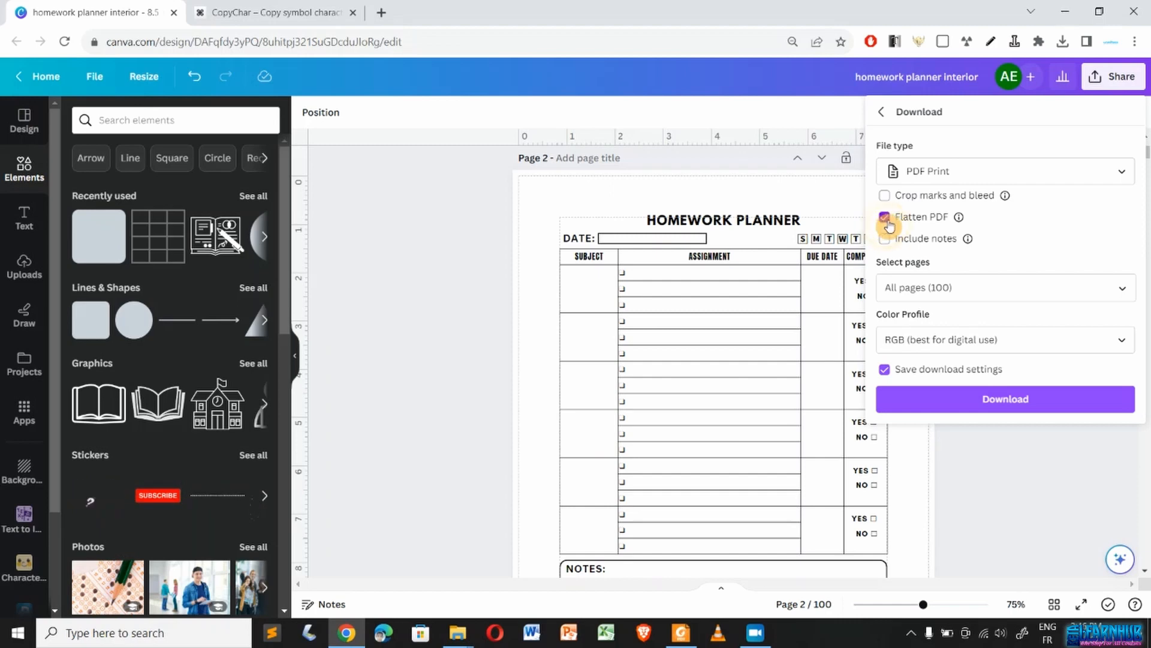
{"action": "mouse_move", "coordinate": [959, 223]}
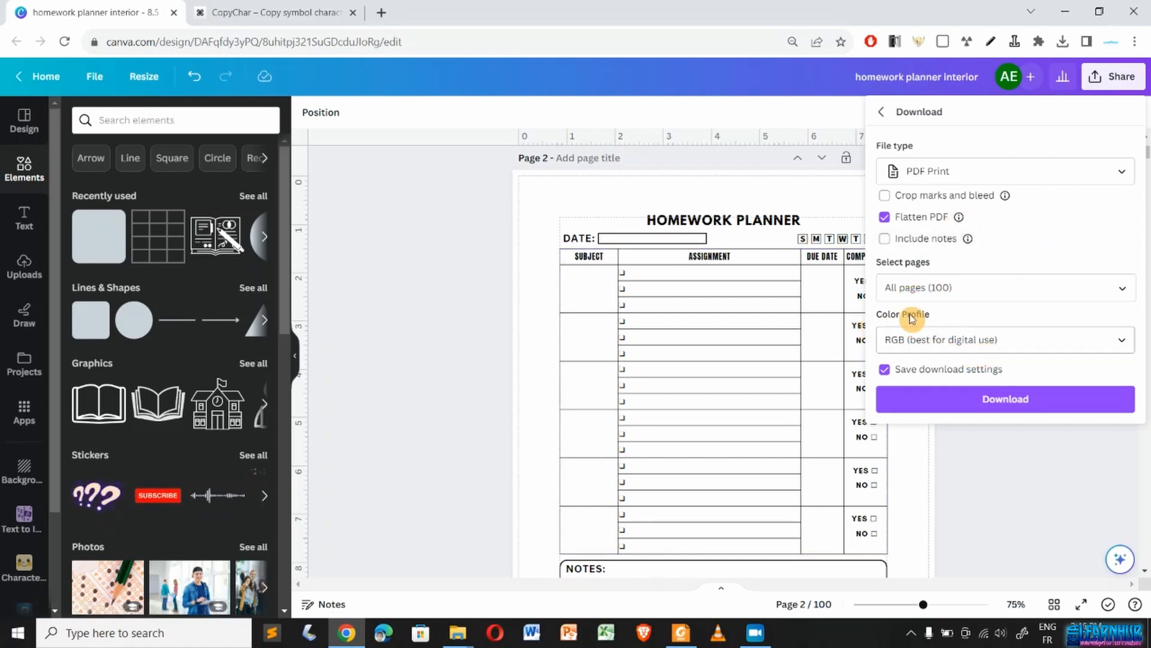
{"action": "left_click", "coordinate": [1036, 351]}
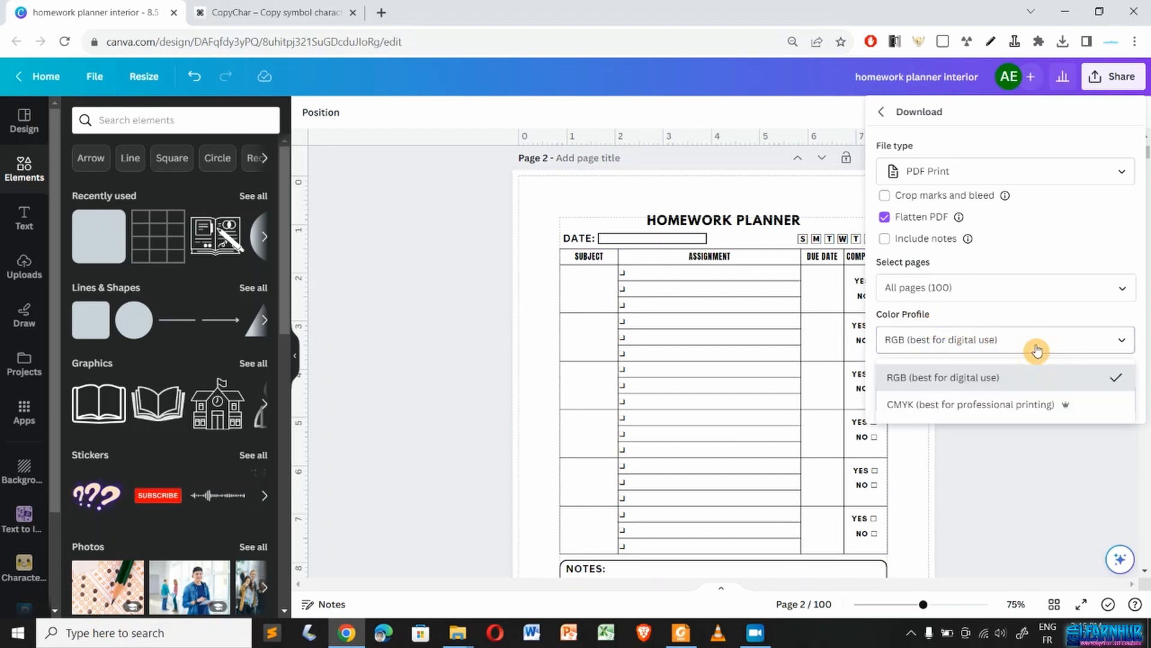
{"action": "left_click", "coordinate": [928, 411]}
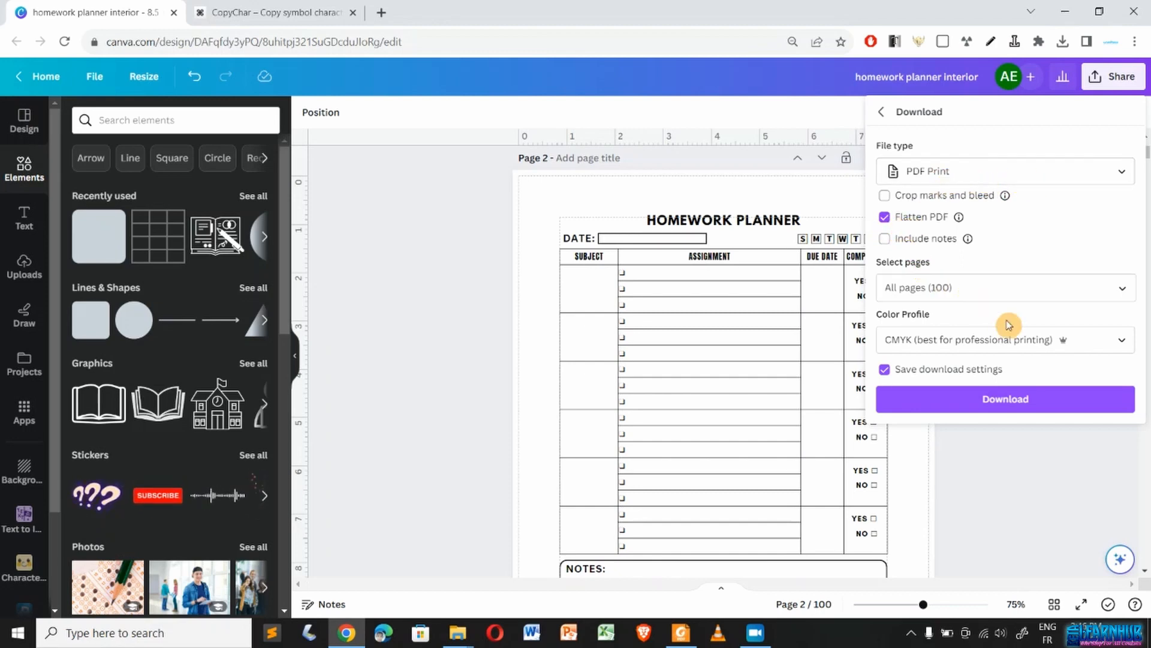
{"action": "left_click", "coordinate": [1027, 403]}
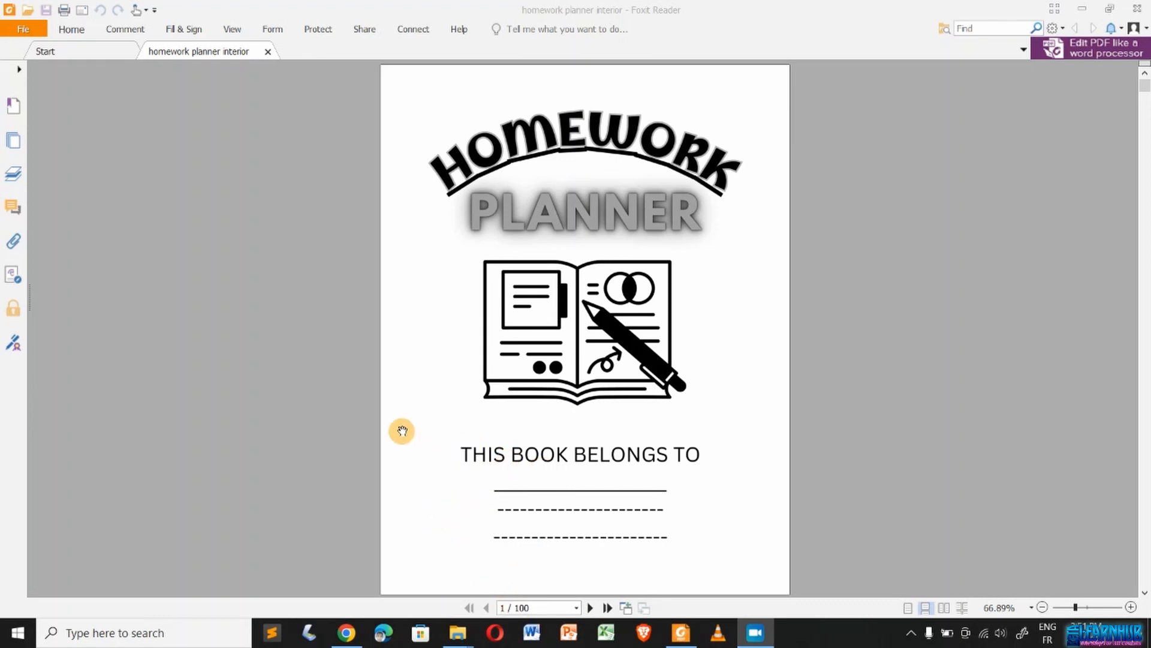
- Check the exported planner PDF's pages in Foxit Reader, view its print settings and preview, and close them without printing
{"action": "scroll", "coordinate": [401, 431], "scroll_direction": "down", "scroll_amount": 1}
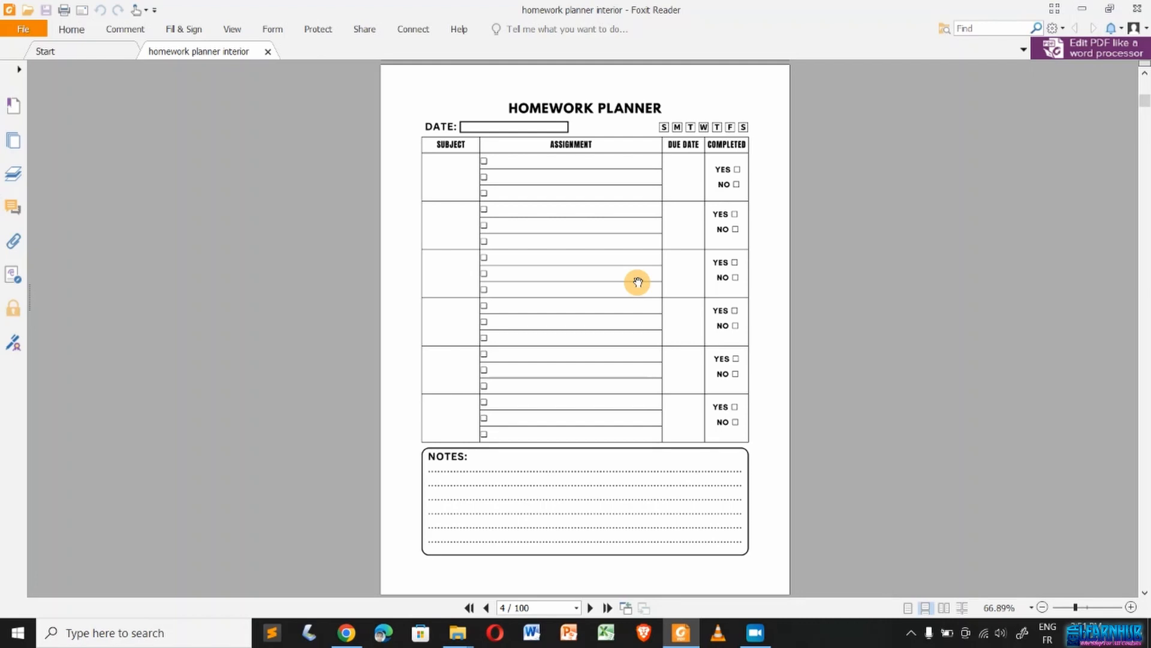
{"action": "key", "text": "ctrl+p"}
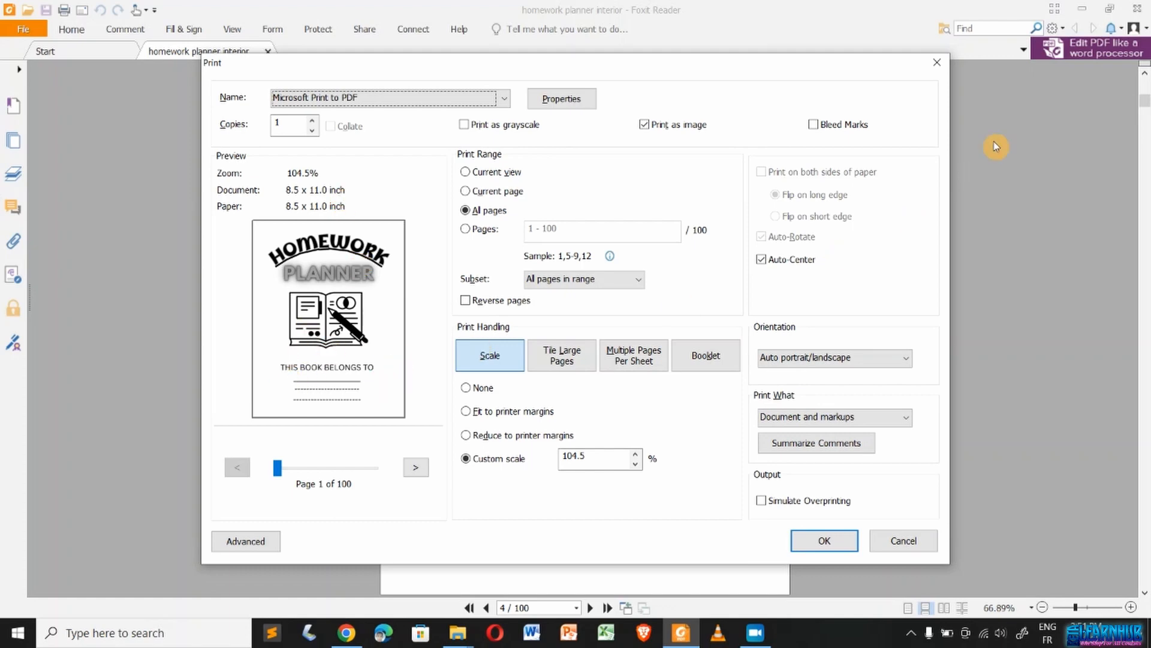
{"action": "left_click", "coordinate": [933, 66]}
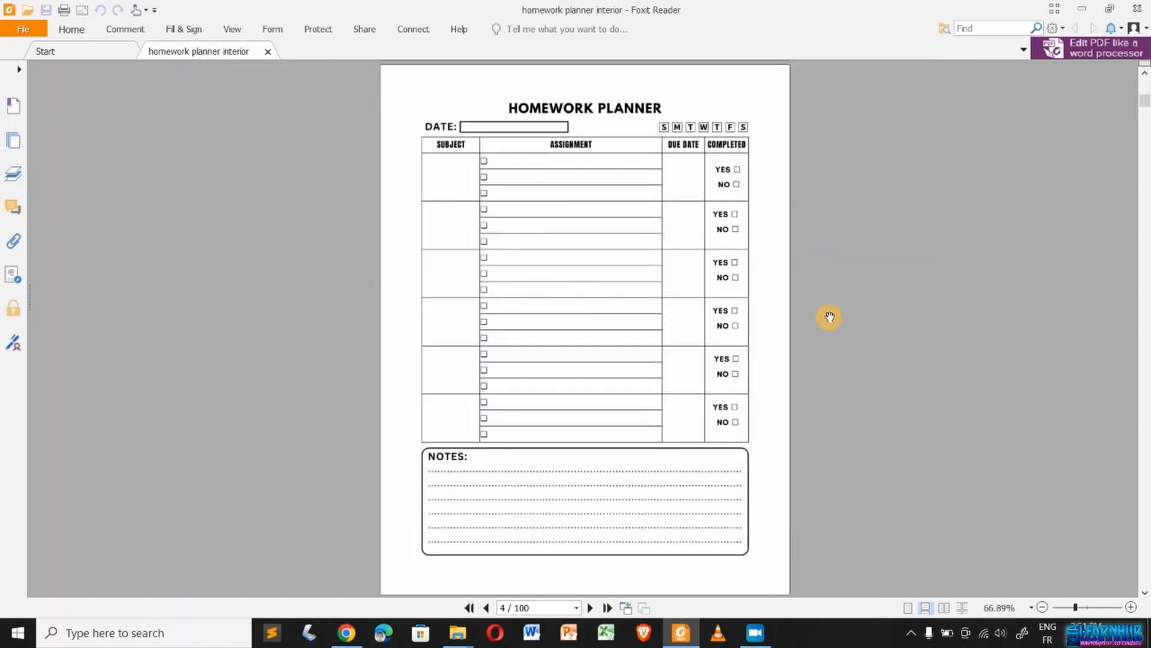
- Switch to the KDP Cover Calculator page in Chrome and set the book's binding type to Paperback
{"action": "scroll", "coordinate": [752, 391], "scroll_direction": "up", "scroll_amount": 10}
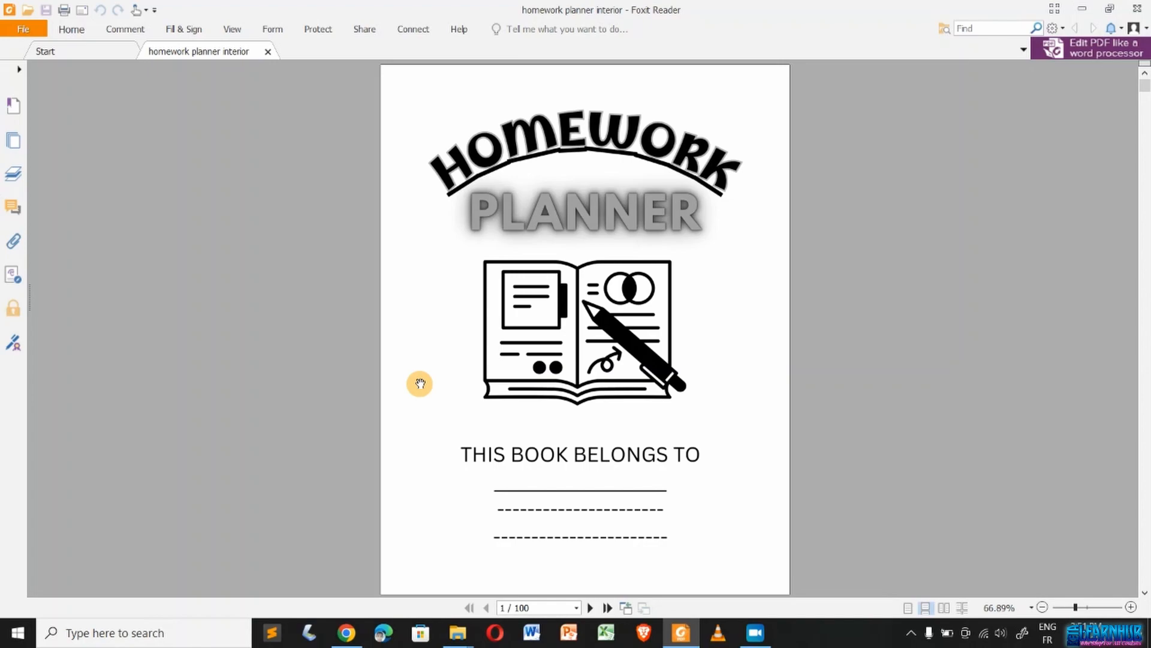
{"action": "left_click", "coordinate": [346, 633]}
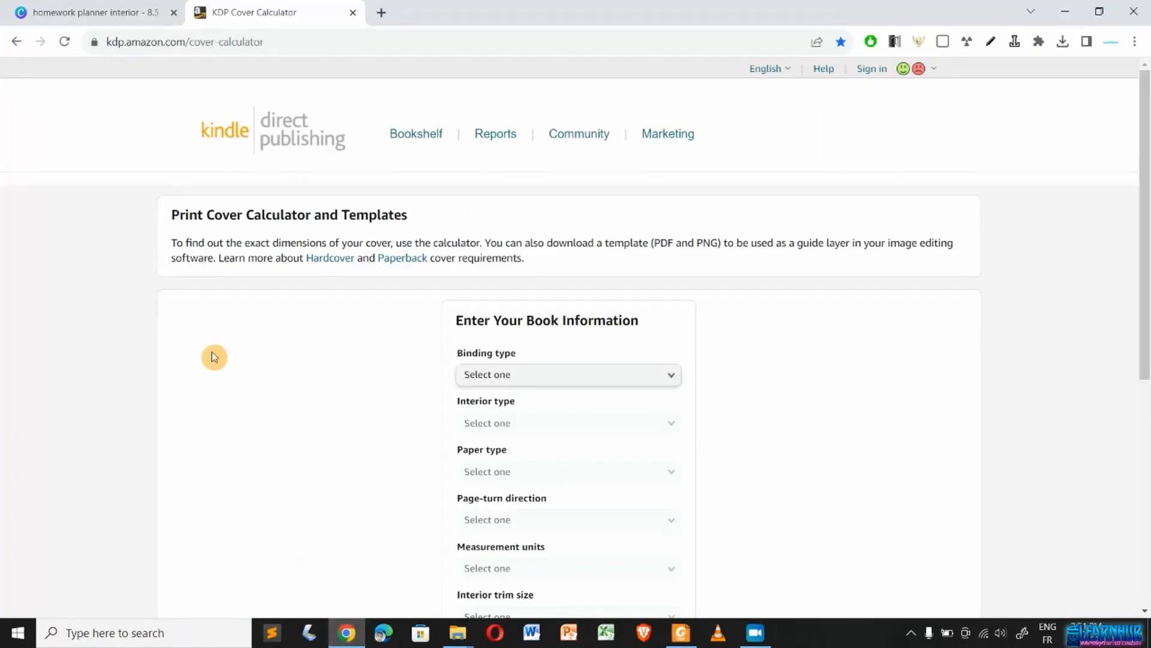
{"action": "scroll", "coordinate": [131, 117], "scroll_direction": "up", "scroll_amount": 3}
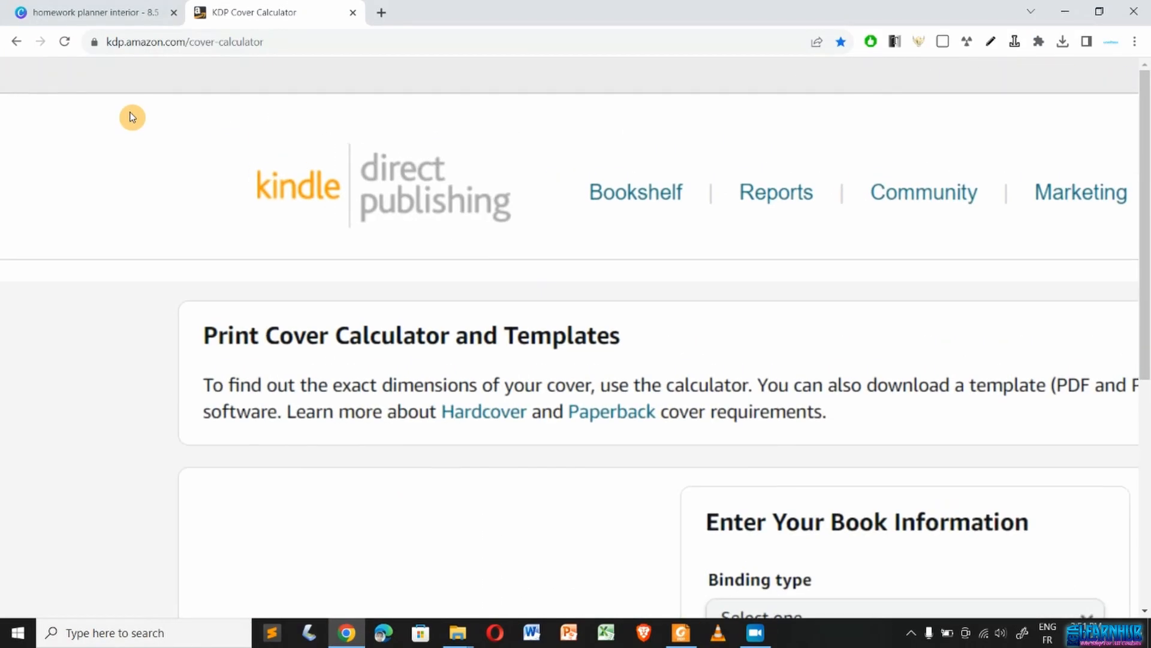
{"action": "scroll", "coordinate": [131, 117], "scroll_direction": "down", "scroll_amount": 4}
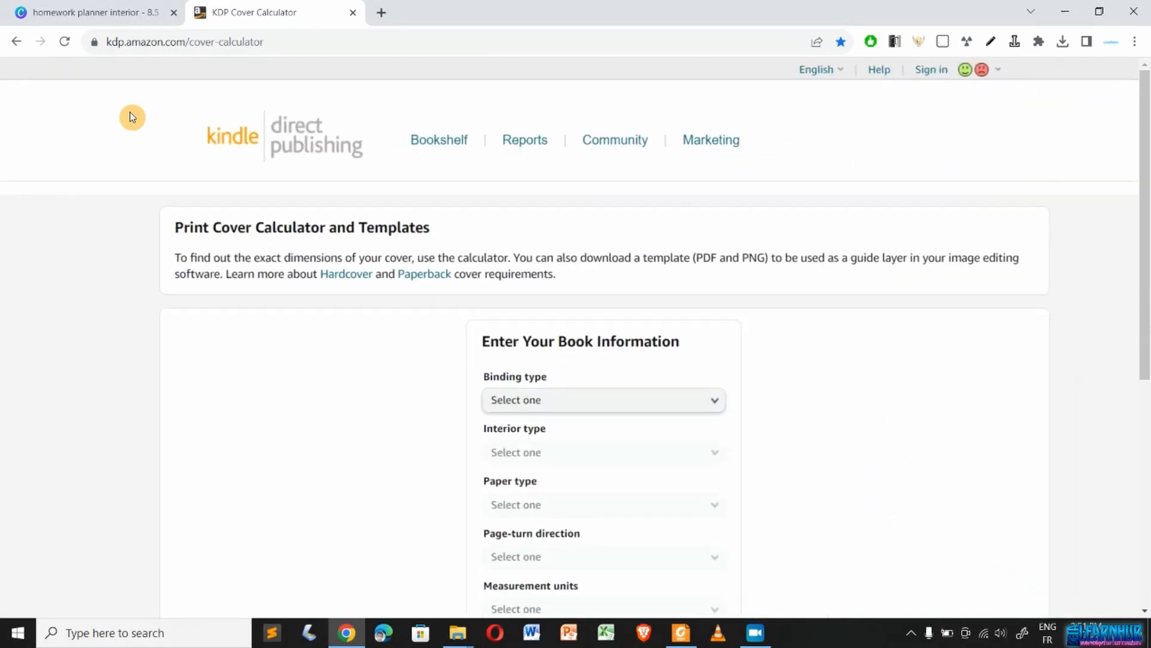
{"action": "scroll", "coordinate": [132, 117], "scroll_direction": "down", "scroll_amount": 1}
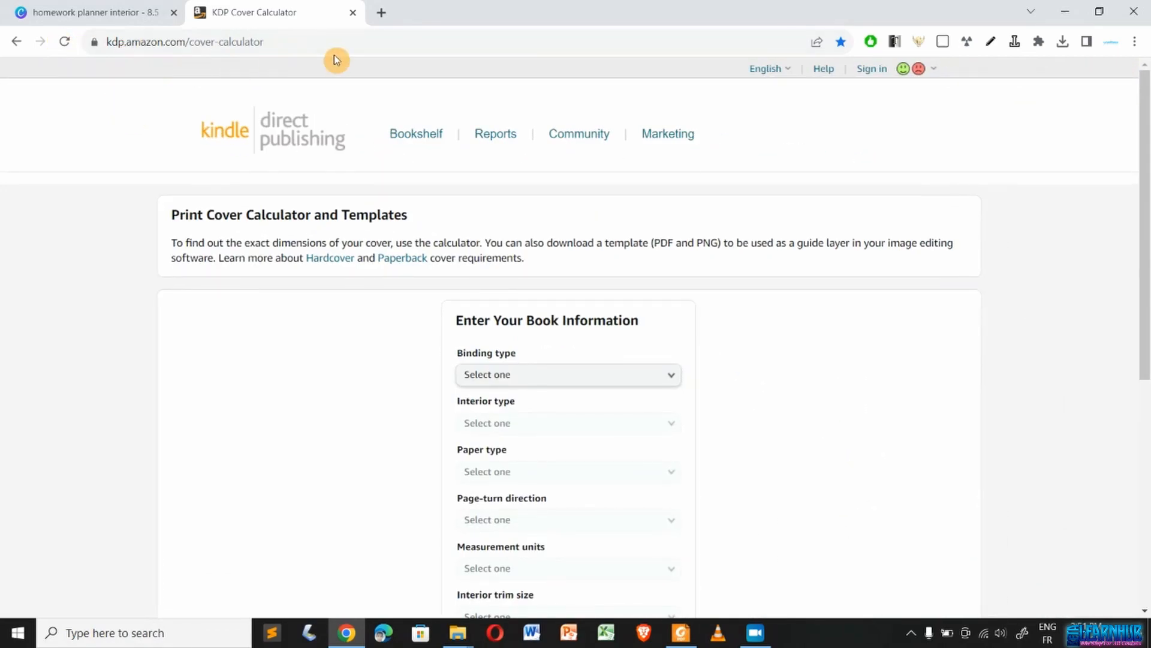
{"action": "scroll", "coordinate": [128, 324], "scroll_direction": "down", "scroll_amount": 2}
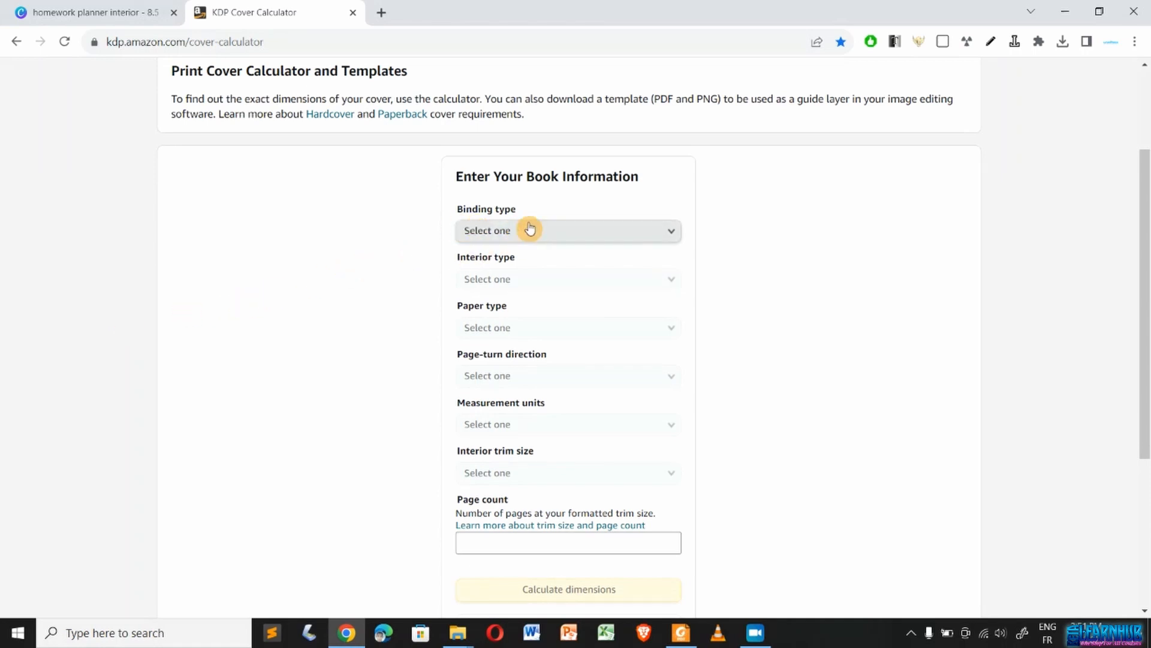
{"action": "left_click", "coordinate": [567, 234]}
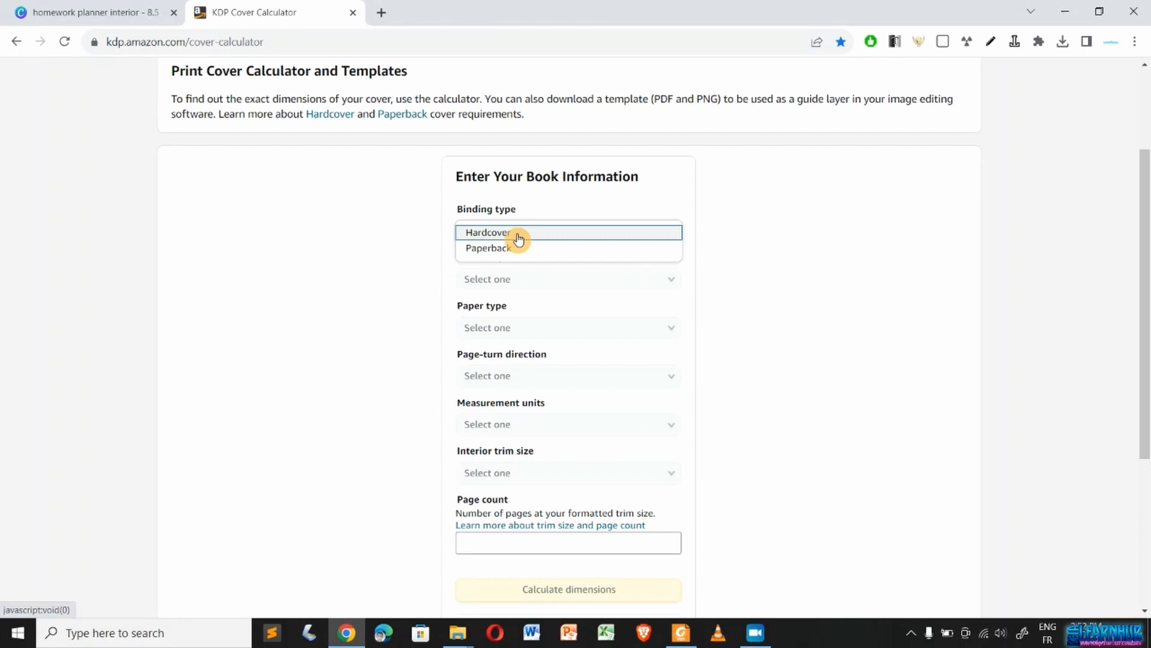
{"action": "left_click", "coordinate": [507, 248]}
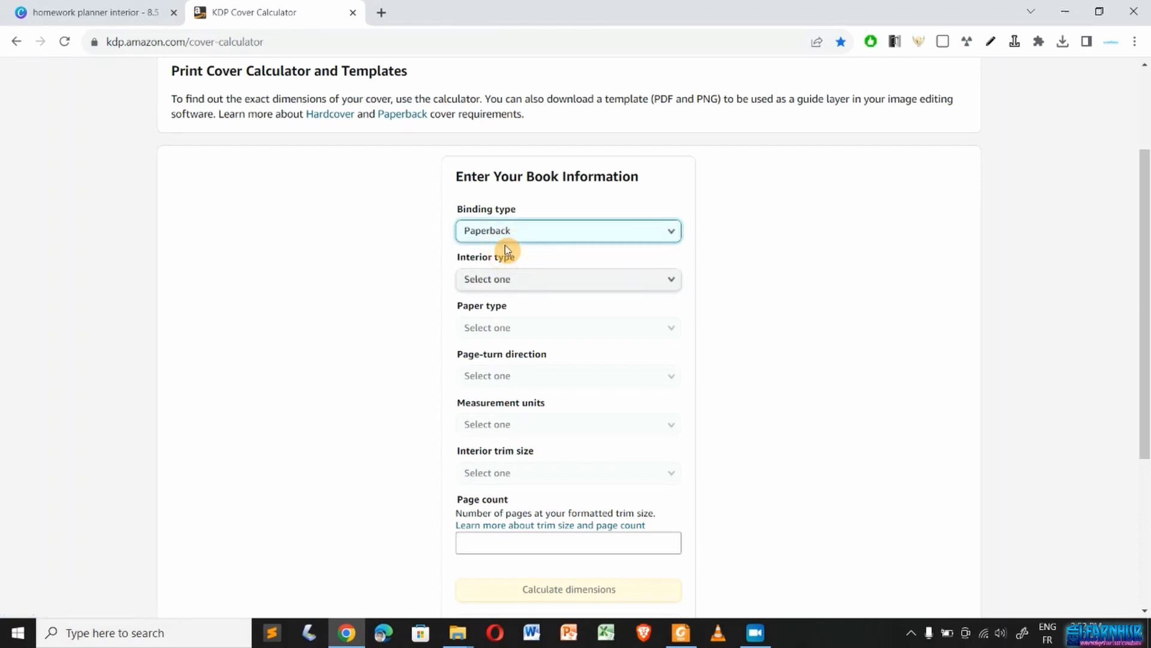
- Set the interior type to Black & white and the paper type to White paper
{"action": "scroll", "coordinate": [339, 286], "scroll_direction": "up", "scroll_amount": 5, "text": "ctrl"}
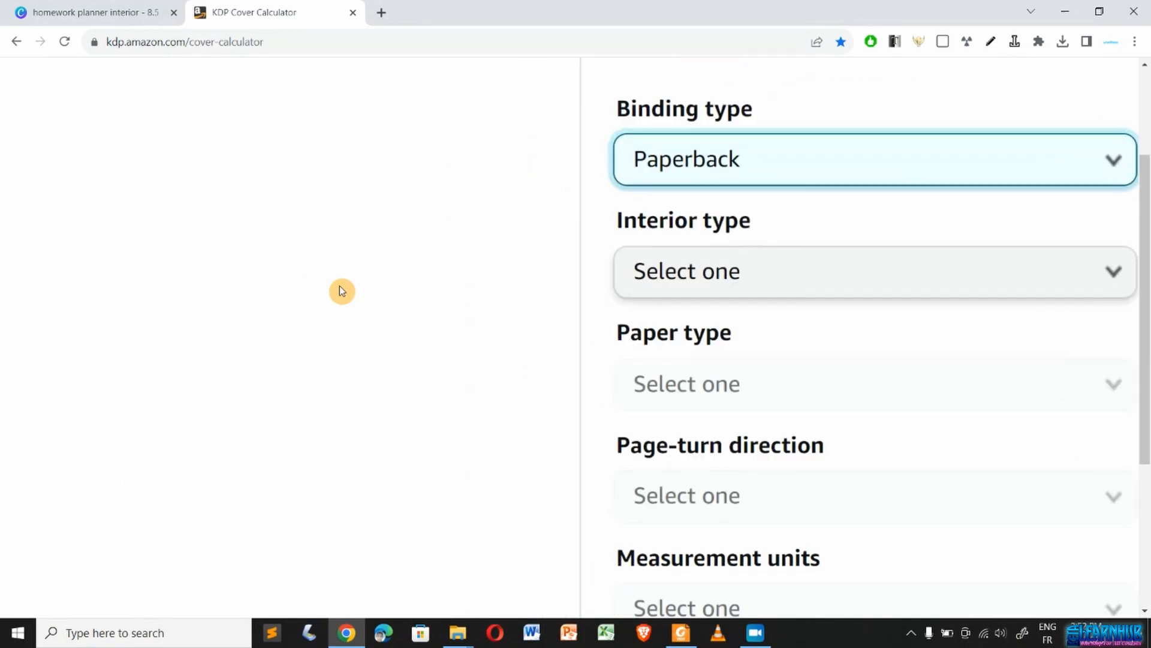
{"action": "left_click", "coordinate": [680, 282]}
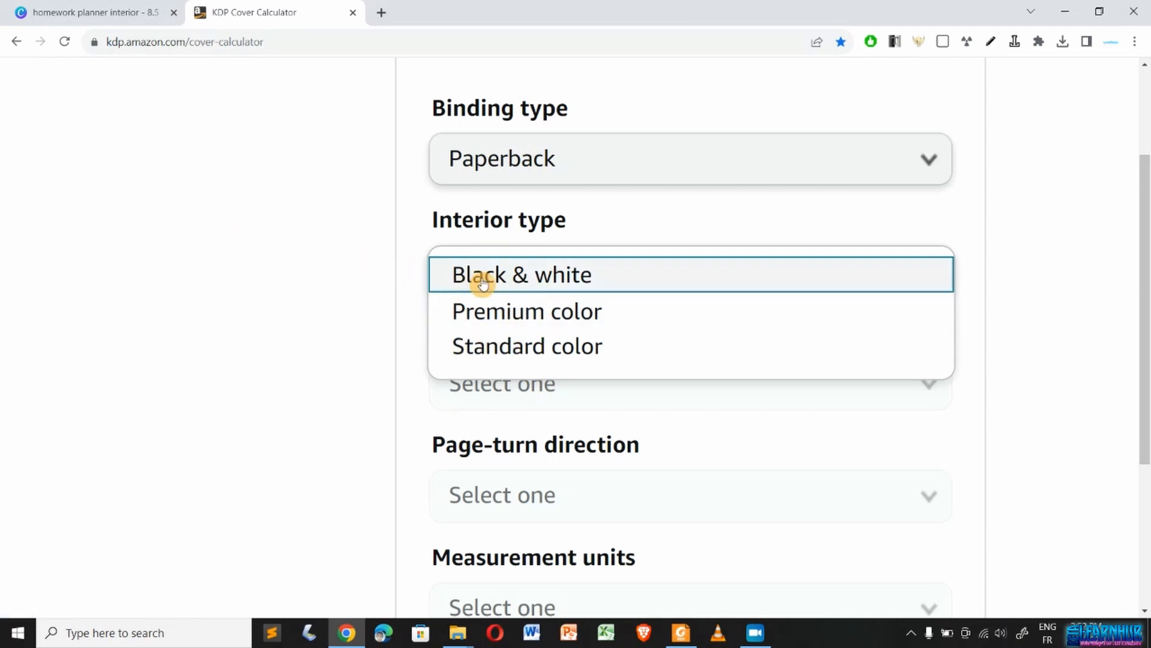
{"action": "left_click", "coordinate": [667, 280]}
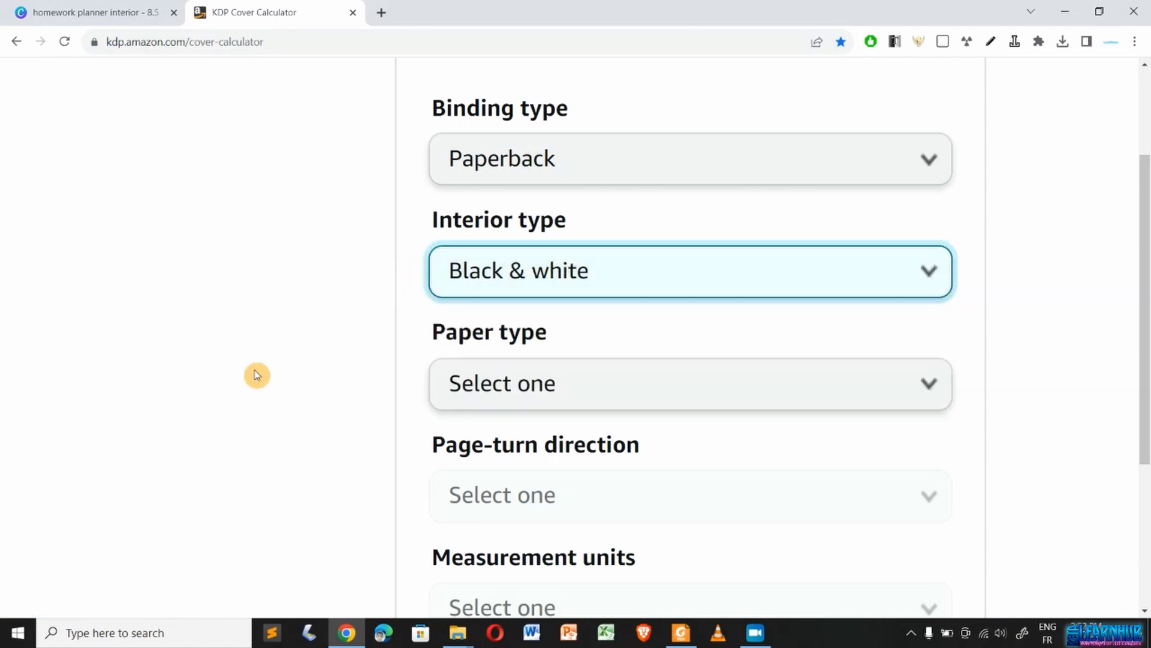
{"action": "scroll", "coordinate": [257, 375], "scroll_direction": "down", "scroll_amount": 2}
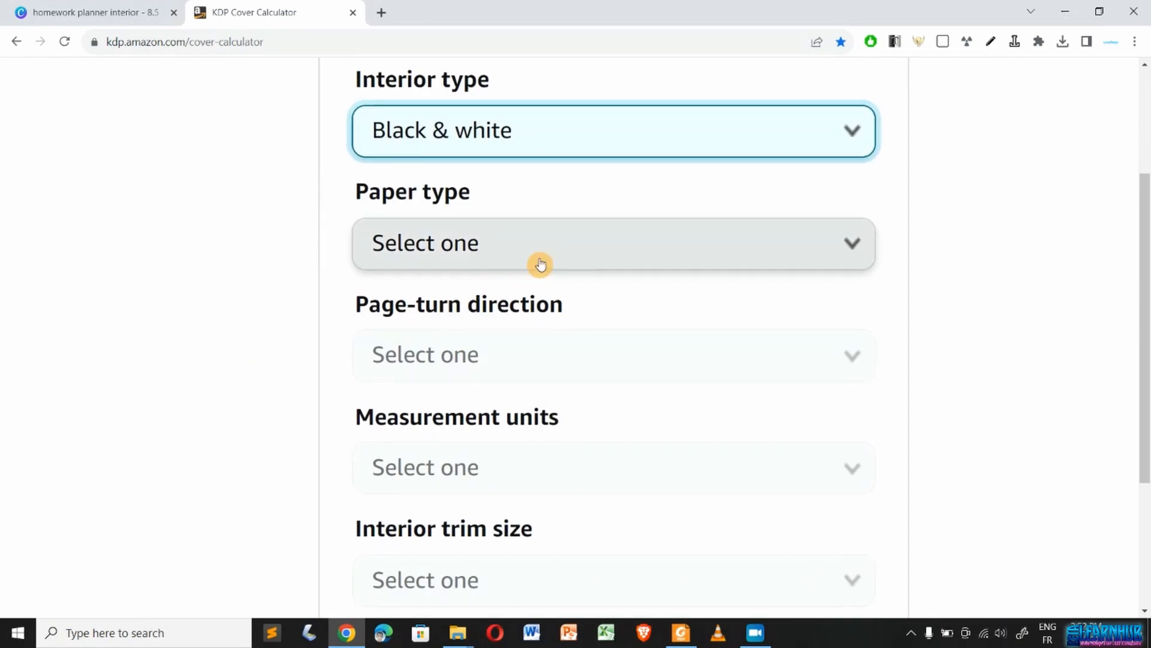
{"action": "left_click", "coordinate": [567, 257]}
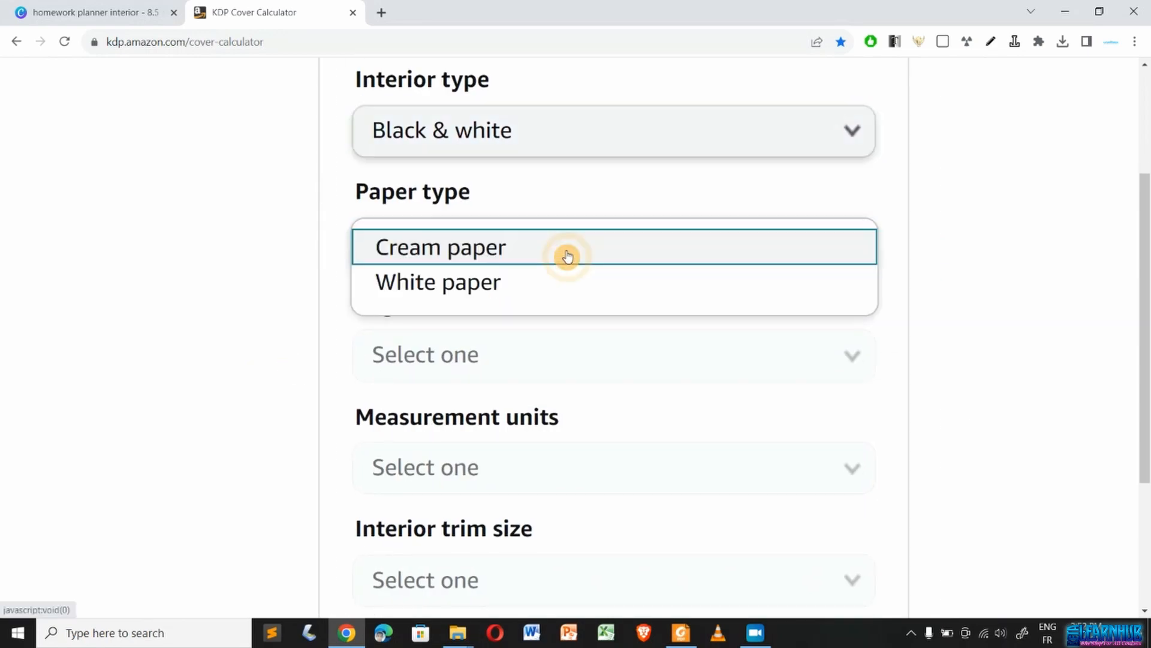
{"action": "left_click", "coordinate": [437, 287]}
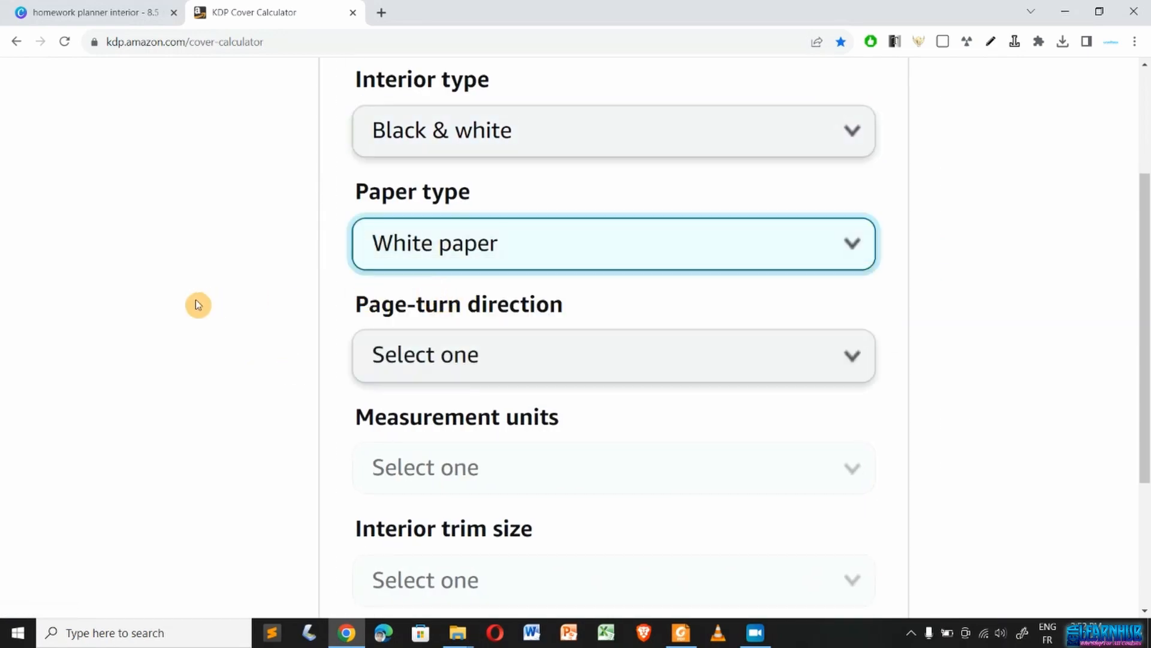
- Set the page-turn direction to Left to Right and the measurement units to Inches
{"action": "left_click", "coordinate": [581, 368]}
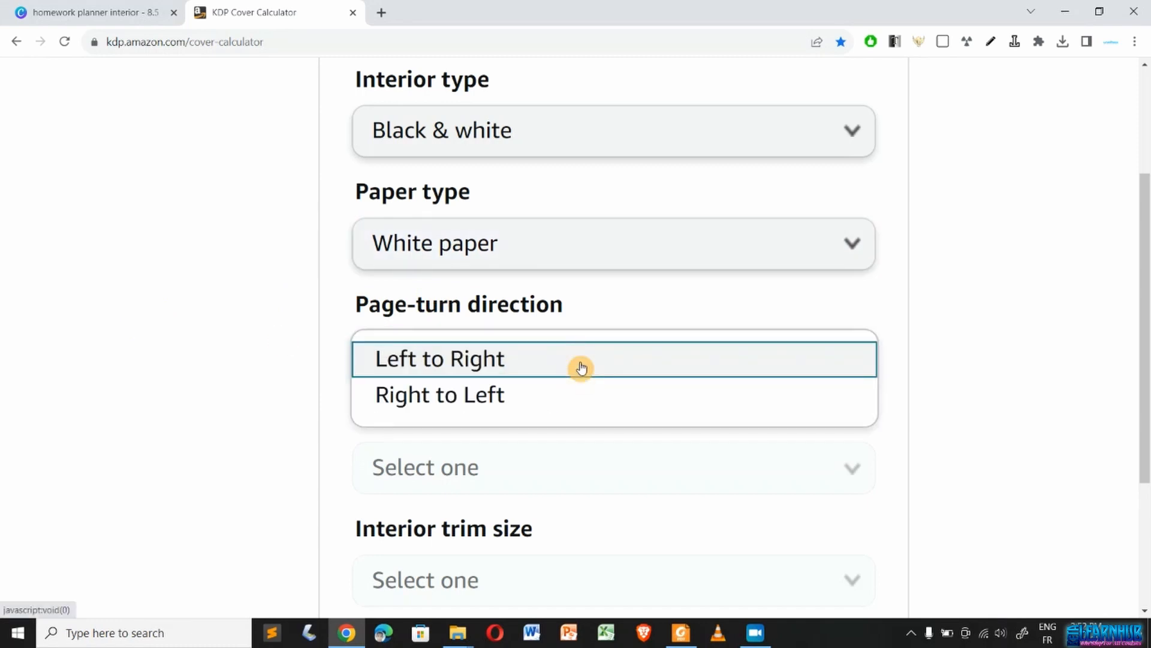
{"action": "left_click", "coordinate": [579, 368]}
{"action": "scroll", "coordinate": [105, 430], "scroll_direction": "down", "scroll_amount": 3}
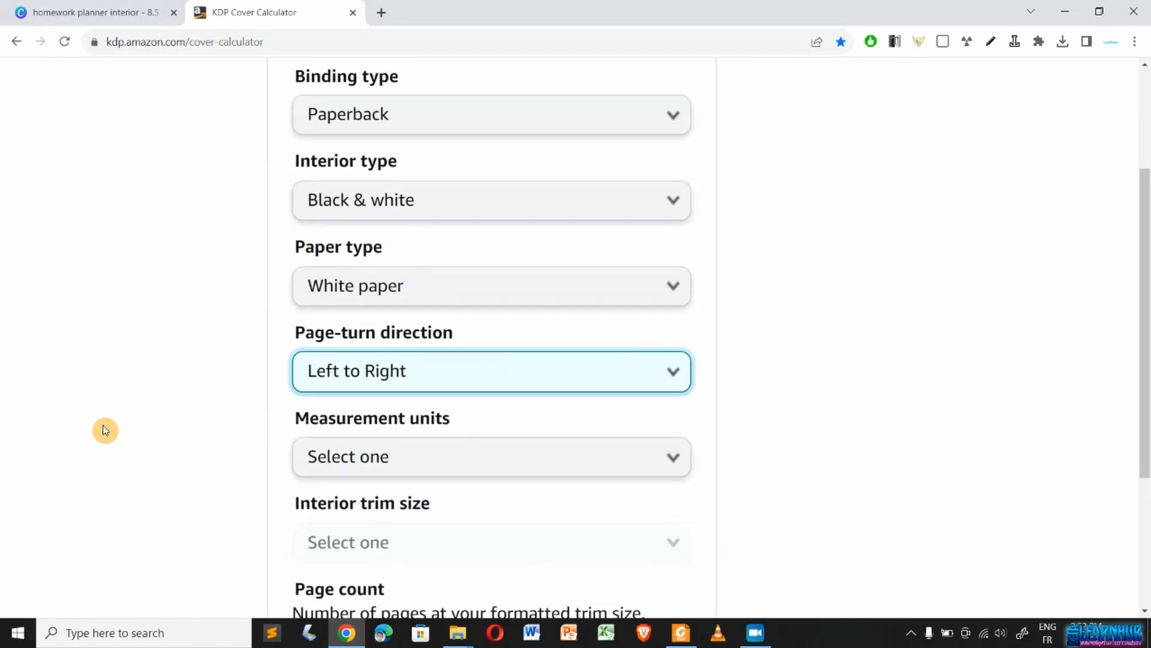
{"action": "scroll", "coordinate": [105, 430], "scroll_direction": "down", "scroll_amount": 2}
{"action": "left_click", "coordinate": [539, 339]}
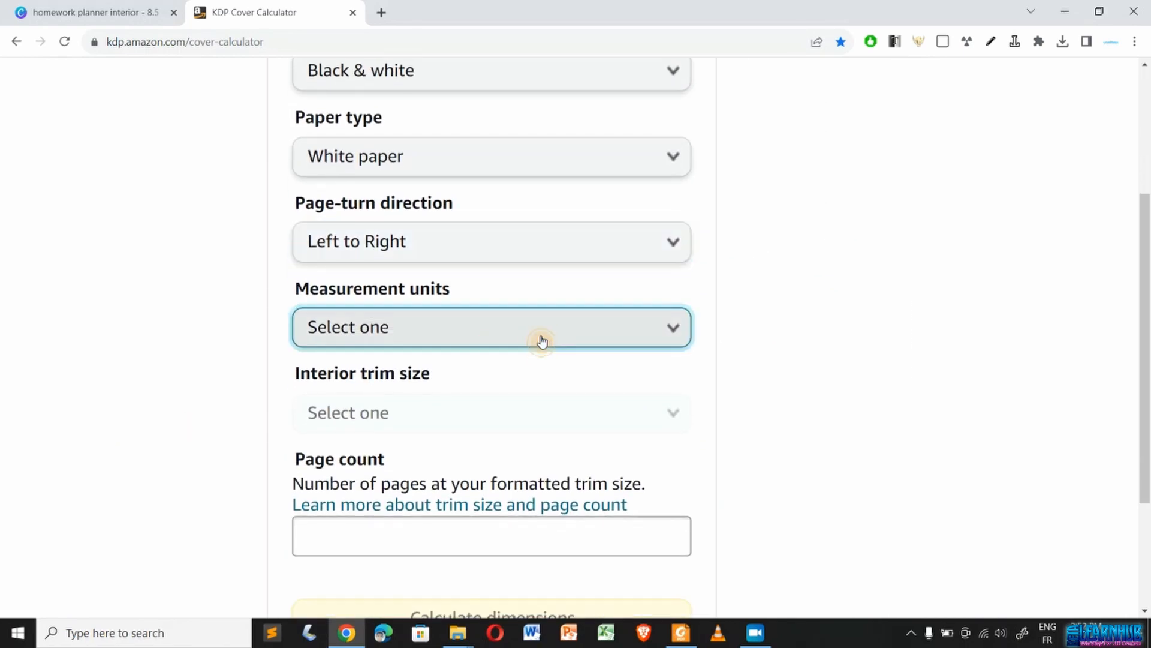
{"action": "left_click", "coordinate": [359, 338]}
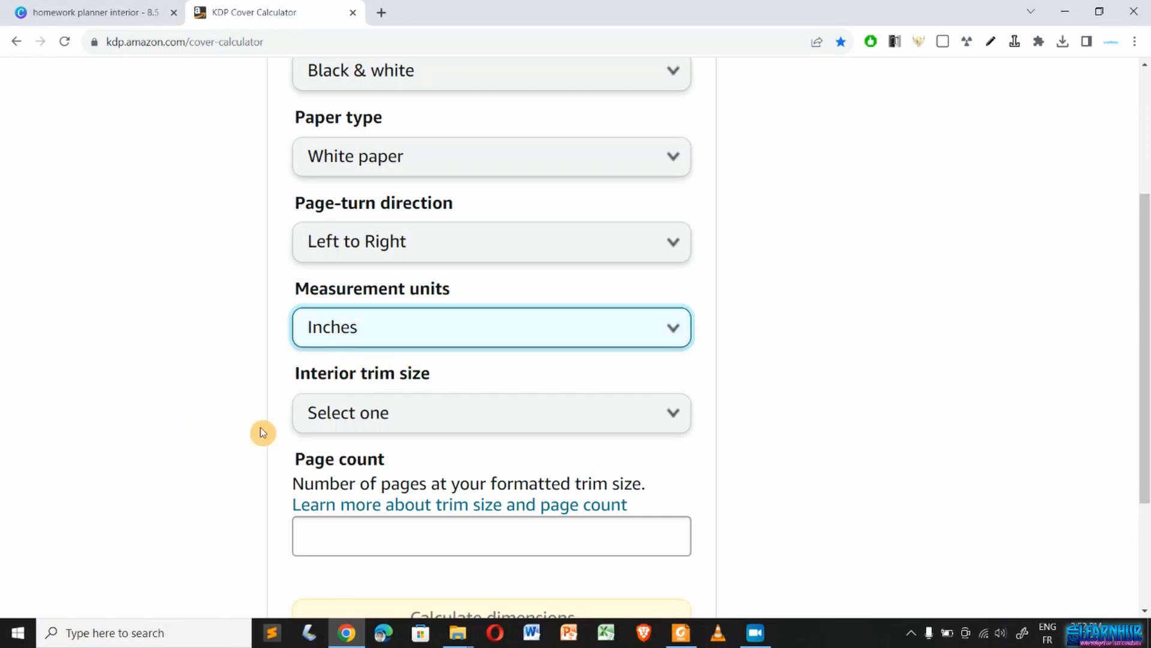
- Choose 8.5 x 11 in as the interior trim size
{"action": "left_click", "coordinate": [462, 423]}
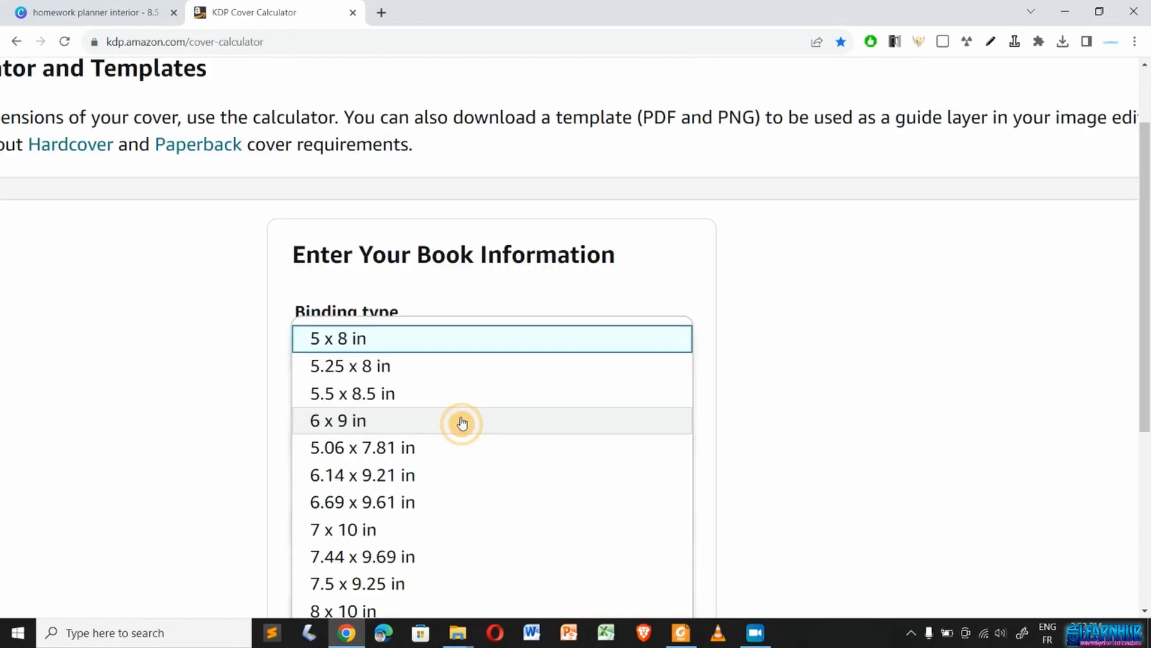
{"action": "scroll", "coordinate": [438, 447], "scroll_direction": "down", "scroll_amount": 3}
{"action": "scroll", "coordinate": [467, 487], "scroll_direction": "down", "scroll_amount": 2}
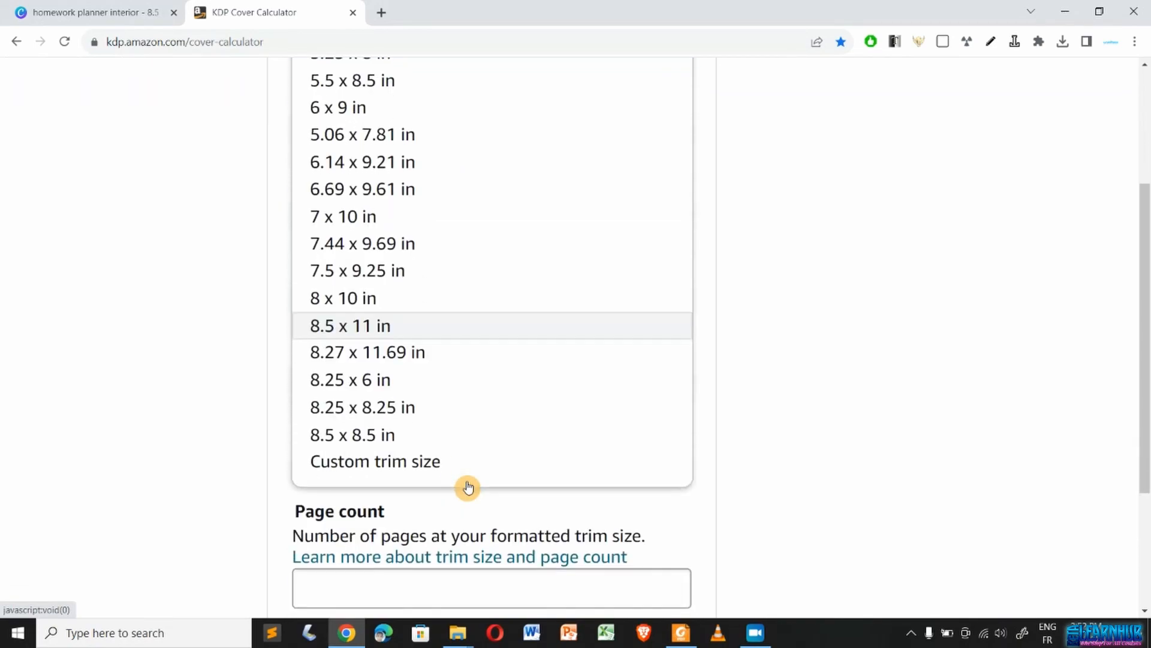
{"action": "scroll", "coordinate": [428, 242], "scroll_direction": "up", "scroll_amount": 1}
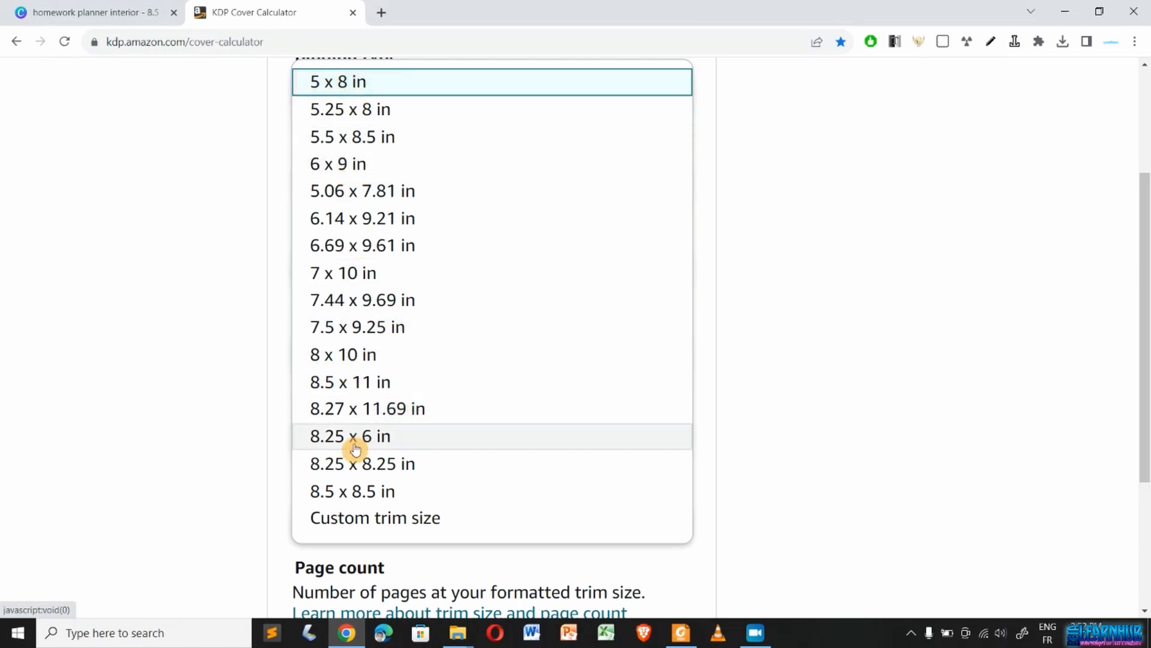
{"action": "left_click", "coordinate": [343, 385]}
- Enter a page count of 100 and calculate the cover dimensions
{"action": "scroll", "coordinate": [201, 318], "scroll_direction": "down", "scroll_amount": 2}
{"action": "scroll", "coordinate": [202, 318], "scroll_direction": "down", "scroll_amount": 1}
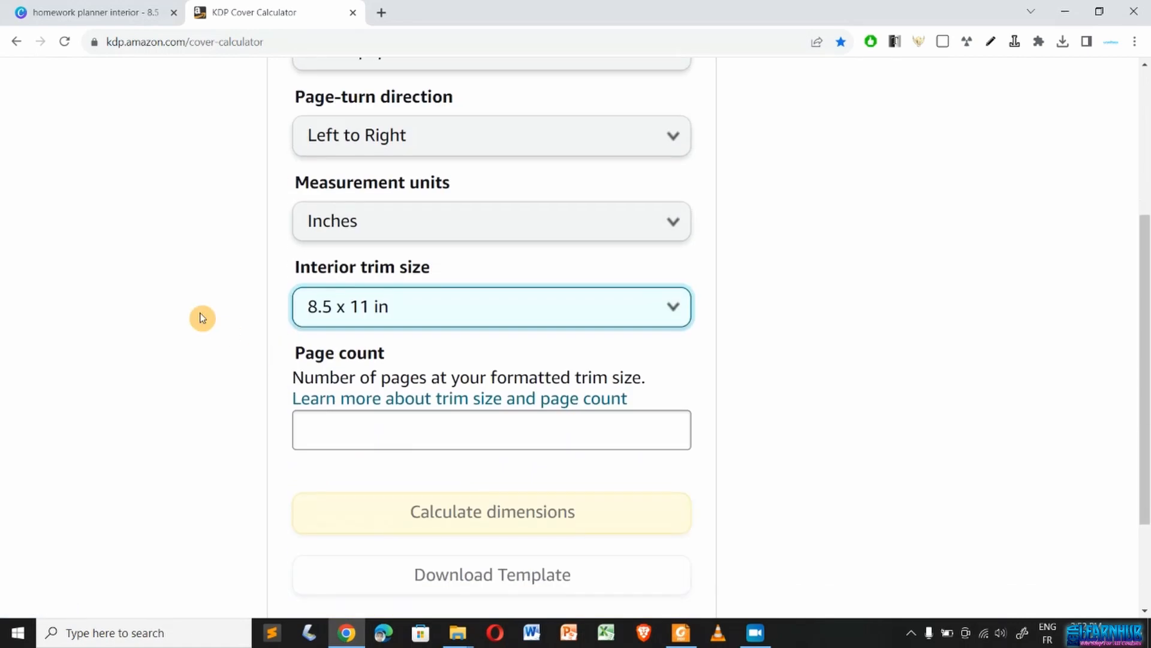
{"action": "left_click", "coordinate": [393, 447]}
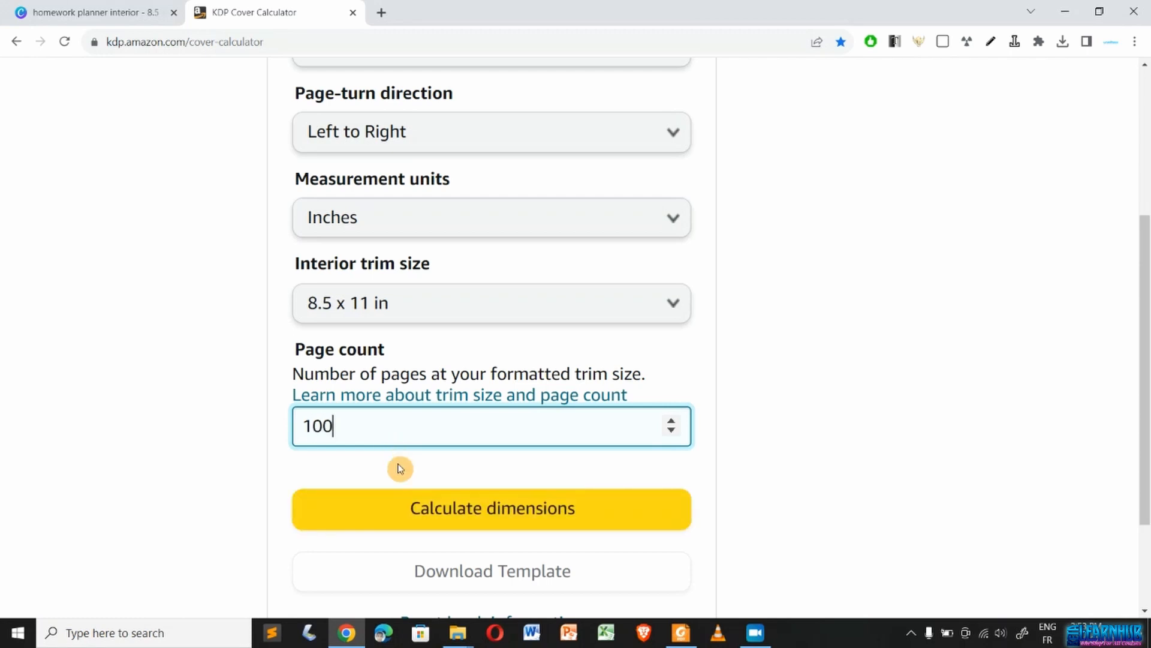
{"action": "left_click", "coordinate": [443, 510]}
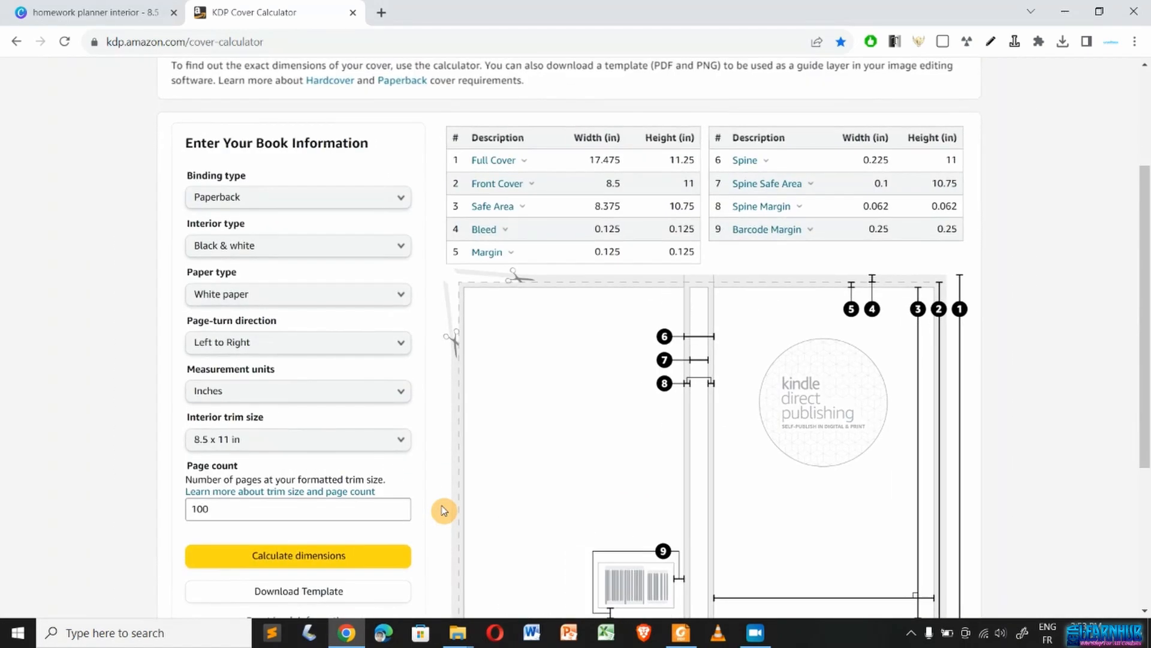
- Examine the calculated full cover, front cover, bleed, margin and spine dimensions along with the cover diagram
{"action": "scroll", "coordinate": [45, 404], "scroll_direction": "down", "scroll_amount": 1}
{"action": "scroll", "coordinate": [45, 405], "scroll_direction": "up", "scroll_amount": 1}
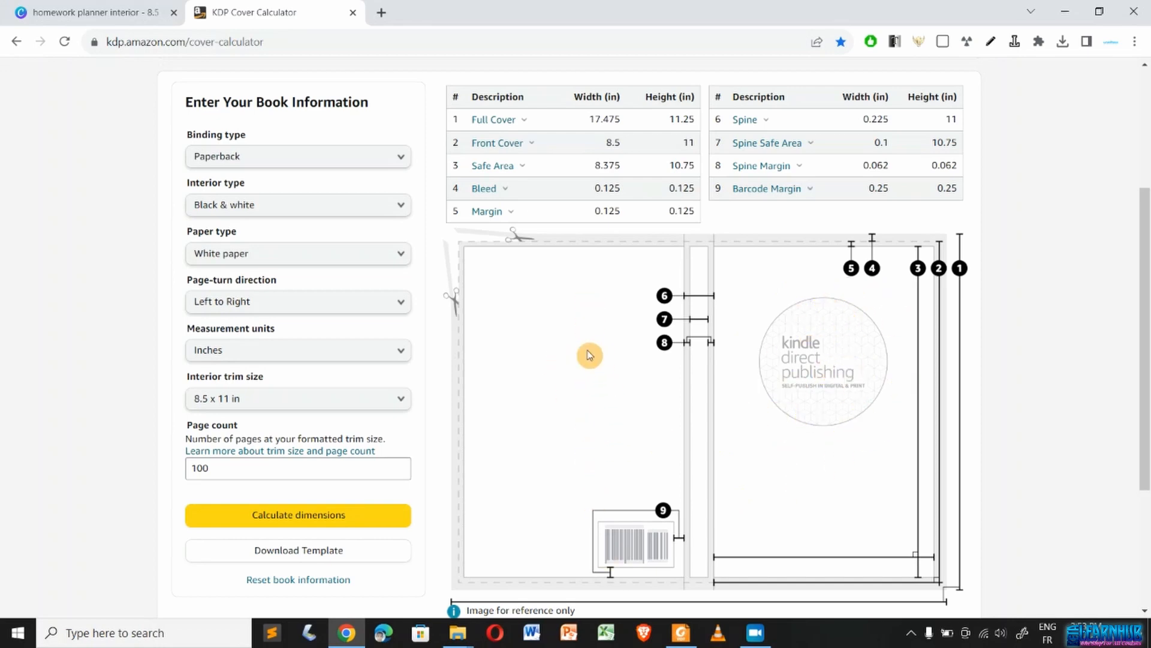
{"action": "scroll", "coordinate": [589, 352], "scroll_direction": "up", "scroll_amount": 3}
{"action": "scroll", "coordinate": [590, 351], "scroll_direction": "up", "scroll_amount": 2}
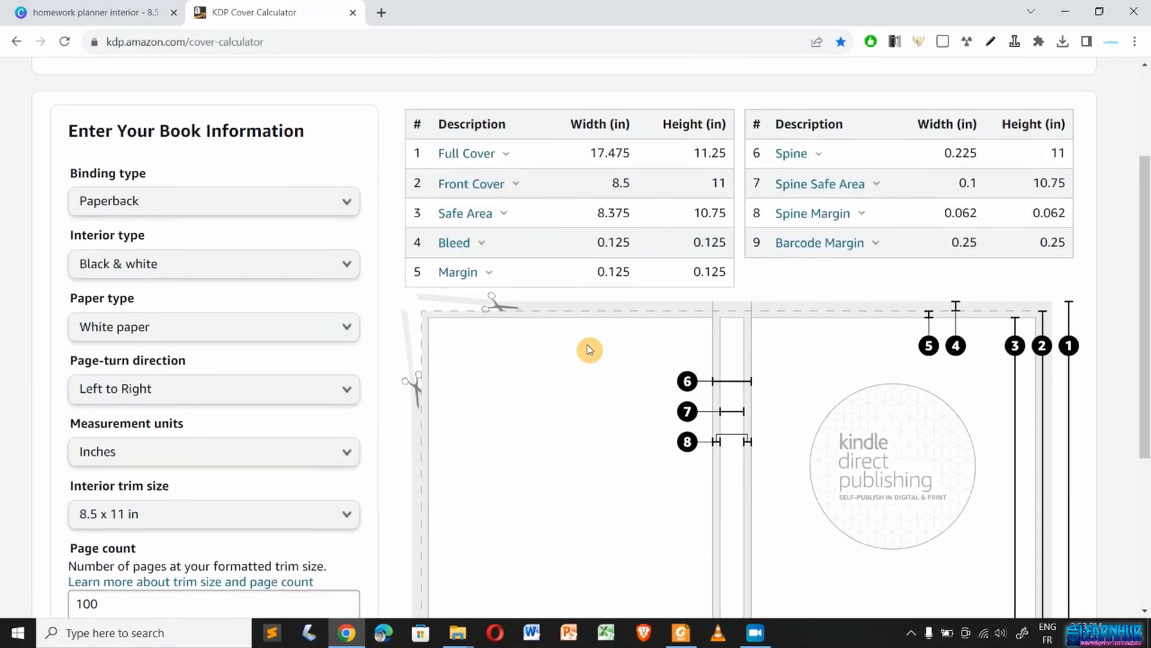
{"action": "scroll", "coordinate": [589, 350], "scroll_direction": "up", "scroll_amount": 5}
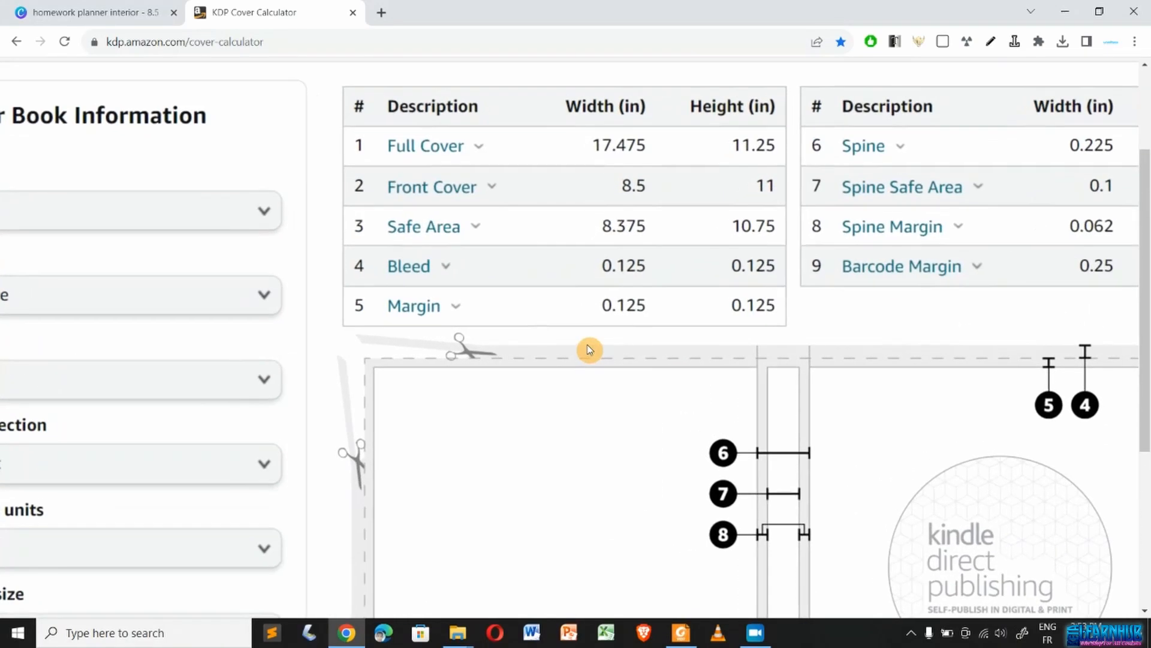
{"action": "scroll", "coordinate": [508, 220], "scroll_direction": "up", "scroll_amount": 4}
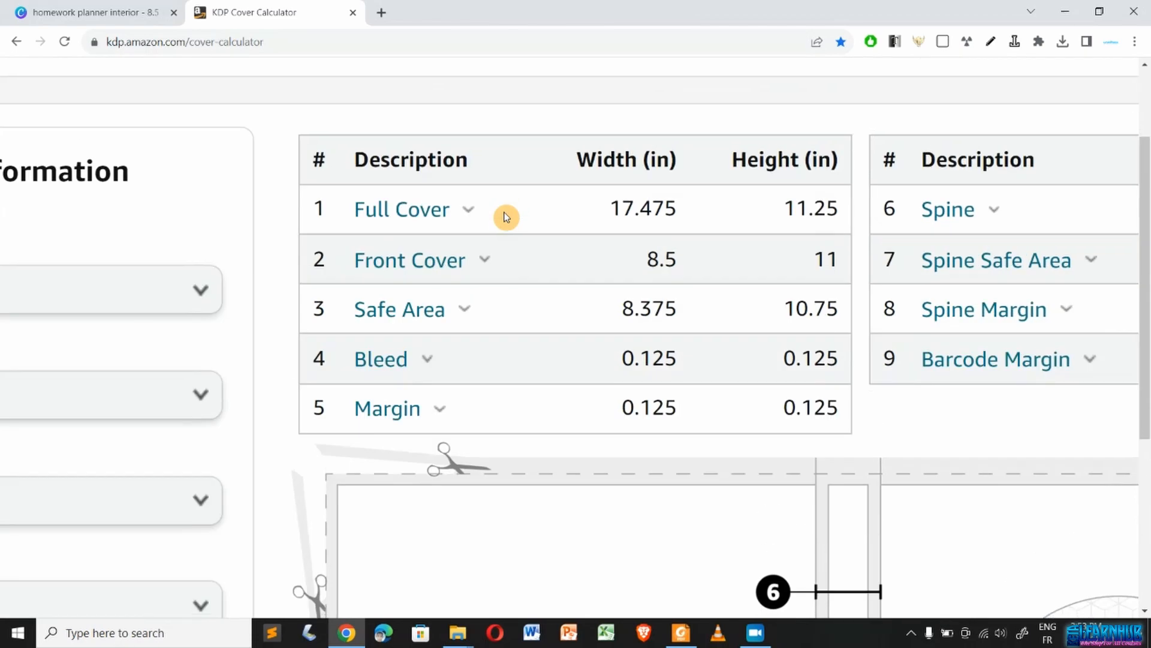
{"action": "mouse_move", "coordinate": [395, 213]}
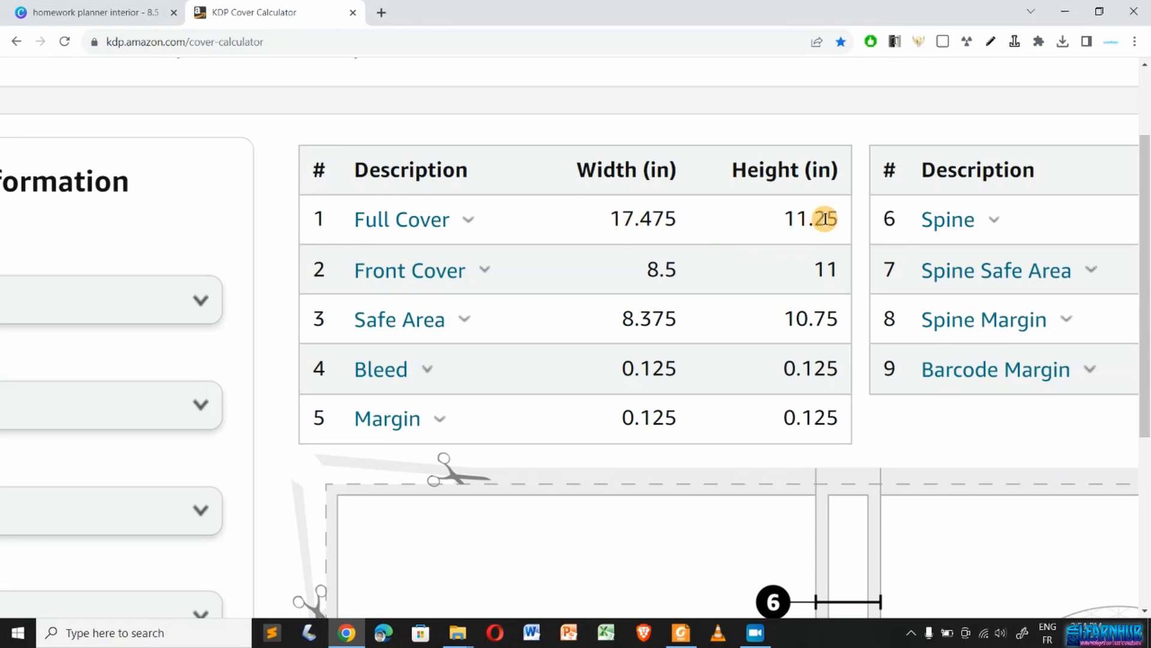
{"action": "scroll", "coordinate": [746, 261], "scroll_direction": "down", "scroll_amount": 4, "text": "ctrl"}
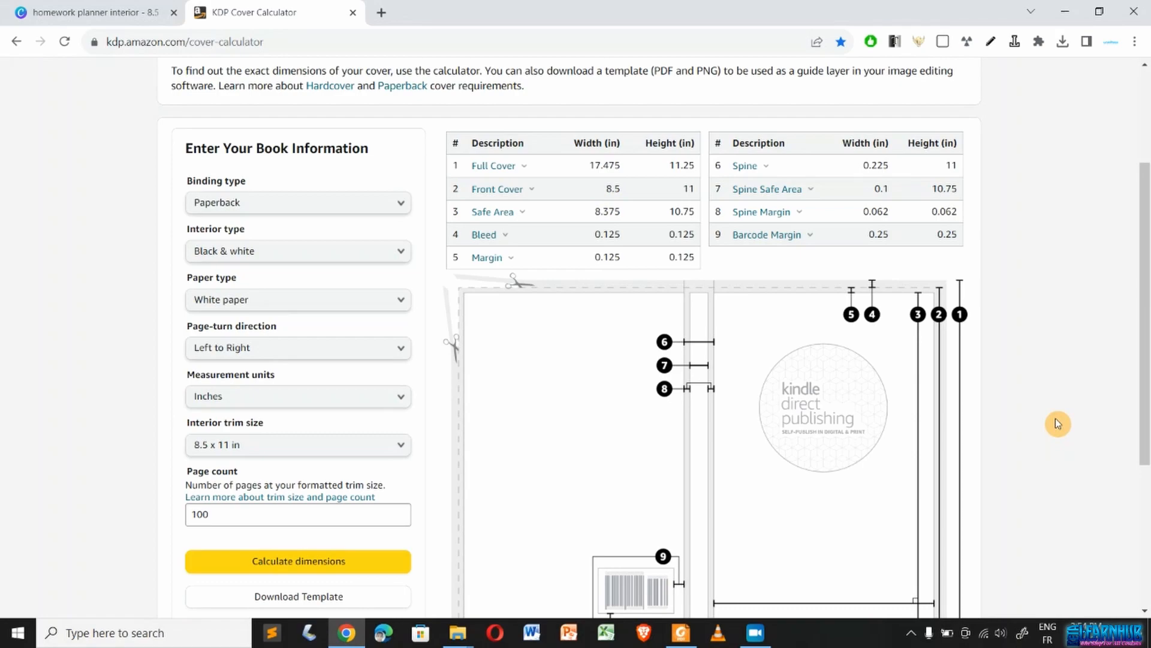
{"action": "scroll", "coordinate": [610, 362], "scroll_direction": "up", "scroll_amount": 3}
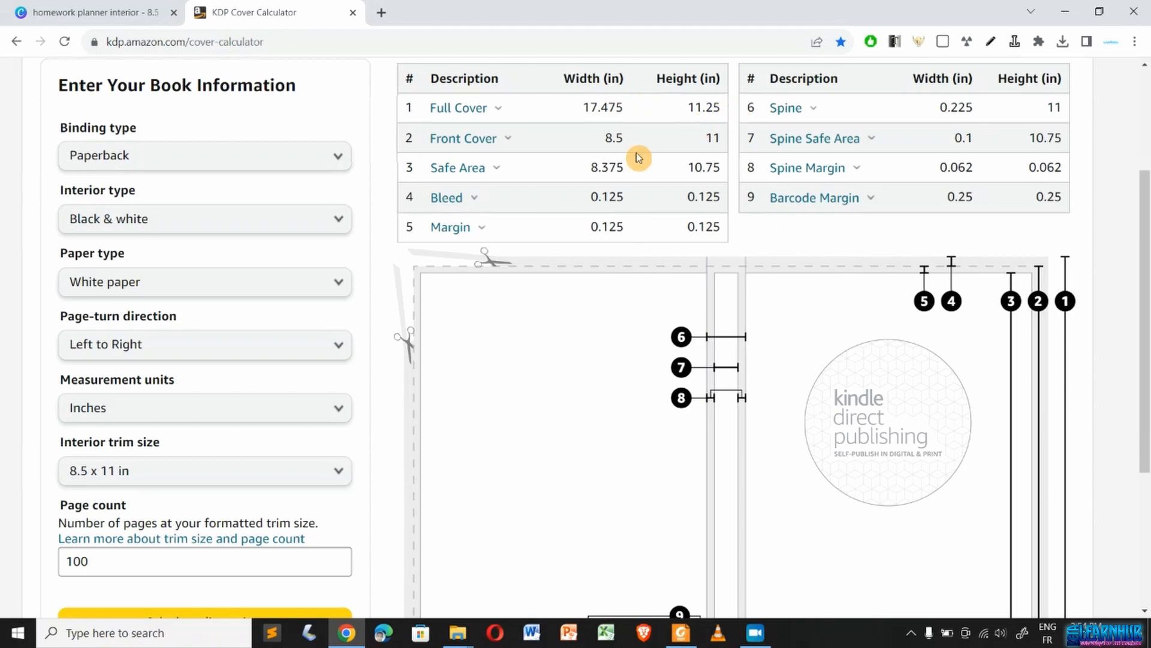
- Download the paperback cover template archive, saving it to the suggested Downloads\Compressed folder
{"action": "scroll", "coordinate": [522, 324], "scroll_direction": "down", "scroll_amount": 3}
{"action": "scroll", "coordinate": [428, 369], "scroll_direction": "down", "scroll_amount": 2}
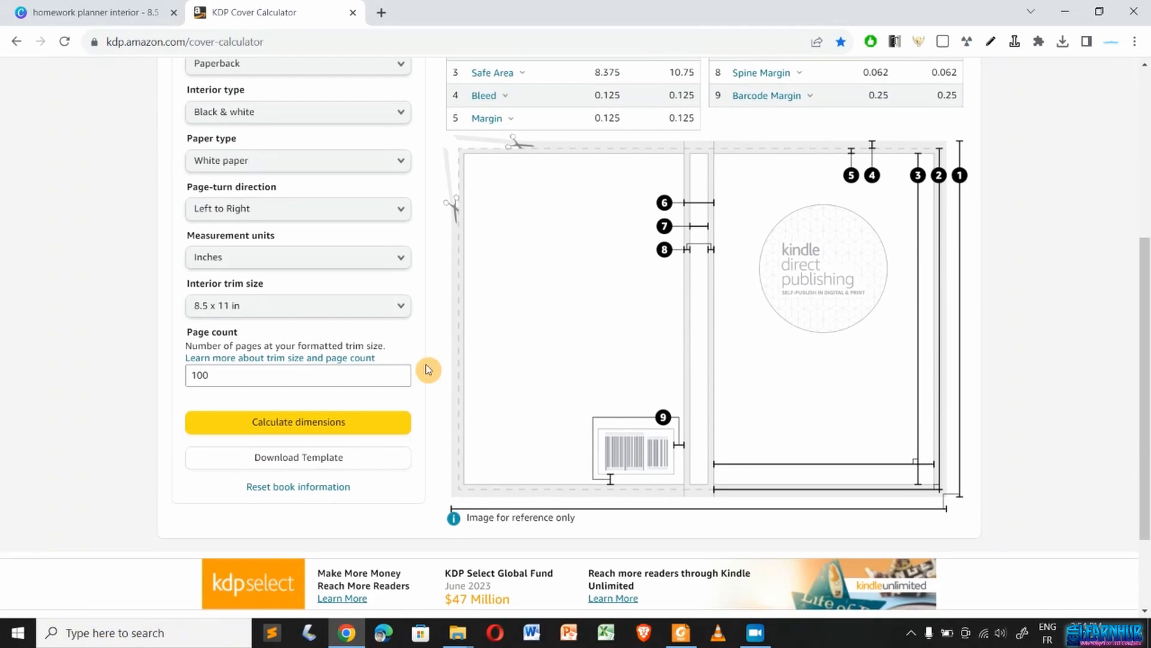
{"action": "left_click", "coordinate": [297, 455]}
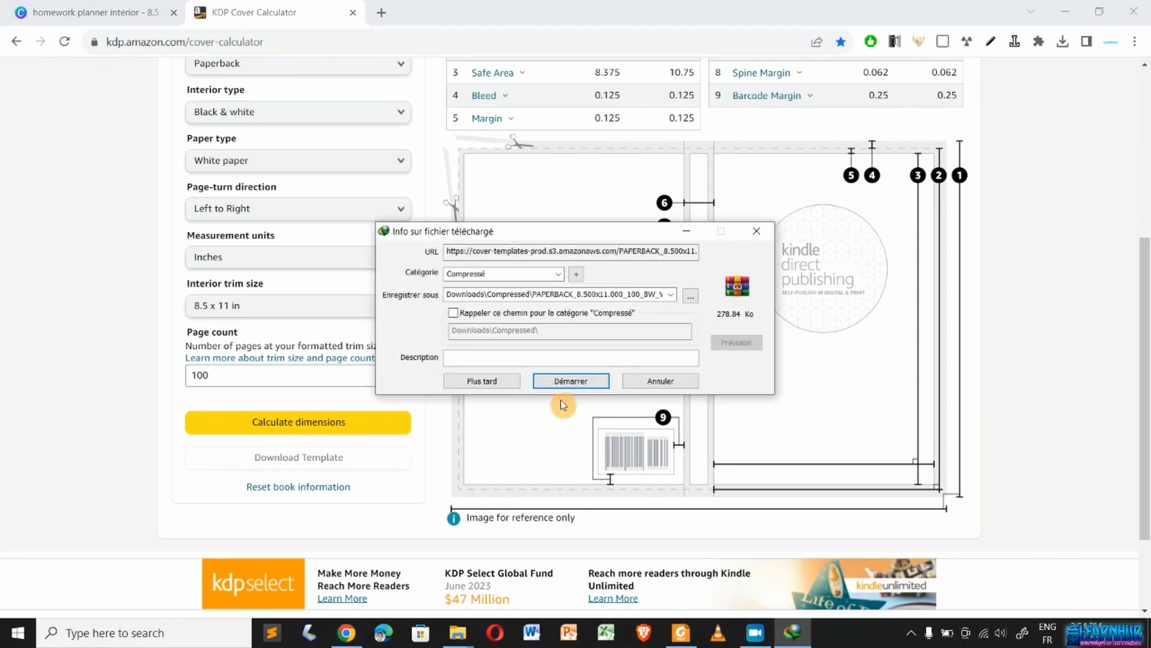
{"action": "left_click", "coordinate": [574, 380]}
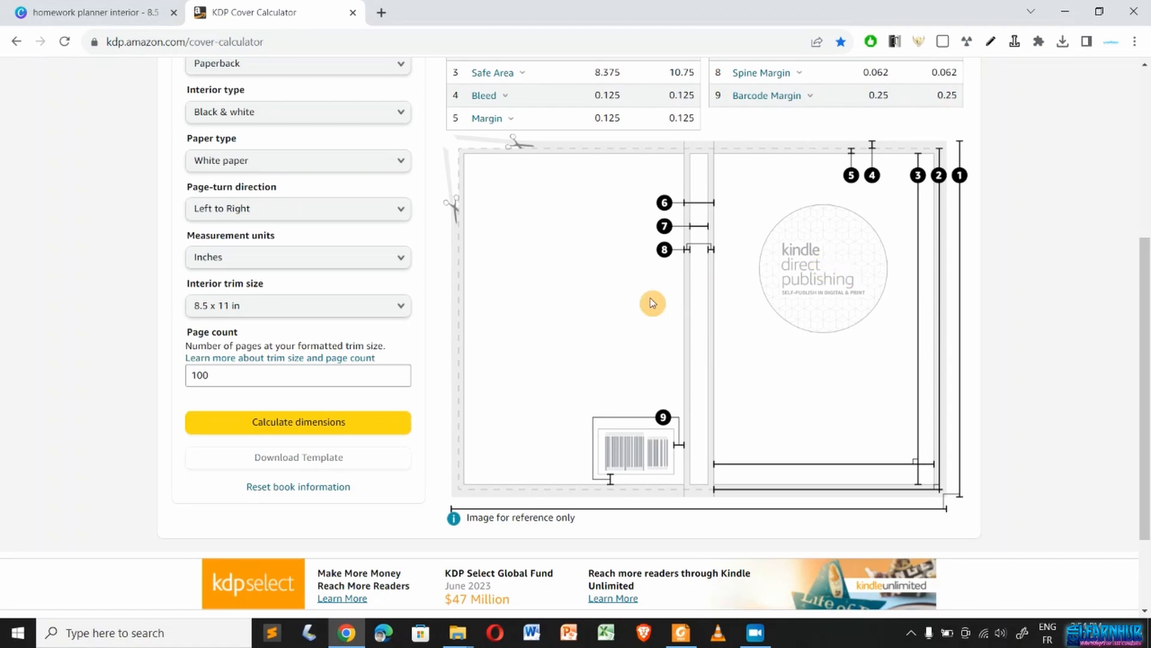
{"action": "scroll", "coordinate": [652, 303], "scroll_direction": "up", "scroll_amount": 2}
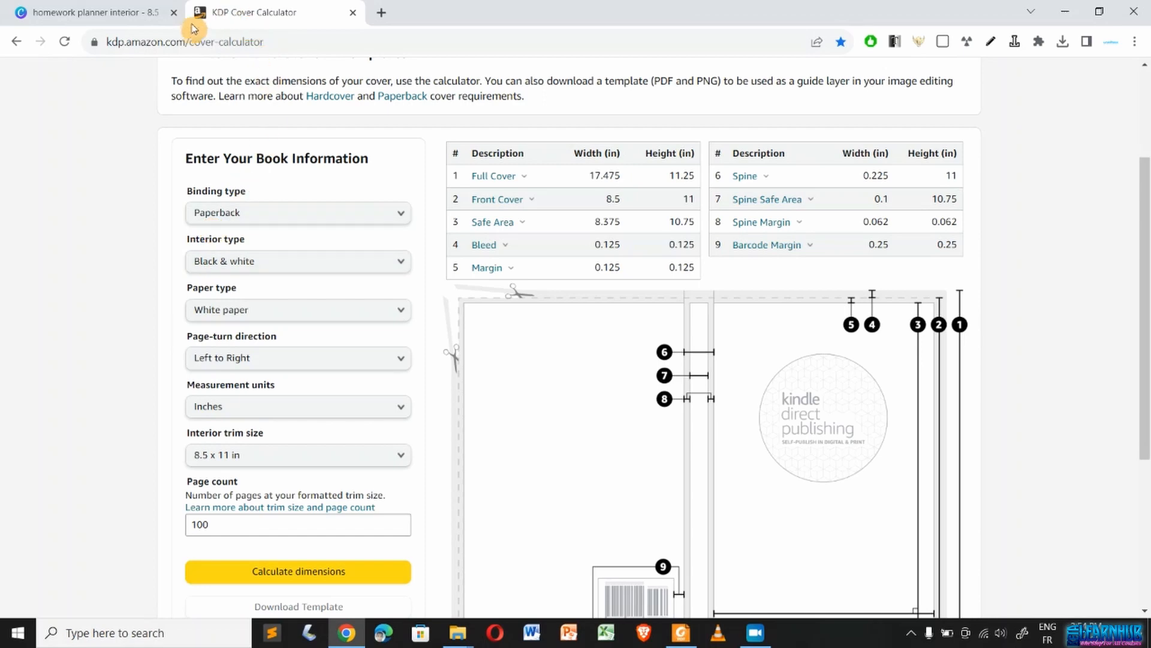
- Open the Canva home page at canva.com in a new browser tab
{"action": "left_click", "coordinate": [381, 14]}
{"action": "type", "text": "canva.com"}
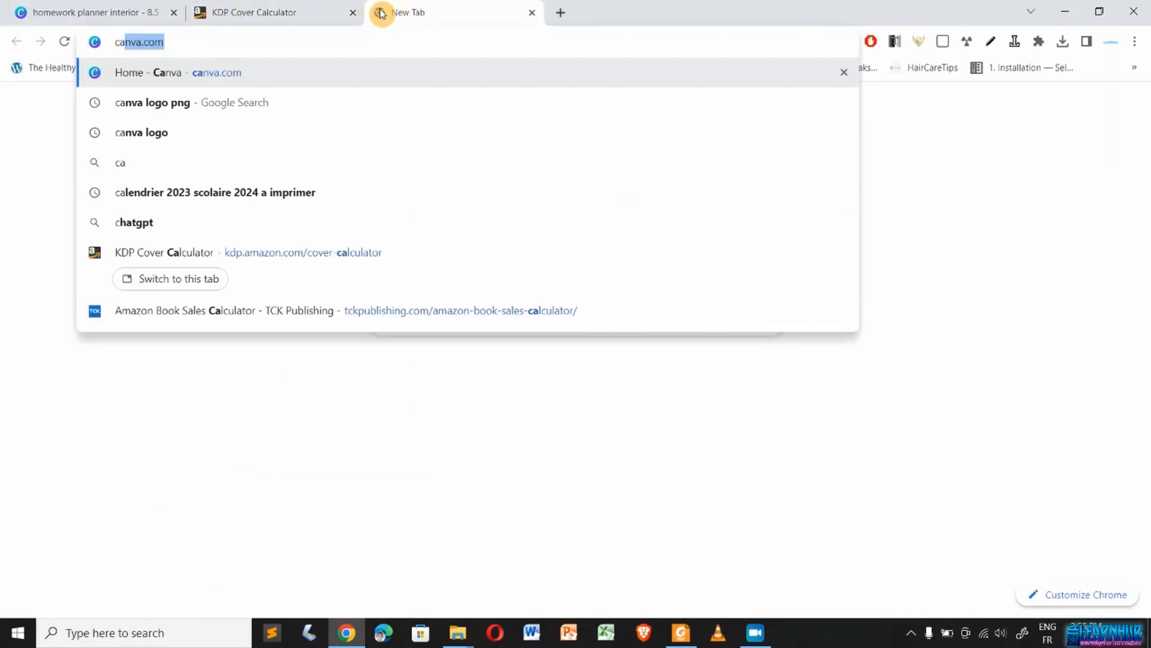
{"action": "key", "text": "Return"}
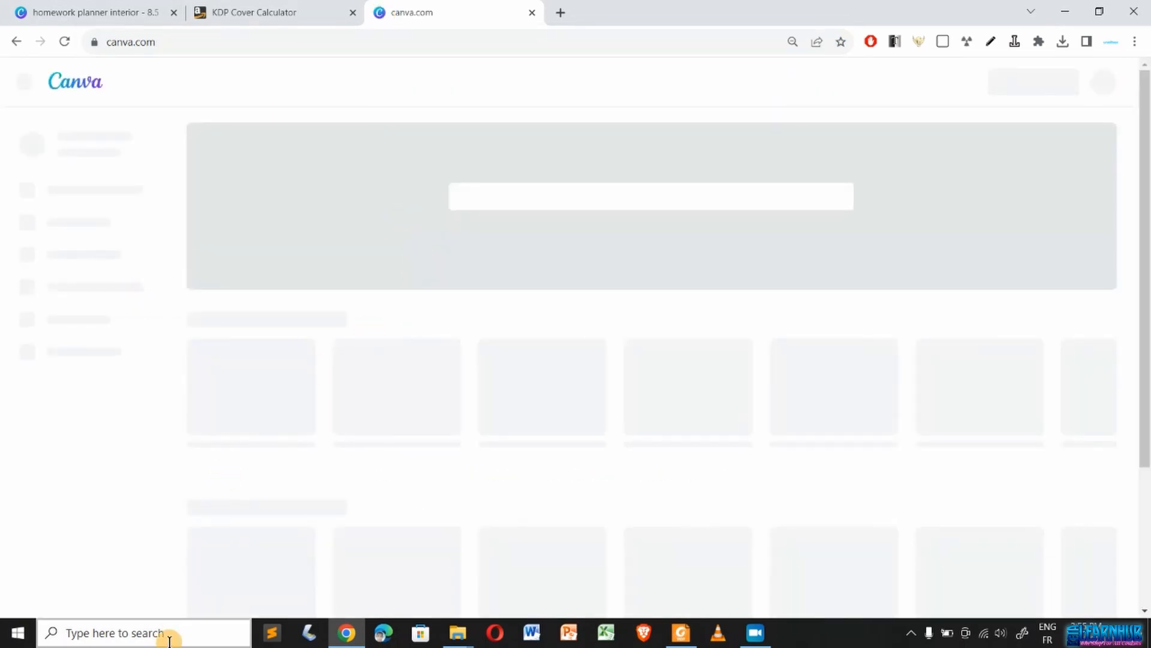
- Open the Windows Calculator and multiply the 8.5 in page width by 2 for the front and back covers
{"action": "left_click", "coordinate": [170, 640]}
{"action": "type", "text": "cal"}
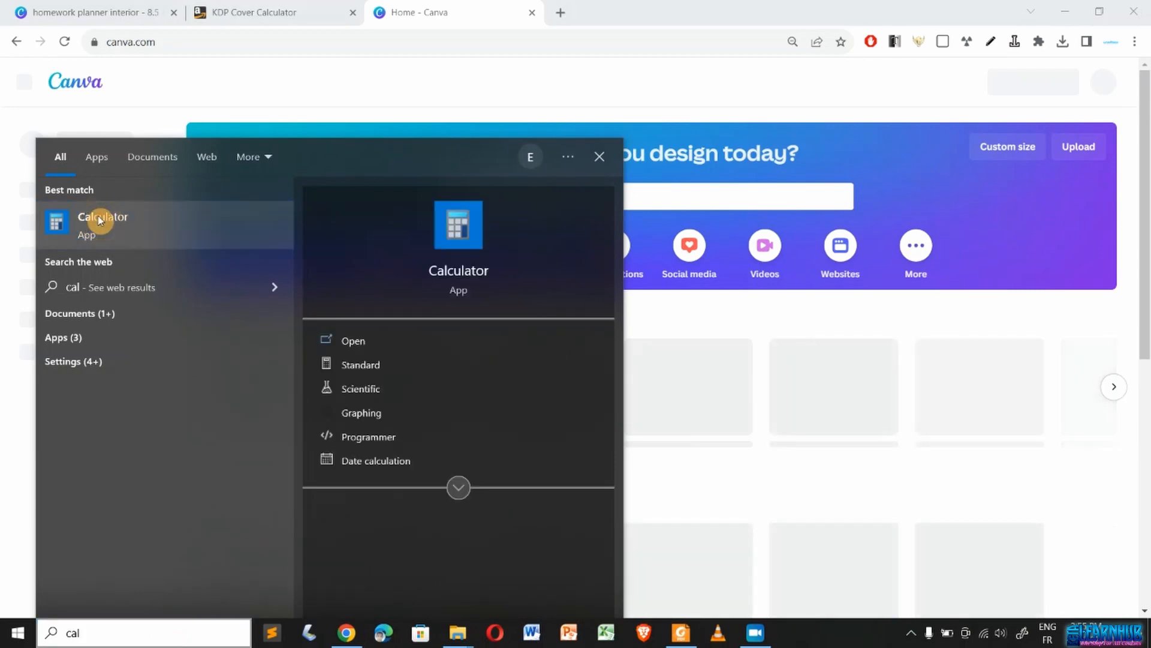
{"action": "left_click", "coordinate": [100, 220]}
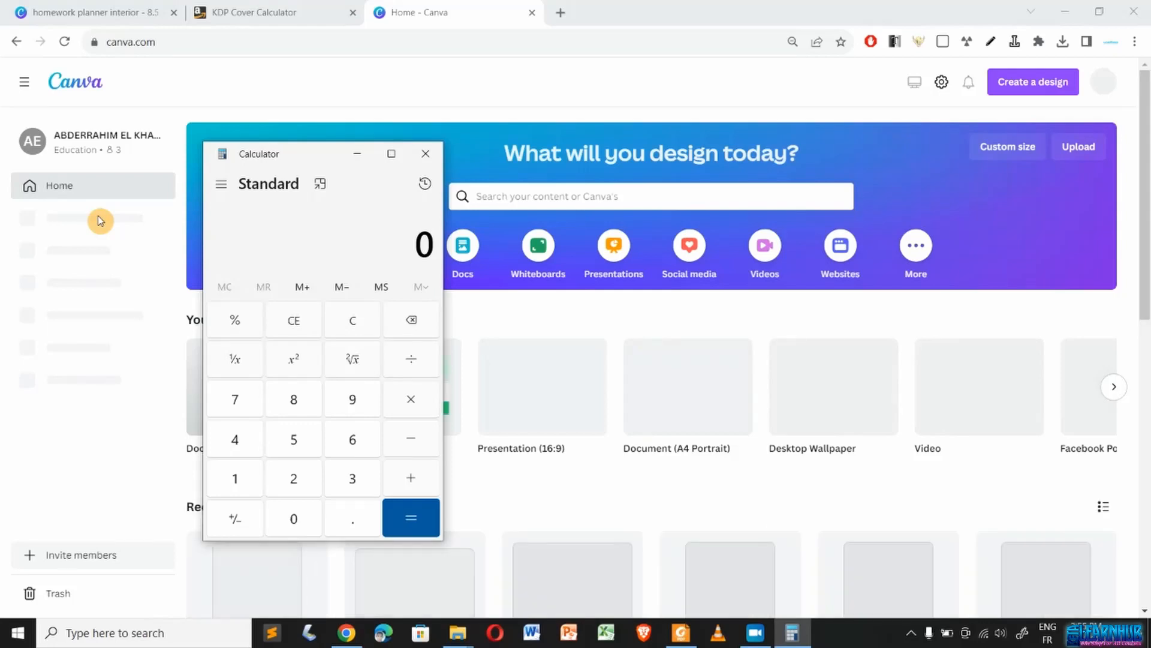
{"action": "left_click", "coordinate": [298, 403]}
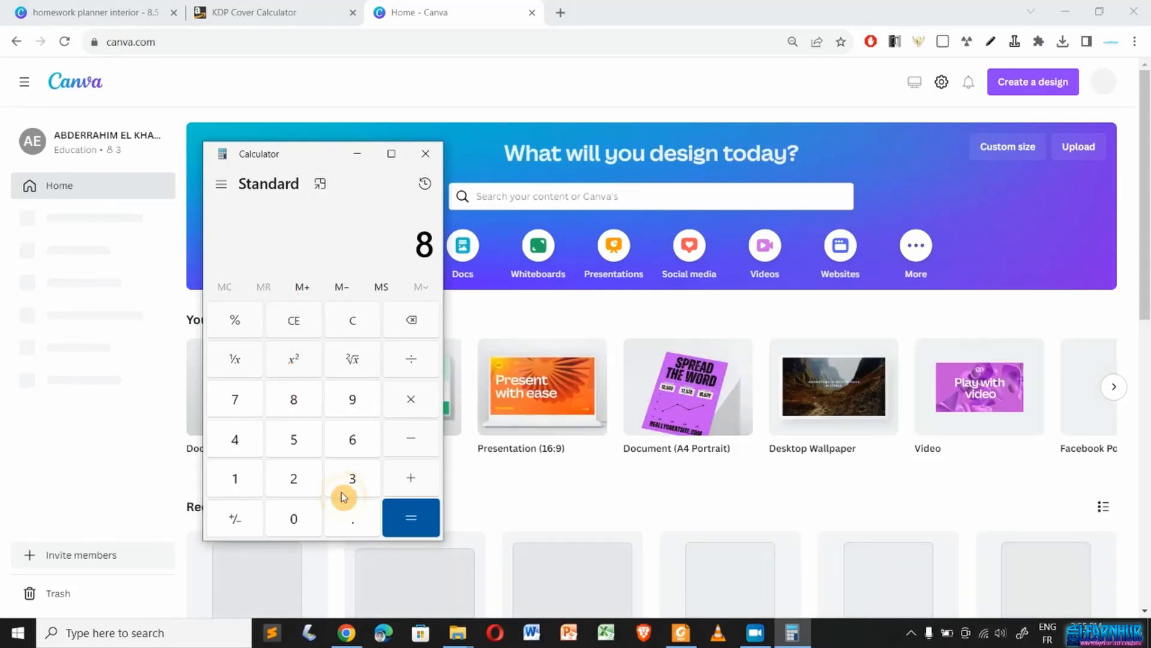
{"action": "left_click", "coordinate": [357, 524]}
{"action": "left_click", "coordinate": [302, 447]}
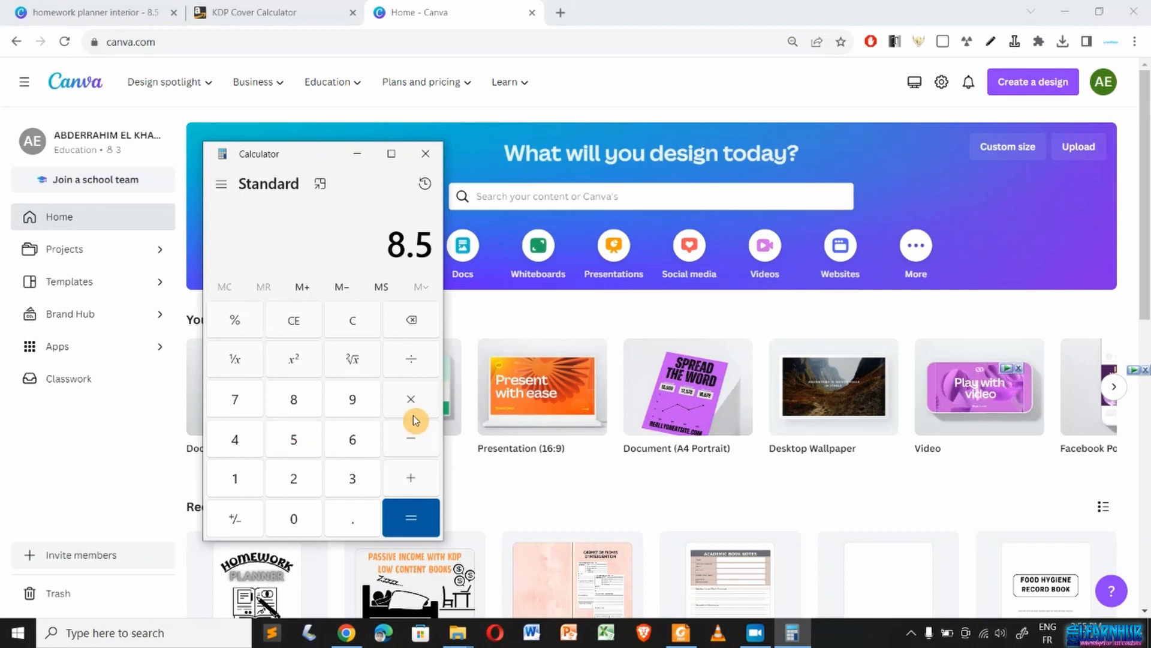
{"action": "left_click", "coordinate": [417, 408]}
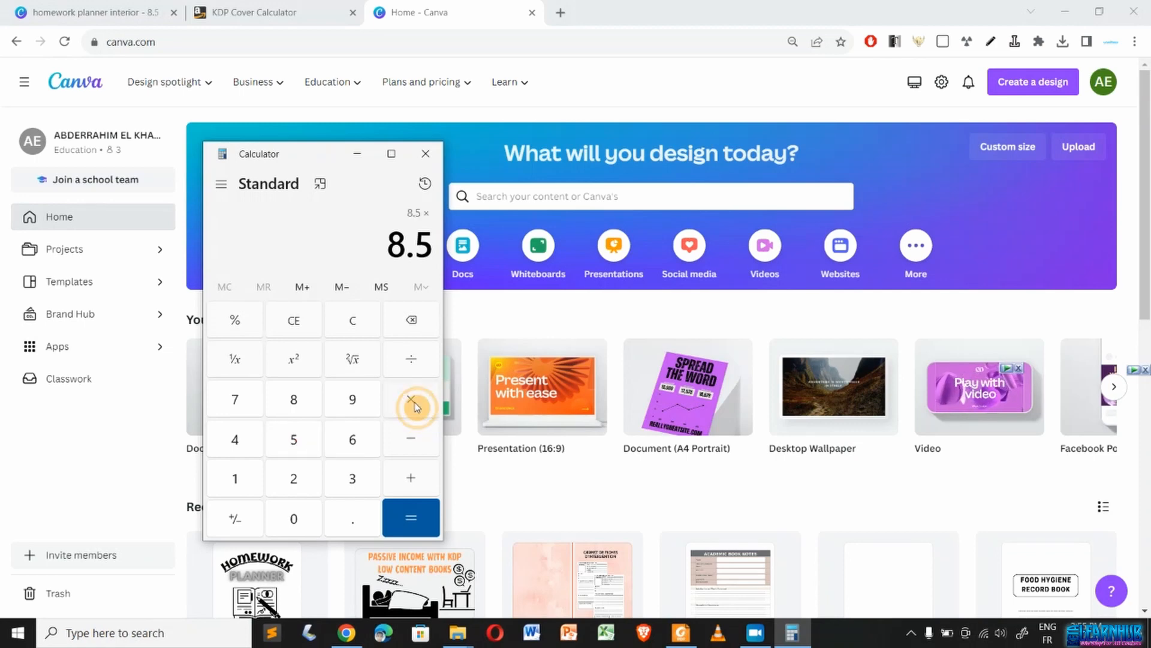
{"action": "left_click", "coordinate": [297, 480]}
{"action": "left_click", "coordinate": [413, 528]}
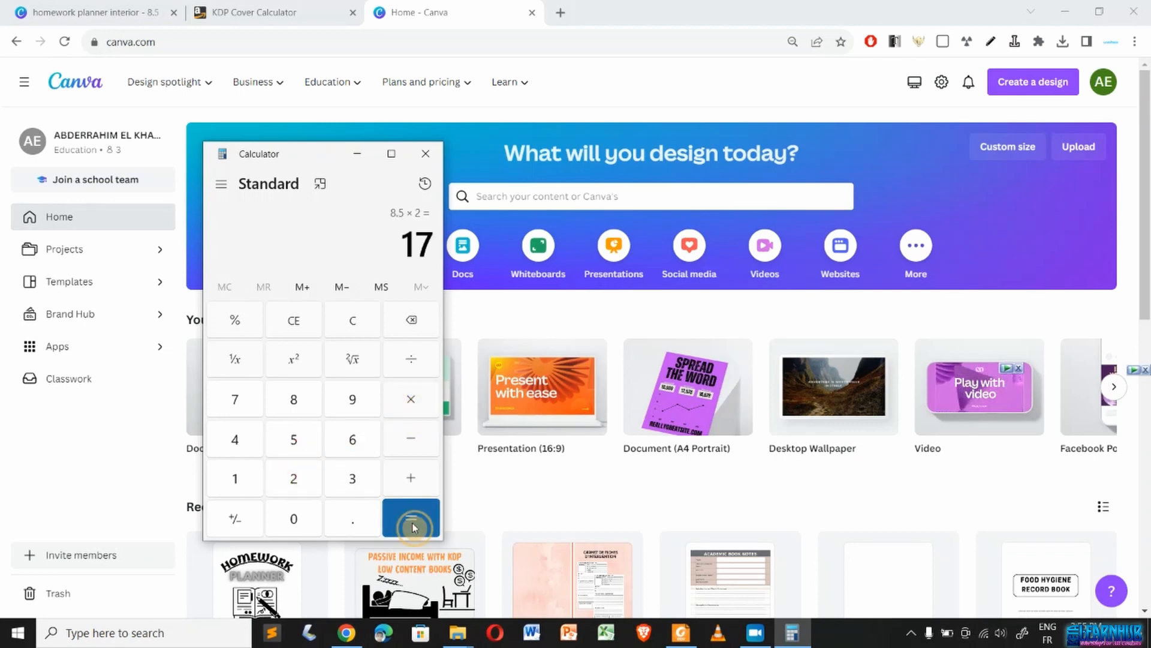
{"action": "left_click", "coordinate": [412, 477]}
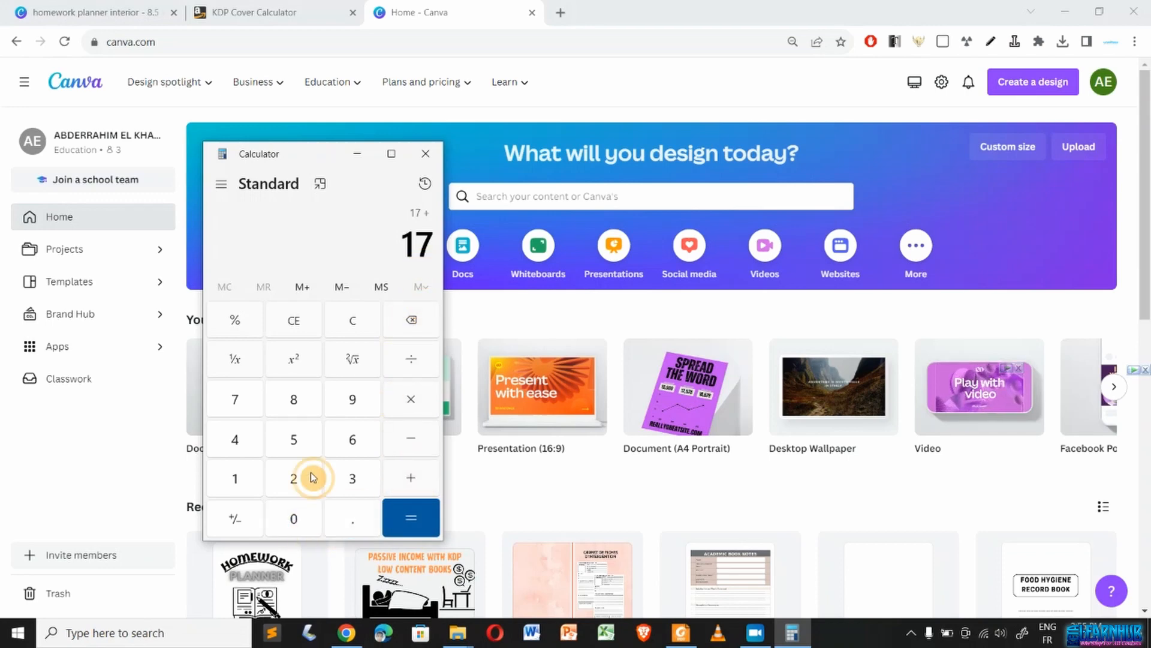
{"action": "left_click", "coordinate": [304, 434]}
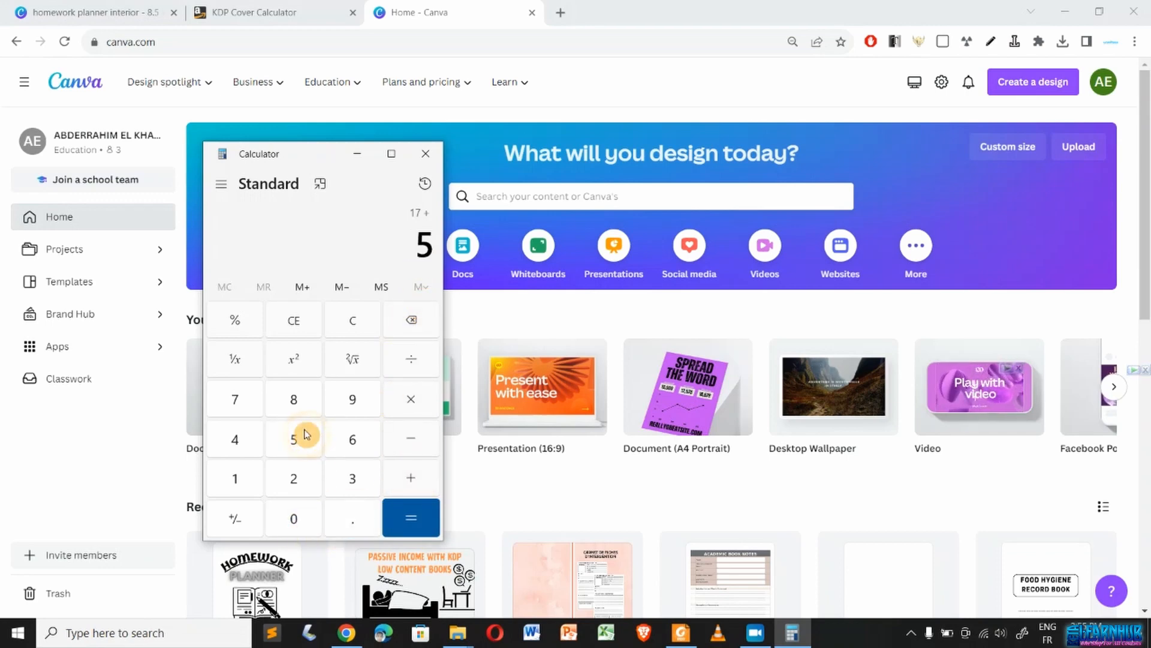
{"action": "left_click", "coordinate": [410, 514]}
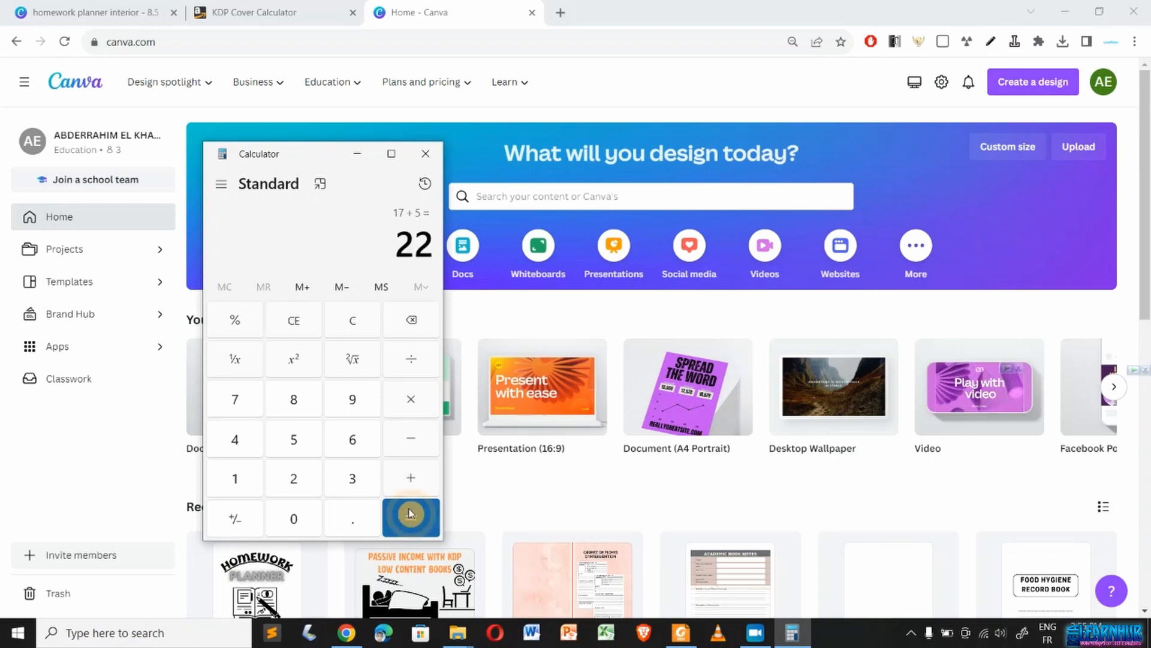
{"action": "left_click", "coordinate": [352, 329]}
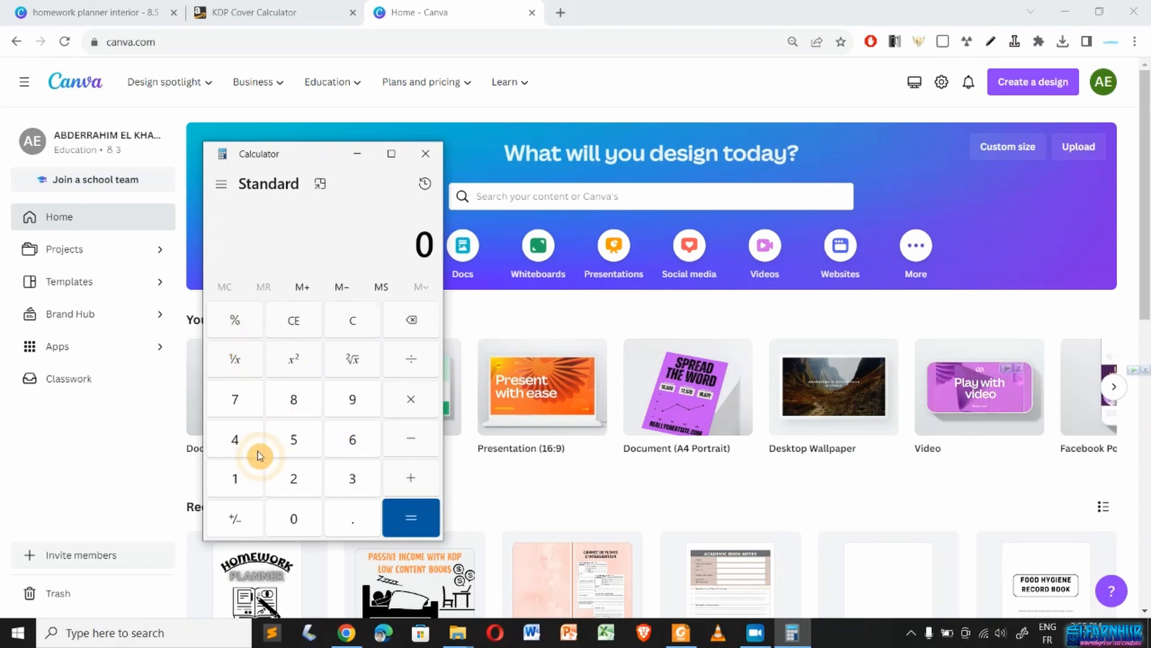
- Add 0.5 to the doubled page width of 17 in the calculator to work out the cover width
{"action": "left_click", "coordinate": [238, 480]}
{"action": "left_click", "coordinate": [238, 403]}
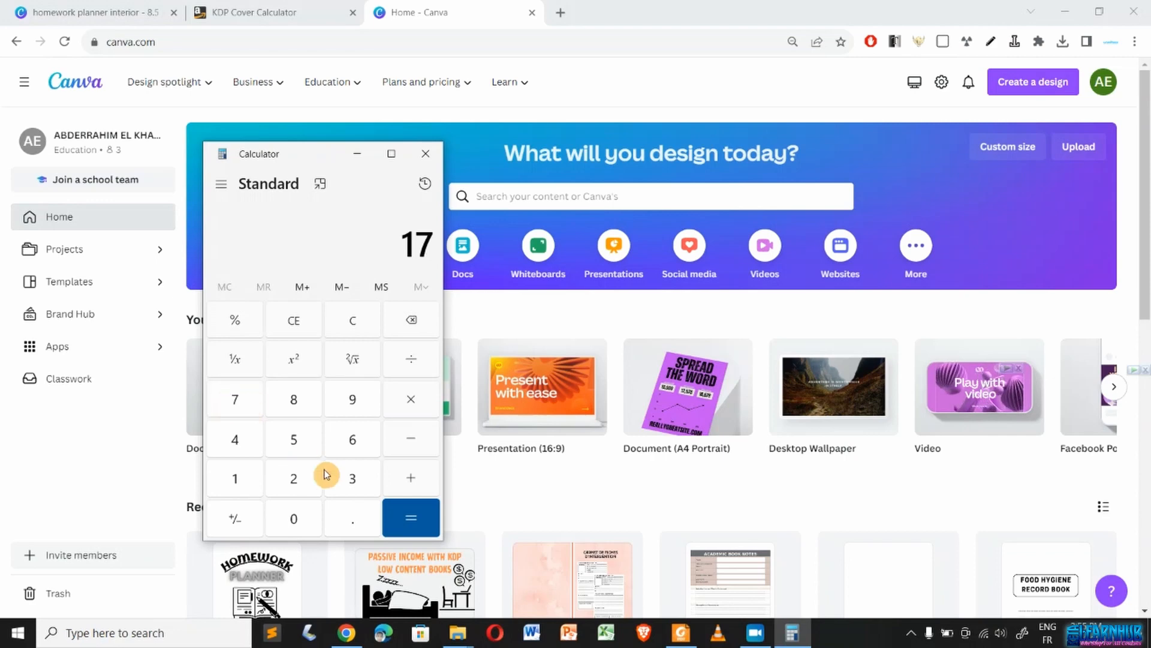
{"action": "left_click", "coordinate": [413, 480]}
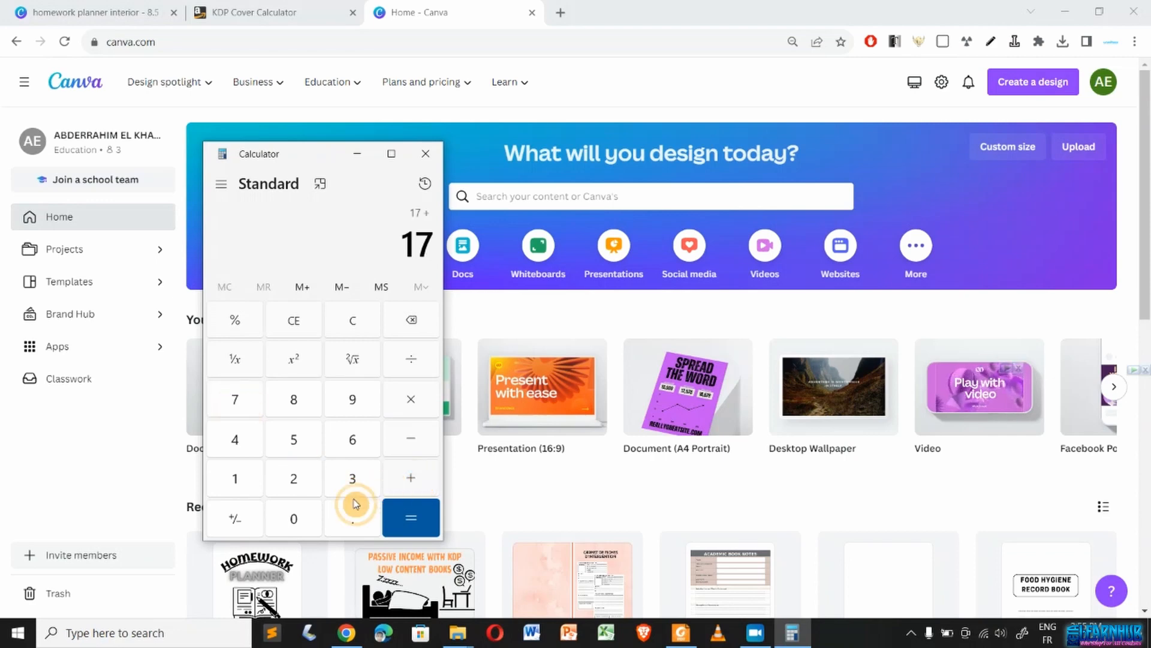
{"action": "left_click", "coordinate": [287, 524]}
{"action": "left_click", "coordinate": [353, 519]}
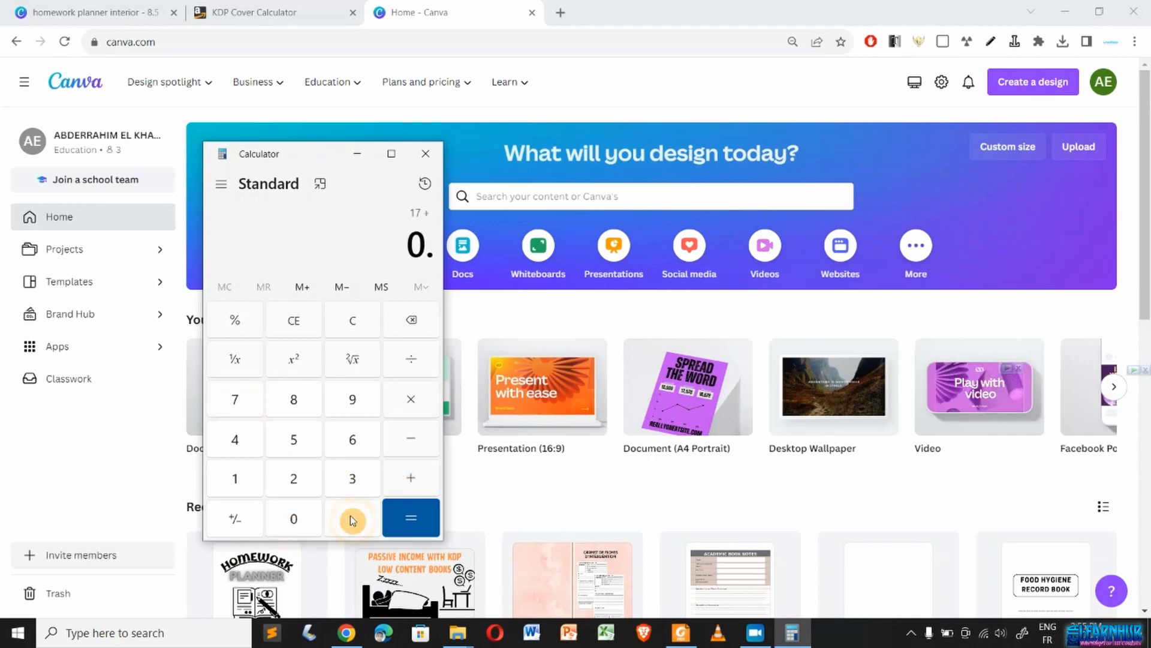
{"action": "left_click", "coordinate": [290, 442]}
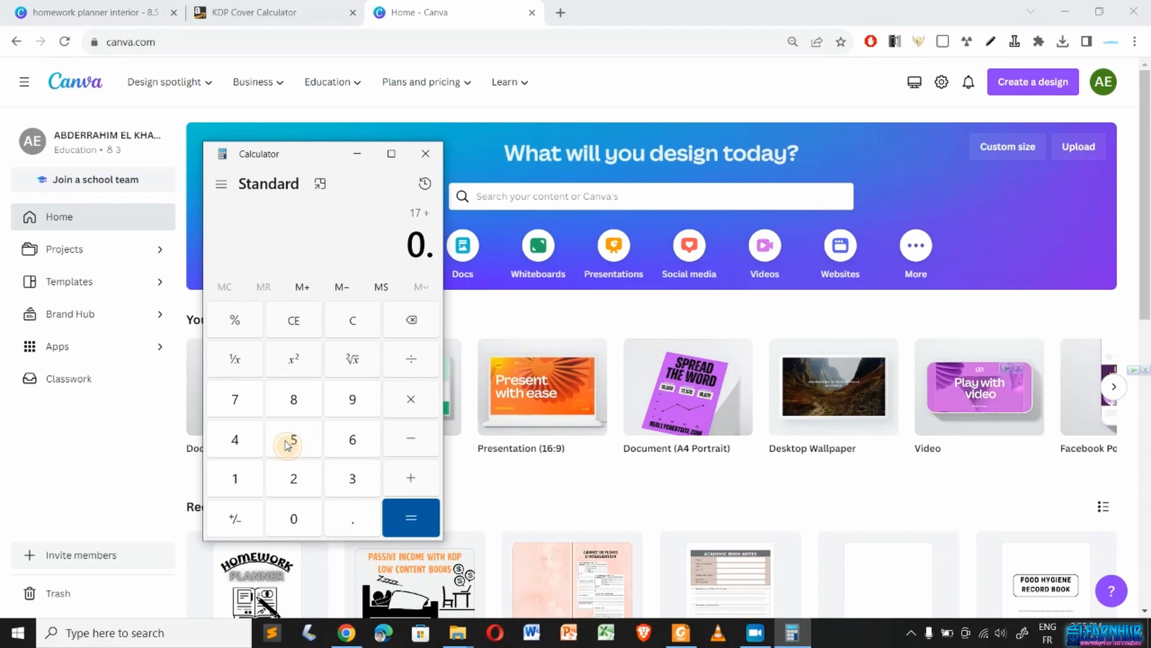
{"action": "left_click", "coordinate": [412, 521]}
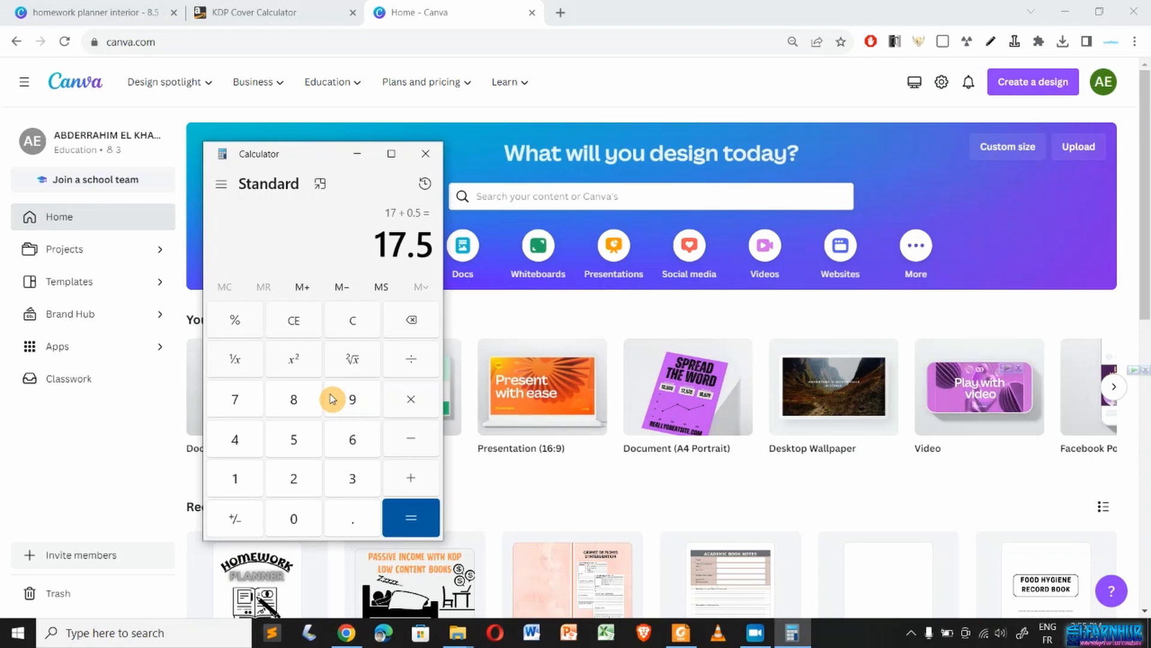
- Switch to the KDP Cover Calculator, choose 5 x 8 in as the interior trim size and recalculate the cover dimensions
{"action": "left_click", "coordinate": [300, 13]}
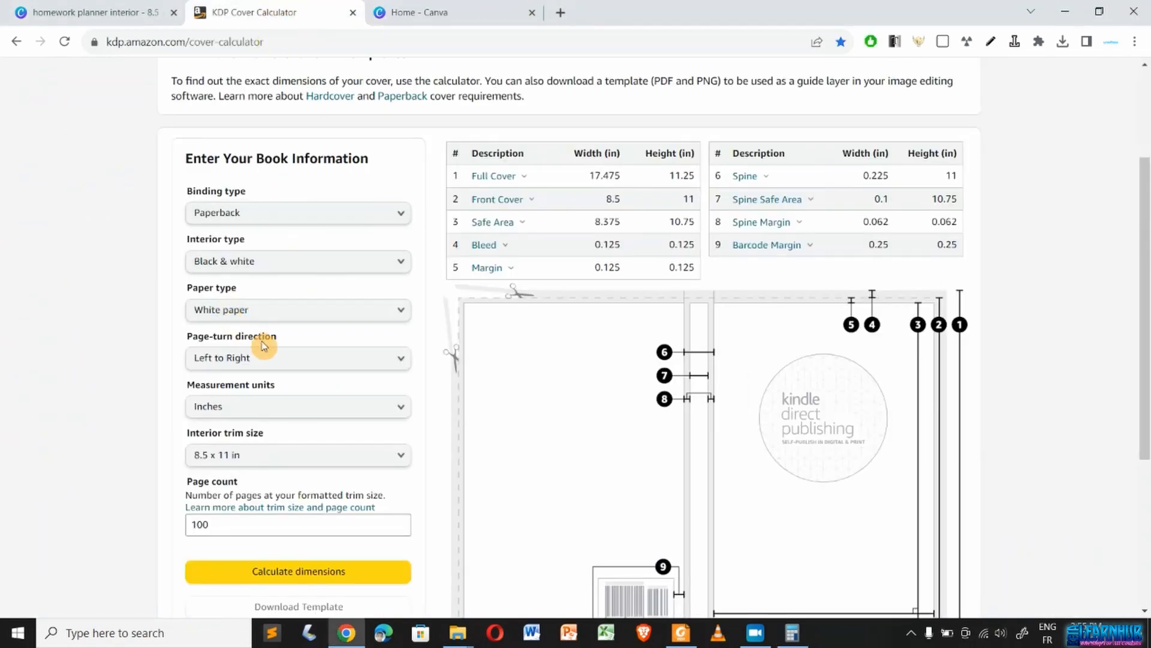
{"action": "left_click", "coordinate": [282, 460]}
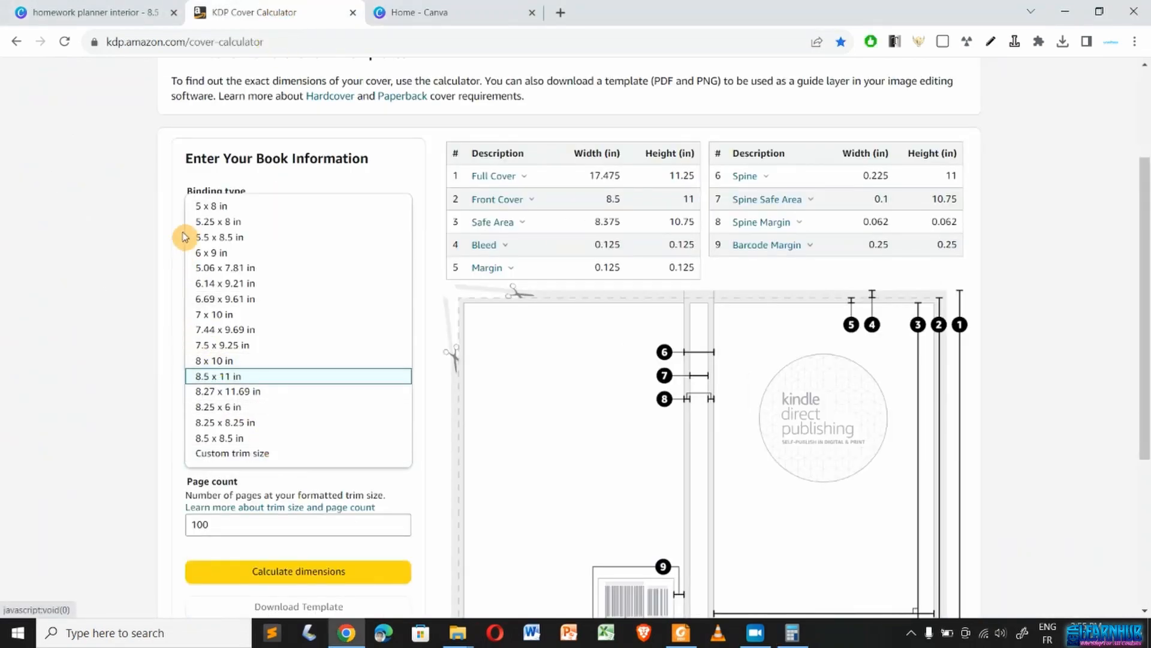
{"action": "left_click", "coordinate": [216, 206]}
{"action": "scroll", "coordinate": [121, 459], "scroll_direction": "down", "scroll_amount": 2}
{"action": "left_click", "coordinate": [261, 439]}
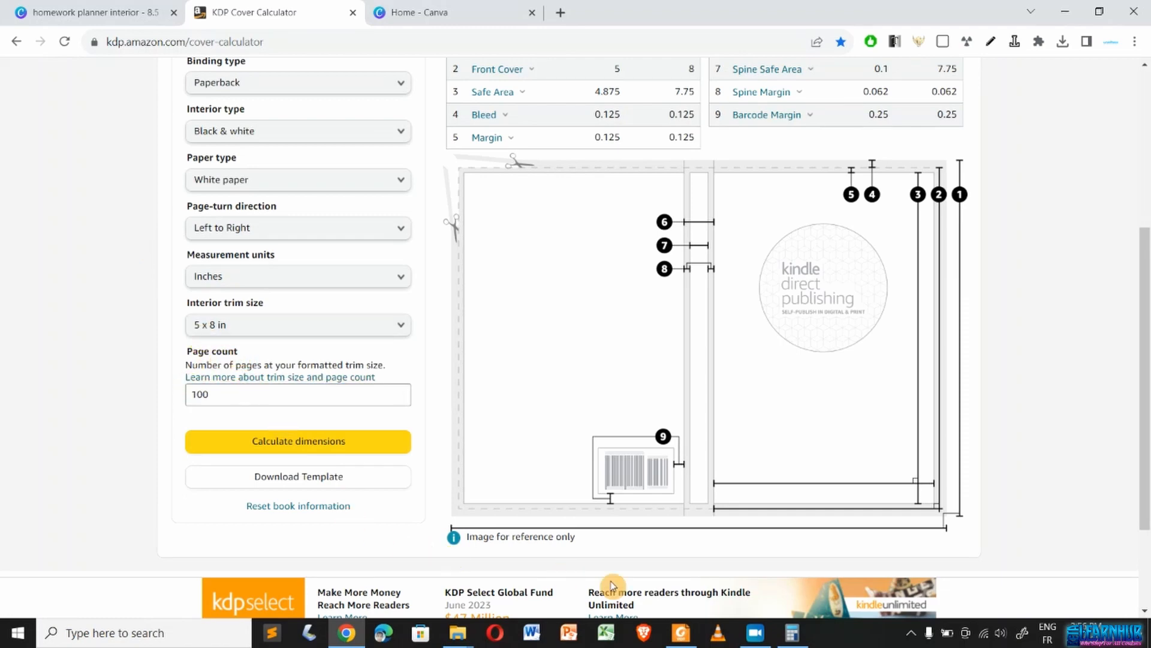
- Bring back the Windows Calculator and multiply the 5 in page width by 2
{"action": "left_click", "coordinate": [791, 637]}
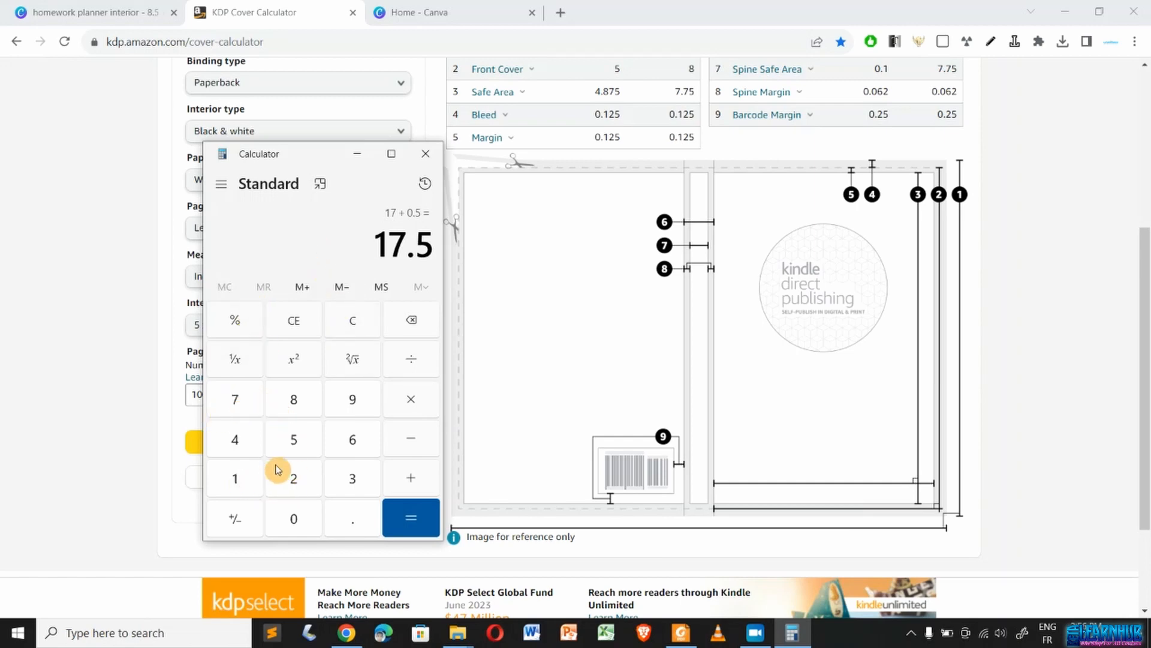
{"action": "left_click", "coordinate": [354, 312]}
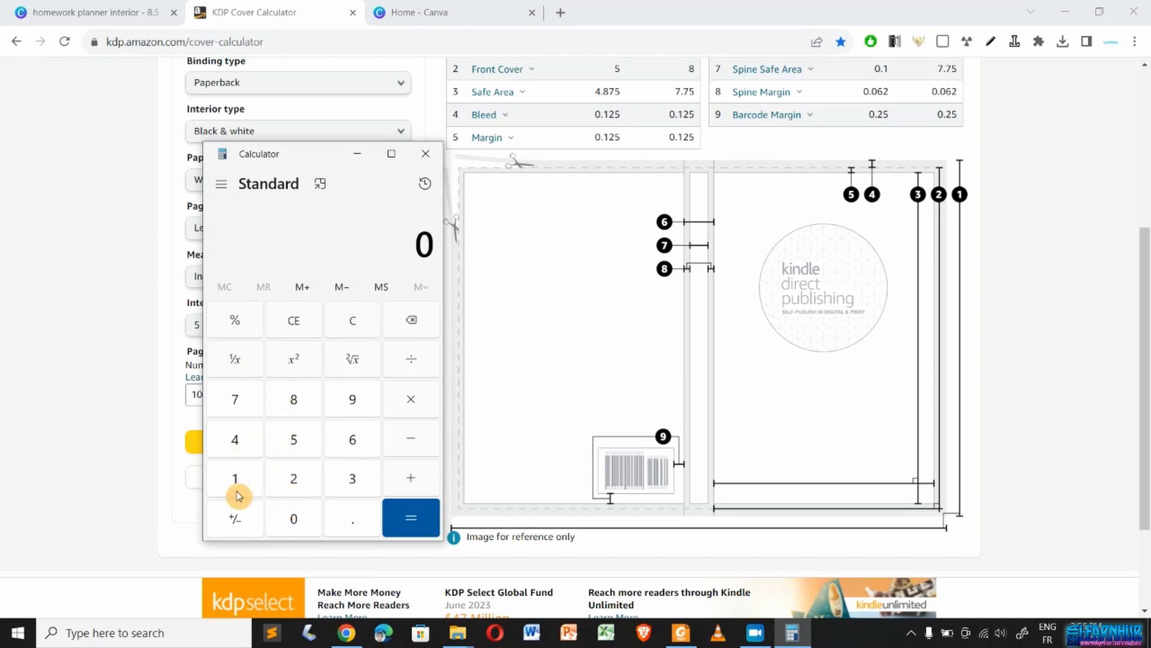
{"action": "left_click", "coordinate": [295, 440]}
{"action": "left_click", "coordinate": [411, 399]}
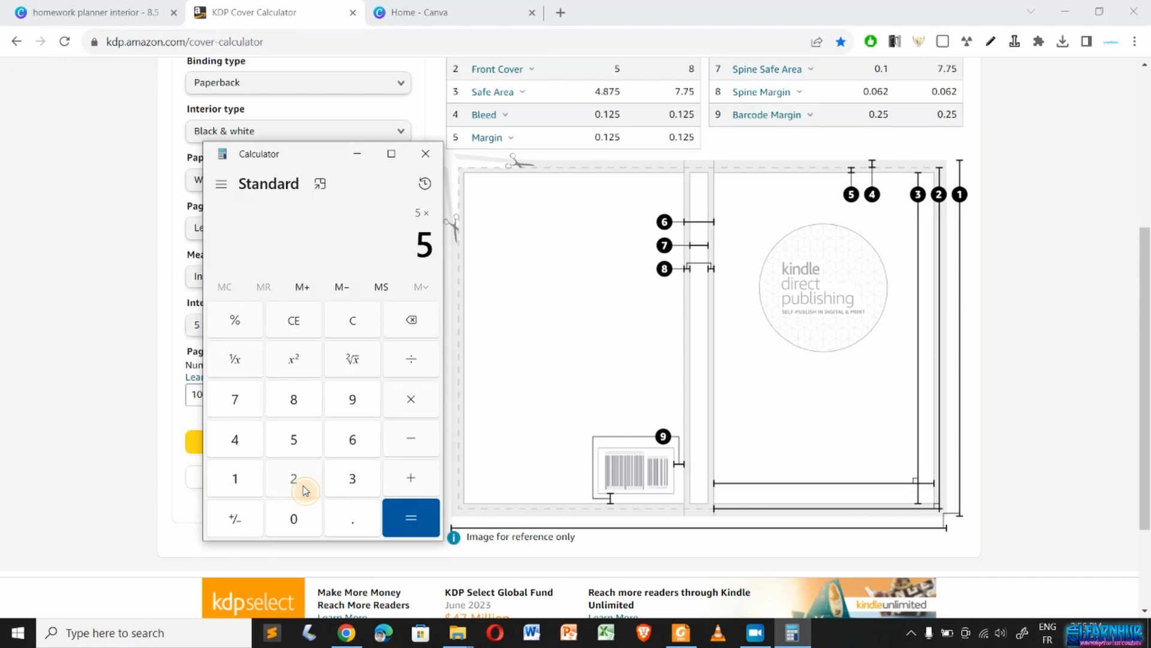
{"action": "left_click", "coordinate": [305, 490]}
{"action": "left_click", "coordinate": [414, 517]}
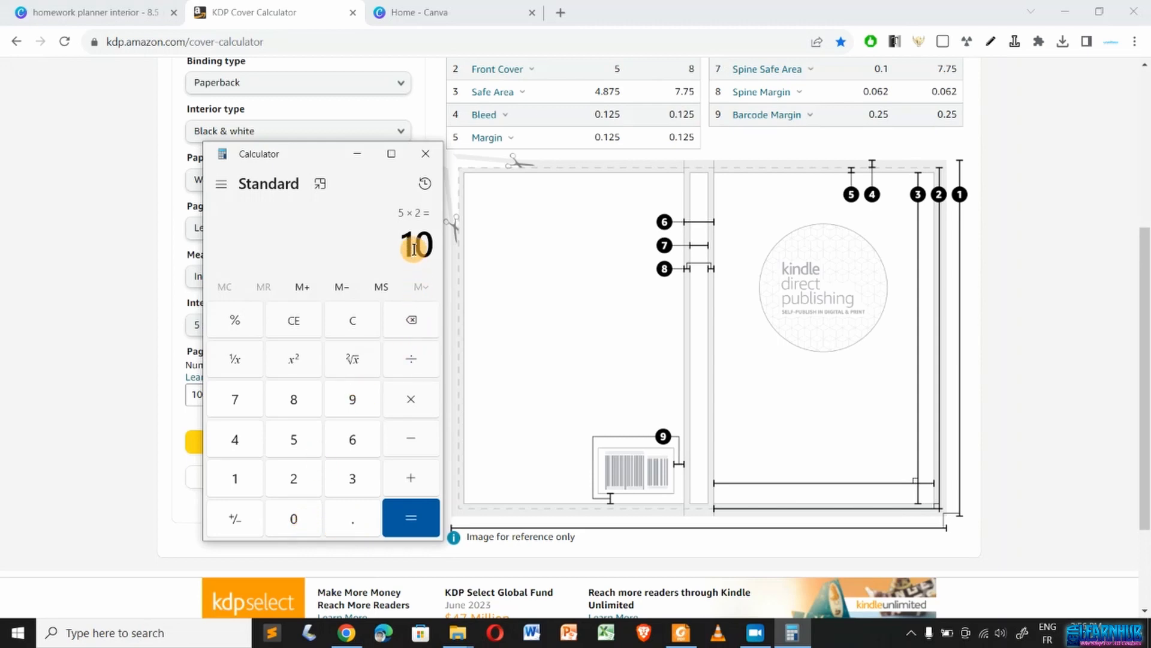
- Enter the cover width 17.5 and the cover height 11.5 one after the other in the calculator
{"action": "left_click", "coordinate": [358, 325]}
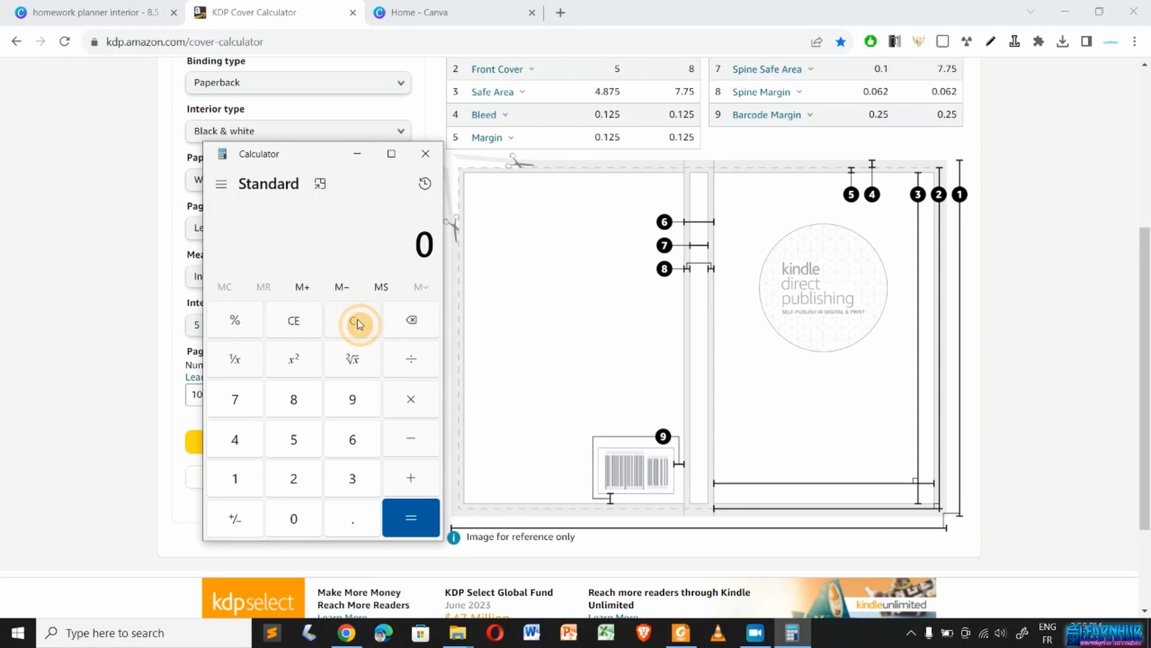
{"action": "left_click", "coordinate": [238, 474]}
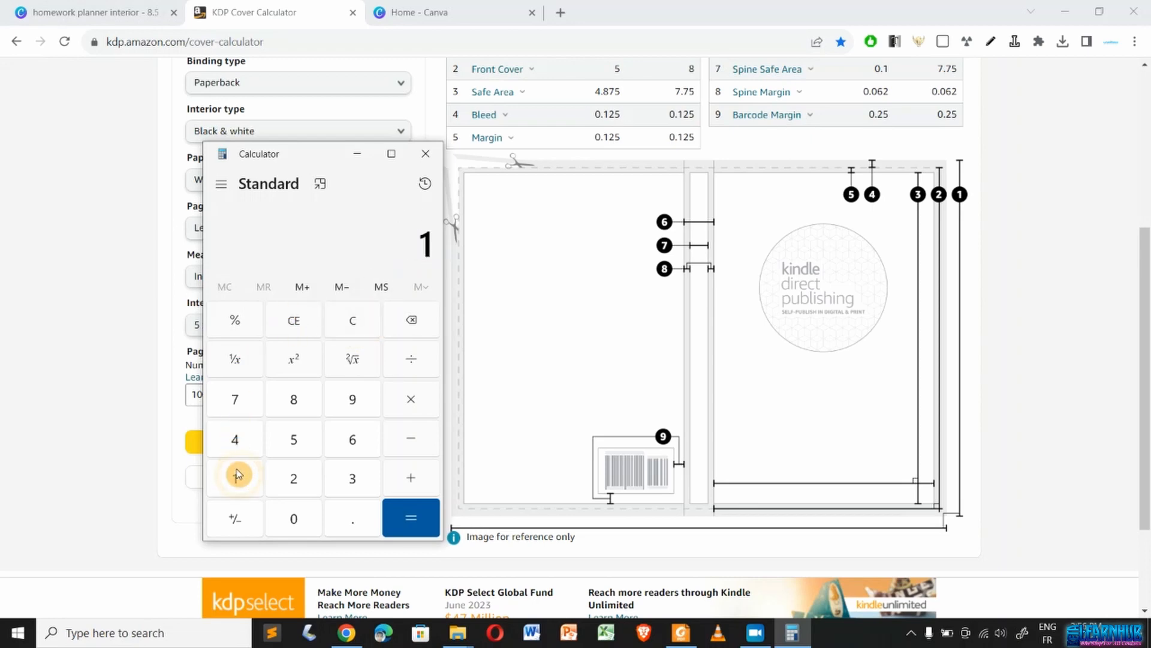
{"action": "left_click", "coordinate": [234, 410]}
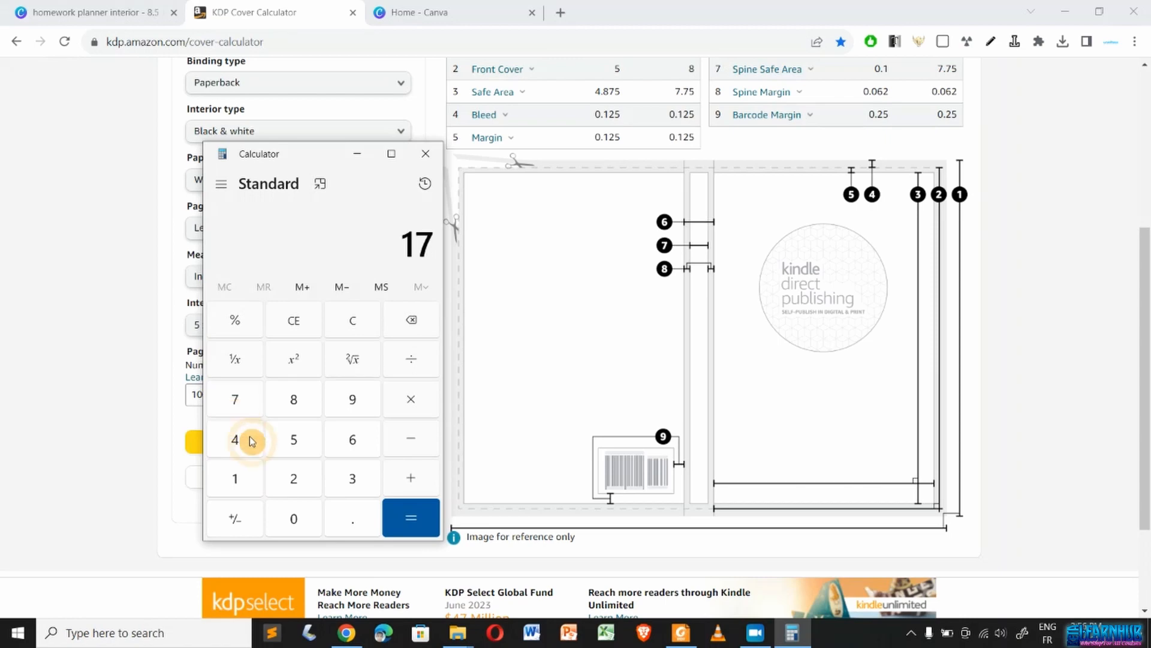
{"action": "left_click", "coordinate": [343, 518]}
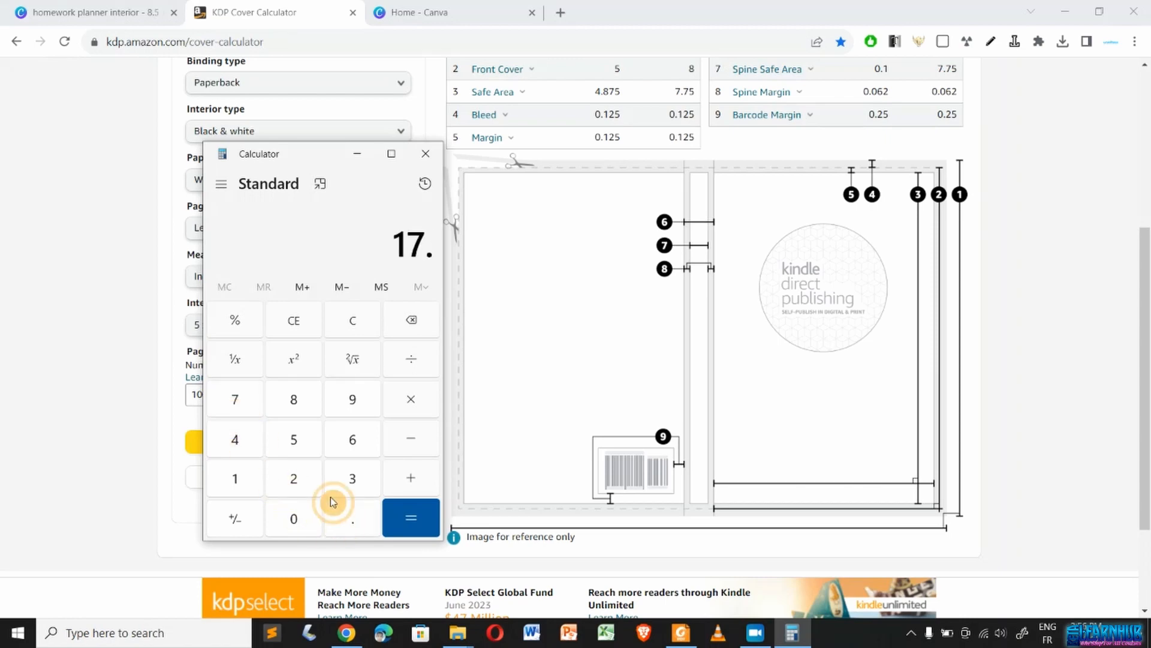
{"action": "left_click", "coordinate": [300, 447]}
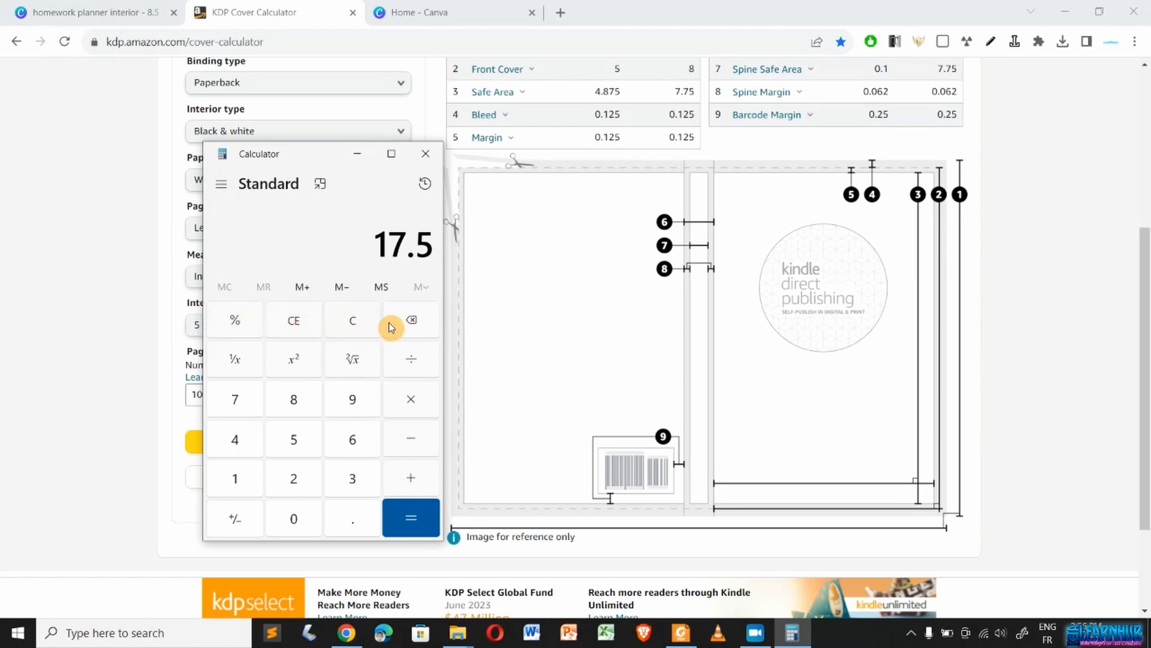
{"action": "left_click", "coordinate": [417, 327]}
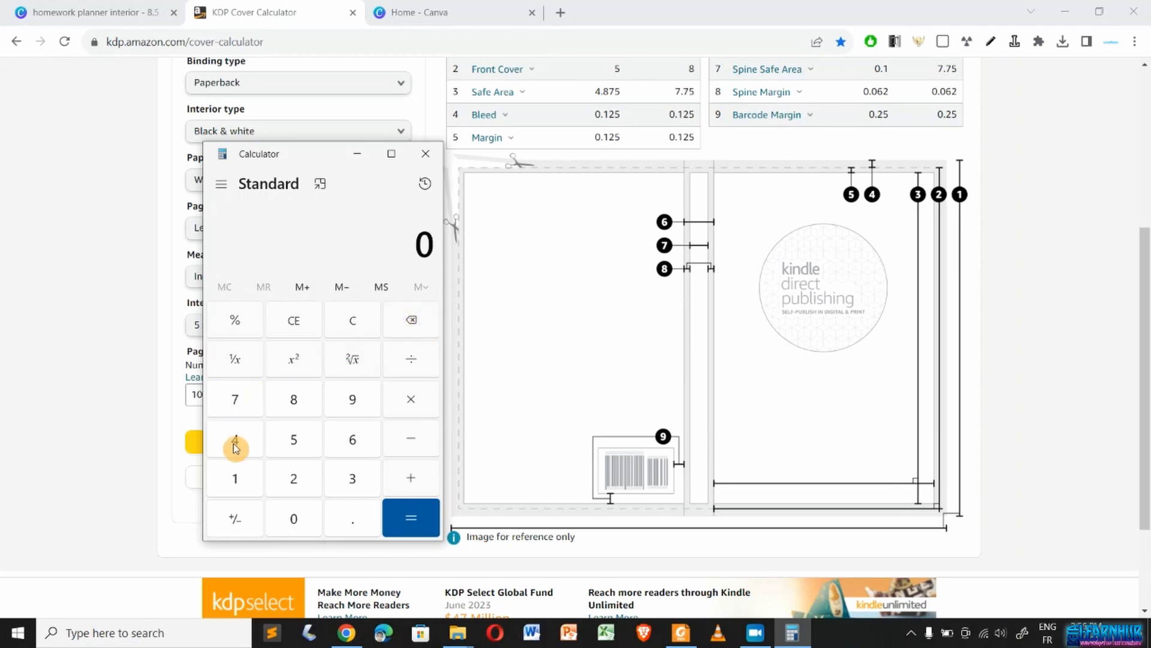
{"action": "left_click", "coordinate": [241, 475]}
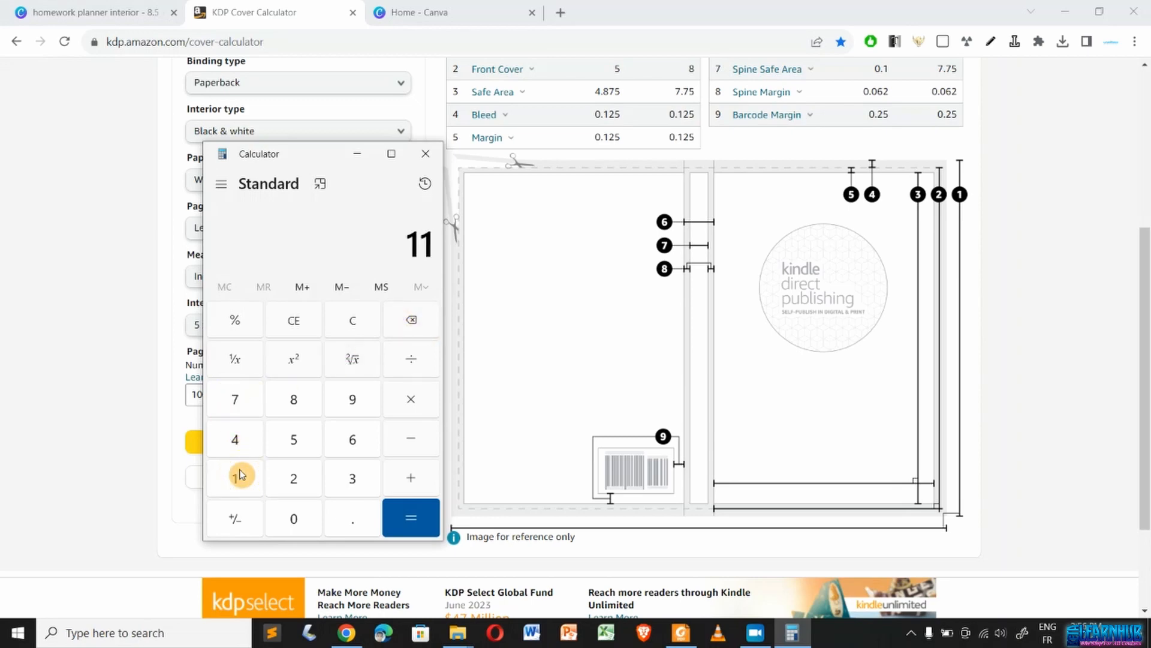
{"action": "left_click", "coordinate": [364, 522]}
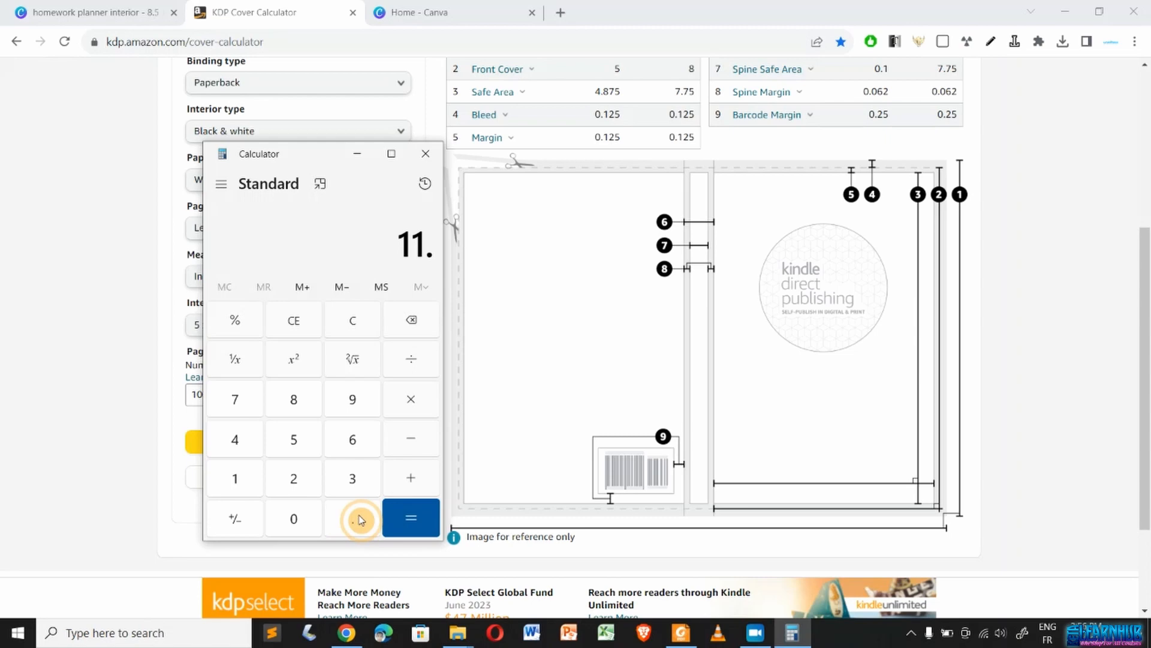
{"action": "left_click", "coordinate": [290, 443]}
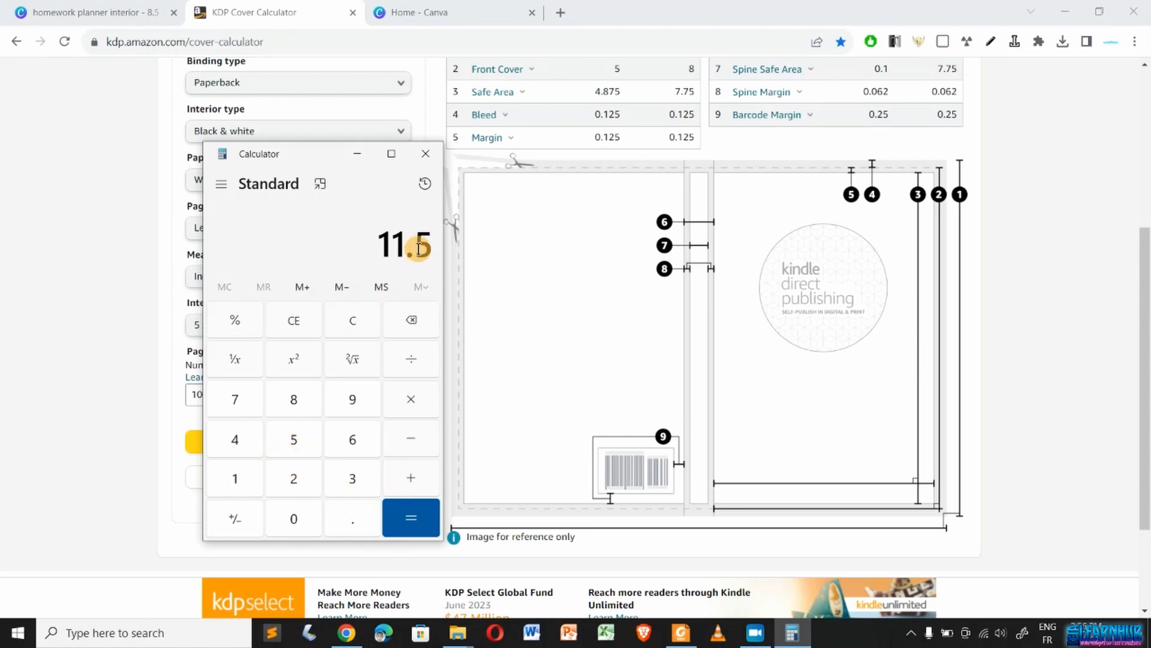
- Close the Windows Calculator and switch back to the Canva home page
{"action": "left_click", "coordinate": [426, 155]}
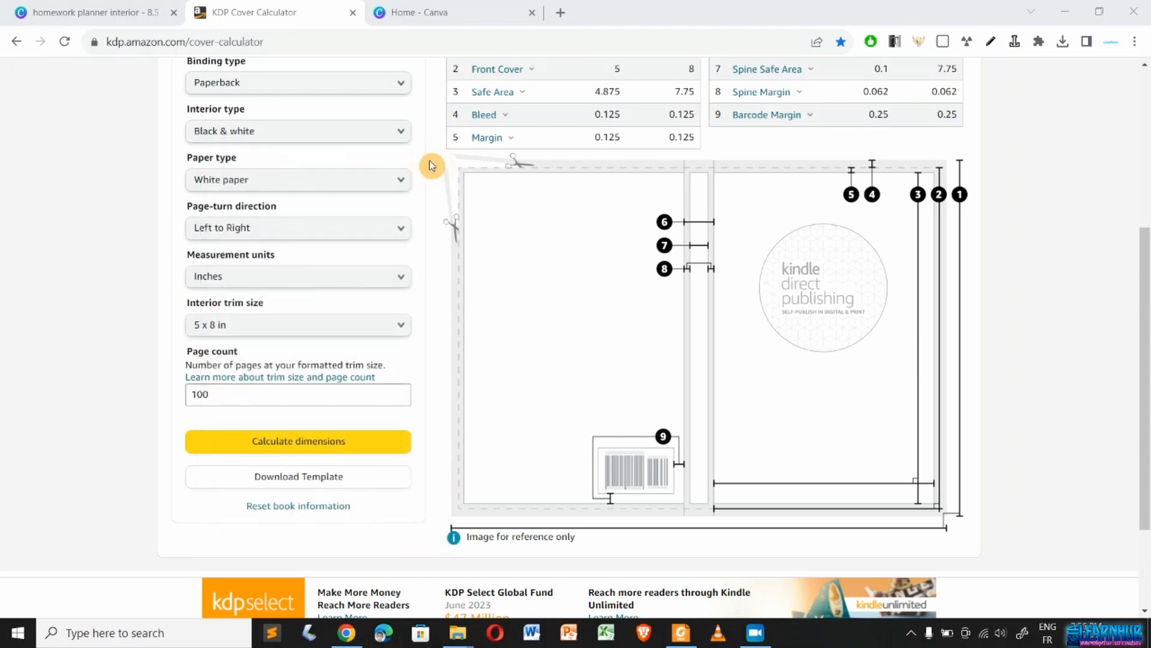
{"action": "left_click", "coordinate": [393, 15]}
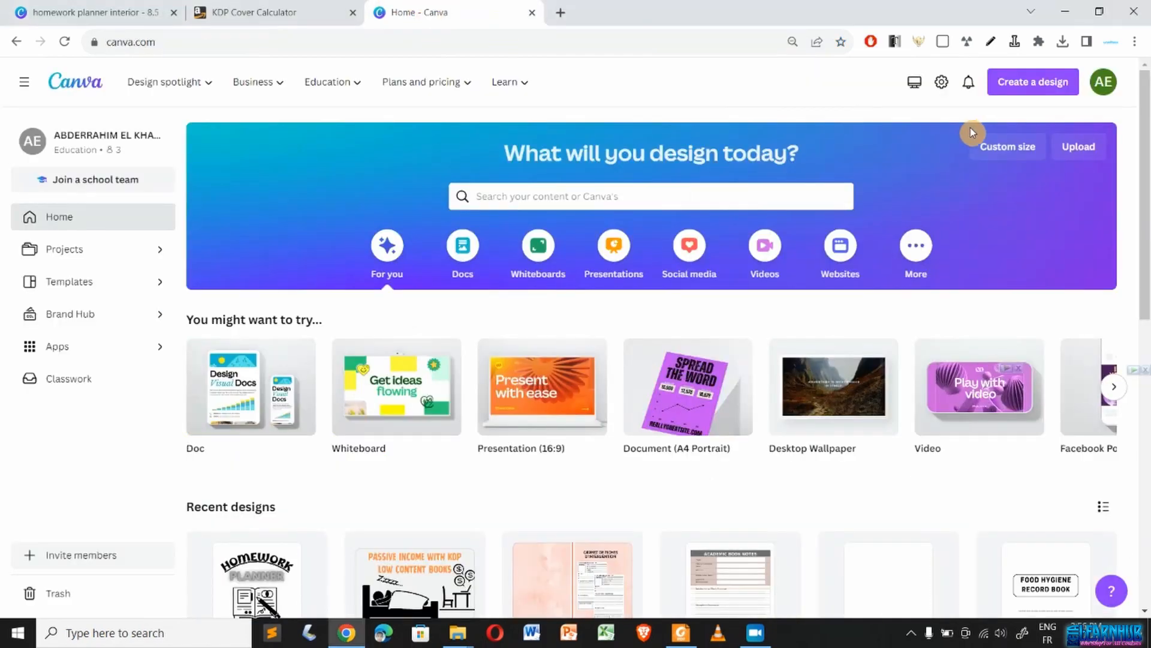
- Create a new custom-size design 17.5 in wide and 11.5 in high
{"action": "left_click", "coordinate": [1026, 86]}
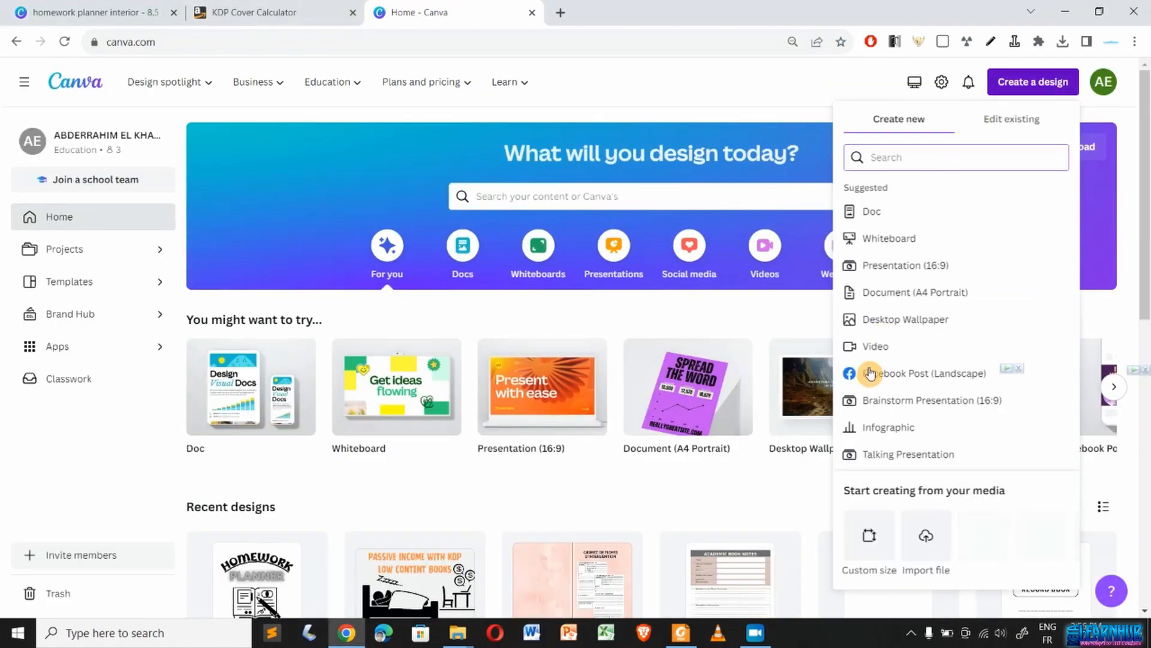
{"action": "left_click", "coordinate": [867, 534]}
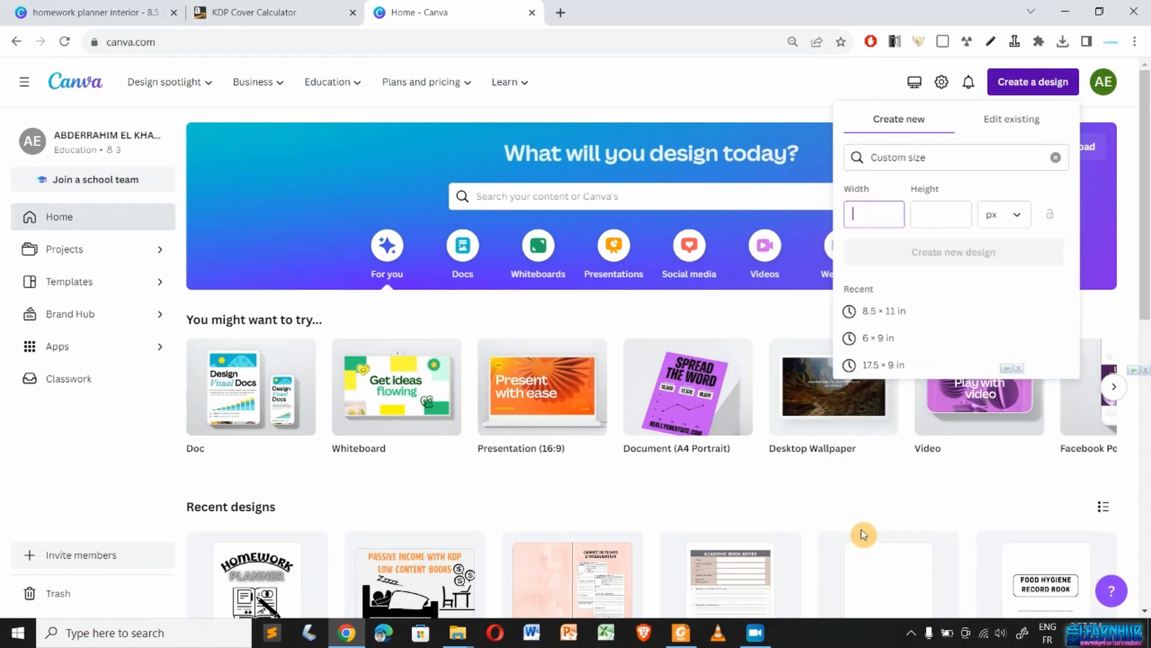
{"action": "left_click", "coordinate": [1021, 217]}
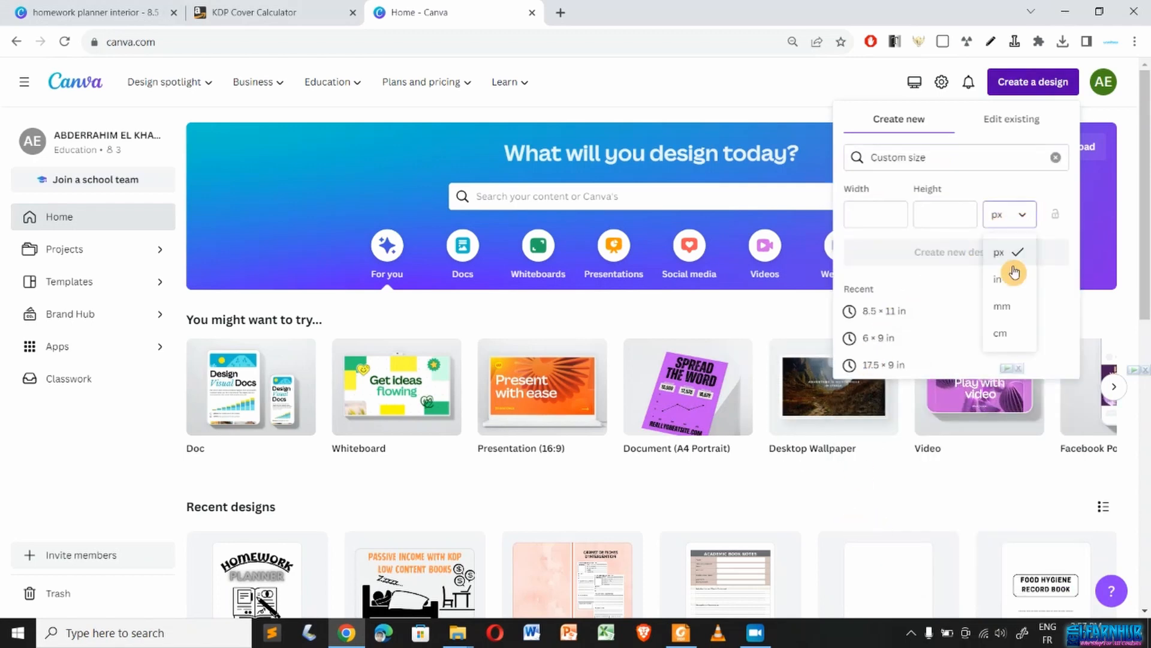
{"action": "left_click", "coordinate": [1012, 276]}
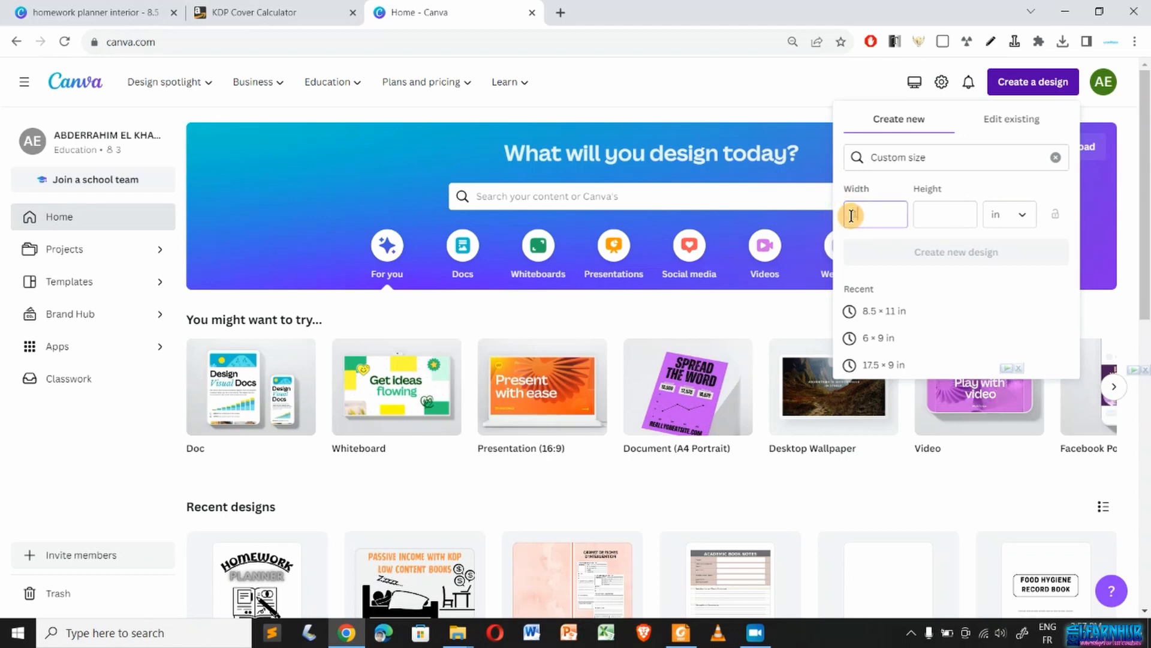
{"action": "left_click", "coordinate": [852, 216]}
{"action": "type", "text": "17.5"}
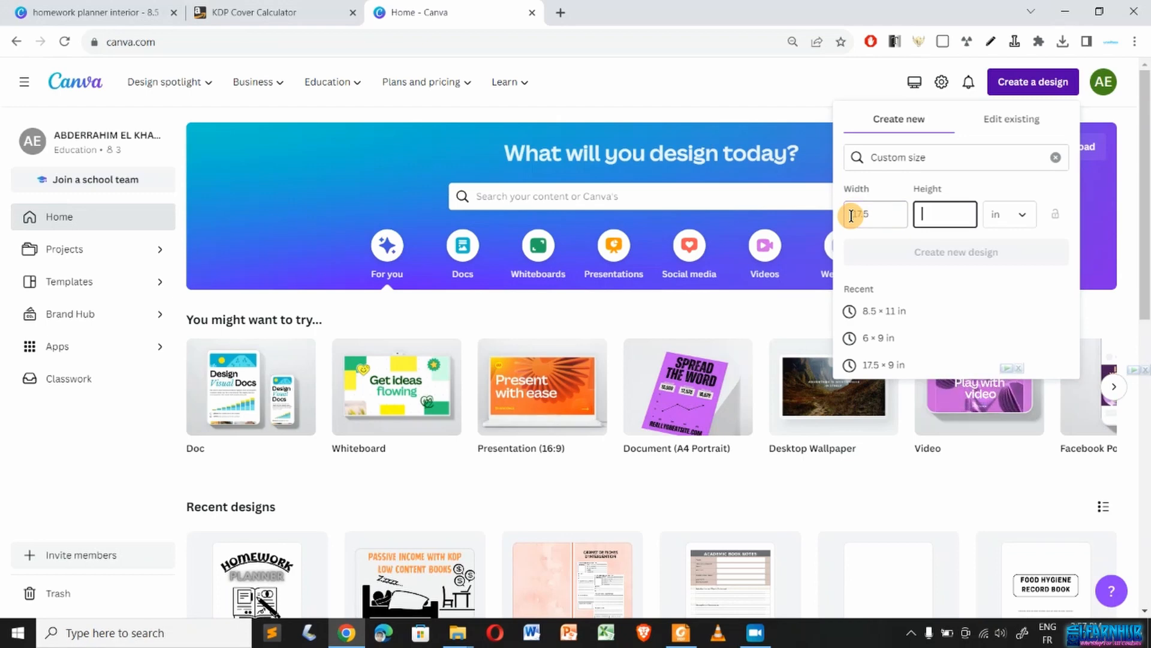
{"action": "type", "text": "11.5"}
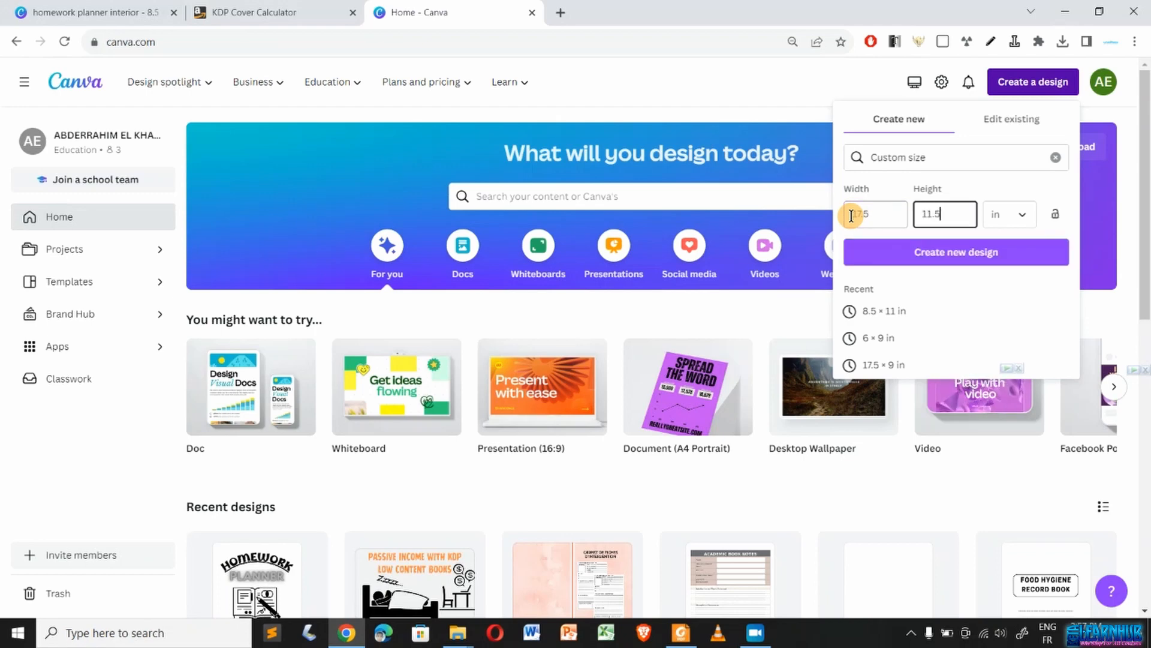
{"action": "left_click", "coordinate": [950, 256]}
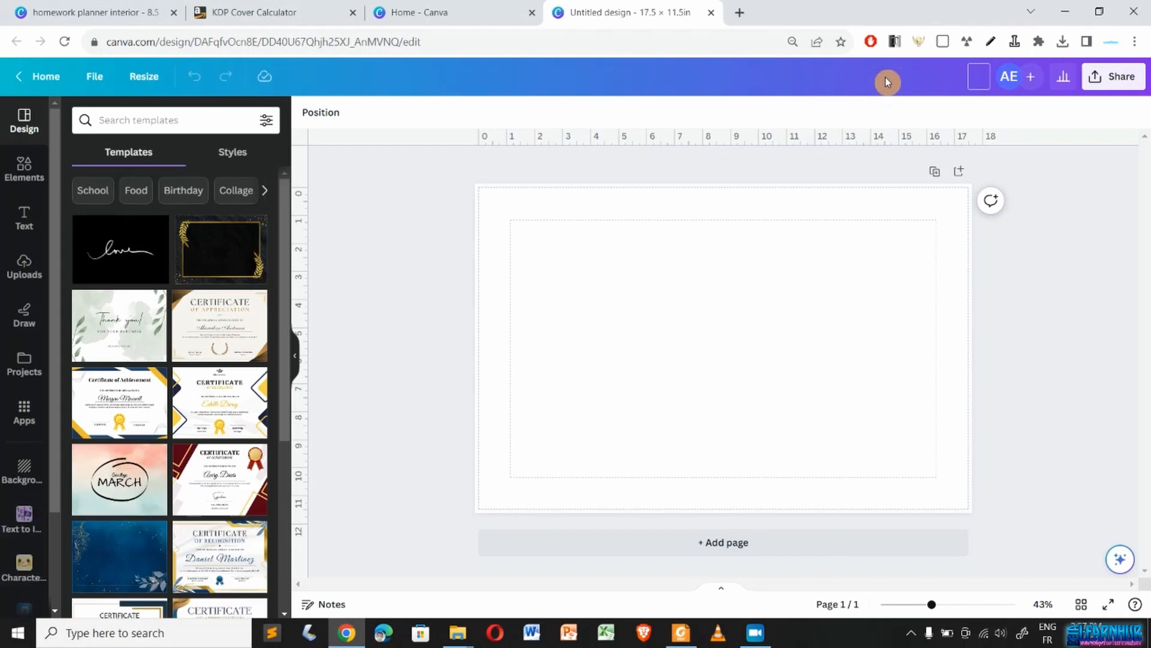
- Name the new design "homework cover"
{"action": "type", "text": "homework cover"}
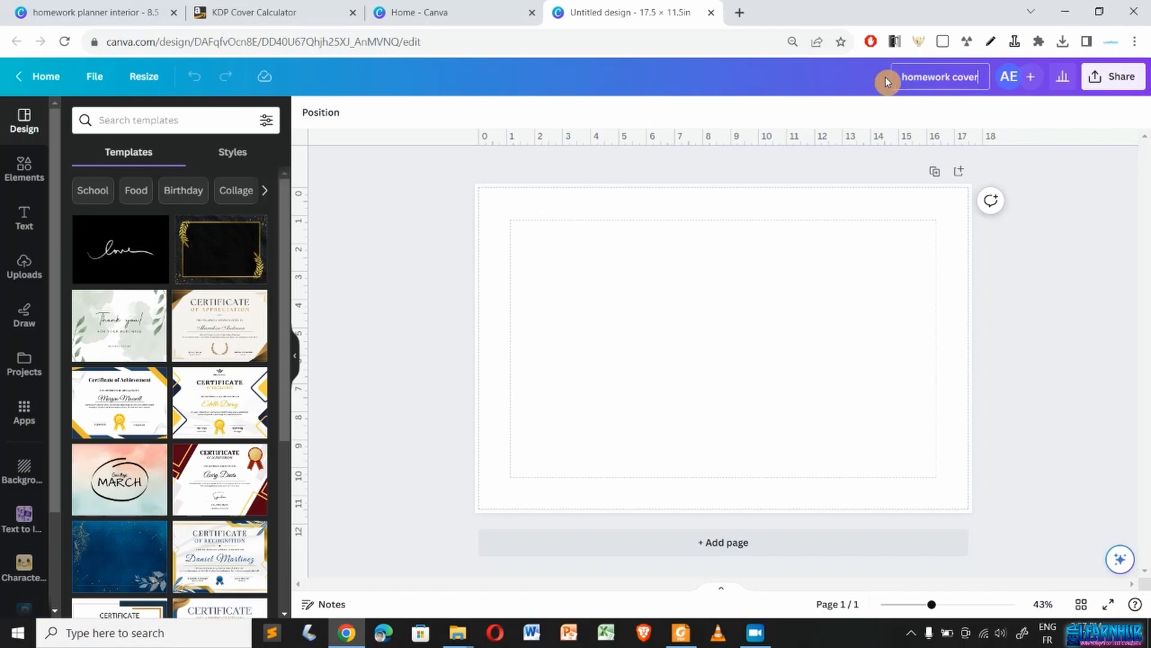
{"action": "key", "text": "Return"}
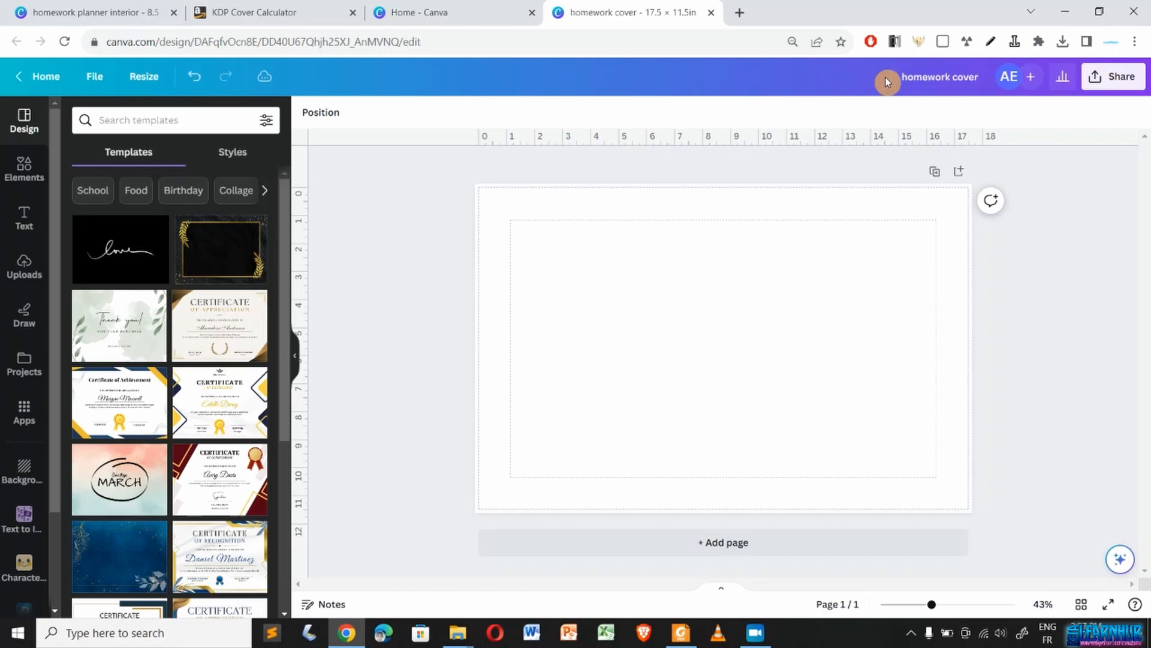
{"action": "left_click", "coordinate": [713, 359]}
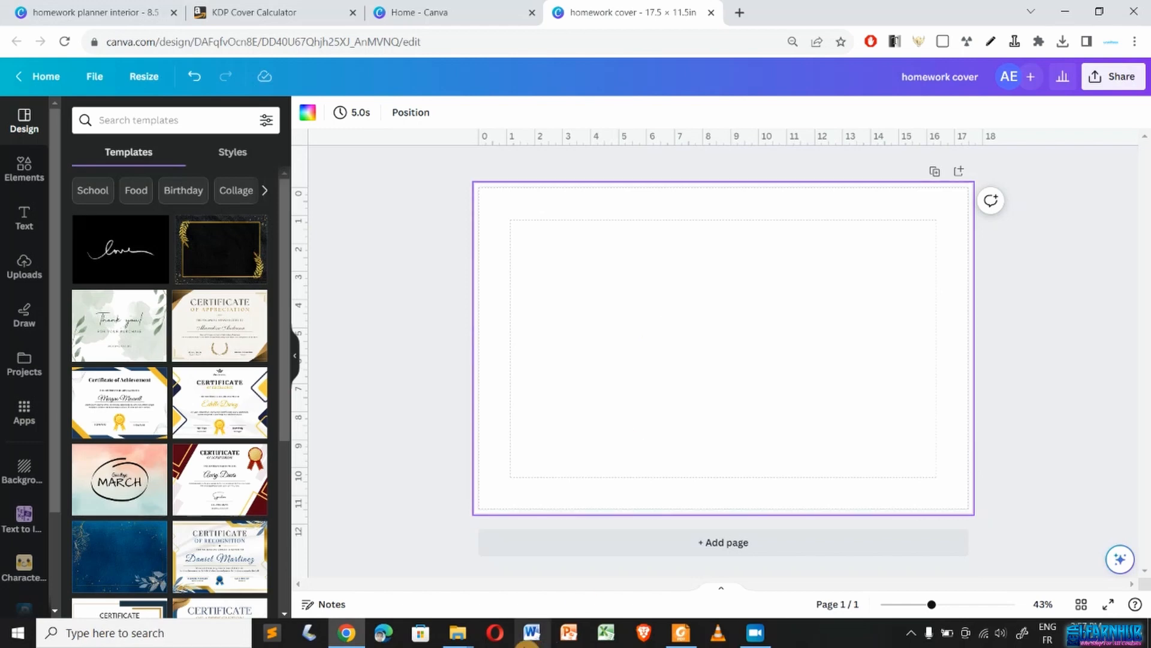
- Switch to the Downloads folder in File Explorer, view the "homework int" image as cover reference, and return to the Canva cover design
{"action": "mouse_move", "coordinate": [454, 642]}
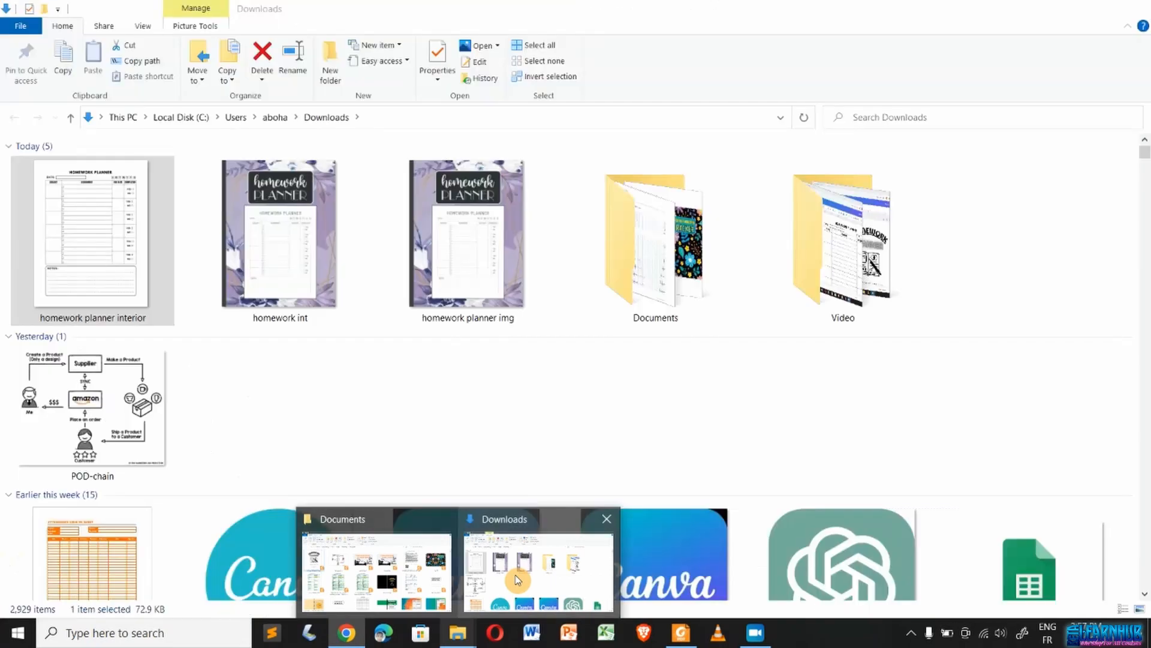
{"action": "left_click", "coordinate": [515, 579]}
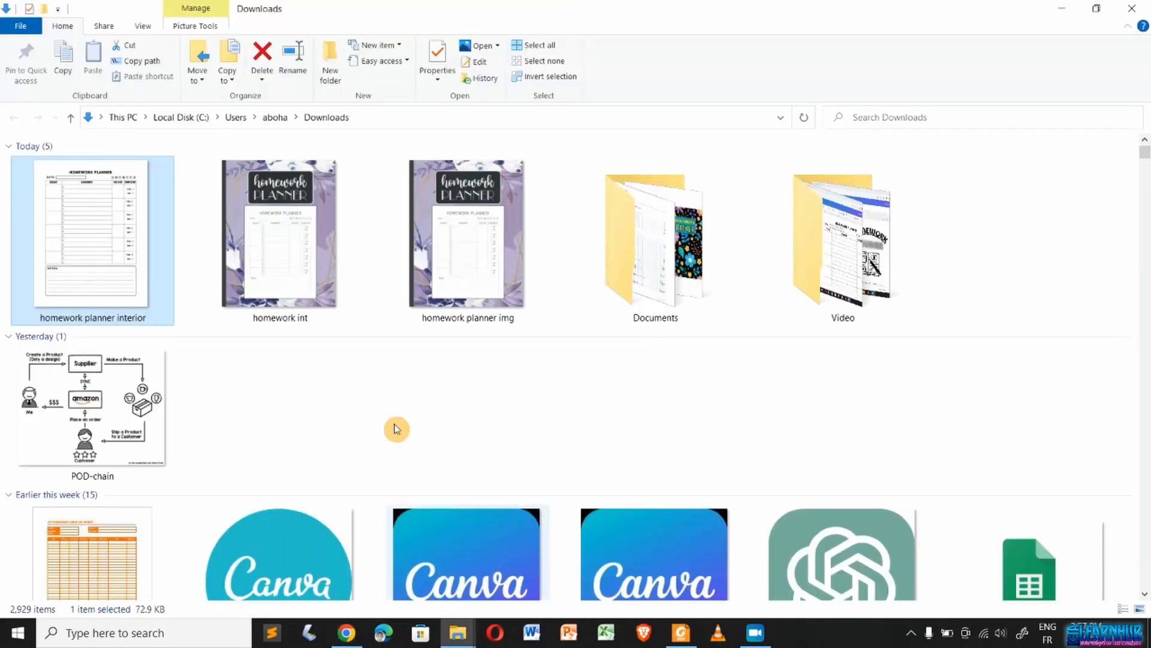
{"action": "left_click", "coordinate": [279, 256]}
{"action": "left_click", "coordinate": [477, 231], "text": "ctrl"}
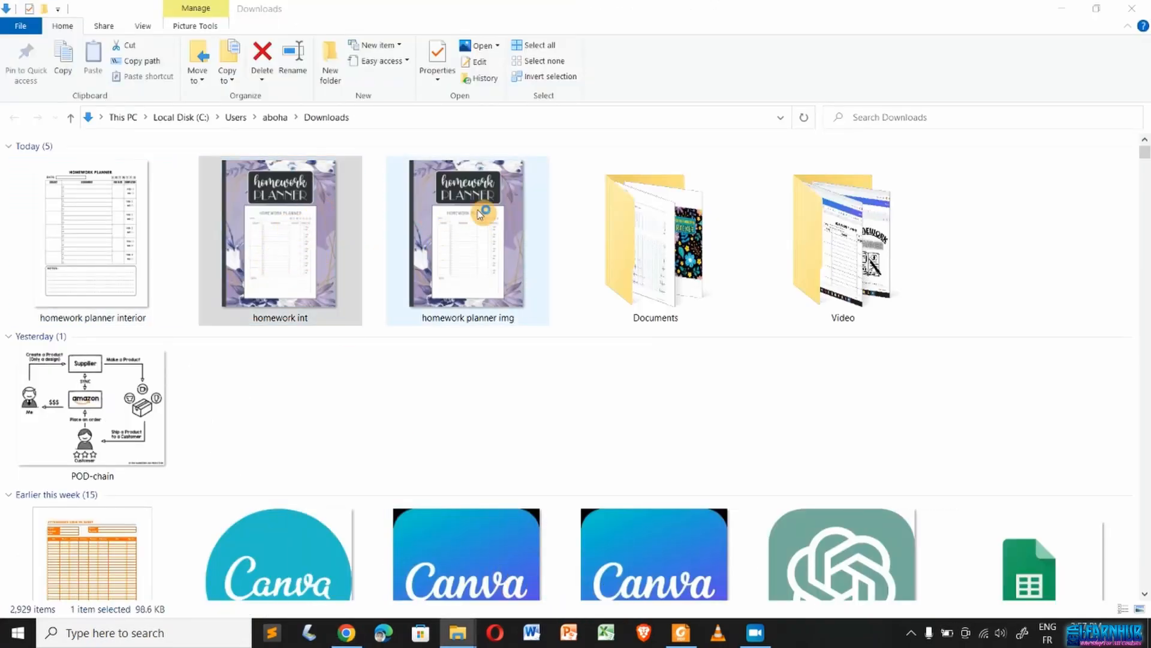
{"action": "key", "text": "Return"}
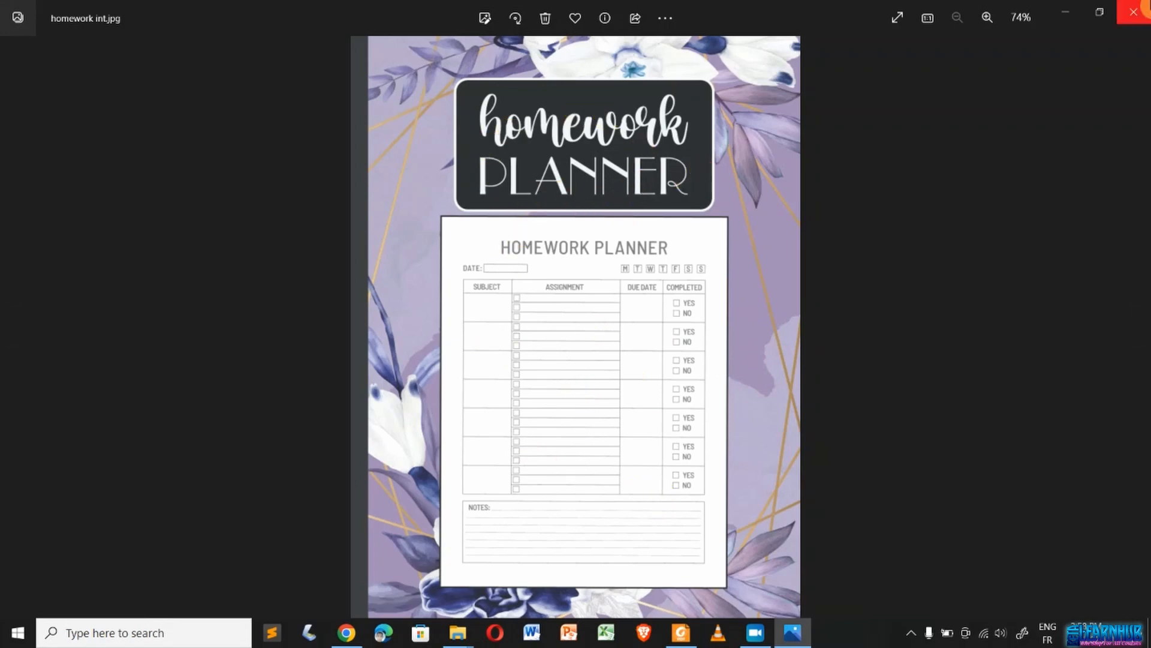
{"action": "left_click", "coordinate": [1134, 12]}
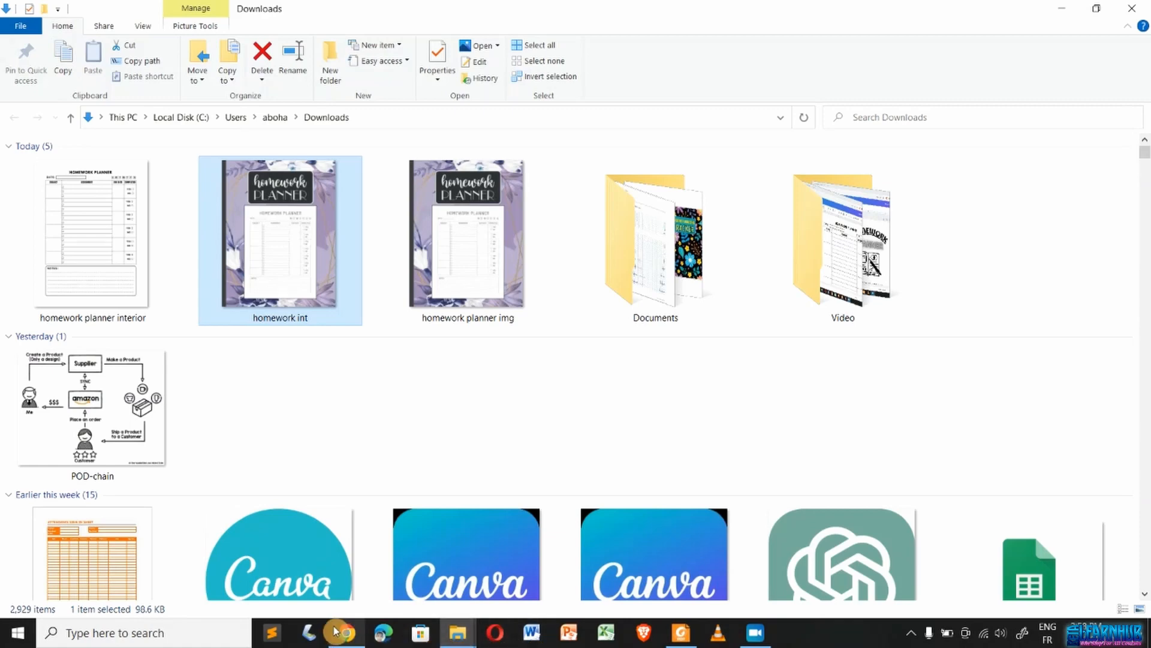
{"action": "left_click", "coordinate": [340, 634]}
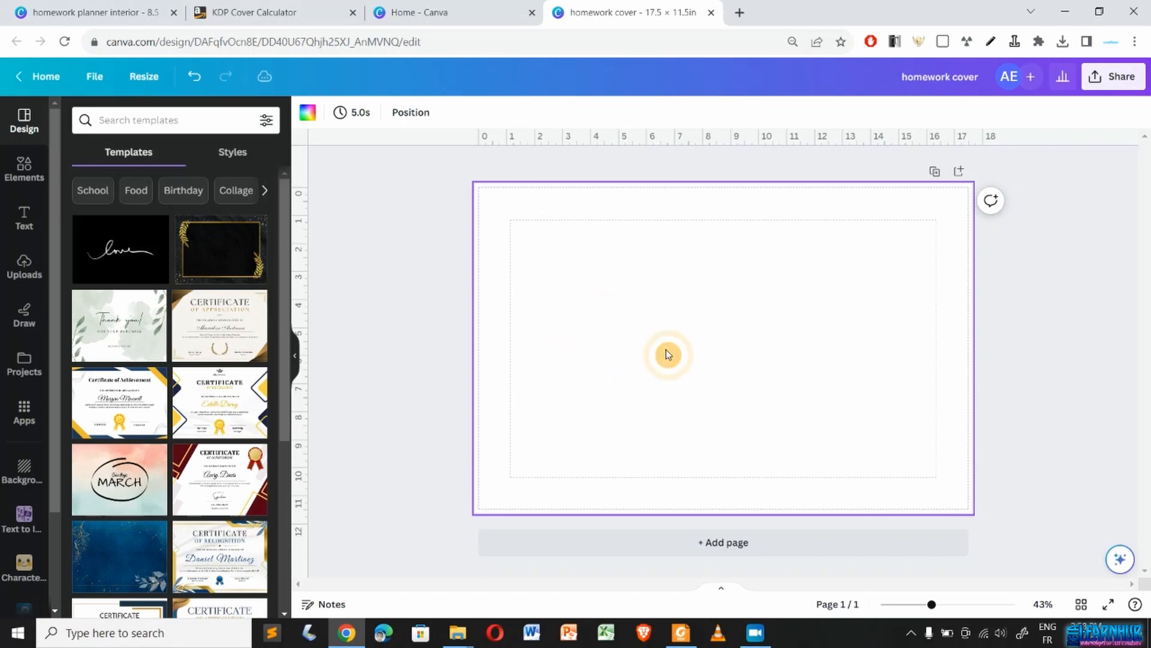
- Add a rounded square shape to the page, fill it with solid orange and set its corner rounding to 0
{"action": "left_click", "coordinate": [23, 180]}
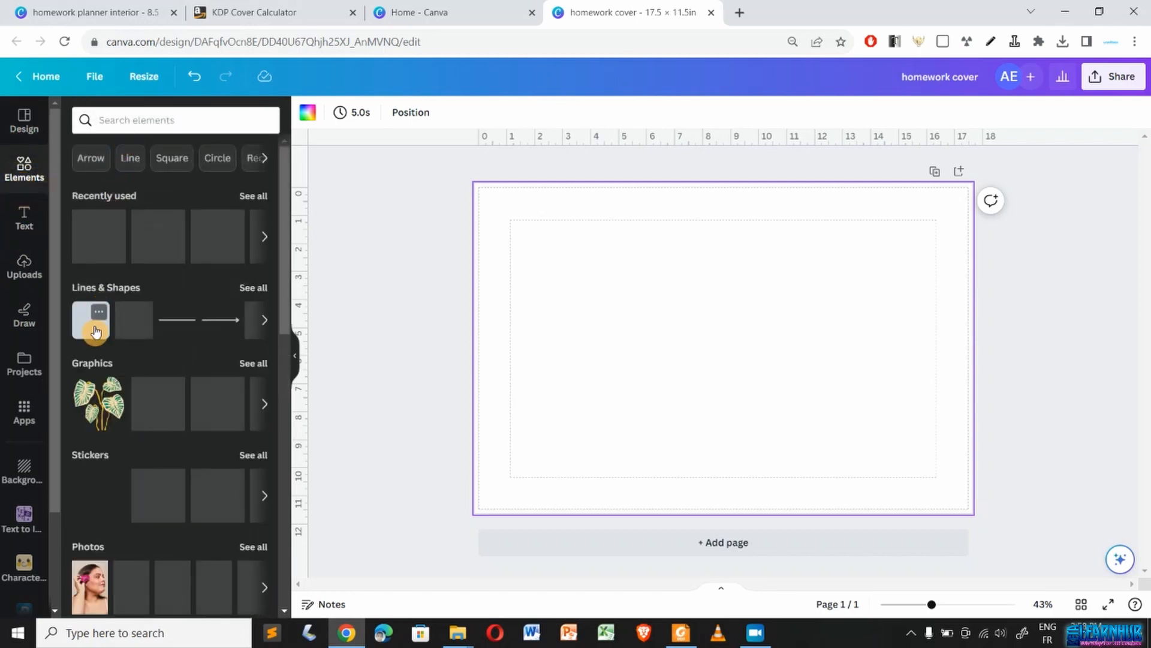
{"action": "left_click", "coordinate": [77, 331]}
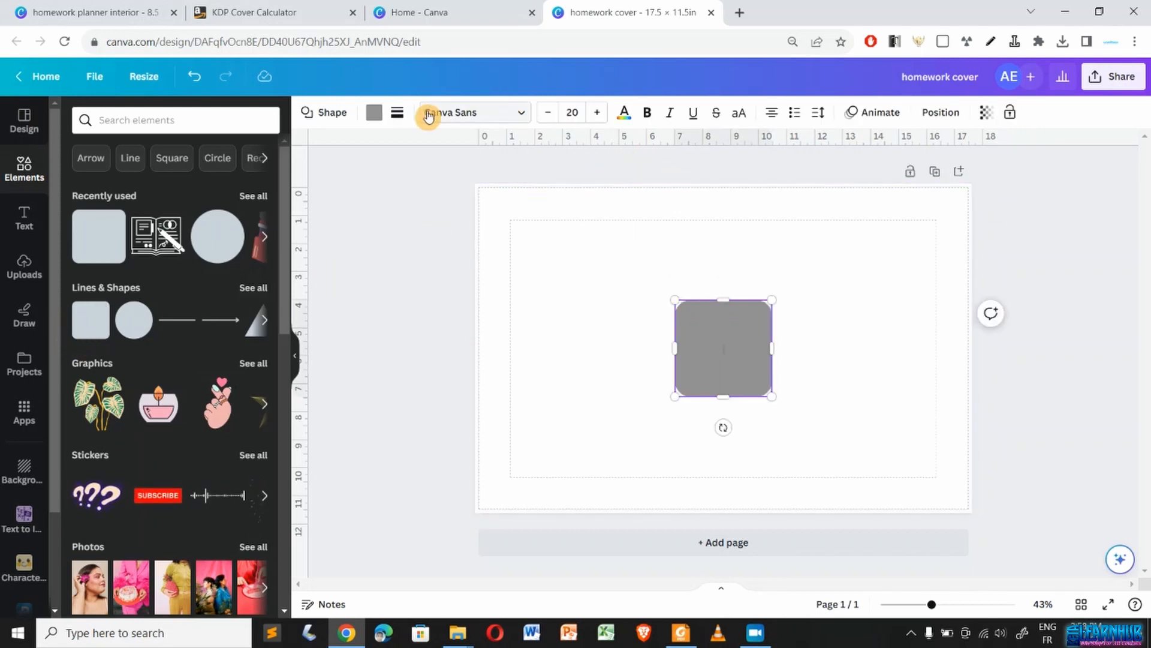
{"action": "left_click", "coordinate": [376, 113]}
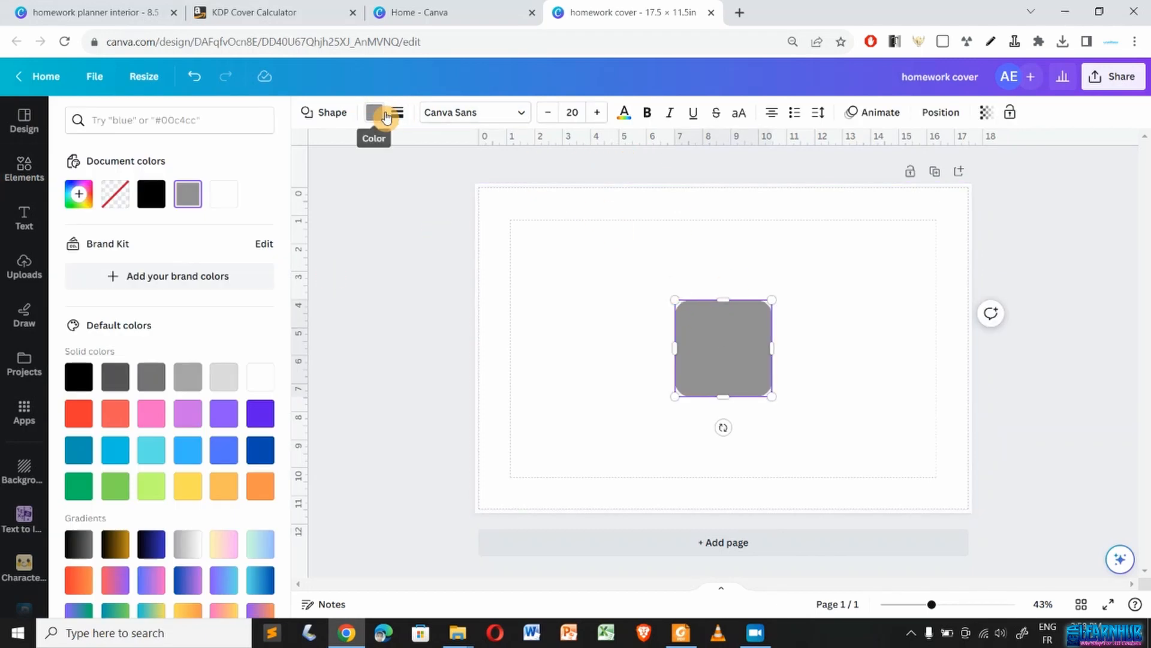
{"action": "left_click", "coordinate": [261, 484]}
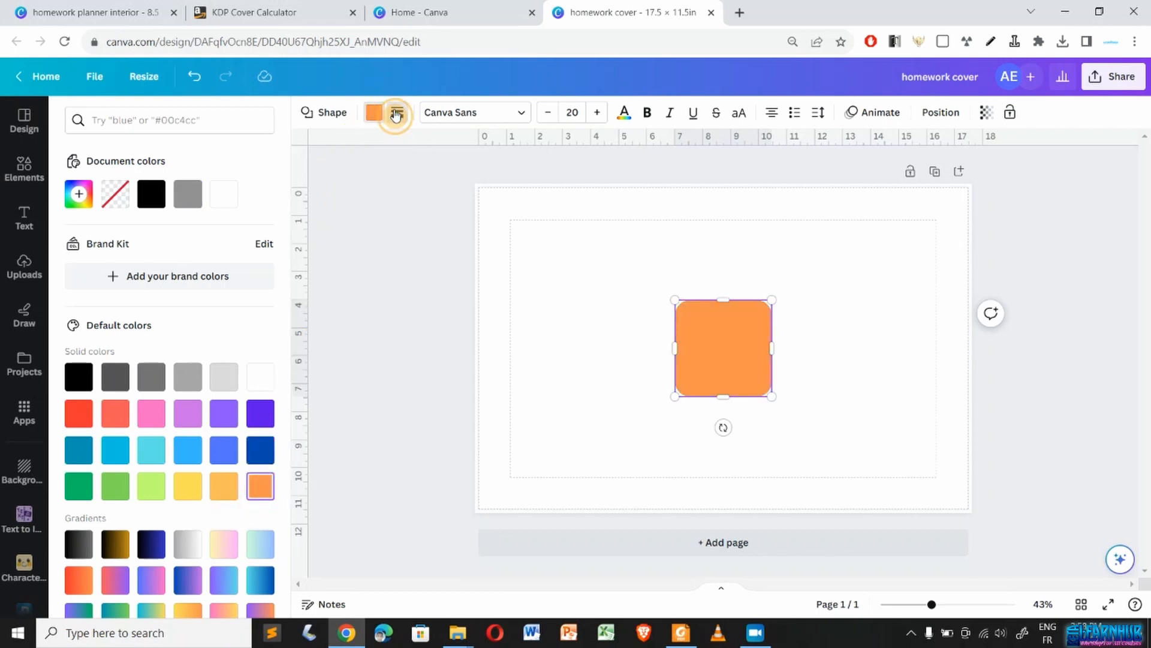
{"action": "left_click", "coordinate": [396, 114]}
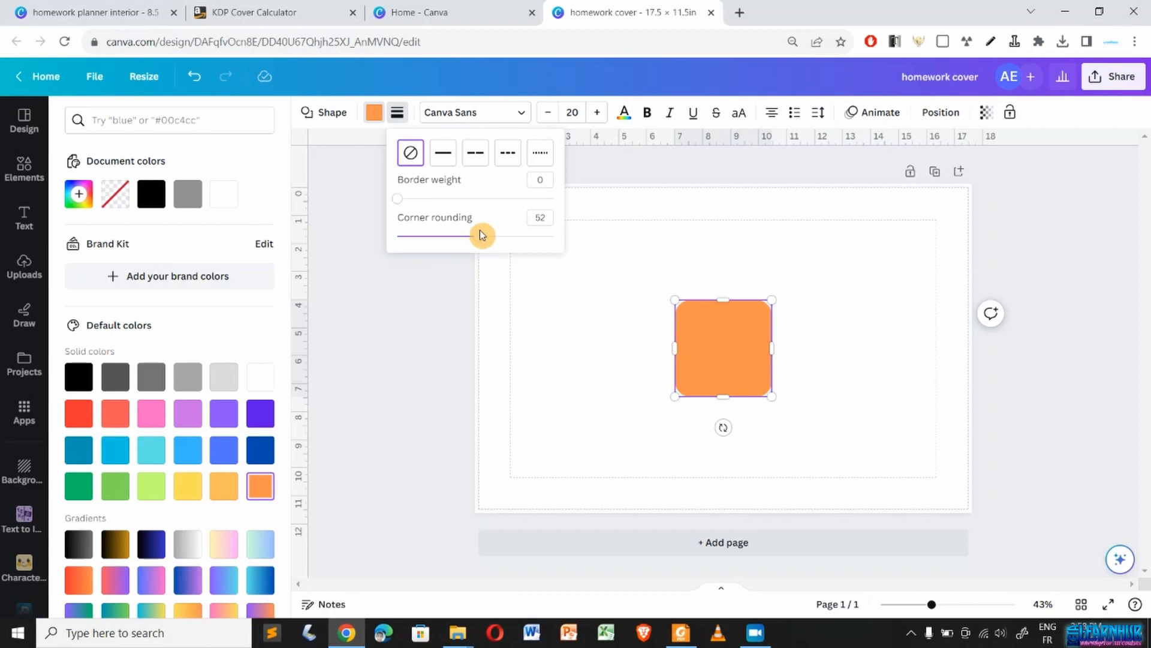
{"action": "left_click_drag", "start_coordinate": [479, 241], "coordinate": [386, 235]}
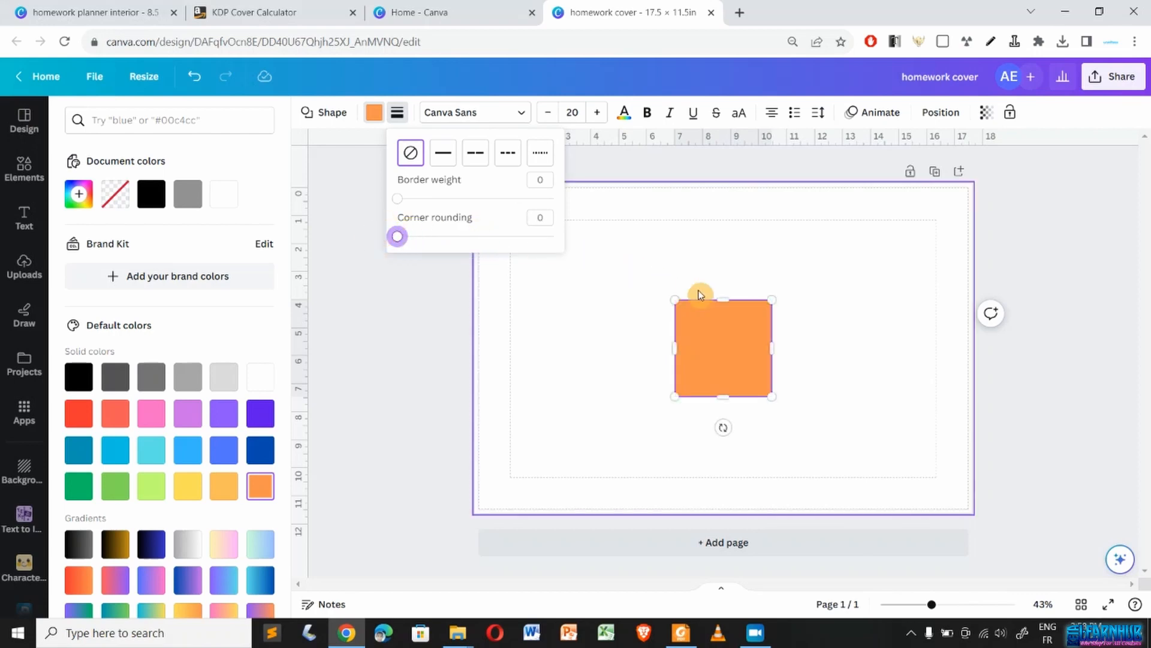
- Reshape the orange square into a narrow vertical spine strip about 0.2 in wide and 13.06 in high, extending past both page edges
{"action": "left_click_drag", "start_coordinate": [729, 294], "coordinate": [740, 169]}
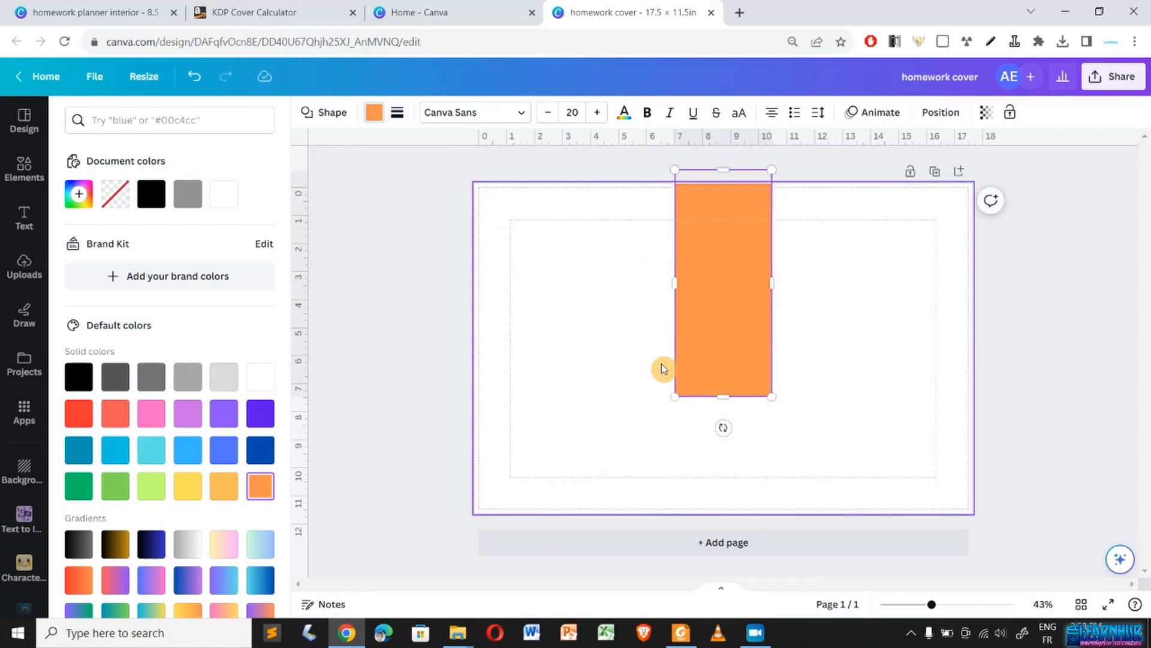
{"action": "left_click_drag", "start_coordinate": [677, 286], "coordinate": [746, 292]}
{"action": "left_click_drag", "start_coordinate": [757, 393], "coordinate": [758, 539]}
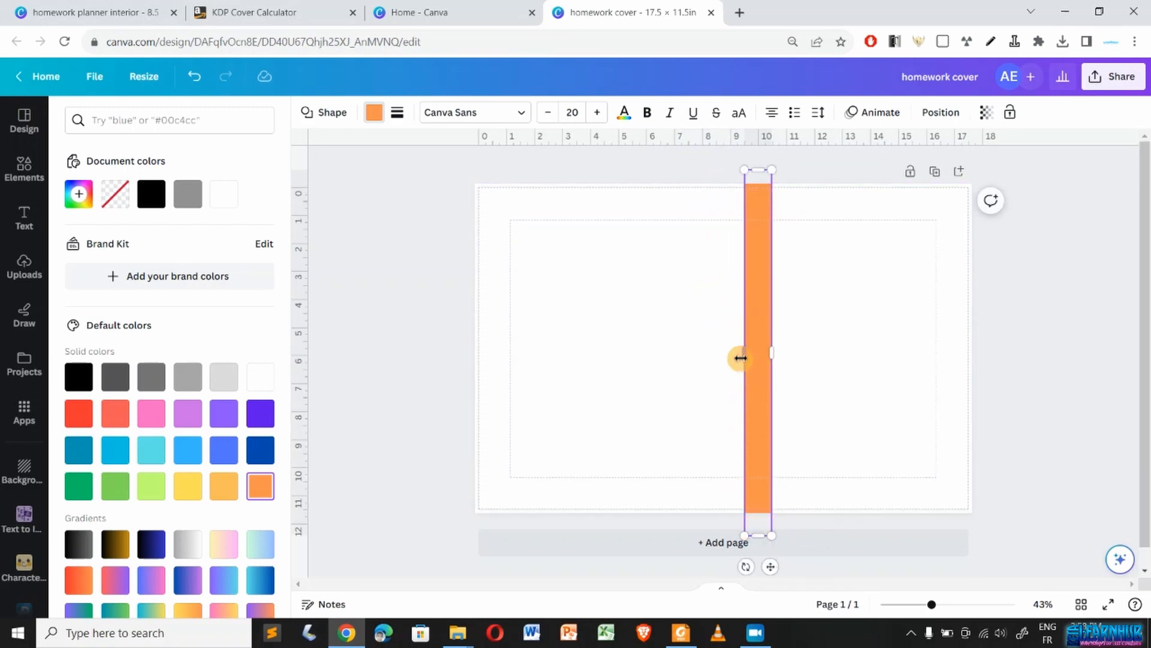
{"action": "left_click_drag", "start_coordinate": [740, 357], "coordinate": [761, 357]}
{"action": "left_click", "coordinate": [674, 418]}
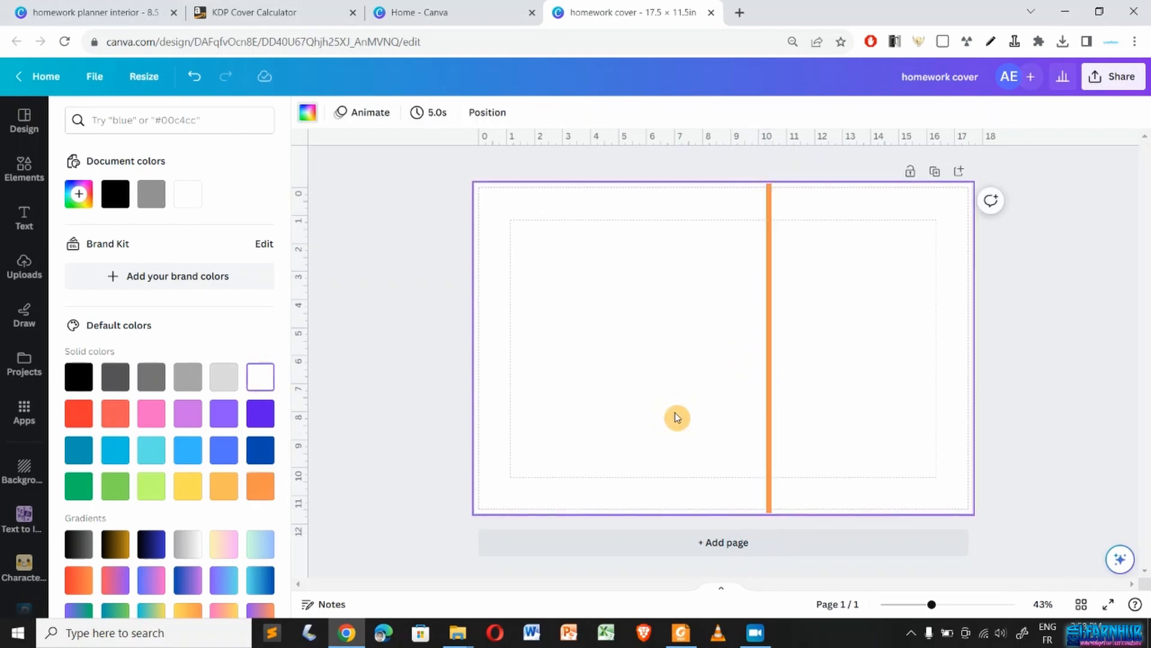
- Align the orange spine strip to the page's horizontal center and vertical middle
{"action": "left_click", "coordinate": [772, 416]}
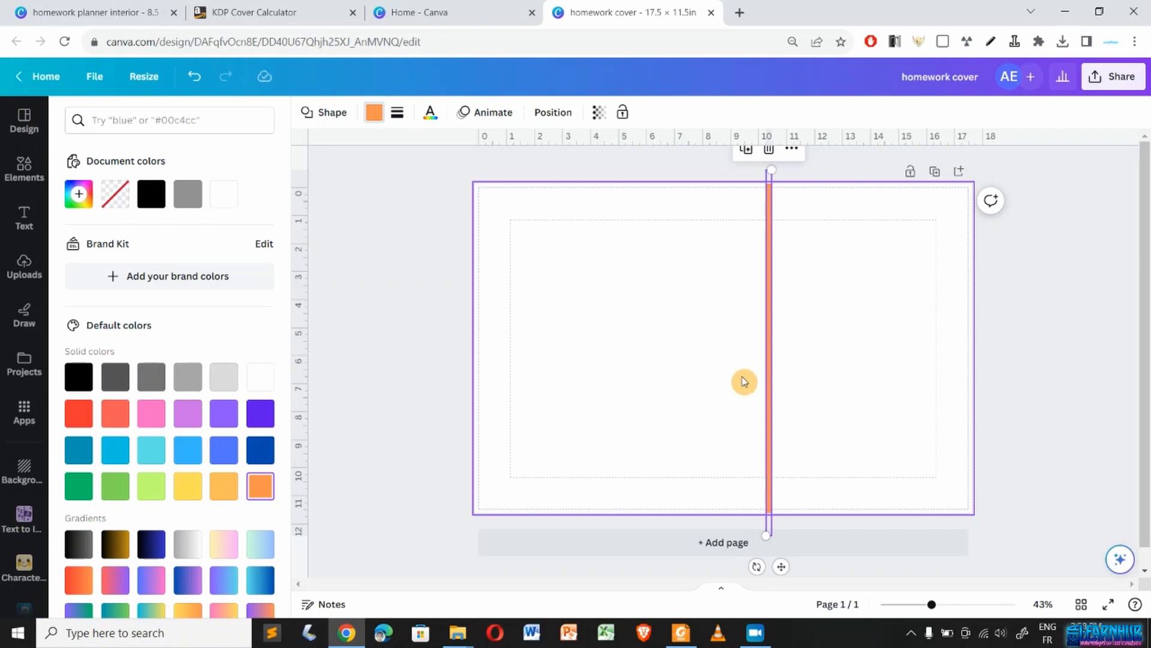
{"action": "left_click", "coordinate": [546, 116]}
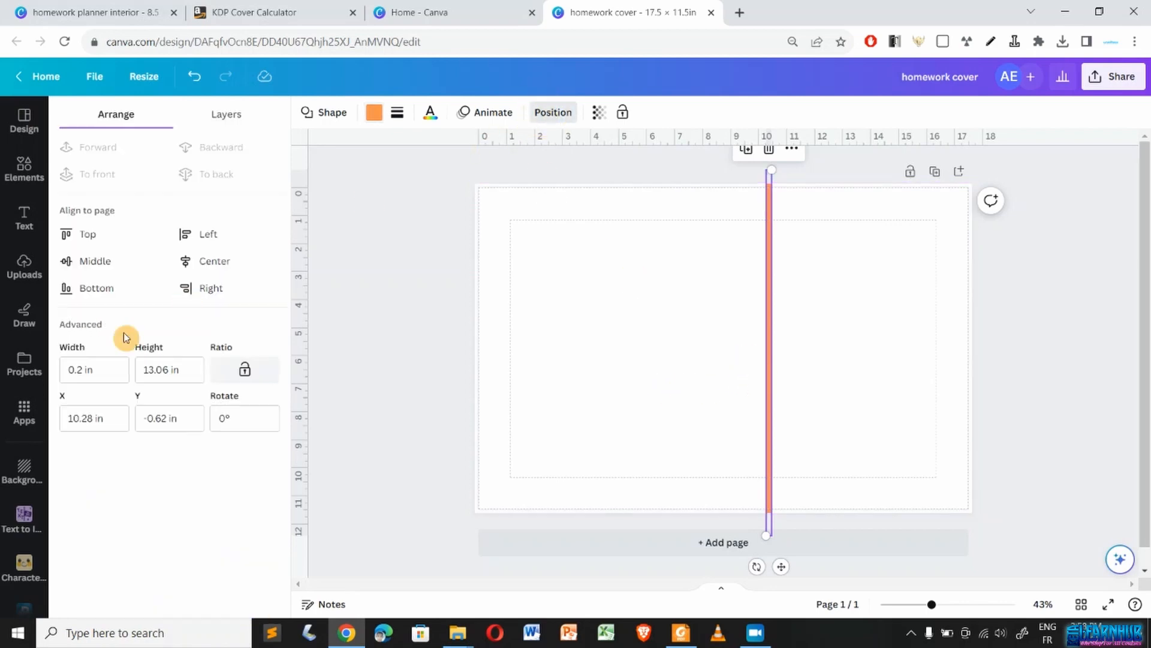
{"action": "left_click", "coordinate": [206, 262]}
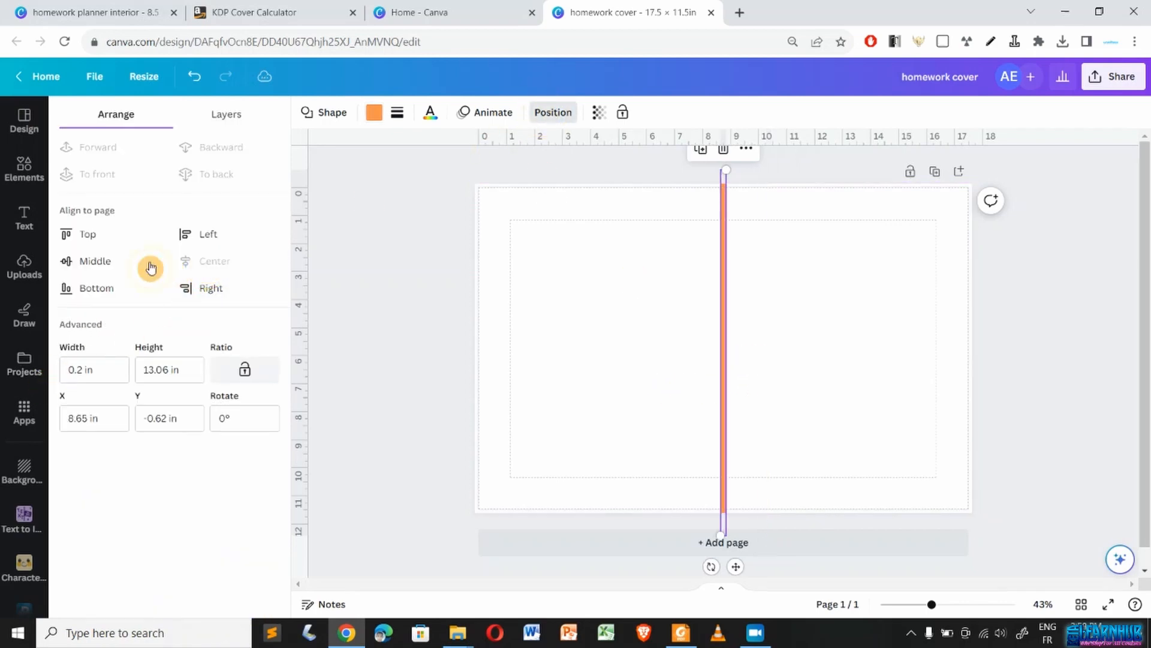
{"action": "left_click", "coordinate": [111, 259]}
{"action": "left_click", "coordinate": [651, 378]}
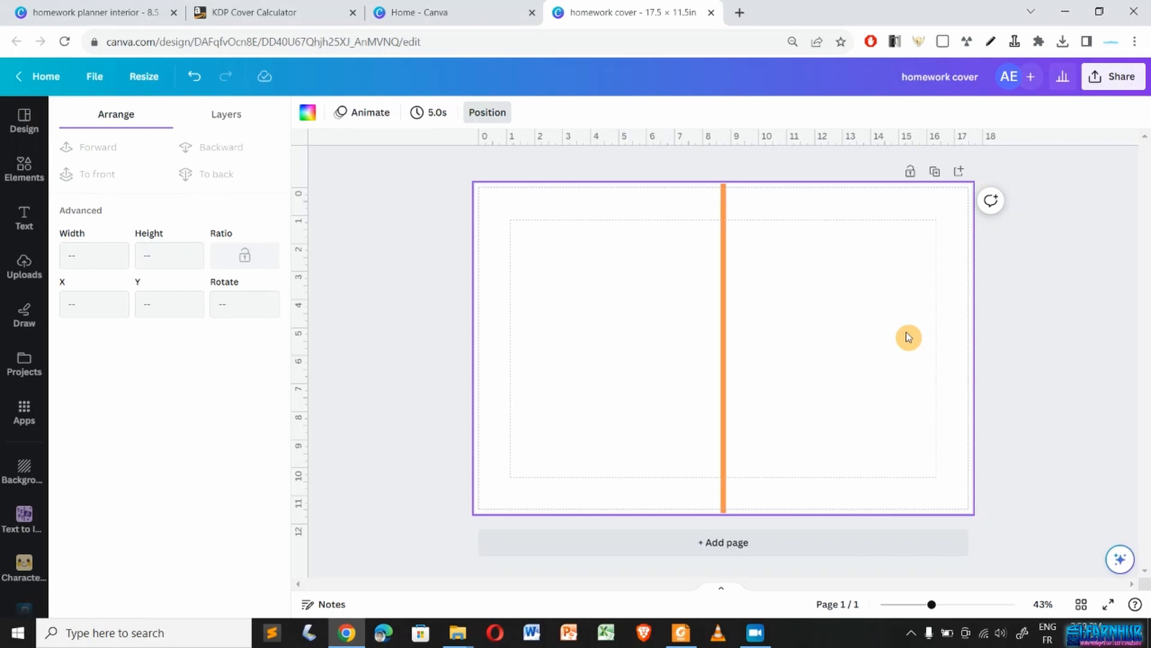
{"action": "left_click", "coordinate": [604, 379]}
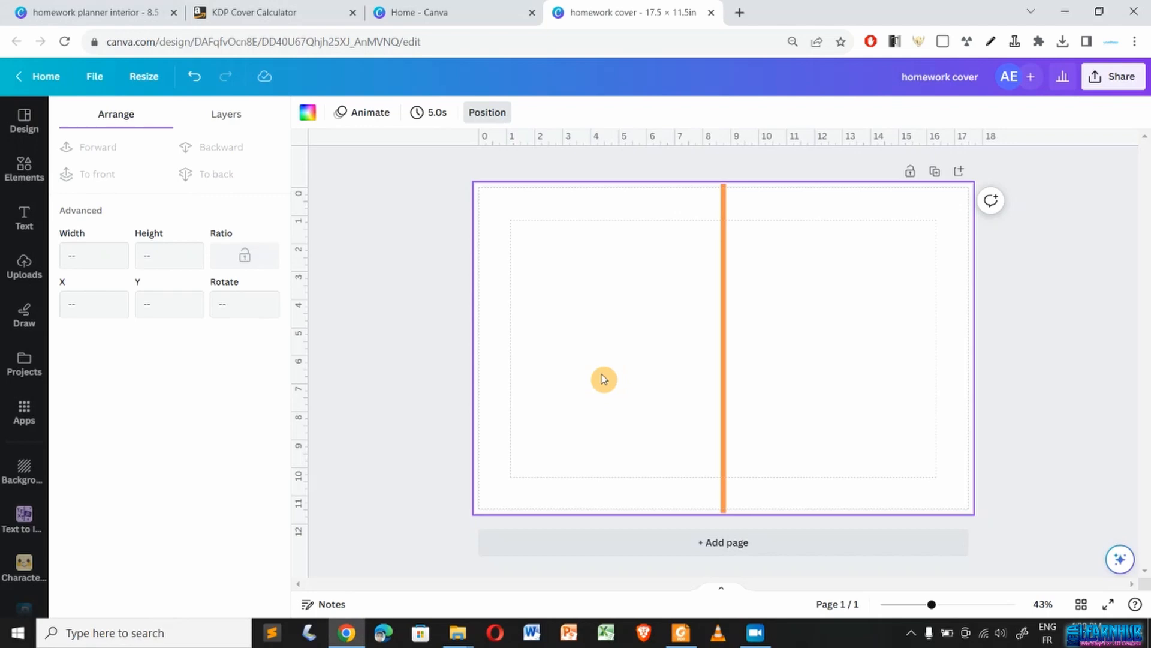
{"action": "left_click", "coordinate": [727, 297]}
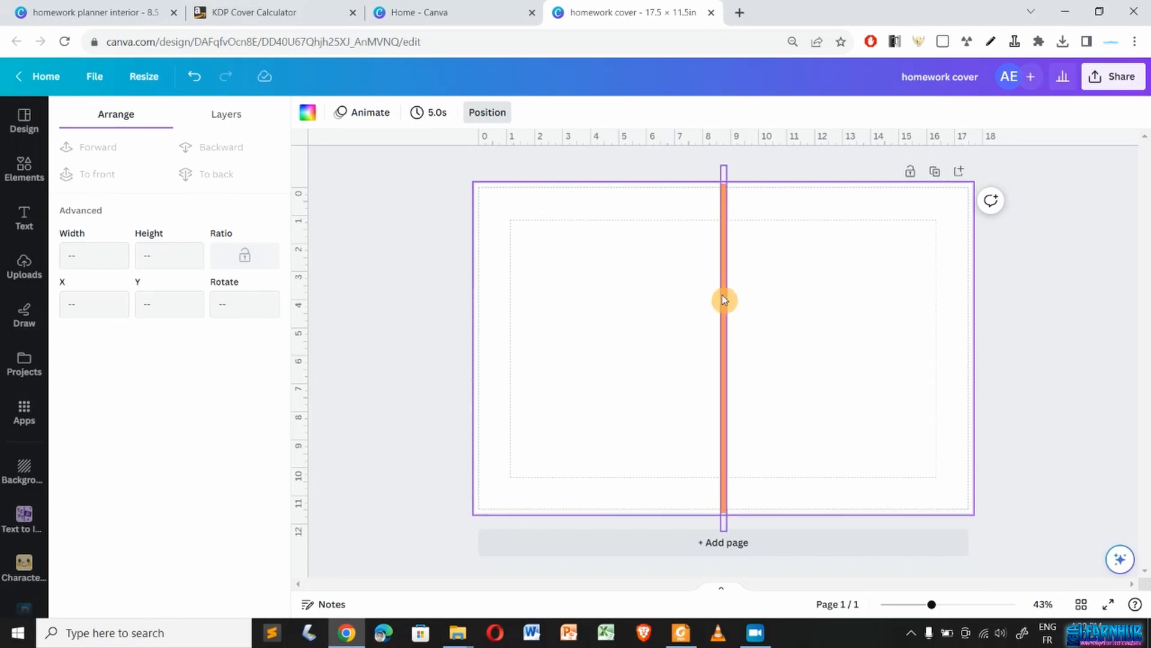
{"action": "left_click", "coordinate": [808, 360]}
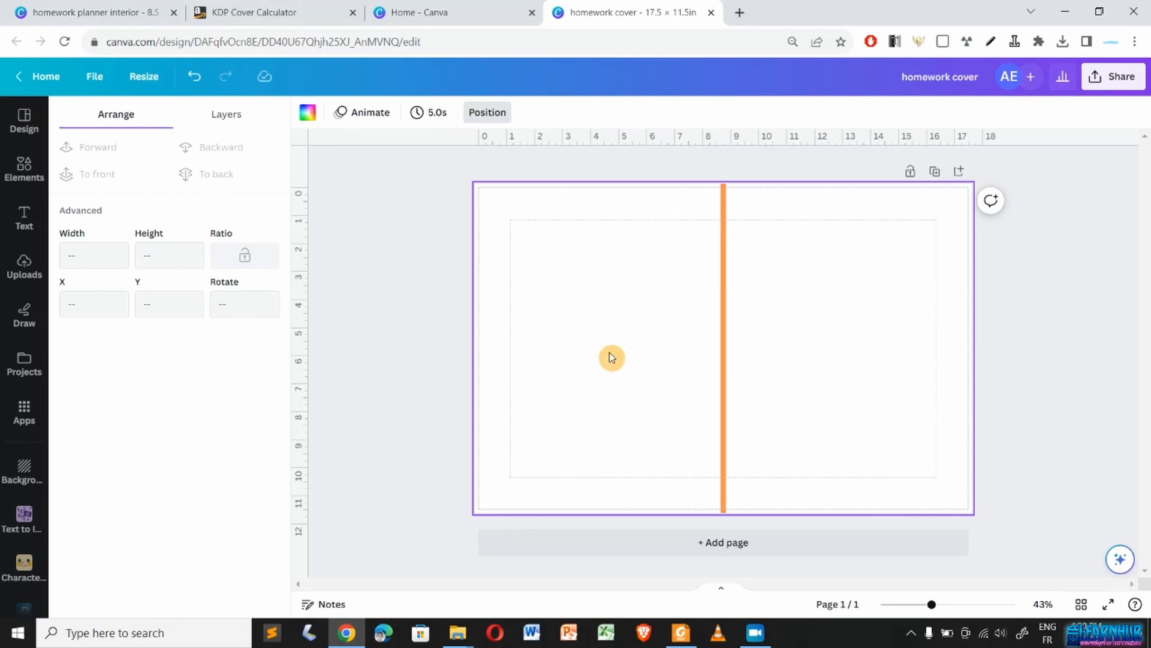
- Add a heading to the cover with the text "homework planner"
{"action": "left_click", "coordinate": [11, 226]}
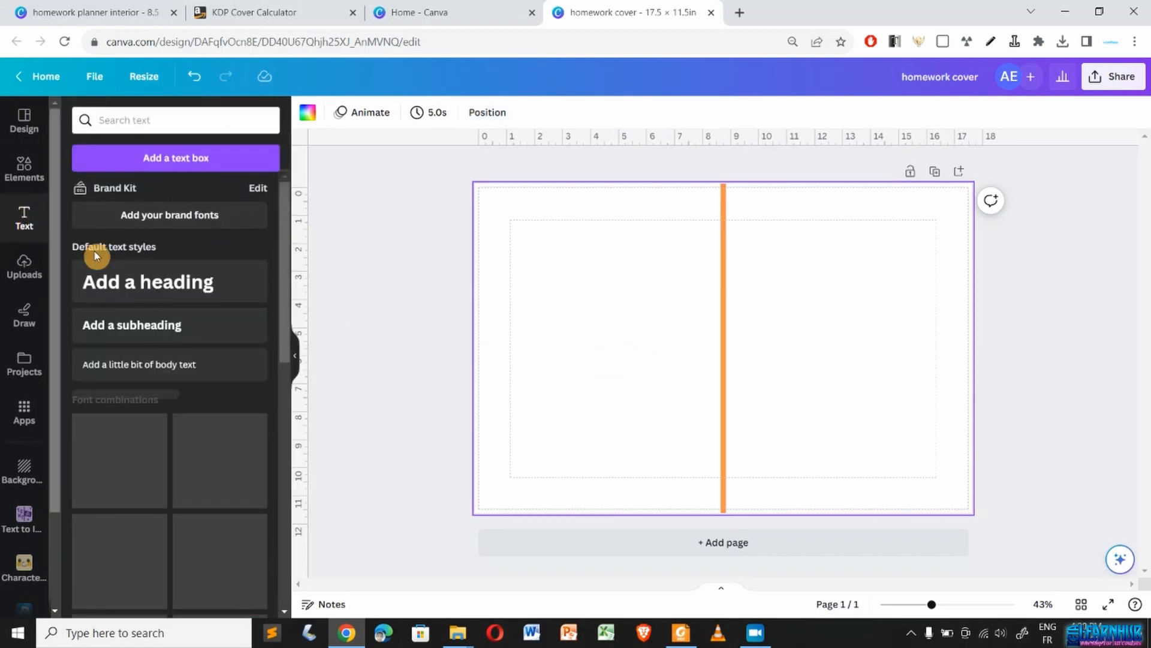
{"action": "left_click", "coordinate": [138, 291]}
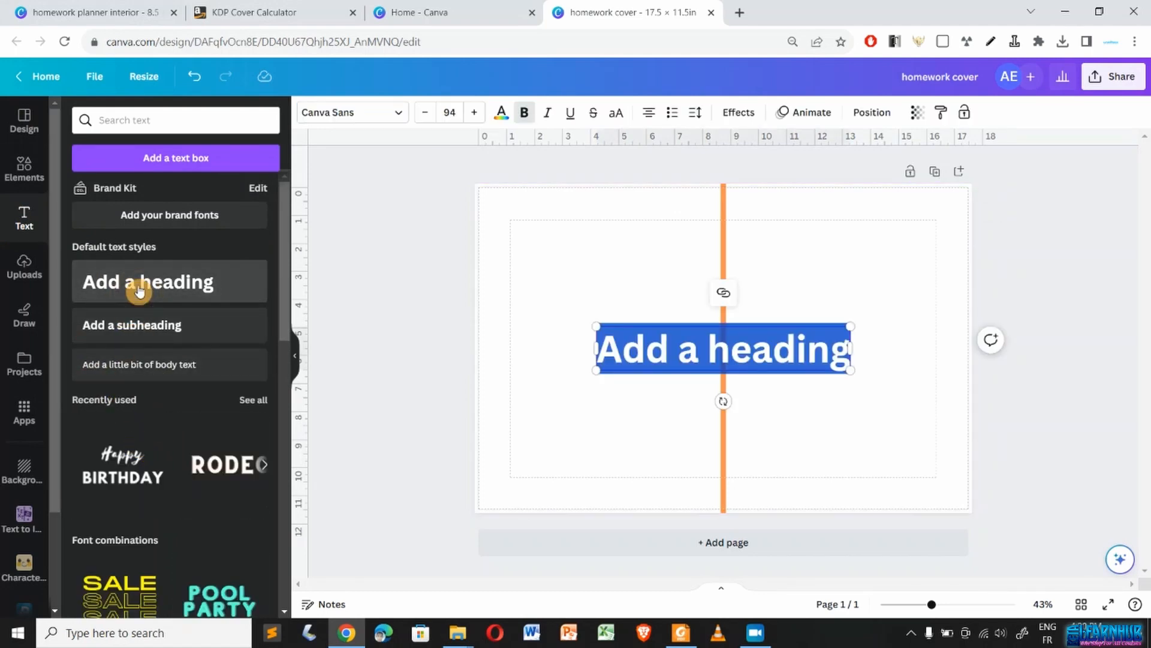
{"action": "type", "text": "homew"}
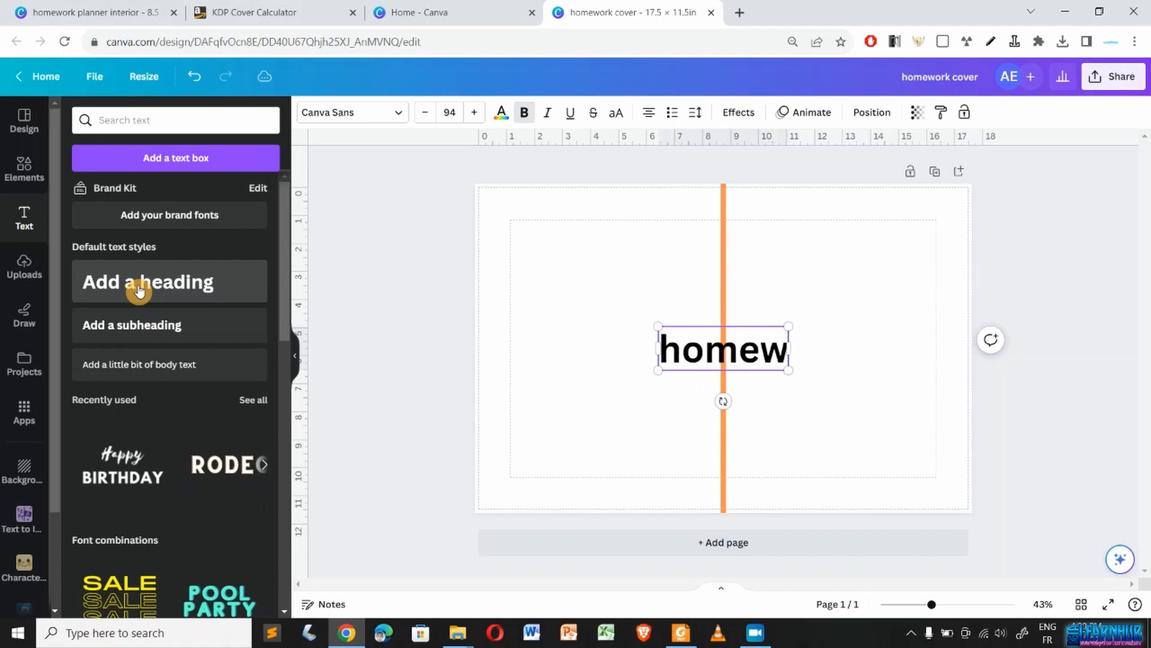
{"action": "type", "text": "ork"}
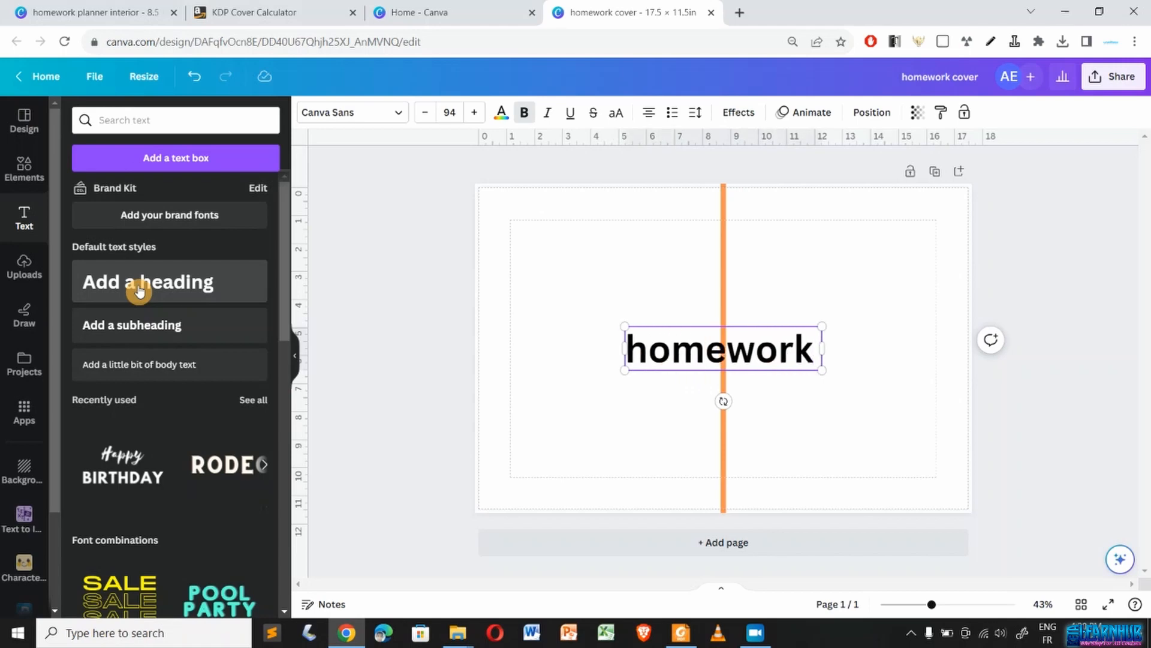
{"action": "type", "text": " plann"}
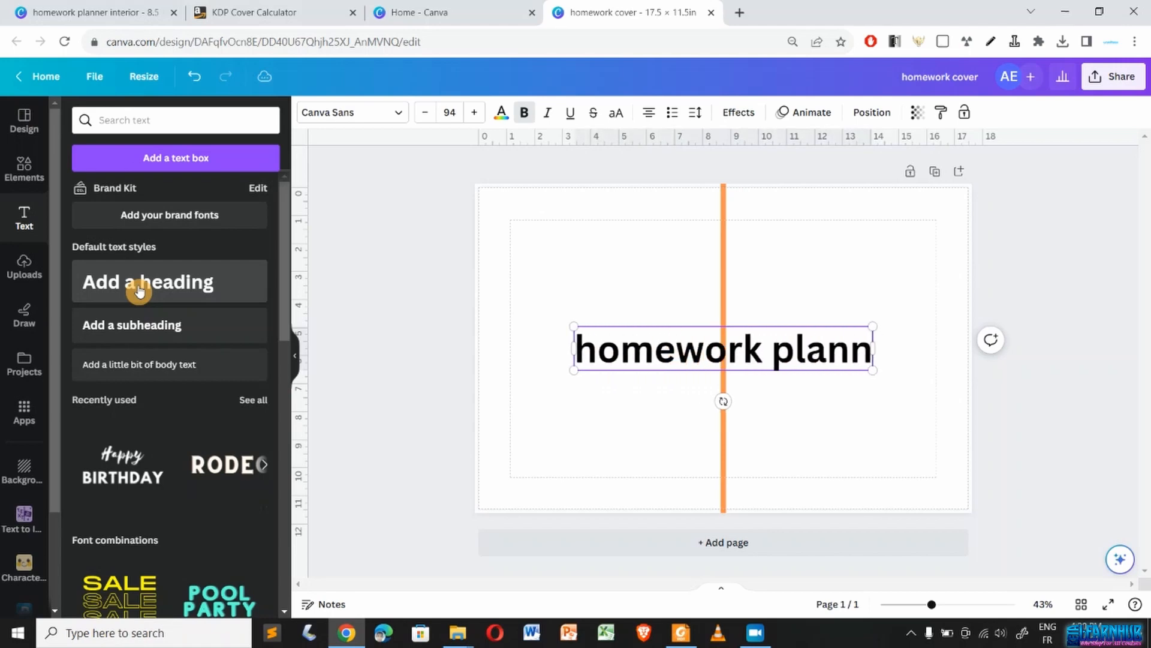
{"action": "type", "text": "er"}
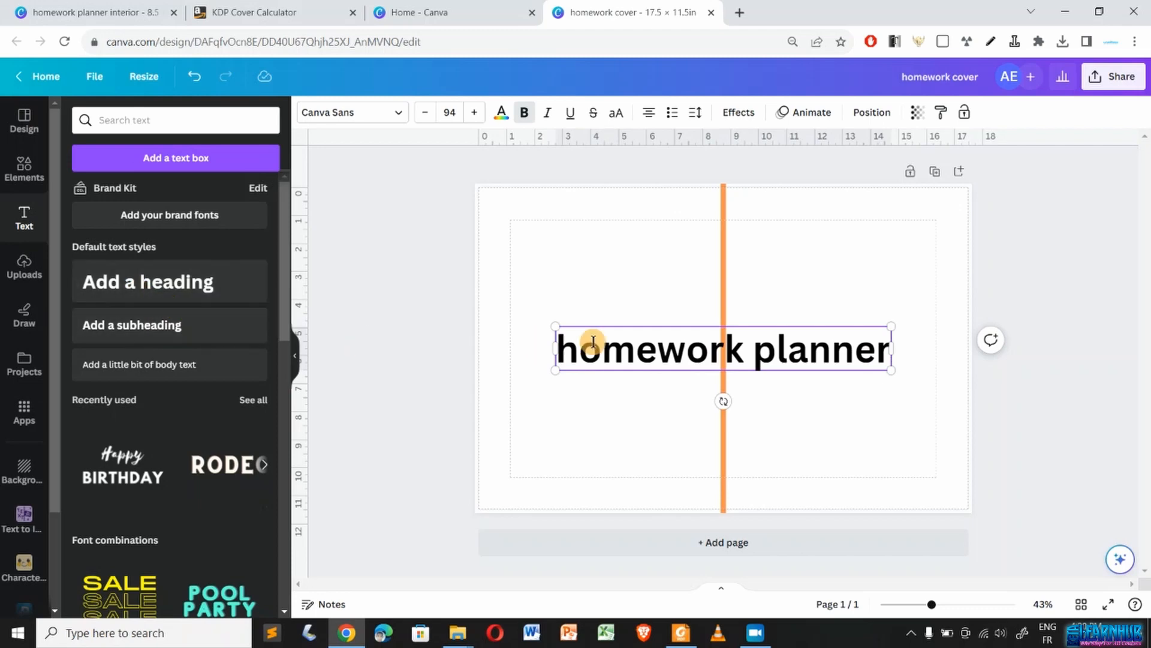
{"action": "left_click", "coordinate": [807, 407]}
{"action": "left_click", "coordinate": [781, 370]}
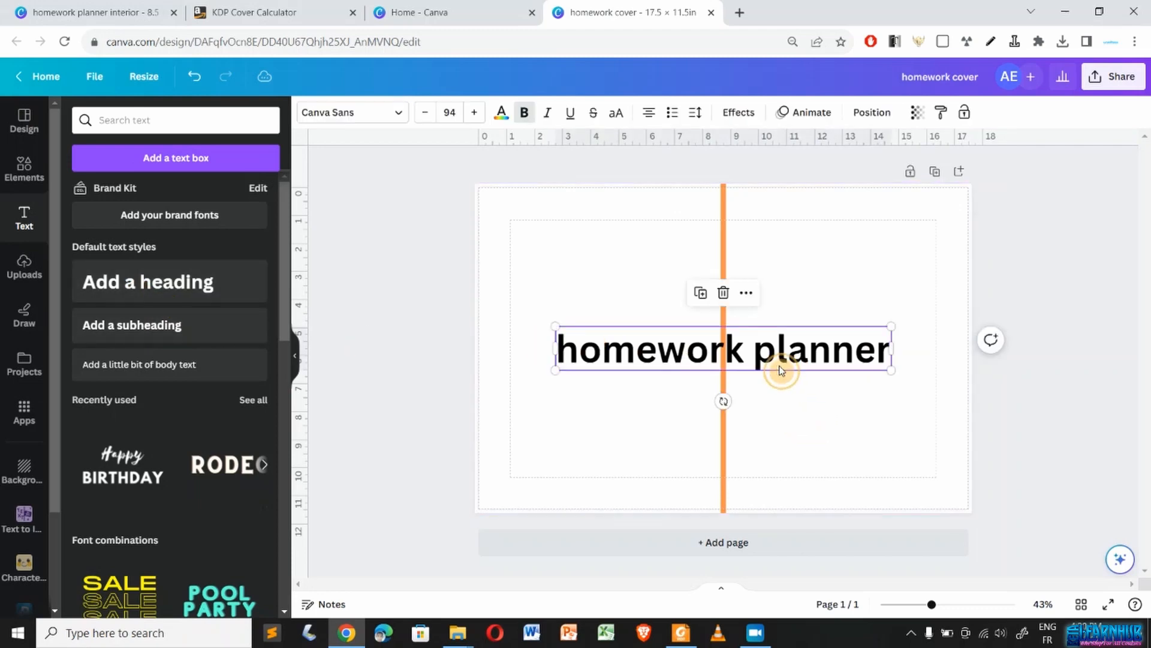
- Narrow the heading so it wraps onto two lines, make it uppercase and scale it down to font size 58.5
{"action": "left_click_drag", "start_coordinate": [898, 346], "coordinate": [786, 349]}
{"action": "left_click", "coordinate": [591, 458]}
{"action": "left_click", "coordinate": [636, 403]}
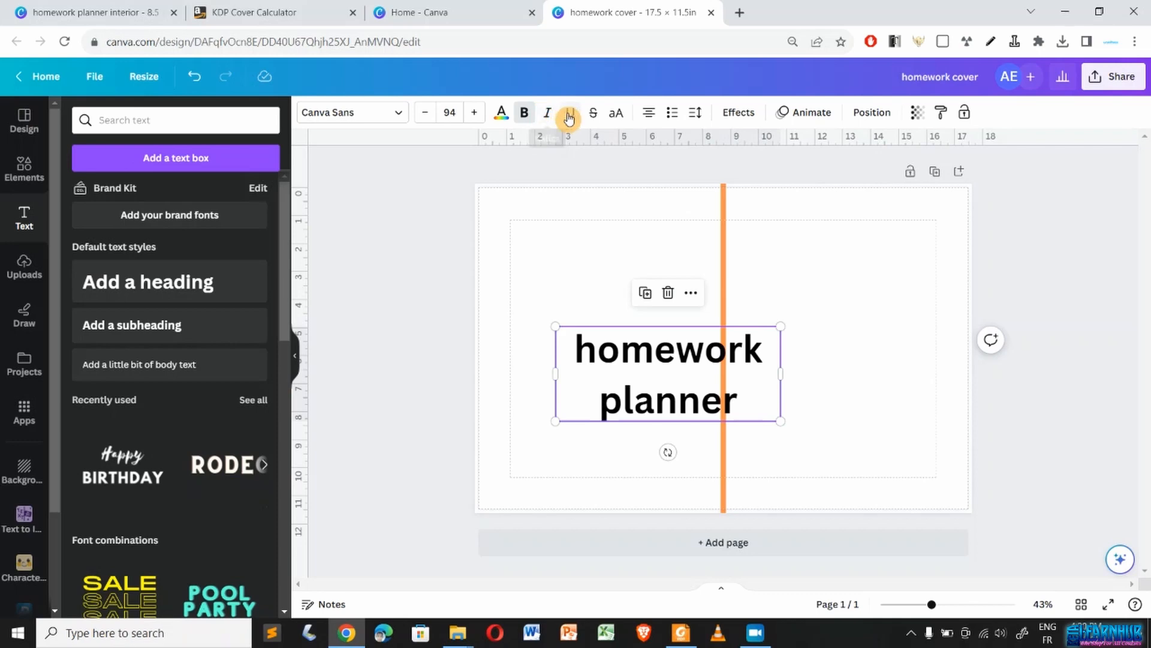
{"action": "left_click", "coordinate": [616, 116]}
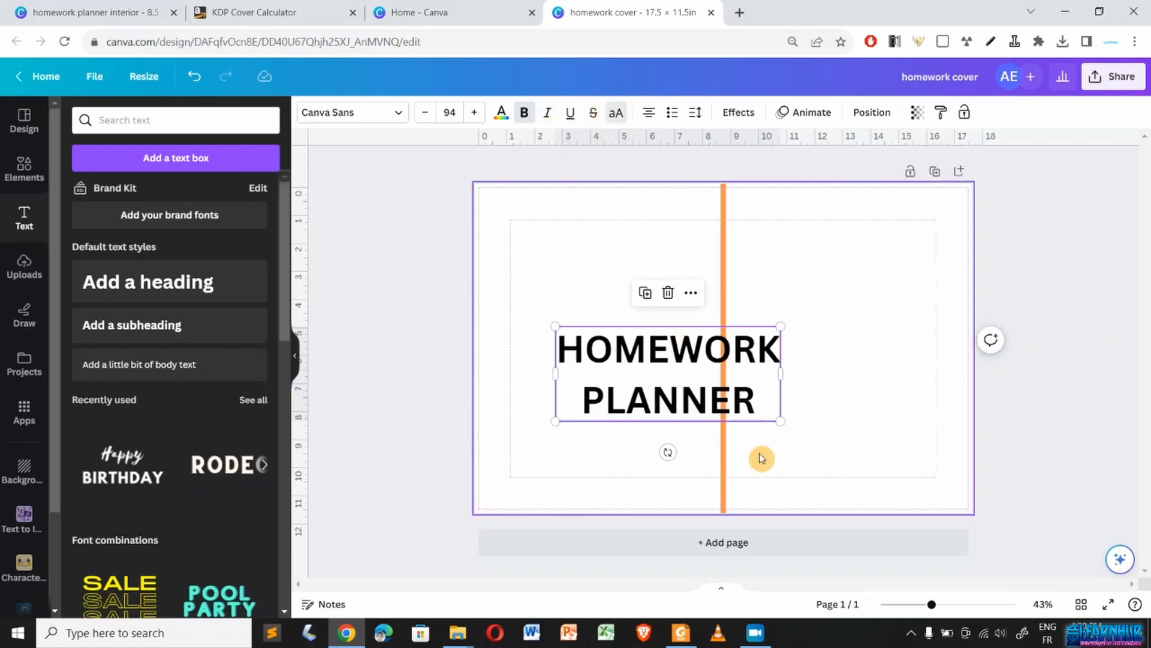
{"action": "left_click_drag", "start_coordinate": [780, 422], "coordinate": [696, 386]}
- Tighten the heading's line spacing to 1.05 and place it in the upper part of the front cover
{"action": "left_click", "coordinate": [694, 112]}
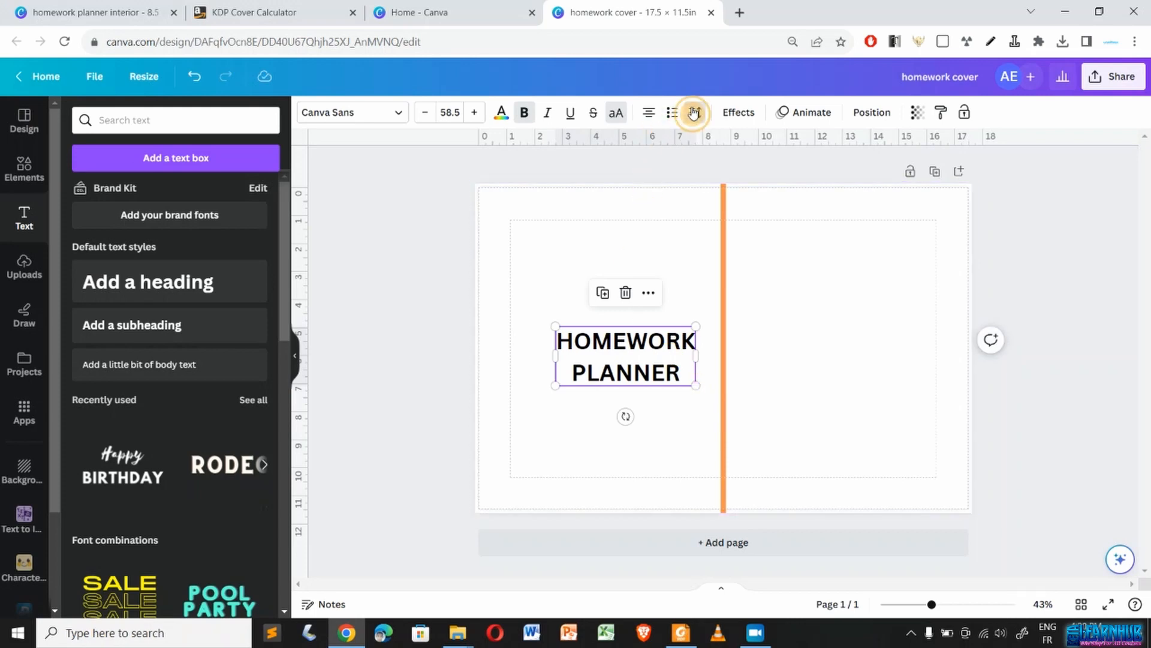
{"action": "left_click_drag", "start_coordinate": [770, 213], "coordinate": [741, 213]}
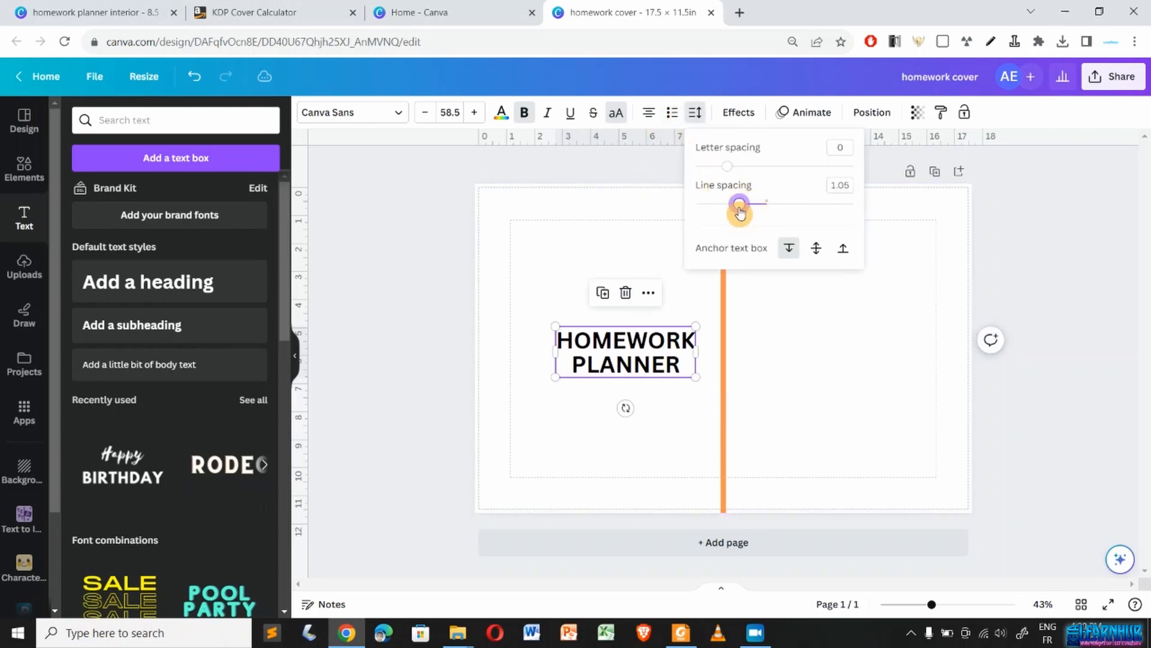
{"action": "left_click", "coordinate": [571, 411]}
{"action": "left_click_drag", "start_coordinate": [625, 342], "coordinate": [849, 240]}
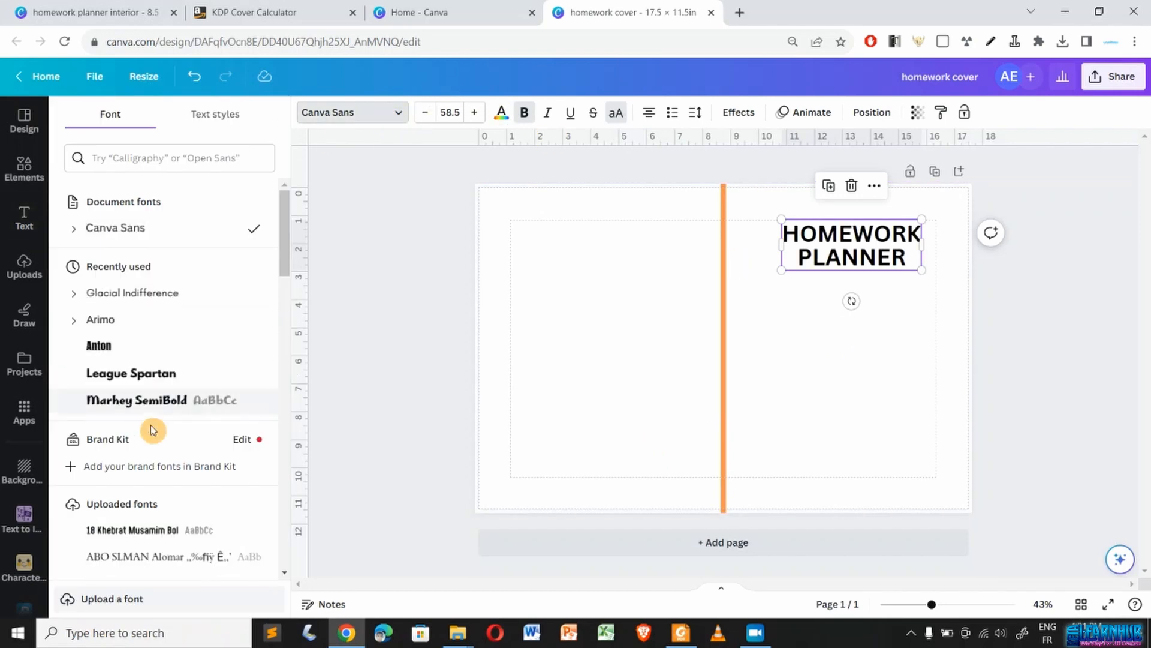
- Change the title's font to the uploaded Good Times Regular and reduce its size to 52.5
{"action": "scroll", "coordinate": [134, 413], "scroll_direction": "down", "scroll_amount": 3}
{"action": "scroll", "coordinate": [134, 414], "scroll_direction": "down", "scroll_amount": 10}
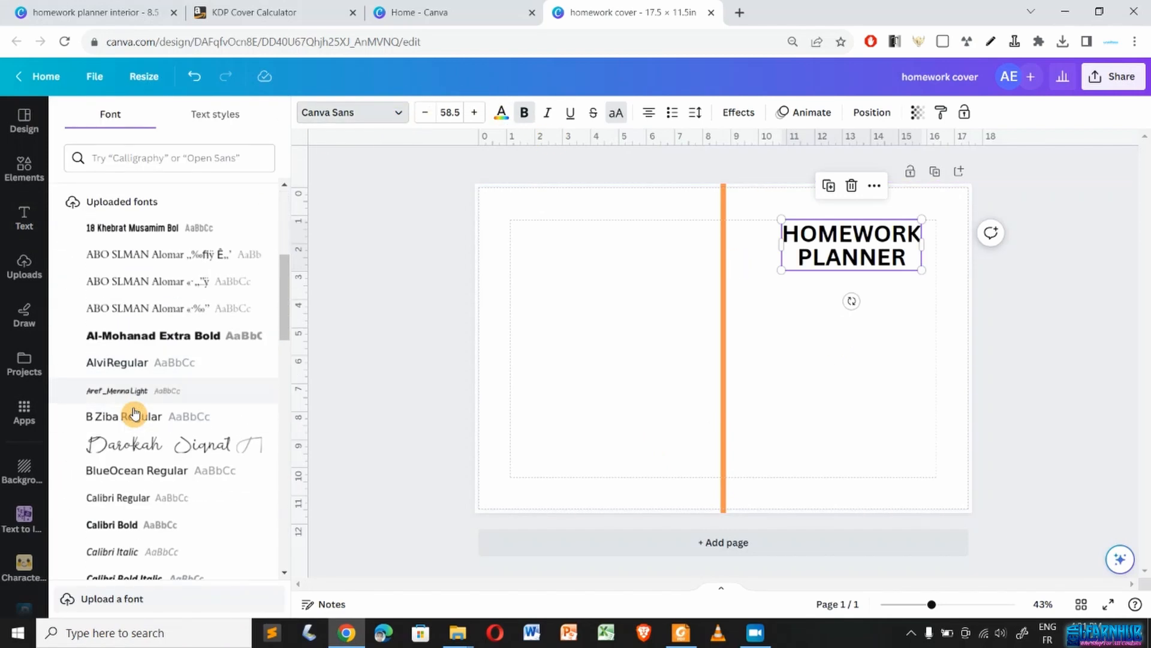
{"action": "scroll", "coordinate": [135, 414], "scroll_direction": "down", "scroll_amount": 5}
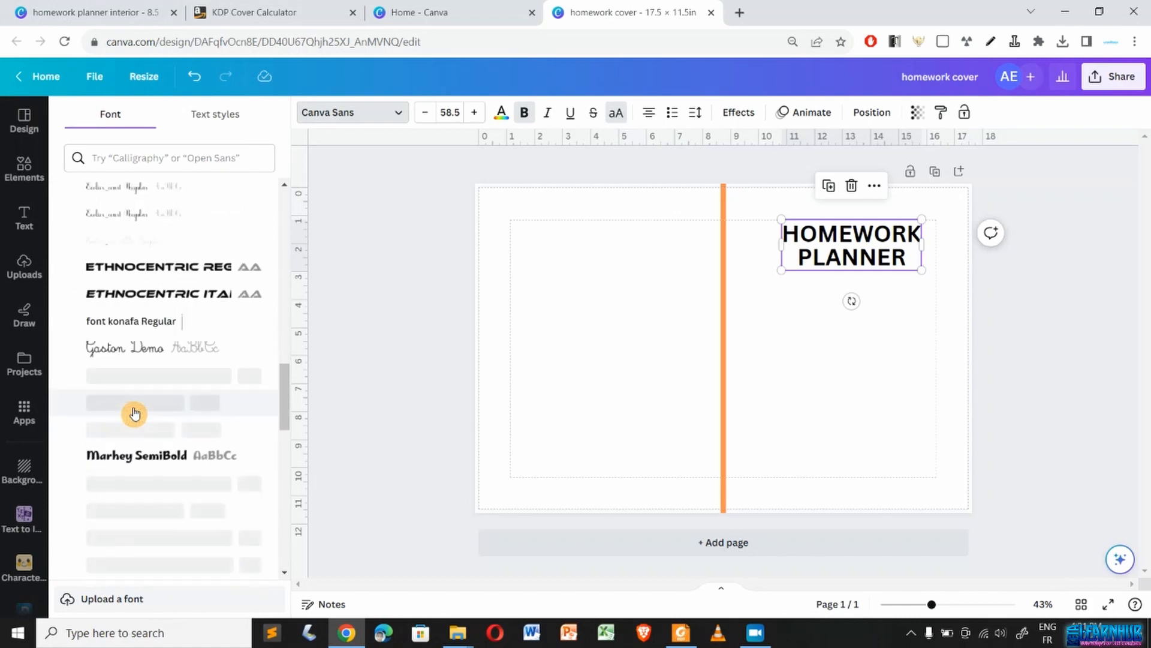
{"action": "left_click", "coordinate": [145, 304]}
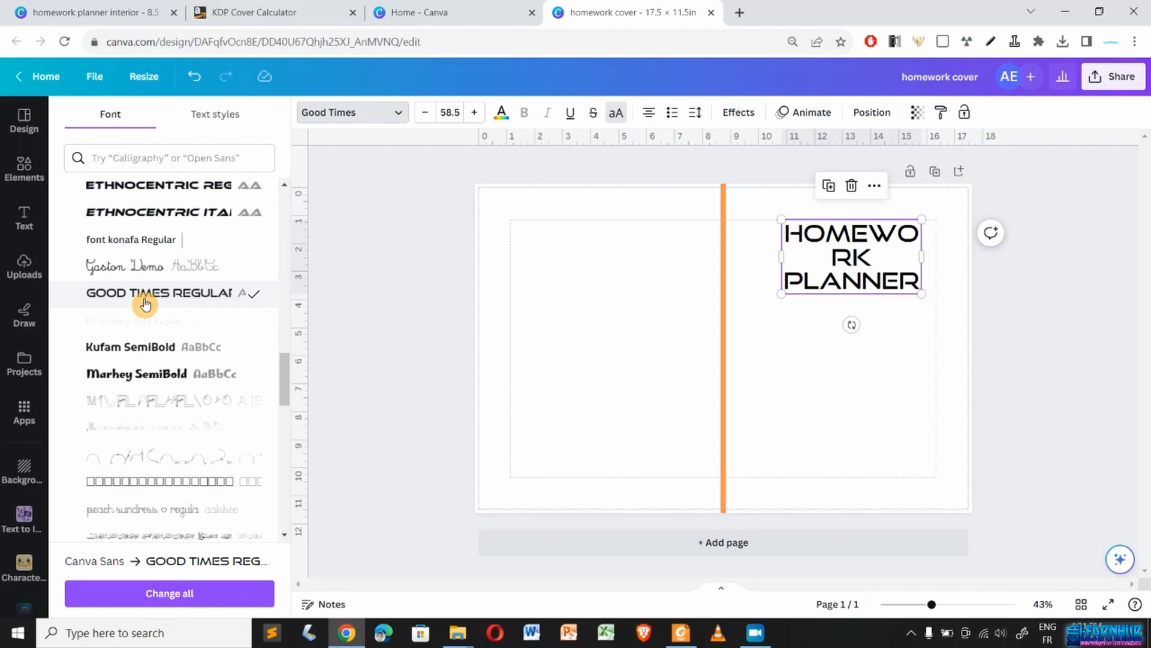
{"action": "left_click", "coordinate": [425, 112]}
{"action": "left_click", "coordinate": [425, 112]}
{"action": "left_click", "coordinate": [425, 113]}
{"action": "left_click", "coordinate": [425, 112]}
{"action": "left_click", "coordinate": [426, 112]}
{"action": "left_click", "coordinate": [425, 113]}
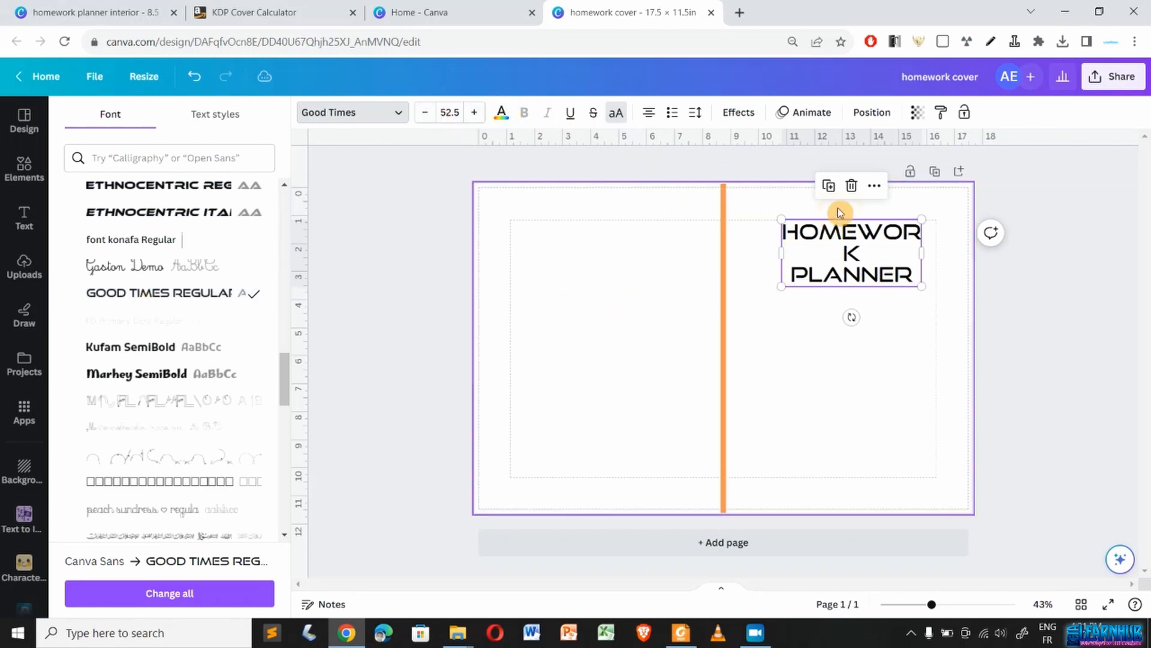
- Widen the title's text box on both sides so HOMEWORK fits on one line above PLANNER
{"action": "left_click_drag", "start_coordinate": [930, 254], "coordinate": [934, 253]}
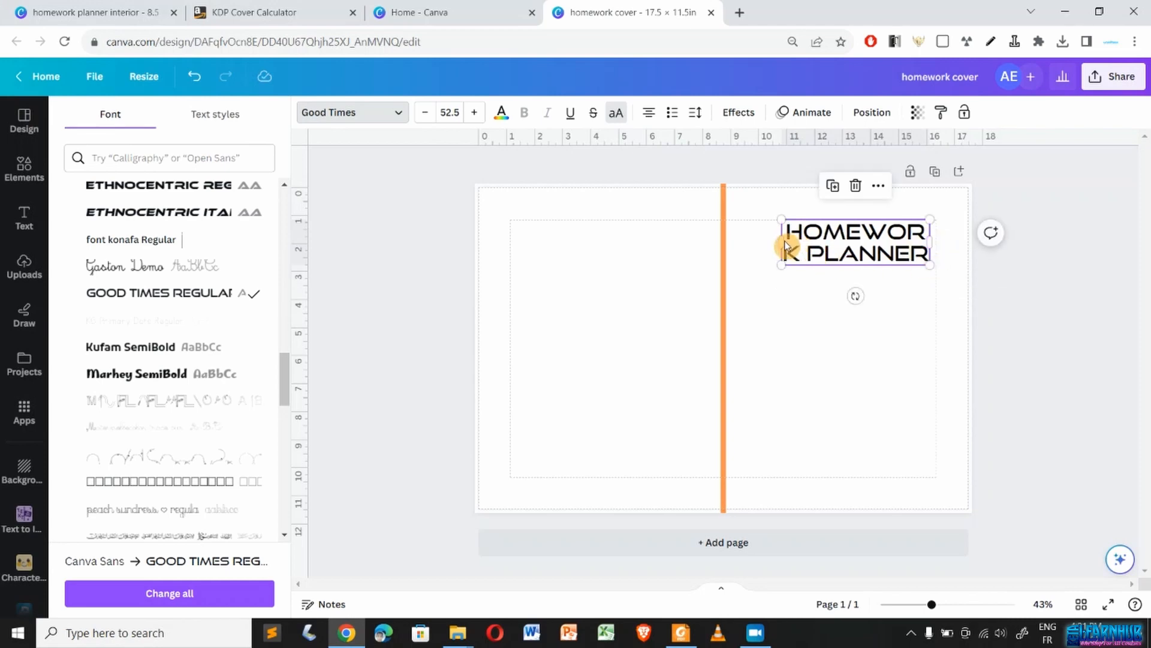
{"action": "left_click_drag", "start_coordinate": [779, 240], "coordinate": [831, 251]}
{"action": "left_click", "coordinate": [807, 322]}
{"action": "left_click", "coordinate": [653, 333]}
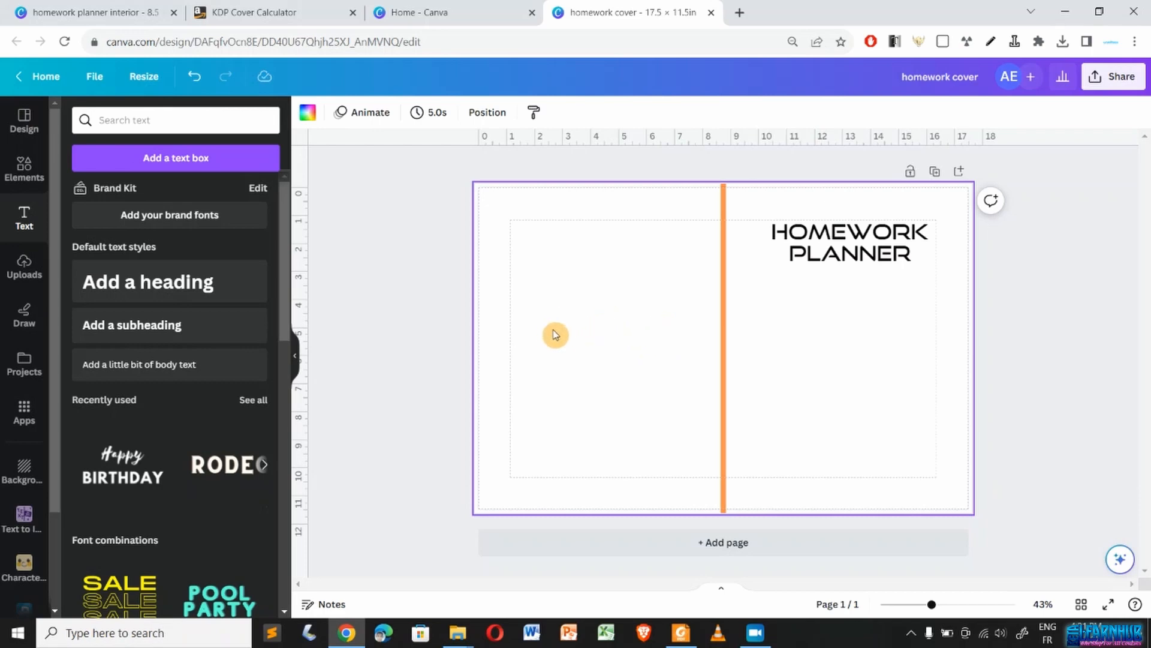
- Fill the cover background with the black-to-gold gradient
{"action": "left_click", "coordinate": [308, 115]}
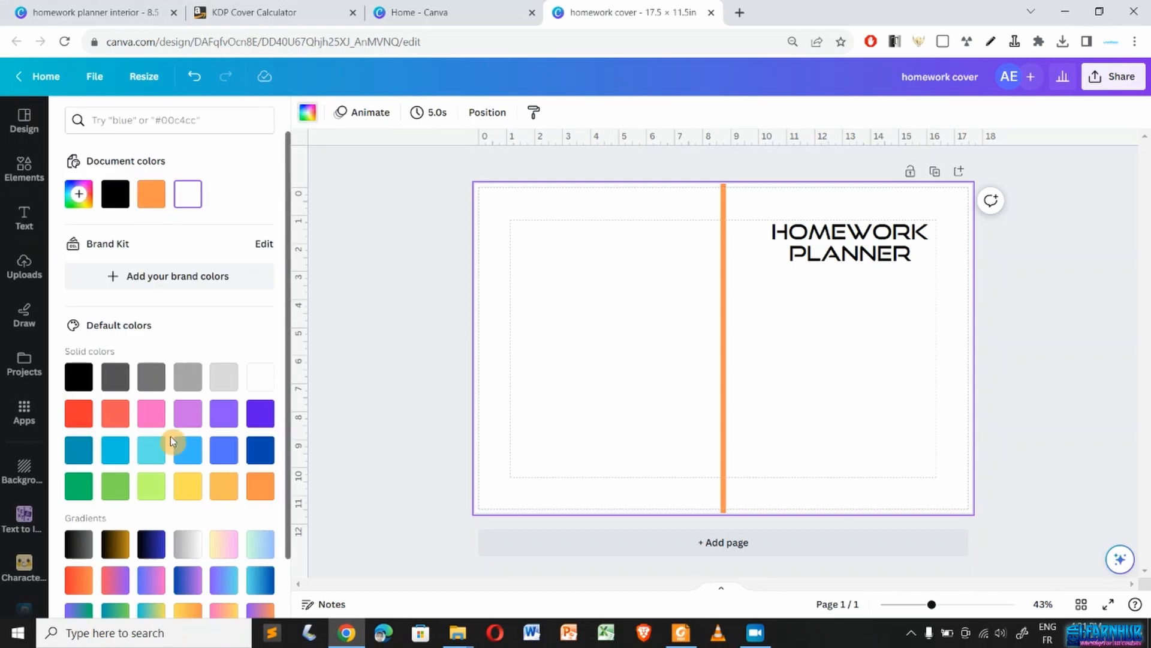
{"action": "left_click", "coordinate": [199, 487]}
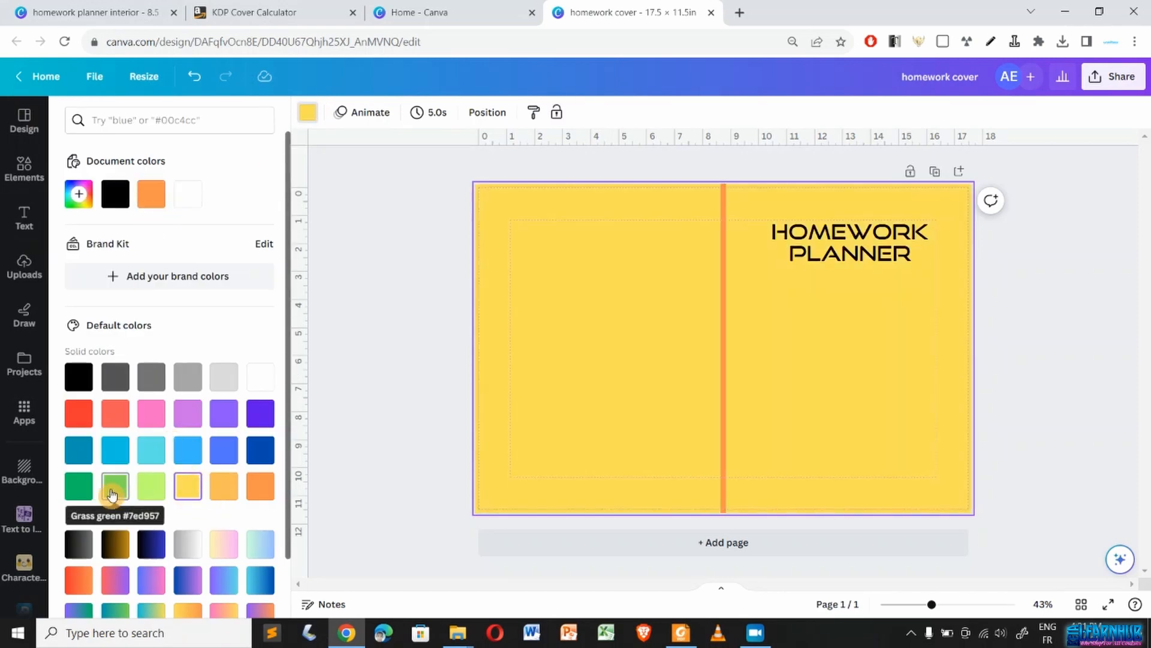
{"action": "left_click", "coordinate": [112, 497]}
{"action": "left_click", "coordinate": [115, 544]}
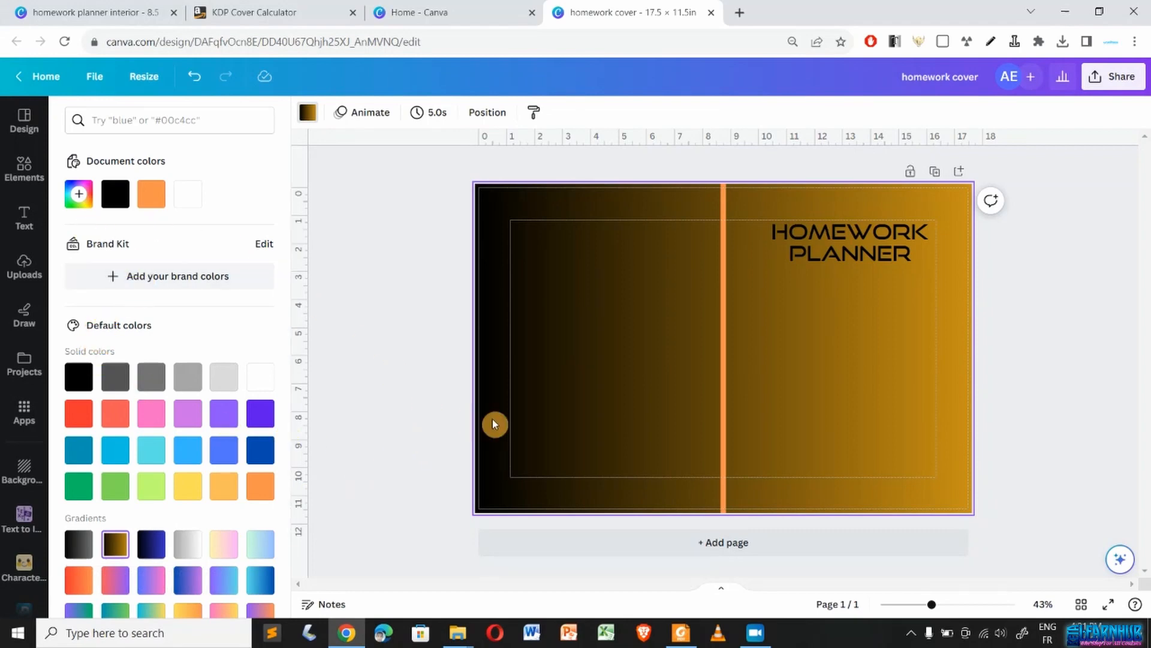
- Search the elements library for "geometric background" and show only graphics
{"action": "left_click", "coordinate": [24, 217]}
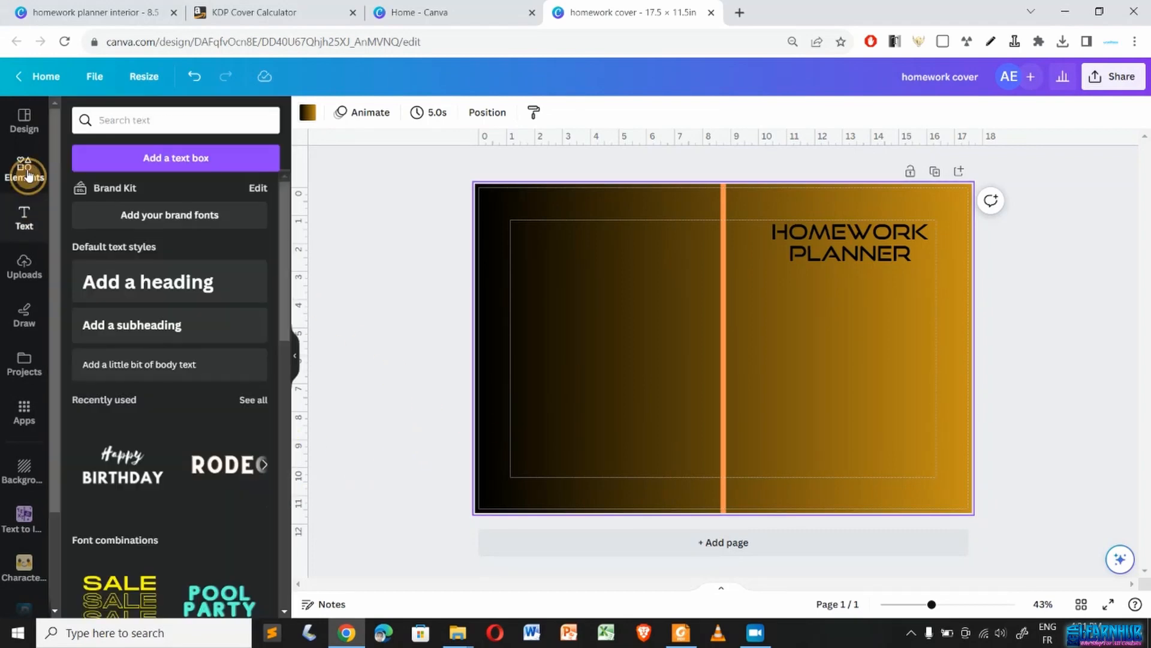
{"action": "left_click", "coordinate": [24, 168]}
{"action": "left_click", "coordinate": [139, 122]}
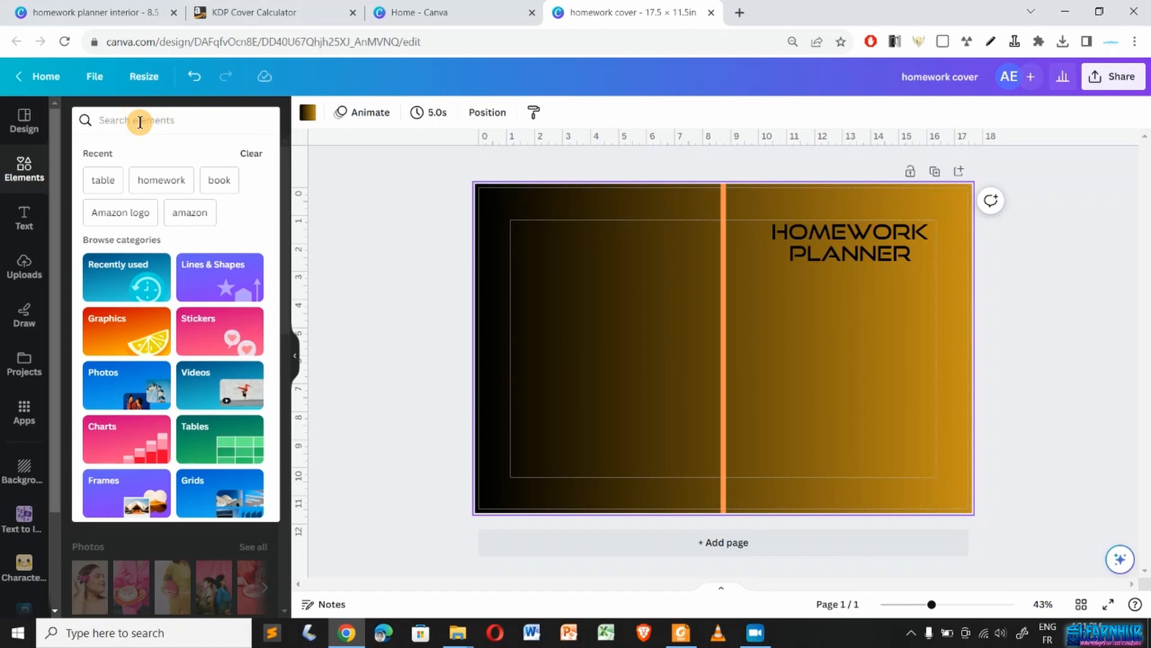
{"action": "type", "text": "geo"}
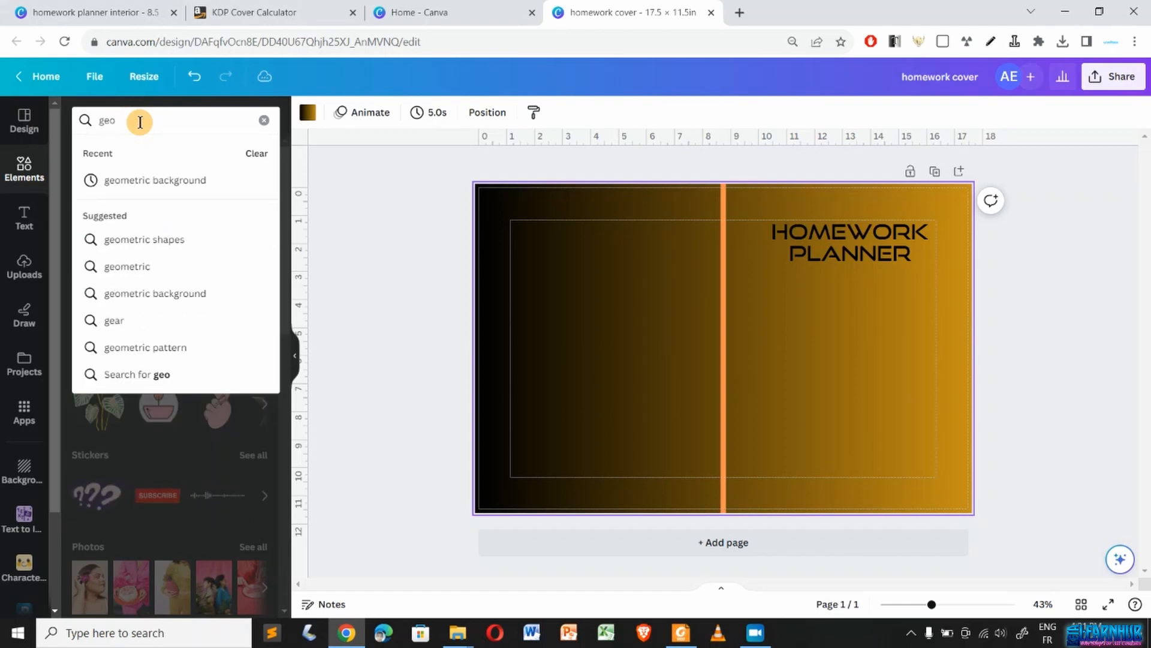
{"action": "left_click", "coordinate": [158, 180]}
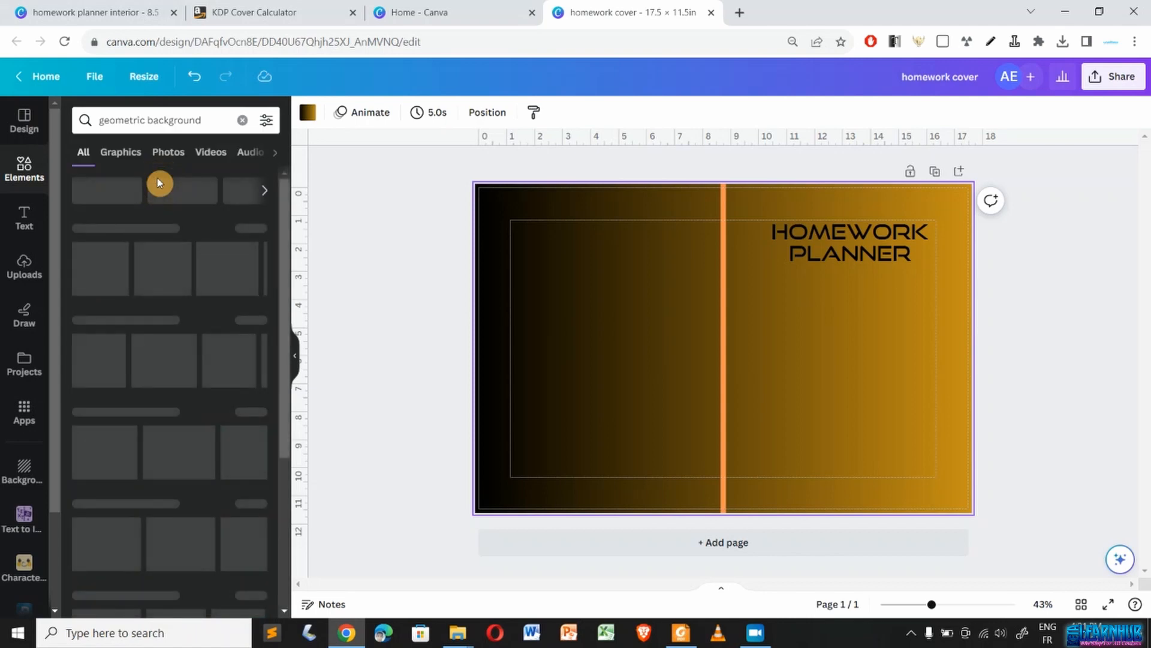
{"action": "left_click", "coordinate": [122, 153]}
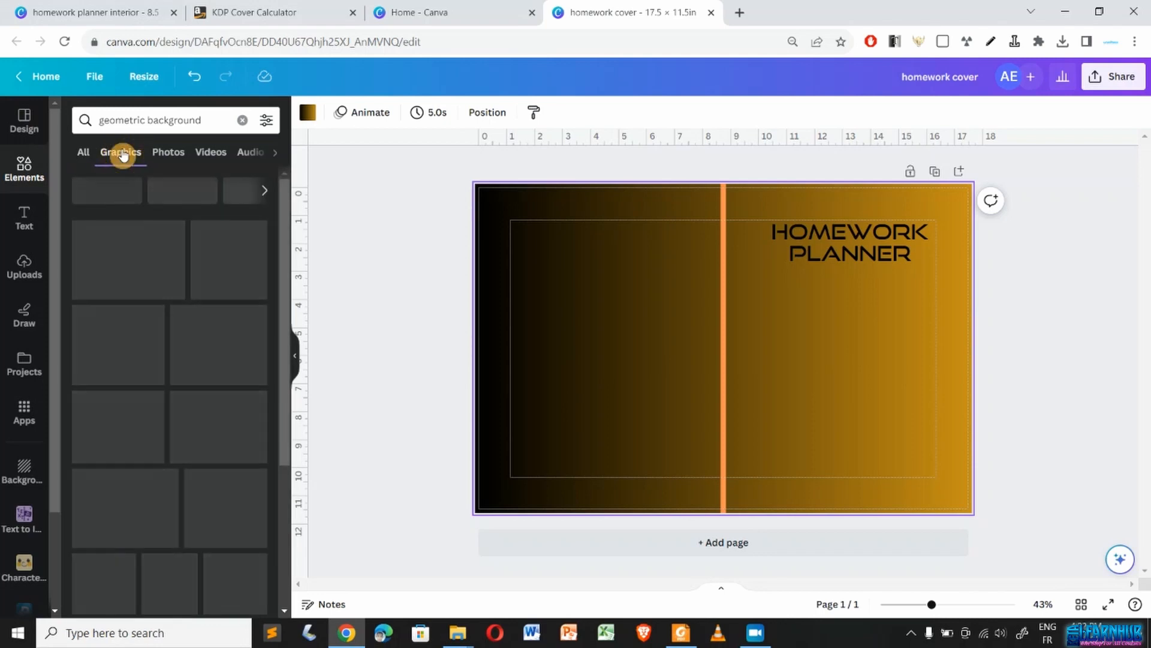
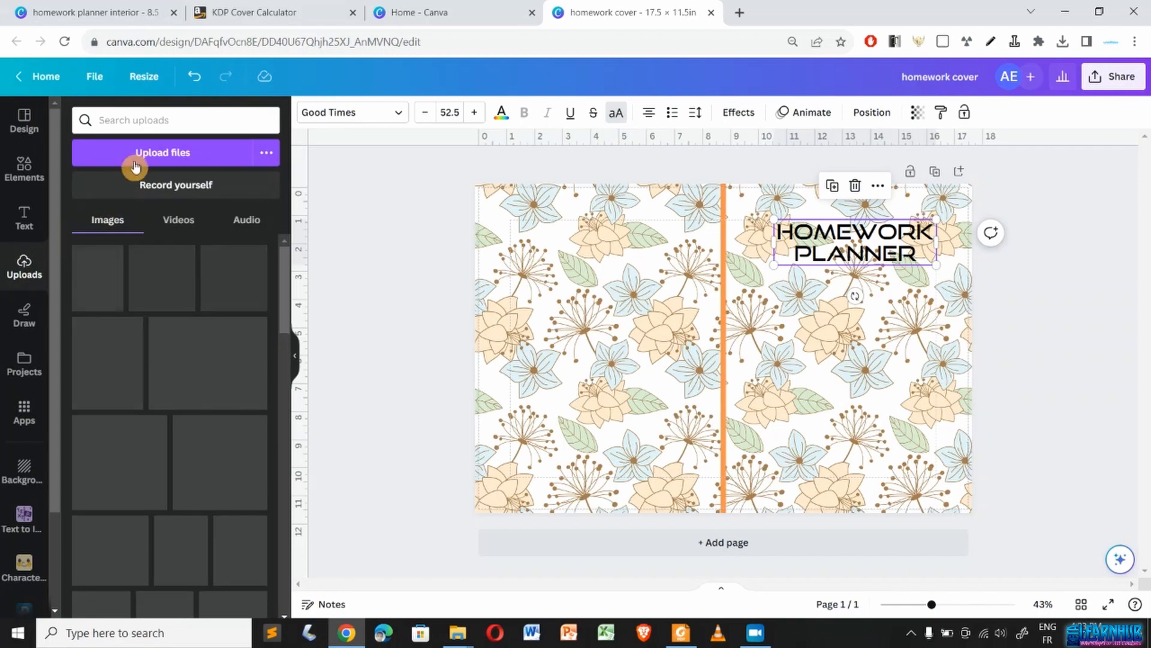
- Upload the "homework planner interior" image from Downloads and place it on the front cover below the title
{"action": "left_click", "coordinate": [157, 156]}
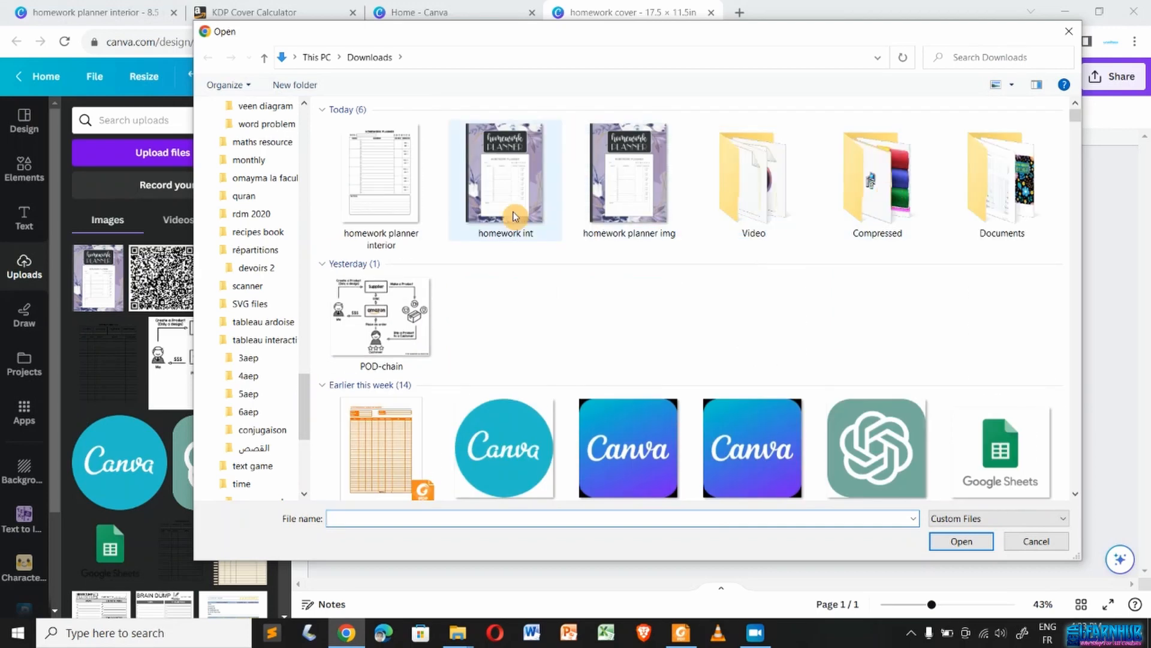
{"action": "left_click", "coordinate": [393, 204]}
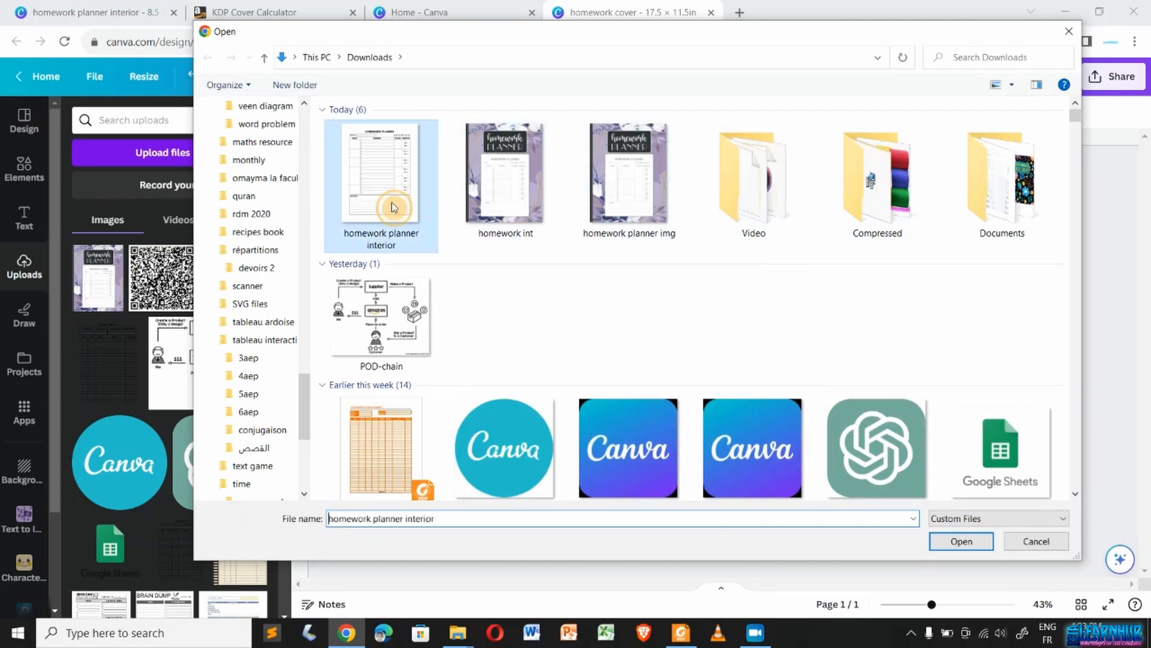
{"action": "left_click", "coordinate": [961, 542]}
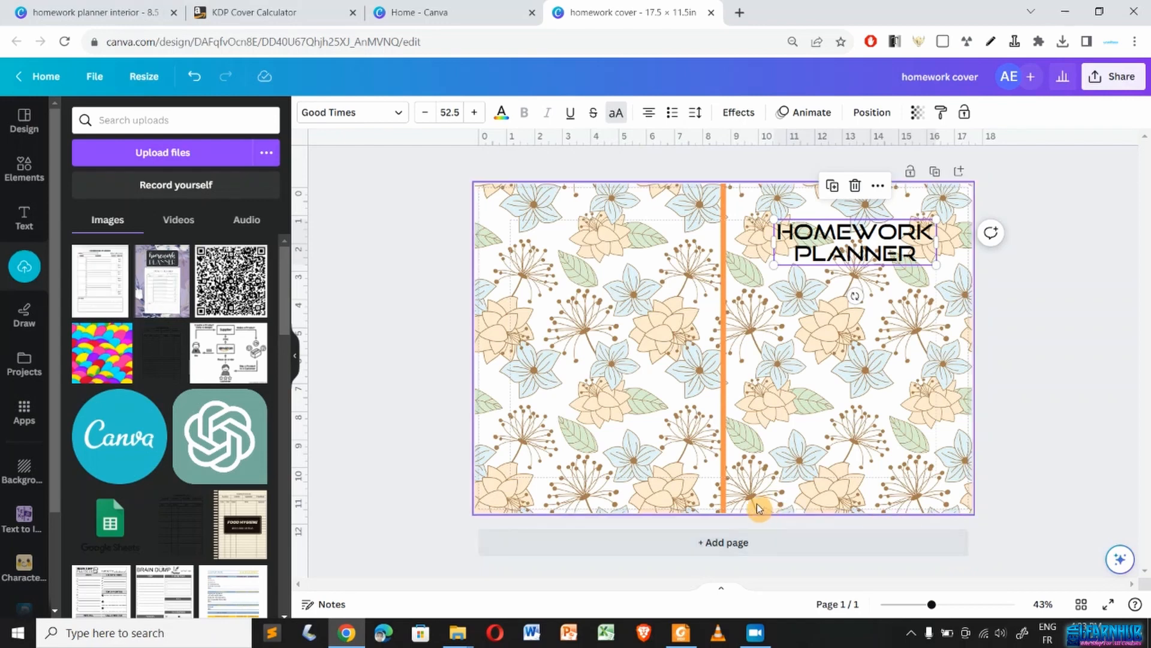
{"action": "left_click", "coordinate": [96, 302]}
{"action": "left_click_drag", "start_coordinate": [714, 332], "coordinate": [831, 368]}
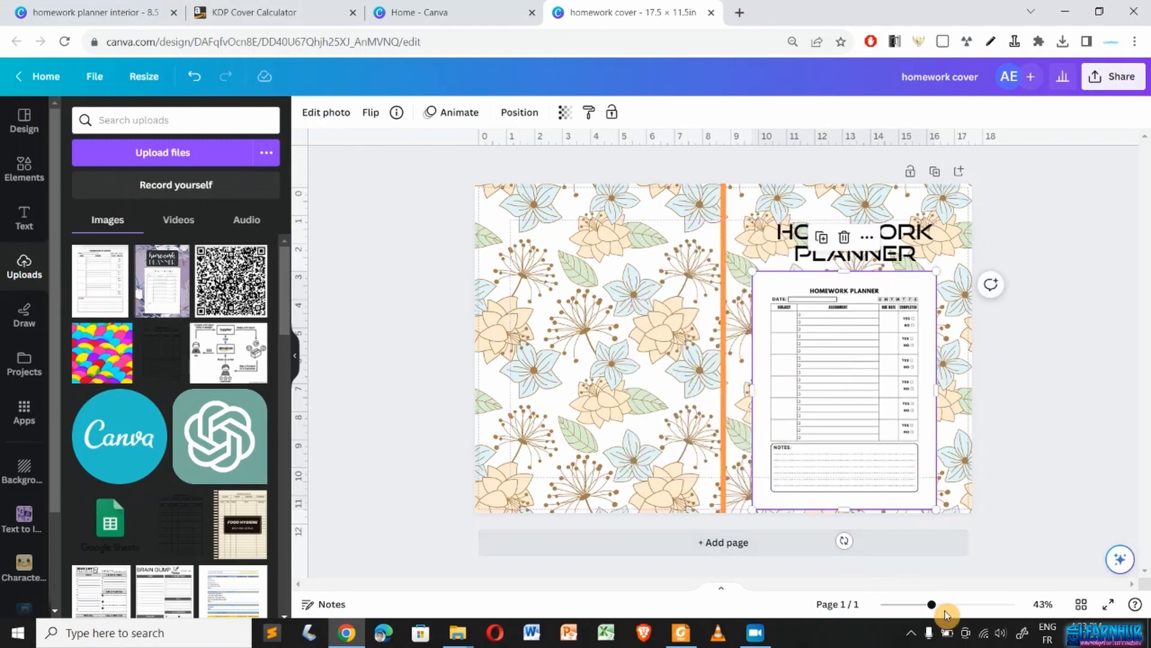
- Crop the blank margins on all four sides of the interior page image and reposition it beneath the front cover title
{"action": "left_click_drag", "start_coordinate": [934, 611], "coordinate": [951, 609]}
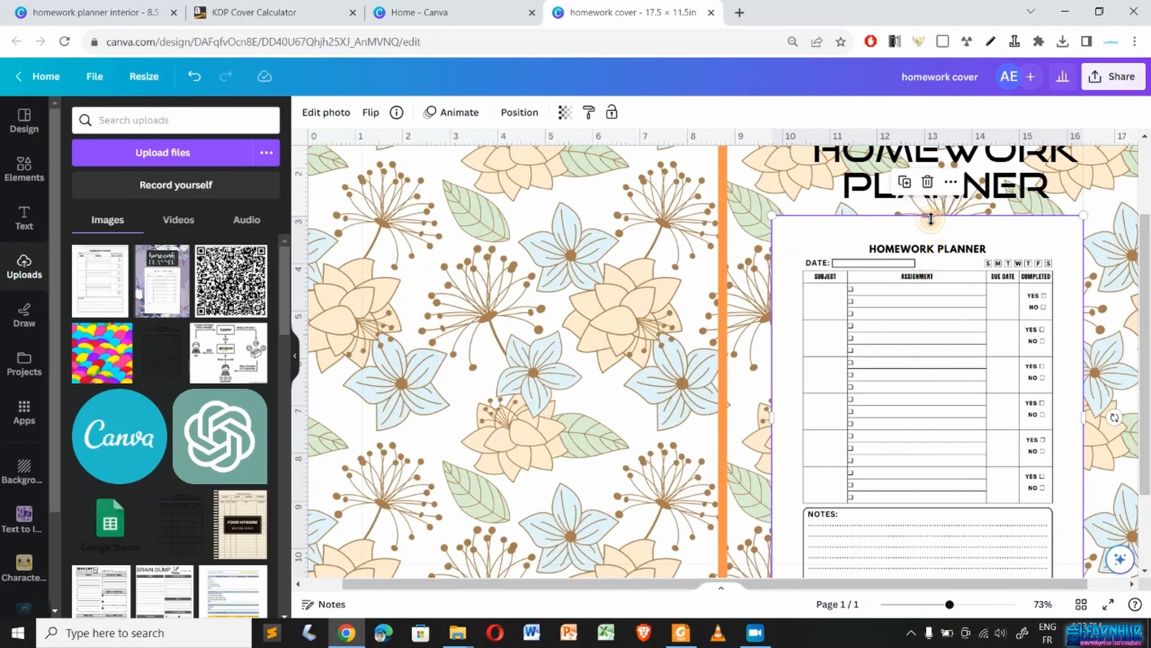
{"action": "left_click_drag", "start_coordinate": [931, 219], "coordinate": [932, 236]}
{"action": "left_click_drag", "start_coordinate": [772, 430], "coordinate": [792, 429]}
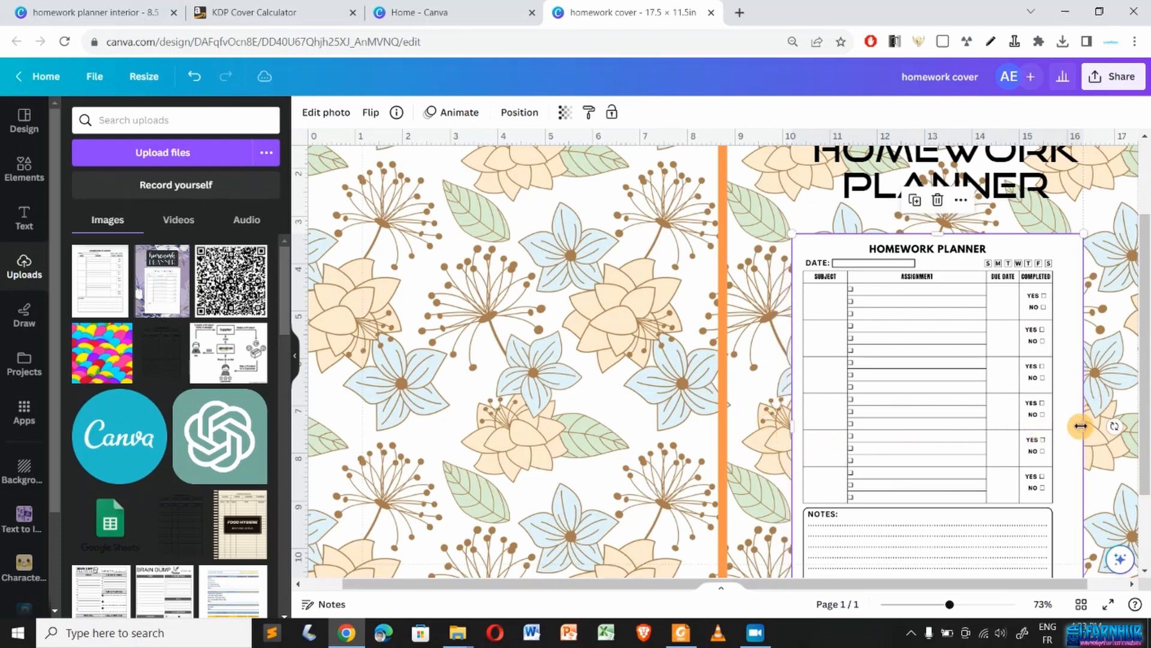
{"action": "left_click_drag", "start_coordinate": [1085, 425], "coordinate": [1065, 426]}
{"action": "scroll", "coordinate": [972, 404], "scroll_direction": "down", "scroll_amount": 2}
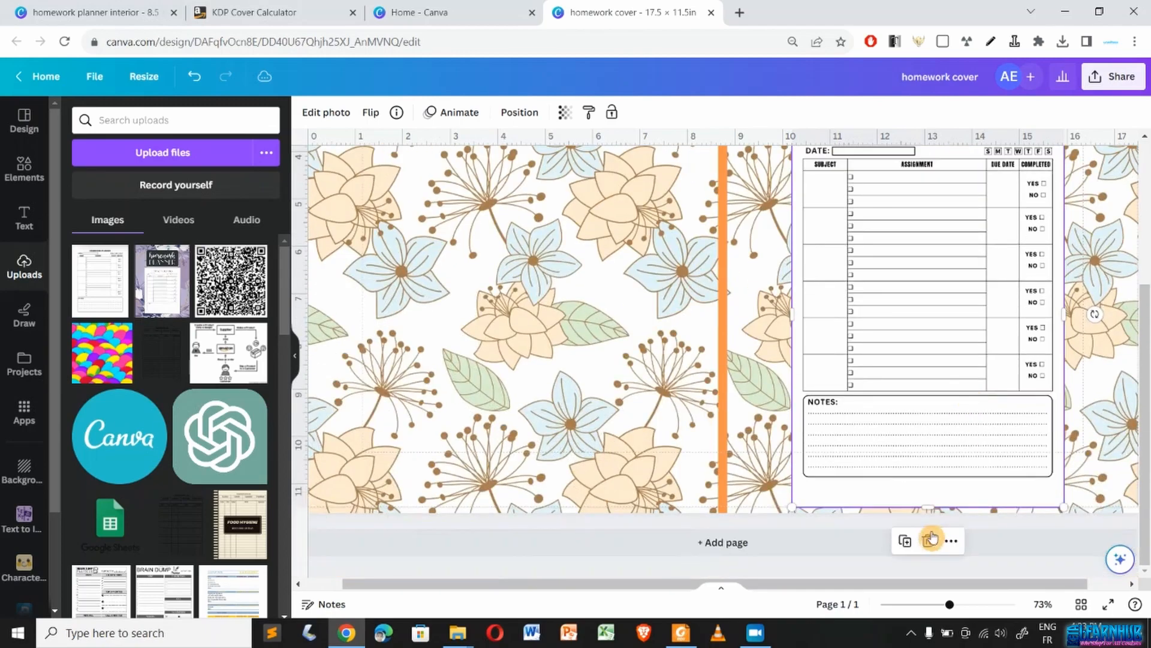
{"action": "left_click_drag", "start_coordinate": [928, 510], "coordinate": [929, 483]}
{"action": "left_click_drag", "start_coordinate": [946, 597], "coordinate": [926, 604]}
{"action": "left_click_drag", "start_coordinate": [830, 419], "coordinate": [837, 414]}
{"action": "left_click", "coordinate": [645, 426]}
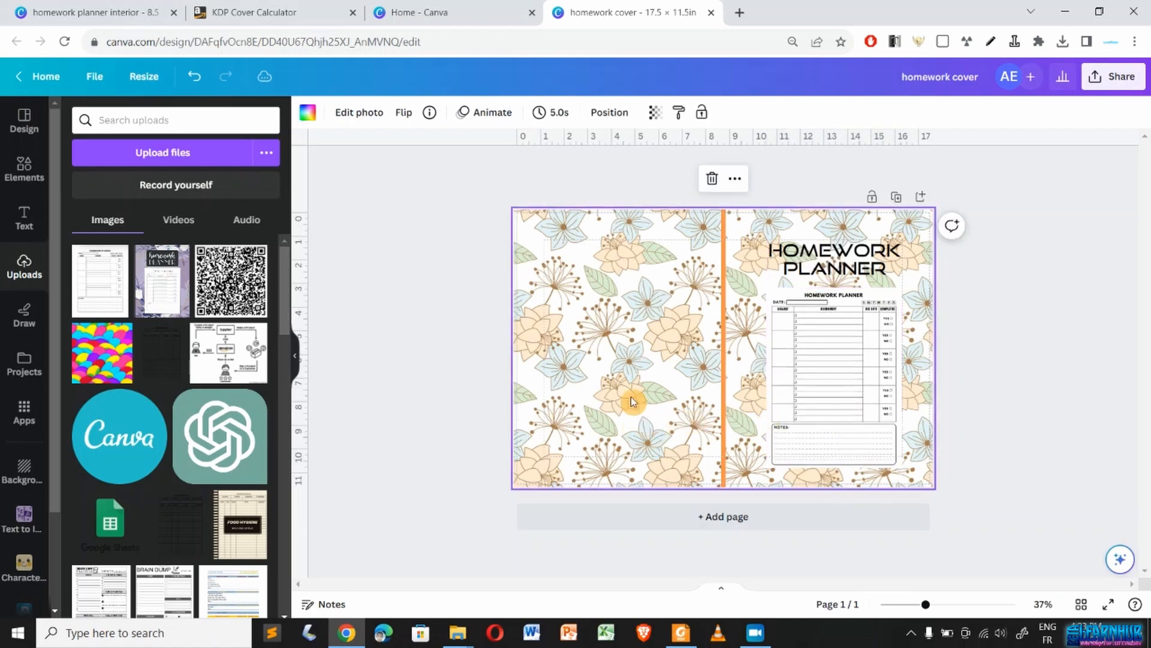
- Try the Capri filter on the floral background image and undo it
{"action": "left_click", "coordinate": [359, 113]}
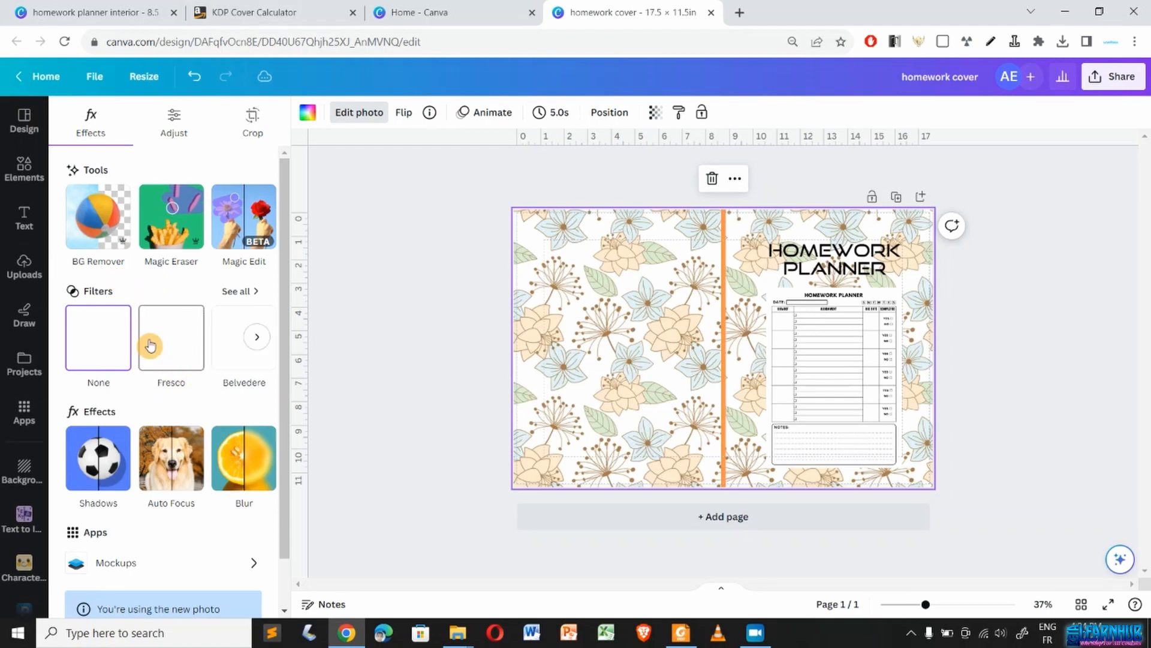
{"action": "left_click", "coordinate": [234, 300]}
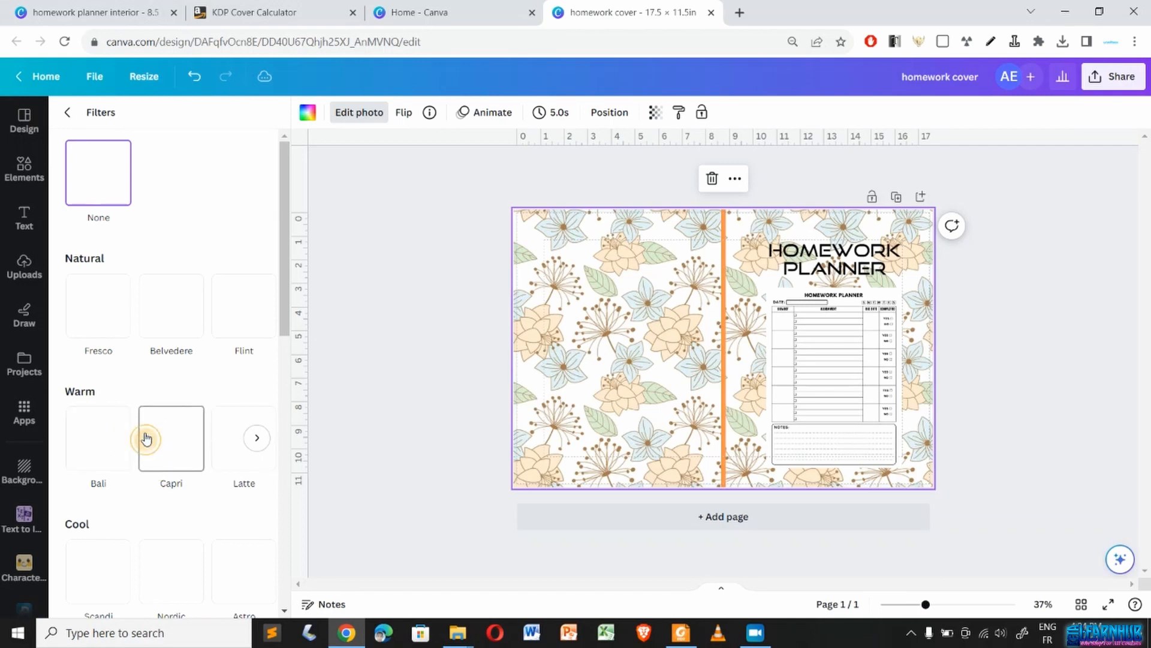
{"action": "left_click", "coordinate": [147, 439]}
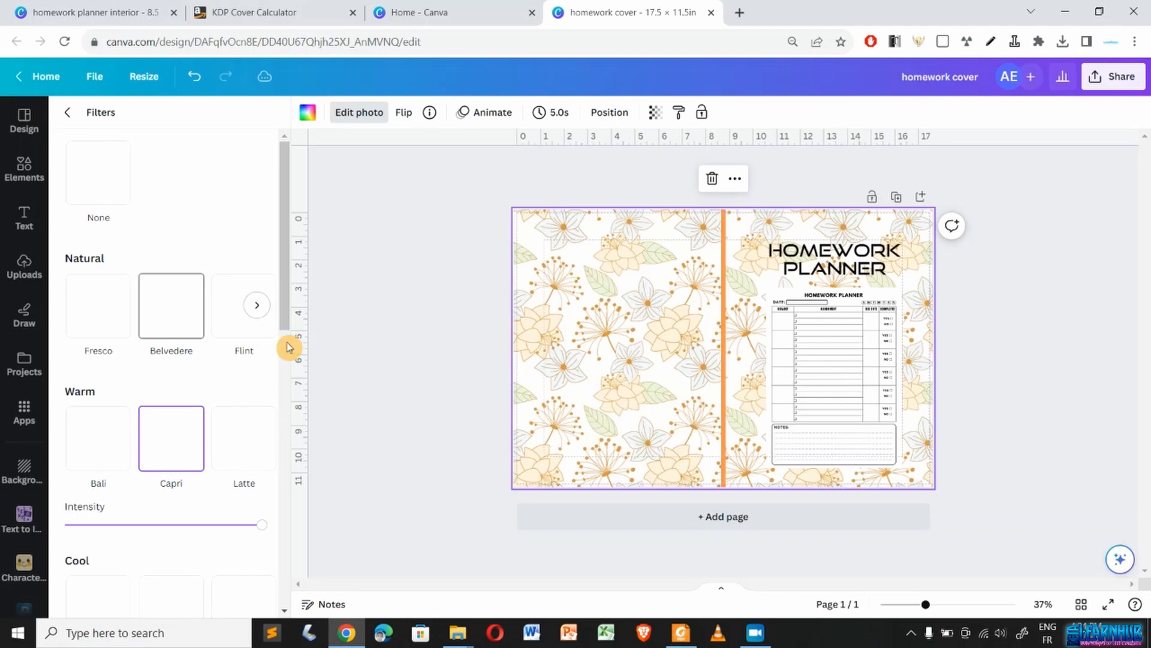
{"action": "left_click", "coordinate": [193, 76]}
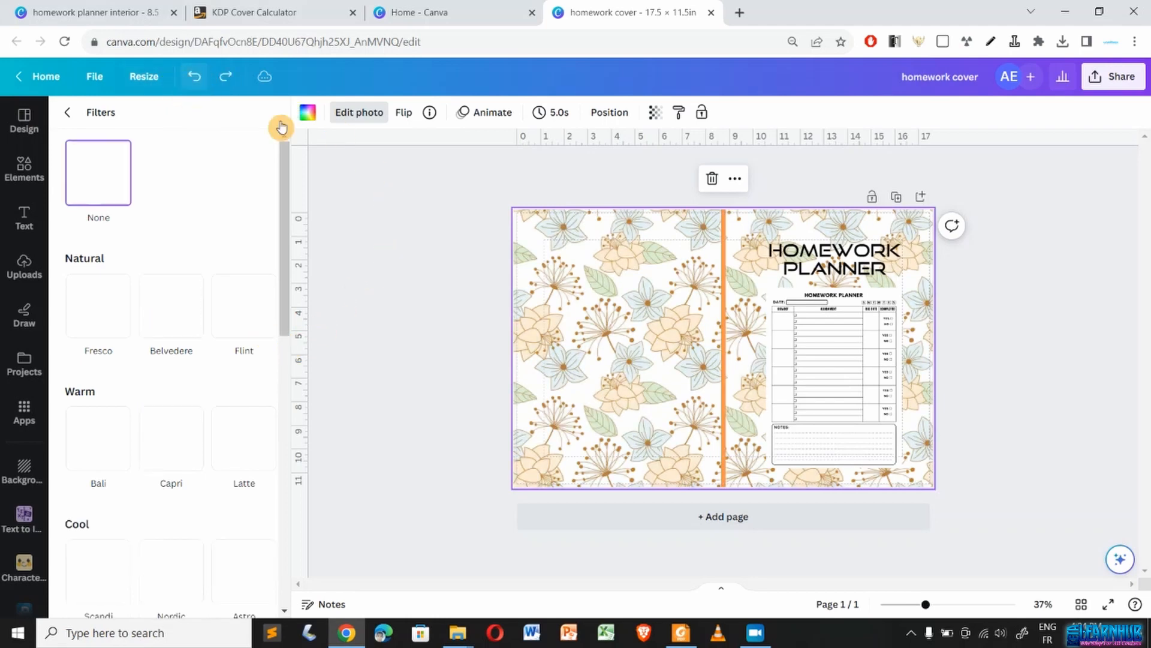
{"action": "left_click", "coordinate": [846, 411]}
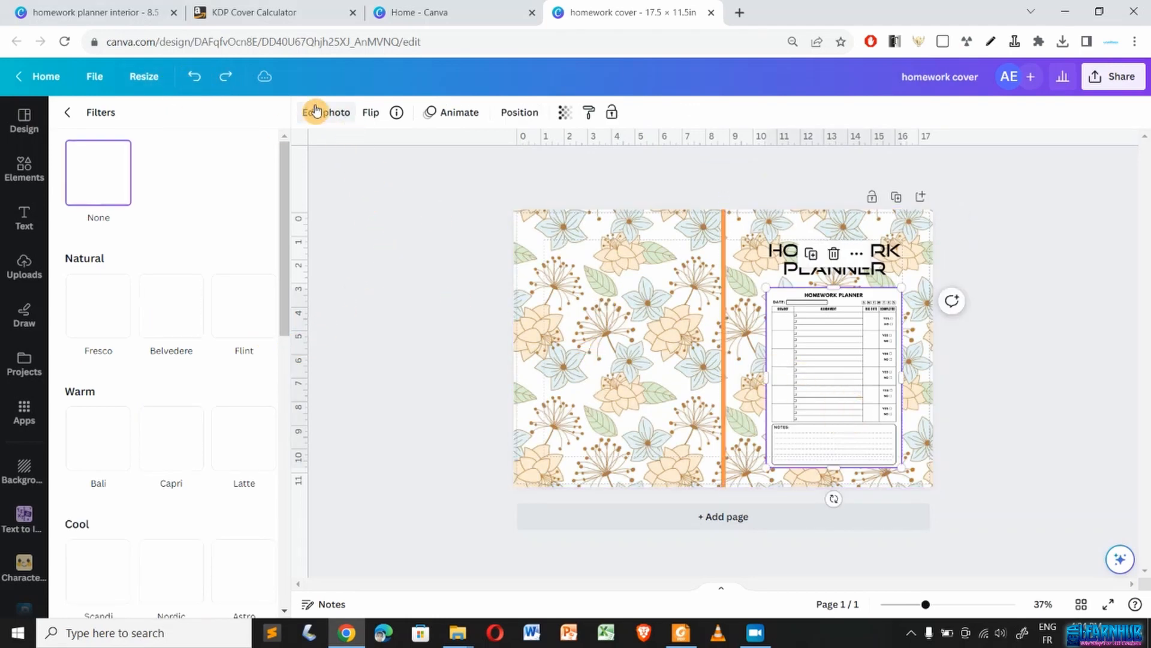
{"action": "scroll", "coordinate": [180, 474], "scroll_direction": "down", "scroll_amount": 3}
{"action": "left_click", "coordinate": [618, 468]}
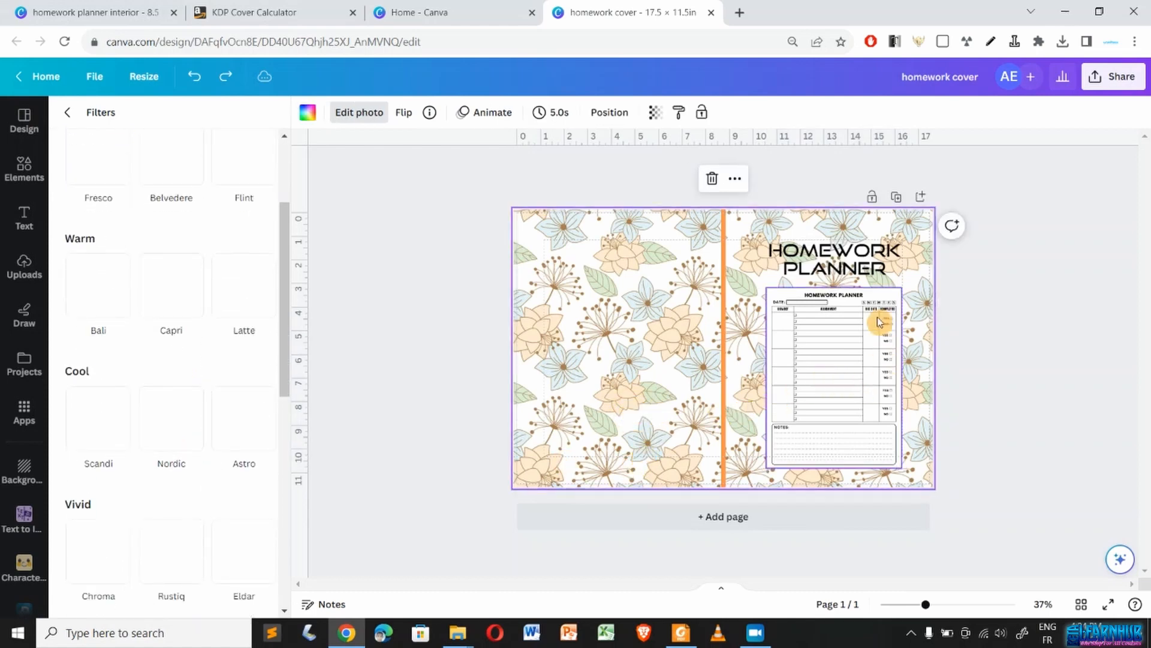
- Apply the yellow Background text effect to the HOMEWORK PLANNER title on the front cover
{"action": "left_click", "coordinate": [854, 268]}
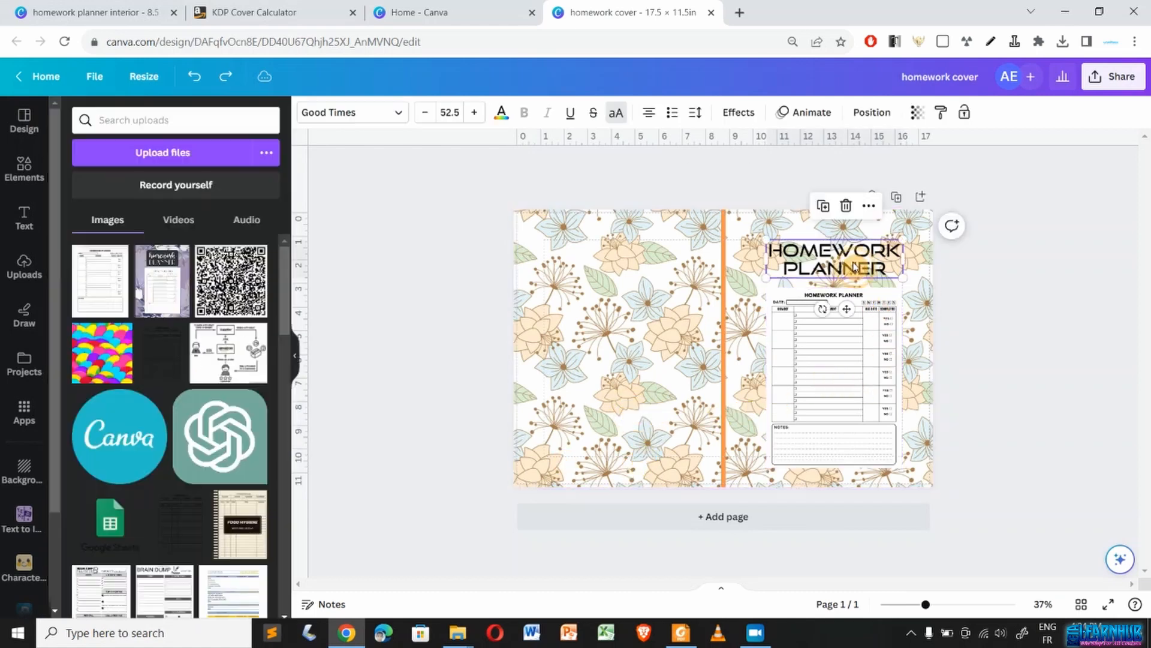
{"action": "left_click", "coordinate": [736, 112]}
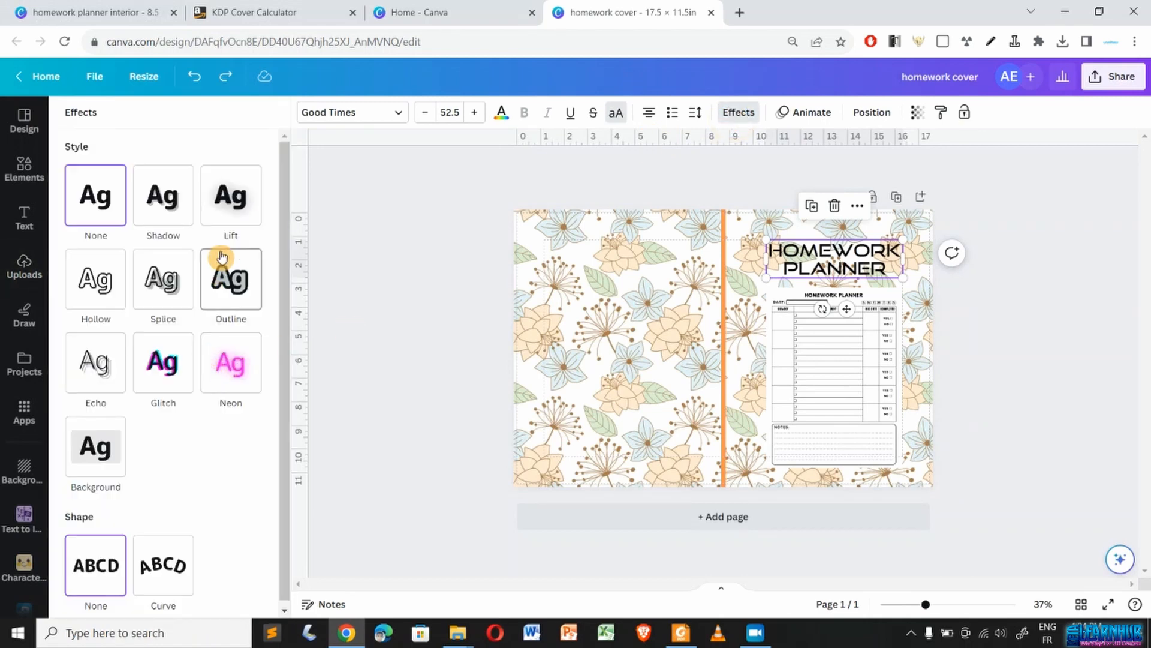
{"action": "left_click", "coordinate": [221, 269]}
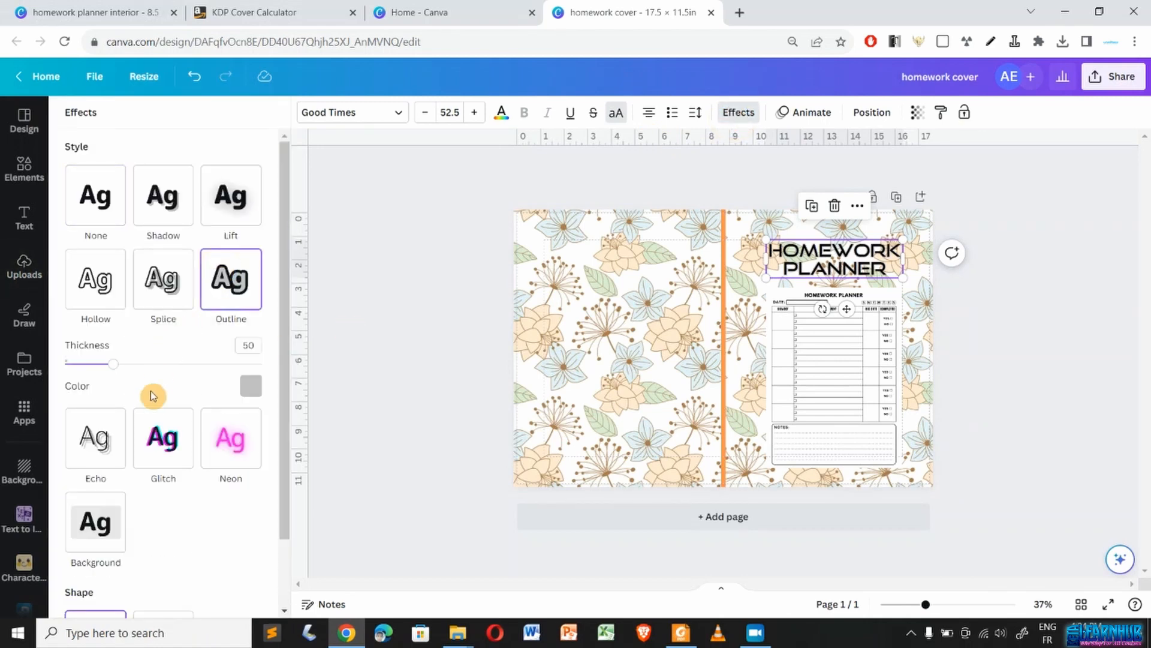
{"action": "left_click", "coordinate": [94, 522]}
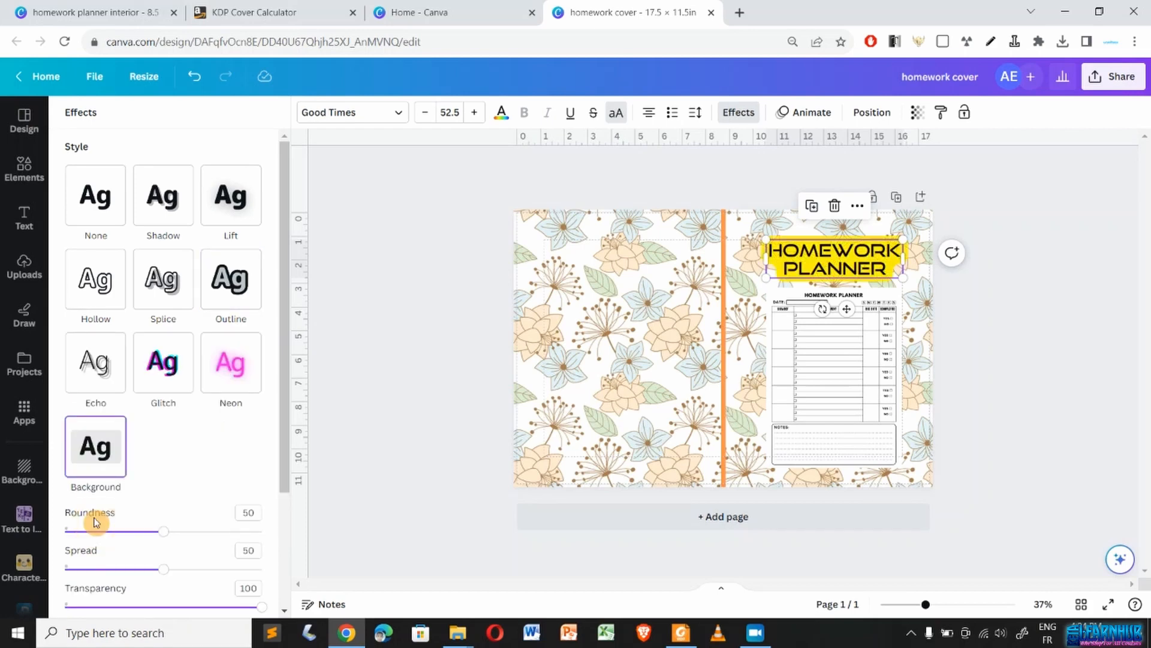
- Set the title background's spread to 58 and roundness to 0, and pad the second title line so the yellow block is rectangular
{"action": "mouse_move", "coordinate": [162, 577]}
{"action": "left_mouse_down"}
{"action": "mouse_move", "coordinate": [252, 570]}
{"action": "mouse_move", "coordinate": [172, 564]}
{"action": "left_mouse_up"}
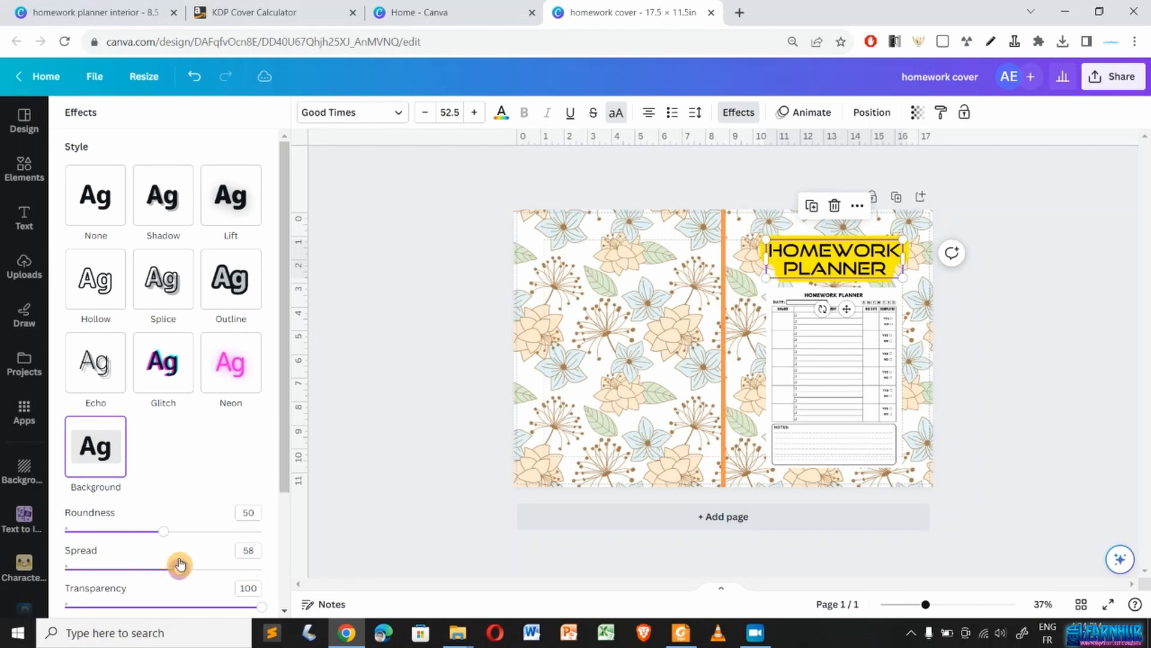
{"action": "scroll", "coordinate": [160, 570], "scroll_direction": "down", "scroll_amount": 1}
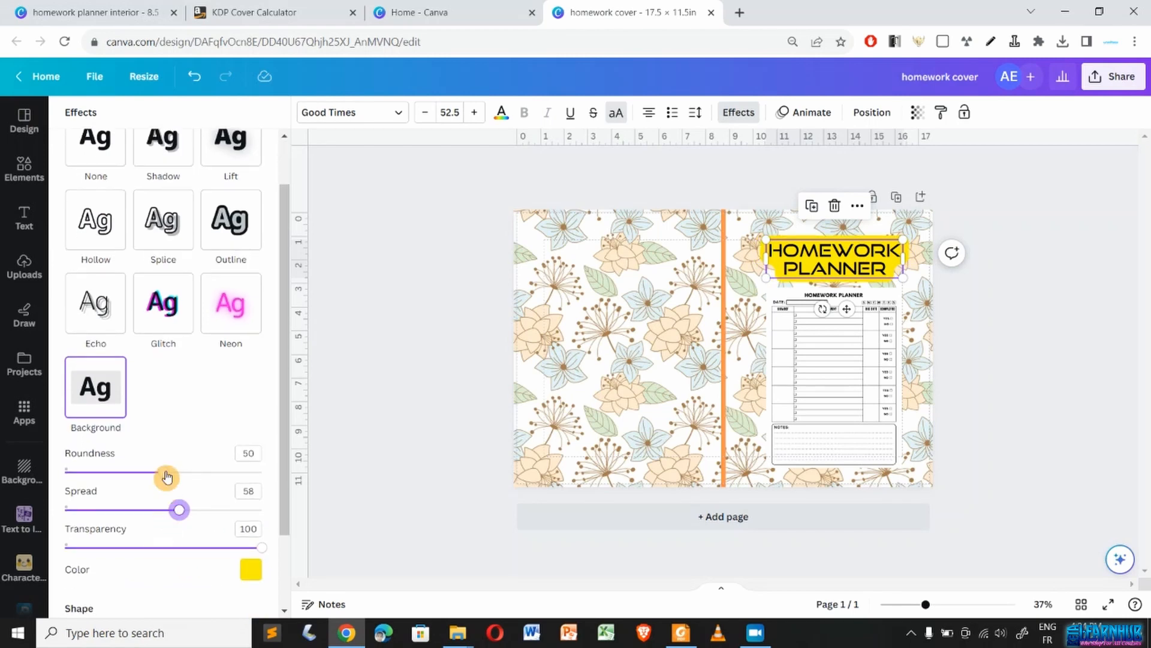
{"action": "left_click_drag", "start_coordinate": [166, 475], "coordinate": [71, 466]}
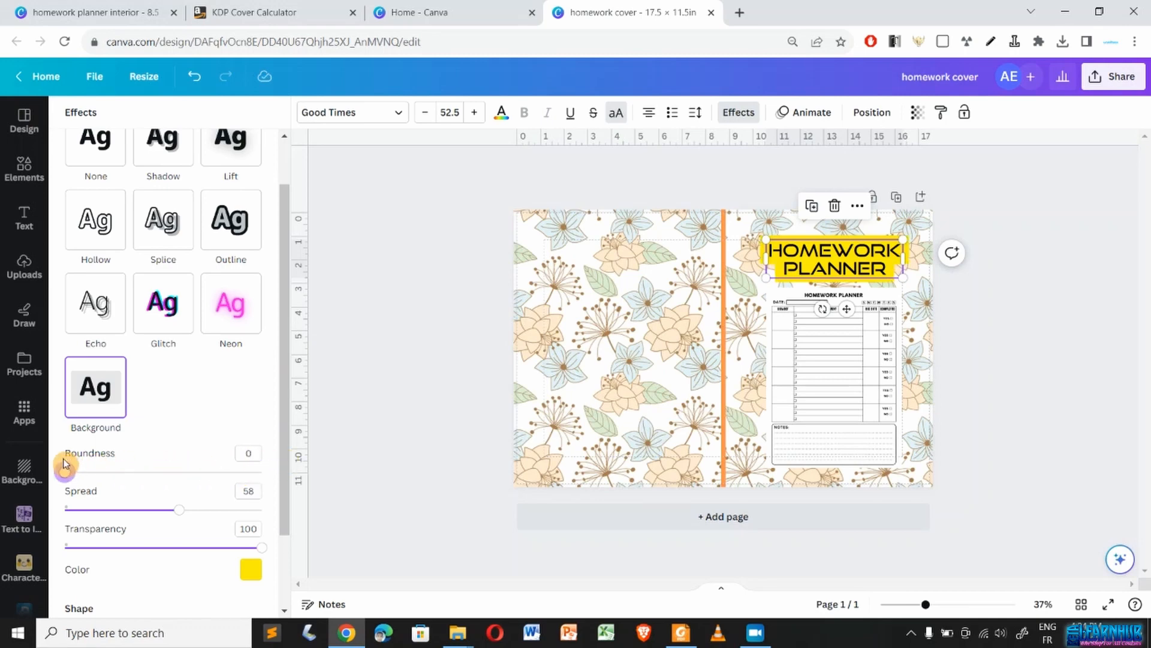
{"action": "left_click", "coordinate": [785, 270]}
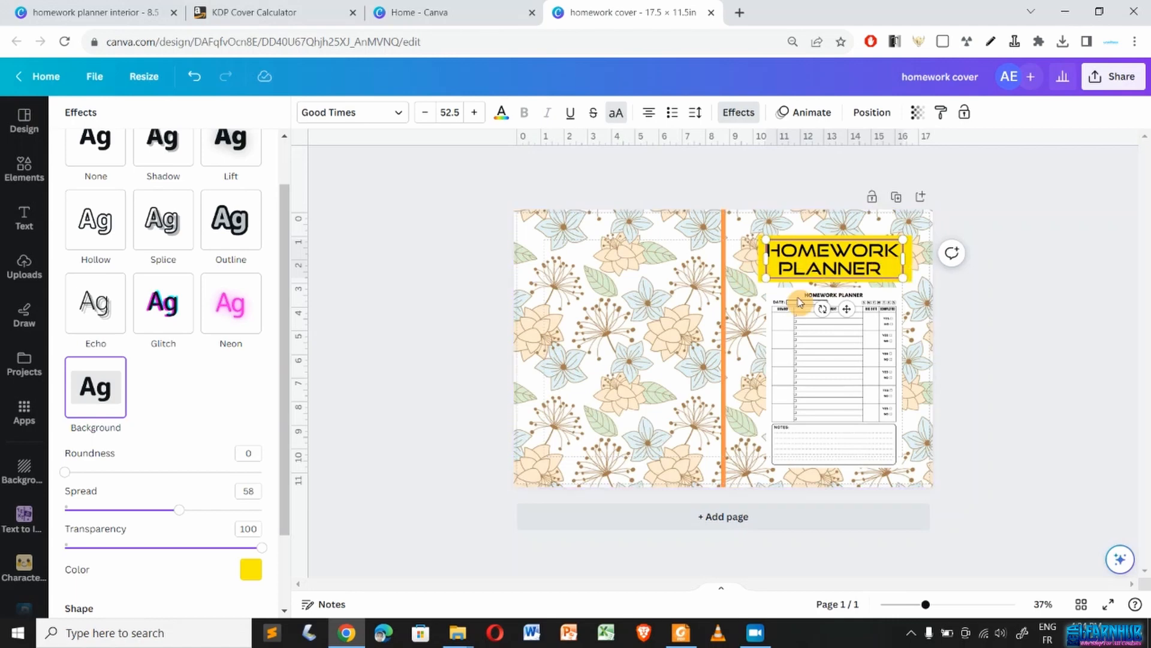
{"action": "left_click", "coordinate": [596, 355]}
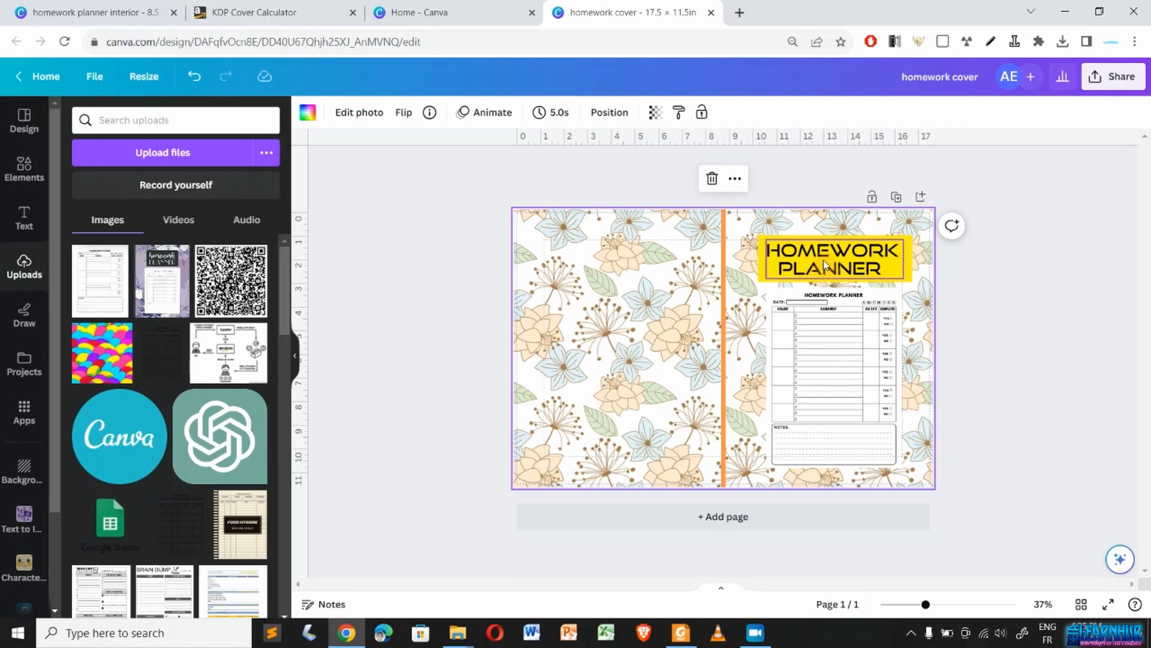
{"action": "left_click", "coordinate": [826, 264]}
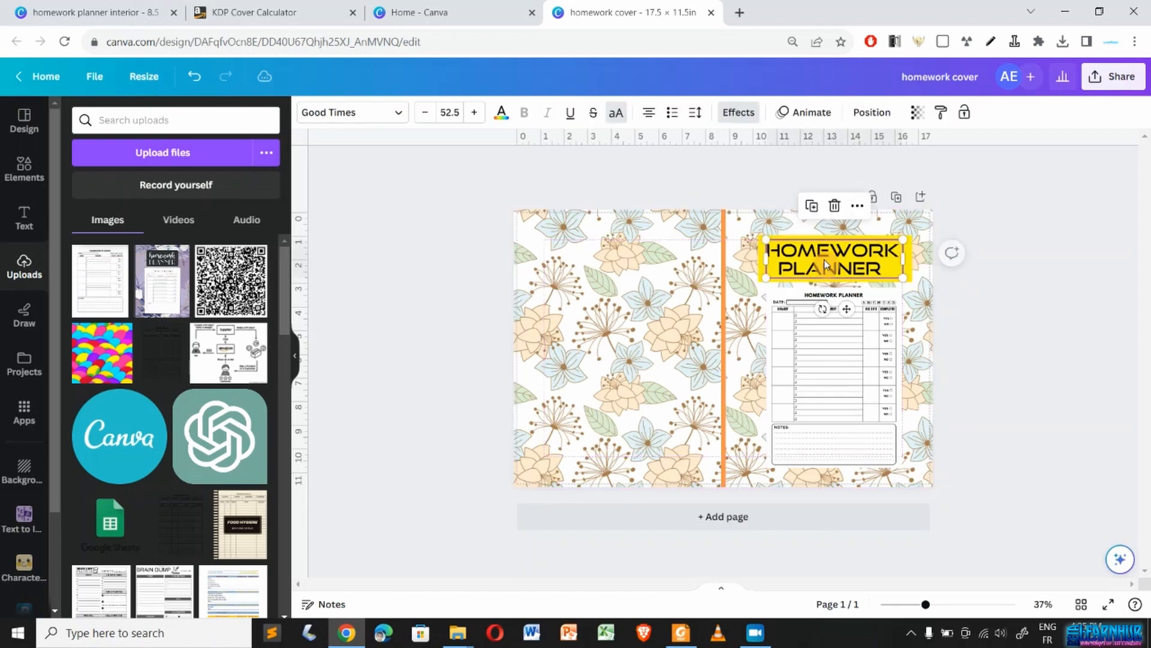
- Duplicate the finished floral cover page as page 2
{"action": "left_click", "coordinate": [595, 372]}
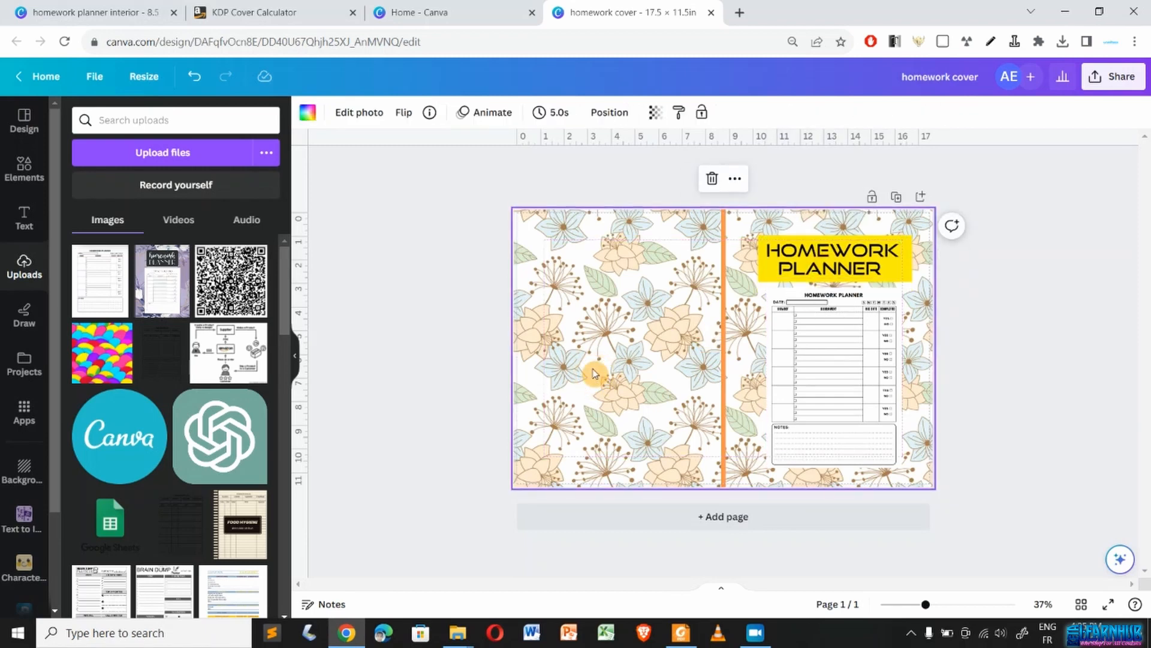
{"action": "left_click", "coordinate": [895, 198]}
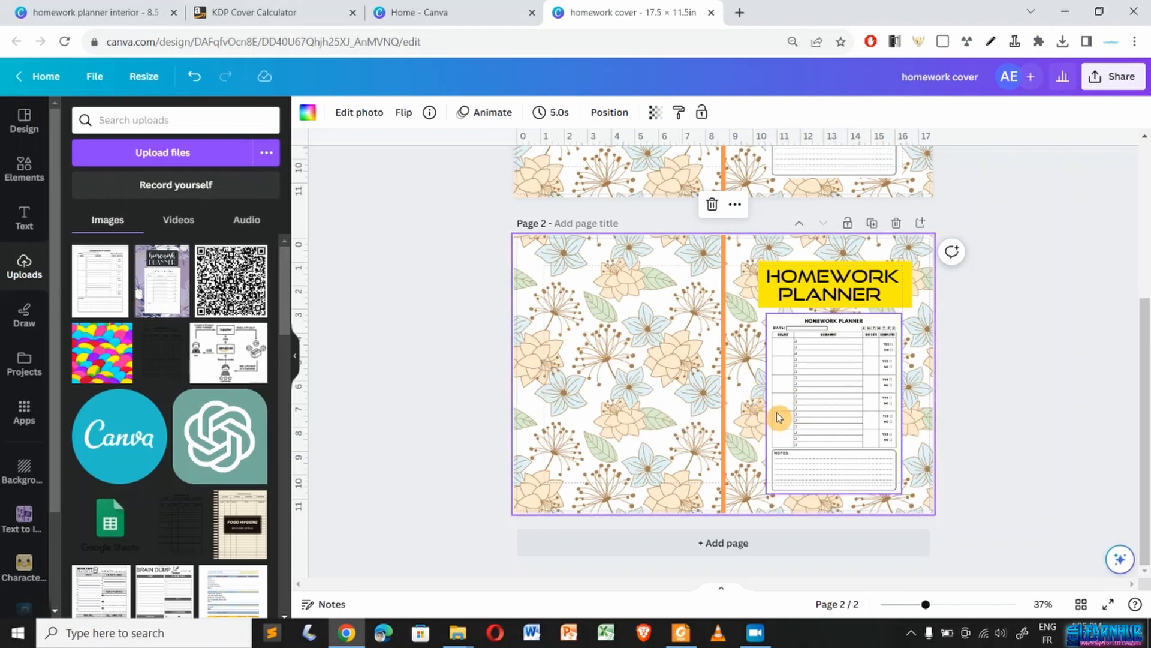
- Try removing the orange spine line from page 2 and undo the deletion
{"action": "left_click", "coordinate": [722, 357]}
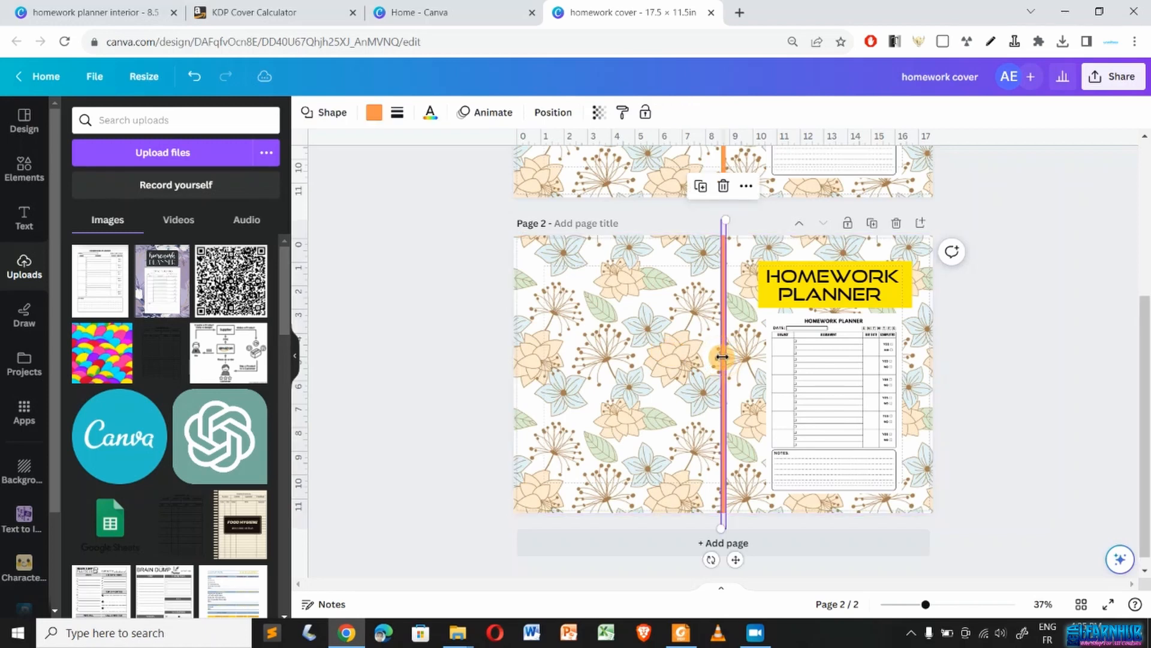
{"action": "key", "text": "Delete"}
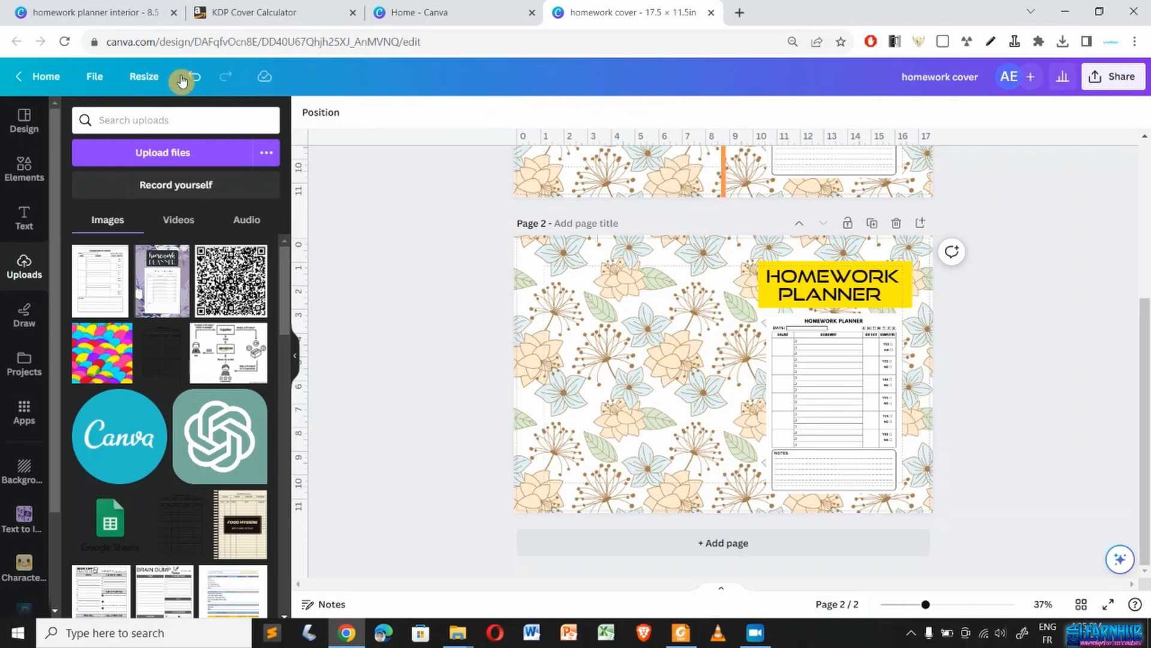
{"action": "left_click", "coordinate": [190, 78]}
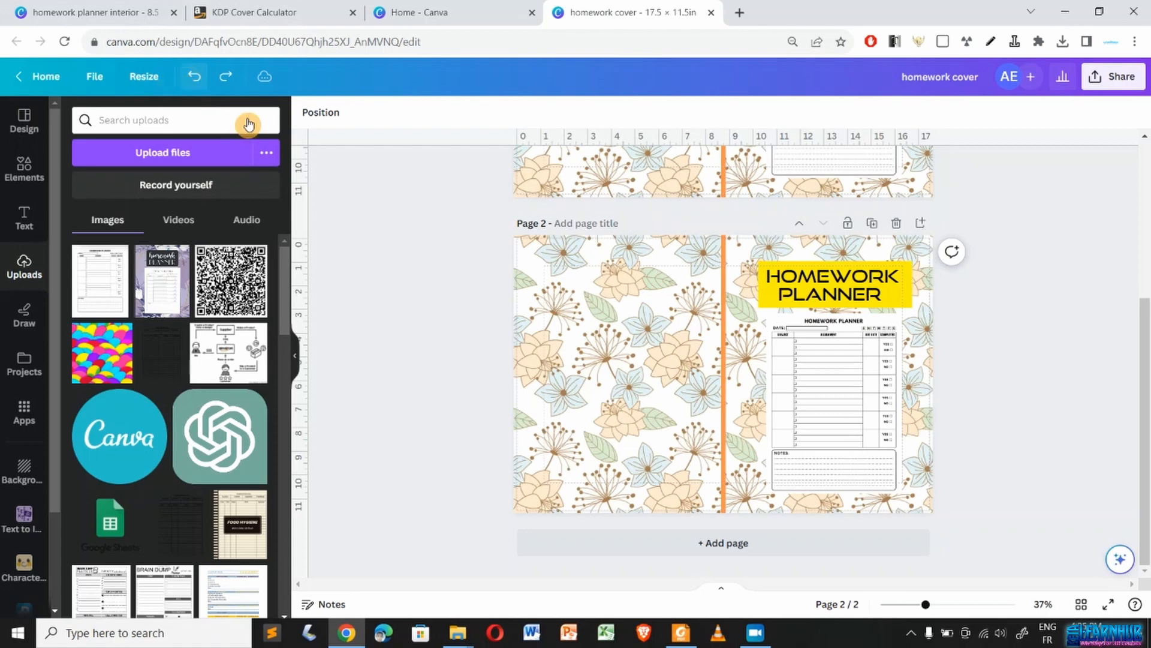
- Browse the background library for a different background for the page 2 cover
{"action": "left_click", "coordinate": [664, 337]}
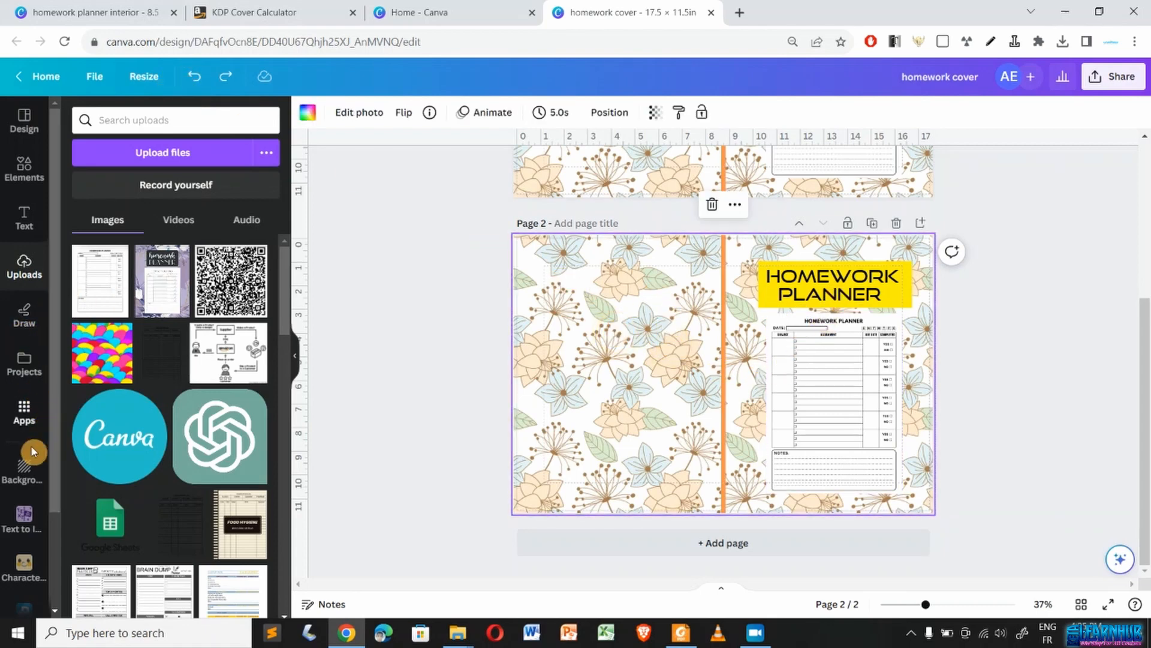
{"action": "left_click", "coordinate": [24, 466]}
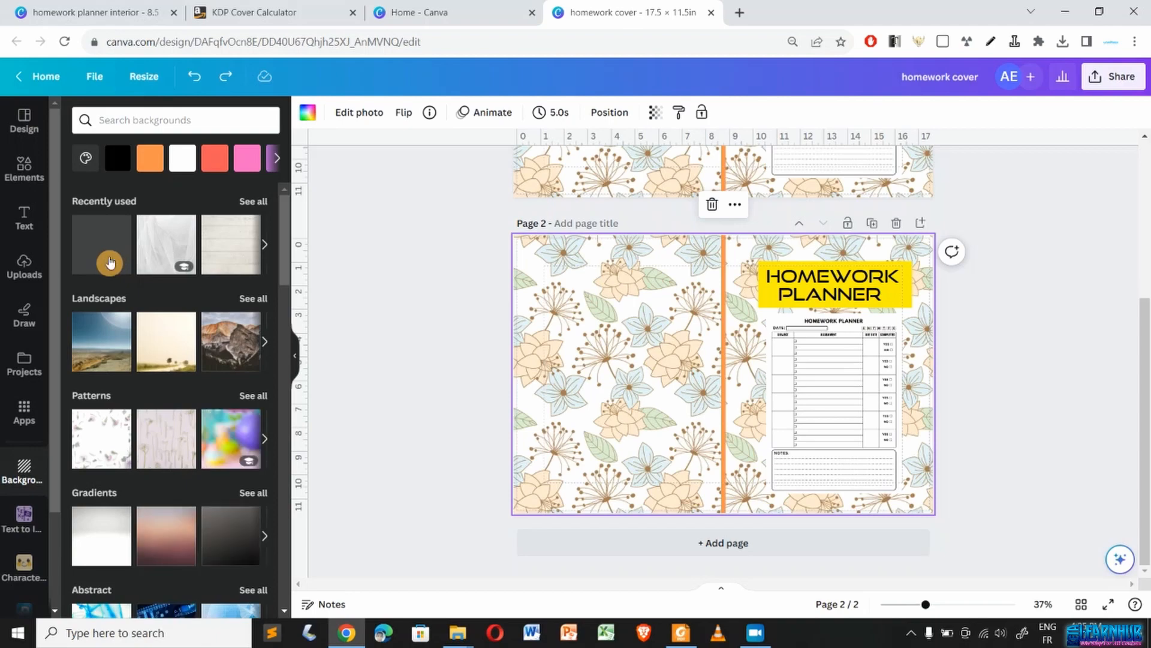
{"action": "scroll", "coordinate": [141, 442], "scroll_direction": "down", "scroll_amount": 5}
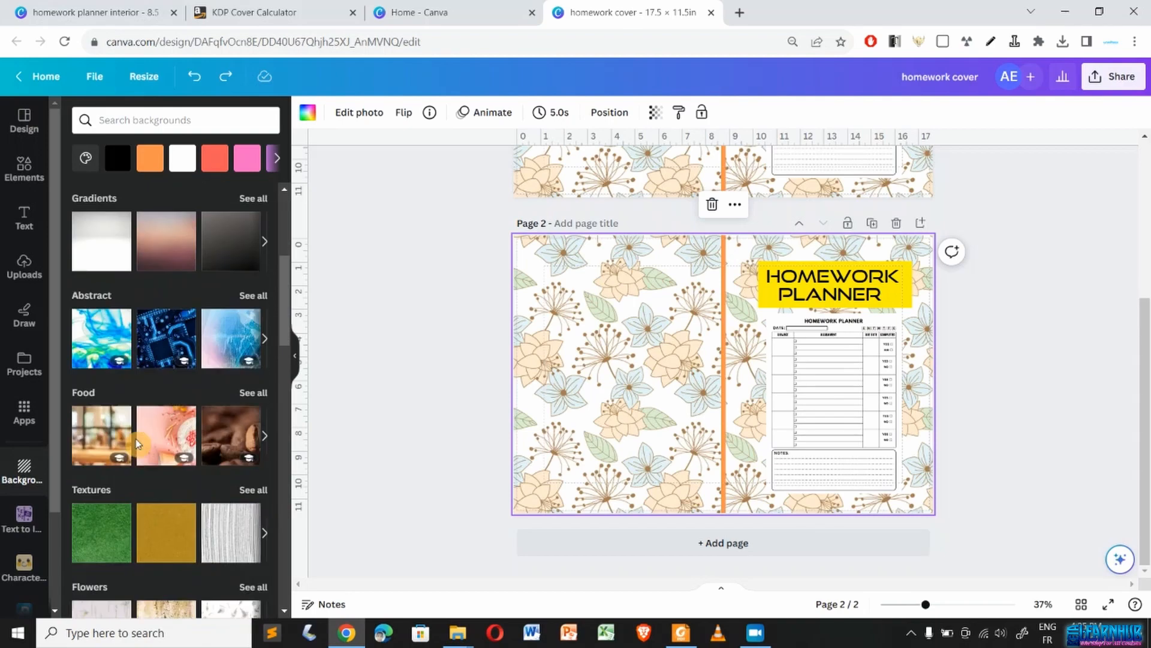
{"action": "scroll", "coordinate": [137, 444], "scroll_direction": "down", "scroll_amount": 7}
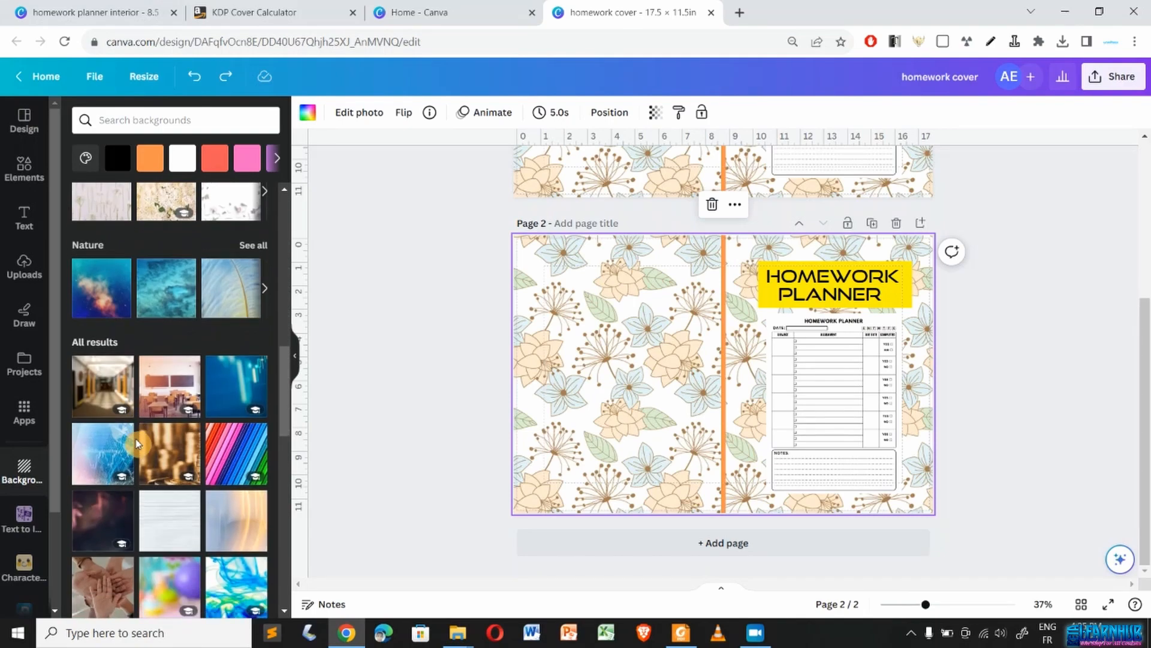
- Apply the light-blue confetti and streamers photo as the background of page 2
{"action": "scroll", "coordinate": [136, 443], "scroll_direction": "down", "scroll_amount": 3}
{"action": "scroll", "coordinate": [137, 444], "scroll_direction": "down", "scroll_amount": 3}
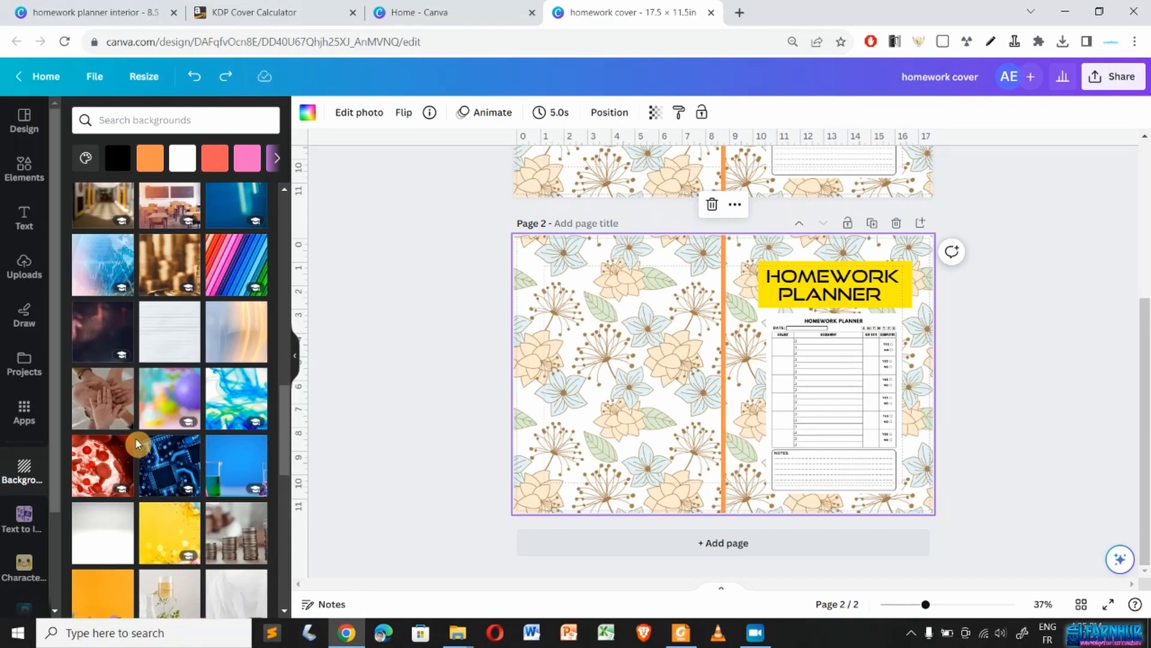
{"action": "scroll", "coordinate": [159, 491], "scroll_direction": "down", "scroll_amount": 3}
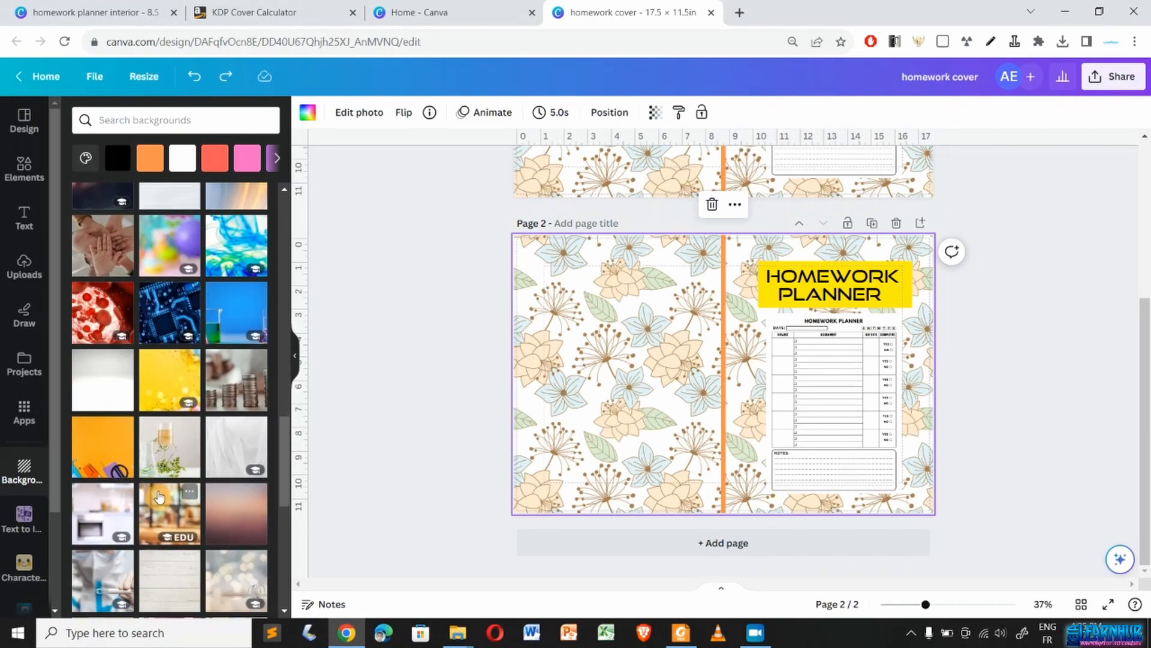
{"action": "scroll", "coordinate": [155, 513], "scroll_direction": "down", "scroll_amount": 3}
{"action": "scroll", "coordinate": [154, 513], "scroll_direction": "down", "scroll_amount": 3}
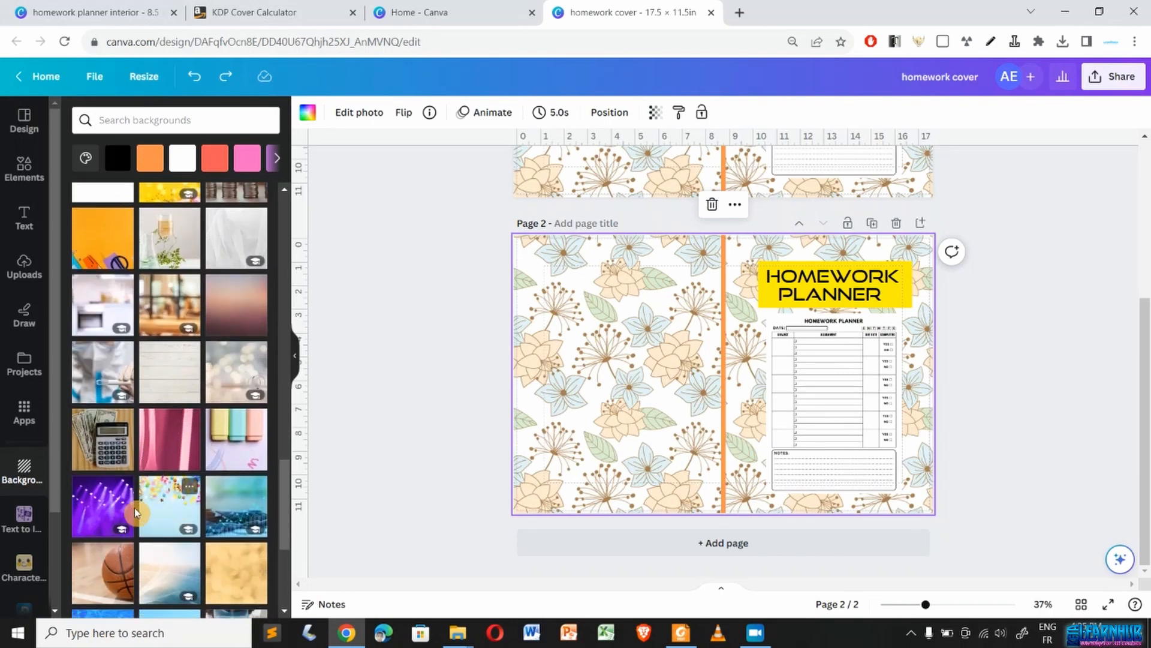
{"action": "left_click", "coordinate": [144, 511]}
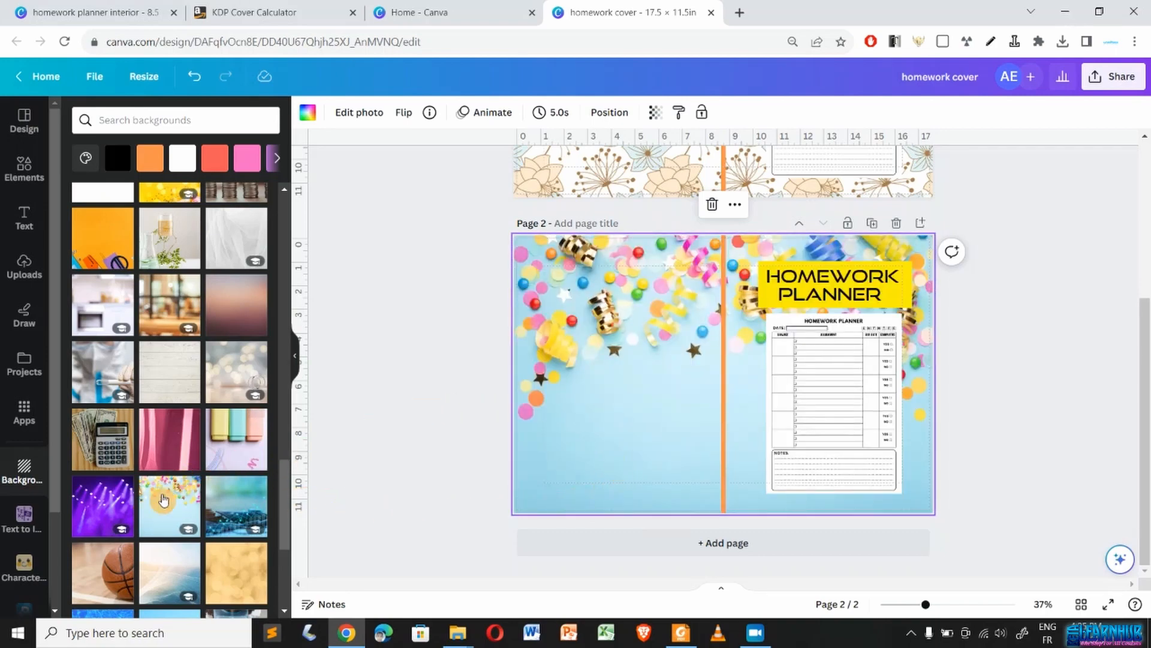
{"action": "scroll", "coordinate": [155, 519], "scroll_direction": "down", "scroll_amount": 3}
{"action": "scroll", "coordinate": [155, 521], "scroll_direction": "down", "scroll_amount": 2}
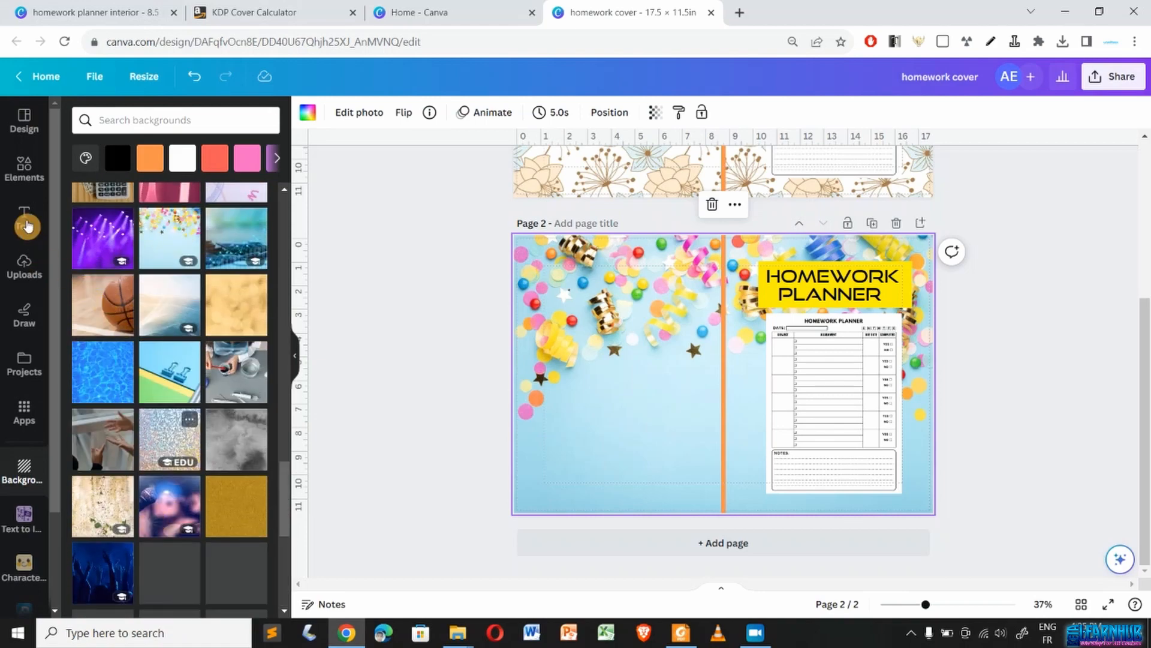
- Search the elements library for "school" and show results of all types
{"action": "left_click", "coordinate": [24, 170]}
{"action": "triple_click", "coordinate": [129, 122]}
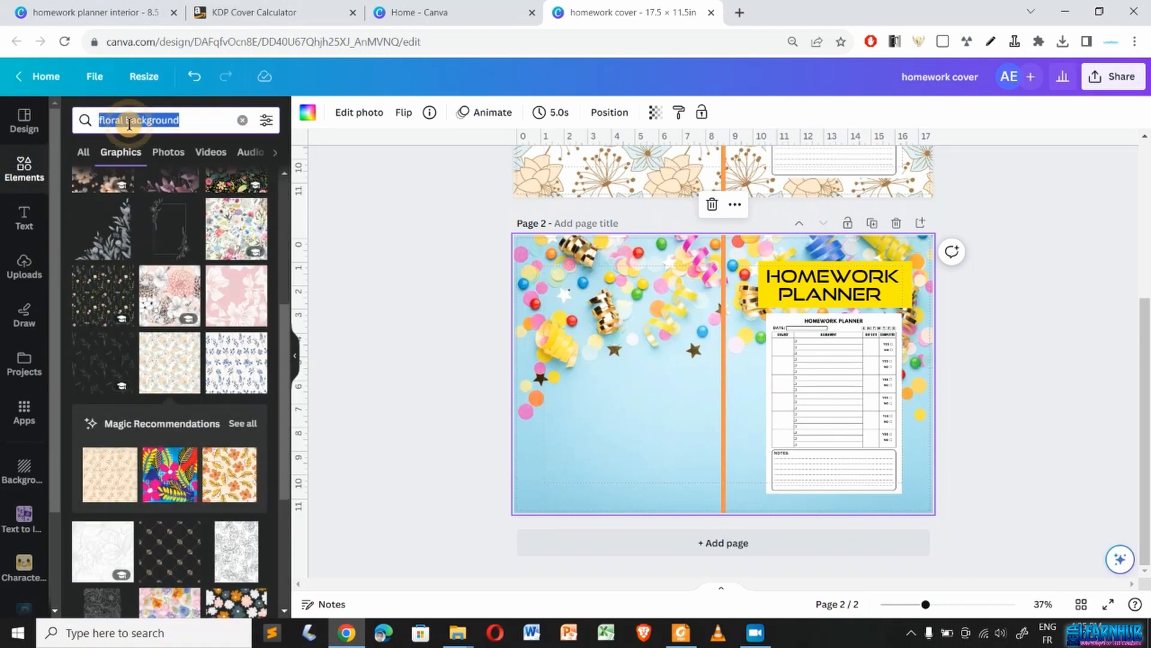
{"action": "type", "text": "scho"}
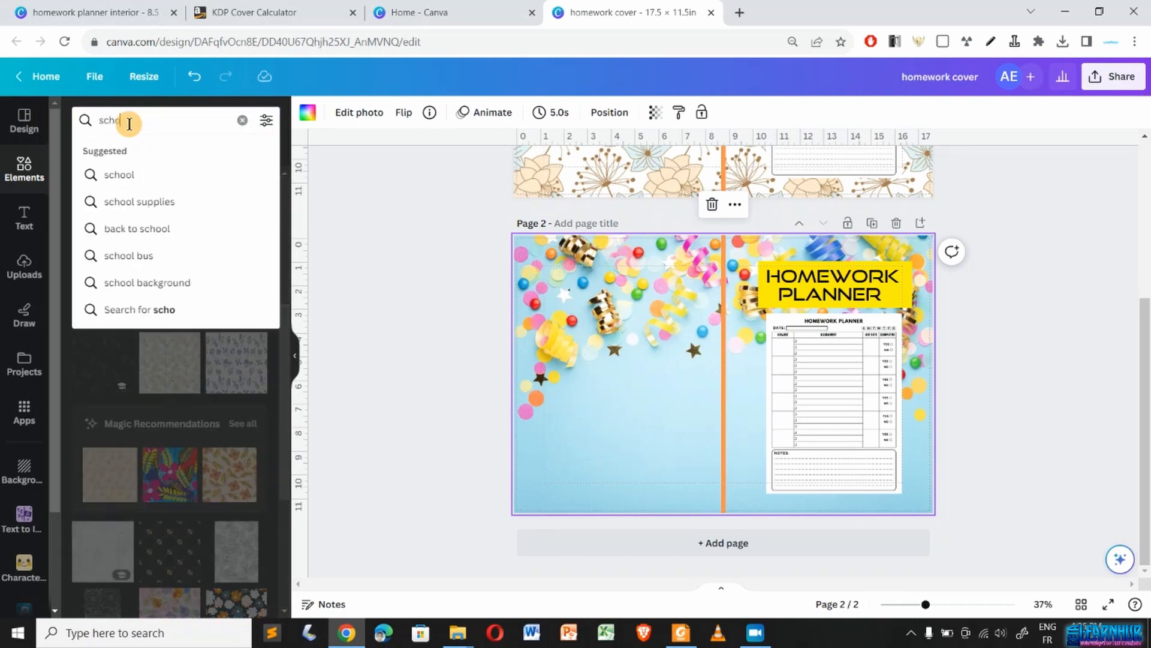
{"action": "type", "text": "ol"}
{"action": "key", "text": "Return"}
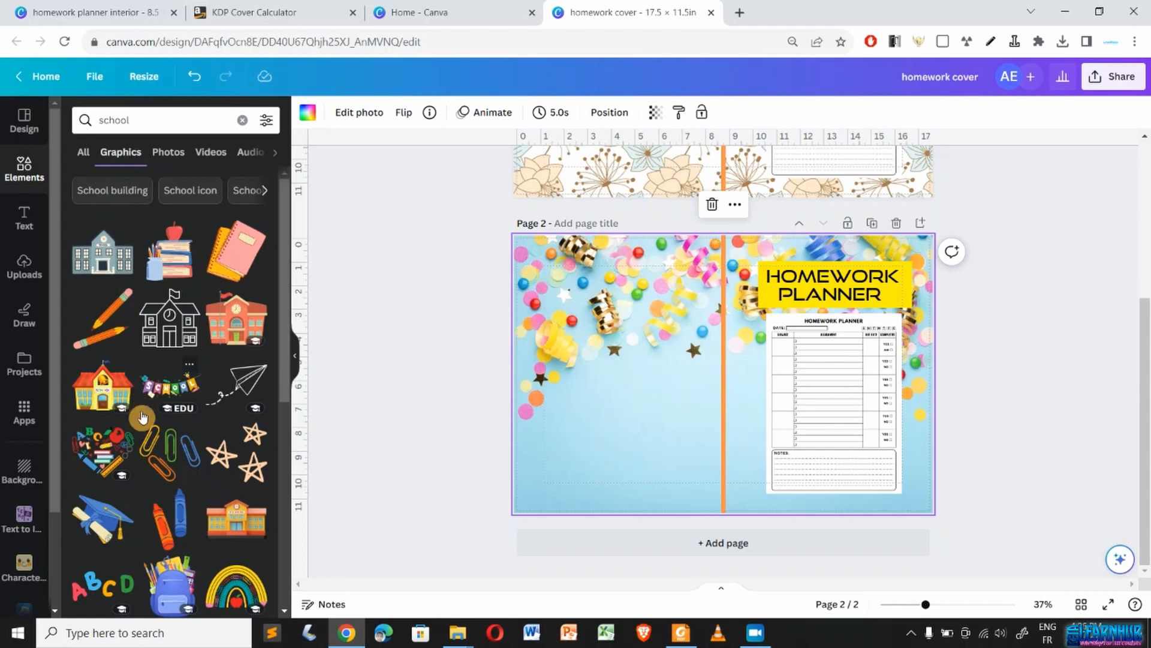
{"action": "scroll", "coordinate": [90, 286], "scroll_direction": "down", "scroll_amount": 3}
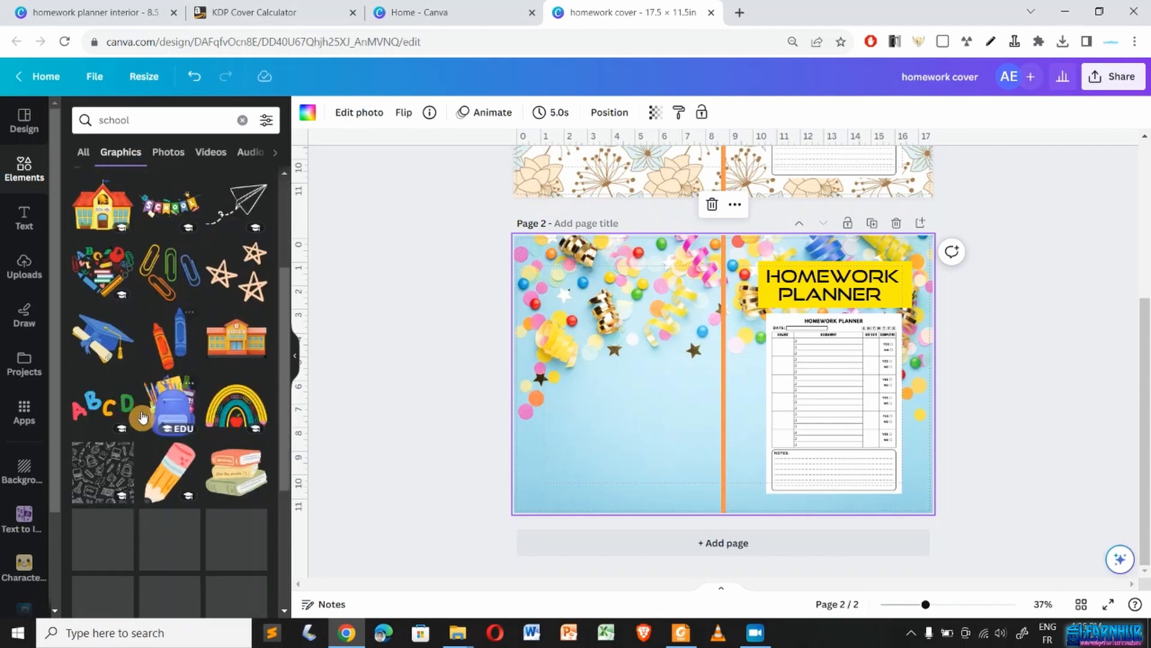
{"action": "left_click", "coordinate": [84, 151]}
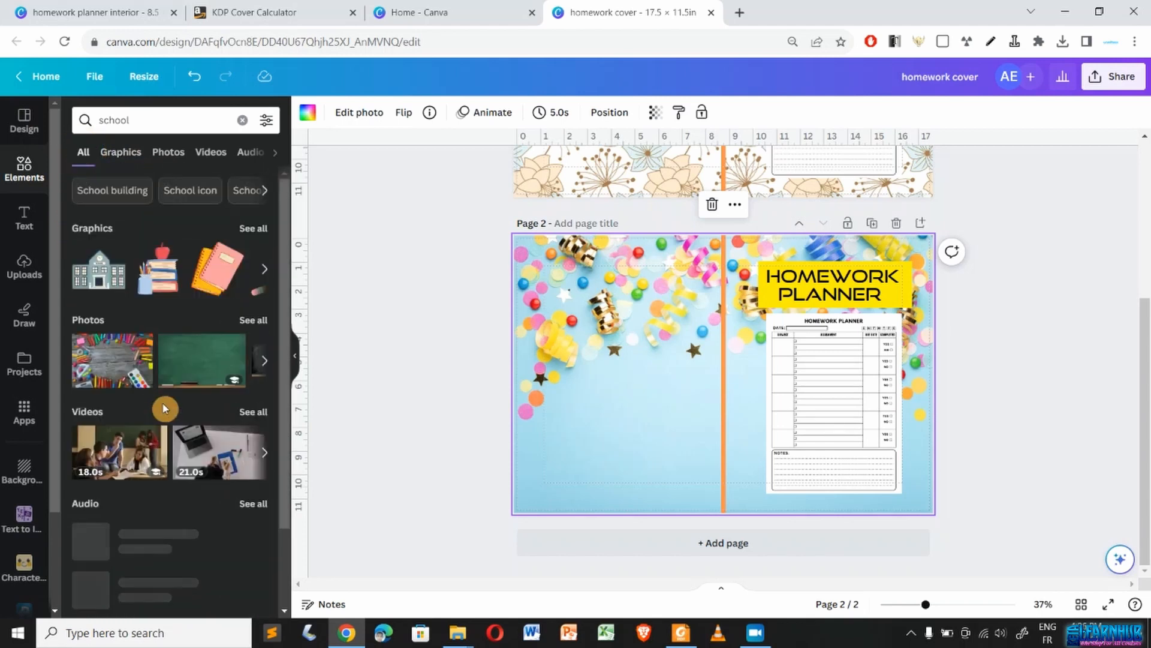
- Add the green chalkboard photo to page 2 and make it replace the page background
{"action": "left_click", "coordinate": [178, 362]}
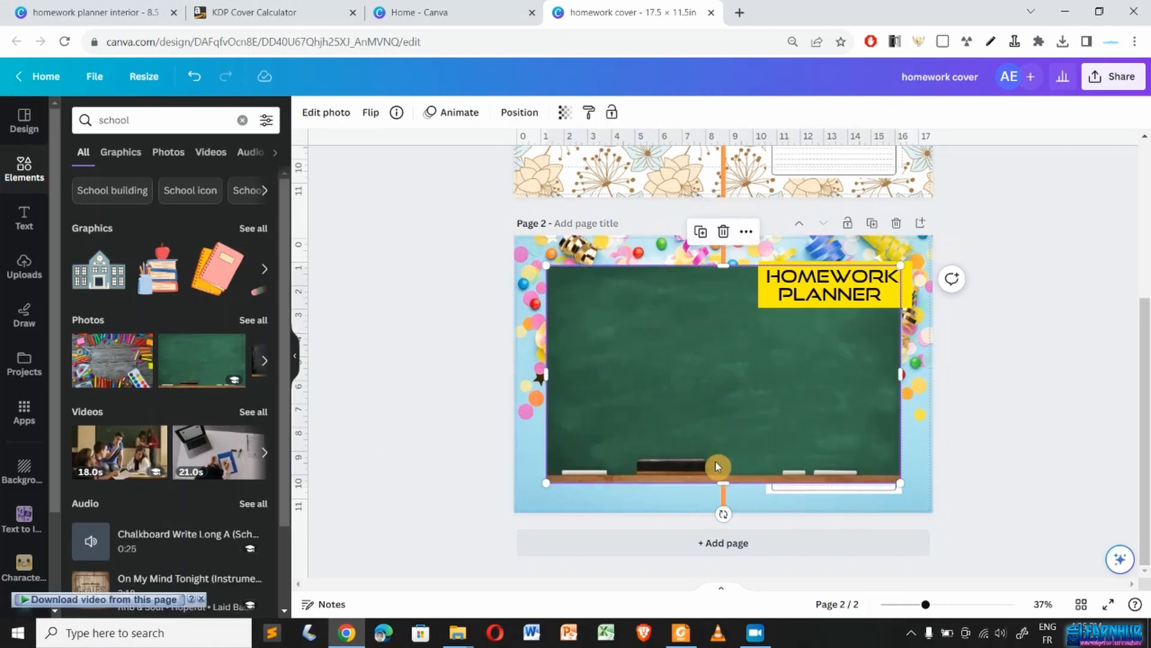
{"action": "right_click", "coordinate": [731, 419]}
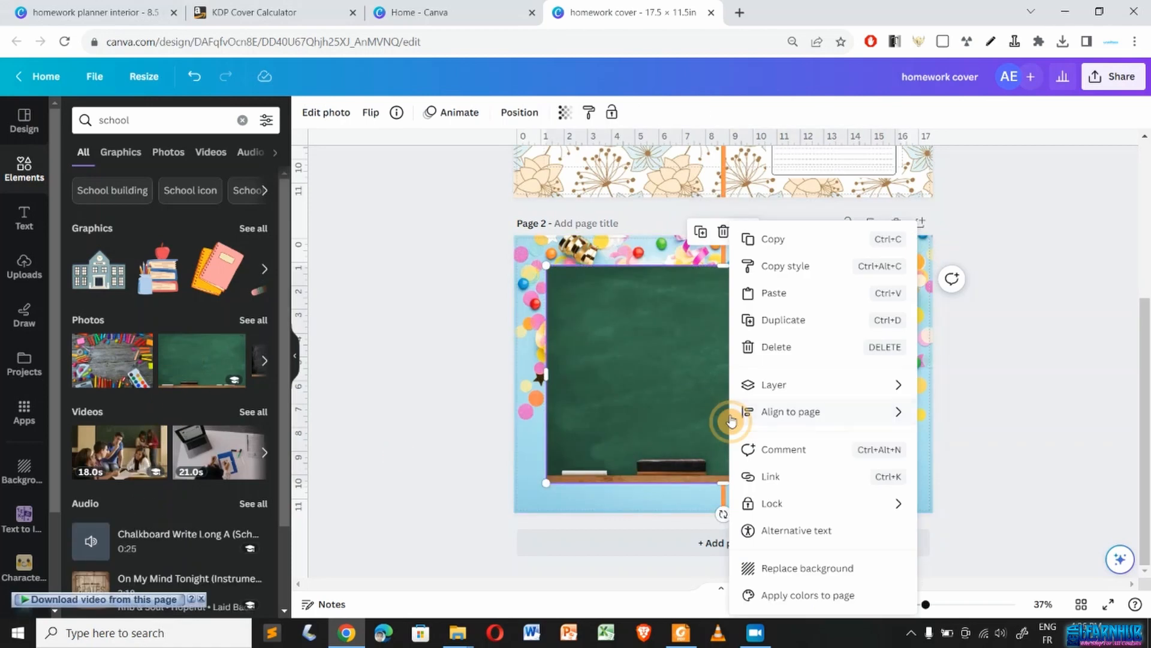
{"action": "left_click", "coordinate": [795, 565]}
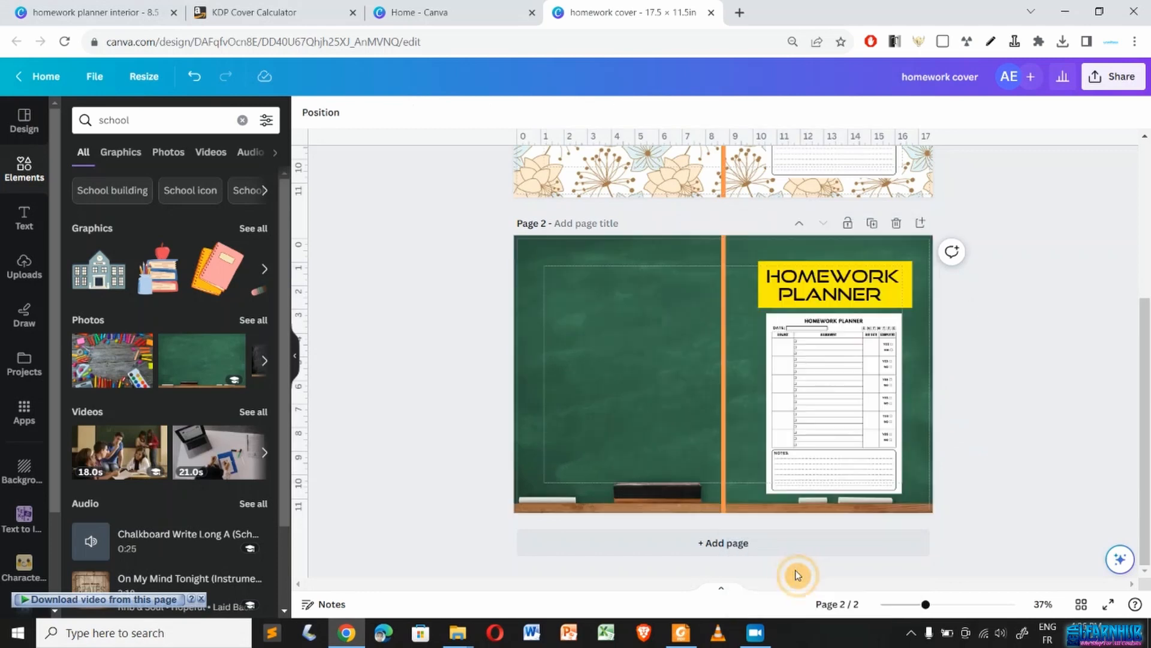
{"action": "left_click", "coordinate": [590, 413]}
- Replace the page 2 title's Background text effect with Lift and colour the text yellow #ffde59
{"action": "left_click", "coordinate": [820, 296]}
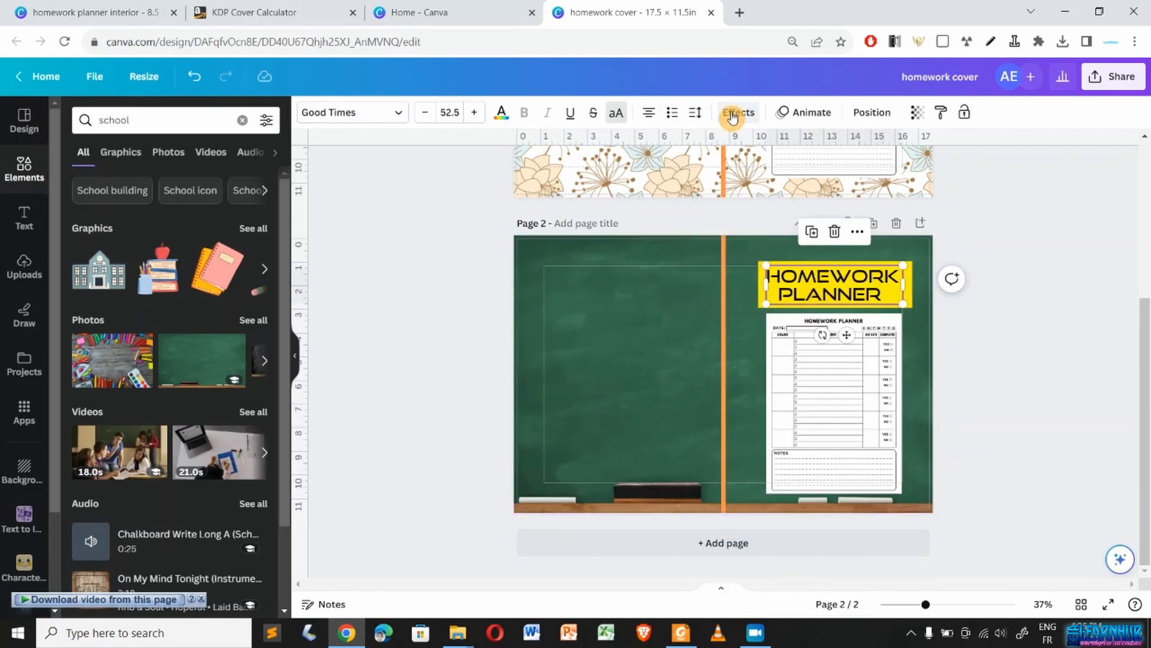
{"action": "left_click", "coordinate": [733, 115]}
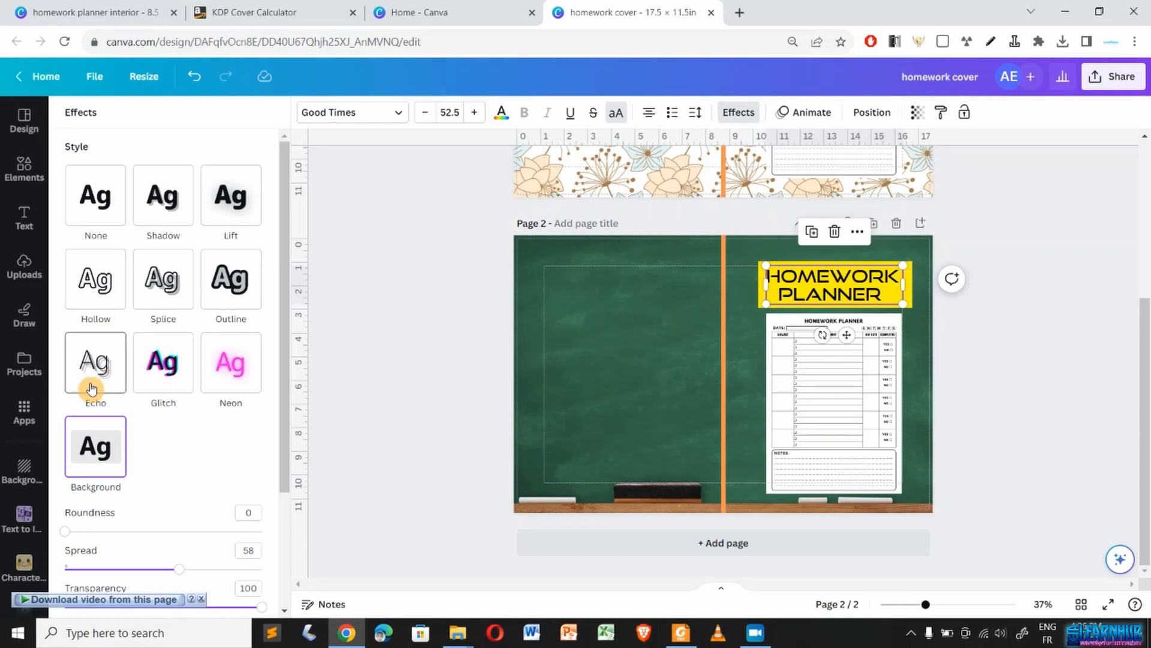
{"action": "left_click", "coordinate": [103, 214]}
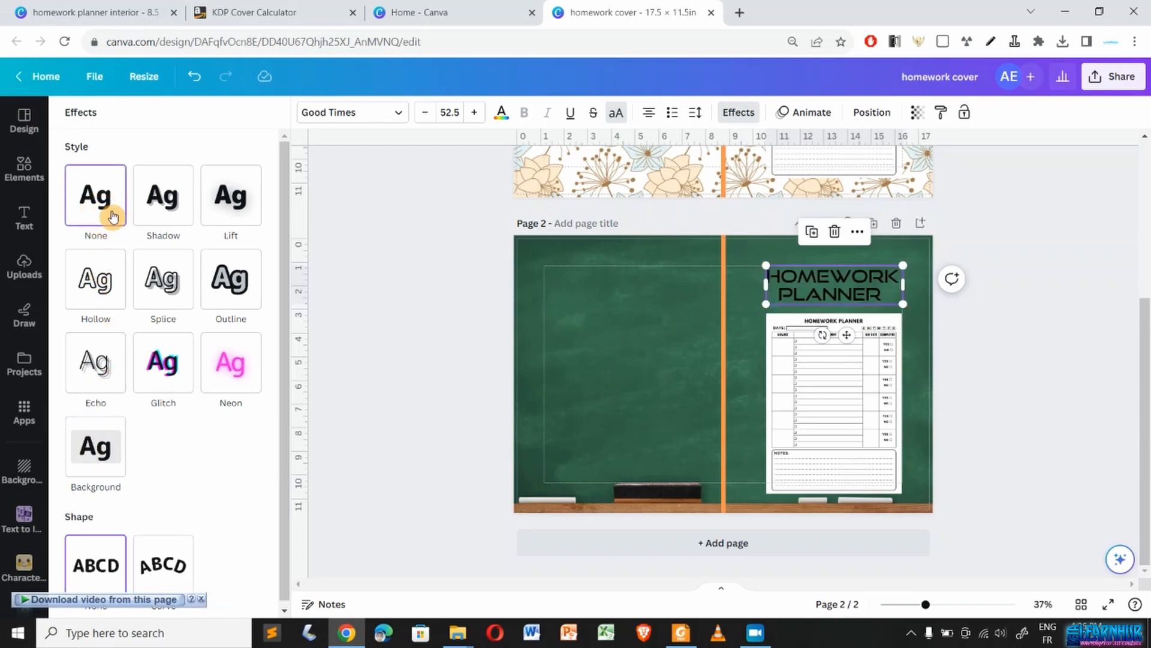
{"action": "left_click", "coordinate": [218, 203]}
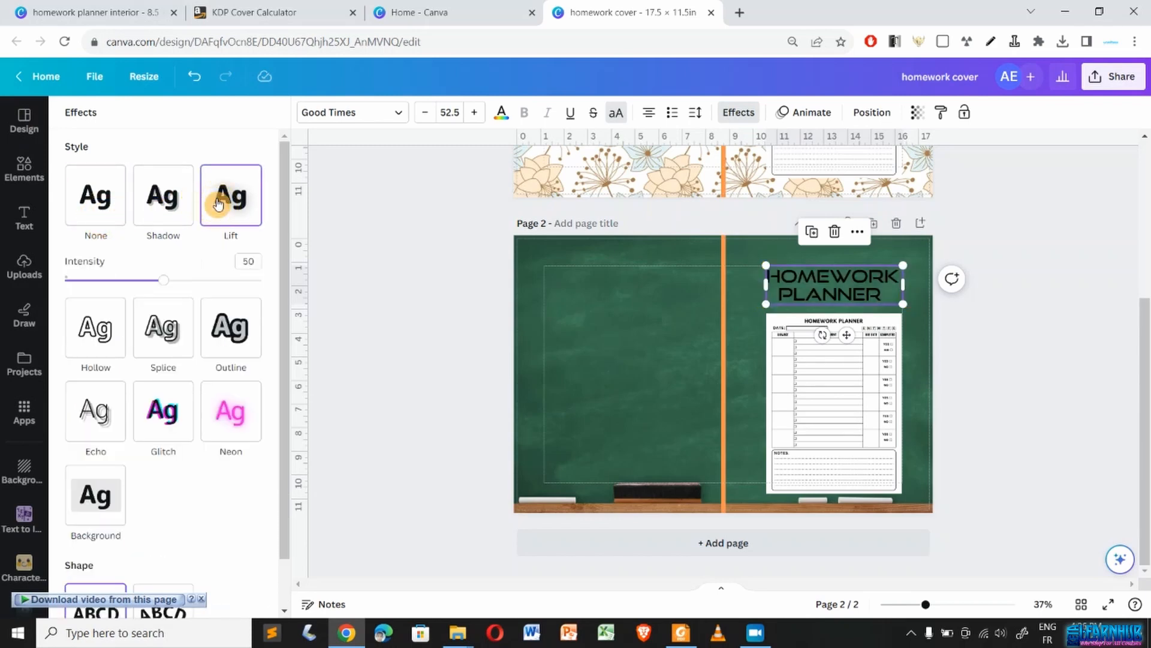
{"action": "left_click", "coordinate": [502, 113]}
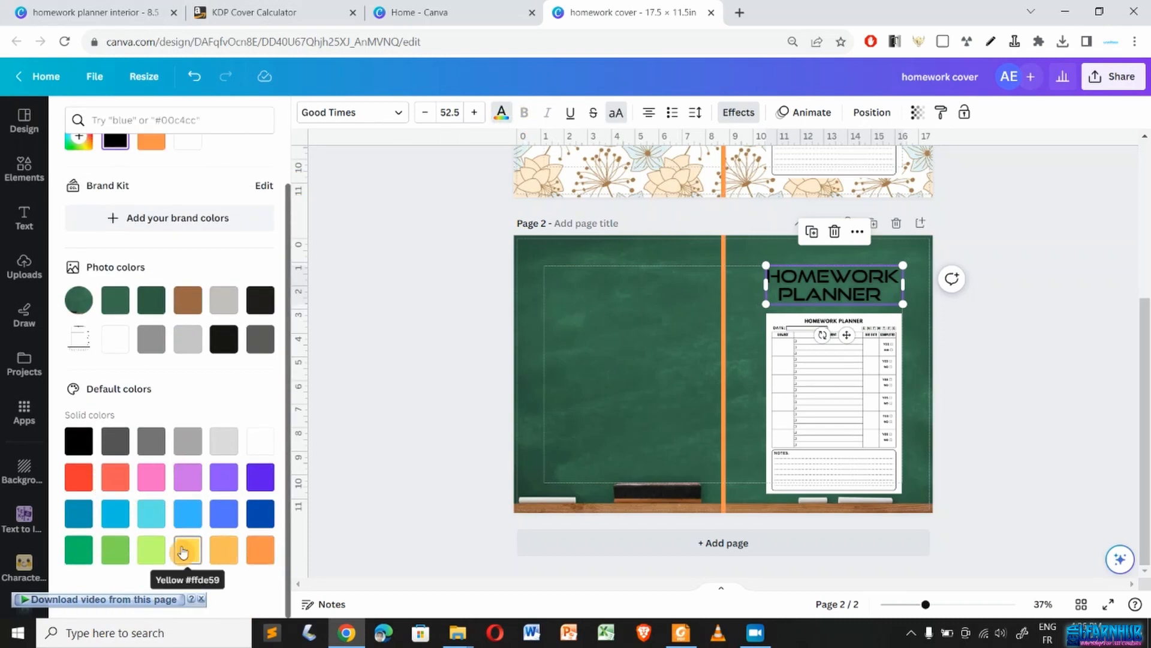
{"action": "left_click", "coordinate": [183, 551]}
- Move the planner page image on the front cover up slightly so it sits directly beneath the title
{"action": "left_click", "coordinate": [794, 390]}
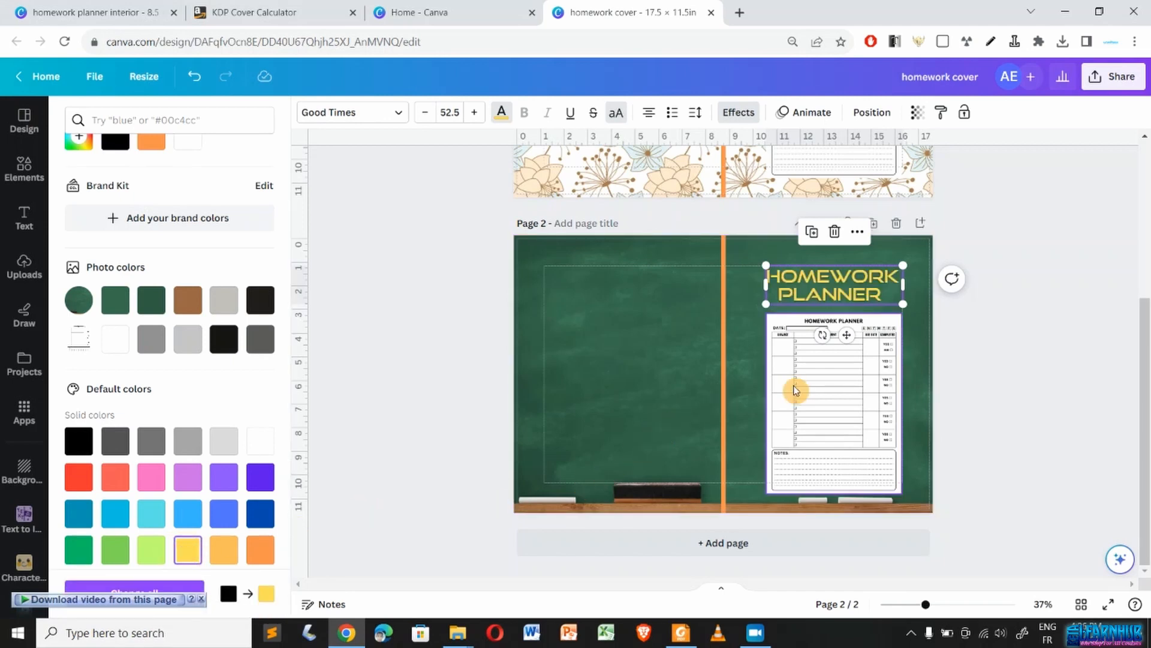
{"action": "left_click_drag", "start_coordinate": [794, 388], "coordinate": [793, 380]}
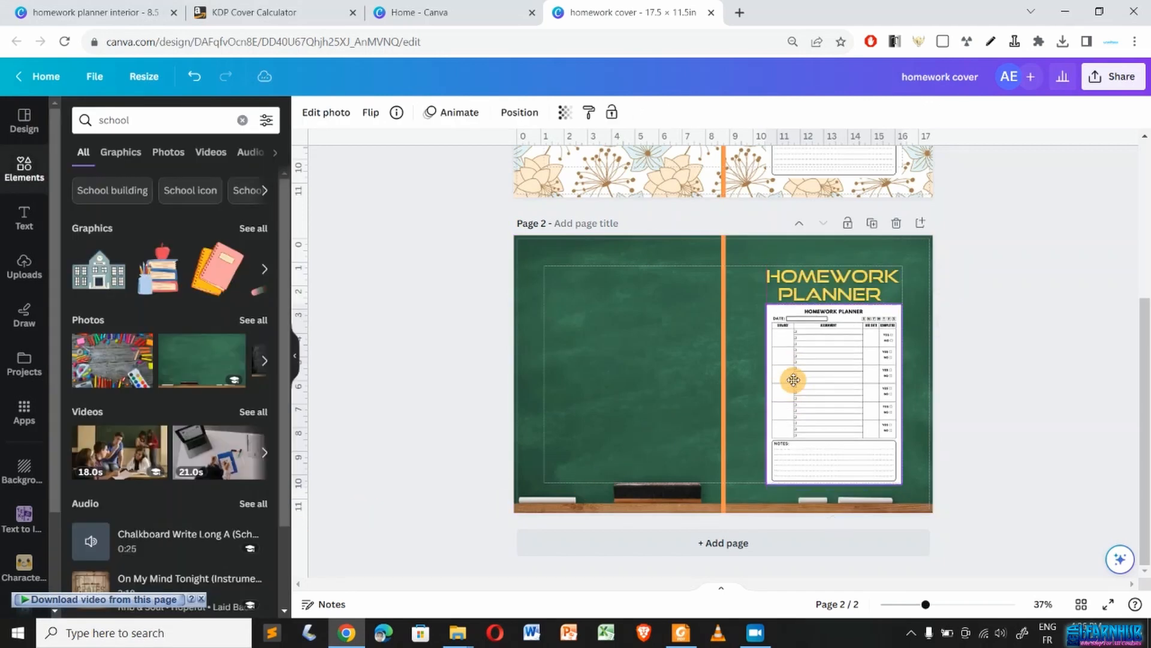
{"action": "left_click", "coordinate": [616, 393]}
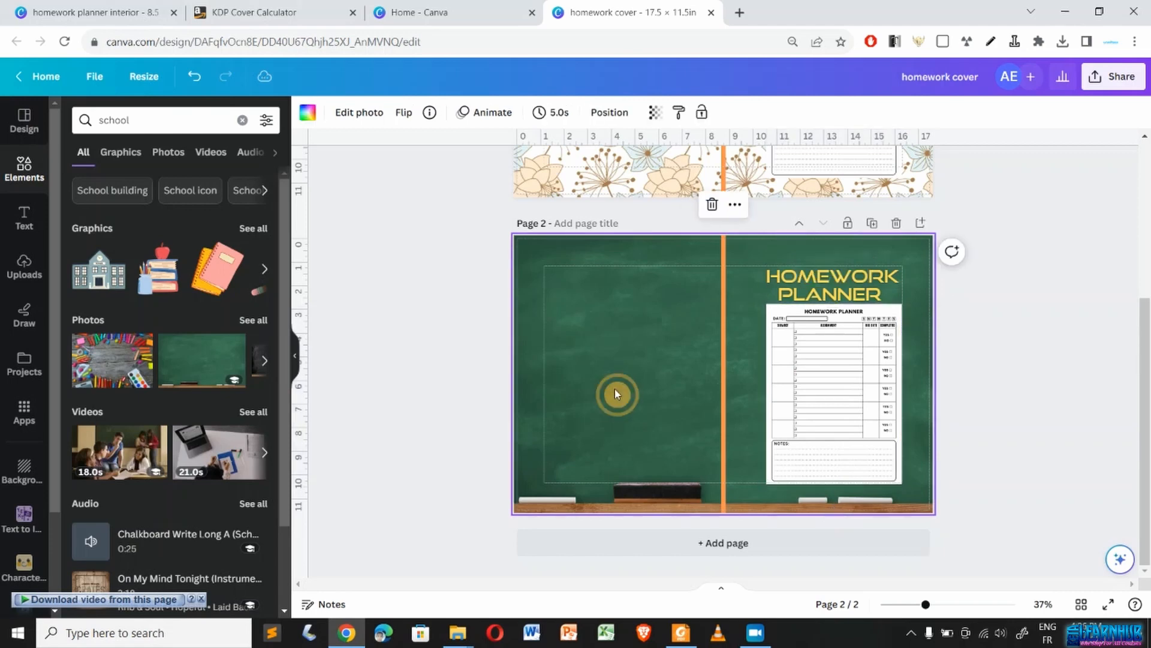
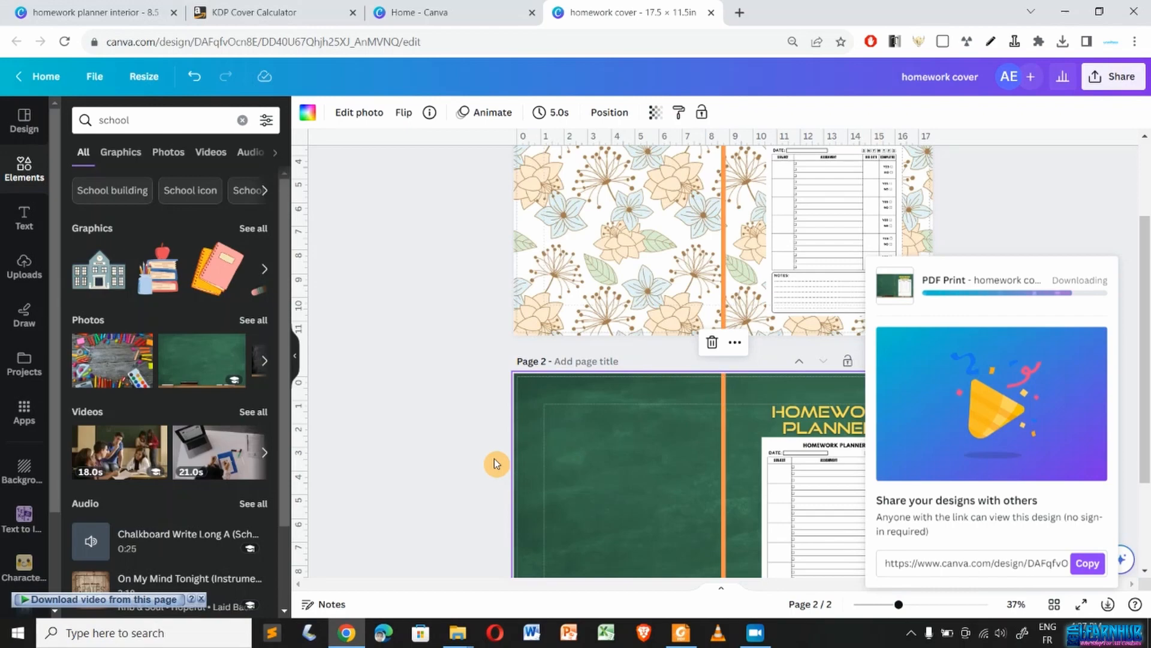
- Try an enlarged duplicate of the planner page image on the back cover and delete it again
{"action": "scroll", "coordinate": [436, 468], "scroll_direction": "down", "scroll_amount": 3}
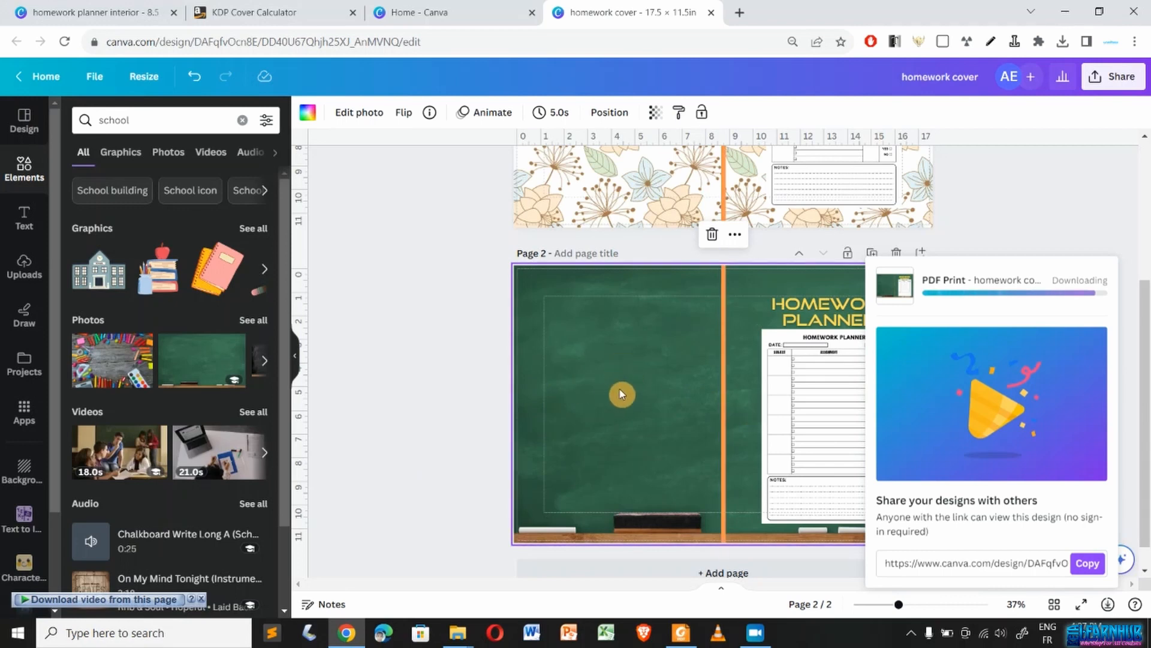
{"action": "left_click", "coordinate": [828, 426]}
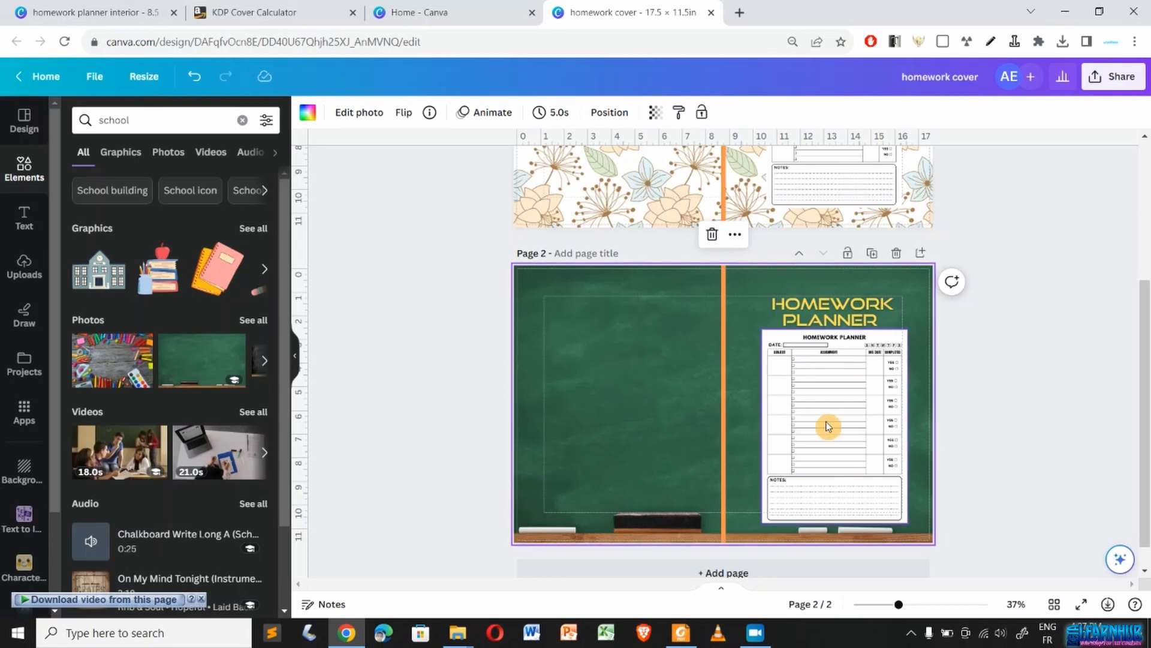
{"action": "left_click", "coordinate": [810, 295]}
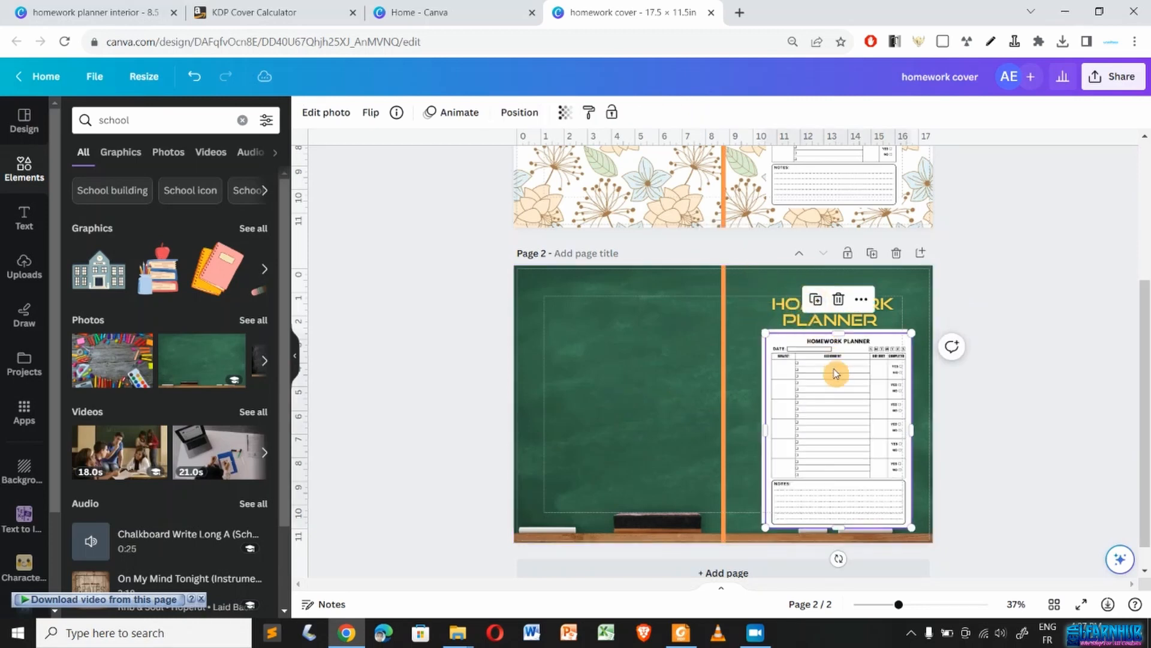
{"action": "left_click_drag", "start_coordinate": [836, 401], "coordinate": [581, 330]}
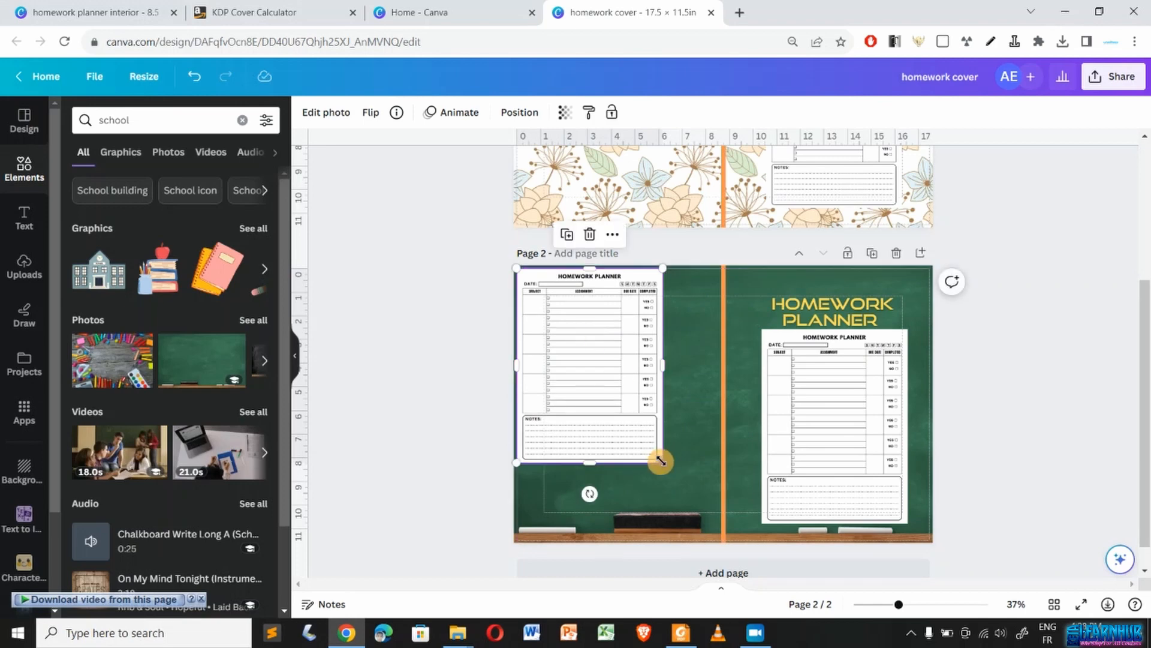
{"action": "left_click_drag", "start_coordinate": [660, 461], "coordinate": [702, 516]}
{"action": "left_click_drag", "start_coordinate": [610, 427], "coordinate": [620, 427]}
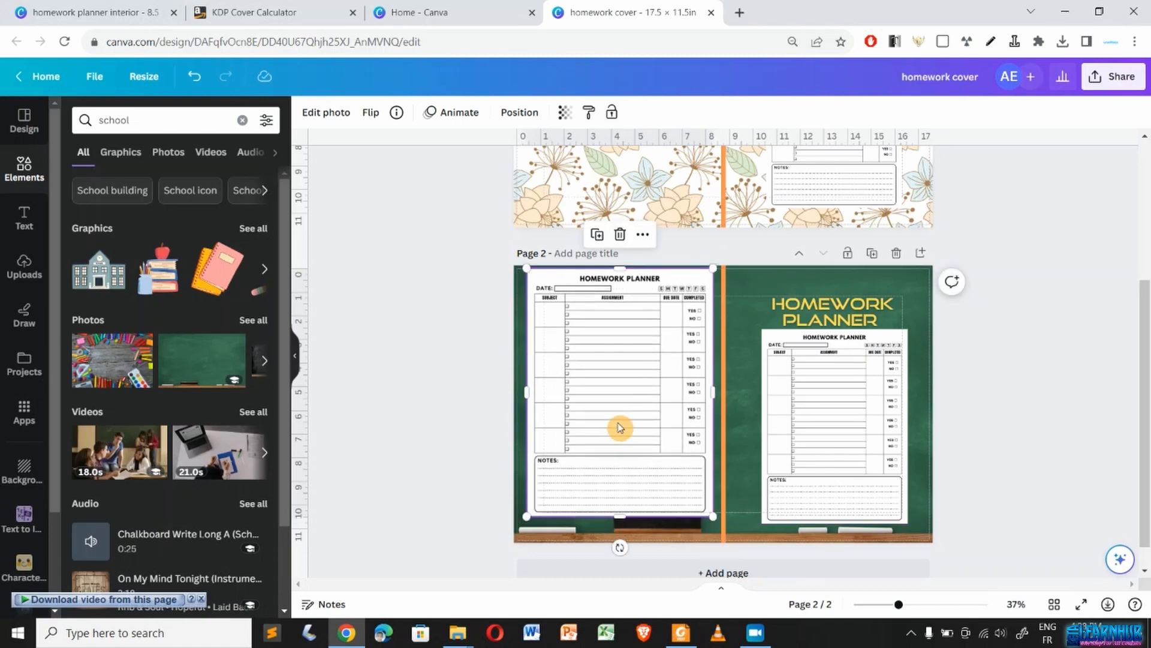
{"action": "key", "text": "Delete"}
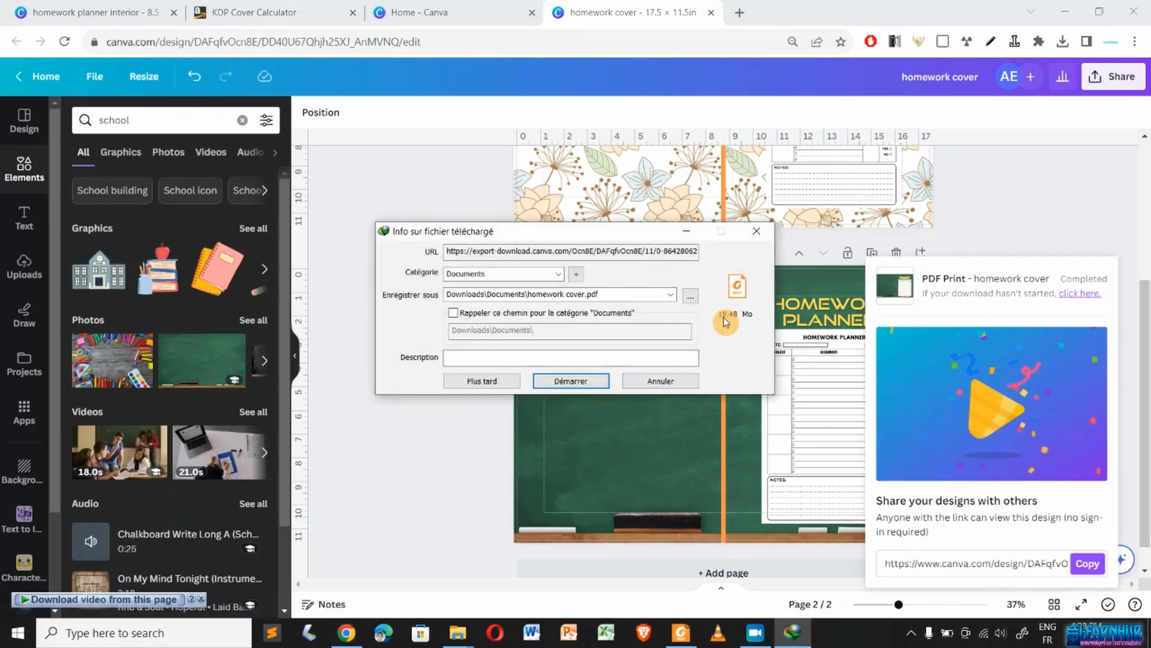
- Start downloading homework cover.pdf to the Documents download folder and return to the page 2 cover
{"action": "left_click", "coordinate": [569, 381]}
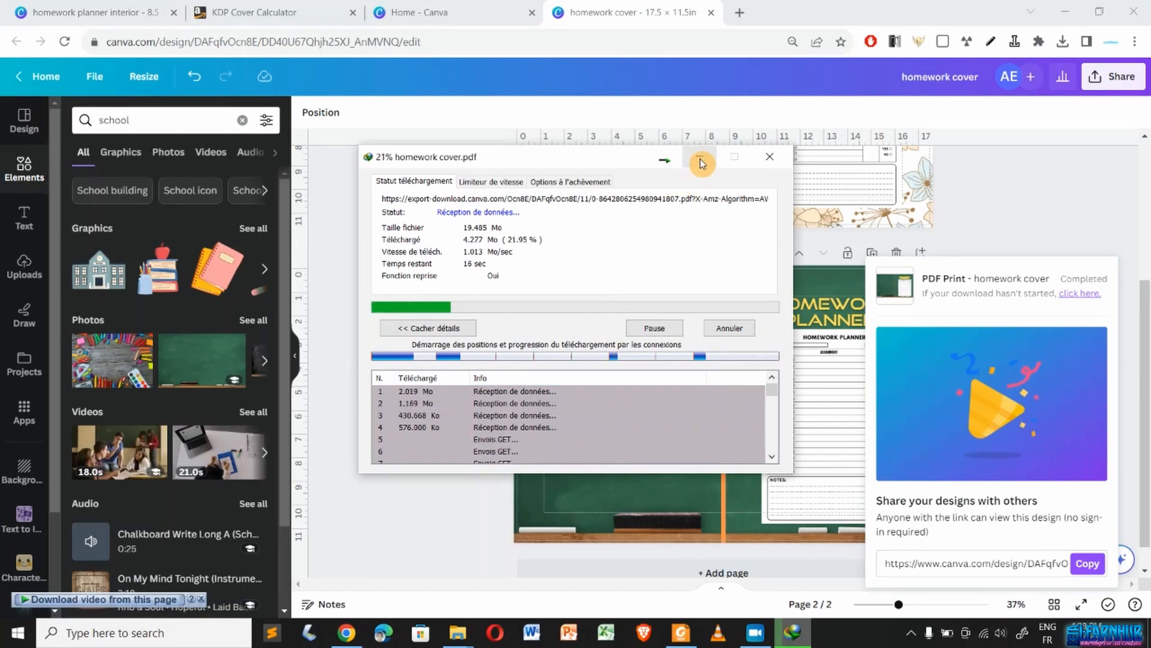
{"action": "left_click", "coordinate": [700, 157]}
{"action": "left_click", "coordinate": [655, 441]}
{"action": "left_click", "coordinate": [655, 440]}
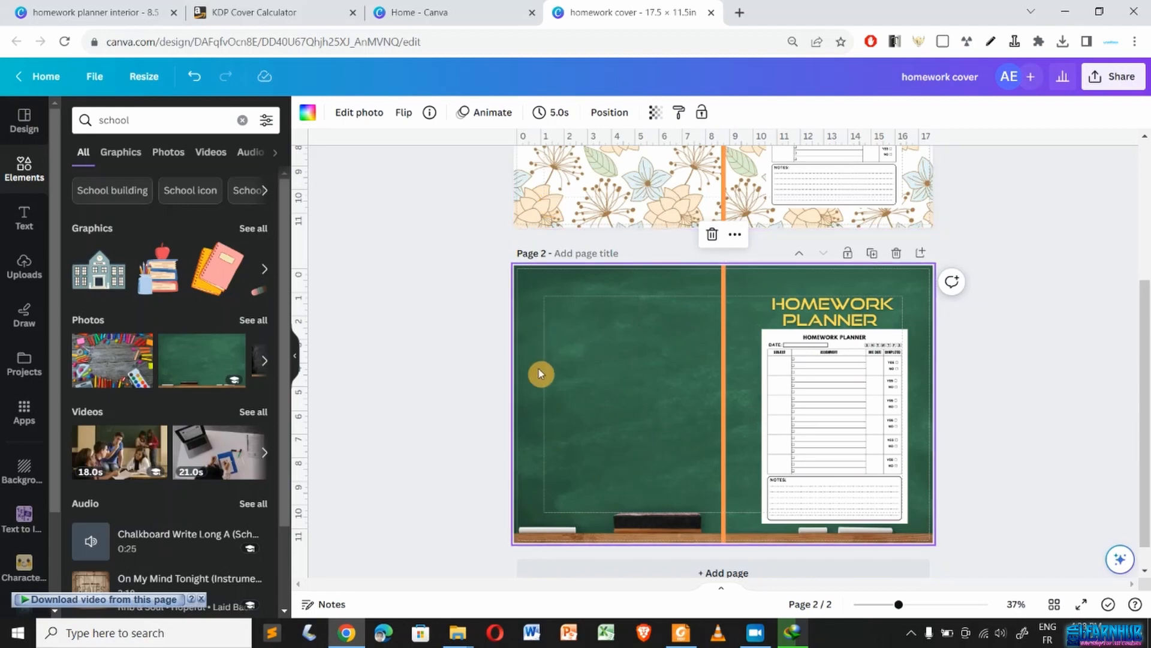
- Open the 17.5 x 11.5 in design "hbp 80" from the recent designs on the Canva home page
{"action": "left_click", "coordinate": [429, 13]}
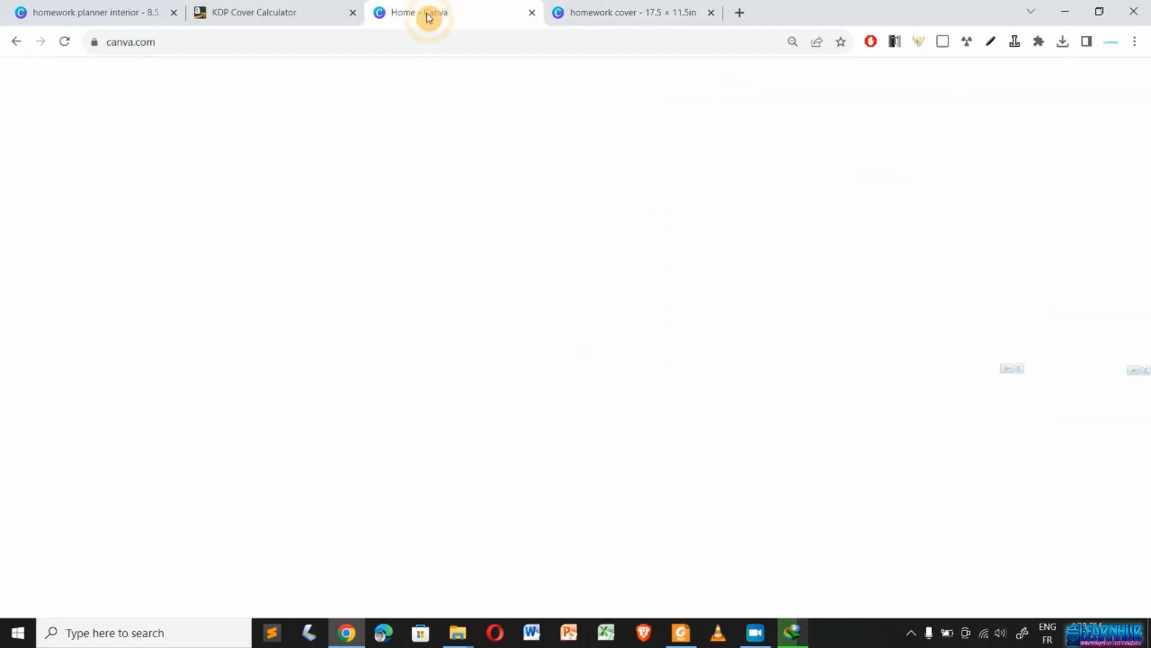
{"action": "scroll", "coordinate": [530, 381], "scroll_direction": "down", "scroll_amount": 3}
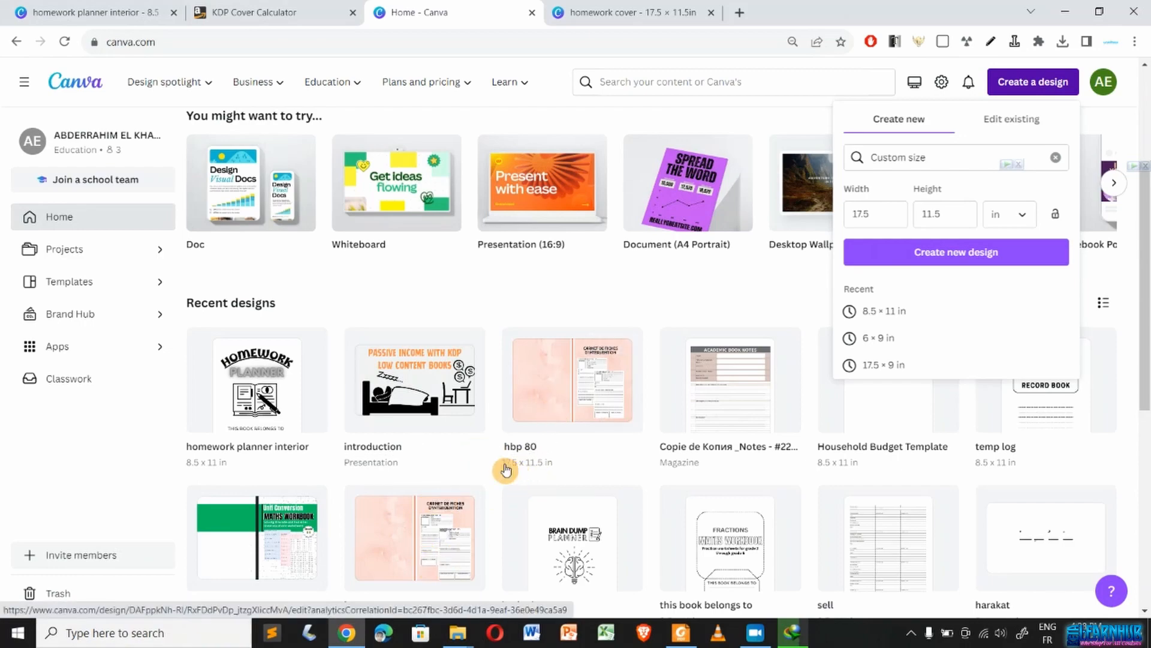
{"action": "scroll", "coordinate": [501, 463], "scroll_direction": "up", "scroll_amount": 3}
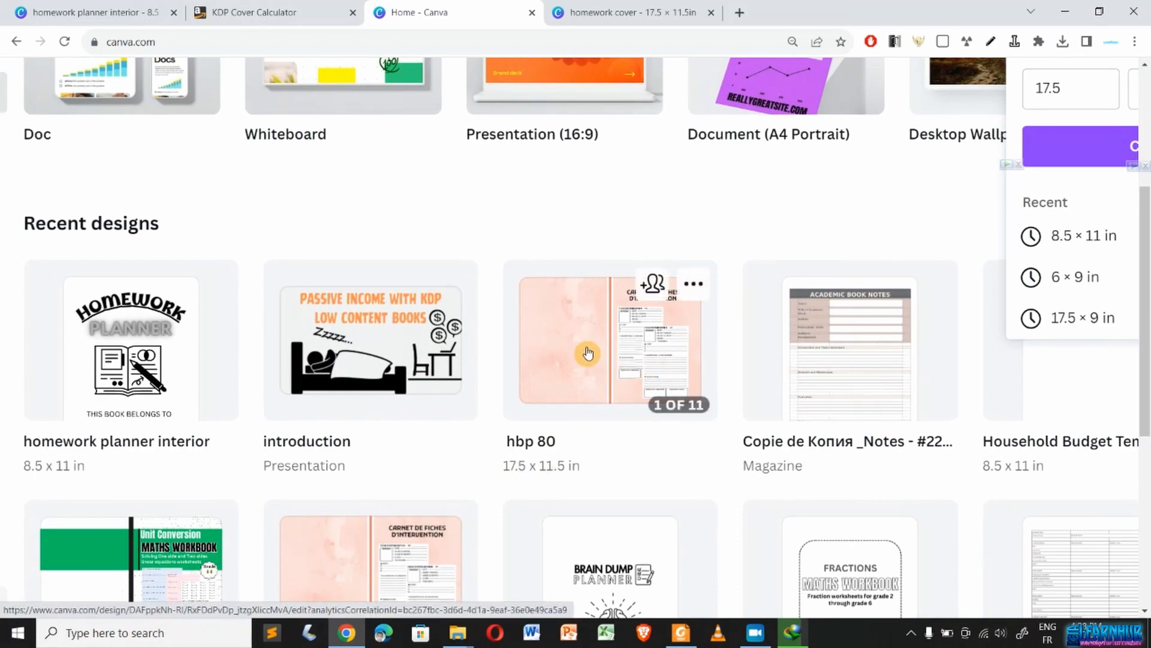
{"action": "scroll", "coordinate": [588, 354], "scroll_direction": "down", "scroll_amount": 3}
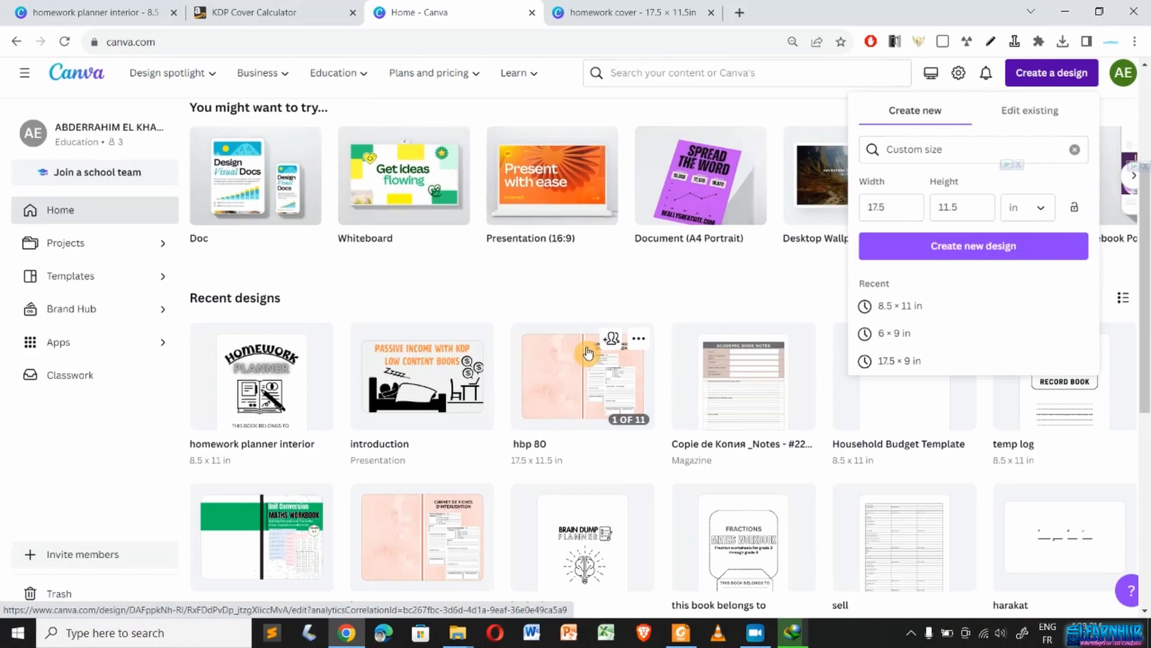
{"action": "left_click", "coordinate": [569, 373]}
{"action": "left_click", "coordinate": [569, 373]}
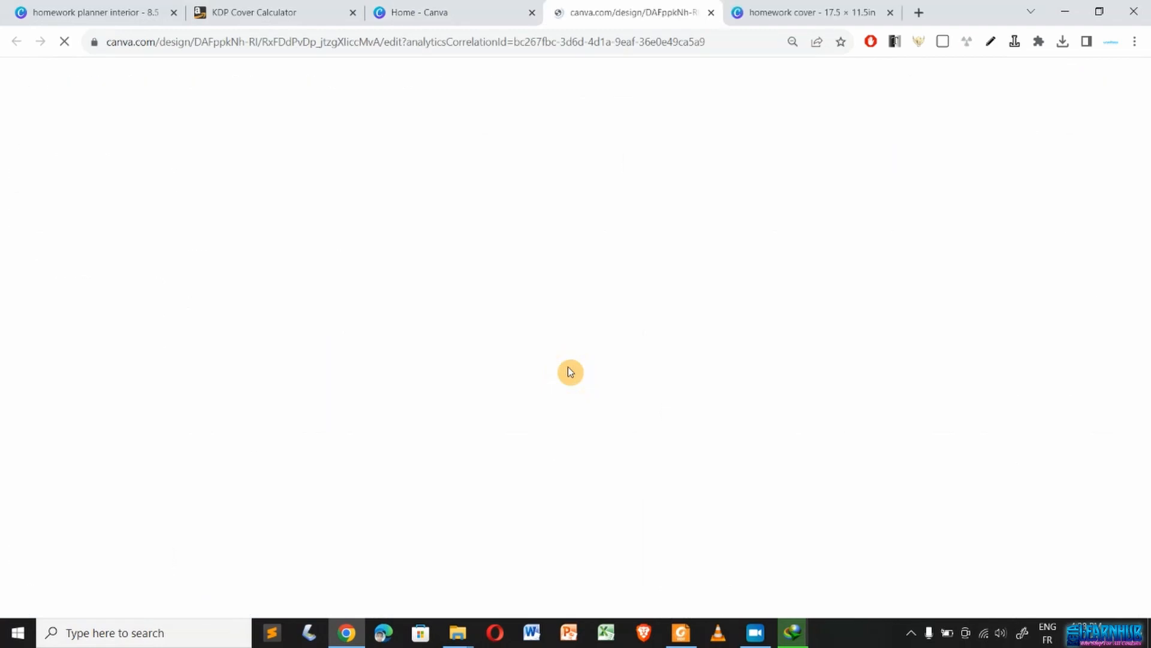
- Return to the homework cover design in the browser and close its tab
{"action": "left_click", "coordinate": [783, 13]}
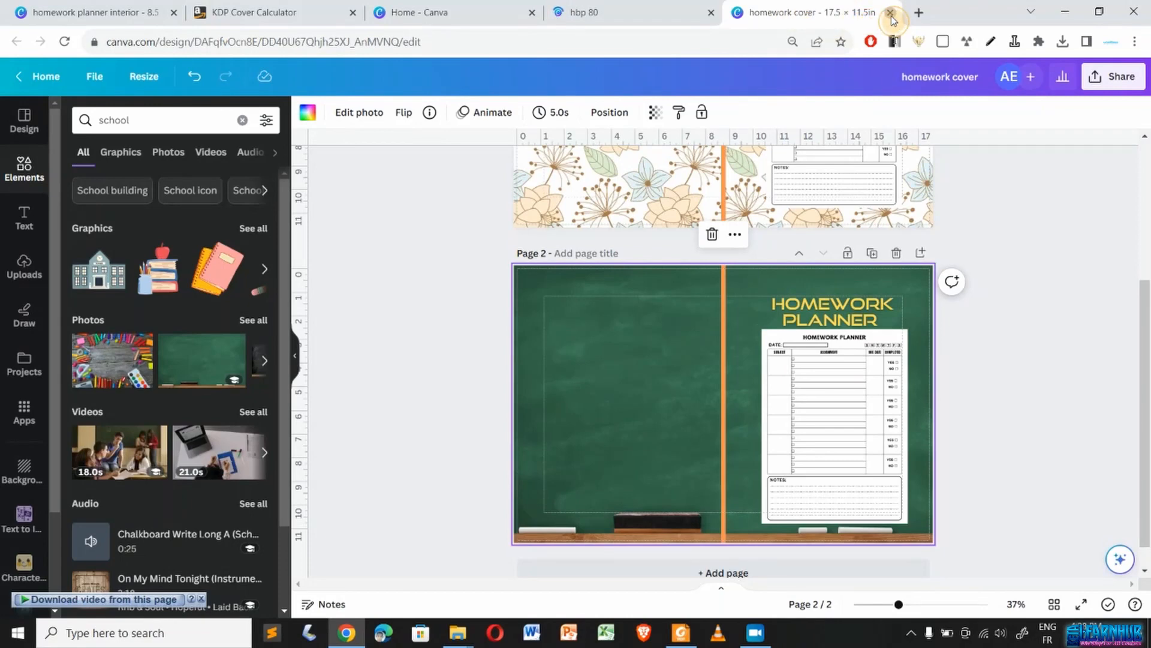
{"action": "key", "text": "ctrl+w"}
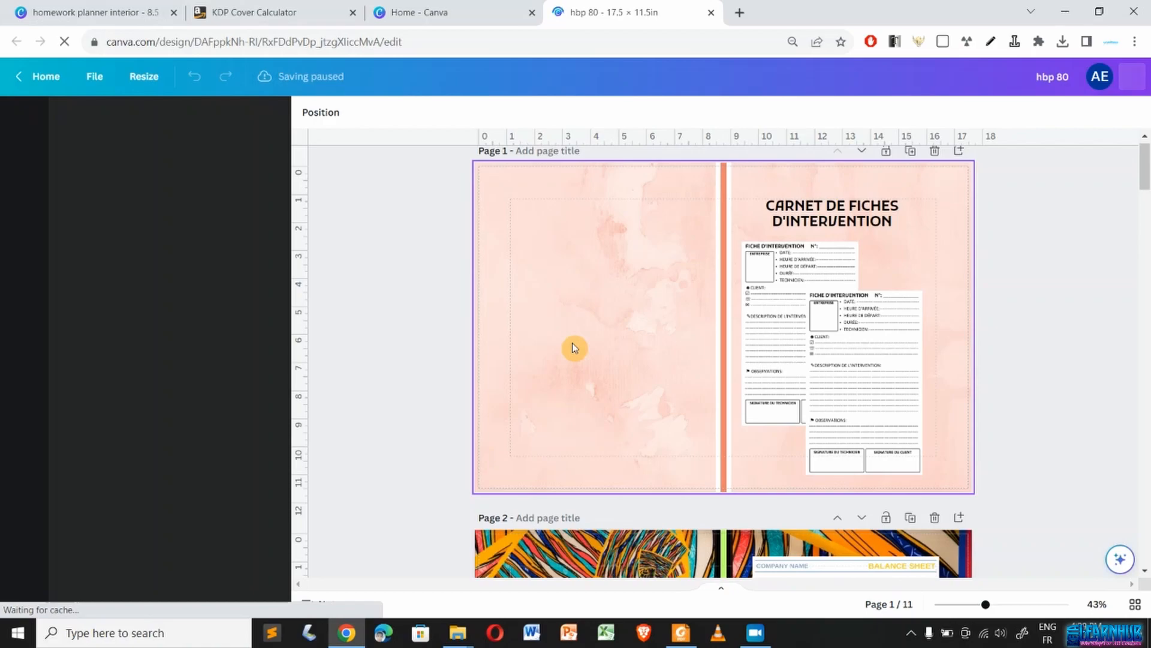
- Look through the earlier book covers on the pages of the hbp 80 design, and close that design
{"action": "scroll", "coordinate": [650, 572], "scroll_direction": "down", "scroll_amount": 5}
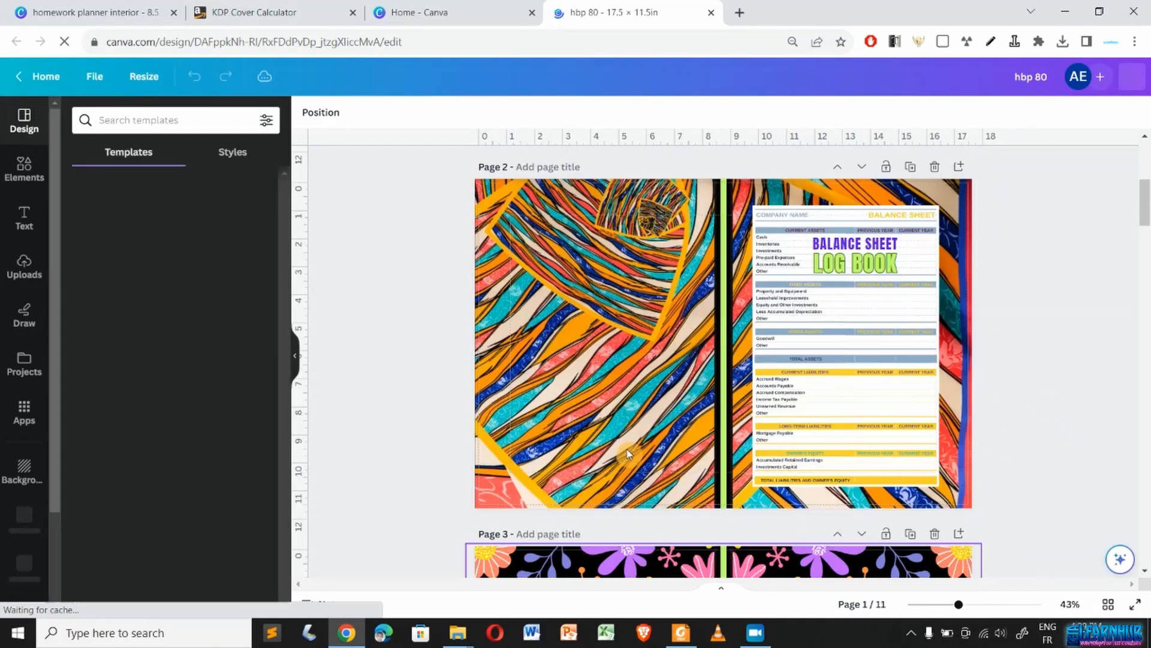
{"action": "scroll", "coordinate": [585, 358], "scroll_direction": "down", "scroll_amount": 1}
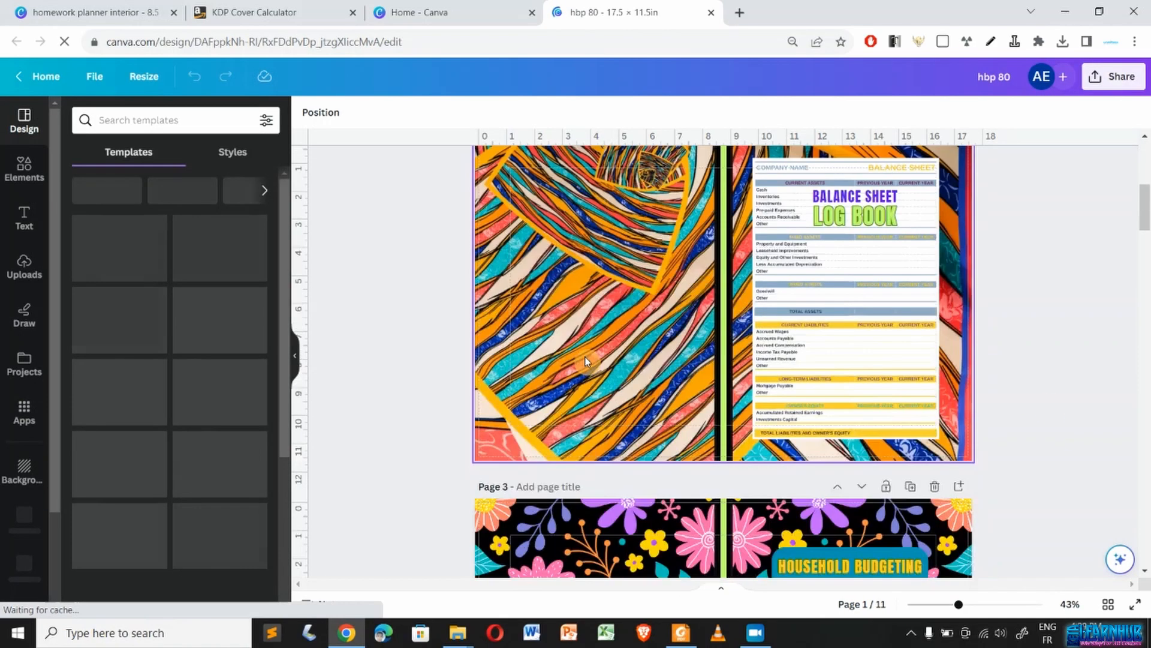
{"action": "scroll", "coordinate": [585, 360], "scroll_direction": "down", "scroll_amount": 6}
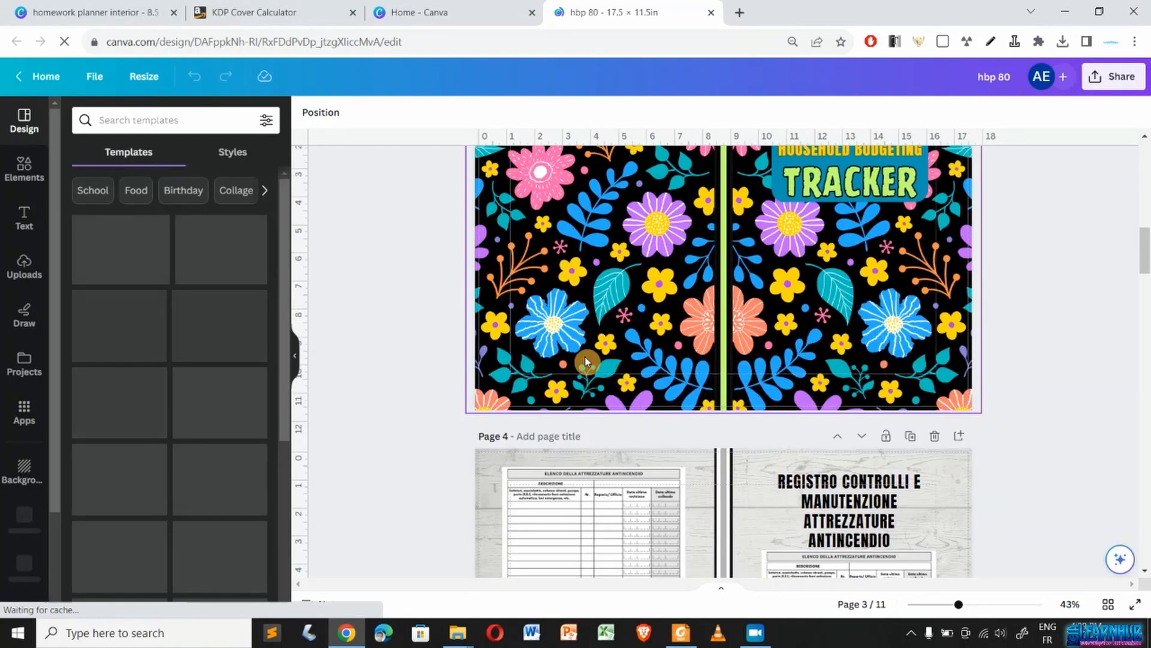
{"action": "scroll", "coordinate": [586, 360], "scroll_direction": "down", "scroll_amount": 3}
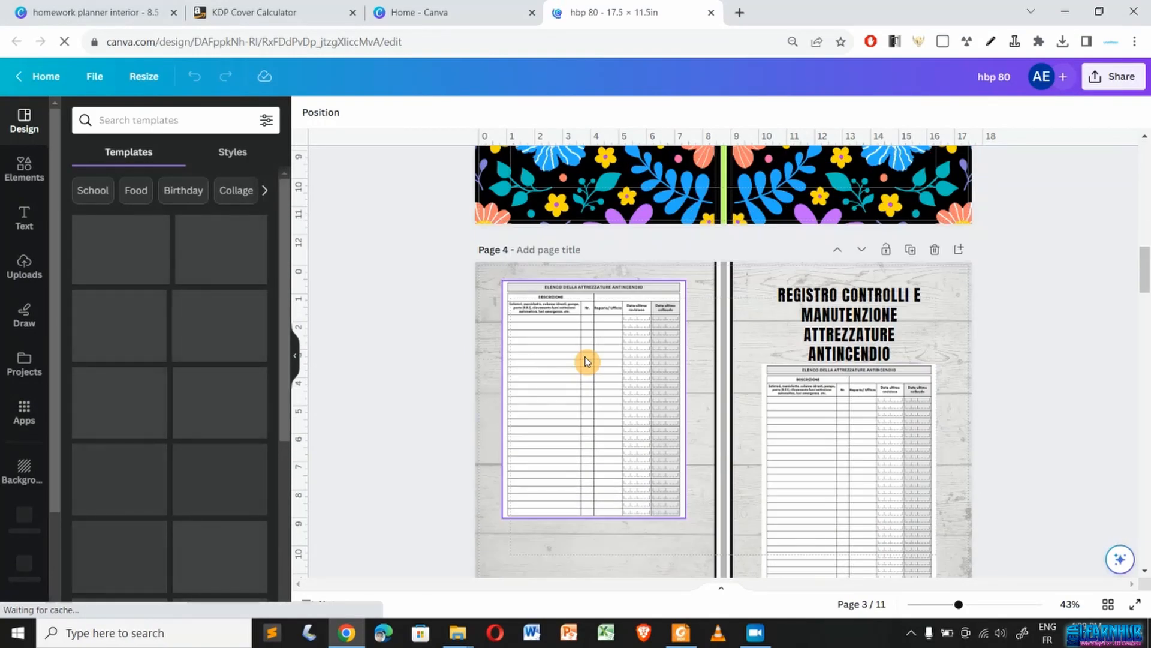
{"action": "scroll", "coordinate": [585, 360], "scroll_direction": "down", "scroll_amount": 10}
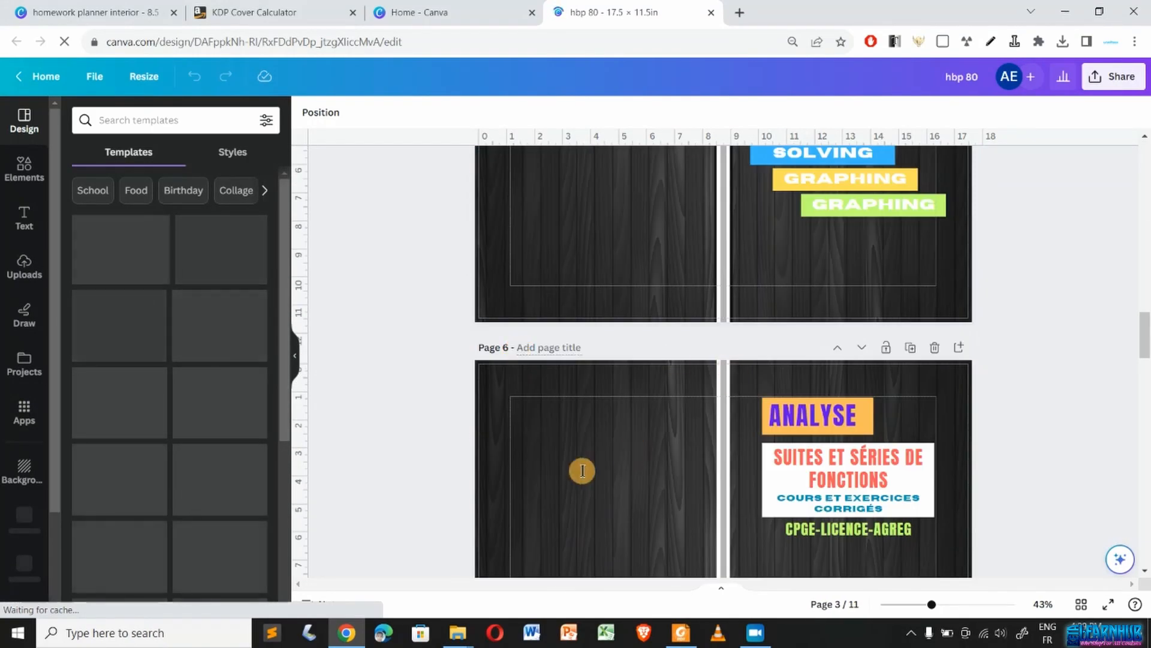
{"action": "left_click", "coordinate": [689, 468]}
{"action": "scroll", "coordinate": [607, 503], "scroll_direction": "down", "scroll_amount": 3}
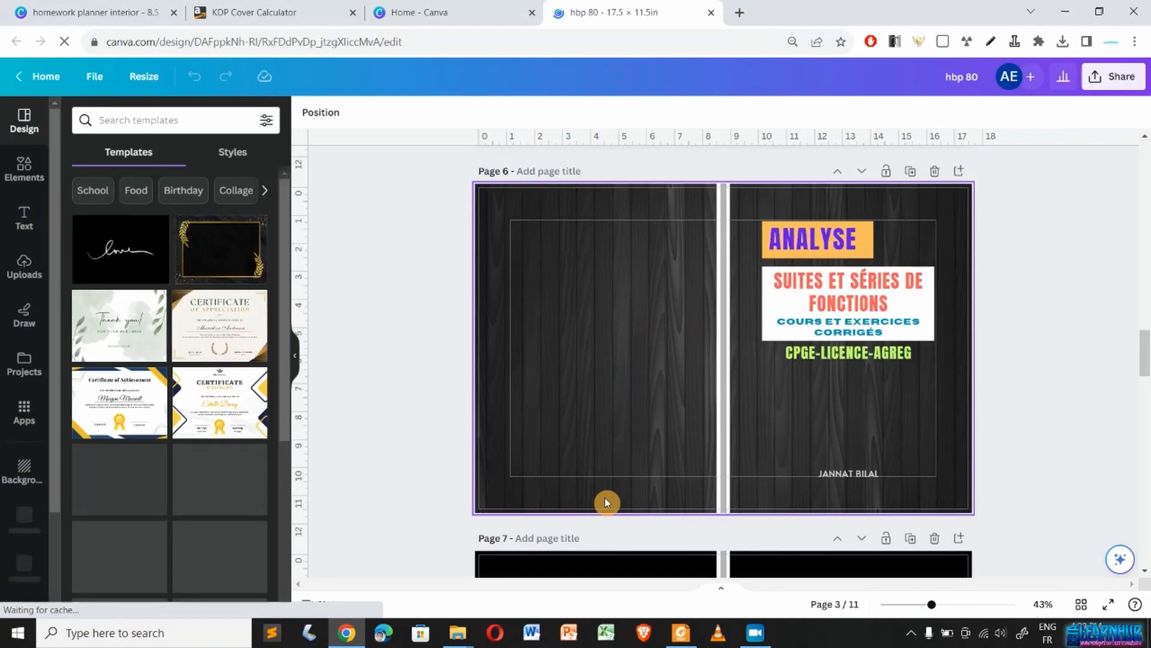
{"action": "scroll", "coordinate": [607, 503], "scroll_direction": "down", "scroll_amount": 4}
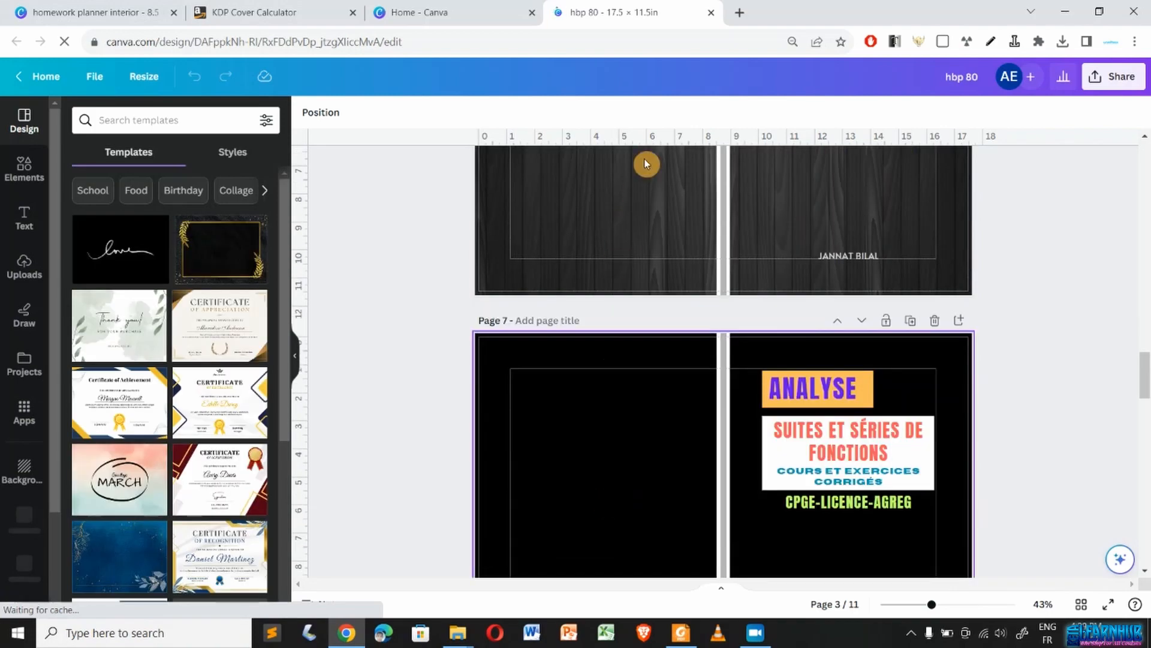
{"action": "left_click", "coordinate": [711, 12]}
{"action": "left_click", "coordinate": [547, 438]}
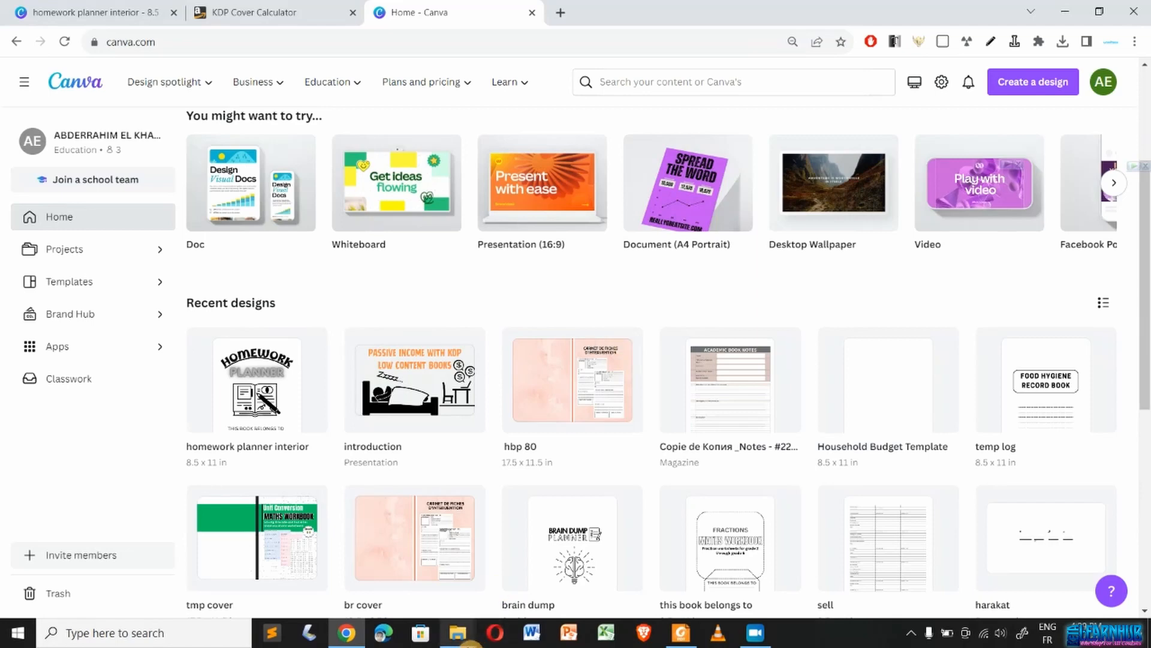
- Switch to the Documents folder in File Explorer, open the homework cover PDF and view the whole chalkboard cover
{"action": "mouse_move", "coordinate": [459, 635]}
{"action": "left_click", "coordinate": [384, 587]}
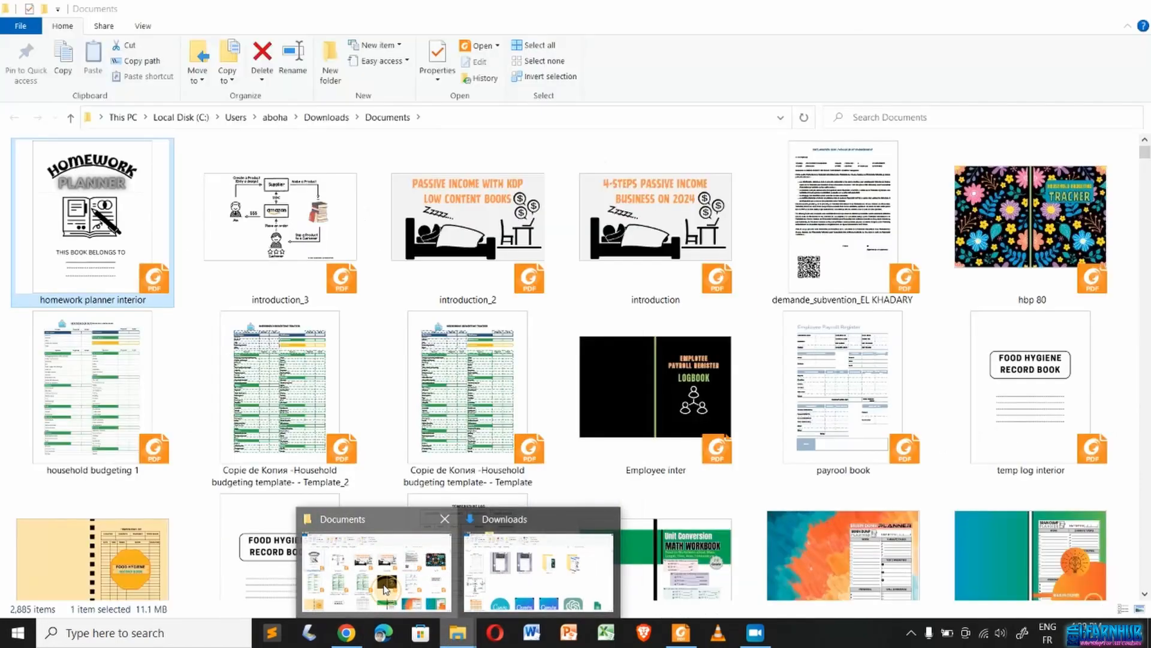
{"action": "left_click", "coordinate": [262, 226]}
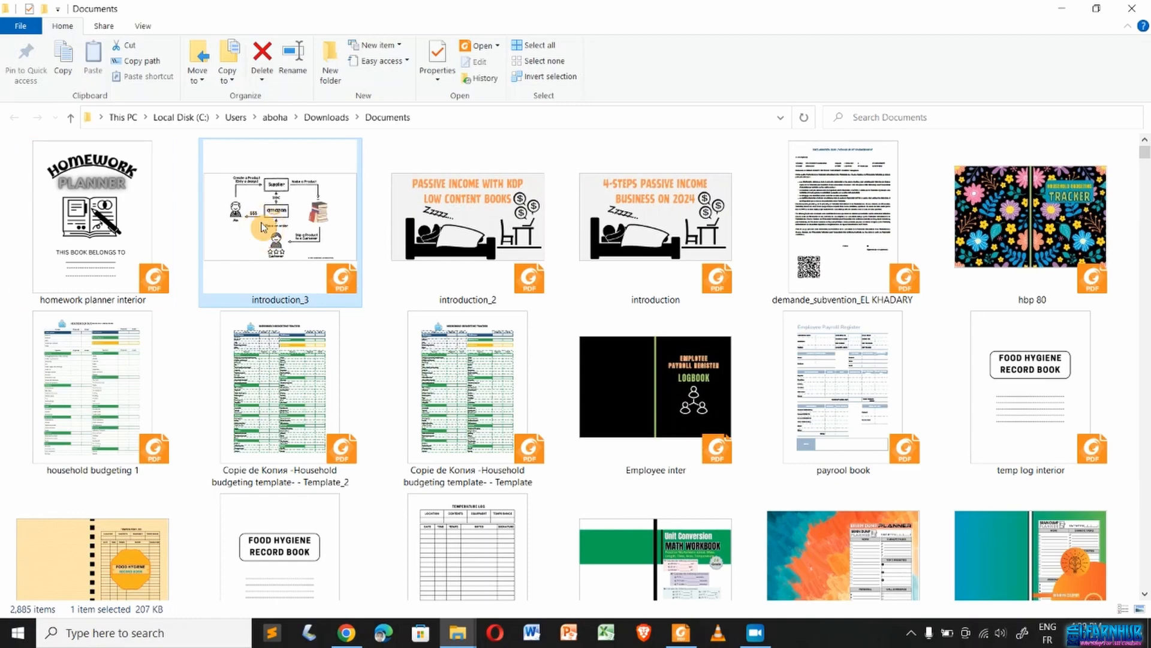
{"action": "left_click", "coordinate": [109, 238]}
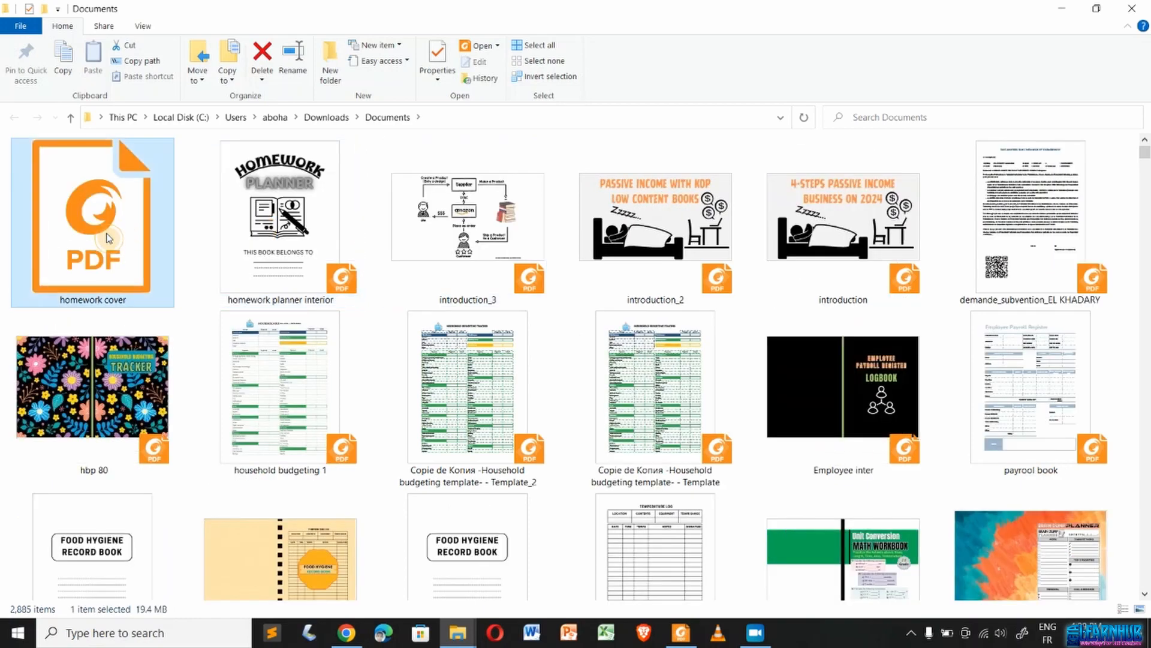
{"action": "double_click", "coordinate": [109, 238]}
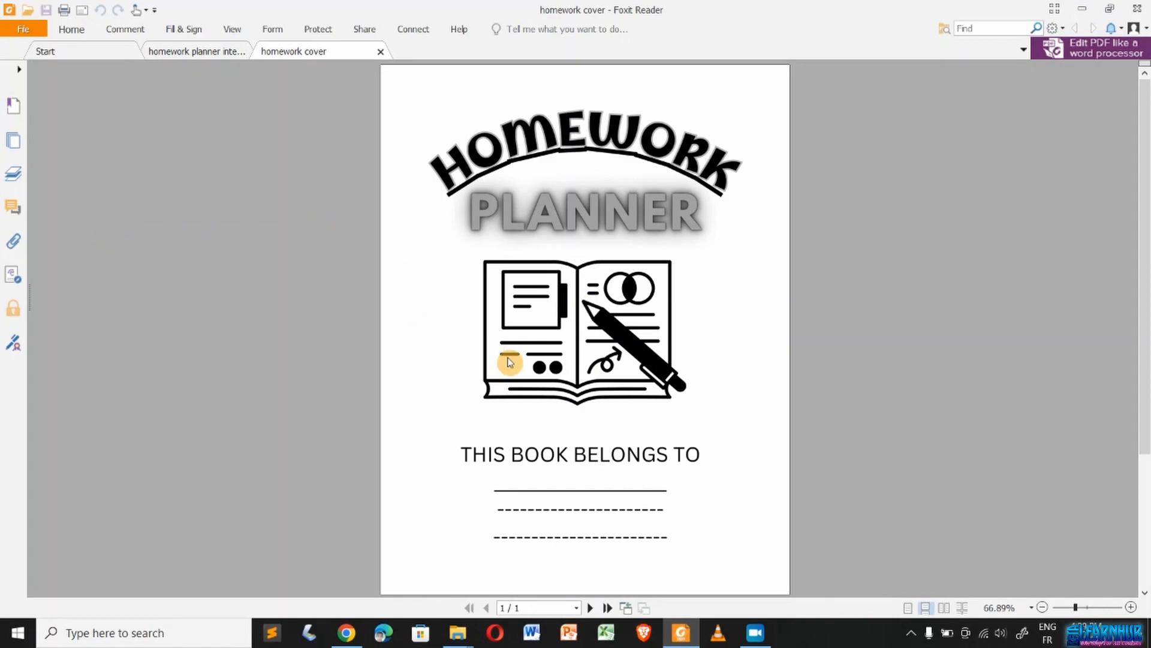
{"action": "scroll", "coordinate": [272, 275], "scroll_direction": "down", "scroll_amount": 2}
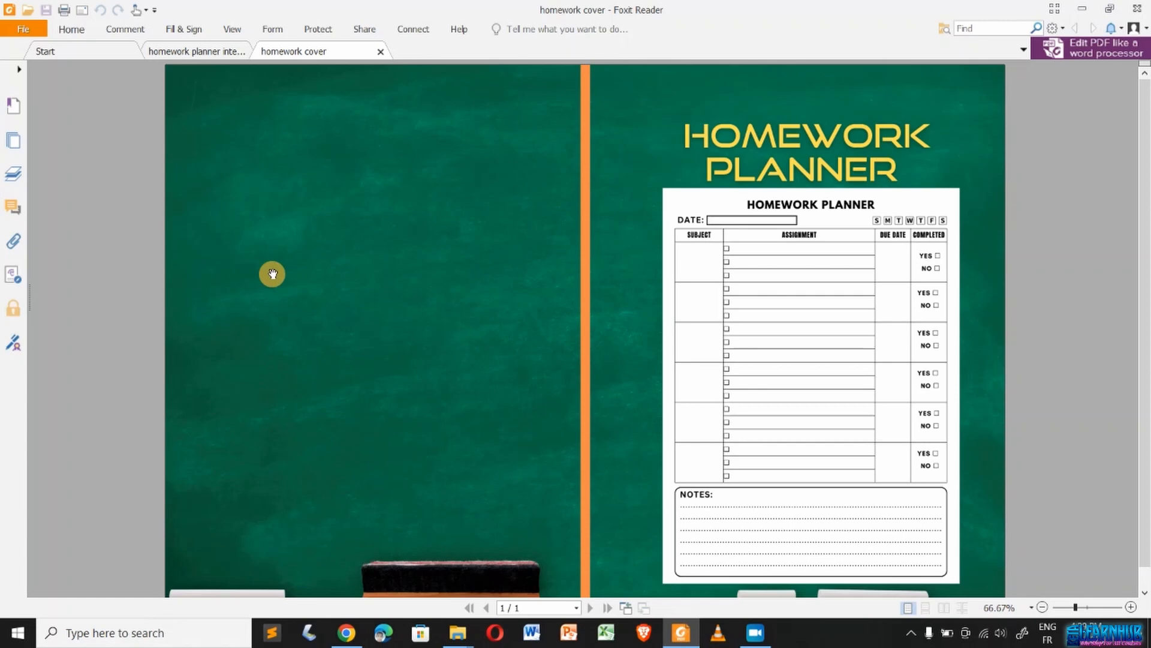
{"action": "scroll", "coordinate": [272, 274], "scroll_direction": "down", "scroll_amount": 1}
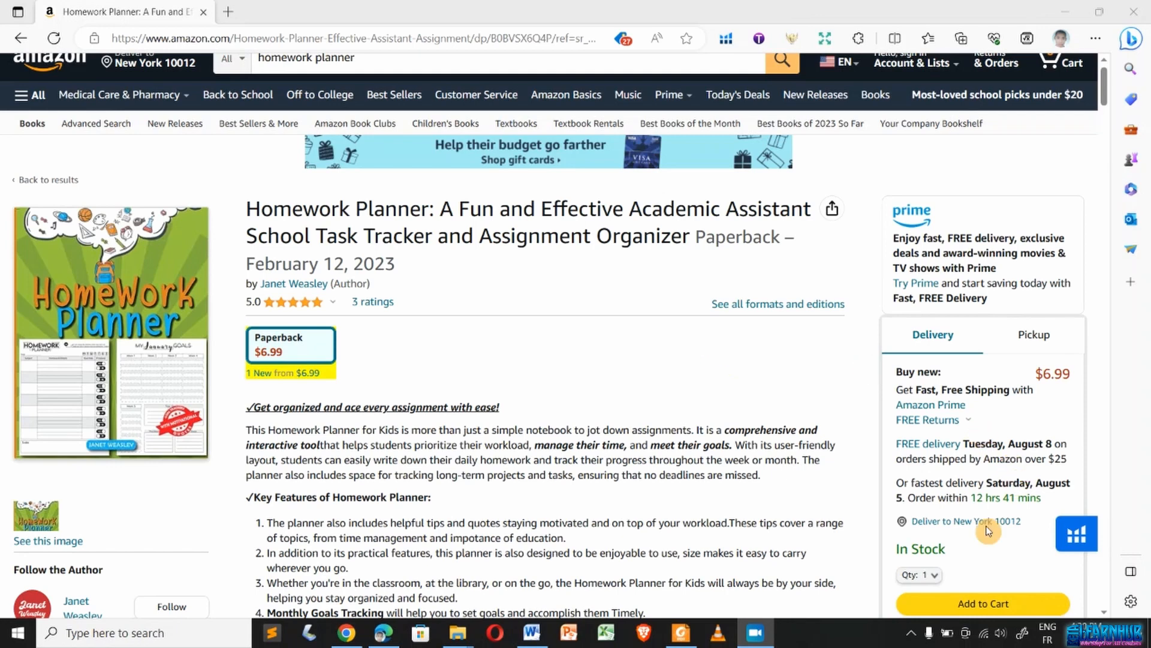
- Review the cover PDF in Foxit Reader and the numbered list of book listing details in Word
{"action": "left_click", "coordinate": [693, 642]}
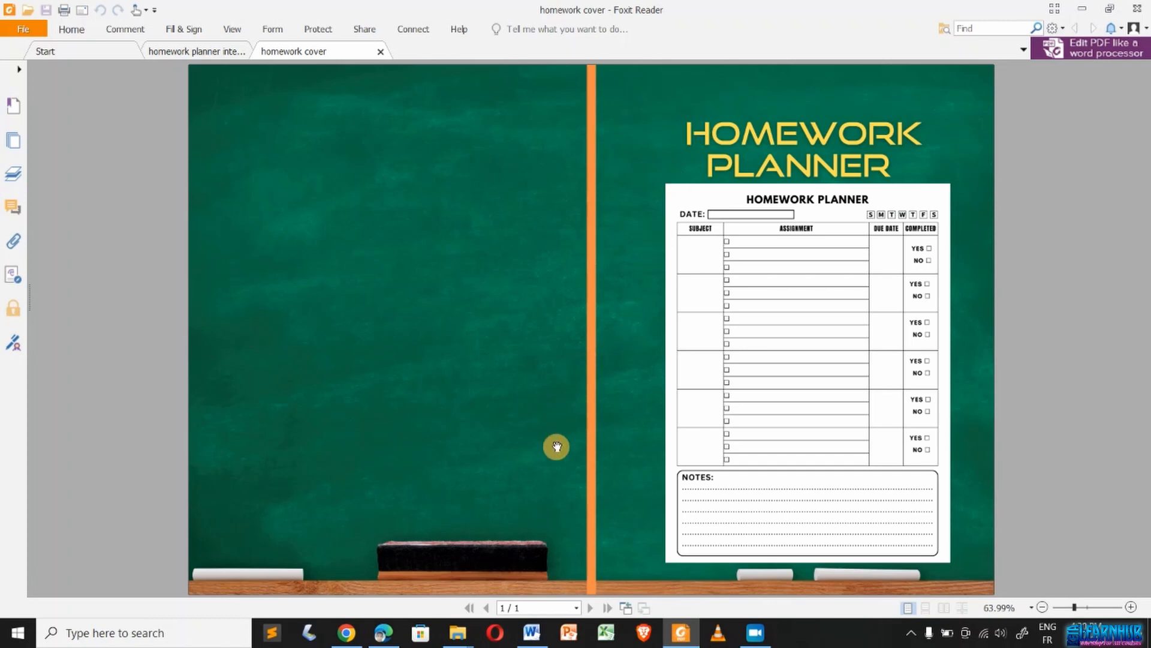
{"action": "left_click", "coordinate": [532, 631]}
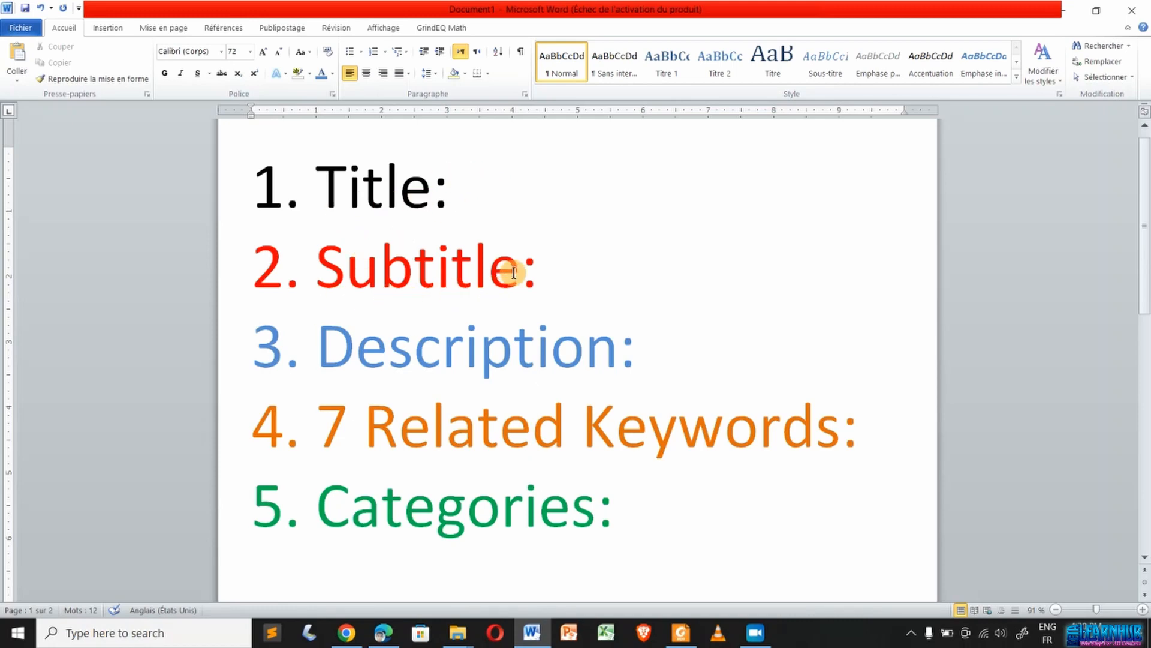
- Switch to the Amazon Homework Planner listing in Edge and highlight its main title, followed by its subtitle
{"action": "left_click", "coordinate": [384, 638]}
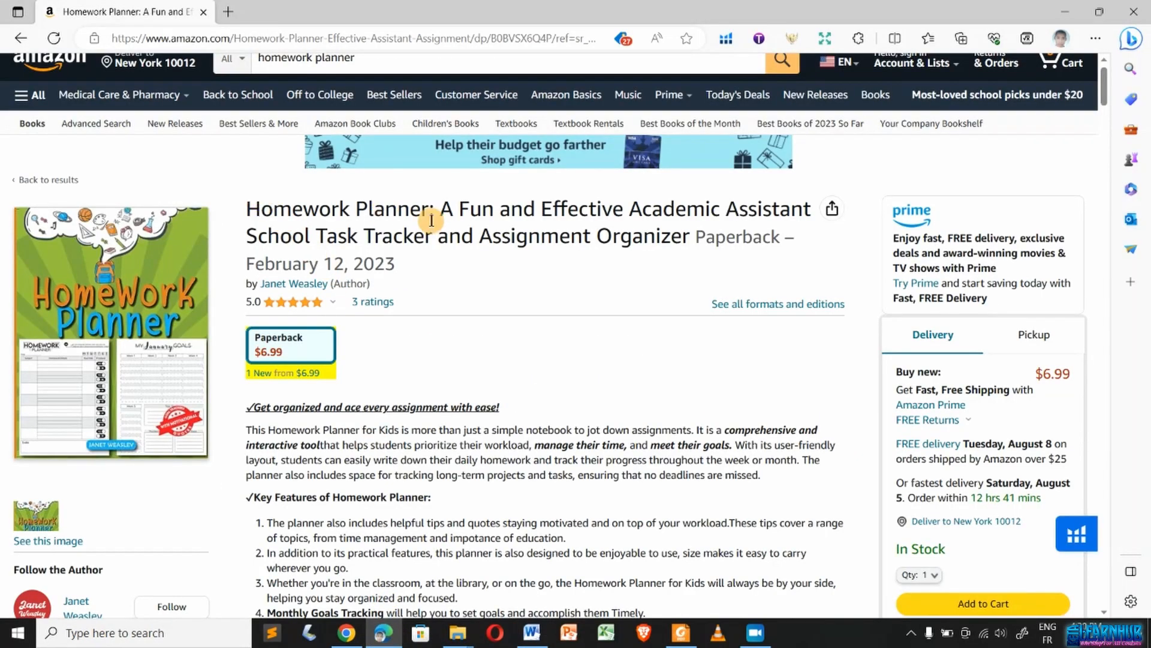
{"action": "left_click_drag", "start_coordinate": [433, 210], "coordinate": [259, 208]}
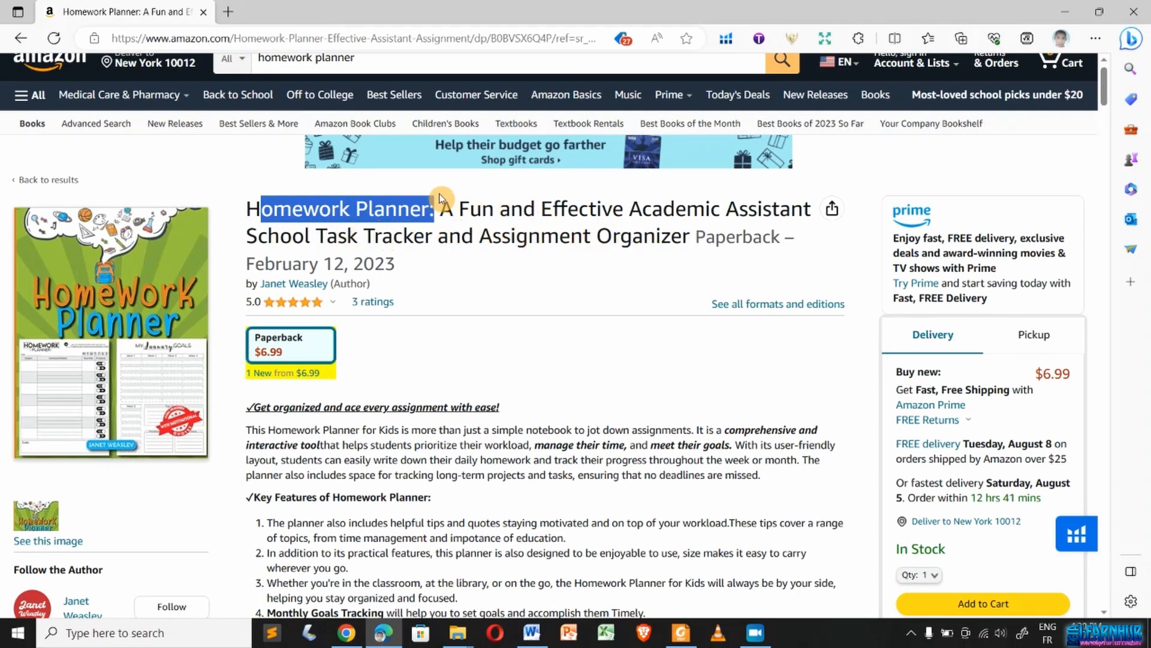
{"action": "left_click_drag", "start_coordinate": [440, 207], "coordinate": [688, 239]}
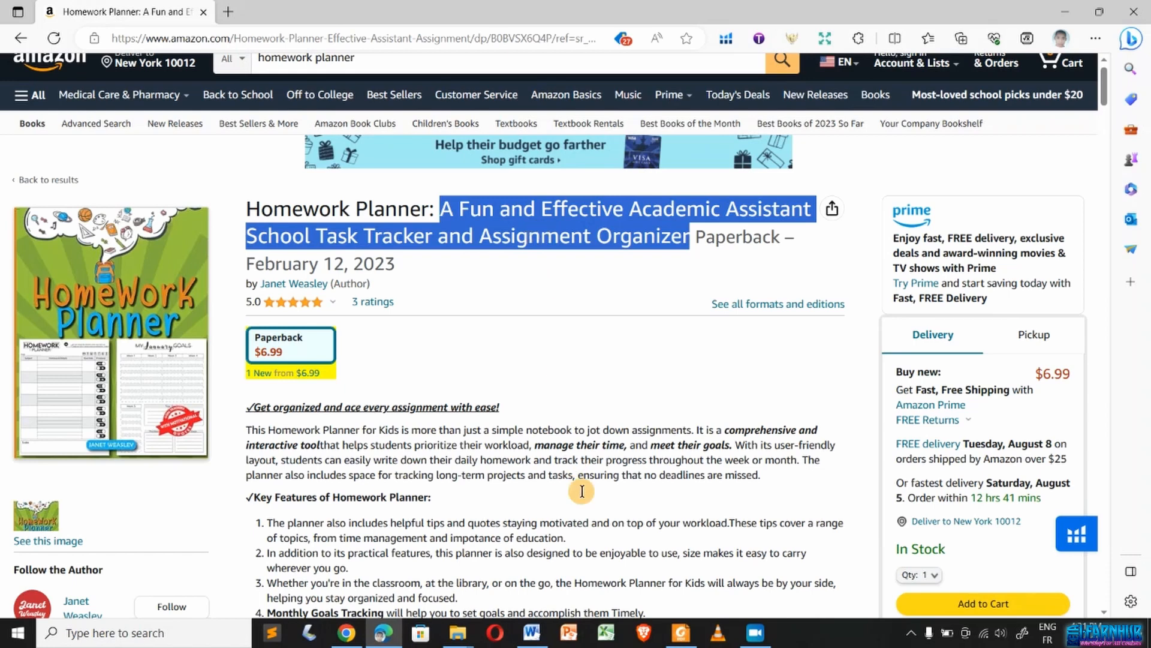
- Check the Word list against the Amazon listing's description, examining its key features and highlighting the keyword in the "Key Features of Homework Planner" heading
{"action": "left_click", "coordinate": [534, 637]}
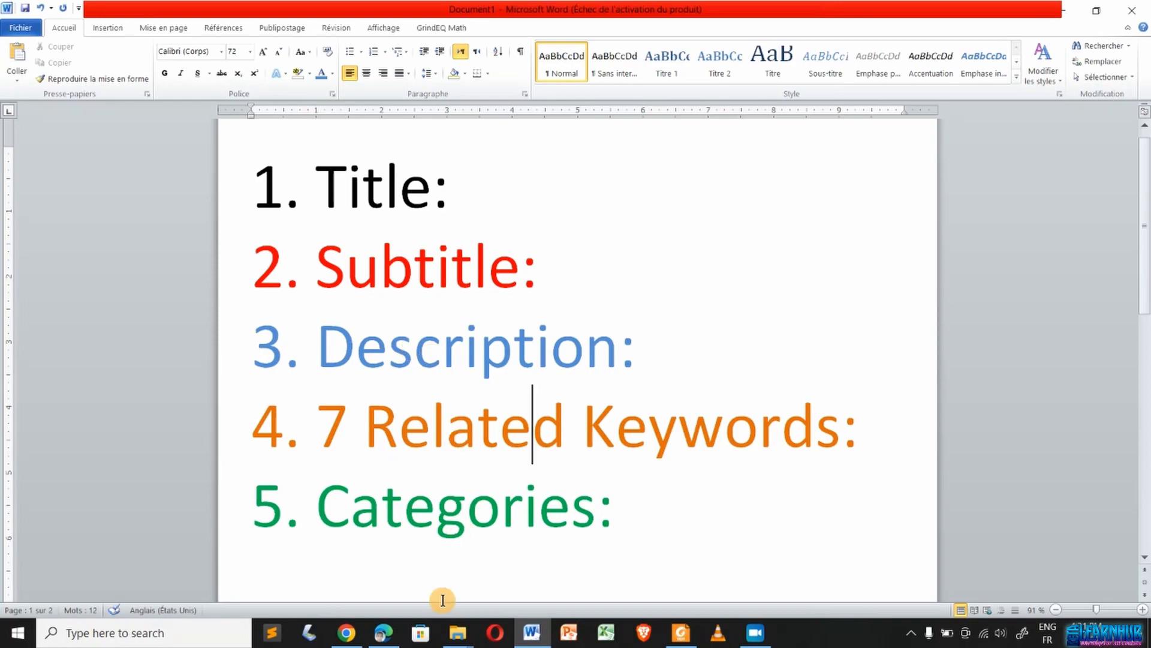
{"action": "left_click", "coordinate": [383, 633]}
{"action": "scroll", "coordinate": [386, 468], "scroll_direction": "down", "scroll_amount": 3}
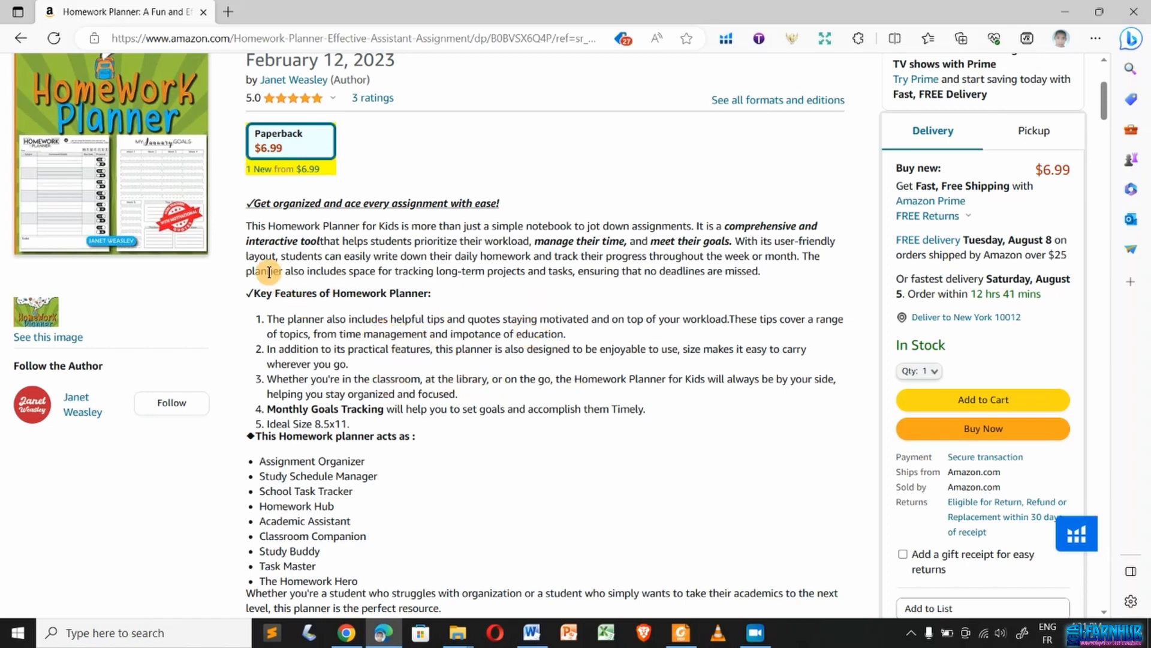
{"action": "scroll", "coordinate": [424, 235], "scroll_direction": "up", "scroll_amount": 3}
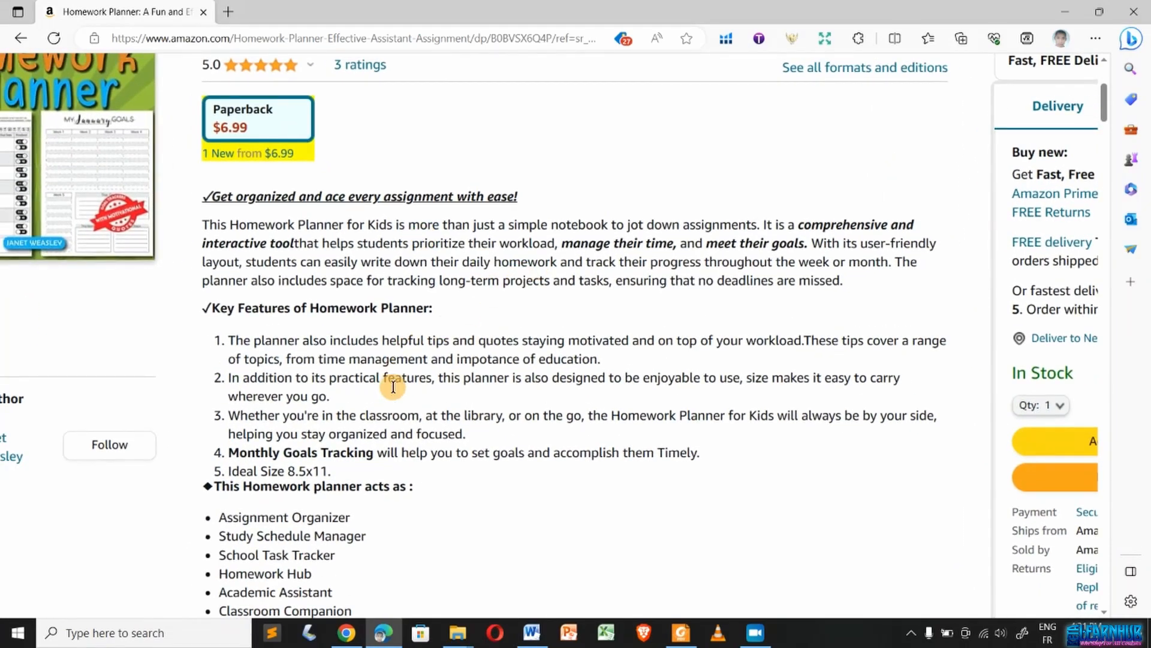
{"action": "scroll", "coordinate": [399, 364], "scroll_direction": "down", "scroll_amount": 3}
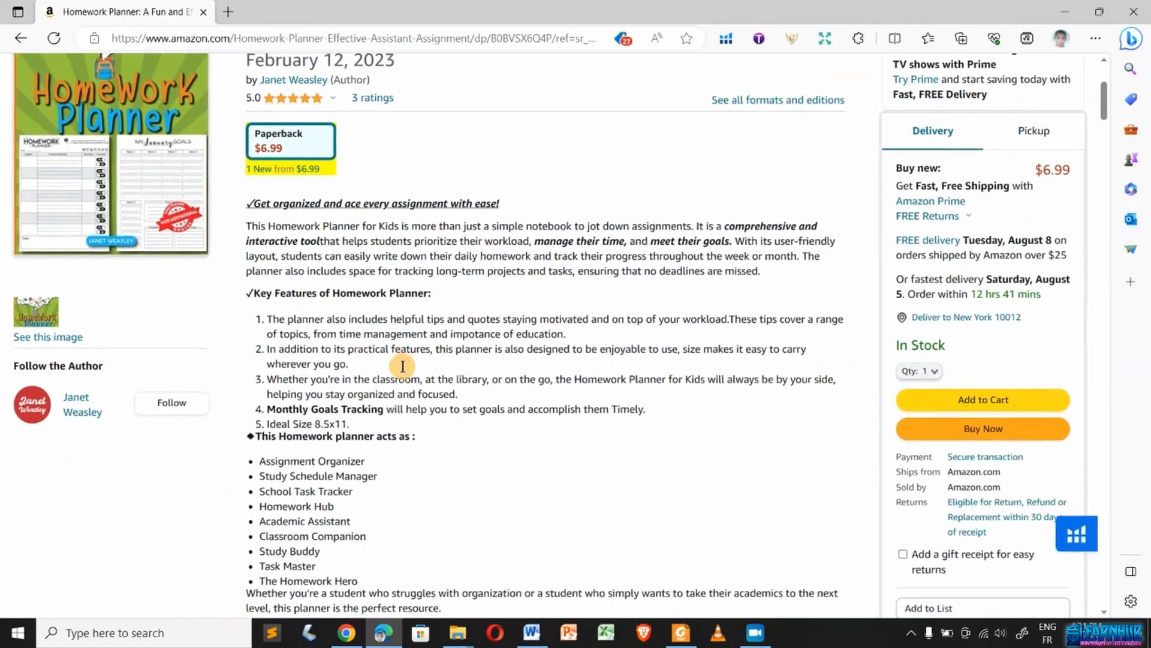
{"action": "scroll", "coordinate": [402, 366], "scroll_direction": "up", "scroll_amount": 1}
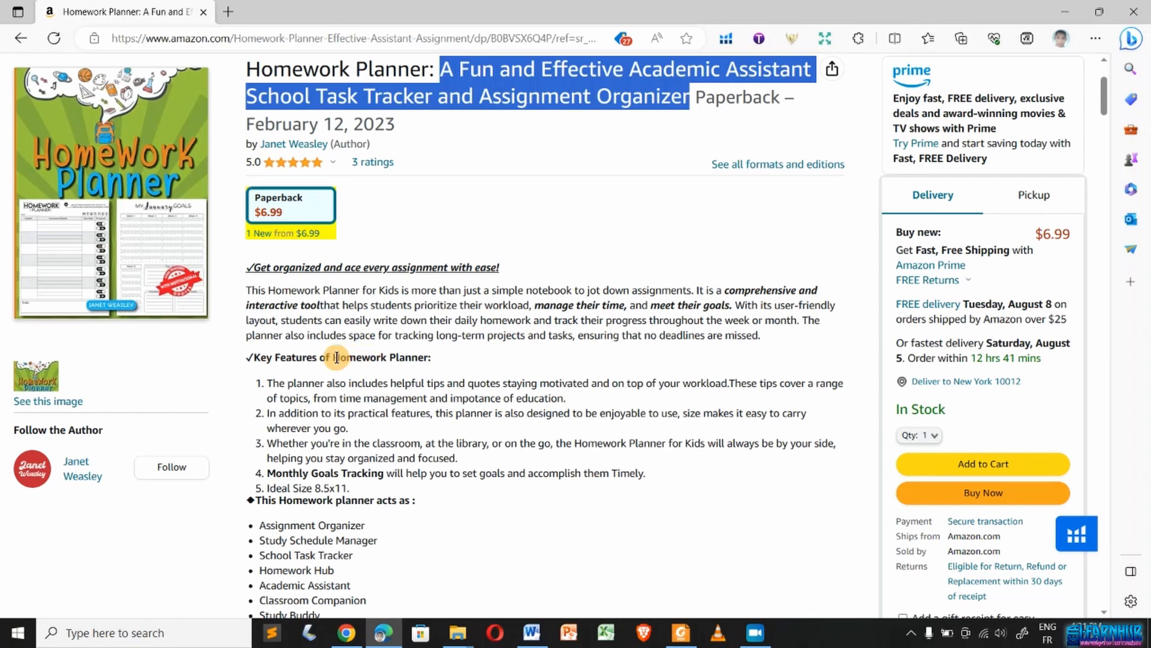
{"action": "left_click_drag", "start_coordinate": [340, 358], "coordinate": [395, 364]}
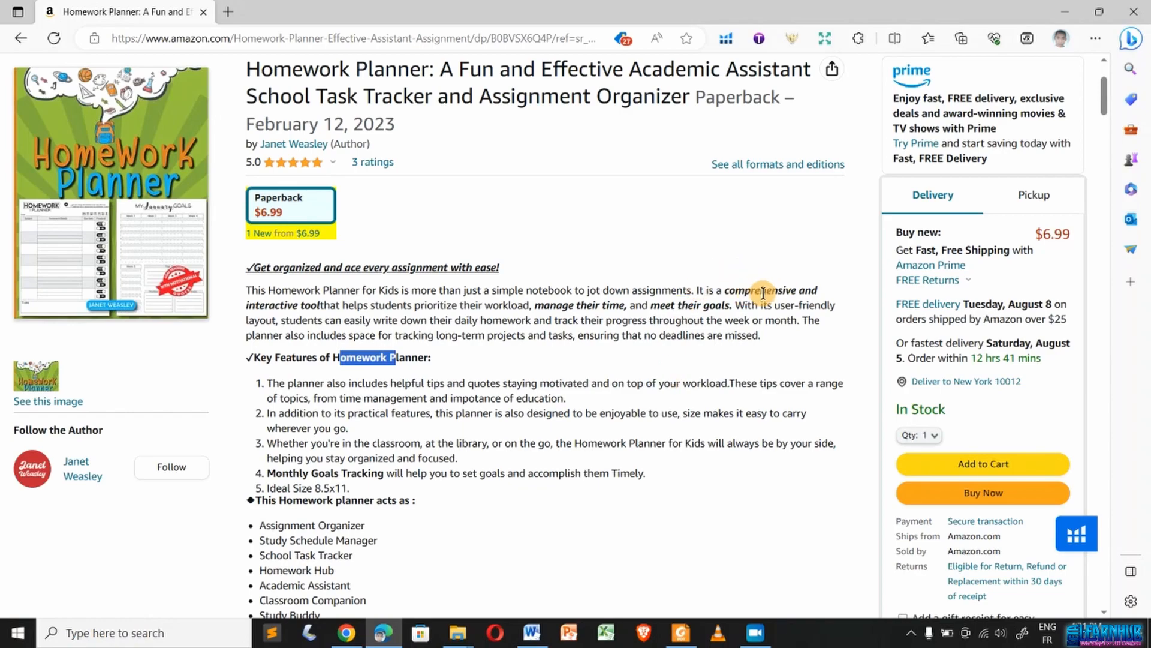
{"action": "scroll", "coordinate": [585, 461], "scroll_direction": "down", "scroll_amount": 2}
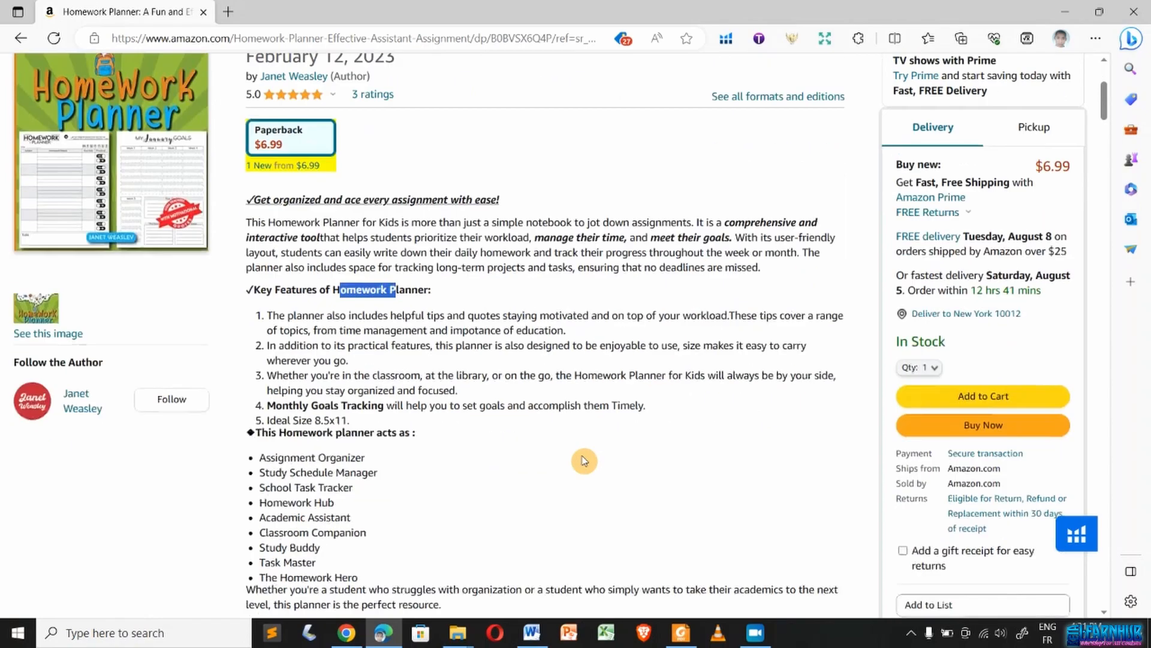
{"action": "scroll", "coordinate": [585, 461], "scroll_direction": "up", "scroll_amount": 1}
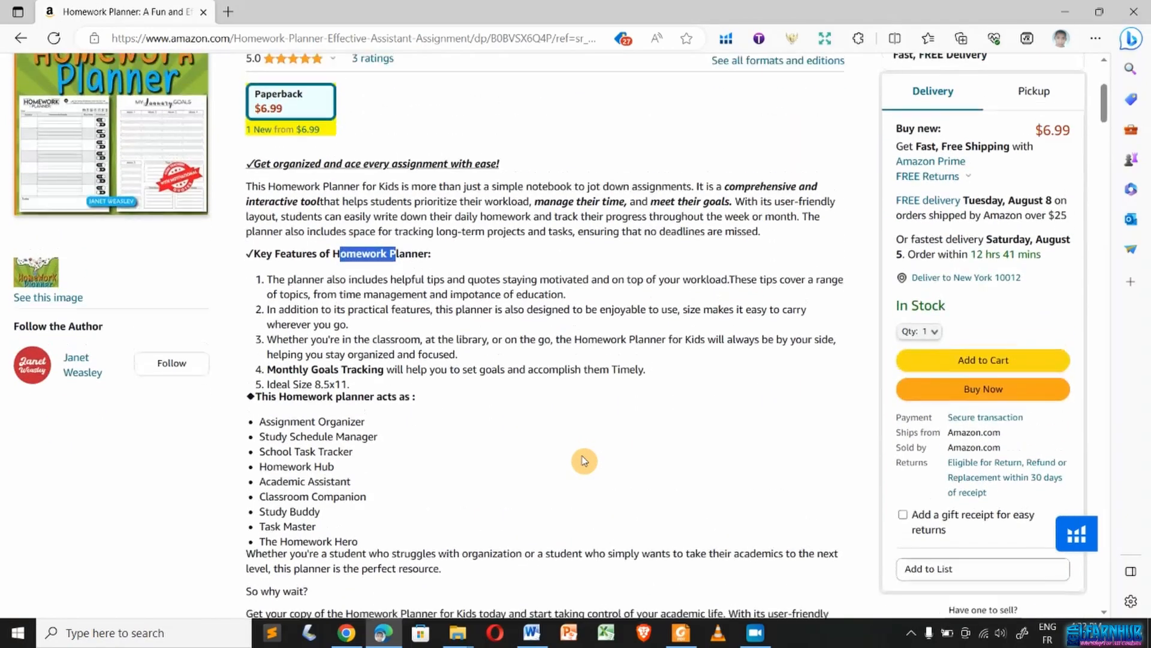
- Review the cover PDF, the Bard start page in Chrome and the Amazon listing, and return to the Categories line in the Word list
{"action": "left_click", "coordinate": [681, 633]}
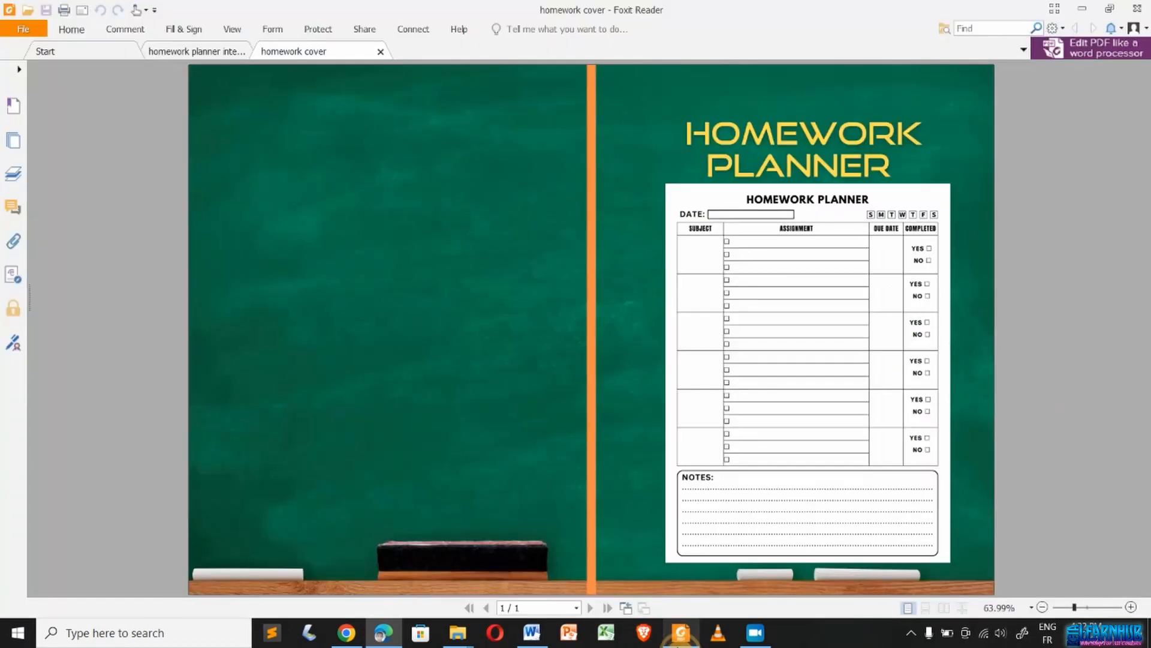
{"action": "left_click", "coordinate": [532, 633]}
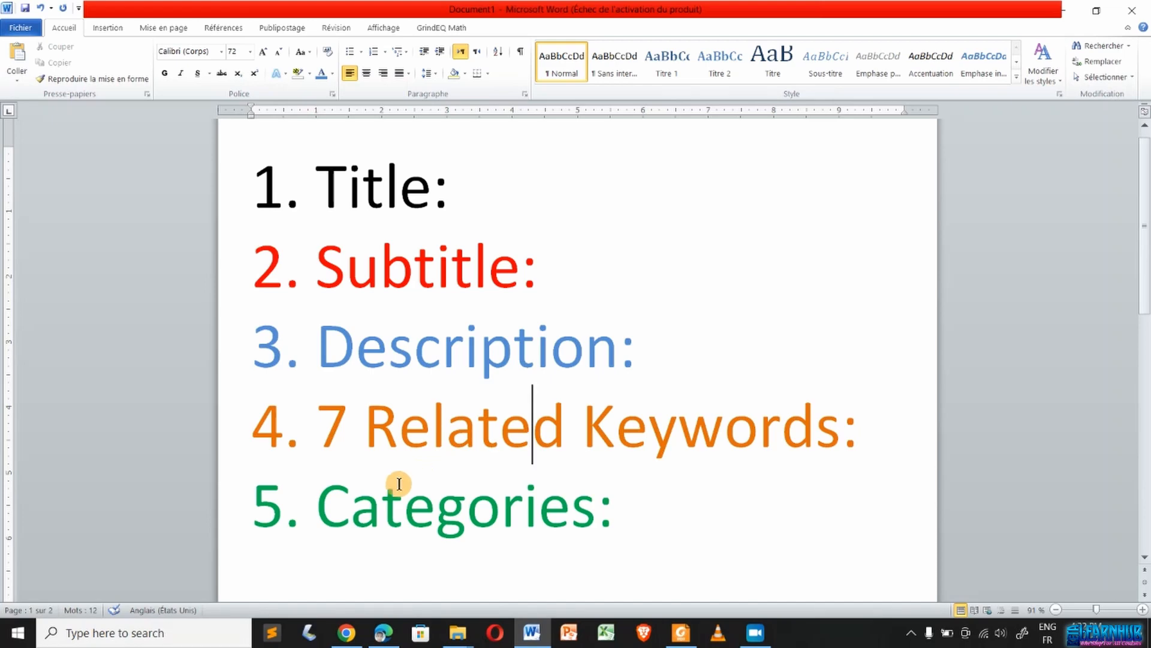
{"action": "left_click", "coordinate": [360, 640]}
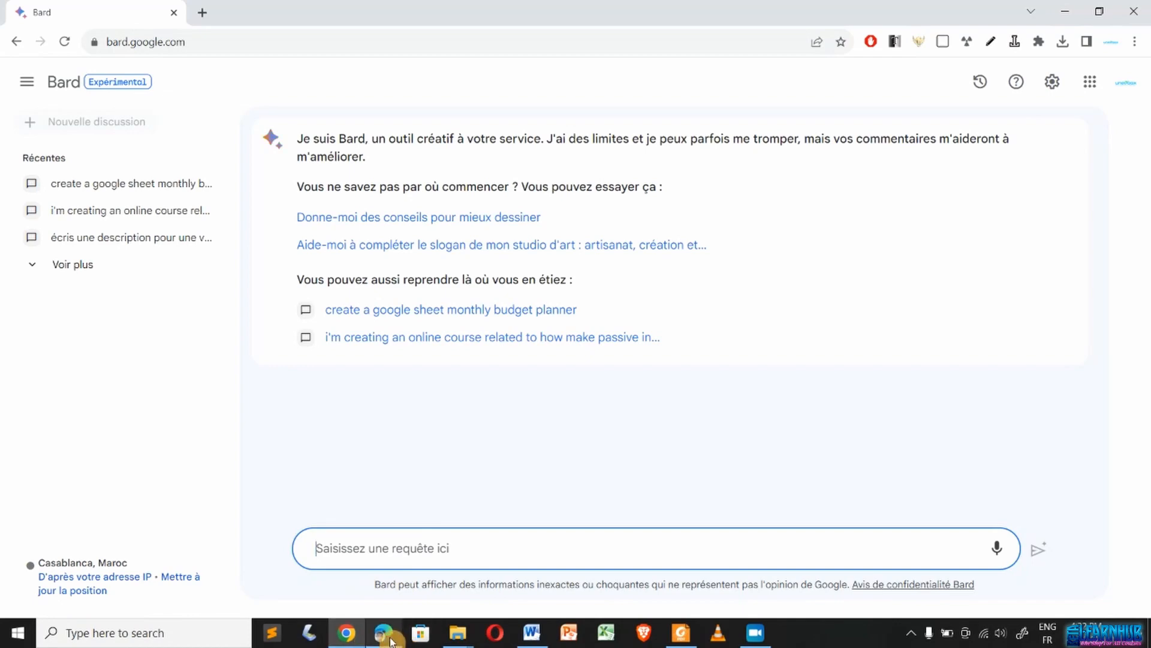
{"action": "left_click", "coordinate": [383, 635]}
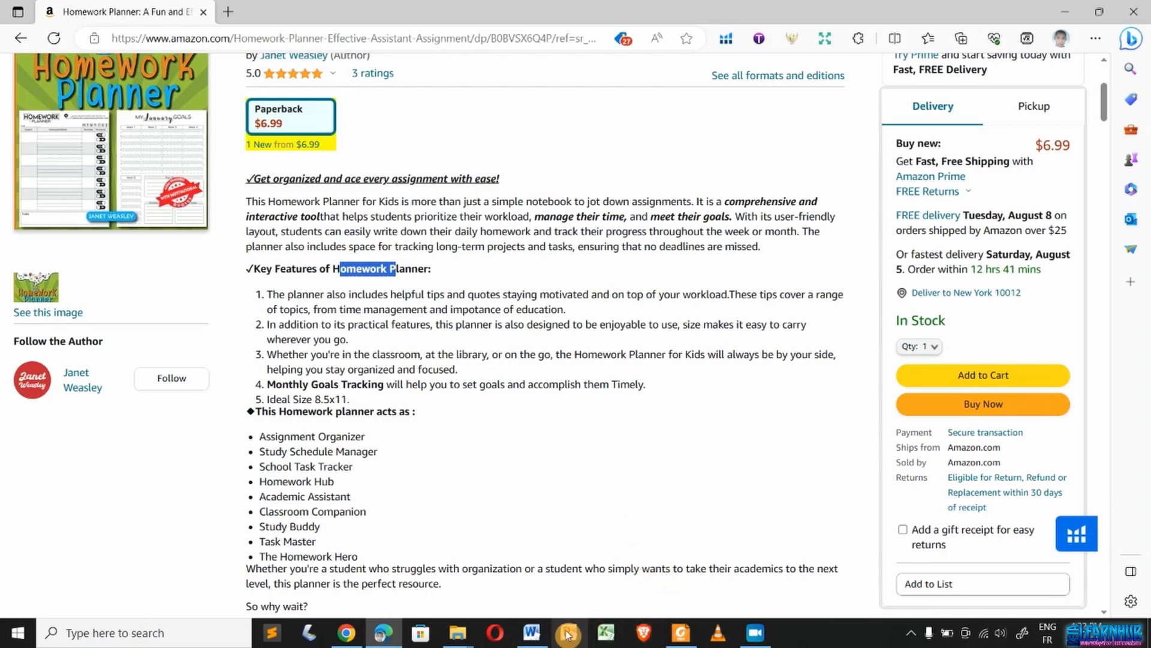
{"action": "left_click", "coordinate": [532, 635]}
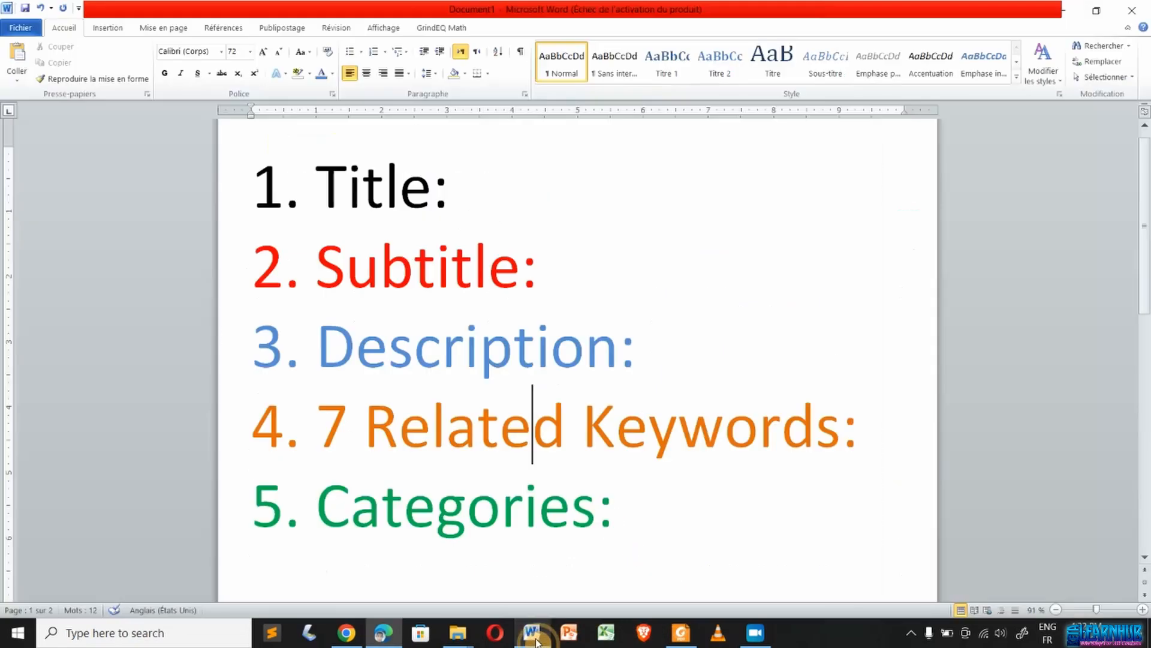
{"action": "left_click", "coordinate": [506, 502]}
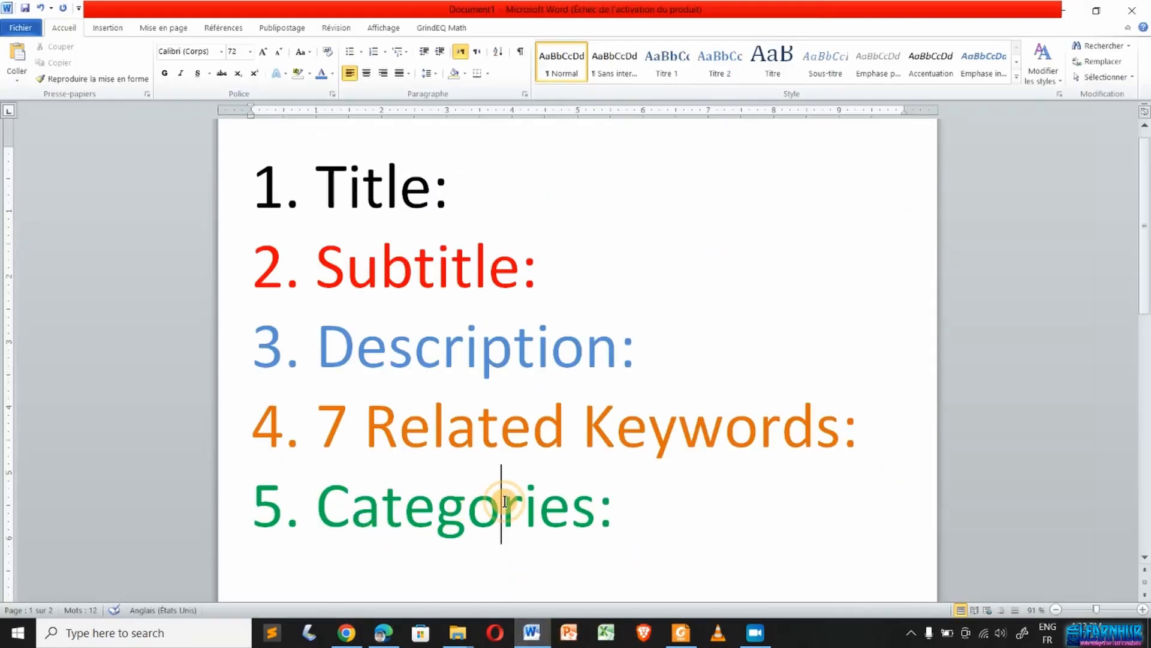
- Examine the Best Sellers Rank categories in the Amazon listing's product details and return to the Word list
{"action": "left_click", "coordinate": [383, 634]}
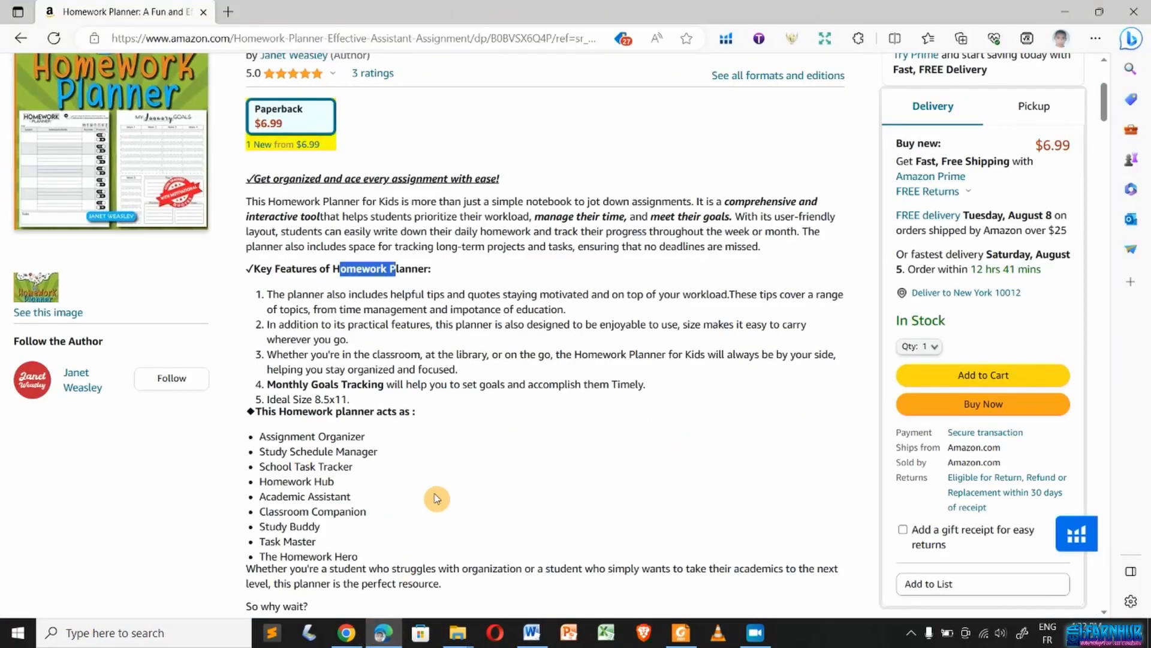
{"action": "scroll", "coordinate": [437, 498], "scroll_direction": "down", "scroll_amount": 20}
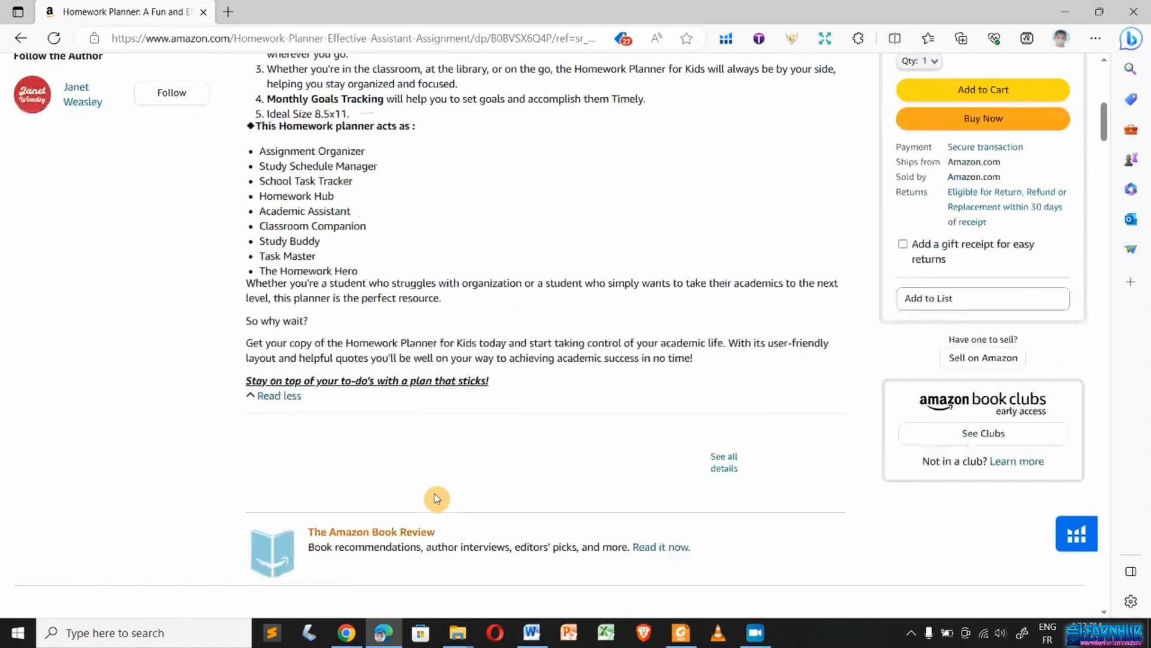
{"action": "scroll", "coordinate": [436, 498], "scroll_direction": "down", "scroll_amount": 20}
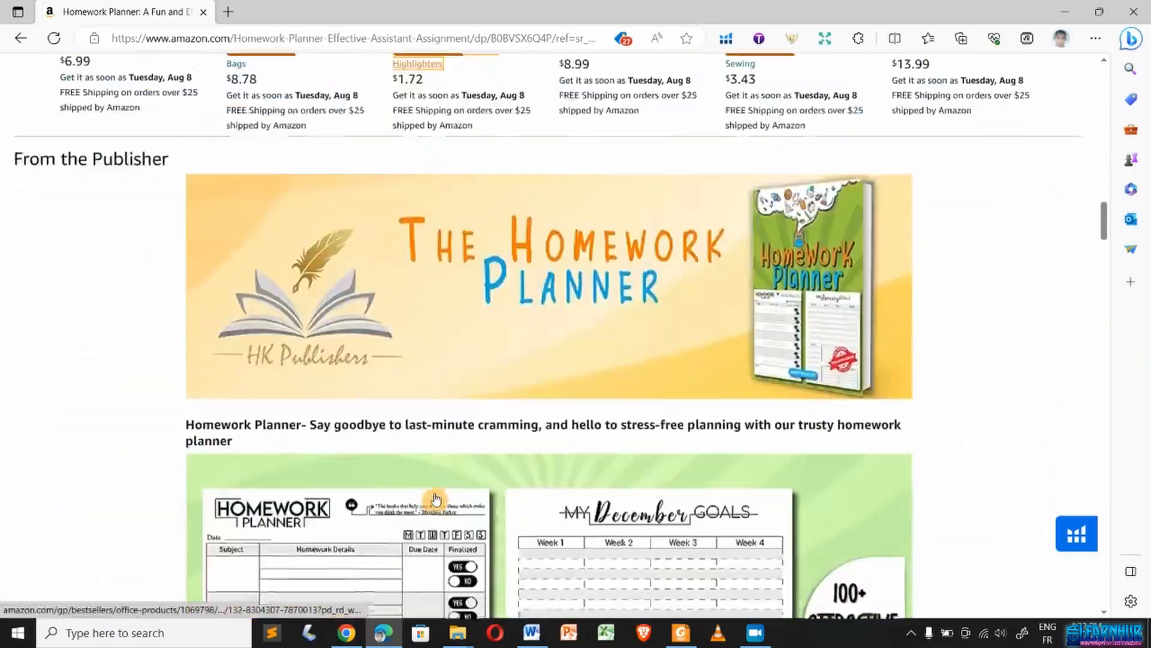
{"action": "scroll", "coordinate": [437, 499], "scroll_direction": "down", "scroll_amount": 10}
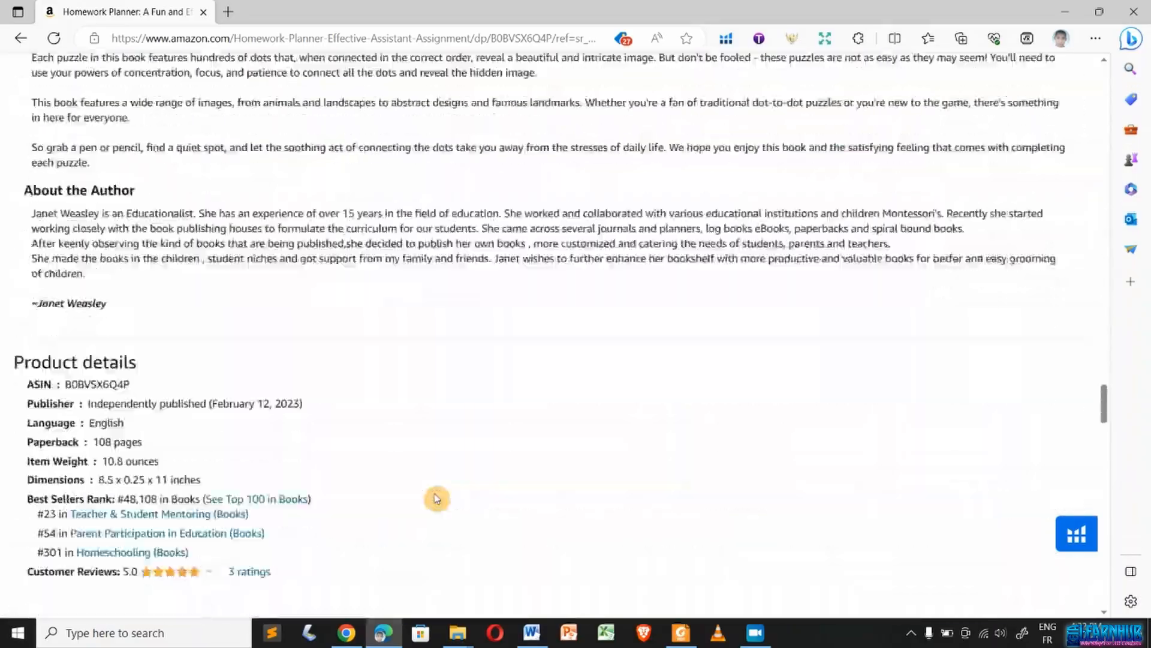
{"action": "scroll", "coordinate": [436, 498], "scroll_direction": "up", "scroll_amount": 5}
{"action": "scroll", "coordinate": [437, 499], "scroll_direction": "left", "scroll_amount": 5}
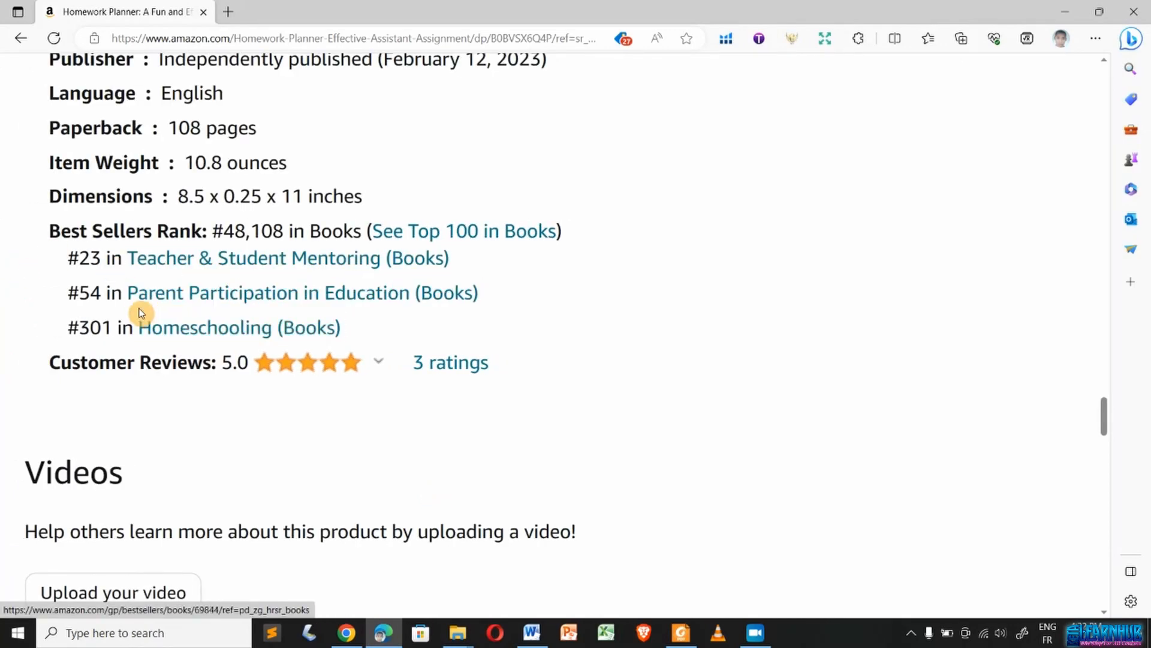
{"action": "left_click", "coordinate": [204, 302]}
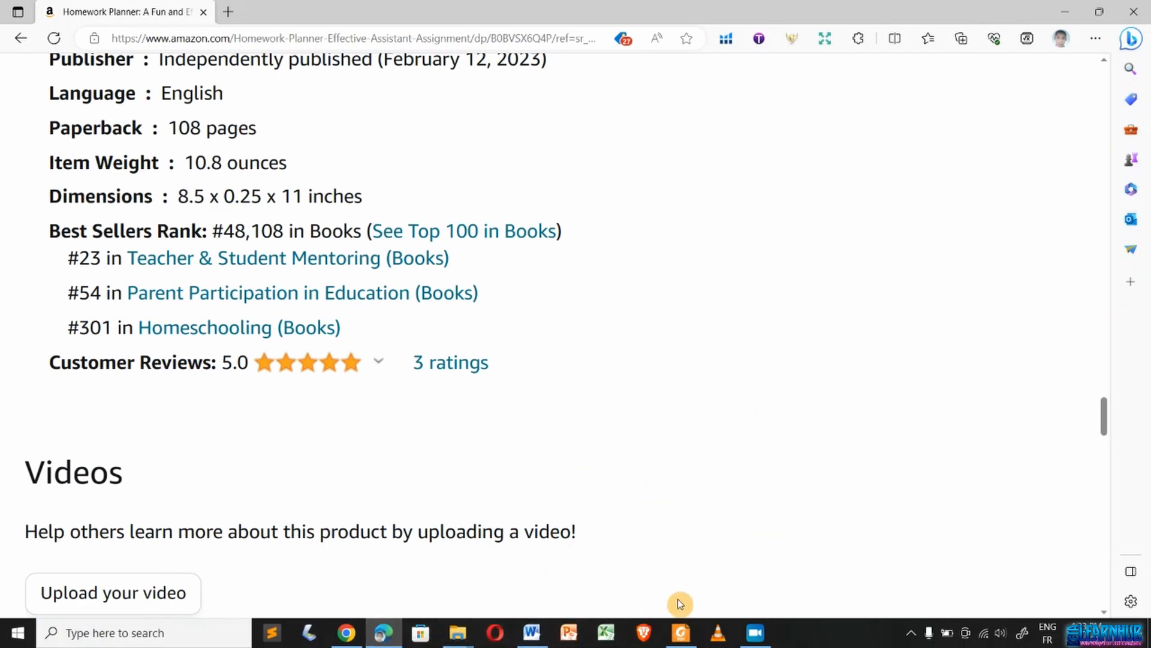
{"action": "left_click", "coordinate": [527, 635]}
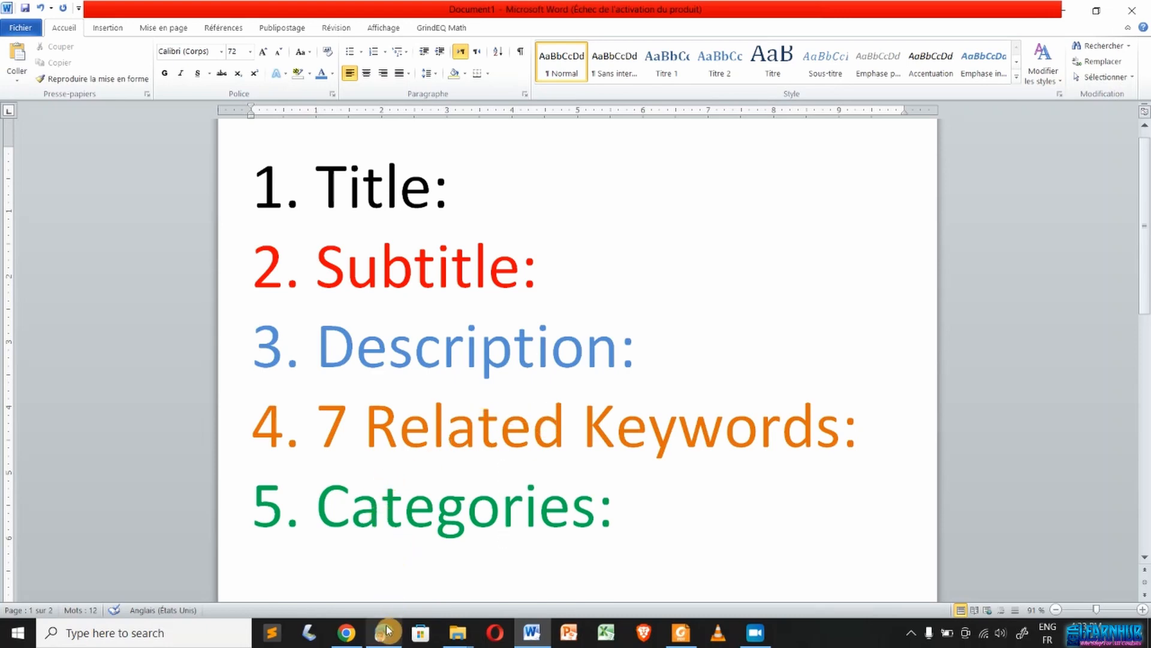
- Ask Bard in Chrome to "write 5 subtitles to my paperback: Homework planner" and review its suggestions
{"action": "mouse_move", "coordinate": [387, 633]}
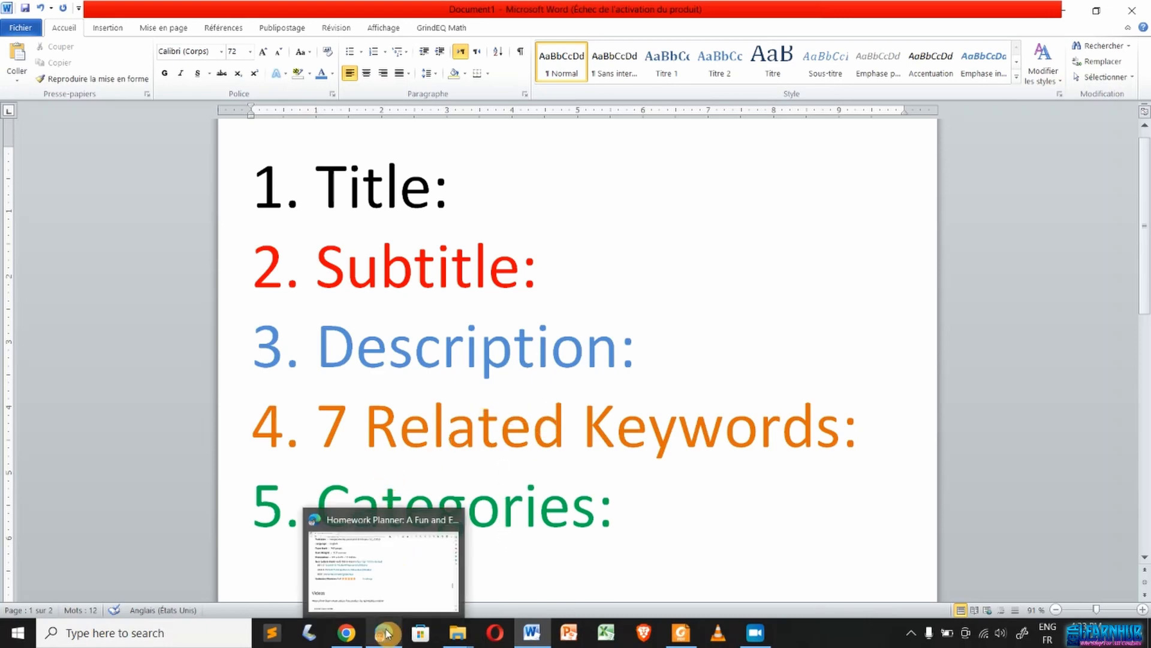
{"action": "left_click", "coordinate": [347, 632]}
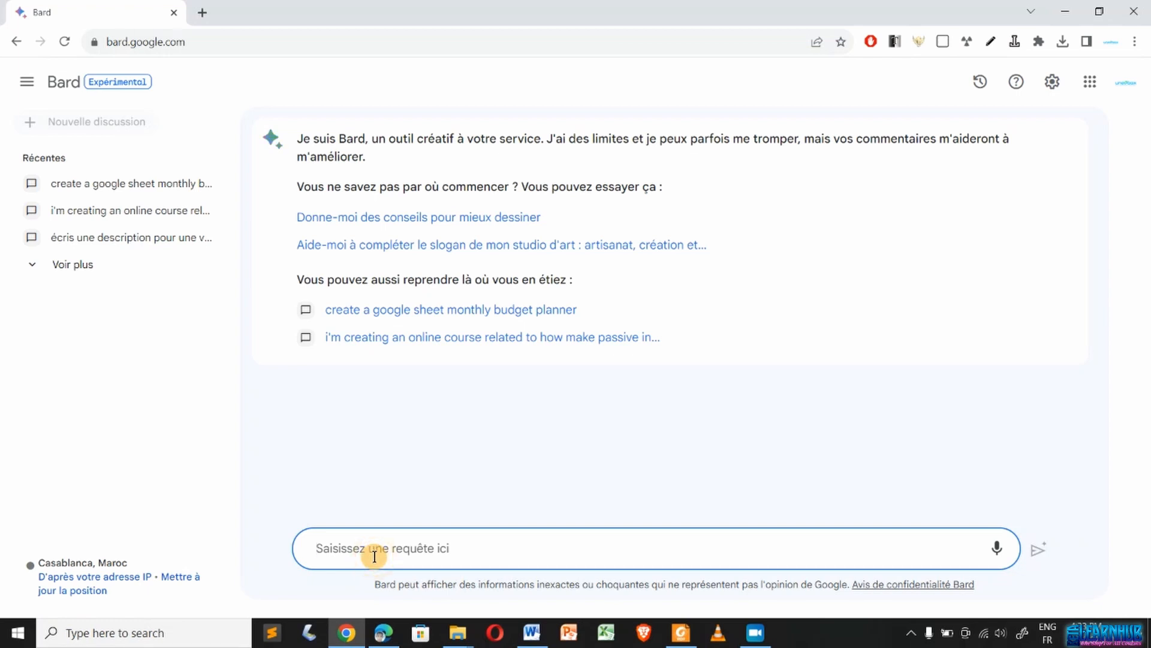
{"action": "type", "text": "w"}
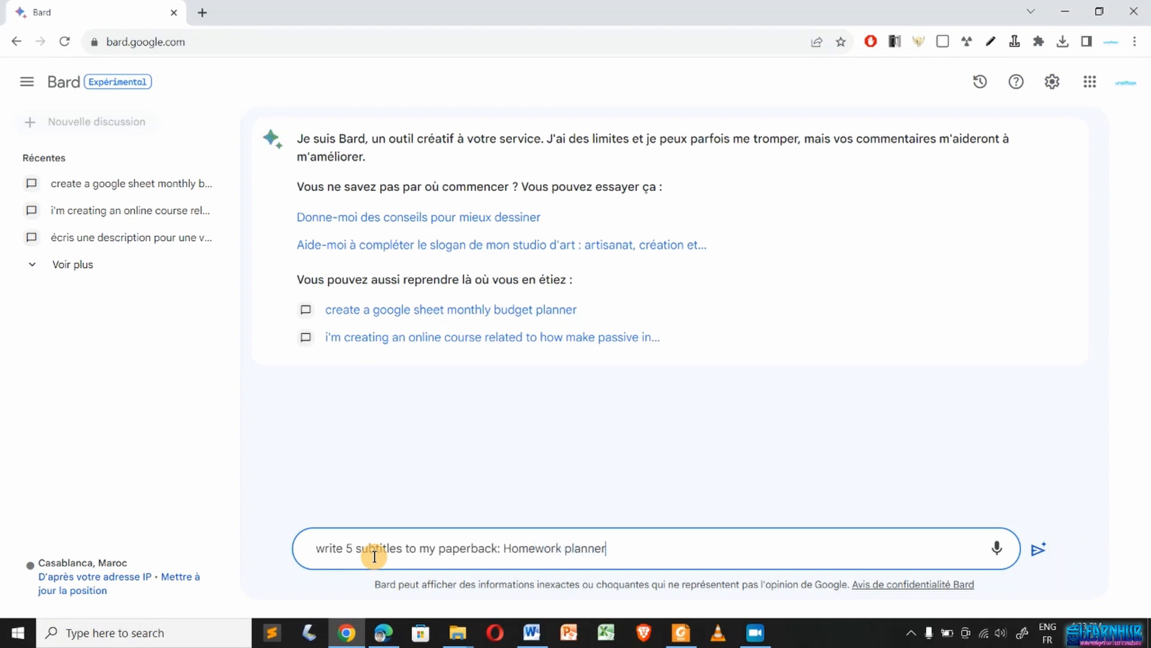
{"action": "key", "text": "Return"}
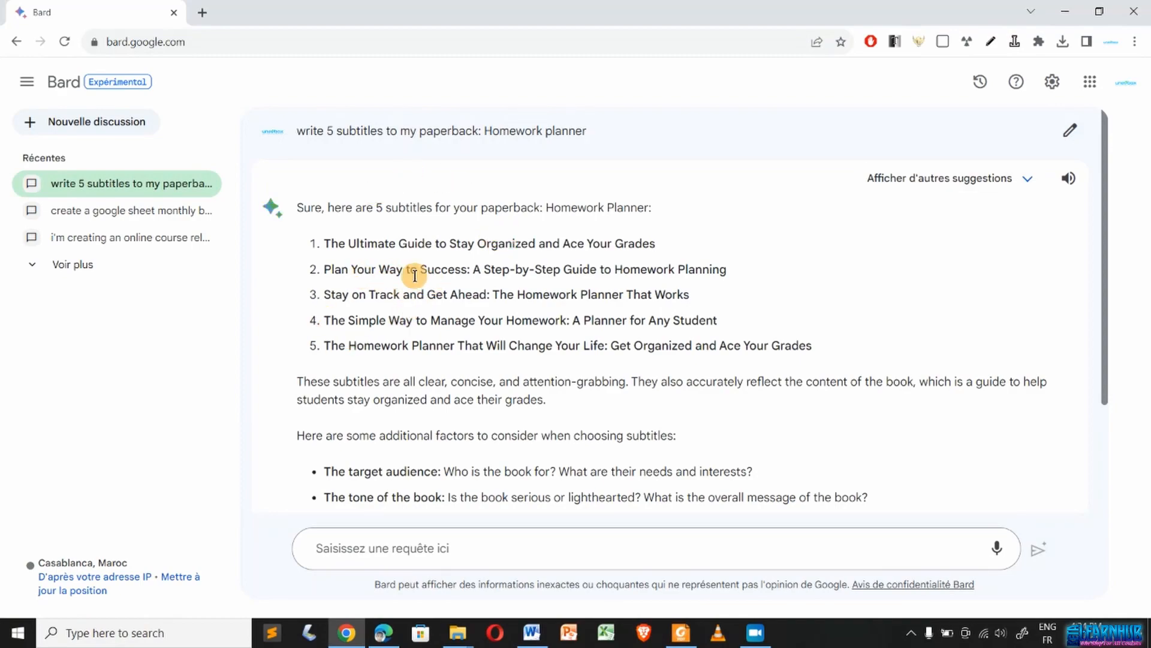
{"action": "scroll", "coordinate": [416, 318], "scroll_direction": "up", "scroll_amount": 3}
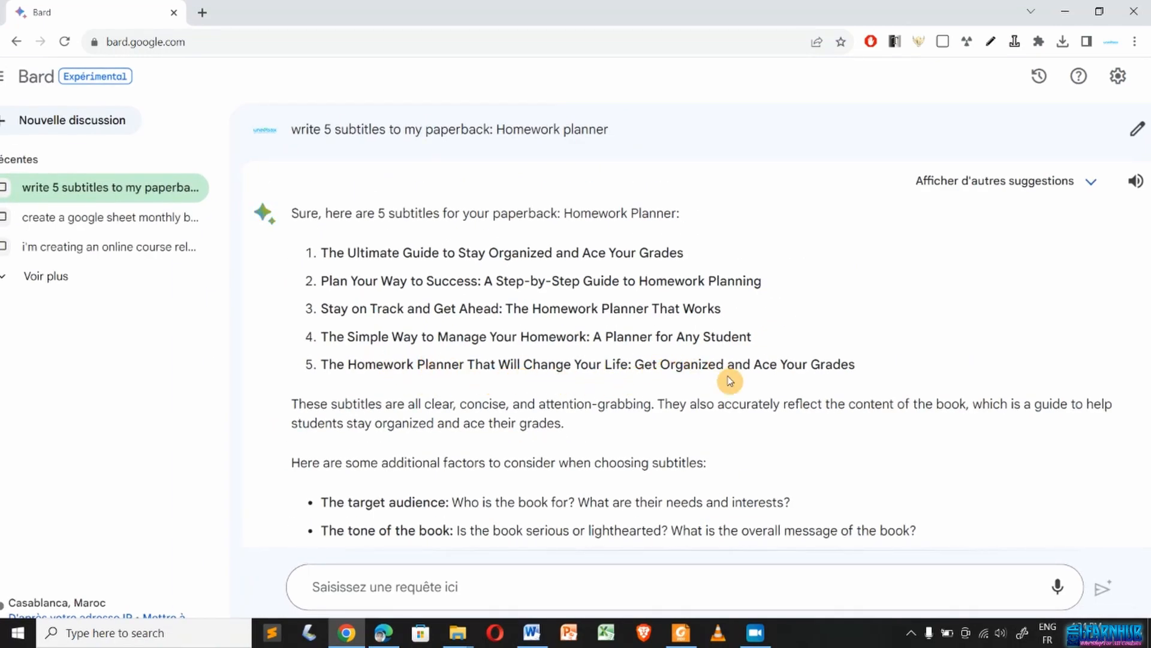
{"action": "scroll", "coordinate": [563, 396], "scroll_direction": "down", "scroll_amount": 2}
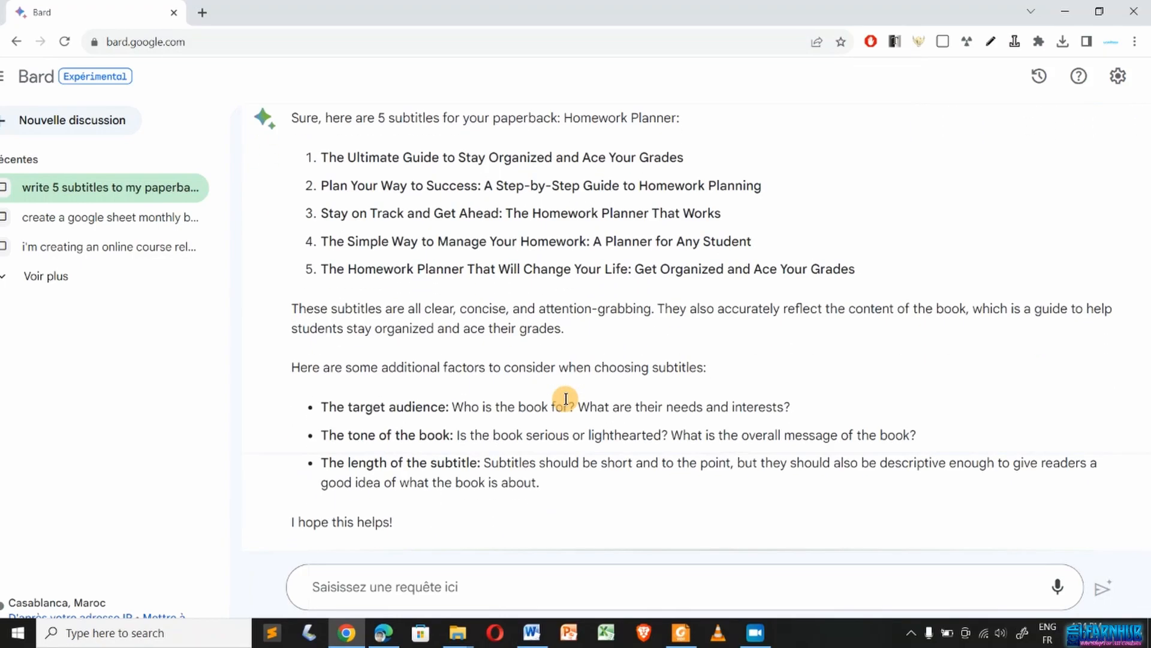
{"action": "scroll", "coordinate": [564, 399], "scroll_direction": "up", "scroll_amount": 1}
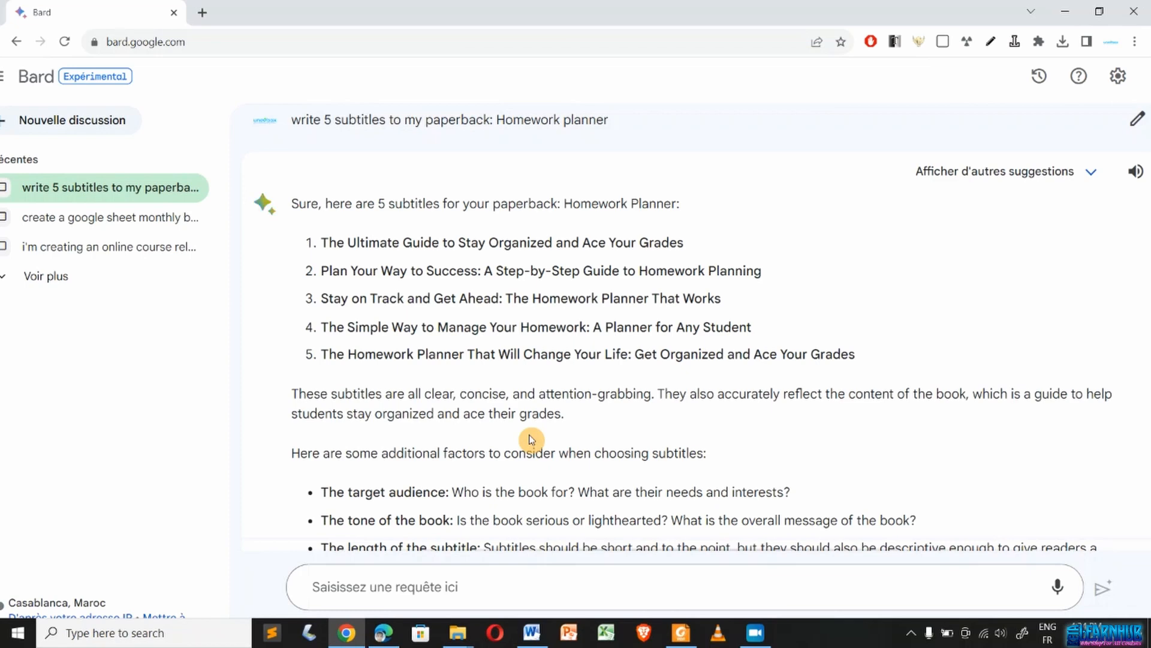
{"action": "scroll", "coordinate": [403, 198], "scroll_direction": "up", "scroll_amount": 1}
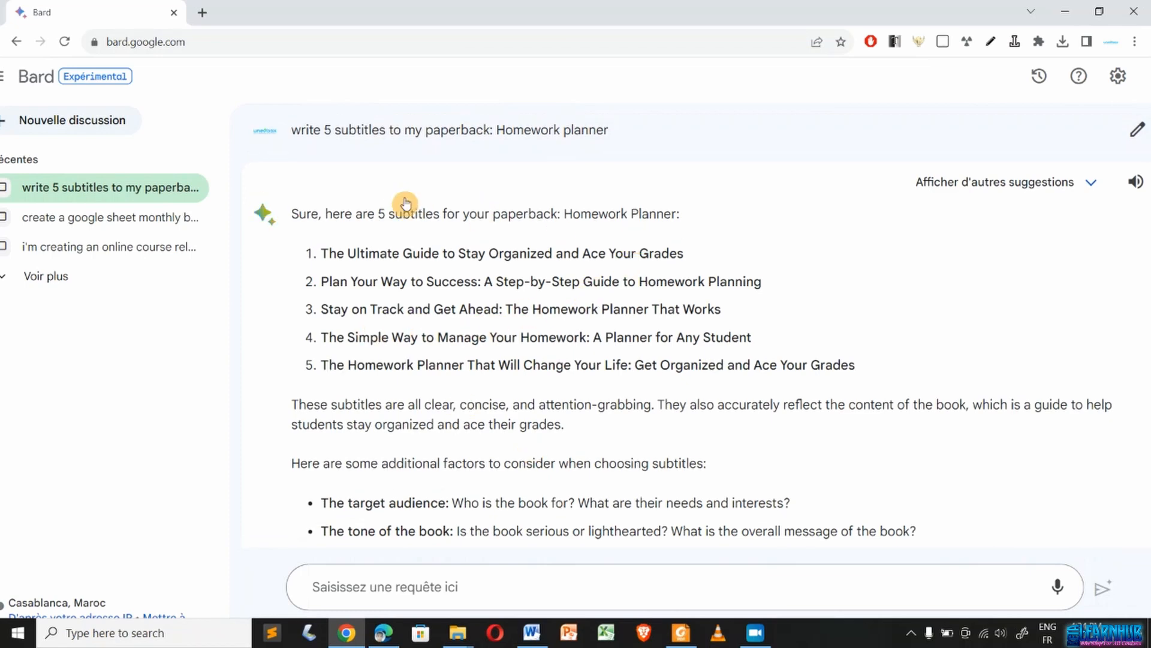
- Copy the subtitle prompt from the Bard conversation and submit it to ChatGPT at chat.openai.com in a new browser tab
{"action": "left_click_drag", "start_coordinate": [608, 129], "coordinate": [295, 145]}
{"action": "key", "text": "ctrl+c"}
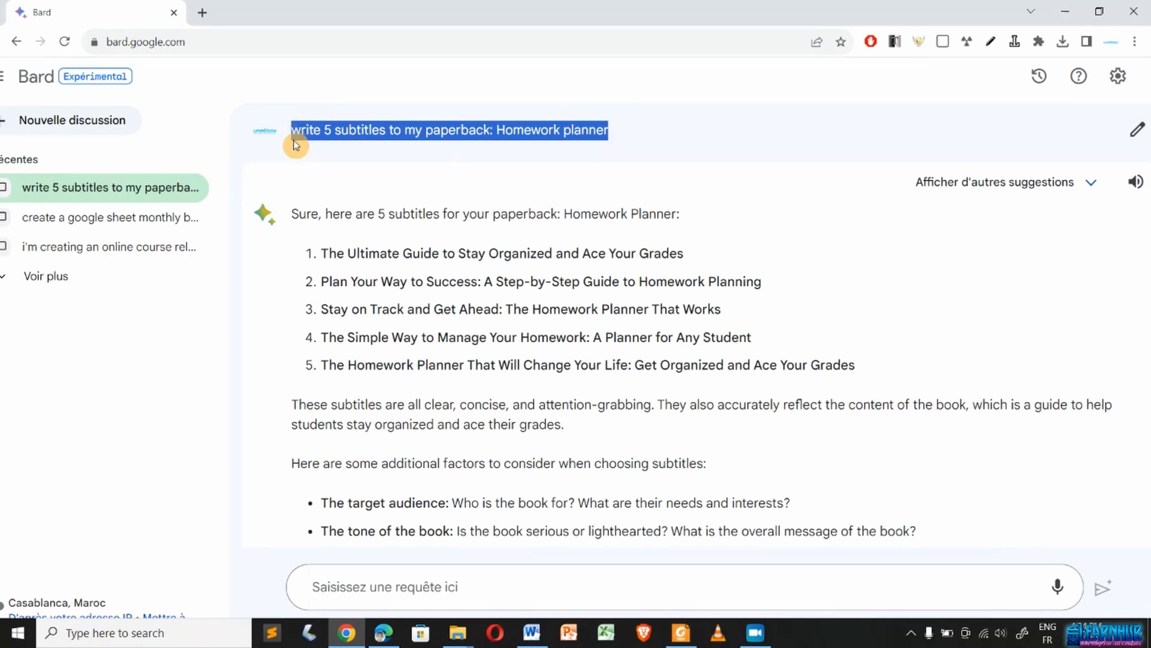
{"action": "left_click", "coordinate": [202, 12]}
{"action": "type", "text": "c"}
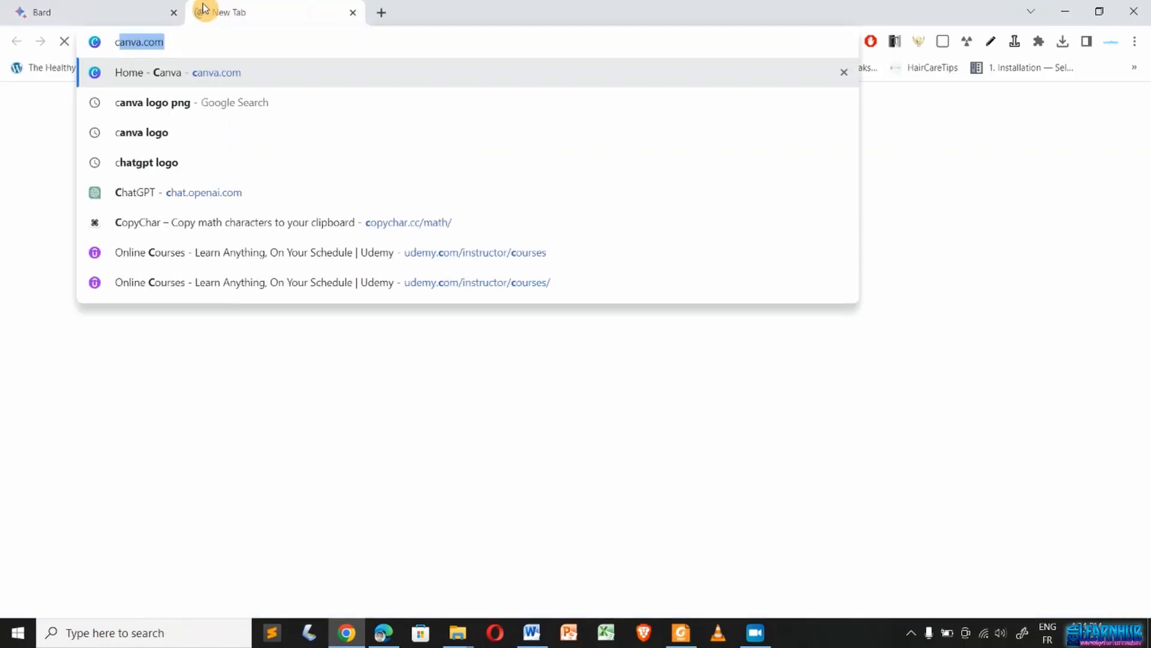
{"action": "type", "text": "hat.openai.com"}
{"action": "key", "text": "Return"}
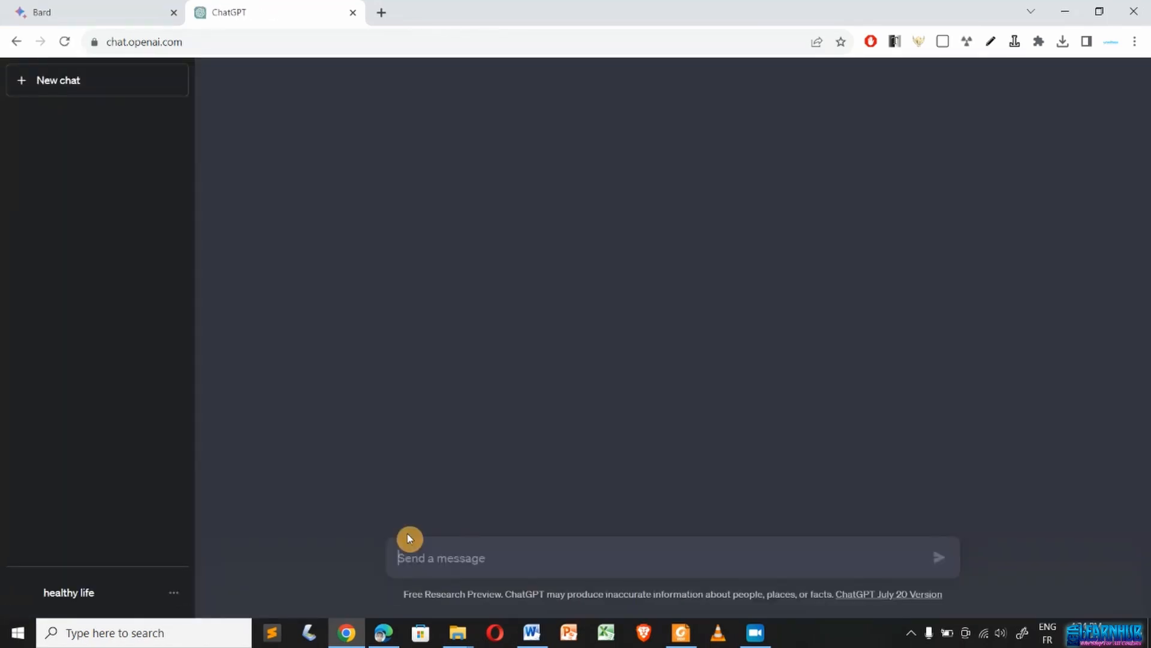
{"action": "left_click", "coordinate": [442, 560]}
{"action": "key", "text": "ctrl+v"}
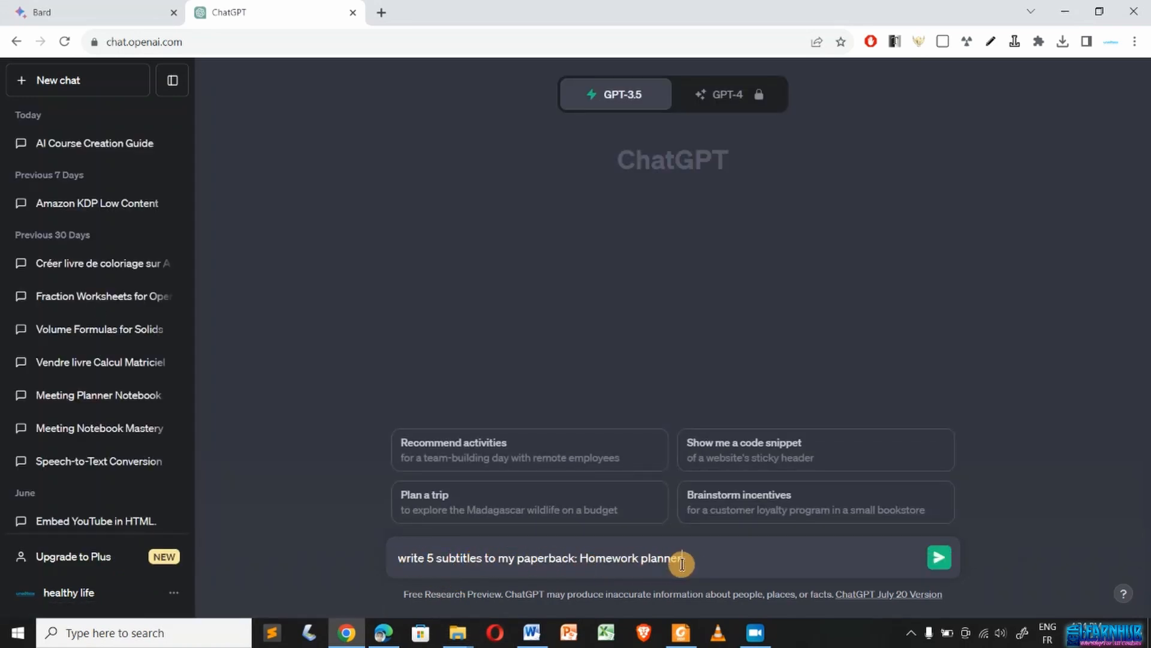
{"action": "key", "text": "Return"}
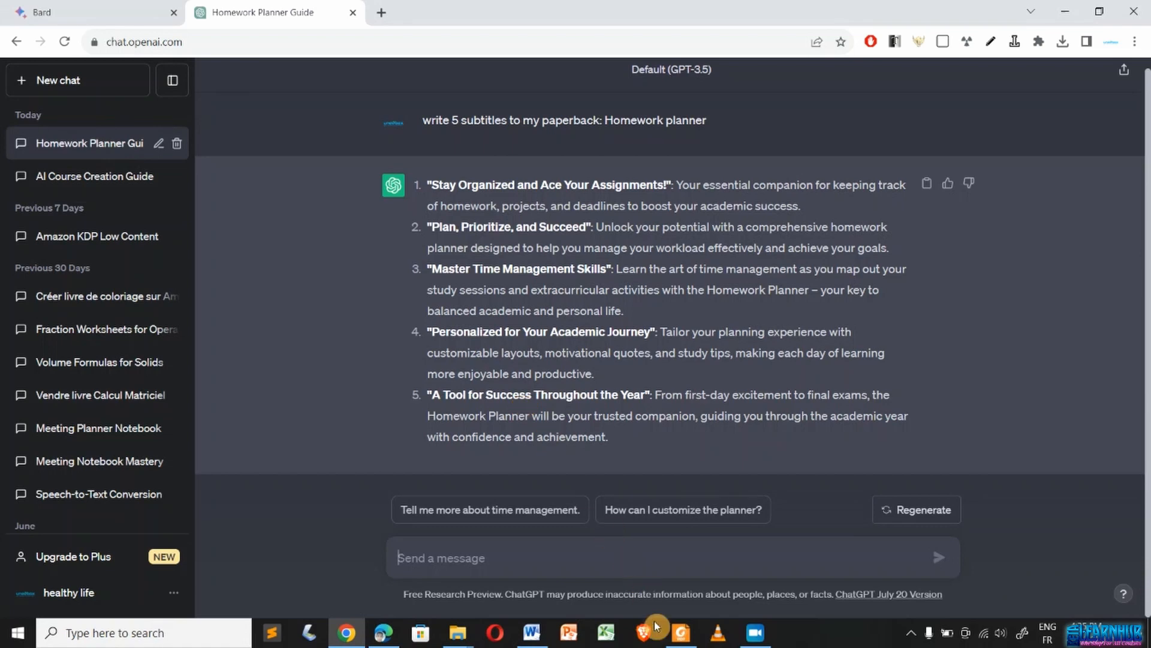
- Enter the ChatGPT prompt "write a description to list my book called "homework planner" that is a paper back of 100 pages size 8.5 by 11 inch."
{"action": "left_click", "coordinate": [532, 632]}
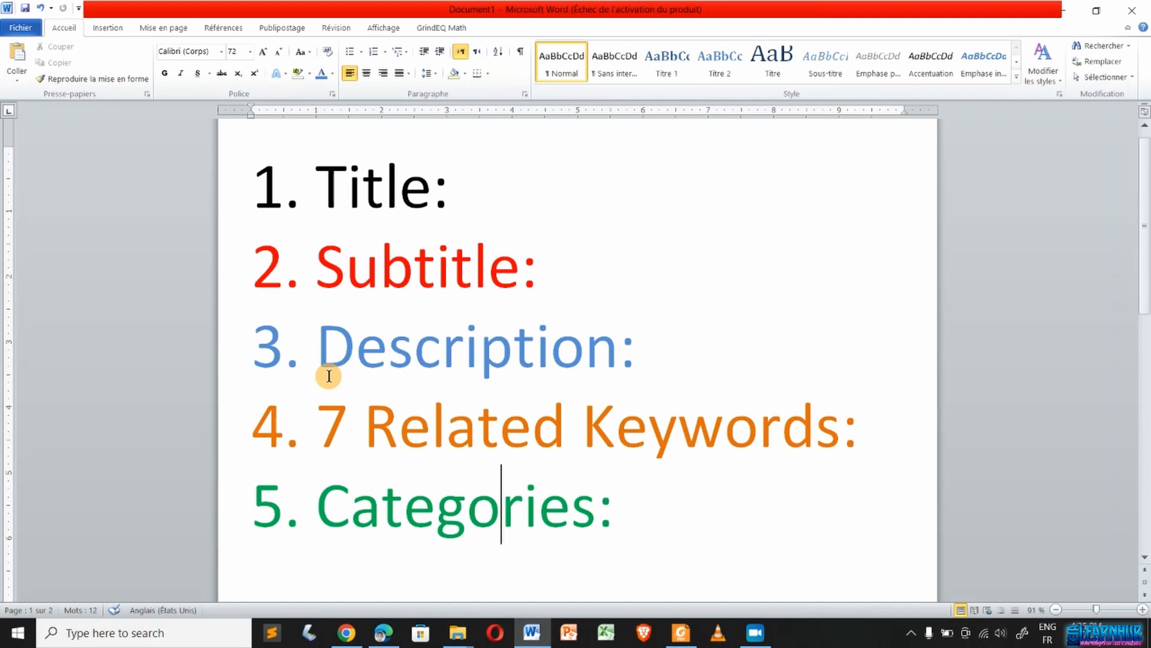
{"action": "left_click", "coordinate": [349, 636]}
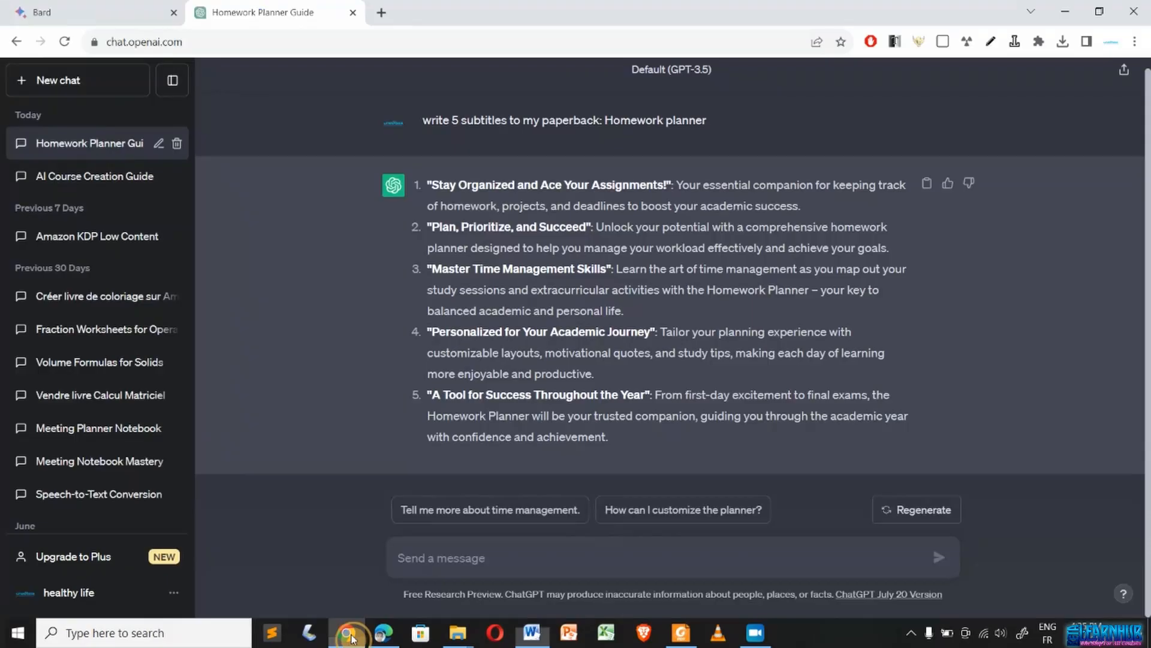
{"action": "left_click", "coordinate": [440, 564]}
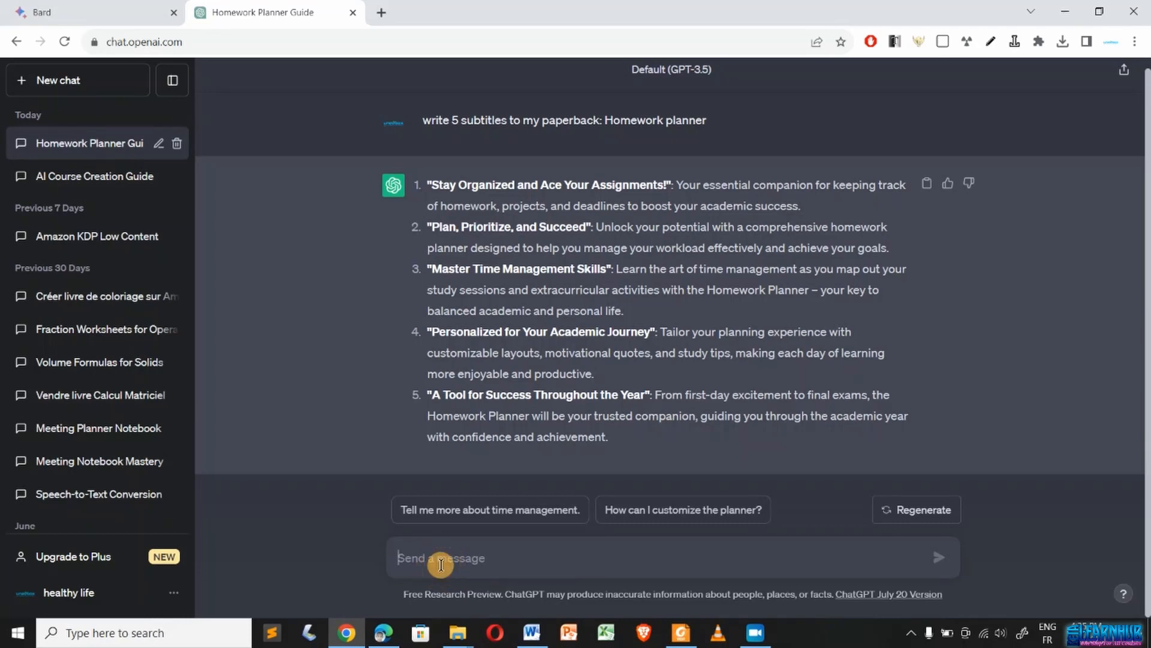
{"action": "type", "text": "witre a description"}
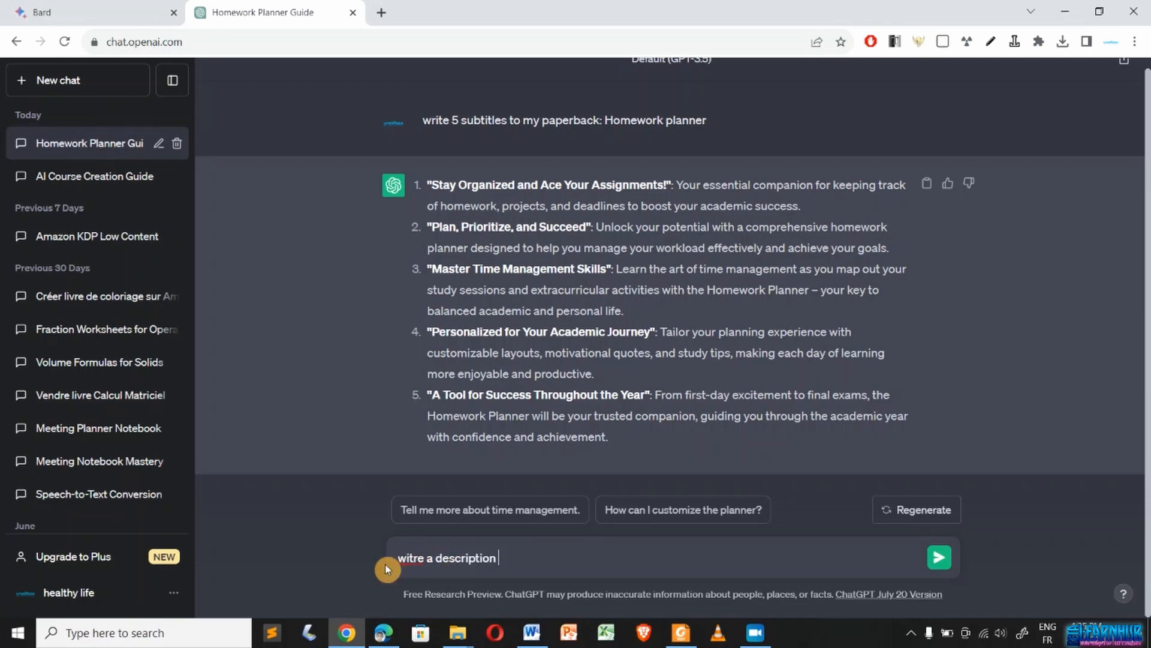
{"action": "left_click", "coordinate": [410, 558]}
{"action": "key", "text": "BackSpace"}
{"action": "key", "text": "BackSpace"}
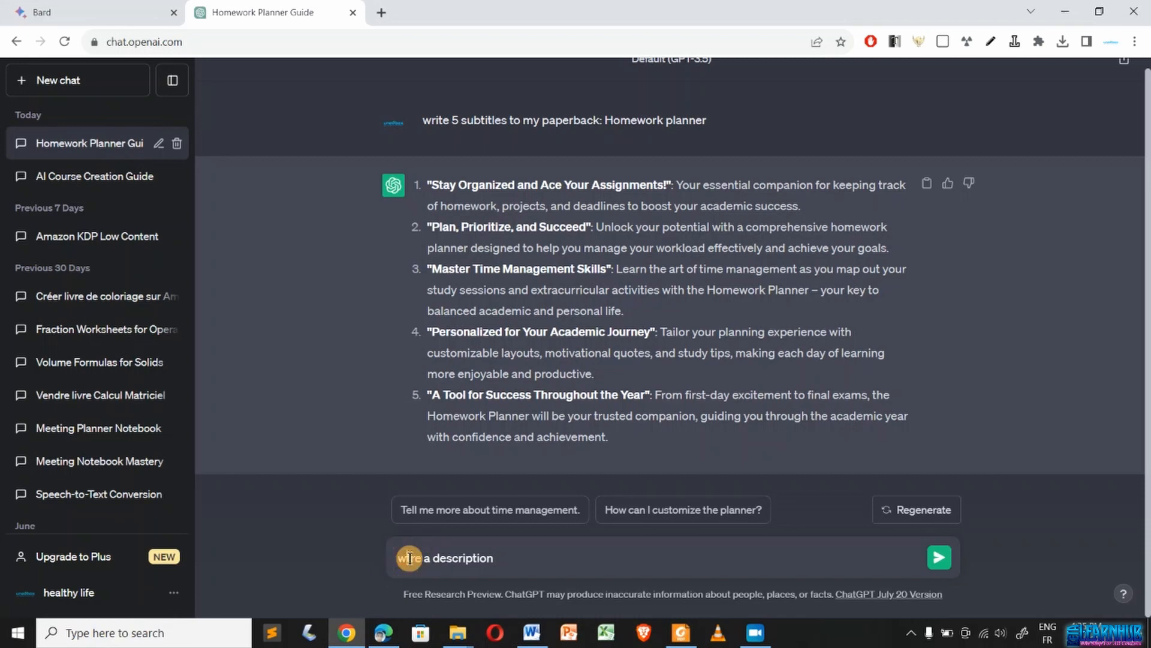
{"action": "left_click", "coordinate": [410, 557]}
{"action": "key", "text": "BackSpace"}
{"action": "key", "text": "BackSpace"}
{"action": "key", "text": "BackSpace"}
{"action": "type", "text": "write"}
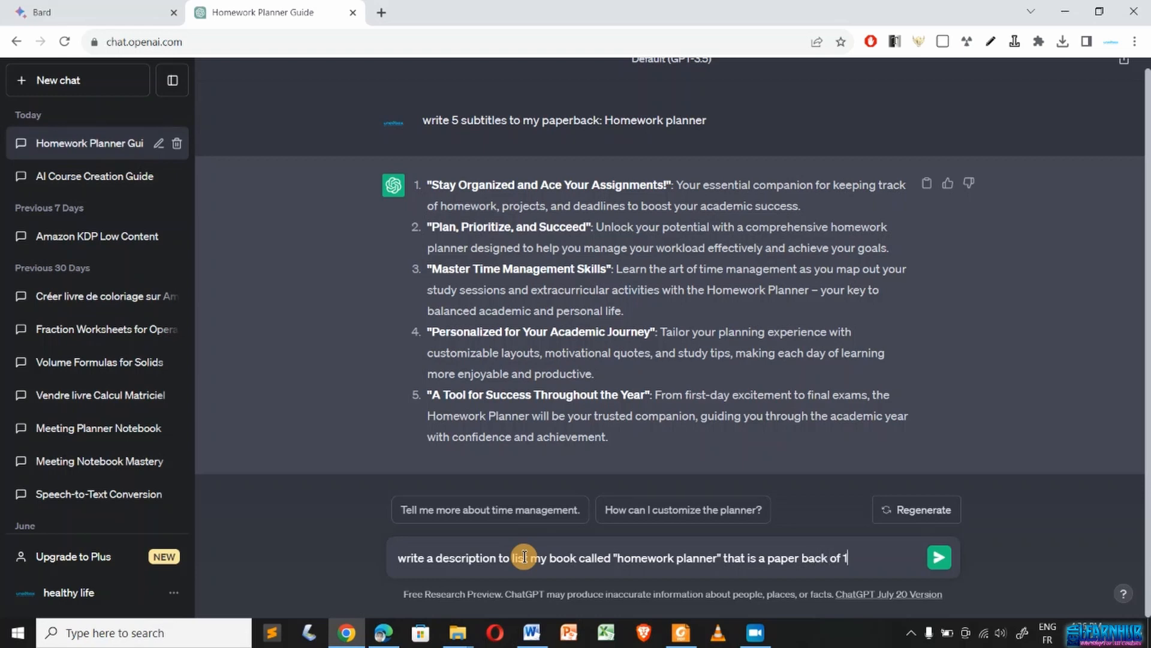
{"action": "type", "text": "ges size 8."}
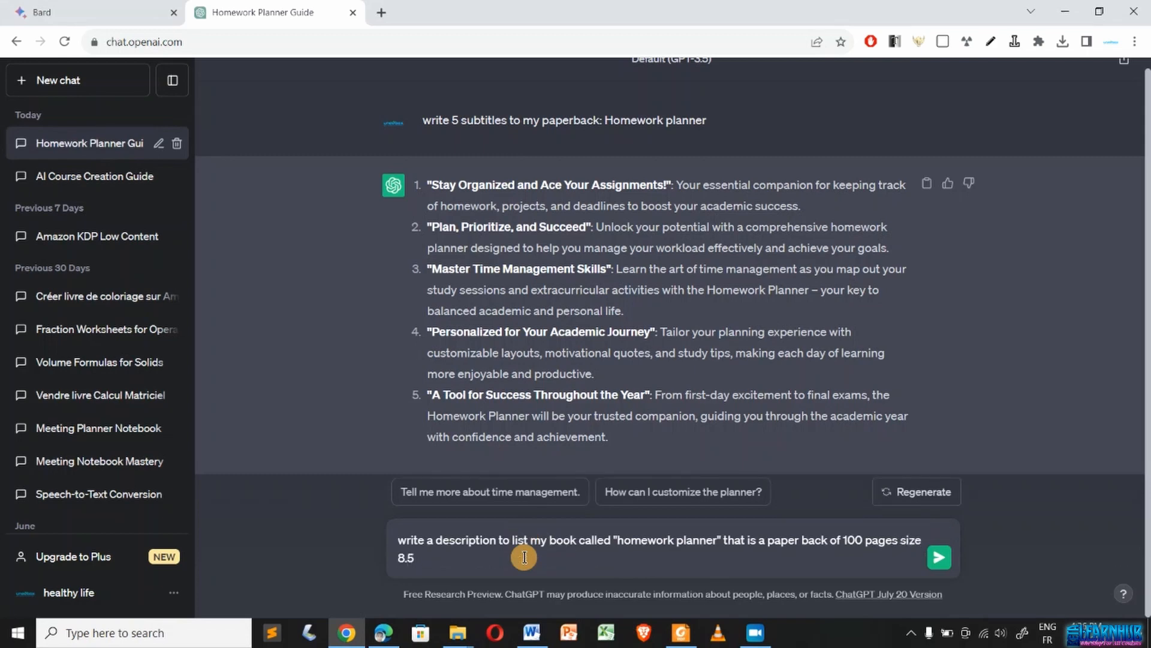
{"action": "type", "text": "5 by 11 inch."}
- Copy the finished book description prompt and submit it to ChatGPT
{"action": "triple_click", "coordinate": [525, 558]}
{"action": "key", "text": "ctrl+c"}
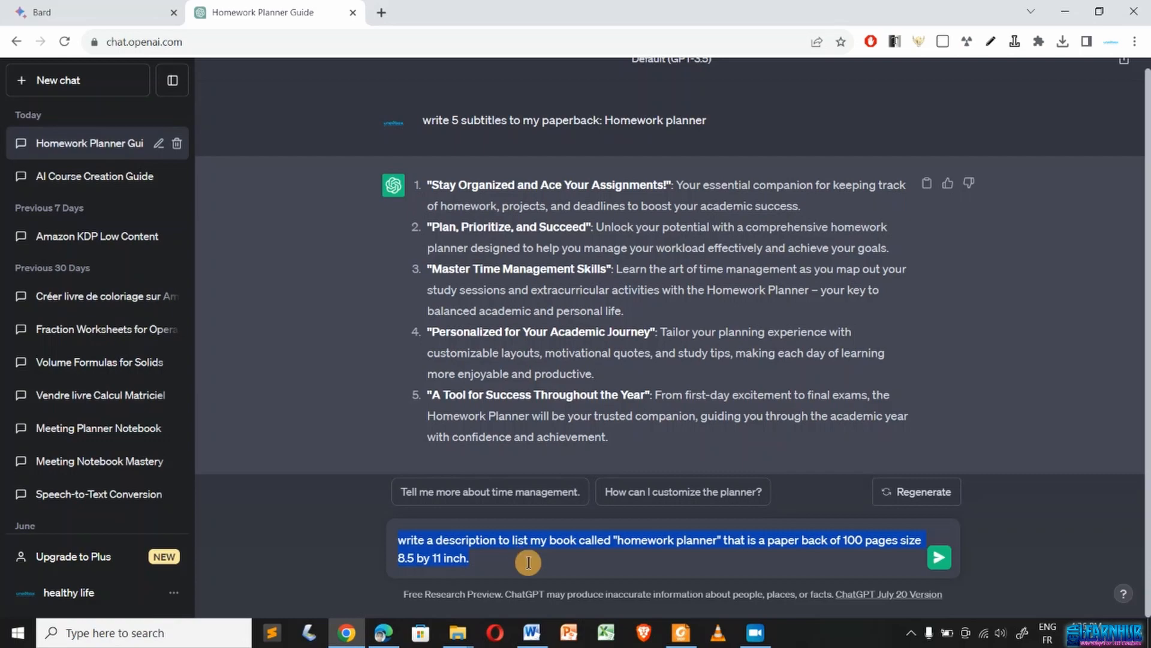
{"action": "left_click", "coordinate": [525, 557]}
{"action": "key", "text": "Return"}
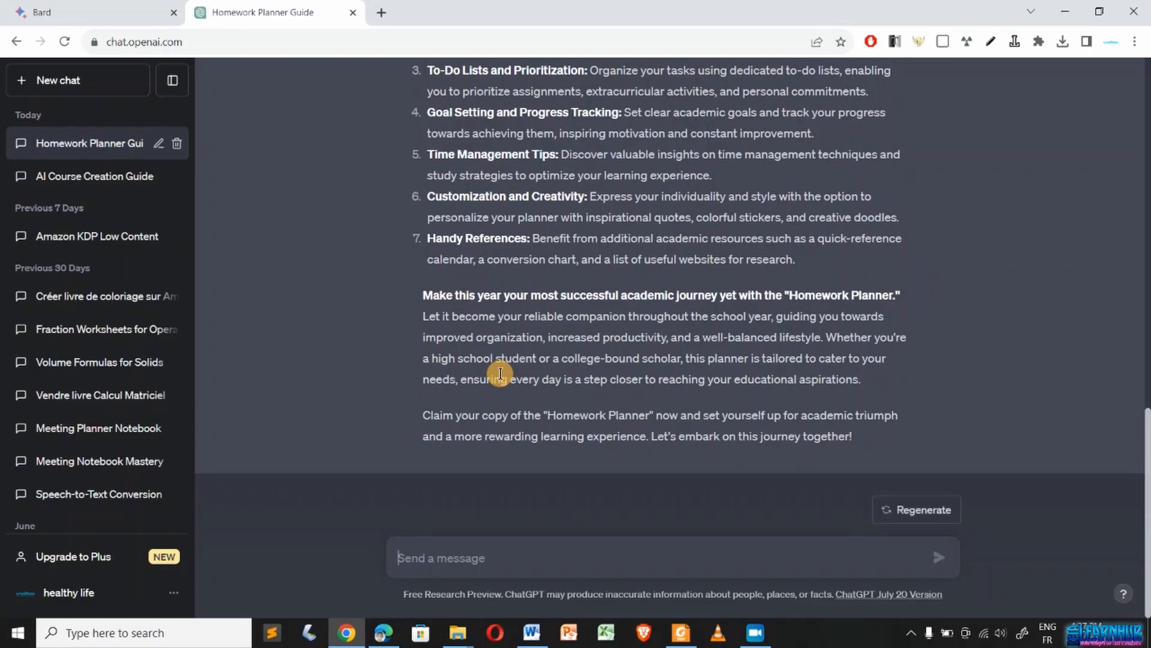
- Review ChatGPT's generated book description, from its title and introduction through the planner features to the closing paragraph
{"action": "scroll", "coordinate": [500, 374], "scroll_direction": "up", "scroll_amount": 4}
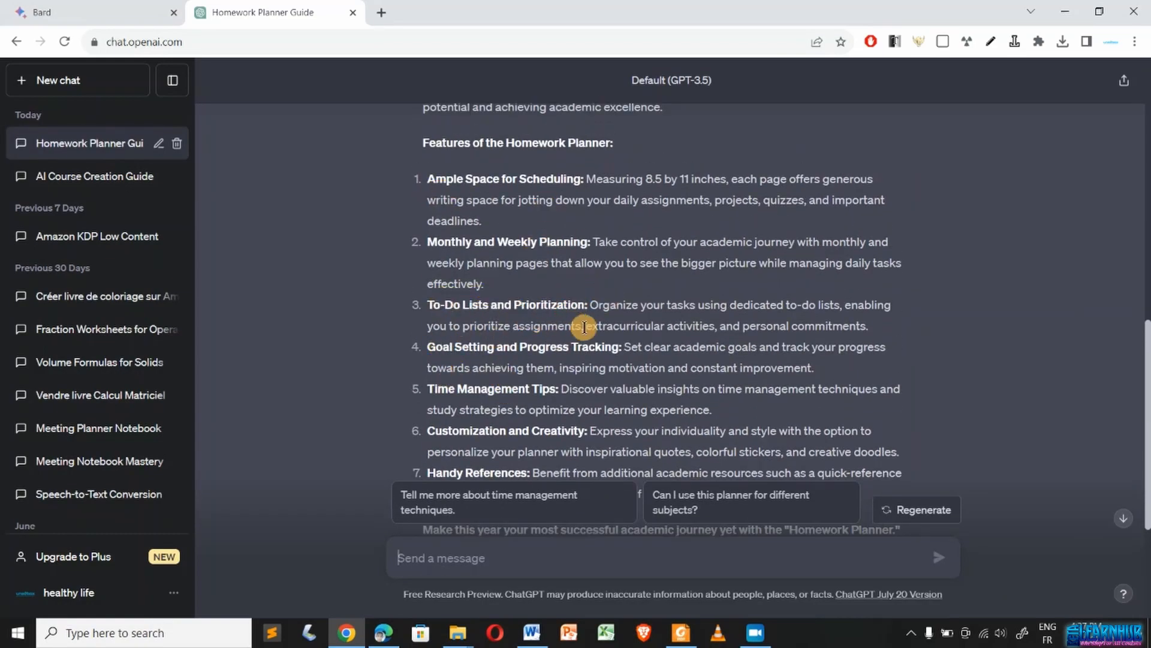
{"action": "scroll", "coordinate": [584, 327], "scroll_direction": "up", "scroll_amount": 3}
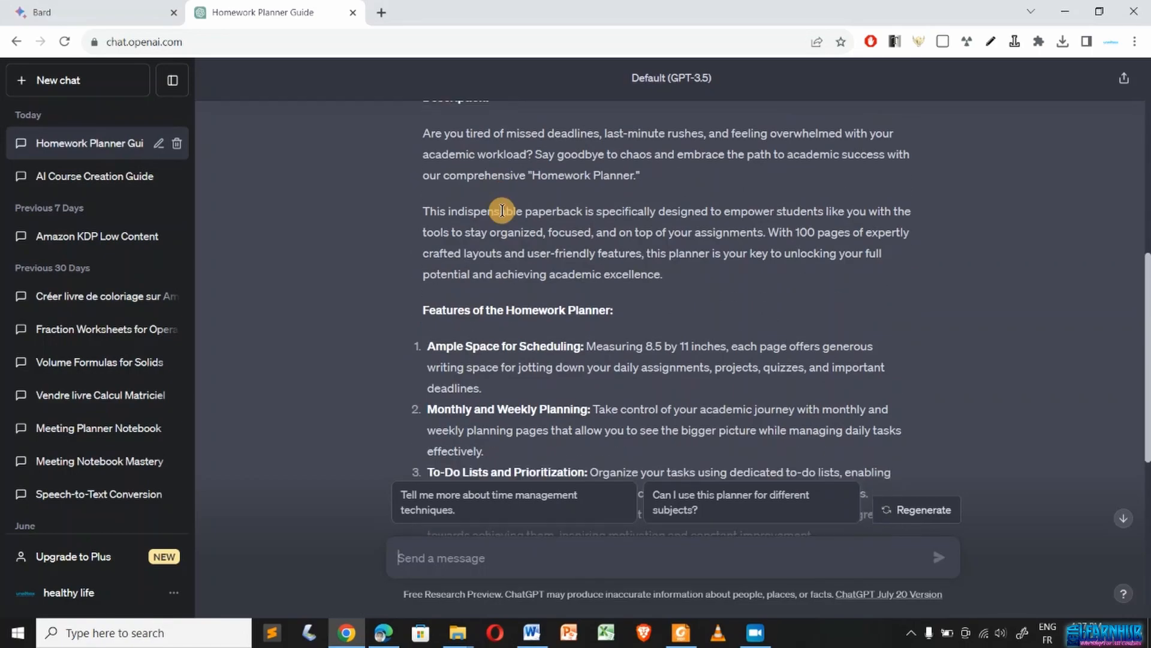
{"action": "scroll", "coordinate": [502, 211], "scroll_direction": "down", "scroll_amount": 1}
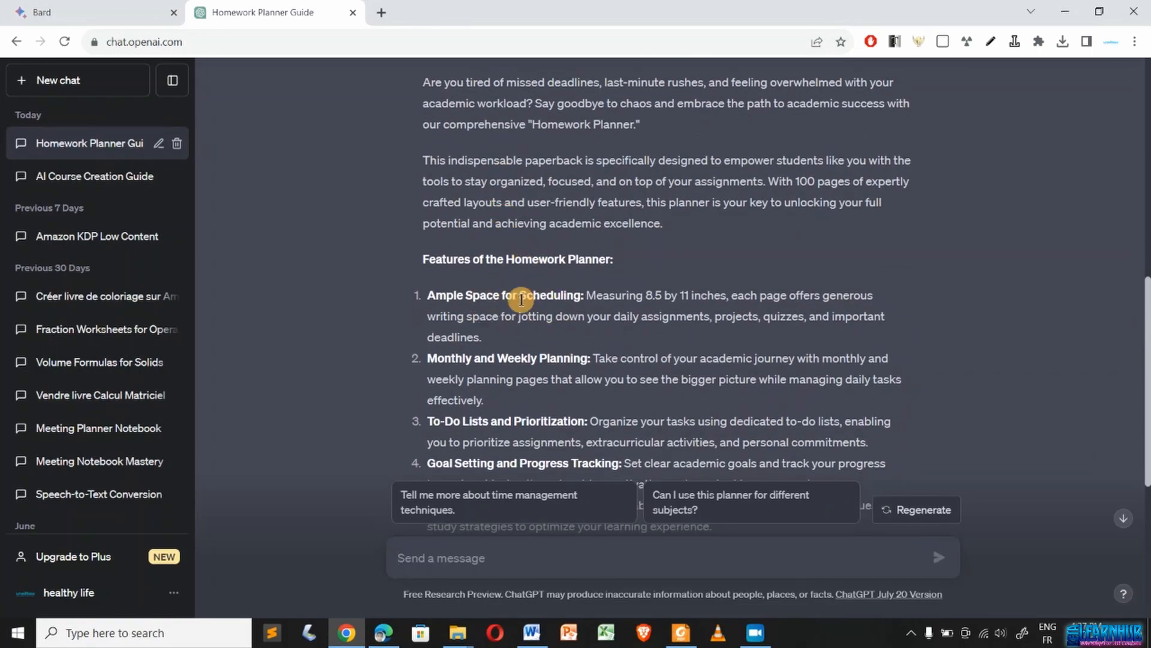
{"action": "scroll", "coordinate": [622, 327], "scroll_direction": "down", "scroll_amount": 2}
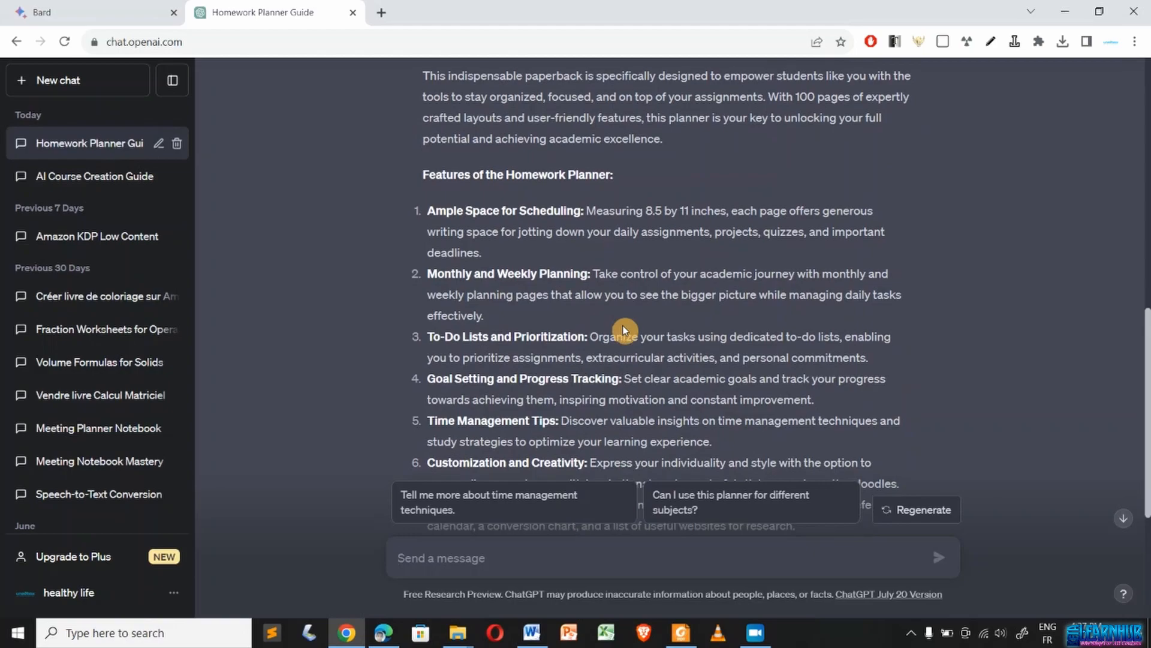
{"action": "scroll", "coordinate": [622, 327], "scroll_direction": "down", "scroll_amount": 5}
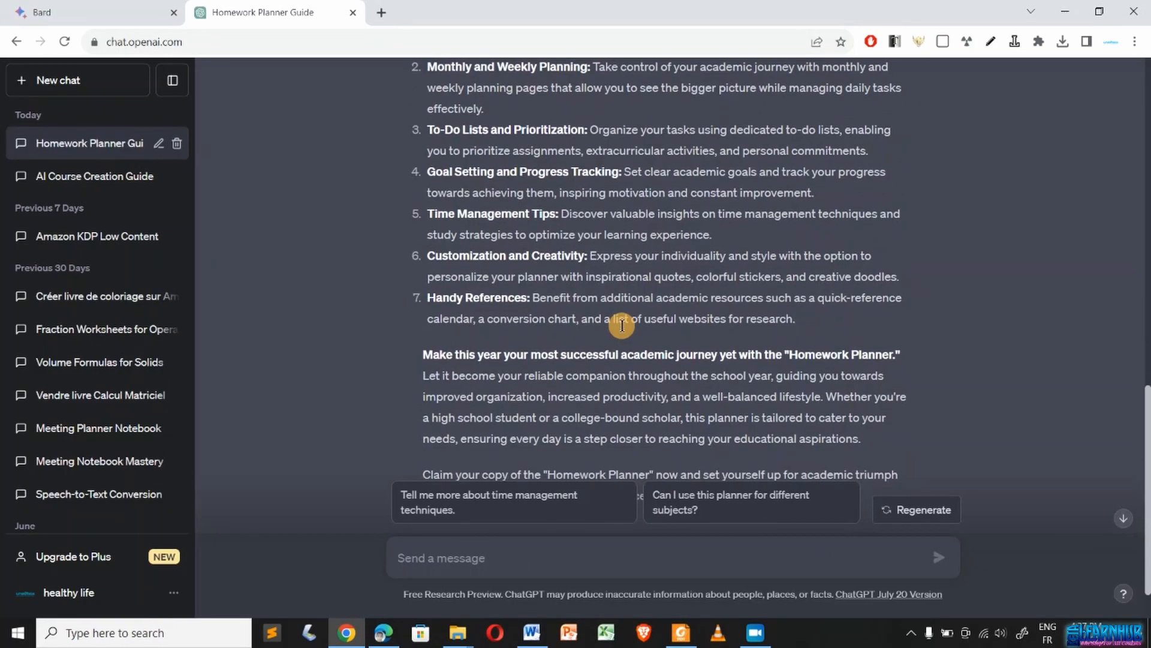
{"action": "scroll", "coordinate": [622, 327], "scroll_direction": "up", "scroll_amount": 10}
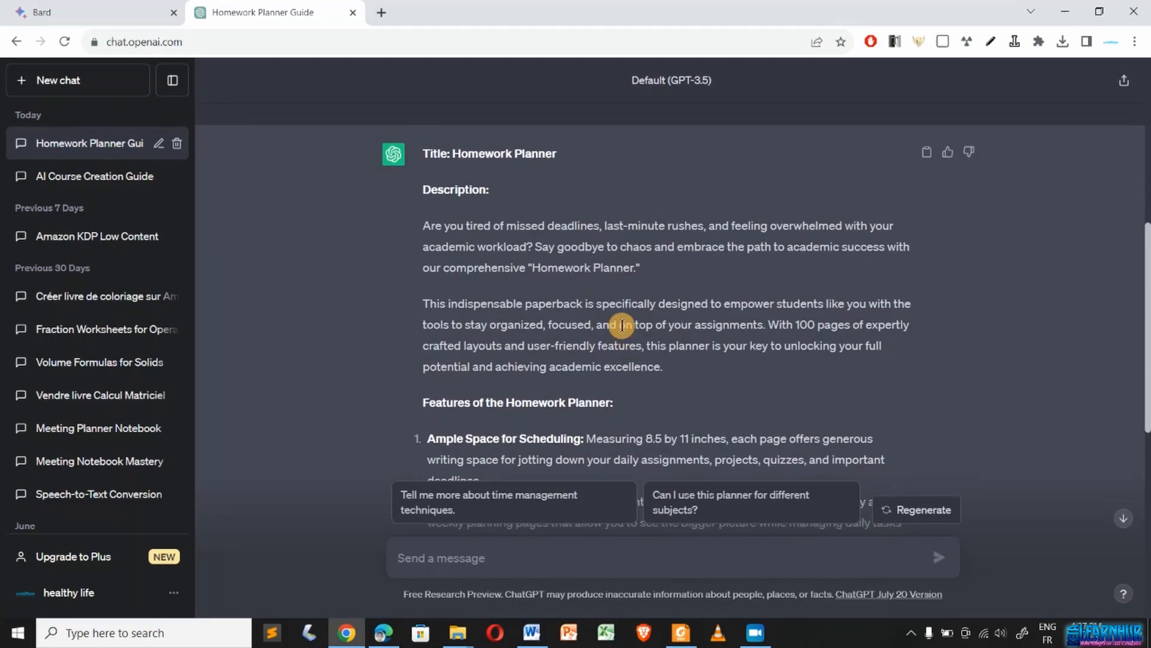
- Submit the copied 100-page, 8.5 by 11 inch homework planner description prompt to Bard
{"action": "left_click", "coordinate": [96, 7]}
{"action": "scroll", "coordinate": [380, 442], "scroll_direction": "down", "scroll_amount": 3}
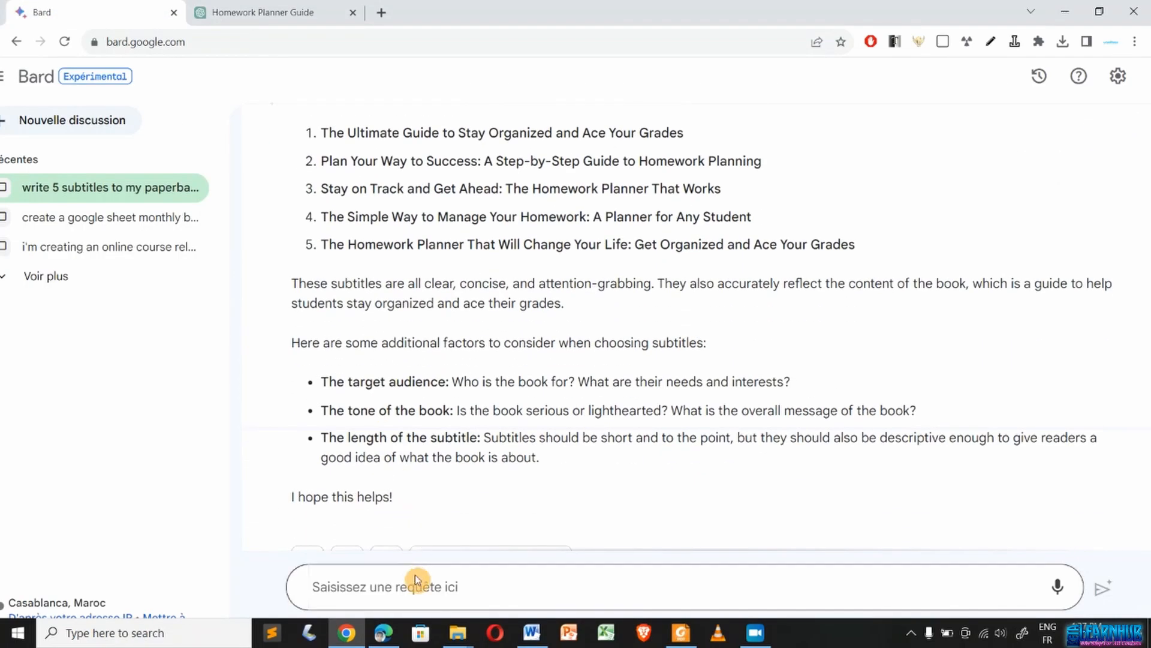
{"action": "left_click", "coordinate": [416, 587]}
{"action": "key", "text": "ctrl+v"}
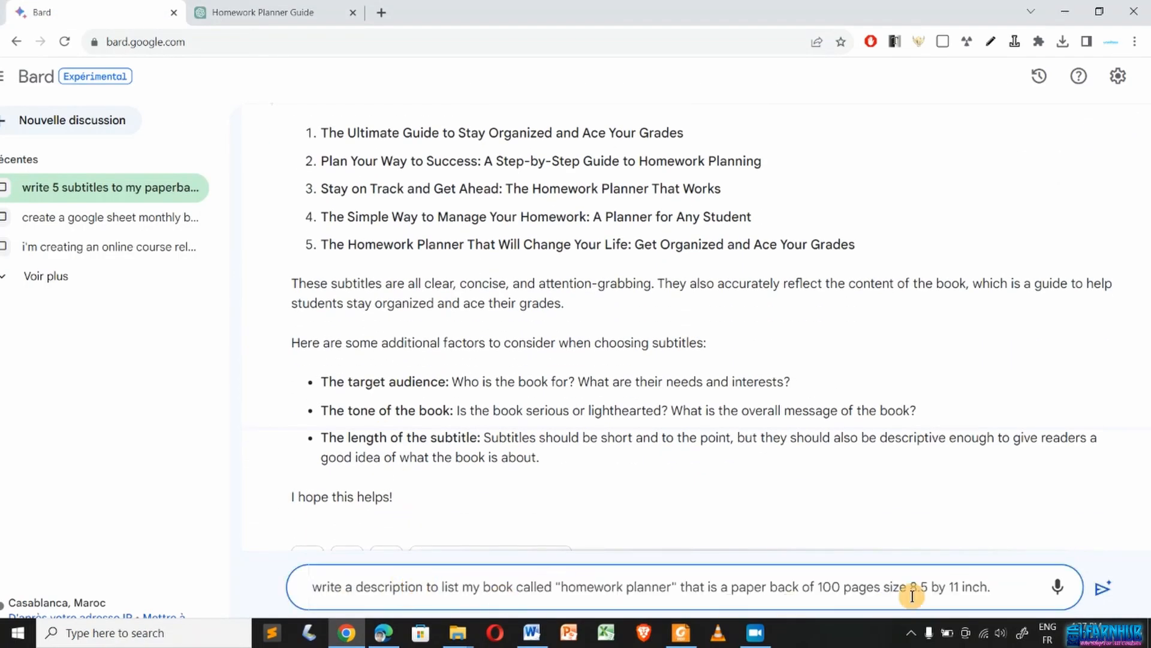
{"action": "left_click", "coordinate": [1104, 589]}
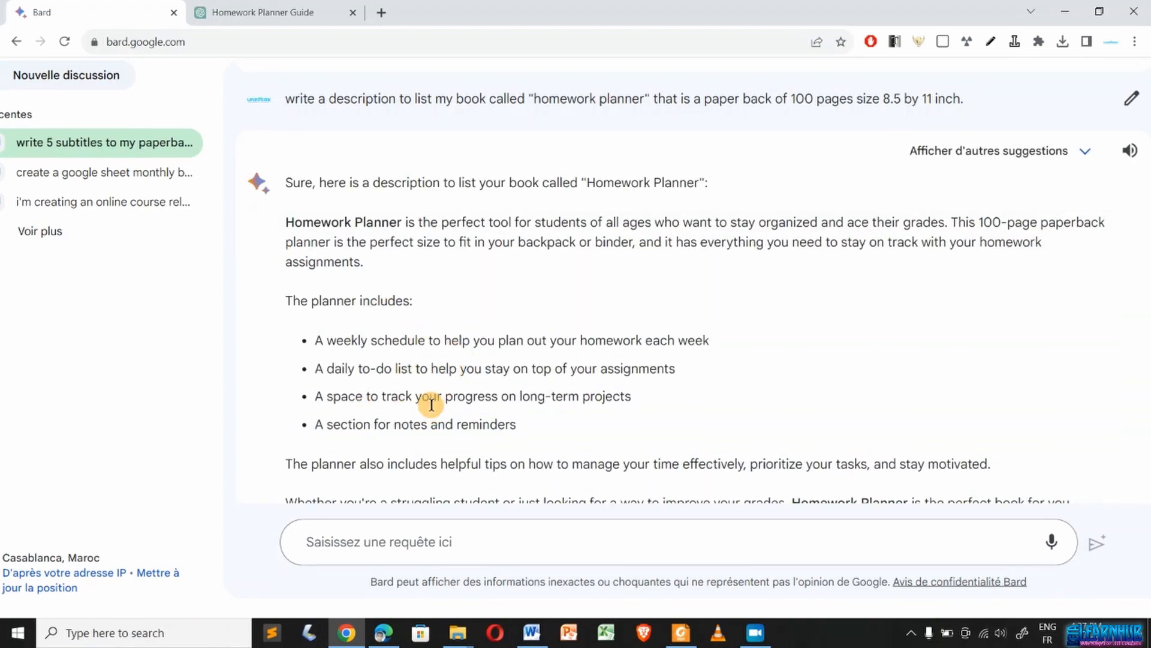
- Review Bard's book description, from the introduction and planner contents through features, benefits and target audience to the call to action
{"action": "scroll", "coordinate": [384, 399], "scroll_direction": "down", "scroll_amount": 3}
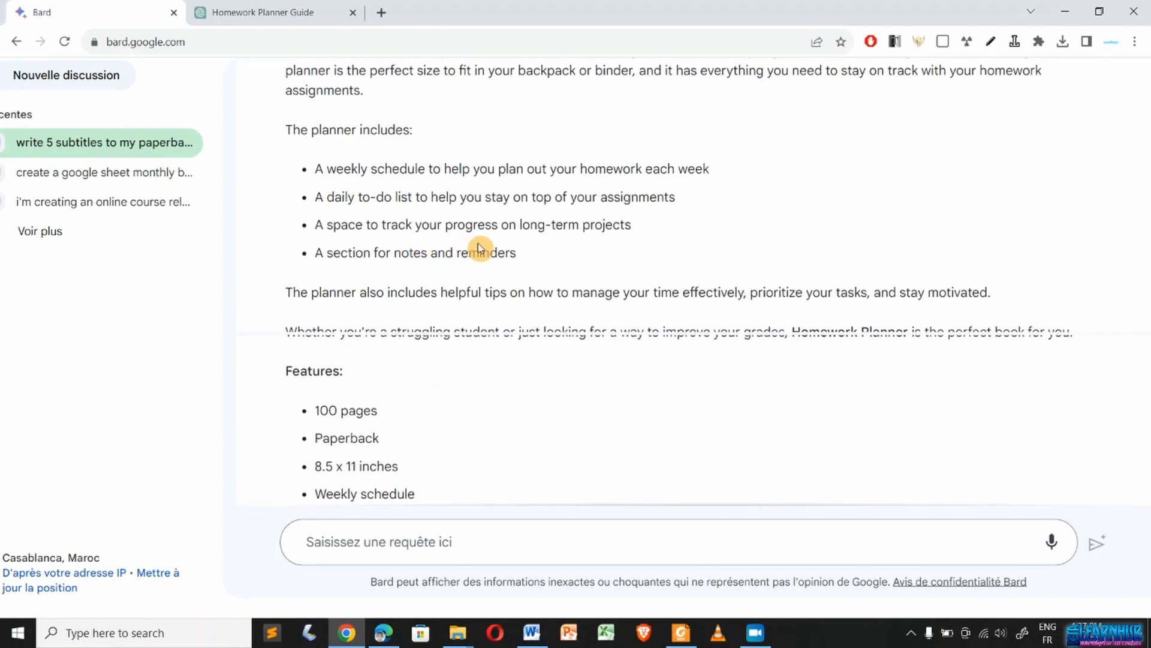
{"action": "scroll", "coordinate": [513, 310], "scroll_direction": "down", "scroll_amount": 4}
{"action": "scroll", "coordinate": [514, 310], "scroll_direction": "down", "scroll_amount": 6}
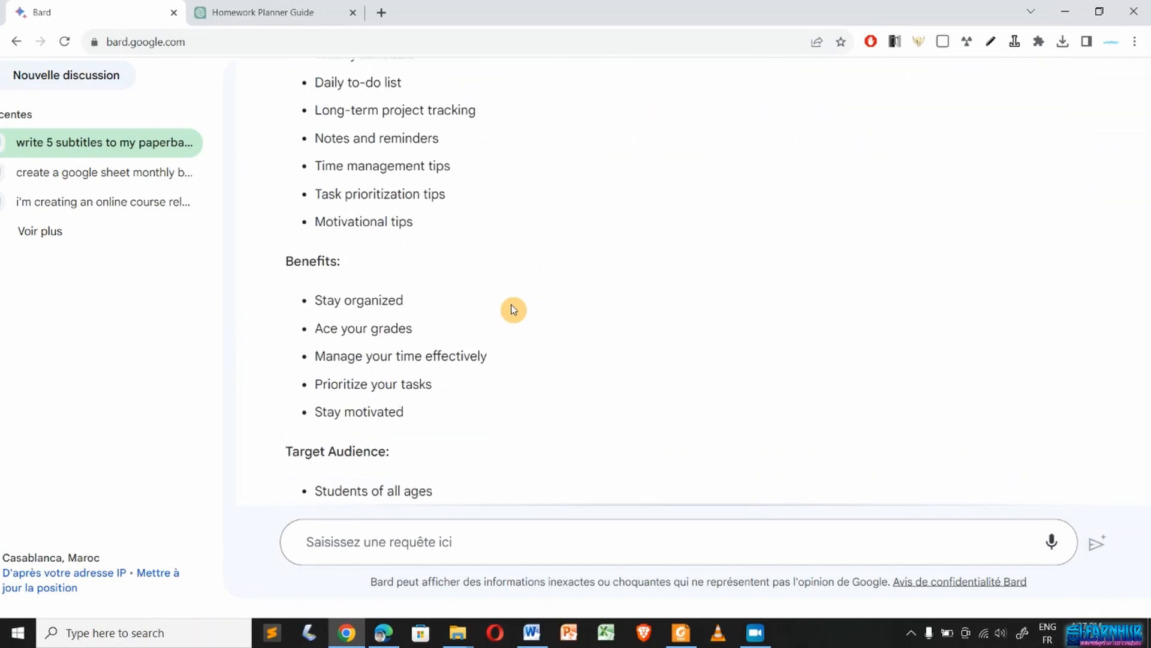
{"action": "scroll", "coordinate": [513, 310], "scroll_direction": "up", "scroll_amount": 15}
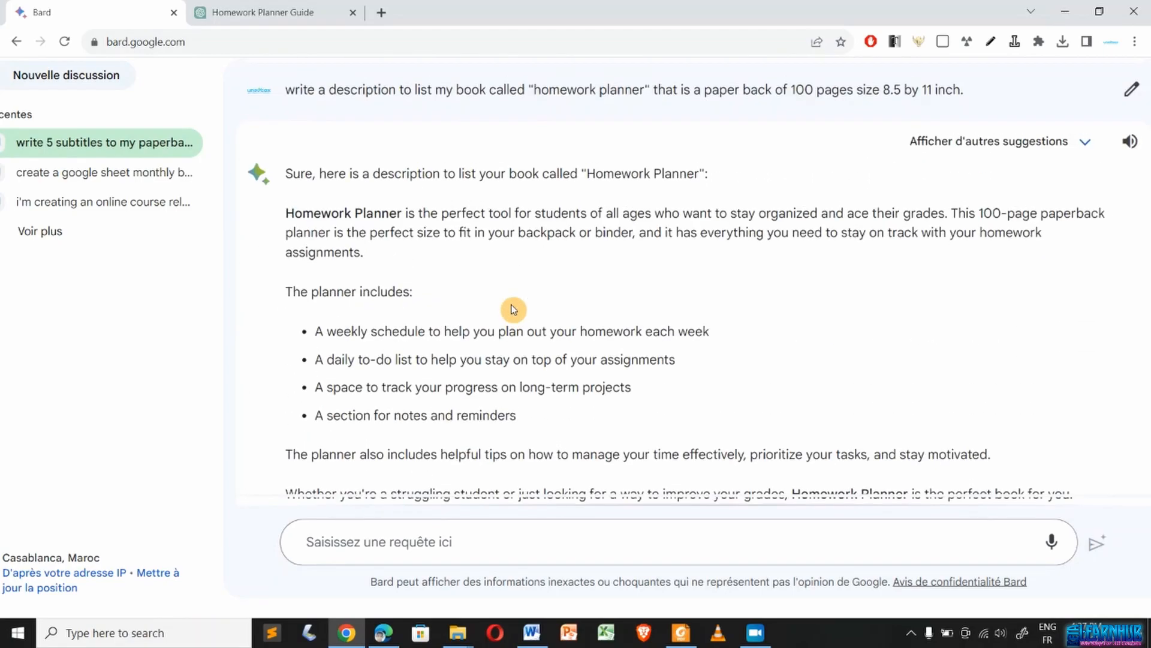
{"action": "scroll", "coordinate": [510, 306], "scroll_direction": "down", "scroll_amount": 2}
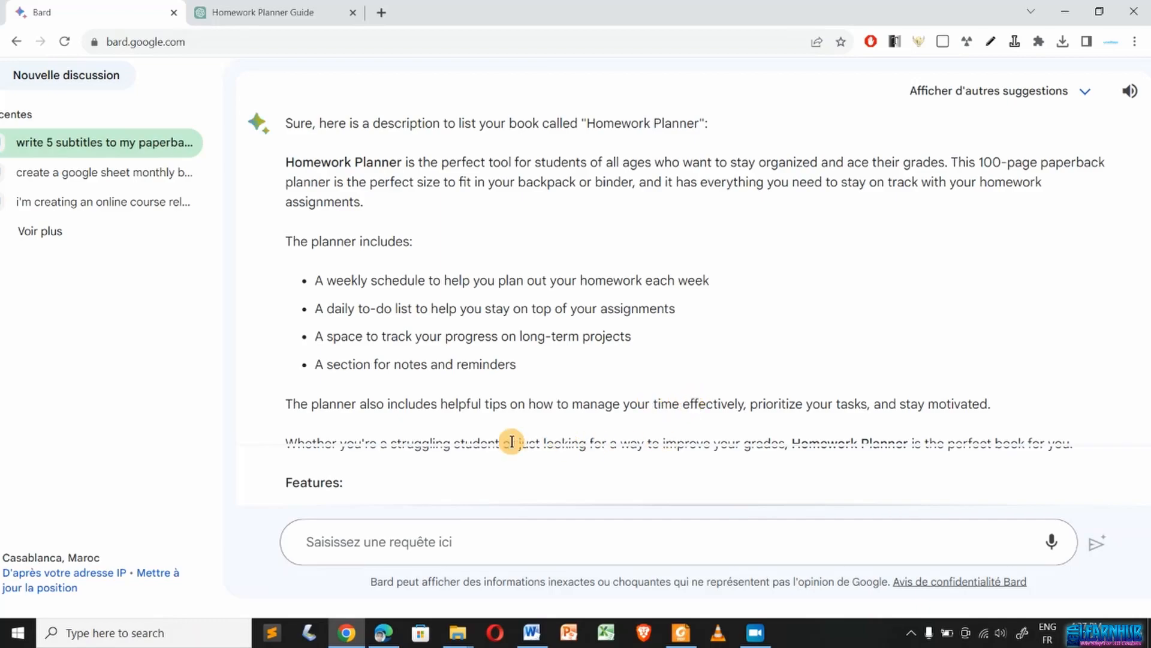
{"action": "scroll", "coordinate": [380, 438], "scroll_direction": "down", "scroll_amount": 10}
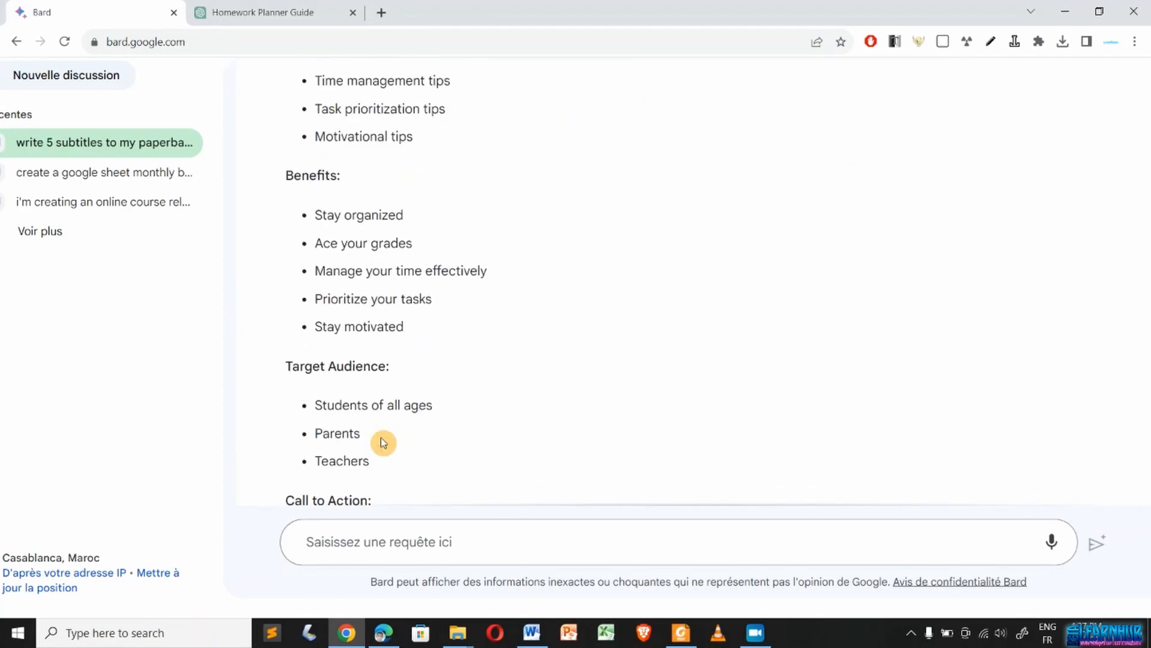
{"action": "scroll", "coordinate": [382, 442], "scroll_direction": "down", "scroll_amount": 2}
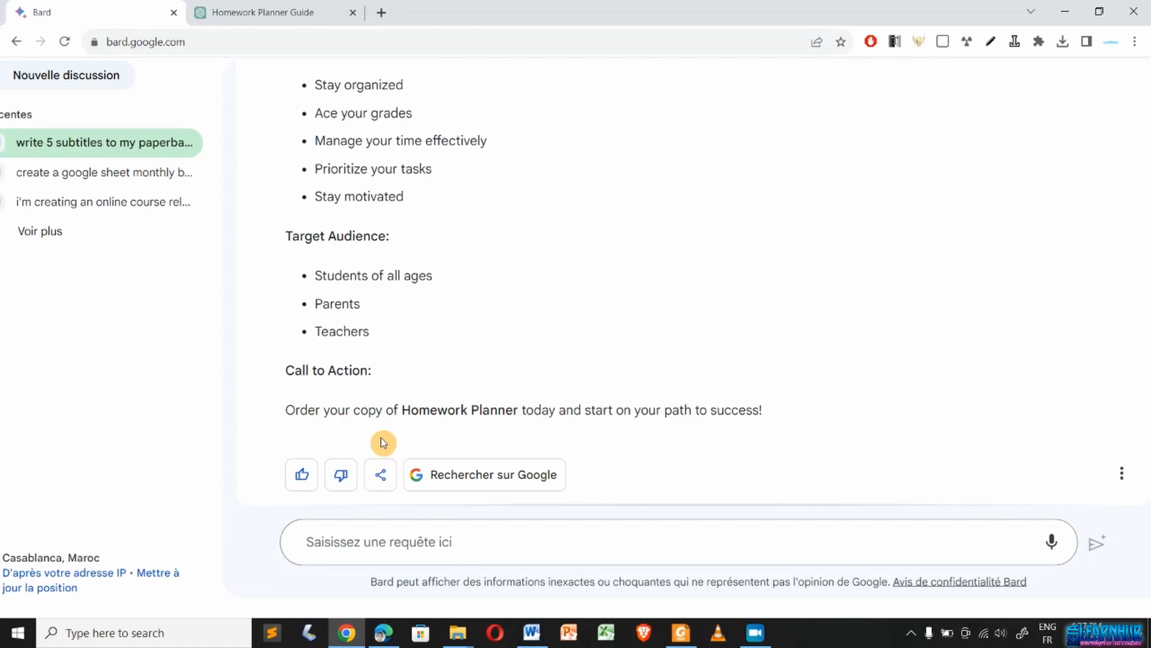
{"action": "scroll", "coordinate": [382, 442], "scroll_direction": "up", "scroll_amount": 12}
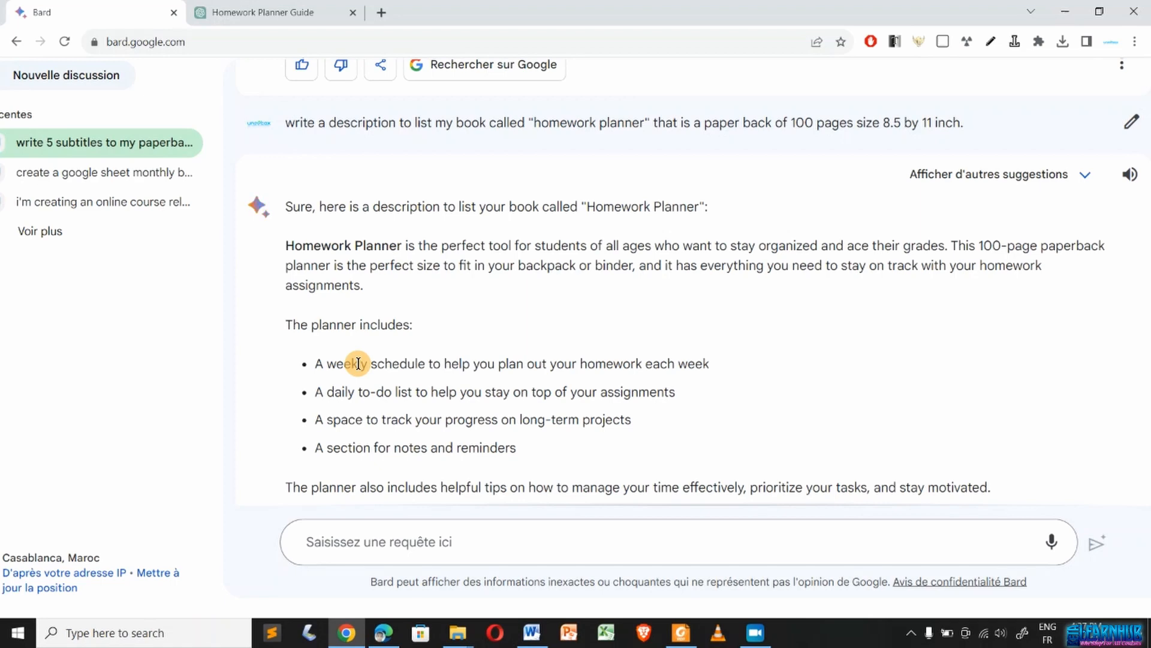
- Switch to the Word document and start a new line under the Title heading with "hom"
{"action": "left_click", "coordinate": [528, 640]}
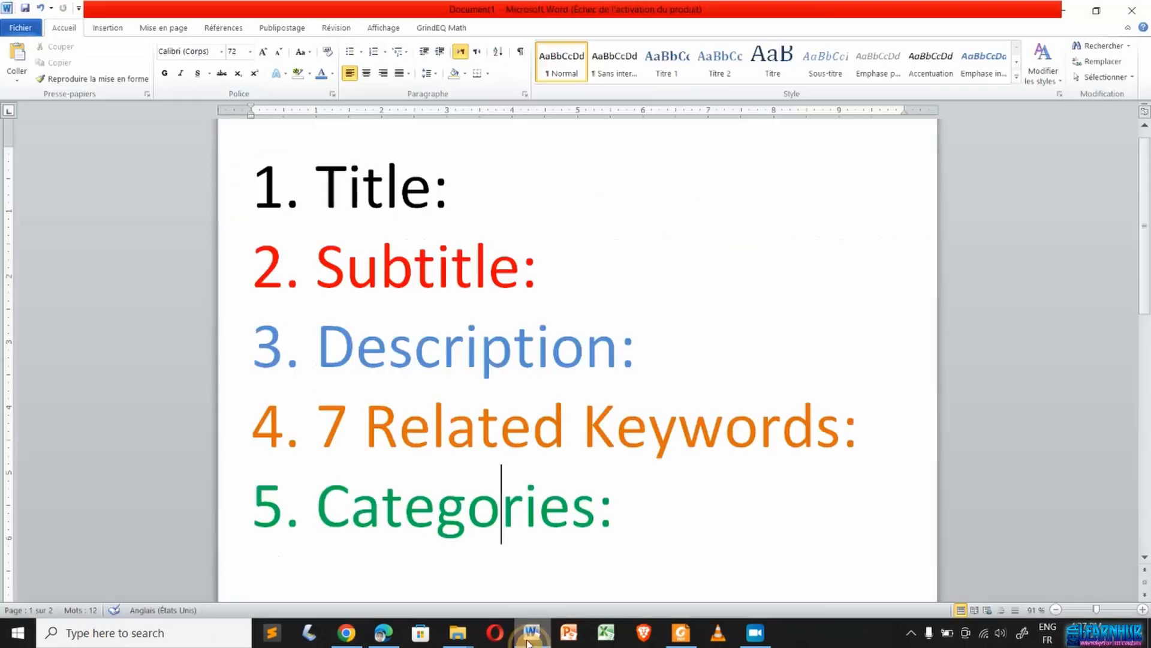
{"action": "left_click", "coordinate": [469, 204]}
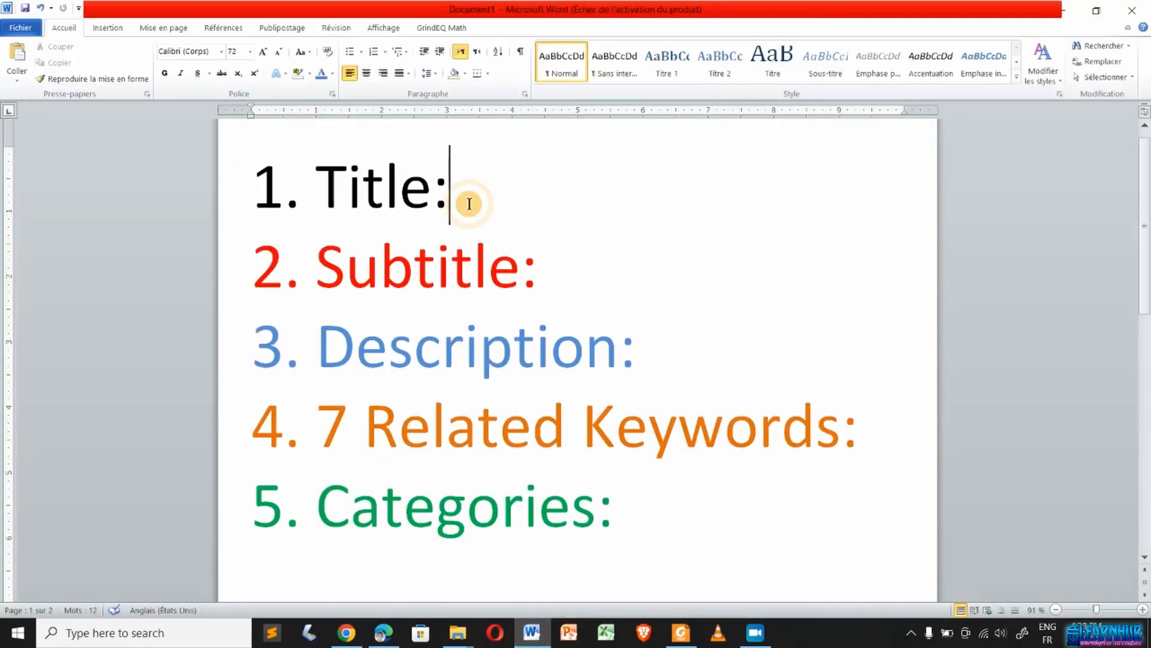
{"action": "key", "text": "Return"}
{"action": "type", "text": "hom"}
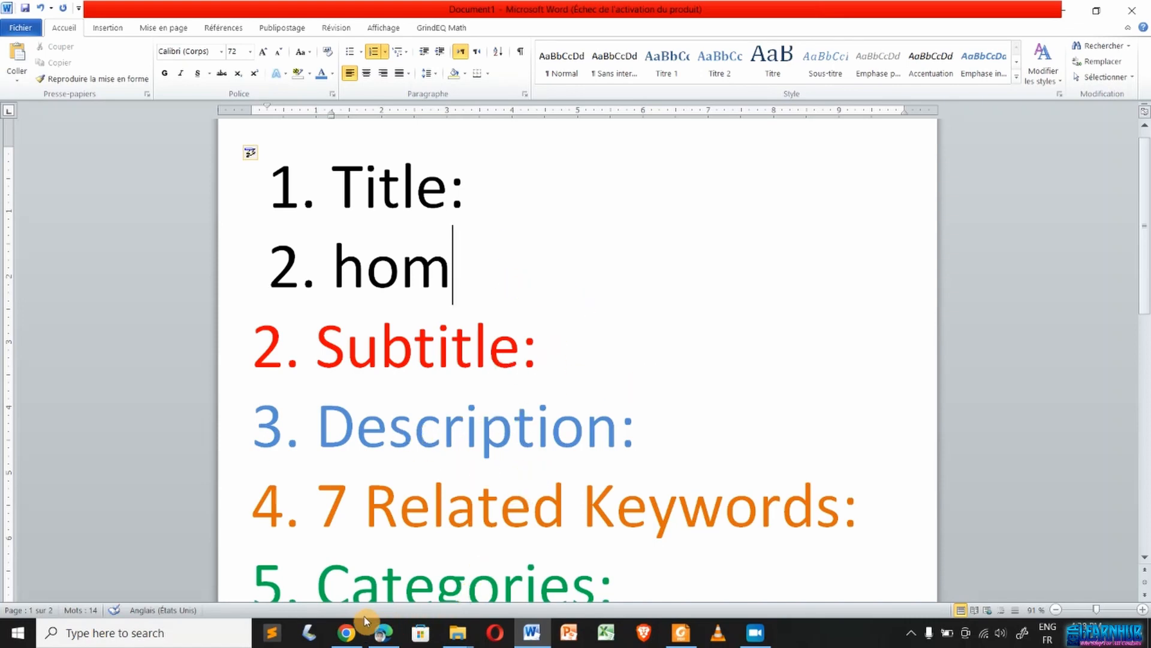
- Switch to the ChatGPT conversation in Chrome and submit the prompt "give 10 long tail keywords related to homework planner"
{"action": "mouse_move", "coordinate": [347, 633]}
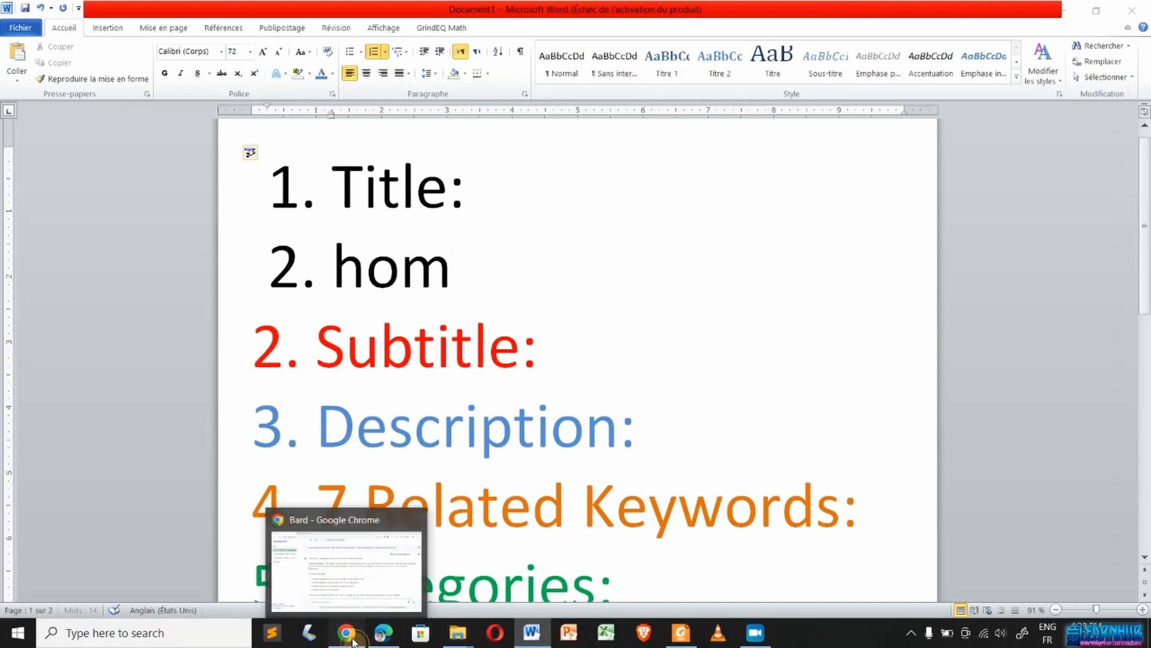
{"action": "left_click", "coordinate": [353, 633]}
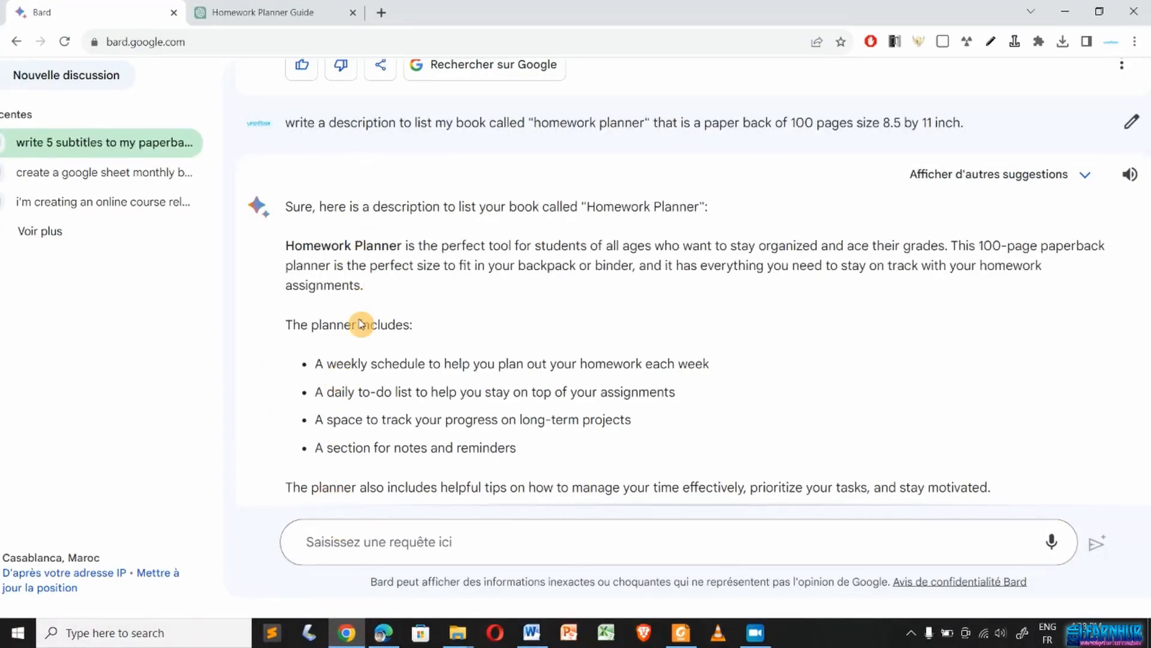
{"action": "left_click", "coordinate": [288, 6]}
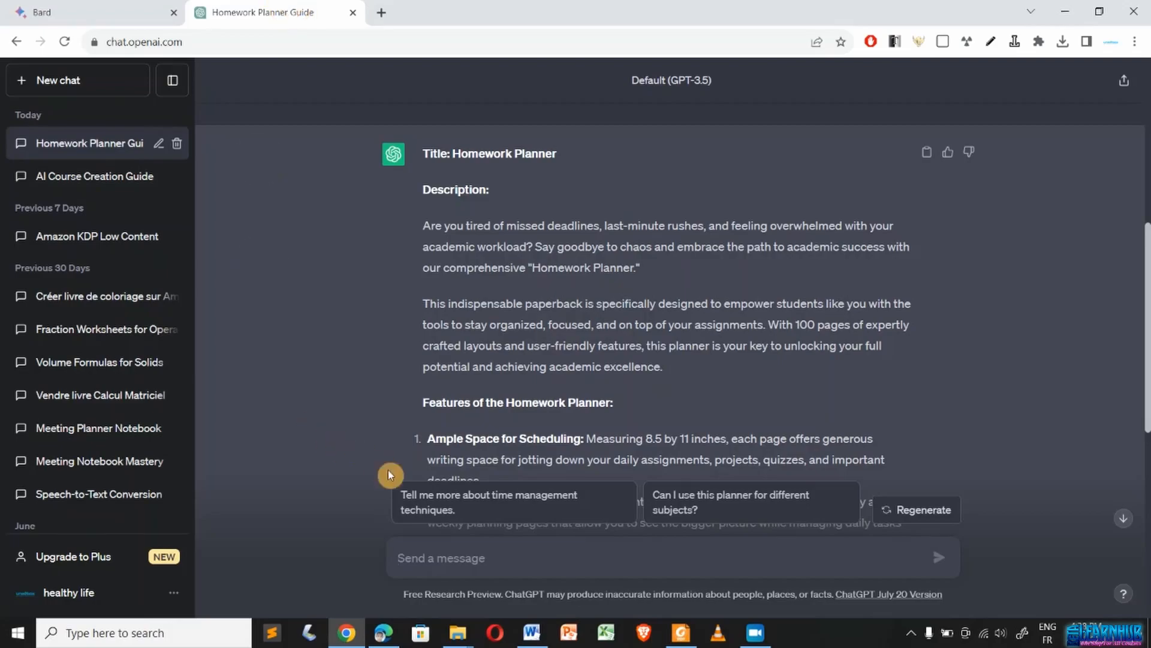
{"action": "scroll", "coordinate": [373, 396], "scroll_direction": "down", "scroll_amount": 4}
{"action": "scroll", "coordinate": [373, 396], "scroll_direction": "down", "scroll_amount": 5}
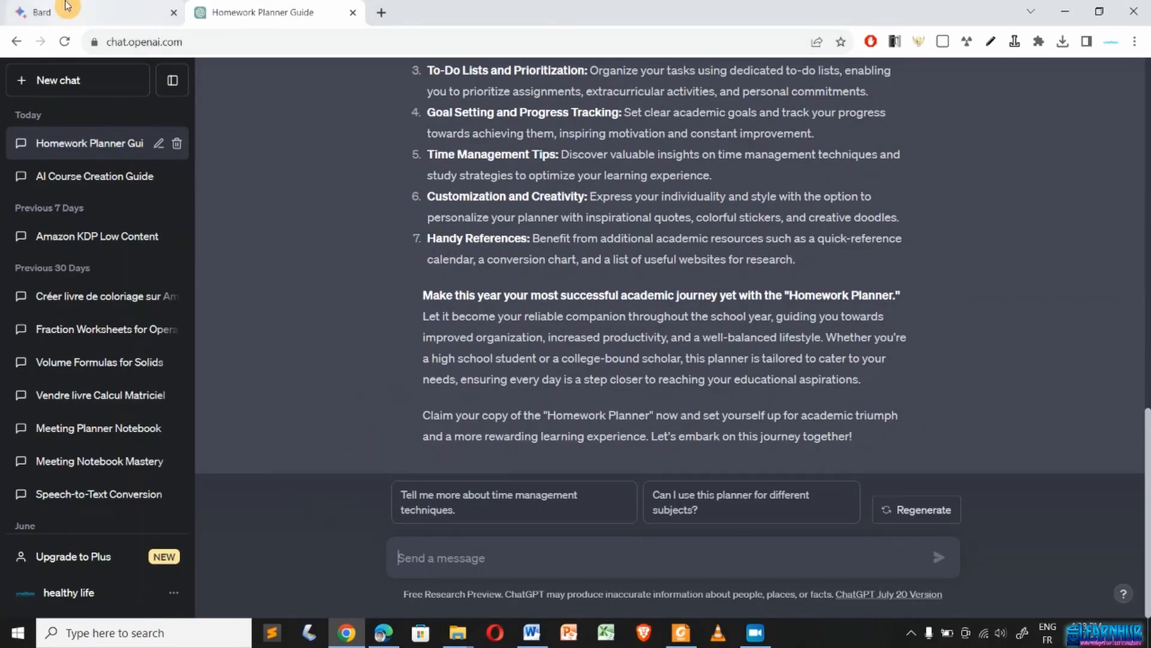
{"action": "left_click", "coordinate": [449, 564]}
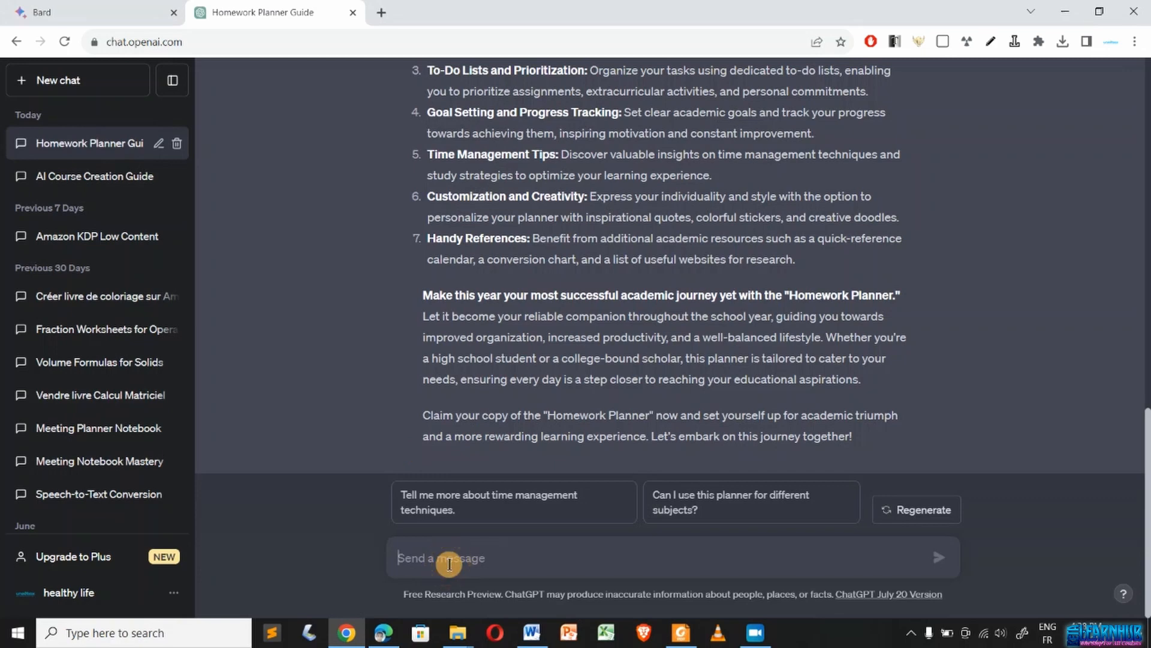
{"action": "type", "text": "writ"}
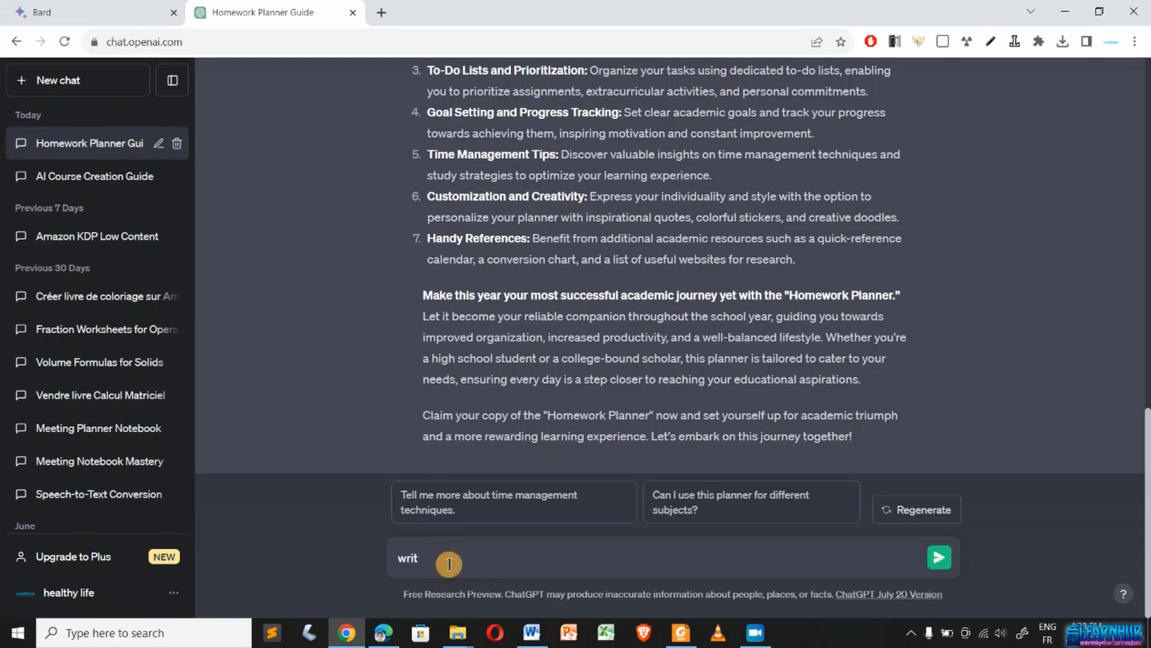
{"action": "key", "text": "BackSpace"}
{"action": "key", "text": "BackSpace"}
{"action": "key", "text": "BackSpace"}
{"action": "key", "text": "BackSpace"}
{"action": "type", "text": "g"}
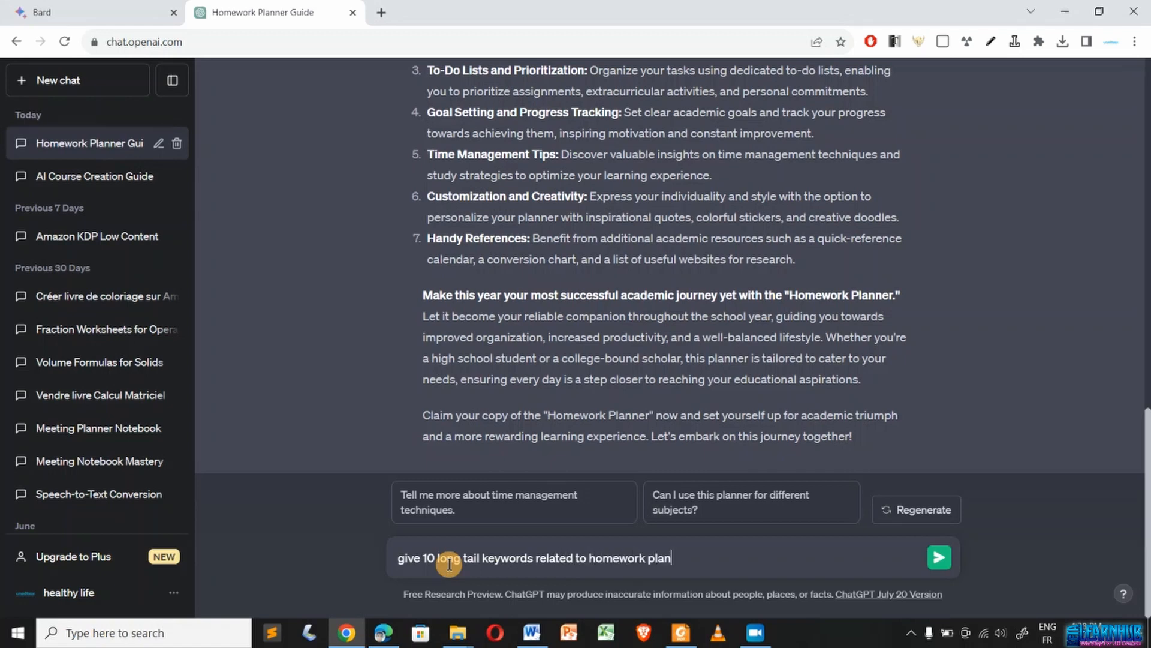
{"action": "key", "text": "Return"}
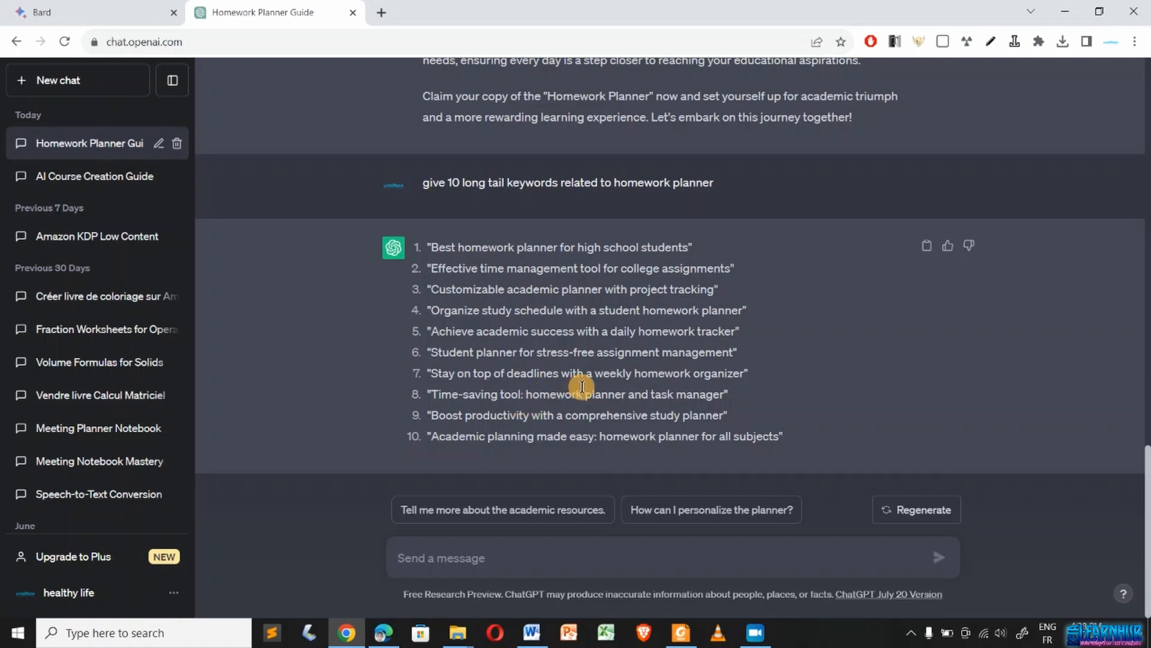
- Copy the long tail keywords prompt from the ChatGPT conversation into Bard's message box
{"action": "left_click", "coordinate": [922, 250]}
{"action": "scroll", "coordinate": [456, 240], "scroll_direction": "up", "scroll_amount": 2}
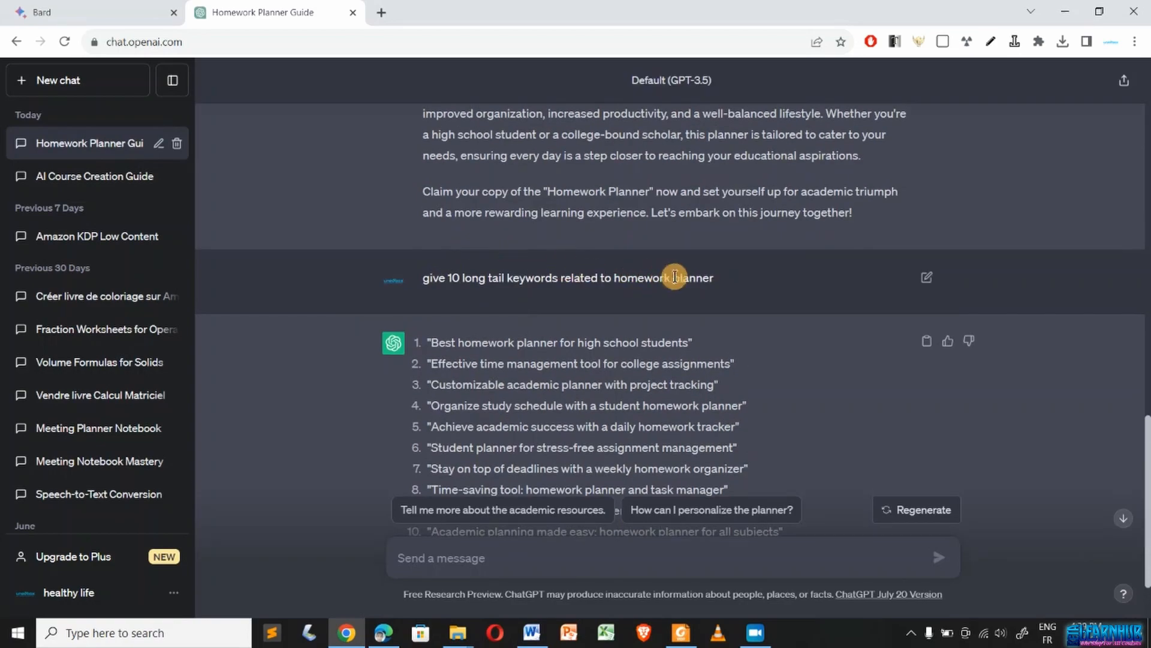
{"action": "left_click_drag", "start_coordinate": [715, 284], "coordinate": [422, 290]}
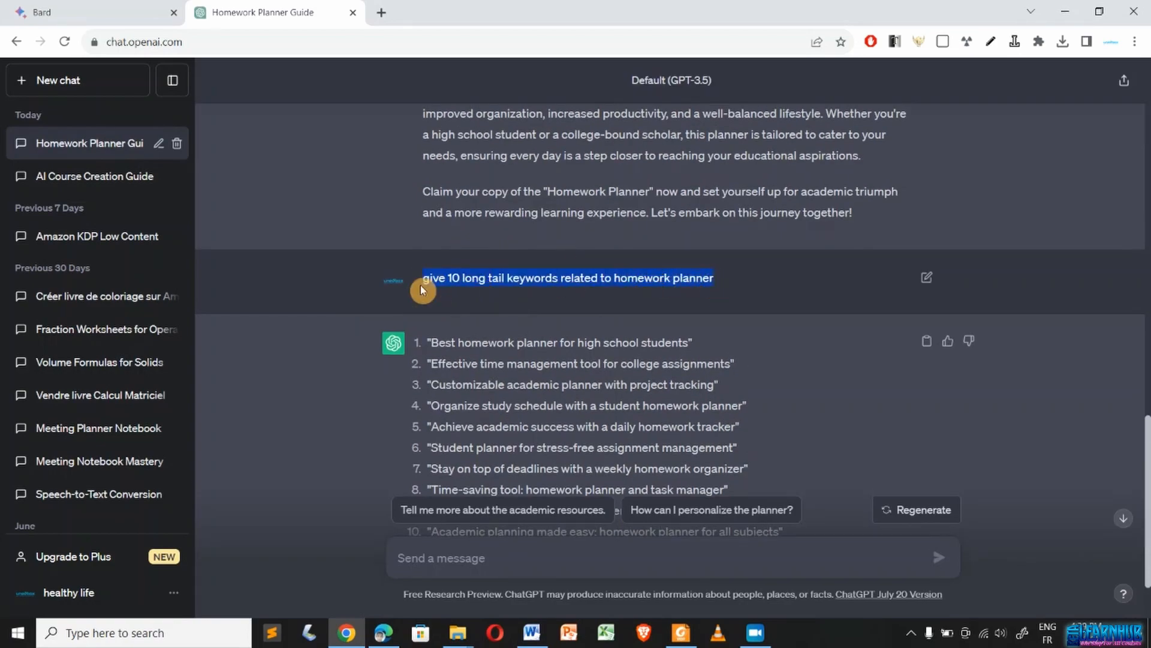
{"action": "left_click", "coordinate": [90, 12]}
{"action": "left_click", "coordinate": [347, 542]}
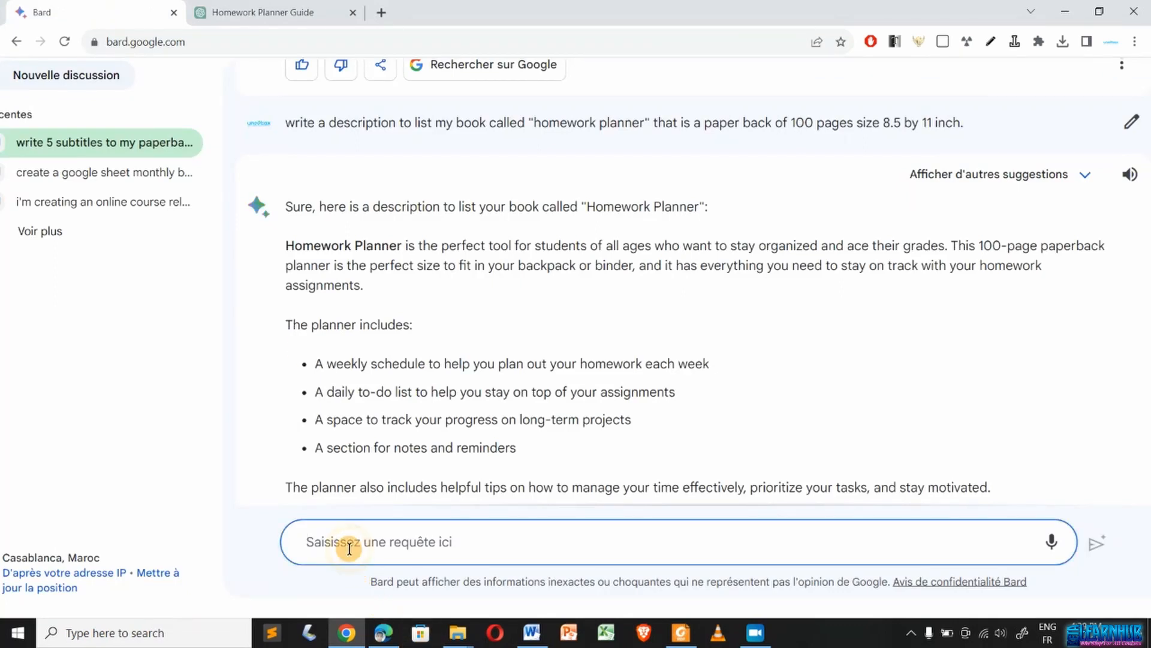
{"action": "key", "text": "ctrl+v"}
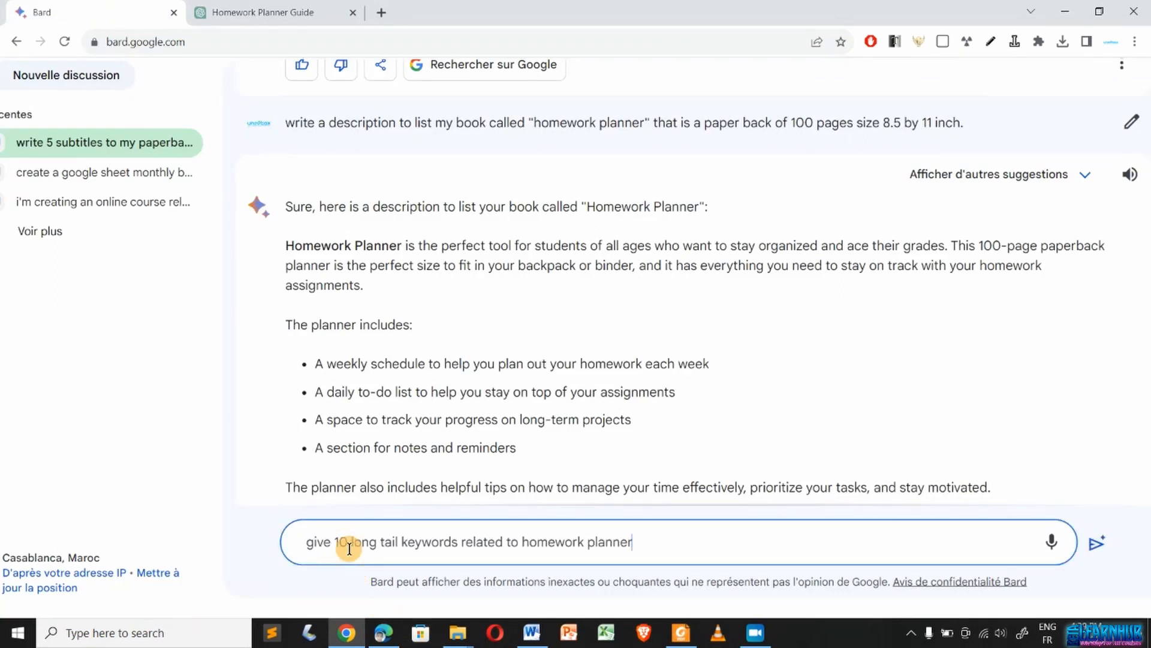
- Shorten the Bard prompt to "give 10 keywords related to homework planner" and submit it
{"action": "double_click", "coordinate": [387, 543]}
{"action": "key", "text": "BackSpace"}
{"action": "key", "text": "BackSpace"}
{"action": "key", "text": "BackSpace"}
{"action": "key", "text": "BackSpace"}
{"action": "key", "text": "BackSpace"}
{"action": "key", "text": "BackSpace"}
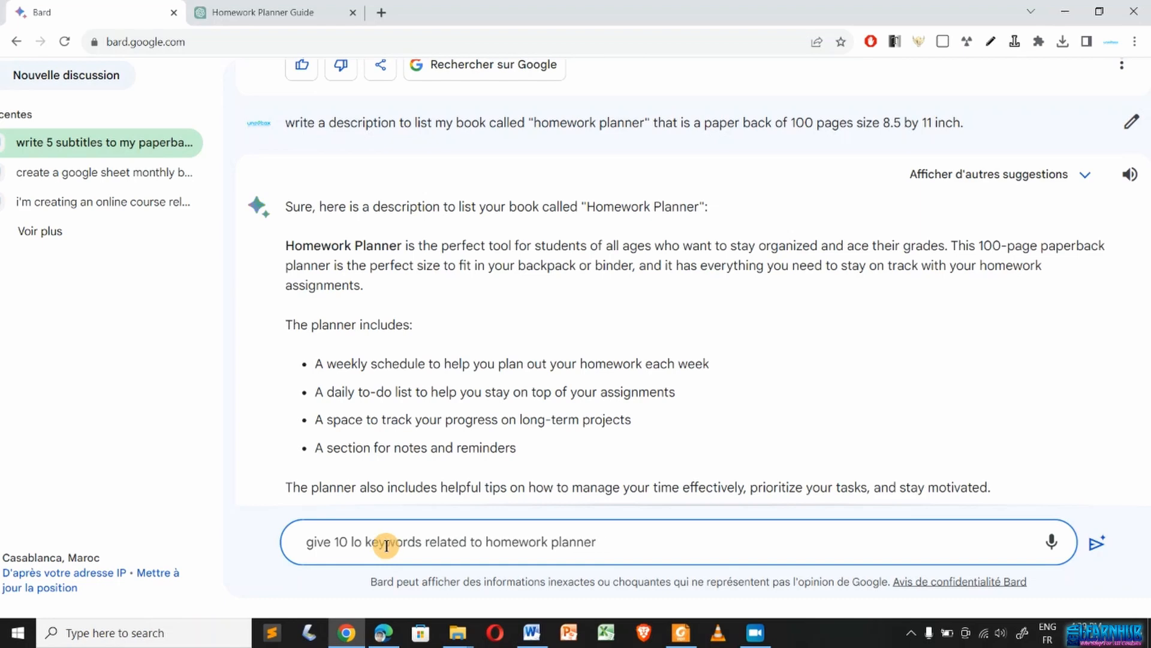
{"action": "key", "text": "BackSpace"}
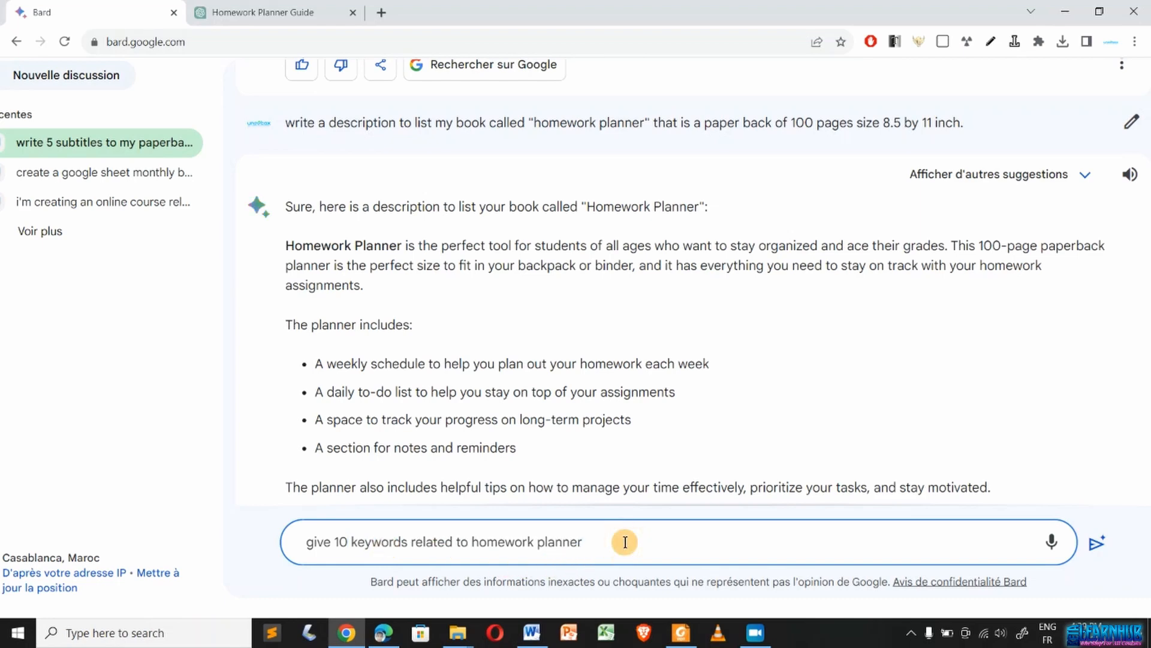
{"action": "key", "text": "Return"}
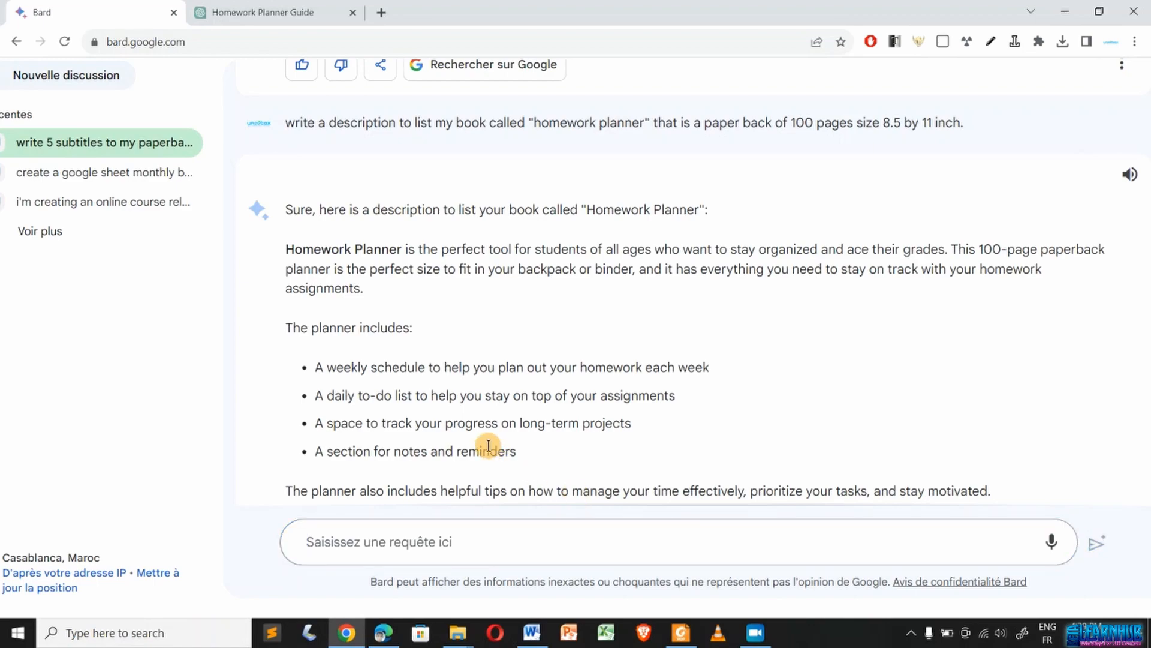
- Review the list of keywords Bard generated for the homework planner and the explanation below it
{"action": "scroll", "coordinate": [471, 393], "scroll_direction": "down", "scroll_amount": 15}
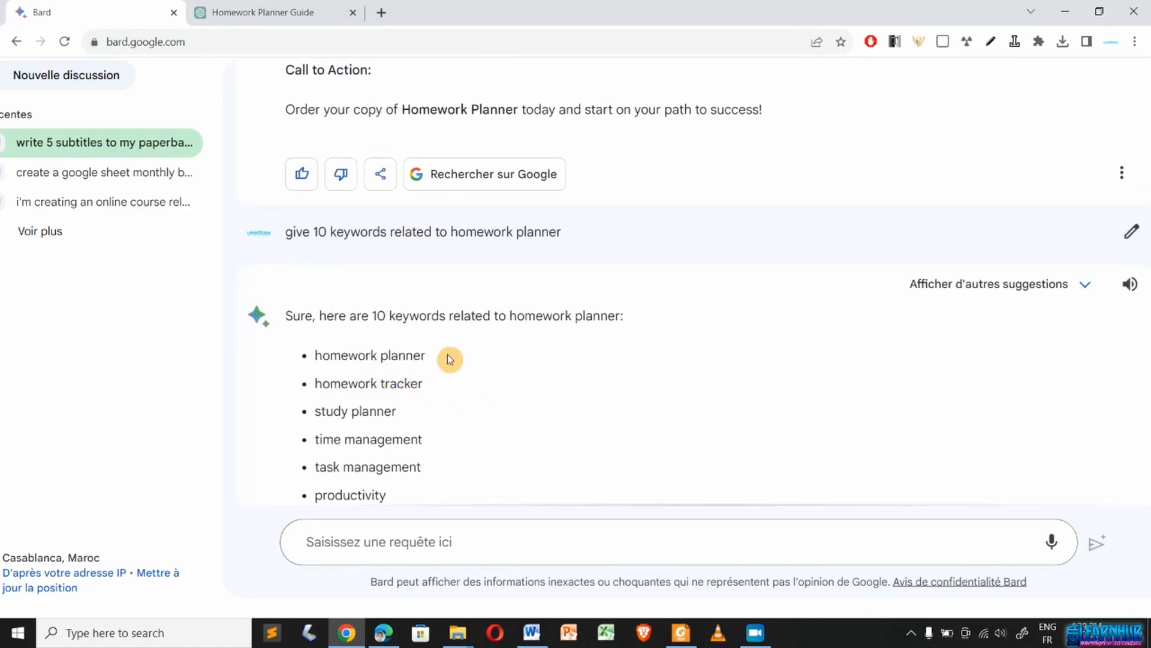
{"action": "scroll", "coordinate": [419, 414], "scroll_direction": "down", "scroll_amount": 1}
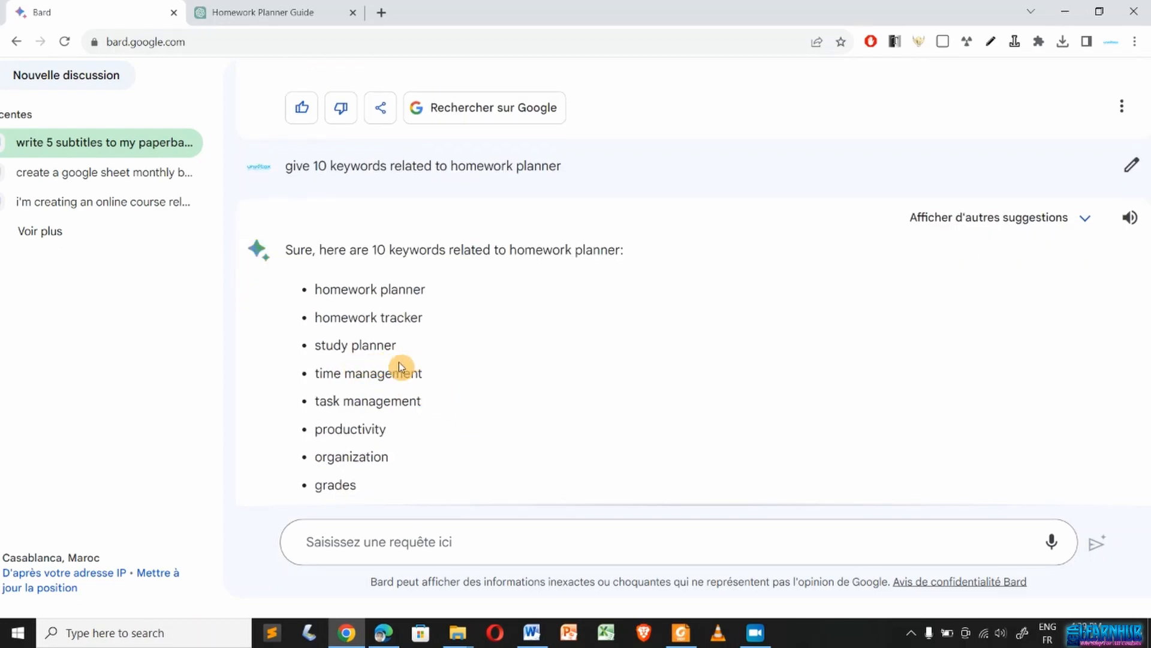
{"action": "scroll", "coordinate": [339, 434], "scroll_direction": "down", "scroll_amount": 1}
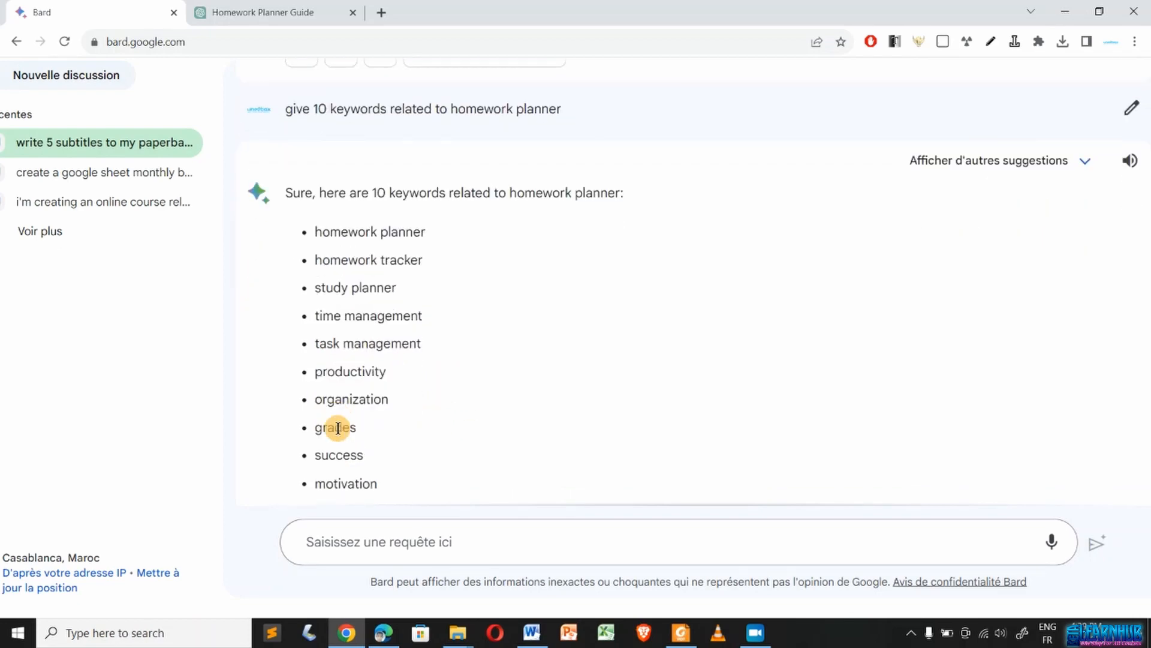
{"action": "scroll", "coordinate": [396, 447], "scroll_direction": "down", "scroll_amount": 2}
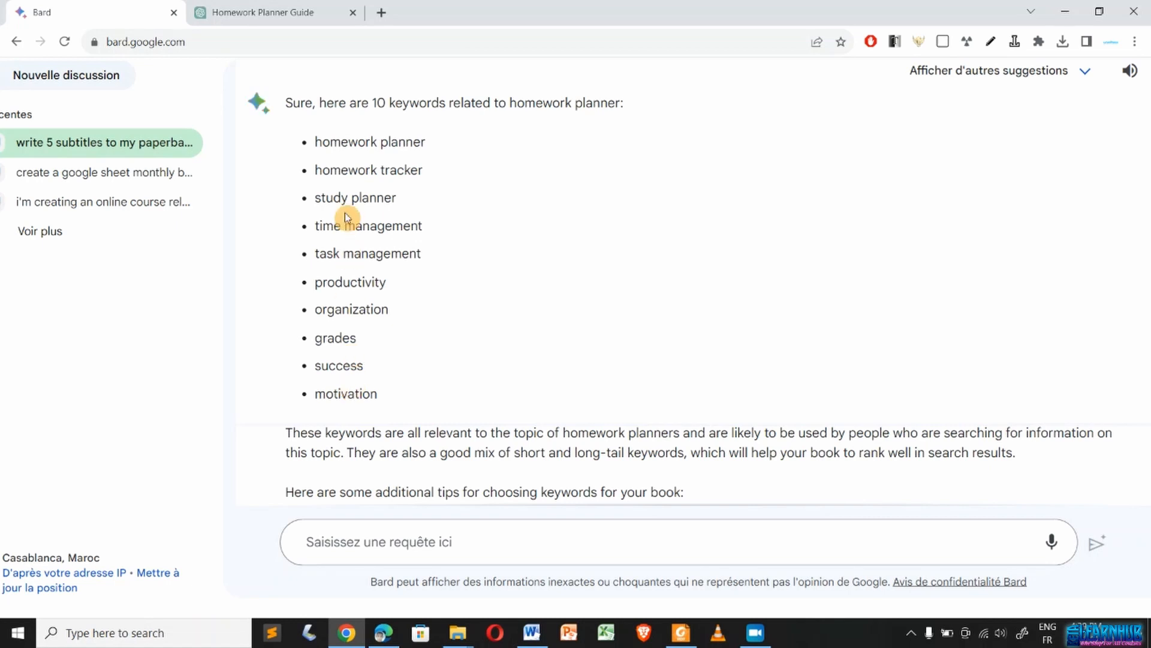
{"action": "scroll", "coordinate": [343, 223], "scroll_direction": "up", "scroll_amount": 3}
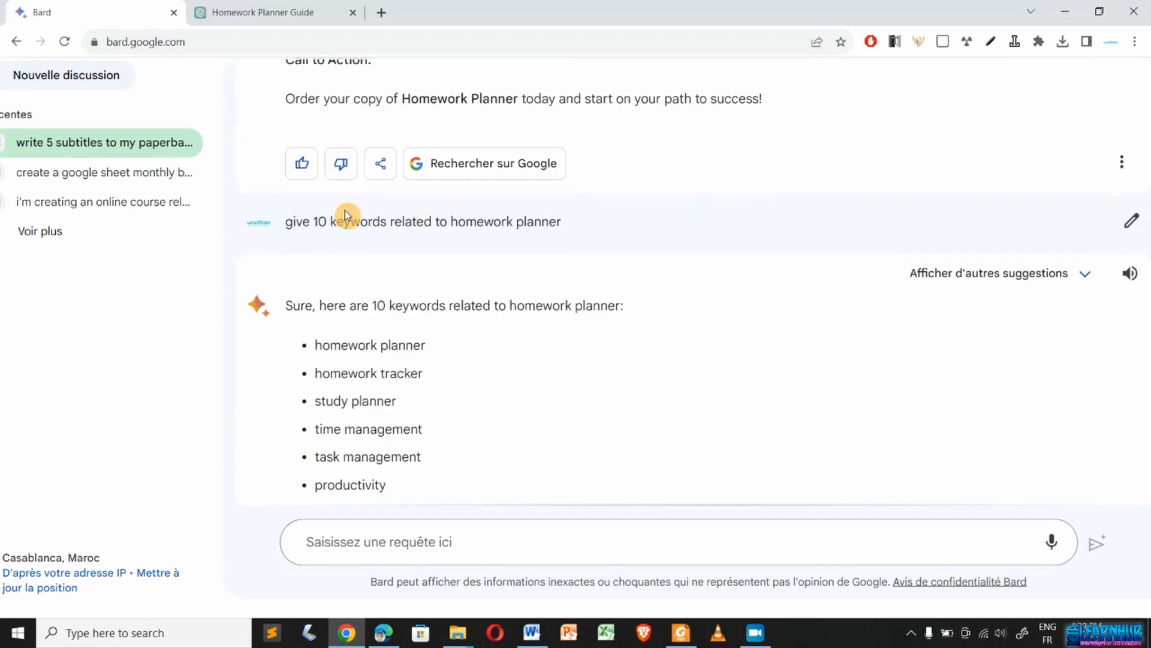
- Switch to the Word outline and delete the "hom" entry under the Title heading
{"action": "left_click", "coordinate": [524, 634]}
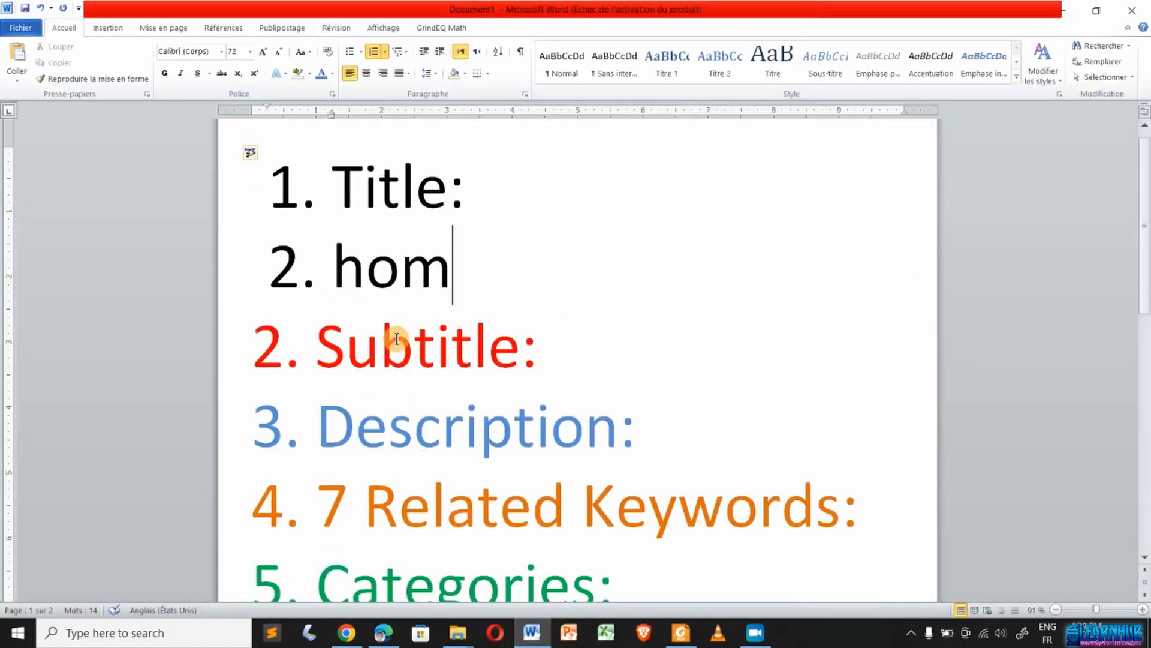
{"action": "triple_click", "coordinate": [356, 269]}
{"action": "key", "text": "BackSpace"}
{"action": "key", "text": "BackSpace"}
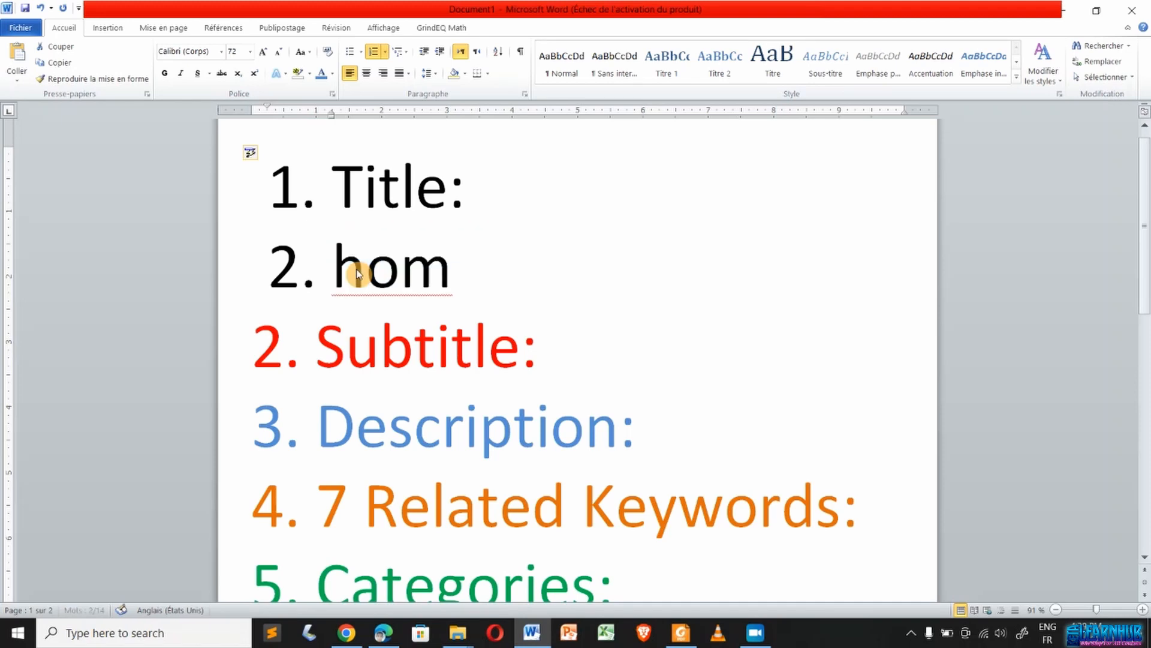
{"action": "key", "text": "Return"}
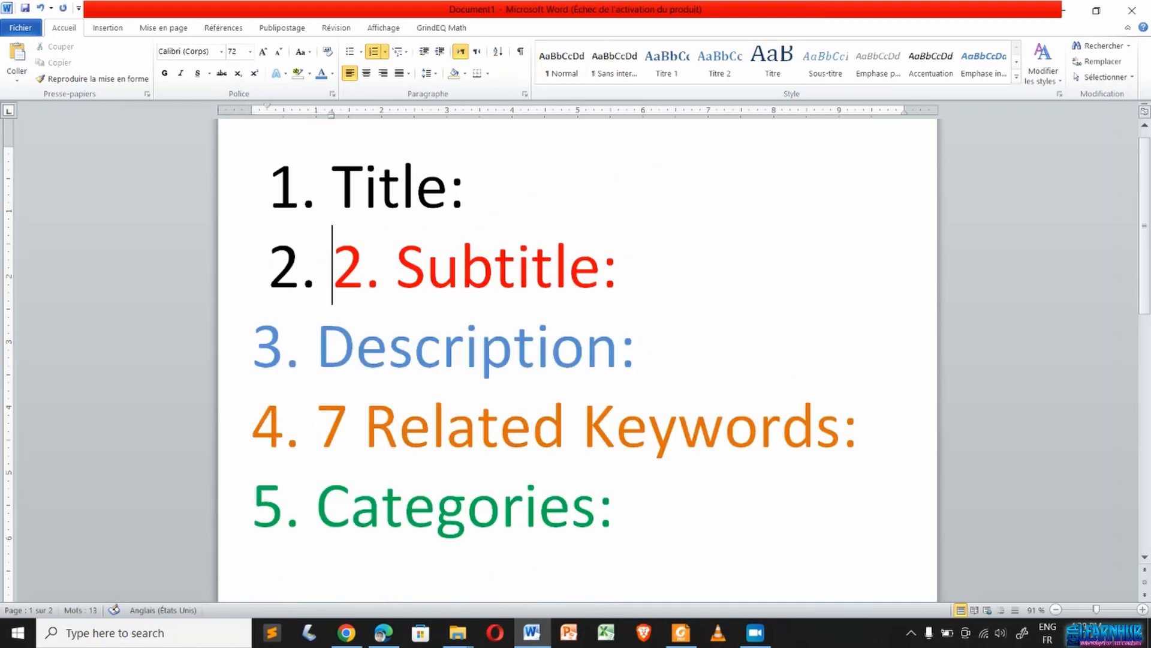
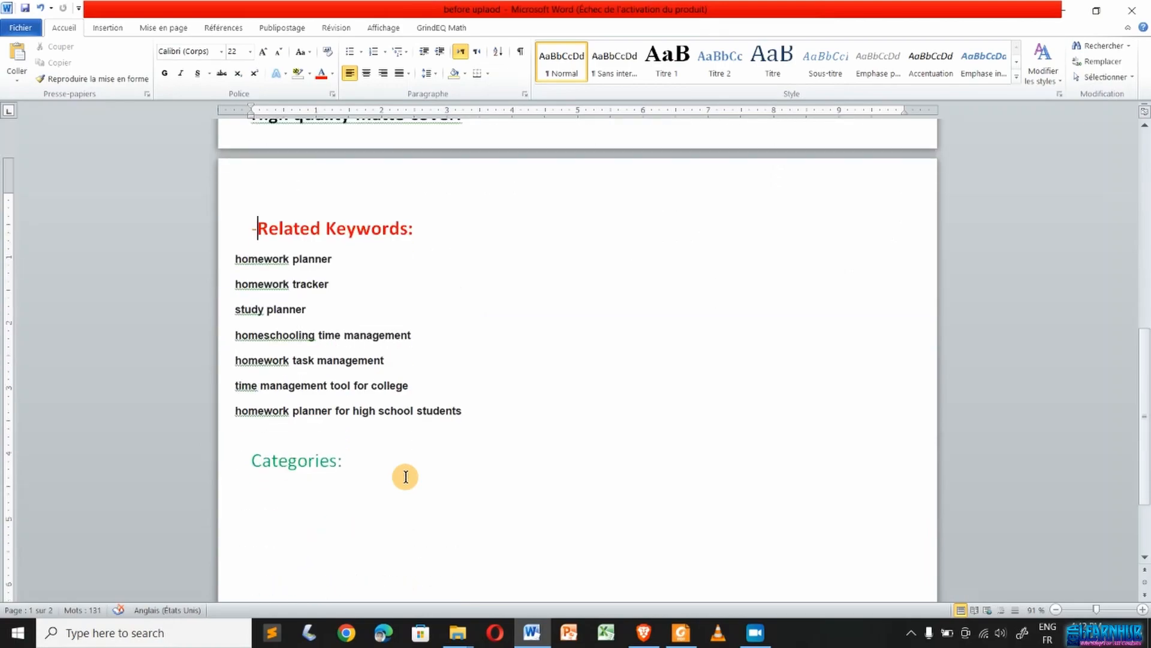
- Review the title, subtitle, description and related keywords prepared in the Word document
{"action": "scroll", "coordinate": [405, 476], "scroll_direction": "up", "scroll_amount": 7}
{"action": "scroll", "coordinate": [405, 477], "scroll_direction": "up", "scroll_amount": 1}
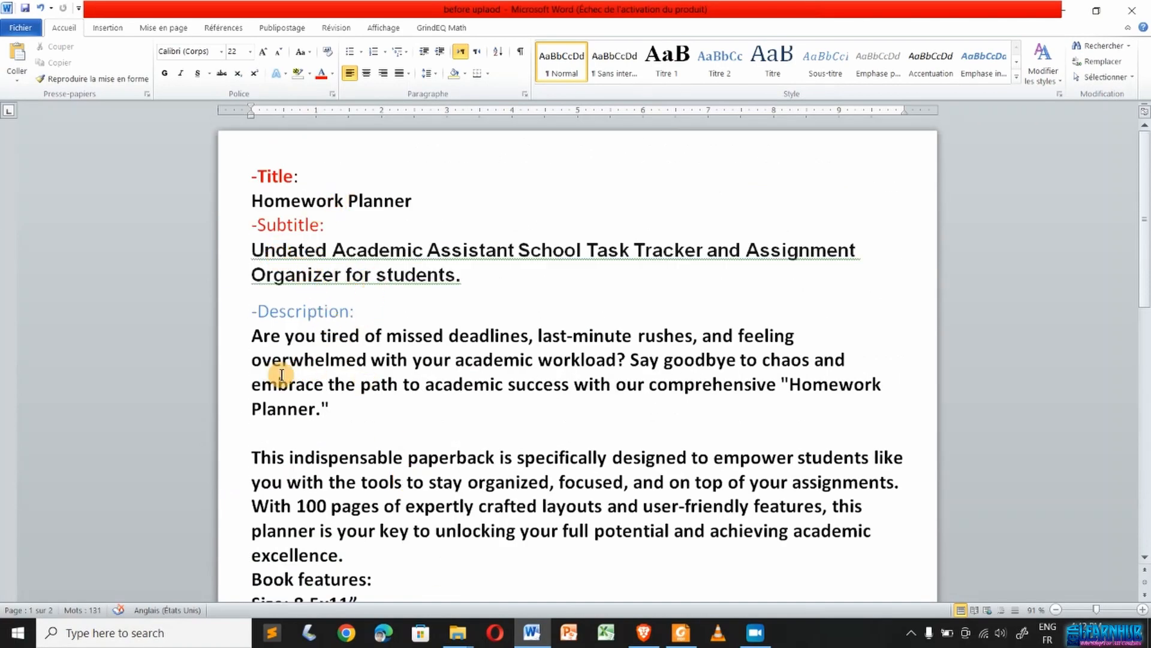
{"action": "scroll", "coordinate": [352, 509], "scroll_direction": "down", "scroll_amount": 5}
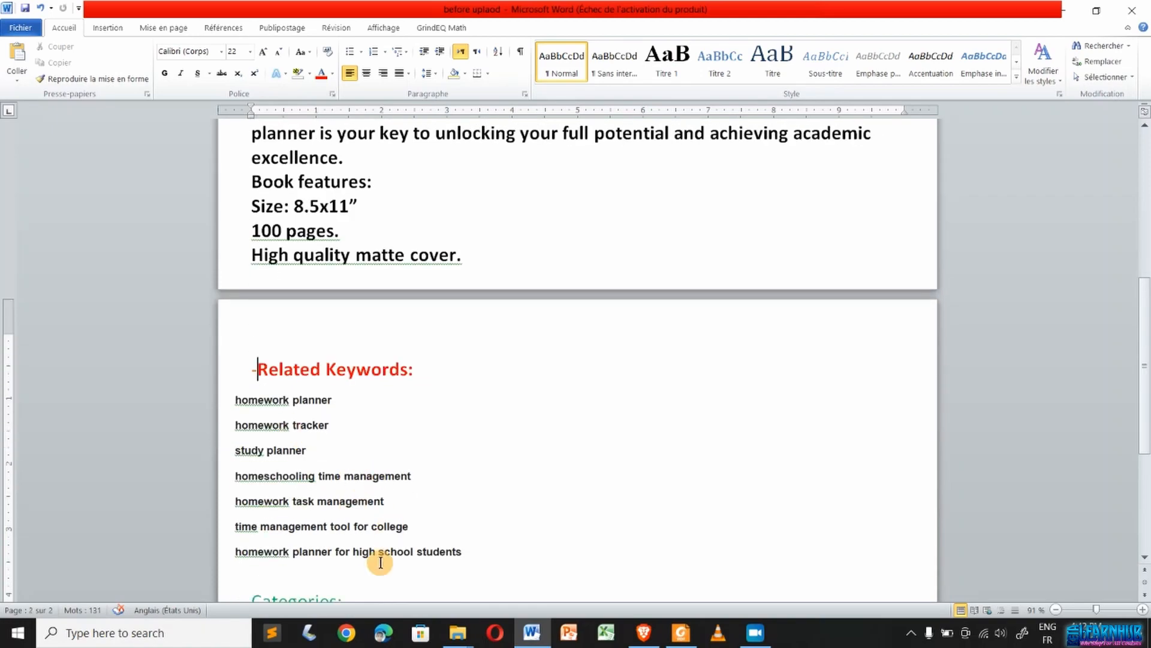
{"action": "scroll", "coordinate": [380, 560], "scroll_direction": "down", "scroll_amount": 2}
{"action": "scroll", "coordinate": [380, 560], "scroll_direction": "up", "scroll_amount": 2}
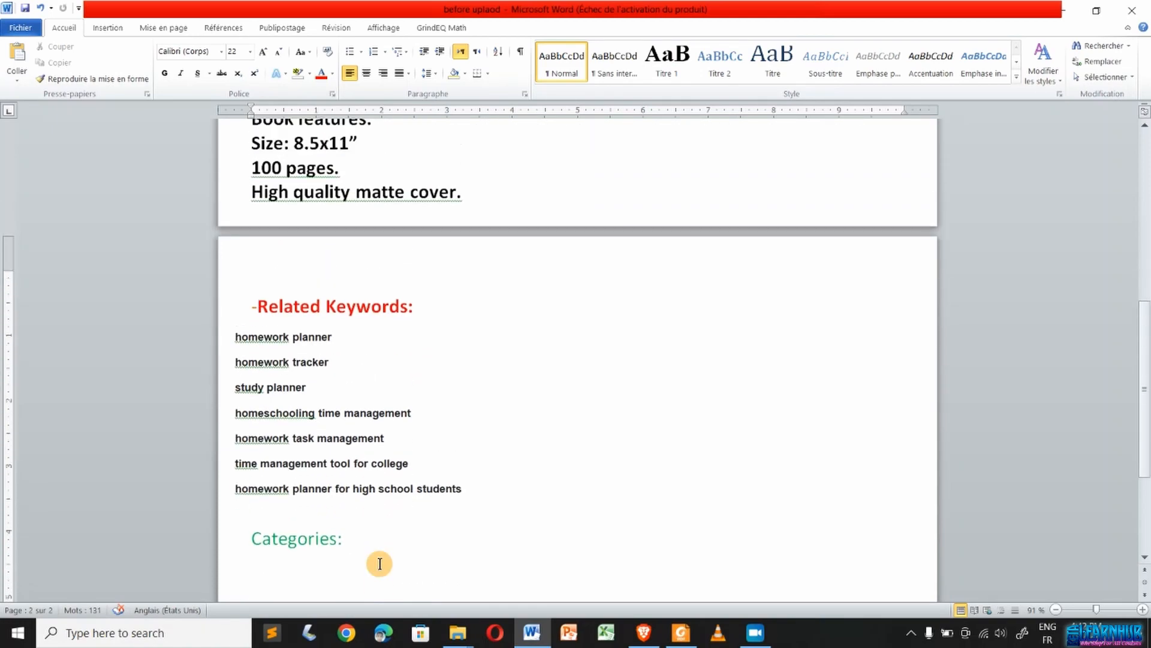
- Switch to the Kindle Direct Publishing bookshelf in Brave and start creating a new paperback
{"action": "left_click", "coordinate": [643, 632]}
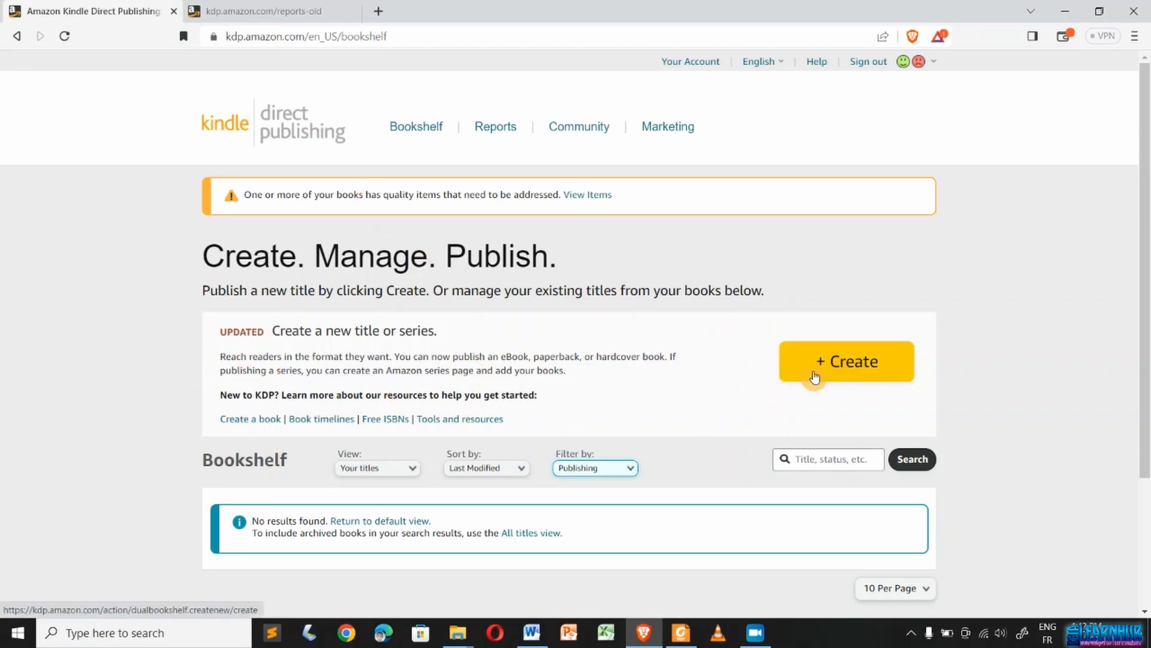
{"action": "left_click", "coordinate": [860, 374]}
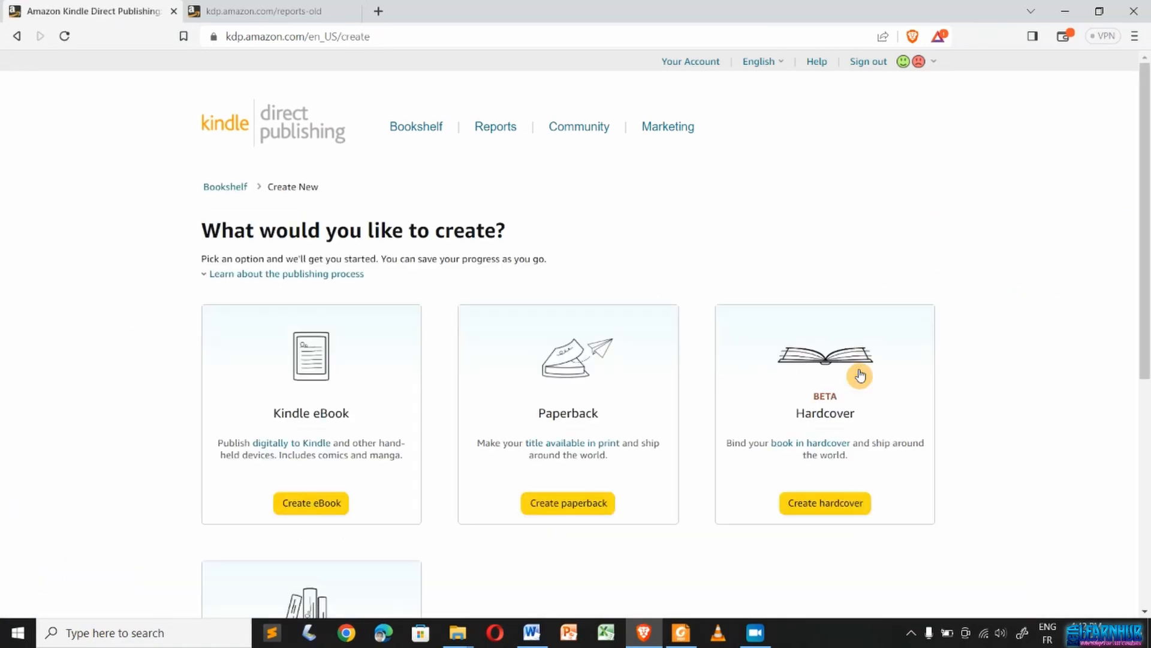
{"action": "scroll", "coordinate": [31, 379], "scroll_direction": "down", "scroll_amount": 1}
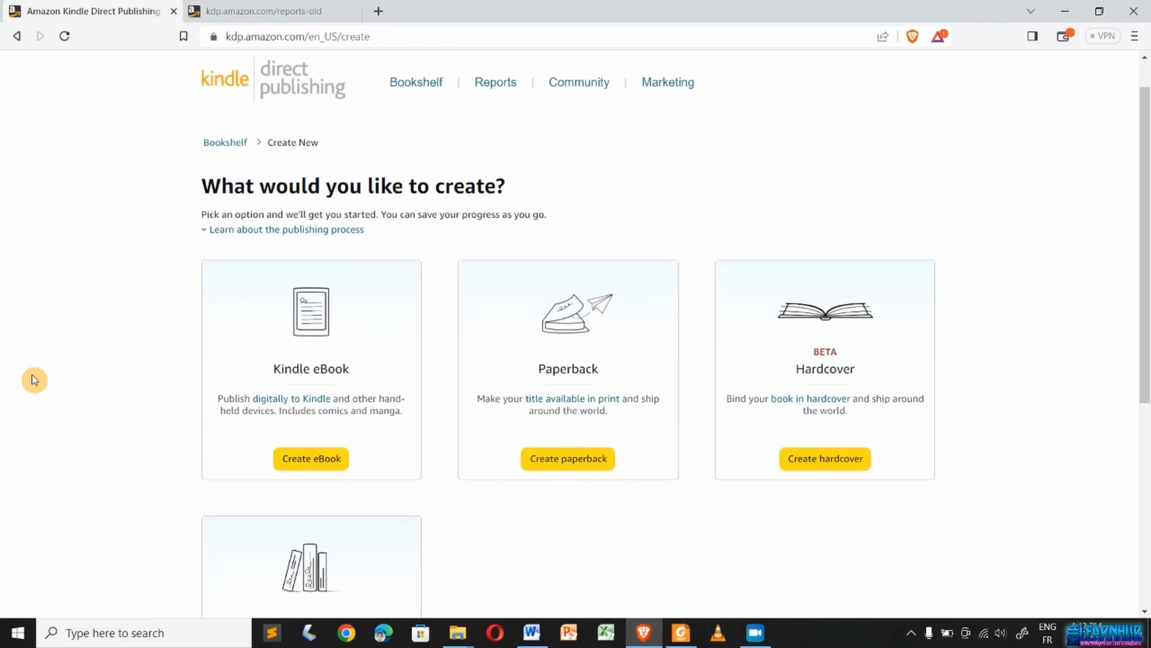
{"action": "left_click", "coordinate": [577, 467]}
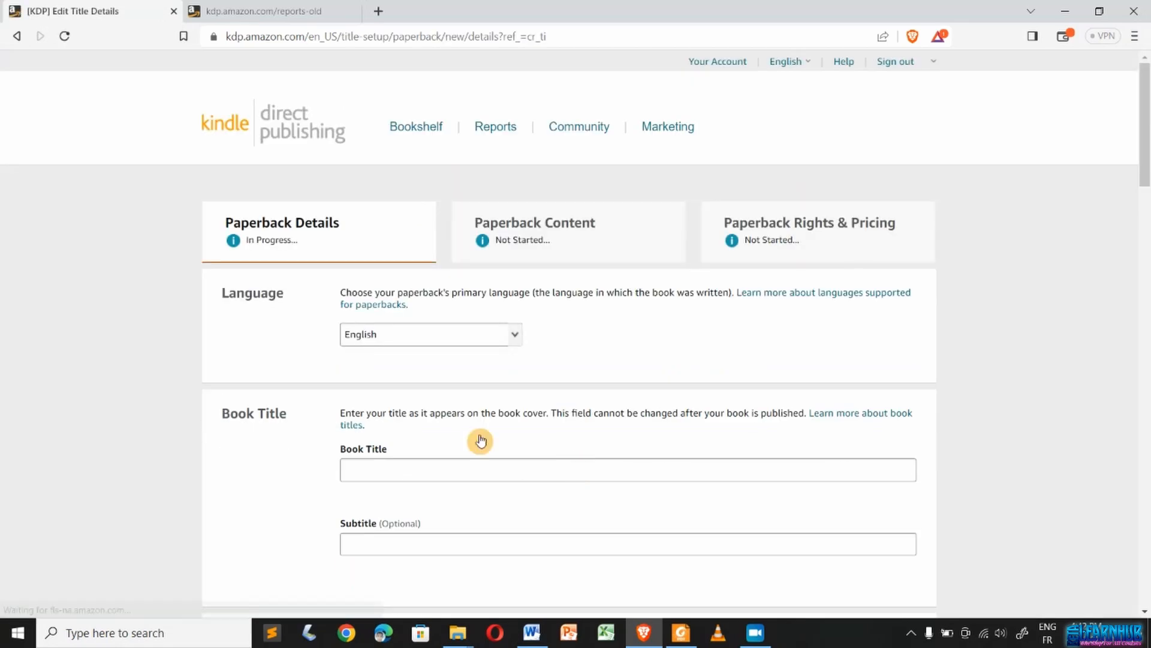
- Enter "Homework Planner" as the paperback's book title
{"action": "scroll", "coordinate": [142, 496], "scroll_direction": "down", "scroll_amount": 3}
{"action": "scroll", "coordinate": [142, 492], "scroll_direction": "up", "scroll_amount": 3}
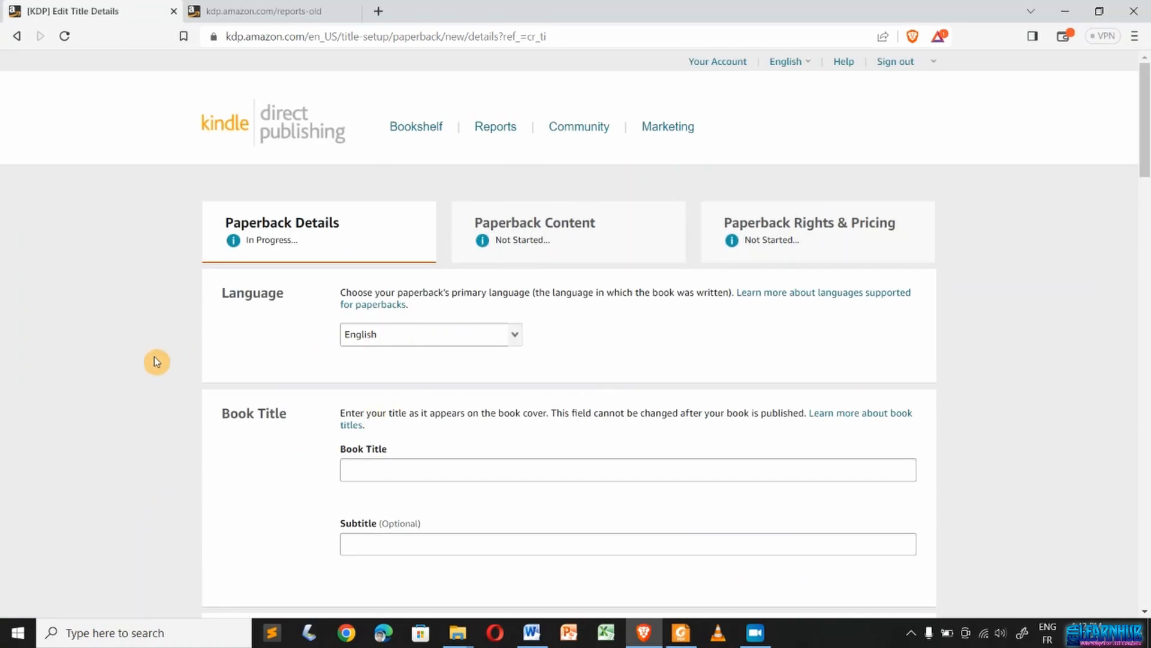
{"action": "scroll", "coordinate": [155, 361], "scroll_direction": "down", "scroll_amount": 1}
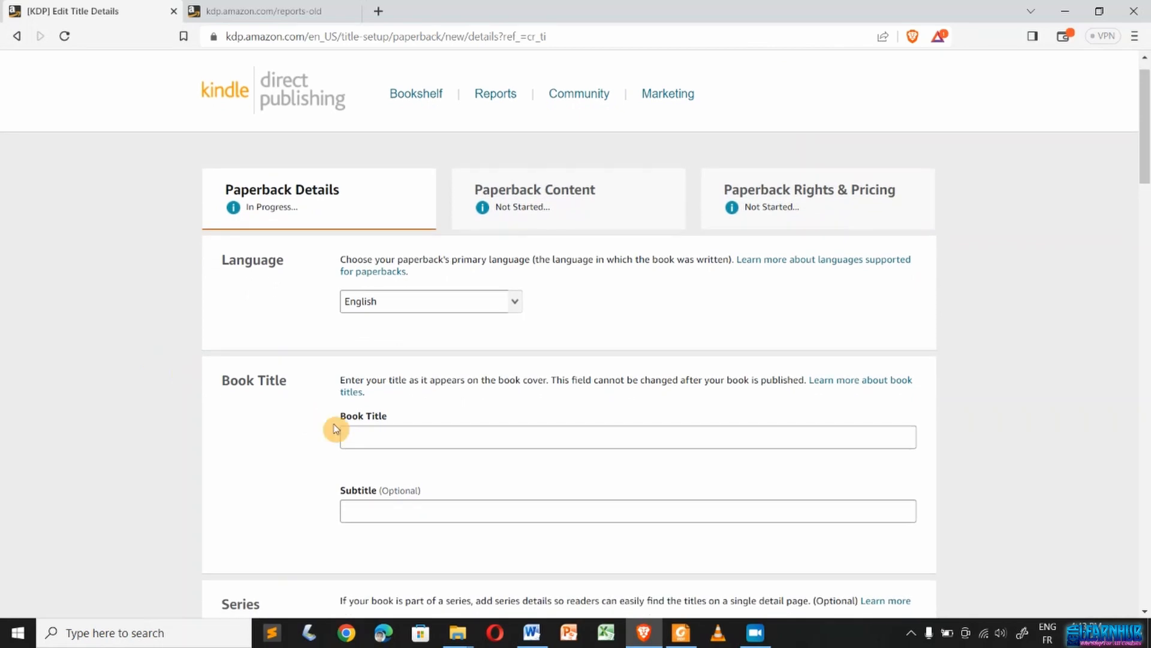
{"action": "left_click", "coordinate": [402, 438]}
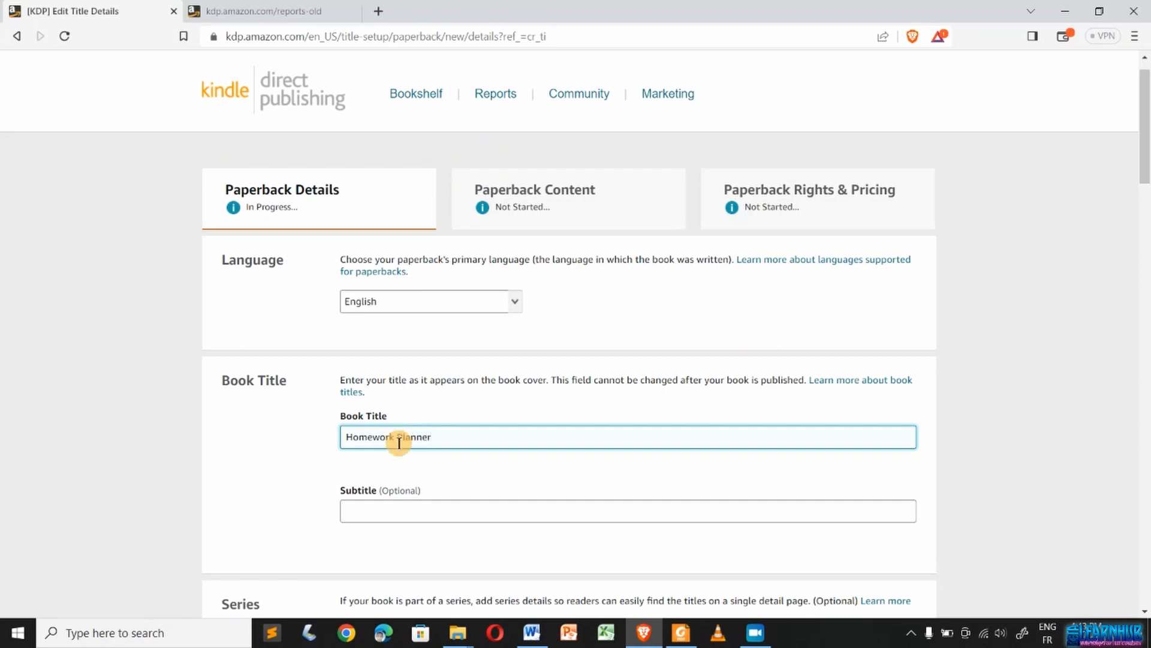
- Copy the subtitle "Undated Academic Assistant School Task Tracker and Assignment Organizer for students." from the Word document into the paperback's Subtitle field
{"action": "scroll", "coordinate": [206, 427], "scroll_direction": "down", "scroll_amount": 2}
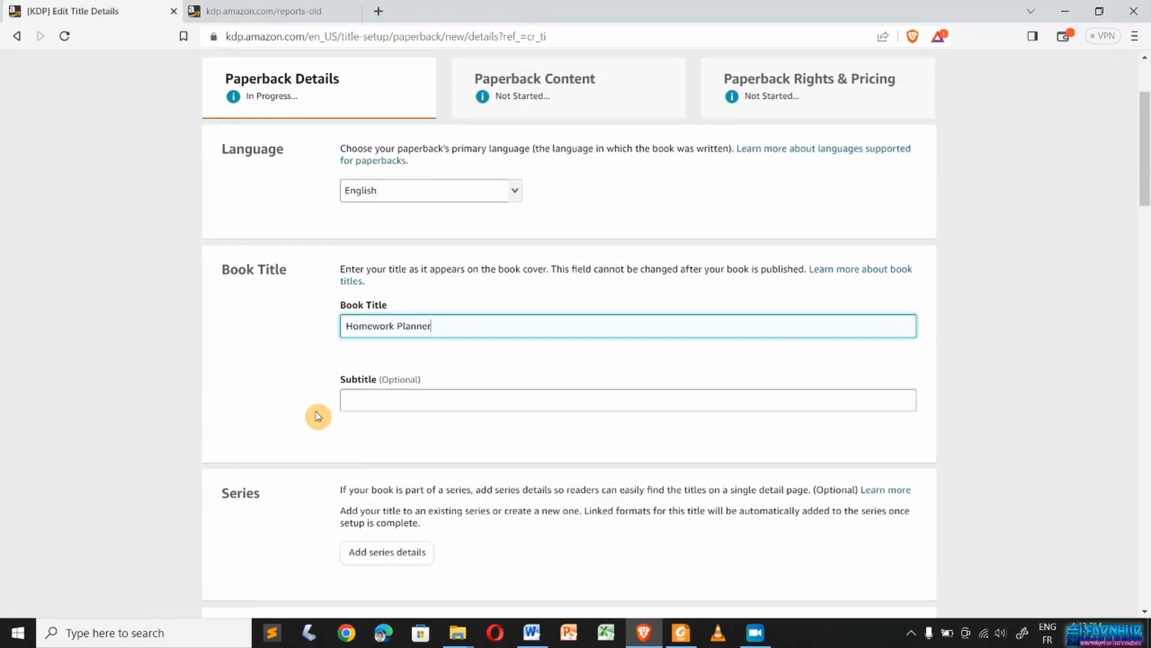
{"action": "left_click", "coordinate": [360, 401]}
{"action": "left_click", "coordinate": [532, 633]}
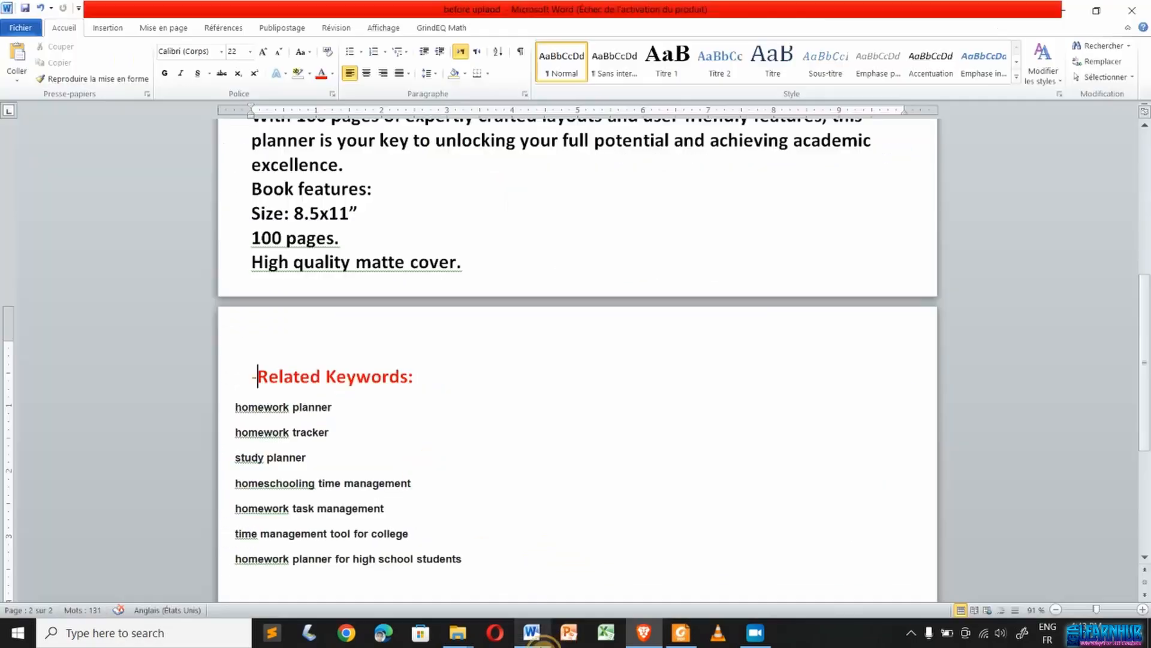
{"action": "scroll", "coordinate": [345, 360], "scroll_direction": "up", "scroll_amount": 6}
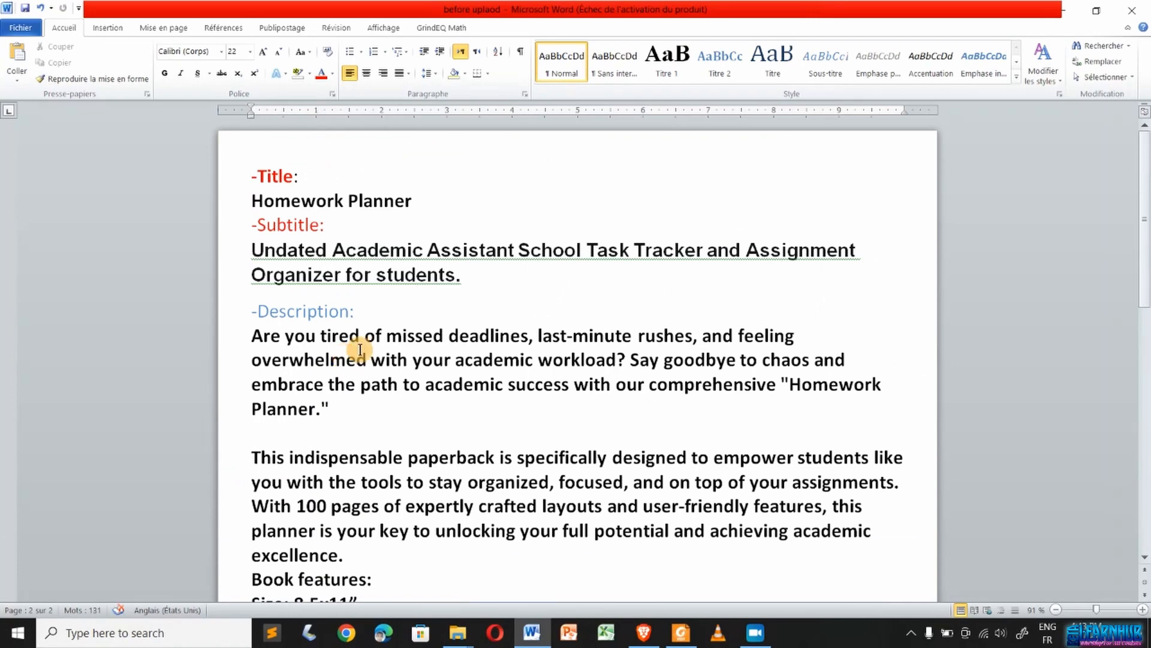
{"action": "left_click", "coordinate": [461, 280]}
{"action": "left_click_drag", "start_coordinate": [460, 277], "coordinate": [276, 250]}
{"action": "key", "text": "ctrl+c"}
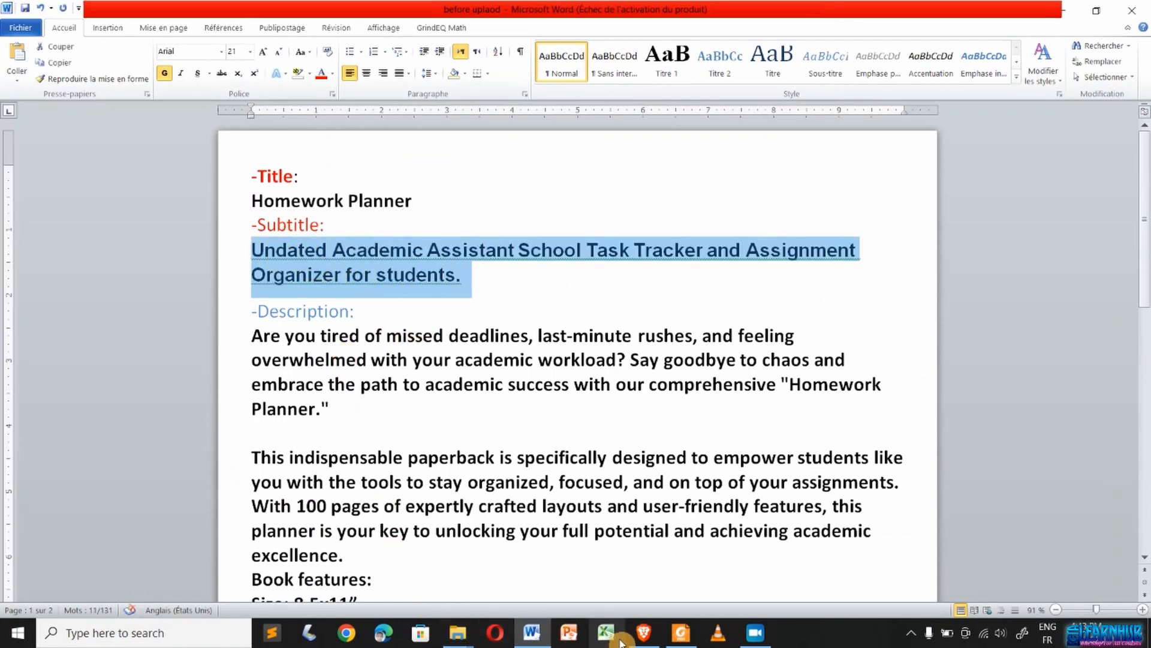
{"action": "left_click", "coordinate": [643, 633]}
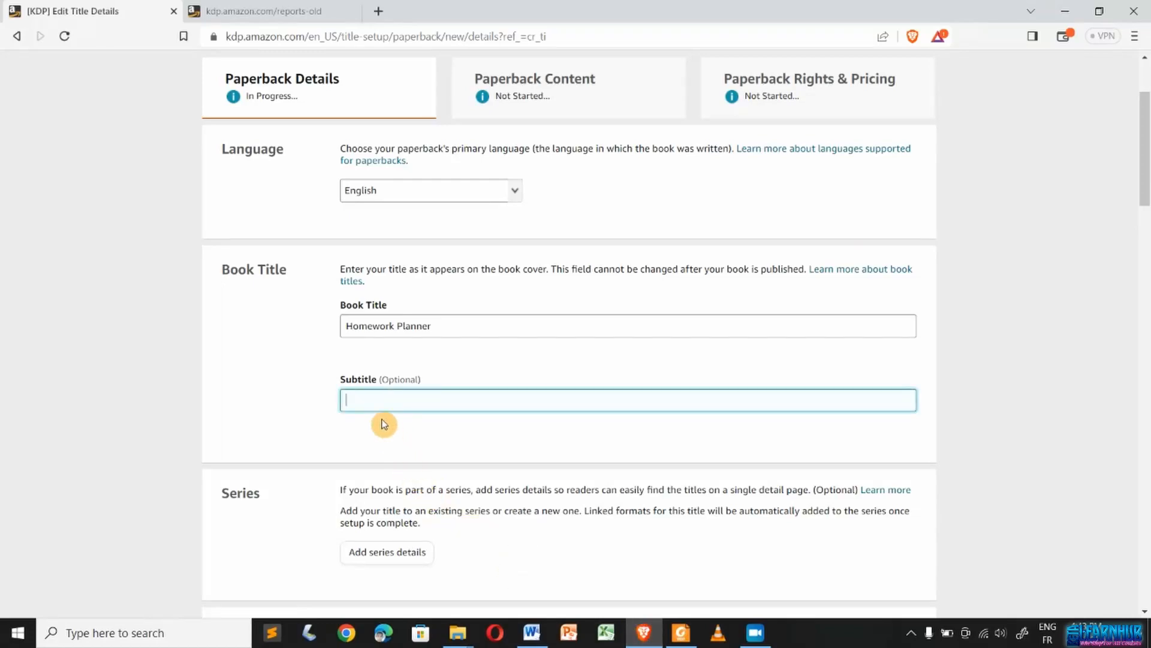
{"action": "key", "text": "ctrl+v"}
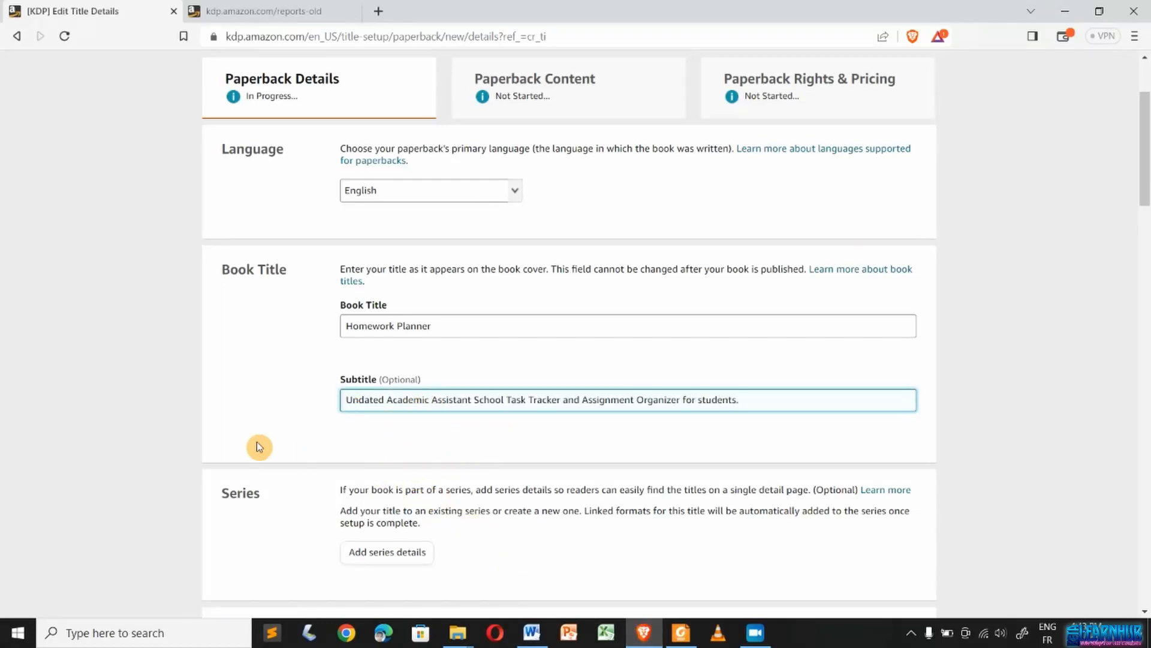
- Fill in the primary author's first name and last name, leaving series and edition number empty
{"action": "scroll", "coordinate": [259, 447], "scroll_direction": "down", "scroll_amount": 4}
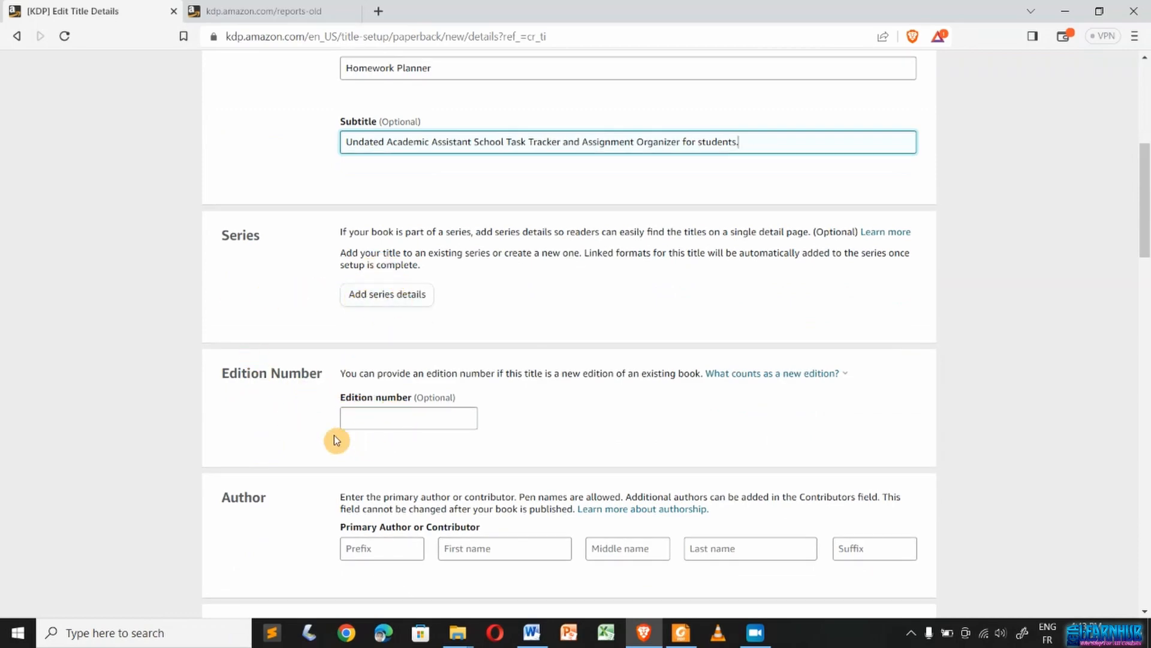
{"action": "scroll", "coordinate": [232, 394], "scroll_direction": "down", "scroll_amount": 2}
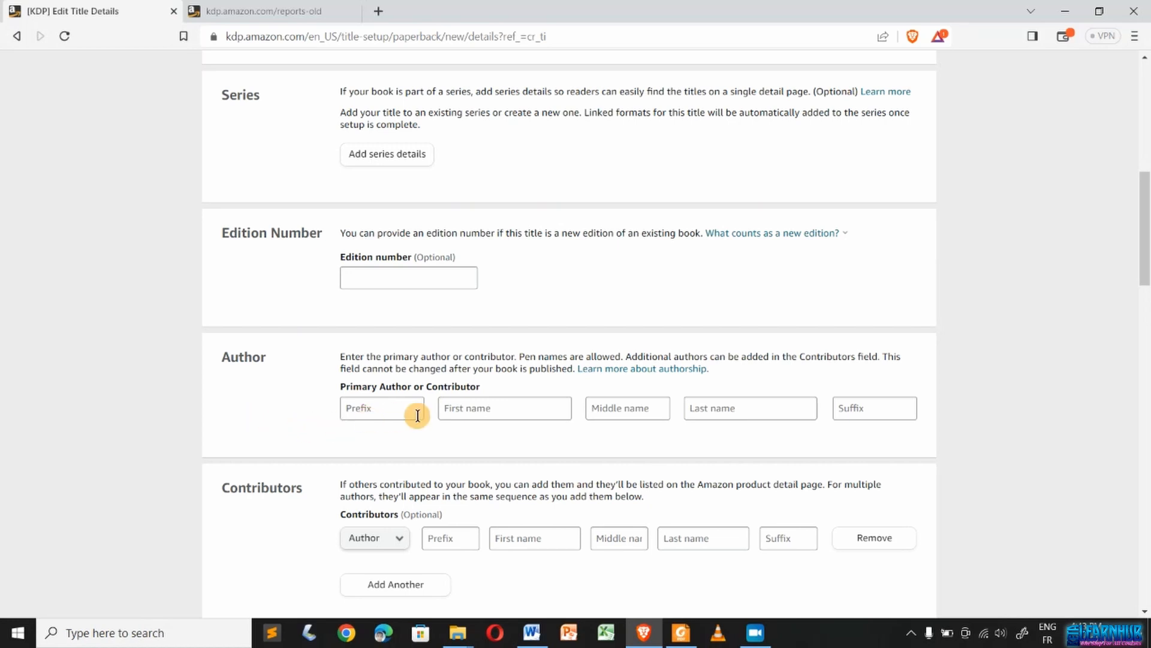
{"action": "left_click", "coordinate": [463, 414]}
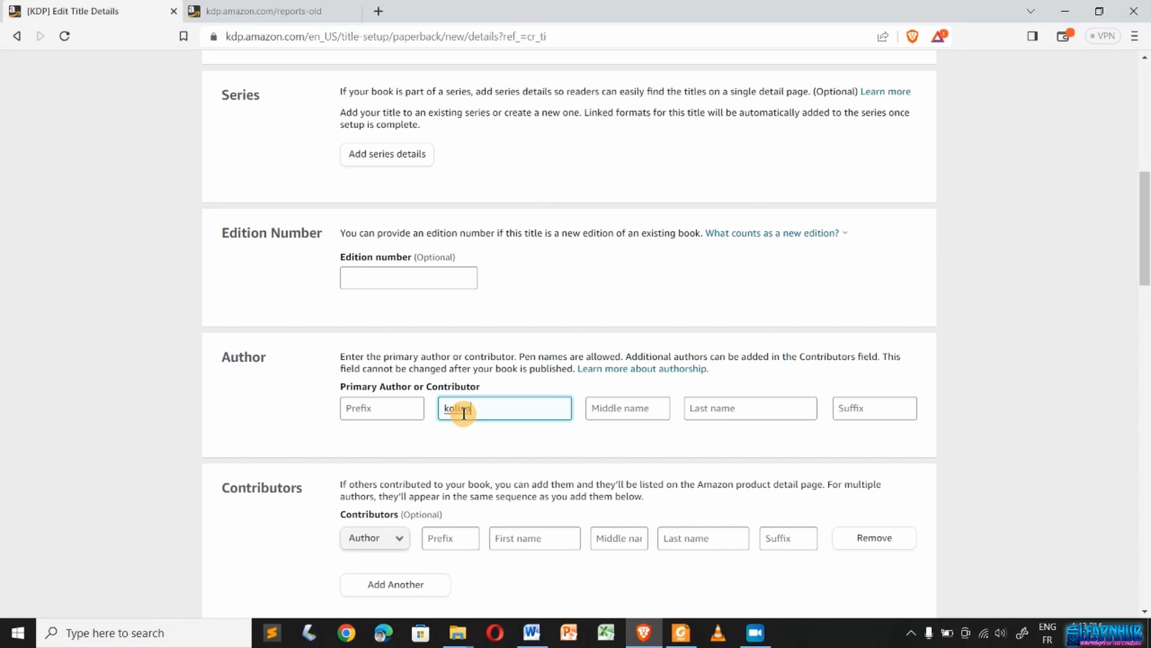
{"action": "key", "text": "Tab"}
{"action": "key", "text": "Tab"}
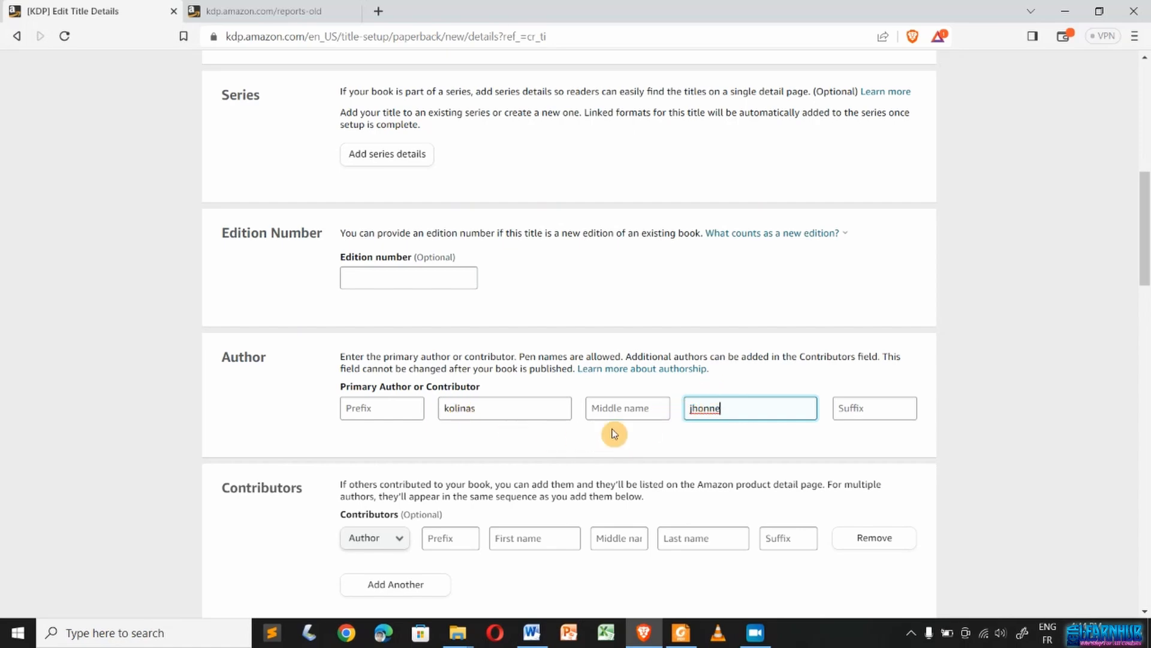
- Copy the full description, including the book features, from the Word document into the paperback's Description editor and check the pasted text
{"action": "scroll", "coordinate": [95, 446], "scroll_direction": "down", "scroll_amount": 2}
{"action": "scroll", "coordinate": [96, 446], "scroll_direction": "down", "scroll_amount": 2}
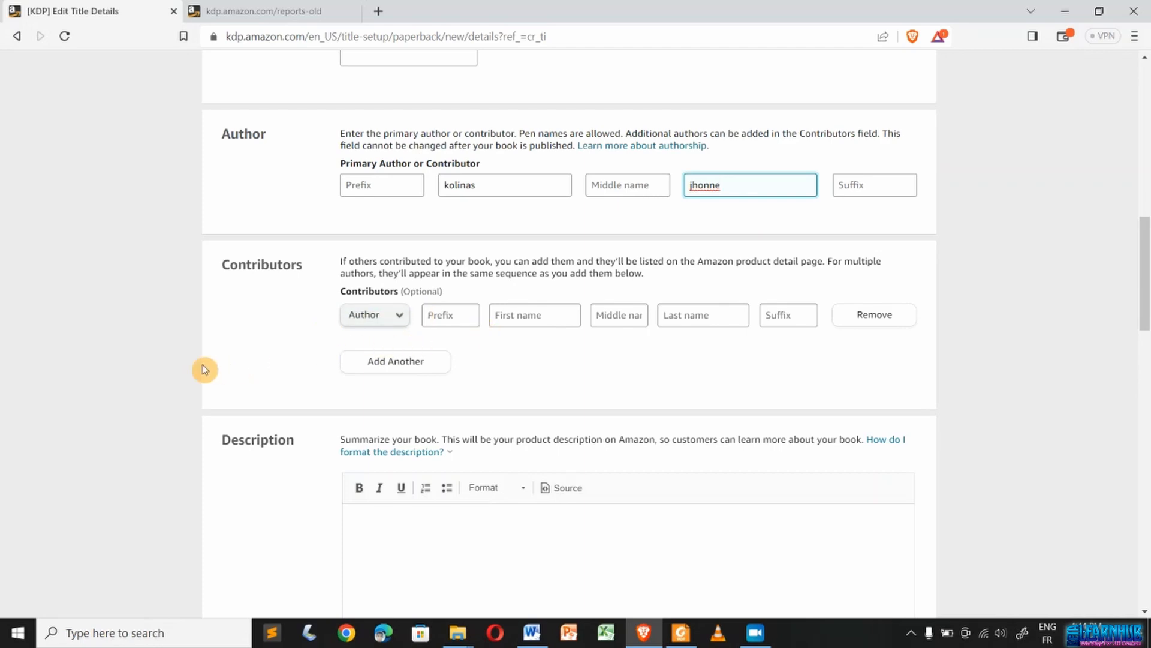
{"action": "scroll", "coordinate": [204, 369], "scroll_direction": "down", "scroll_amount": 2}
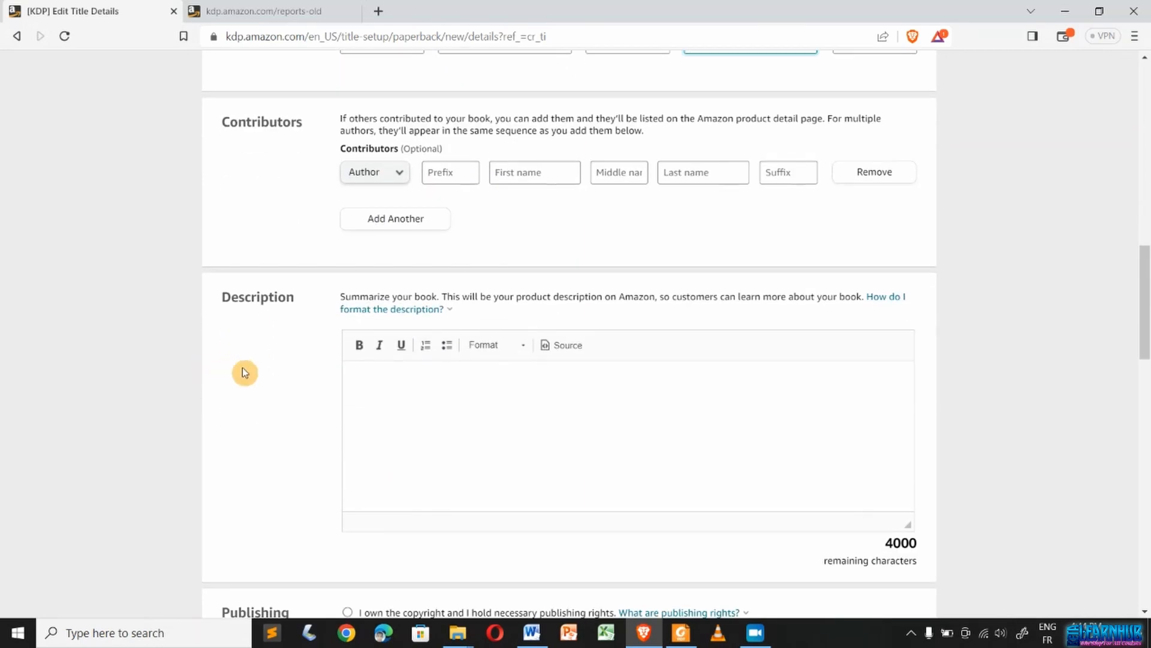
{"action": "left_click", "coordinate": [530, 637]}
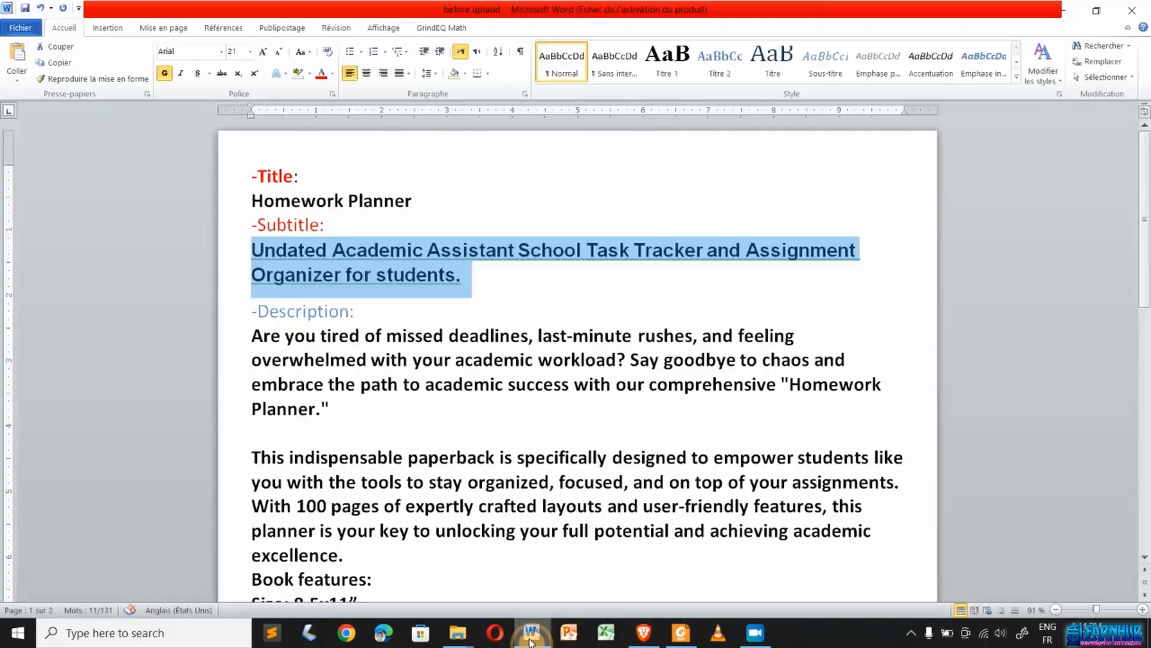
{"action": "scroll", "coordinate": [386, 378], "scroll_direction": "down", "scroll_amount": 3}
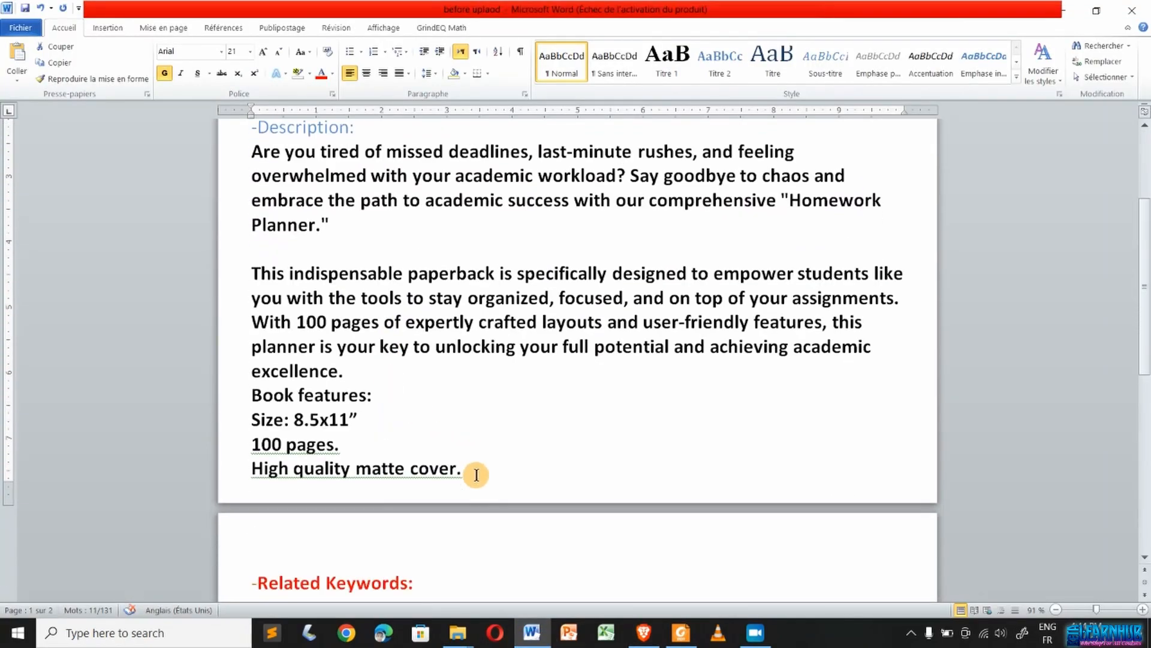
{"action": "left_click_drag", "start_coordinate": [470, 469], "coordinate": [269, 156]}
{"action": "key", "text": "ctrl+c"}
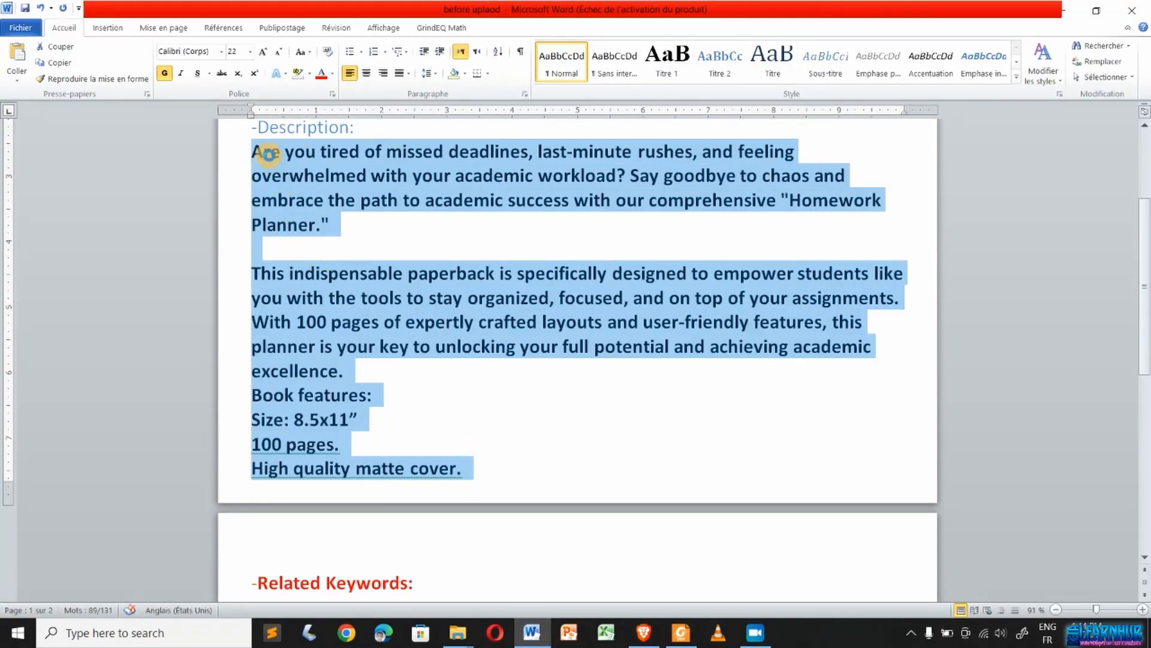
{"action": "left_click", "coordinate": [641, 640]}
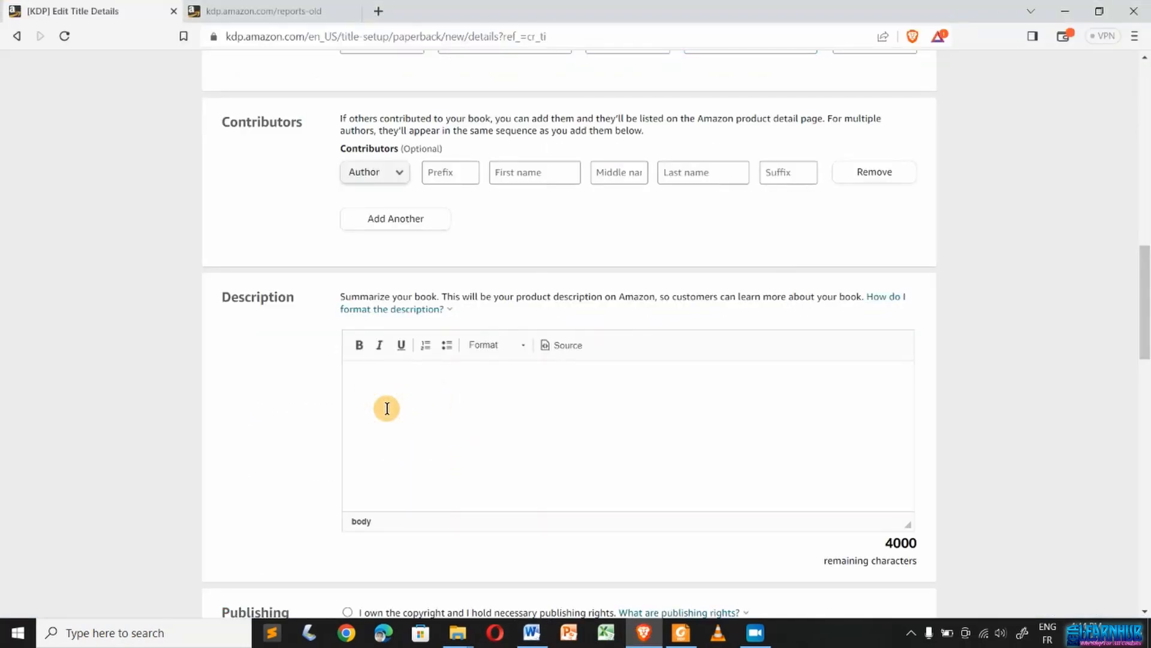
{"action": "key", "text": "ctrl+v"}
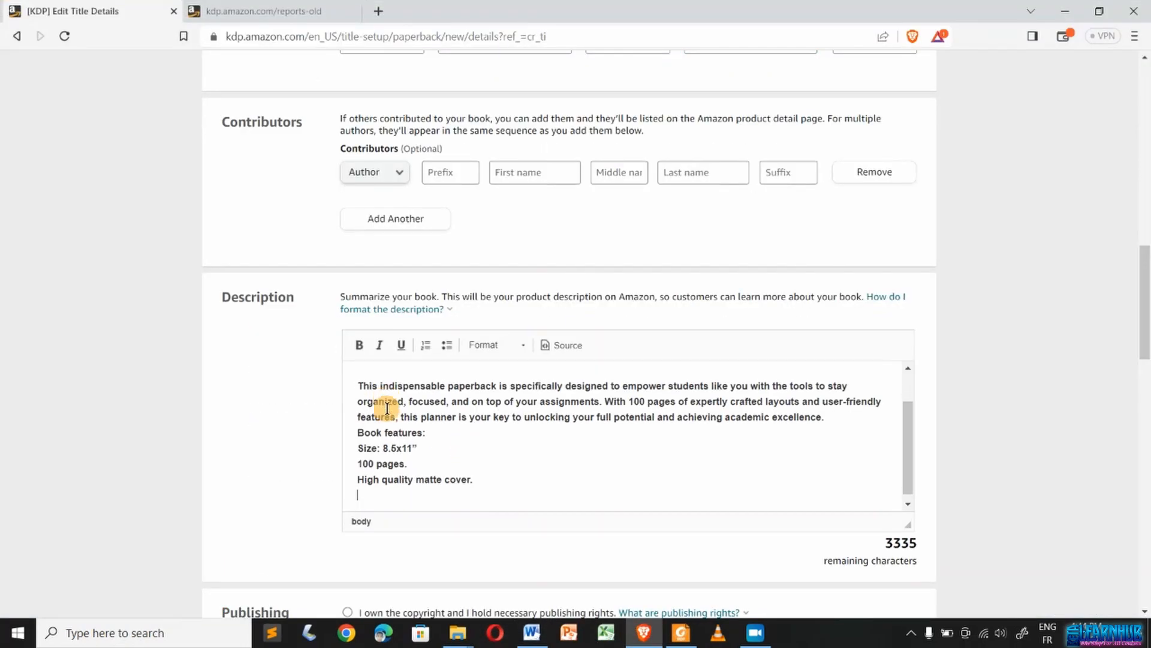
{"action": "scroll", "coordinate": [387, 409], "scroll_direction": "up", "scroll_amount": 2}
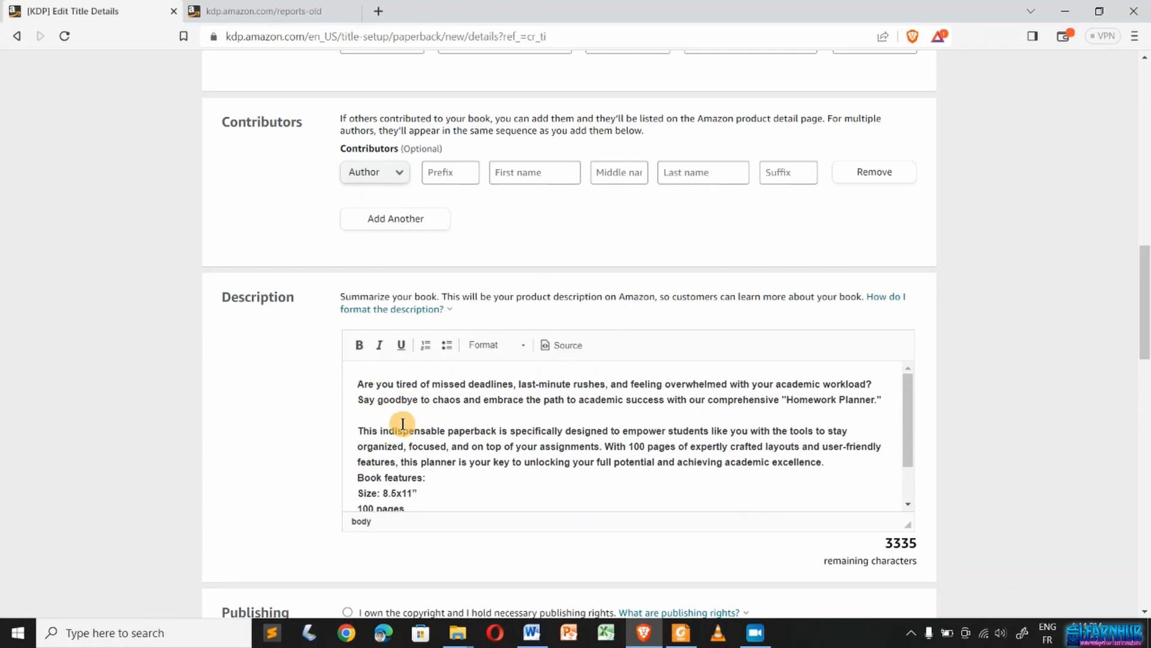
{"action": "left_click", "coordinate": [445, 405]}
{"action": "scroll", "coordinate": [444, 406], "scroll_direction": "down", "scroll_amount": 1}
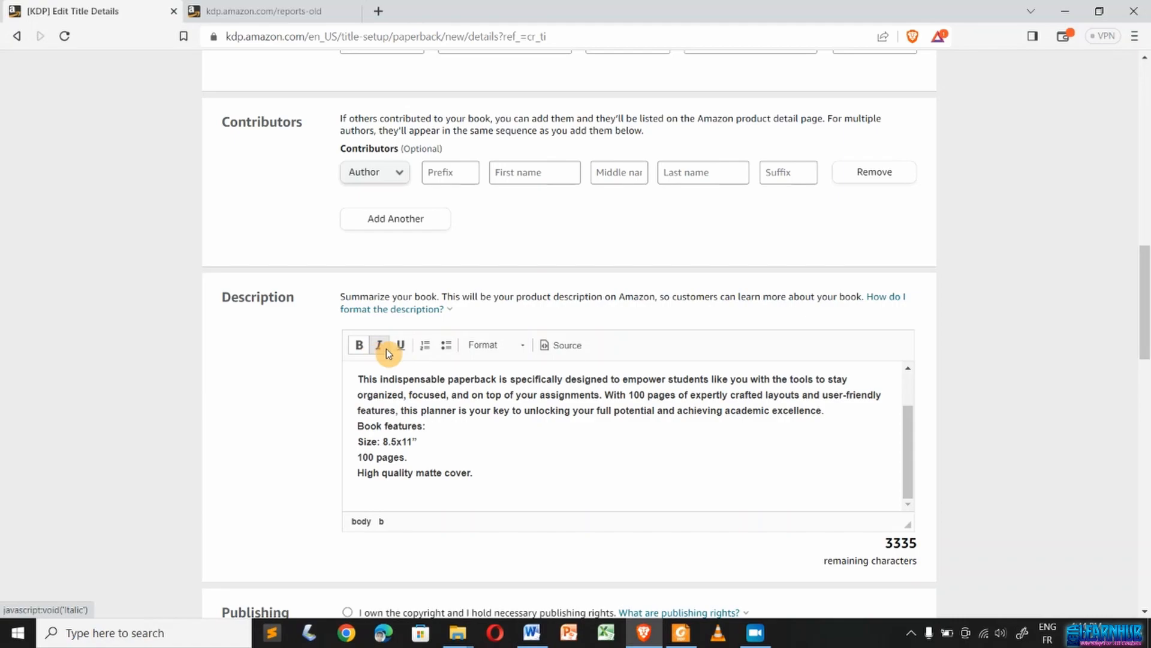
- Set the publishing rights to "I own the copyright and I hold necessary publishing rights."
{"action": "scroll", "coordinate": [391, 417], "scroll_direction": "down", "scroll_amount": 3}
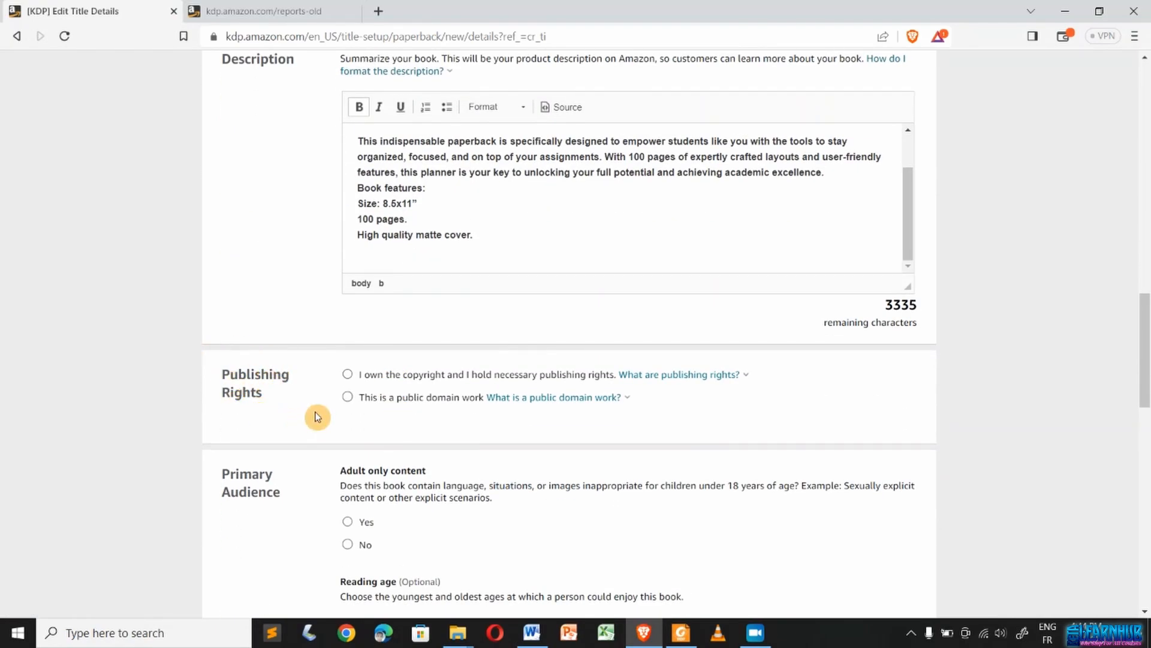
{"action": "left_click", "coordinate": [348, 375]}
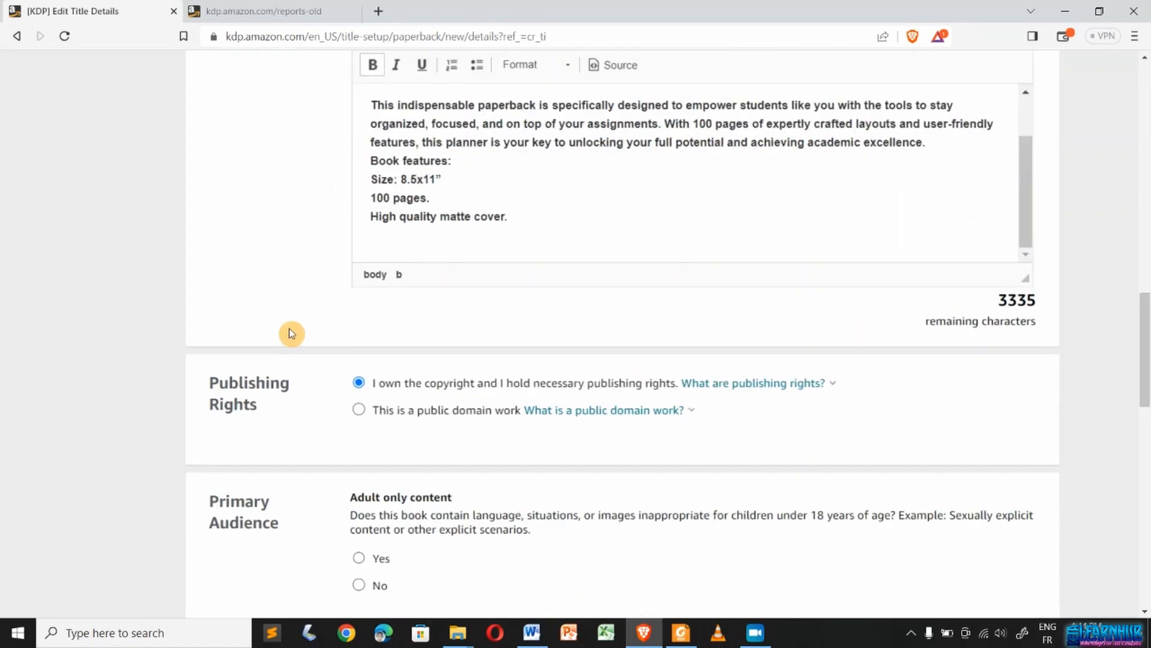
- Answer "No" to the adult only content question in the Primary Audience section
{"action": "scroll", "coordinate": [289, 329], "scroll_direction": "up", "scroll_amount": 2}
{"action": "scroll", "coordinate": [119, 418], "scroll_direction": "down", "scroll_amount": 3}
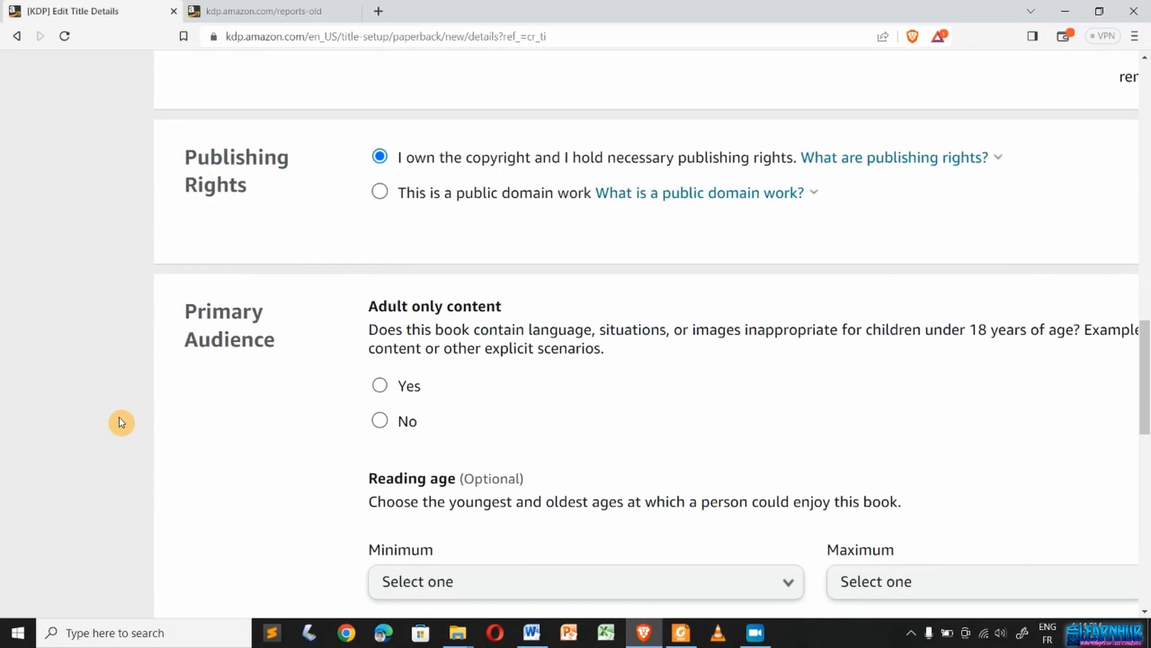
{"action": "scroll", "coordinate": [119, 418], "scroll_direction": "down", "scroll_amount": 2}
{"action": "scroll", "coordinate": [184, 471], "scroll_direction": "up", "scroll_amount": 2}
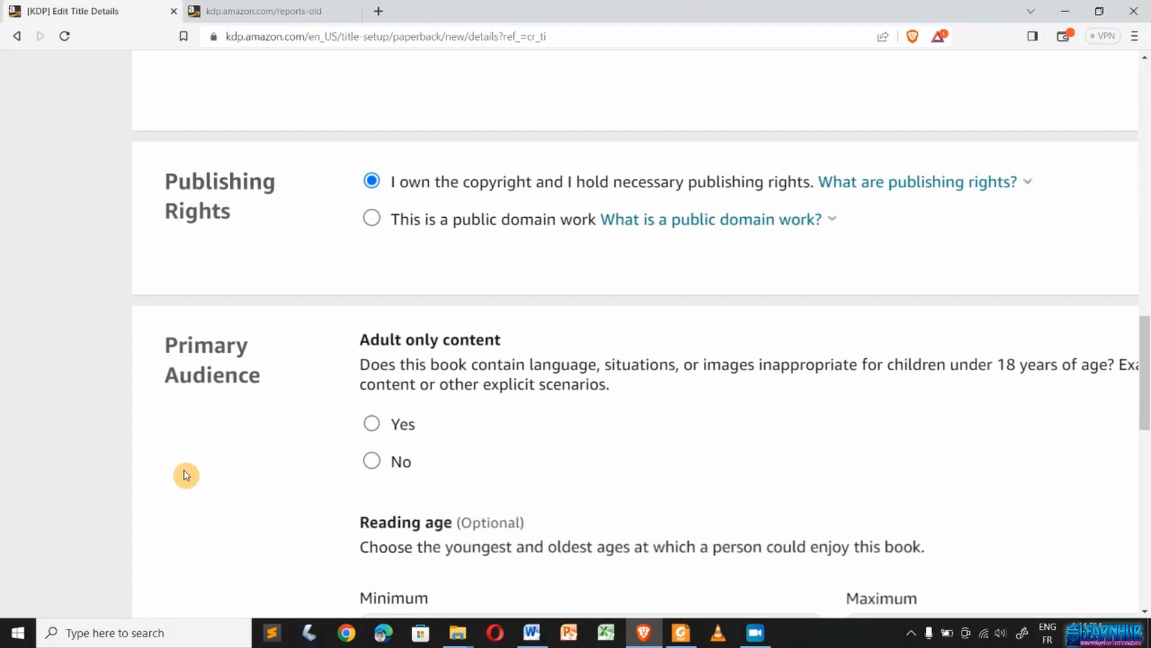
{"action": "scroll", "coordinate": [232, 471], "scroll_direction": "right", "scroll_amount": 3}
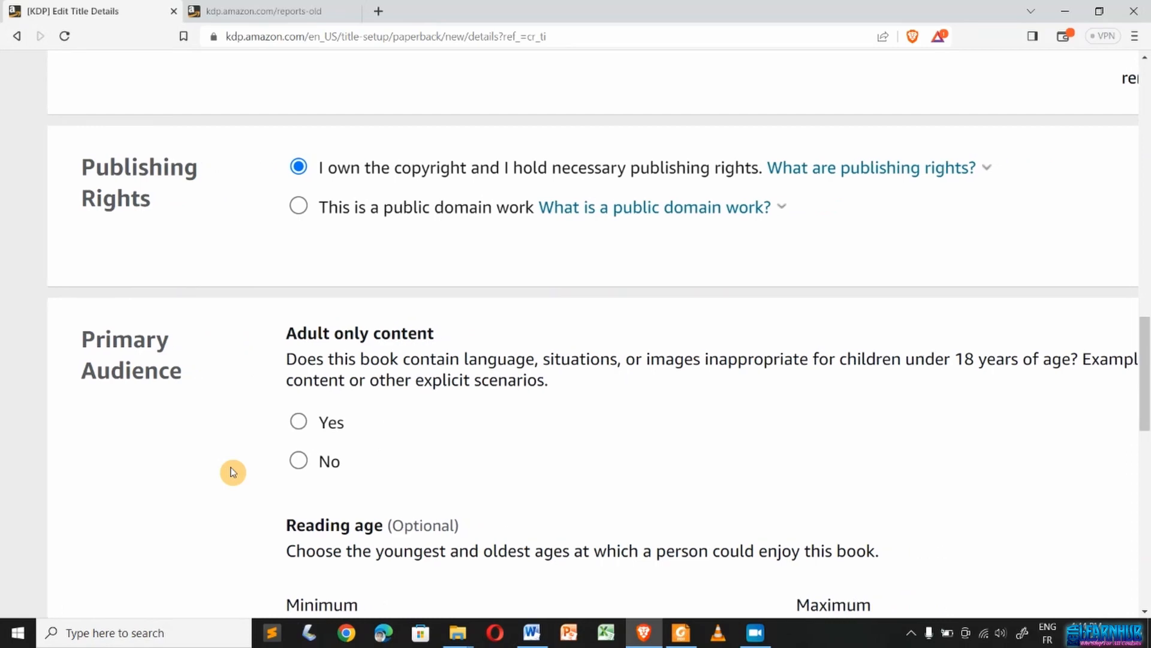
{"action": "scroll", "coordinate": [233, 472], "scroll_direction": "right", "scroll_amount": 1}
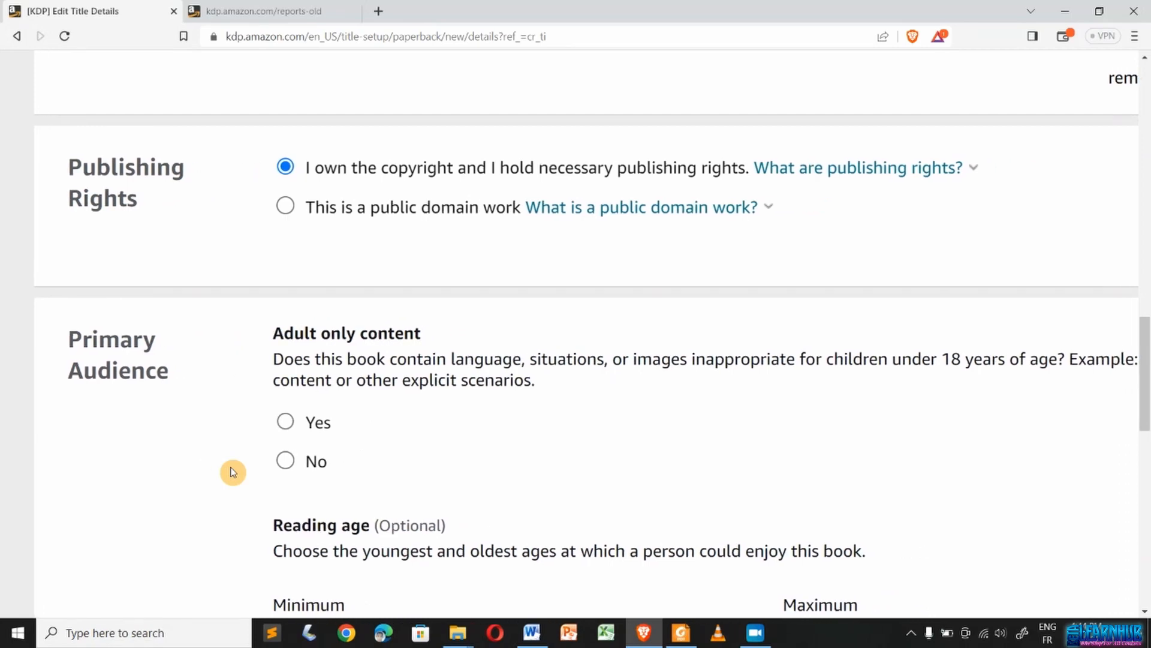
{"action": "left_click", "coordinate": [285, 460]}
{"action": "scroll", "coordinate": [184, 511], "scroll_direction": "down", "scroll_amount": 3}
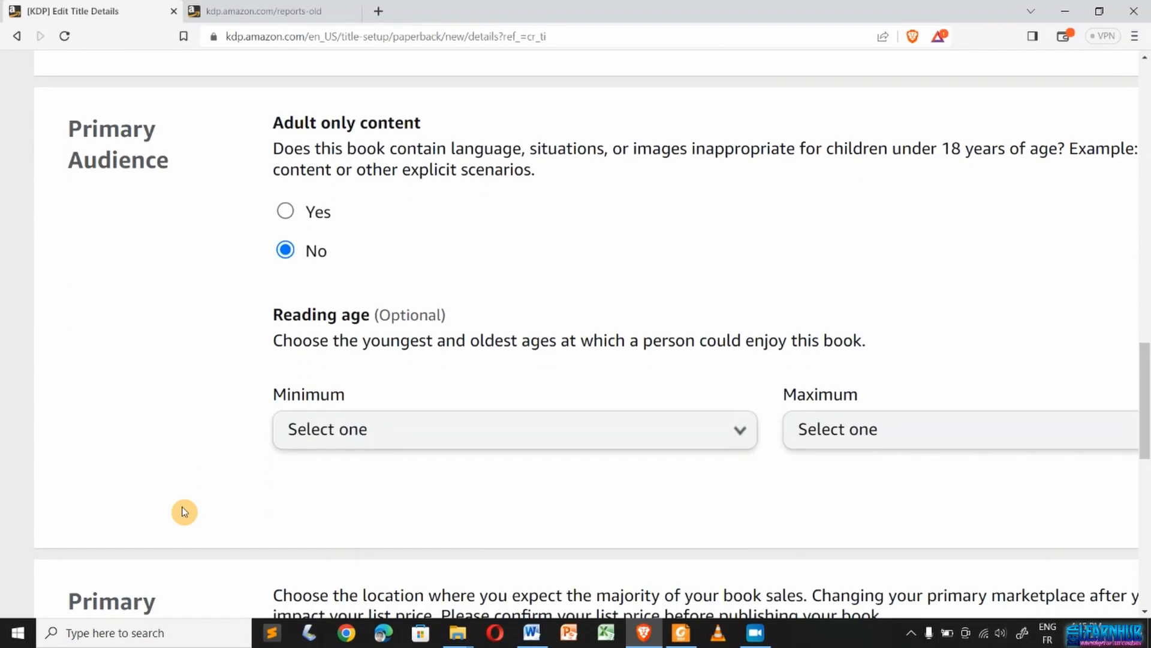
- Set the reading age to a minimum of 6 and a maximum of 17
{"action": "key", "text": "ctrl+minus"}
{"action": "key", "text": "ctrl+minus"}
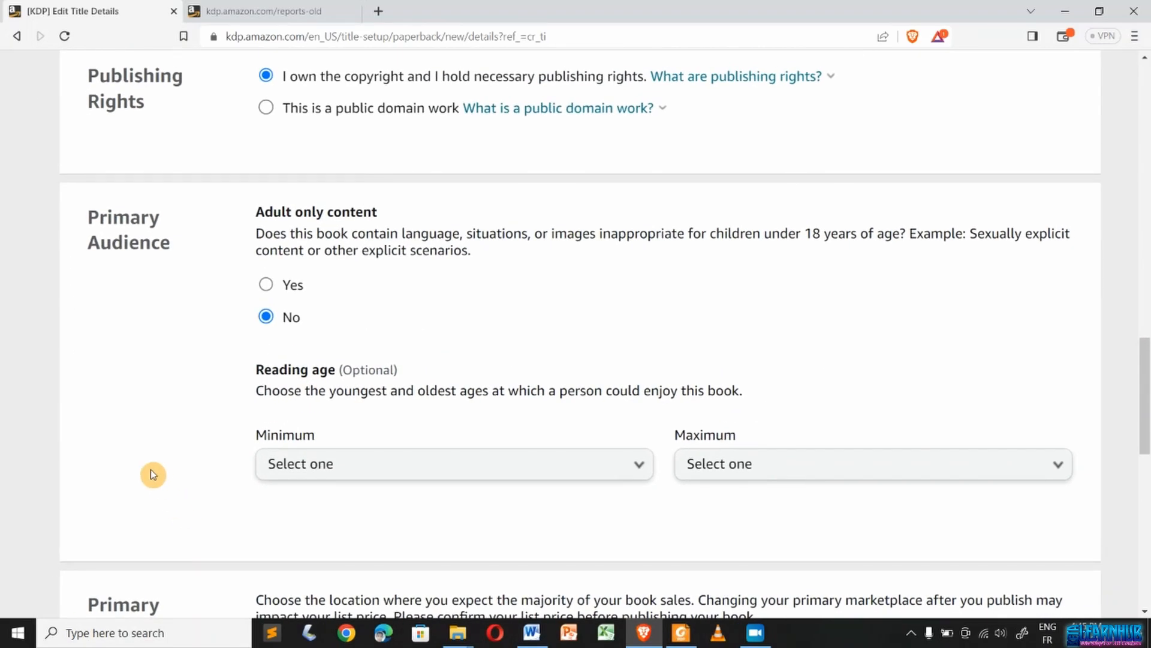
{"action": "scroll", "coordinate": [152, 475], "scroll_direction": "down", "scroll_amount": 1}
{"action": "scroll", "coordinate": [153, 475], "scroll_direction": "right", "scroll_amount": 1}
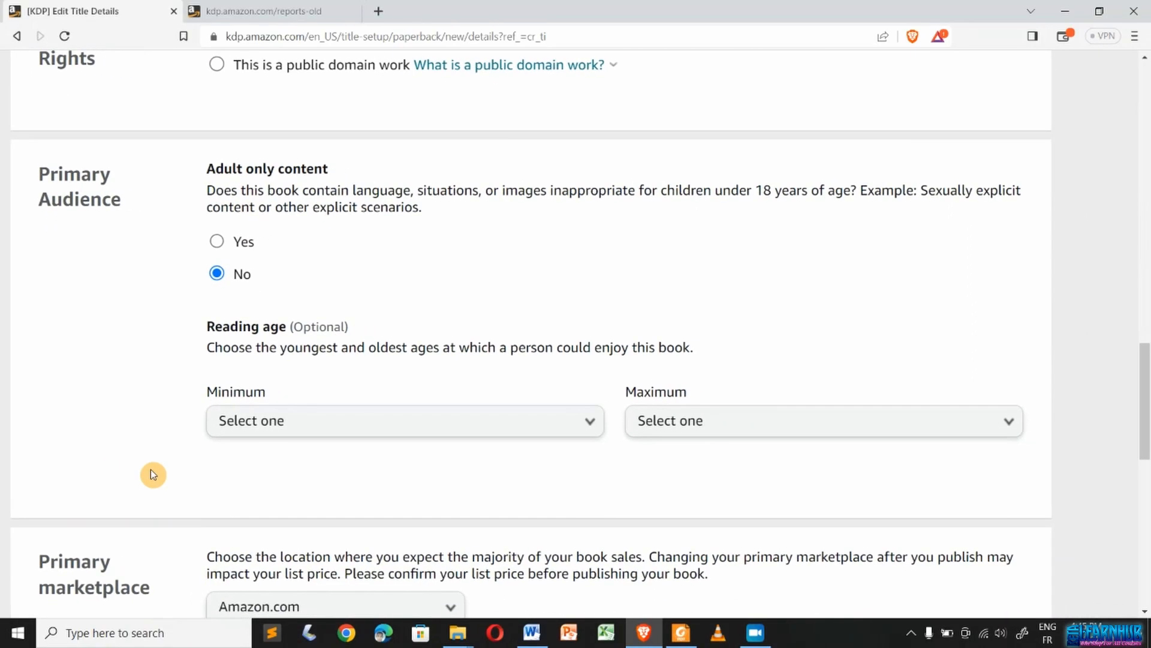
{"action": "left_click", "coordinate": [372, 432]}
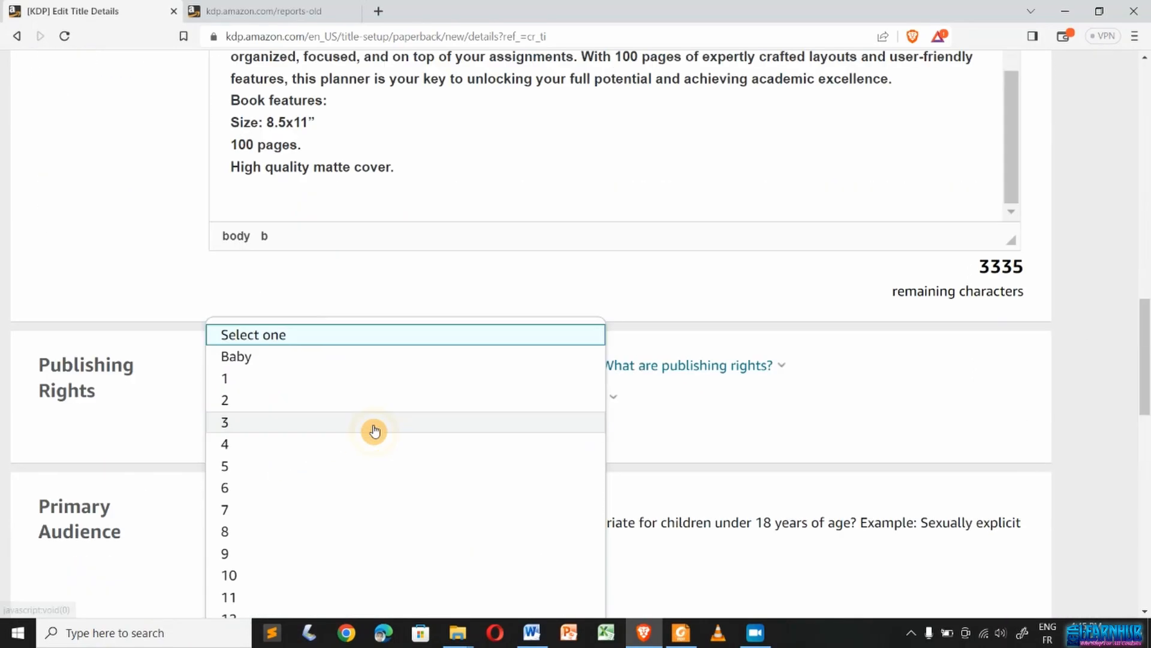
{"action": "left_click", "coordinate": [259, 487]}
{"action": "scroll", "coordinate": [643, 419], "scroll_direction": "down", "scroll_amount": 5}
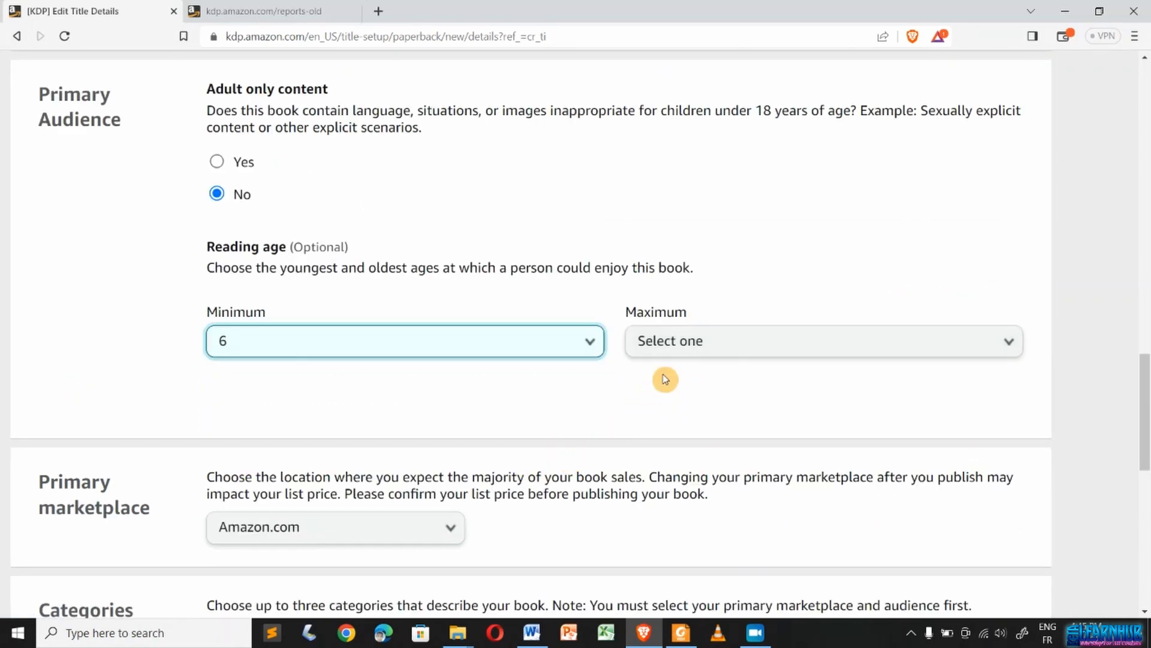
{"action": "left_click", "coordinate": [736, 347]}
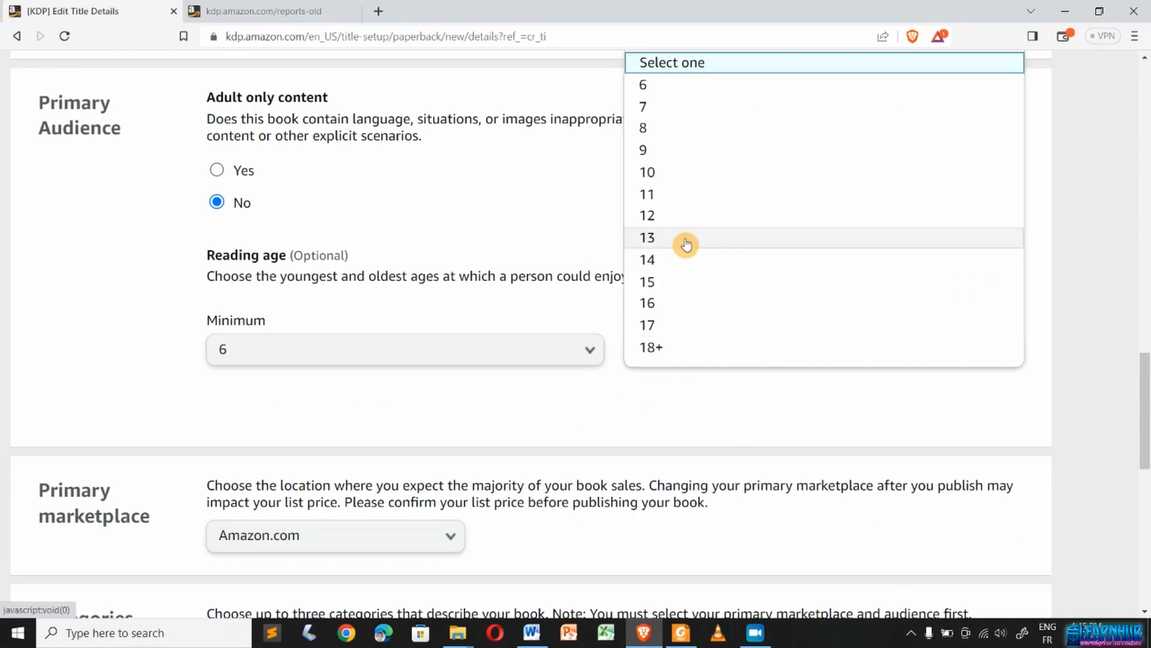
{"action": "left_click", "coordinate": [677, 336]}
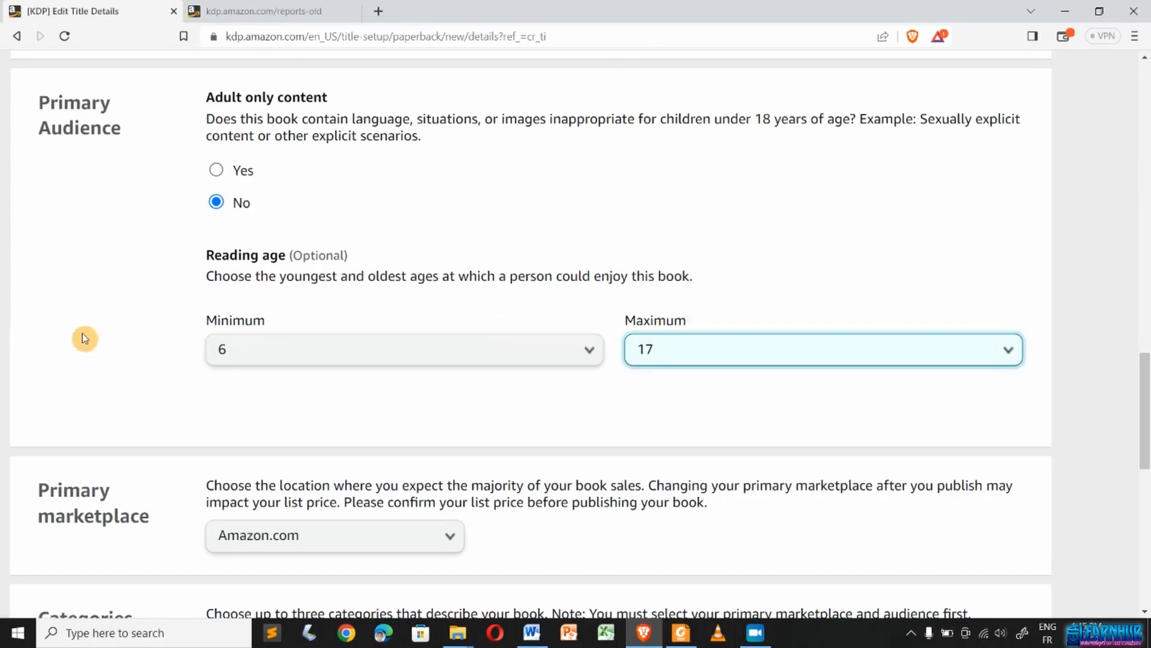
- Look through the available primary marketplaces and keep Amazon.com selected
{"action": "key", "text": "ctrl+minus"}
{"action": "key", "text": "ctrl+minus"}
{"action": "scroll", "coordinate": [73, 334], "scroll_direction": "down", "scroll_amount": 3}
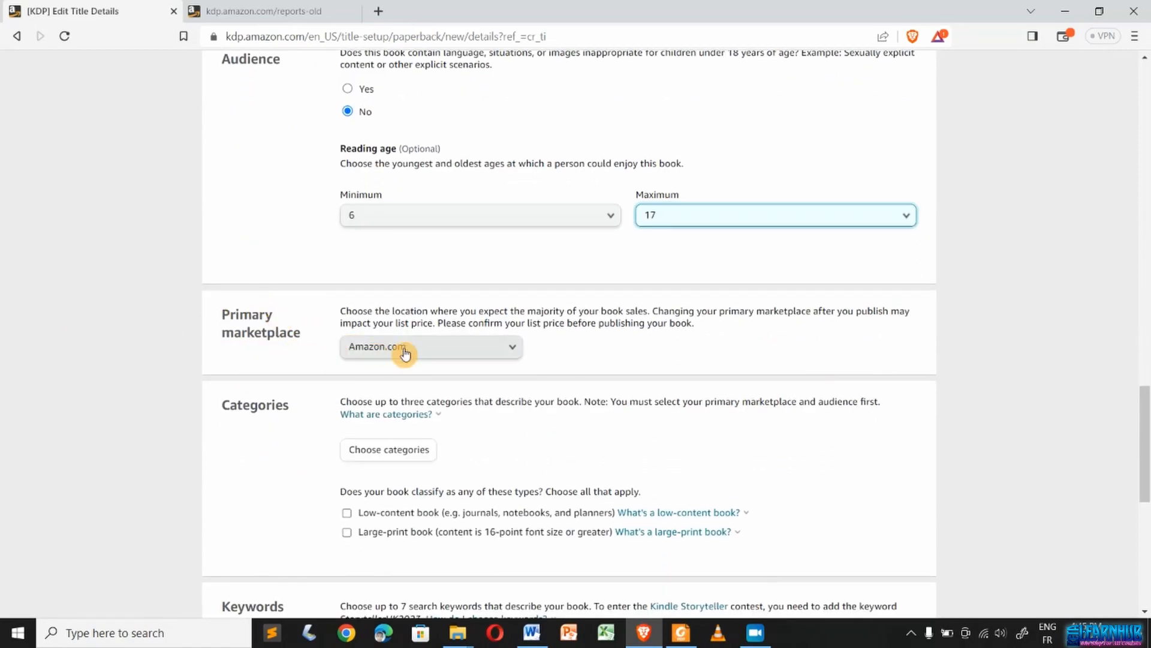
{"action": "left_click", "coordinate": [441, 355]}
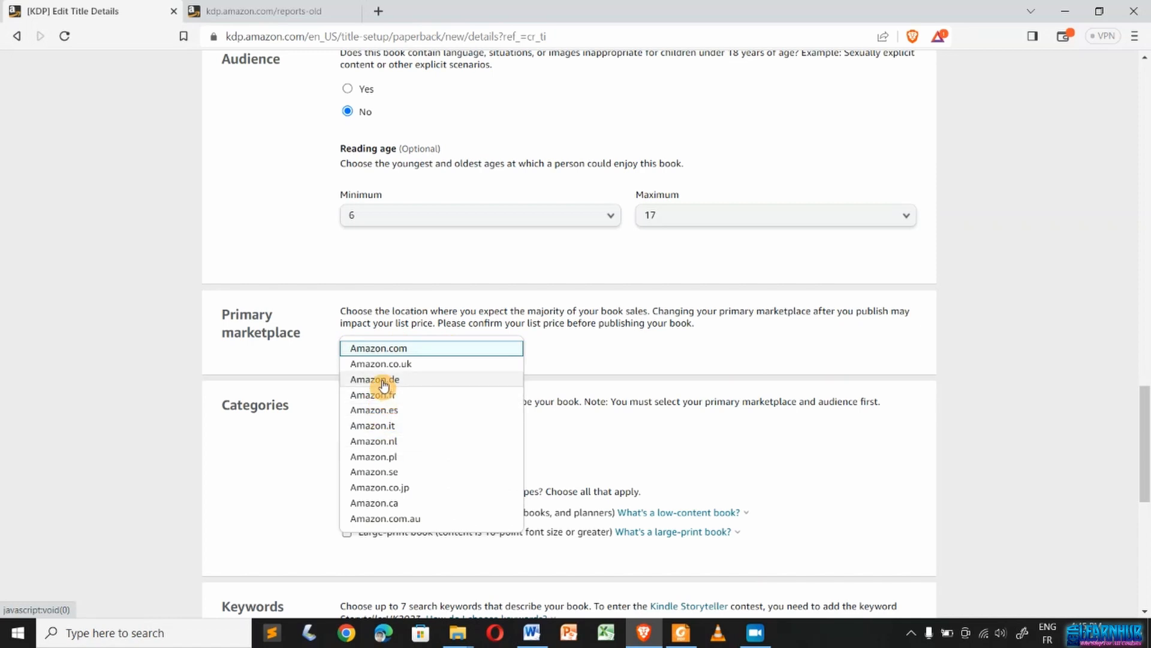
{"action": "left_click", "coordinate": [146, 388]}
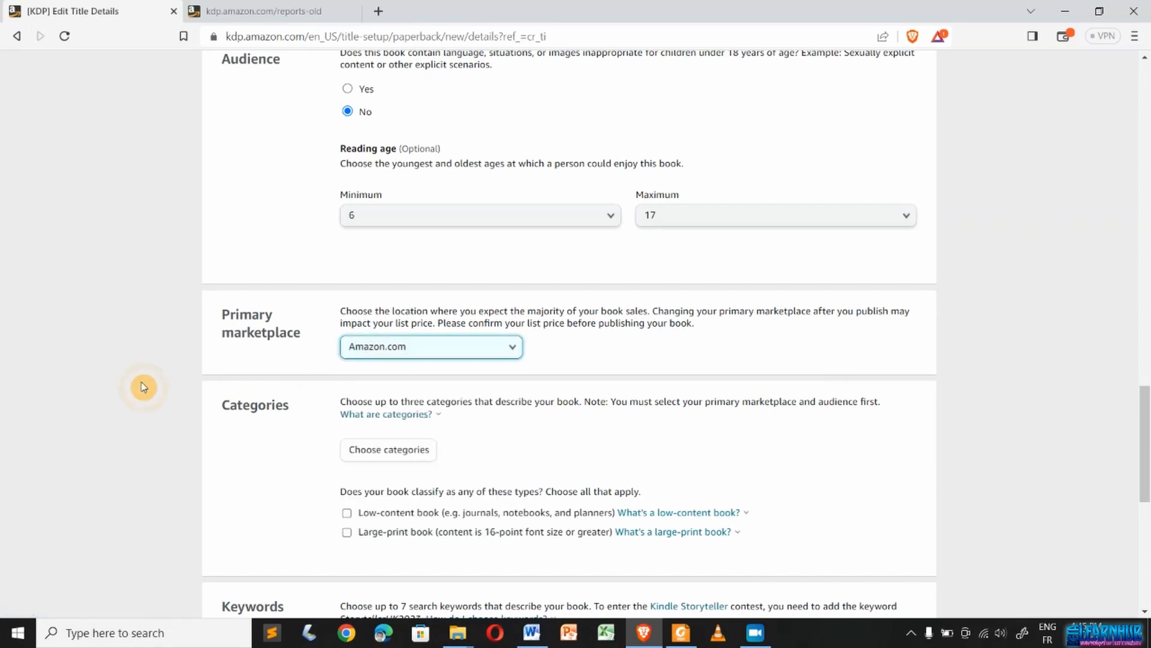
{"action": "scroll", "coordinate": [144, 386], "scroll_direction": "down", "scroll_amount": 2}
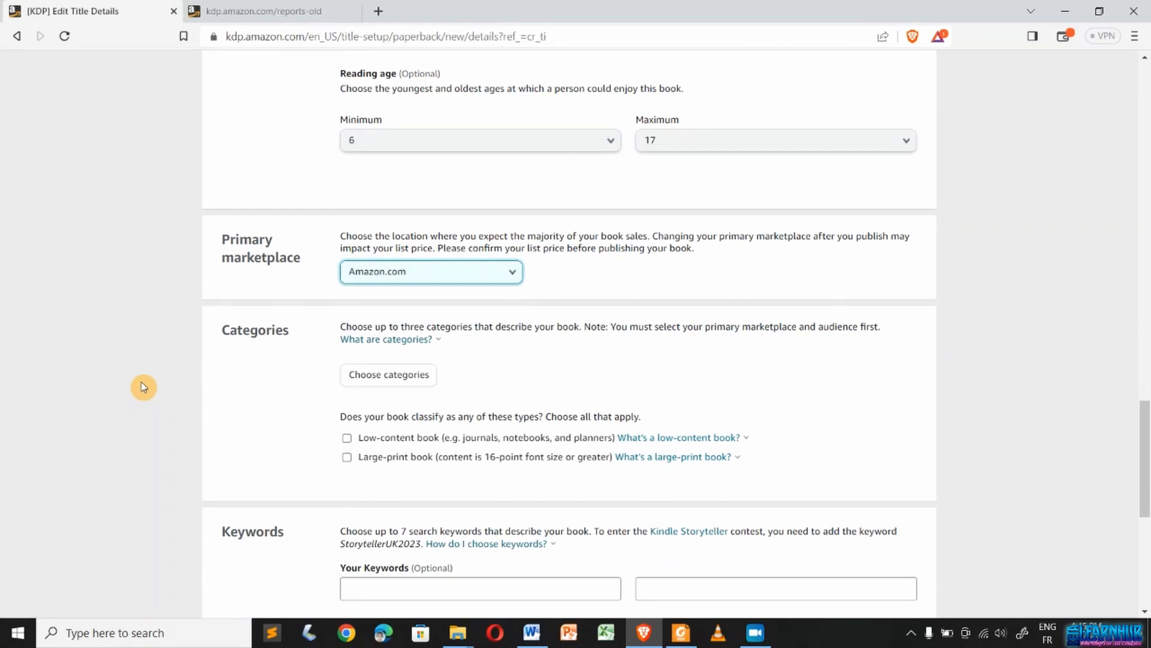
- Classify the paperback as a low-content book and check the explanation of what a low-content book is
{"action": "scroll", "coordinate": [144, 387], "scroll_direction": "up", "scroll_amount": 1}
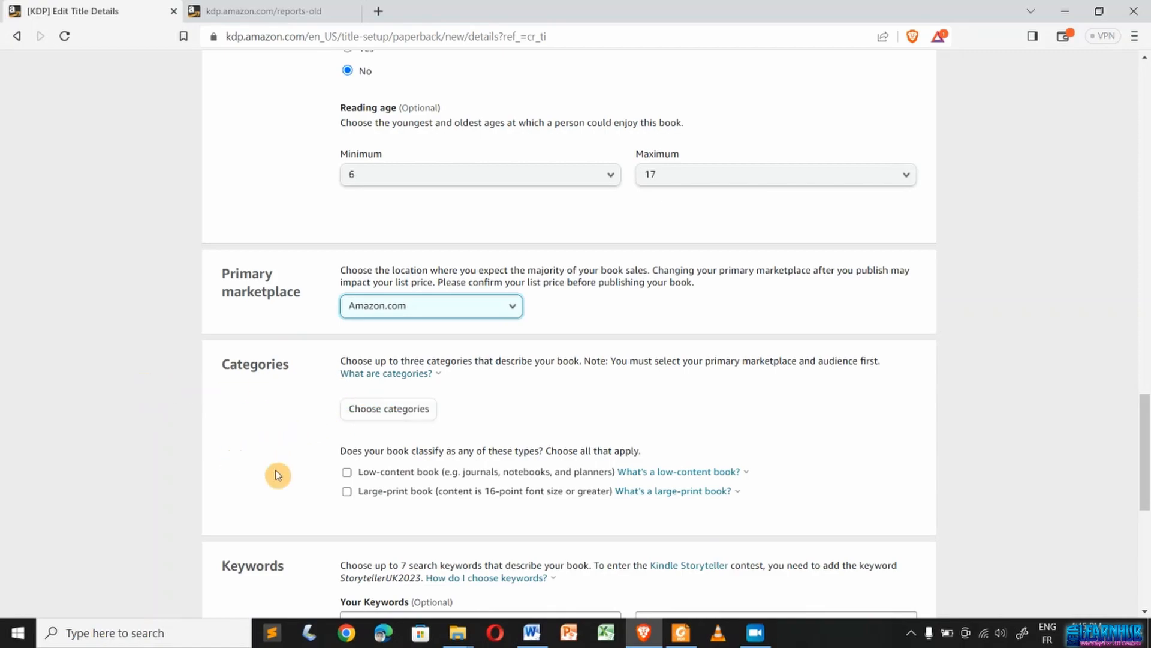
{"action": "scroll", "coordinate": [286, 463], "scroll_direction": "up", "scroll_amount": 3}
{"action": "scroll", "coordinate": [288, 465], "scroll_direction": "up", "scroll_amount": 3}
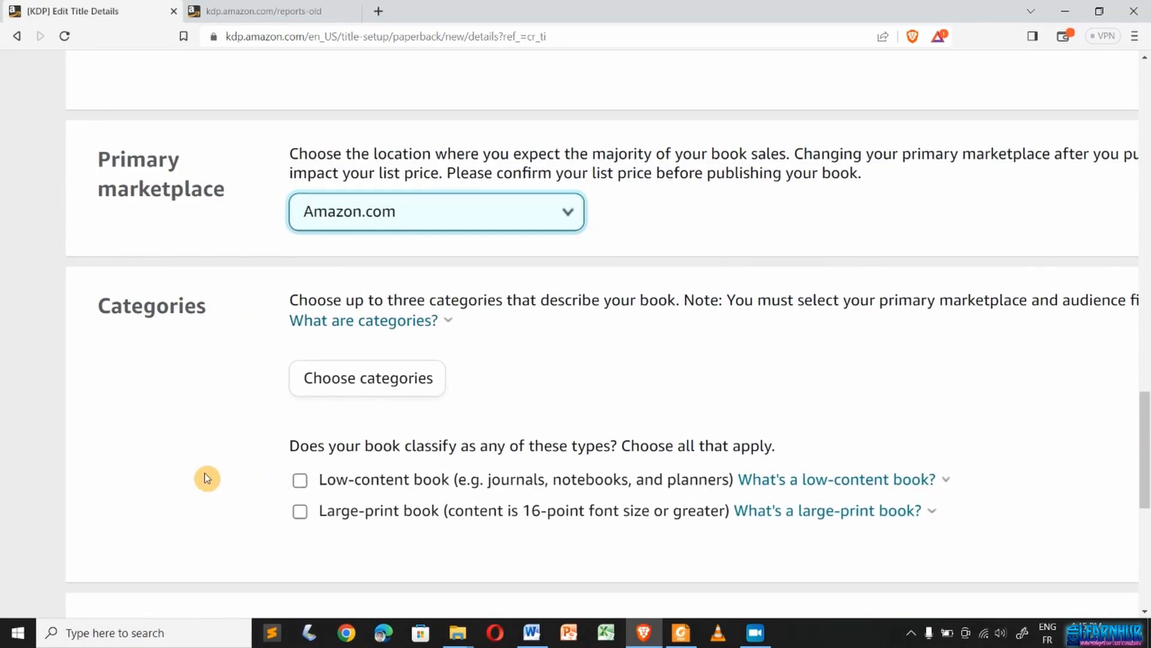
{"action": "left_click", "coordinate": [302, 484]}
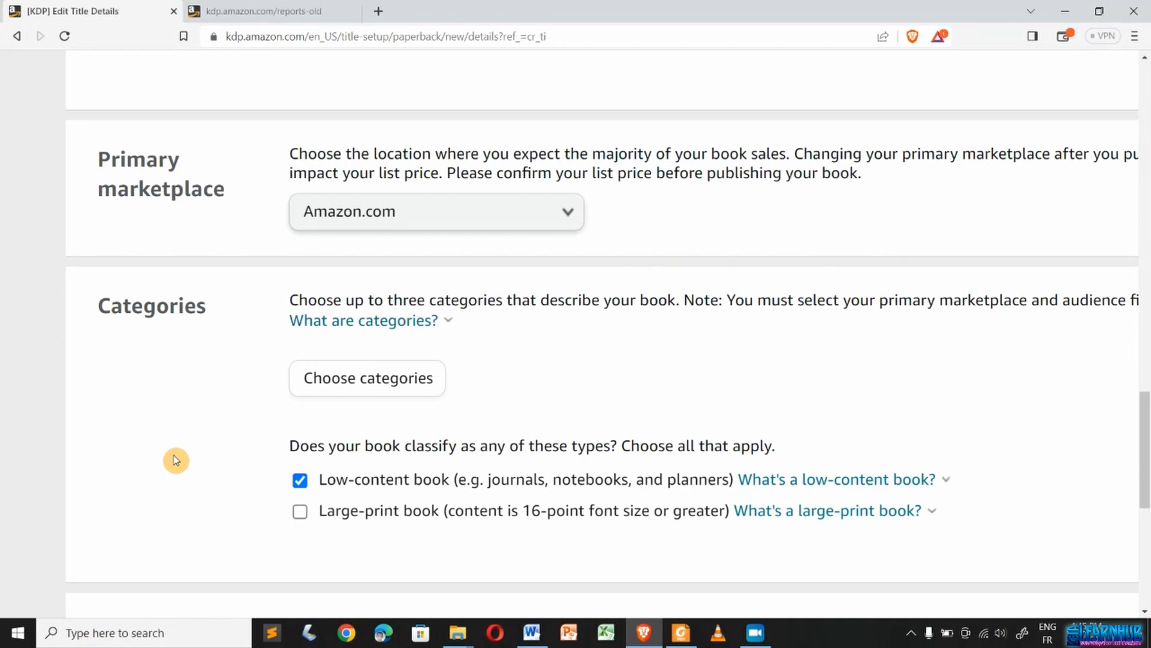
{"action": "left_click", "coordinate": [899, 479]}
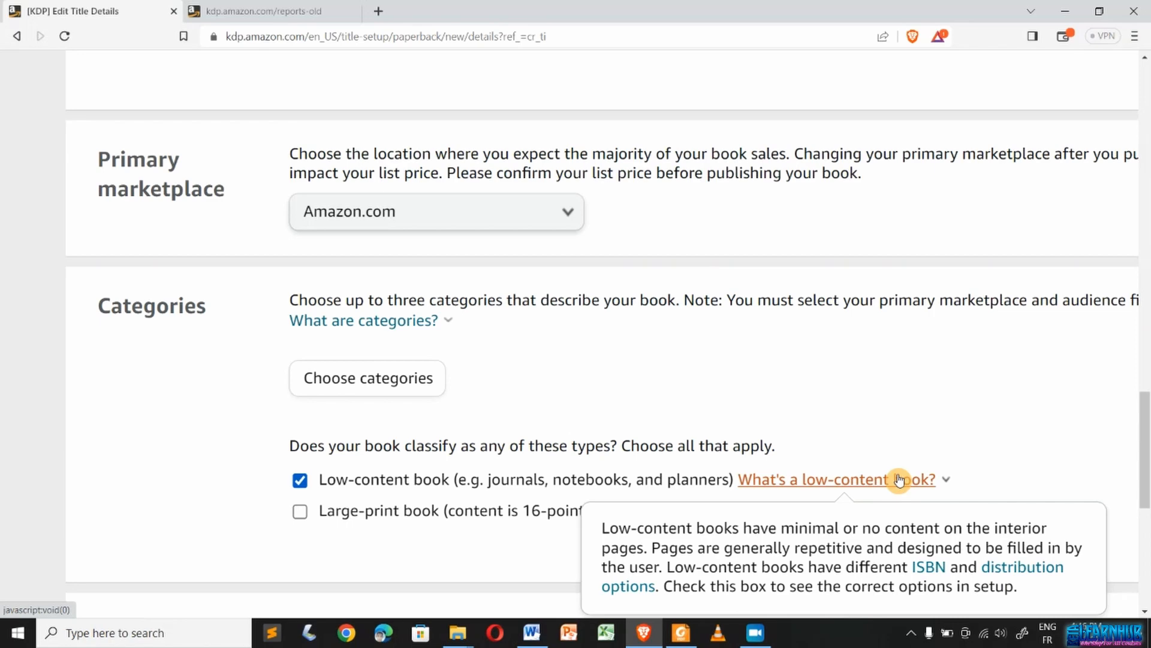
{"action": "left_click", "coordinate": [195, 424]}
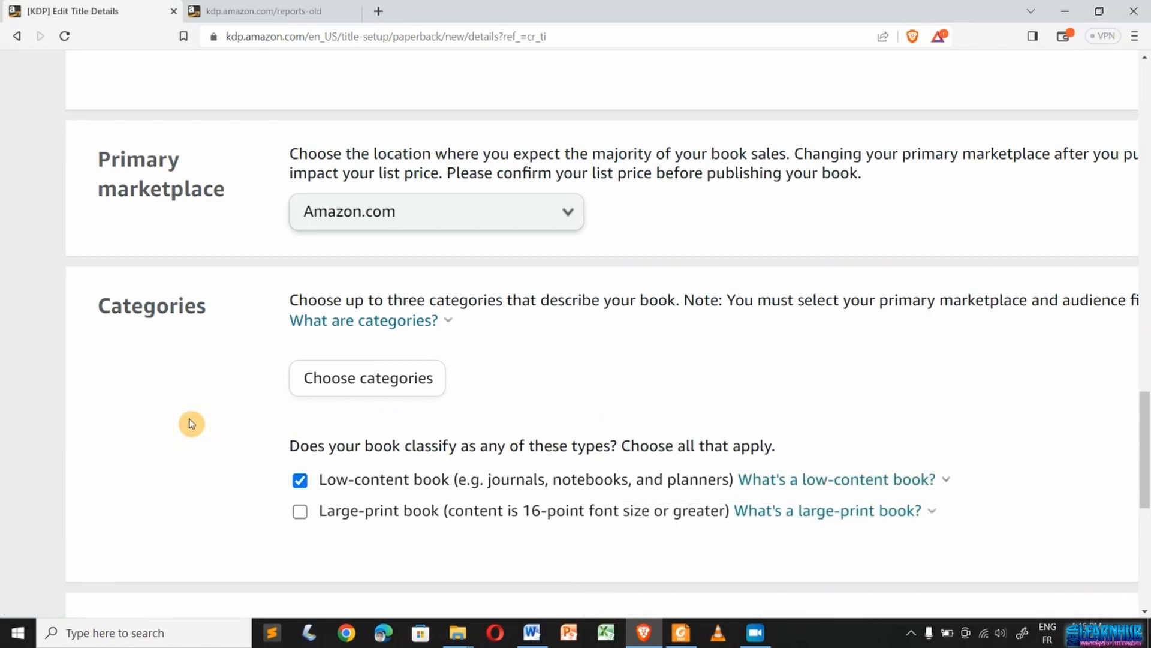
- Open the category selection for the paperback and choose Education & Teaching as the first category
{"action": "scroll", "coordinate": [189, 419], "scroll_direction": "down", "scroll_amount": 3}
{"action": "scroll", "coordinate": [190, 419], "scroll_direction": "up", "scroll_amount": 4}
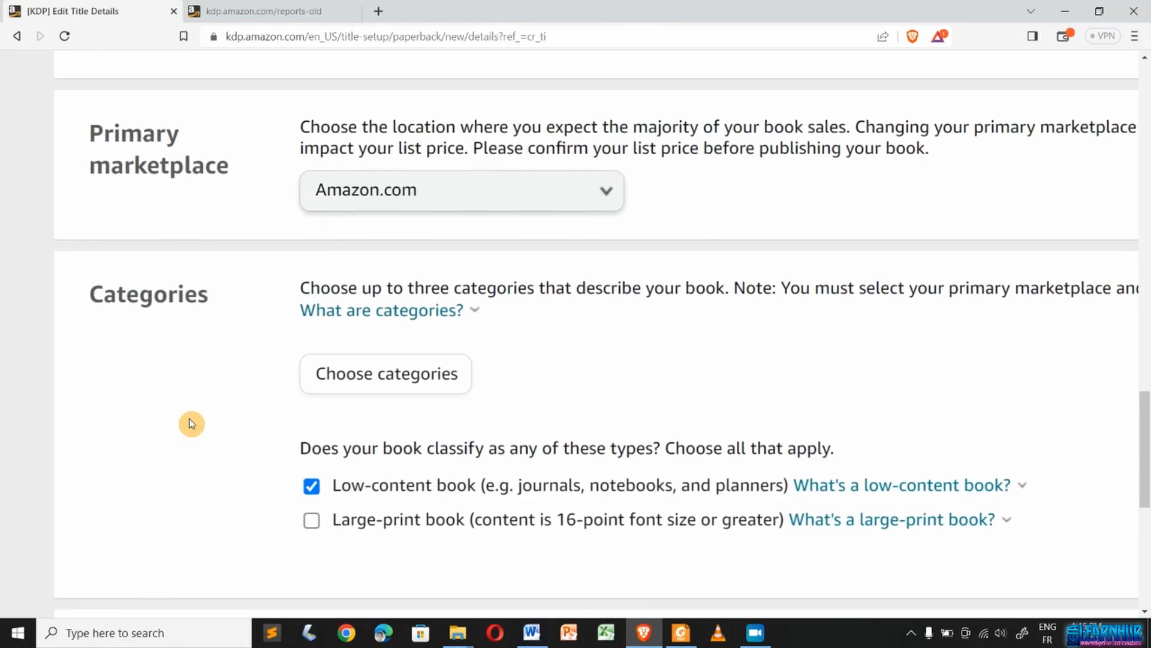
{"action": "scroll", "coordinate": [190, 419], "scroll_direction": "down", "scroll_amount": 3}
{"action": "scroll", "coordinate": [190, 423], "scroll_direction": "down", "scroll_amount": 1}
{"action": "left_click", "coordinate": [308, 391]}
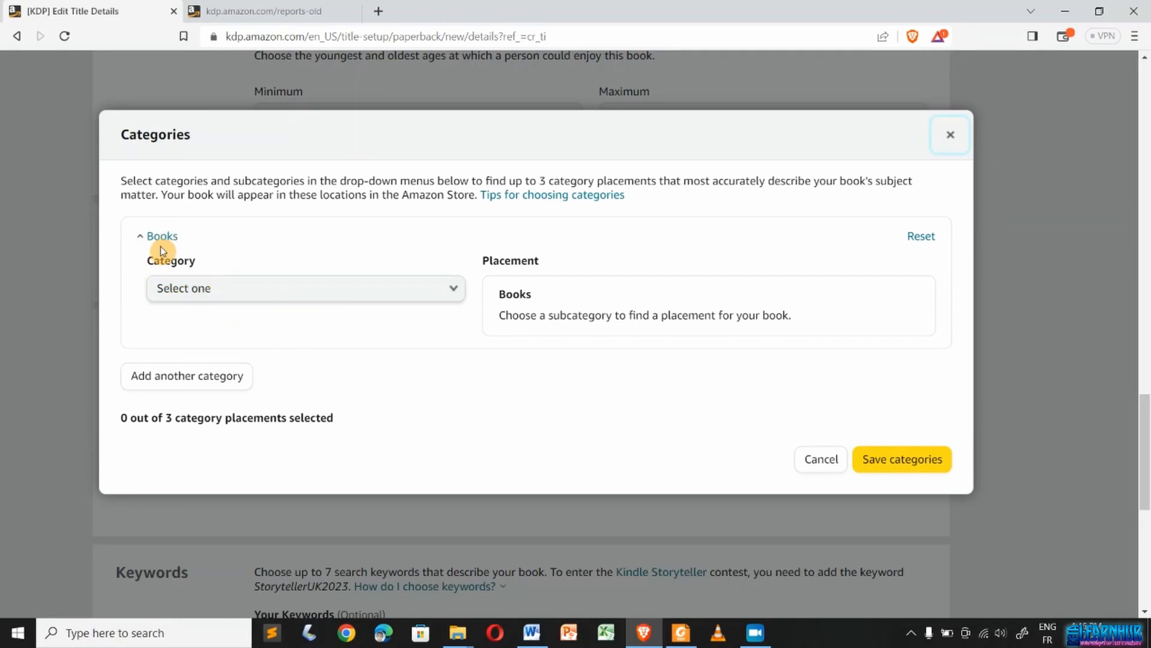
{"action": "left_click", "coordinate": [329, 300]}
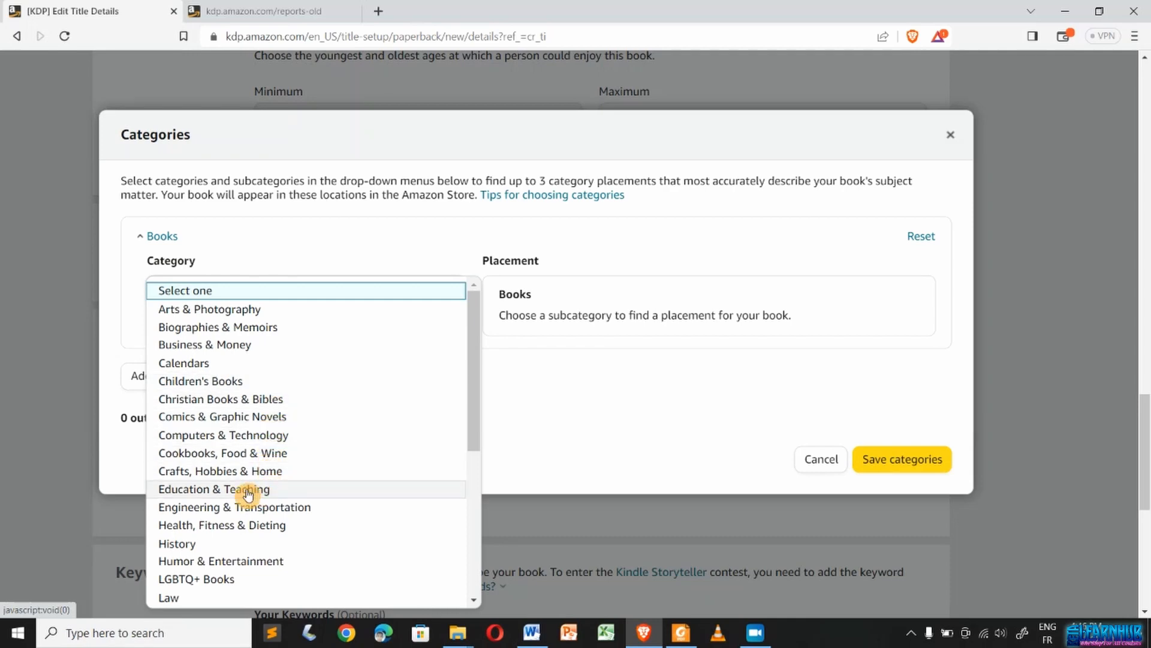
{"action": "left_click", "coordinate": [248, 490]}
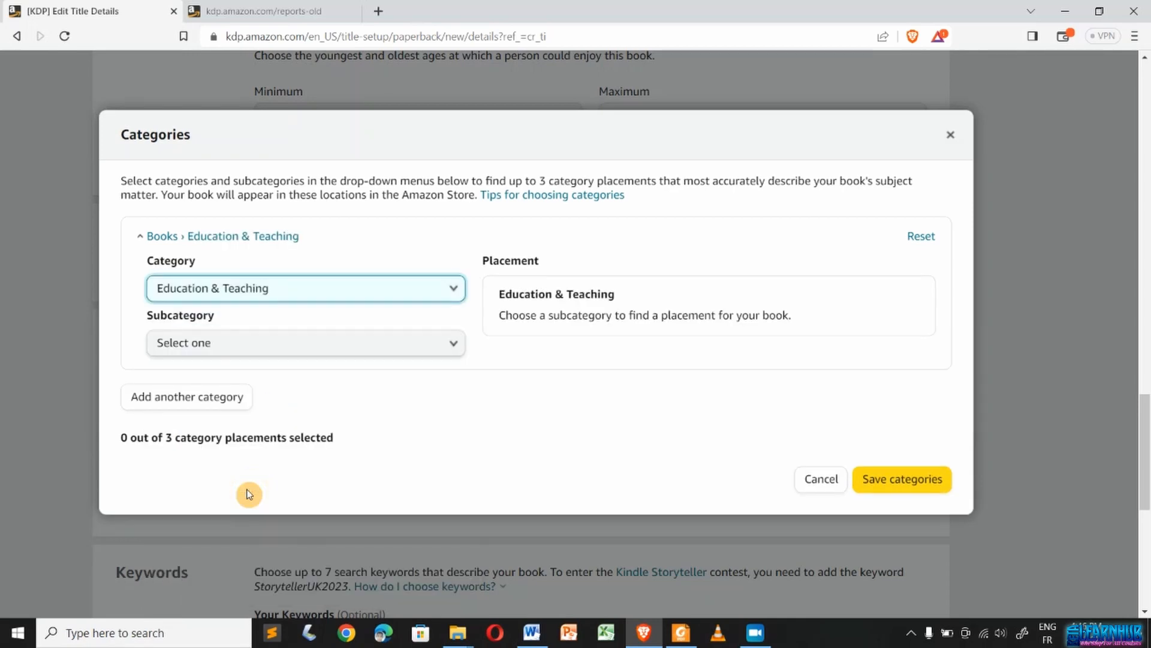
- Set the first category's subcategory to Schools & Teaching and select the Homeschooling and Parent Participation placements
{"action": "left_click", "coordinate": [371, 340]}
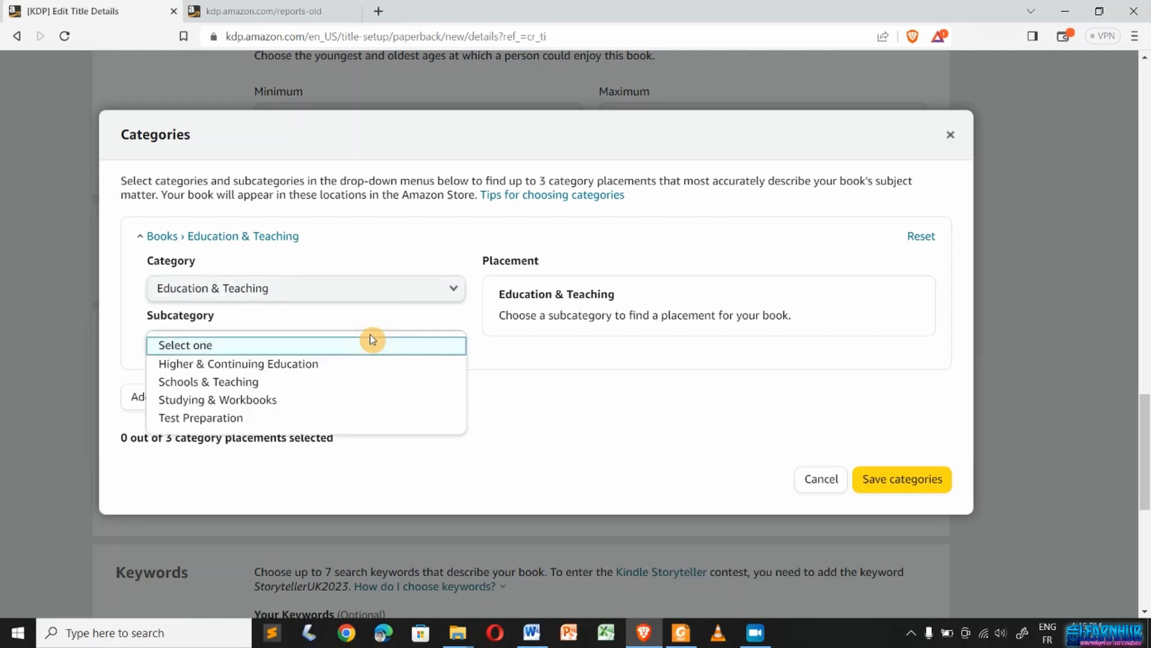
{"action": "left_click", "coordinate": [232, 401]}
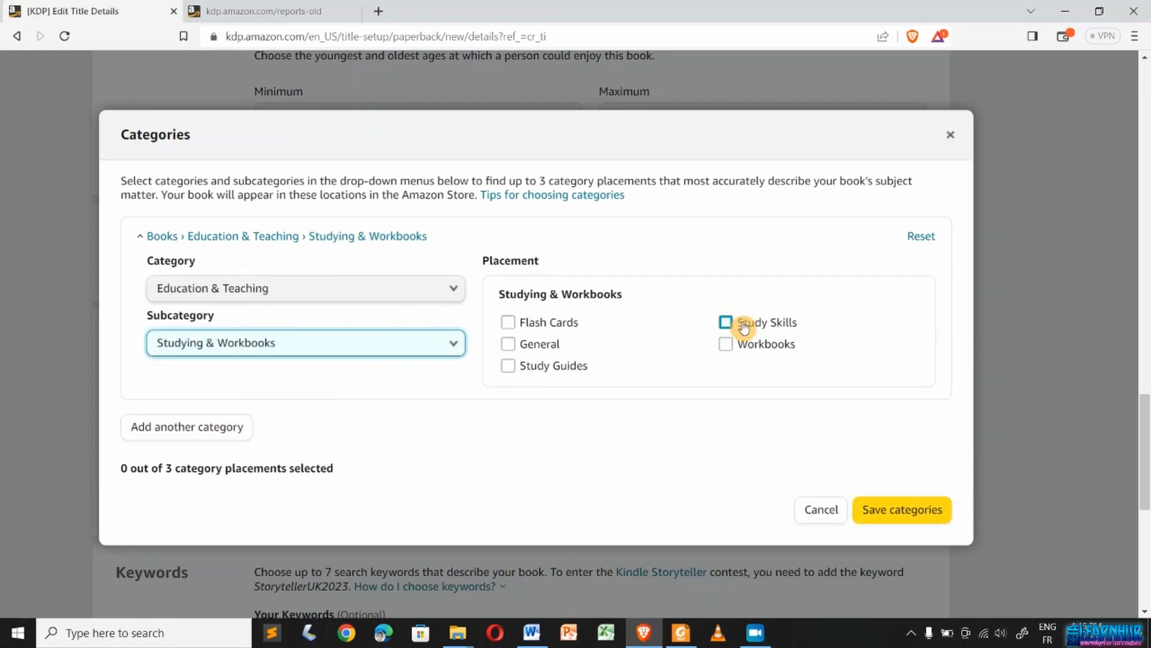
{"action": "left_click", "coordinate": [266, 346]}
{"action": "left_click", "coordinate": [208, 384]}
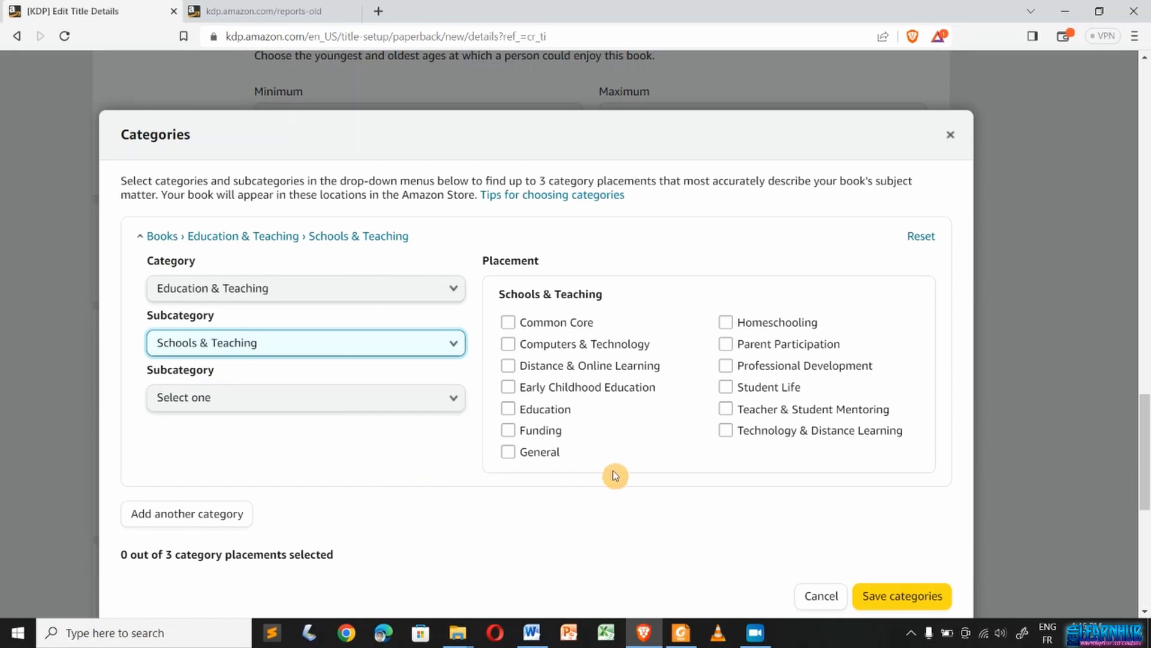
{"action": "left_click", "coordinate": [727, 322]}
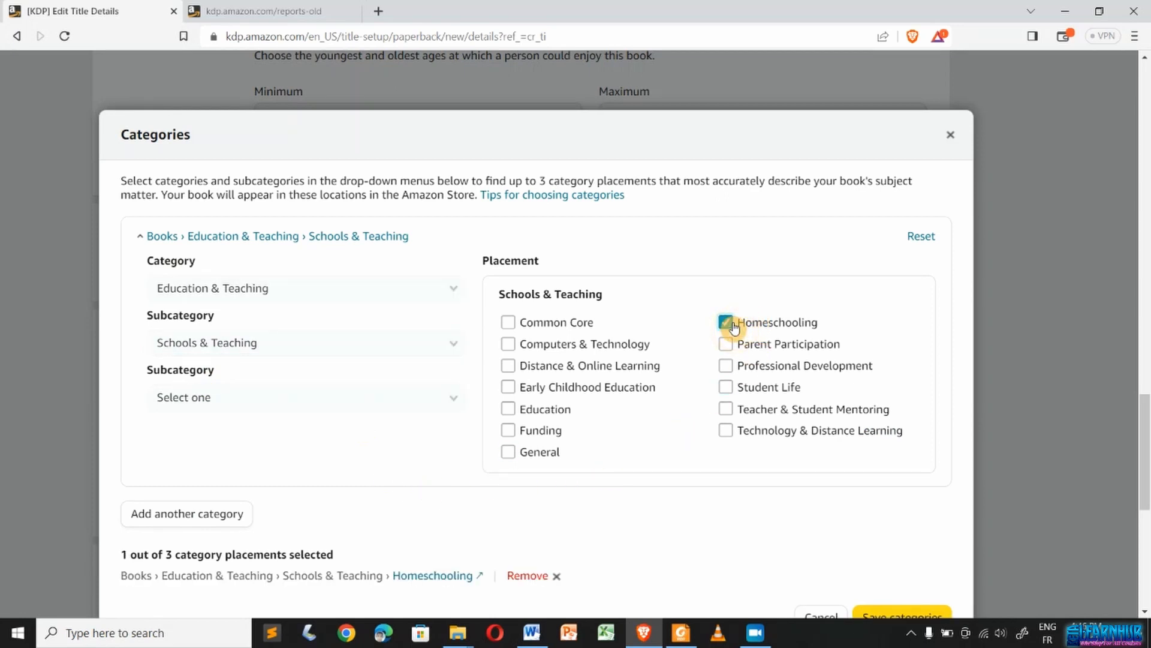
{"action": "left_click", "coordinate": [726, 345]}
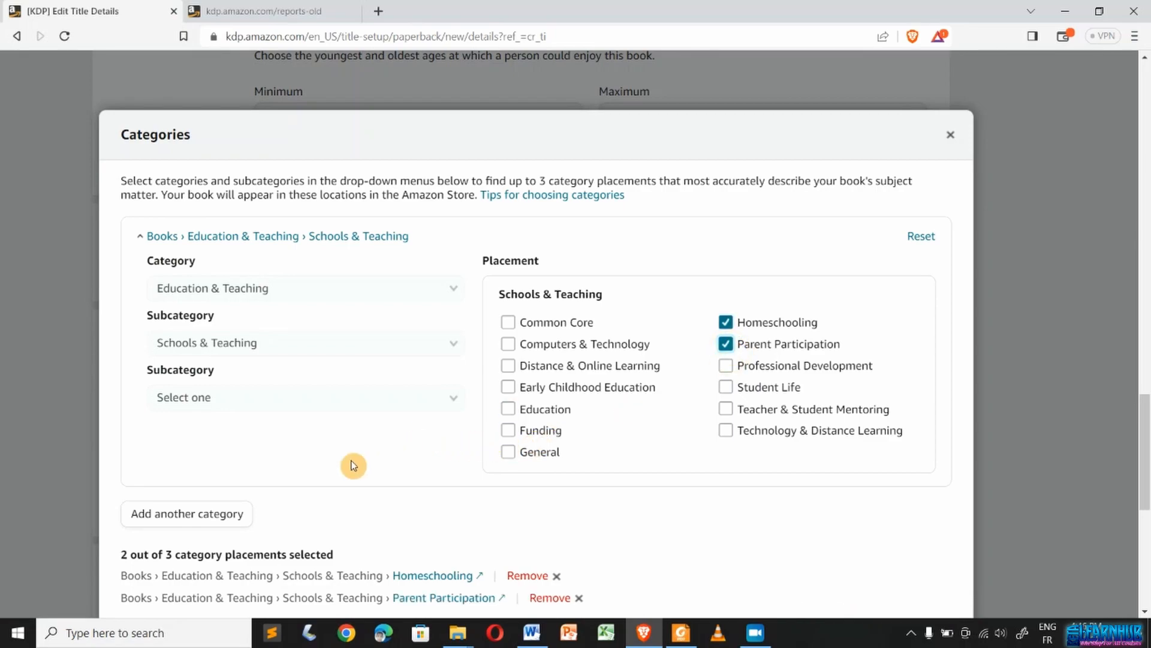
- Add another category for the paperback and set it to Education & Teaching
{"action": "scroll", "coordinate": [353, 465], "scroll_direction": "down", "scroll_amount": 2}
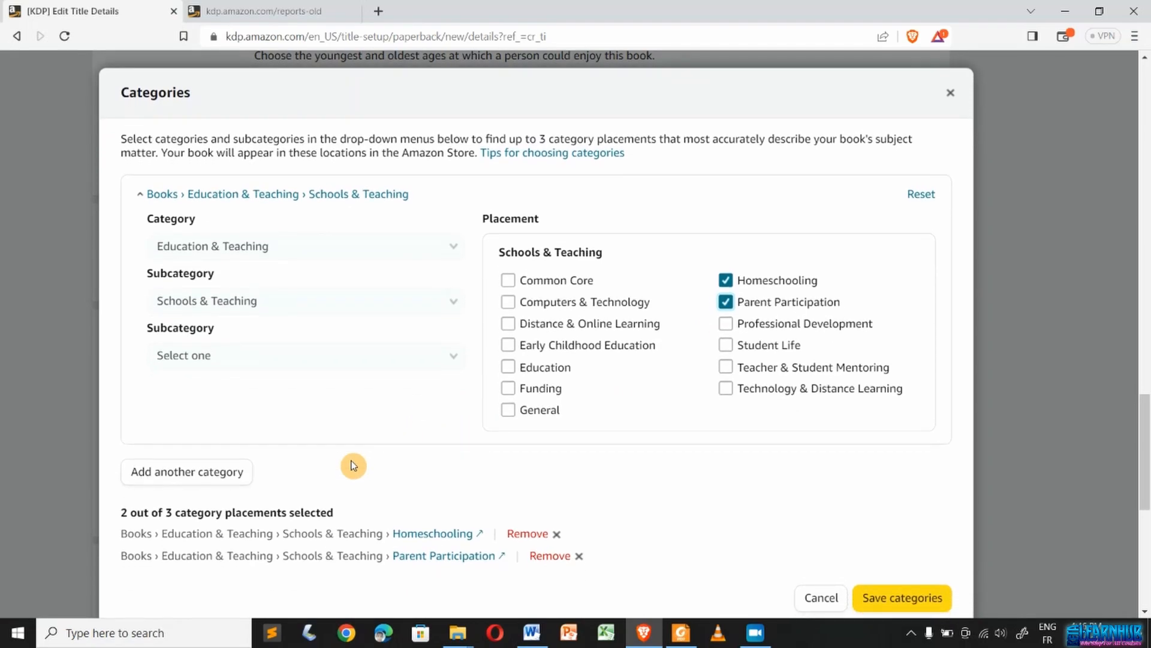
{"action": "left_click", "coordinate": [204, 472]}
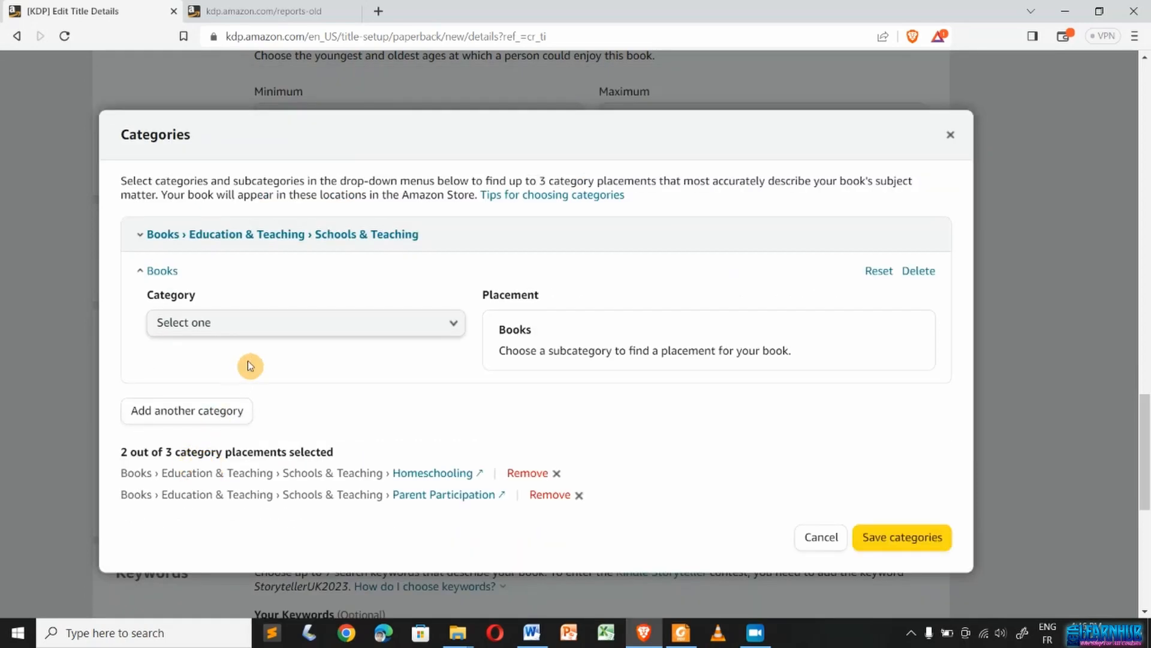
{"action": "left_click", "coordinate": [293, 327]}
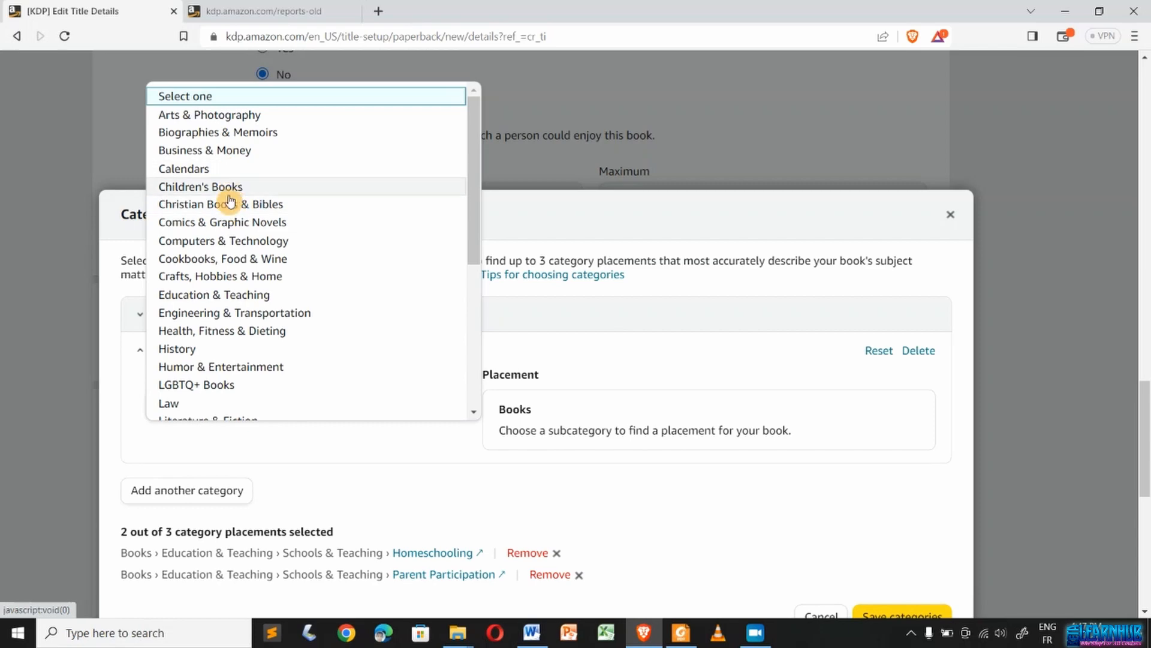
{"action": "left_click", "coordinate": [195, 302]}
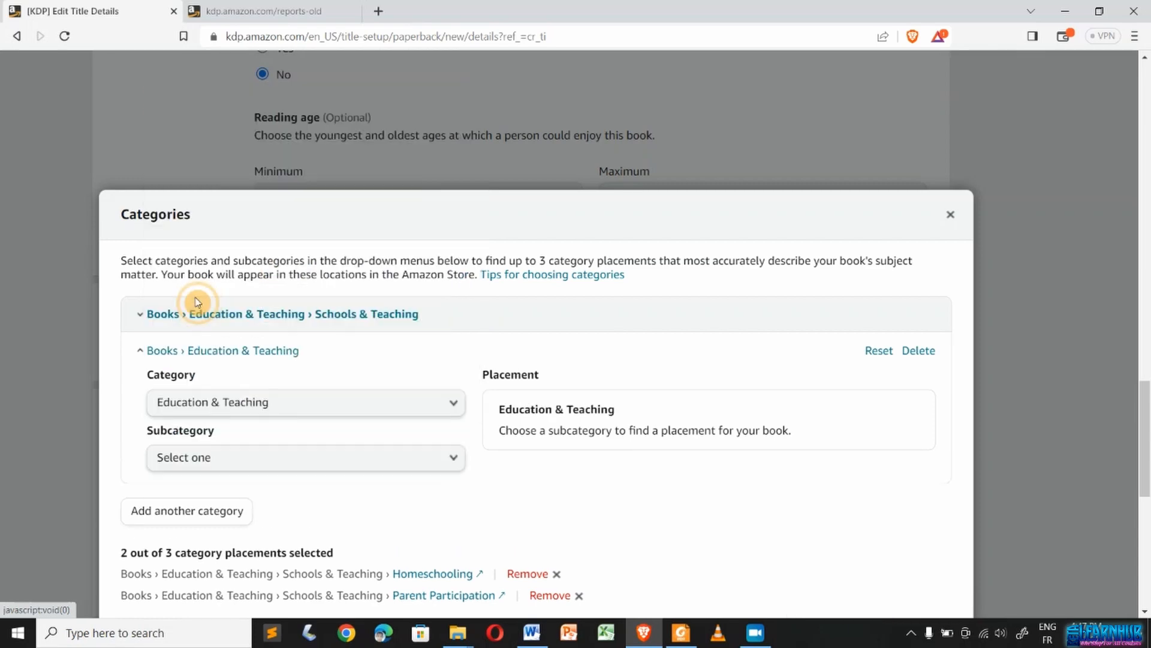
{"action": "scroll", "coordinate": [102, 431], "scroll_direction": "down", "scroll_amount": 2}
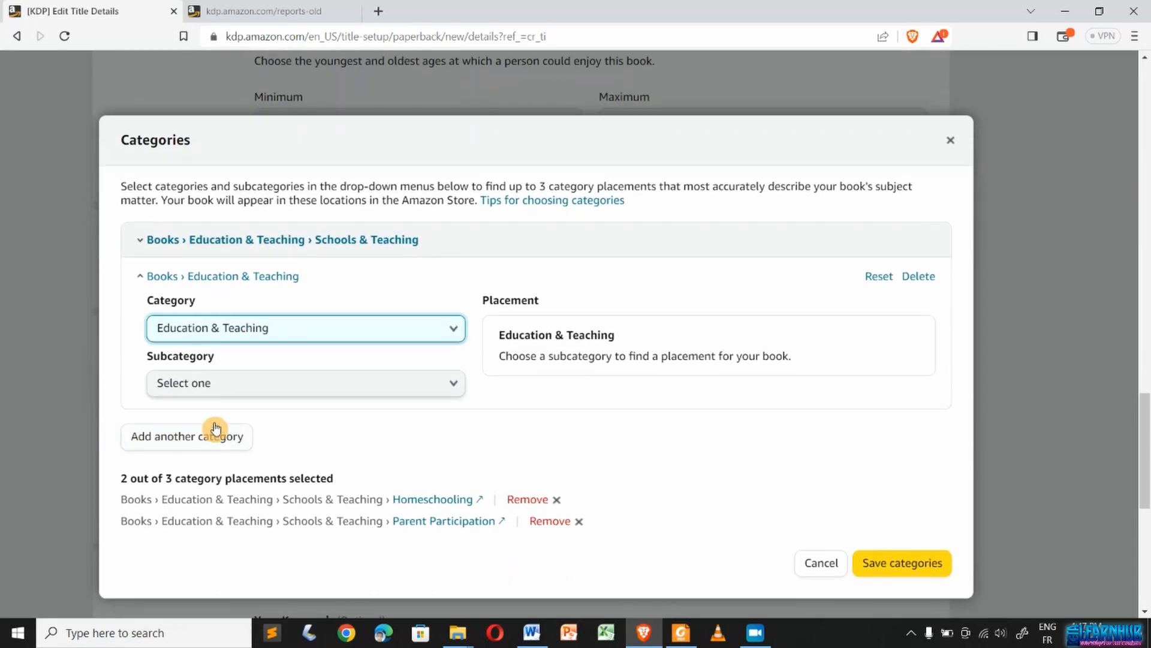
- Try Higher & Continuing Education as the second category's subcategory and look over its placements
{"action": "left_click", "coordinate": [298, 383]}
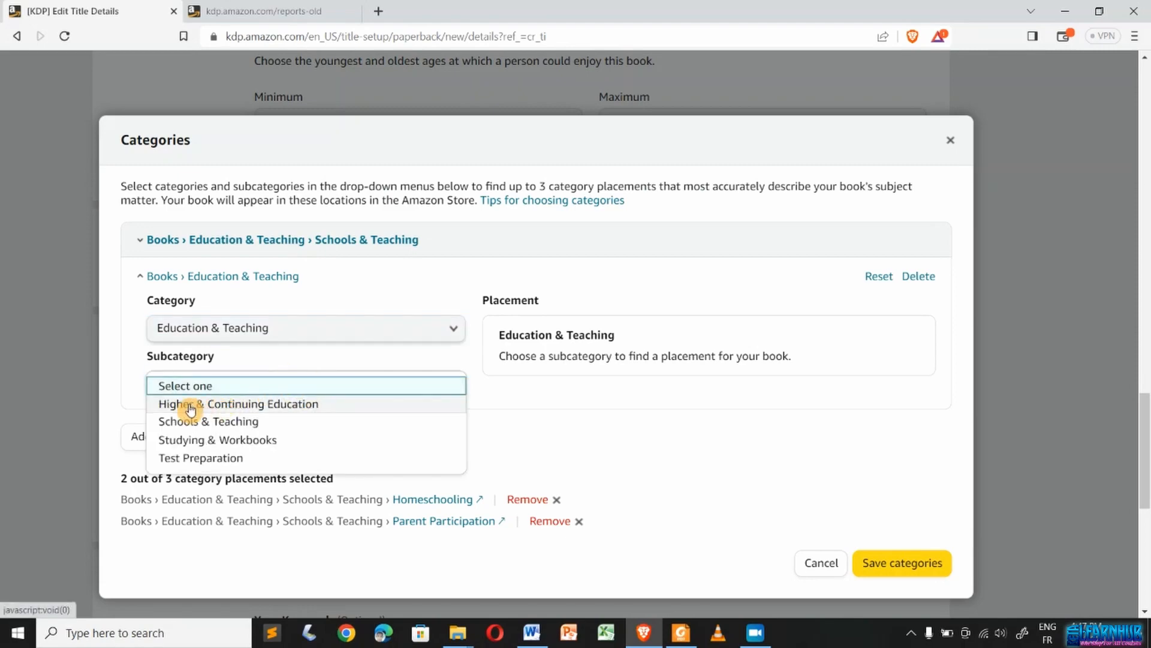
{"action": "left_click", "coordinate": [205, 406]}
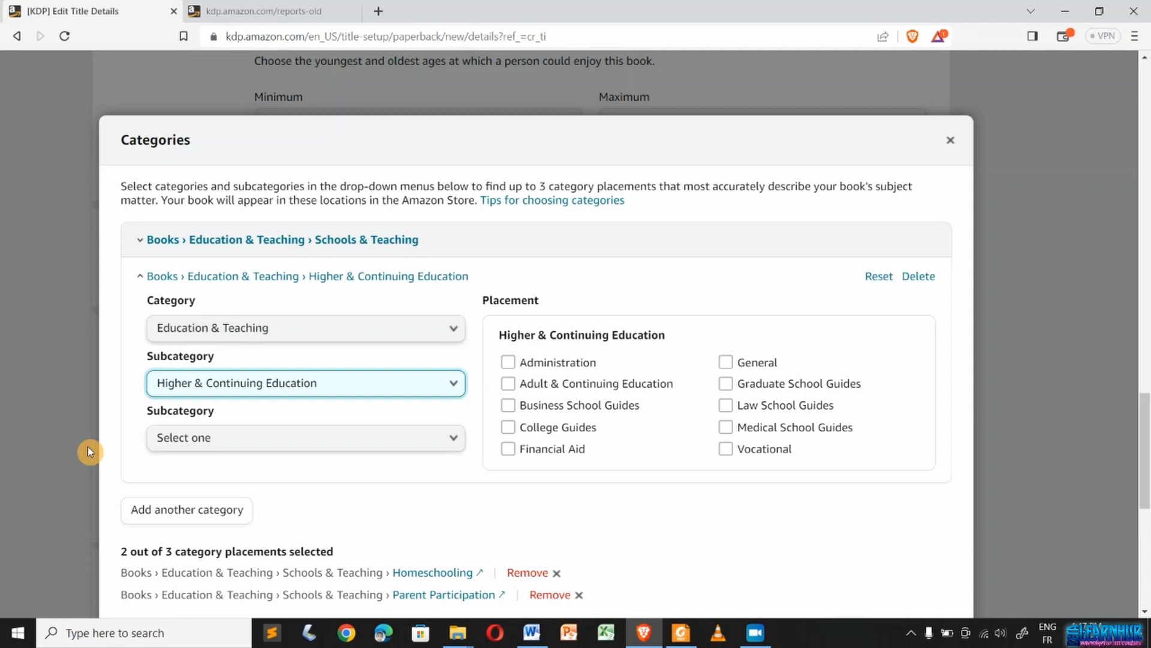
{"action": "scroll", "coordinate": [88, 446], "scroll_direction": "down", "scroll_amount": 1}
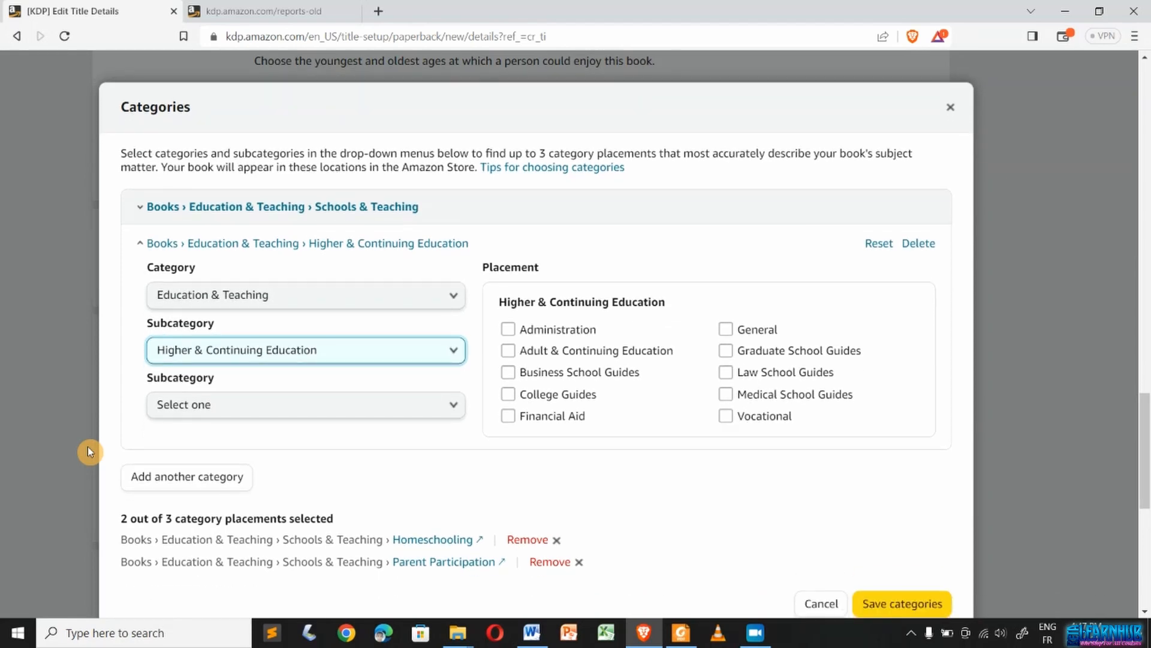
- Set the second category's subcategory to Schools & Teaching, select the Teacher & Student Mentoring placement and save the categories
{"action": "left_click", "coordinate": [240, 358]}
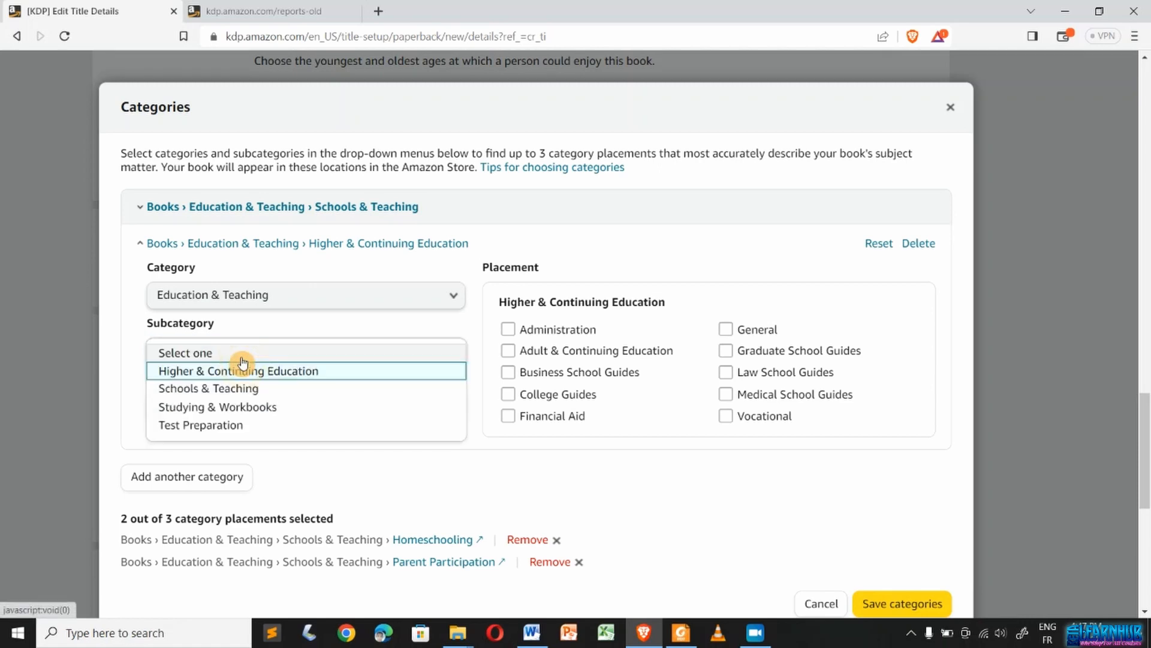
{"action": "left_click", "coordinate": [186, 390]}
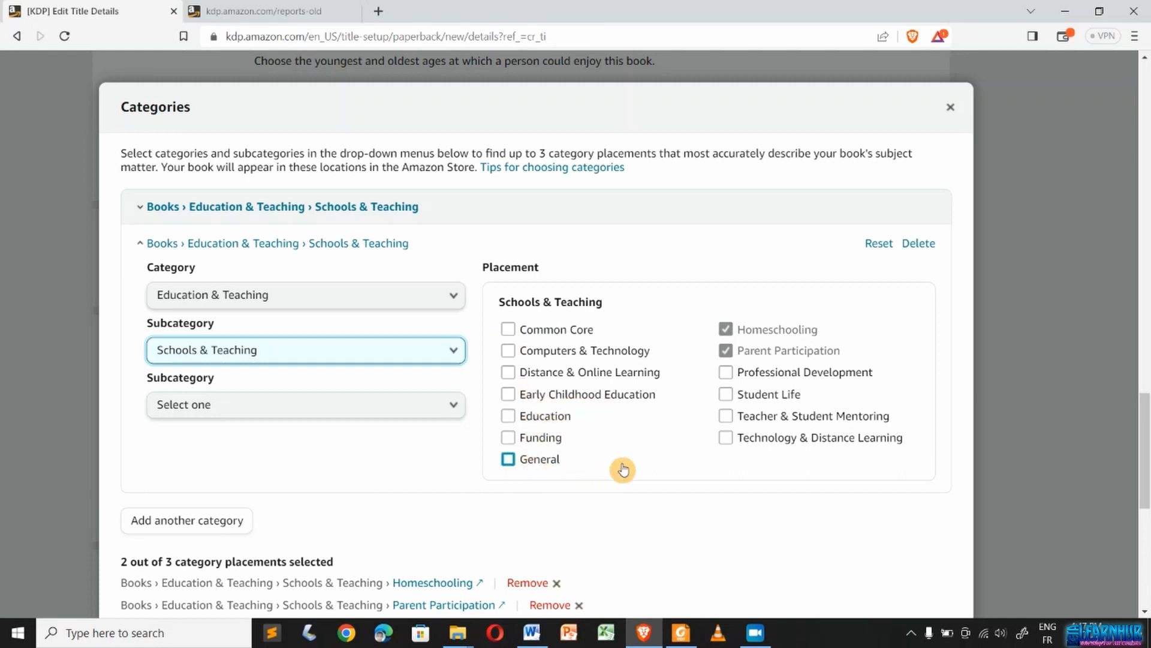
{"action": "left_click", "coordinate": [726, 416]}
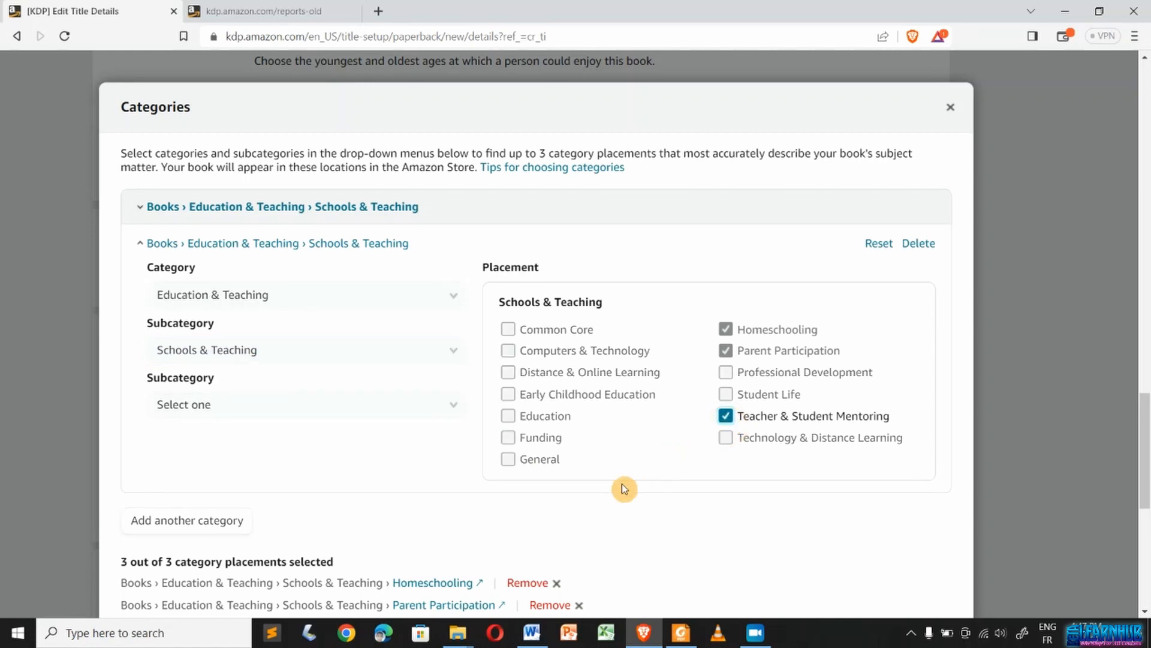
{"action": "scroll", "coordinate": [621, 484], "scroll_direction": "down", "scroll_amount": 1}
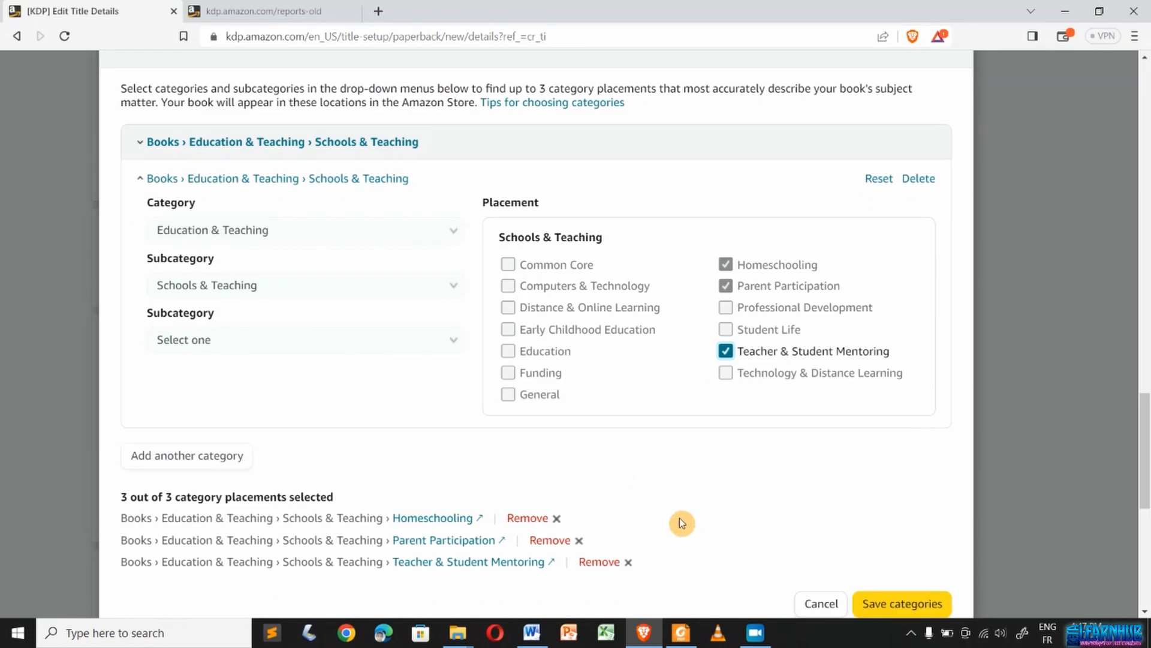
{"action": "left_click", "coordinate": [892, 604]}
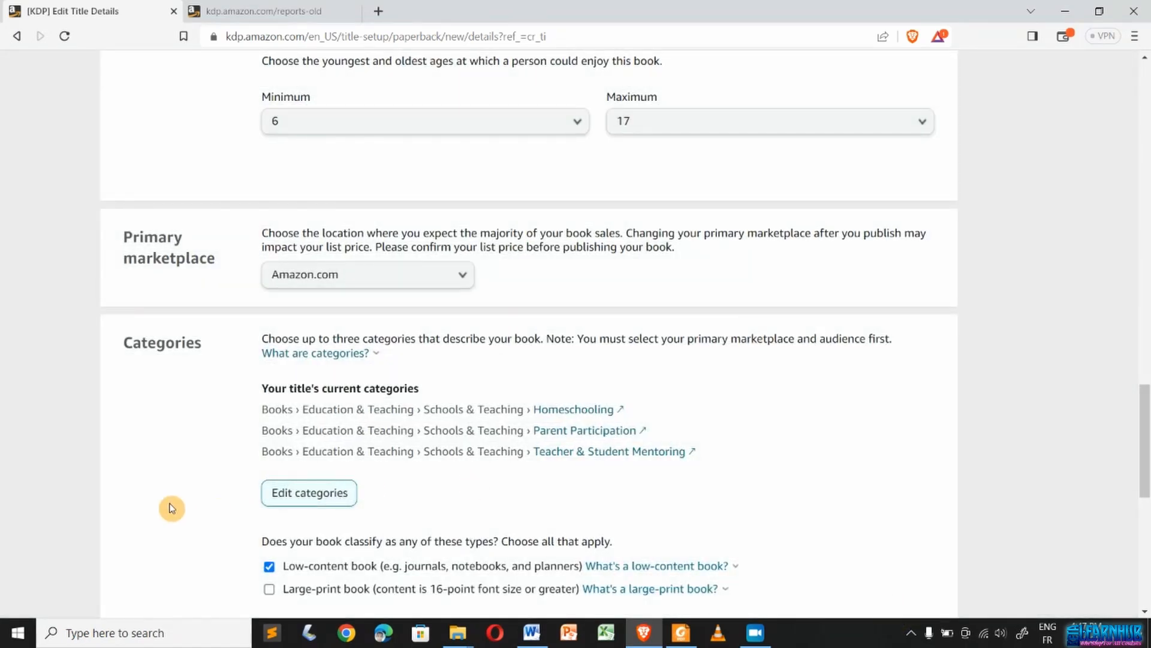
- Copy "homework planner" from the Related Keywords list in the Word document into the first KDP keyword field
{"action": "scroll", "coordinate": [172, 508], "scroll_direction": "down", "scroll_amount": 6}
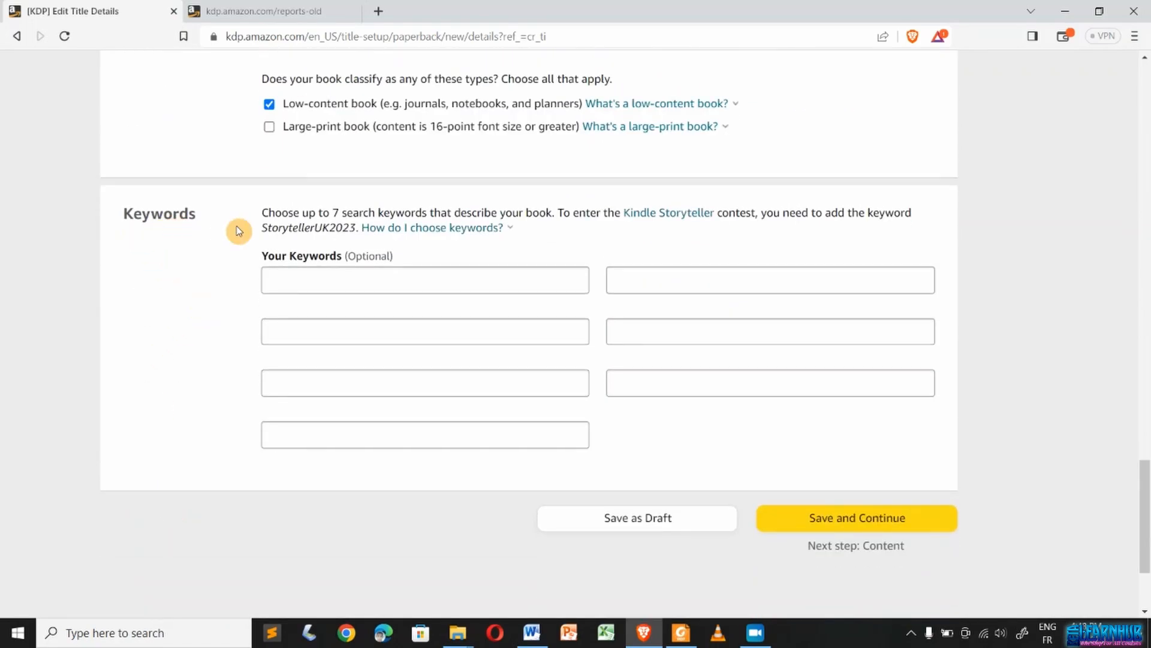
{"action": "scroll", "coordinate": [237, 225], "scroll_direction": "up", "scroll_amount": 2}
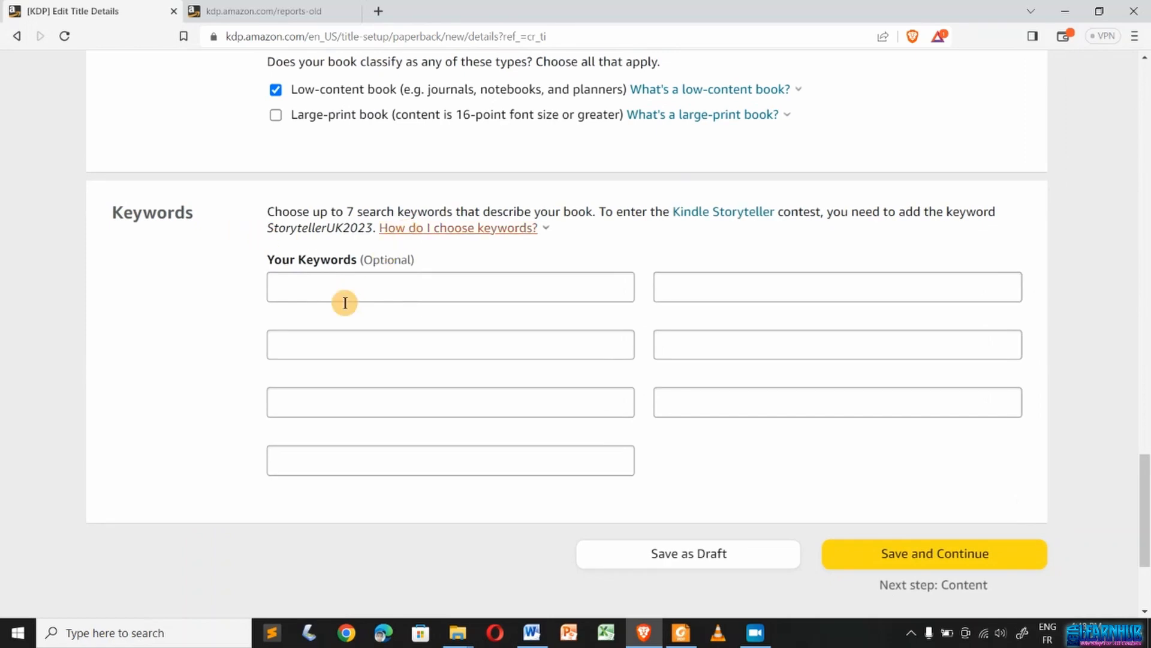
{"action": "left_click", "coordinate": [532, 633]}
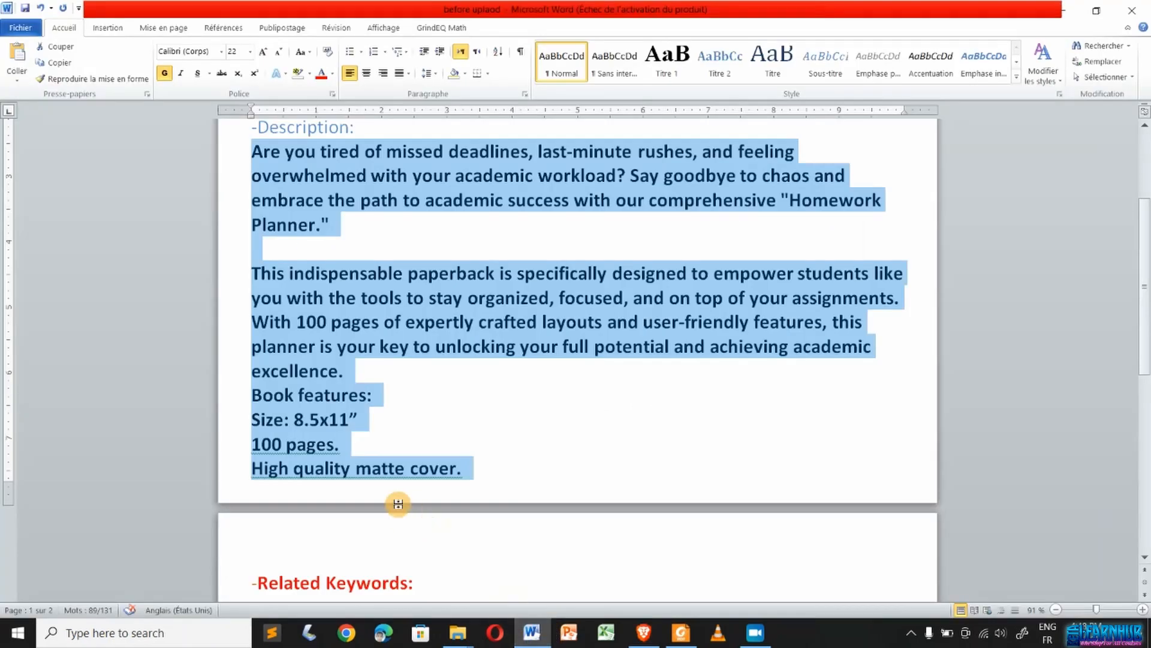
{"action": "scroll", "coordinate": [398, 504], "scroll_direction": "down", "scroll_amount": 3}
{"action": "triple_click", "coordinate": [301, 402]}
{"action": "key", "text": "ctrl+c"}
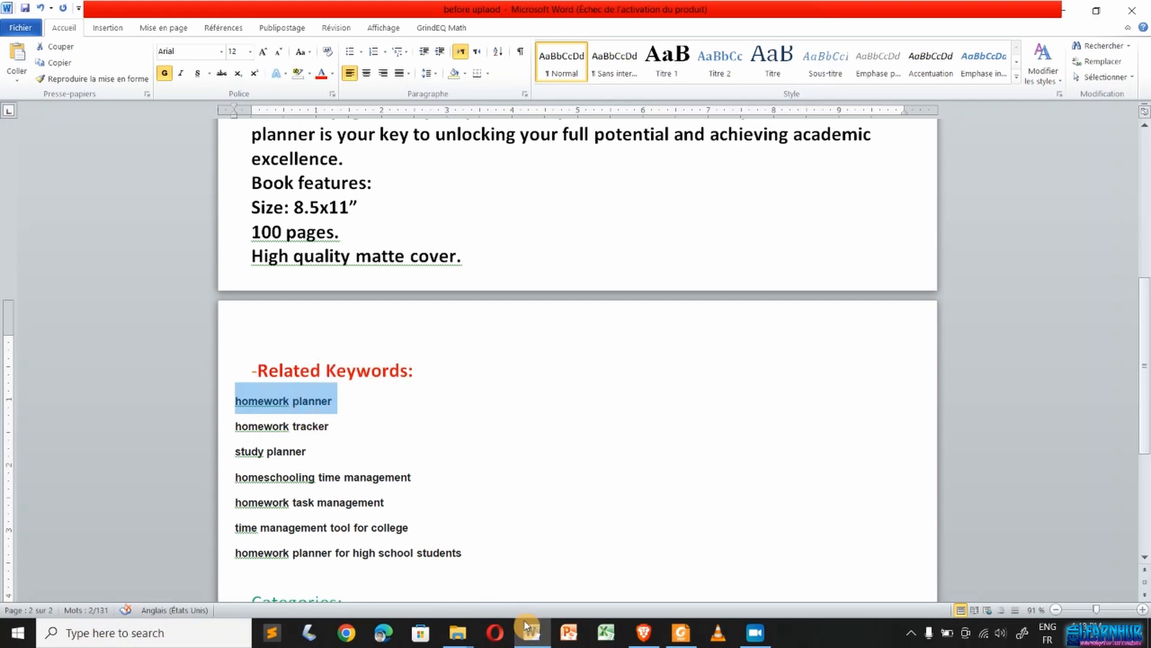
{"action": "left_click", "coordinate": [644, 632]}
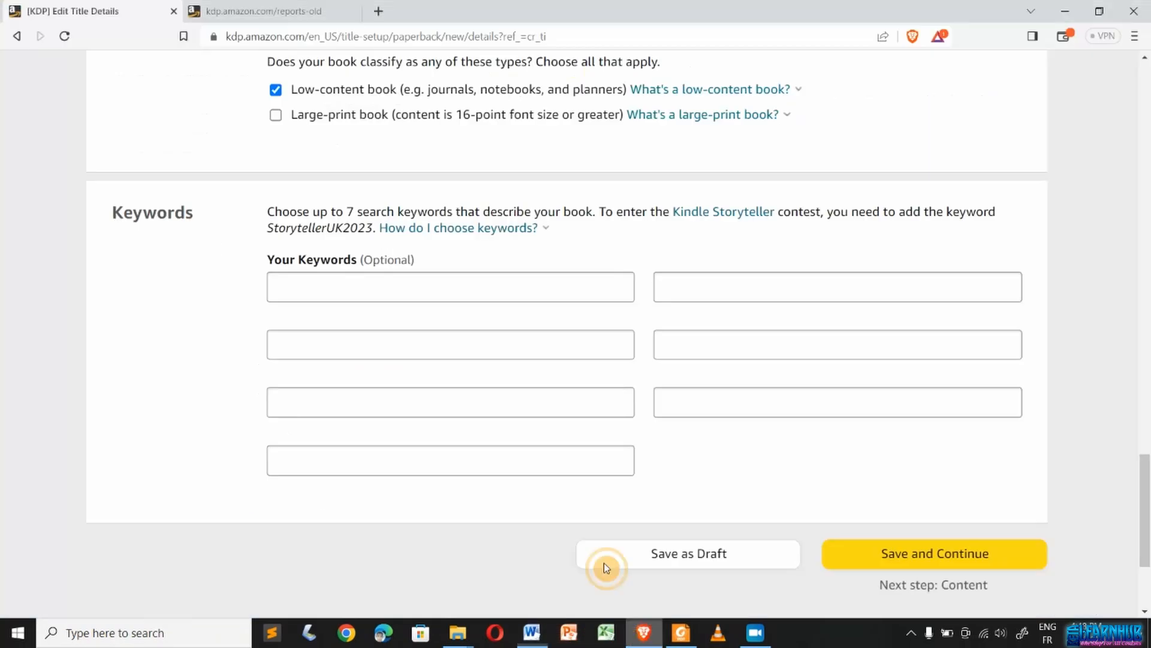
{"action": "left_click", "coordinate": [469, 279]}
{"action": "key", "text": "ctrl+v"}
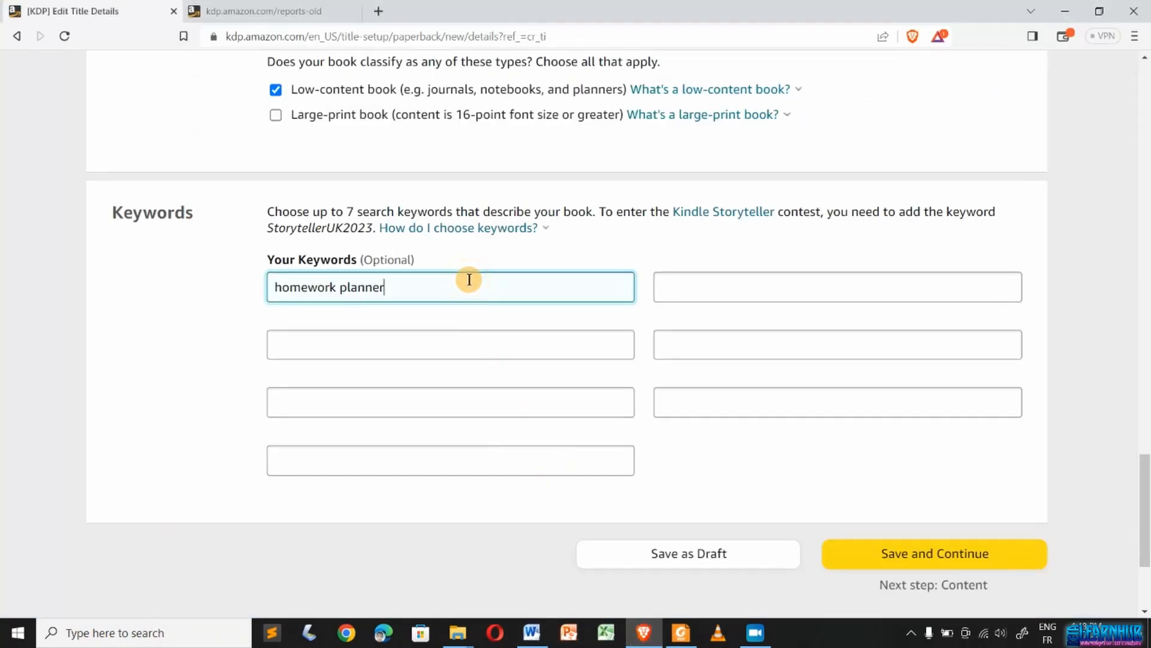
- Switch to Word, paste the copied keyword twice over the "homeschooling time management" line and undo the last paste
{"action": "left_click", "coordinate": [643, 633]}
{"action": "left_click", "coordinate": [320, 472]}
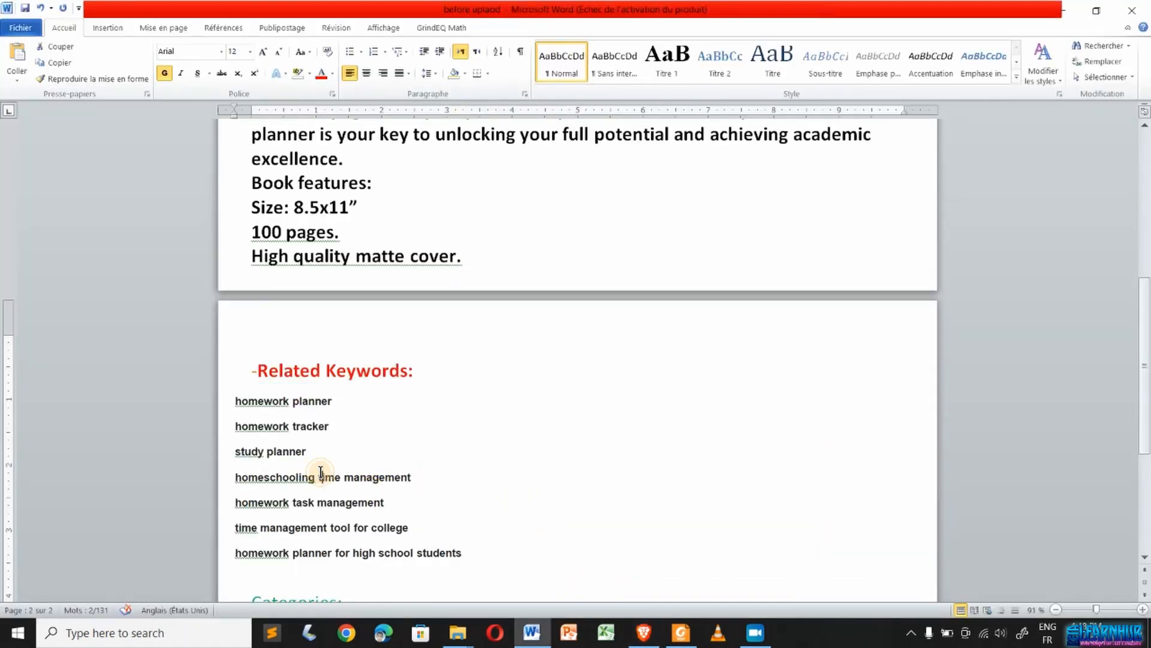
{"action": "triple_click", "coordinate": [321, 475]}
{"action": "key", "text": "ctrl+v"}
{"action": "key", "text": "ctrl+v"}
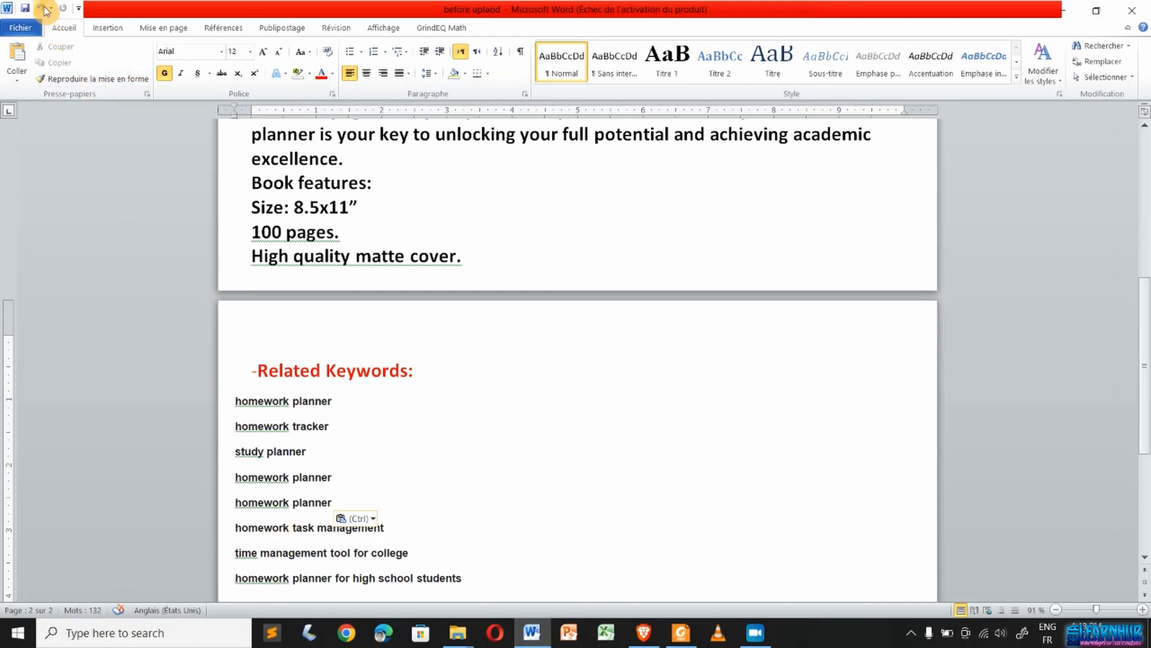
{"action": "left_click", "coordinate": [45, 10]}
- Copy "homework task management" from the Word keyword list into the second KDP keyword field in the browser
{"action": "double_click", "coordinate": [319, 502]}
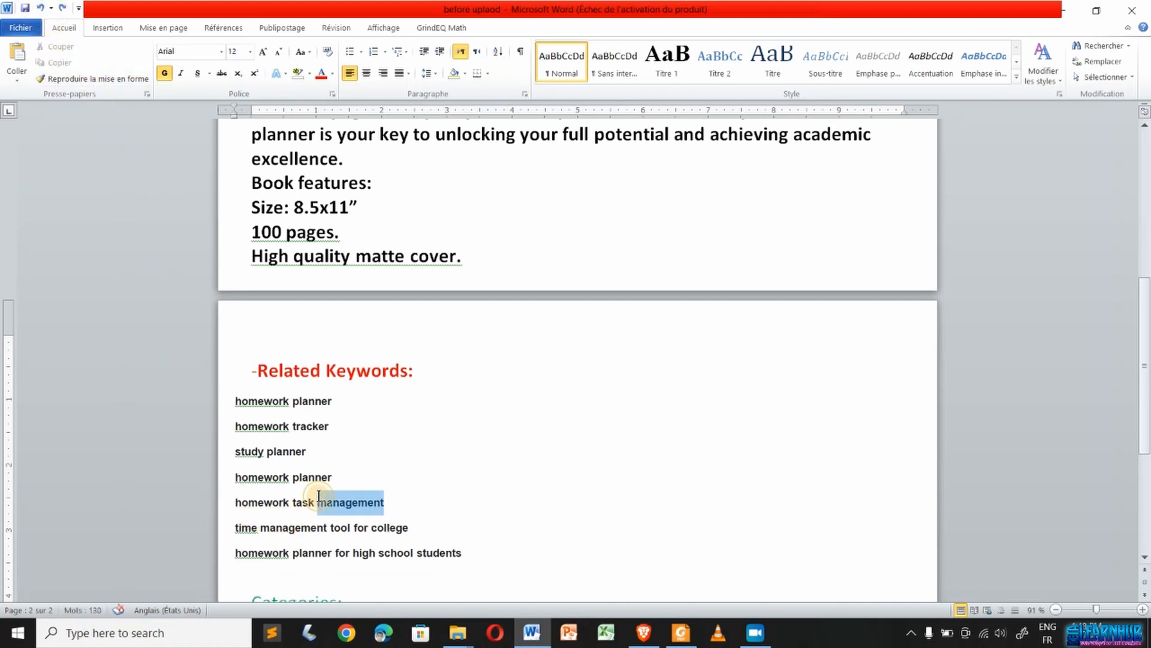
{"action": "triple_click", "coordinate": [318, 501]}
{"action": "key", "text": "ctrl+c"}
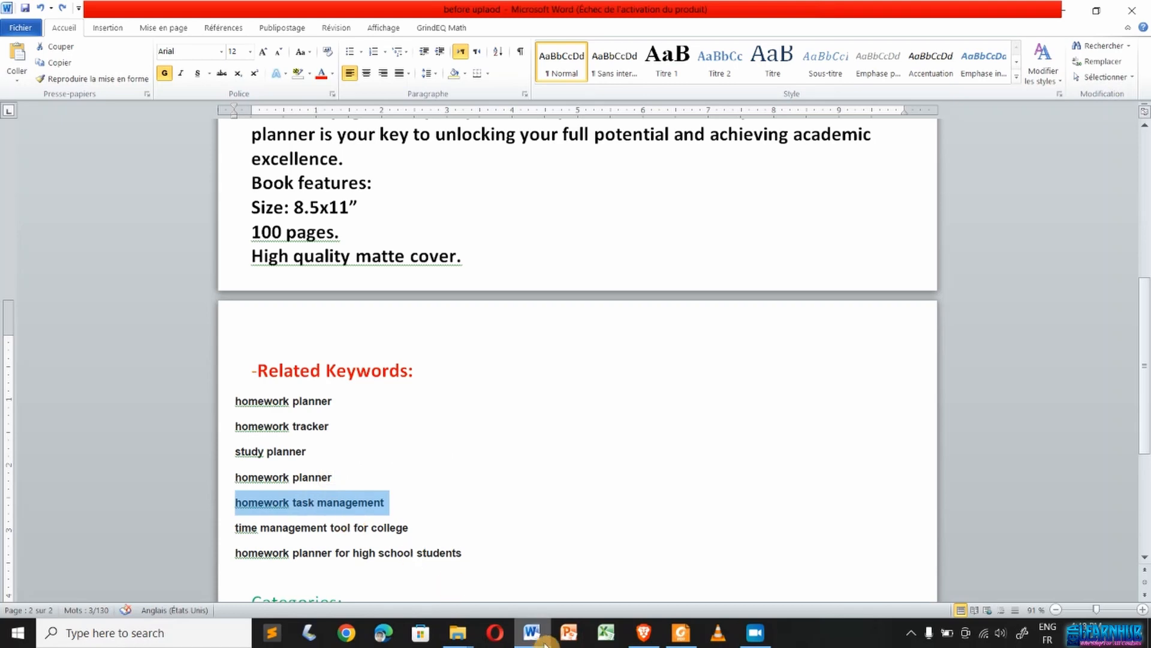
{"action": "left_click", "coordinate": [643, 632]}
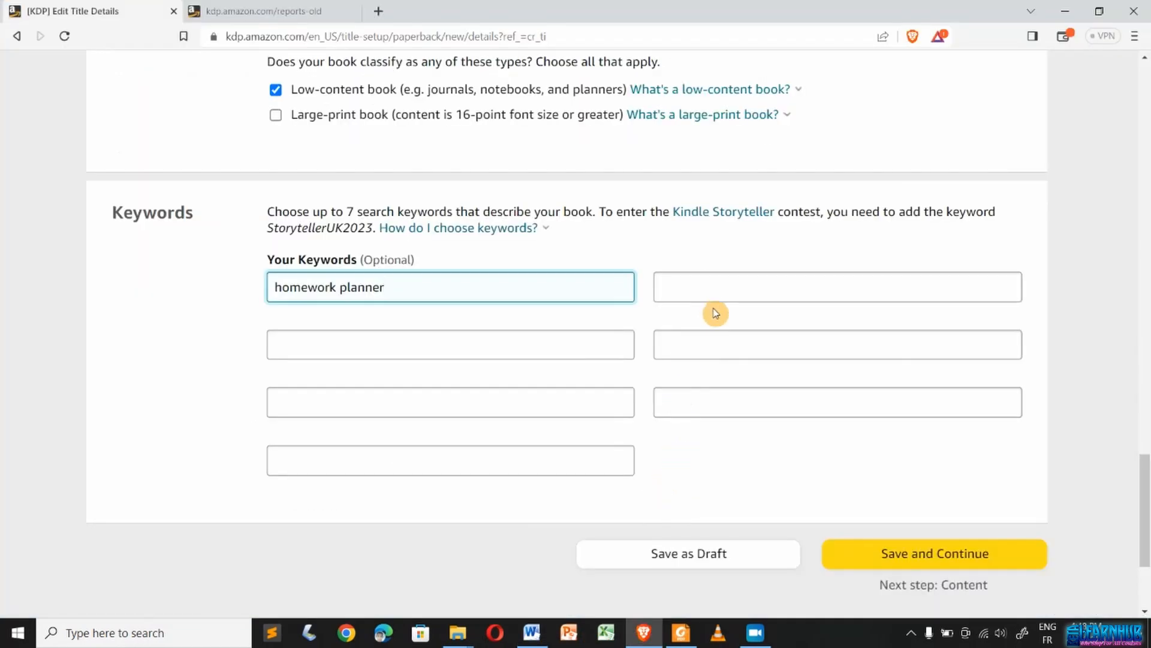
{"action": "left_click", "coordinate": [718, 286]}
{"action": "key", "text": "ctrl+v"}
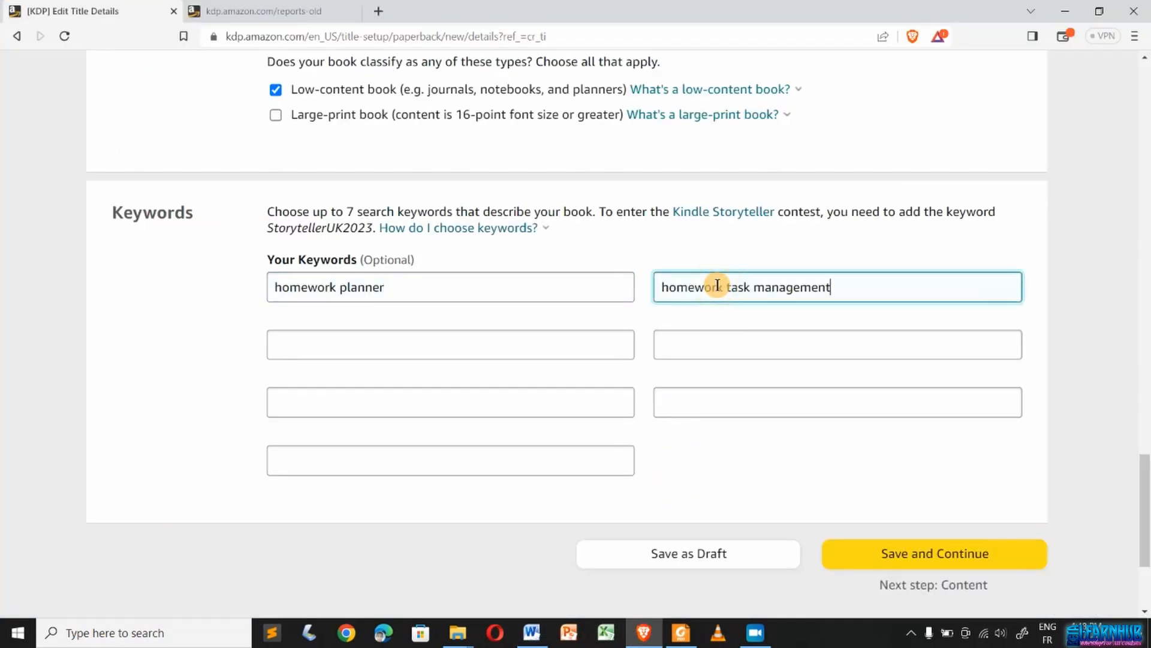
- Copy "homework planner for high school students" from the Word keyword list into the fourth KDP keyword field
{"action": "left_click", "coordinate": [639, 633]}
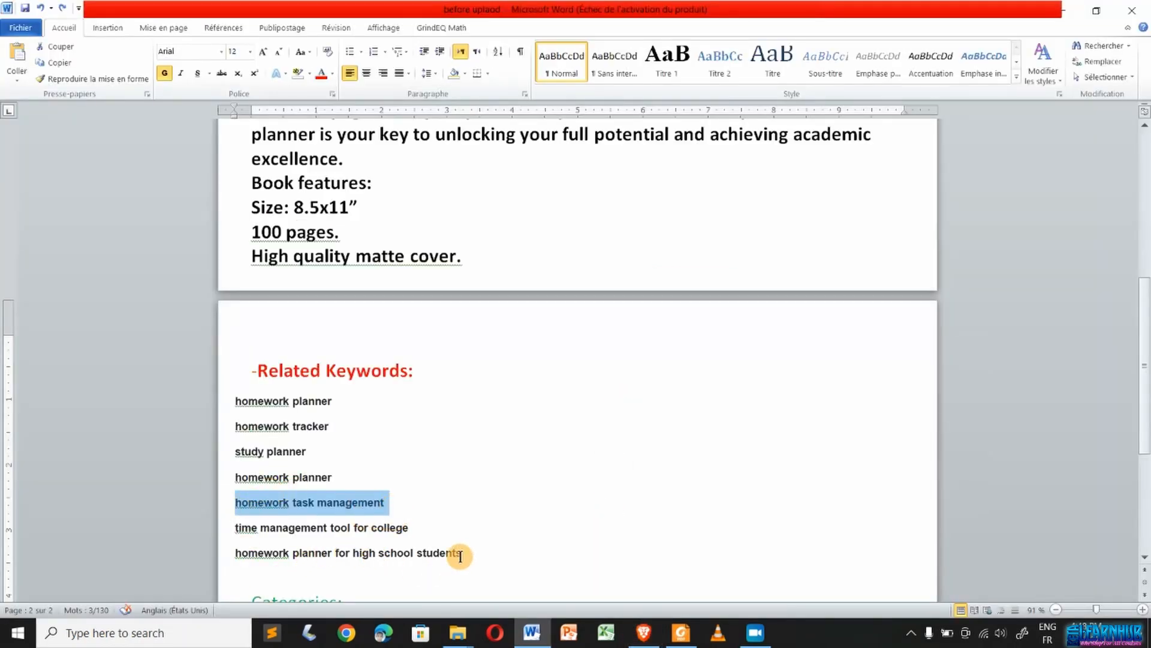
{"action": "left_click_drag", "start_coordinate": [463, 553], "coordinate": [255, 554]}
{"action": "key", "text": "ctrl+c"}
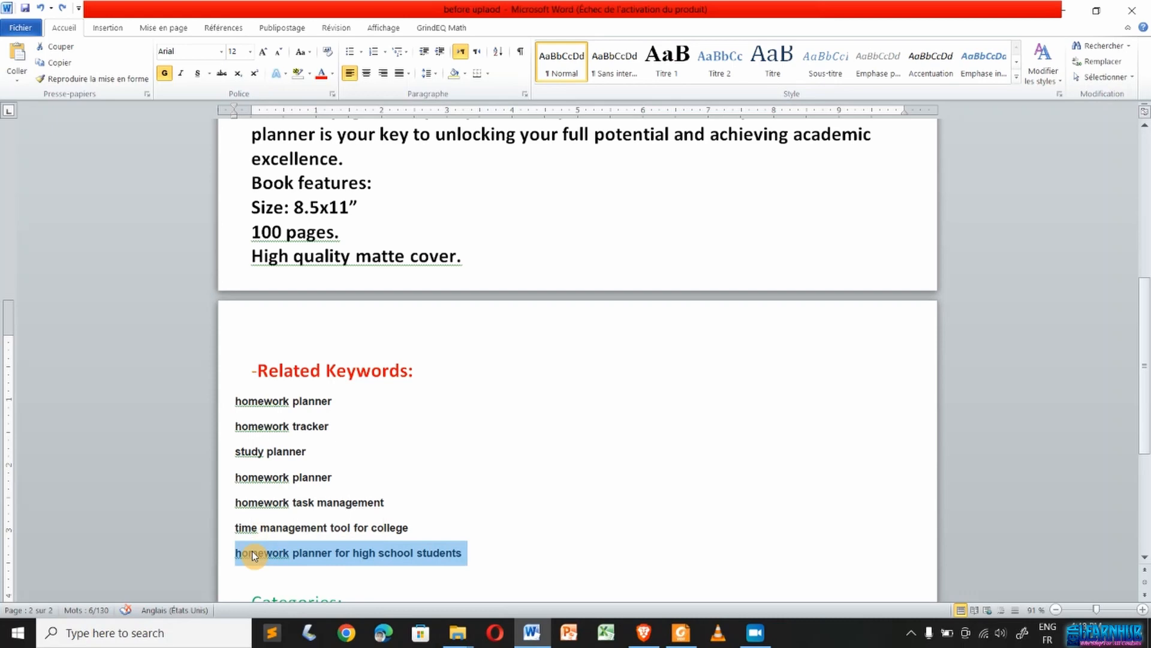
{"action": "left_click", "coordinate": [644, 632]}
{"action": "left_click", "coordinate": [701, 348]}
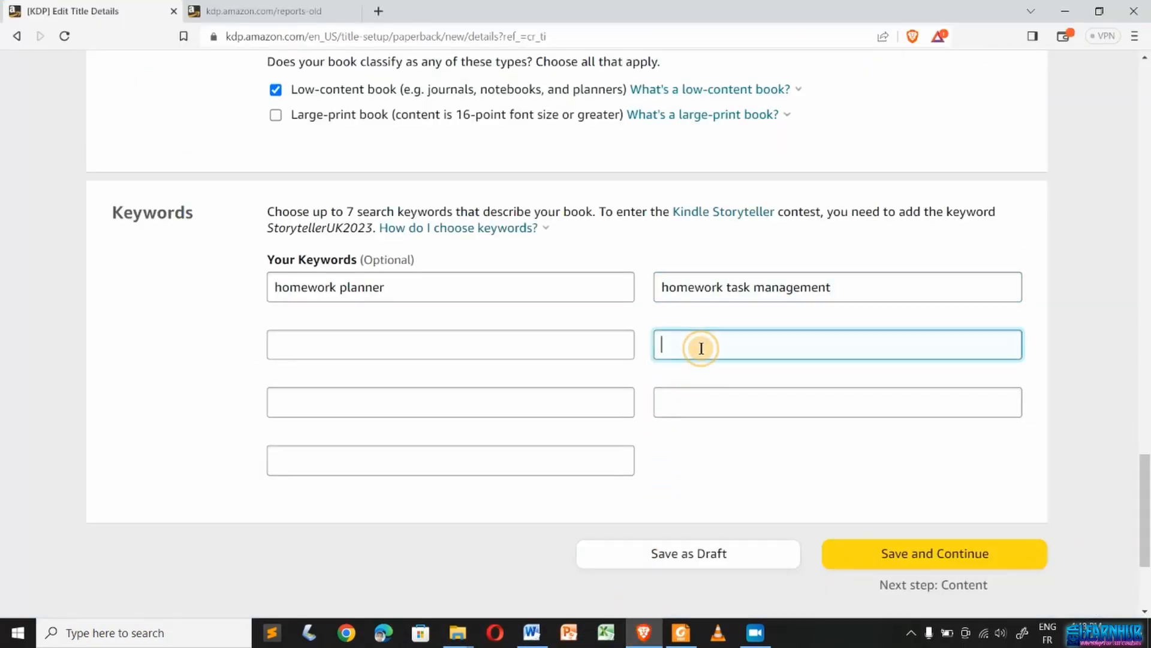
{"action": "key", "text": "ctrl+v"}
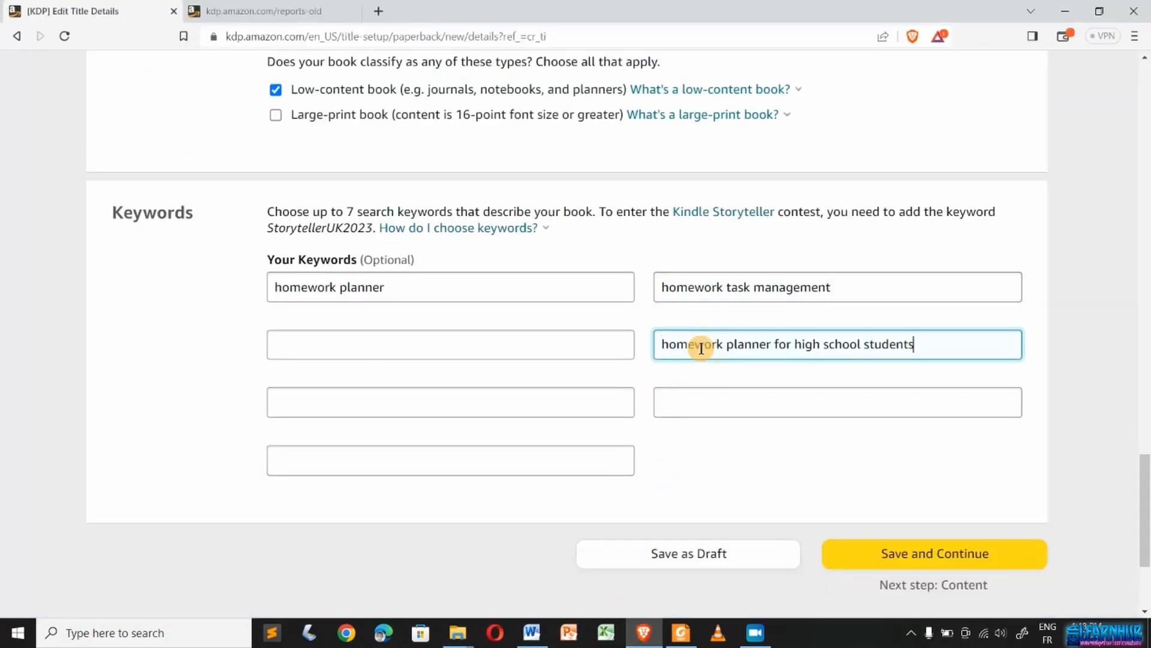
- Copy "study planner" from the Word keyword list into the third KDP keyword field
{"action": "left_click", "coordinate": [637, 644]}
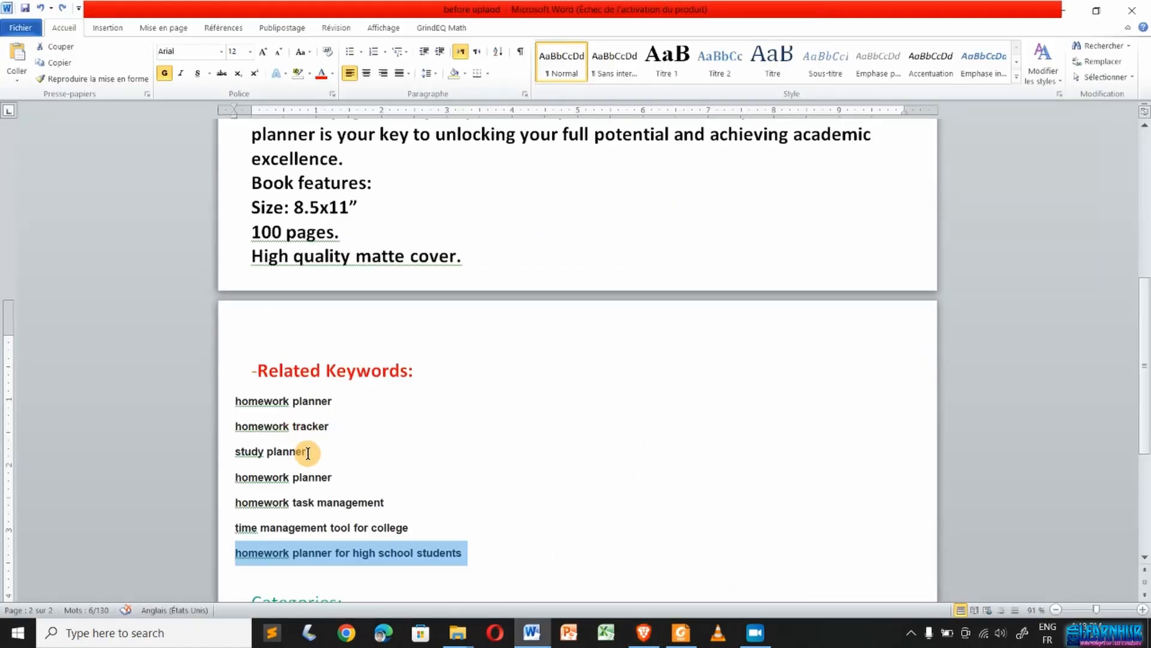
{"action": "left_click_drag", "start_coordinate": [308, 453], "coordinate": [252, 457]}
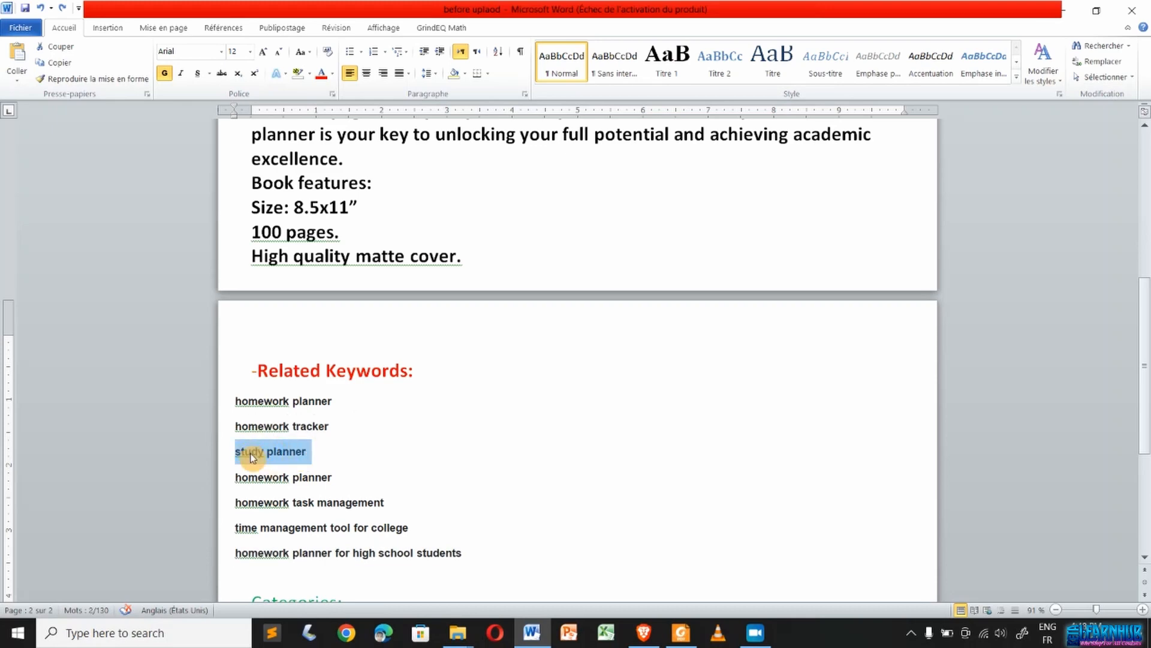
{"action": "left_click", "coordinate": [644, 633]}
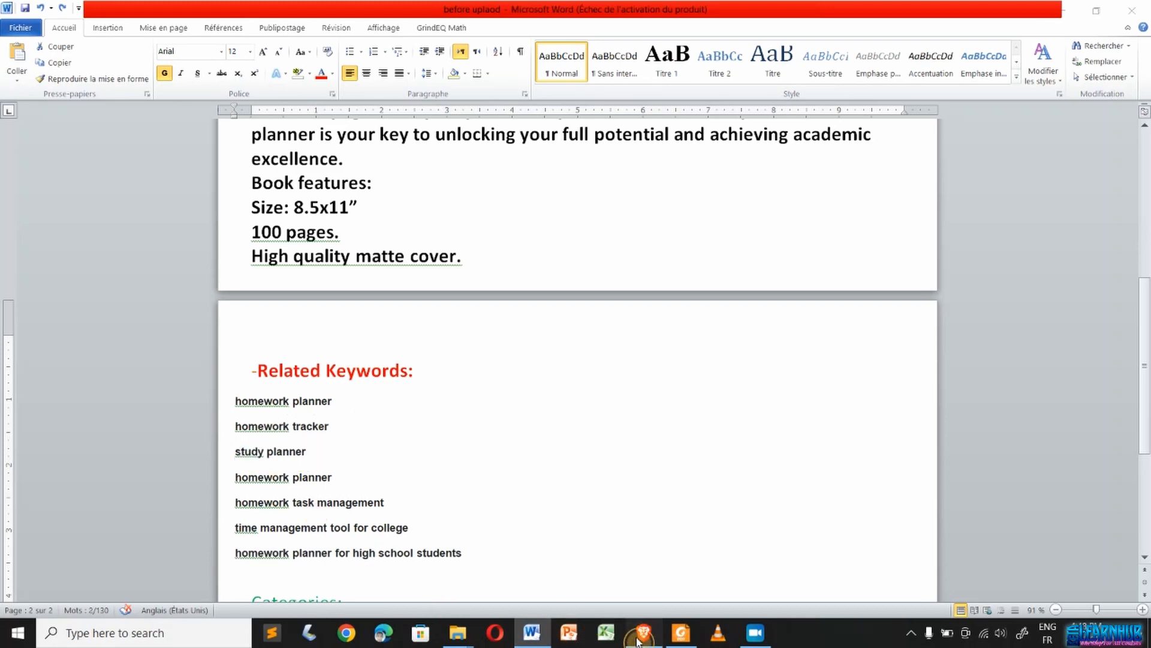
{"action": "left_click", "coordinate": [523, 337]}
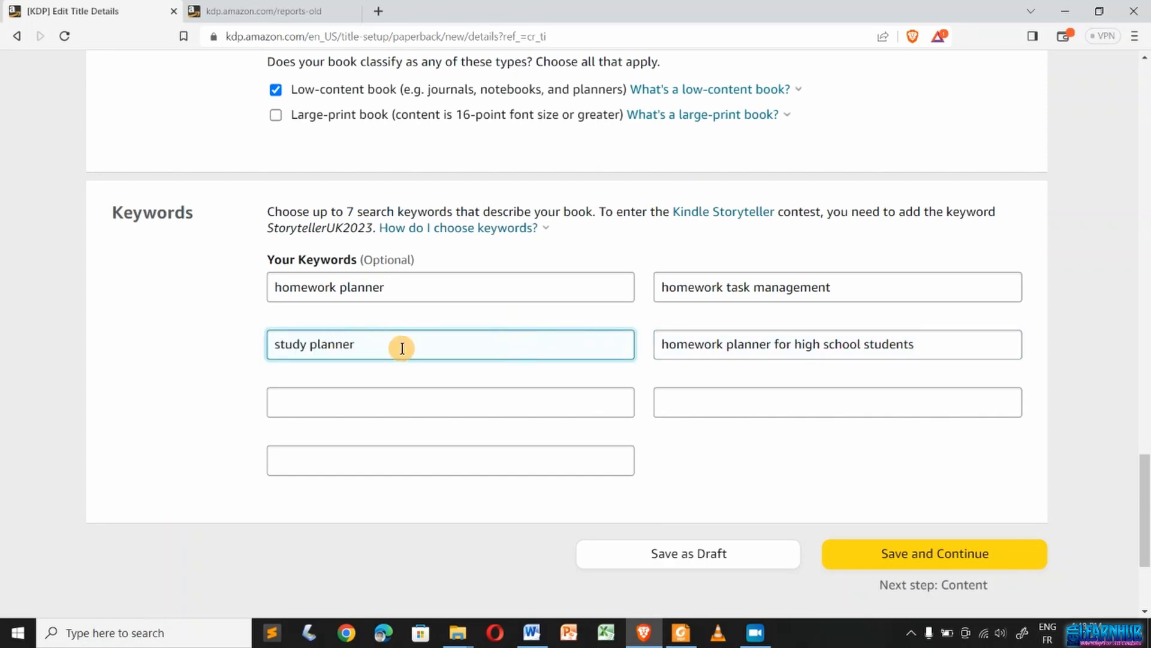
- Copy "time management tool for college" from the Word keyword list into the fifth KDP keyword field
{"action": "left_click", "coordinate": [635, 643]}
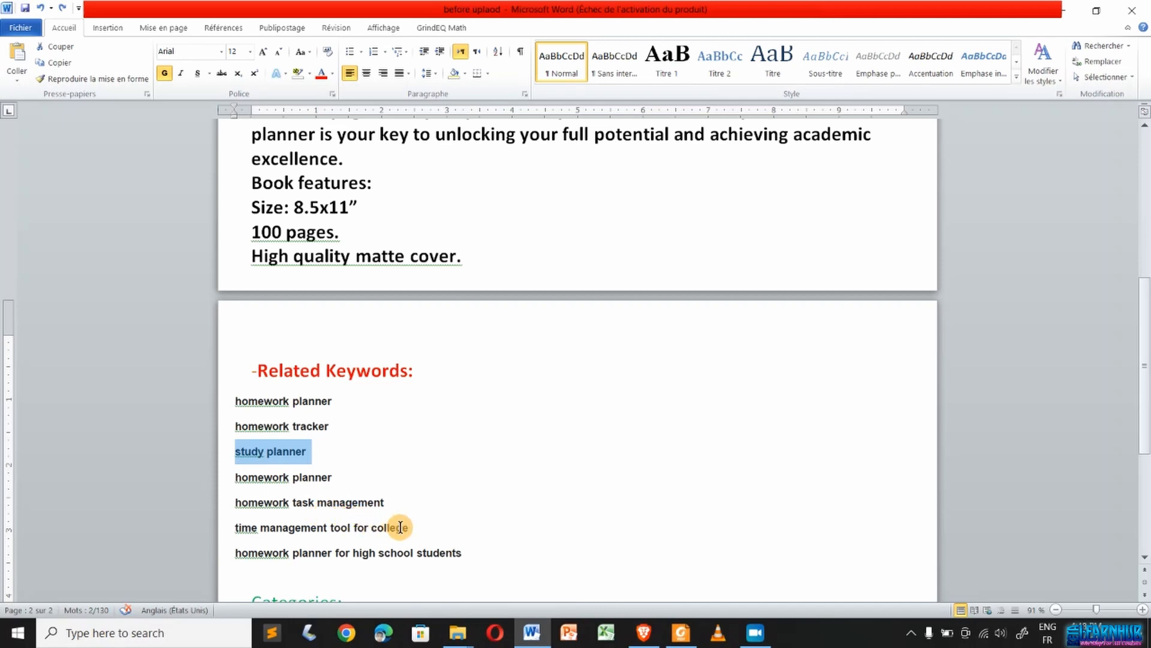
{"action": "left_click_drag", "start_coordinate": [407, 527], "coordinate": [254, 516]}
{"action": "key", "text": "ctrl+c"}
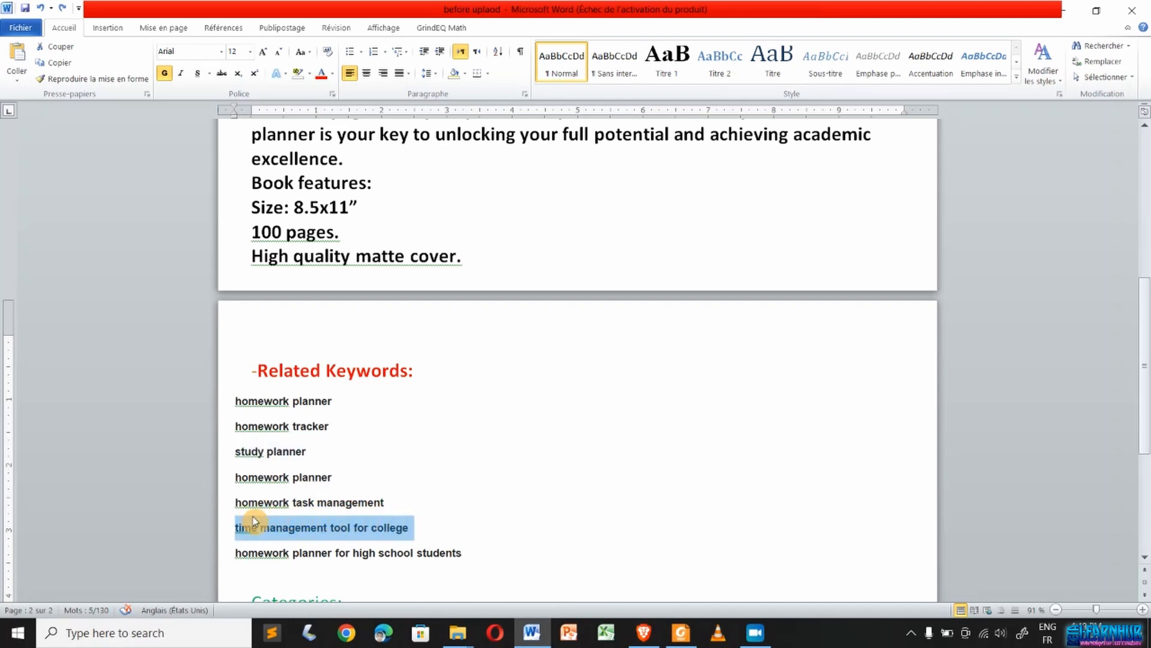
{"action": "left_click", "coordinate": [643, 633]}
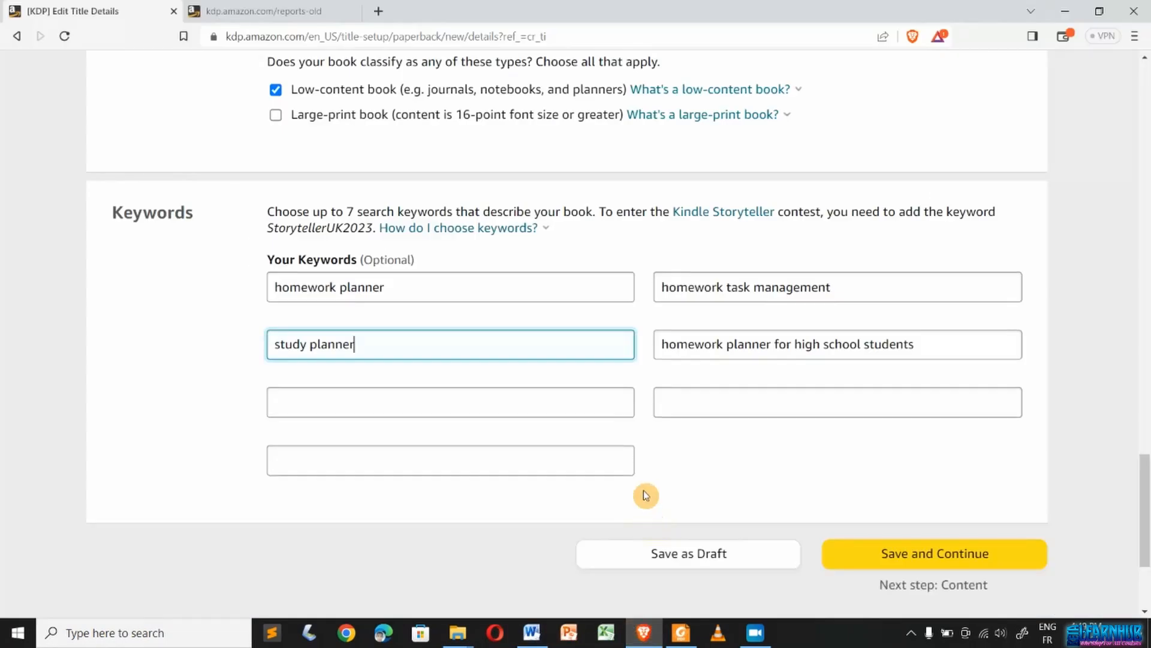
{"action": "left_click", "coordinate": [530, 399]}
{"action": "key", "text": "ctrl+v"}
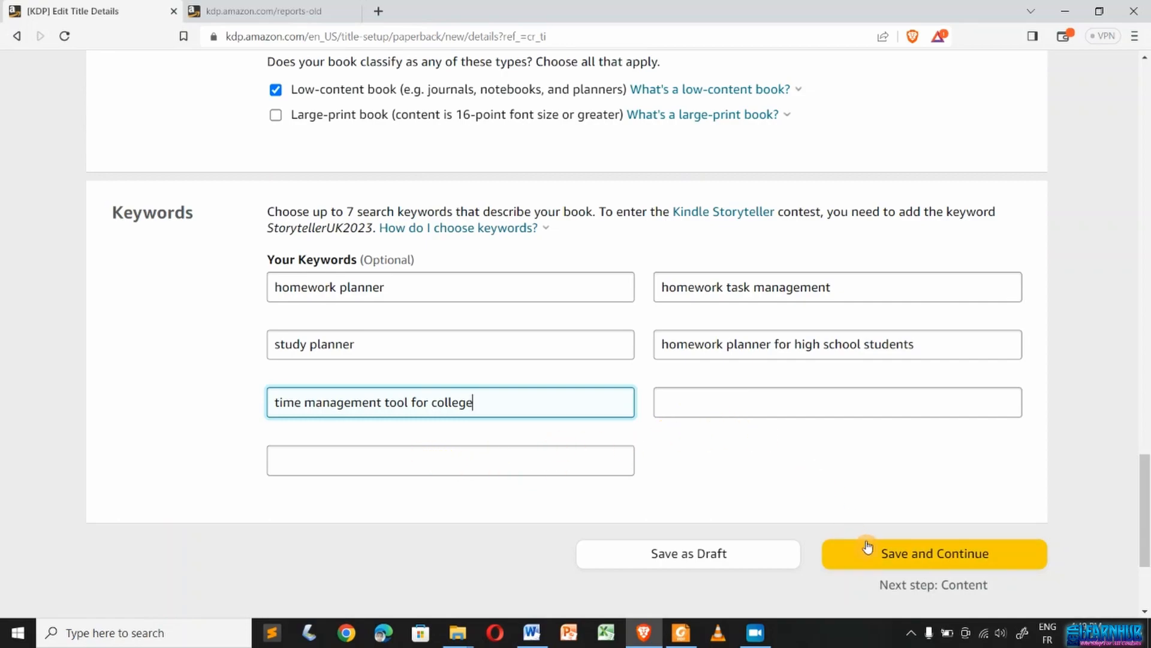
- Review the paperback details from the book title down to the keywords, and save them to continue to the content page
{"action": "scroll", "coordinate": [866, 543], "scroll_direction": "down", "scroll_amount": 3}
{"action": "scroll", "coordinate": [452, 174], "scroll_direction": "up", "scroll_amount": 15}
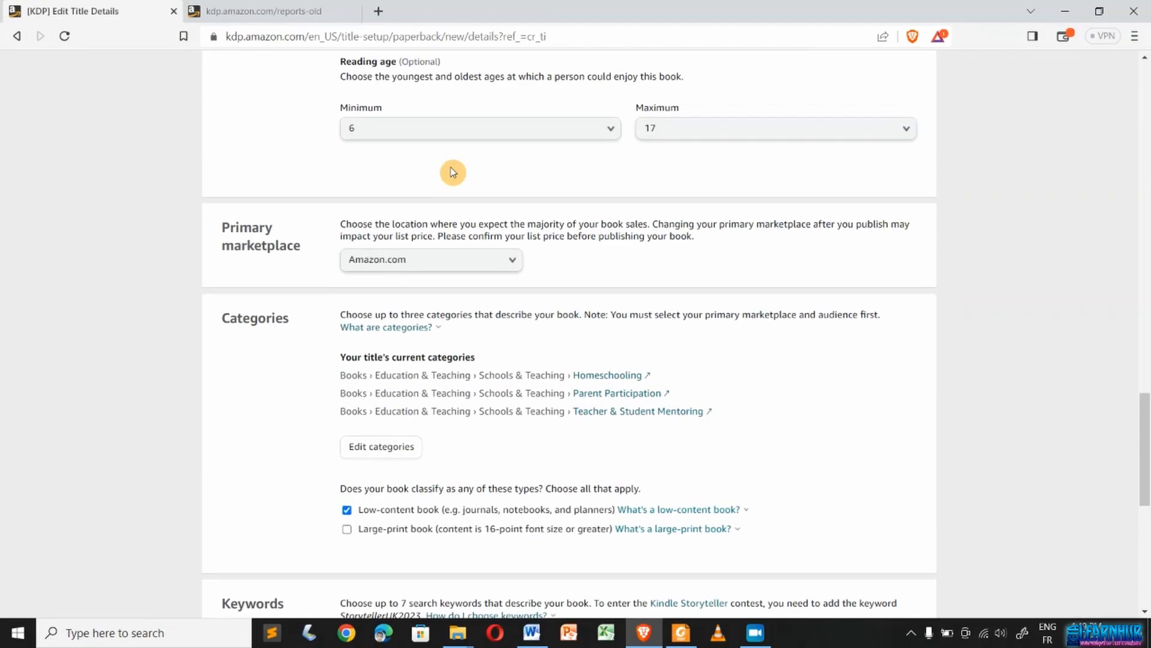
{"action": "scroll", "coordinate": [452, 174], "scroll_direction": "up", "scroll_amount": 10}
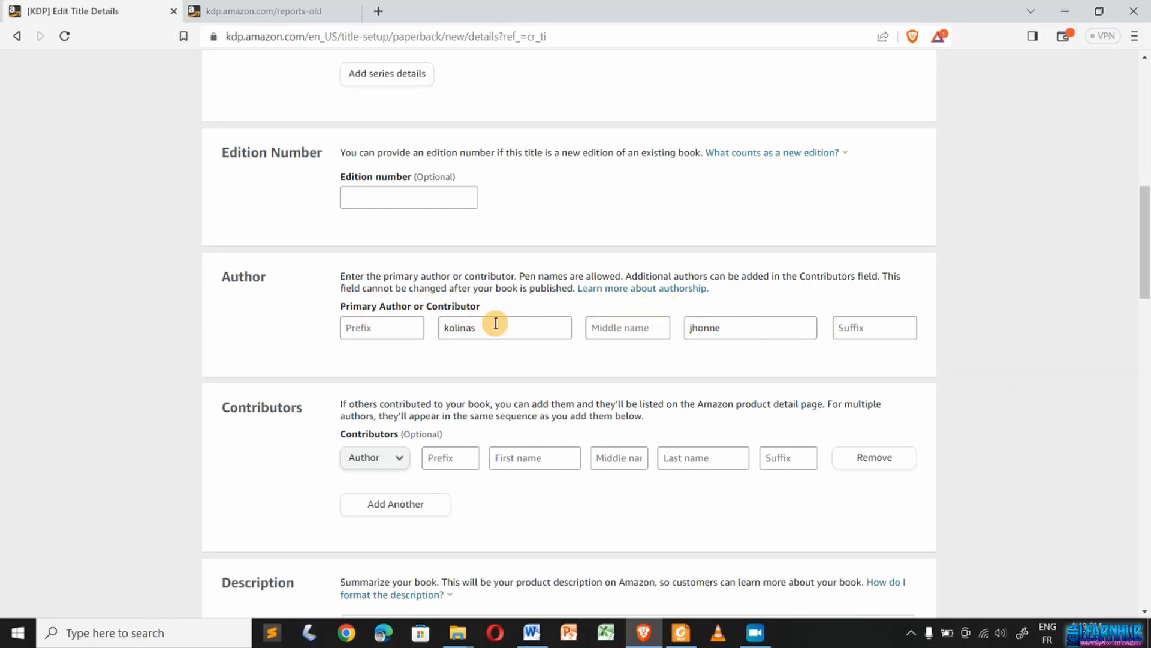
{"action": "scroll", "coordinate": [181, 300], "scroll_direction": "up", "scroll_amount": 2}
{"action": "scroll", "coordinate": [384, 292], "scroll_direction": "up", "scroll_amount": 5}
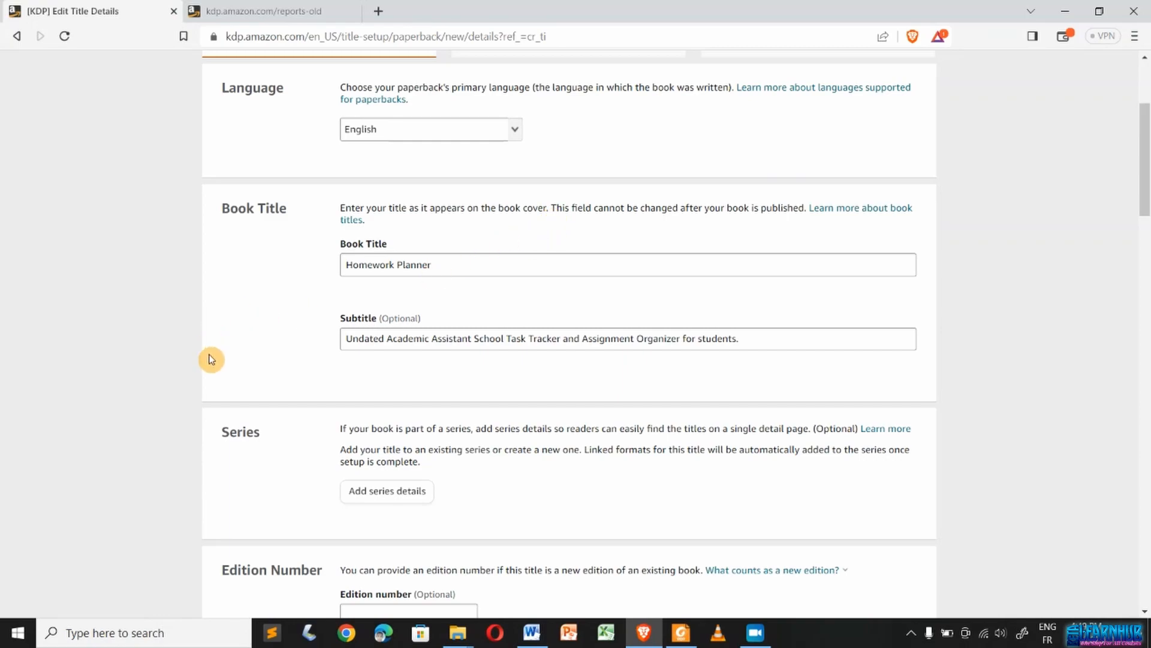
{"action": "scroll", "coordinate": [211, 359], "scroll_direction": "down", "scroll_amount": 14}
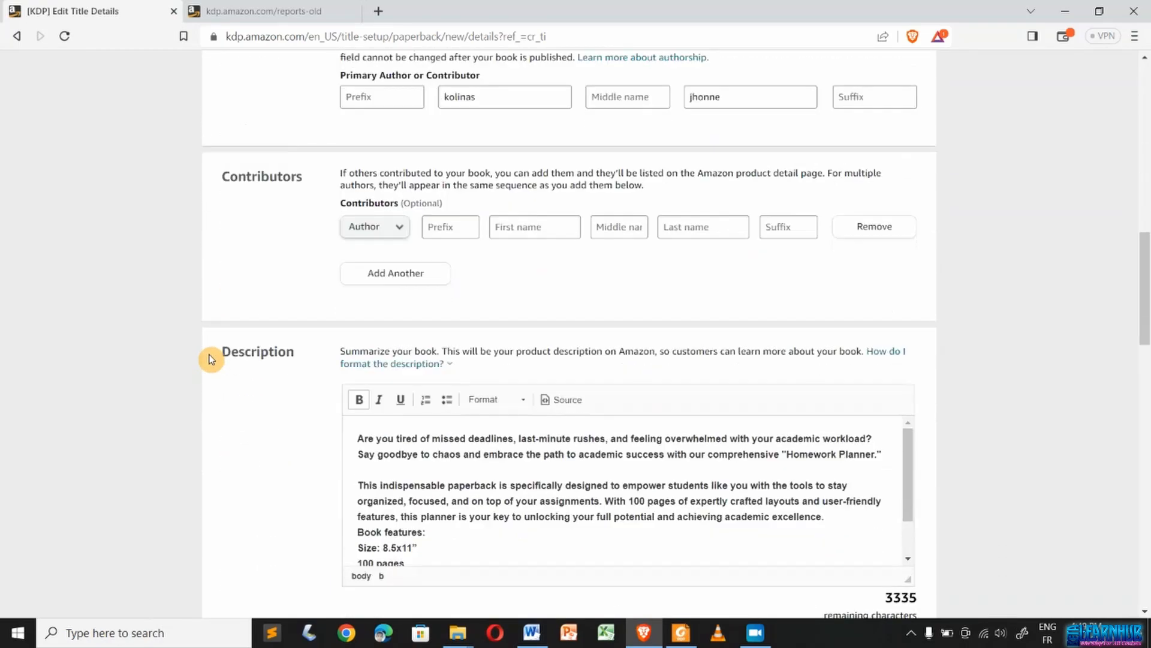
{"action": "scroll", "coordinate": [211, 360], "scroll_direction": "down", "scroll_amount": 8}
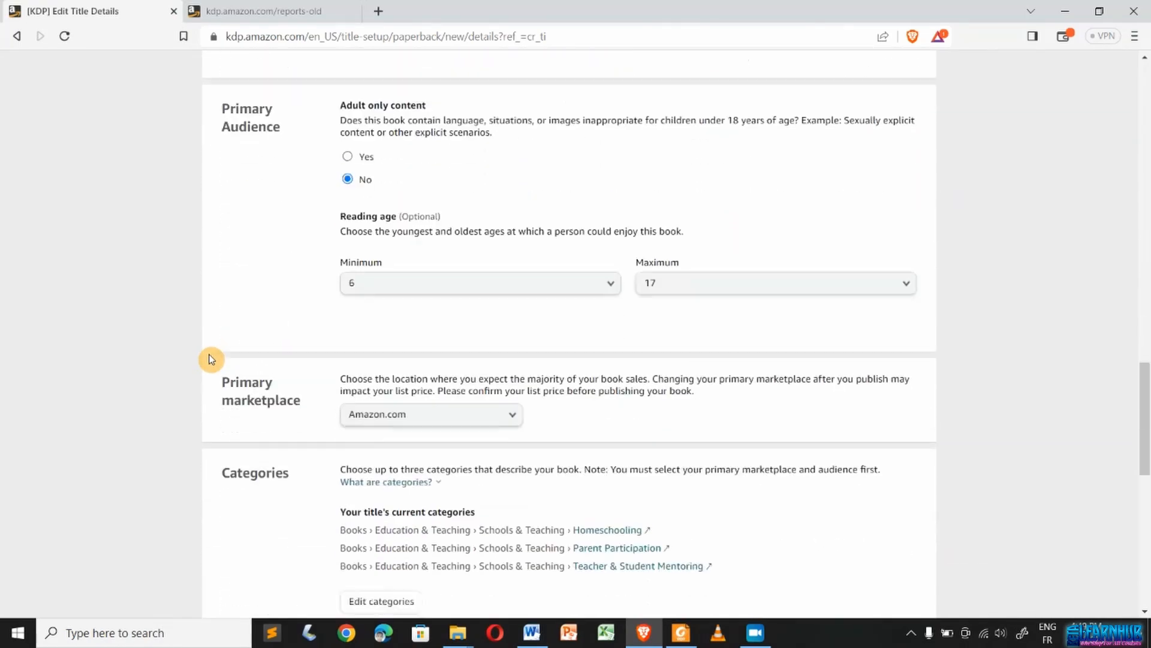
{"action": "scroll", "coordinate": [211, 359], "scroll_direction": "down", "scroll_amount": 6}
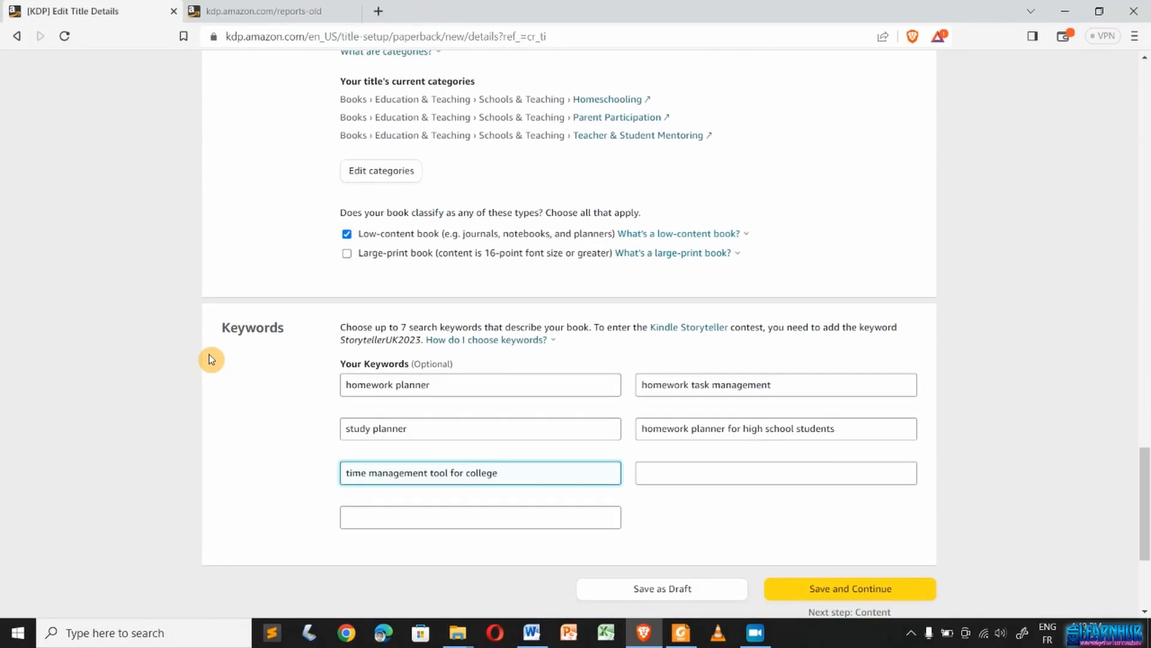
{"action": "scroll", "coordinate": [211, 359], "scroll_direction": "down", "scroll_amount": 2}
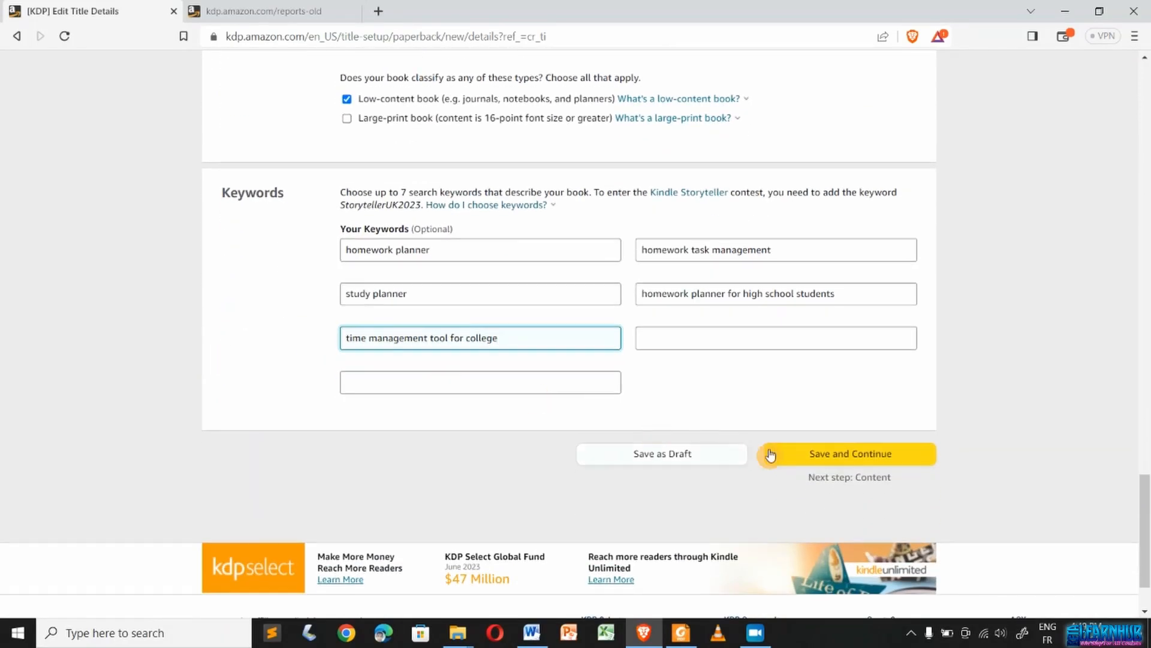
{"action": "left_click", "coordinate": [840, 456]}
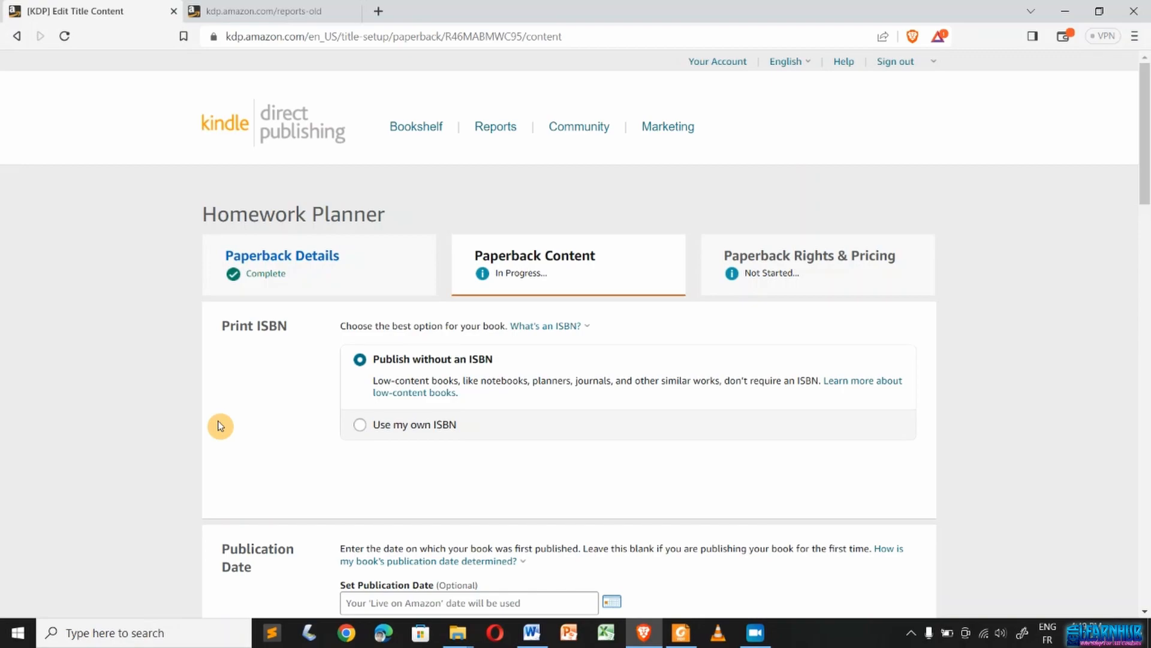
- Preview the cream paper, standard color and premium color interior options, and reselect black & white interior with white paper
{"action": "scroll", "coordinate": [221, 426], "scroll_direction": "down", "scroll_amount": 8}
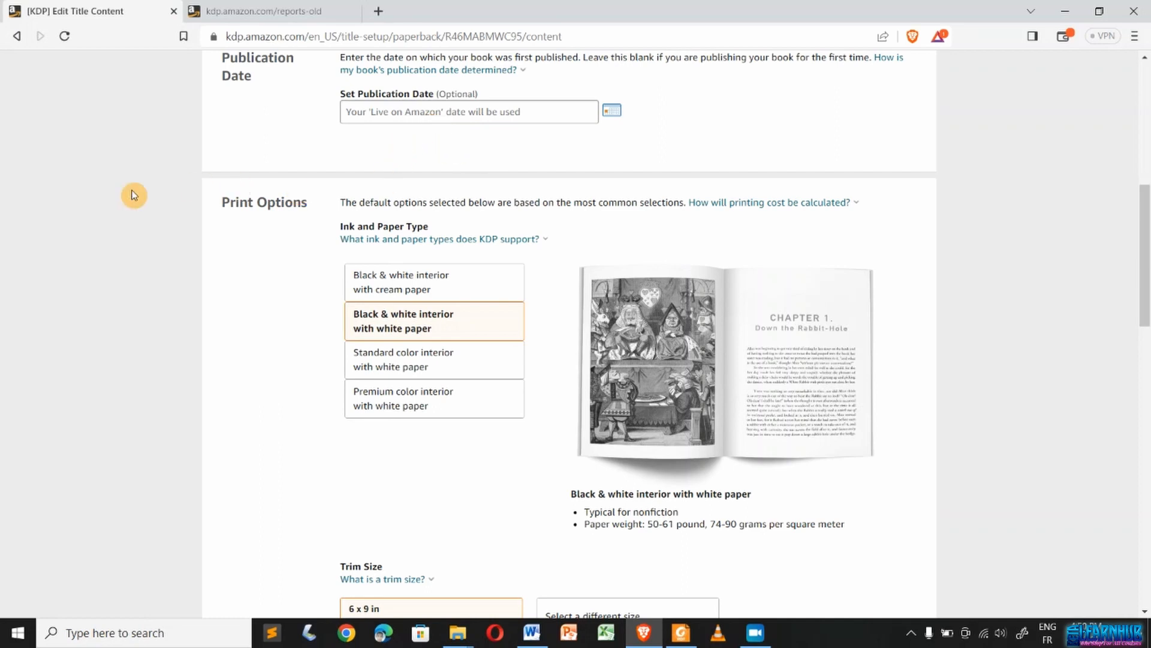
{"action": "scroll", "coordinate": [133, 195], "scroll_direction": "down", "scroll_amount": 1}
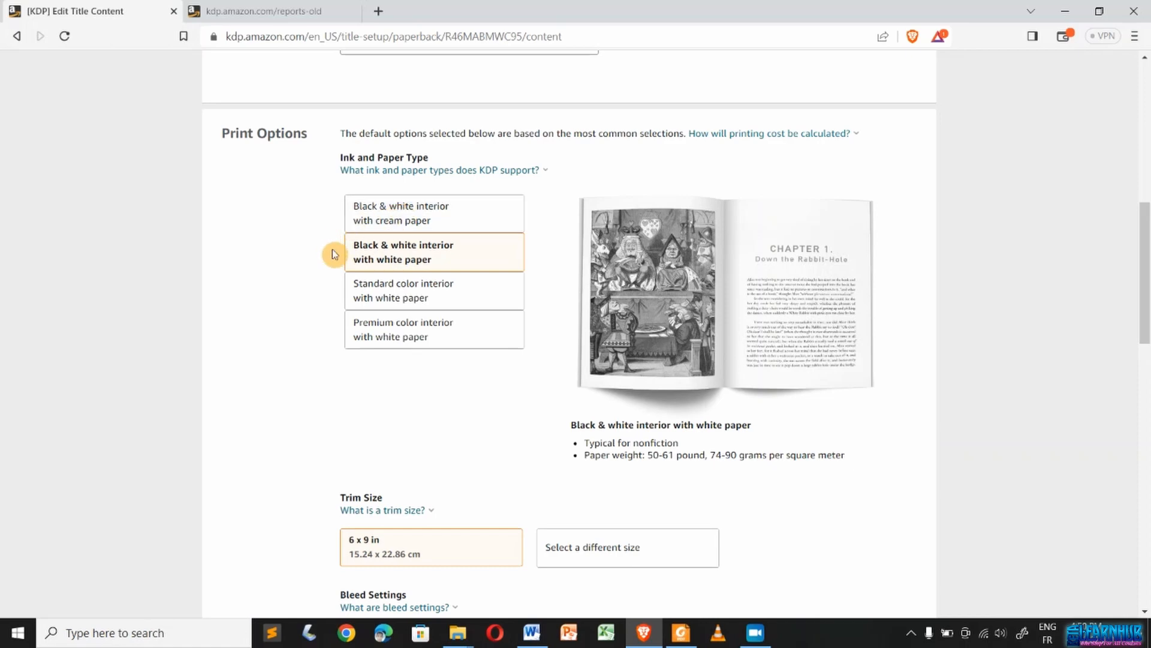
{"action": "scroll", "coordinate": [333, 249], "scroll_direction": "up", "scroll_amount": 3}
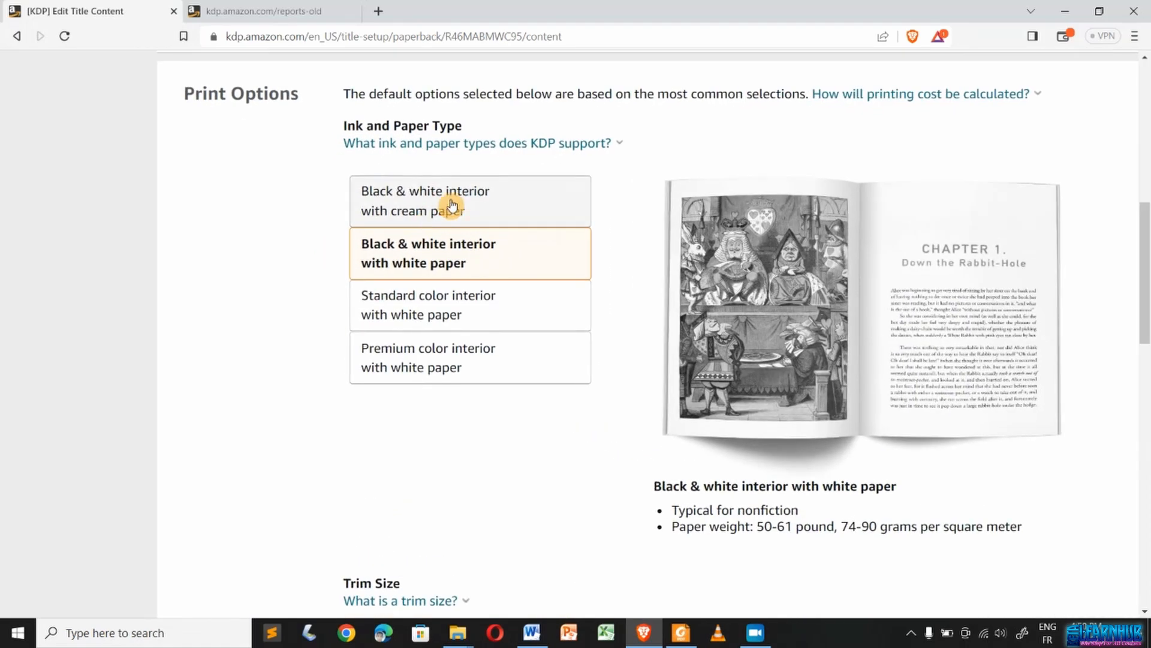
{"action": "left_click", "coordinate": [451, 206]}
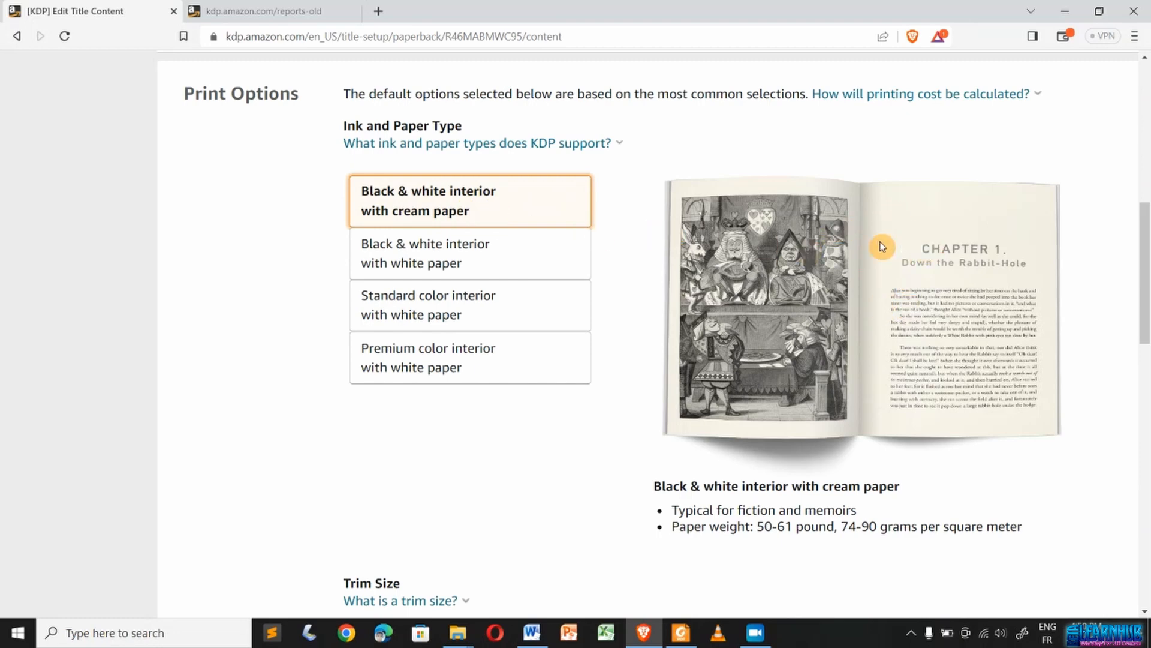
{"action": "left_click", "coordinate": [454, 262]}
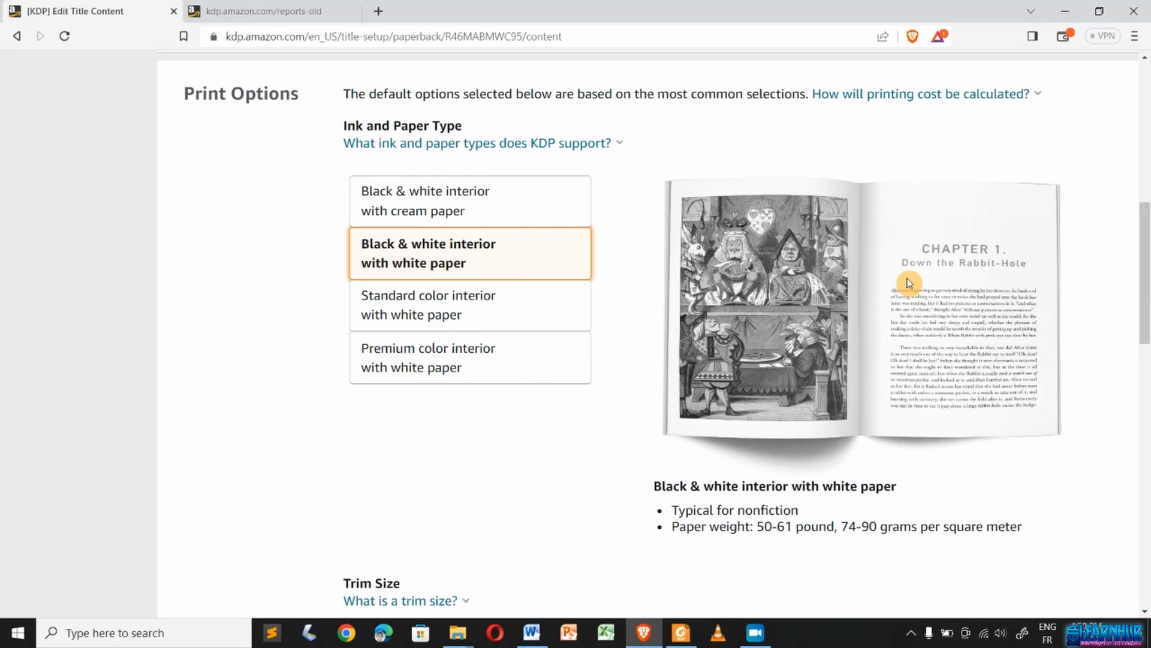
{"action": "left_click", "coordinate": [499, 308]}
{"action": "left_click", "coordinate": [548, 346]}
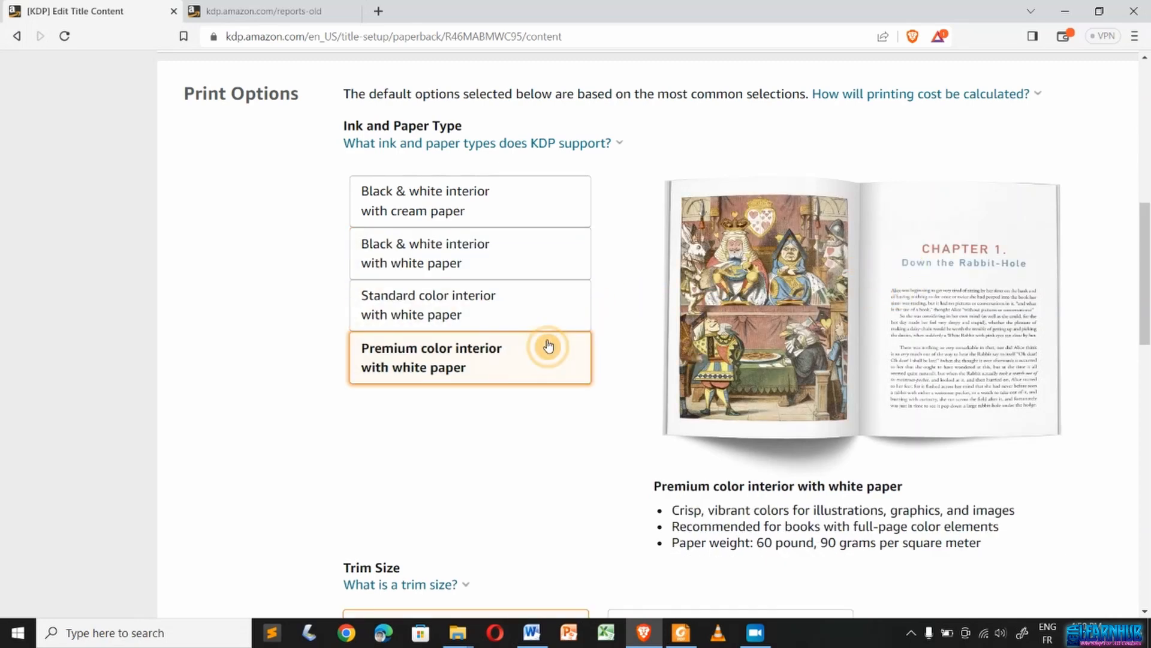
{"action": "left_click", "coordinate": [522, 252]}
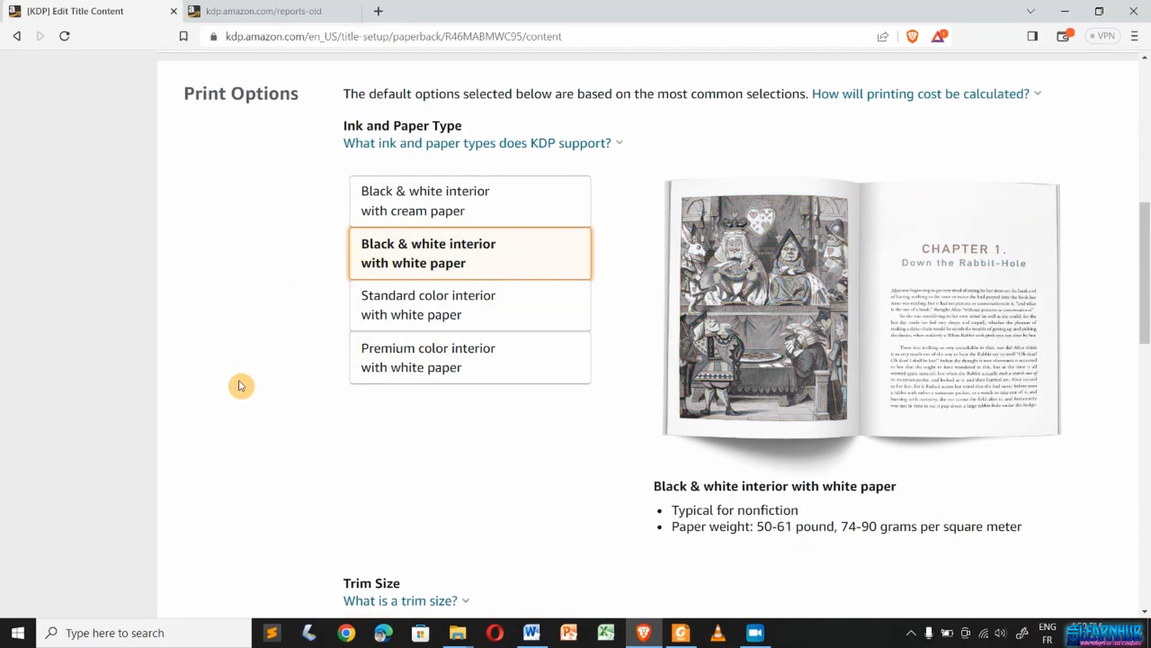
- Set the paperback's trim size to the standard 8.5 x 11 in
{"action": "scroll", "coordinate": [239, 381], "scroll_direction": "down", "scroll_amount": 3}
{"action": "scroll", "coordinate": [239, 380], "scroll_direction": "down", "scroll_amount": 3}
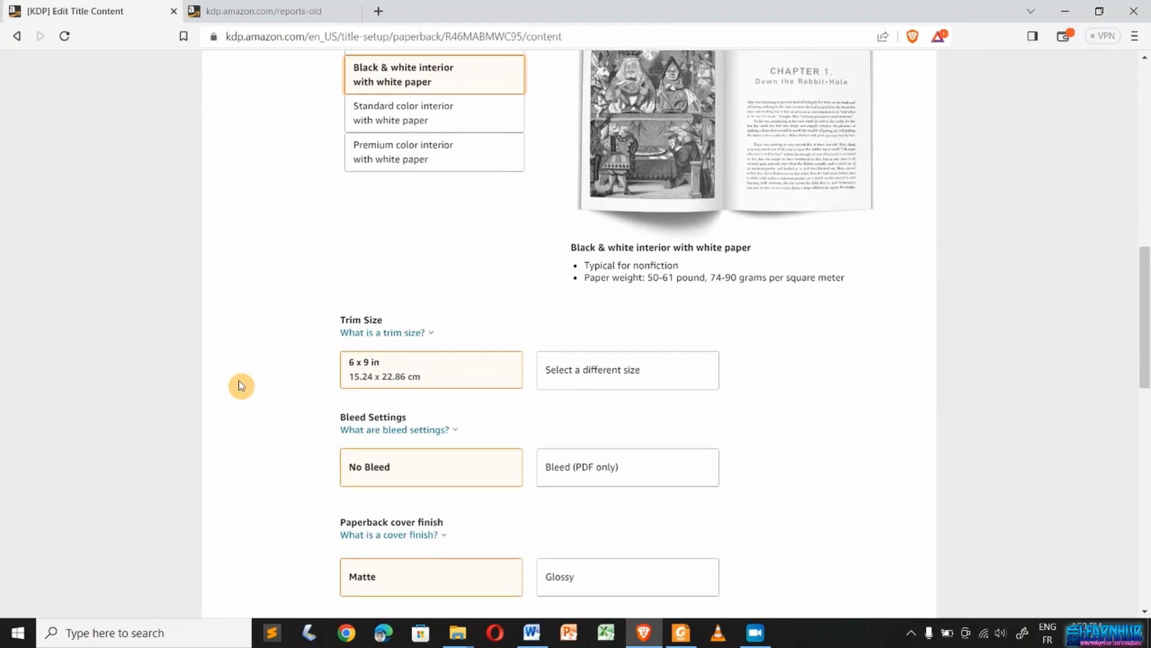
{"action": "scroll", "coordinate": [239, 380], "scroll_direction": "down", "scroll_amount": 2}
{"action": "scroll", "coordinate": [239, 380], "scroll_direction": "up", "scroll_amount": 3}
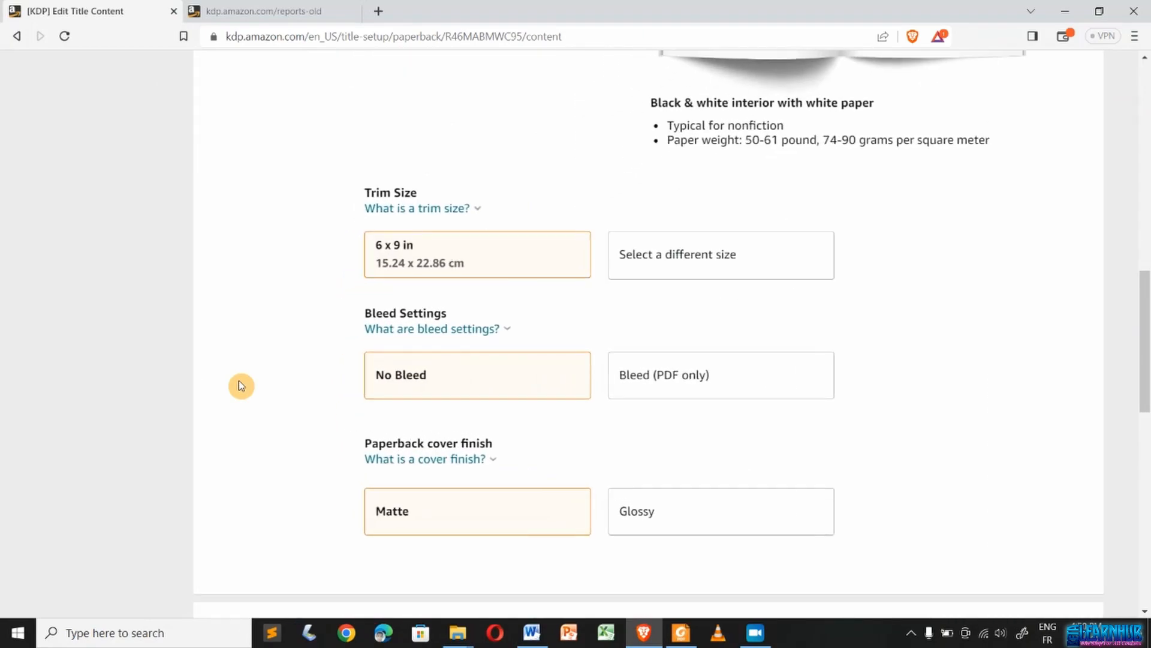
{"action": "scroll", "coordinate": [239, 381], "scroll_direction": "up", "scroll_amount": 2}
{"action": "scroll", "coordinate": [319, 255], "scroll_direction": "right", "scroll_amount": 1}
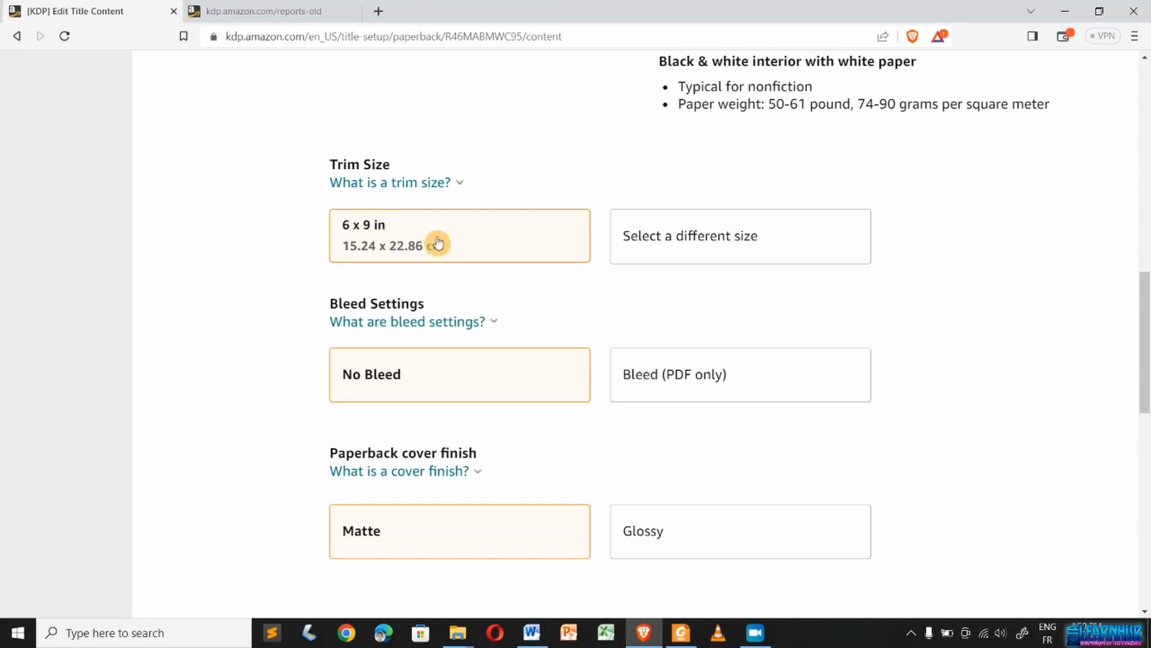
{"action": "left_click", "coordinate": [686, 240]}
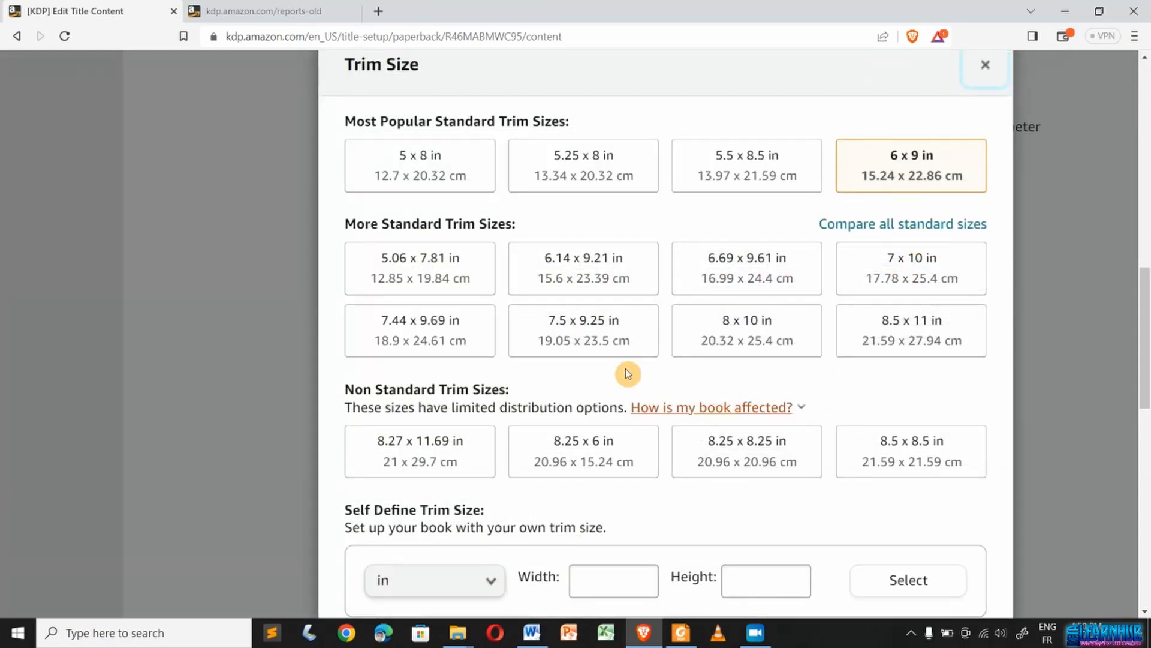
{"action": "left_click", "coordinate": [898, 329]}
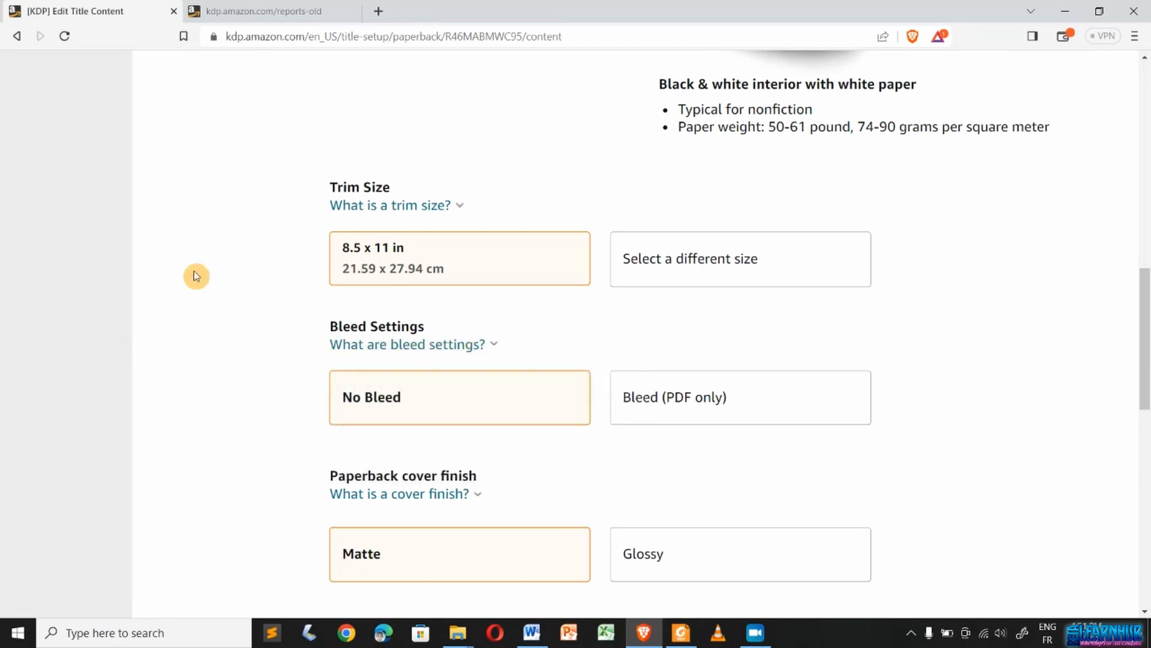
- Upload the "homework planner interior" PDF from the Documents folder inside Downloads as the paperback manuscript
{"action": "scroll", "coordinate": [196, 276], "scroll_direction": "down", "scroll_amount": 2}
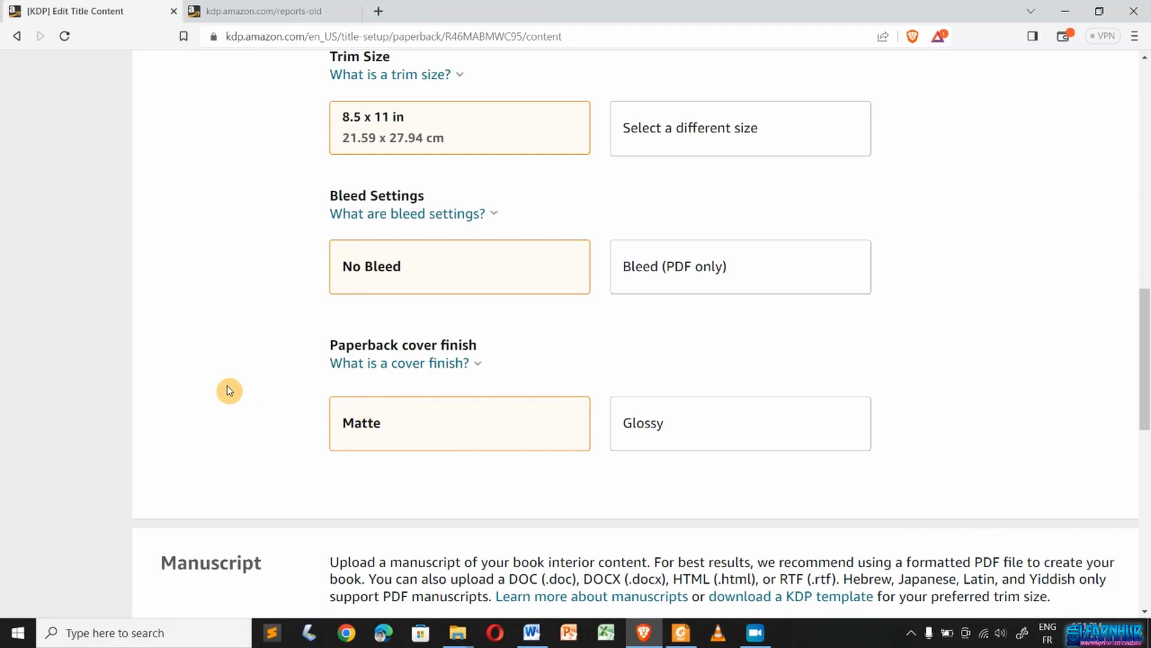
{"action": "scroll", "coordinate": [227, 390], "scroll_direction": "down", "scroll_amount": 4}
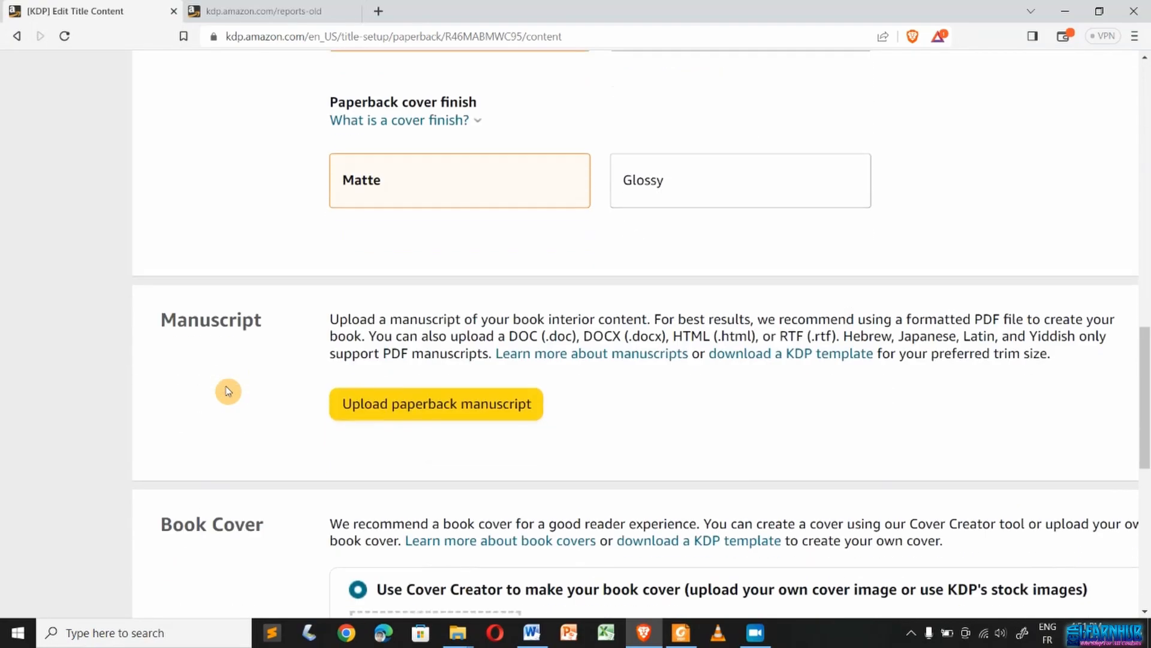
{"action": "key", "text": "ctrl+minus"}
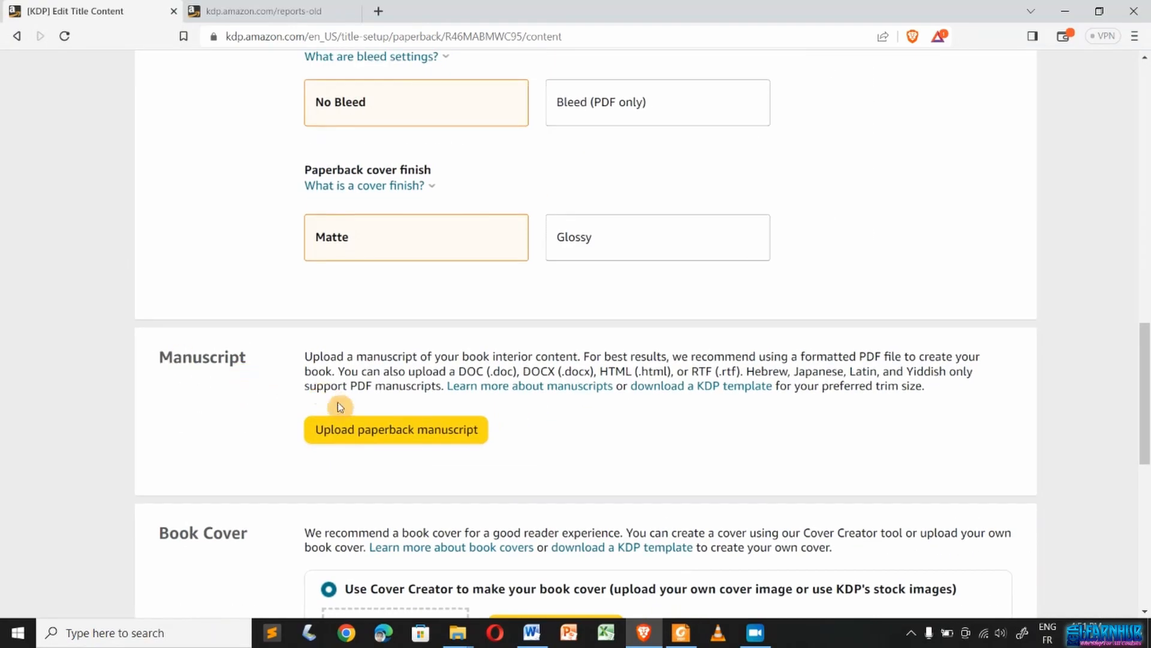
{"action": "left_click", "coordinate": [372, 436]}
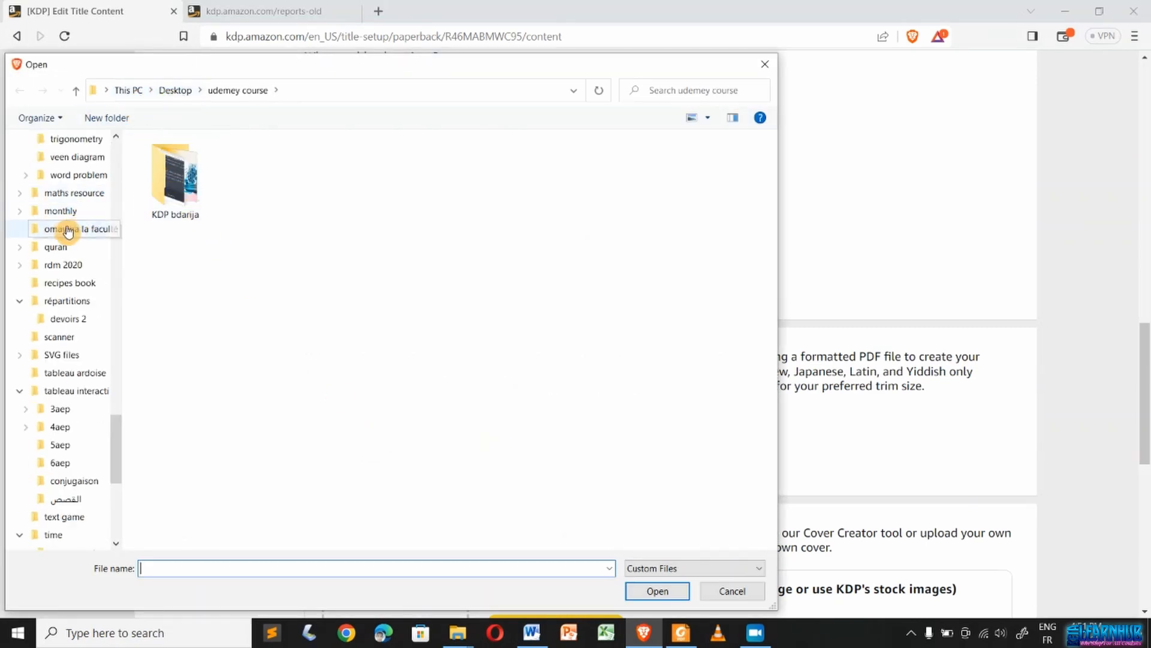
{"action": "scroll", "coordinate": [65, 228], "scroll_direction": "up", "scroll_amount": 10}
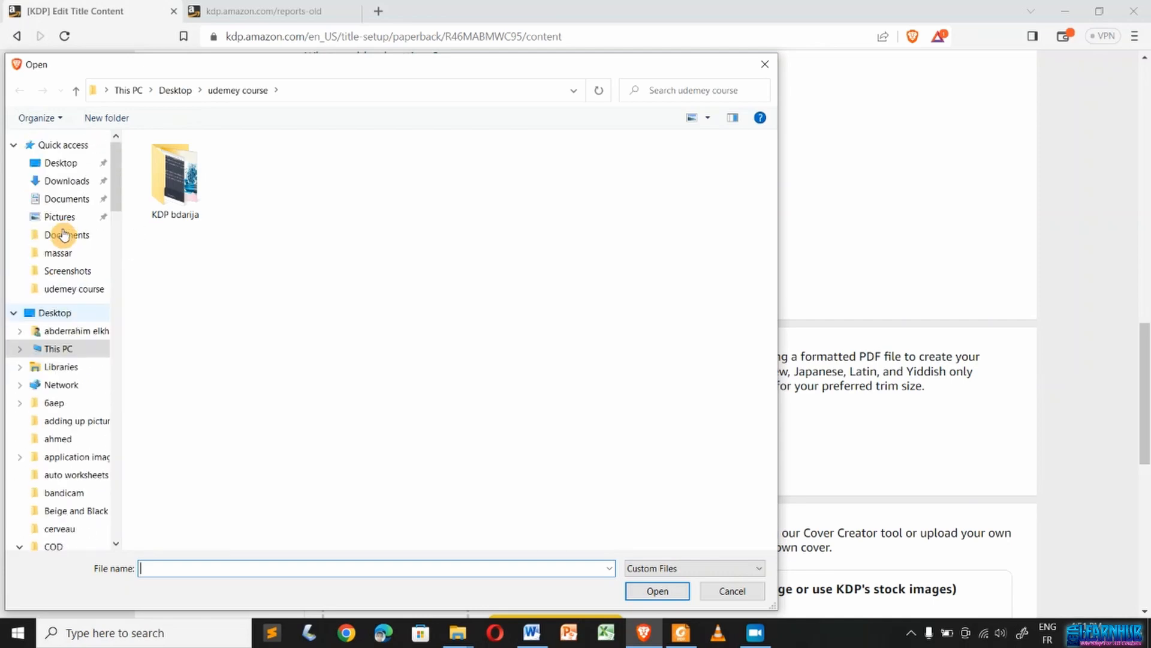
{"action": "left_click", "coordinate": [56, 237]}
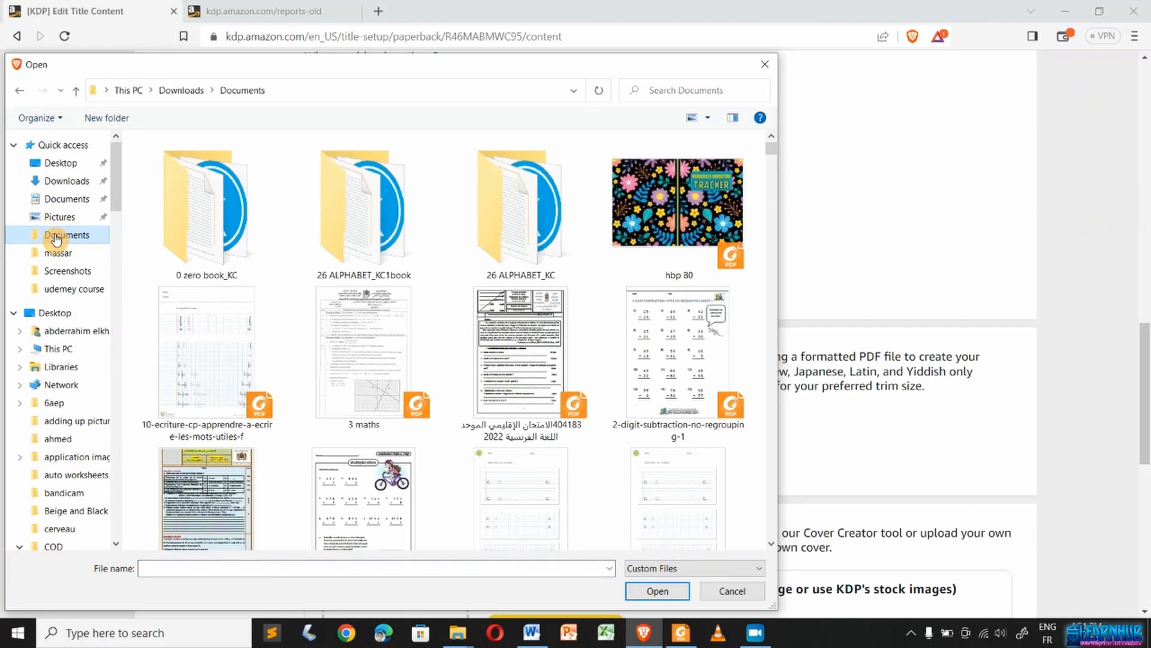
{"action": "scroll", "coordinate": [313, 346], "scroll_direction": "down", "scroll_amount": 10}
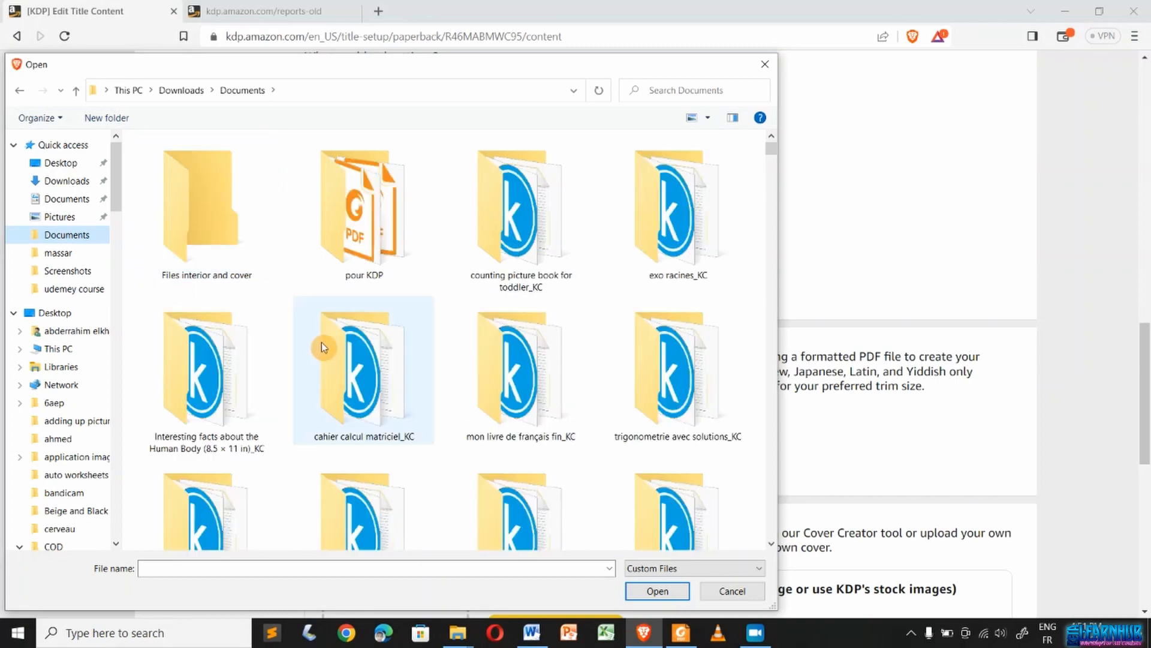
{"action": "scroll", "coordinate": [313, 346], "scroll_direction": "down", "scroll_amount": 4}
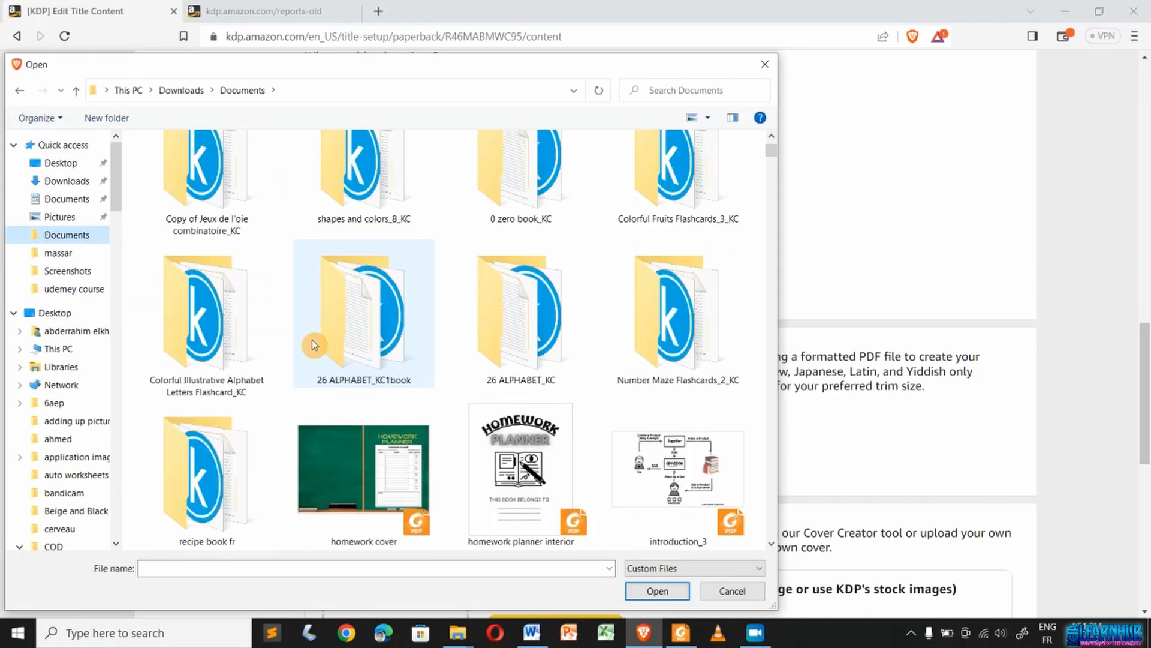
{"action": "left_click", "coordinate": [507, 485]}
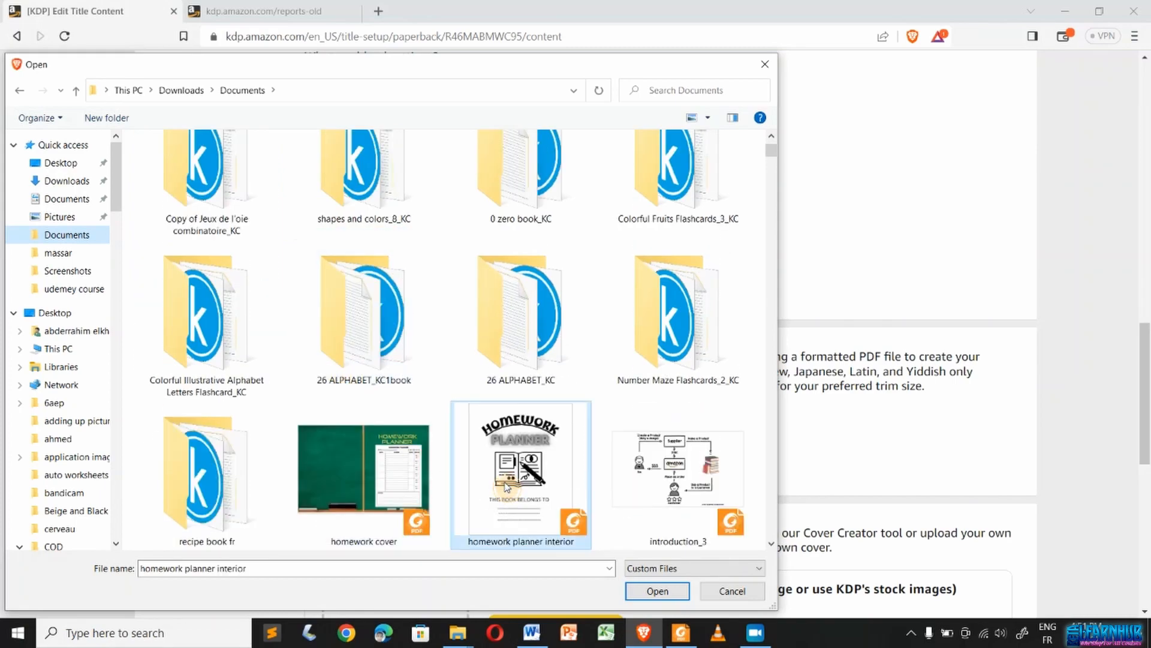
{"action": "left_click", "coordinate": [657, 593]}
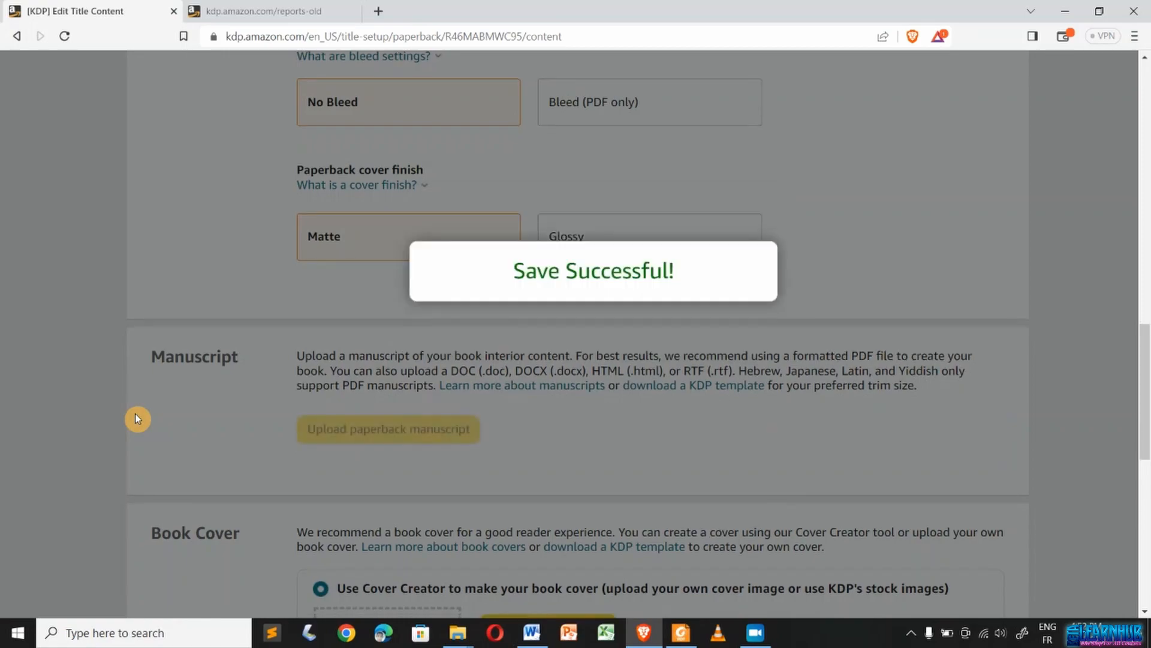
{"action": "scroll", "coordinate": [137, 419], "scroll_direction": "down", "scroll_amount": 5}
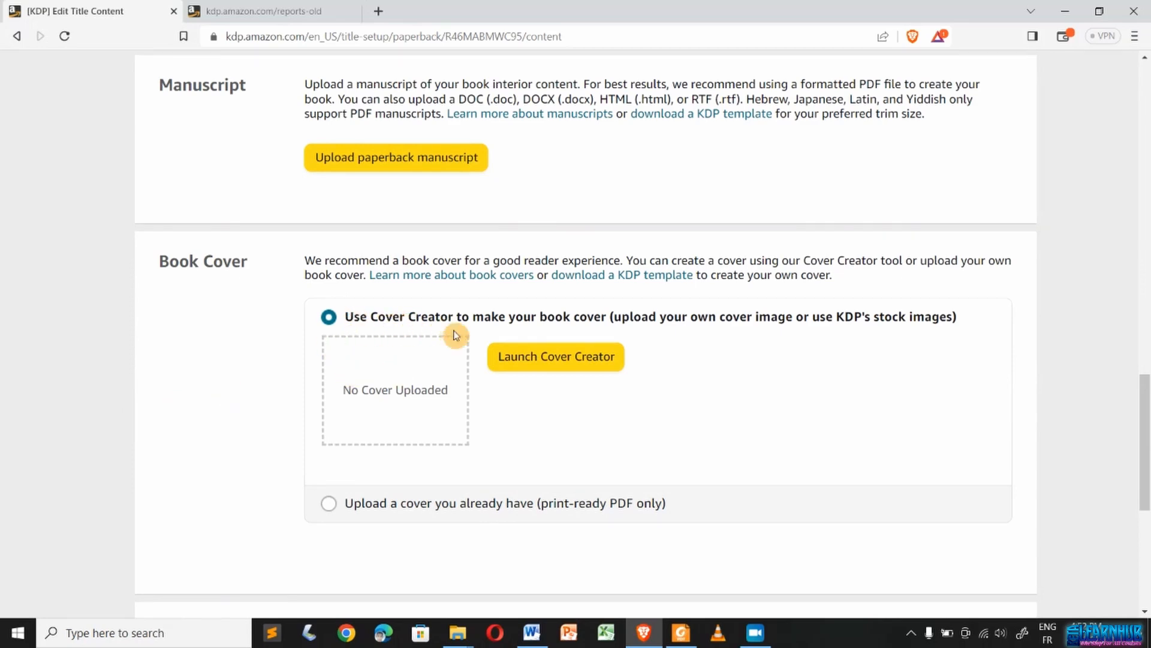
- Switch the book cover option to an existing print-ready PDF and upload the "homework cover" file from the Documents folder
{"action": "scroll", "coordinate": [221, 448], "scroll_direction": "down", "scroll_amount": 2}
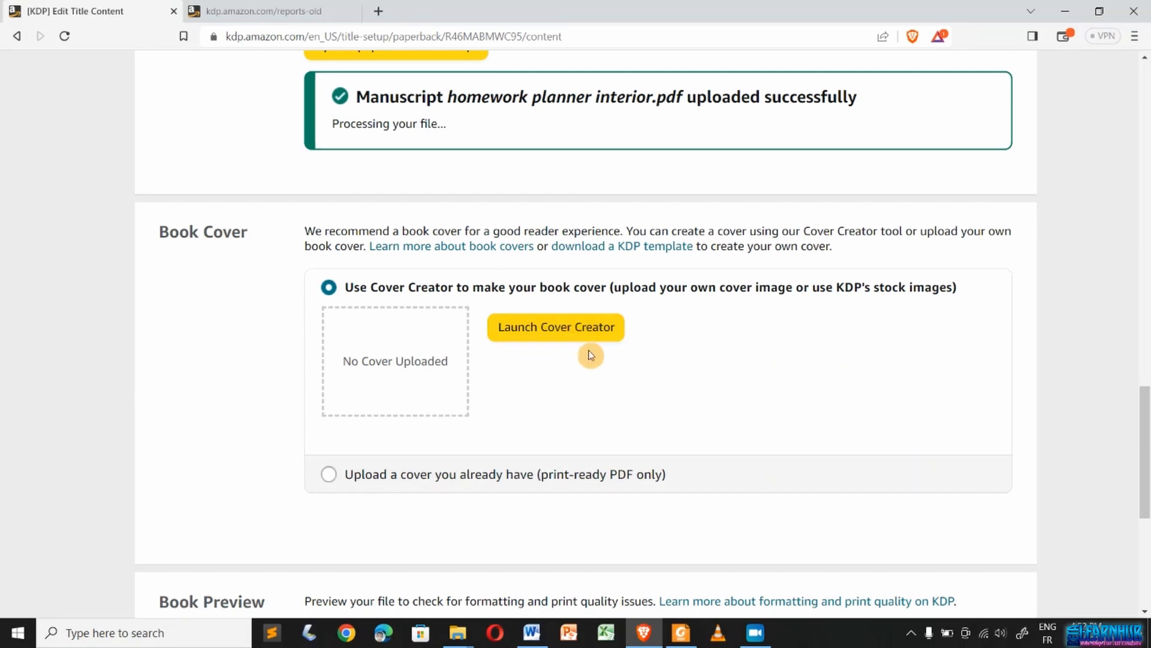
{"action": "left_click", "coordinate": [336, 474]}
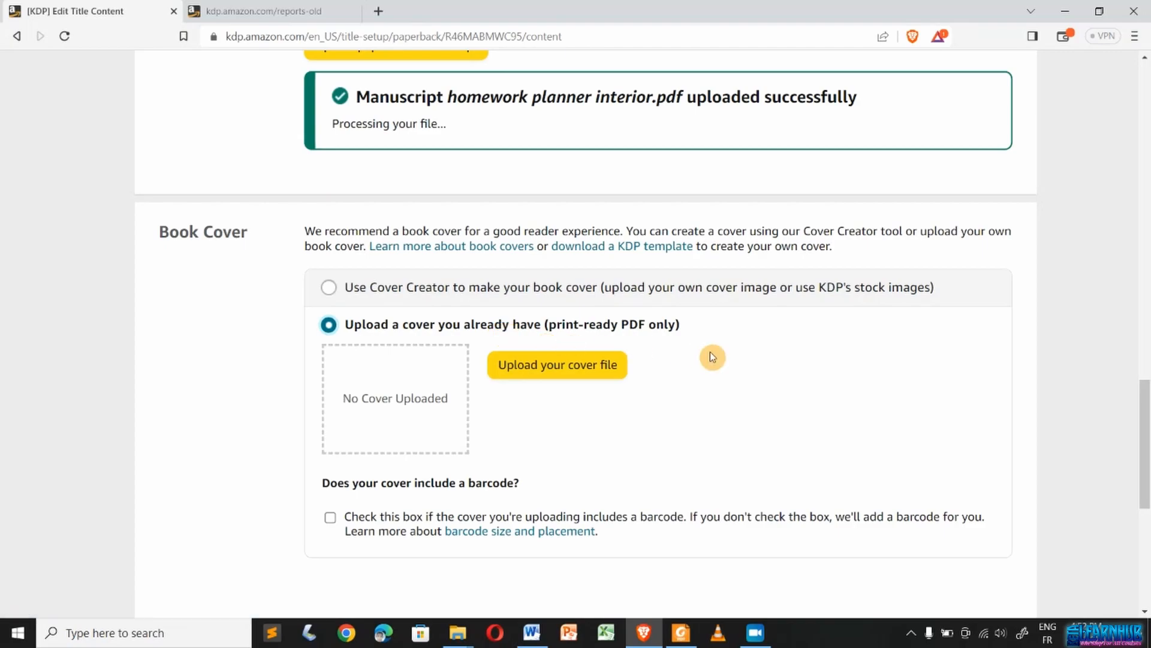
{"action": "scroll", "coordinate": [710, 352], "scroll_direction": "up", "scroll_amount": 3}
{"action": "scroll", "coordinate": [712, 357], "scroll_direction": "down", "scroll_amount": 1}
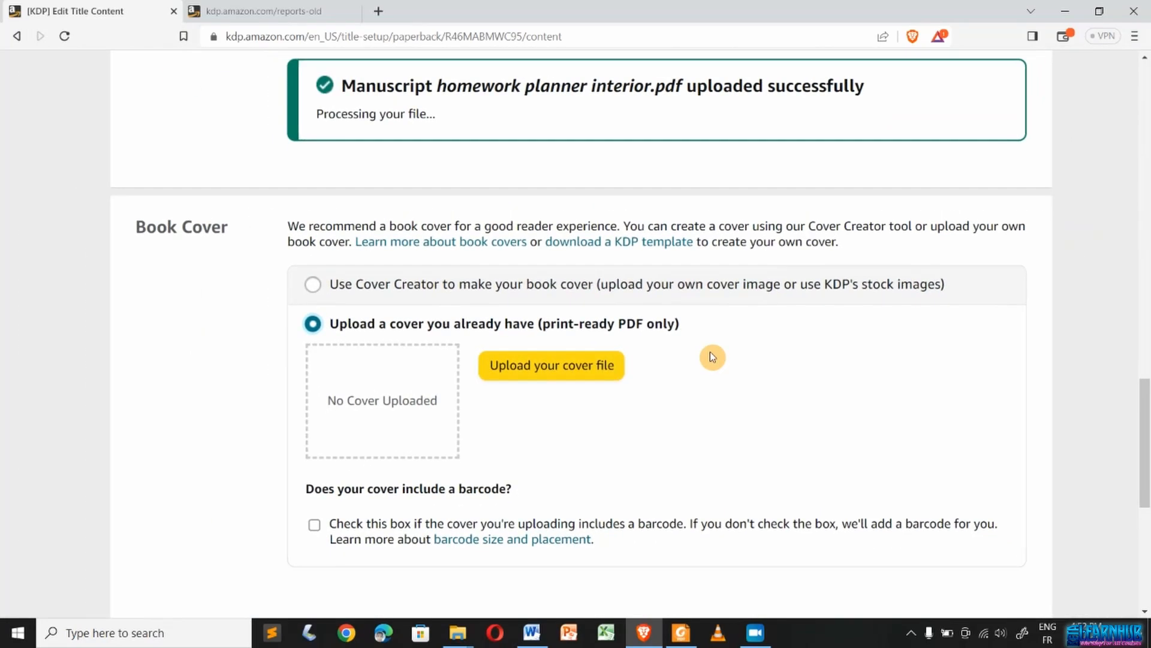
{"action": "left_click", "coordinate": [571, 365]}
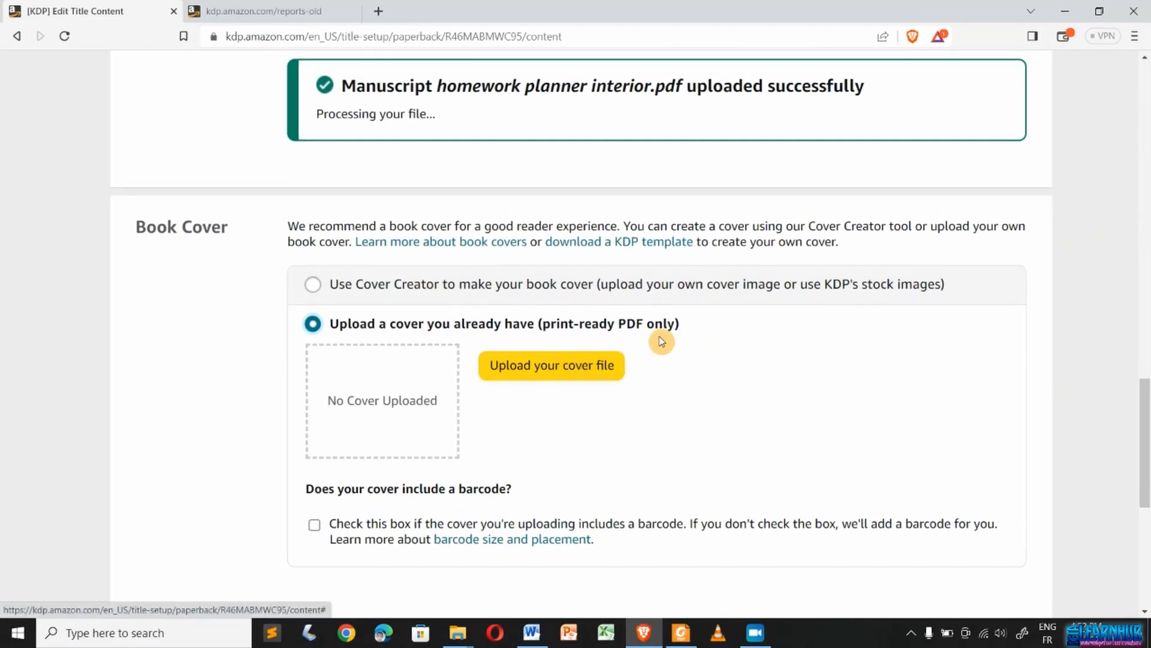
{"action": "left_click", "coordinate": [570, 373]}
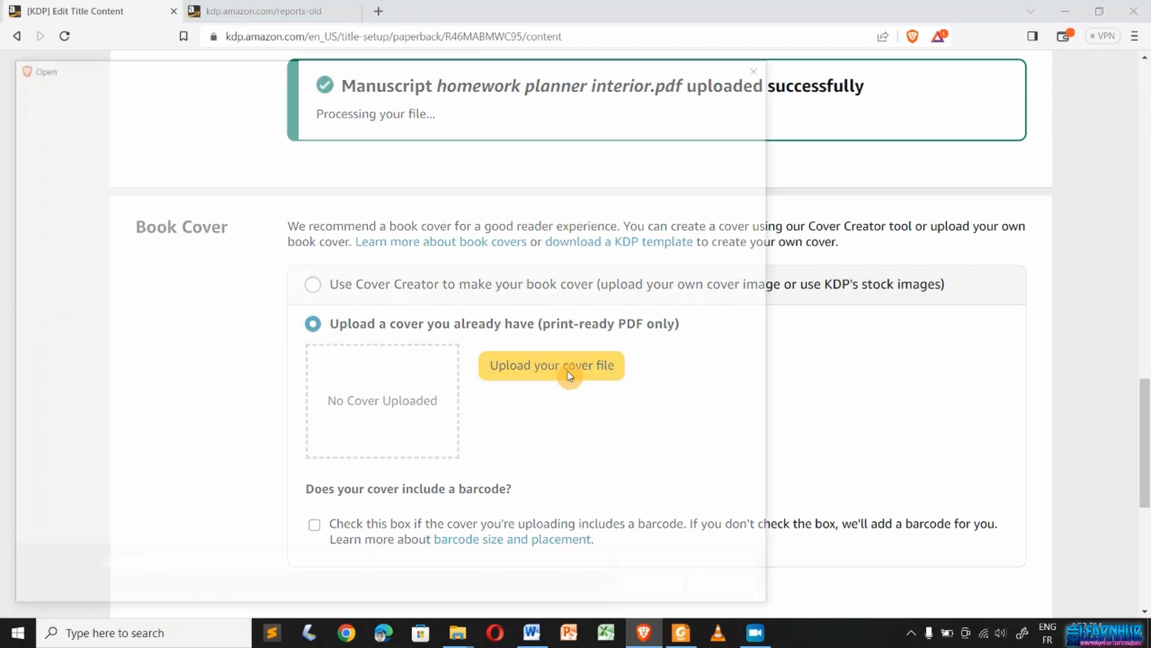
{"action": "scroll", "coordinate": [569, 376], "scroll_direction": "down", "scroll_amount": 5}
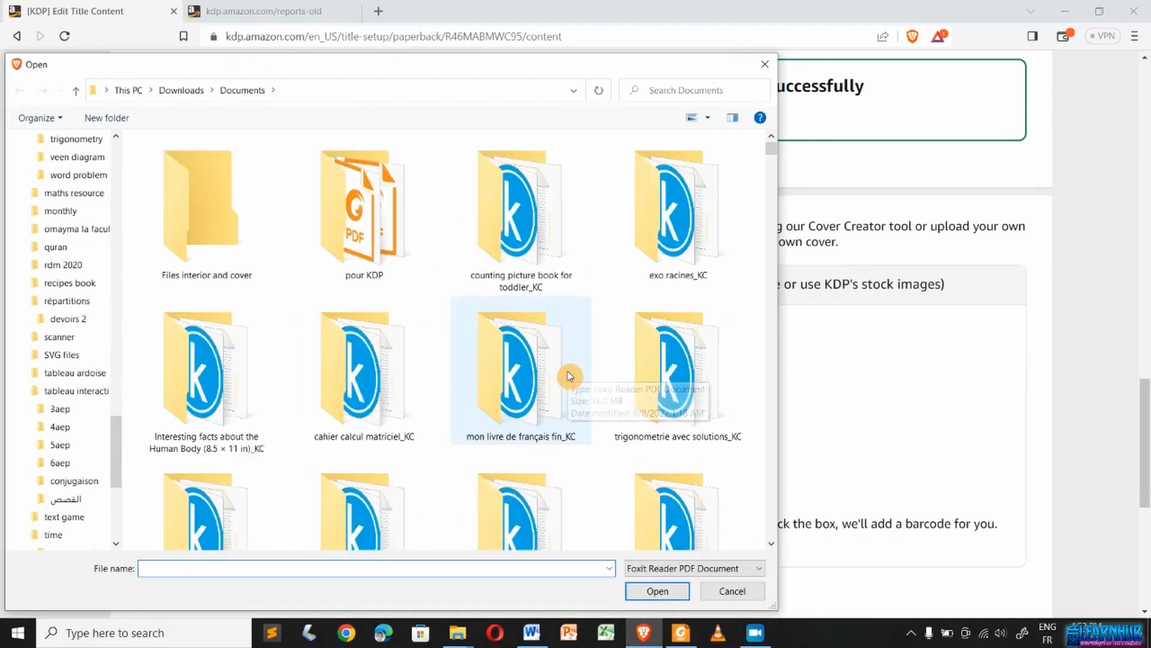
{"action": "scroll", "coordinate": [381, 389], "scroll_direction": "down", "scroll_amount": 1}
{"action": "scroll", "coordinate": [373, 411], "scroll_direction": "down", "scroll_amount": 2}
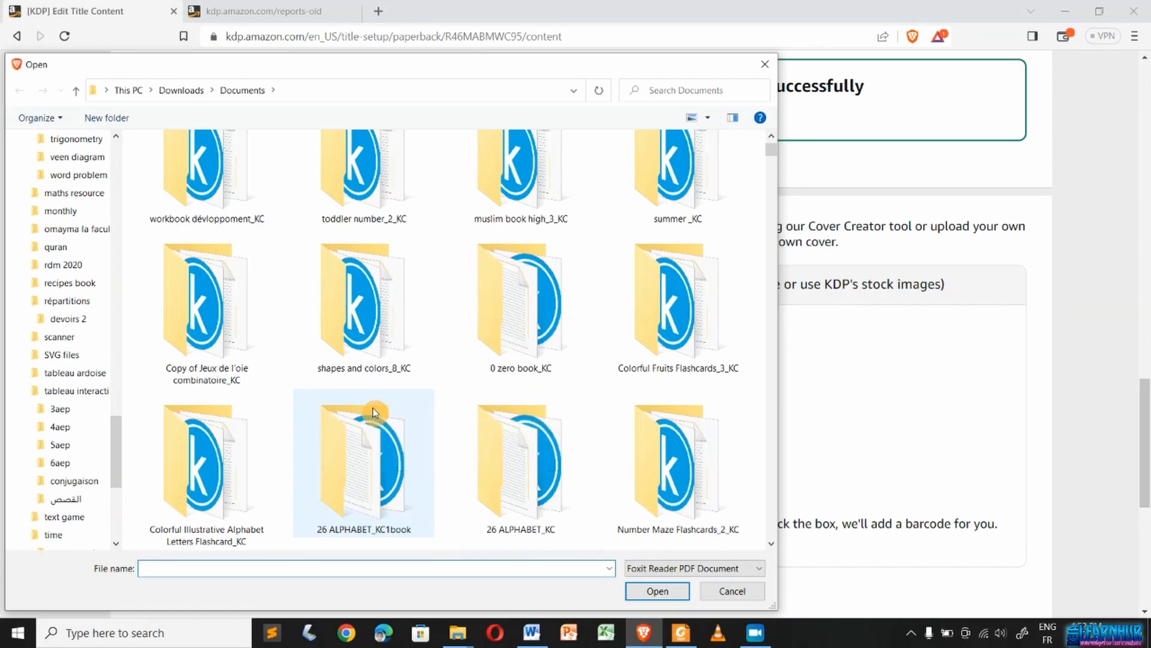
{"action": "left_click", "coordinate": [333, 473]}
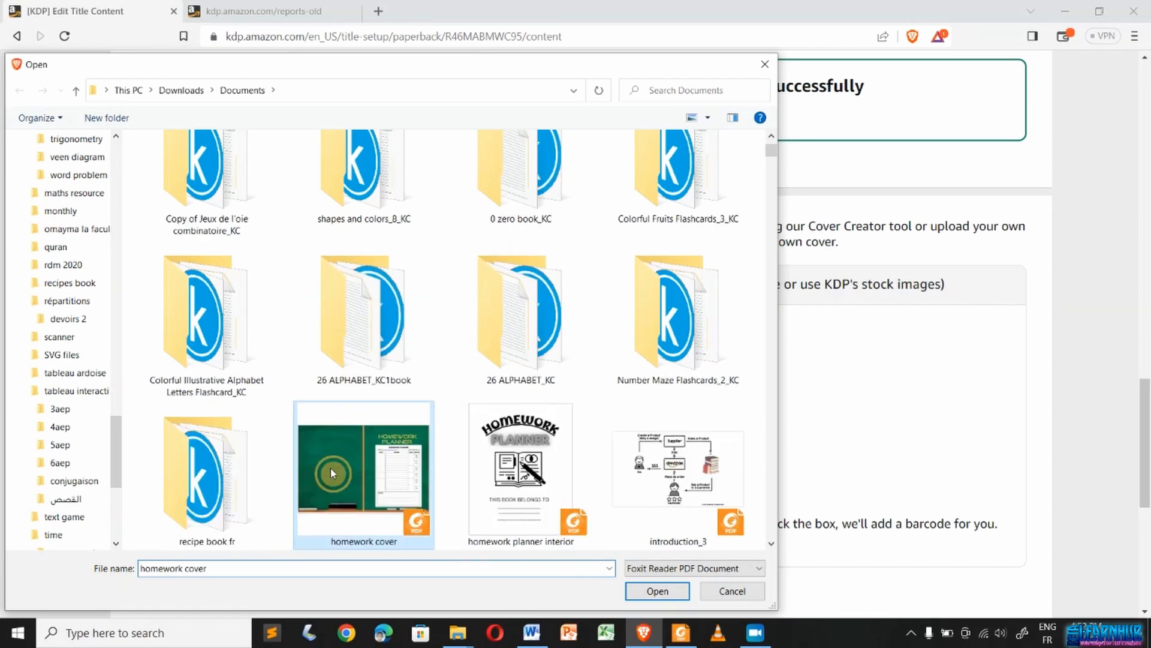
{"action": "left_click", "coordinate": [655, 589]}
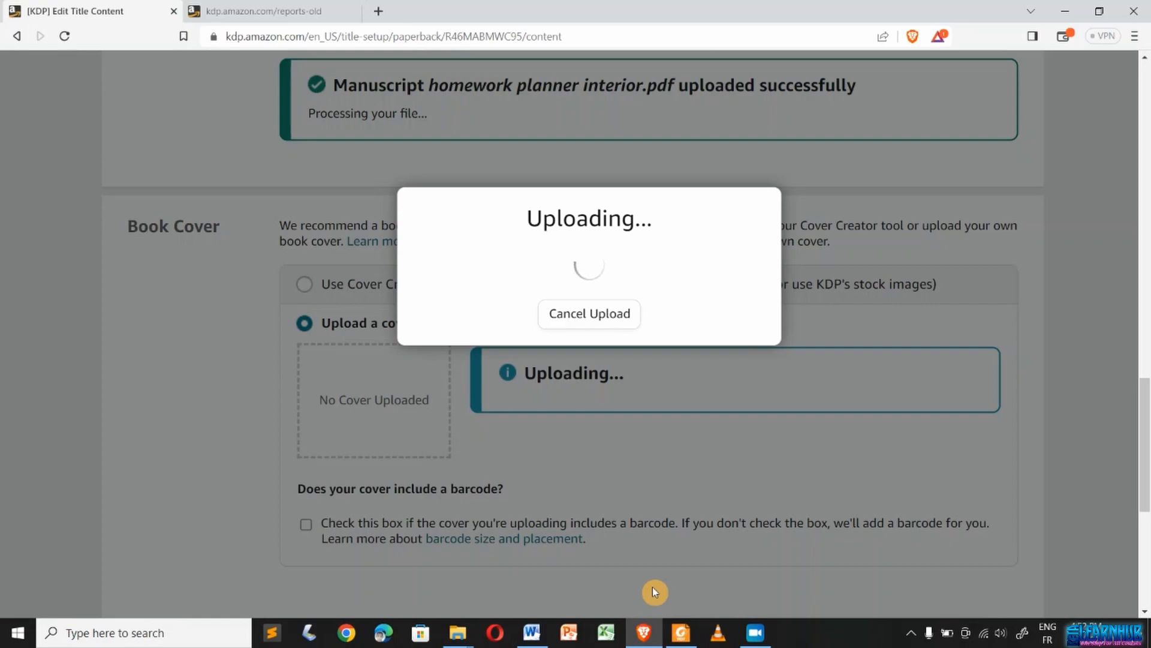
{"action": "scroll", "coordinate": [1021, 433], "scroll_direction": "down", "scroll_amount": 4}
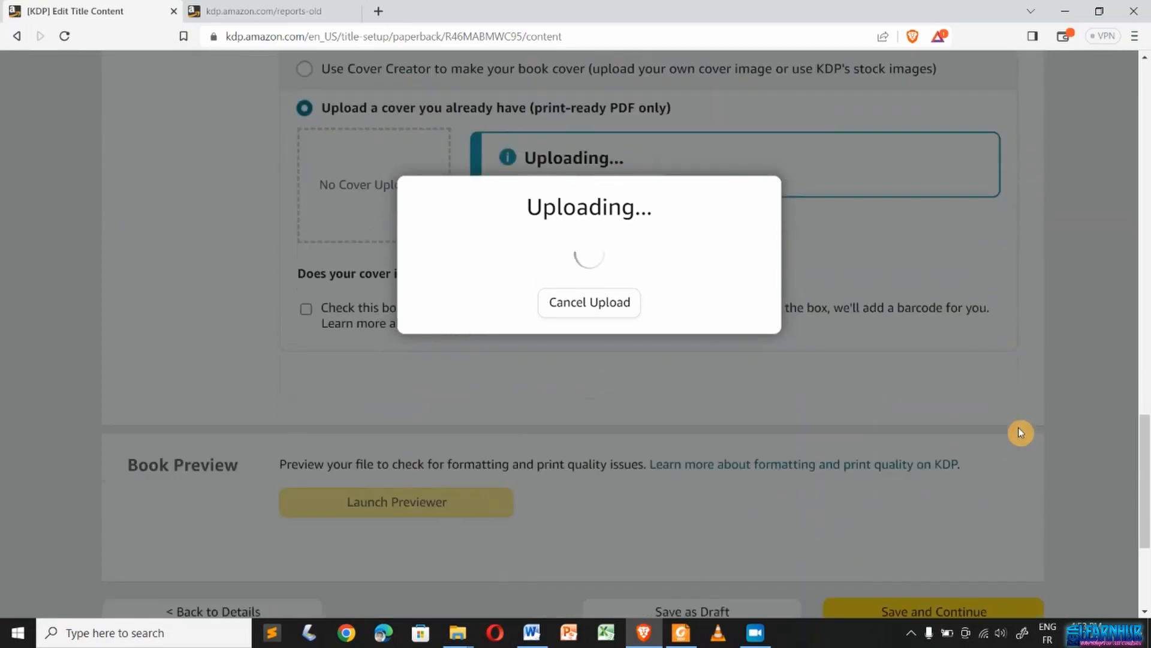
{"action": "scroll", "coordinate": [1021, 433], "scroll_direction": "up", "scroll_amount": 9}
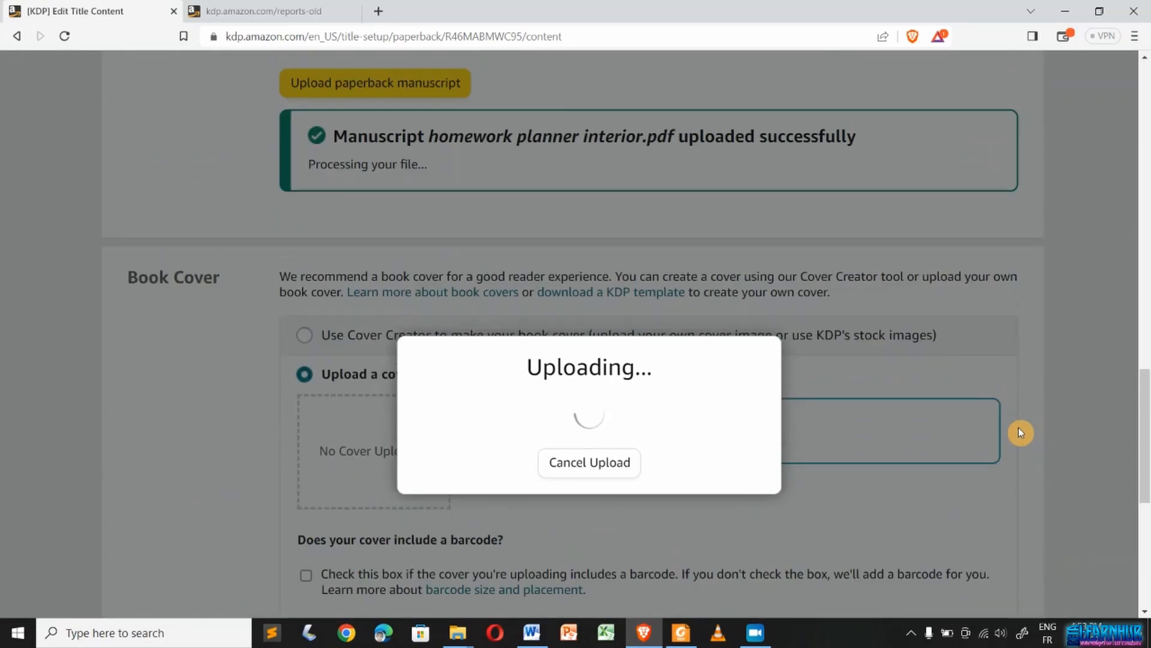
{"action": "scroll", "coordinate": [1020, 433], "scroll_direction": "up", "scroll_amount": 7}
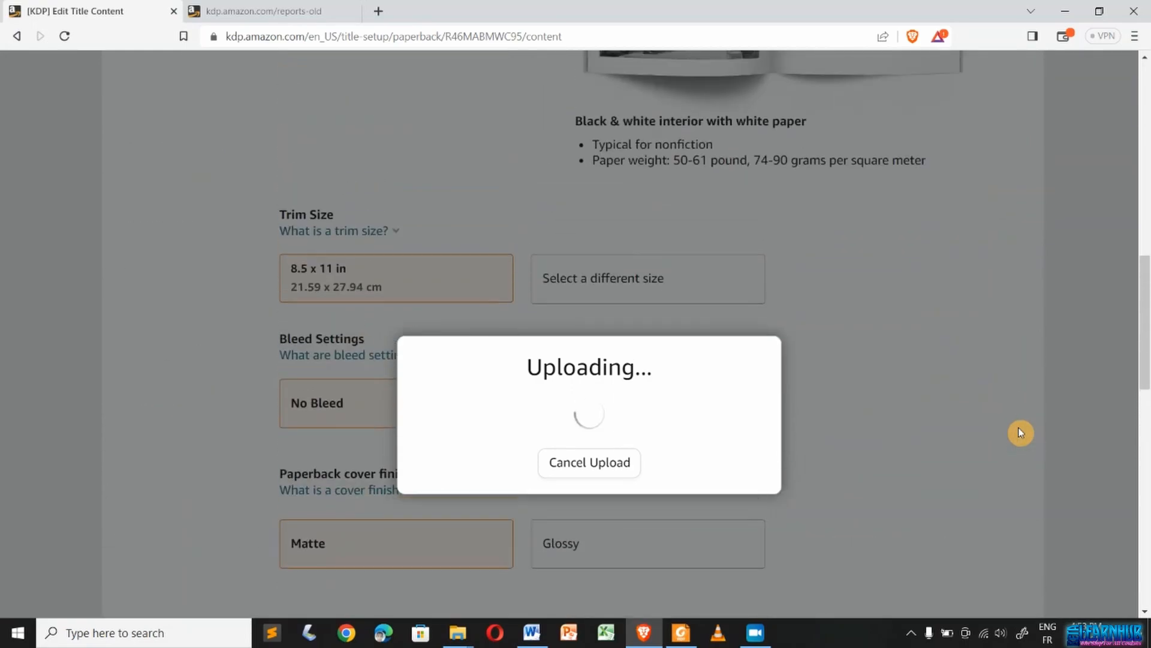
{"action": "scroll", "coordinate": [1020, 433], "scroll_direction": "down", "scroll_amount": 4}
{"action": "scroll", "coordinate": [1021, 433], "scroll_direction": "down", "scroll_amount": 5}
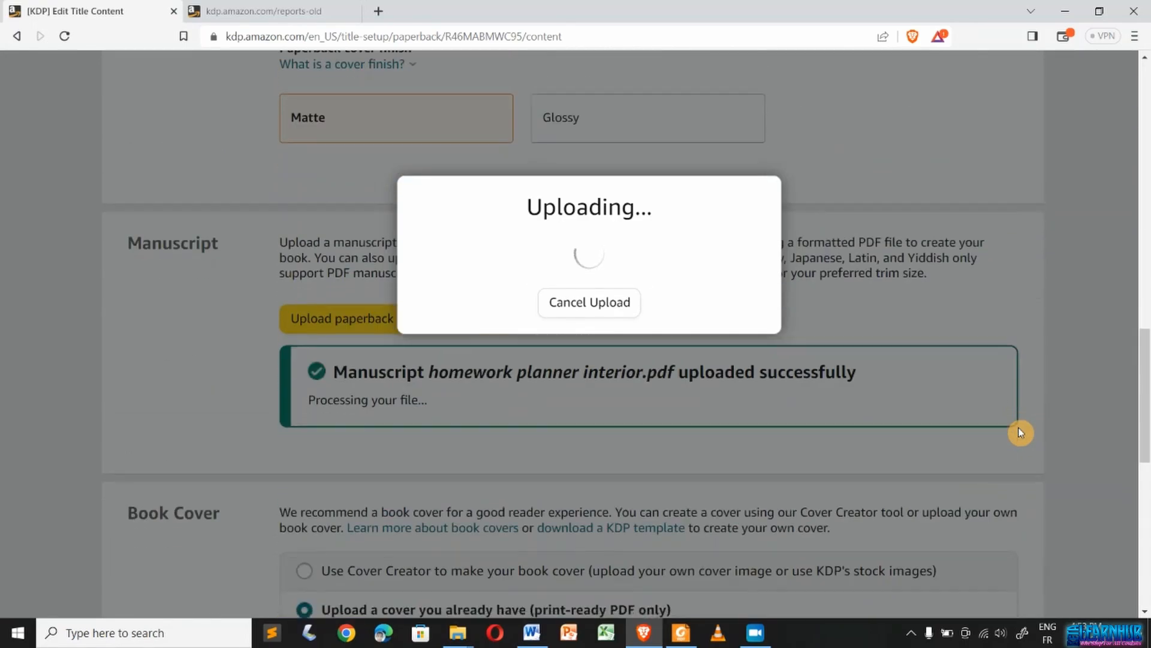
{"action": "scroll", "coordinate": [1020, 433], "scroll_direction": "down", "scroll_amount": 5}
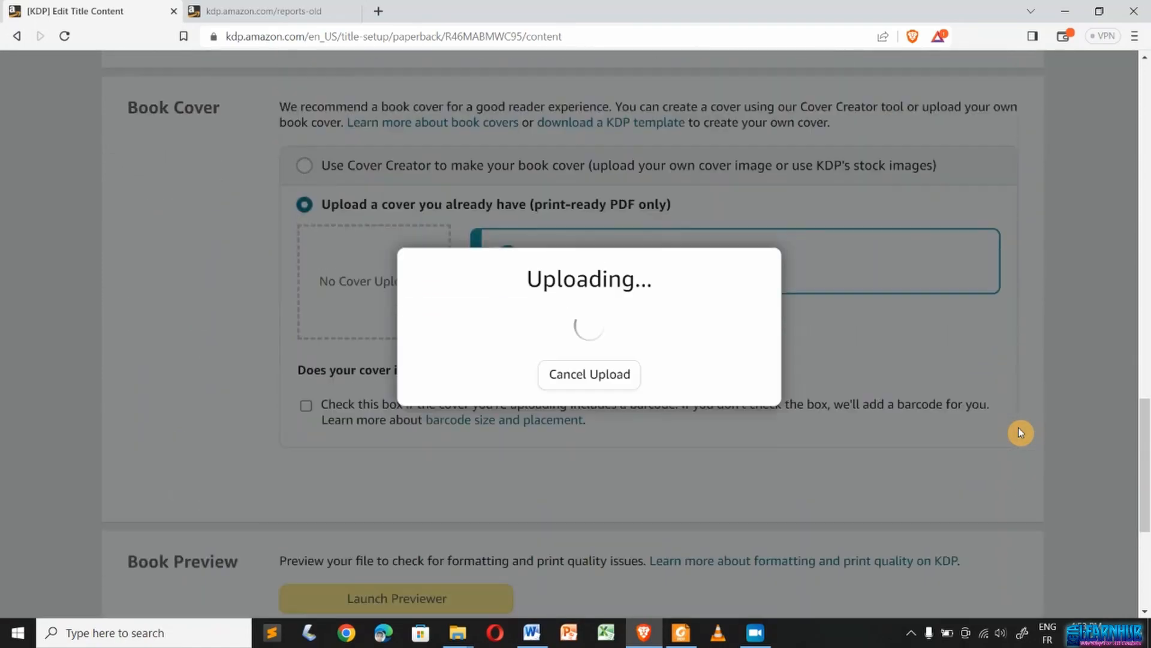
{"action": "scroll", "coordinate": [1020, 433], "scroll_direction": "up", "scroll_amount": 11}
{"action": "scroll", "coordinate": [1020, 433], "scroll_direction": "up", "scroll_amount": 13}
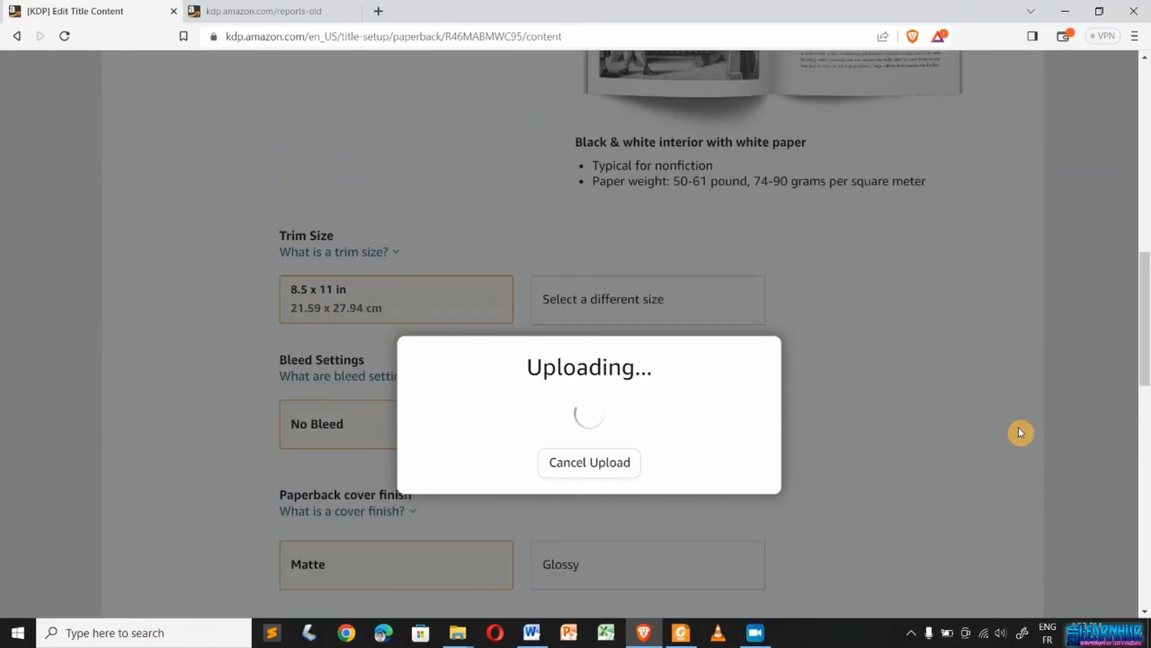
{"action": "scroll", "coordinate": [1015, 380], "scroll_direction": "up", "scroll_amount": 2}
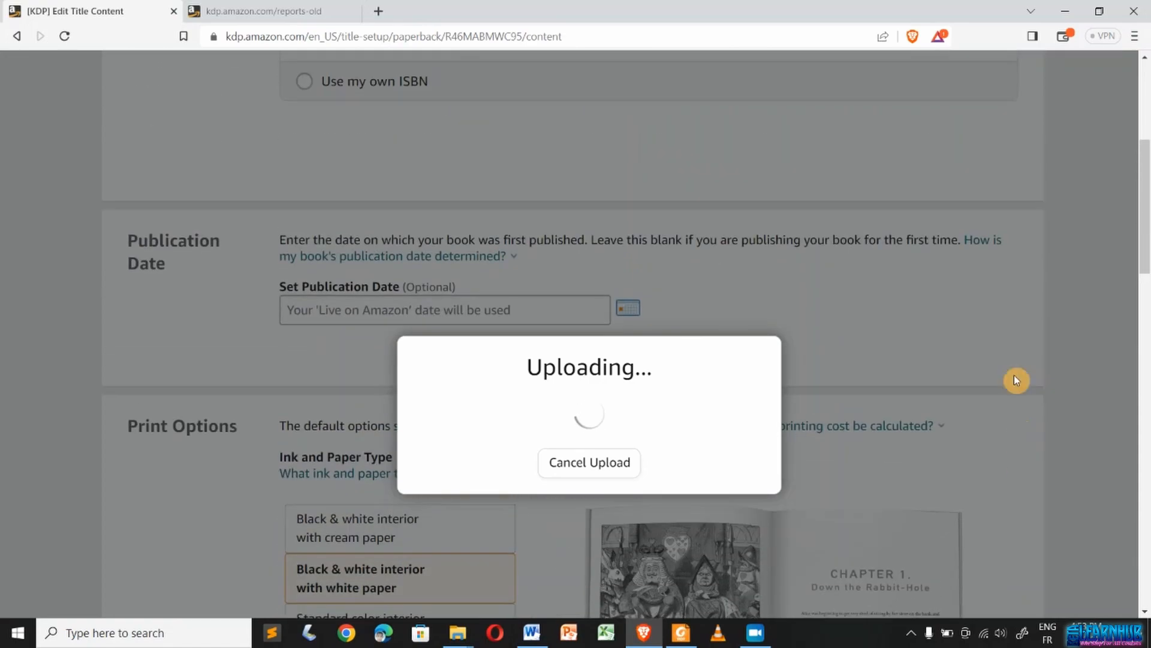
{"action": "scroll", "coordinate": [1015, 380], "scroll_direction": "down", "scroll_amount": 8}
{"action": "scroll", "coordinate": [1017, 380], "scroll_direction": "down", "scroll_amount": 2}
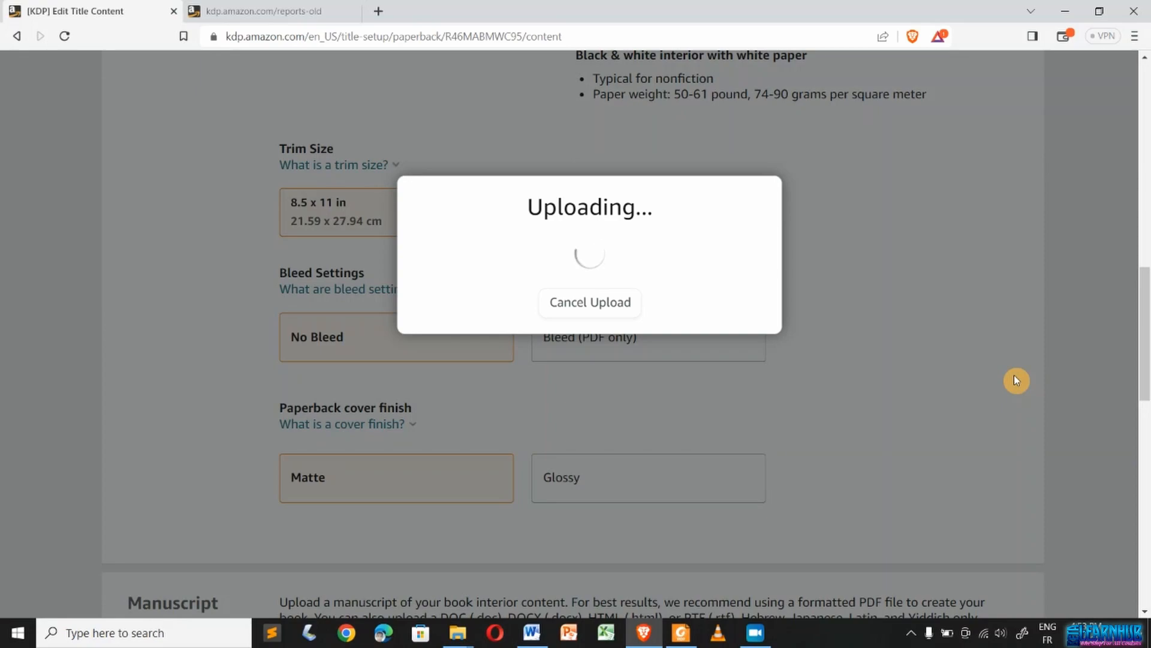
{"action": "scroll", "coordinate": [1013, 376], "scroll_direction": "down", "scroll_amount": 6}
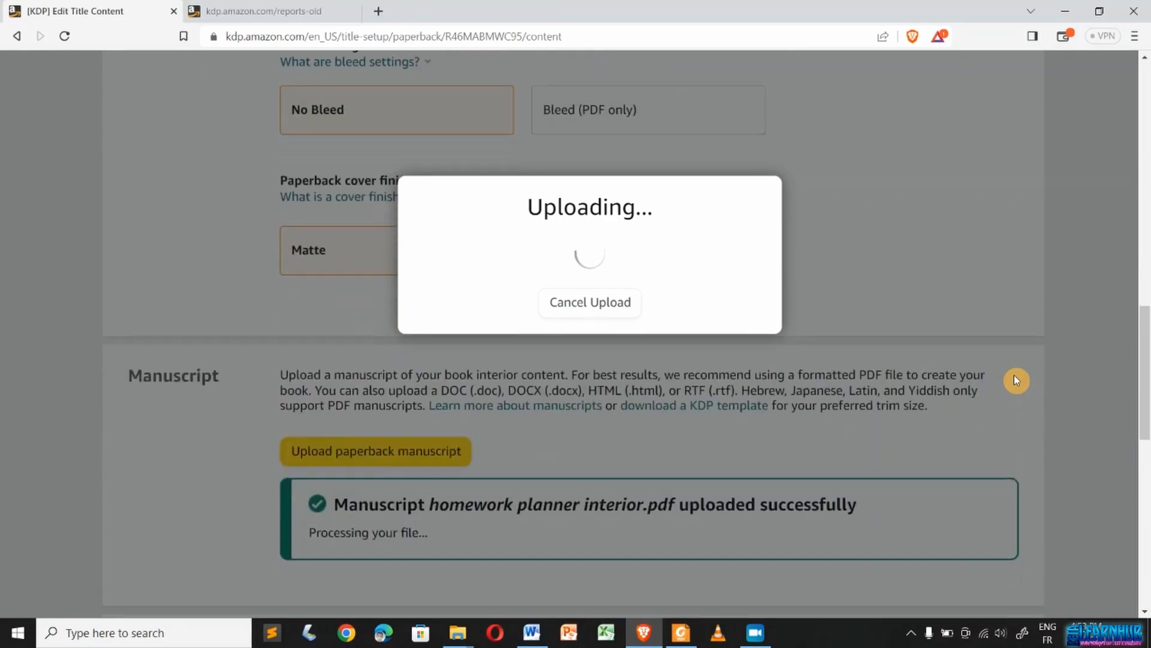
{"action": "scroll", "coordinate": [1015, 381], "scroll_direction": "down", "scroll_amount": 5}
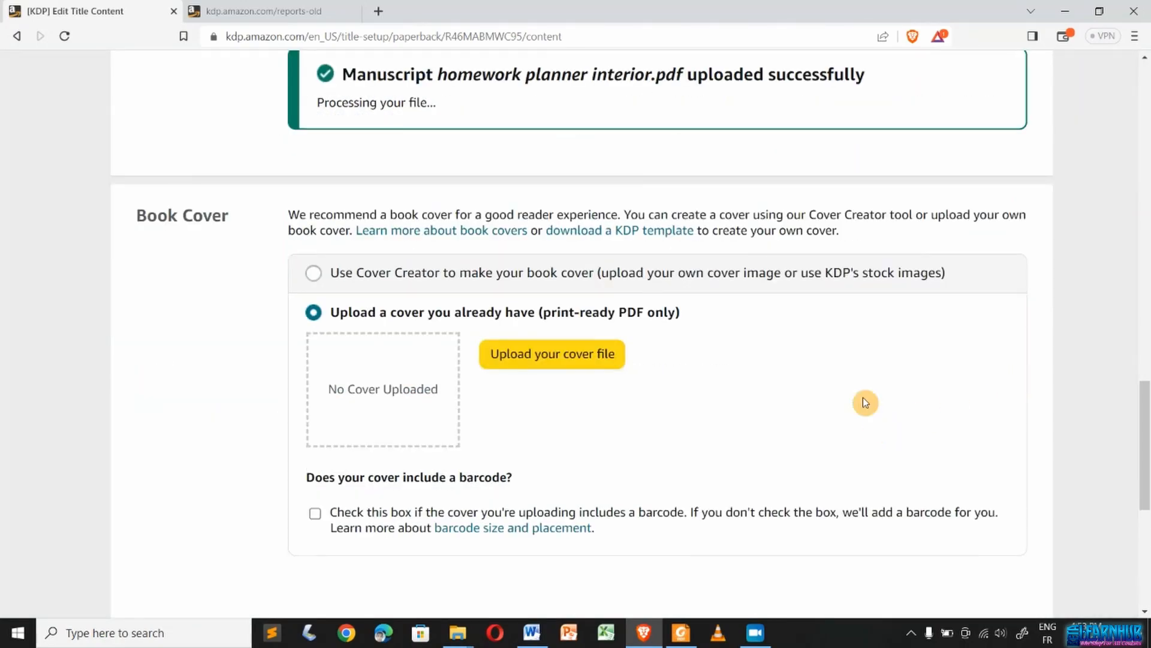
- Launch the book previewer for the uploaded manuscript and cover
{"action": "scroll", "coordinate": [865, 402], "scroll_direction": "down", "scroll_amount": 3}
{"action": "scroll", "coordinate": [866, 402], "scroll_direction": "down", "scroll_amount": 3}
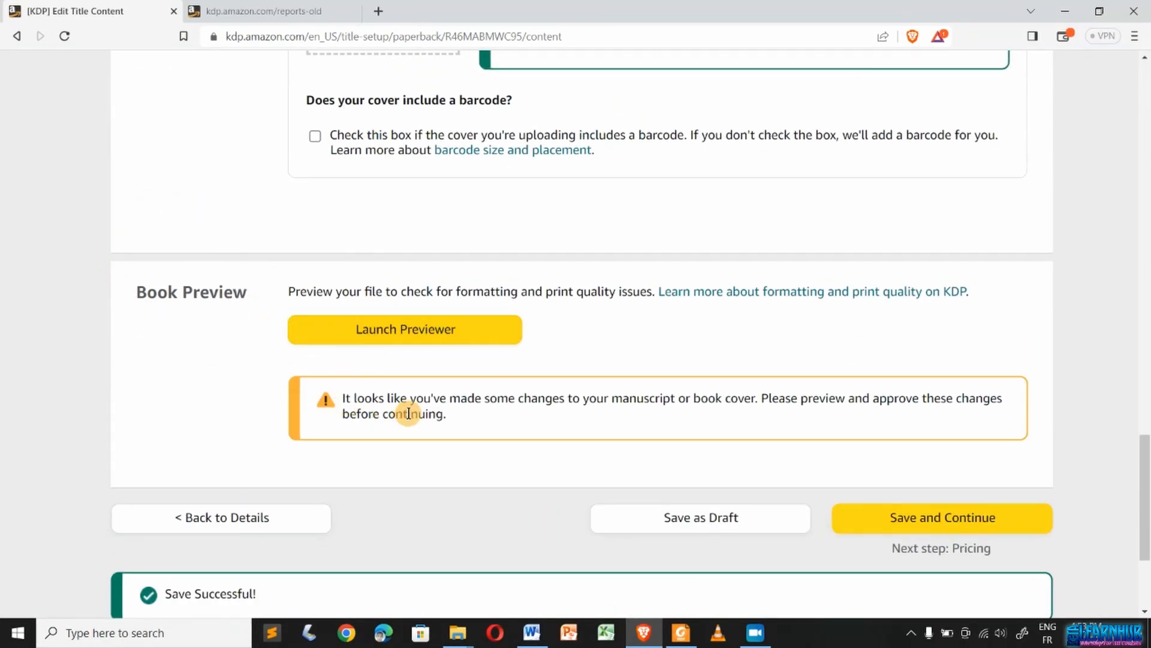
{"action": "left_click", "coordinate": [381, 329]}
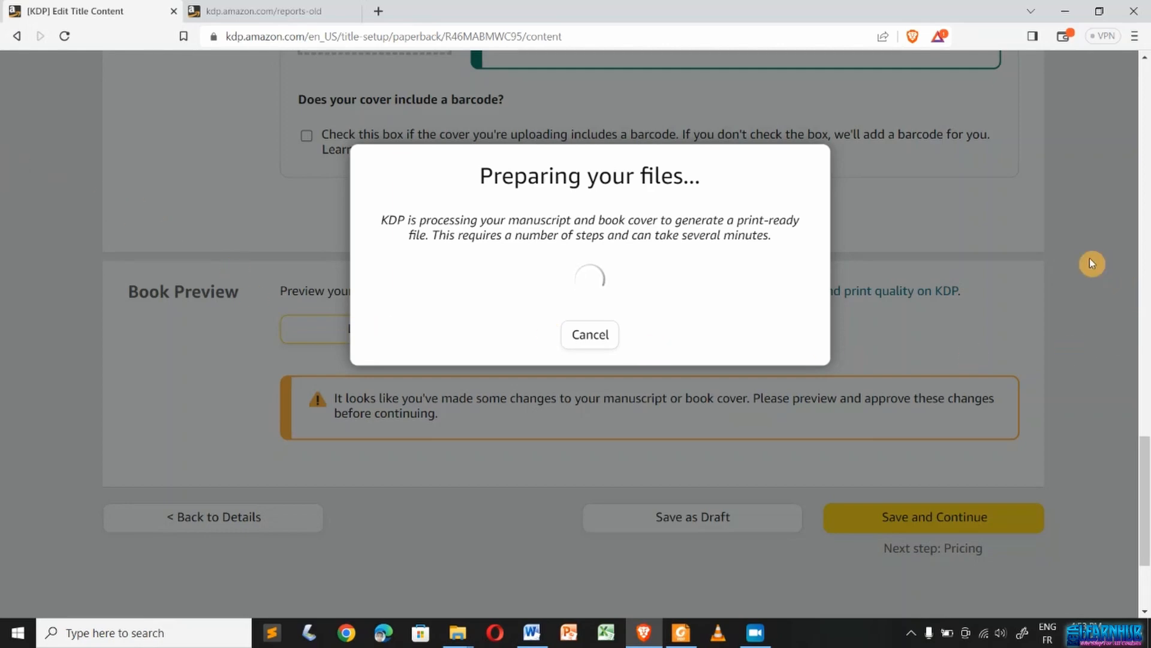
{"action": "scroll", "coordinate": [1089, 263], "scroll_direction": "up", "scroll_amount": 10}
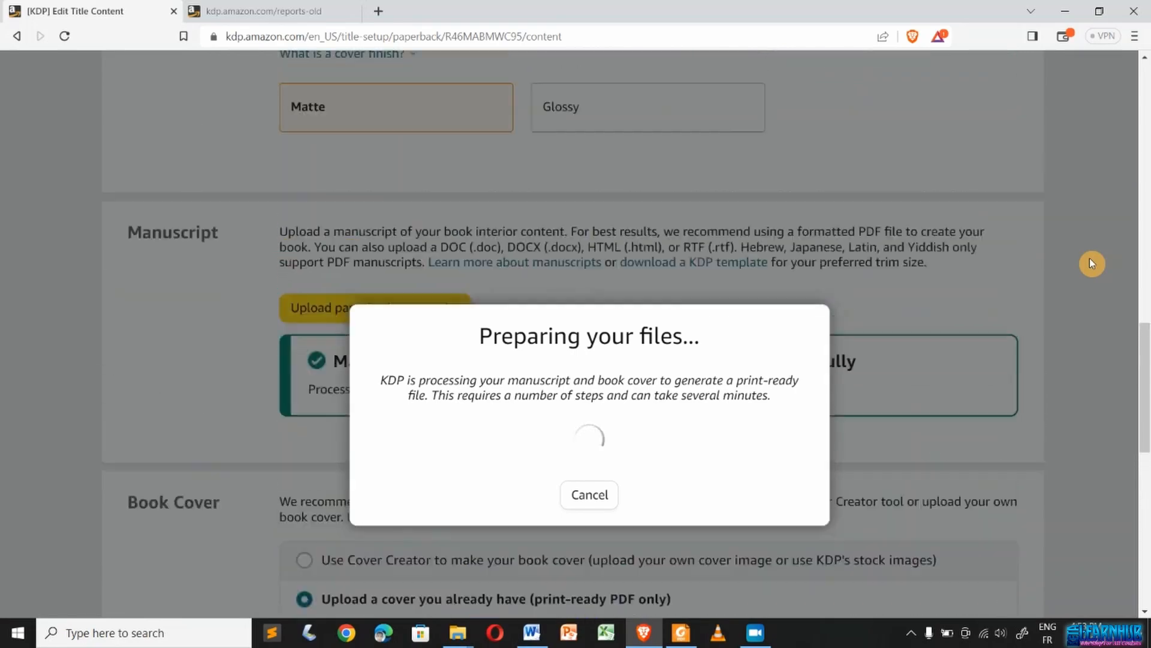
{"action": "scroll", "coordinate": [1090, 262], "scroll_direction": "up", "scroll_amount": 10}
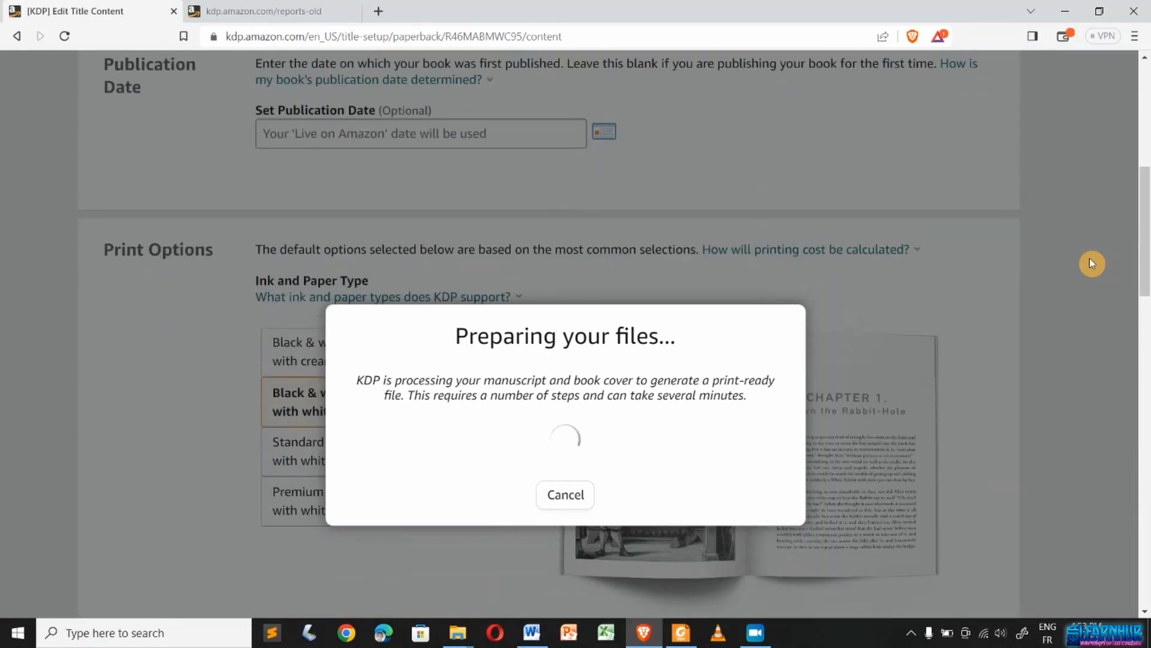
{"action": "scroll", "coordinate": [1089, 263], "scroll_direction": "up", "scroll_amount": 5}
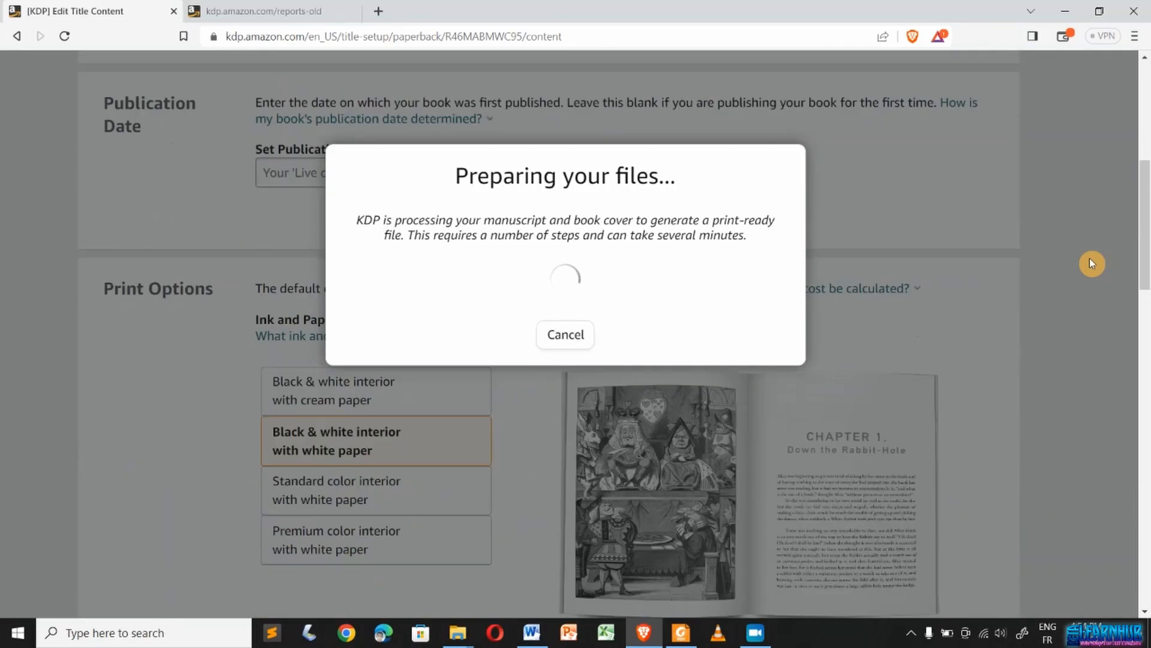
{"action": "scroll", "coordinate": [1089, 262], "scroll_direction": "down", "scroll_amount": 6}
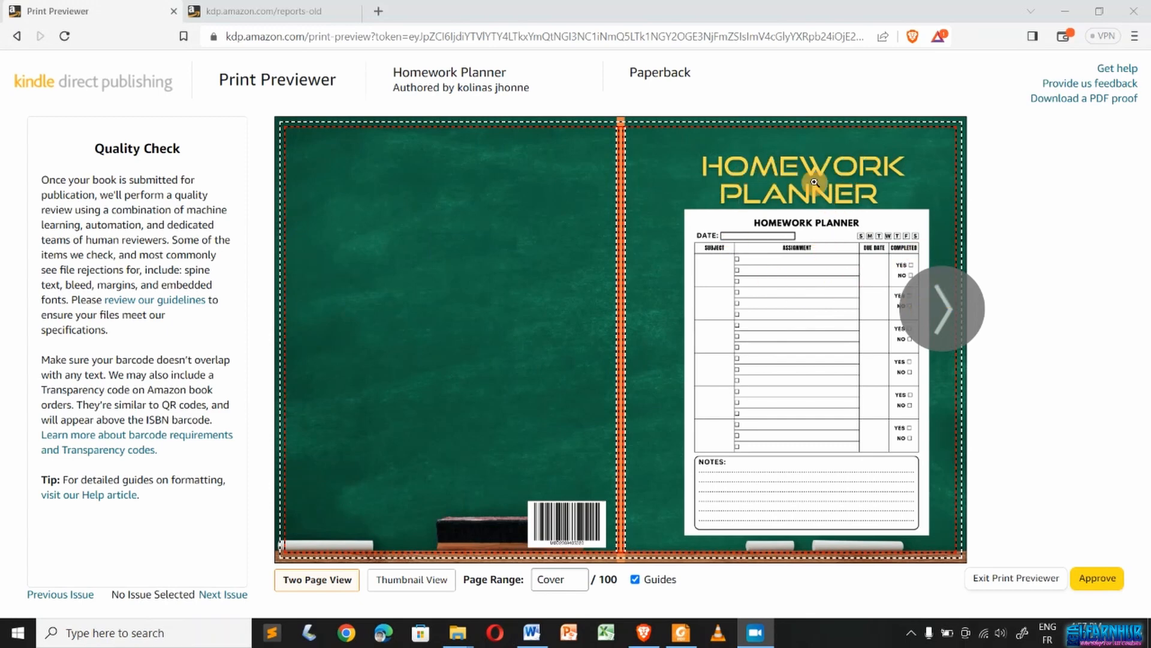
- Page through the print preview from the cover to pages 4-5 and approve the proof
{"action": "left_click", "coordinate": [933, 310]}
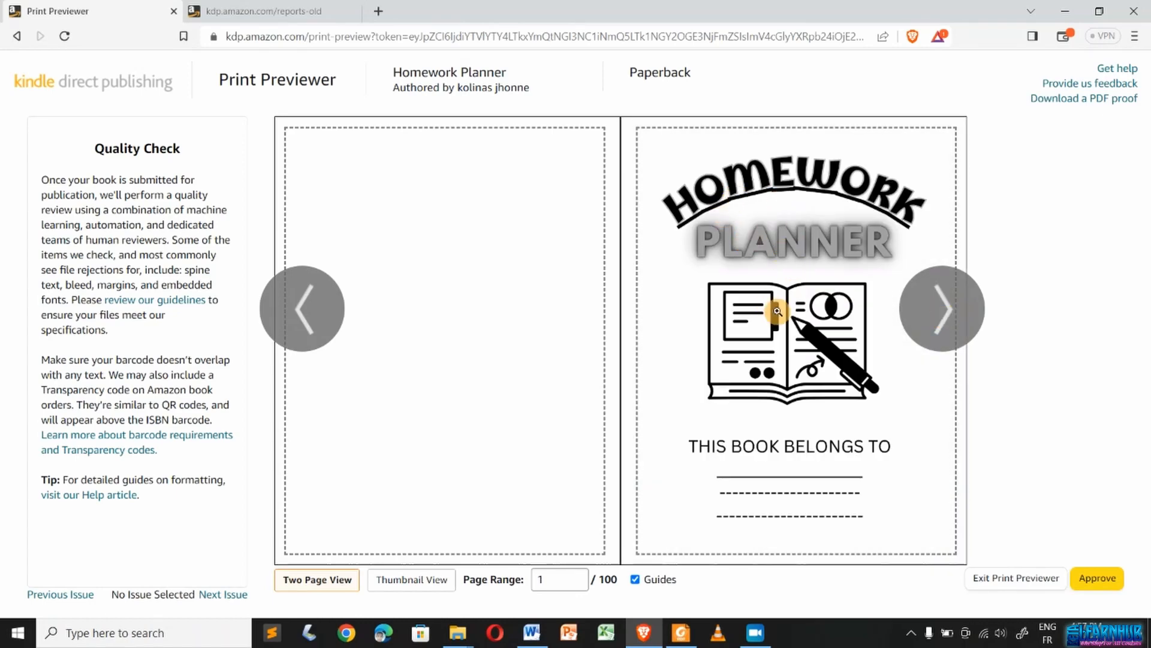
{"action": "left_click", "coordinate": [931, 306]}
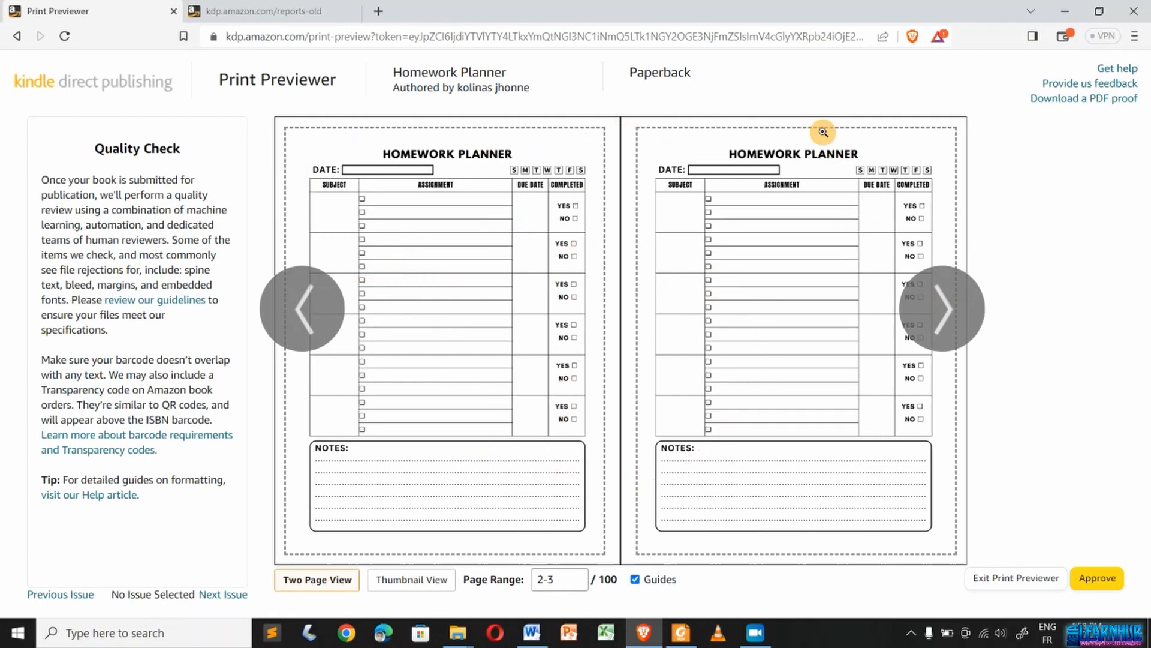
{"action": "left_click", "coordinate": [943, 316]}
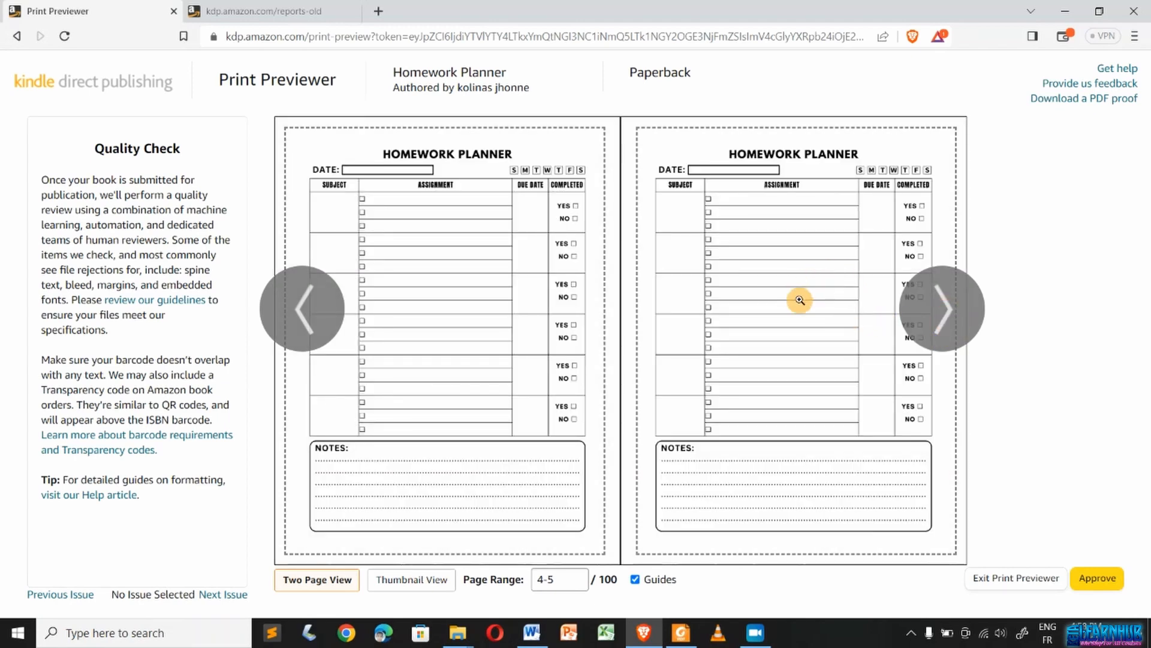
{"action": "left_click", "coordinate": [1094, 581]}
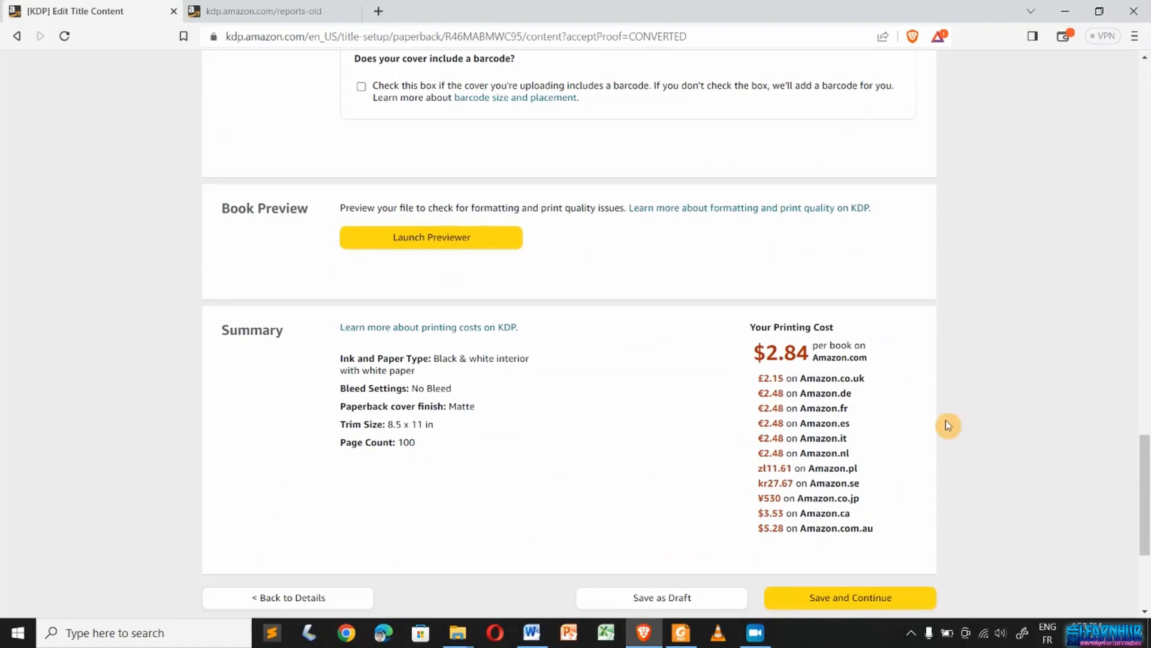
- Examine the printing costs per marketplace in the summary, and save the paperback content to continue to pricing
{"action": "scroll", "coordinate": [671, 375], "scroll_direction": "up", "scroll_amount": 5, "text": "ctrl"}
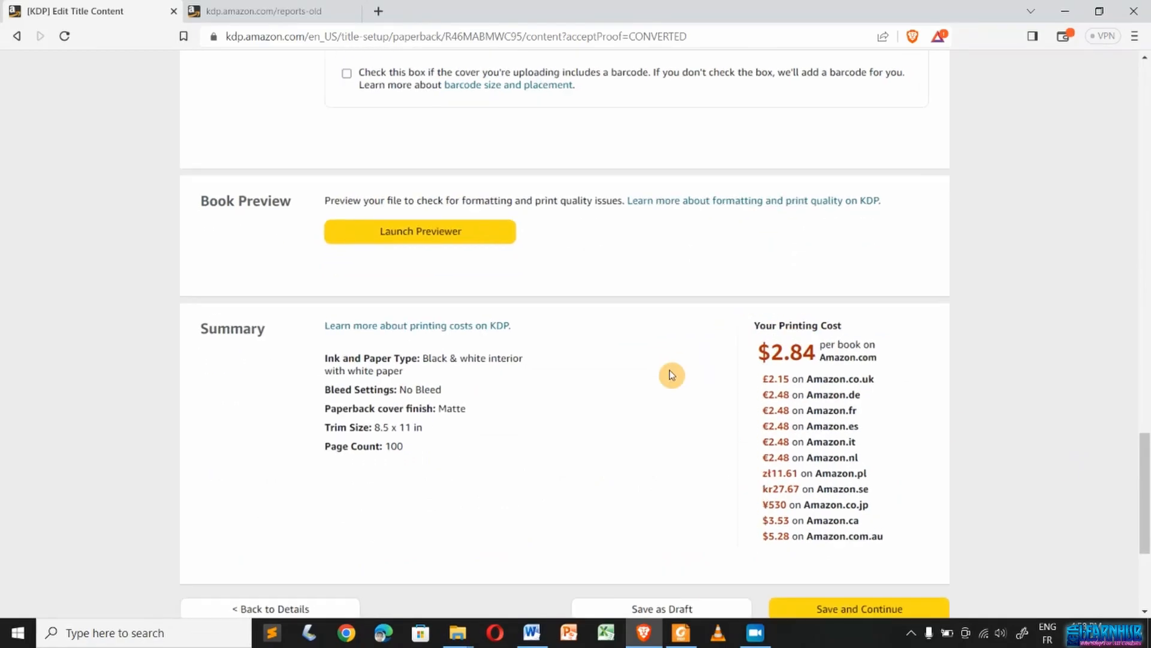
{"action": "scroll", "coordinate": [672, 375], "scroll_direction": "up", "scroll_amount": 3, "text": "ctrl"}
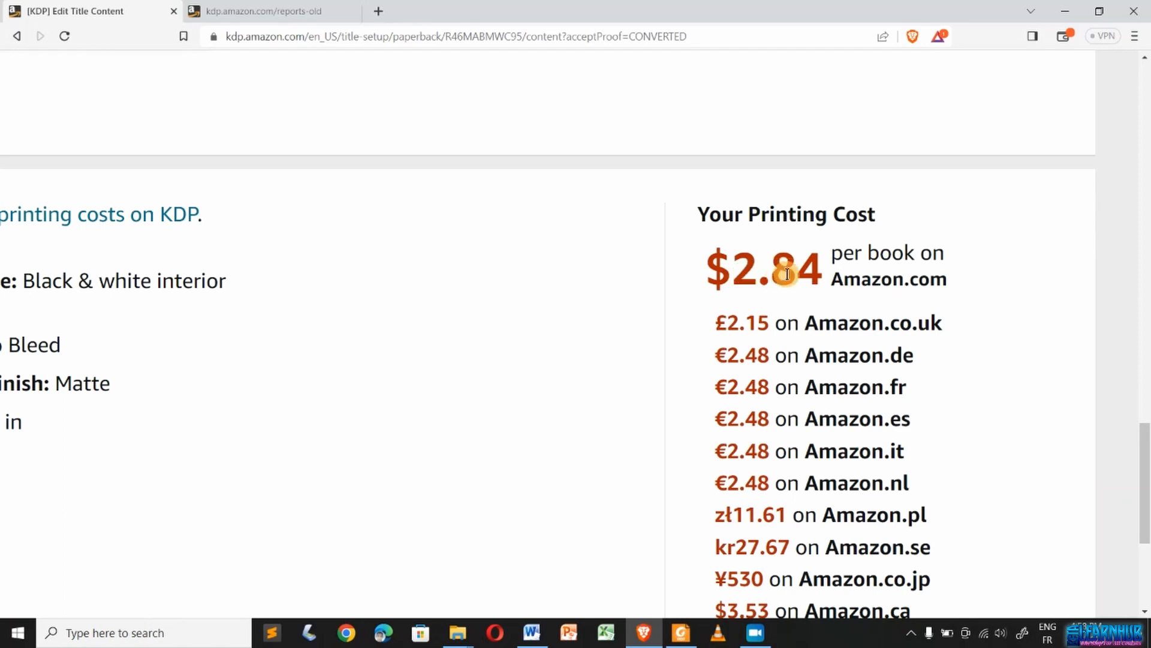
{"action": "scroll", "coordinate": [787, 275], "scroll_direction": "down", "scroll_amount": 2, "text": "ctrl"}
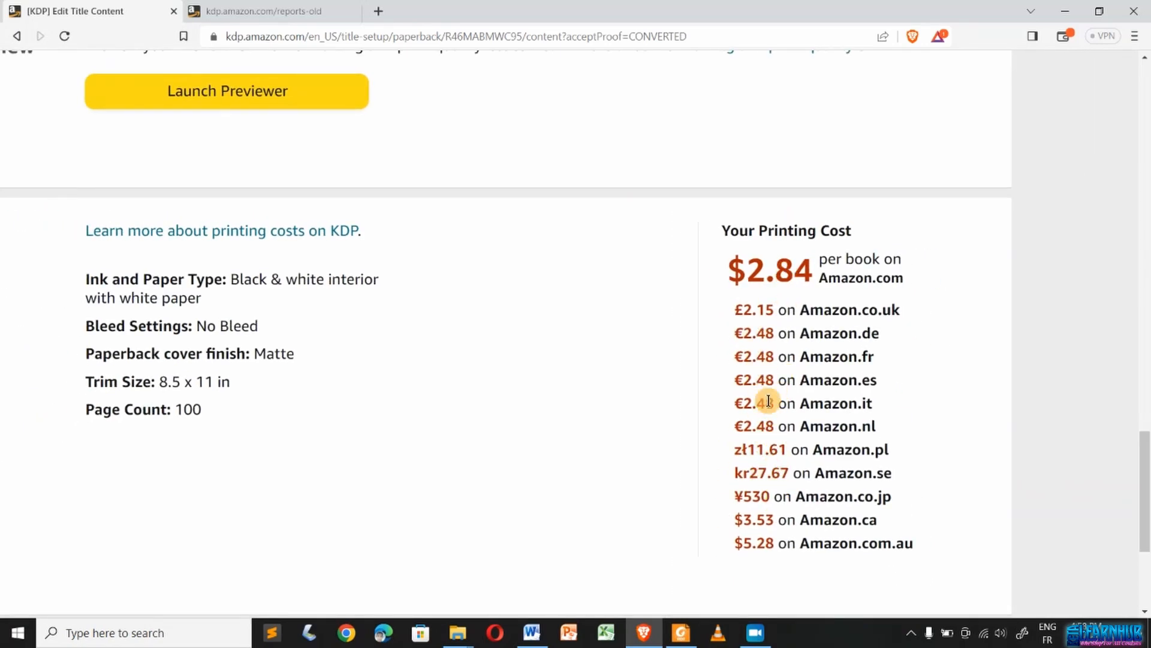
{"action": "scroll", "coordinate": [768, 401], "scroll_direction": "down", "scroll_amount": 3, "text": "ctrl"}
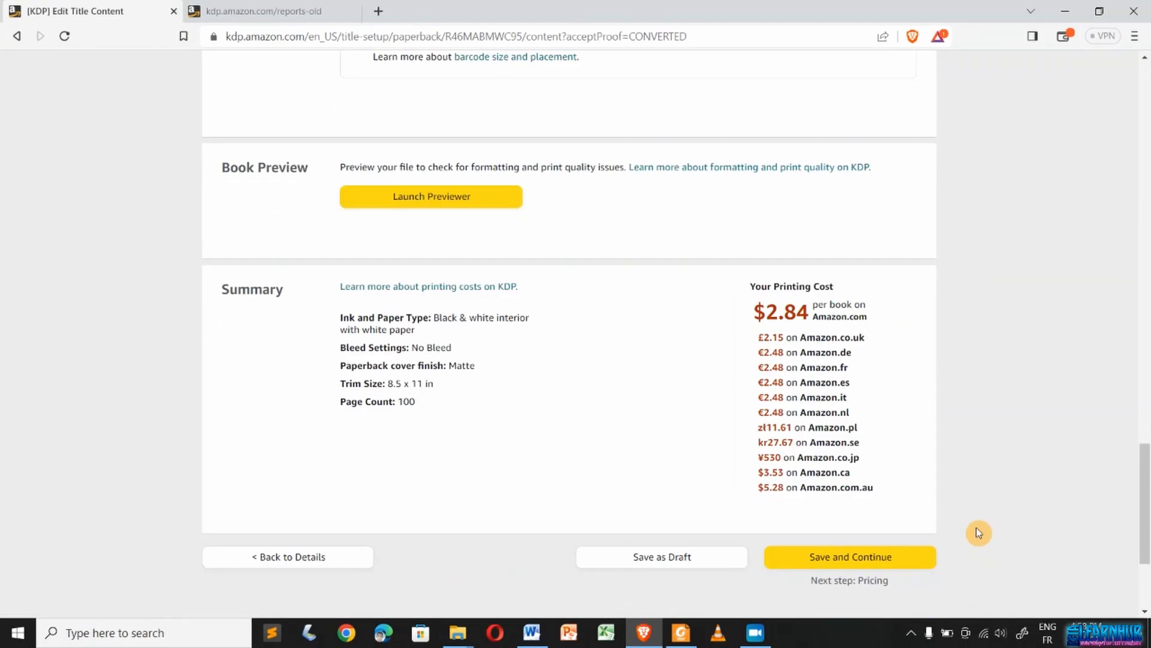
{"action": "scroll", "coordinate": [977, 531], "scroll_direction": "down", "scroll_amount": 1}
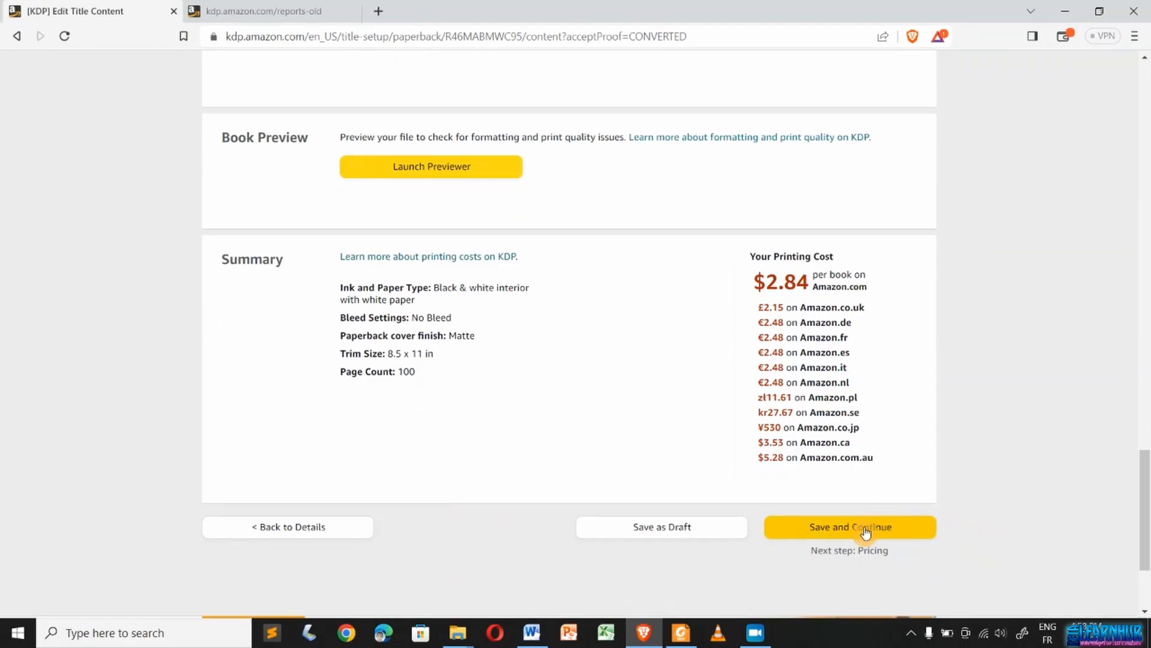
{"action": "left_click", "coordinate": [865, 530]}
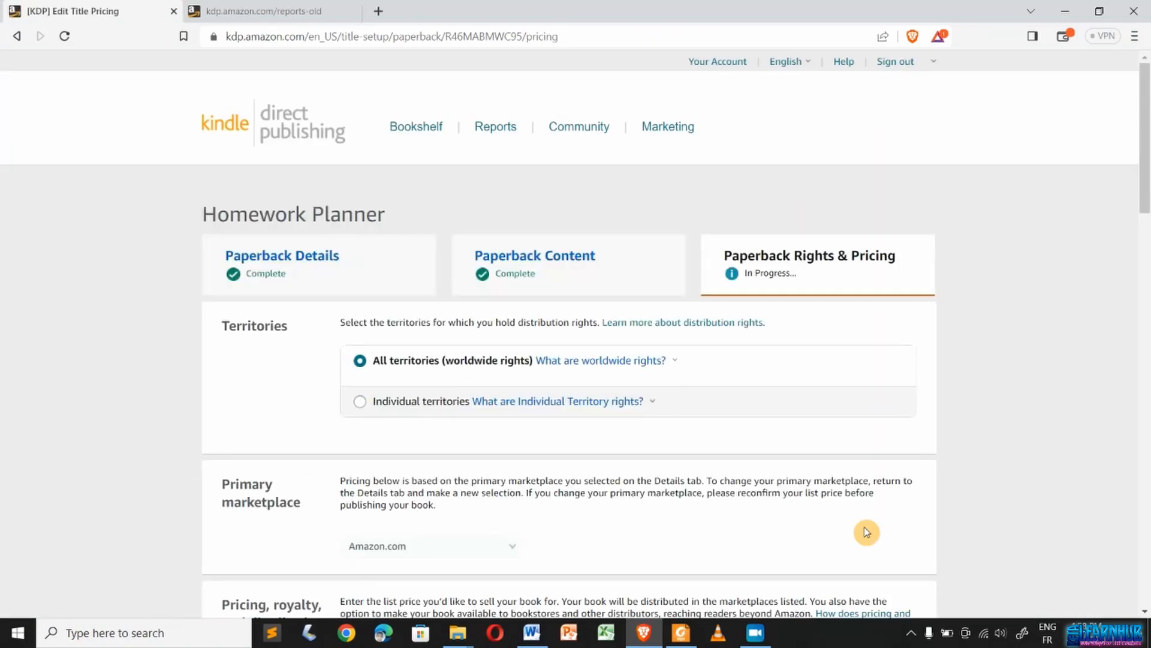
- Set the Amazon.com list price to 7.99 USD in the pricing, royalty and distribution section
{"action": "scroll", "coordinate": [980, 470], "scroll_direction": "down", "scroll_amount": 3}
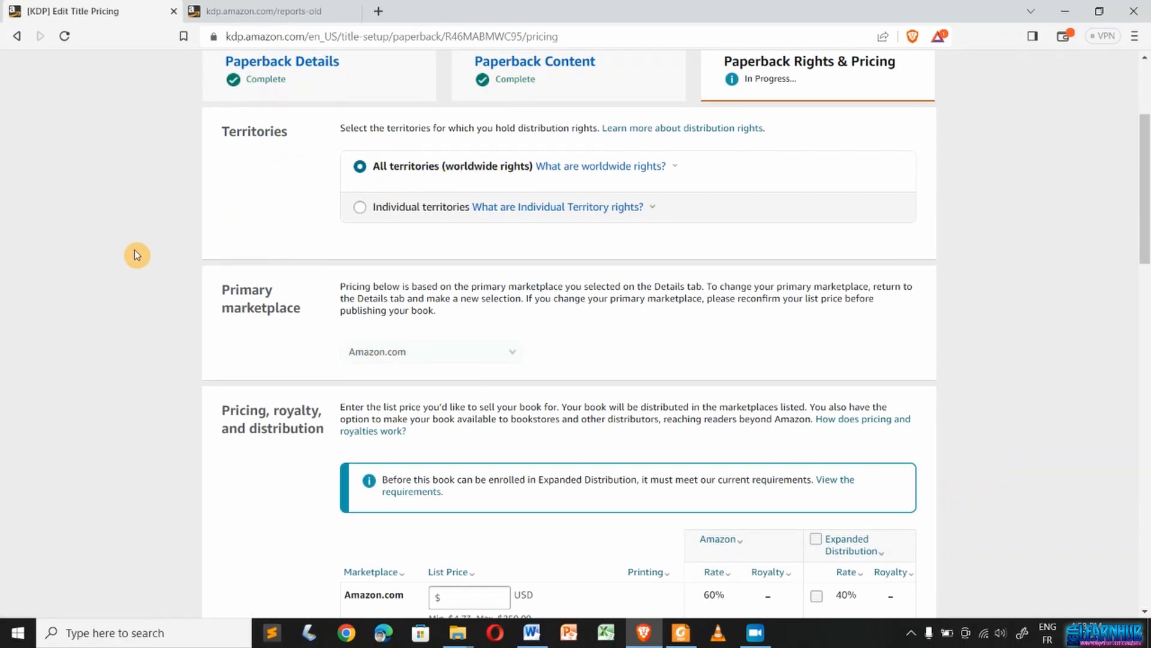
{"action": "scroll", "coordinate": [137, 255], "scroll_direction": "down", "scroll_amount": 2}
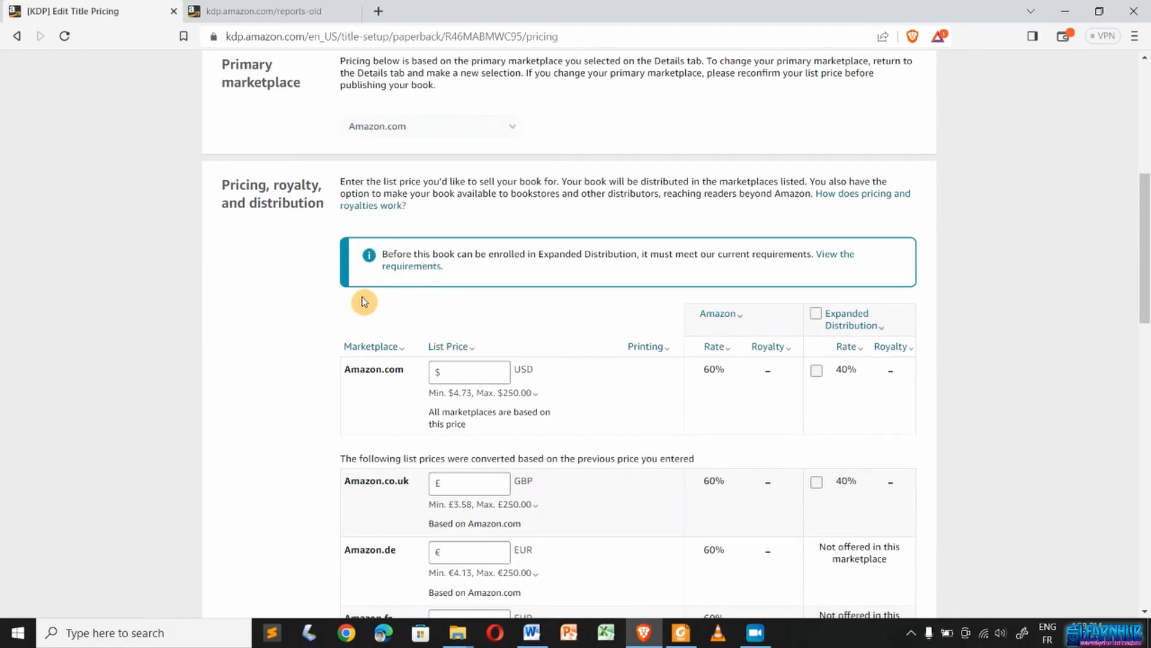
{"action": "scroll", "coordinate": [261, 414], "scroll_direction": "down", "scroll_amount": 2}
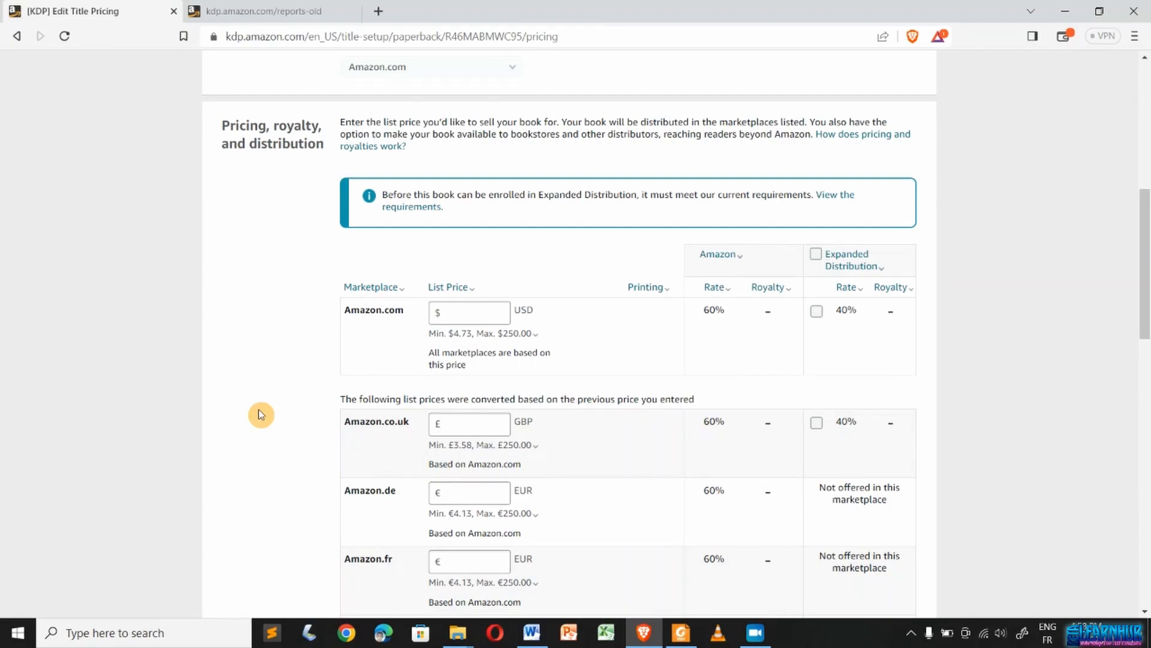
{"action": "key", "text": "ctrl+plus"}
{"action": "key", "text": "ctrl+plus"}
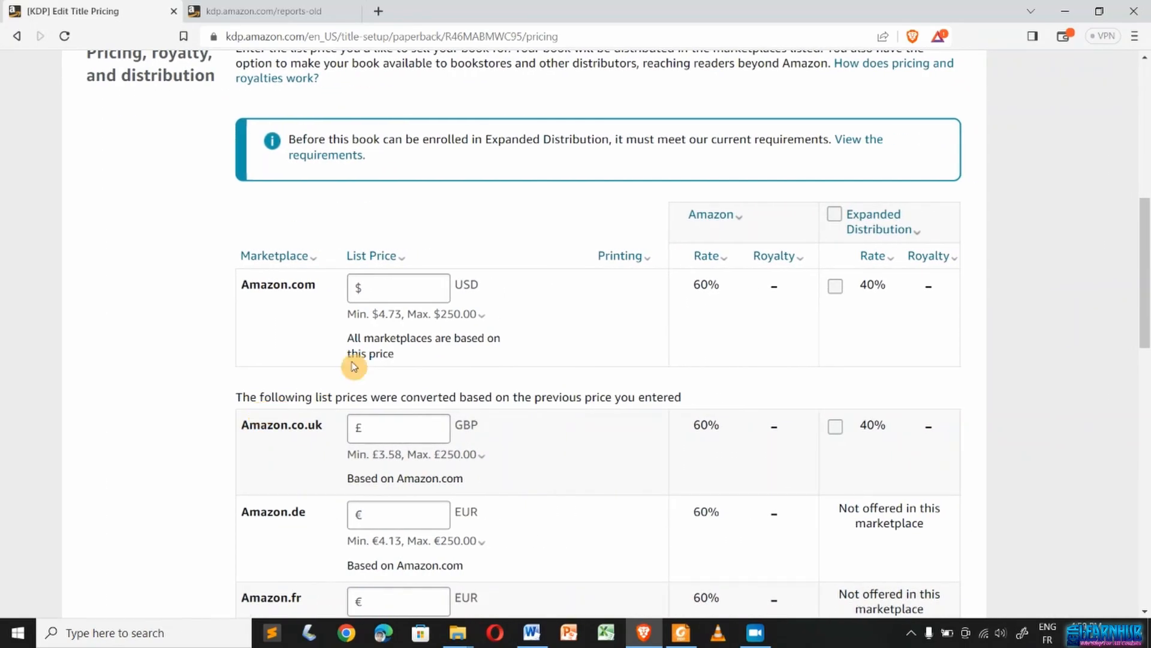
{"action": "left_click", "coordinate": [416, 290]}
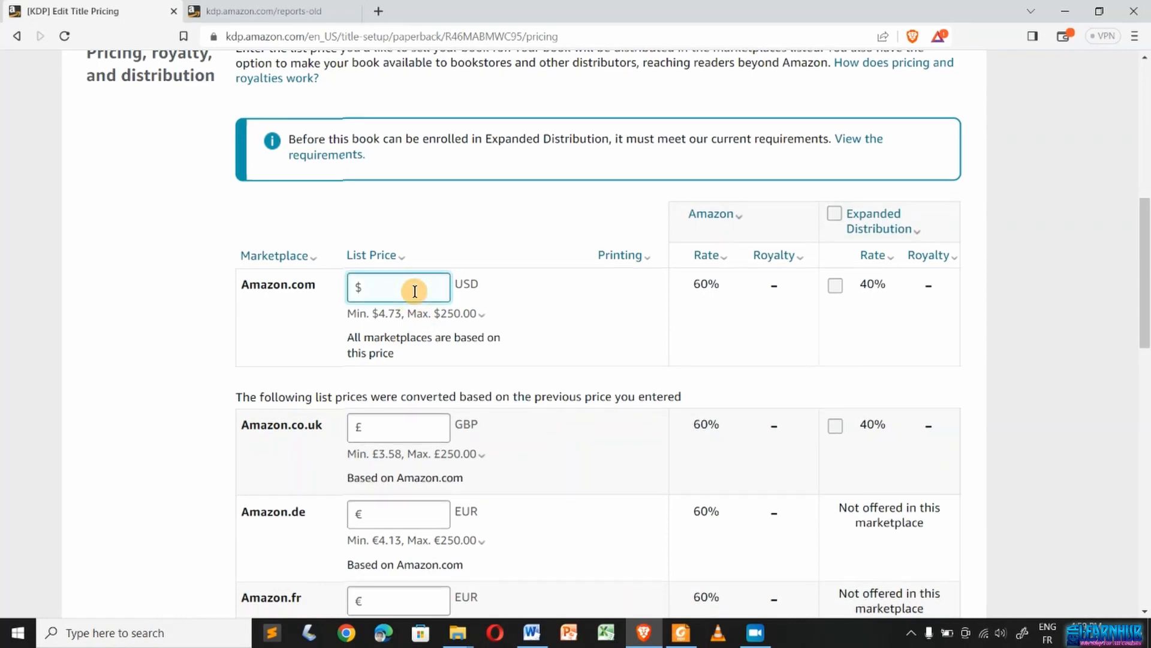
{"action": "type", "text": "7.99"}
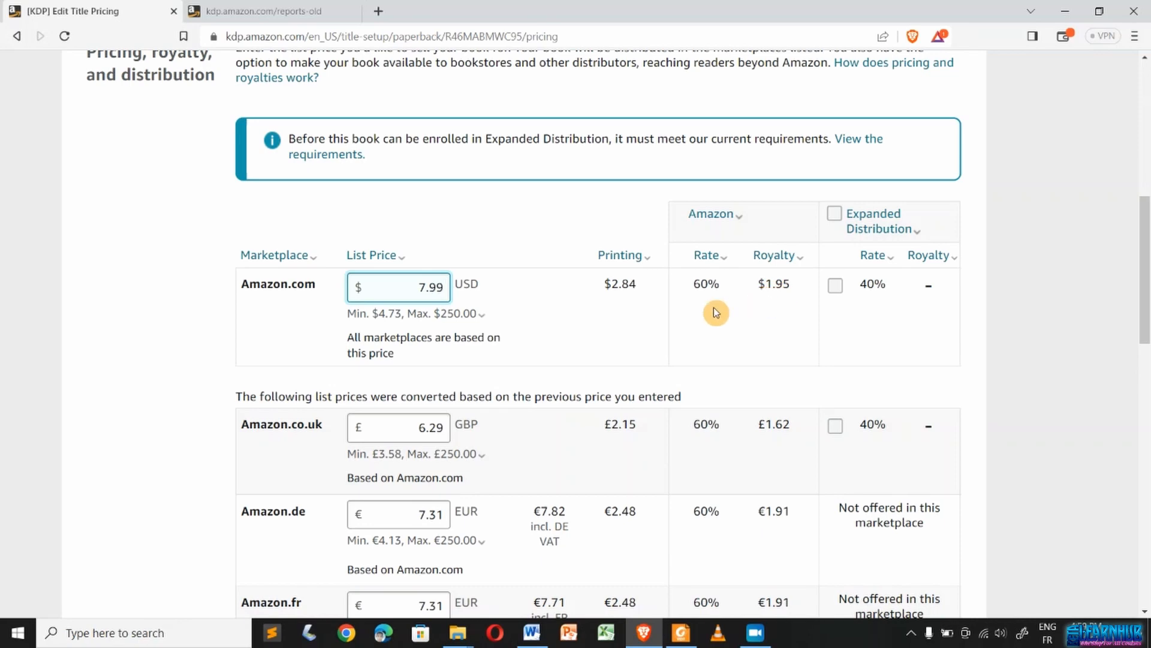
- Read the explanation of the Amazon.com minimum list price and examine the converted prices for the other marketplaces
{"action": "scroll", "coordinate": [745, 292], "scroll_direction": "up", "scroll_amount": 2}
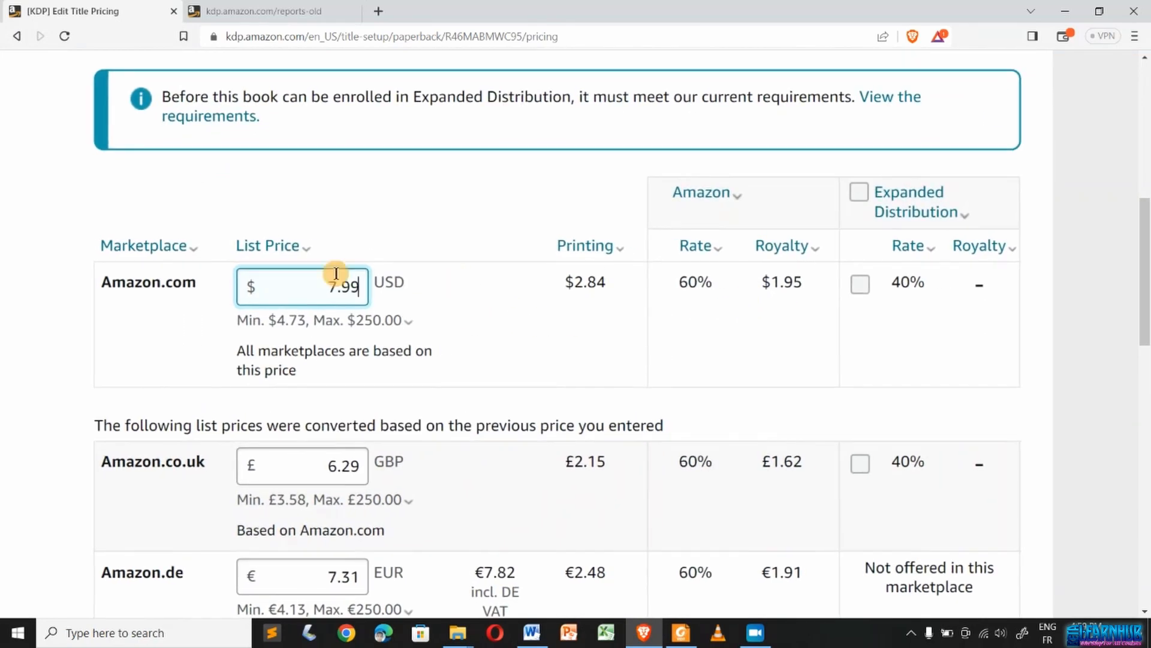
{"action": "left_click", "coordinate": [282, 321]}
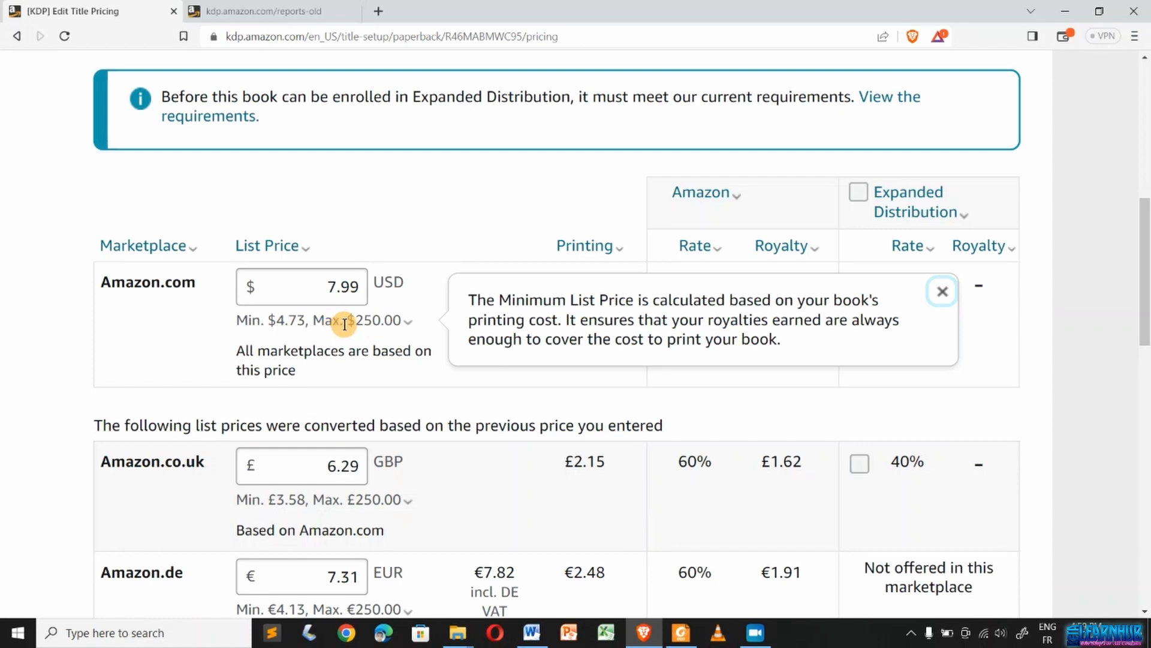
{"action": "left_click", "coordinate": [38, 341]}
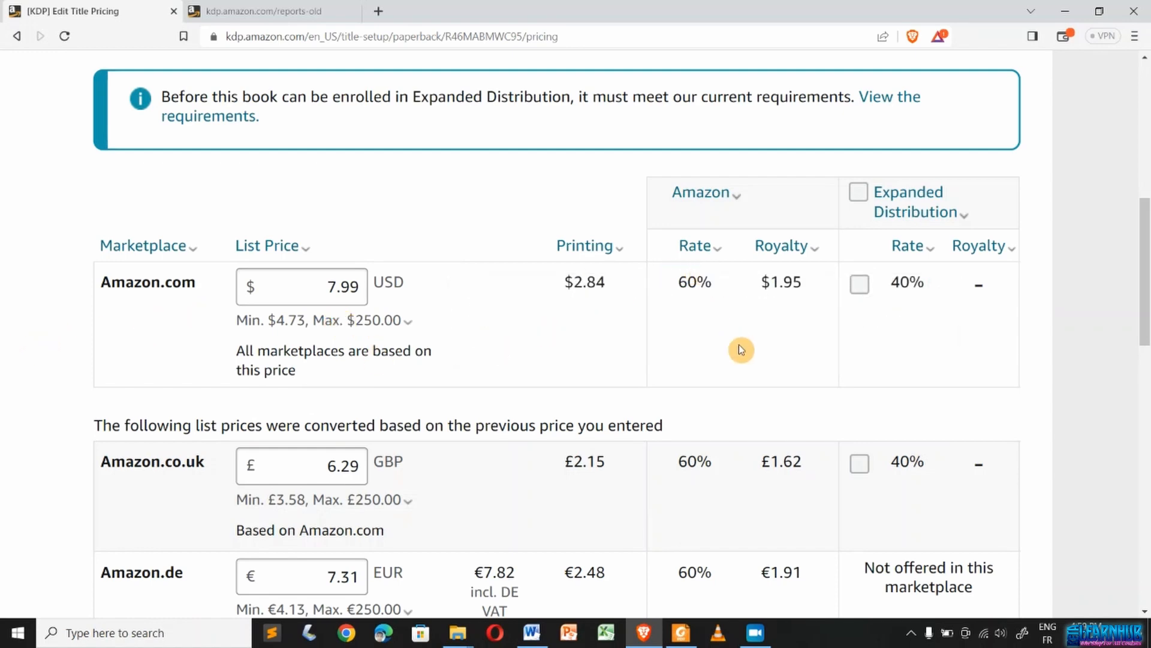
{"action": "key", "text": "ctrl+minus"}
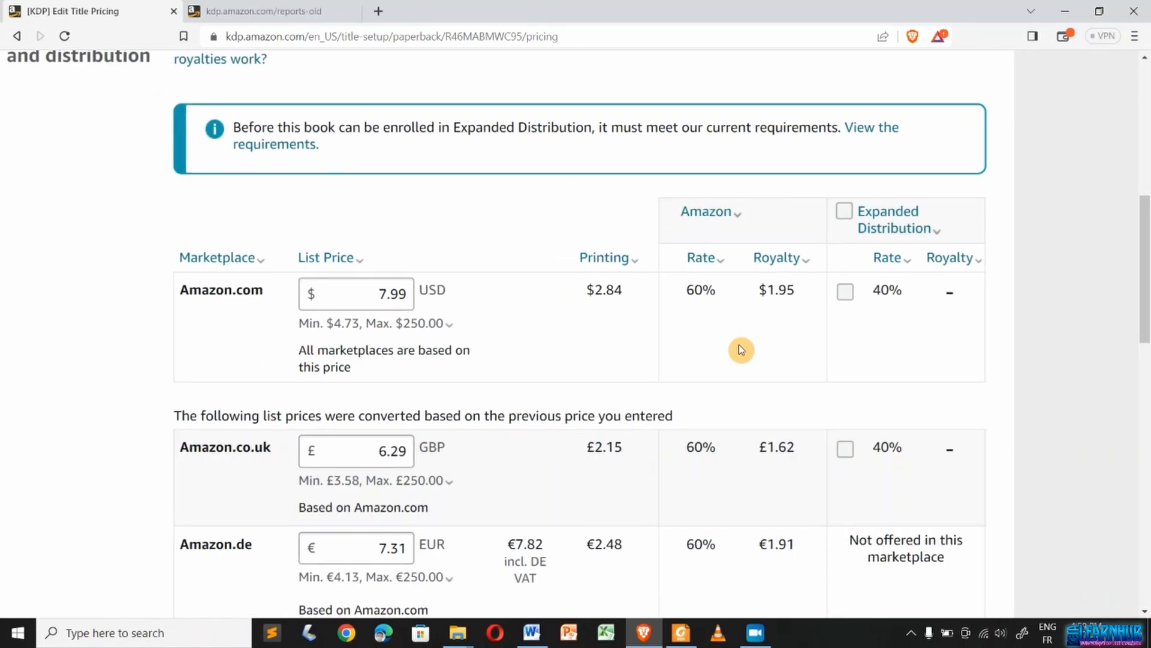
{"action": "scroll", "coordinate": [740, 354], "scroll_direction": "down", "scroll_amount": 2}
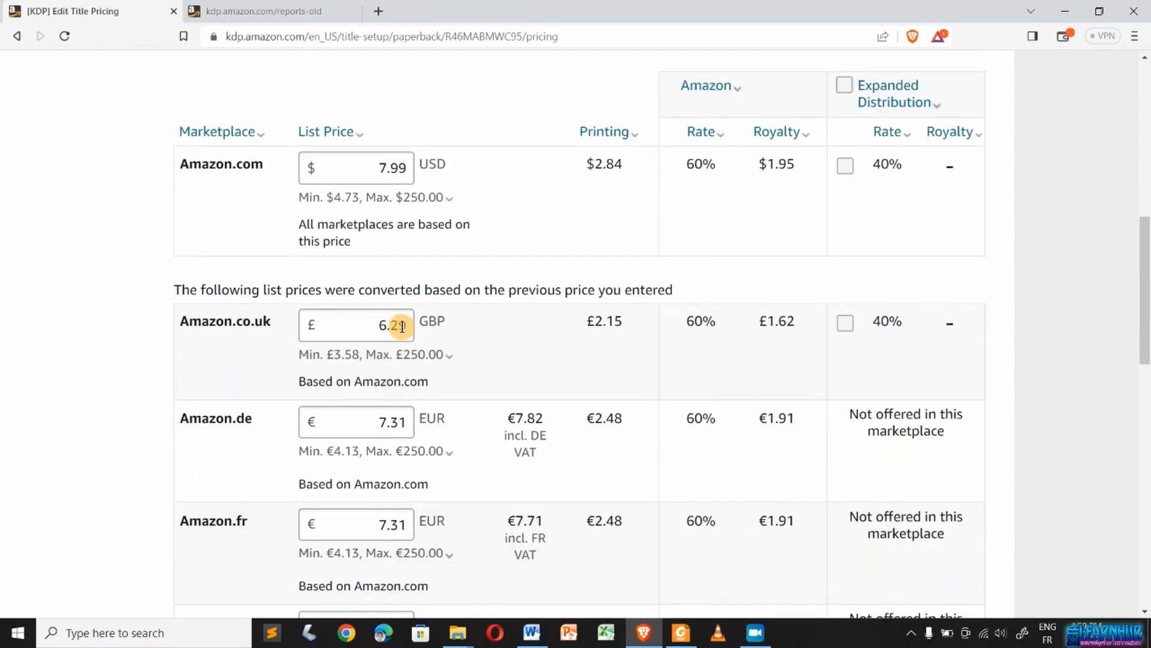
{"action": "left_click", "coordinate": [393, 354]}
{"action": "left_click", "coordinate": [396, 484]}
{"action": "scroll", "coordinate": [401, 455], "scroll_direction": "down", "scroll_amount": 1}
{"action": "scroll", "coordinate": [406, 430], "scroll_direction": "up", "scroll_amount": 2}
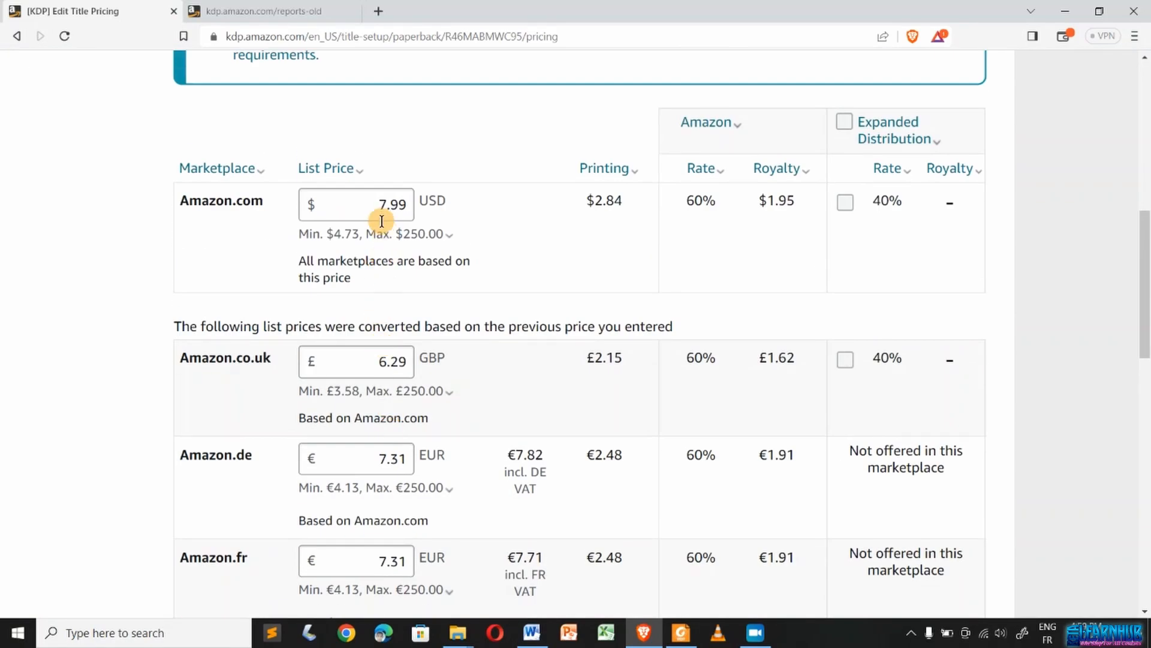
- Set the Amazon.com list price to 9.99 USD and check the royalty
{"action": "left_click", "coordinate": [382, 199]}
{"action": "double_click", "coordinate": [382, 200]}
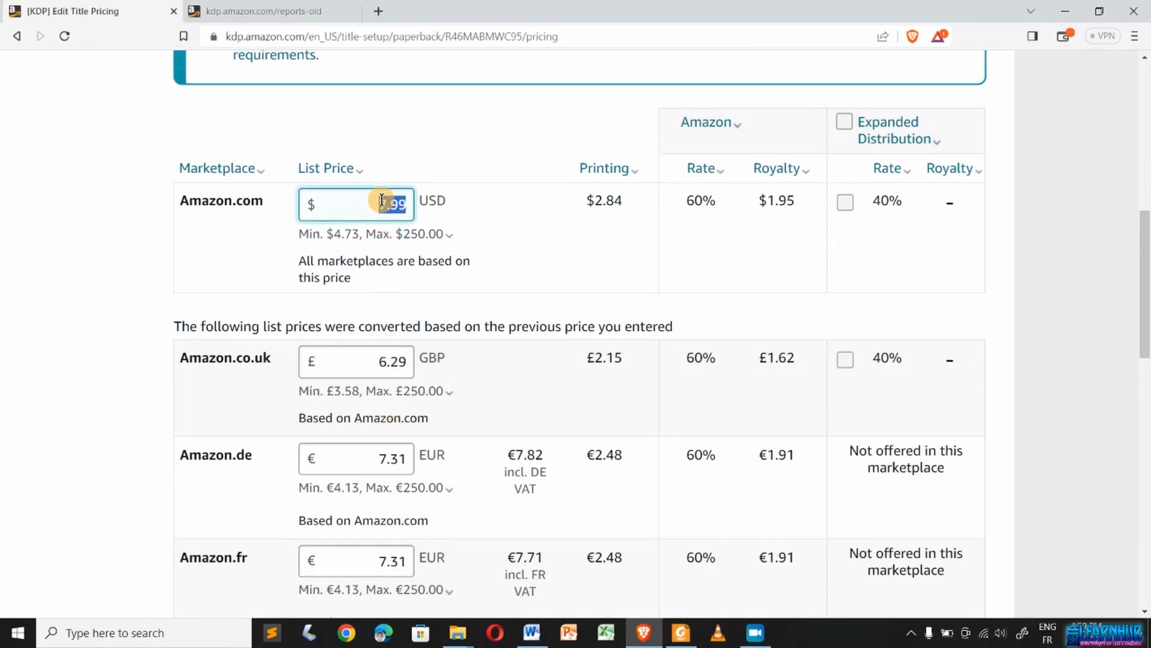
{"action": "type", "text": "9.99"}
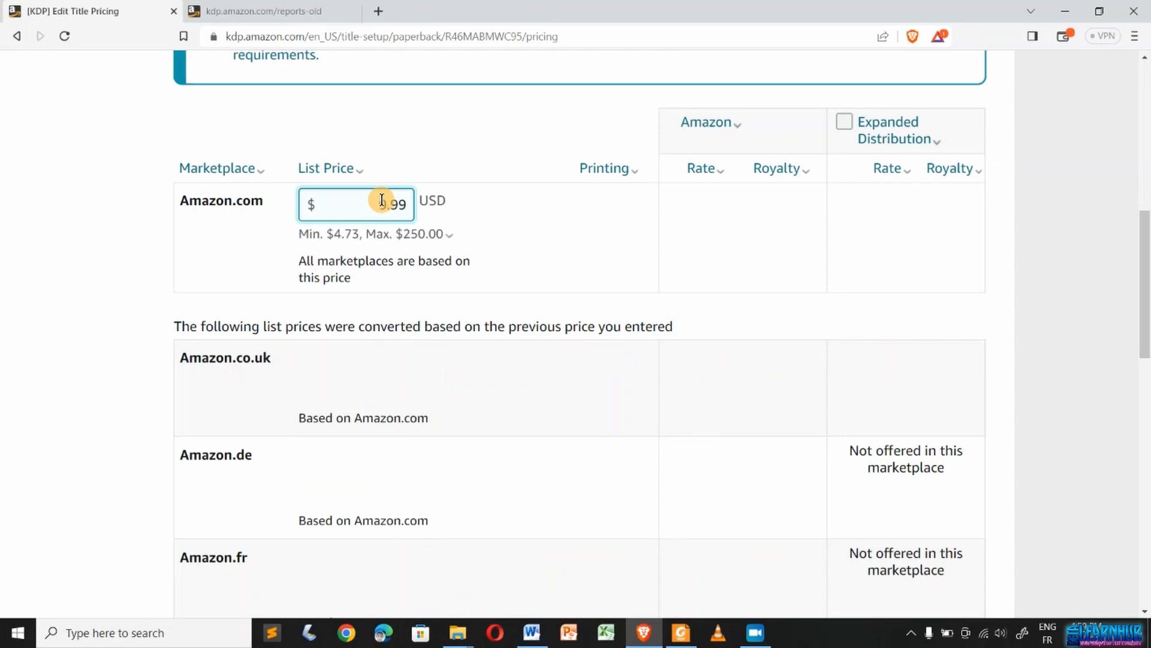
{"action": "scroll", "coordinate": [784, 209], "scroll_direction": "up", "scroll_amount": 2}
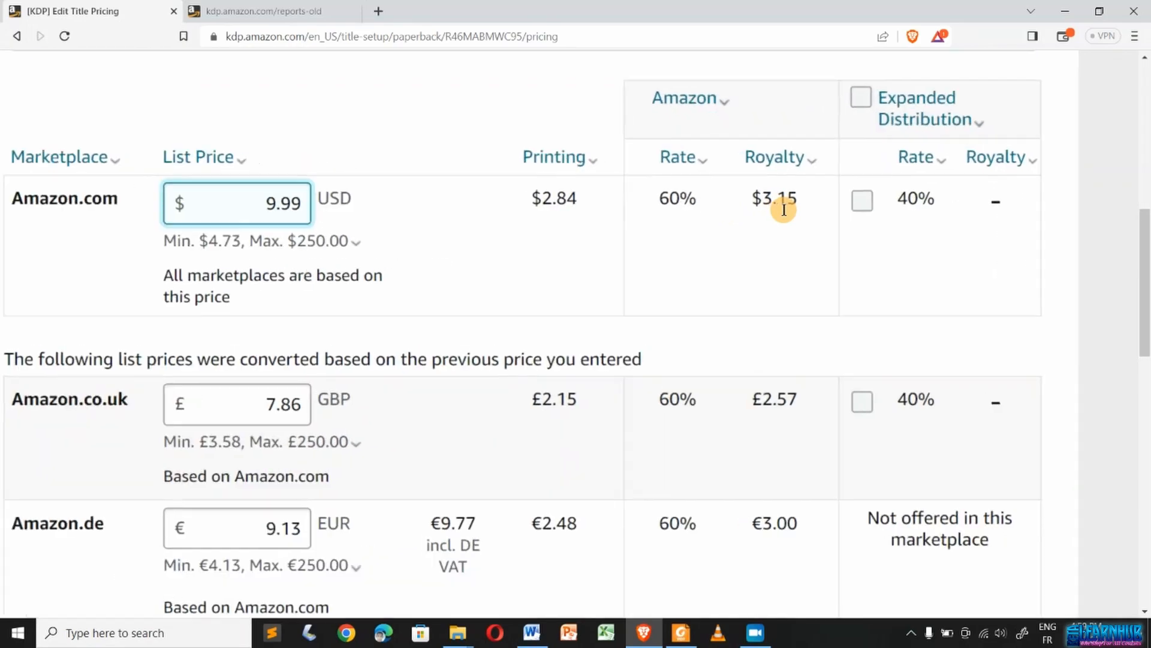
{"action": "scroll", "coordinate": [783, 210], "scroll_direction": "up", "scroll_amount": 2}
{"action": "scroll", "coordinate": [784, 209], "scroll_direction": "down", "scroll_amount": 2}
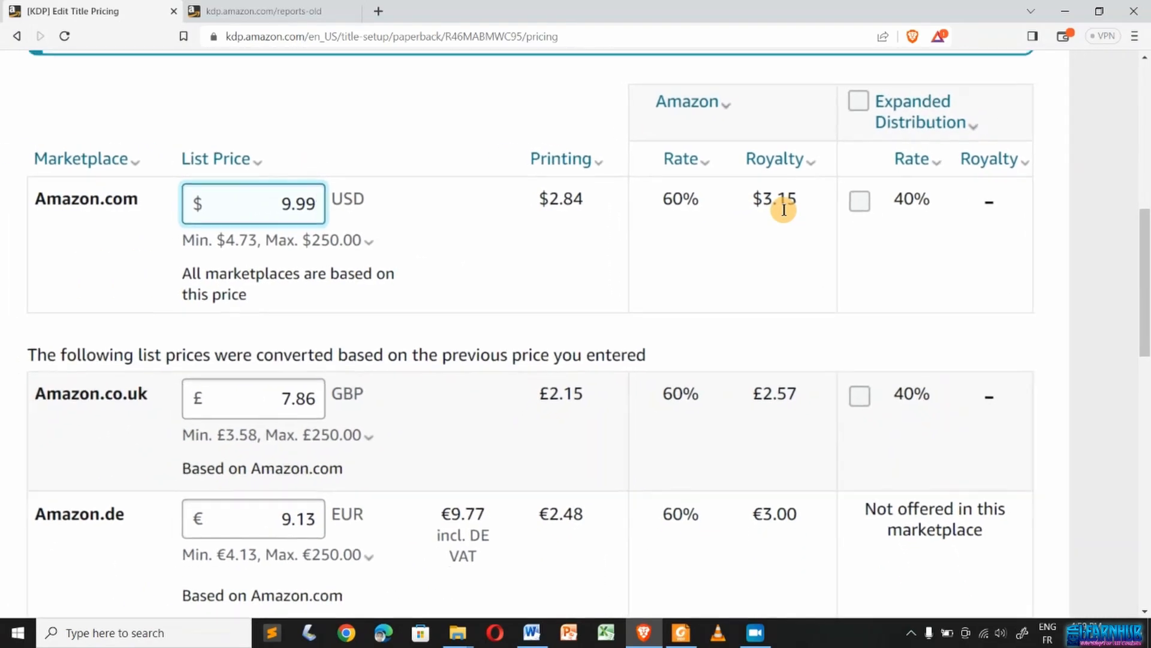
{"action": "scroll", "coordinate": [784, 209], "scroll_direction": "down", "scroll_amount": 1}
{"action": "scroll", "coordinate": [784, 208], "scroll_direction": "down", "scroll_amount": 3}
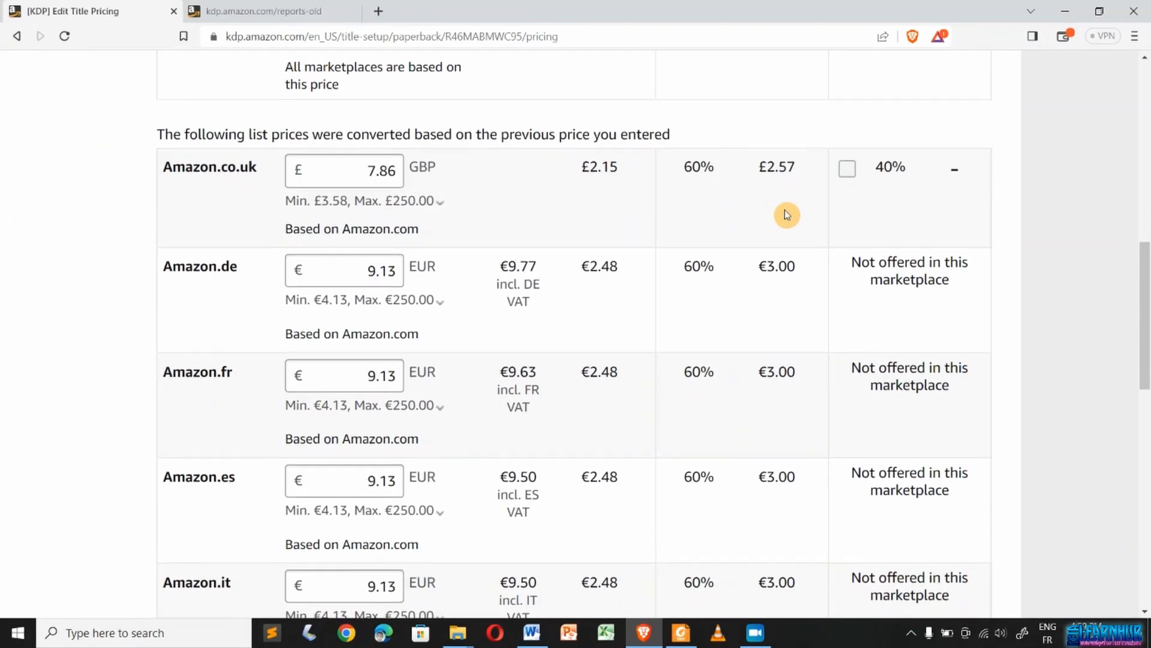
{"action": "scroll", "coordinate": [787, 215], "scroll_direction": "down", "scroll_amount": 1}
{"action": "left_click", "coordinate": [470, 128]}
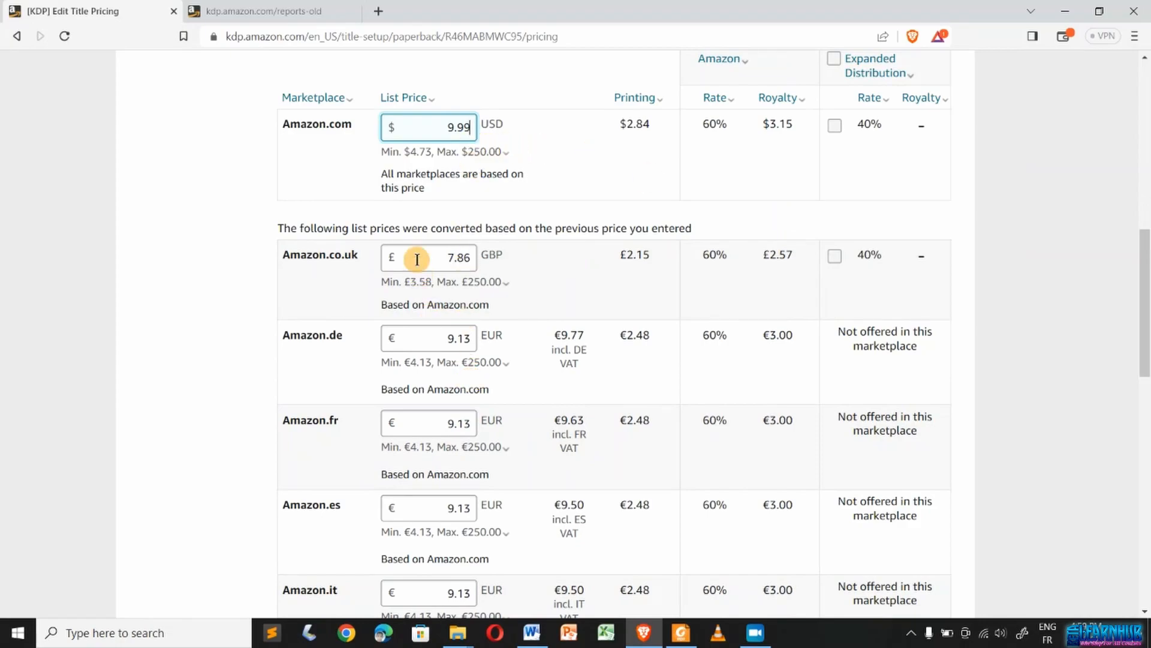
- Set the Amazon.co.jp list price to 9999 JPY
{"action": "scroll", "coordinate": [450, 432], "scroll_direction": "down", "scroll_amount": 5}
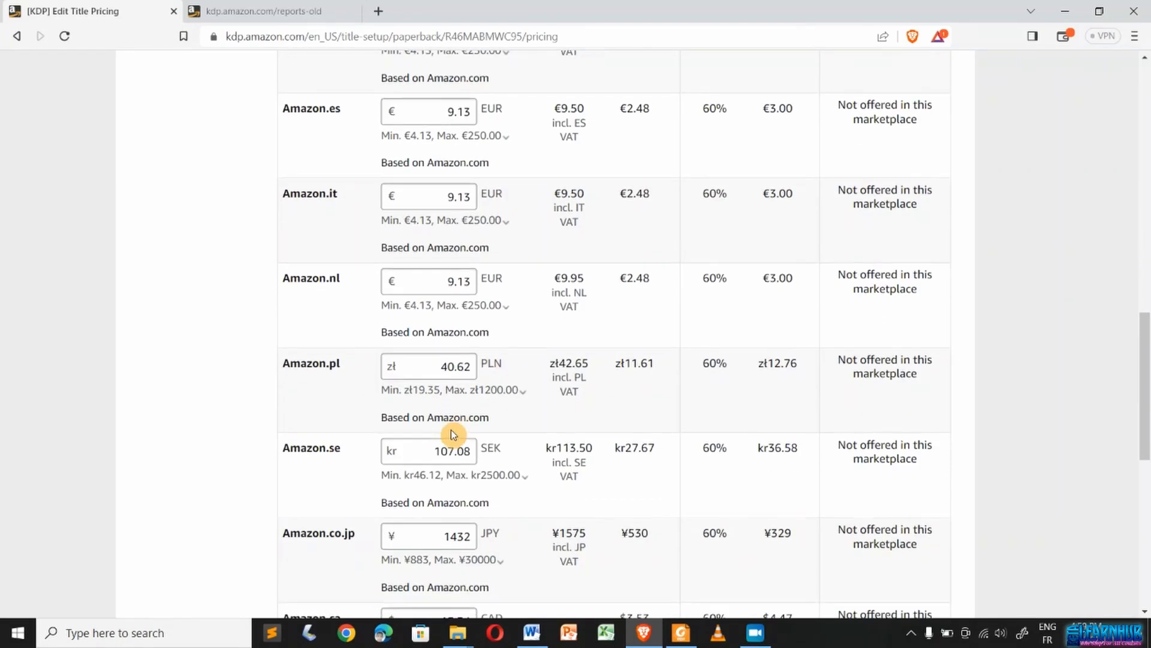
{"action": "scroll", "coordinate": [456, 507], "scroll_direction": "down", "scroll_amount": 1}
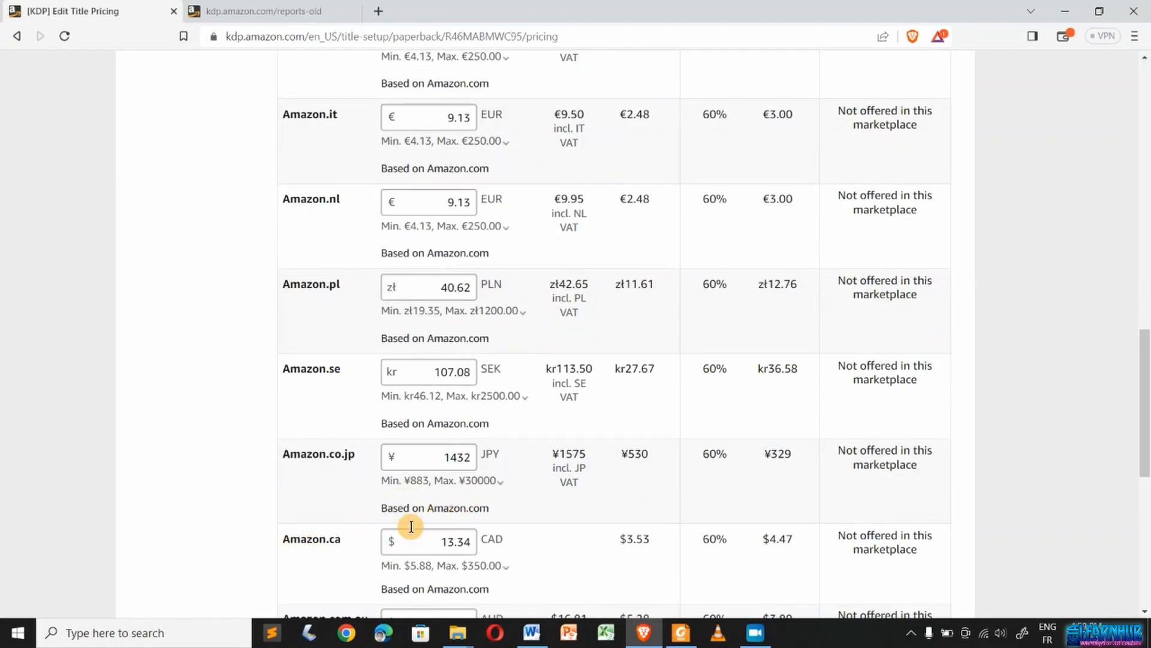
{"action": "double_click", "coordinate": [453, 457]}
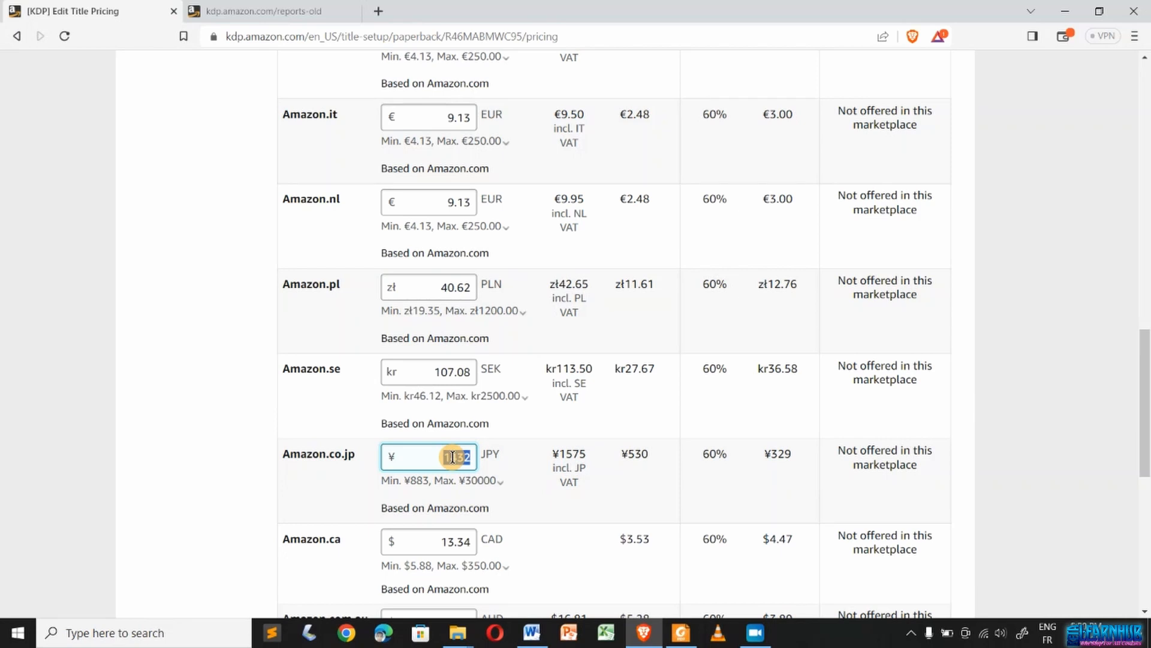
{"action": "type", "text": "99999"}
{"action": "left_click", "coordinate": [774, 457]}
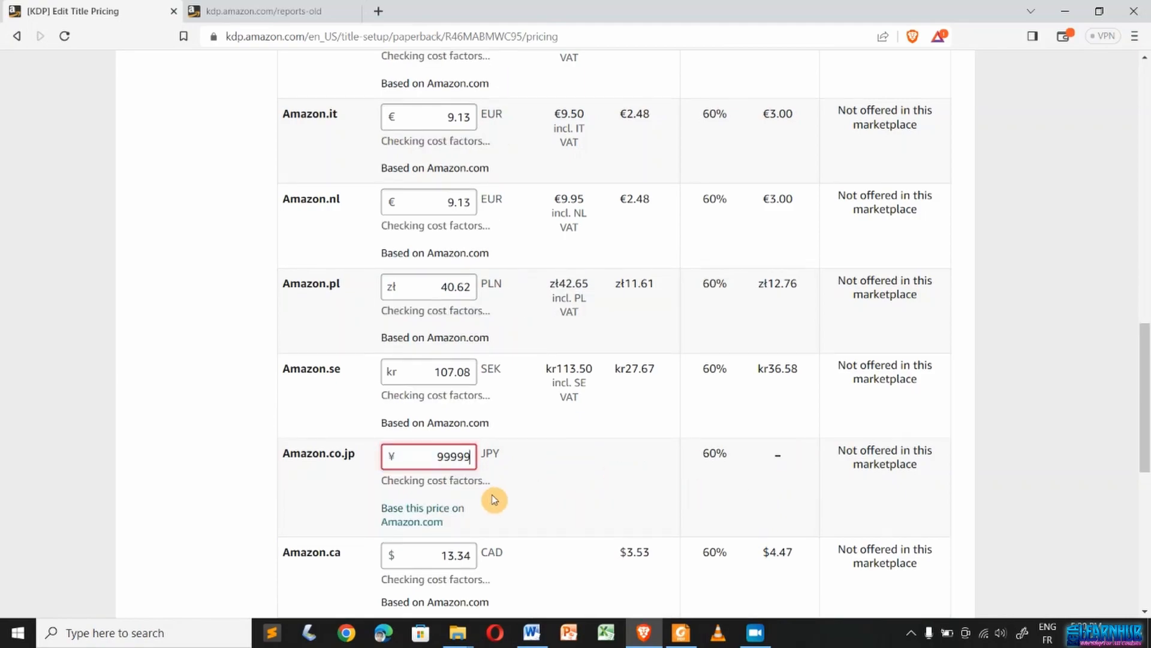
{"action": "key", "text": "BackSpace"}
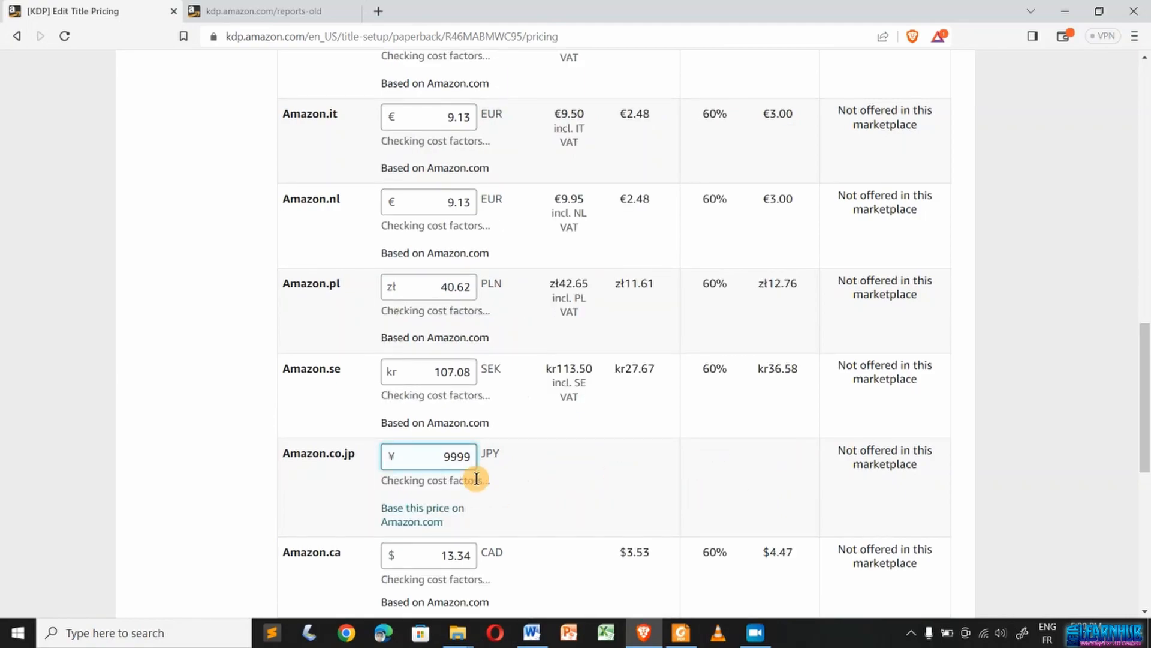
- Review the territories, primary marketplace, marketplace prices, terms and publishing options across the whole rights and pricing page
{"action": "scroll", "coordinate": [476, 479], "scroll_direction": "down", "scroll_amount": 4}
{"action": "scroll", "coordinate": [476, 479], "scroll_direction": "down", "scroll_amount": 4}
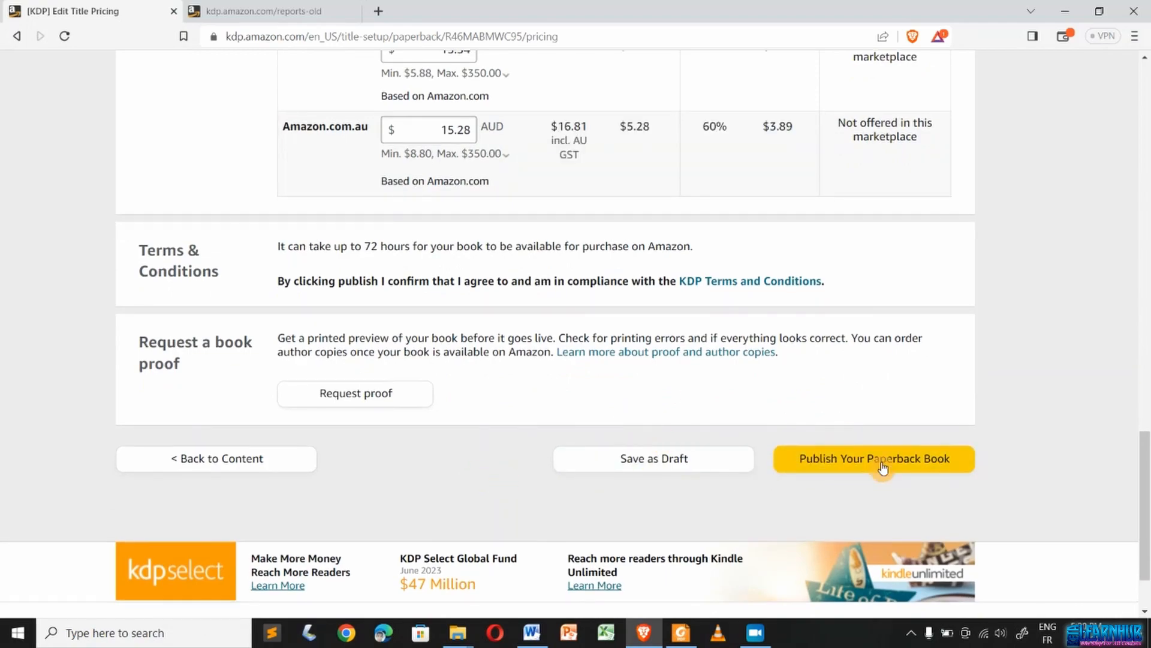
{"action": "scroll", "coordinate": [951, 360], "scroll_direction": "down", "scroll_amount": 2}
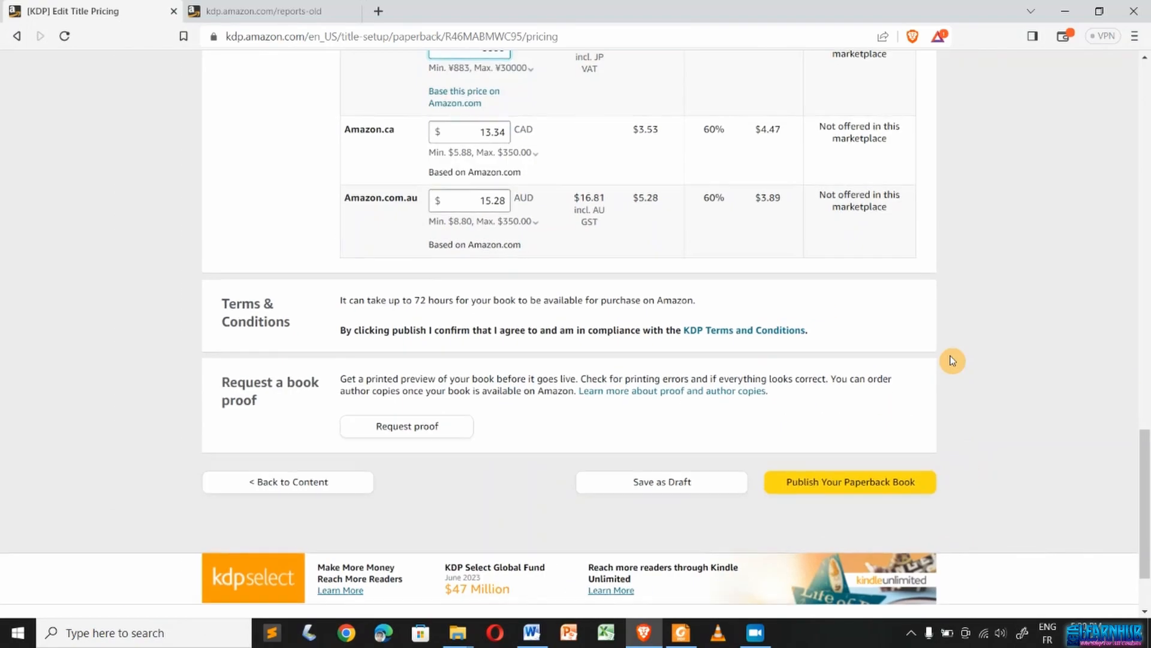
{"action": "scroll", "coordinate": [952, 360], "scroll_direction": "up", "scroll_amount": 4}
{"action": "scroll", "coordinate": [952, 359], "scroll_direction": "up", "scroll_amount": 10}
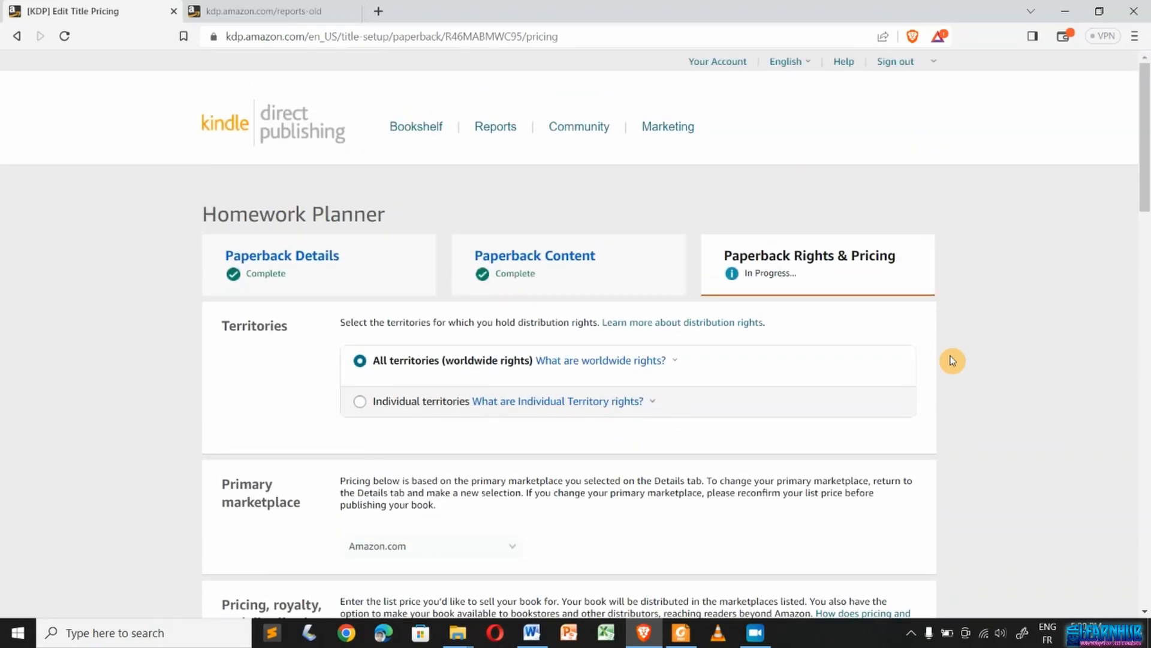
{"action": "scroll", "coordinate": [952, 360], "scroll_direction": "down", "scroll_amount": 2}
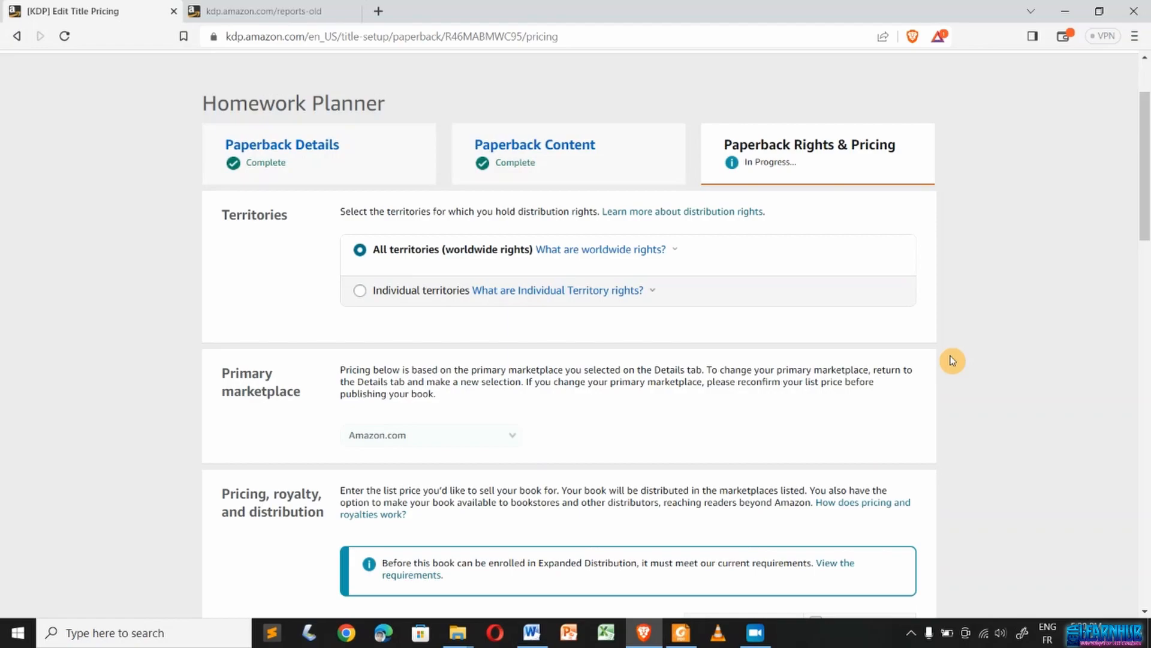
{"action": "scroll", "coordinate": [106, 499], "scroll_direction": "down", "scroll_amount": 10}
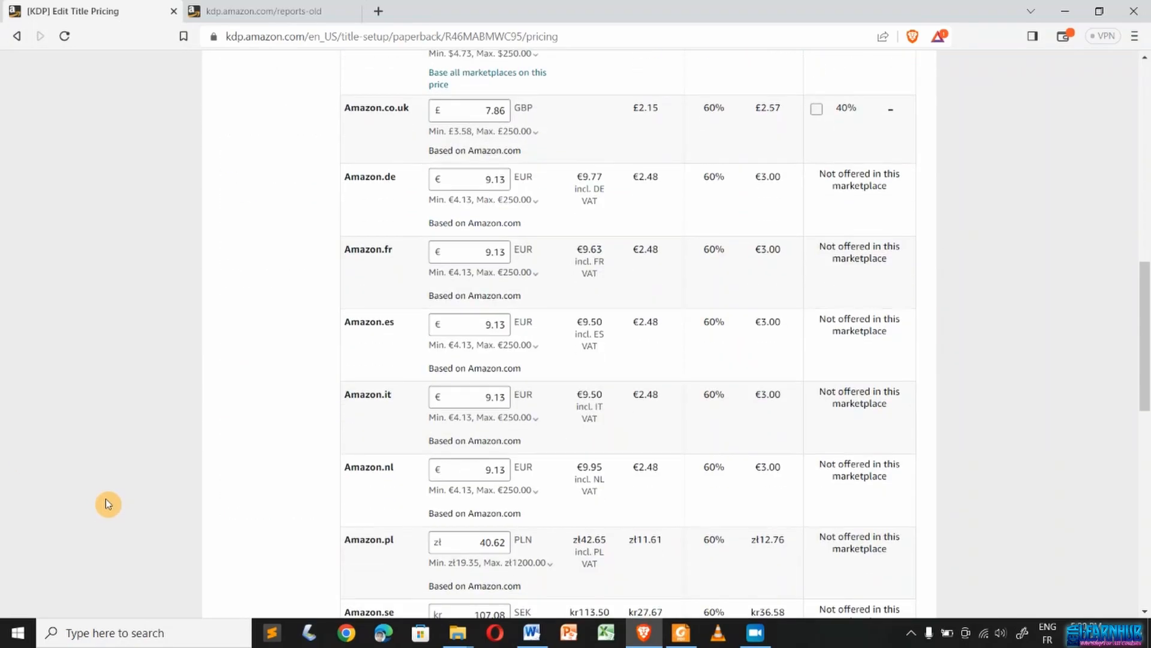
{"action": "scroll", "coordinate": [105, 498], "scroll_direction": "up", "scroll_amount": 7}
{"action": "scroll", "coordinate": [106, 498], "scroll_direction": "down", "scroll_amount": 5}
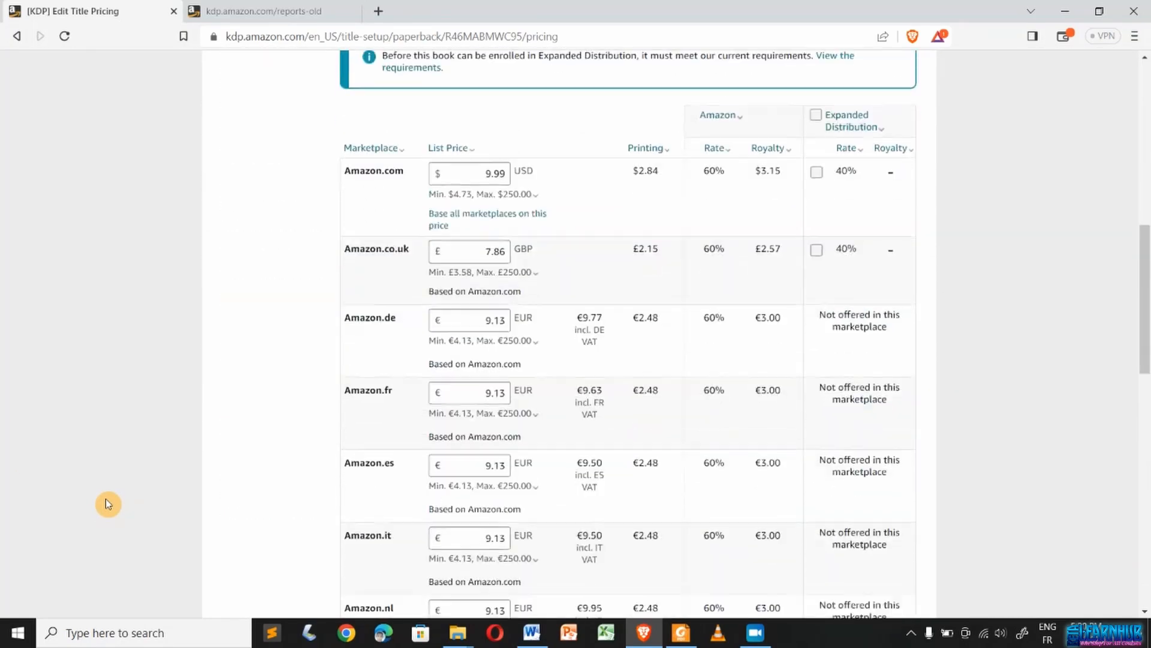
{"action": "scroll", "coordinate": [105, 498], "scroll_direction": "down", "scroll_amount": 7}
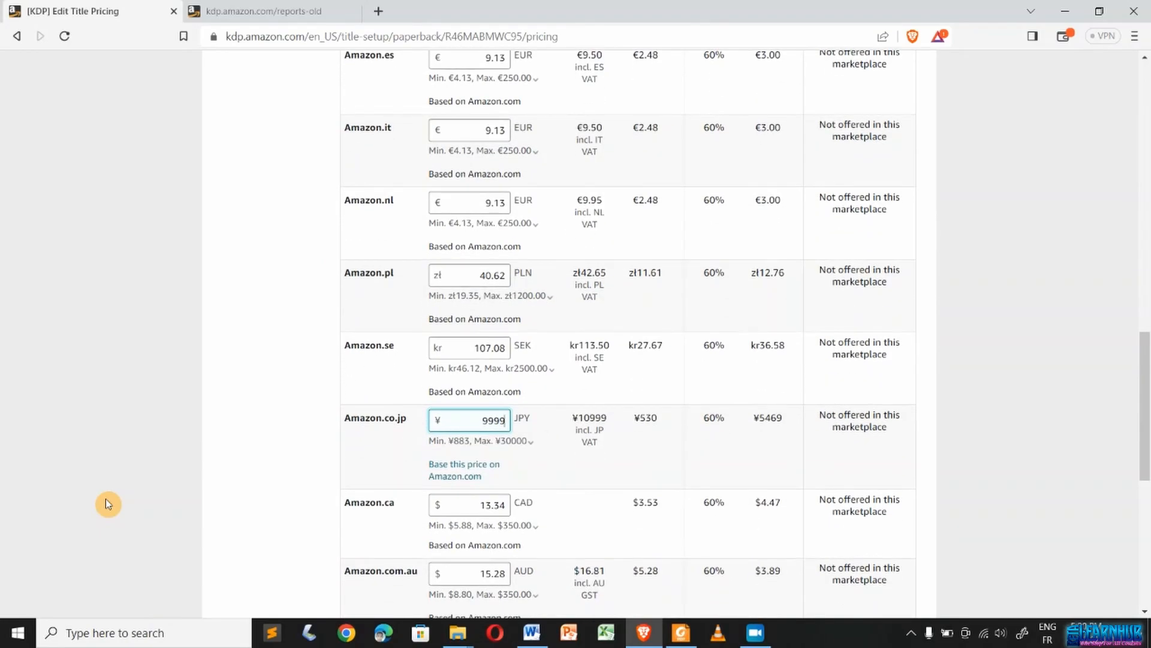
{"action": "scroll", "coordinate": [105, 498], "scroll_direction": "down", "scroll_amount": 4}
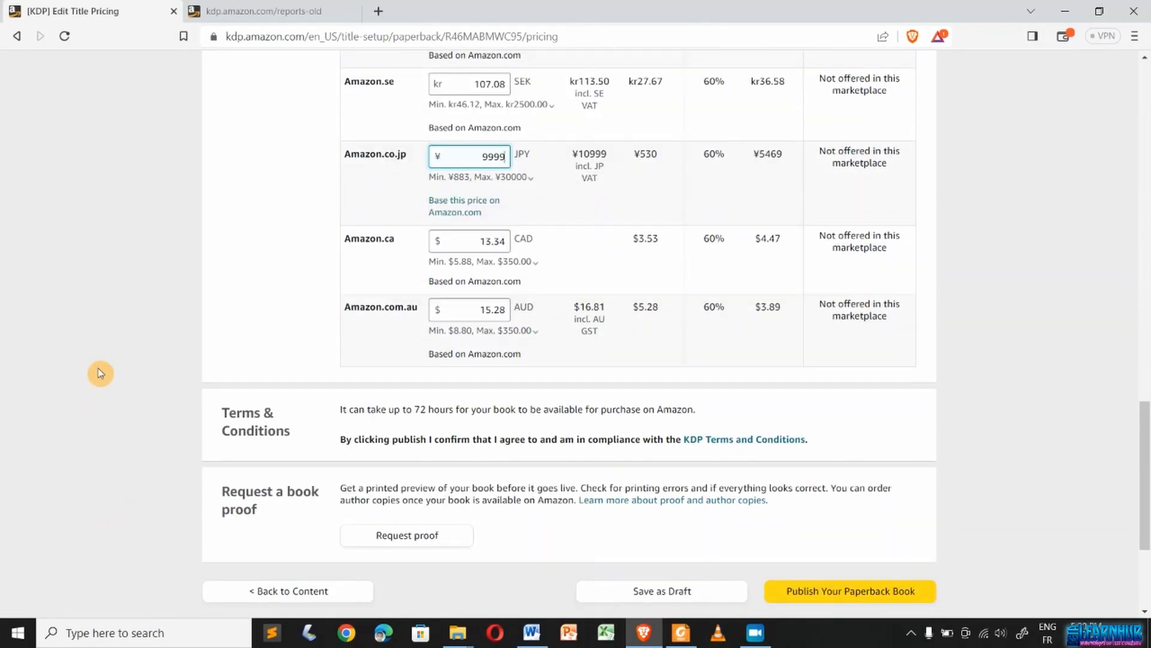
{"action": "scroll", "coordinate": [100, 373], "scroll_direction": "up", "scroll_amount": 20}
{"action": "left_click", "coordinate": [116, 249]}
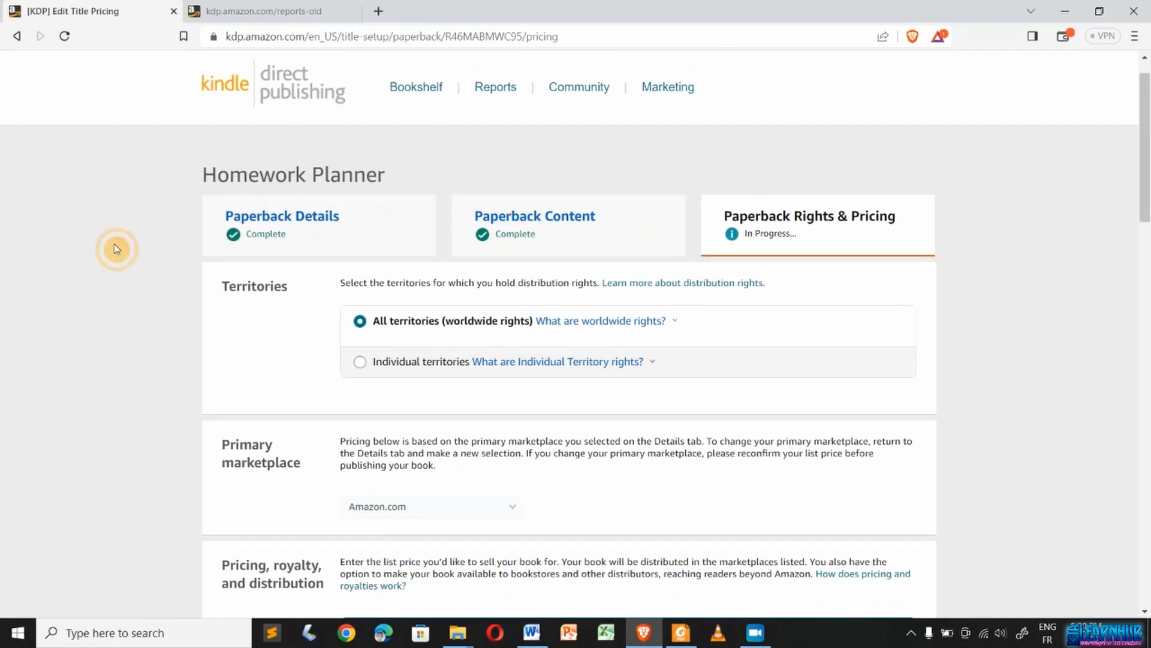